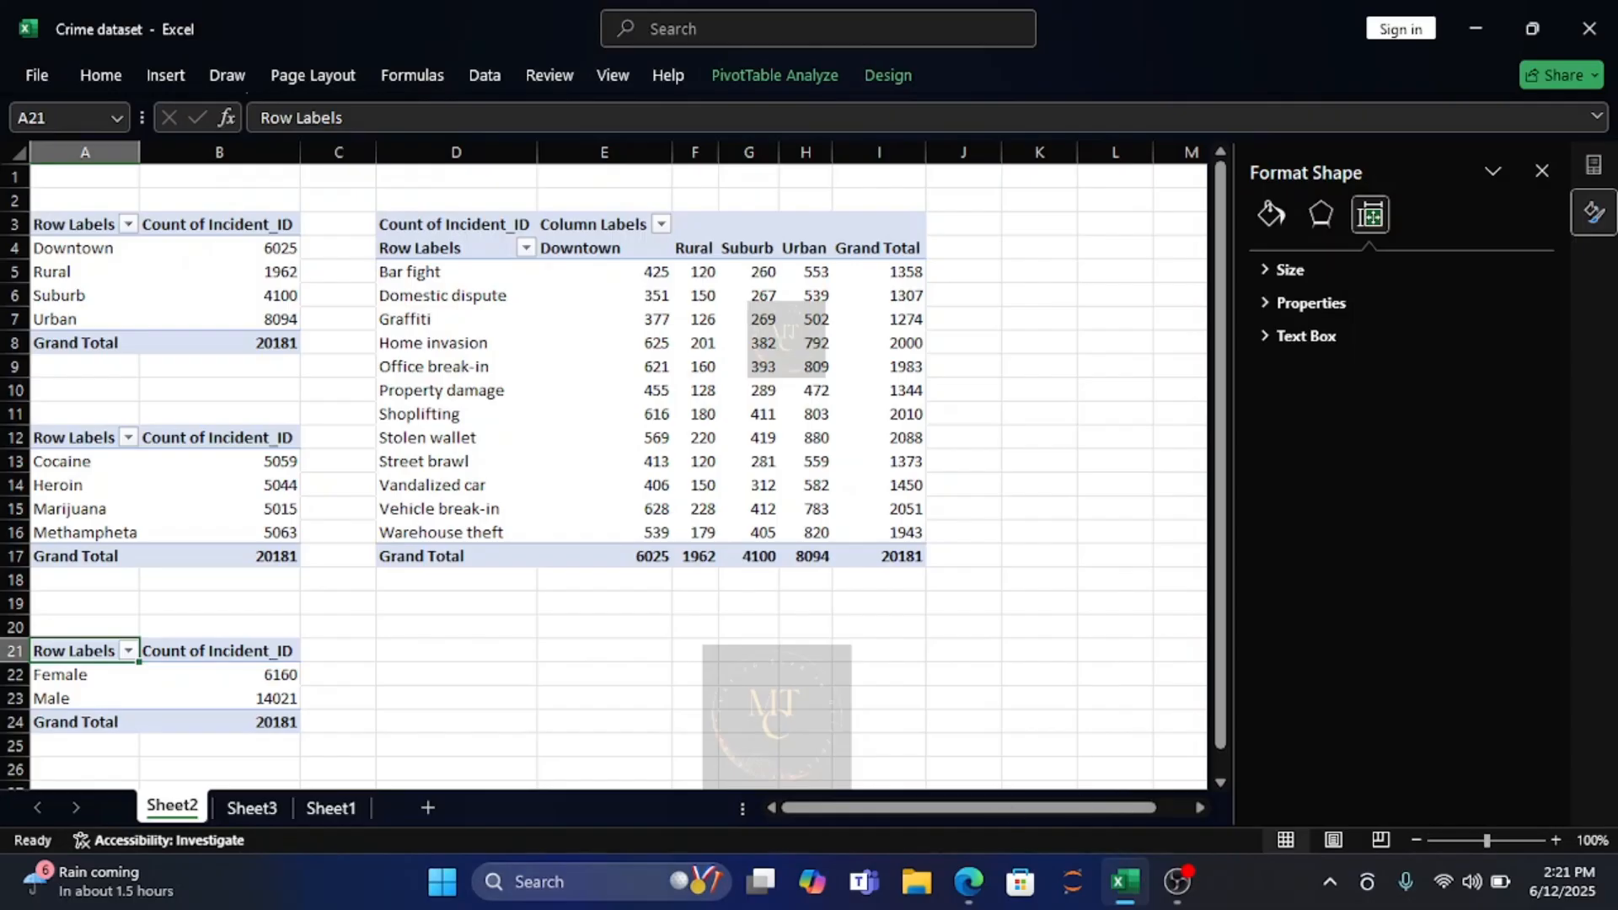
Copy the grand total from cell B8 on Sheet2 into cell K3 and return to Sheet3.
{"action": "left_click", "coordinate": [251, 808]}
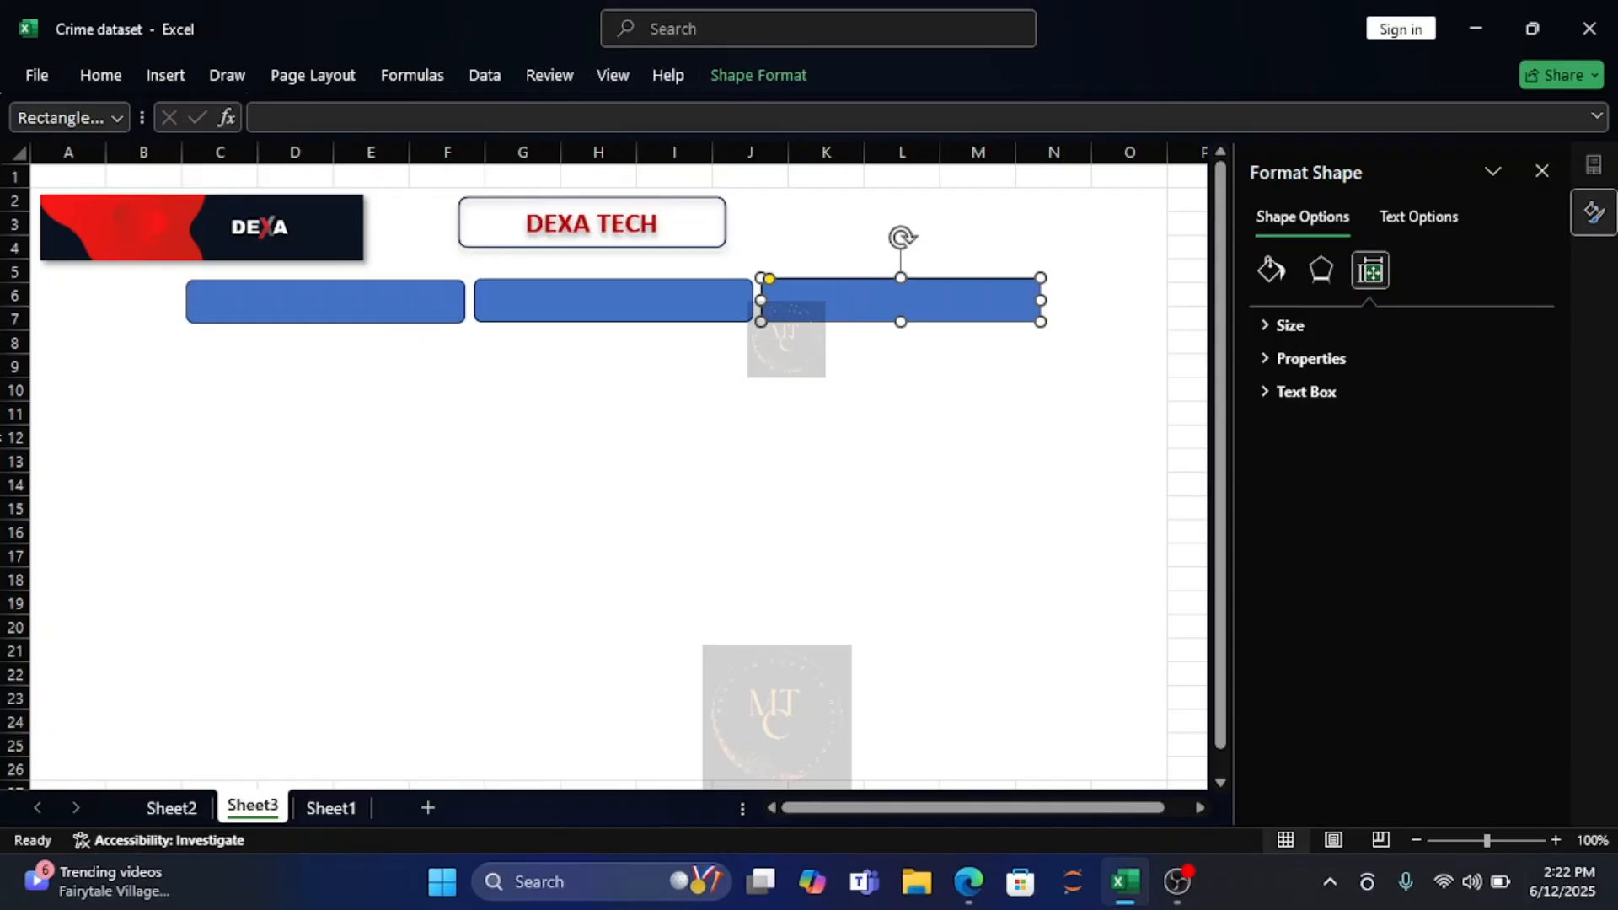
{"action": "left_click", "coordinate": [174, 811]}
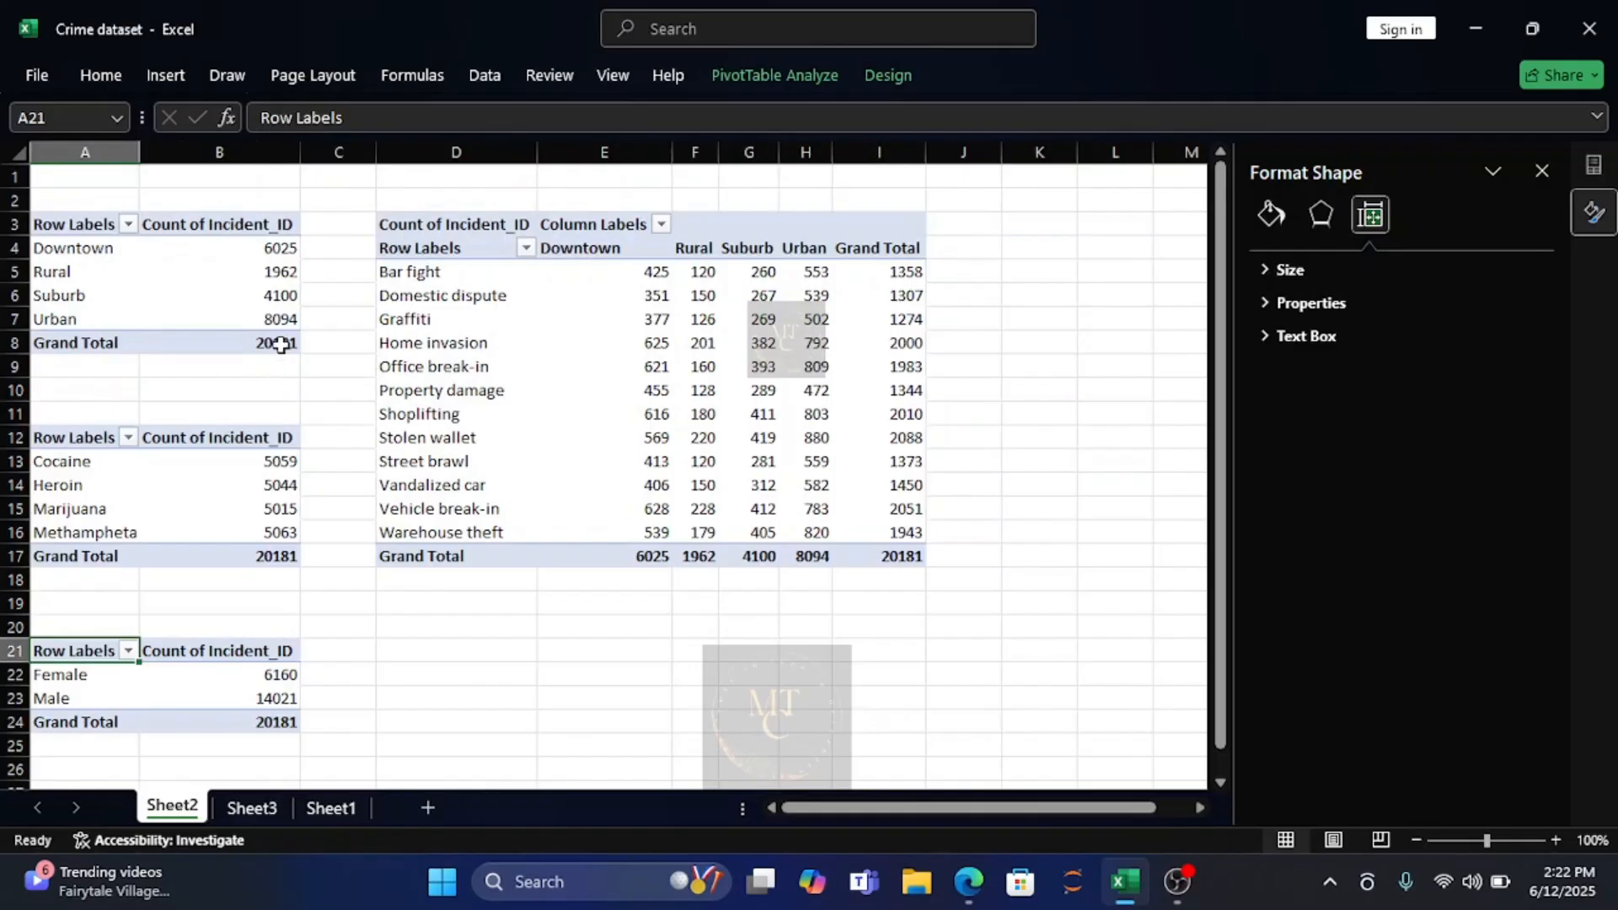
{"action": "mouse_move", "coordinate": [281, 345]}
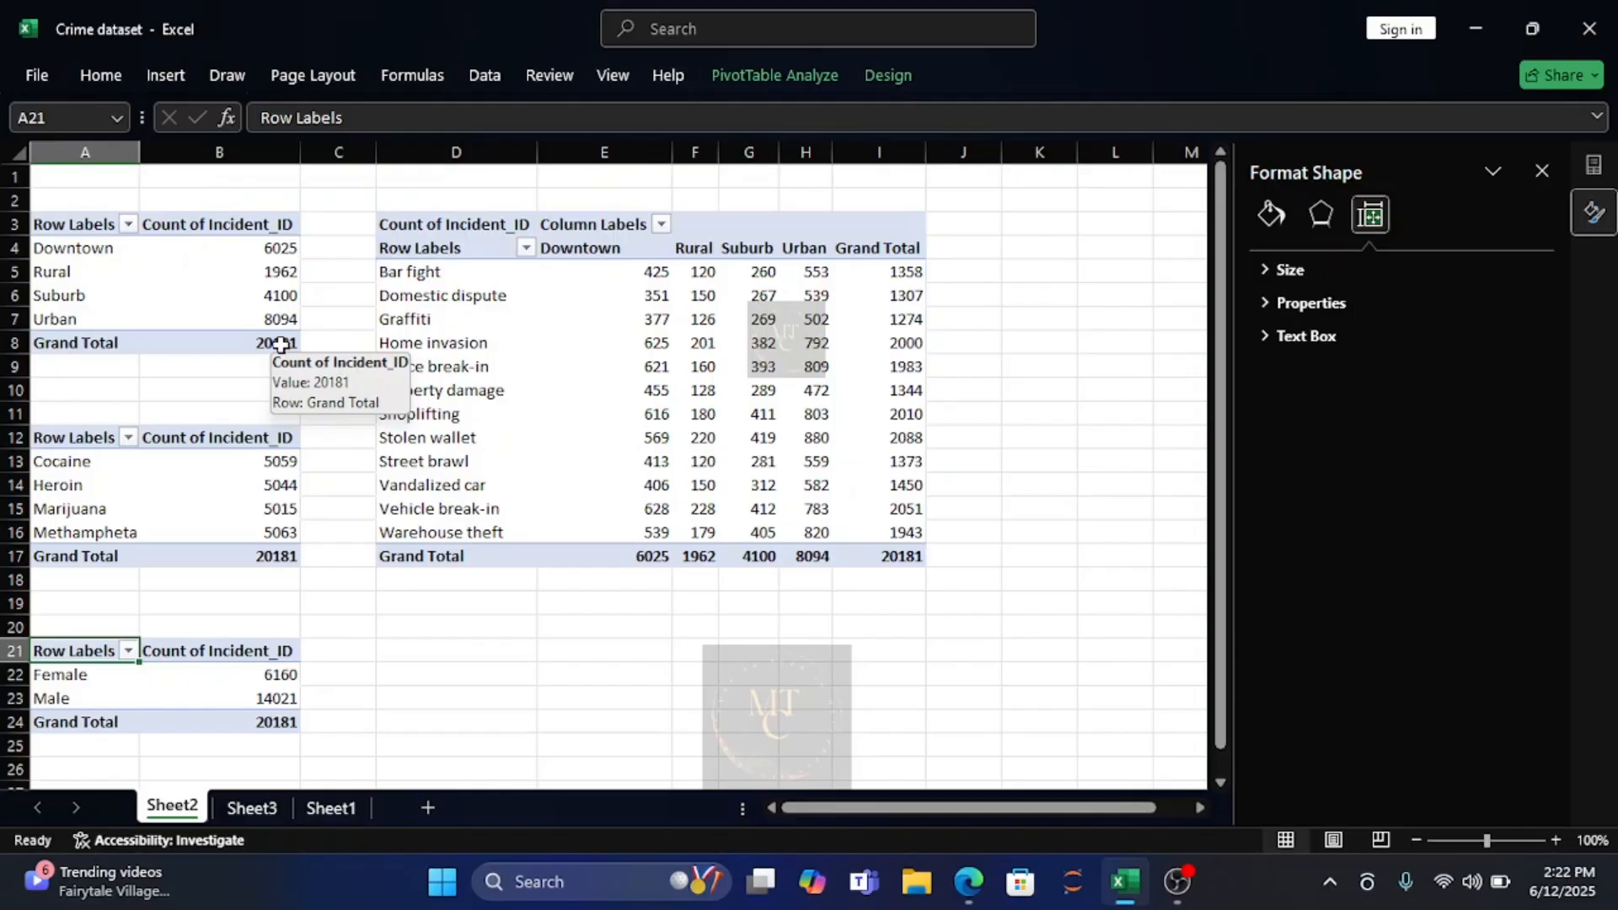
{"action": "left_click", "coordinate": [283, 344]}
{"action": "key", "text": "ctrl+c"}
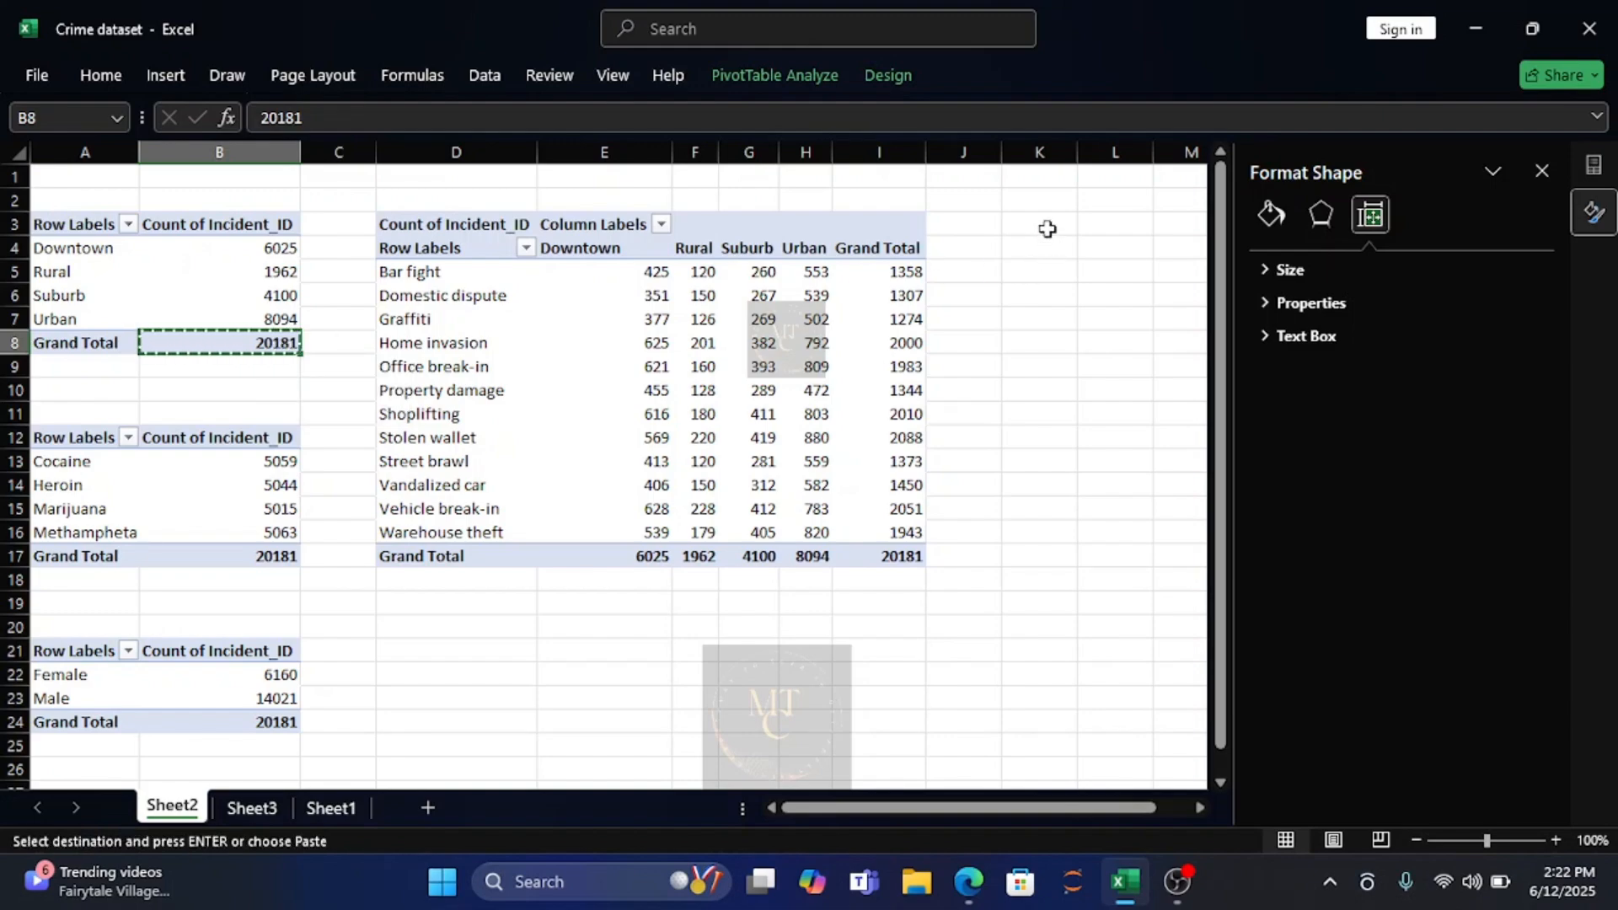
{"action": "left_click", "coordinate": [1047, 226]}
{"action": "key", "text": "ctrl+v"}
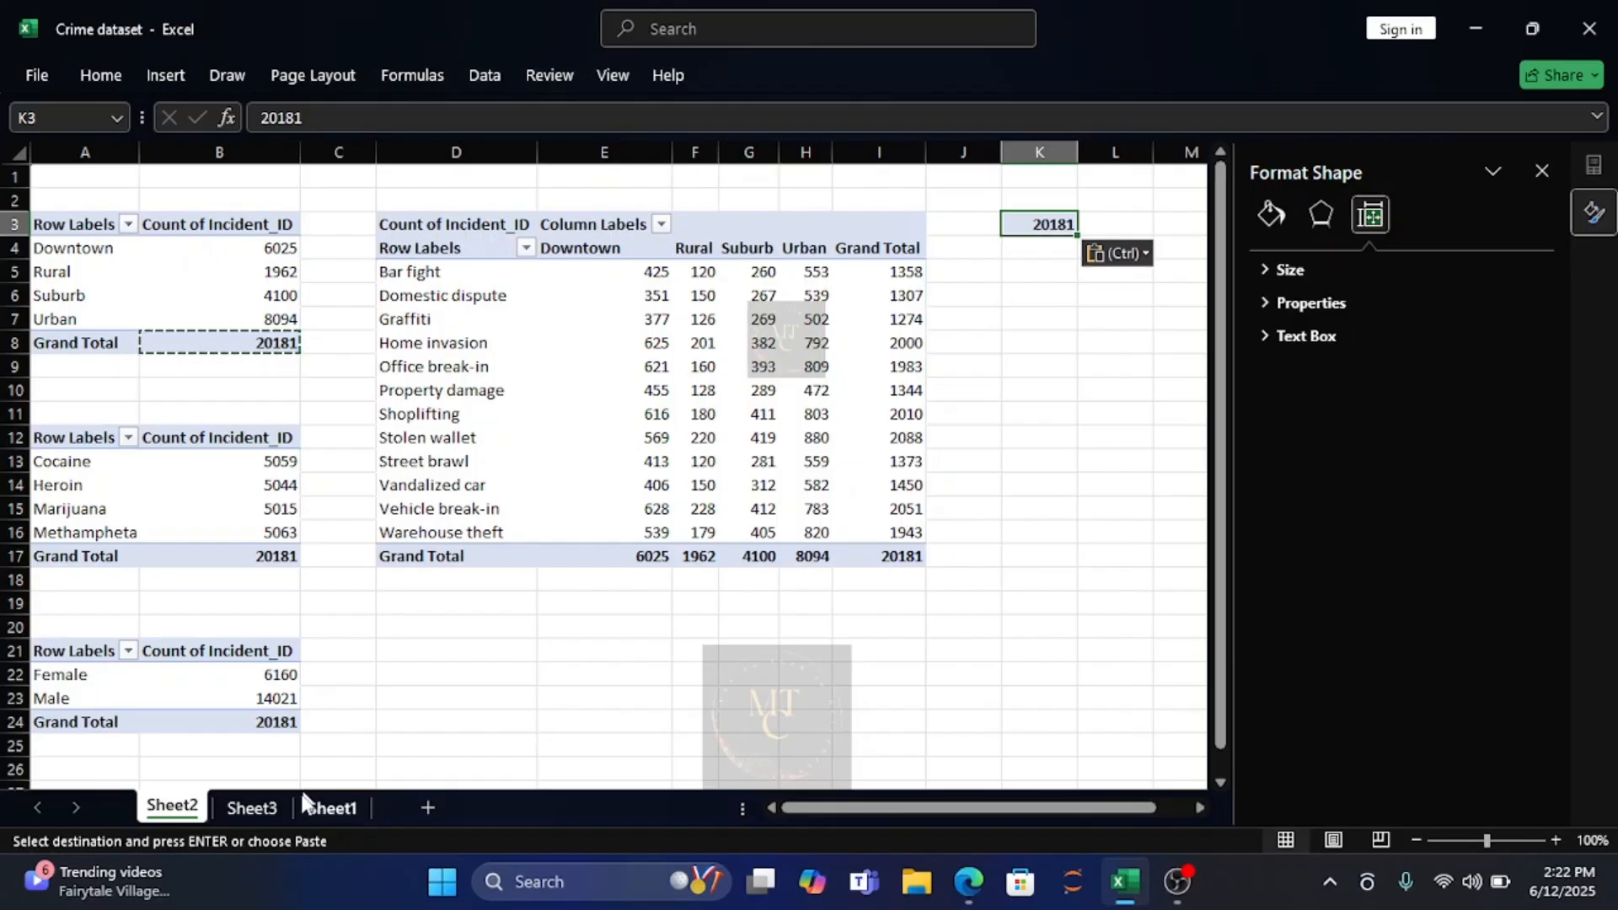
{"action": "left_click", "coordinate": [262, 802]}
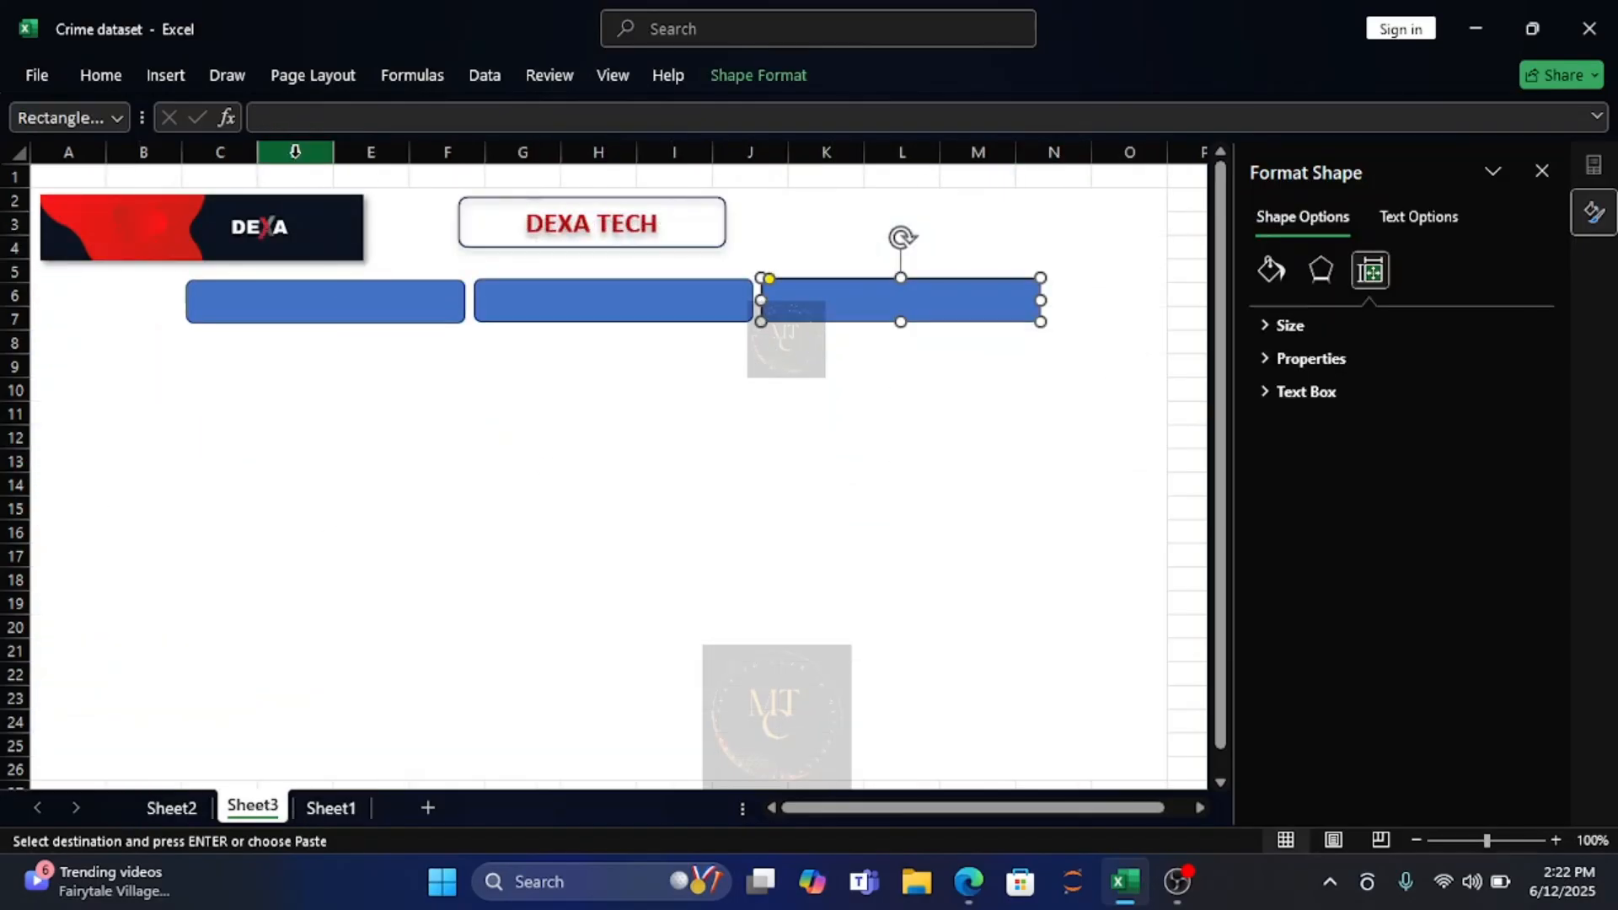
{"action": "left_click", "coordinate": [272, 120]}
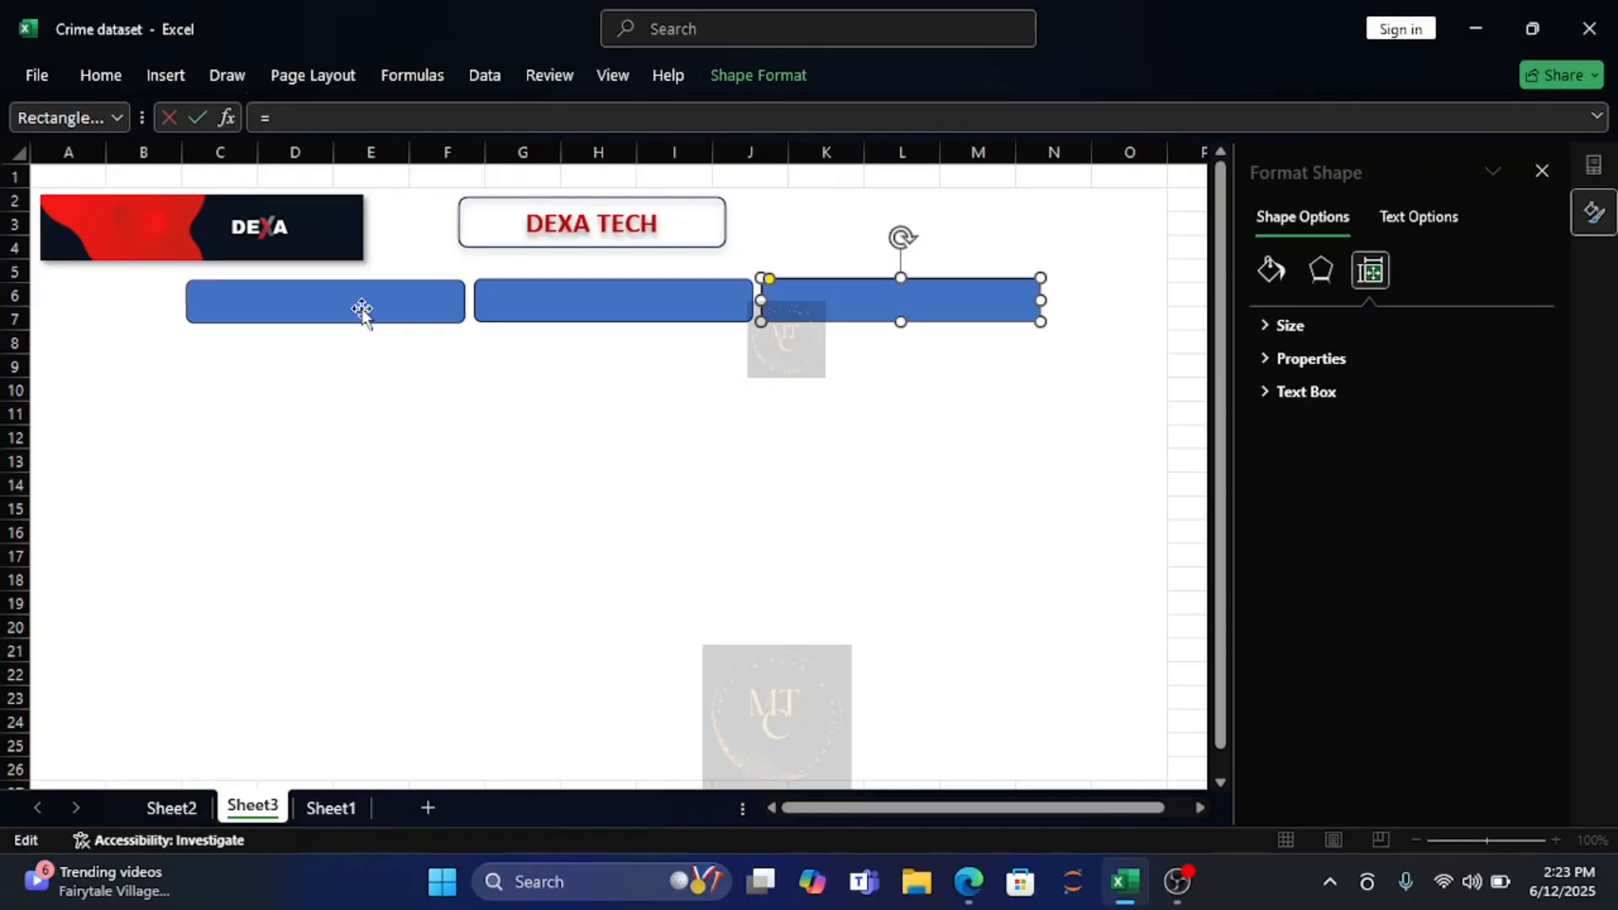
{"action": "left_click", "coordinate": [220, 295]}
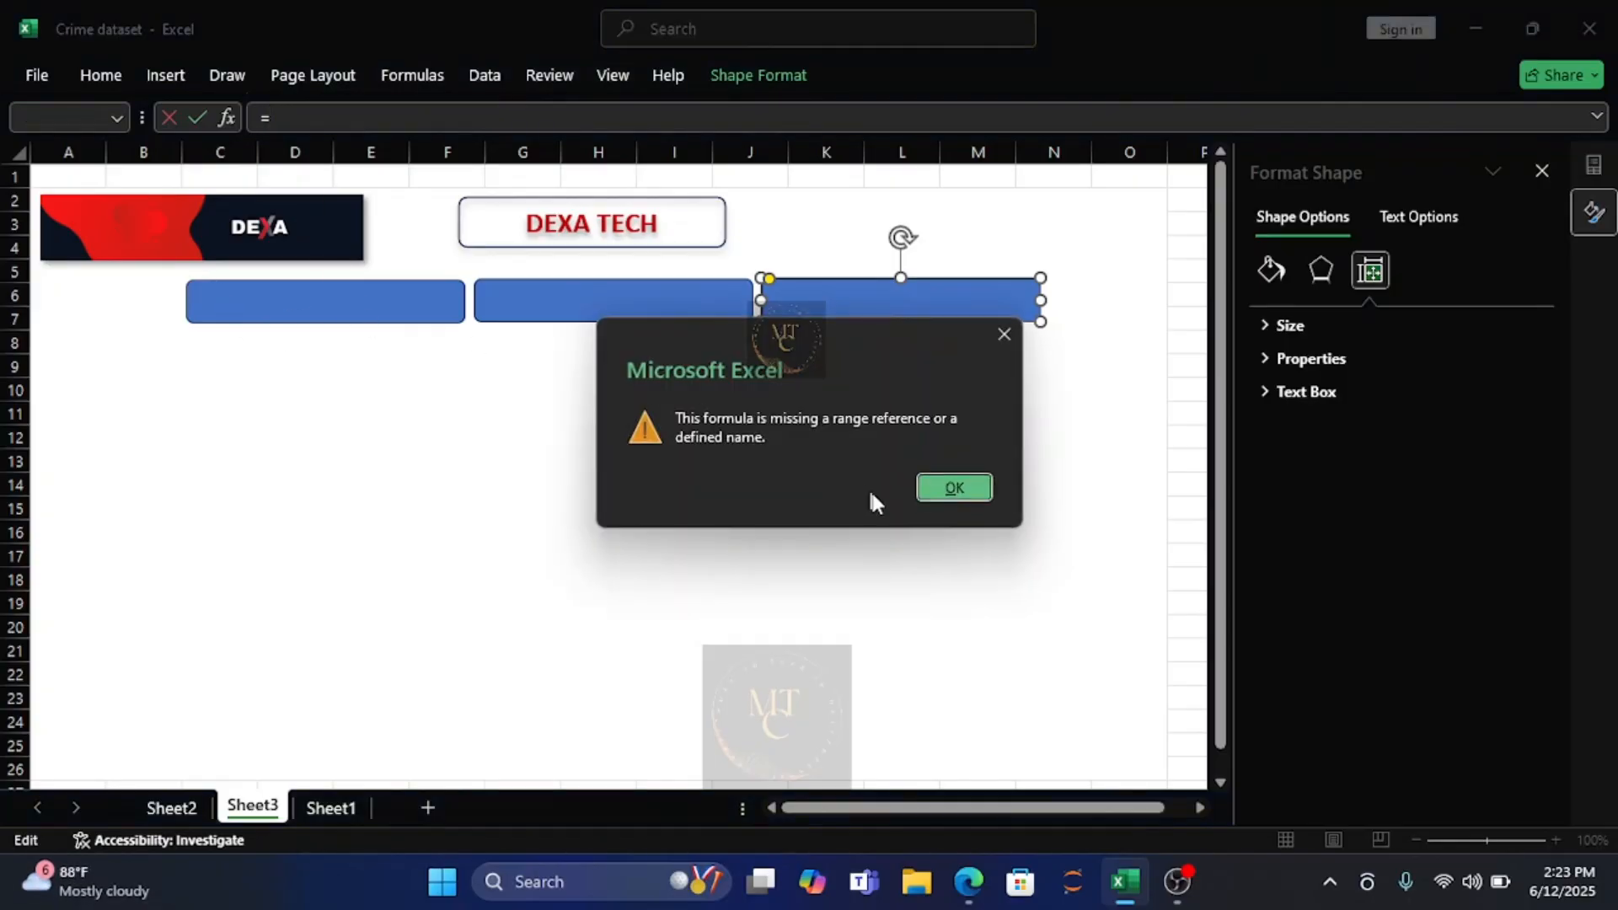
{"action": "left_click", "coordinate": [956, 488]}
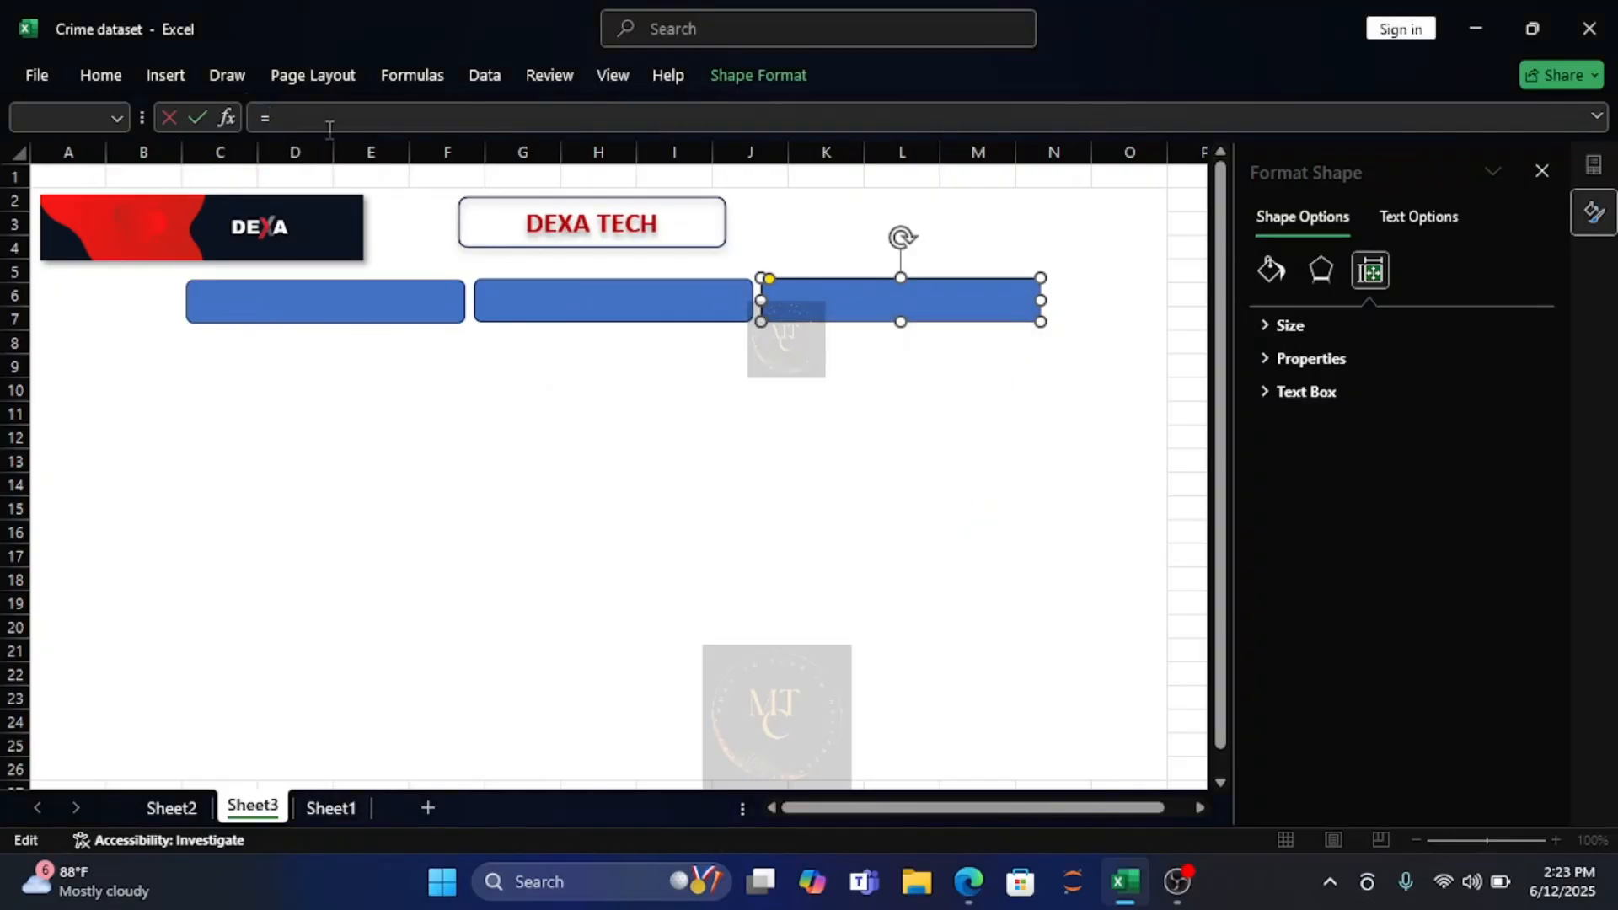
{"action": "key", "text": "BackSpace"}
Link the first blue rounded rectangle under the logo to the total with the formula =Sheet2!K3.
{"action": "left_click", "coordinate": [219, 300]}
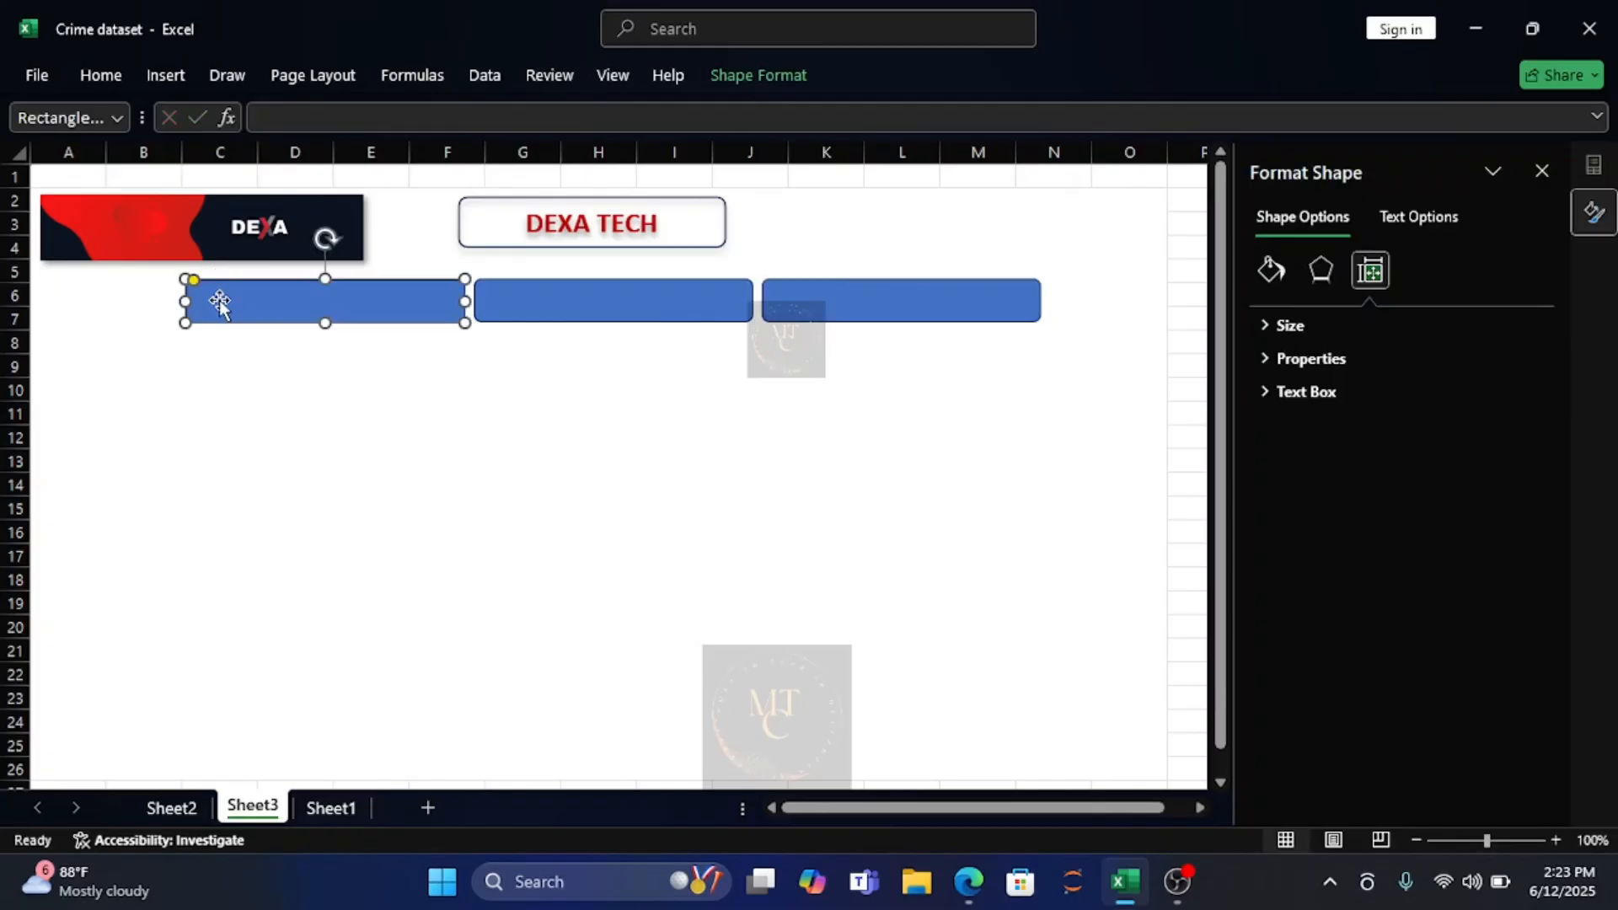
{"action": "left_click", "coordinate": [287, 116]}
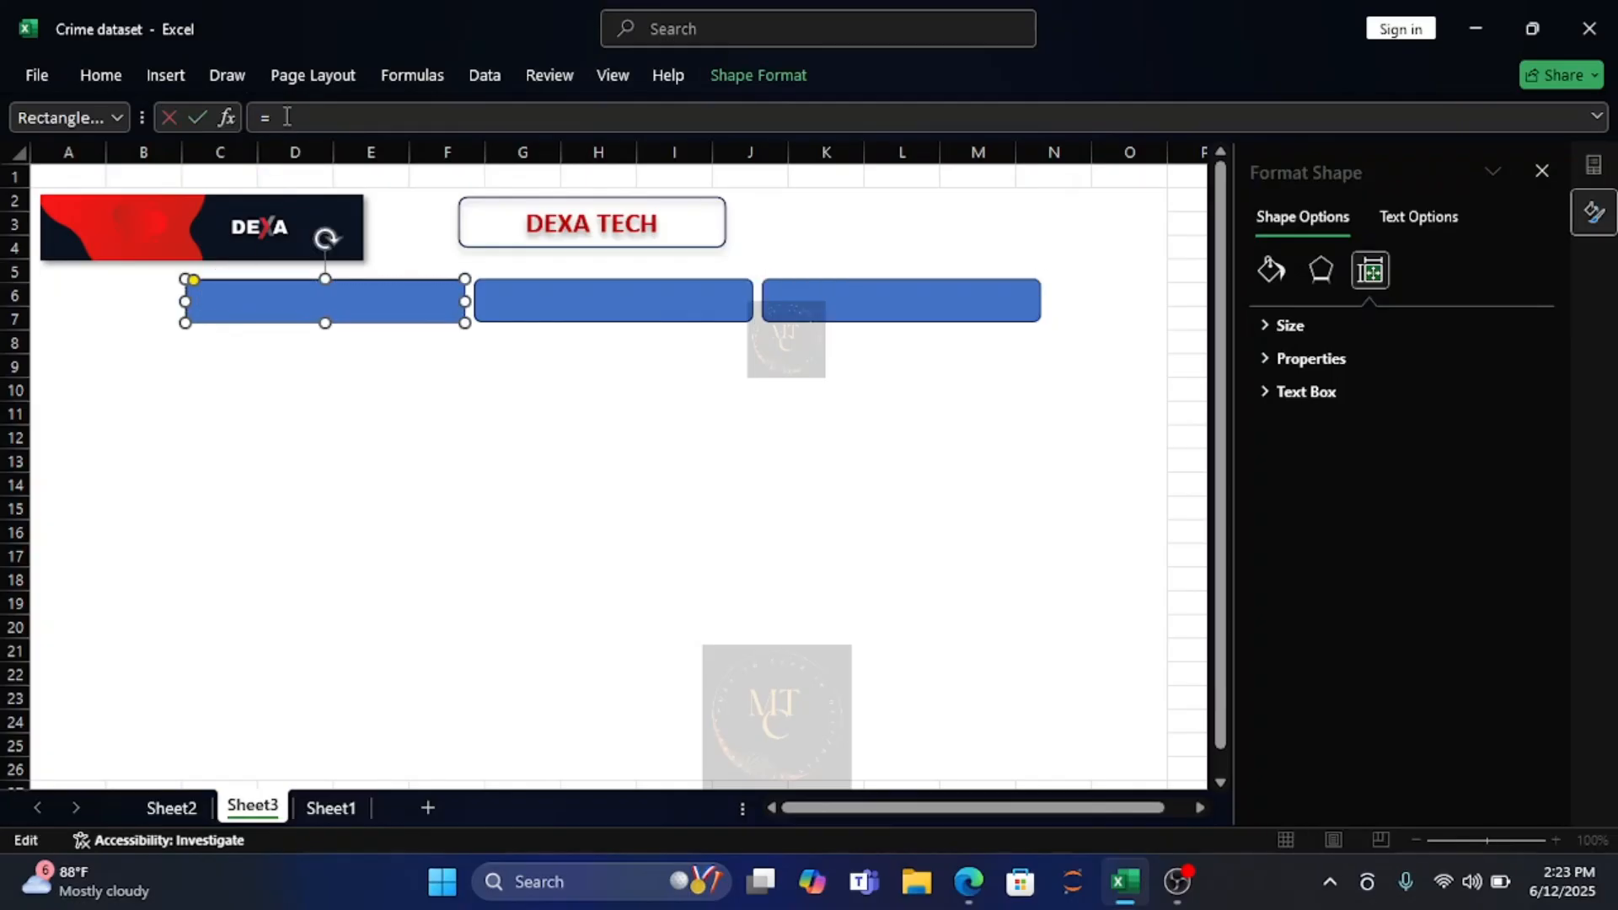
{"action": "left_click", "coordinate": [166, 809]}
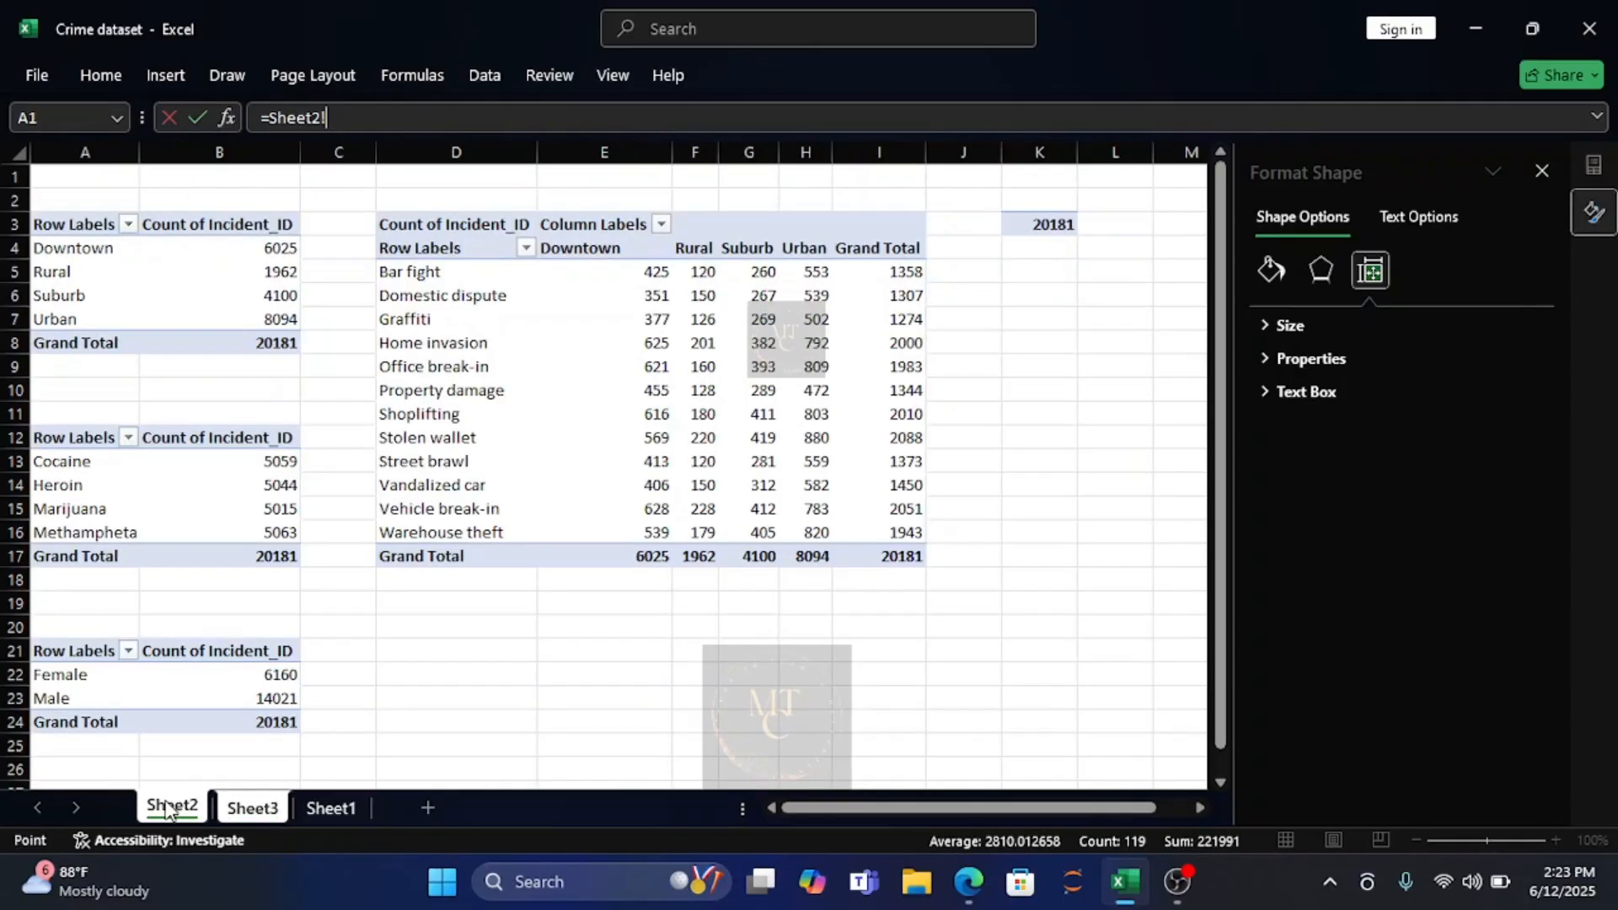
{"action": "left_click", "coordinate": [1045, 228]}
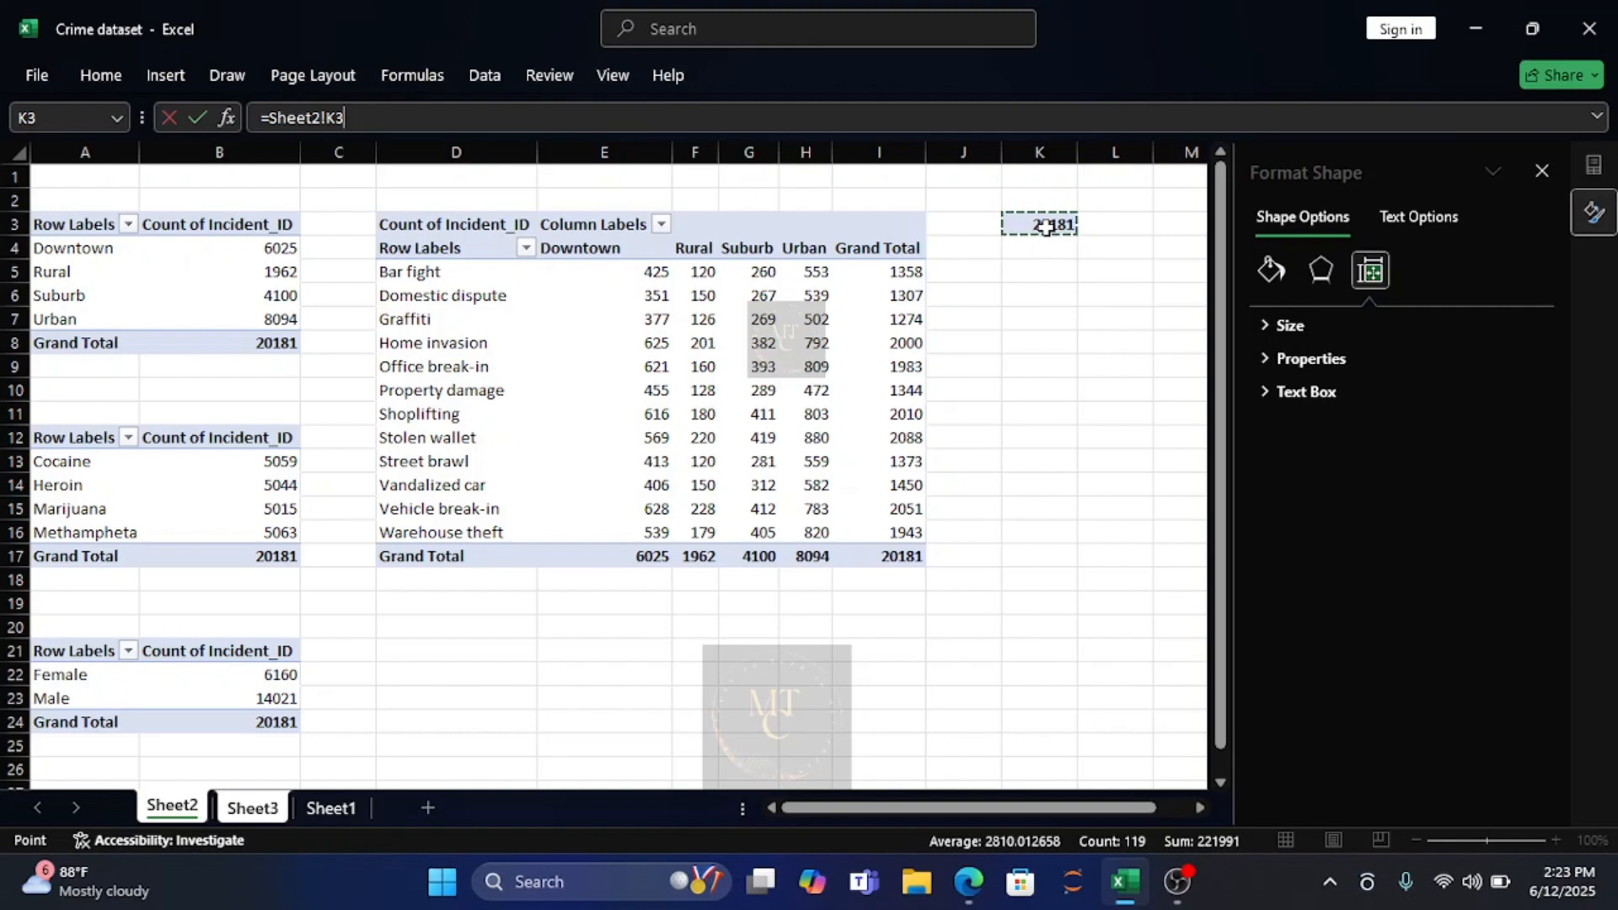
{"action": "key", "text": "Return"}
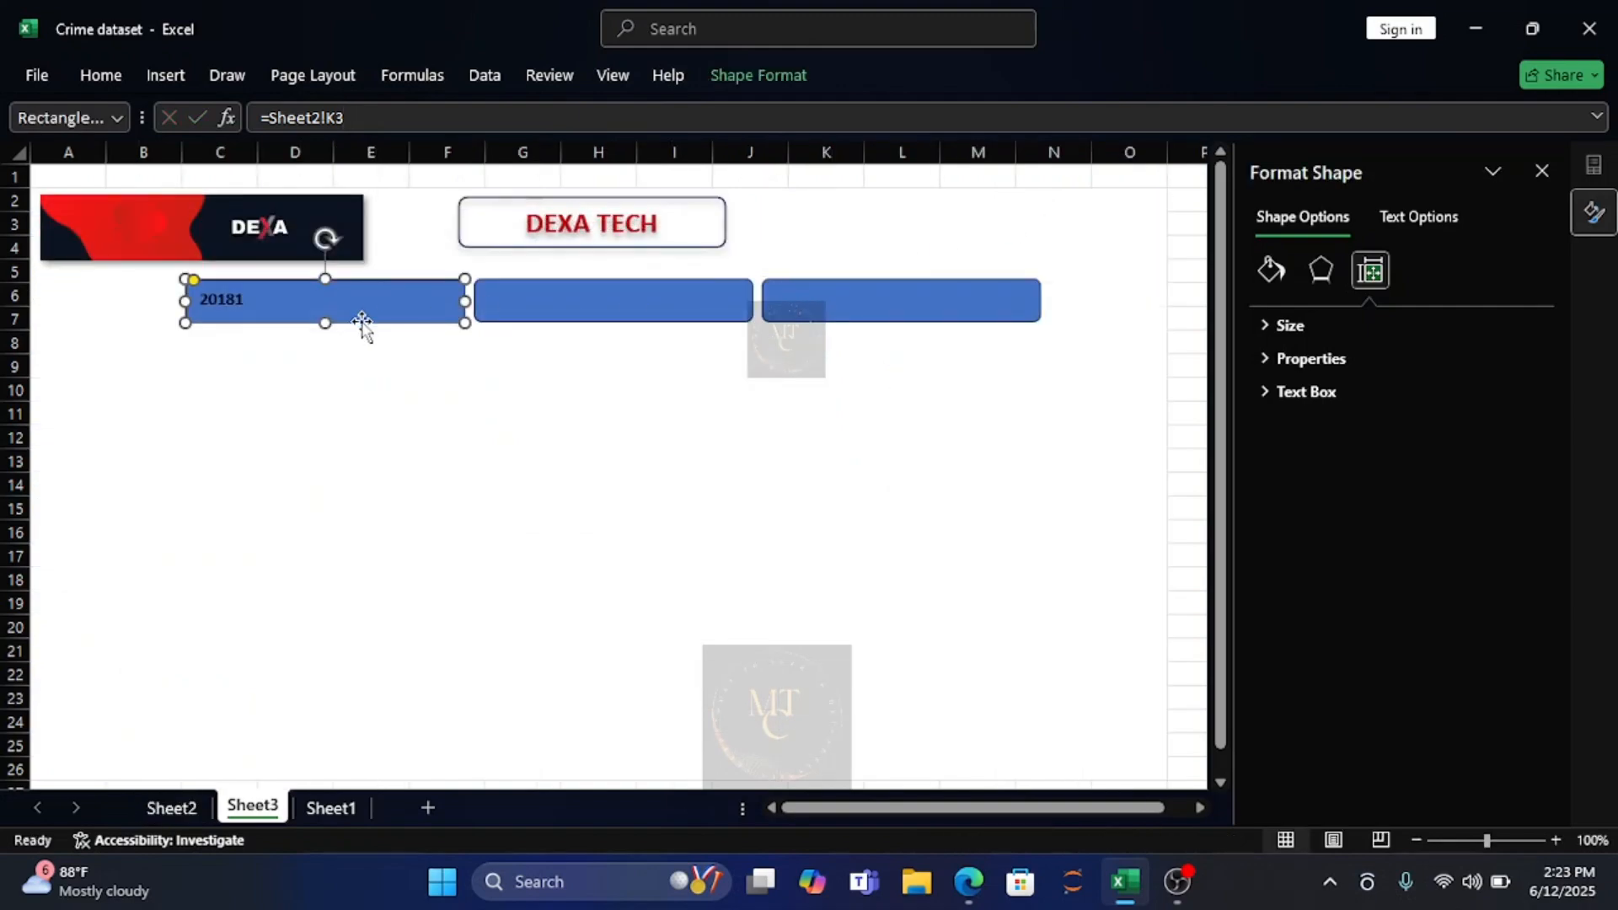
Insert the label text "Sum of Addicts = " in front of the linked number in the first rectangle.
{"action": "left_click", "coordinate": [199, 301]}
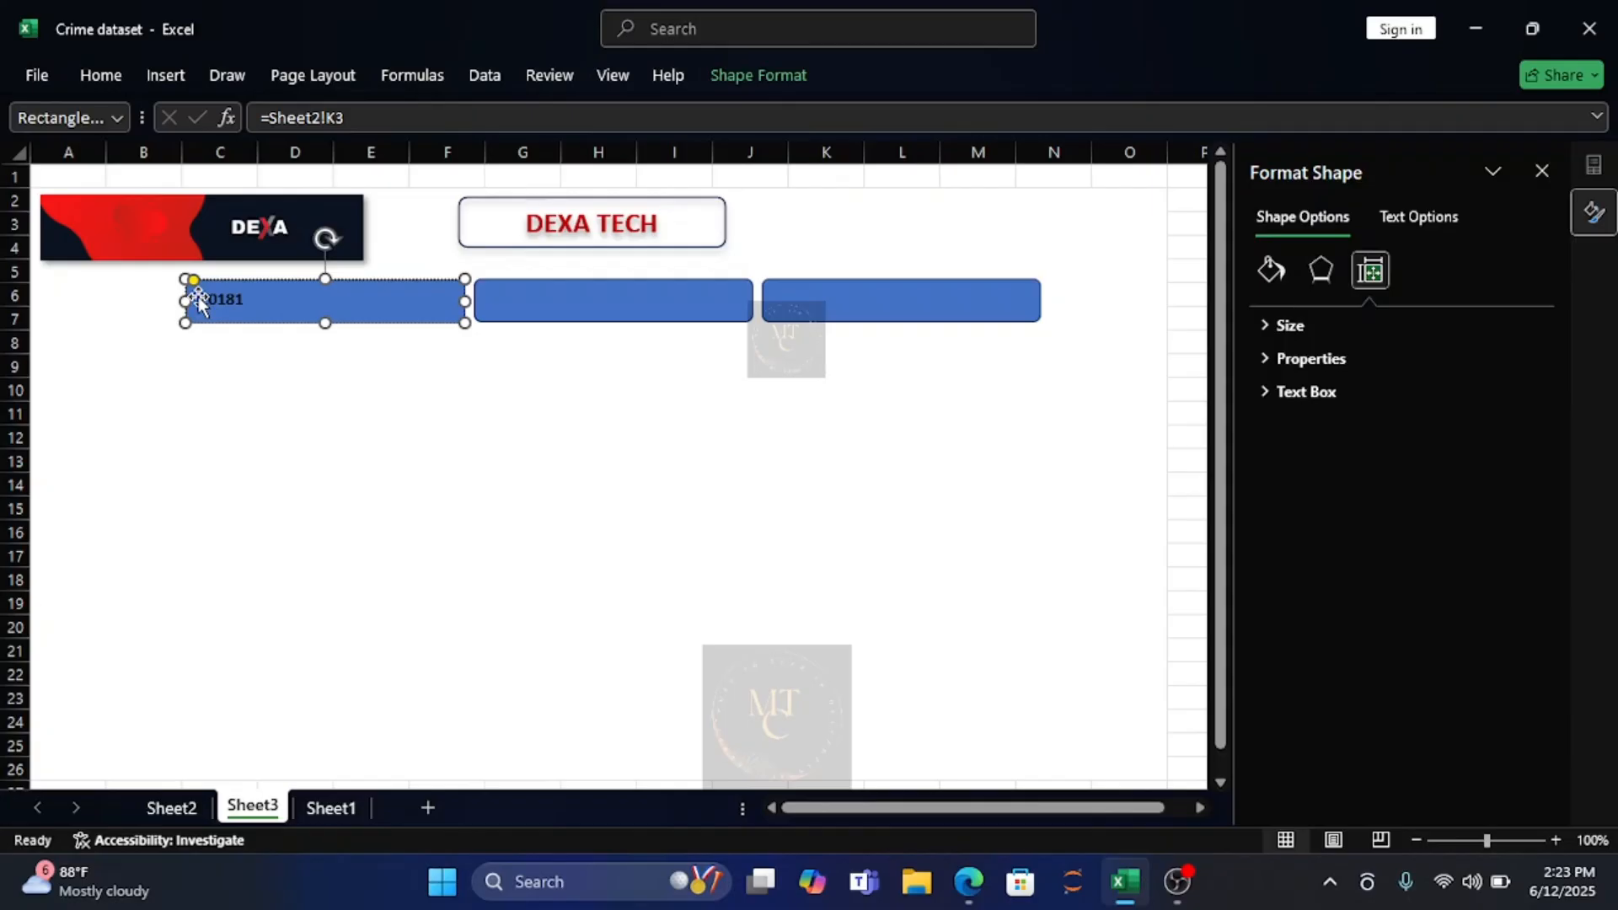
{"action": "type", "text": "Sum "}
{"action": "type", "text": "of "}
{"action": "type", "text": "Add"}
{"action": "key", "text": "BackSpace"}
{"action": "key", "text": "BackSpace"}
{"action": "key", "text": "BackSpace"}
{"action": "key", "text": "BackSpace"}
{"action": "key", "text": "BackSpace"}
{"action": "type", "text": "f Addicts ="}
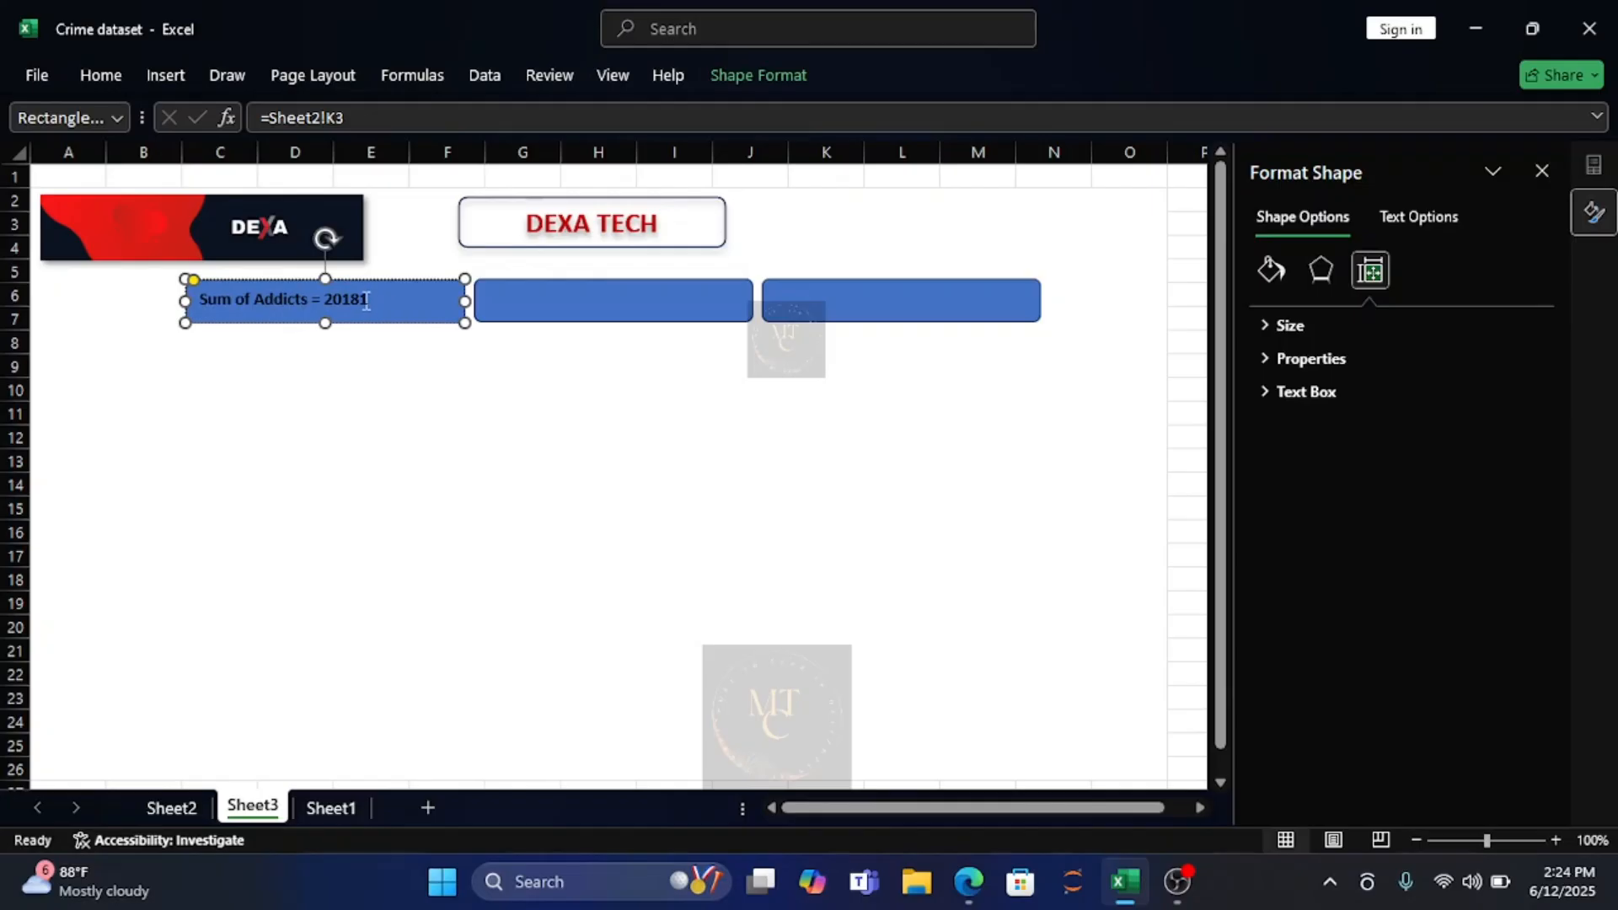
Apply the first outer shadow preset to the whole "Sum of Addicts" label text.
{"action": "left_click_drag", "start_coordinate": [367, 301], "coordinate": [203, 301]}
{"action": "left_click", "coordinate": [1430, 213]}
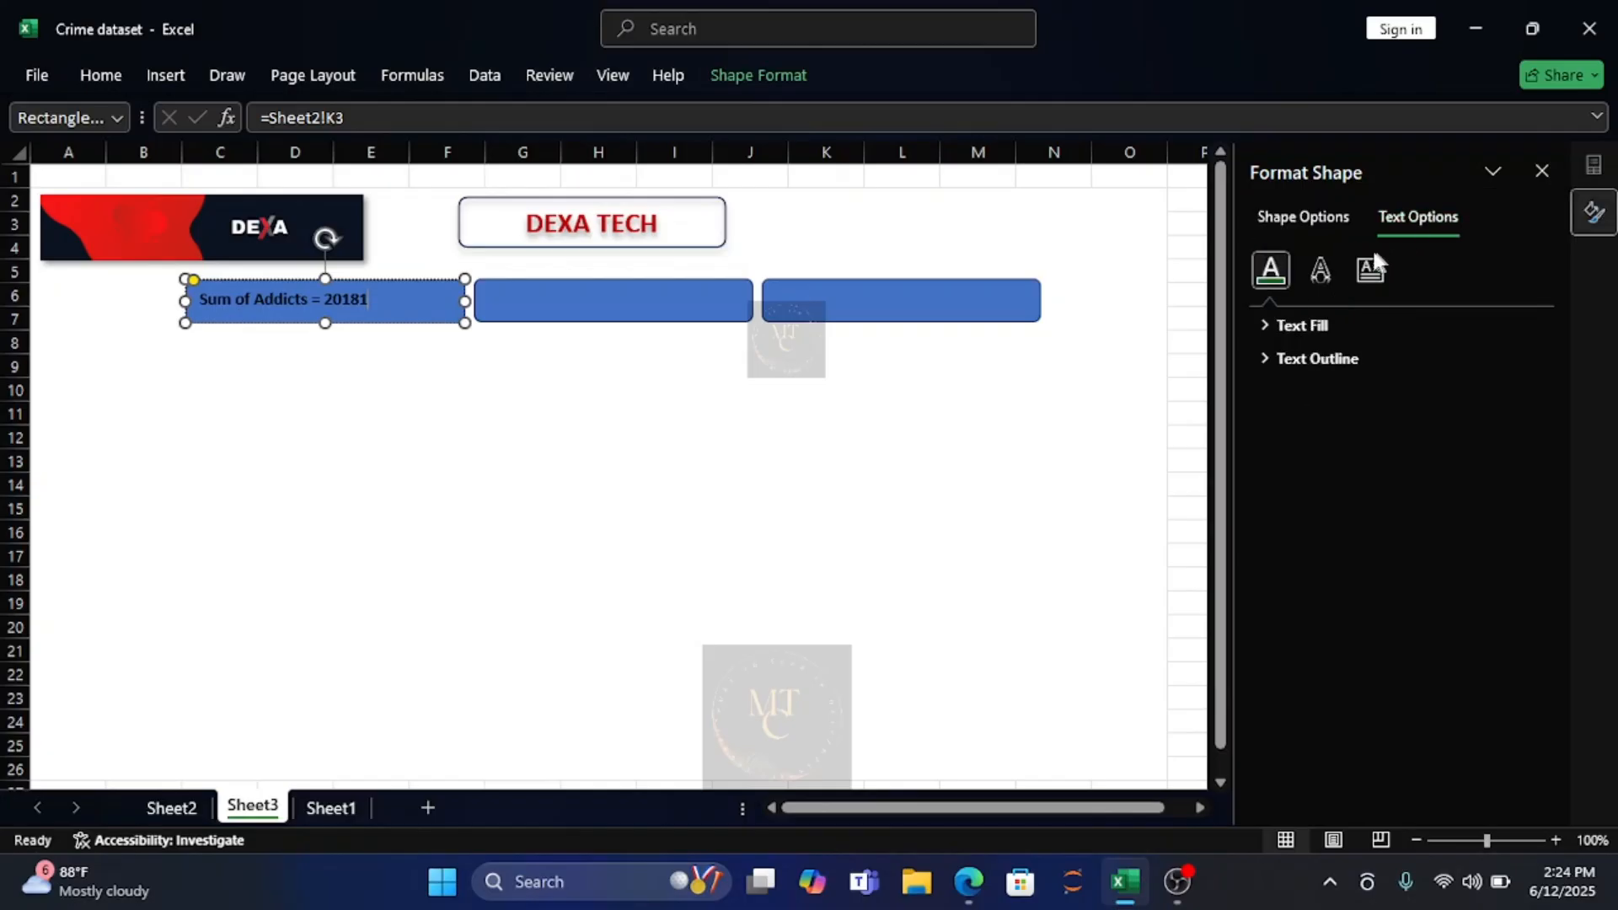
{"action": "left_click", "coordinate": [1320, 271]}
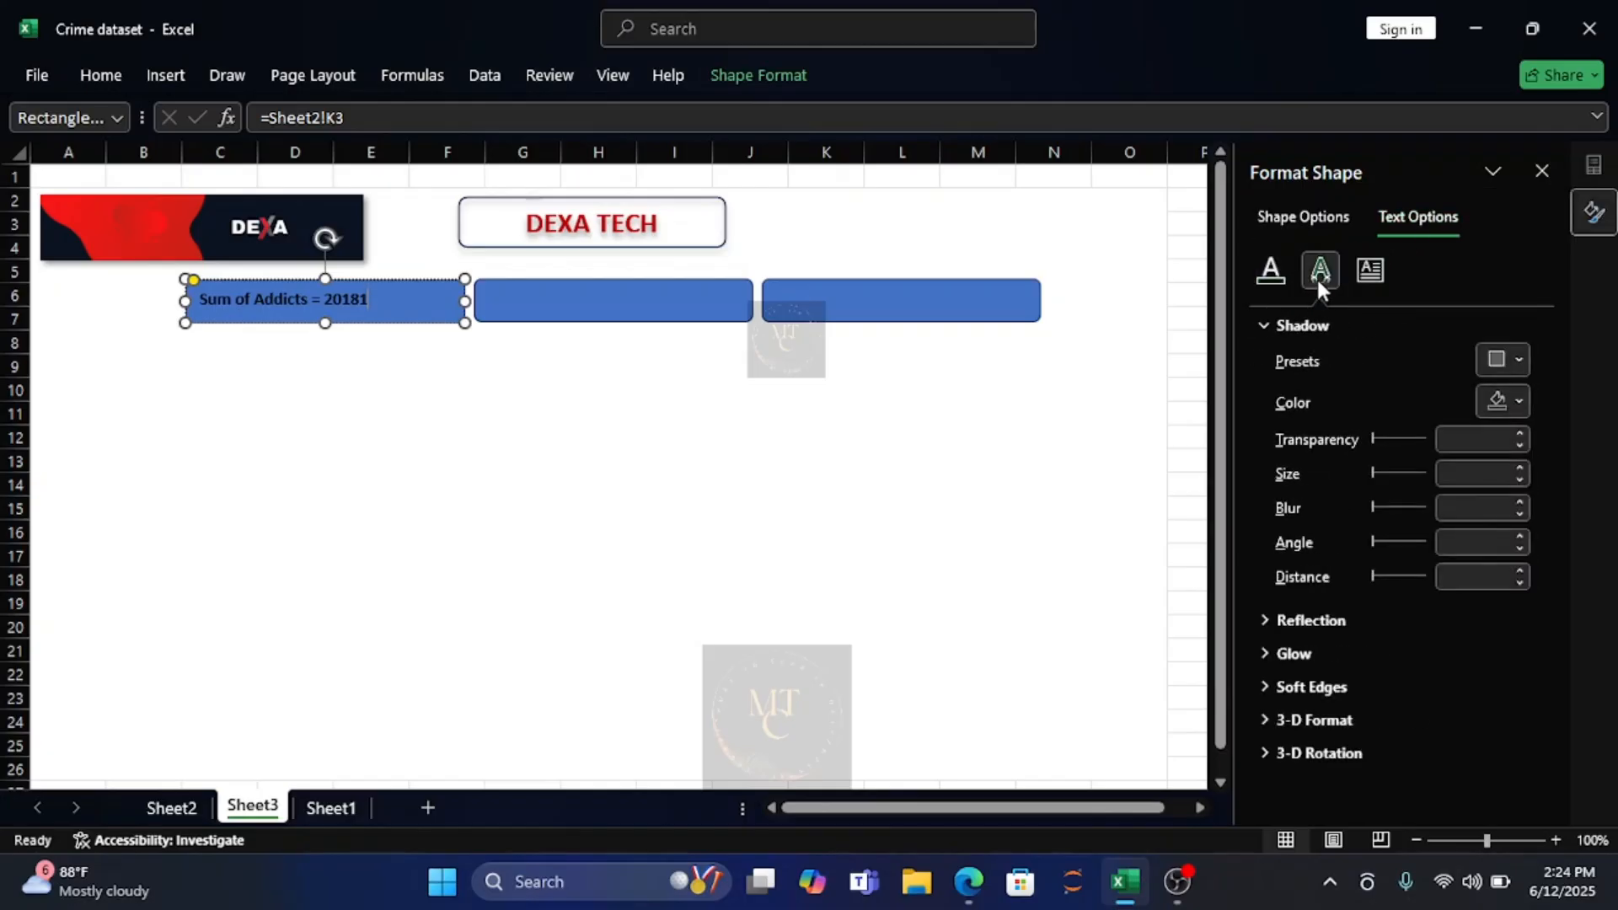
{"action": "left_click", "coordinate": [1513, 358]}
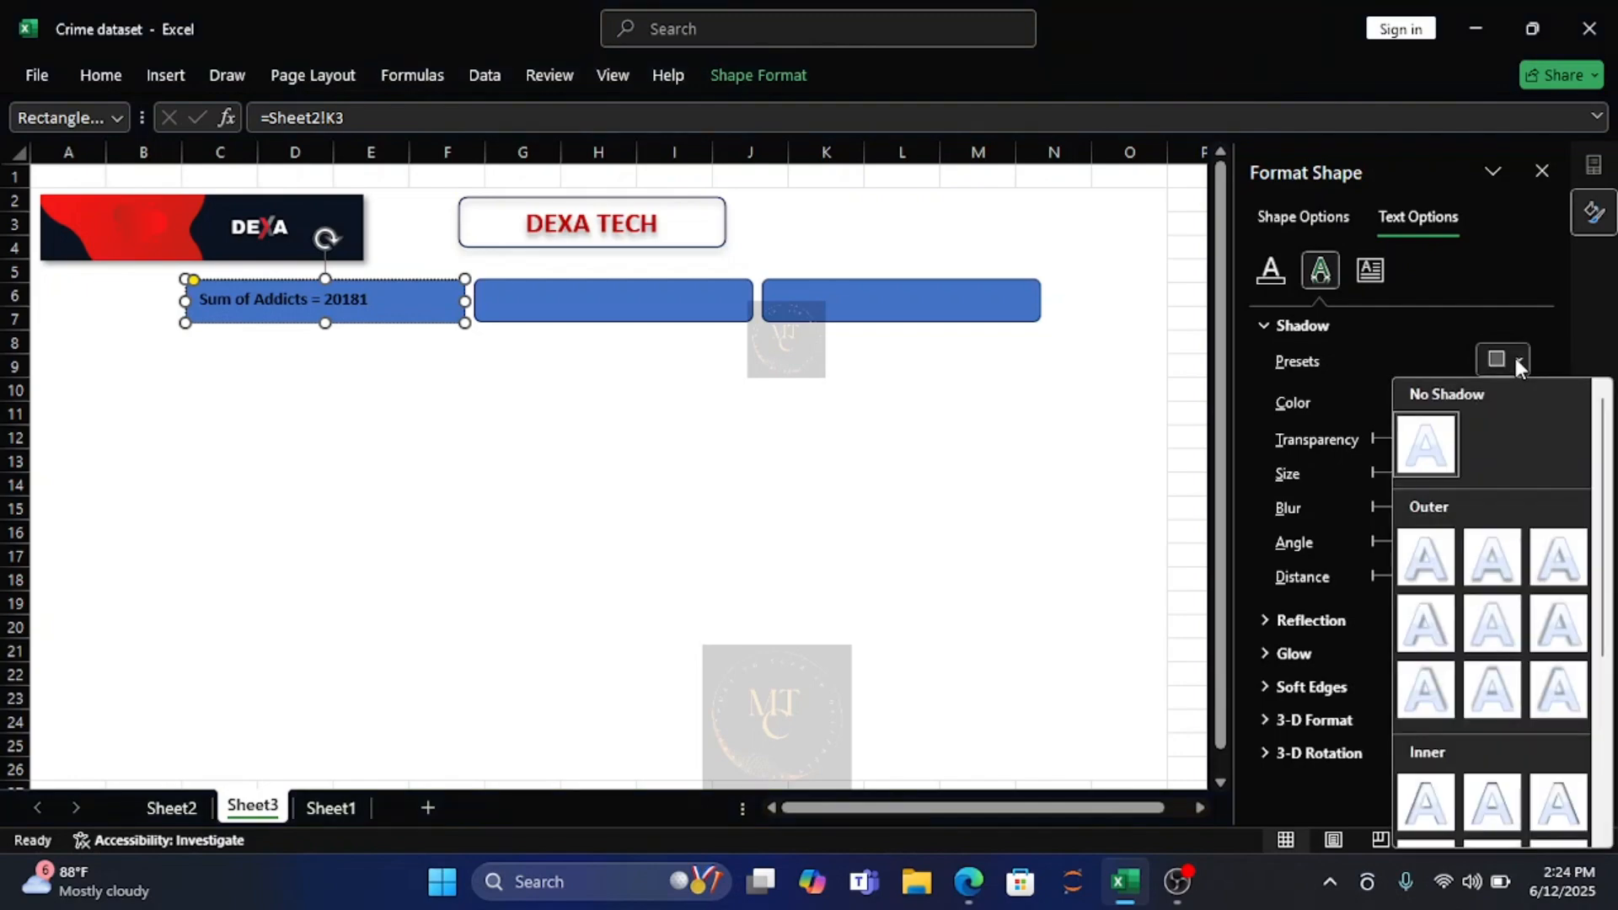
{"action": "left_click", "coordinate": [1420, 561]}
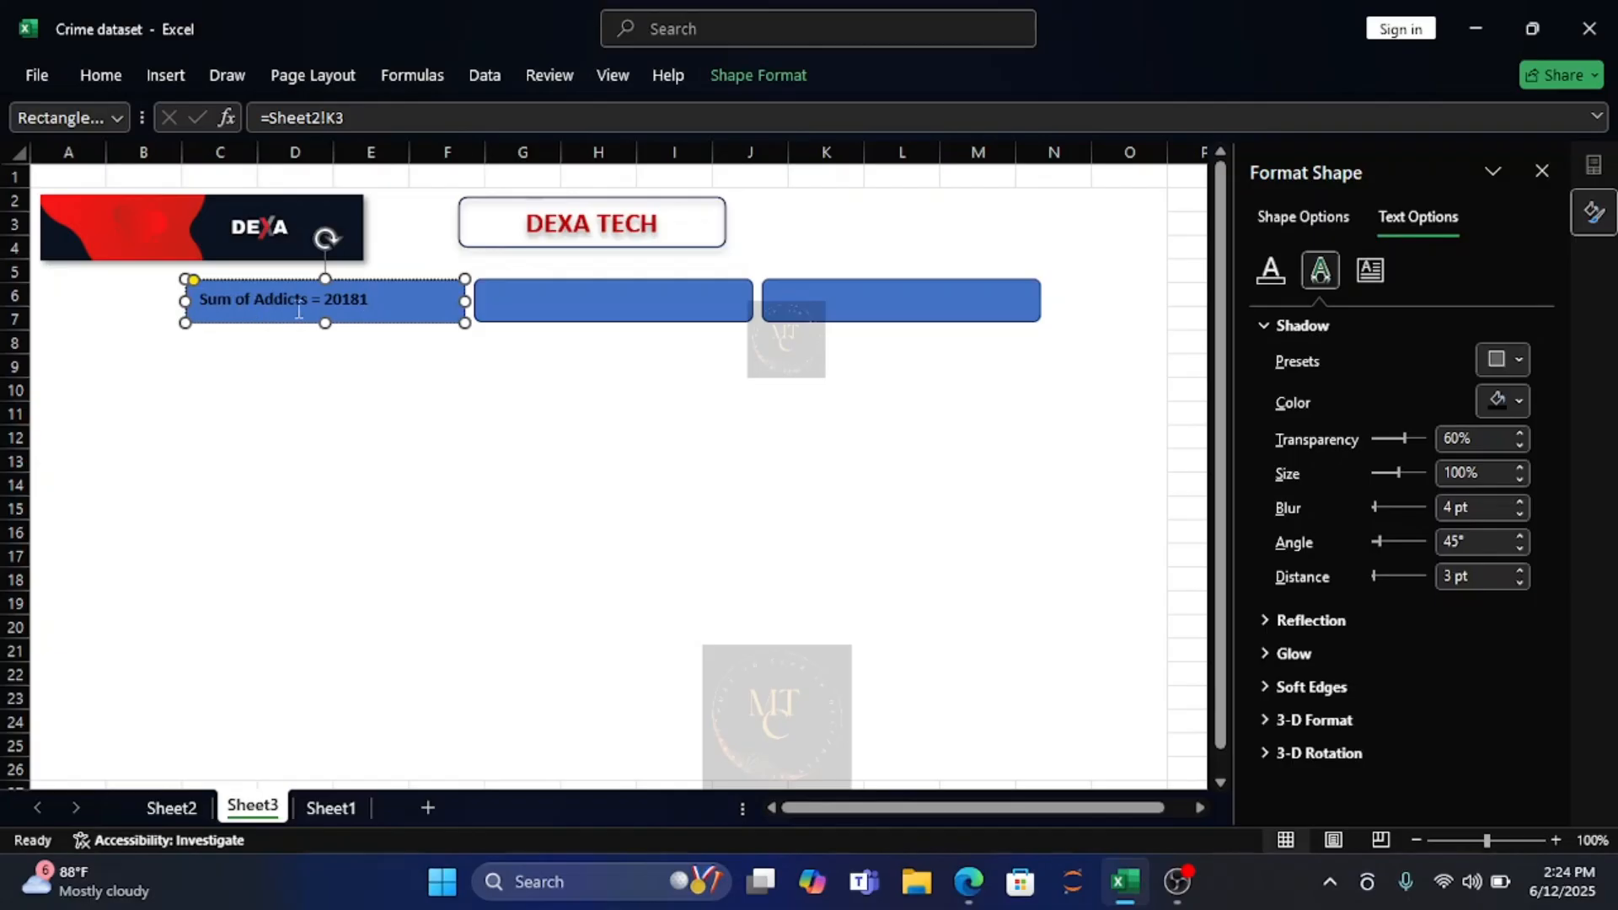
Remove the blue fill from the "Sum of Addicts" rectangle by setting it to No Fill.
{"action": "left_click", "coordinate": [110, 75]}
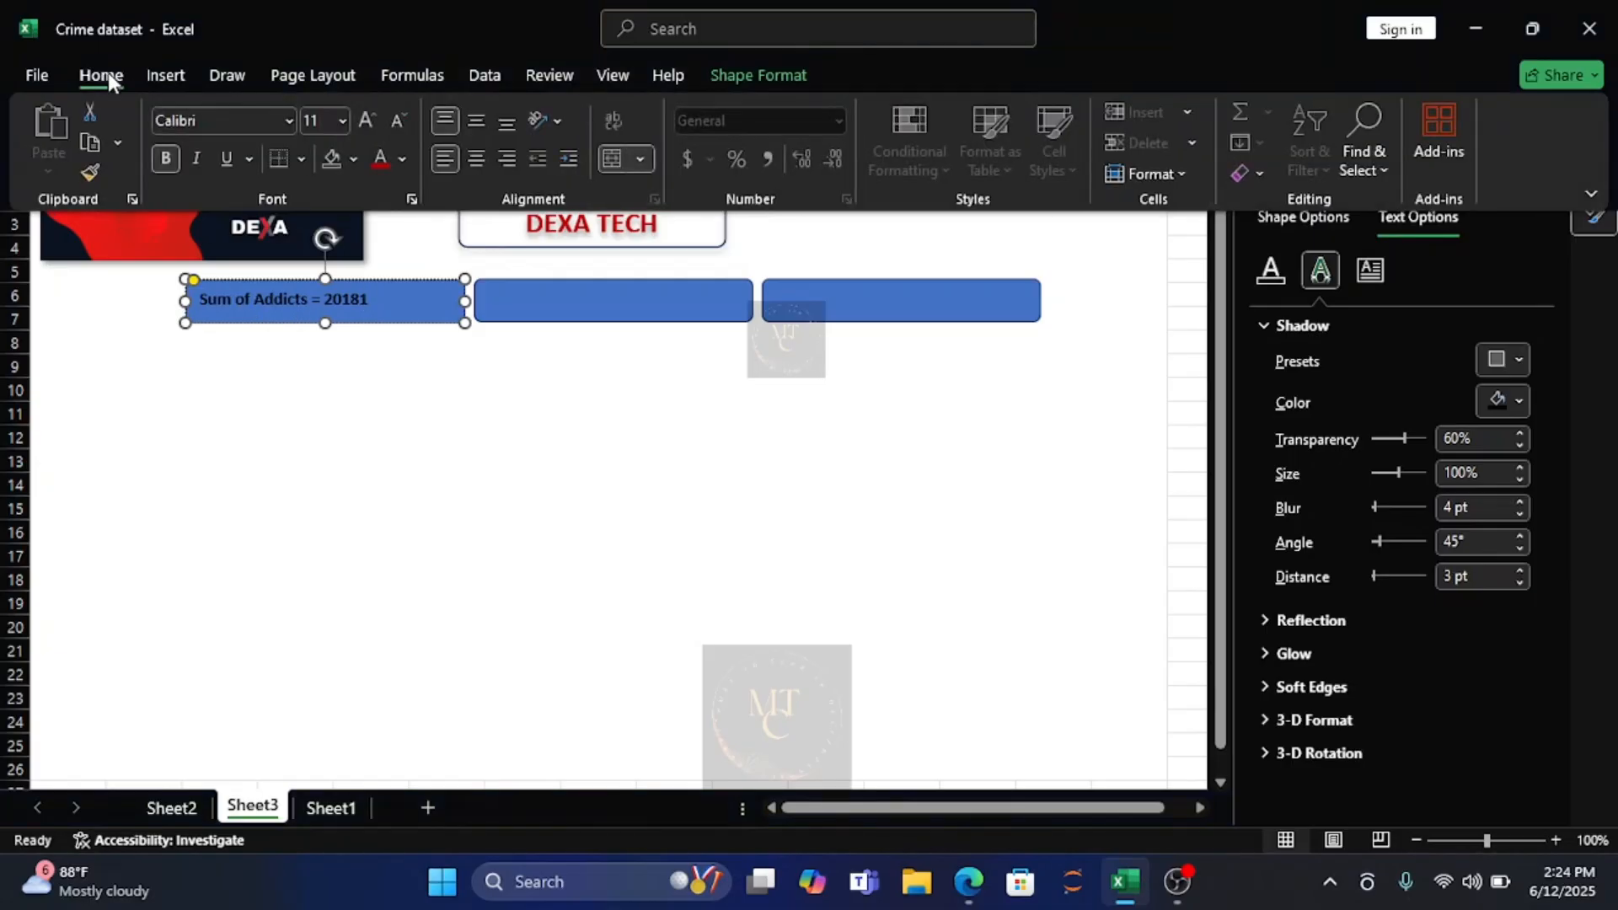
{"action": "left_click", "coordinate": [354, 160]}
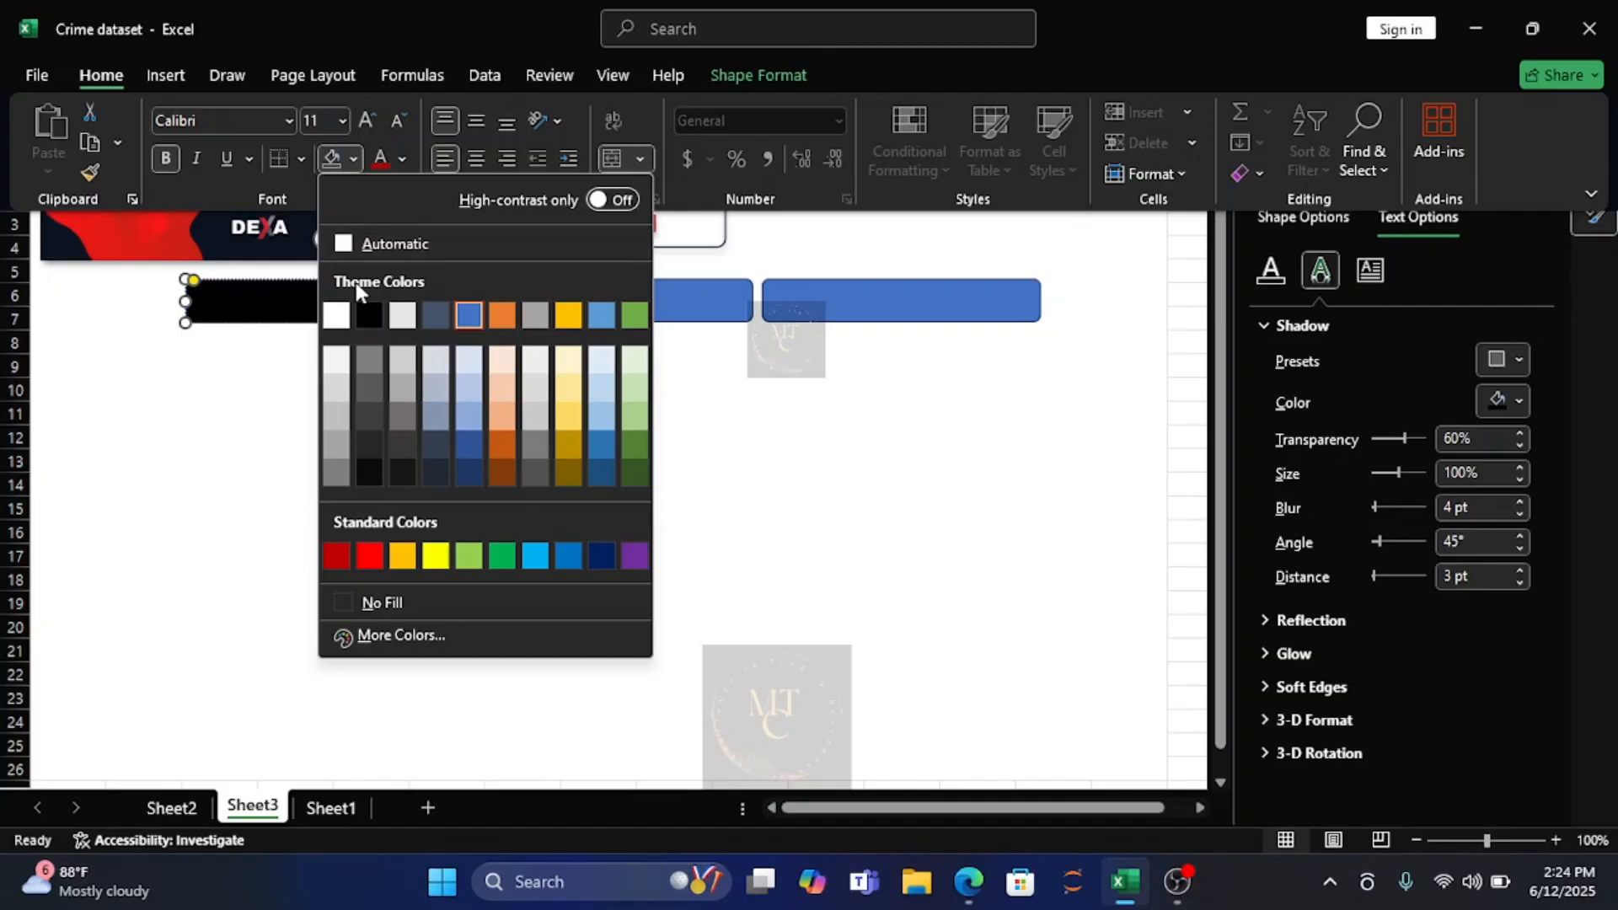
{"action": "left_click", "coordinate": [394, 604]}
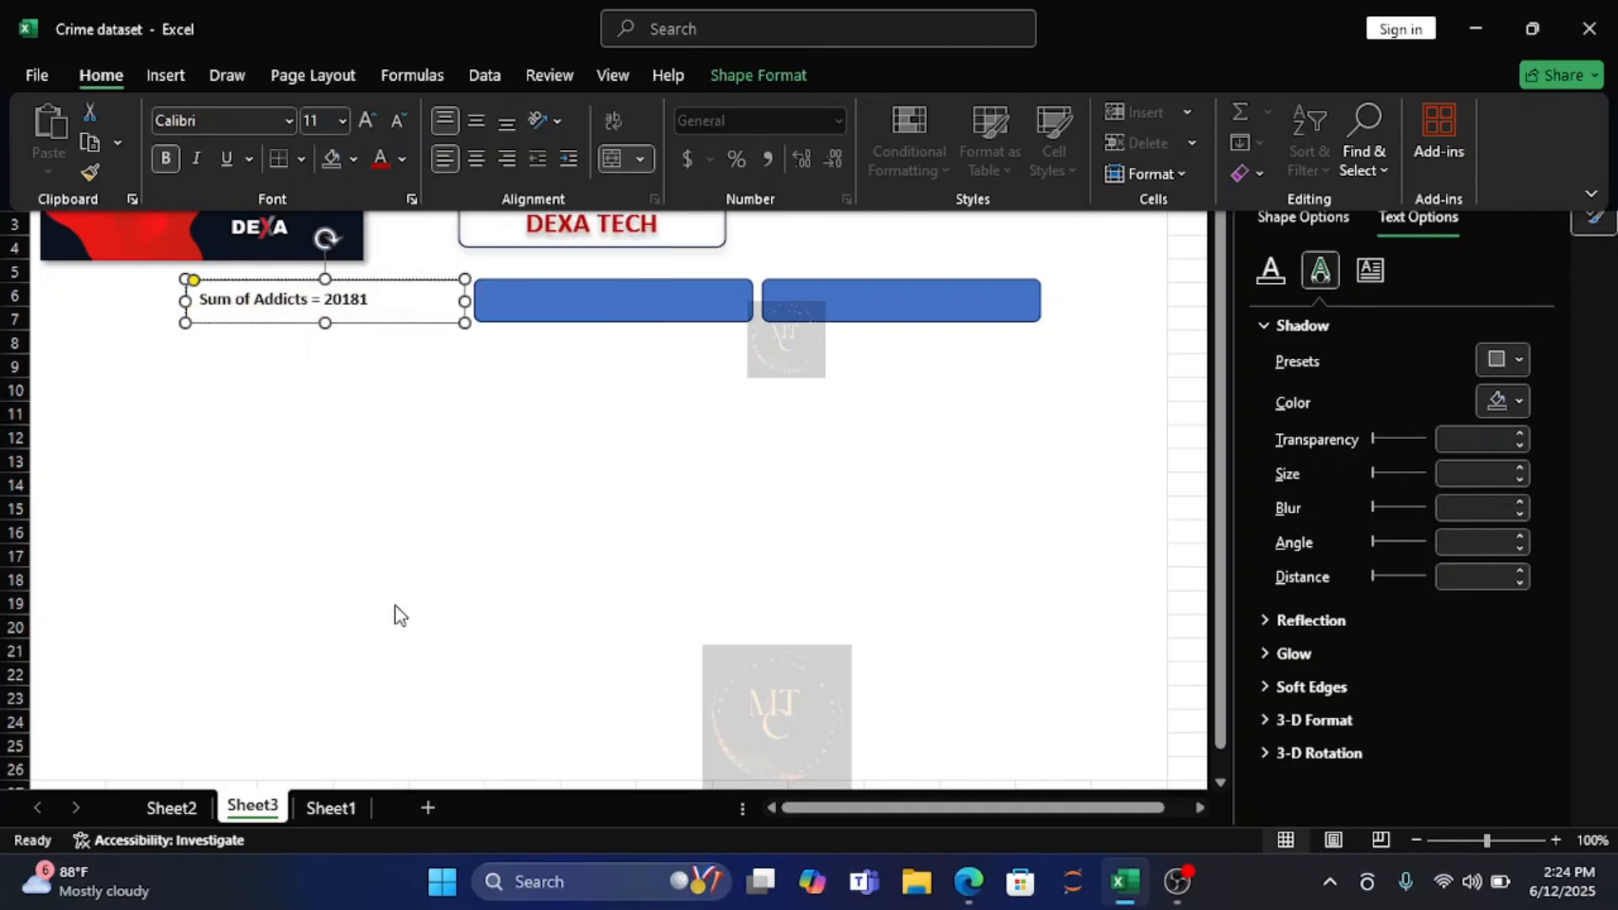
Try to change the font colour of the "Sum of Addicts" label to dark orange.
{"action": "left_click", "coordinate": [402, 160]}
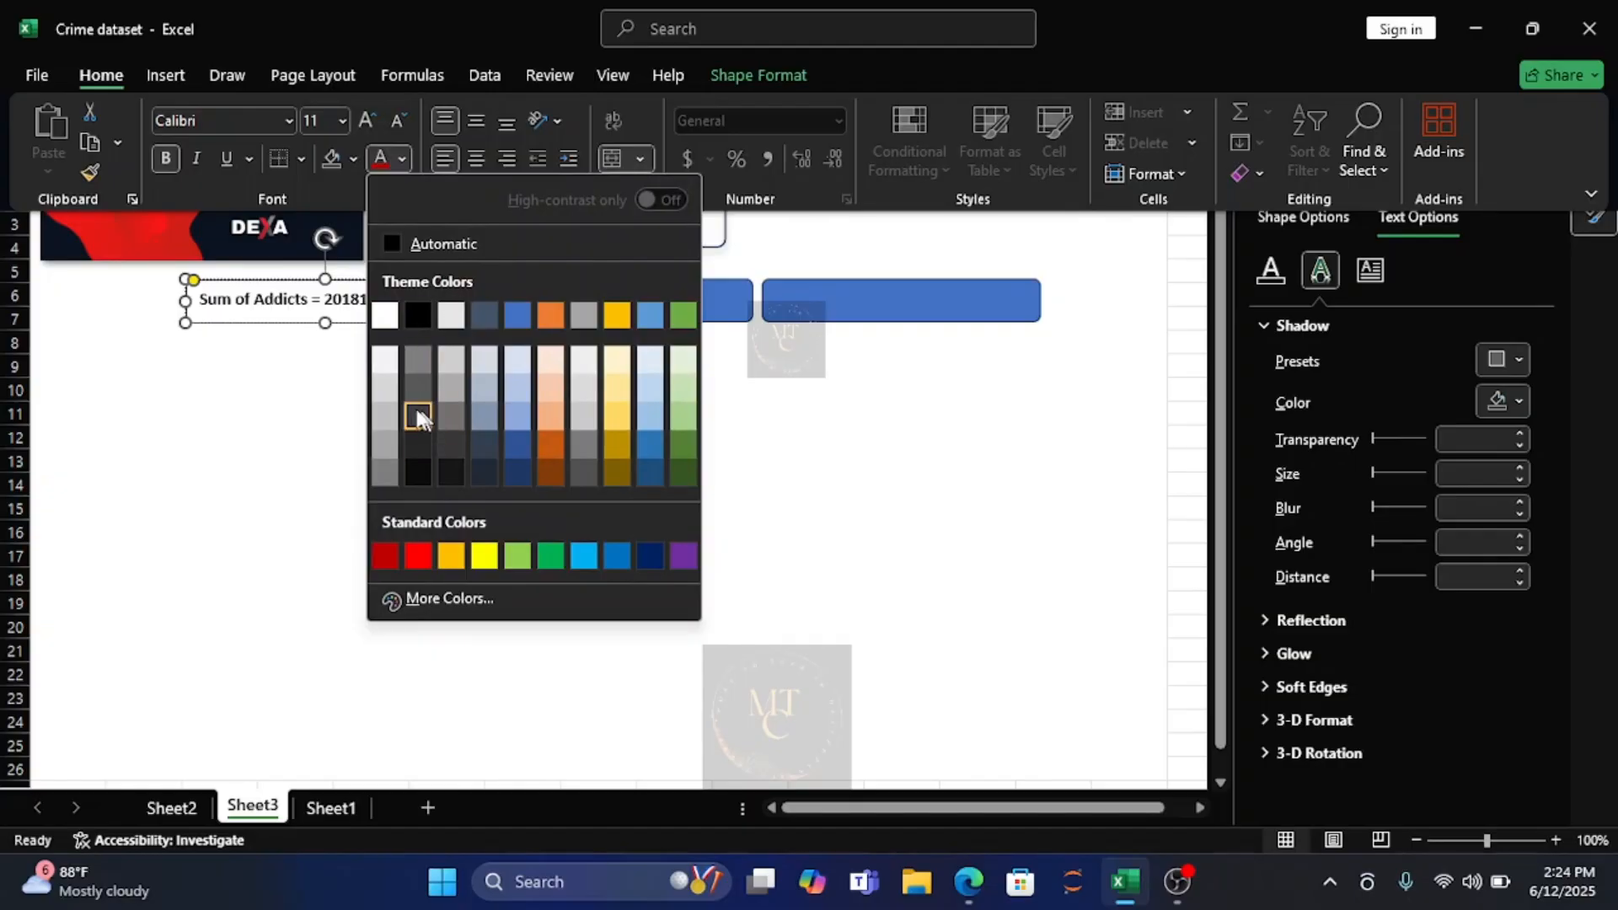
{"action": "left_click", "coordinate": [560, 436]}
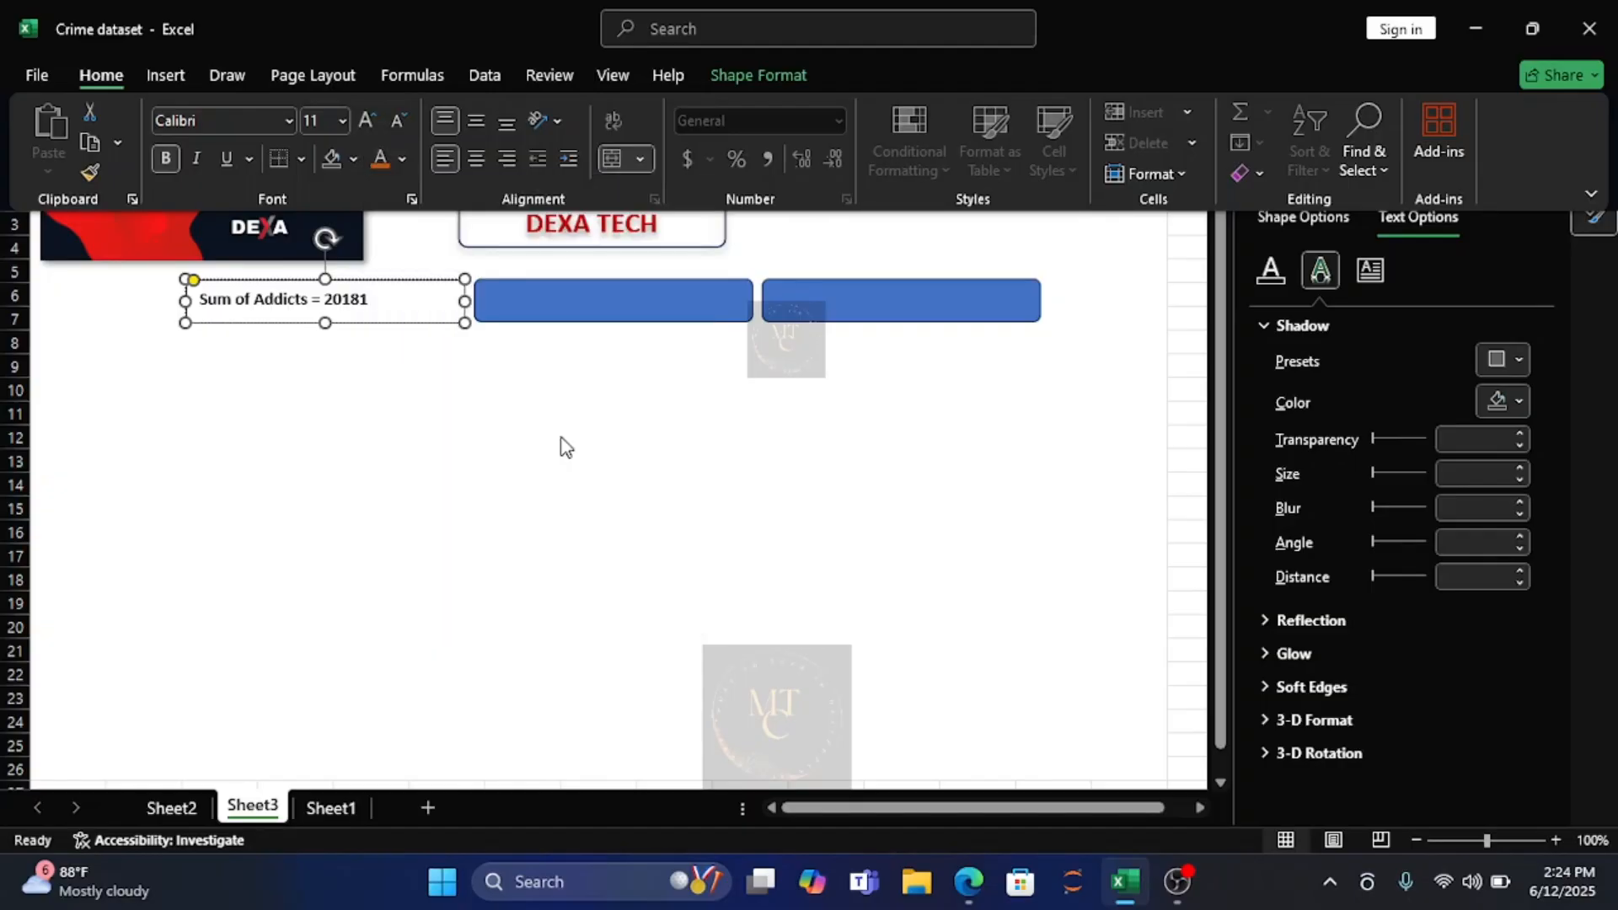
{"action": "left_click", "coordinate": [402, 158]}
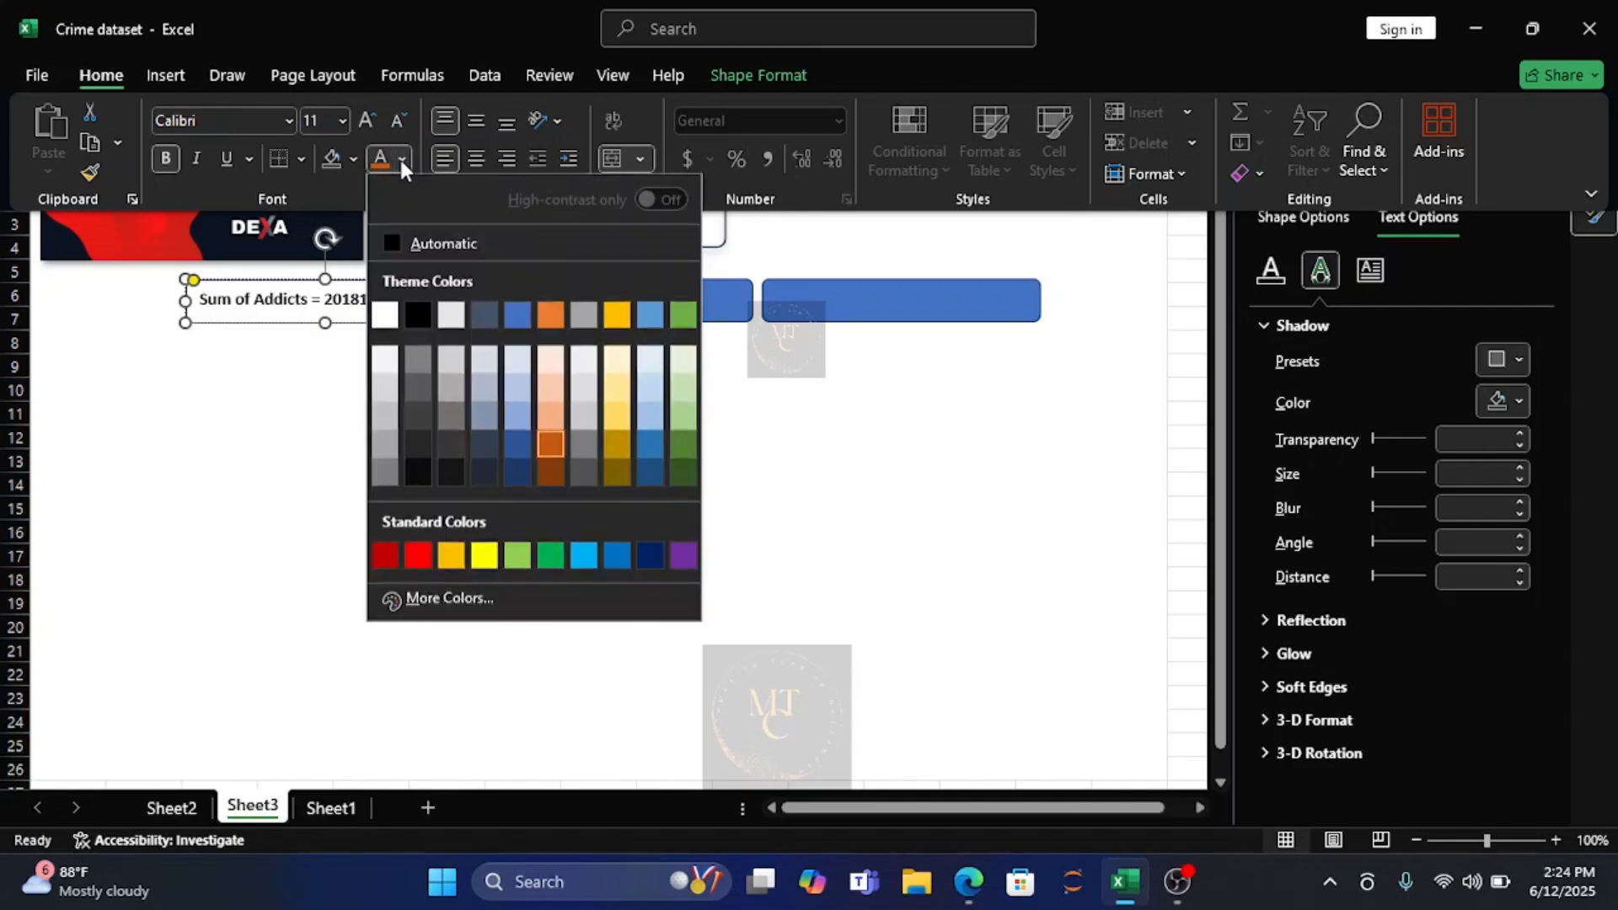
{"action": "left_click", "coordinate": [334, 370]}
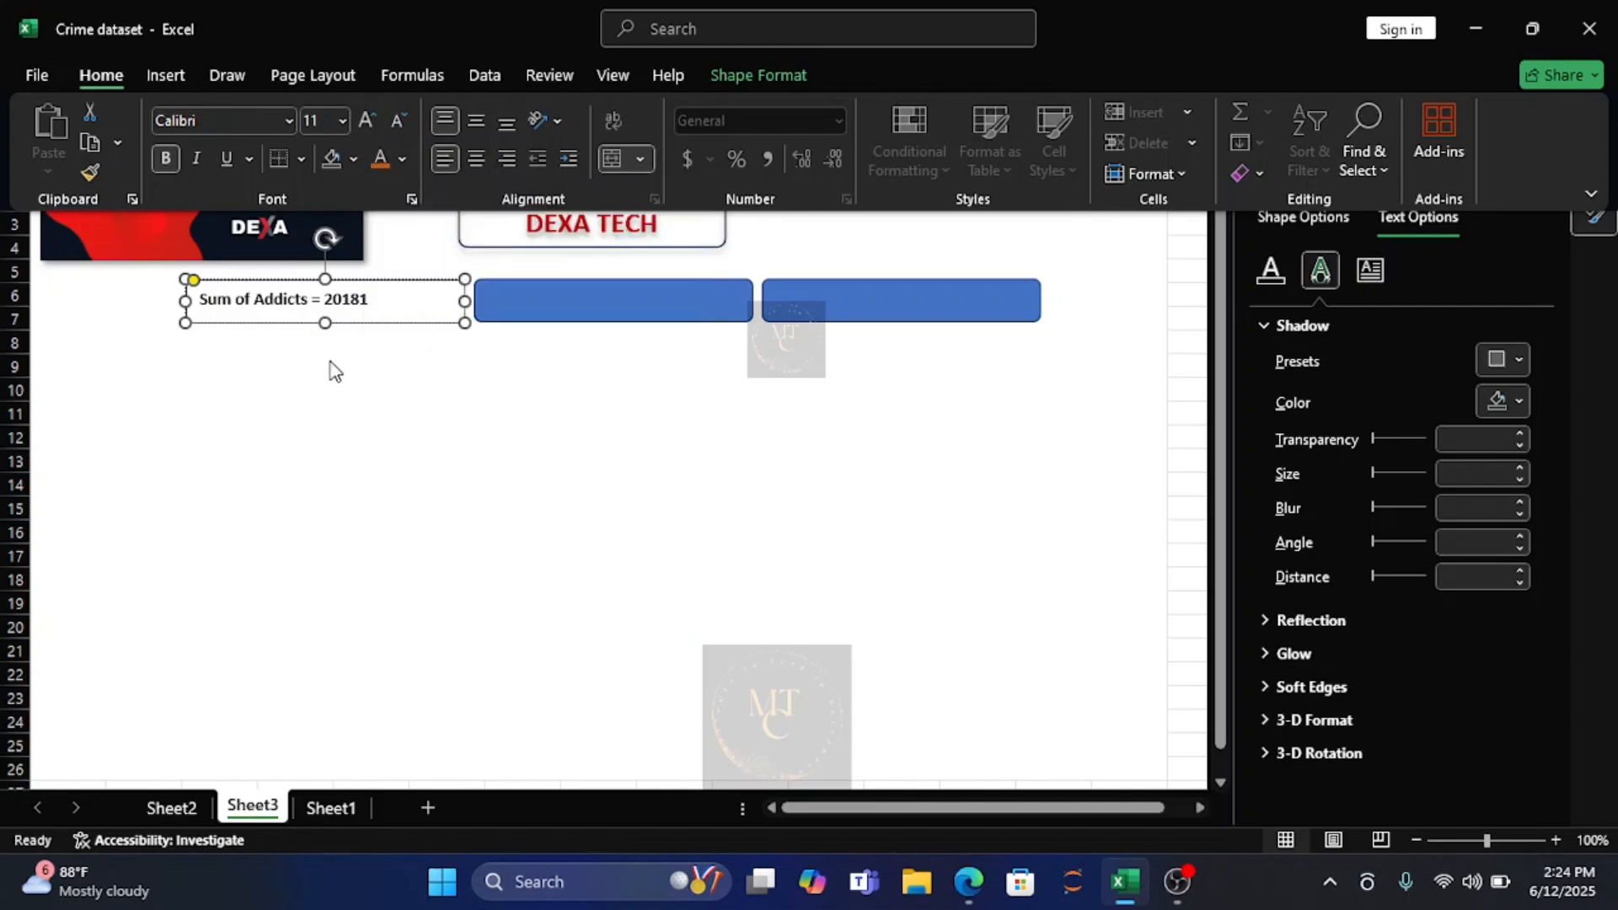
{"action": "left_click", "coordinate": [366, 305]}
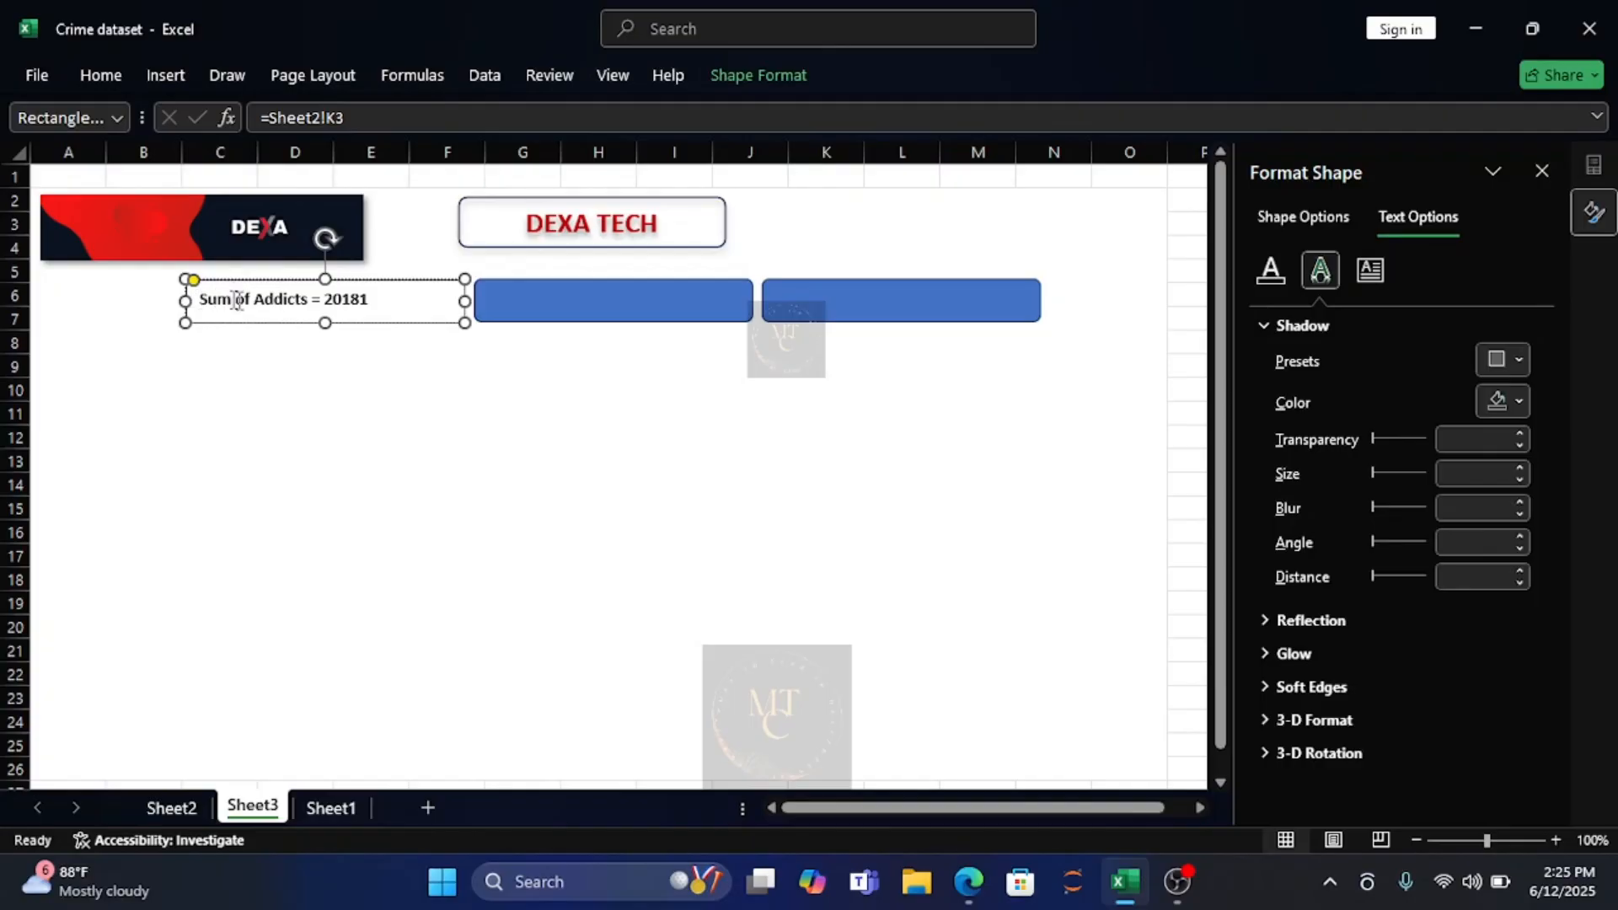
{"action": "key", "text": "Escape"}
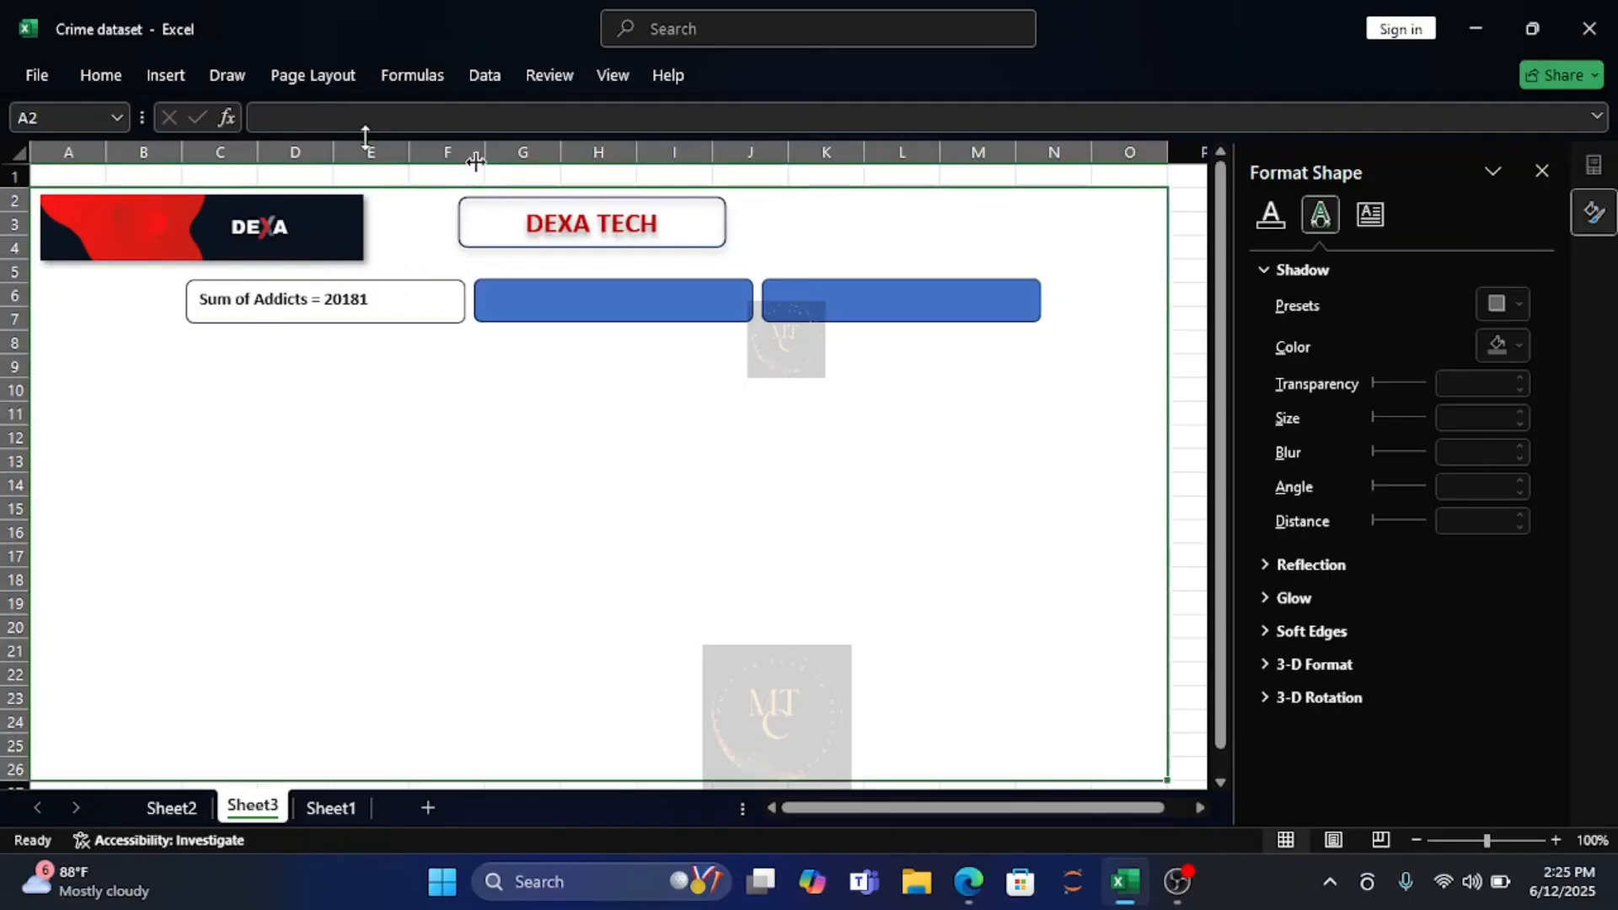
{"action": "left_click", "coordinate": [392, 323]}
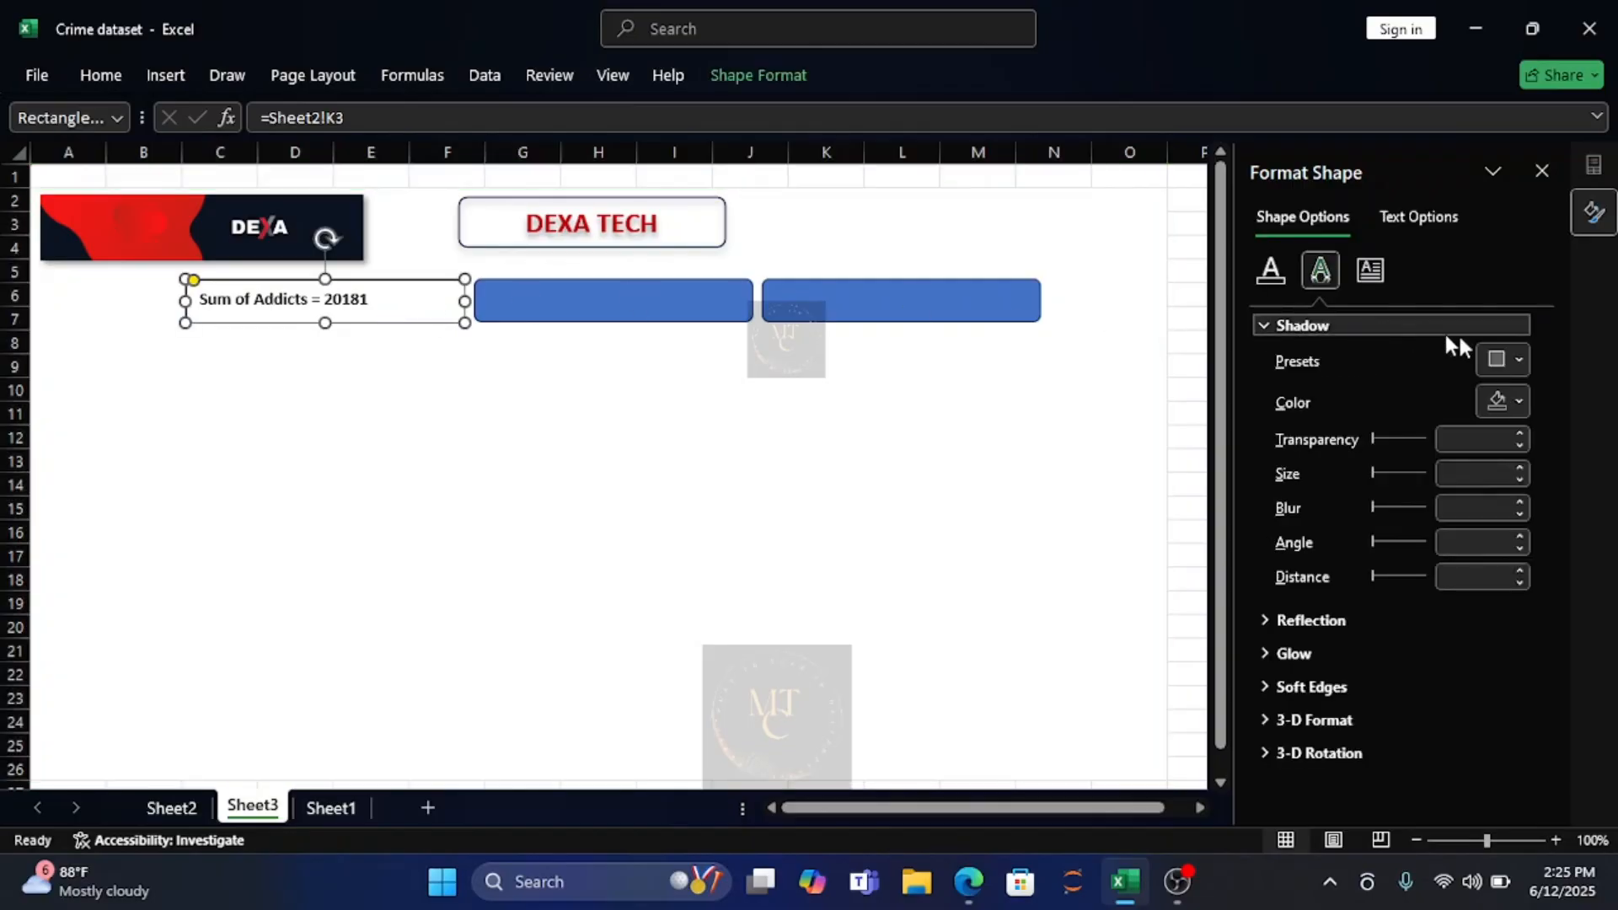
{"action": "left_click", "coordinate": [1516, 356]}
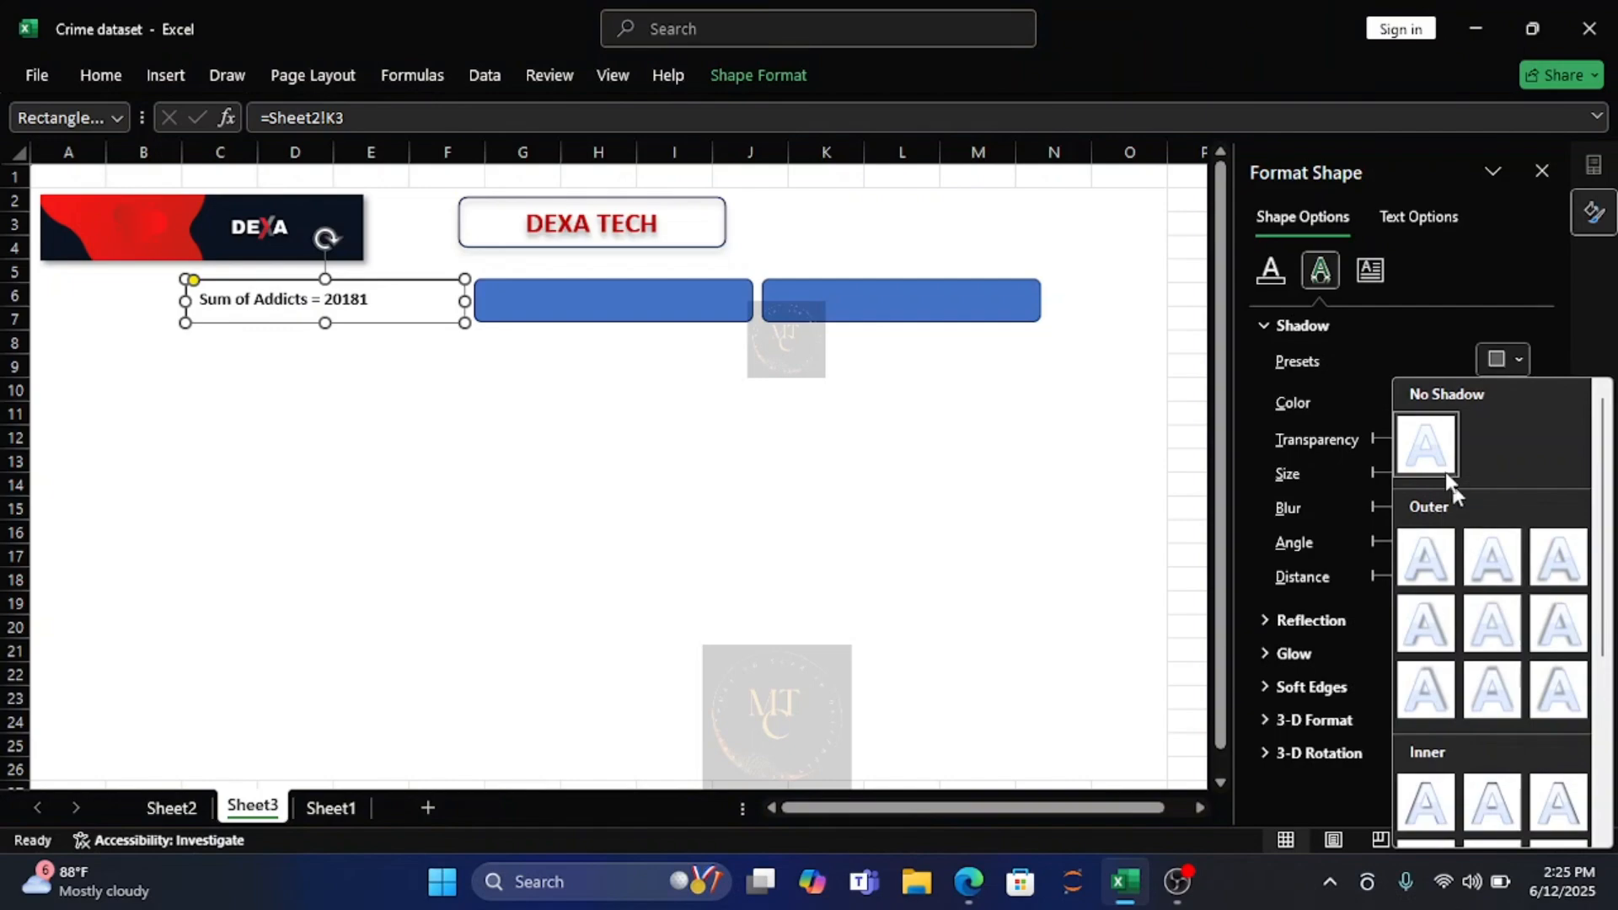
{"action": "left_click", "coordinate": [1379, 360]}
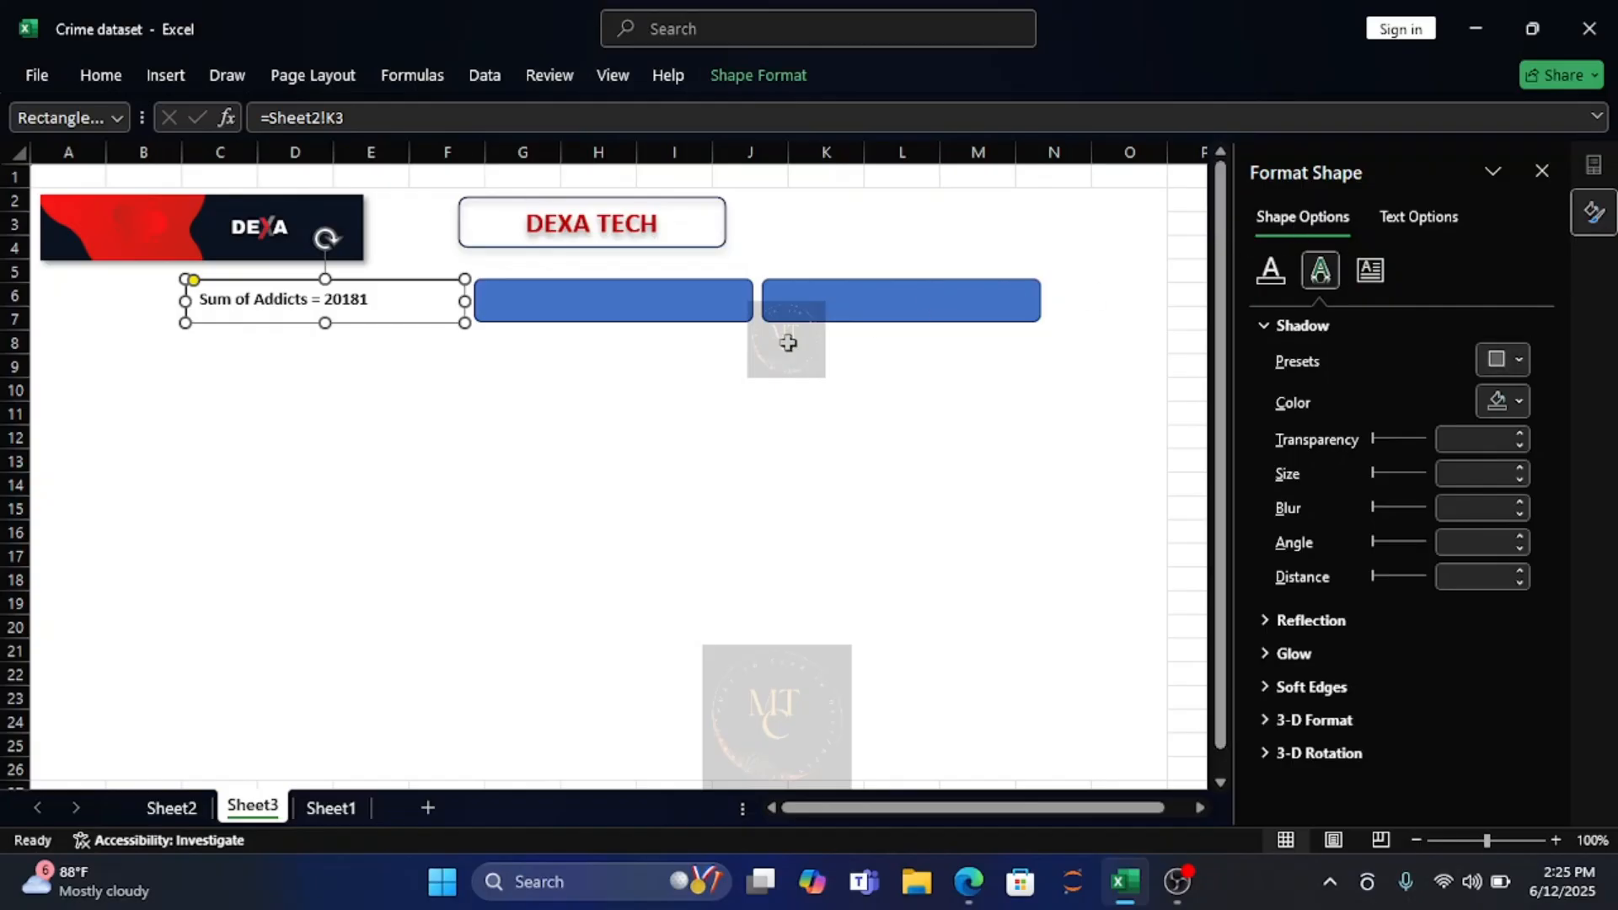
Apply the second outer shadow preset, with a 90° angle, to the "Sum of Addicts" rectangle.
{"action": "right_click", "coordinate": [250, 315]}
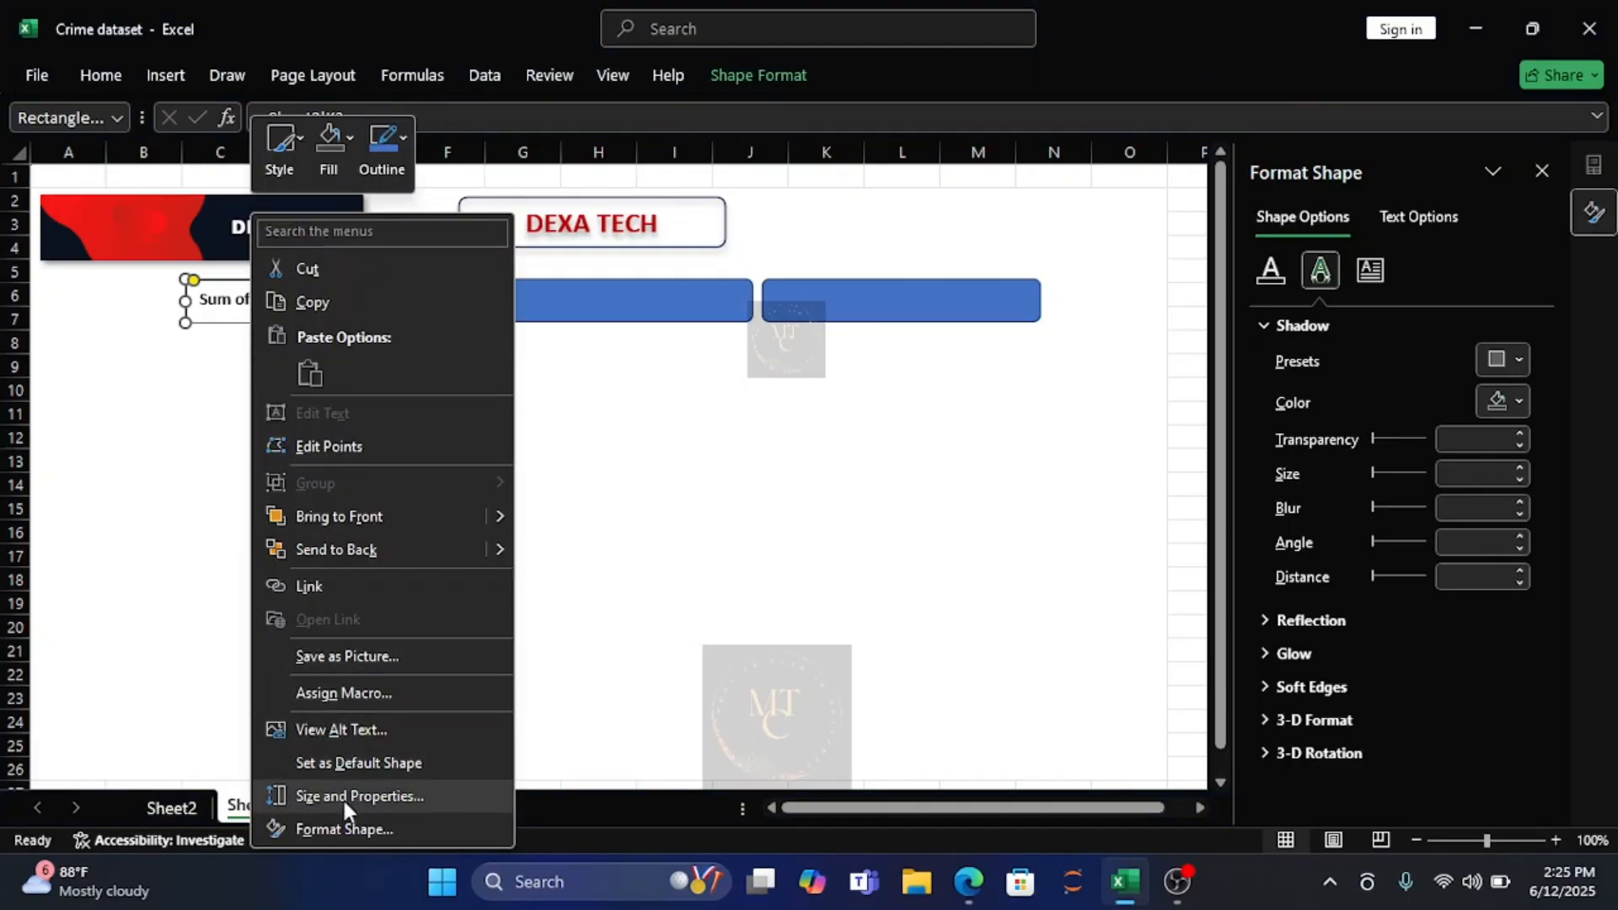
{"action": "left_click", "coordinate": [342, 829]}
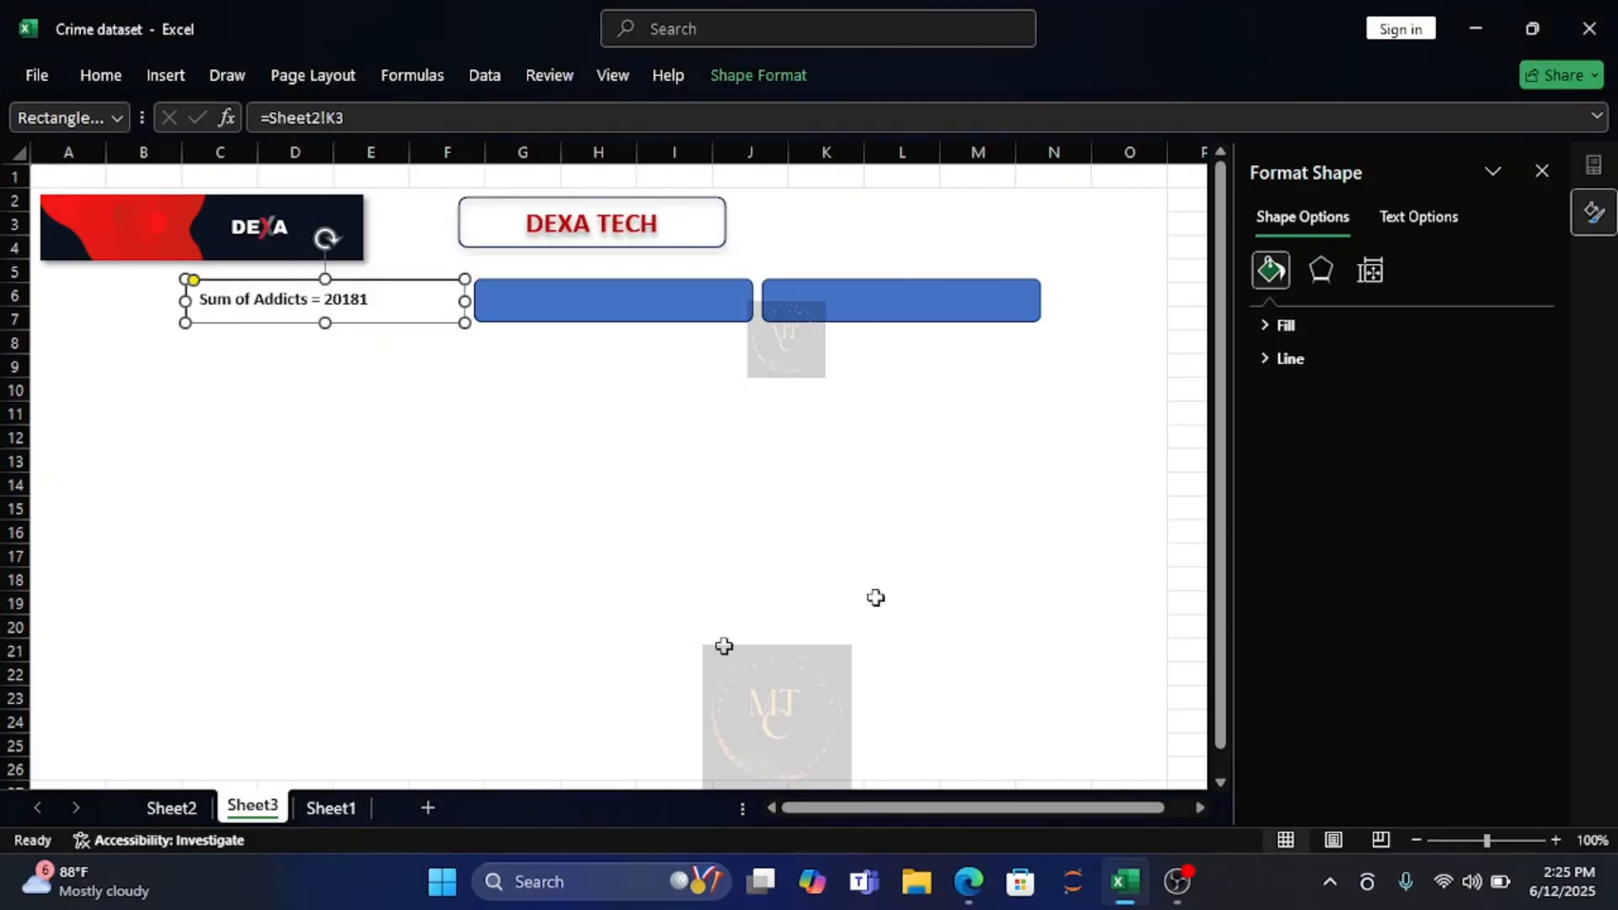
{"action": "left_click", "coordinate": [1332, 268]}
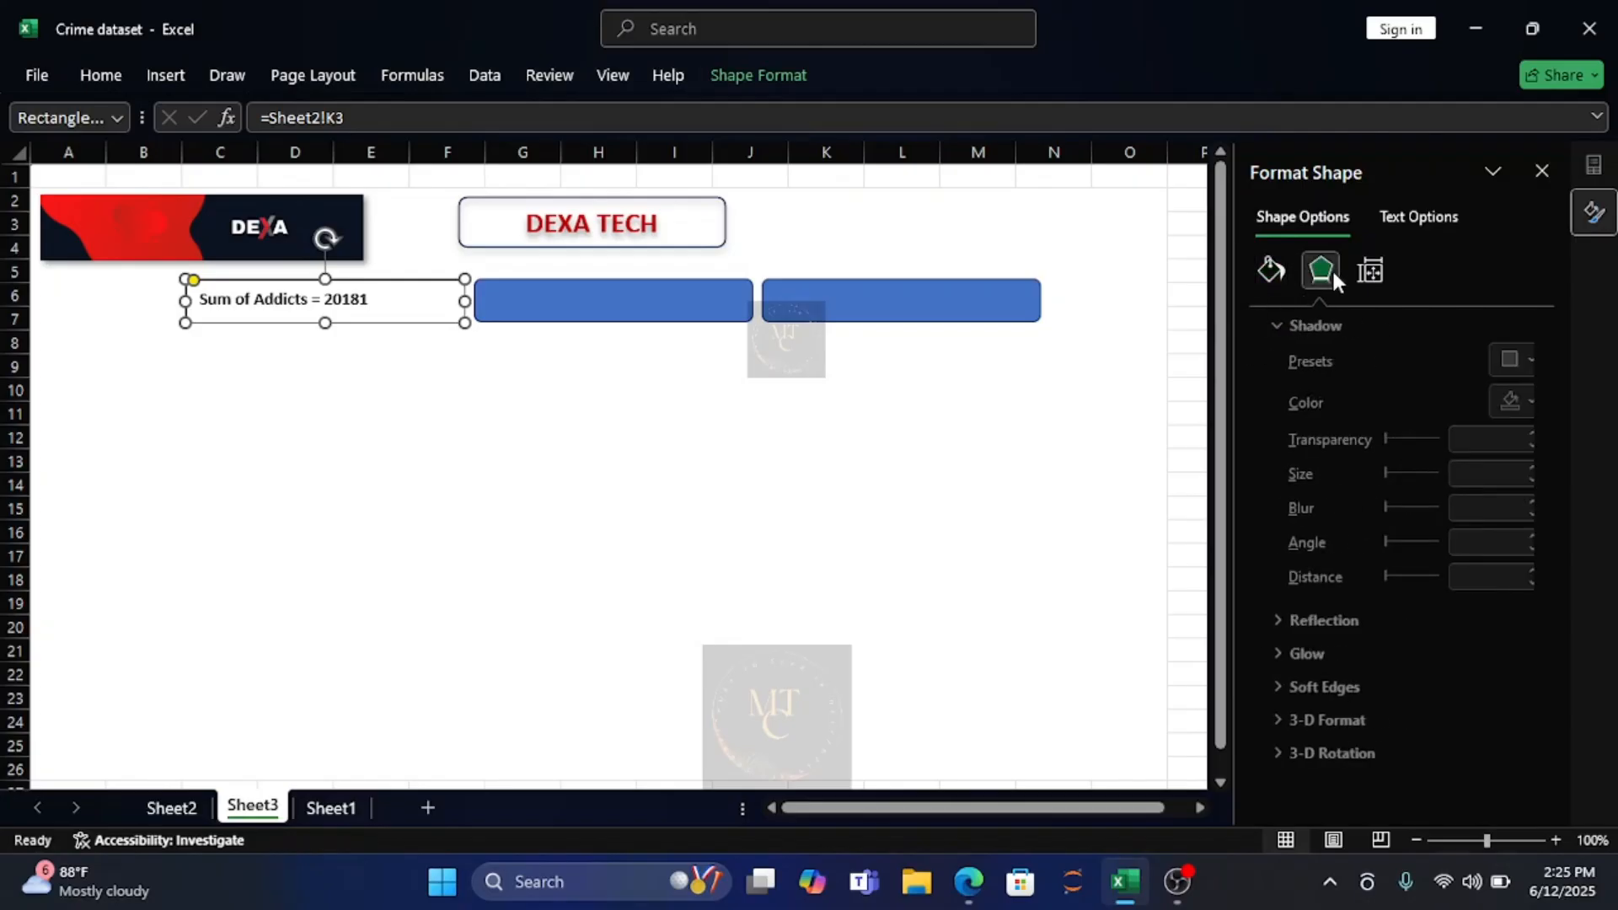
{"action": "left_click", "coordinate": [1513, 360]}
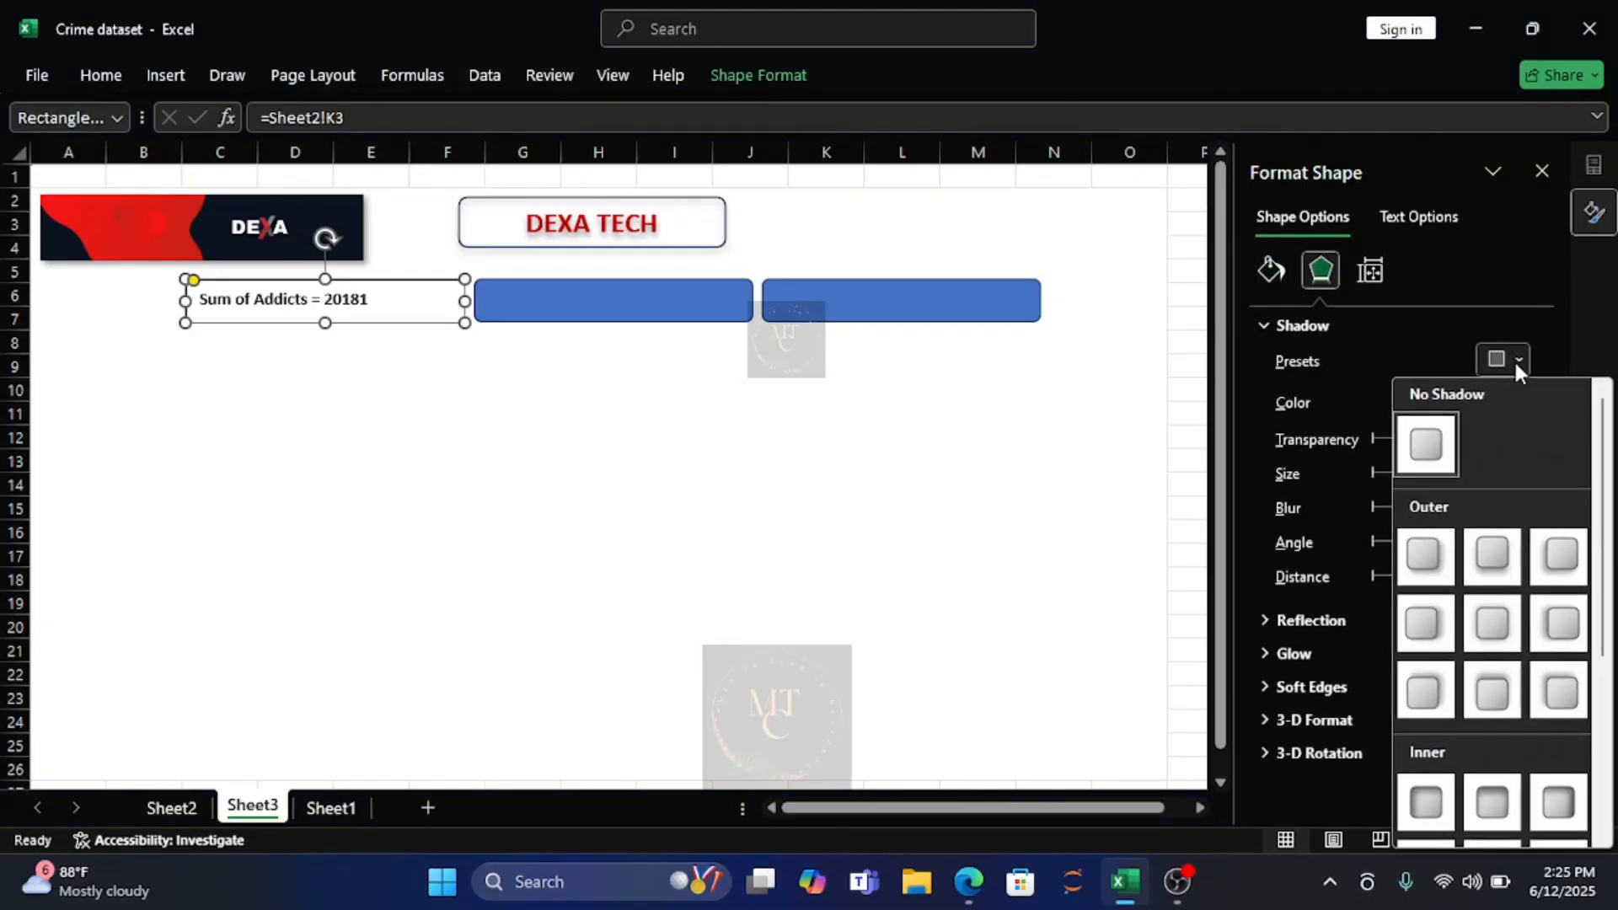
{"action": "left_click", "coordinate": [1493, 556]}
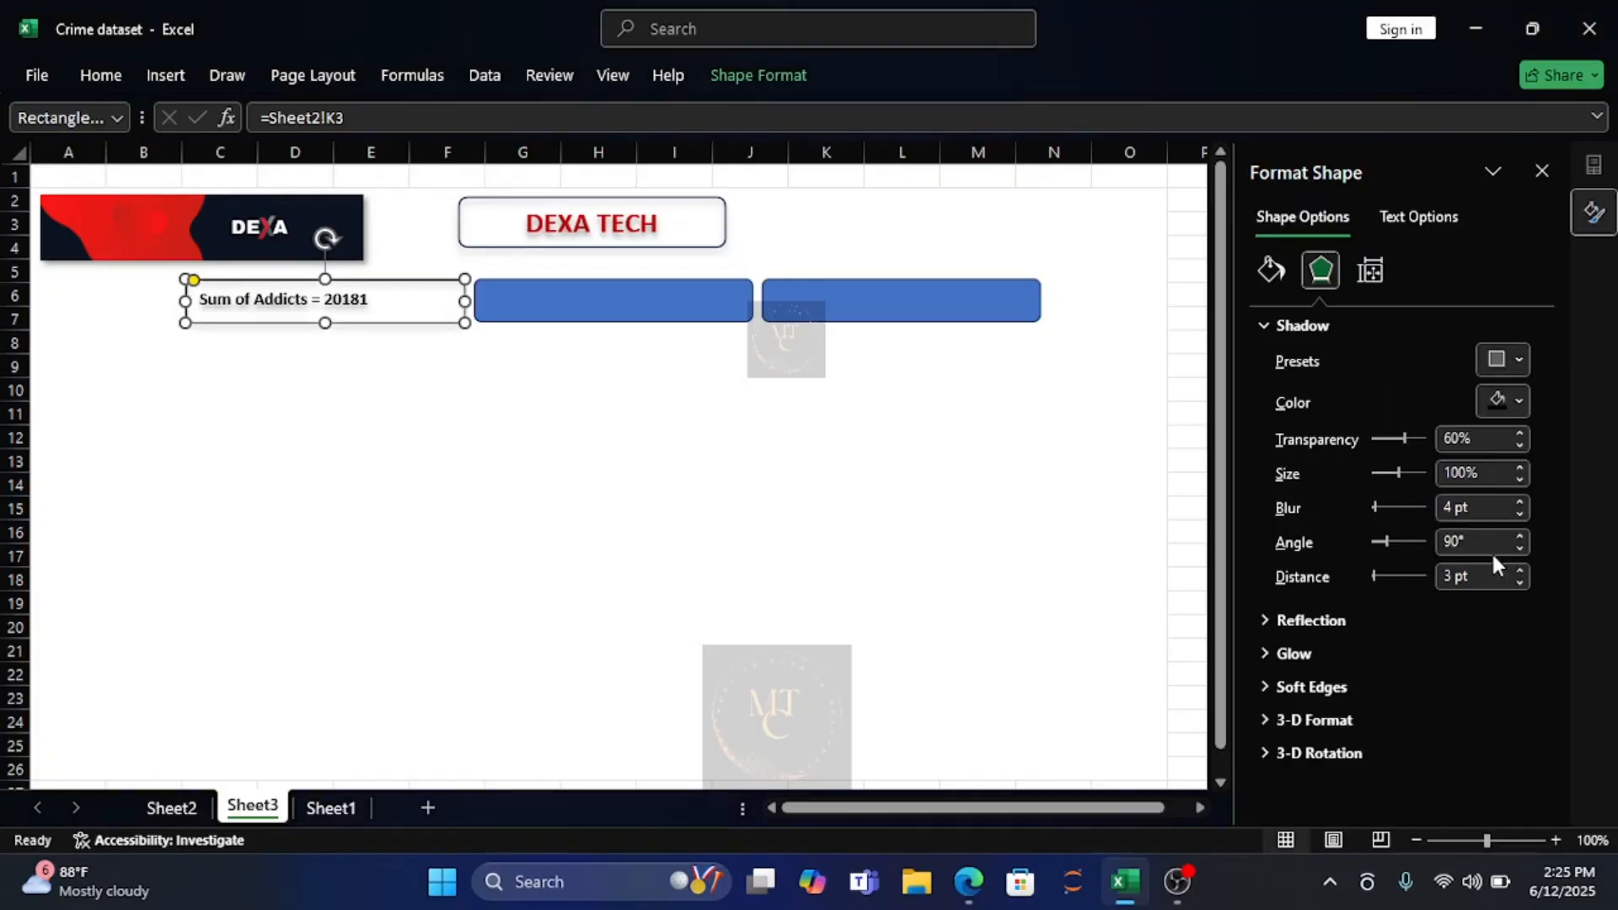
Remove the blue fill from the second rectangle by setting it to No Fill.
{"action": "left_click", "coordinate": [620, 307]}
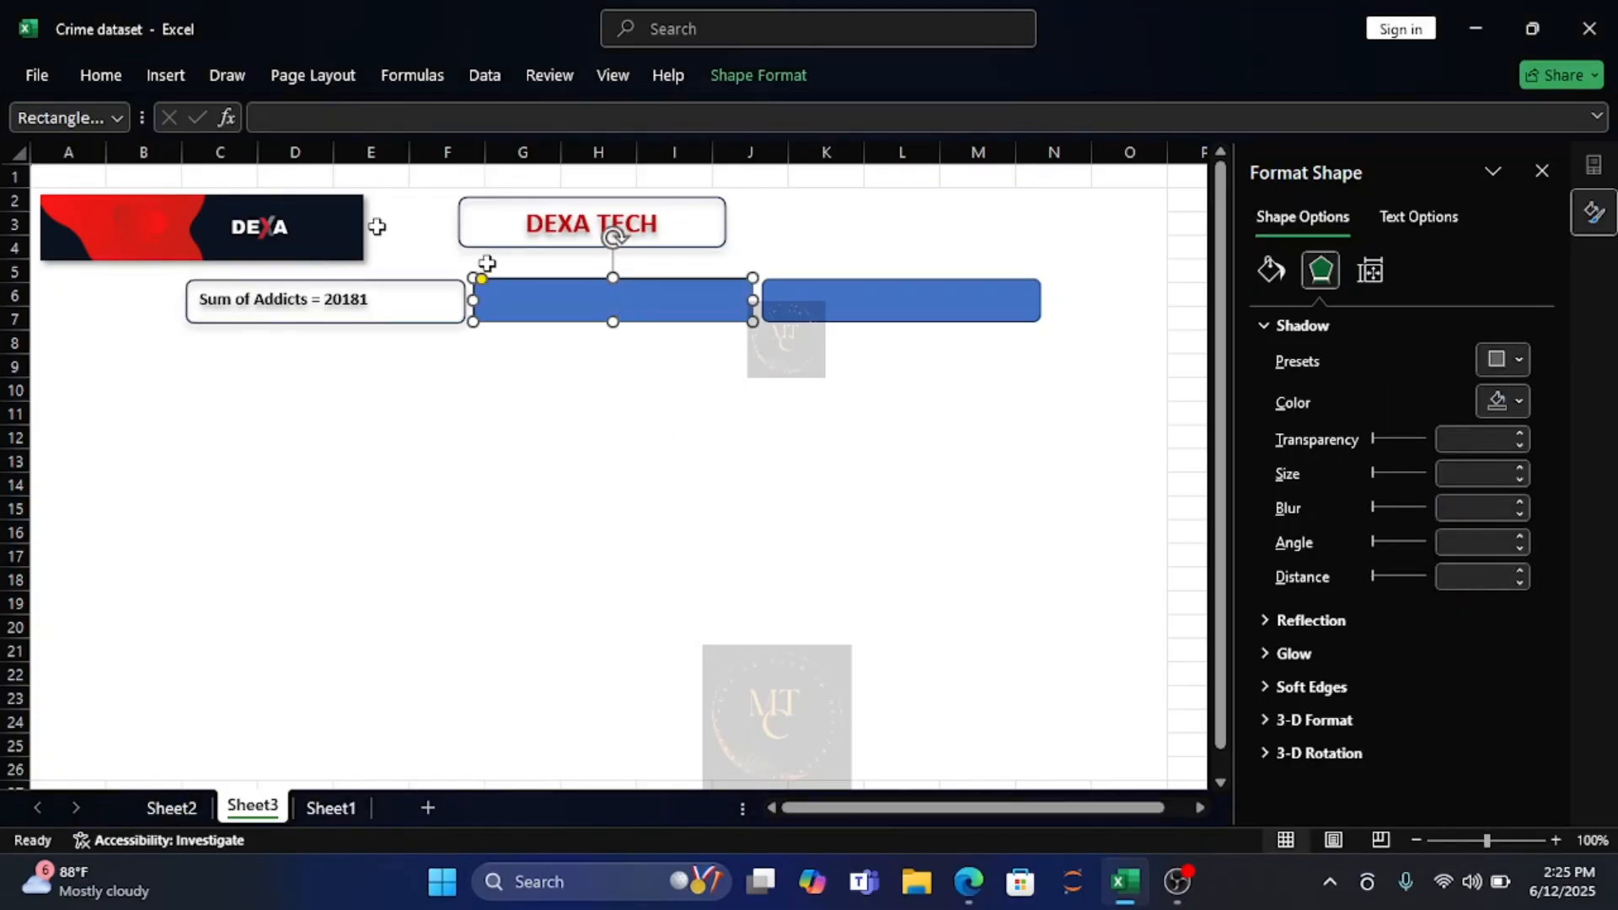
{"action": "left_click", "coordinate": [94, 75]}
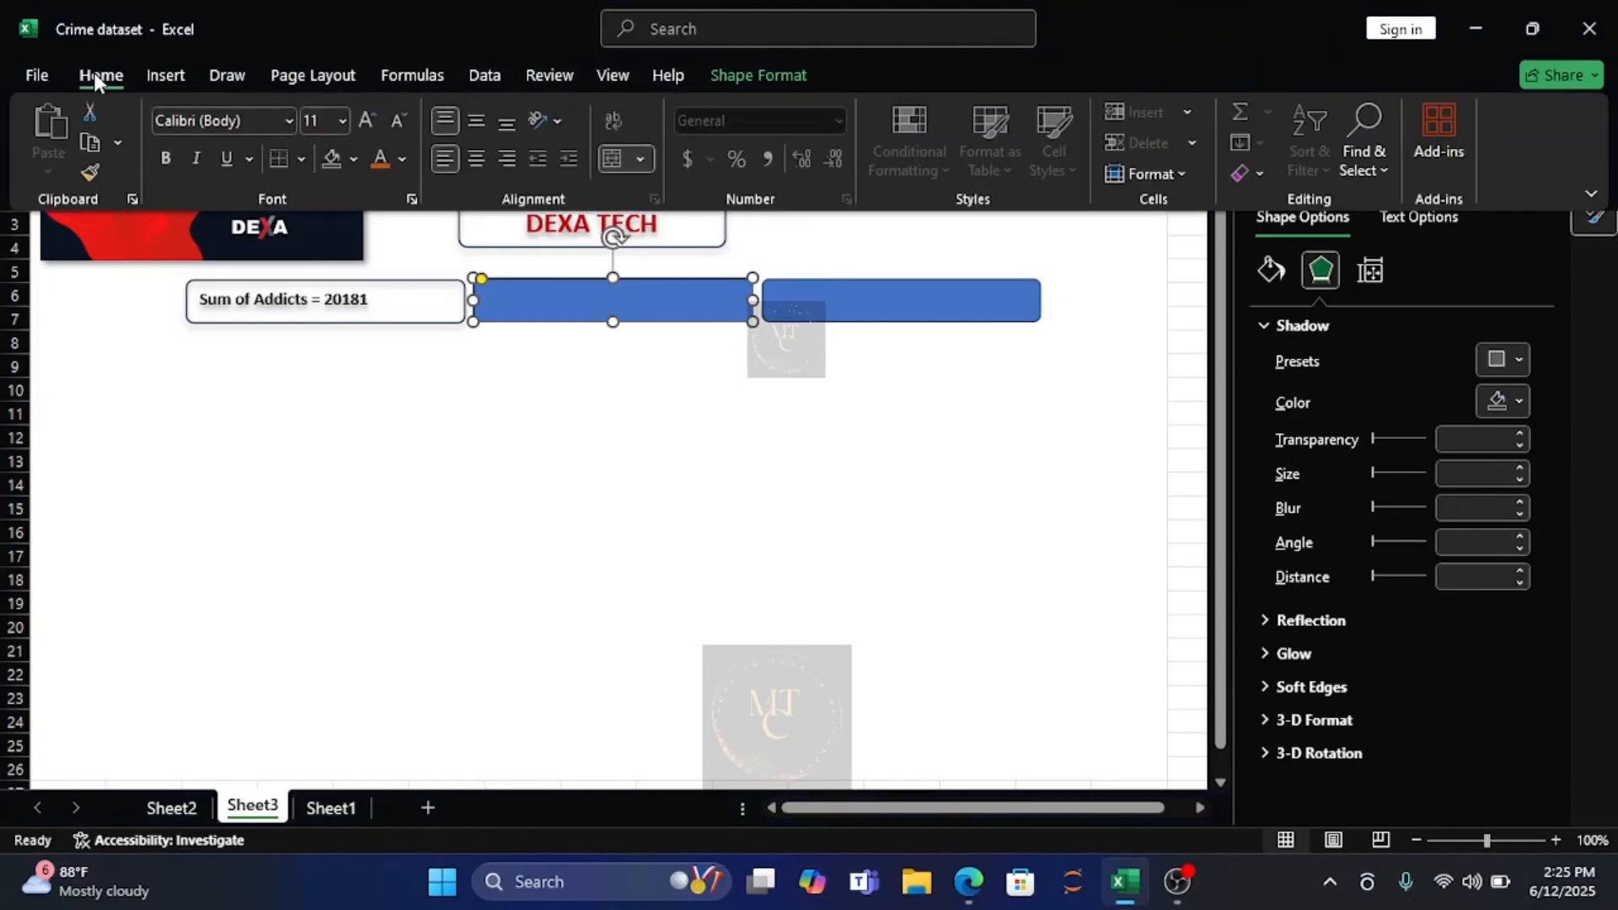
{"action": "left_click", "coordinate": [353, 159]}
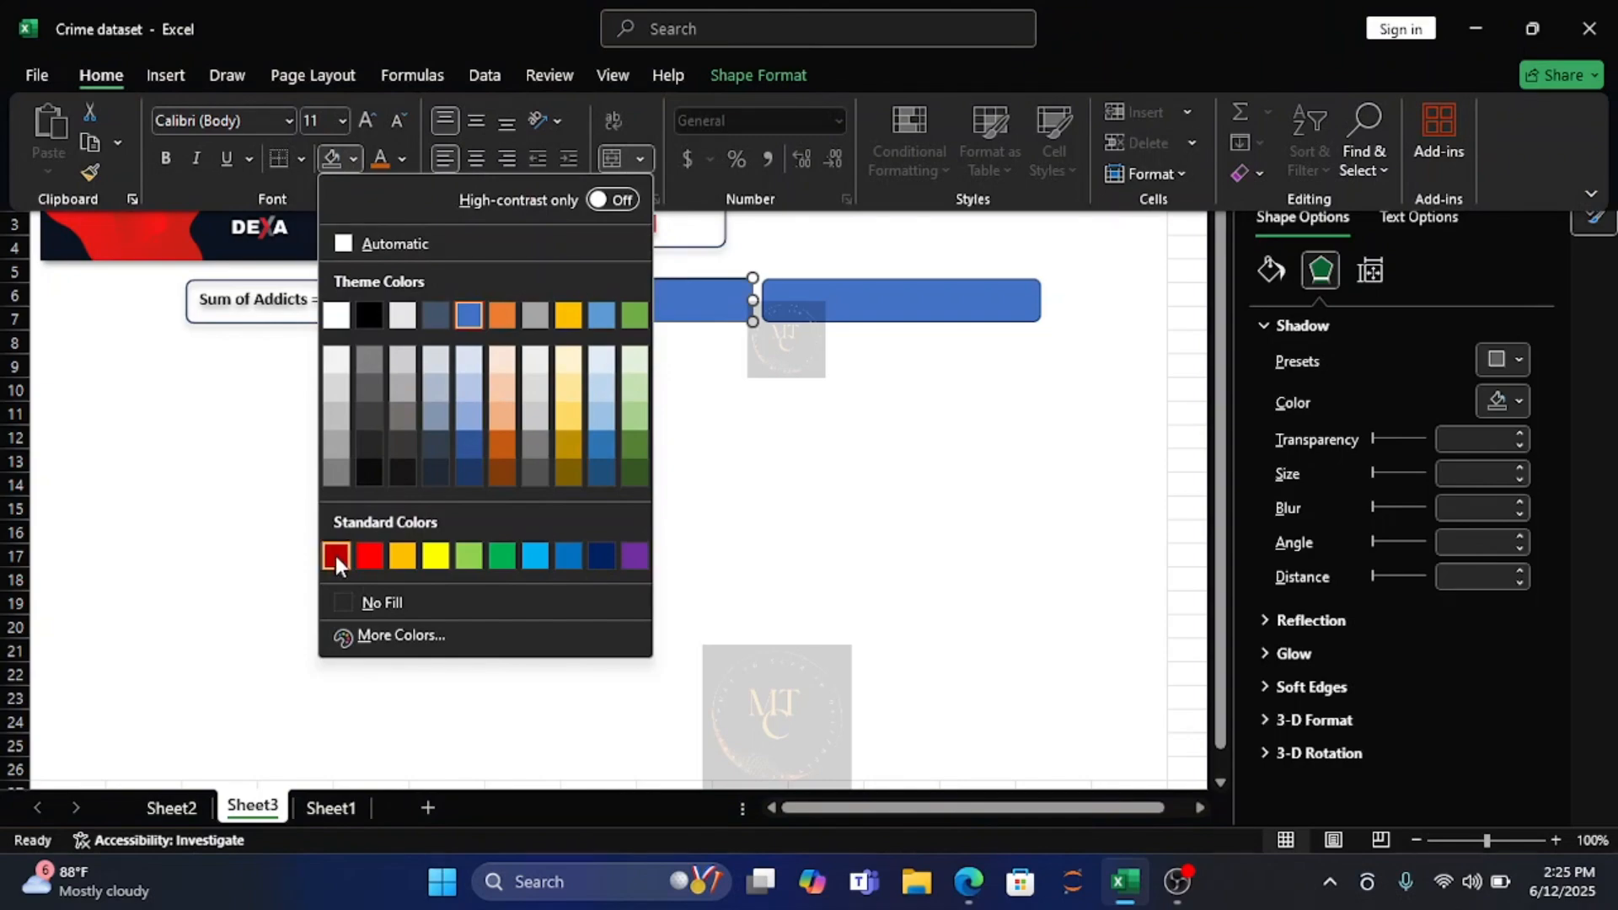
{"action": "left_click", "coordinate": [343, 602]}
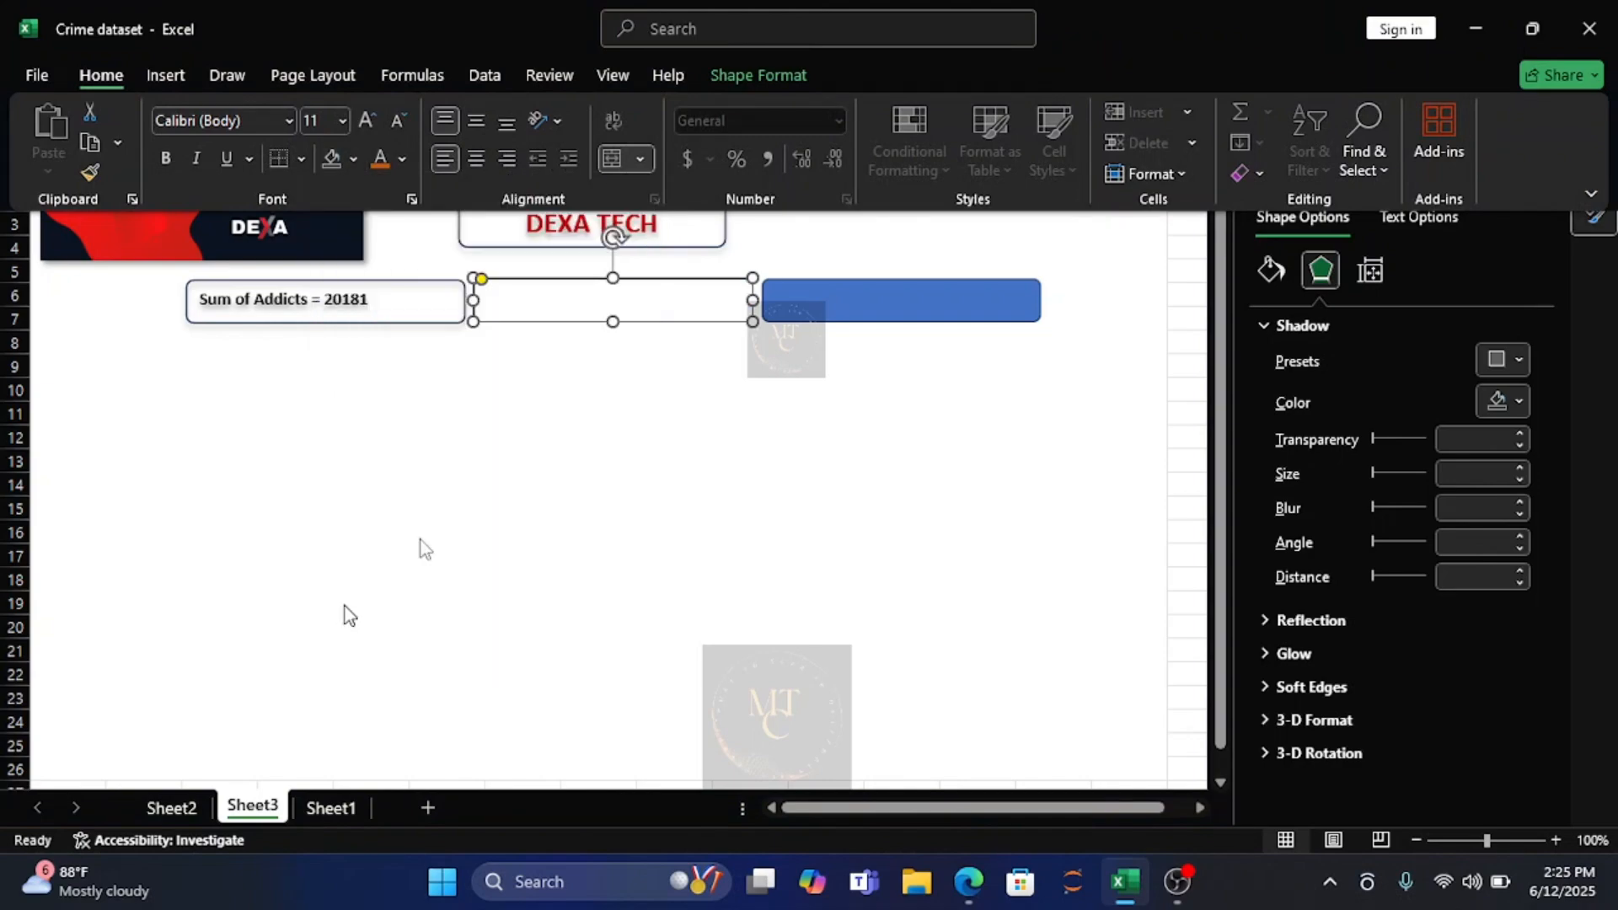
{"action": "left_click", "coordinate": [517, 301]}
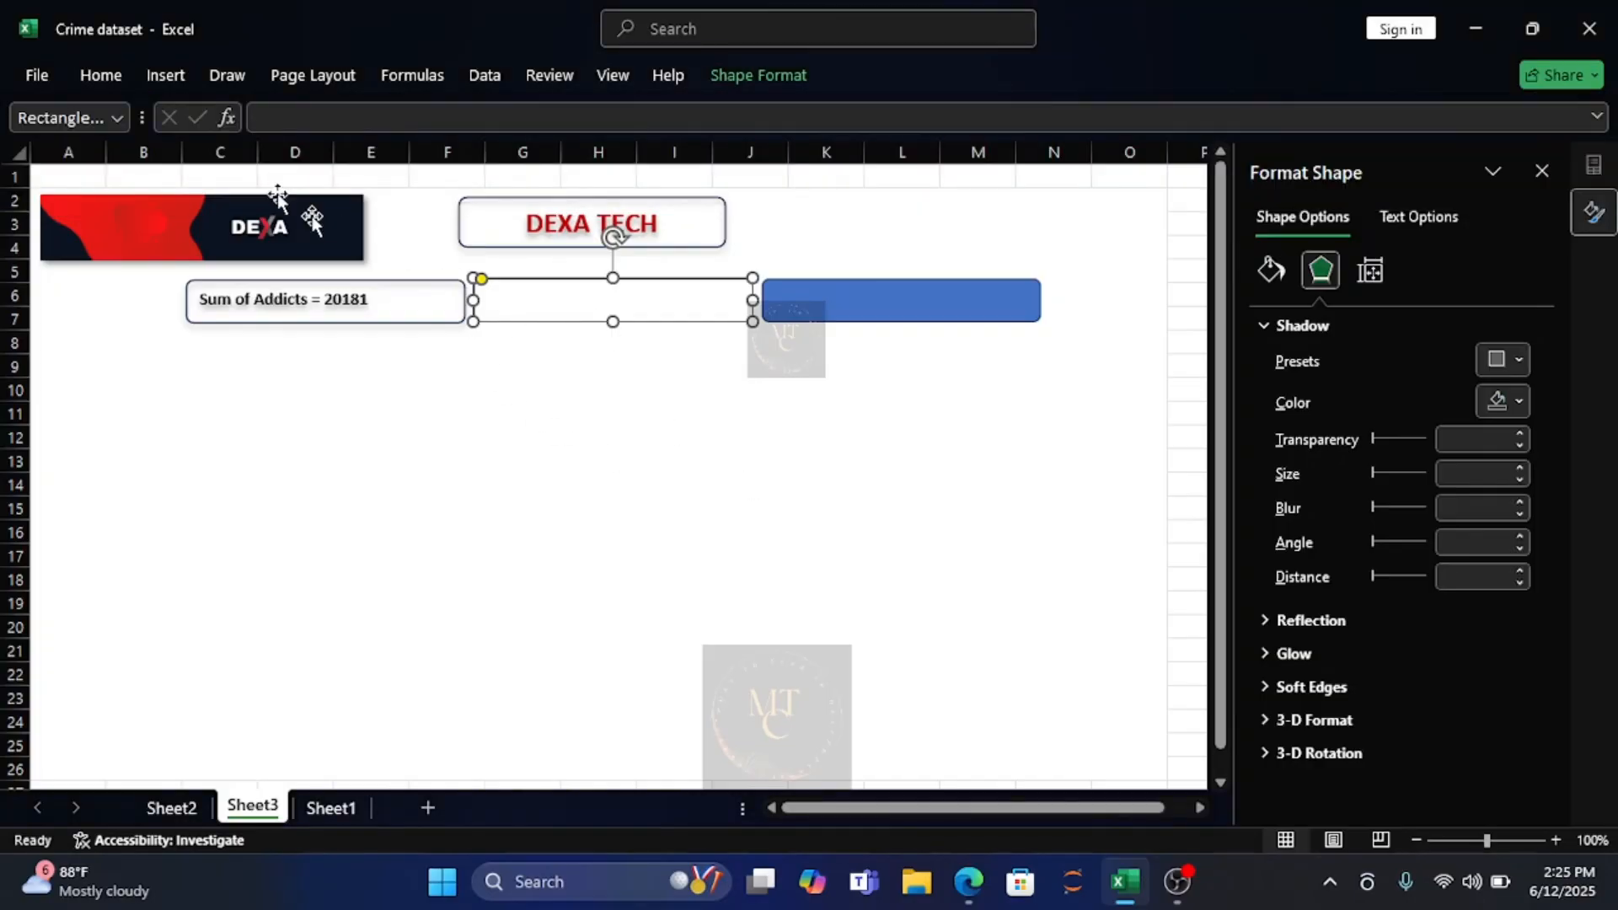
{"action": "left_click", "coordinate": [278, 116]}
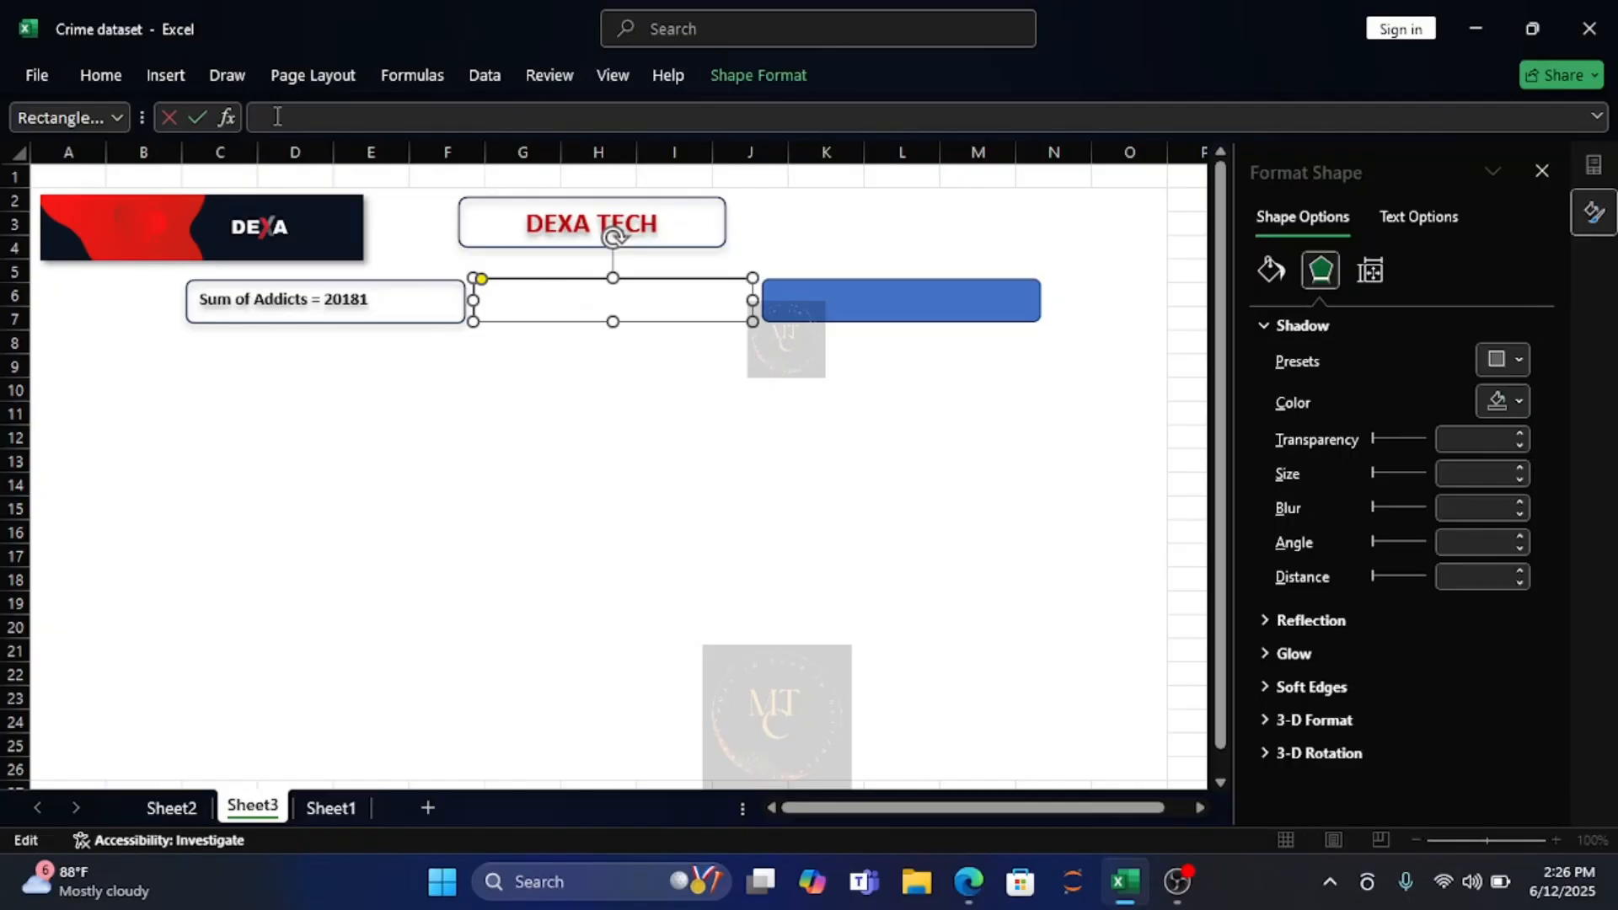
{"action": "left_click", "coordinate": [172, 807]}
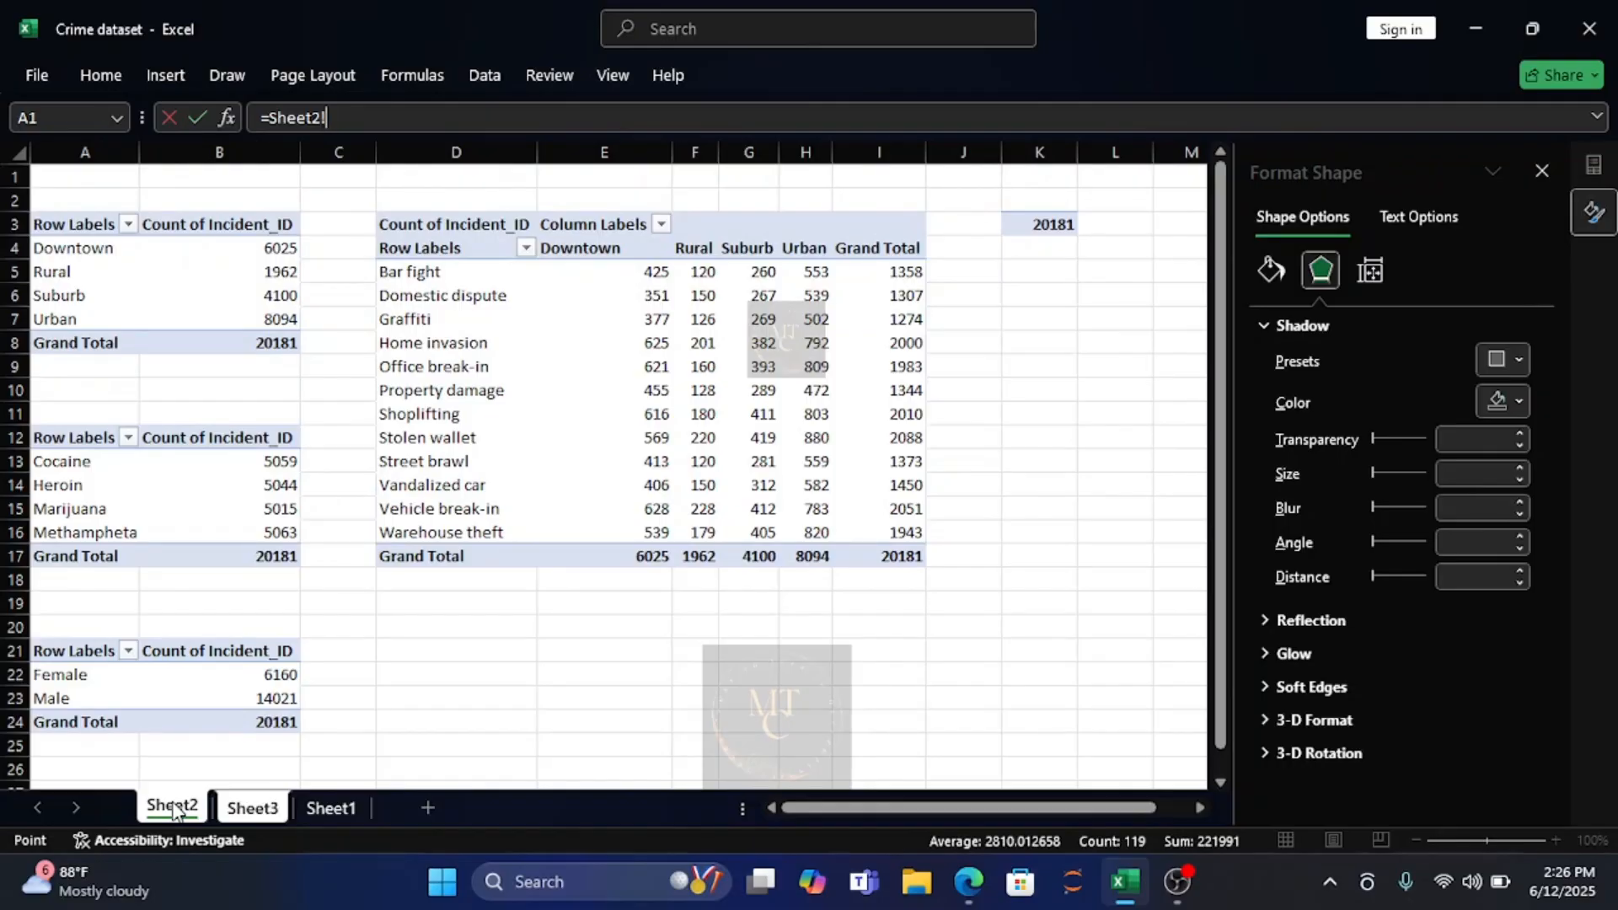
{"action": "left_click", "coordinate": [266, 811]}
{"action": "key", "text": "BackSpace"}
{"action": "key", "text": "BackSpace"}
{"action": "key", "text": "BackSpace"}
{"action": "key", "text": "BackSpace"}
{"action": "key", "text": "BackSpace"}
{"action": "key", "text": "BackSpace"}
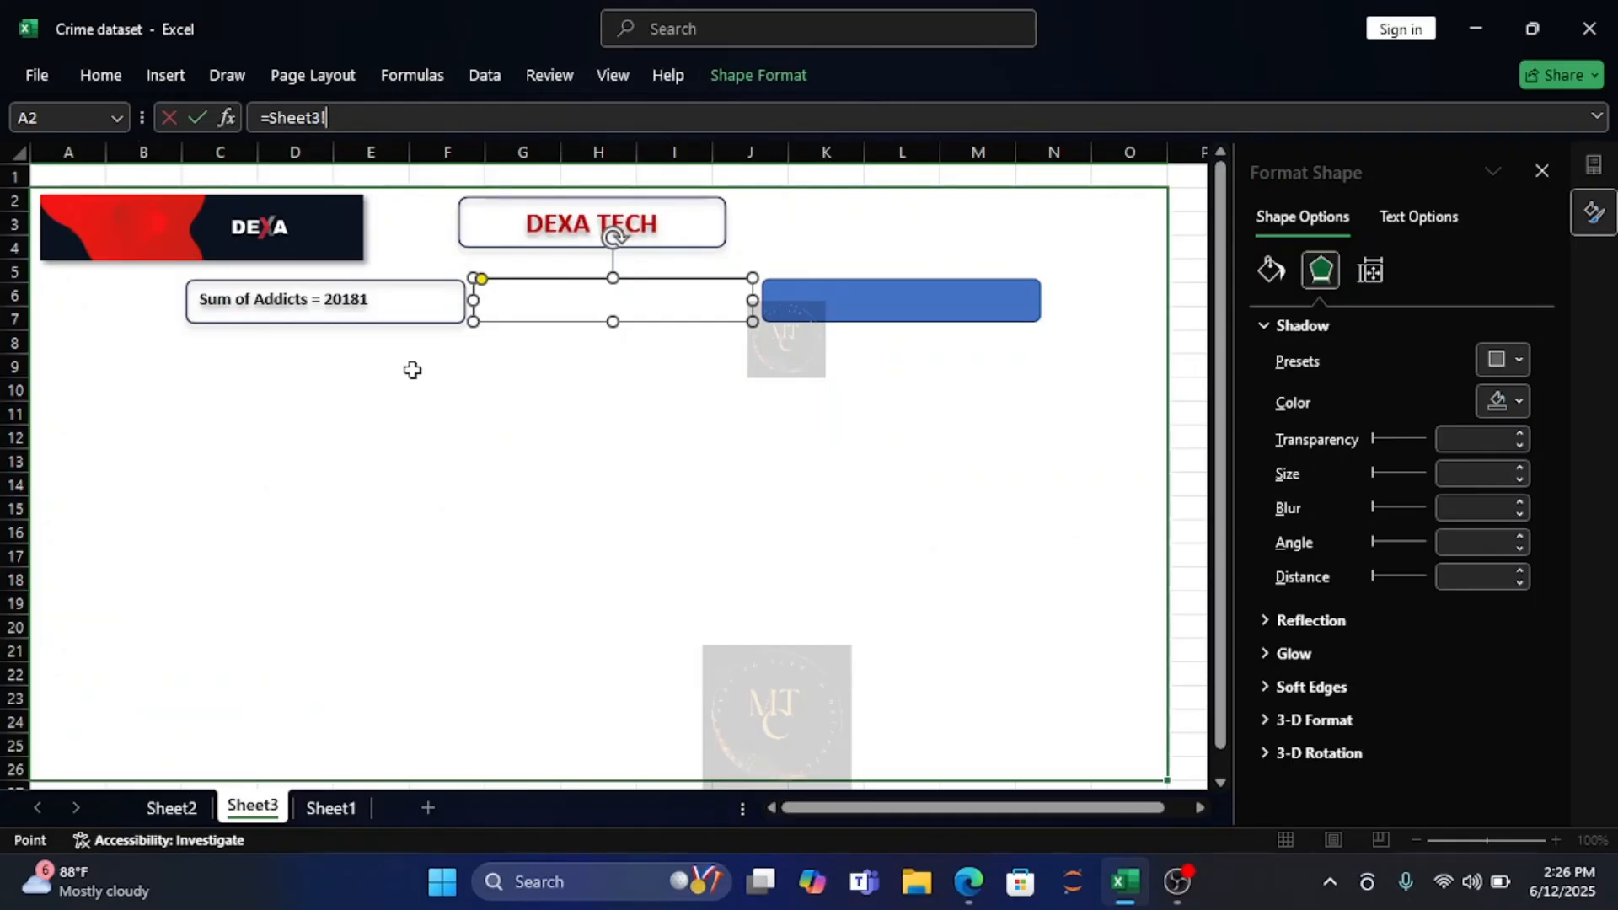
{"action": "key", "text": "BackSpace"}
{"action": "key", "text": "BackSpace"}
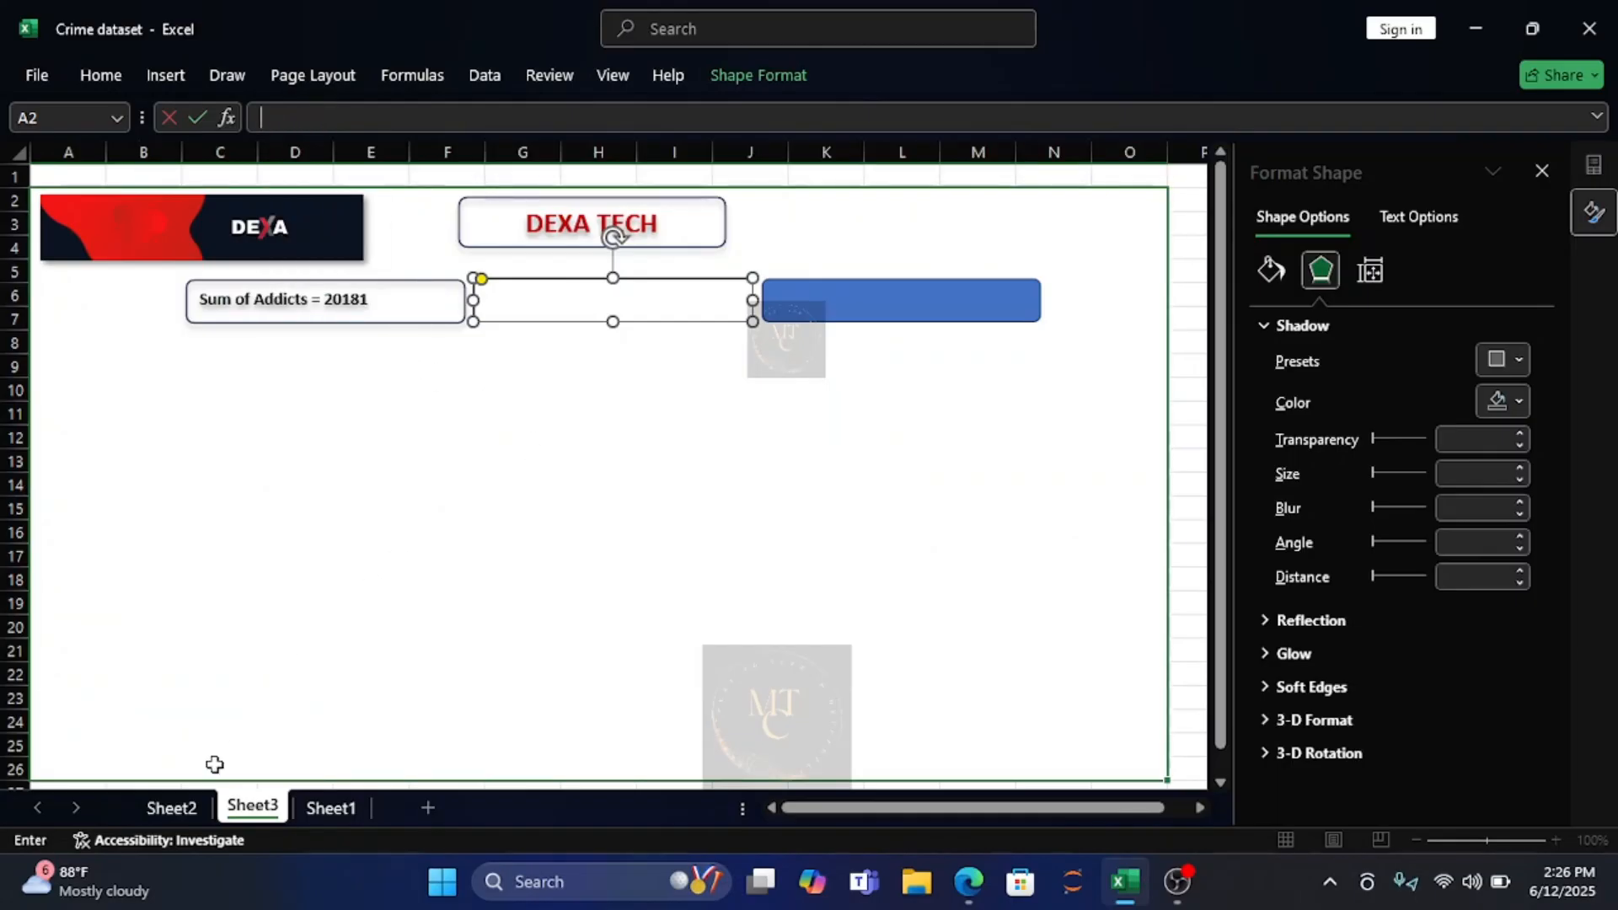
Copy the Female count from the gender pivot table on Sheet2 into cell L4 of that sheet.
{"action": "left_click", "coordinate": [156, 808]}
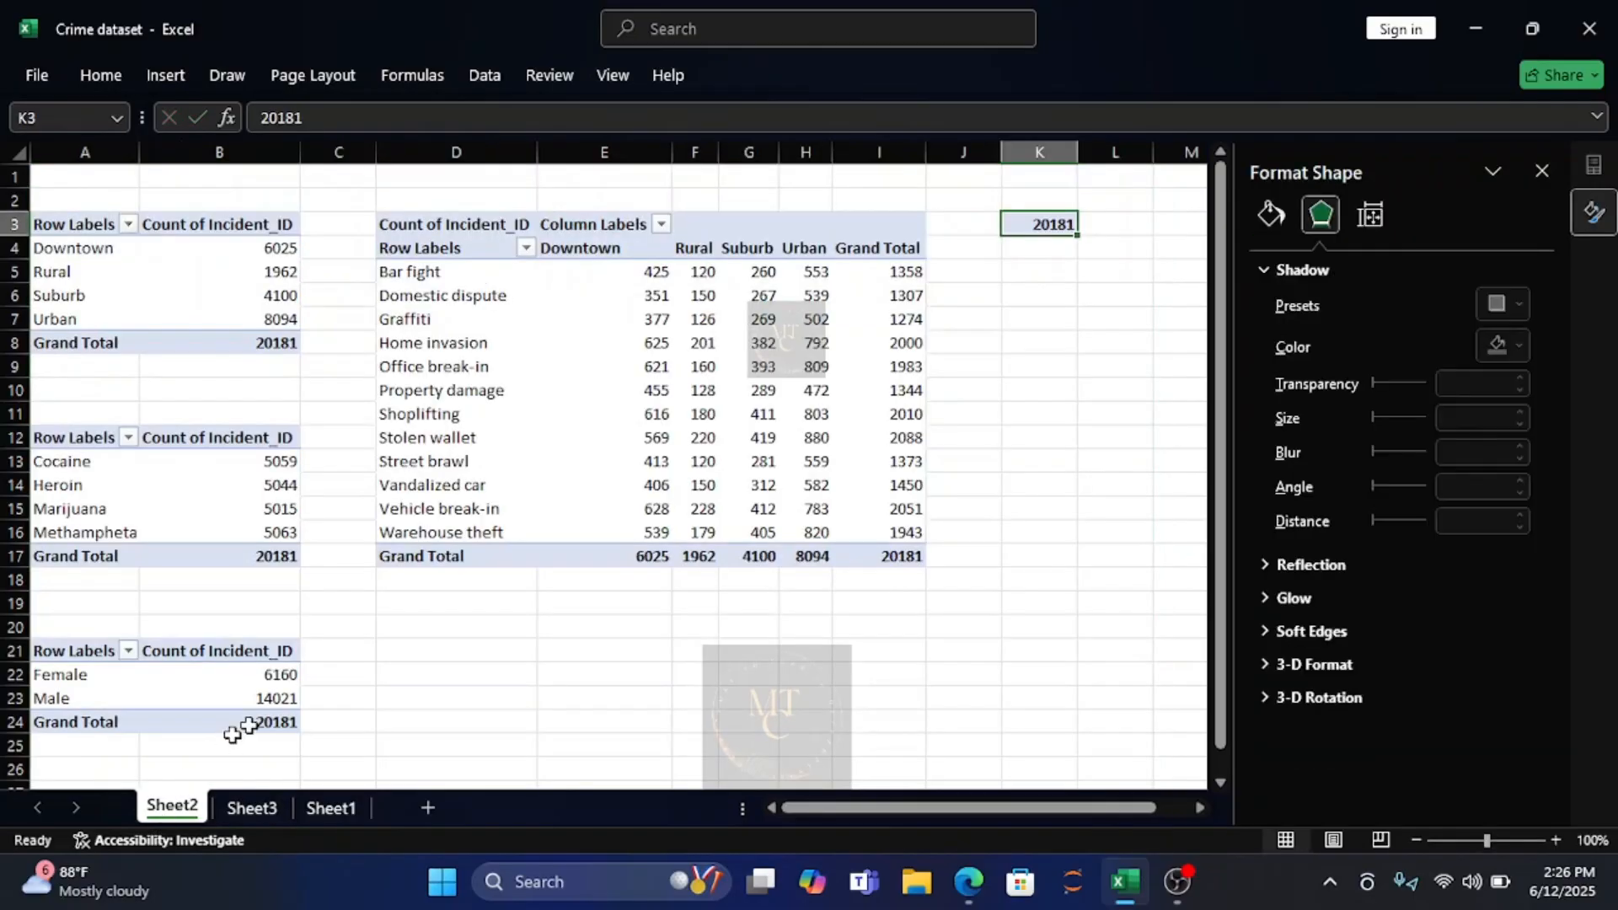
{"action": "left_click", "coordinate": [283, 678]}
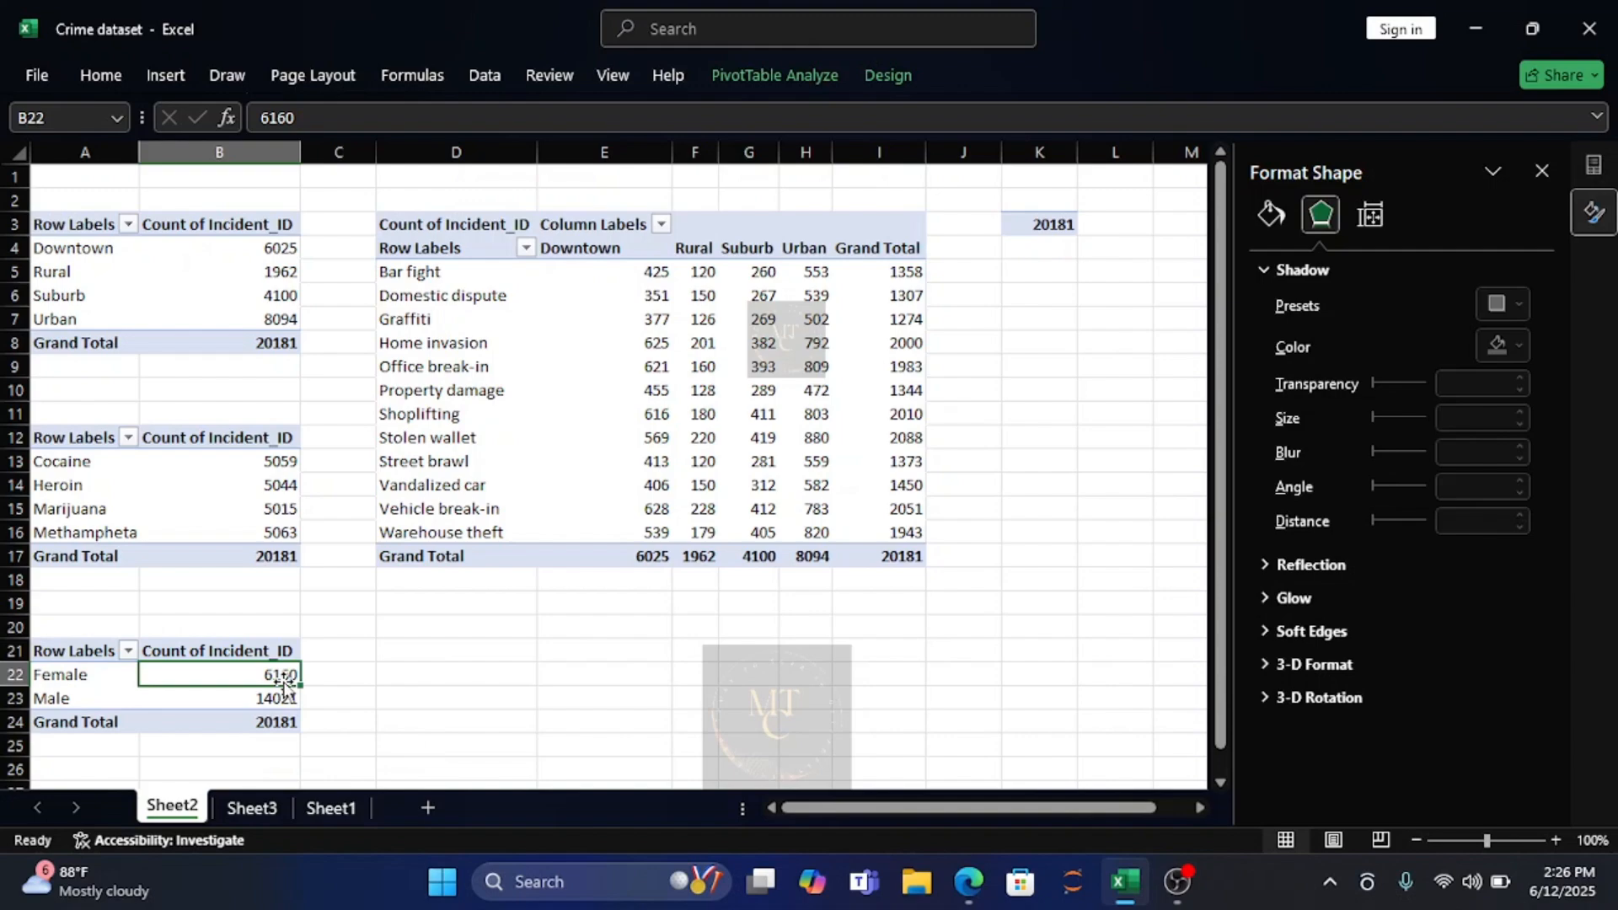
{"action": "key", "text": "ctrl+c"}
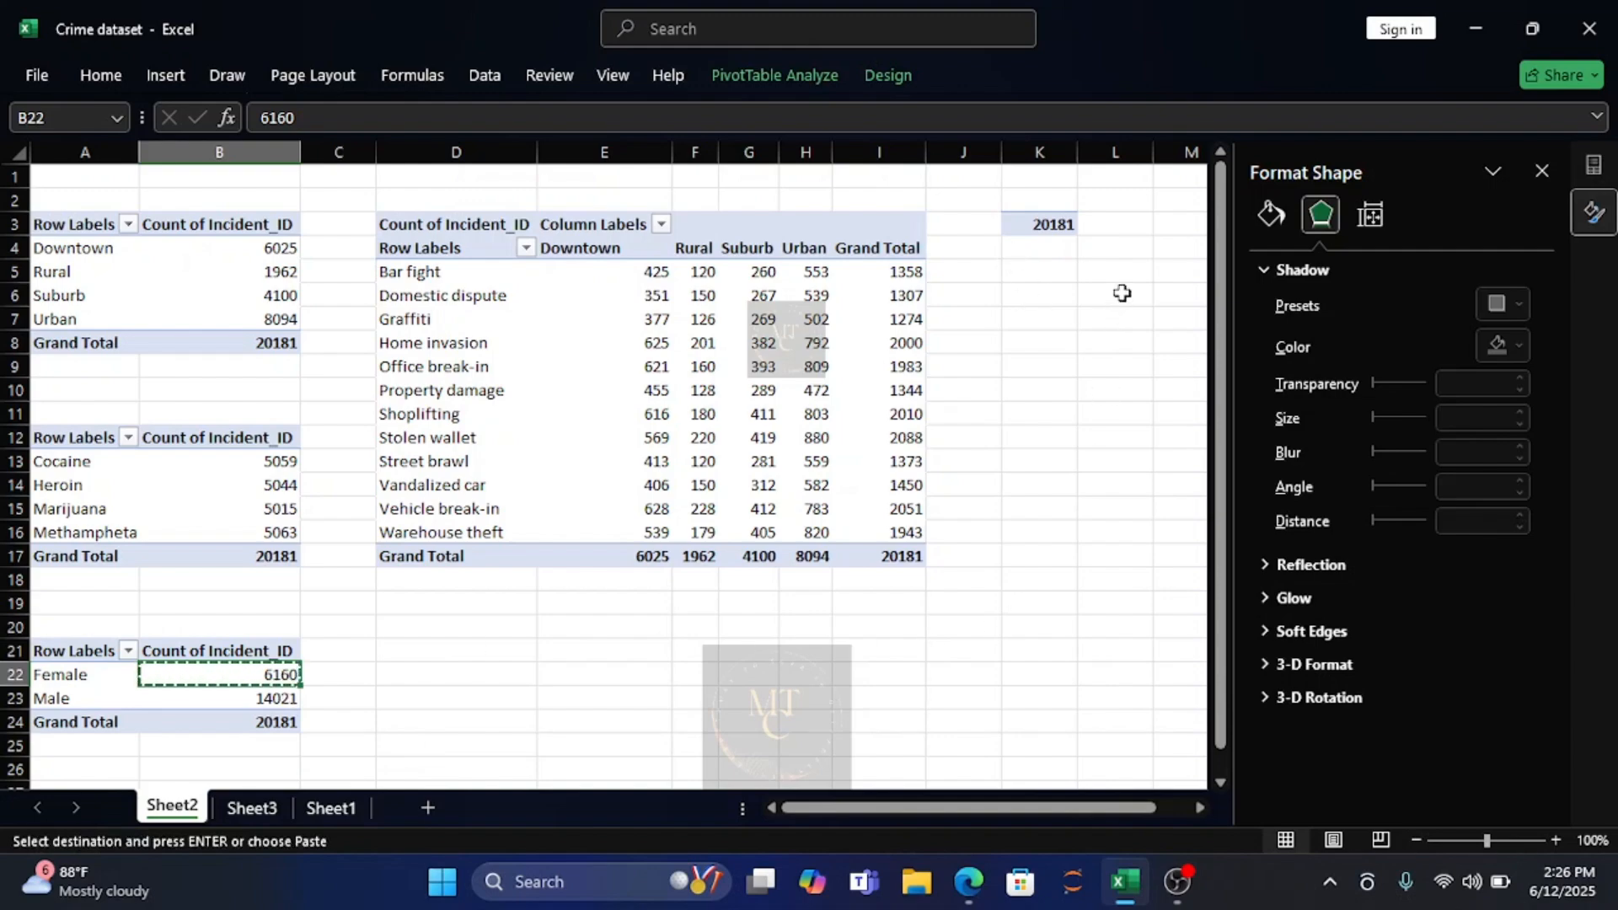
{"action": "left_click", "coordinate": [1113, 254]}
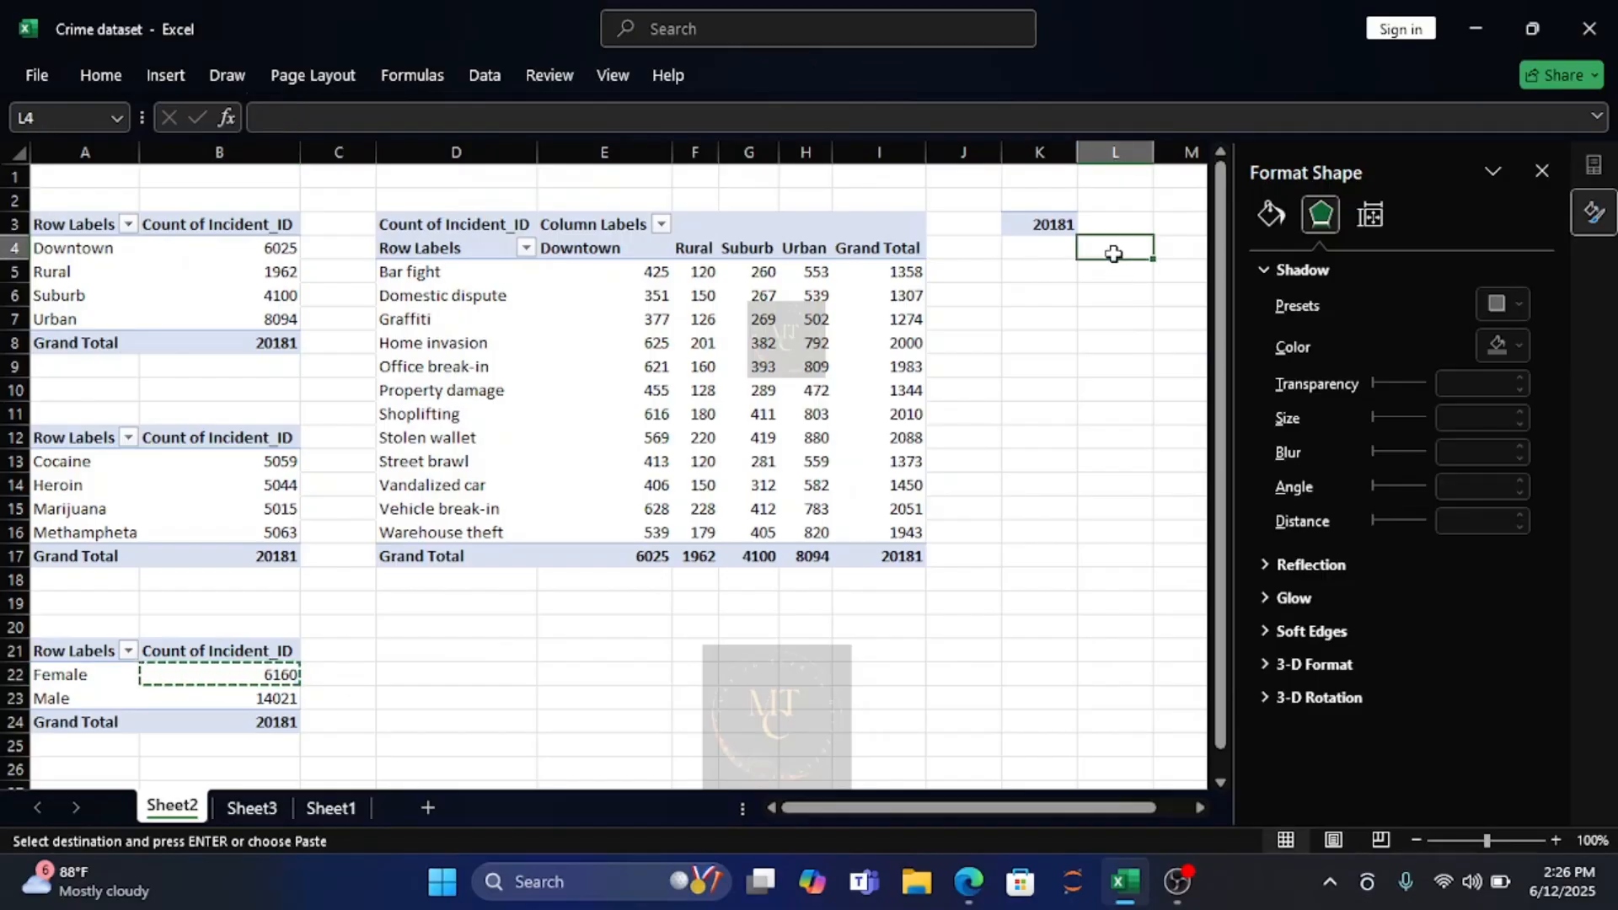
{"action": "key", "text": "ctrl+v"}
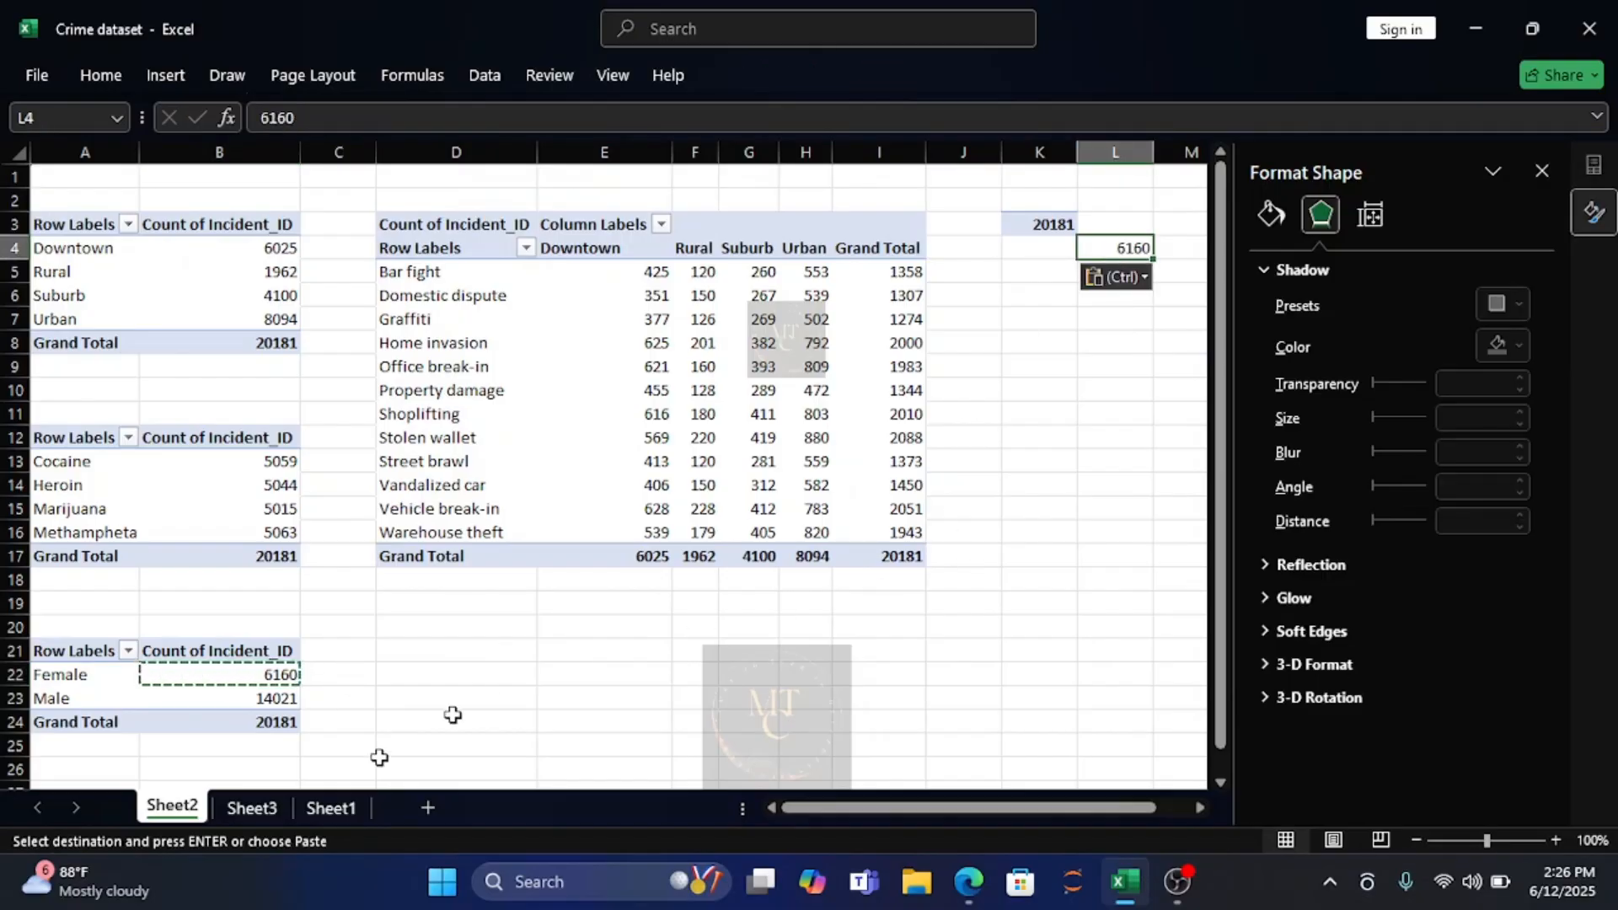
{"action": "key", "text": "Escape"}
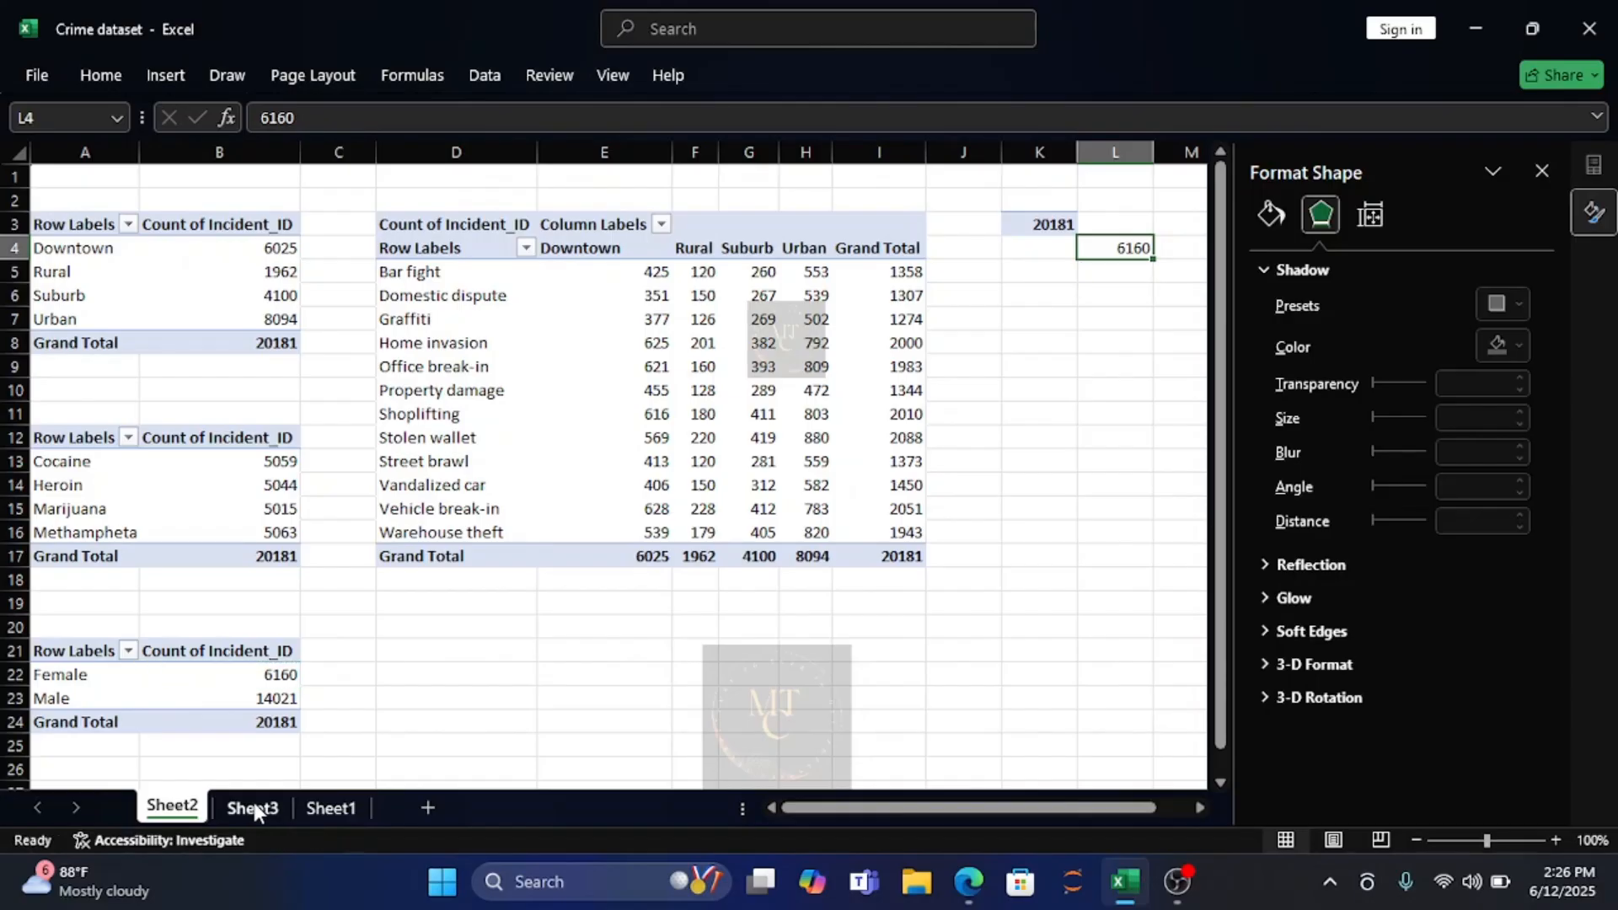
Link the second rectangle on Sheet3 to the Female count with the formula =Sheet2!L4.
{"action": "left_click", "coordinate": [262, 814]}
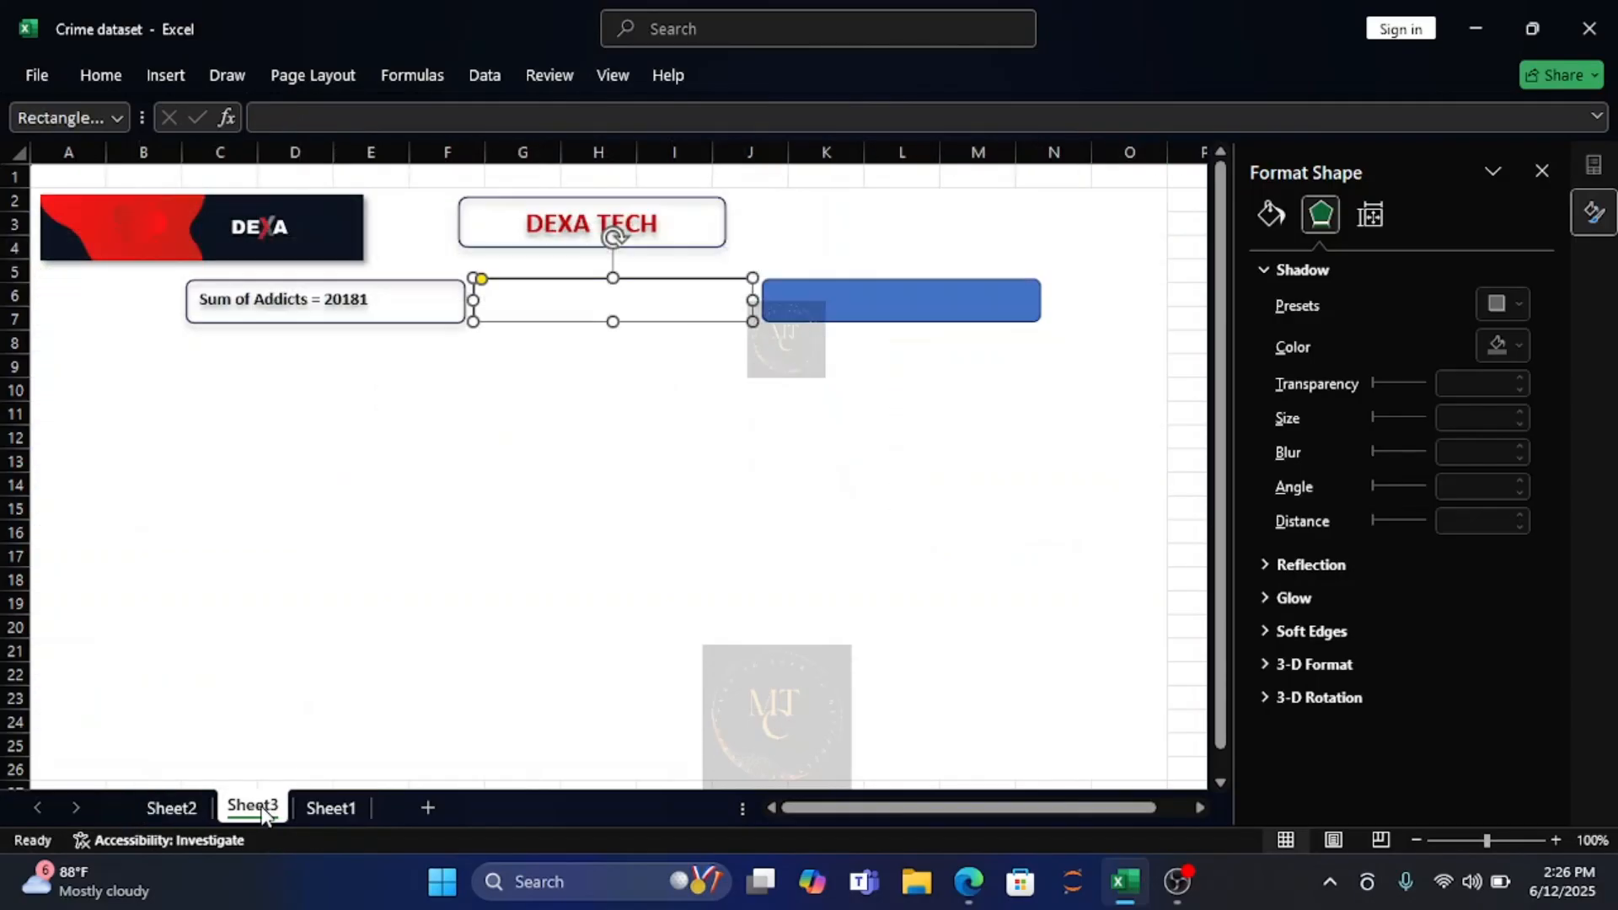
{"action": "left_click", "coordinate": [272, 115]}
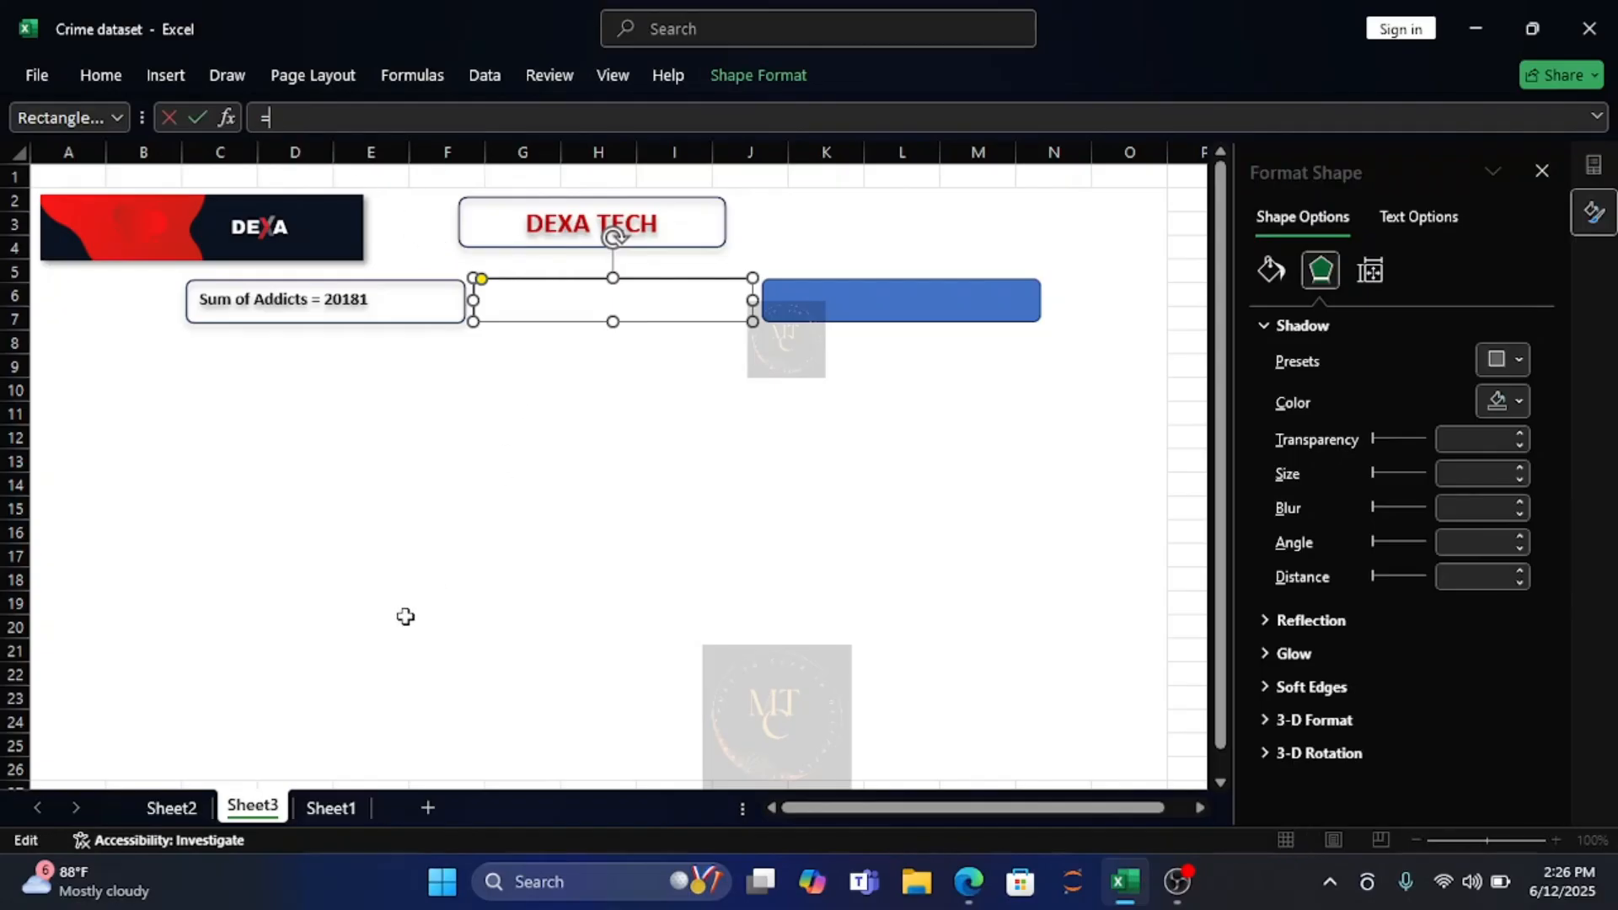
{"action": "left_click", "coordinate": [181, 806]}
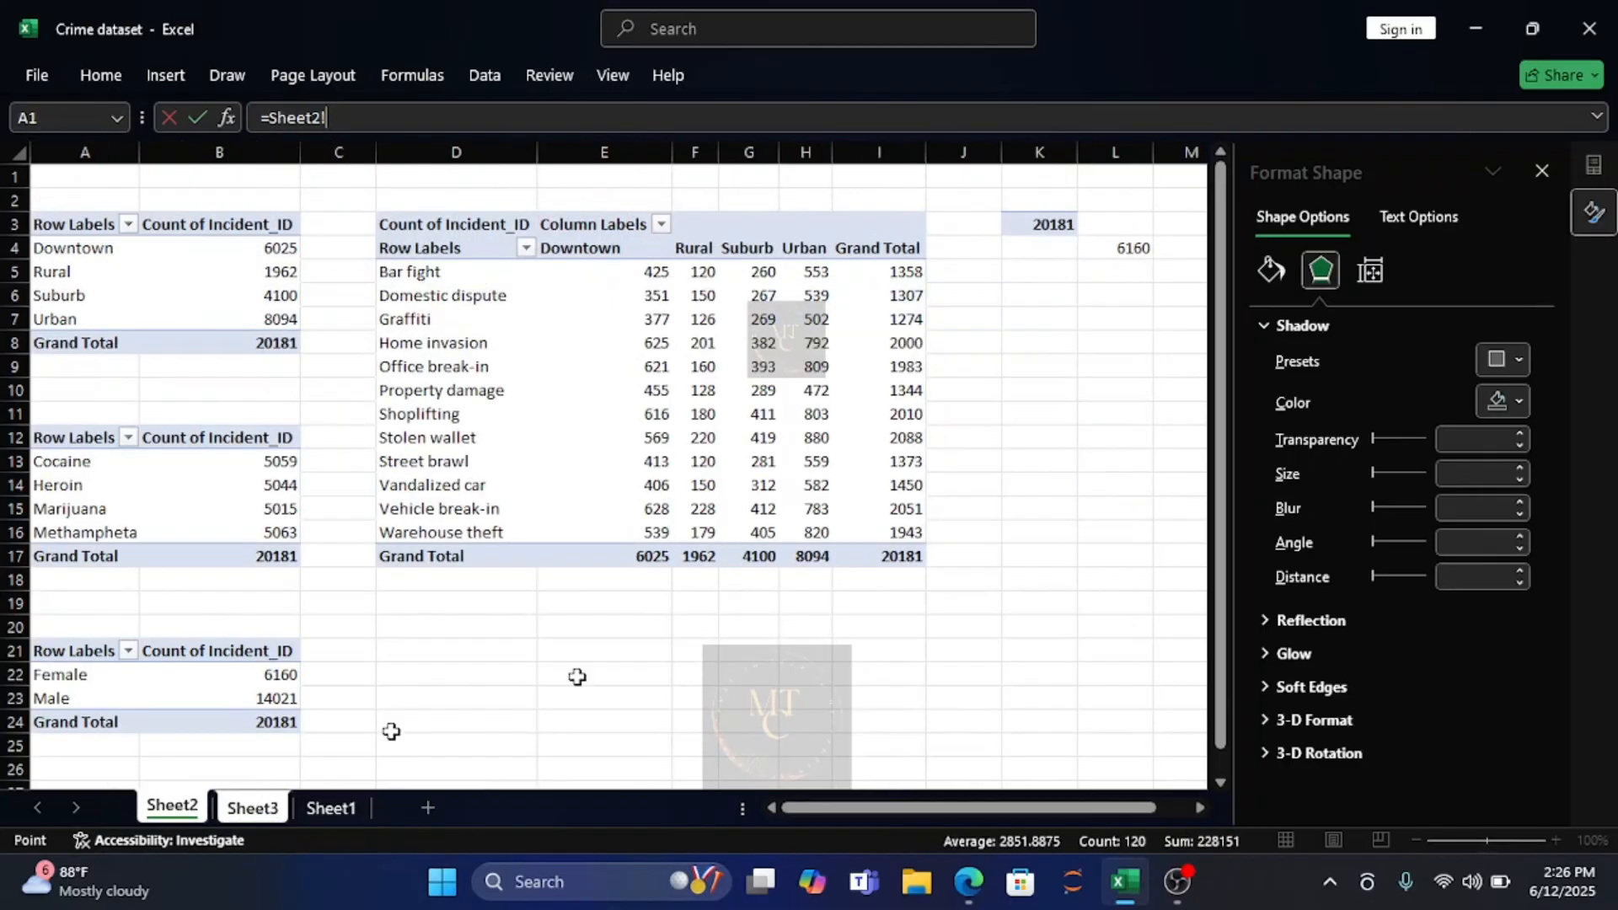
{"action": "left_click", "coordinate": [1135, 251]}
{"action": "key", "text": "Return"}
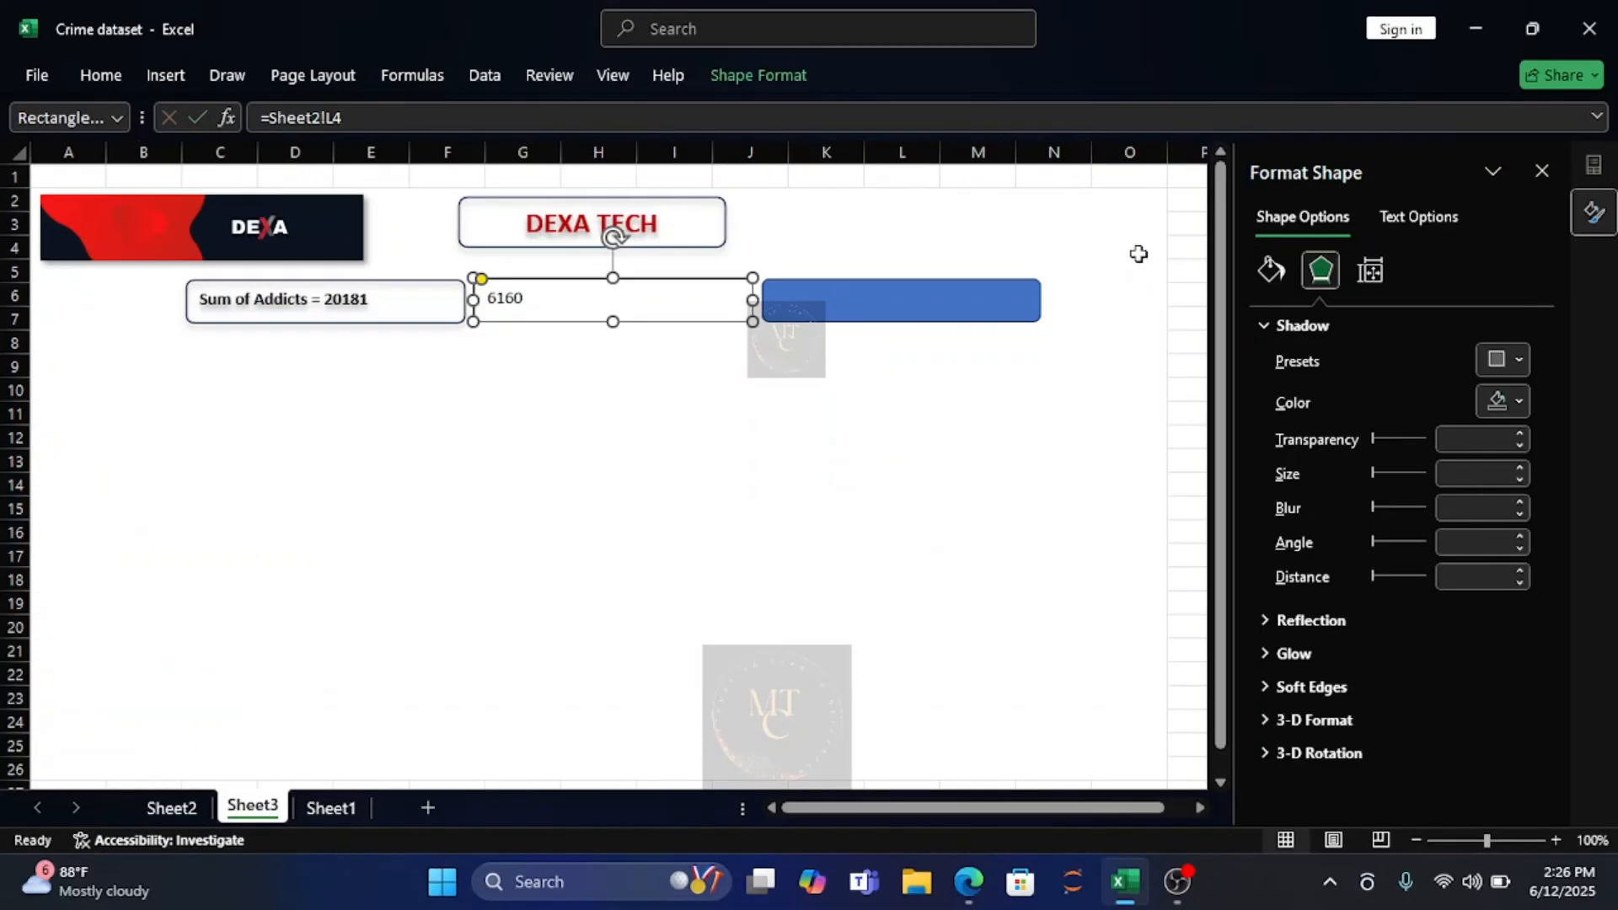
Insert the label text "Sum of Females = " in front of the linked number in the second rectangle.
{"action": "left_click", "coordinate": [487, 298]}
{"action": "type", "text": "Sum "}
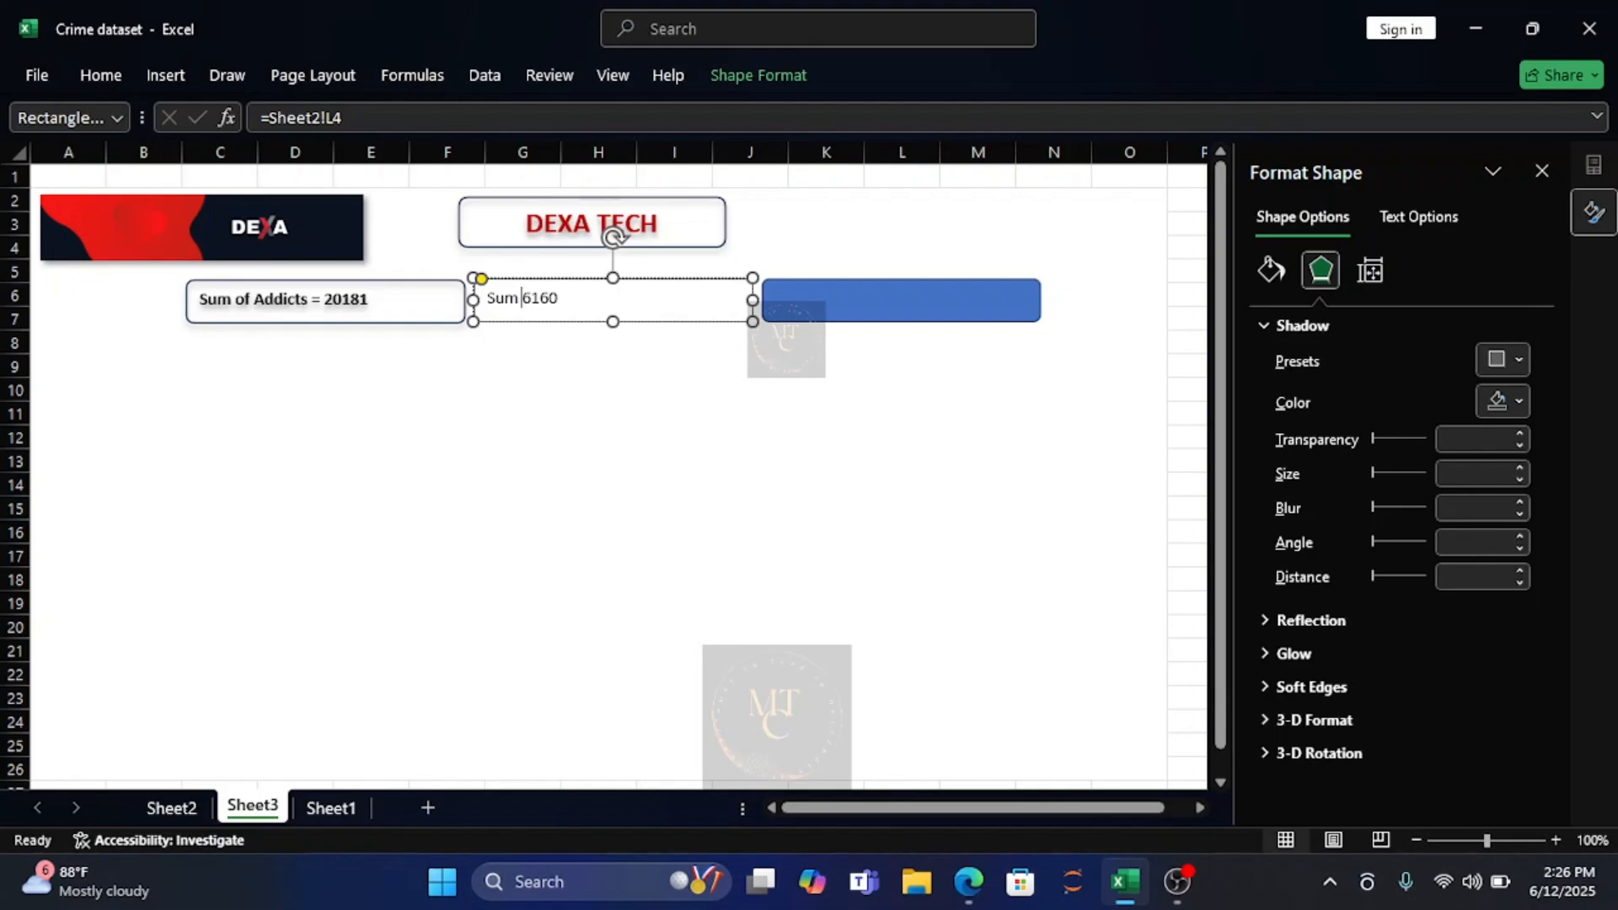
{"action": "type", "text": "of FE"}
{"action": "key", "text": "BackSpace"}
{"action": "type", "text": "emales ="}
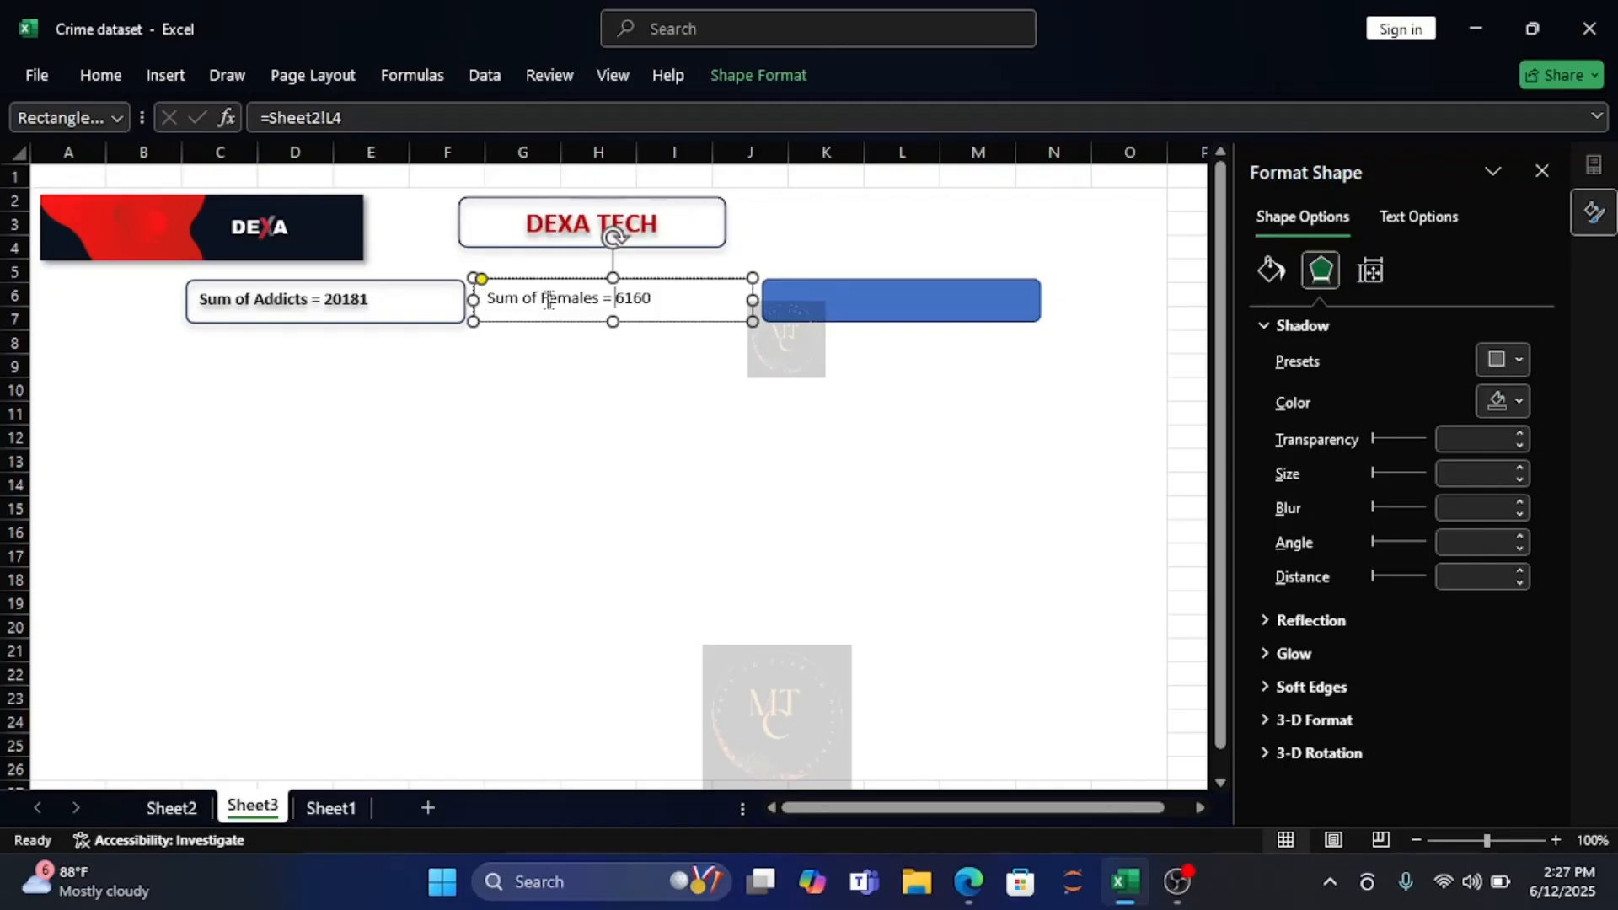
{"action": "key", "text": "Escape"}
{"action": "key", "text": "Escape"}
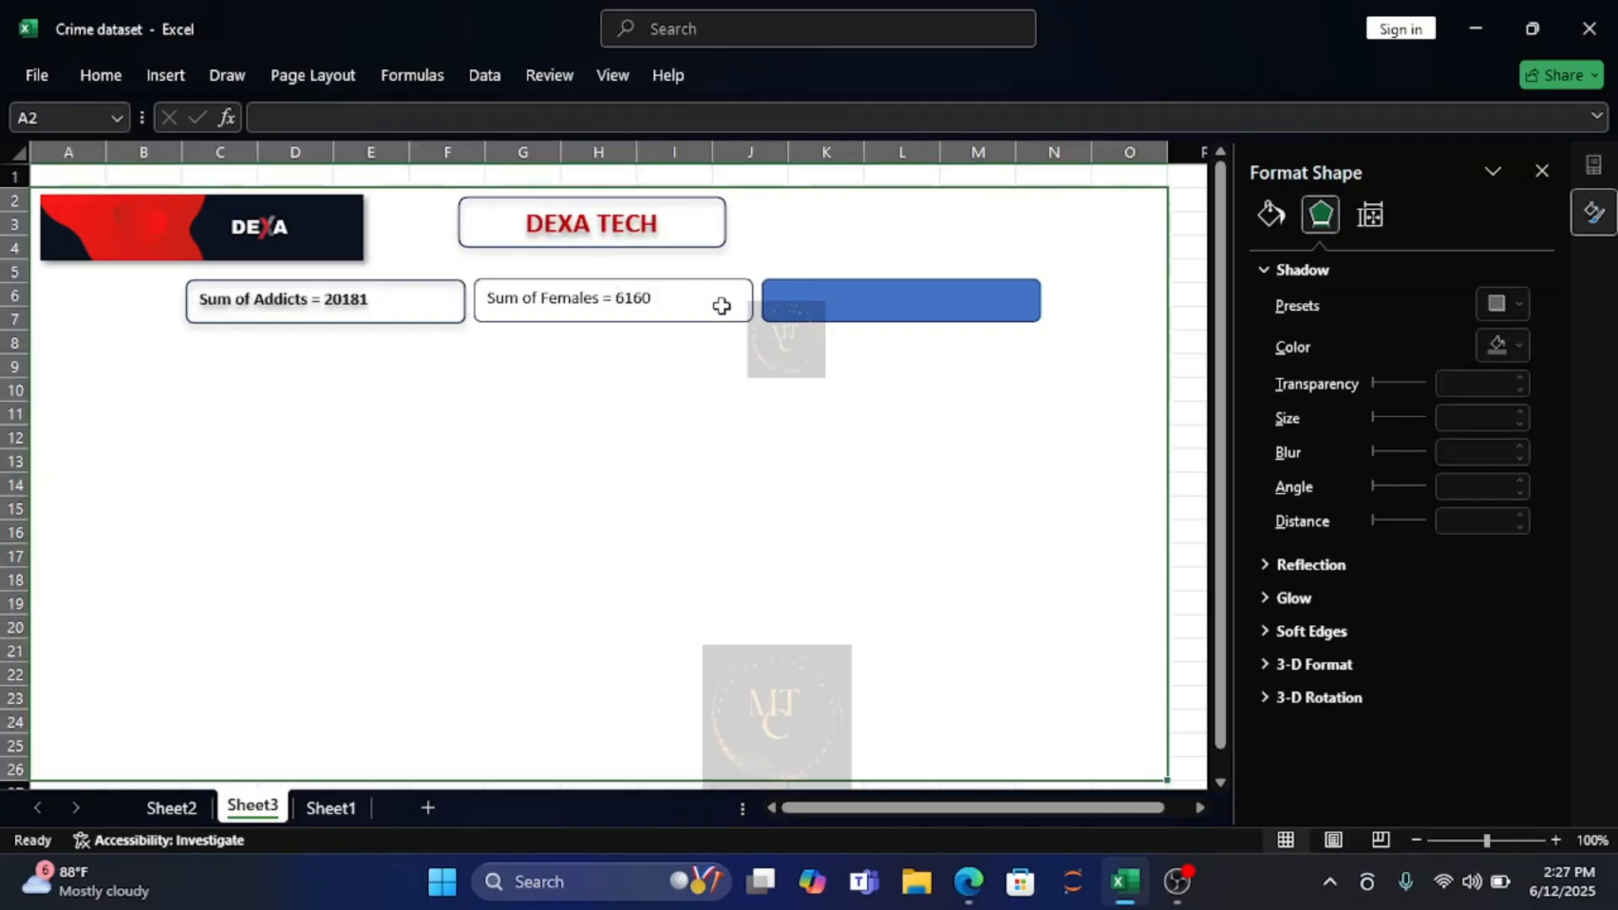
Apply the first outer shadow preset, with a 45° angle, to the "Sum of Females" rectangle.
{"action": "left_click", "coordinate": [677, 315]}
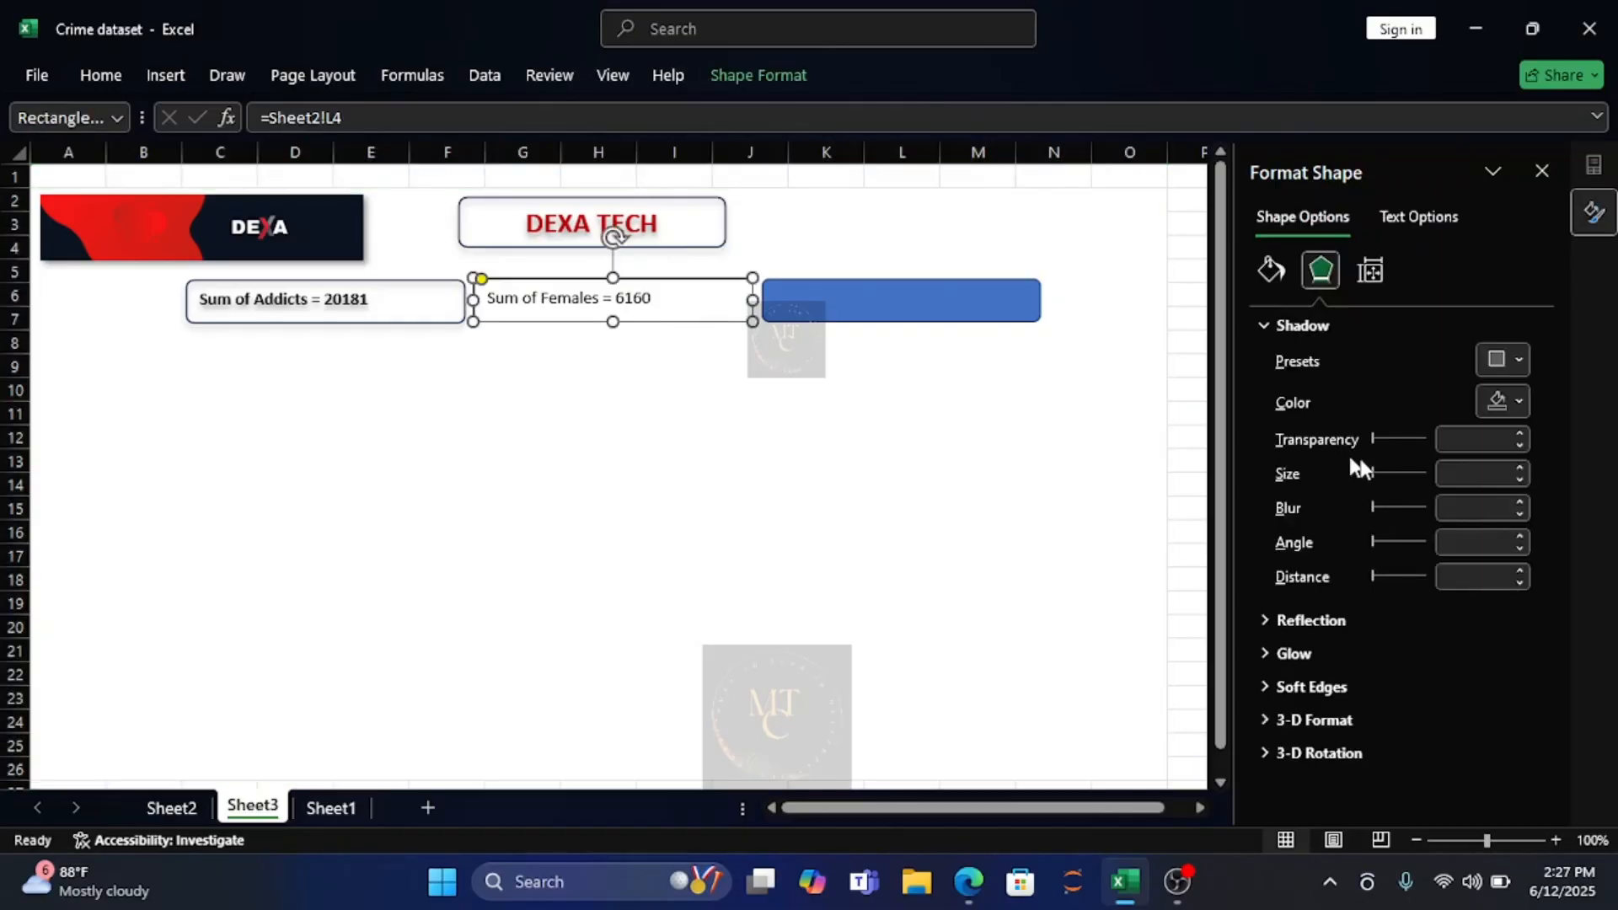
{"action": "left_click", "coordinate": [1513, 359]}
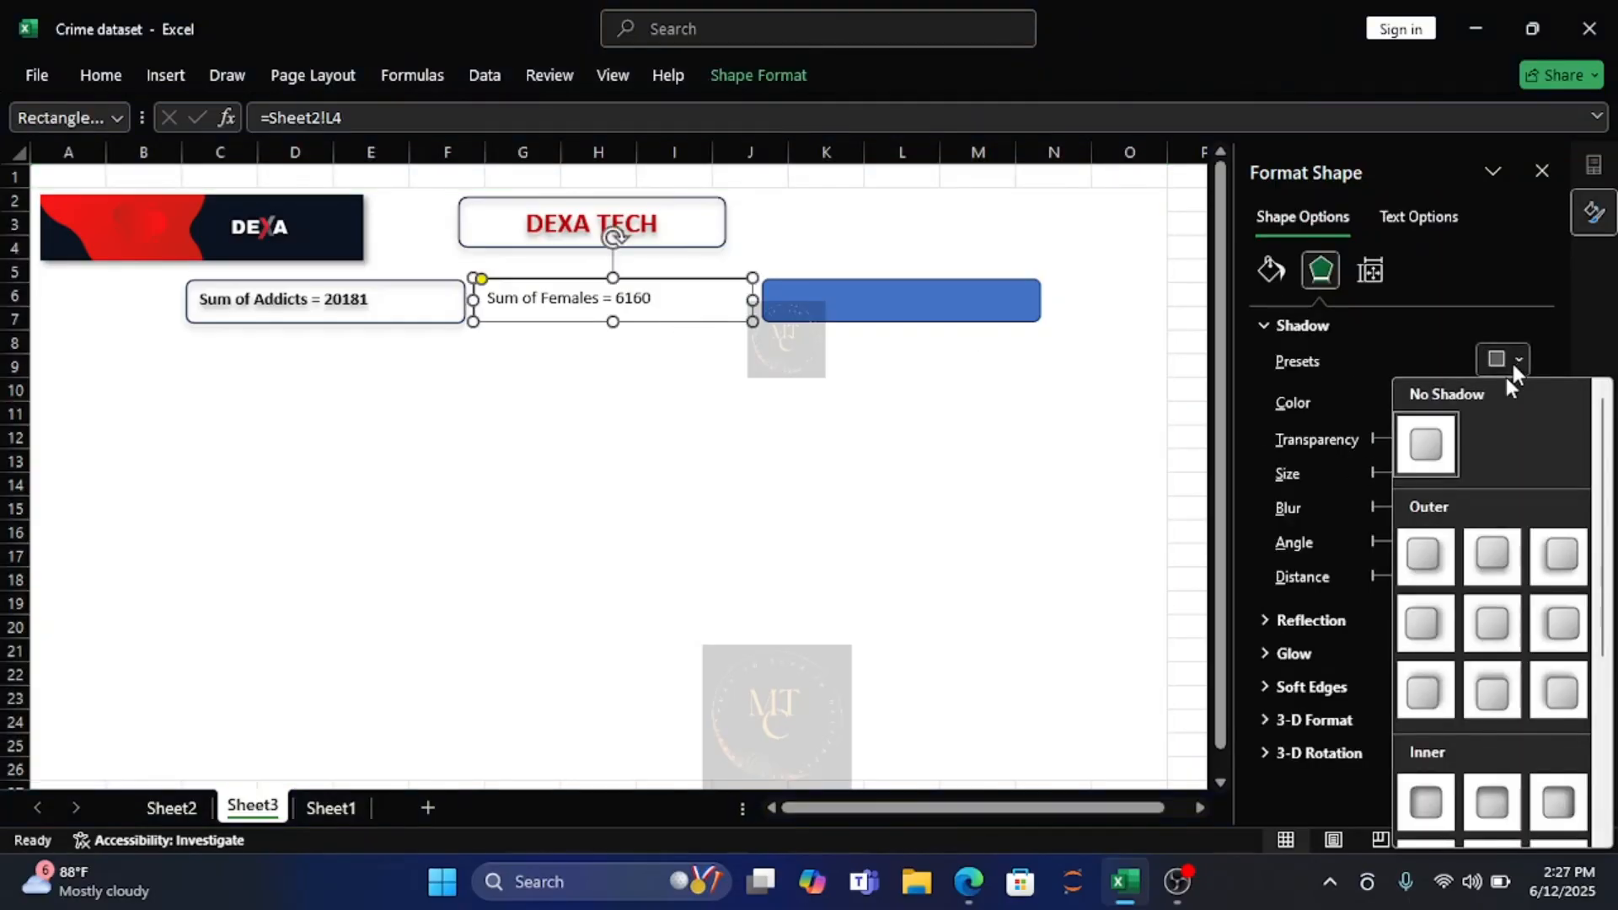
{"action": "left_click", "coordinate": [1432, 561]}
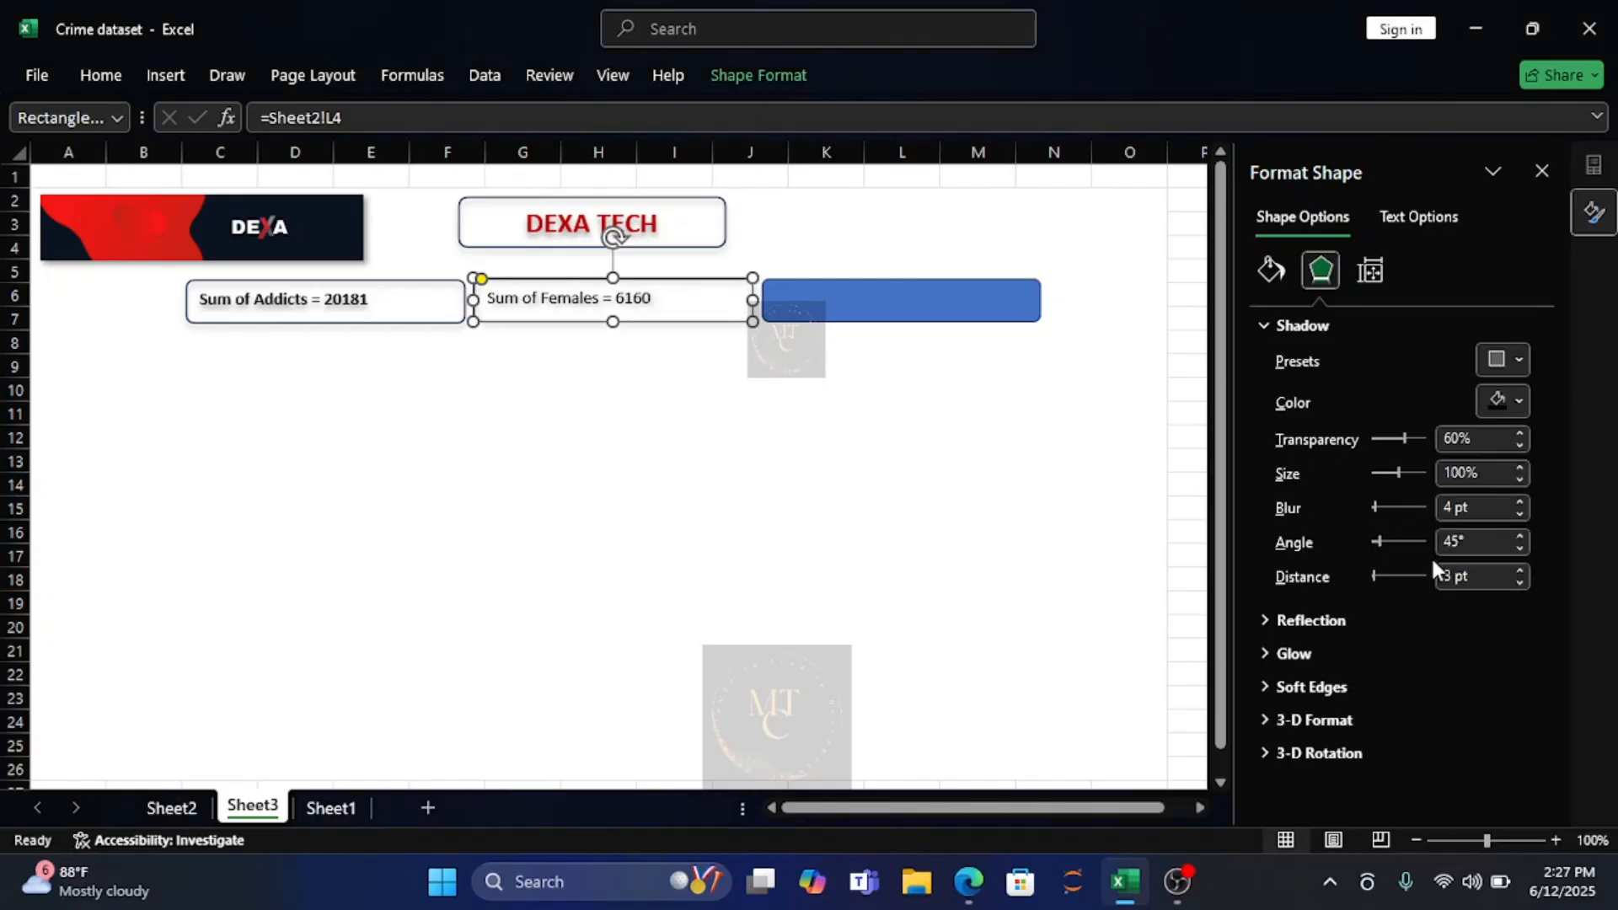
Remove the blue fill from the third rectangle by setting it to No Fill.
{"action": "left_click", "coordinate": [862, 301]}
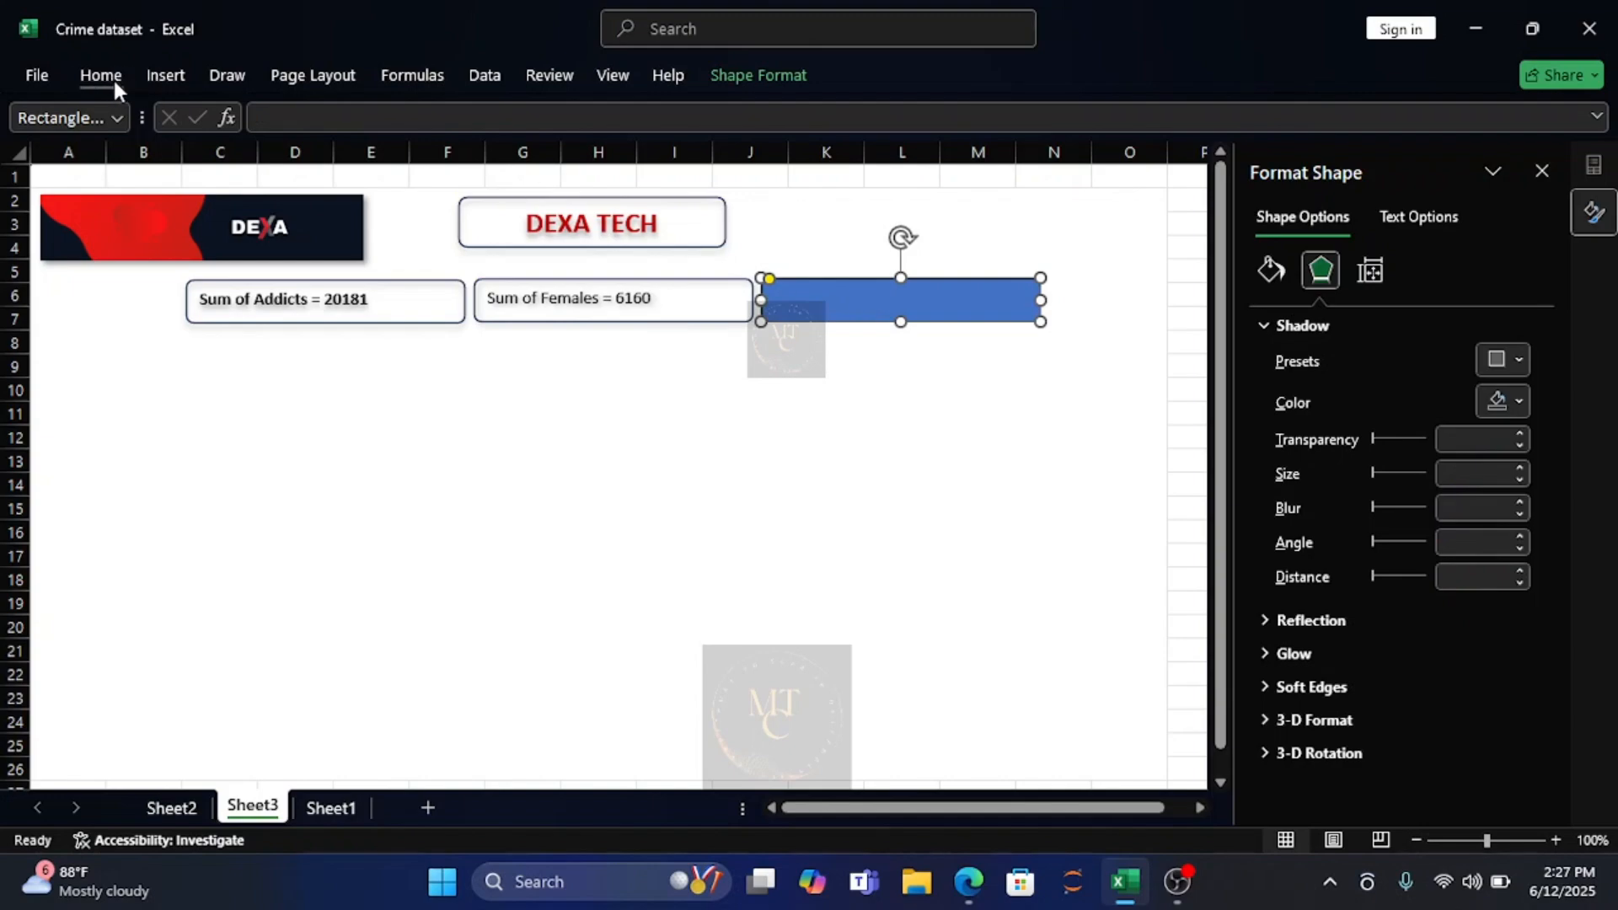
{"action": "left_click", "coordinate": [110, 80]}
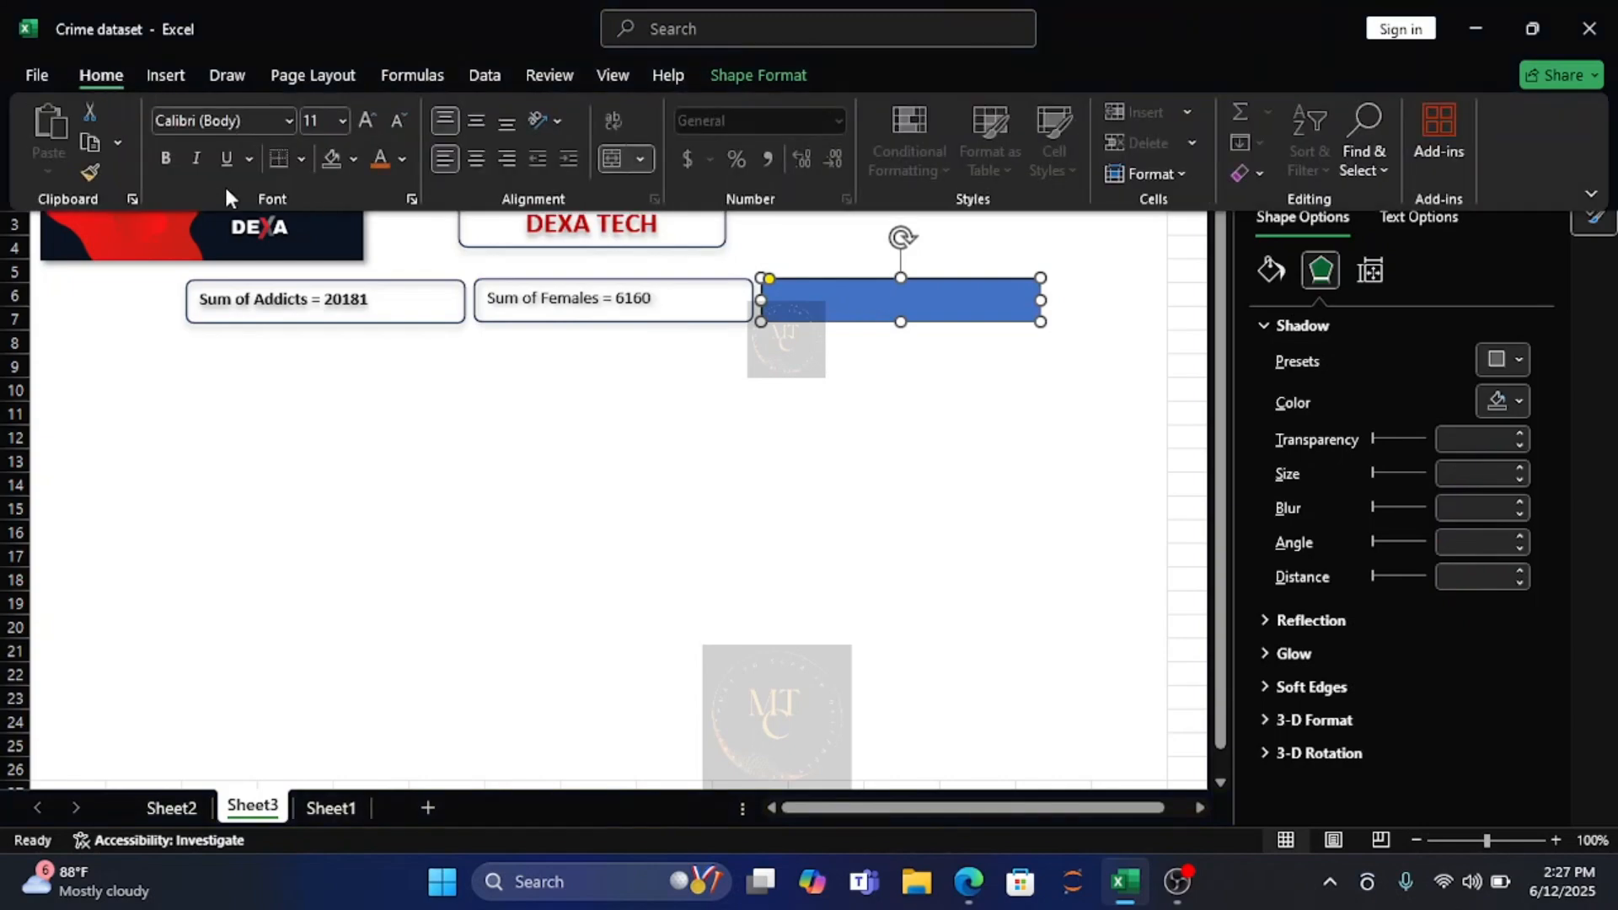
{"action": "left_click", "coordinate": [352, 160]}
{"action": "left_click", "coordinate": [384, 603]}
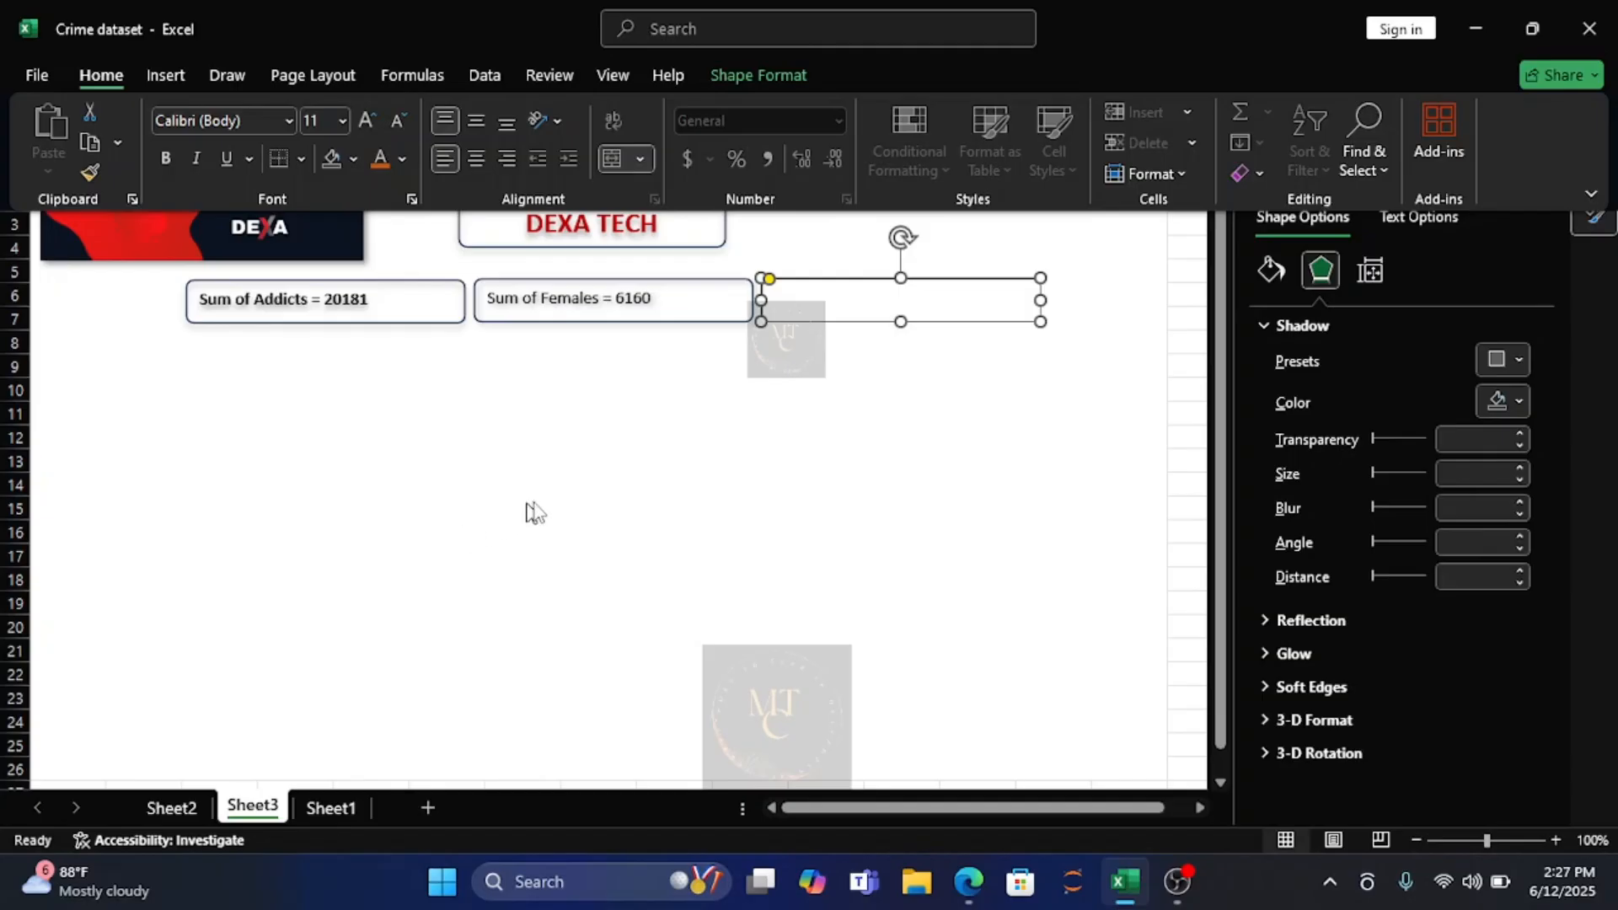
Copy the Male count from the gender pivot table on Sheet2 into cell J6.
{"action": "left_click", "coordinate": [180, 813]}
{"action": "left_click", "coordinate": [179, 809]}
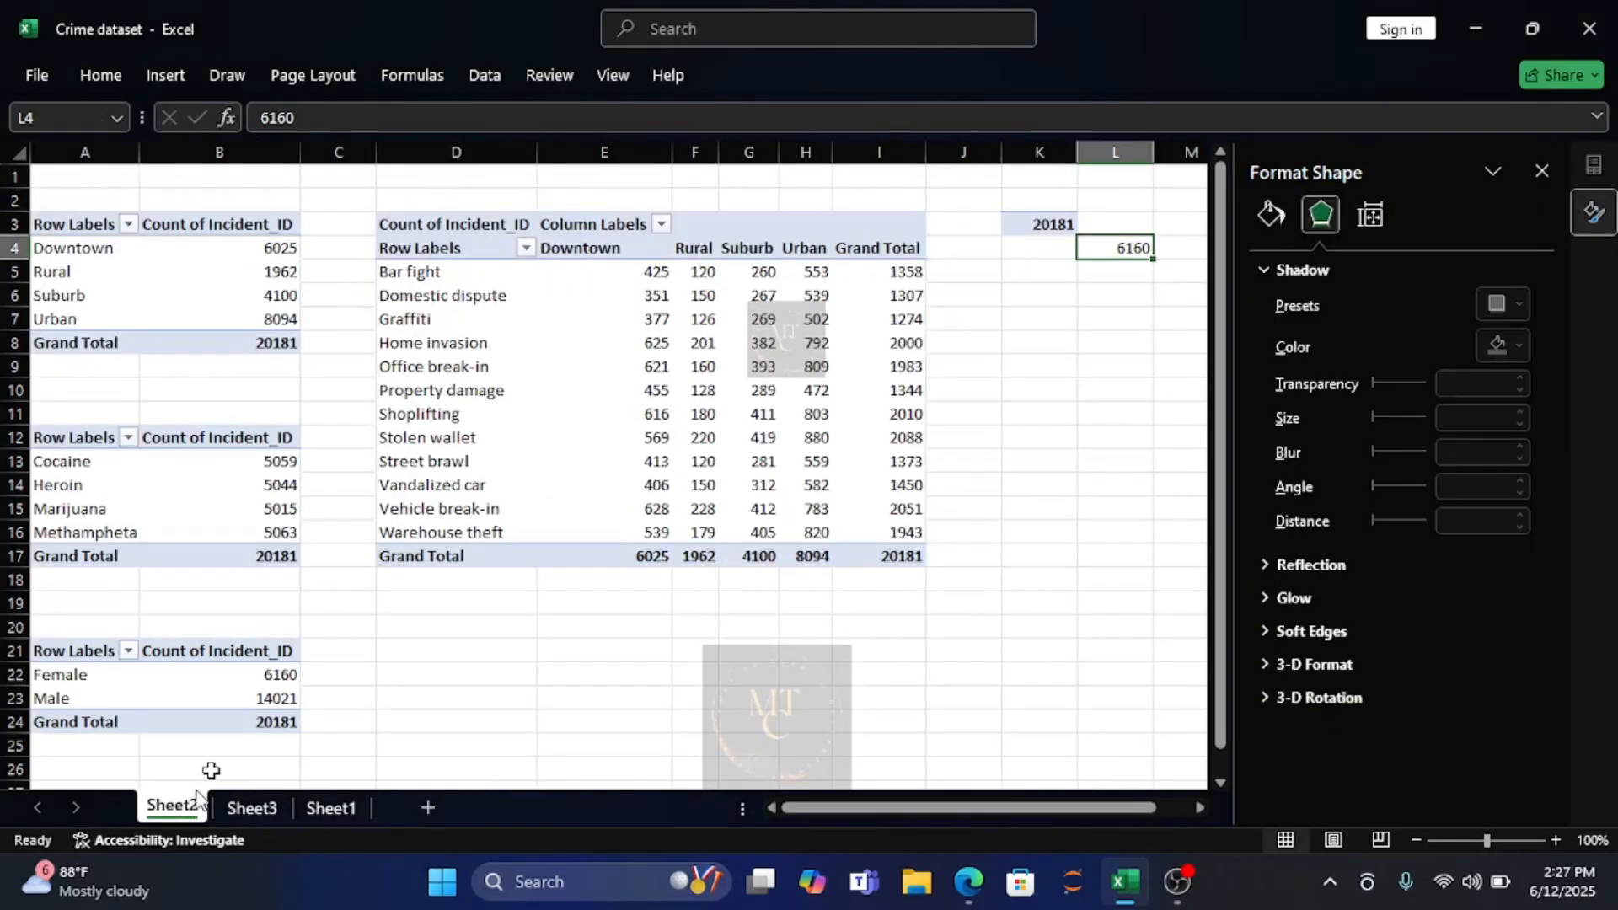
{"action": "left_click", "coordinate": [285, 702]}
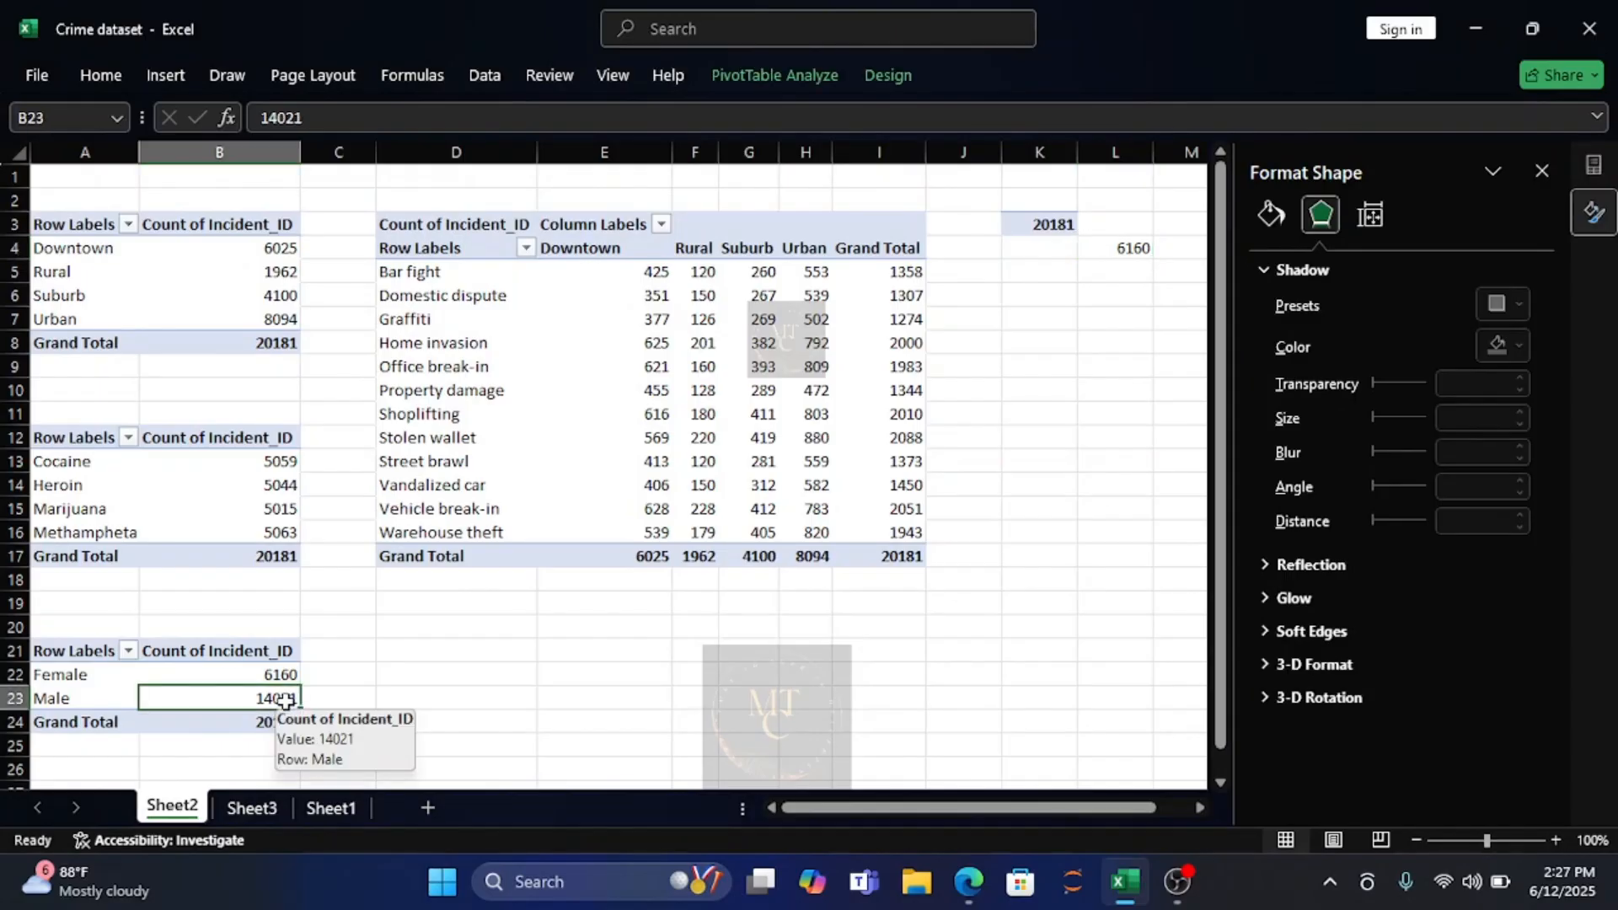
{"action": "key", "text": "ctrl+c"}
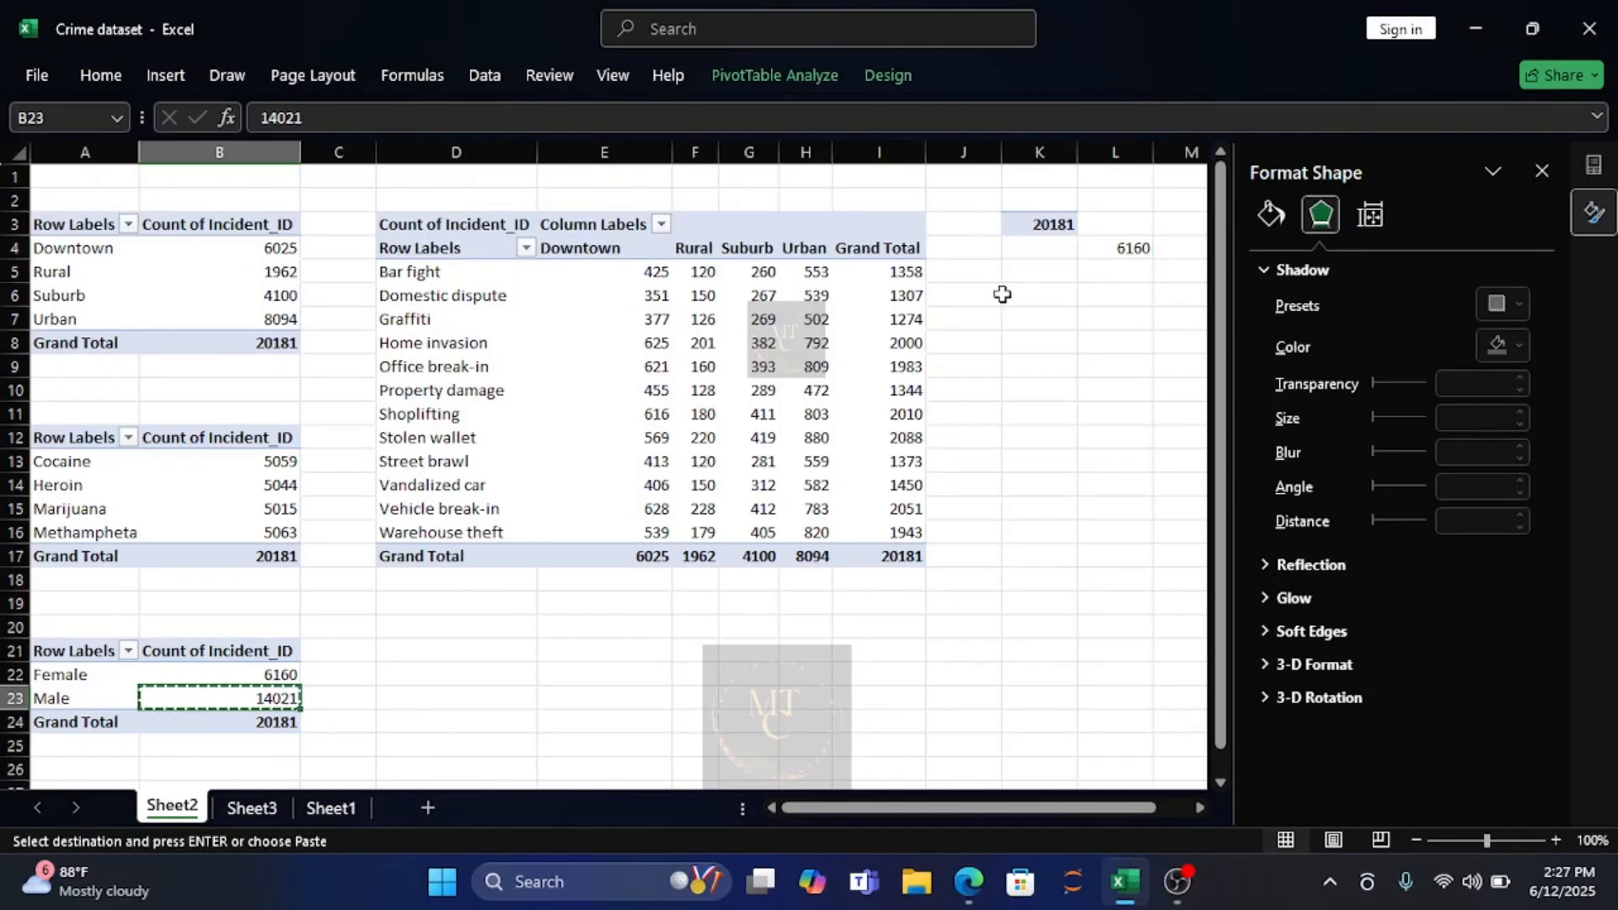
{"action": "left_click", "coordinate": [946, 295]}
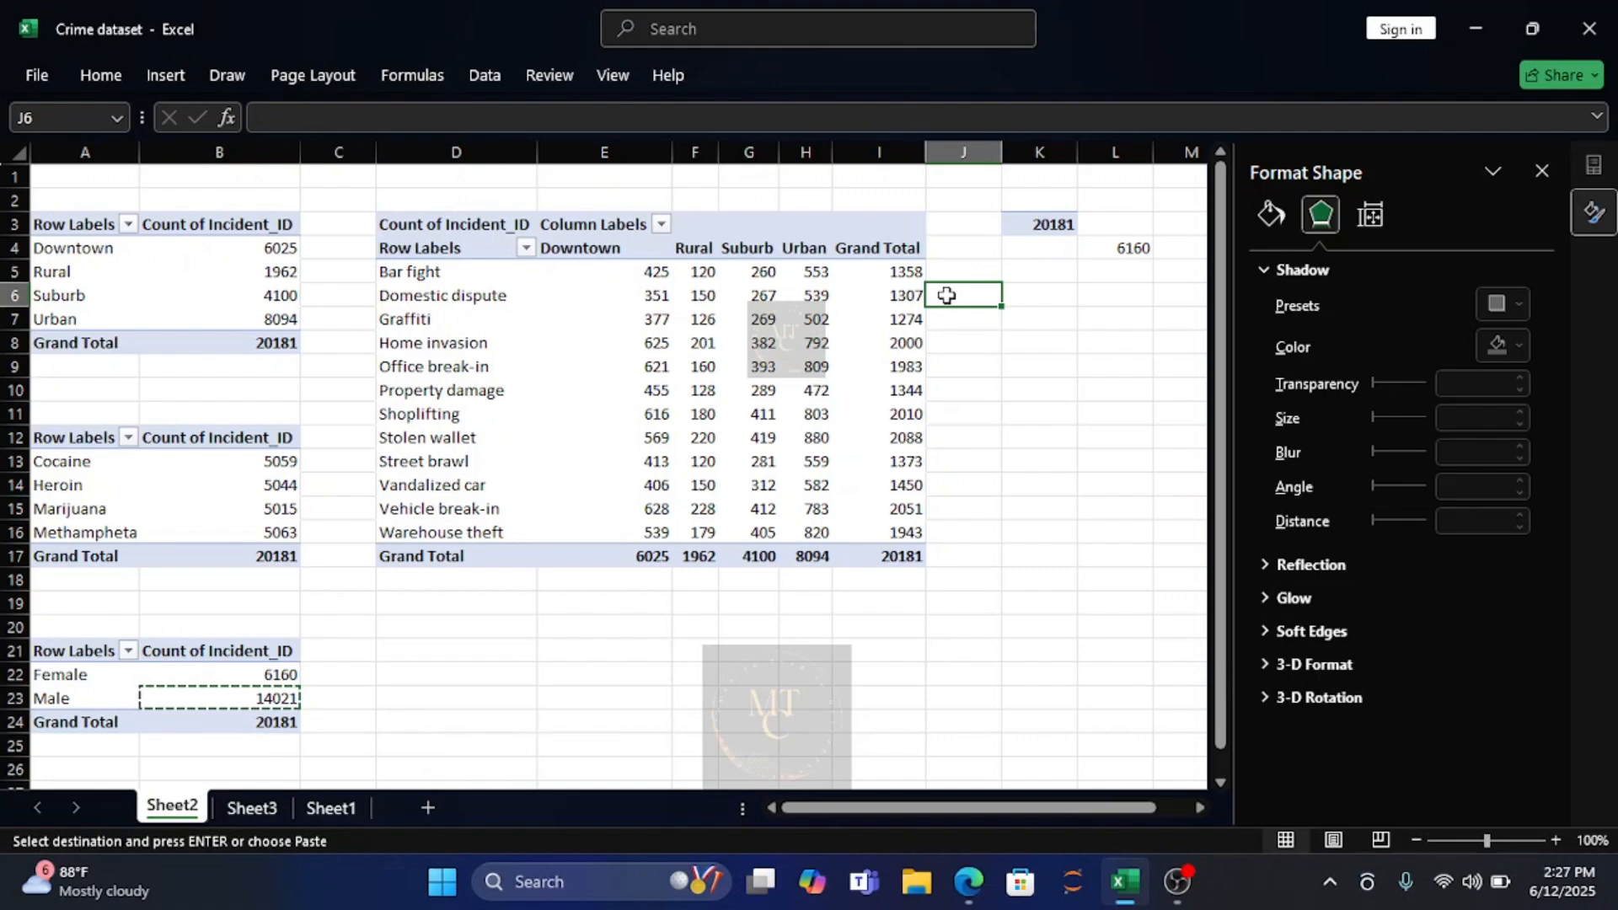
{"action": "key", "text": "ctrl+v"}
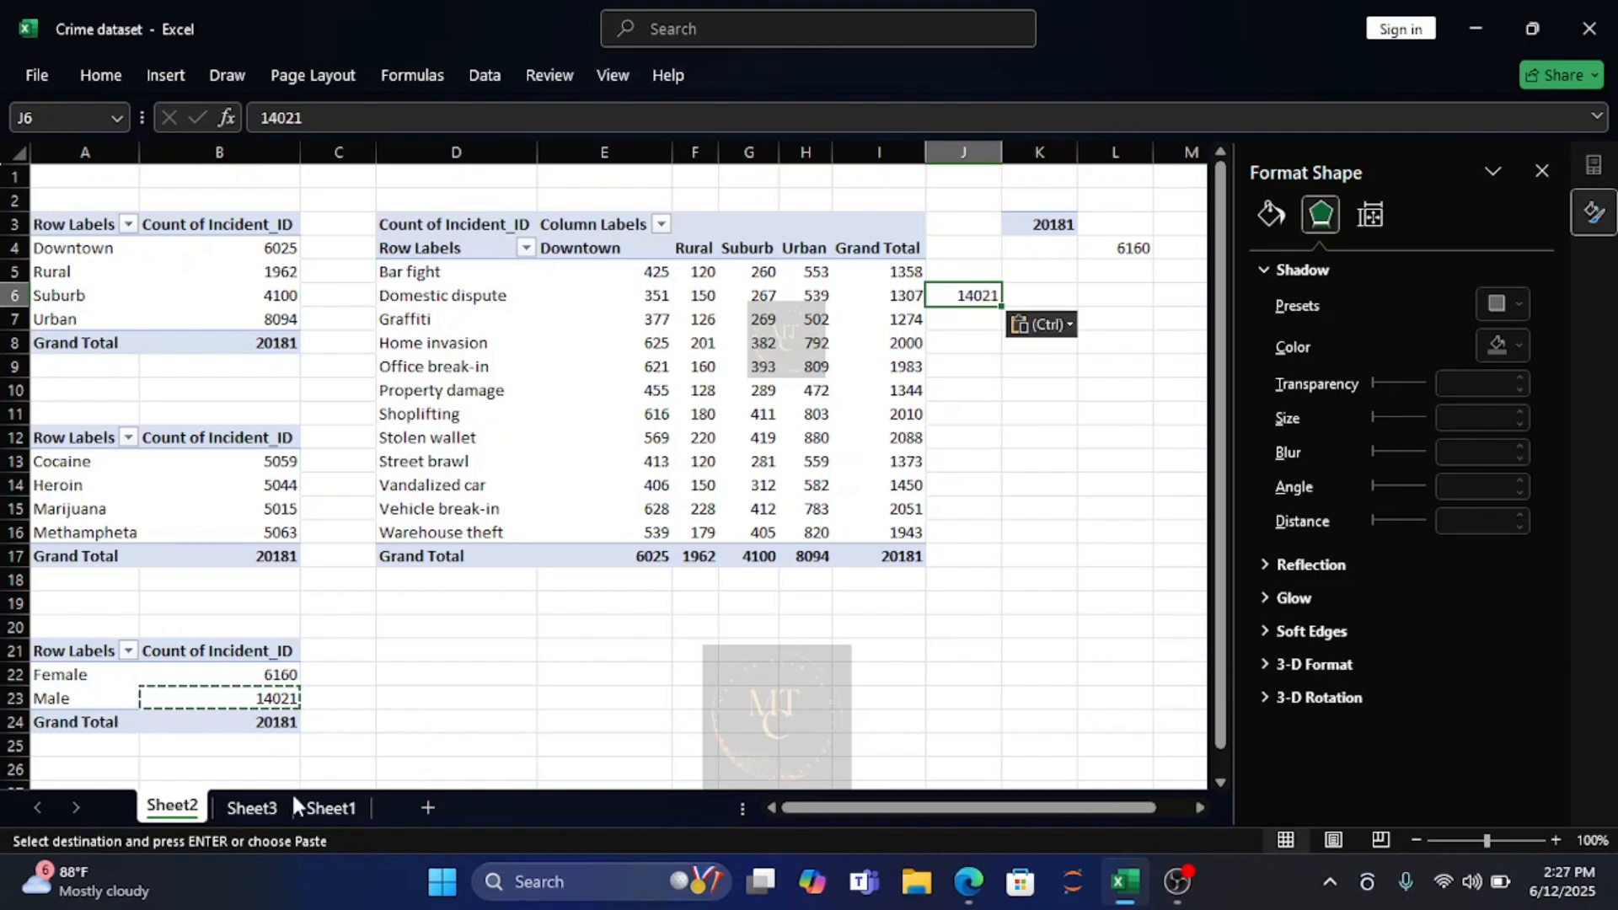
{"action": "key", "text": "Escape"}
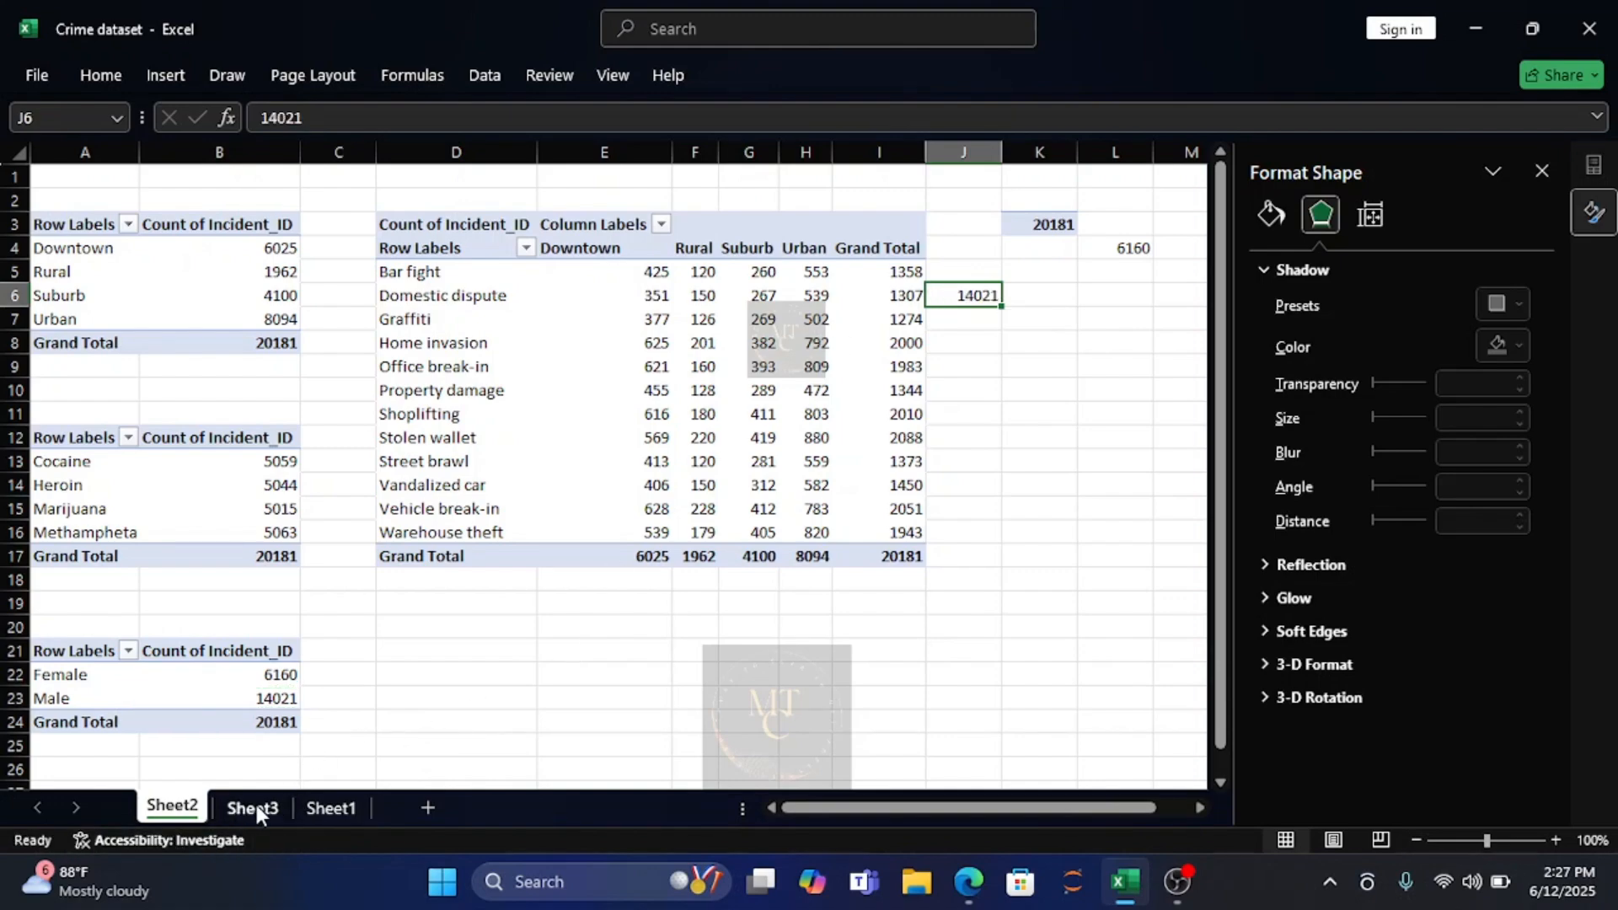
Link the third rectangle on Sheet3 to the copied Male count with the formula =Sheet2!J6.
{"action": "left_click", "coordinate": [256, 808]}
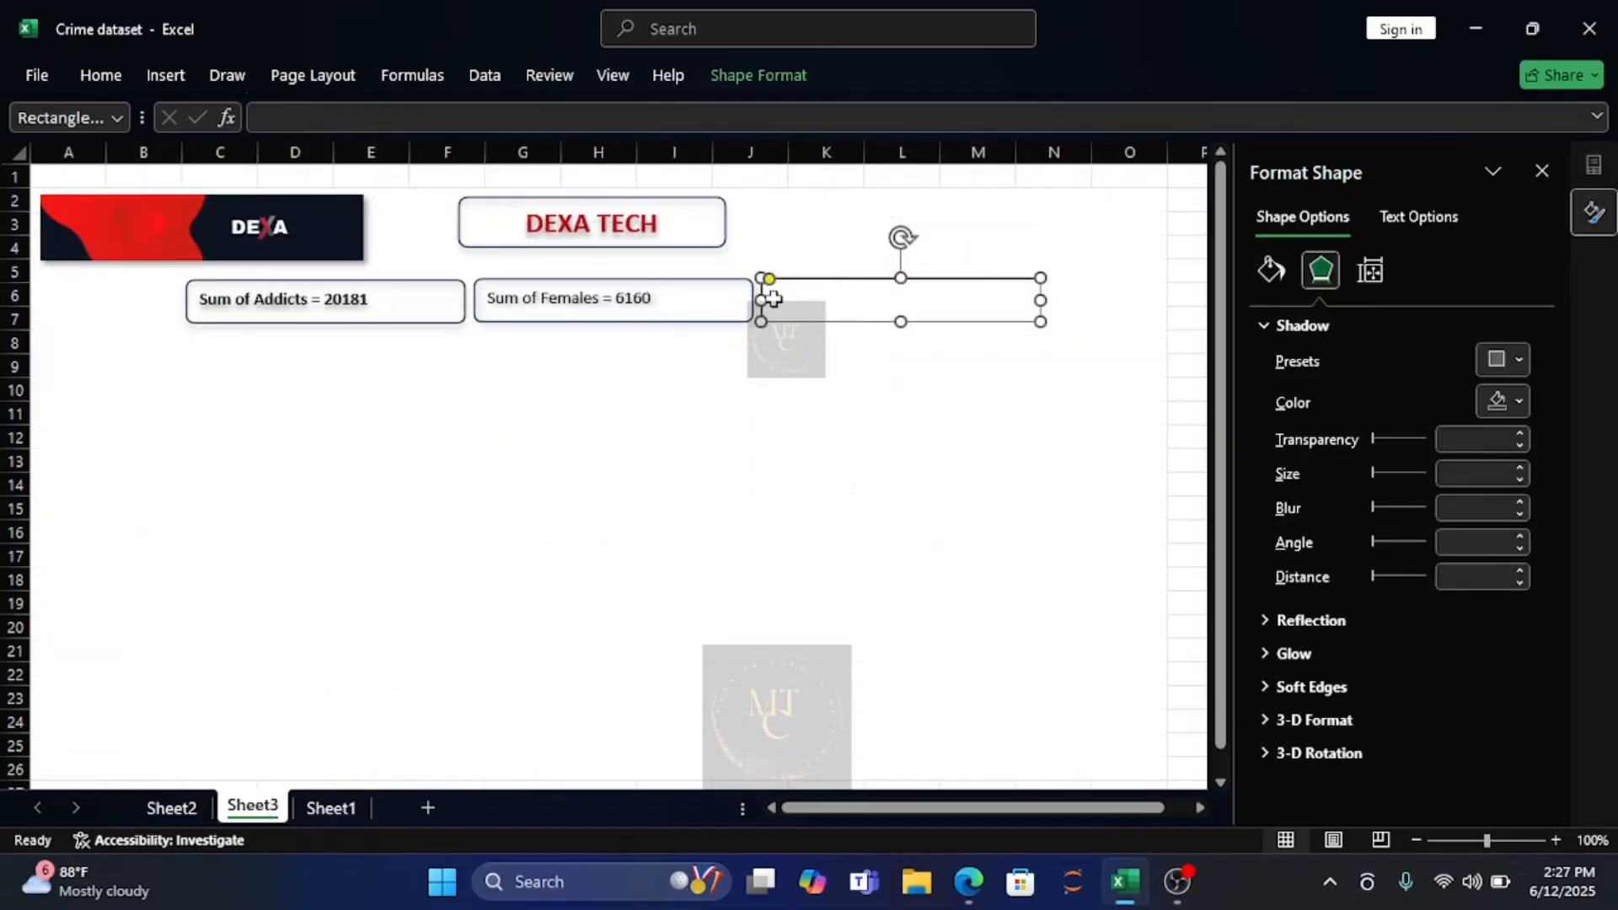
{"action": "left_click", "coordinate": [286, 121]}
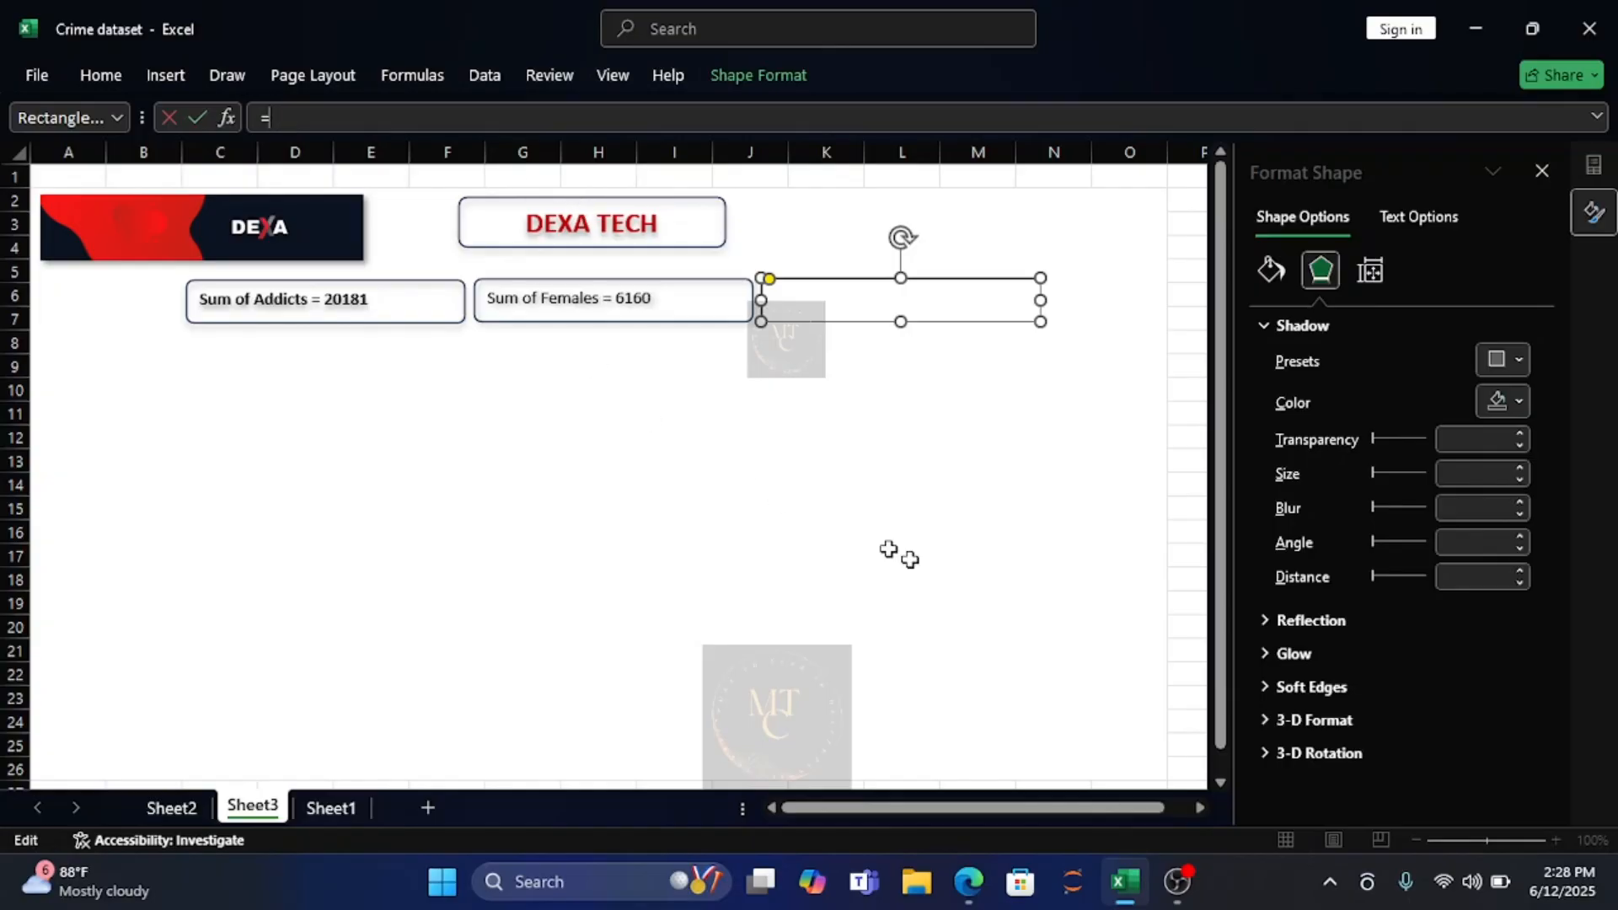
{"action": "left_click", "coordinate": [169, 809]}
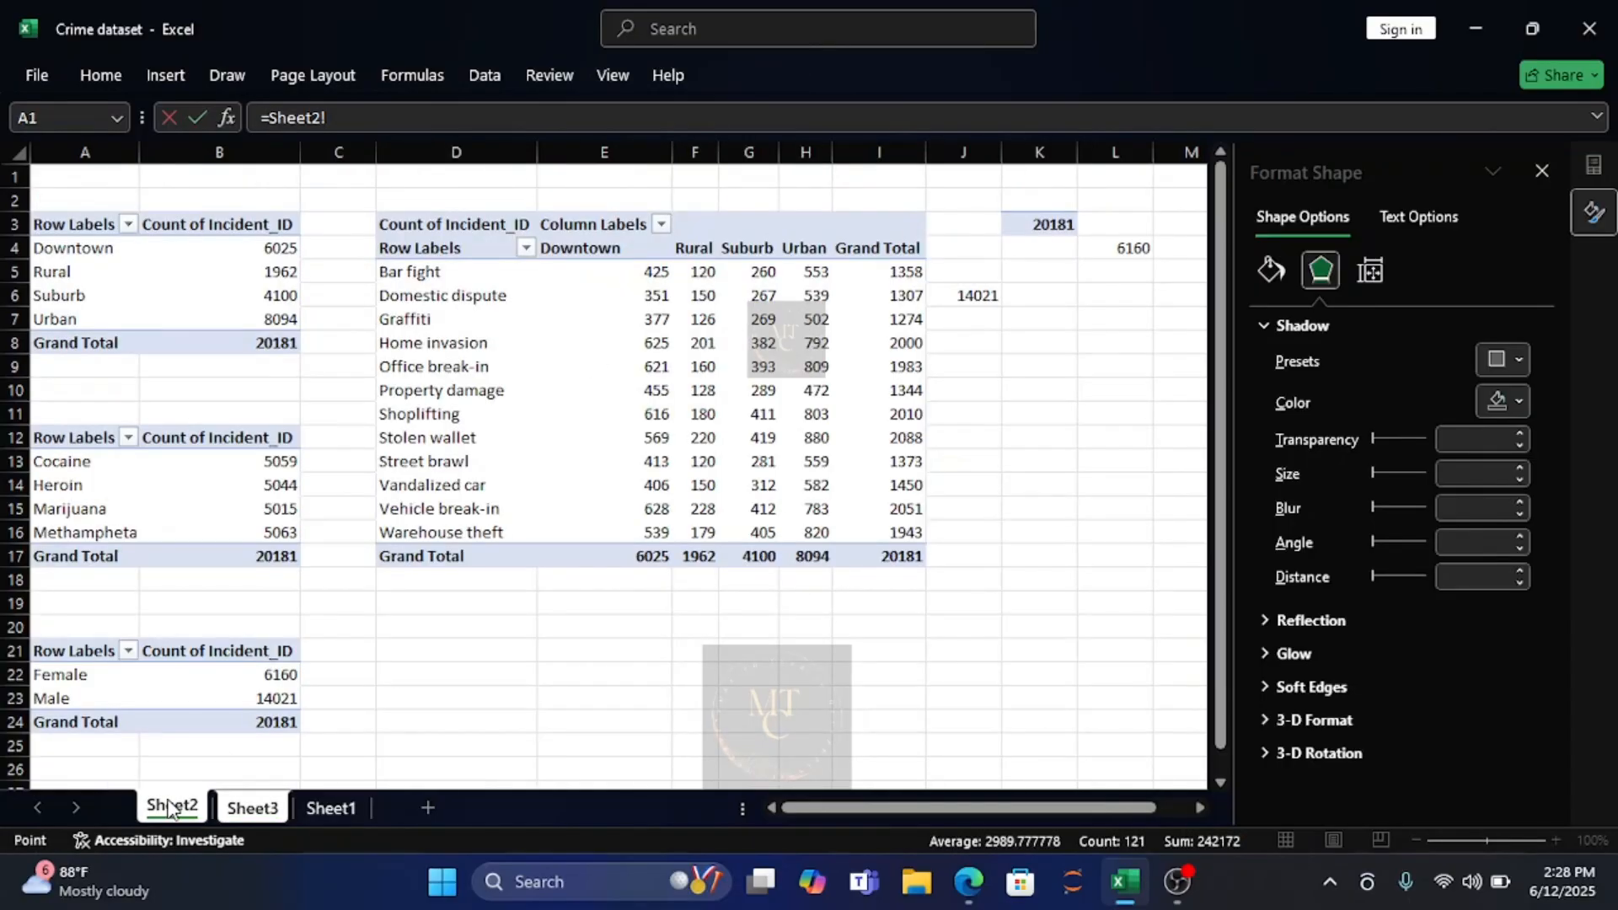
{"action": "left_click", "coordinate": [975, 296]}
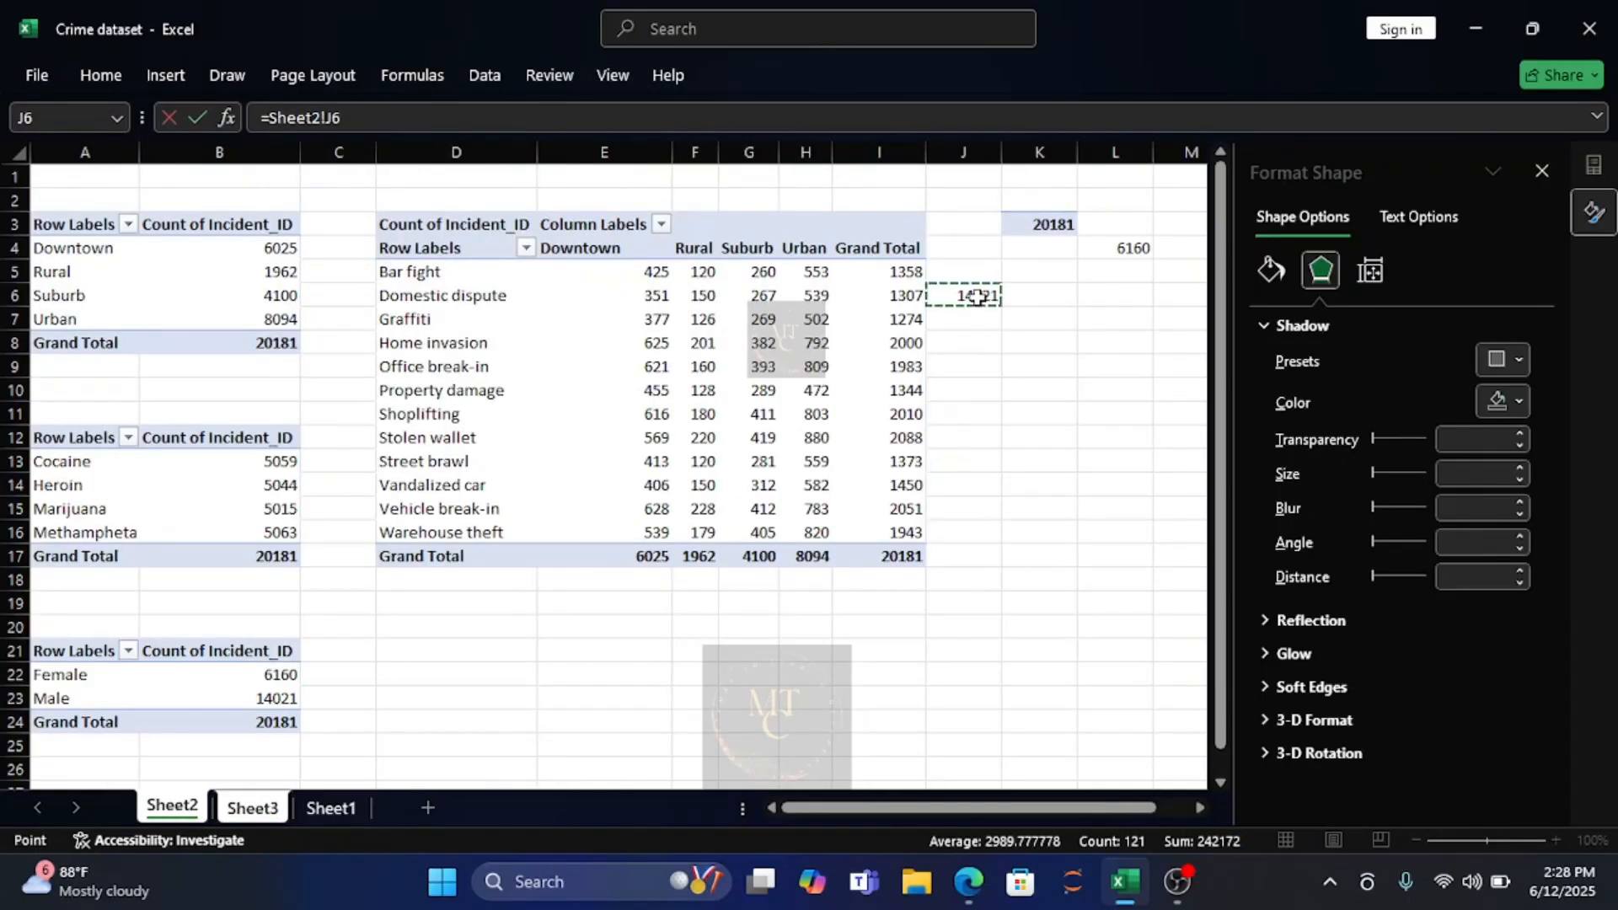
{"action": "key", "text": "Return"}
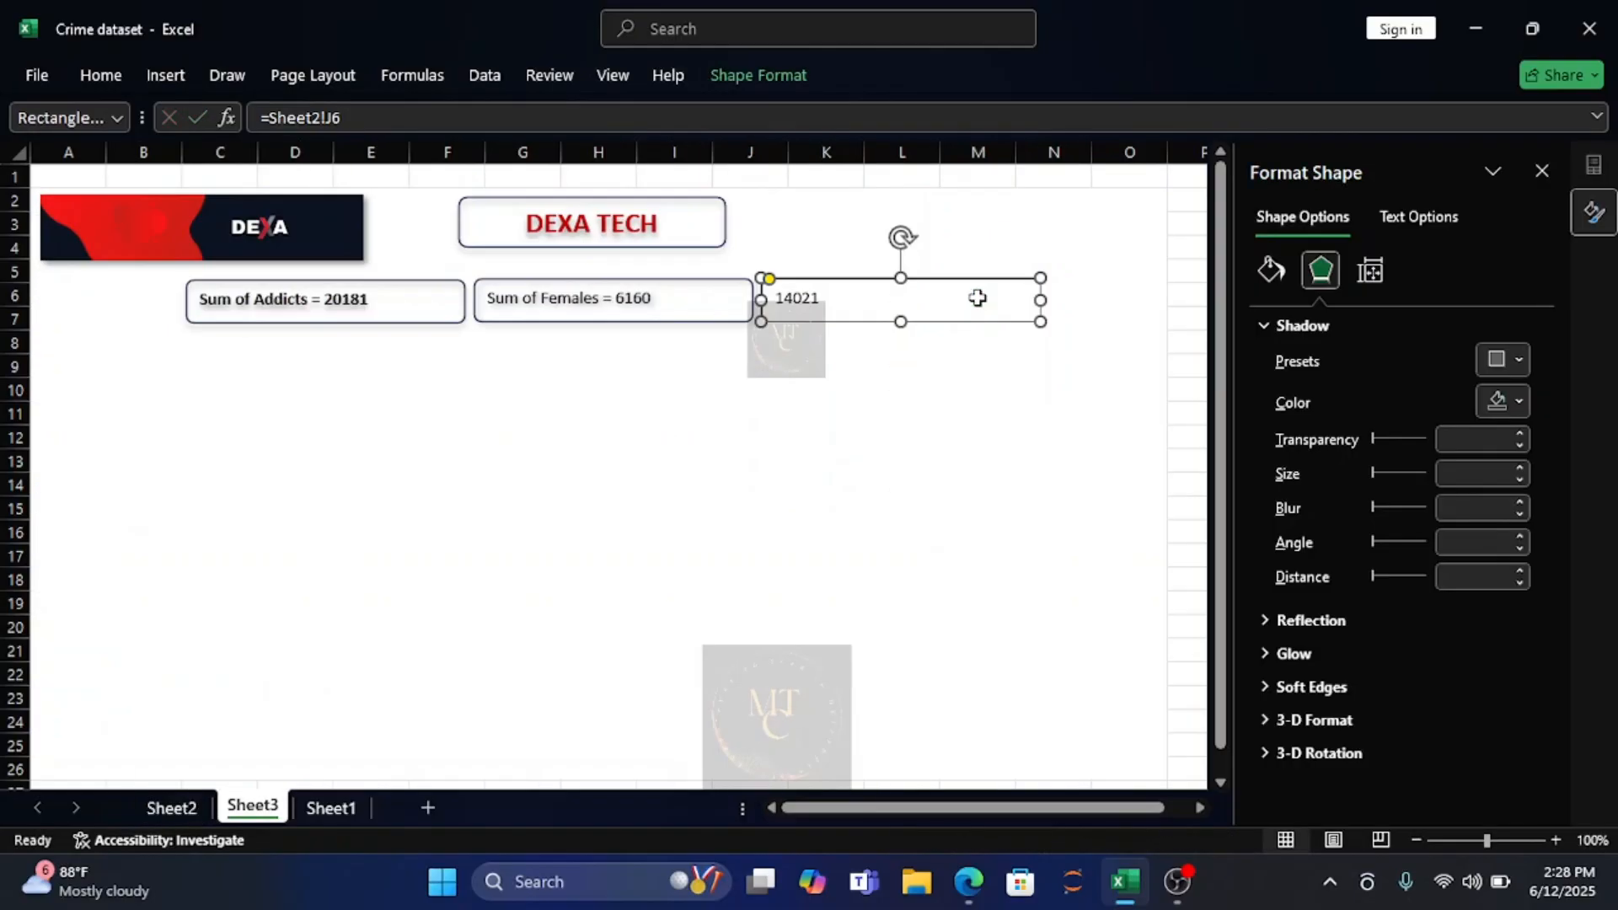
Insert the label text "Sum of Males = " in front of the linked number in the third rectangle.
{"action": "left_click", "coordinate": [776, 300]}
{"action": "type", "text": "S"}
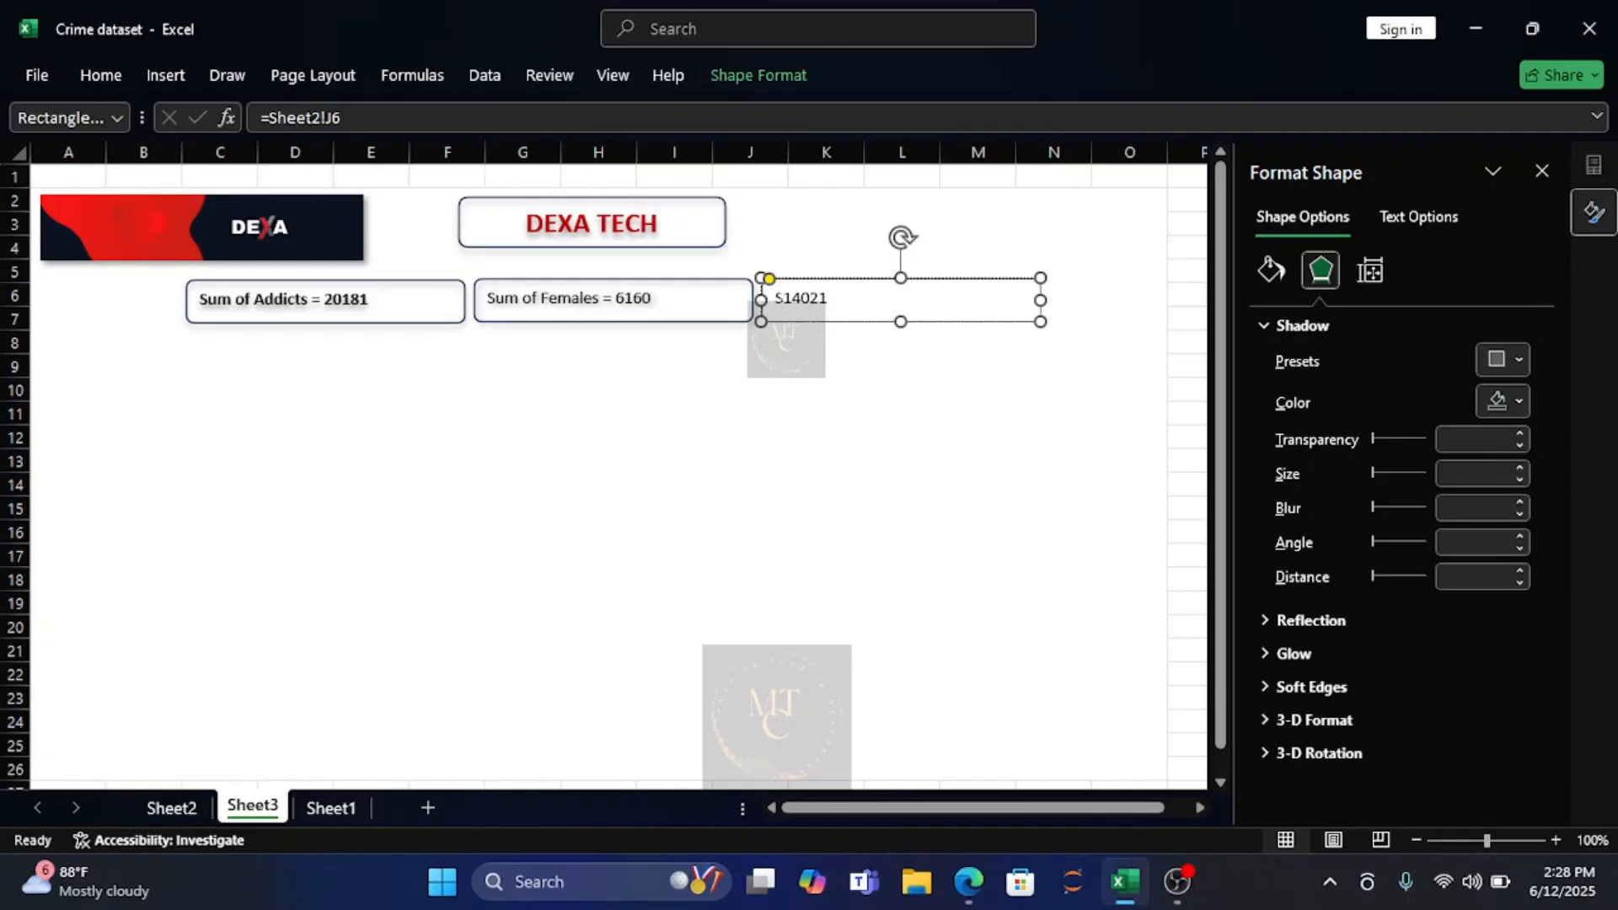
{"action": "type", "text": "um of Males "}
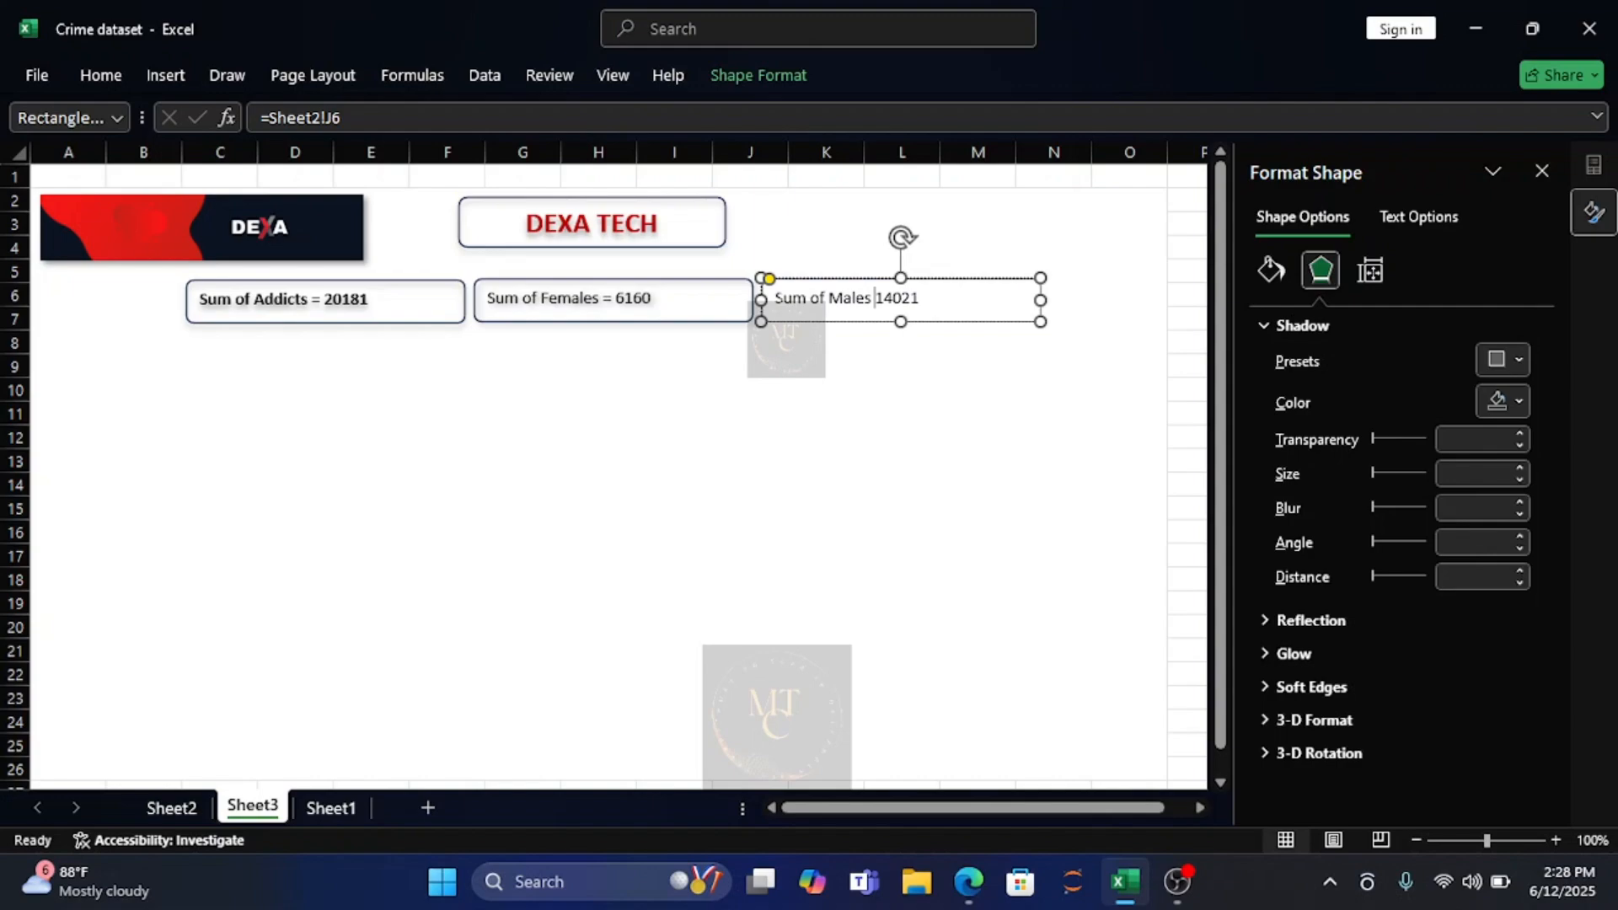
{"action": "type", "text": "="}
Apply the second outer shadow preset, with a 90° angle and black shadow colour, to the "Sum of Males" rectangle.
{"action": "left_click", "coordinate": [1520, 362]}
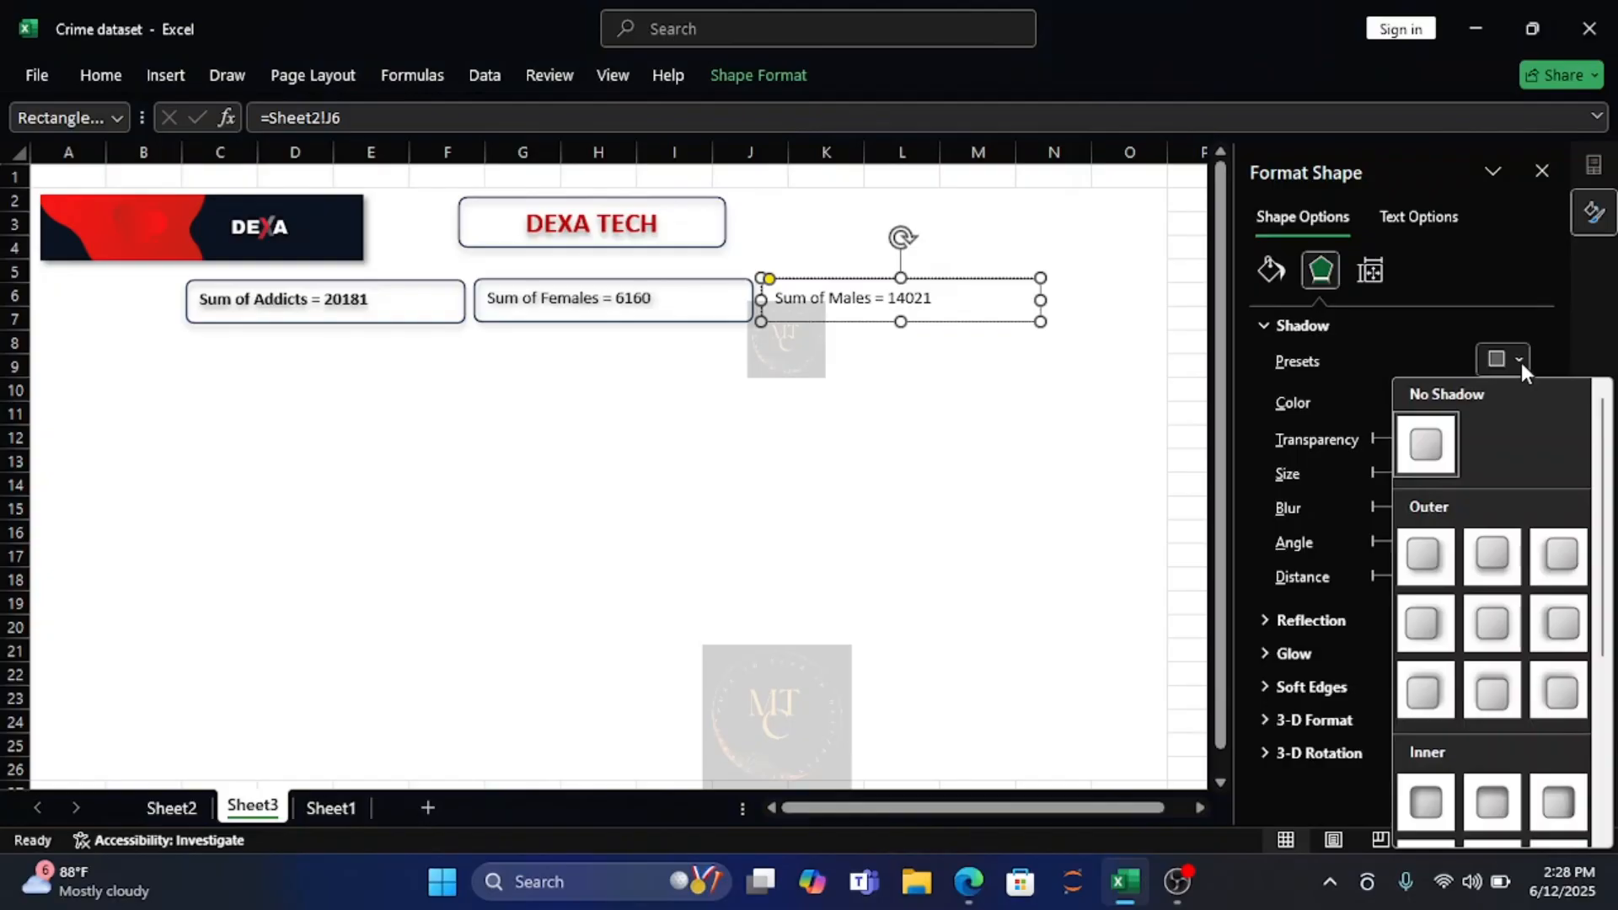
{"action": "left_click", "coordinate": [1490, 568]}
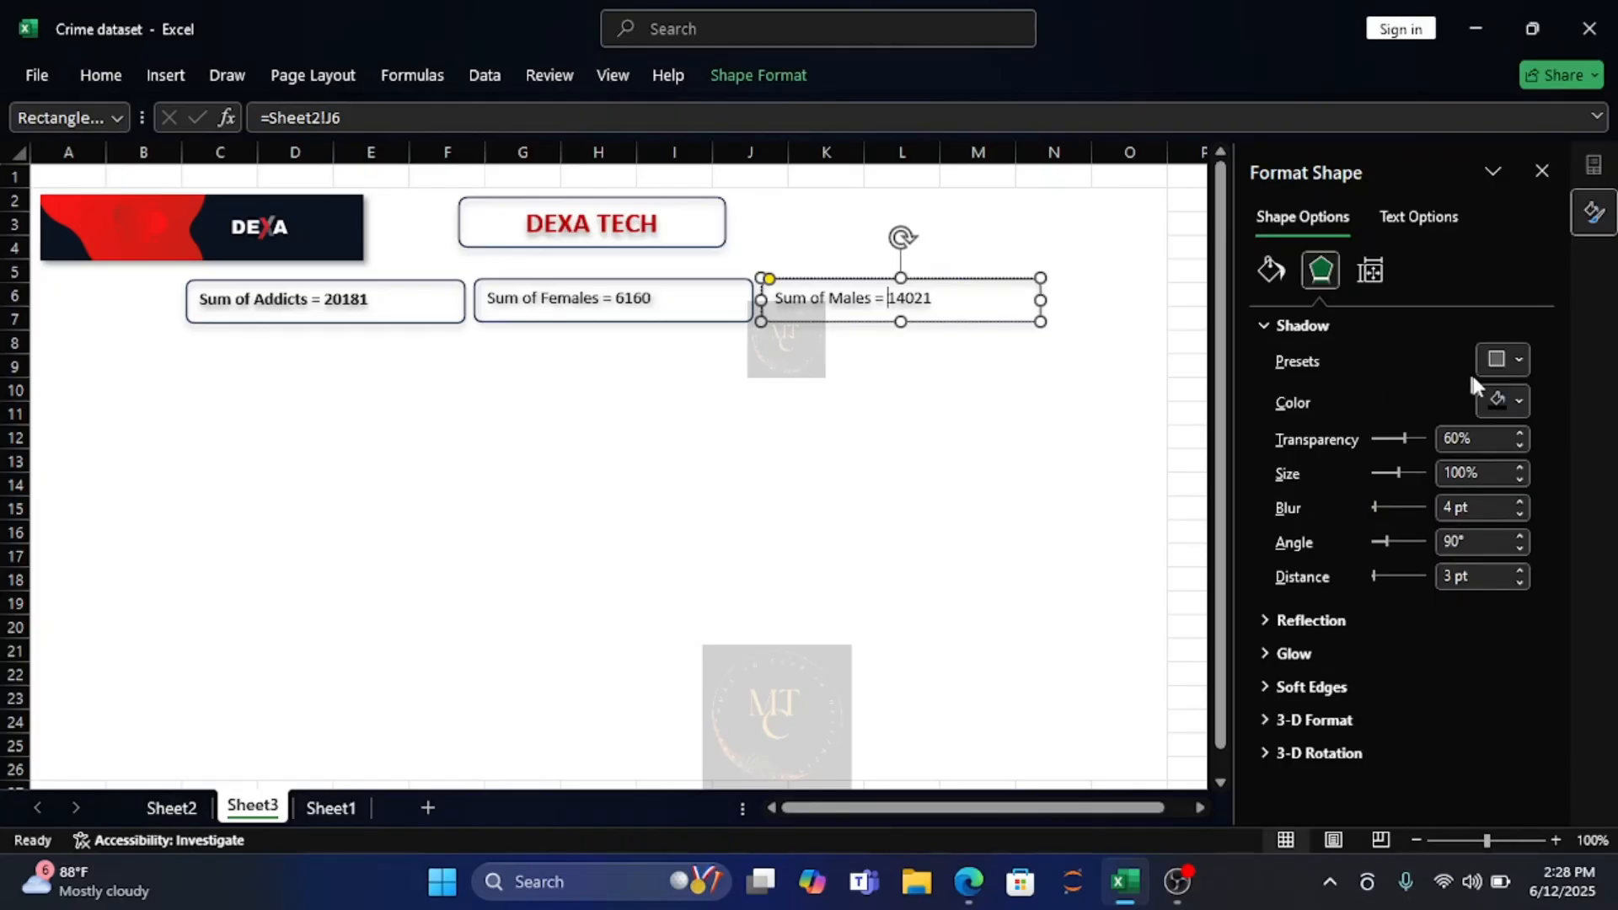
{"action": "left_click", "coordinate": [1520, 402]}
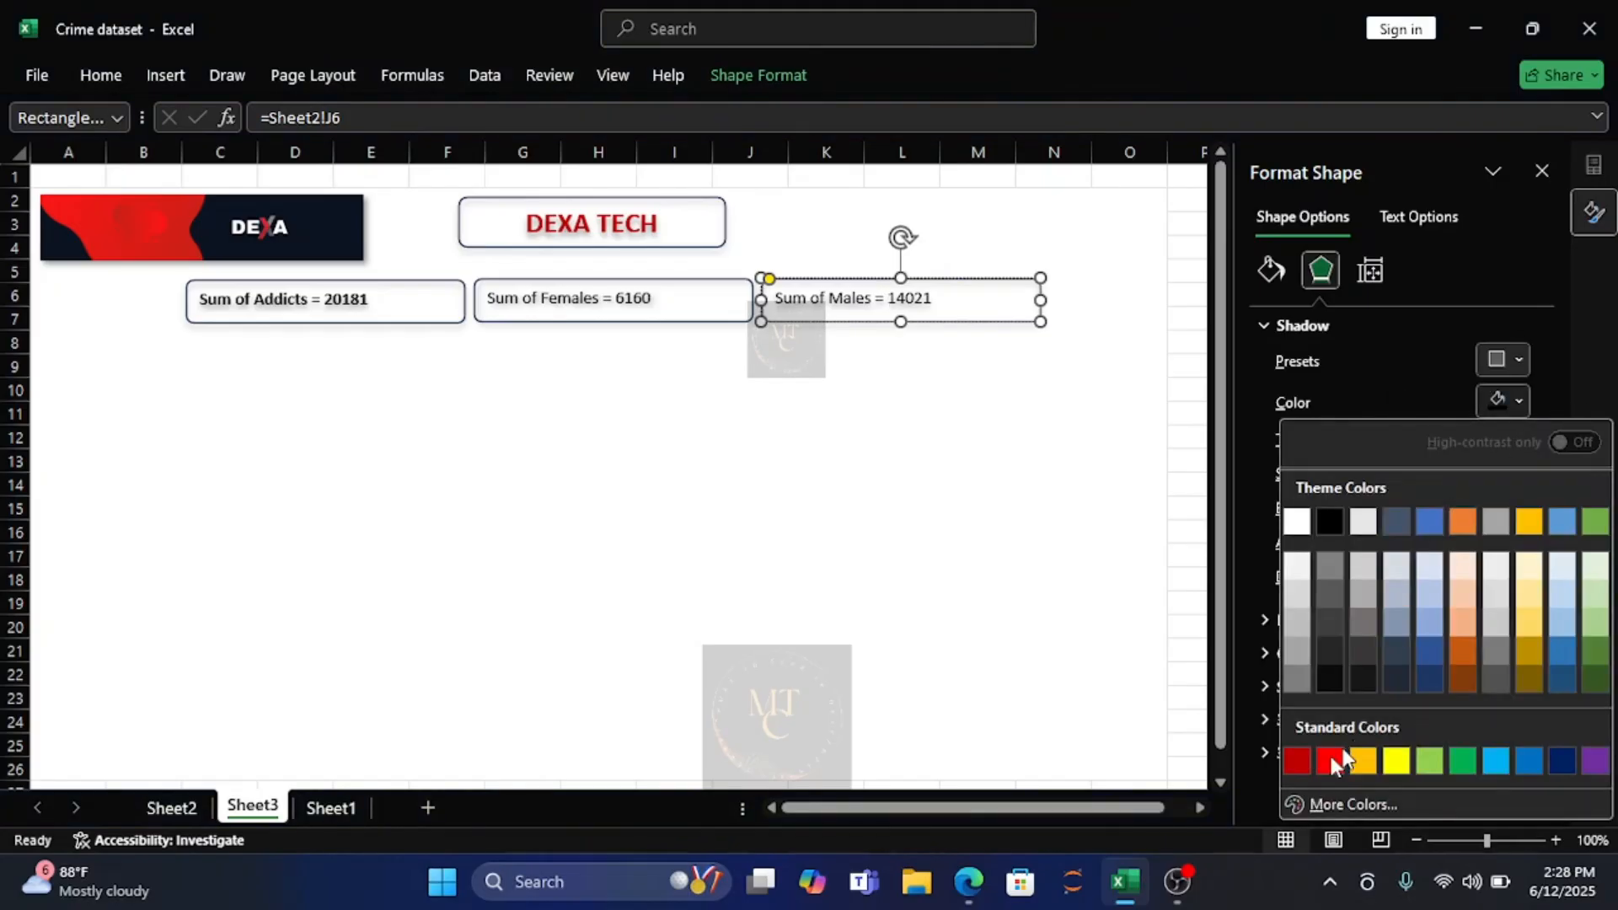
{"action": "left_click", "coordinate": [1302, 757]}
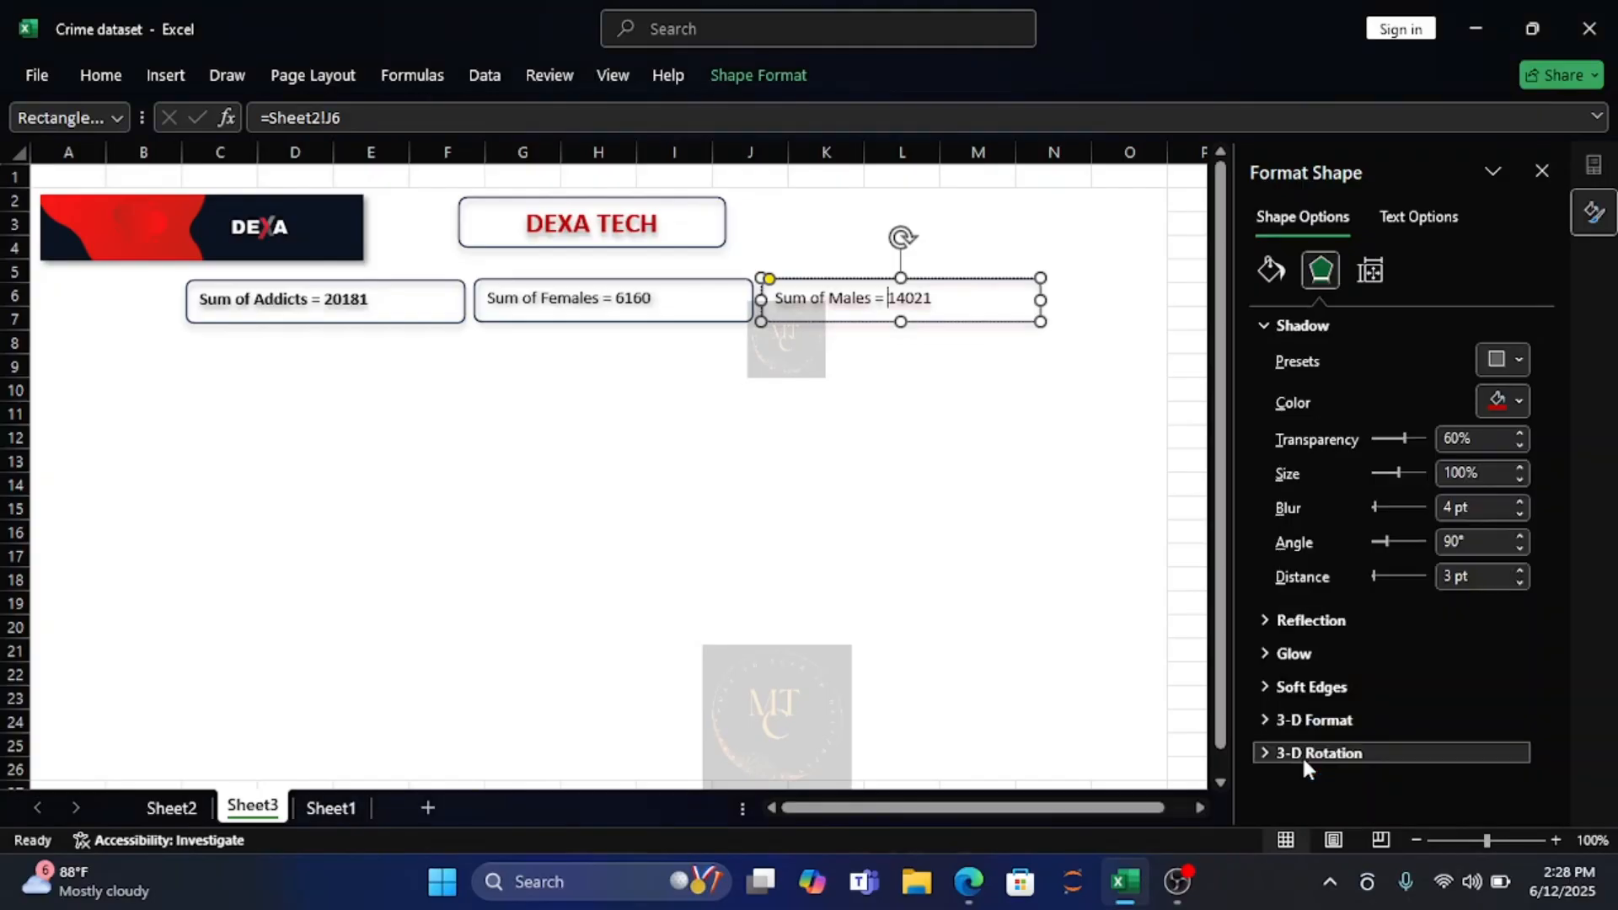
{"action": "left_click", "coordinate": [1519, 402]}
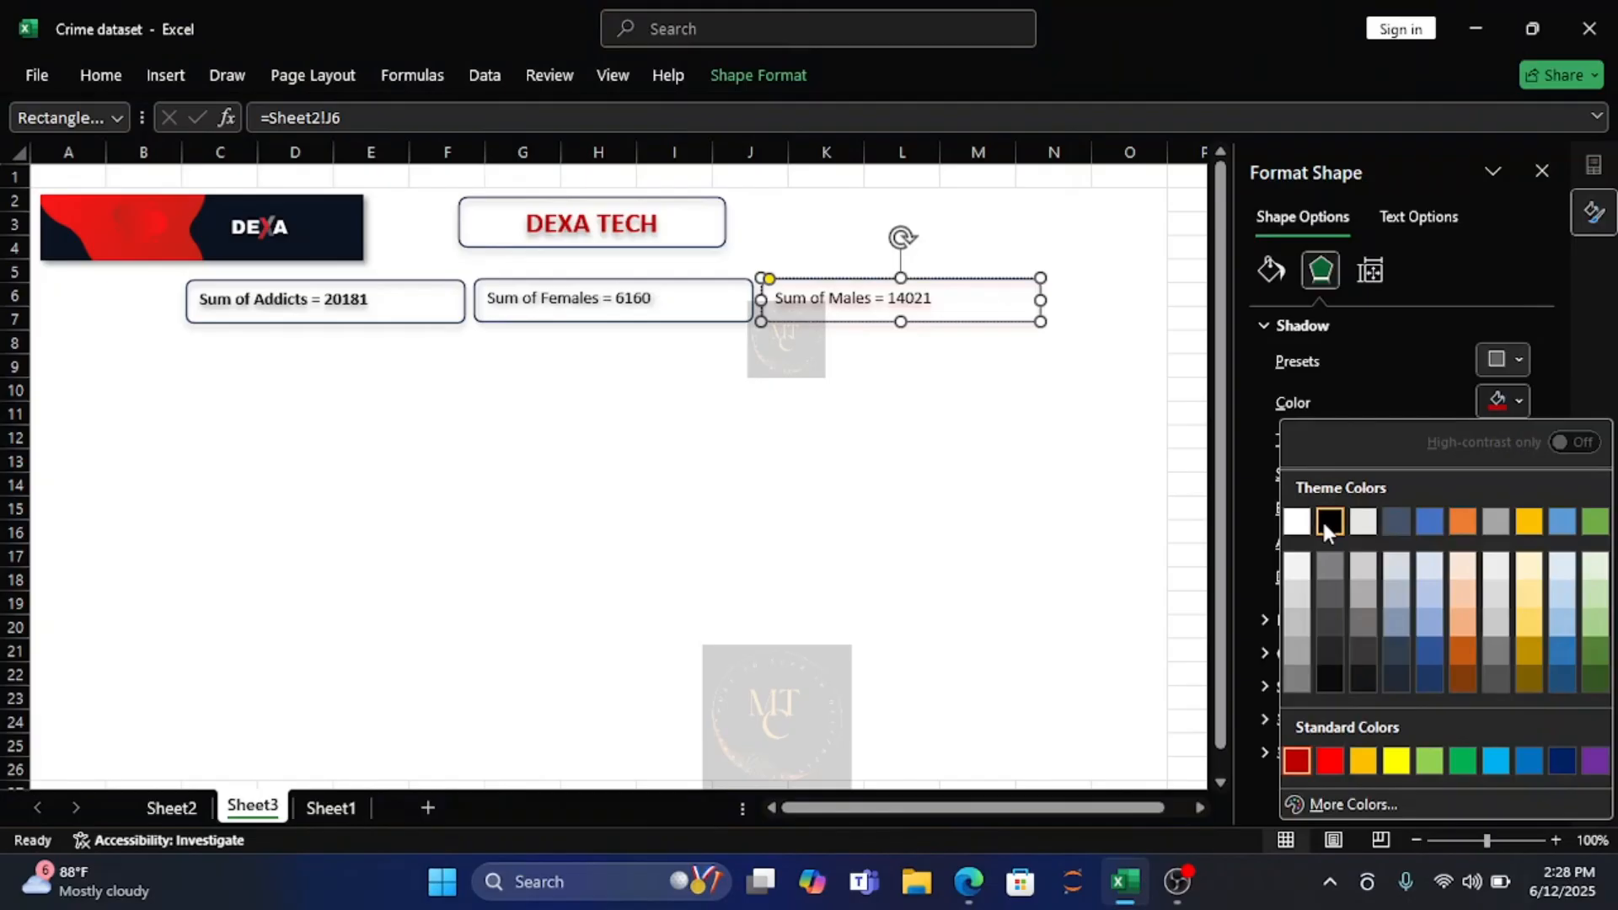
{"action": "left_click", "coordinate": [1327, 526]}
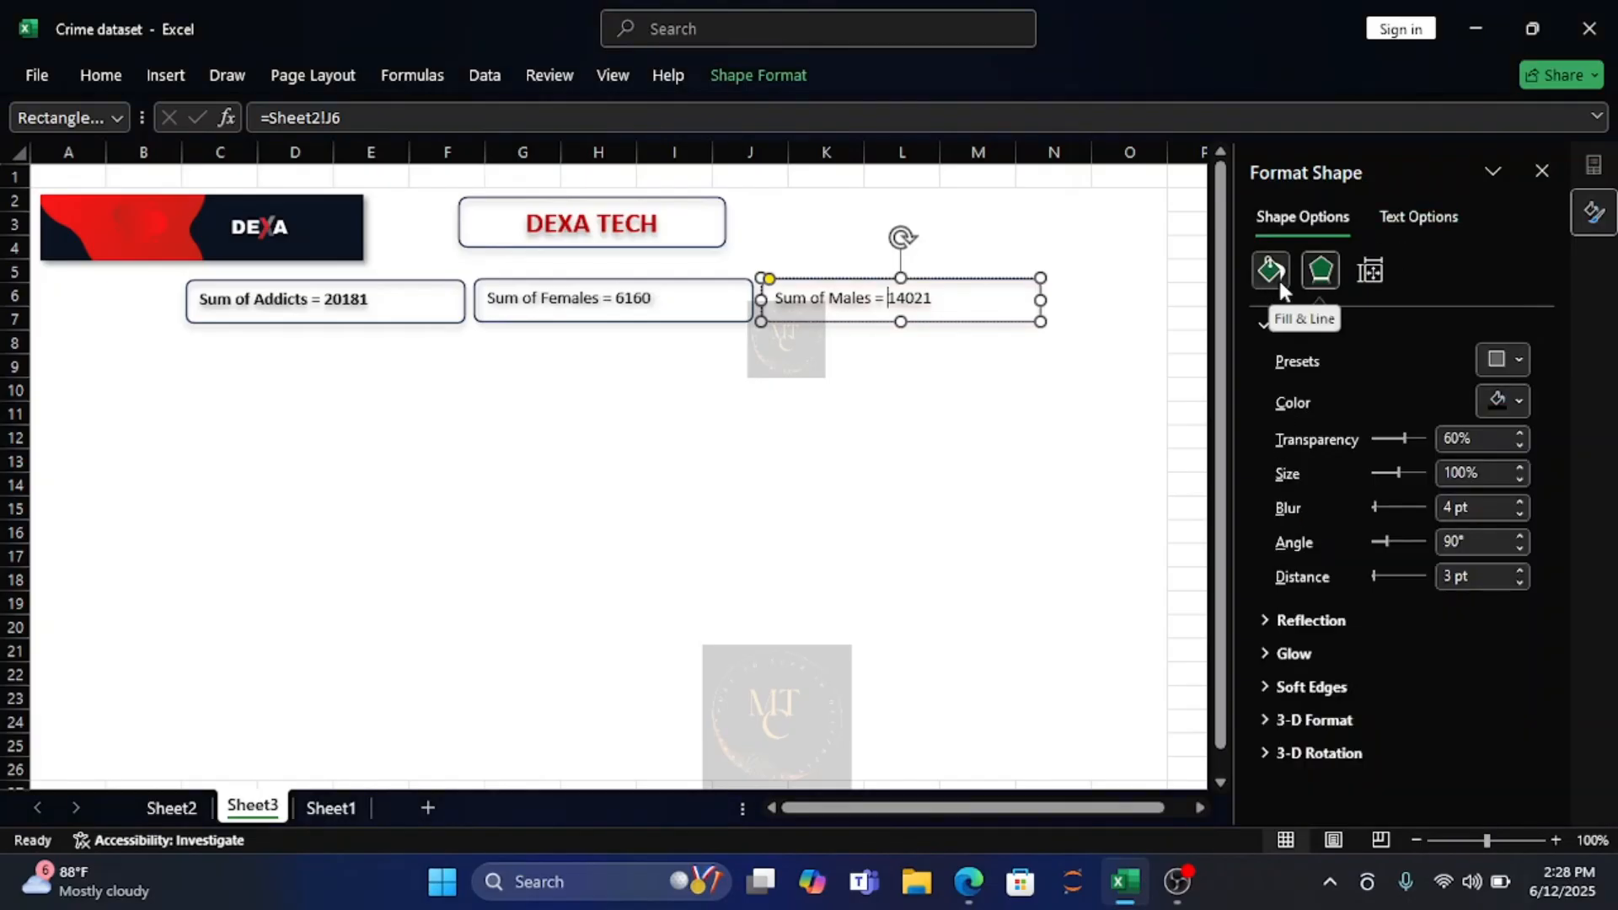
{"action": "left_click", "coordinate": [1443, 216]}
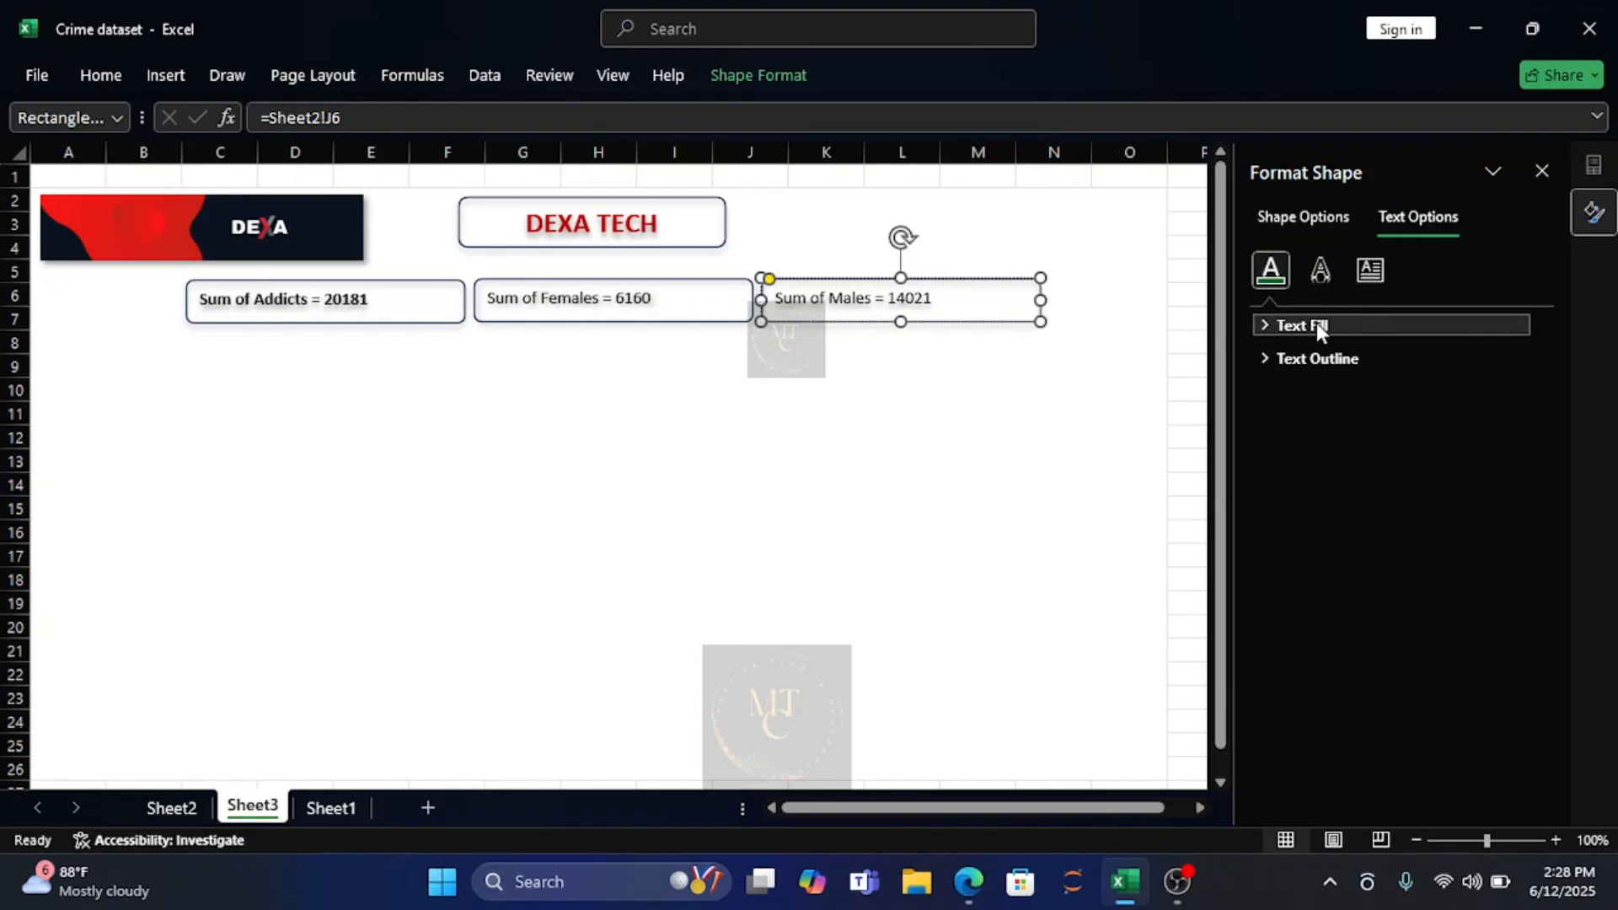
{"action": "left_click", "coordinate": [1066, 387]}
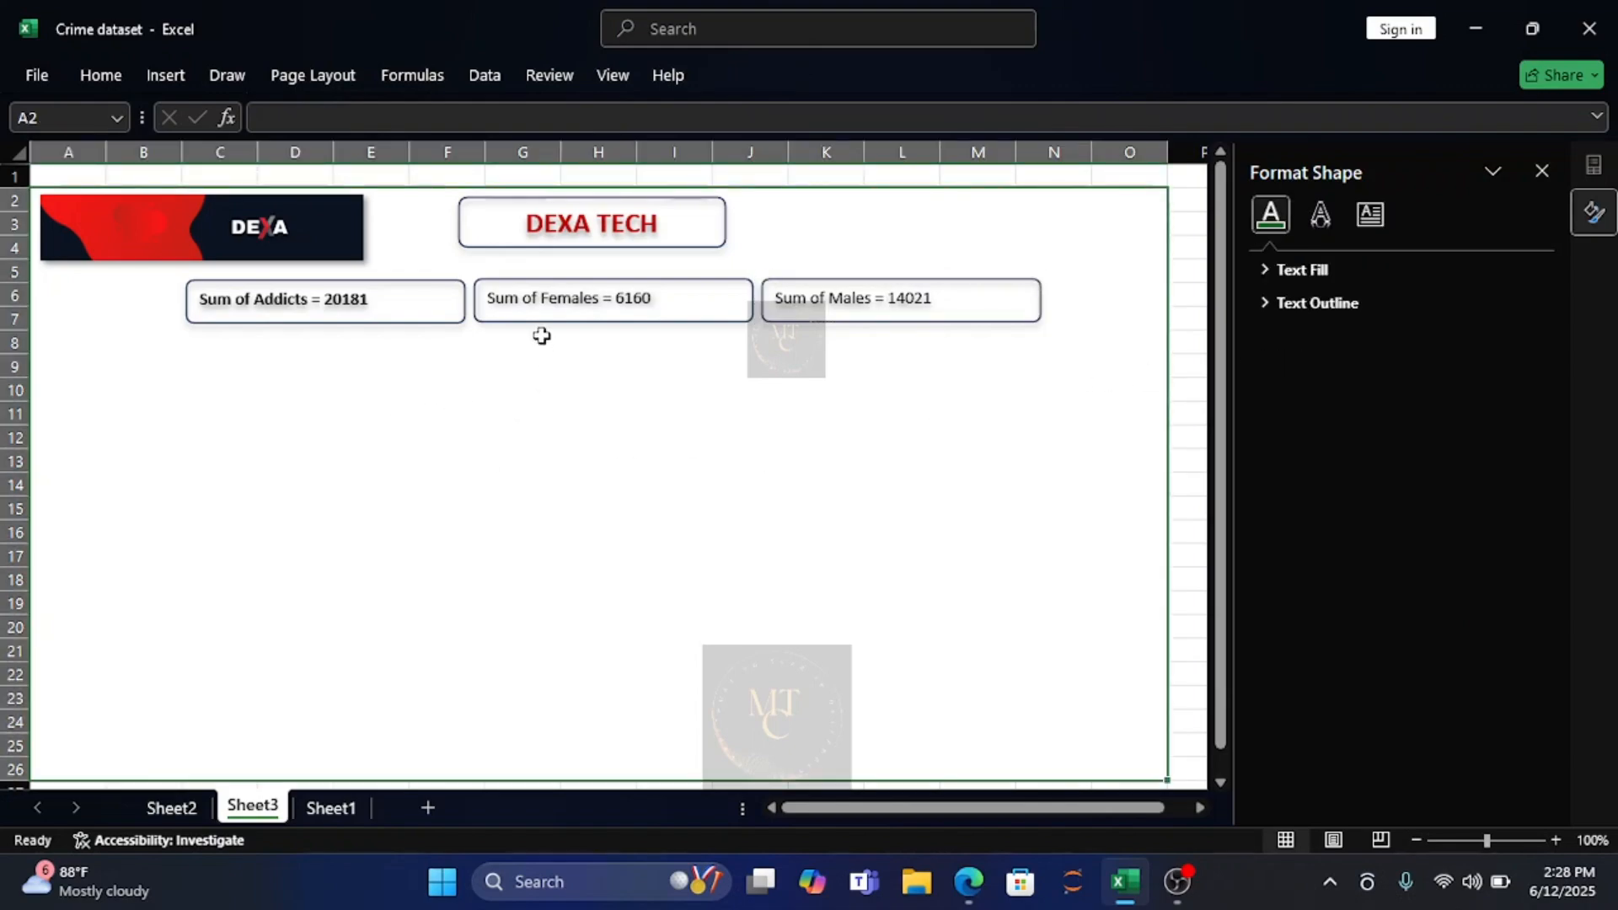
Set the font colour of the "Sum of Females" rectangle to the black theme colour.
{"action": "left_click", "coordinate": [556, 298]}
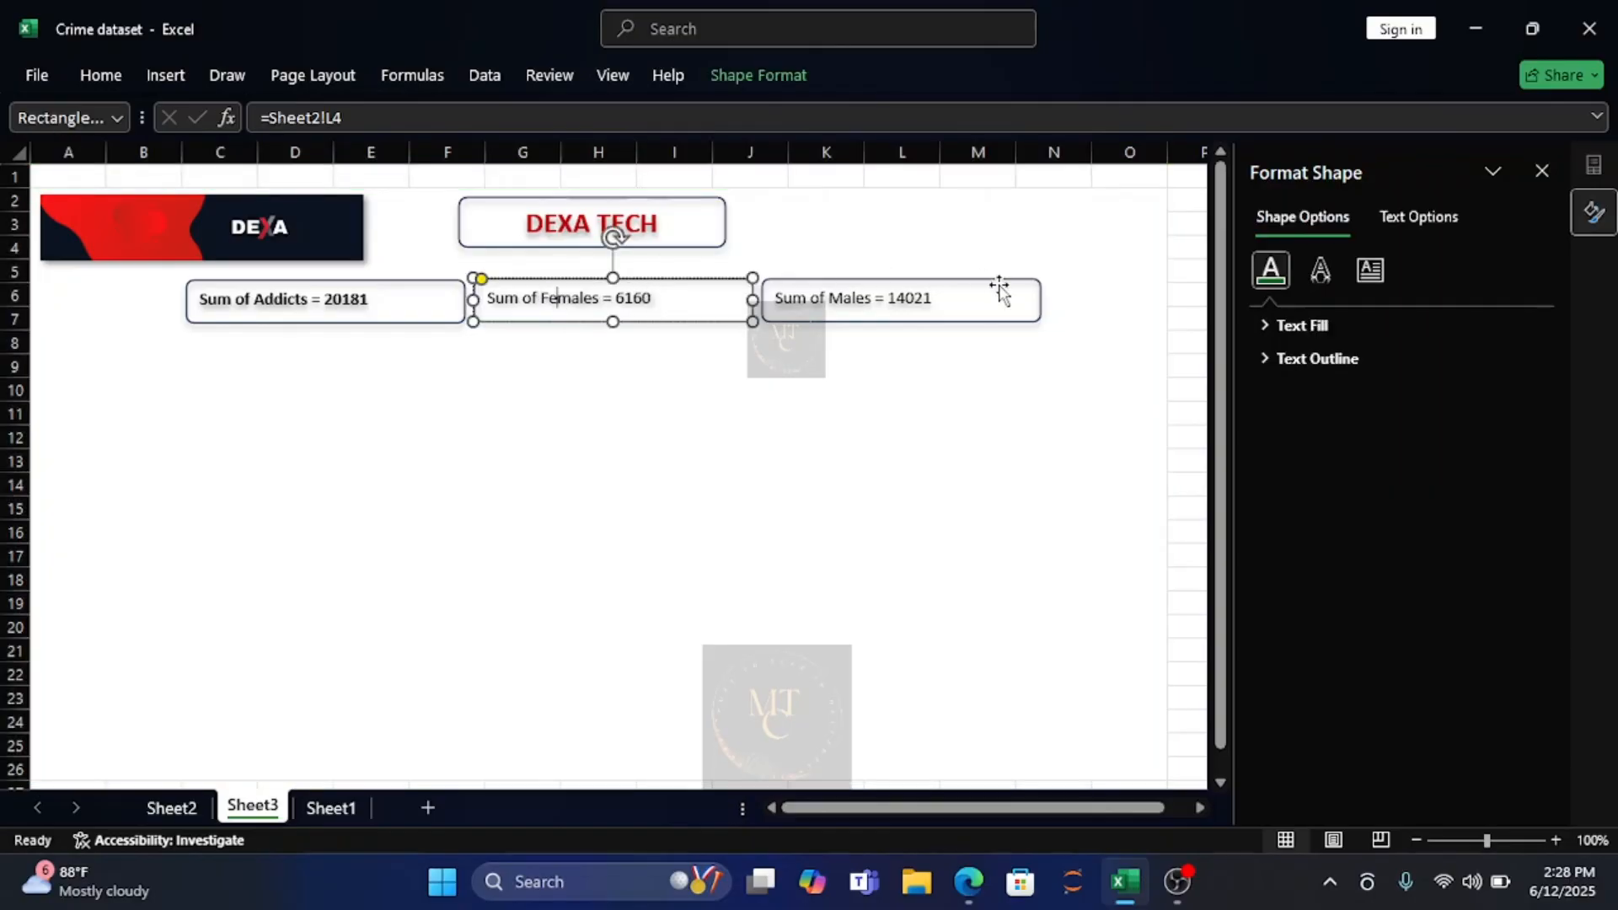
{"action": "left_click", "coordinate": [99, 77]}
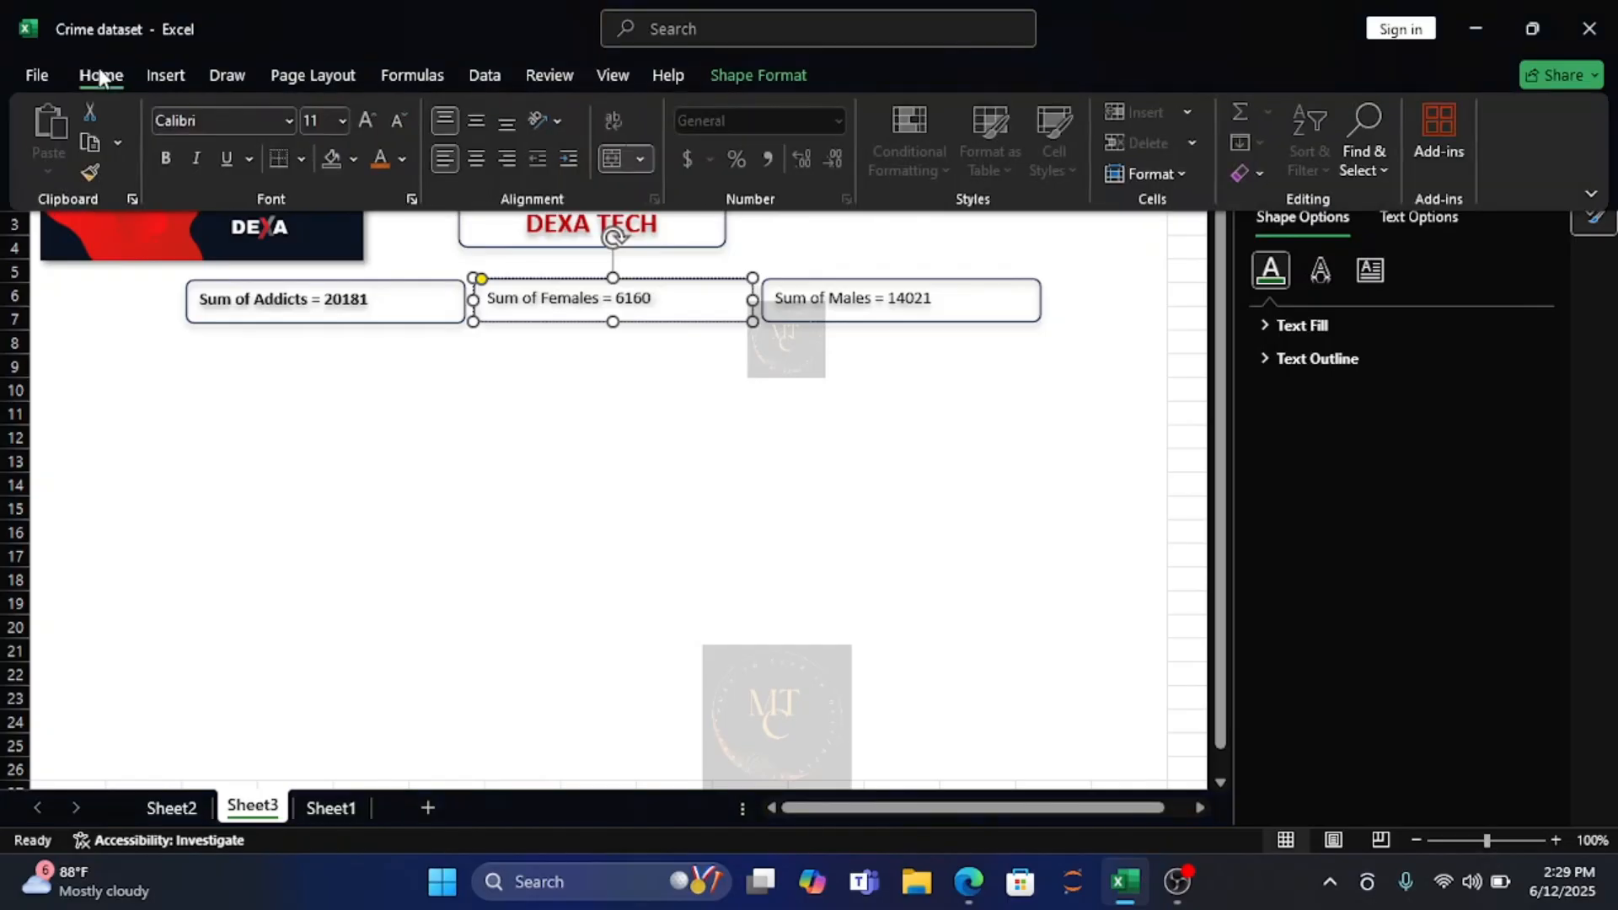
{"action": "left_click", "coordinate": [403, 158]}
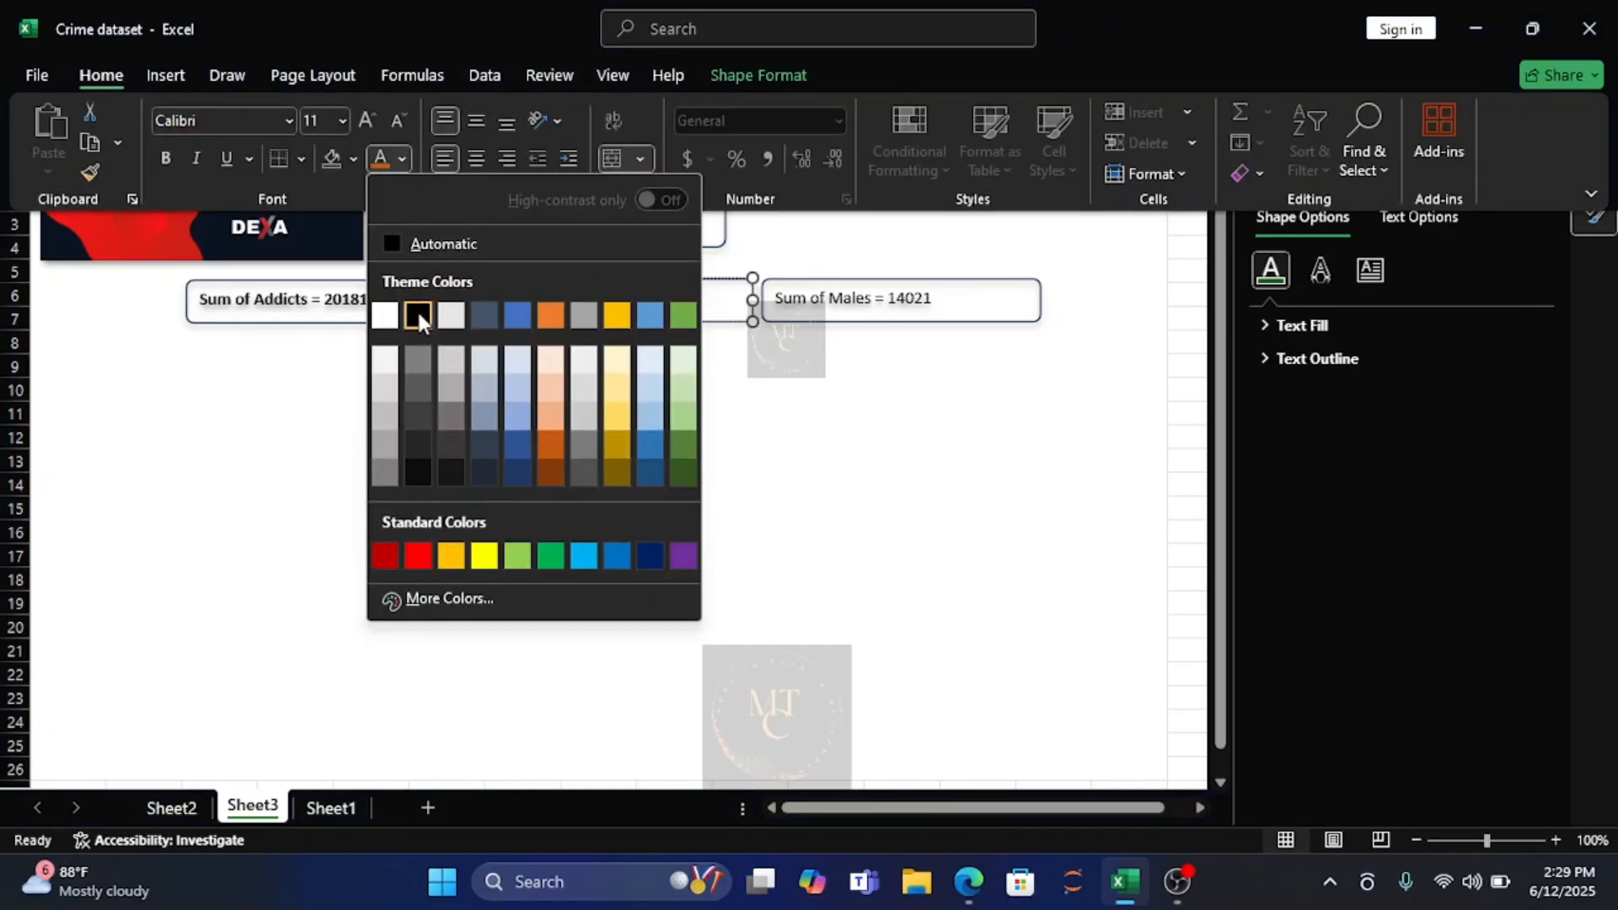
{"action": "left_click", "coordinate": [418, 314]}
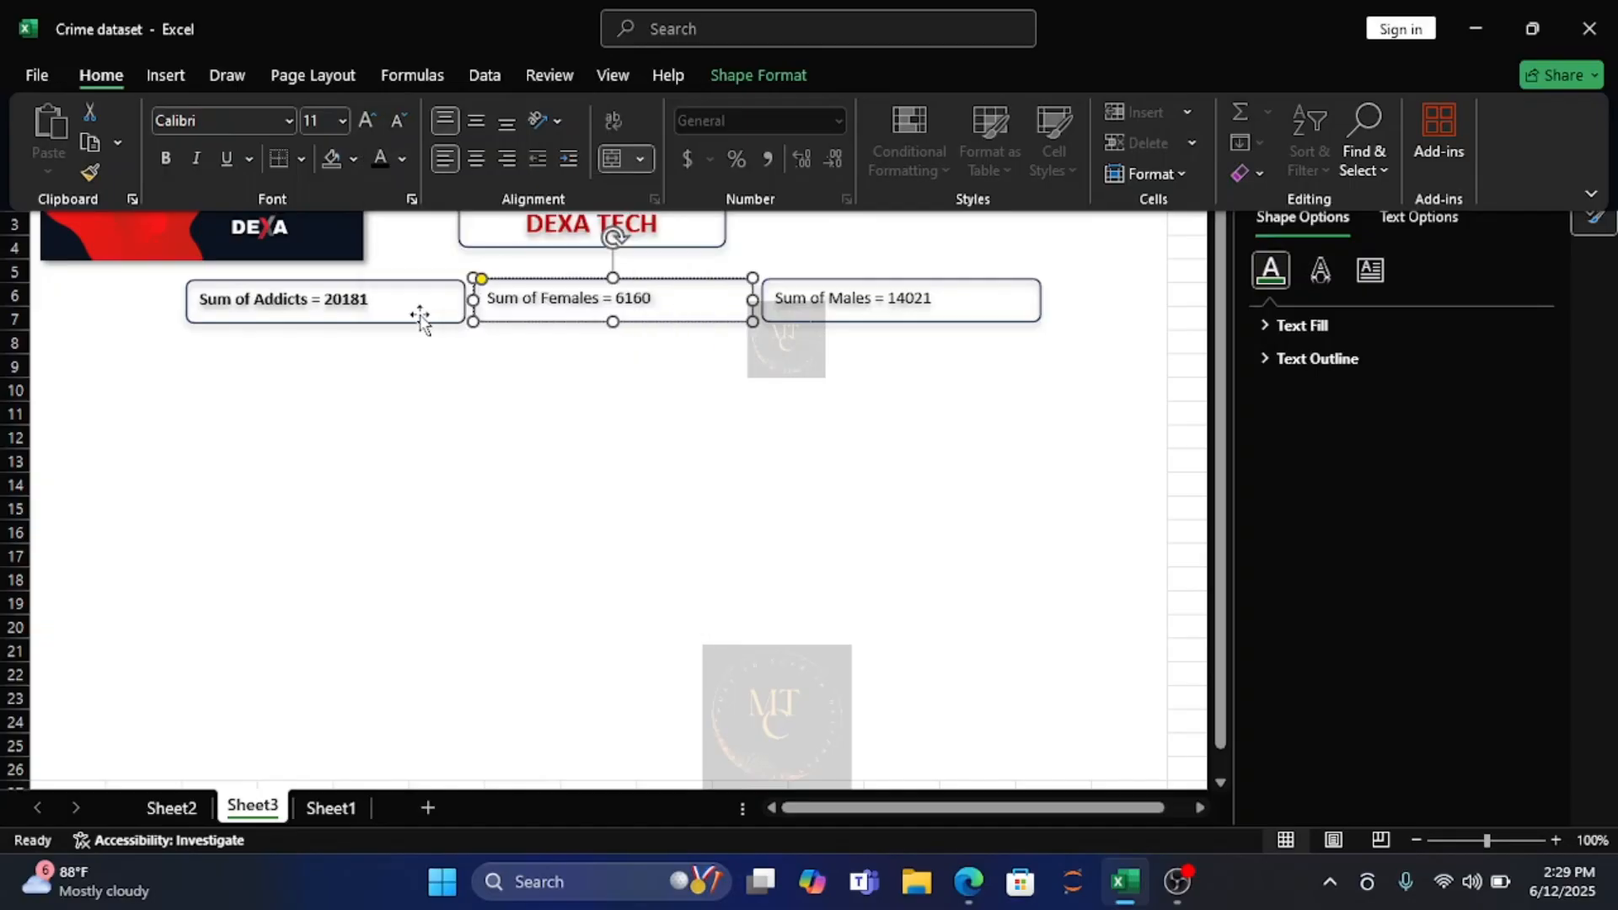
{"action": "left_click", "coordinate": [649, 301]}
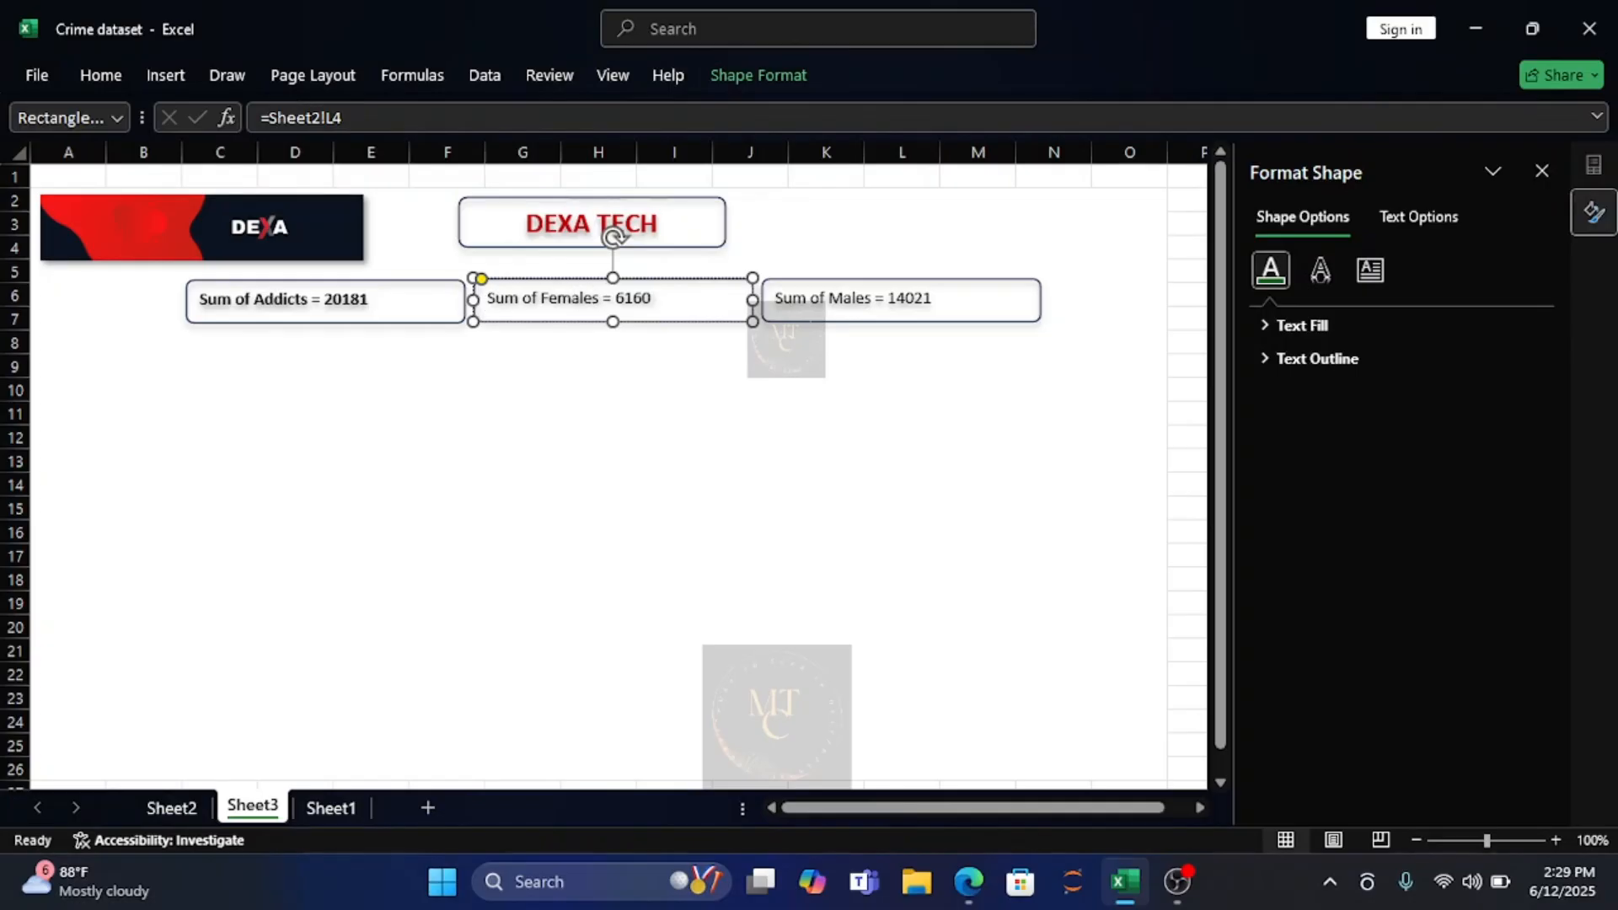
{"action": "left_click", "coordinate": [882, 448]}
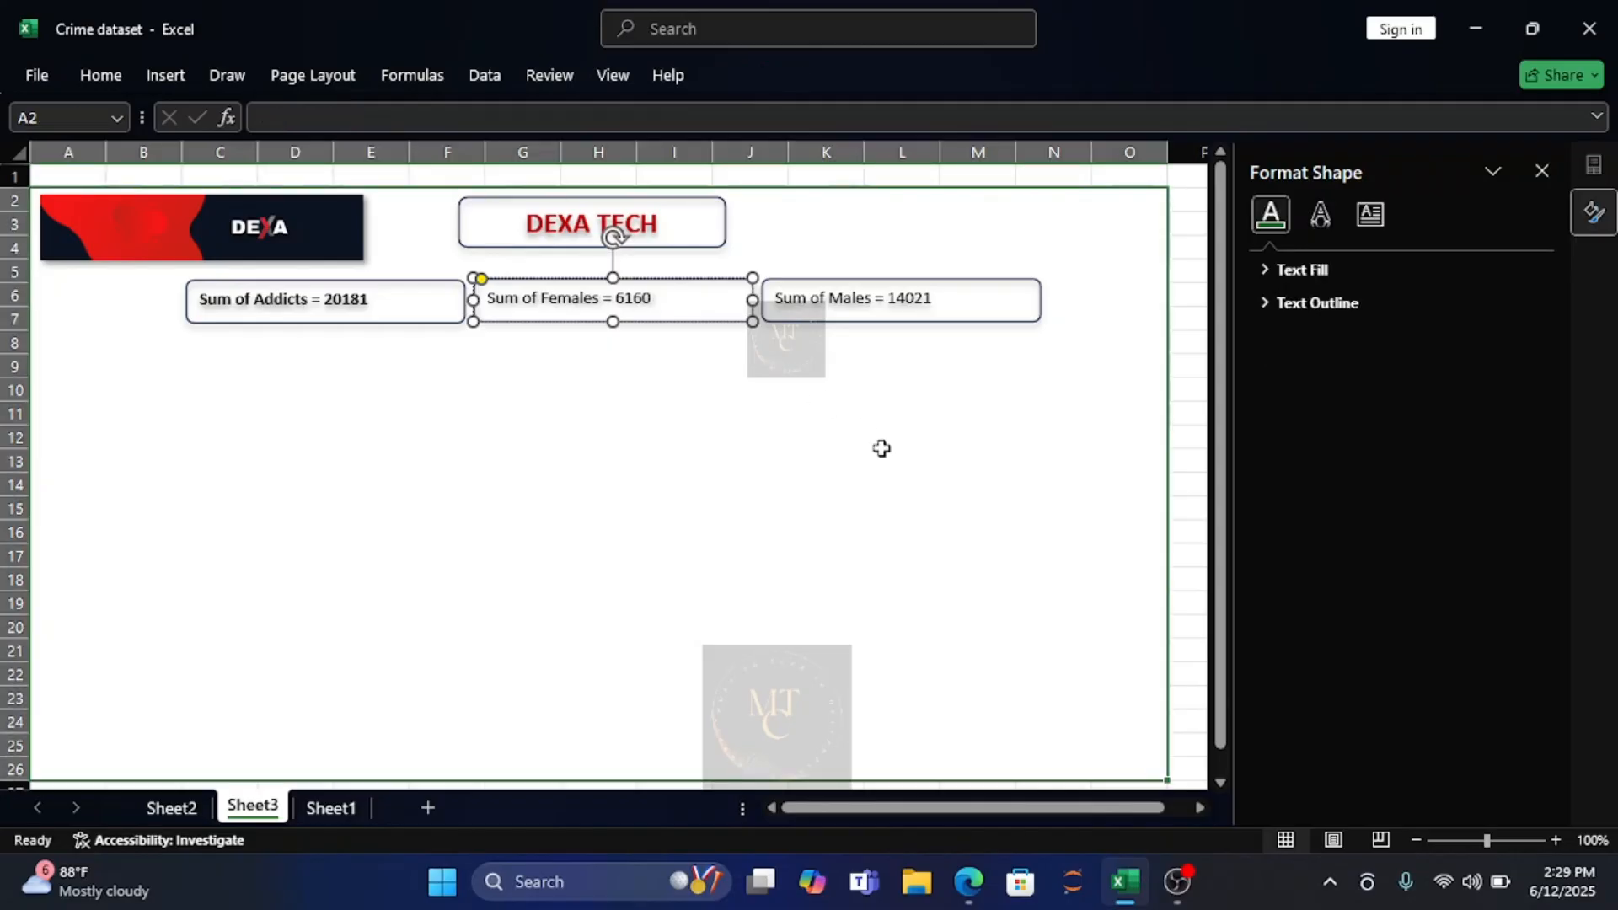
{"action": "left_click", "coordinate": [628, 305]}
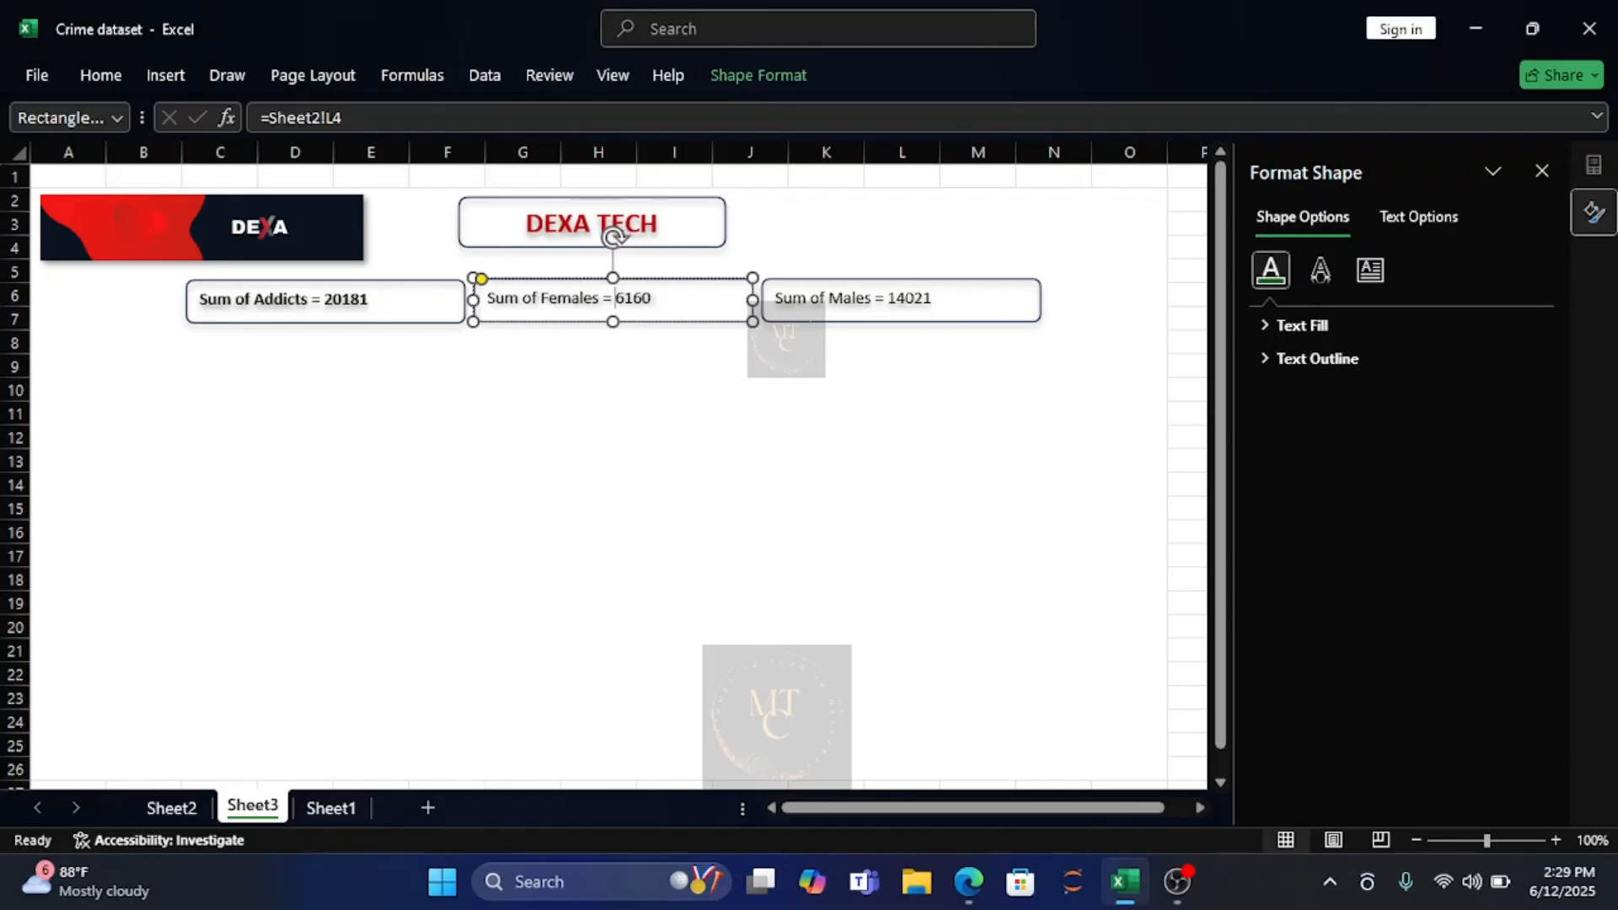
{"action": "left_click", "coordinate": [924, 464]}
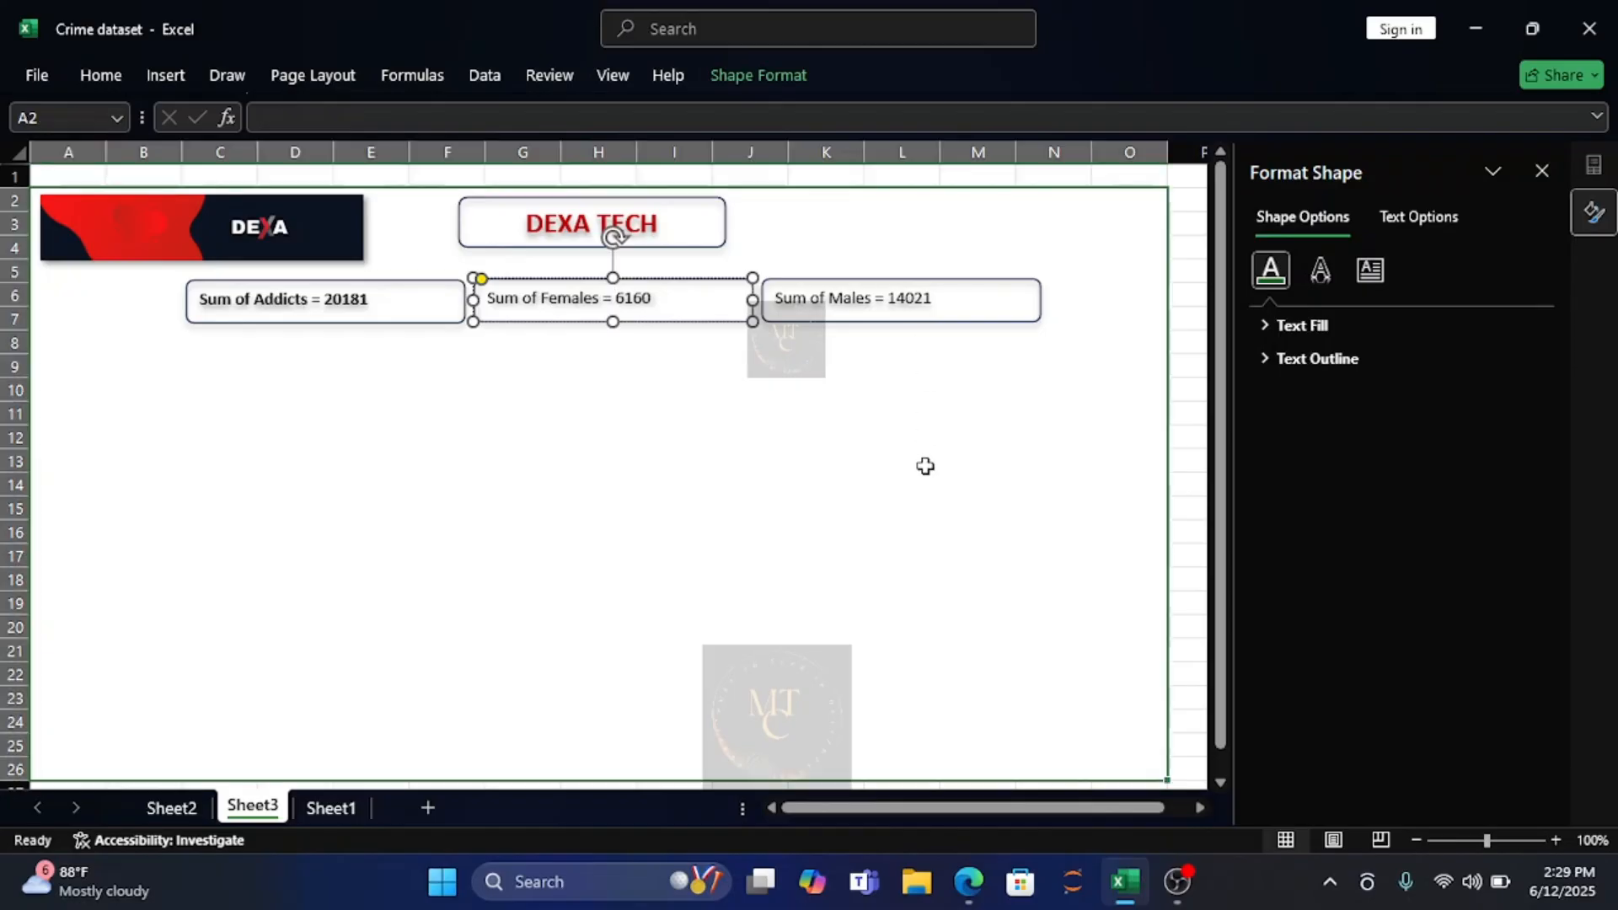
Make the text in the "Sum of Males" rectangle bold.
{"action": "left_click", "coordinate": [879, 295]}
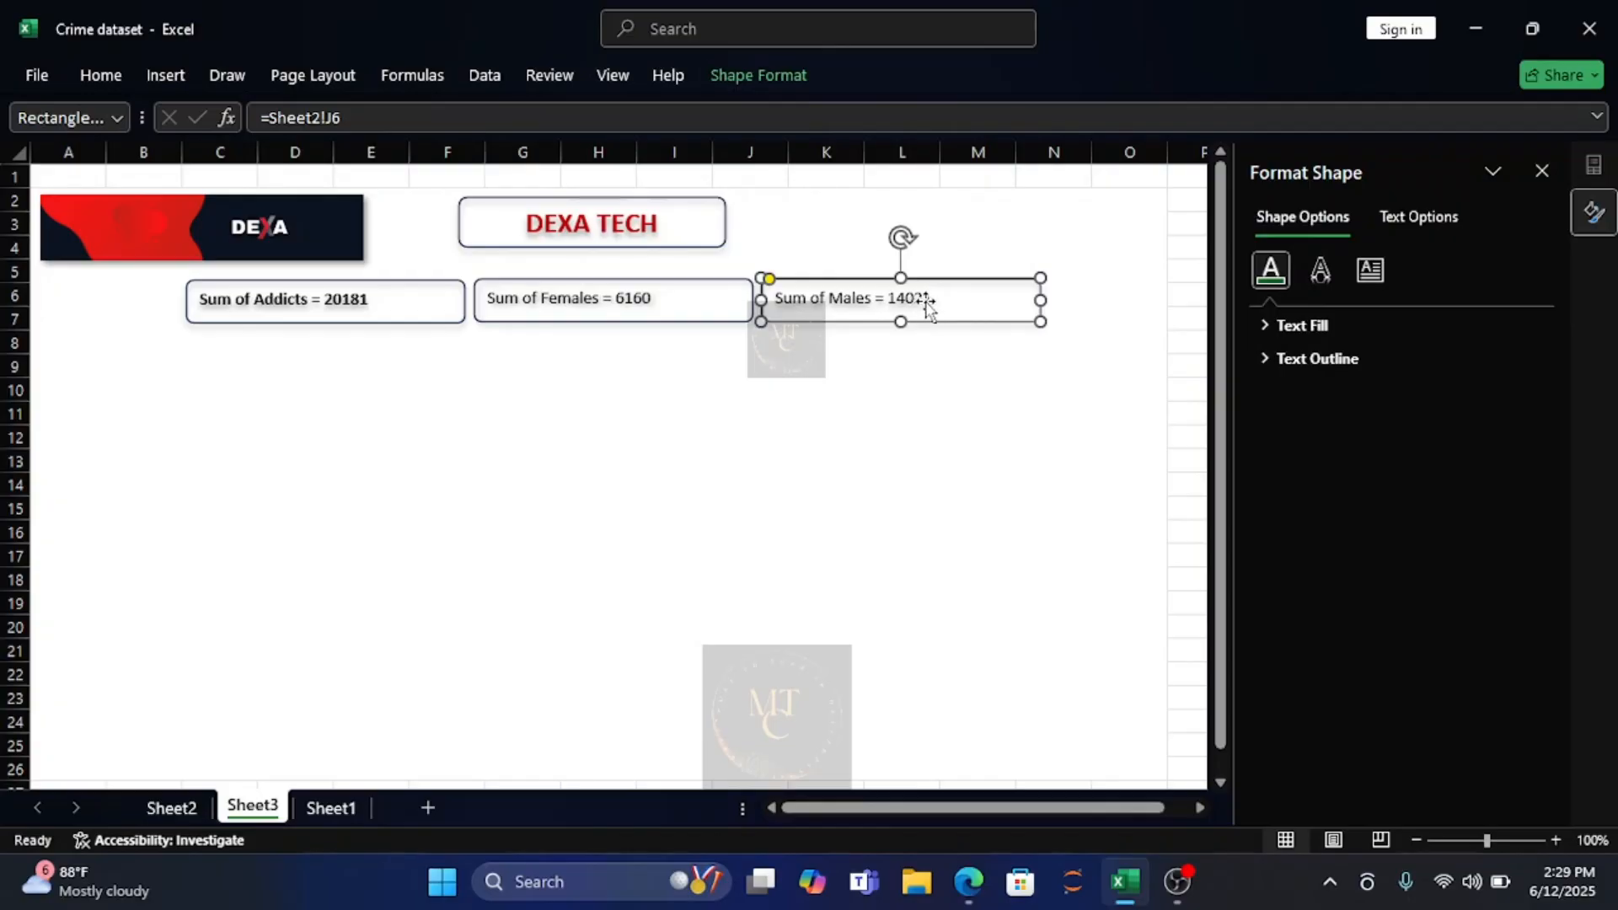
{"action": "left_click", "coordinate": [99, 75]}
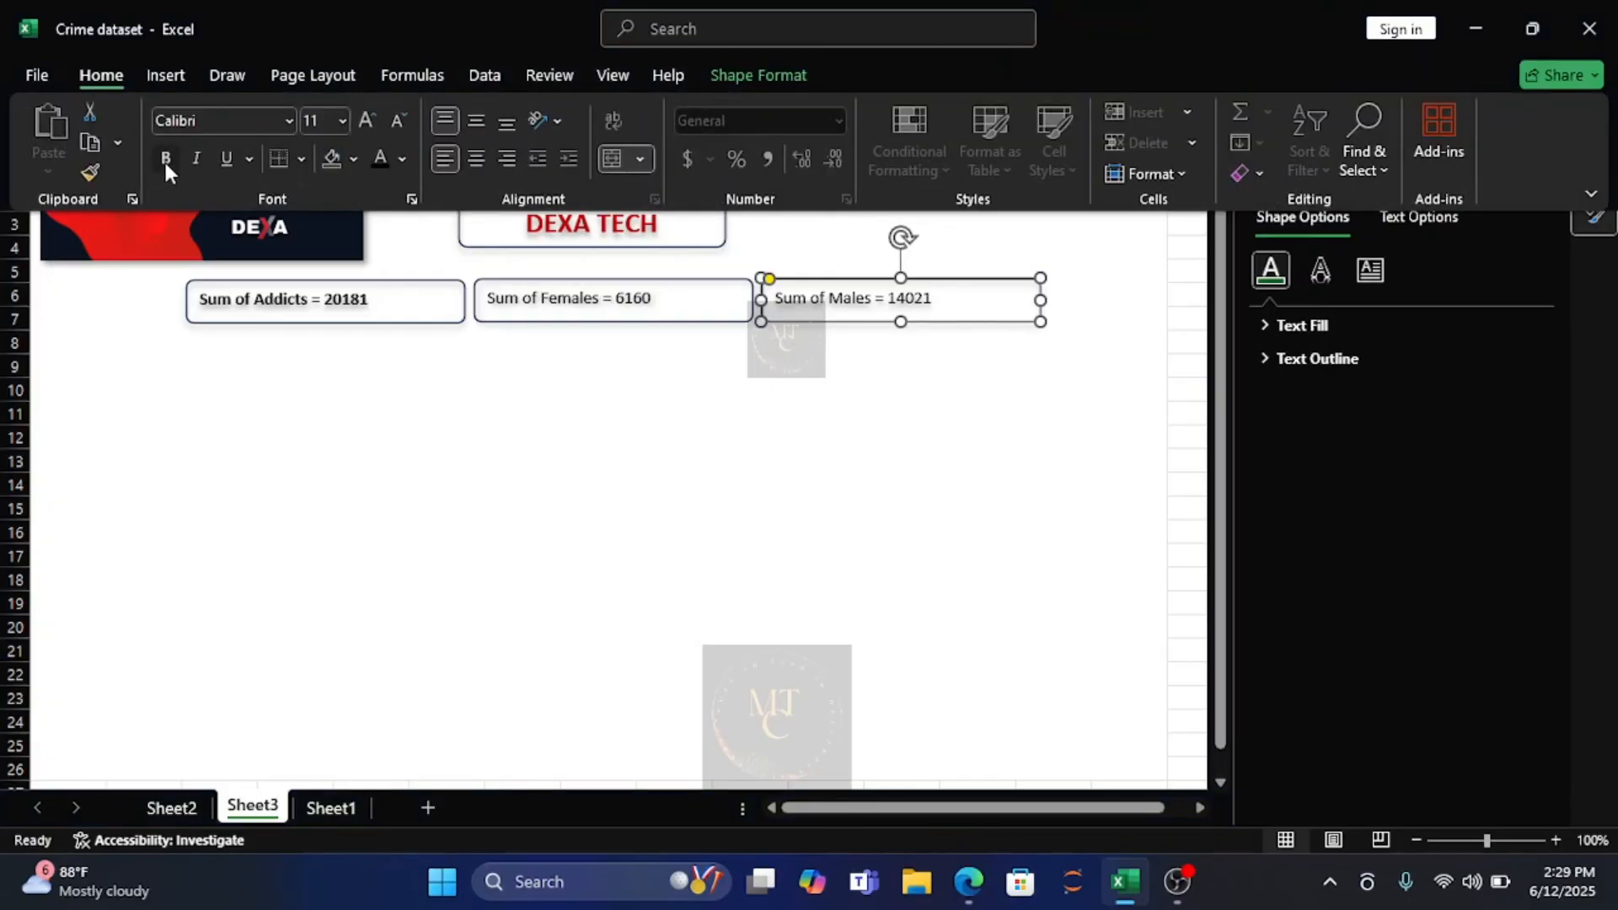
{"action": "left_click", "coordinate": [165, 160]}
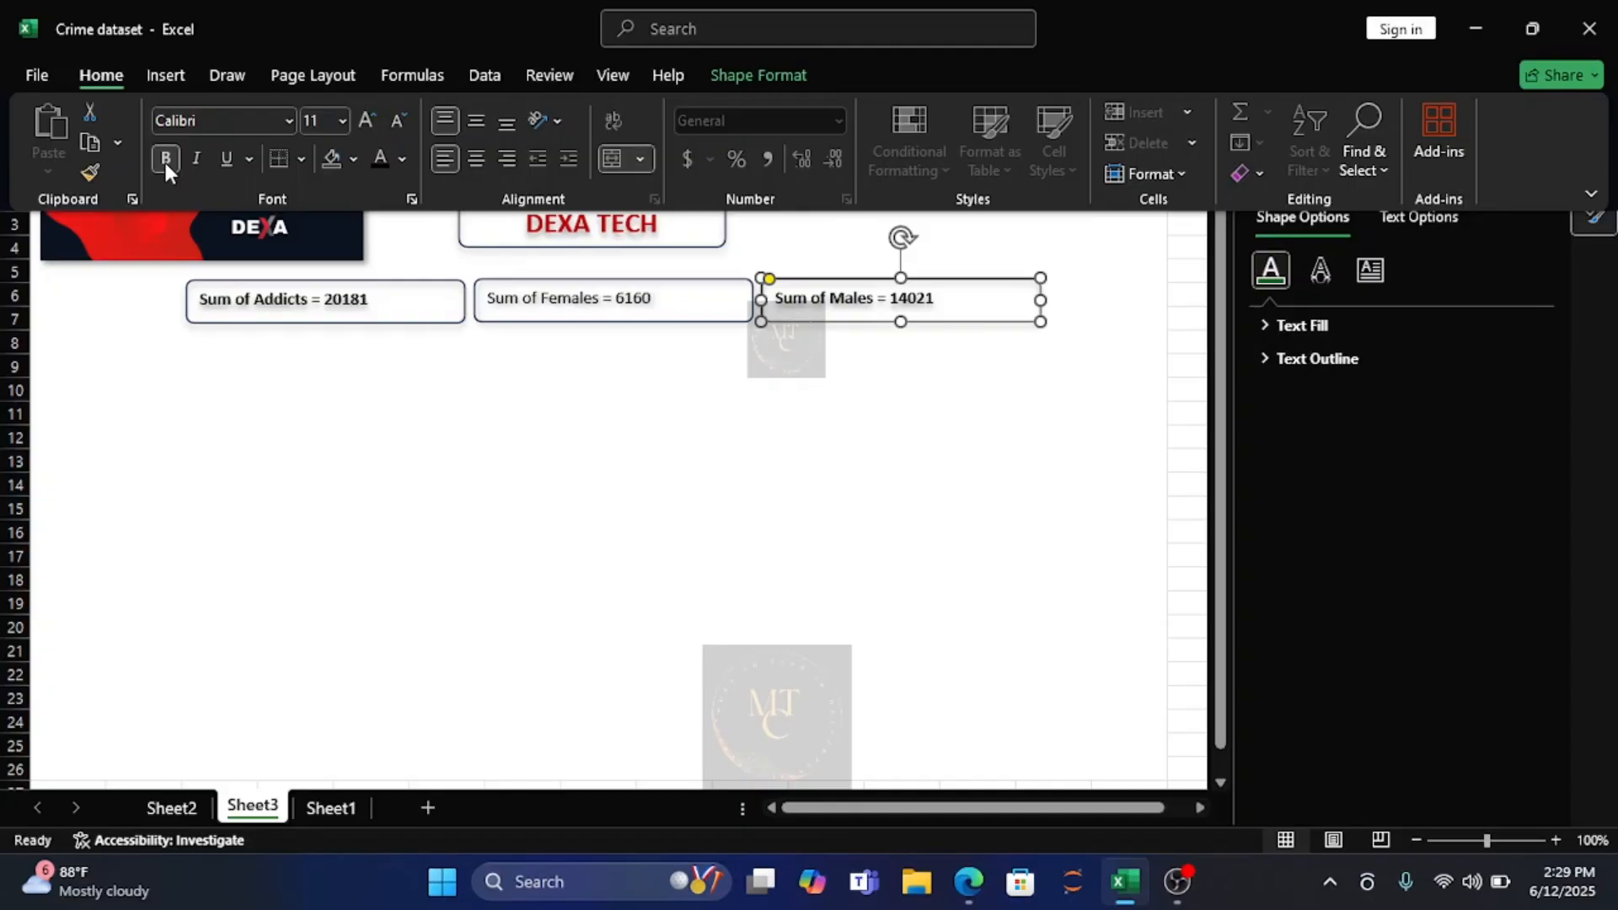
Toggle the bold formatting of the "Sum of Males" text, leaving it switched off.
{"action": "left_click", "coordinate": [519, 303]}
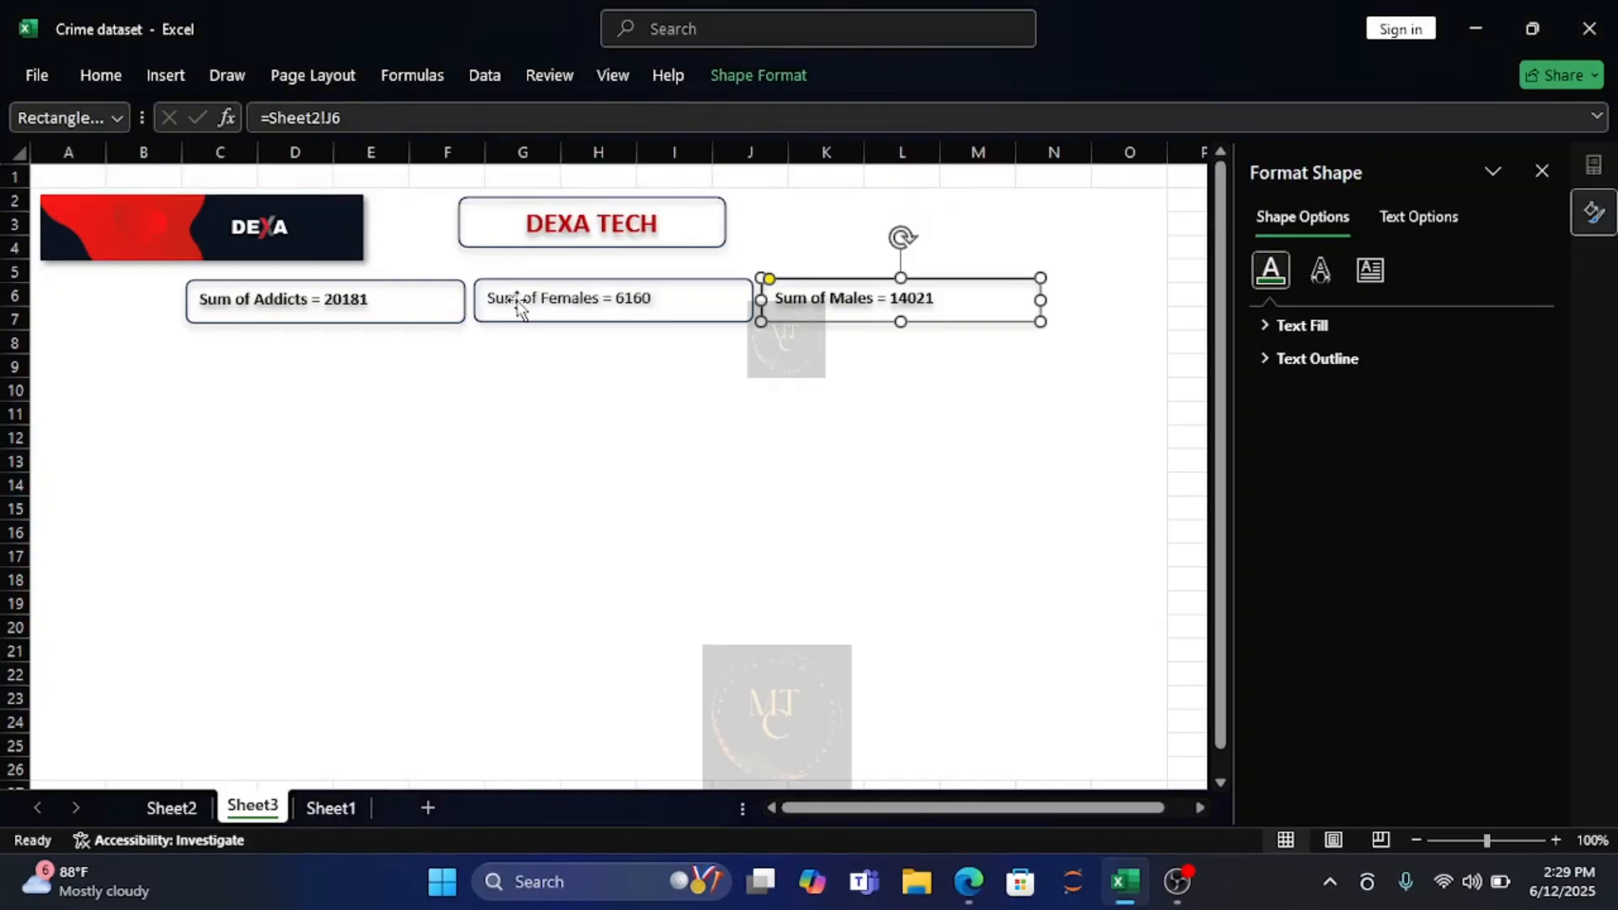
{"action": "left_click", "coordinate": [102, 76]}
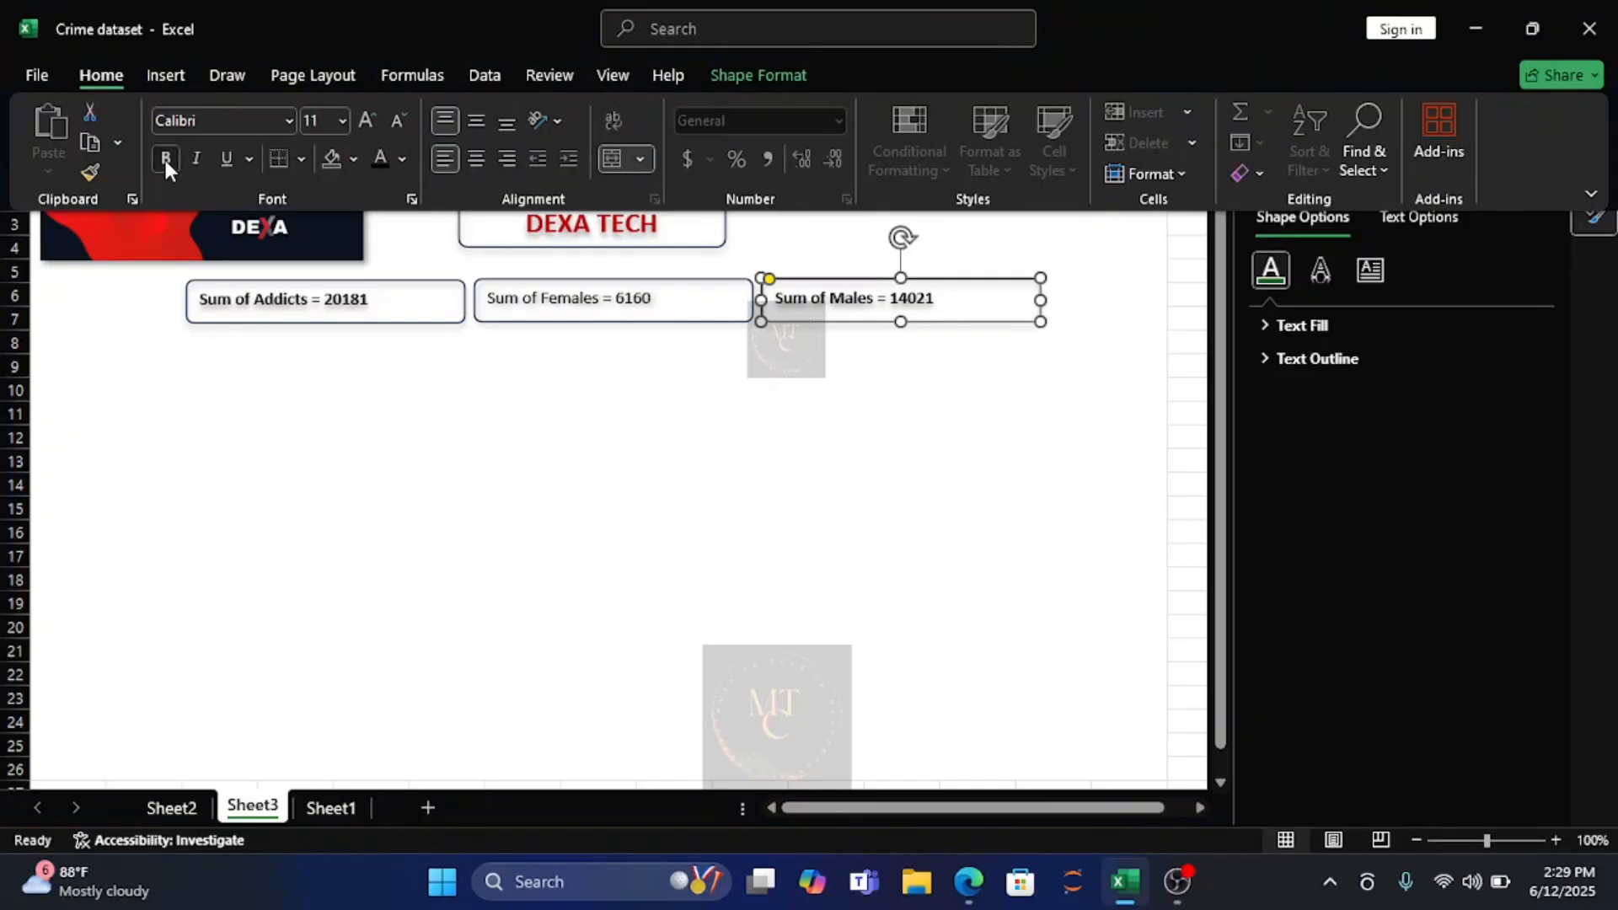
{"action": "left_click", "coordinate": [165, 160]}
{"action": "left_click", "coordinate": [165, 160]}
{"action": "left_click", "coordinate": [165, 160]}
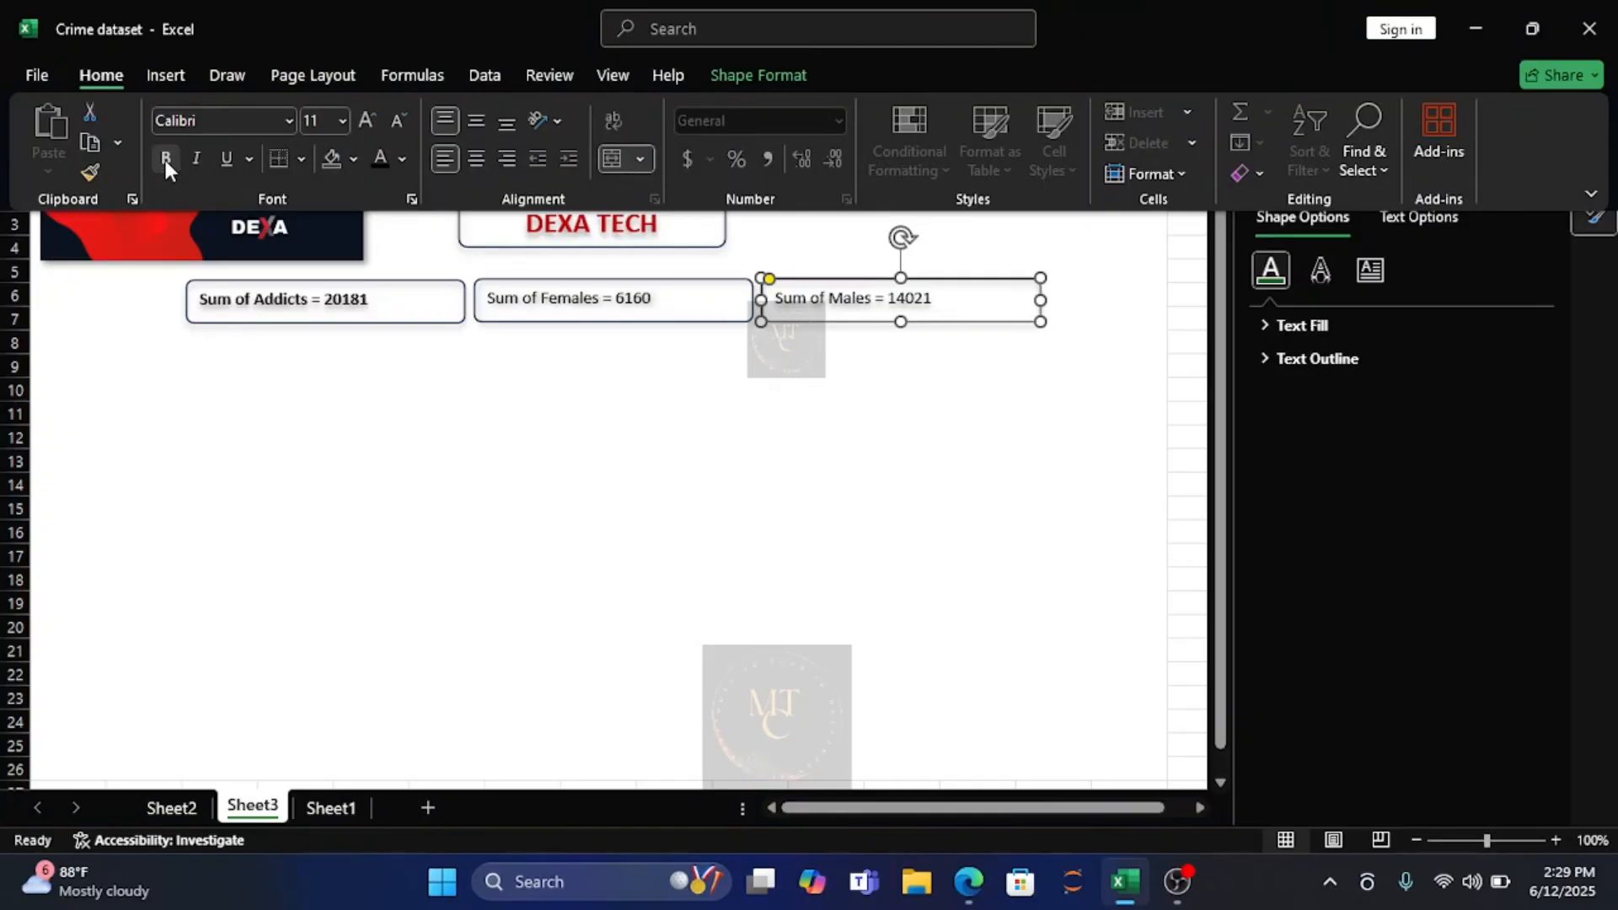
Make the text in the "Sum of Males" and "Sum of Females" rectangles bold.
{"action": "left_click", "coordinate": [165, 160]}
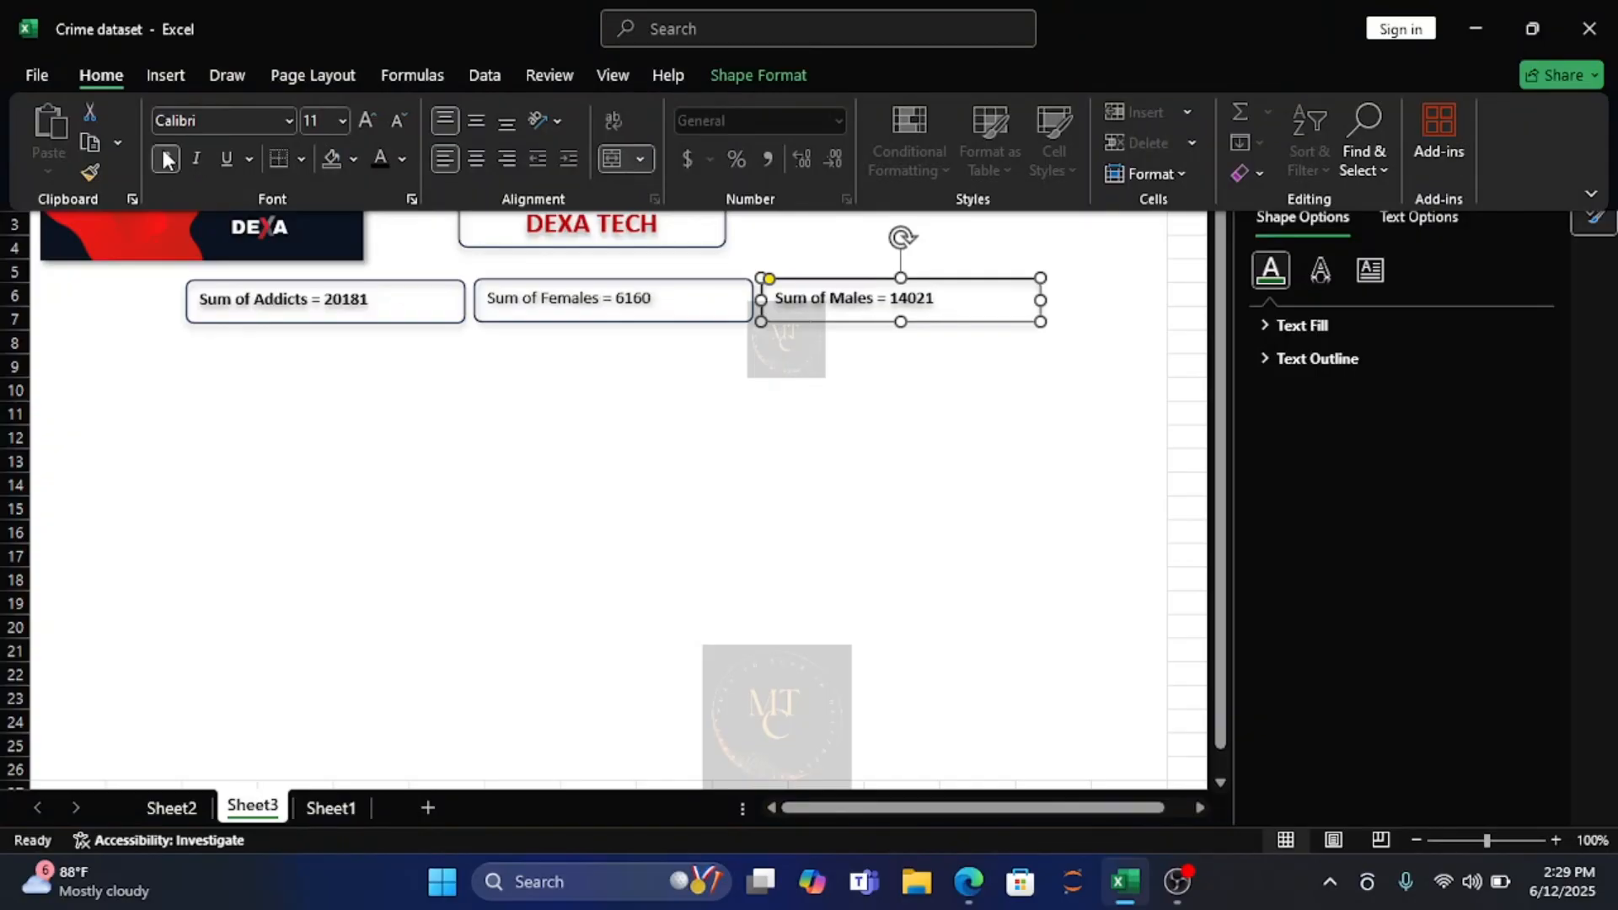
{"action": "left_click", "coordinate": [420, 340]}
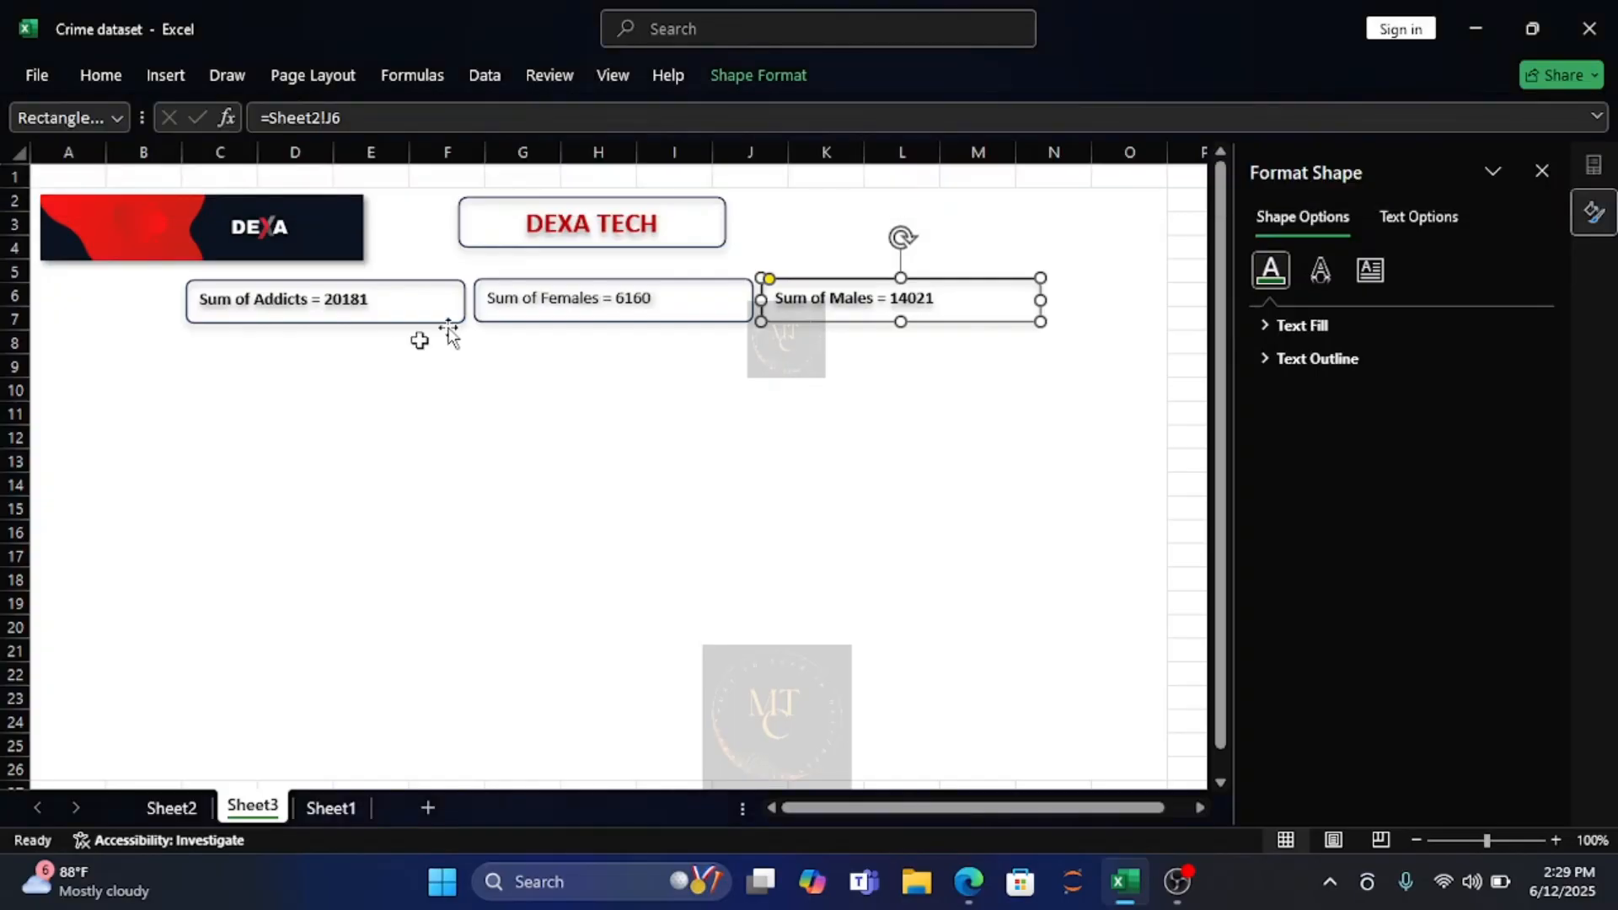
{"action": "left_click", "coordinate": [506, 311]}
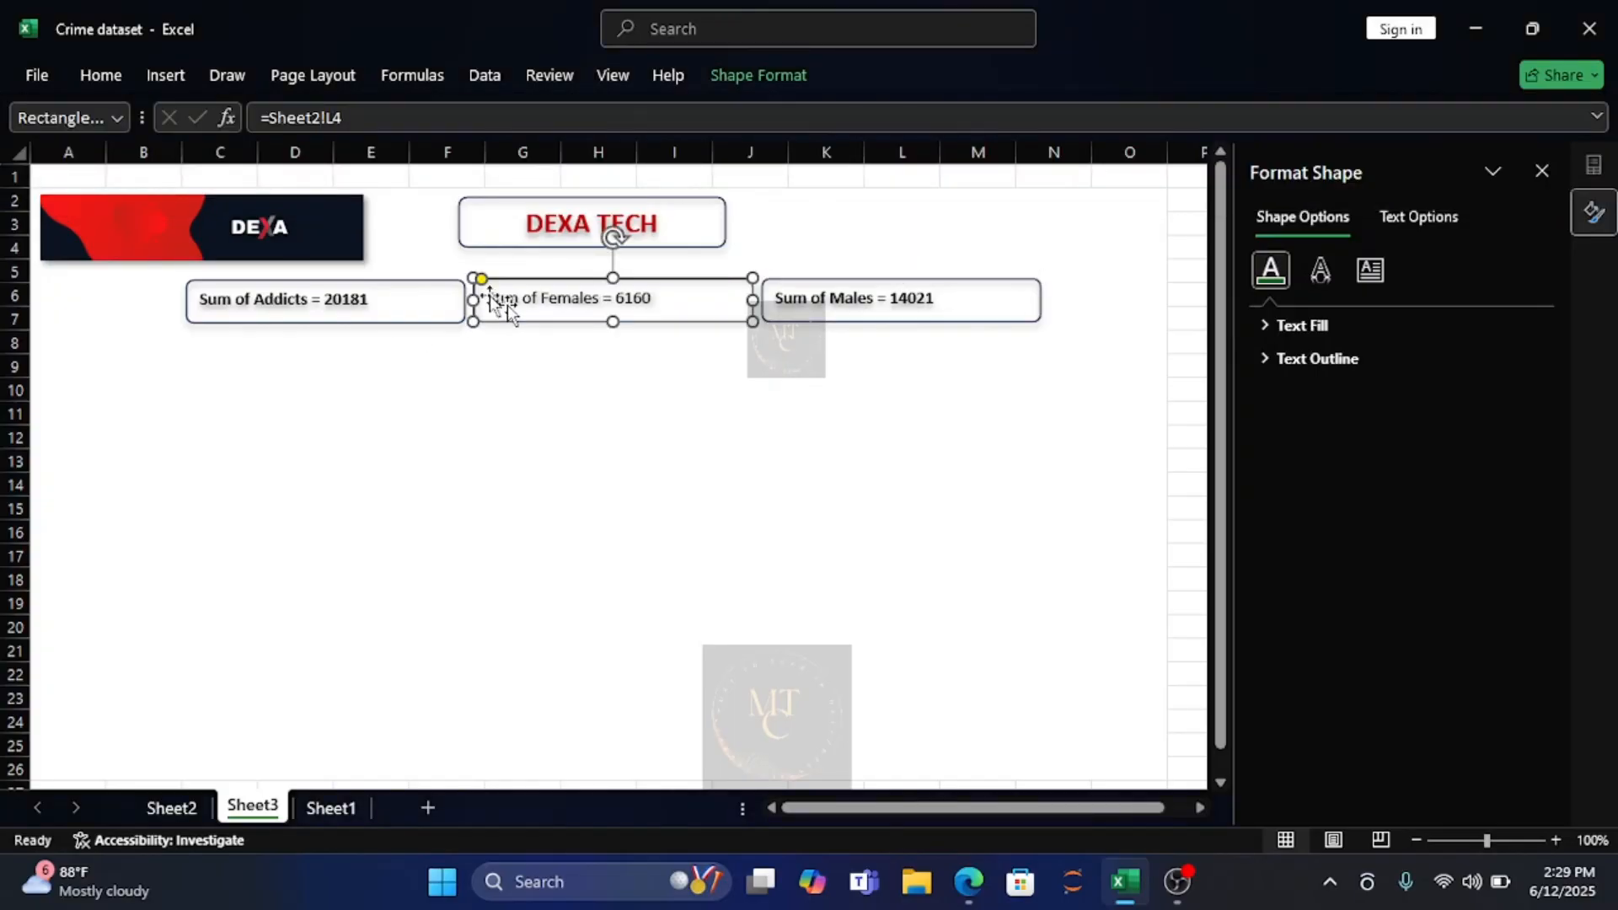
{"action": "left_click", "coordinate": [96, 72]}
{"action": "left_click", "coordinate": [165, 160]}
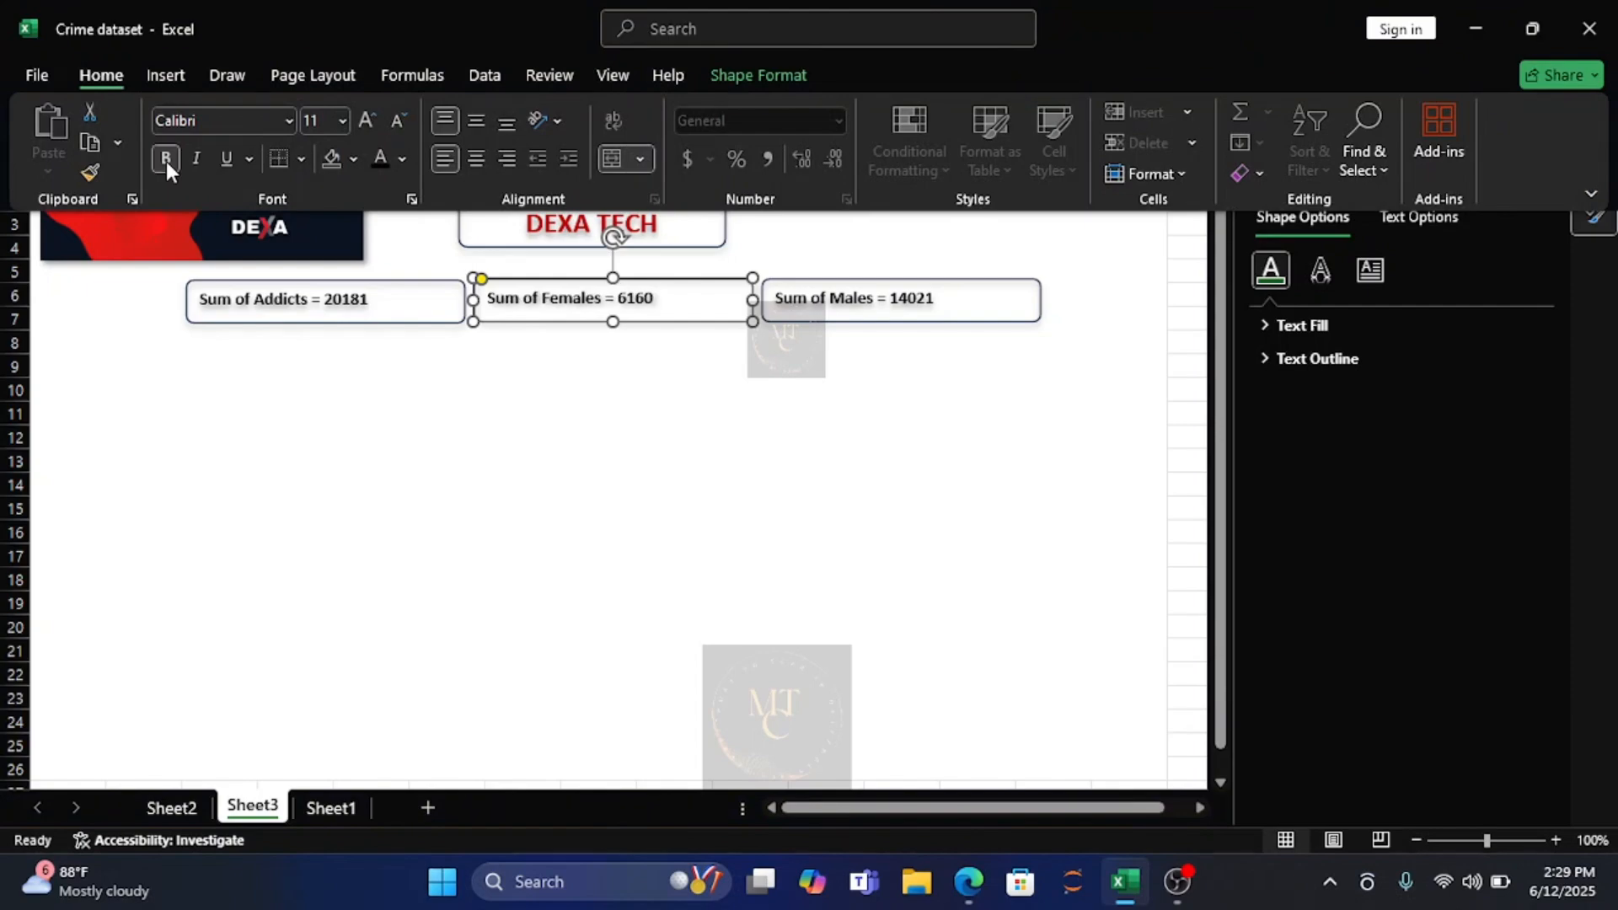
Set the font size of the "Sum of Females" rectangle's text to 14.
{"action": "left_click", "coordinate": [341, 119]}
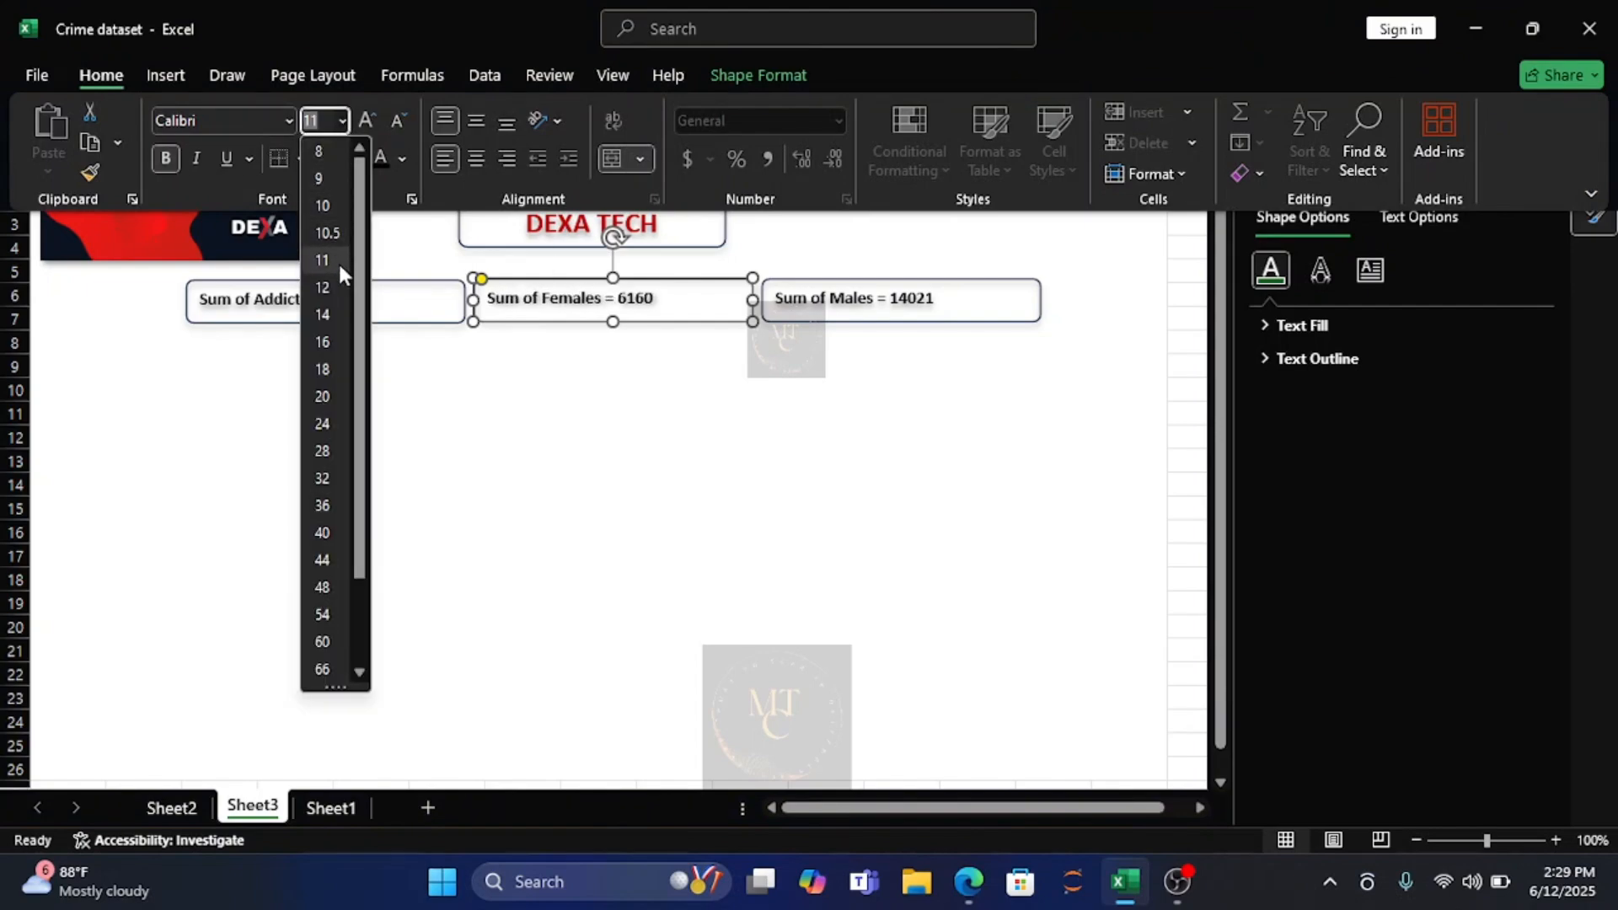
{"action": "left_click", "coordinate": [323, 315]}
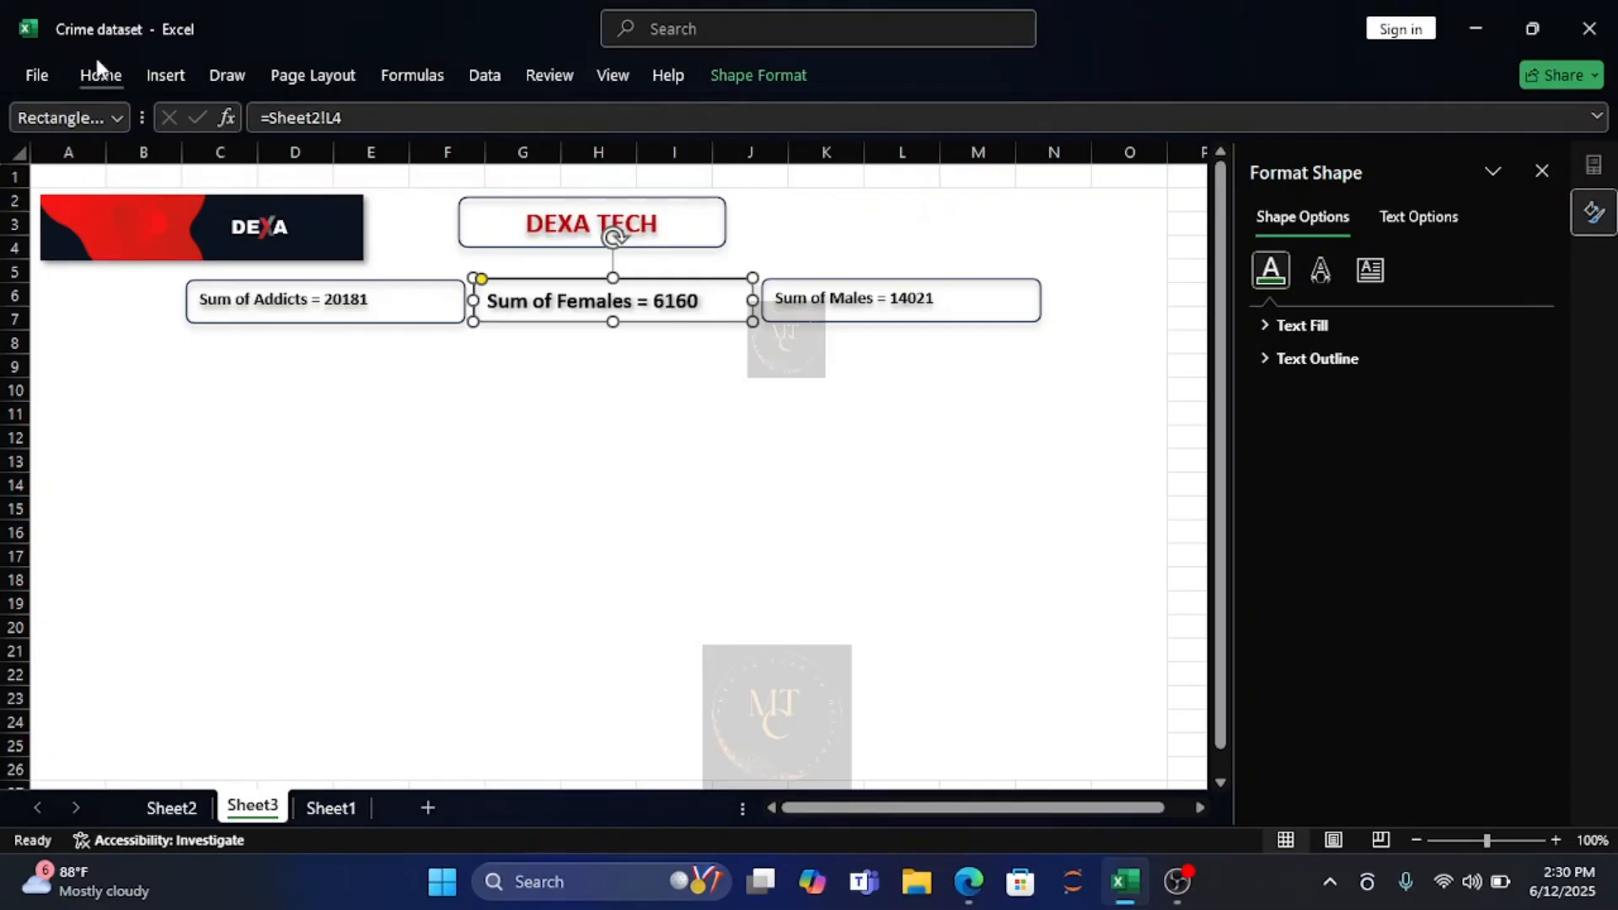
{"action": "left_click", "coordinate": [97, 84]}
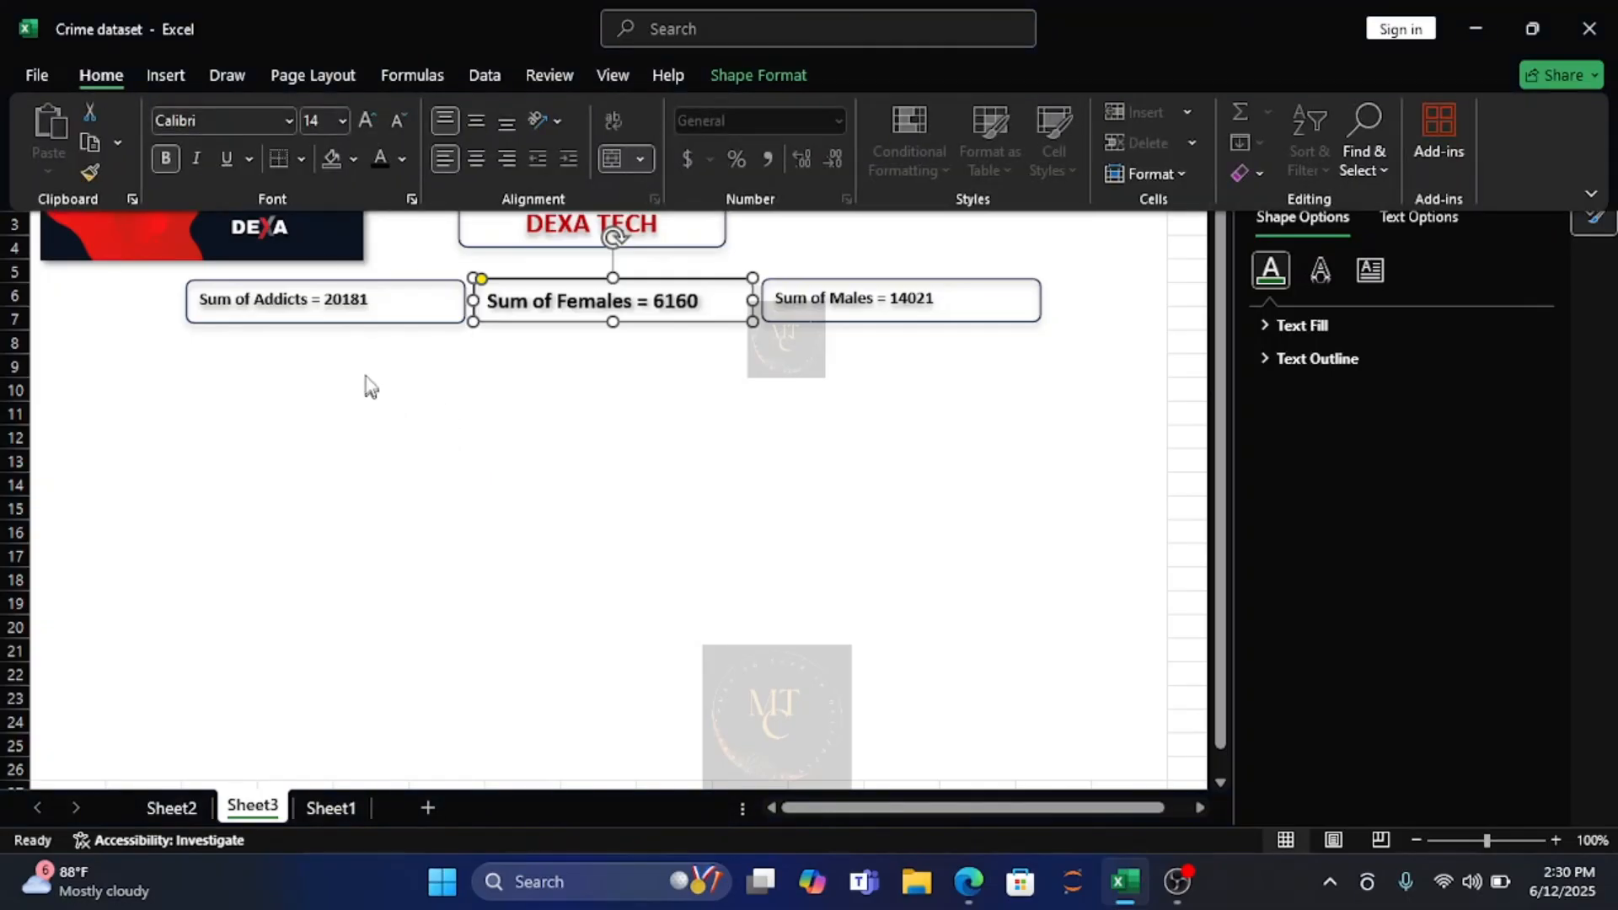
Set the font size of the "Sum of Addicts" rectangle's text to 14.
{"action": "left_click", "coordinate": [300, 294]}
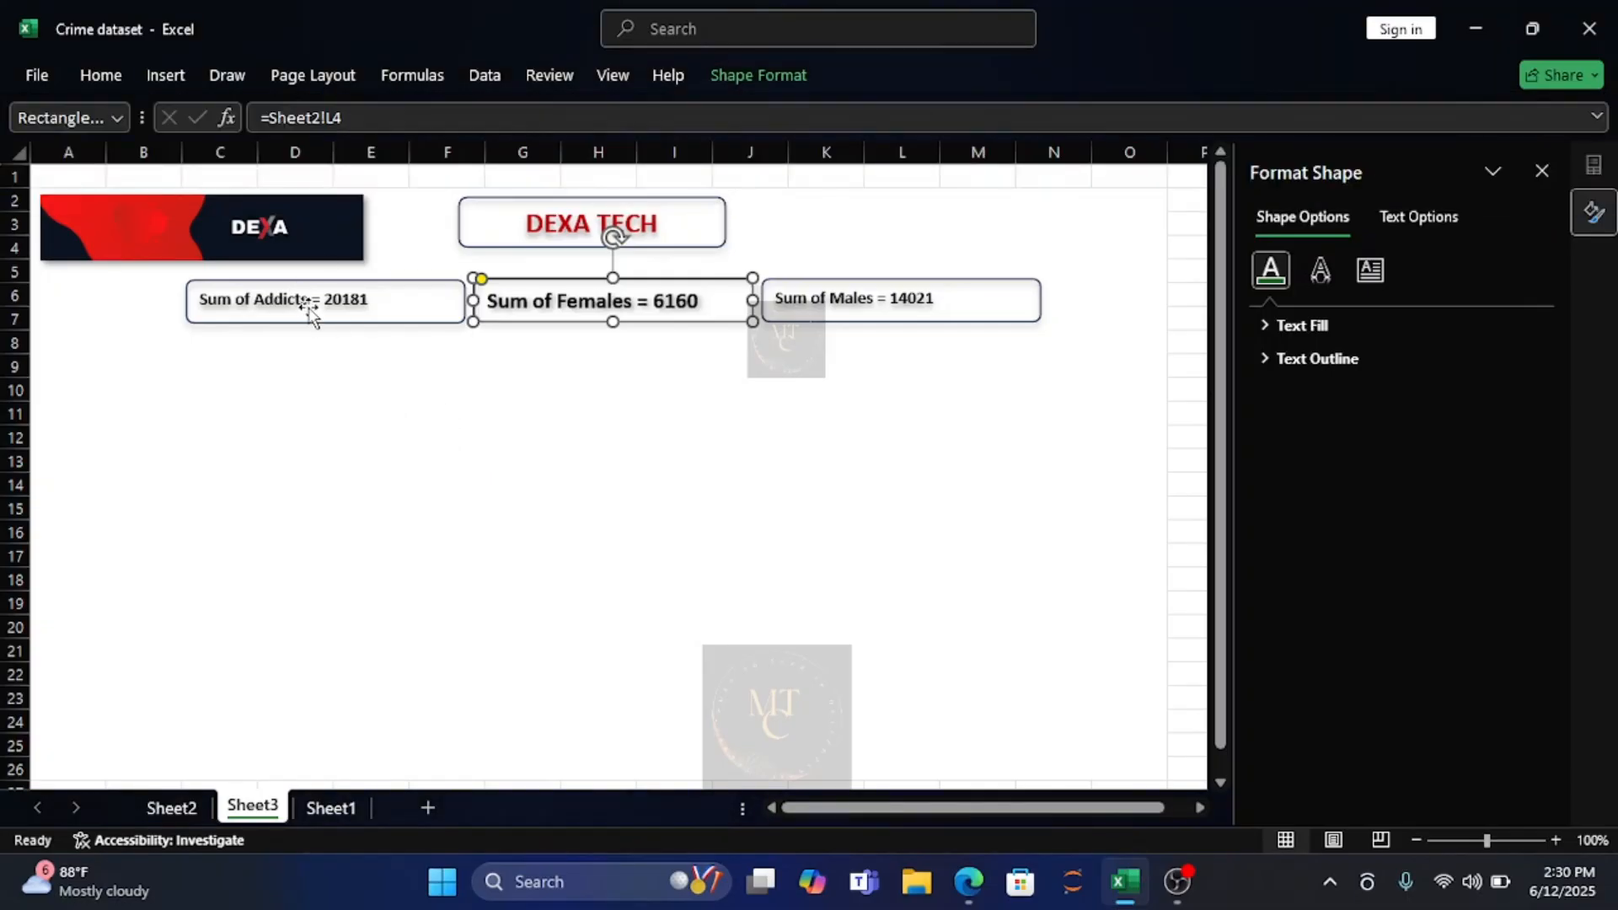
{"action": "left_click", "coordinate": [299, 295]}
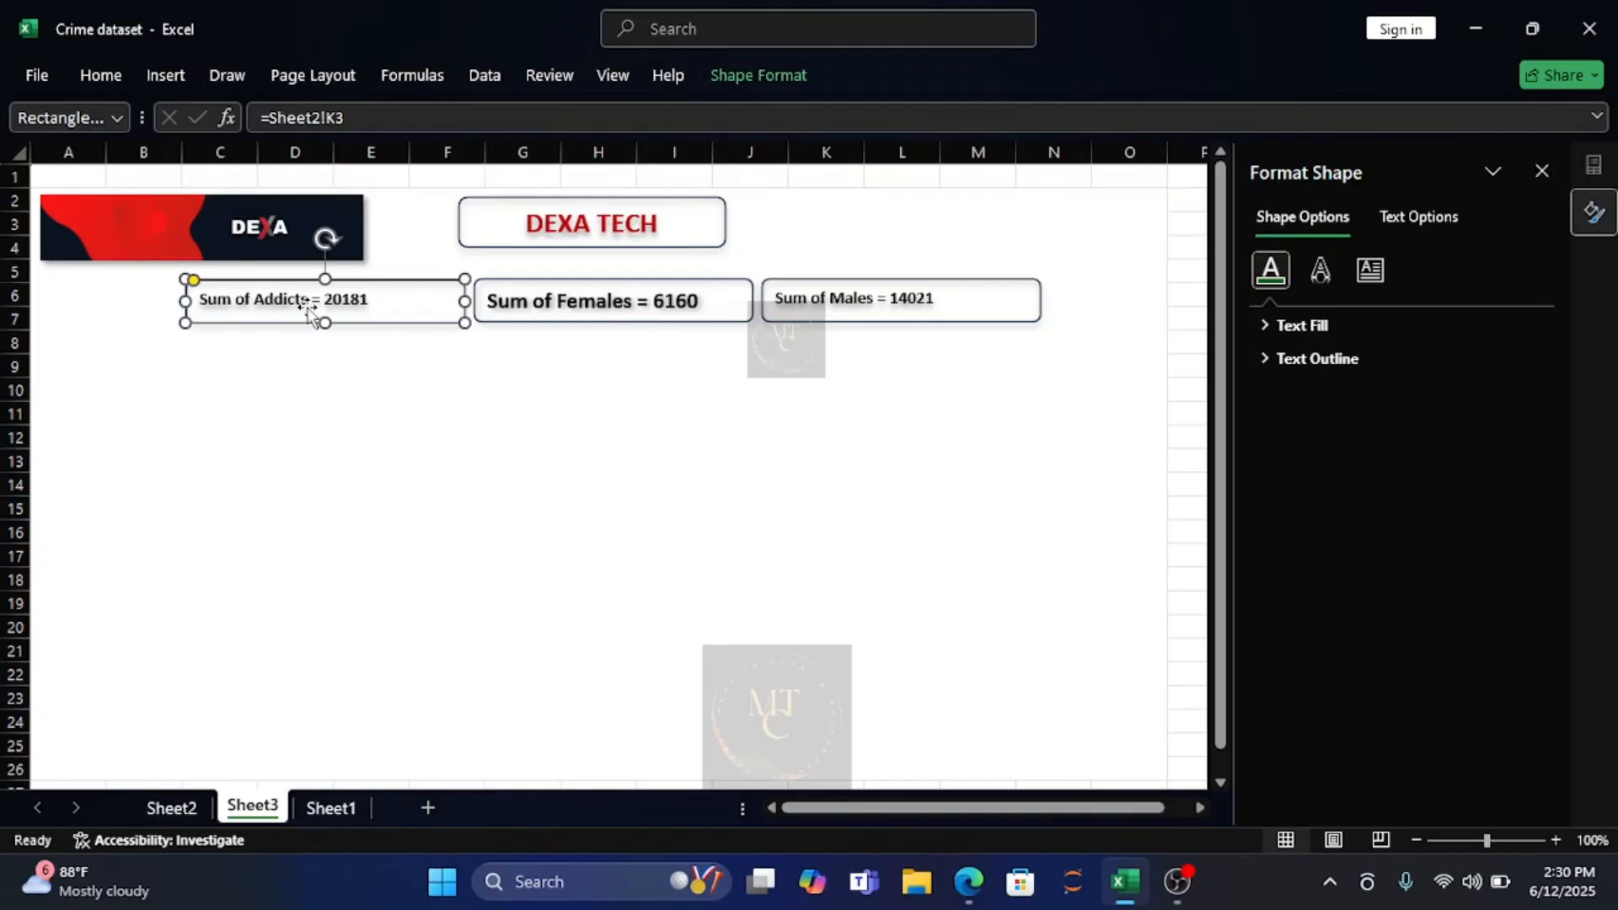
{"action": "left_click", "coordinate": [109, 82]}
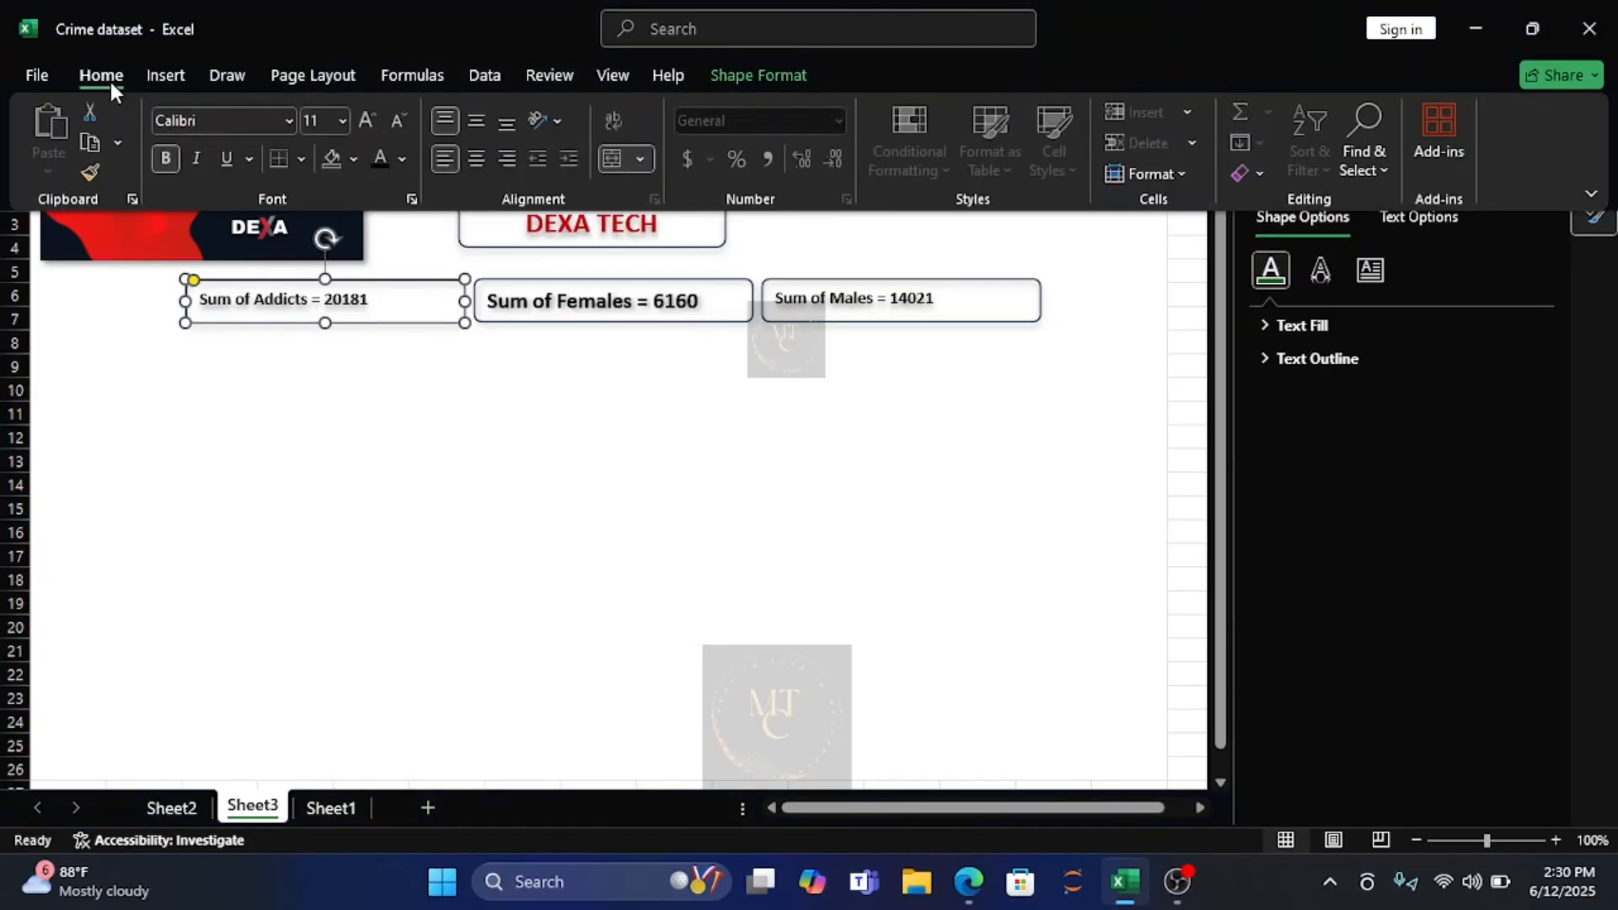
{"action": "left_click", "coordinate": [340, 123]}
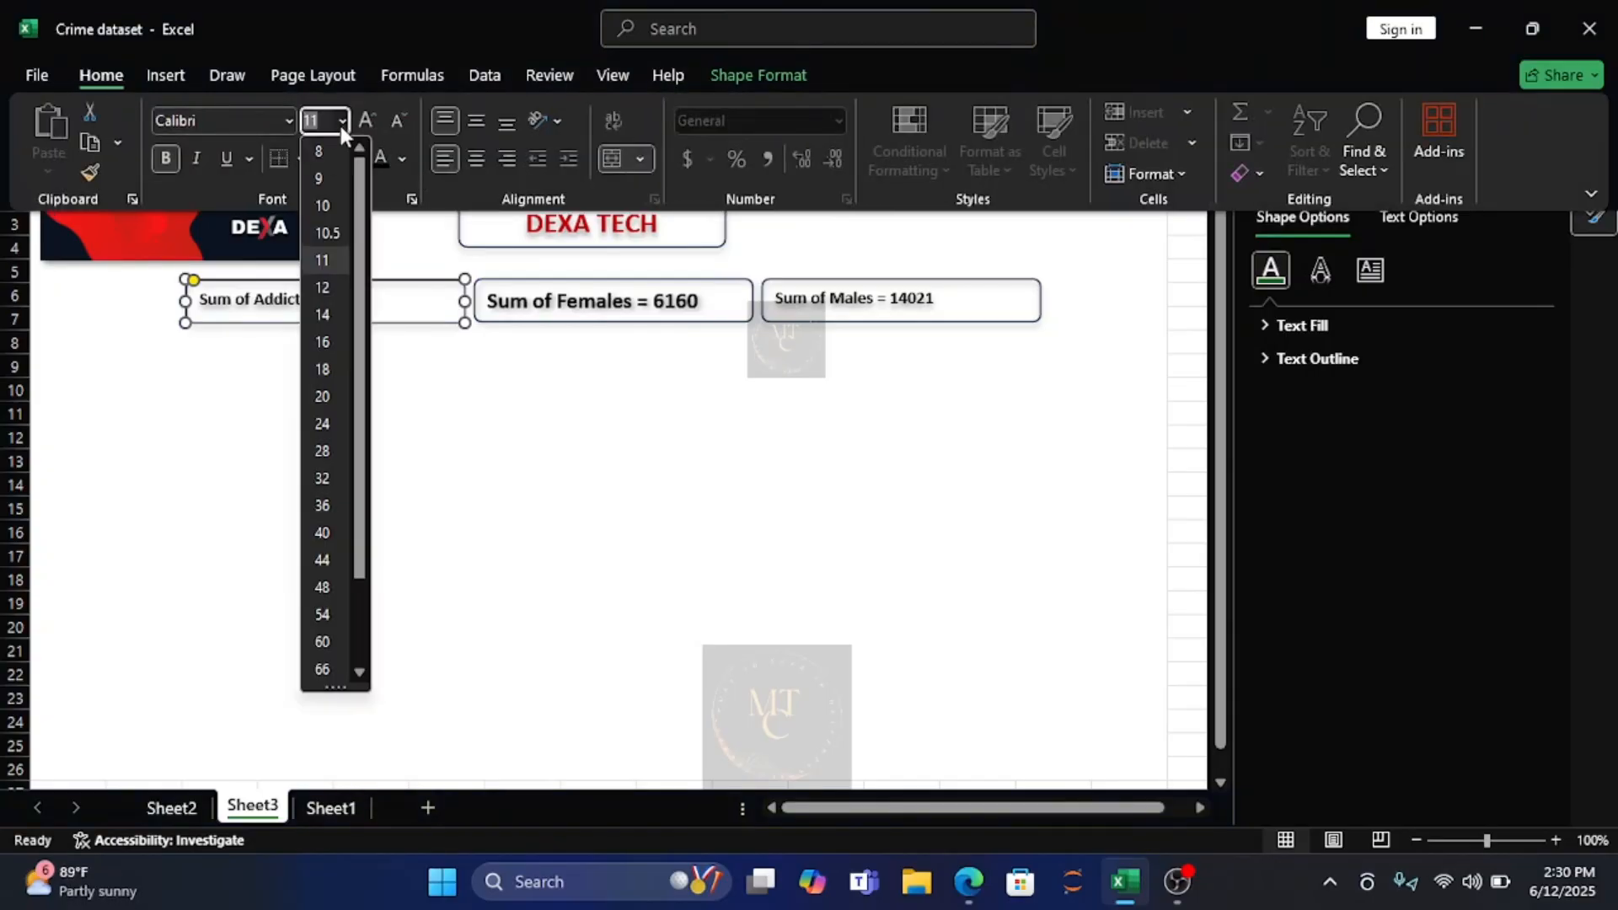
{"action": "left_click", "coordinate": [321, 312]}
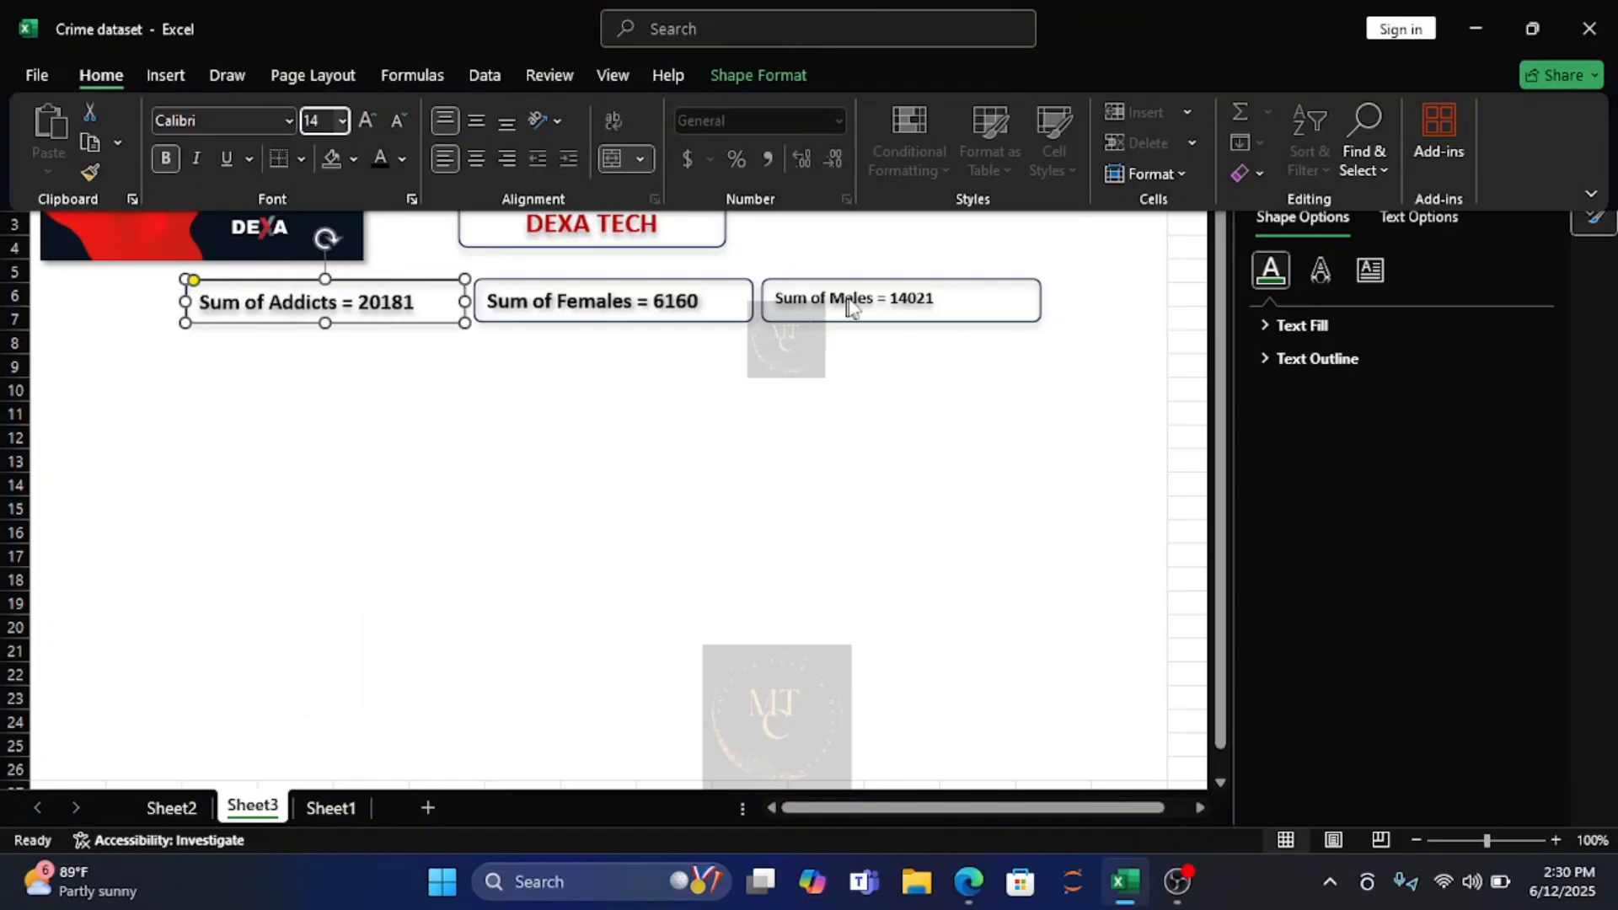
Set the font size of the "Sum of Males" rectangle's text to 14.
{"action": "left_click", "coordinate": [912, 318]}
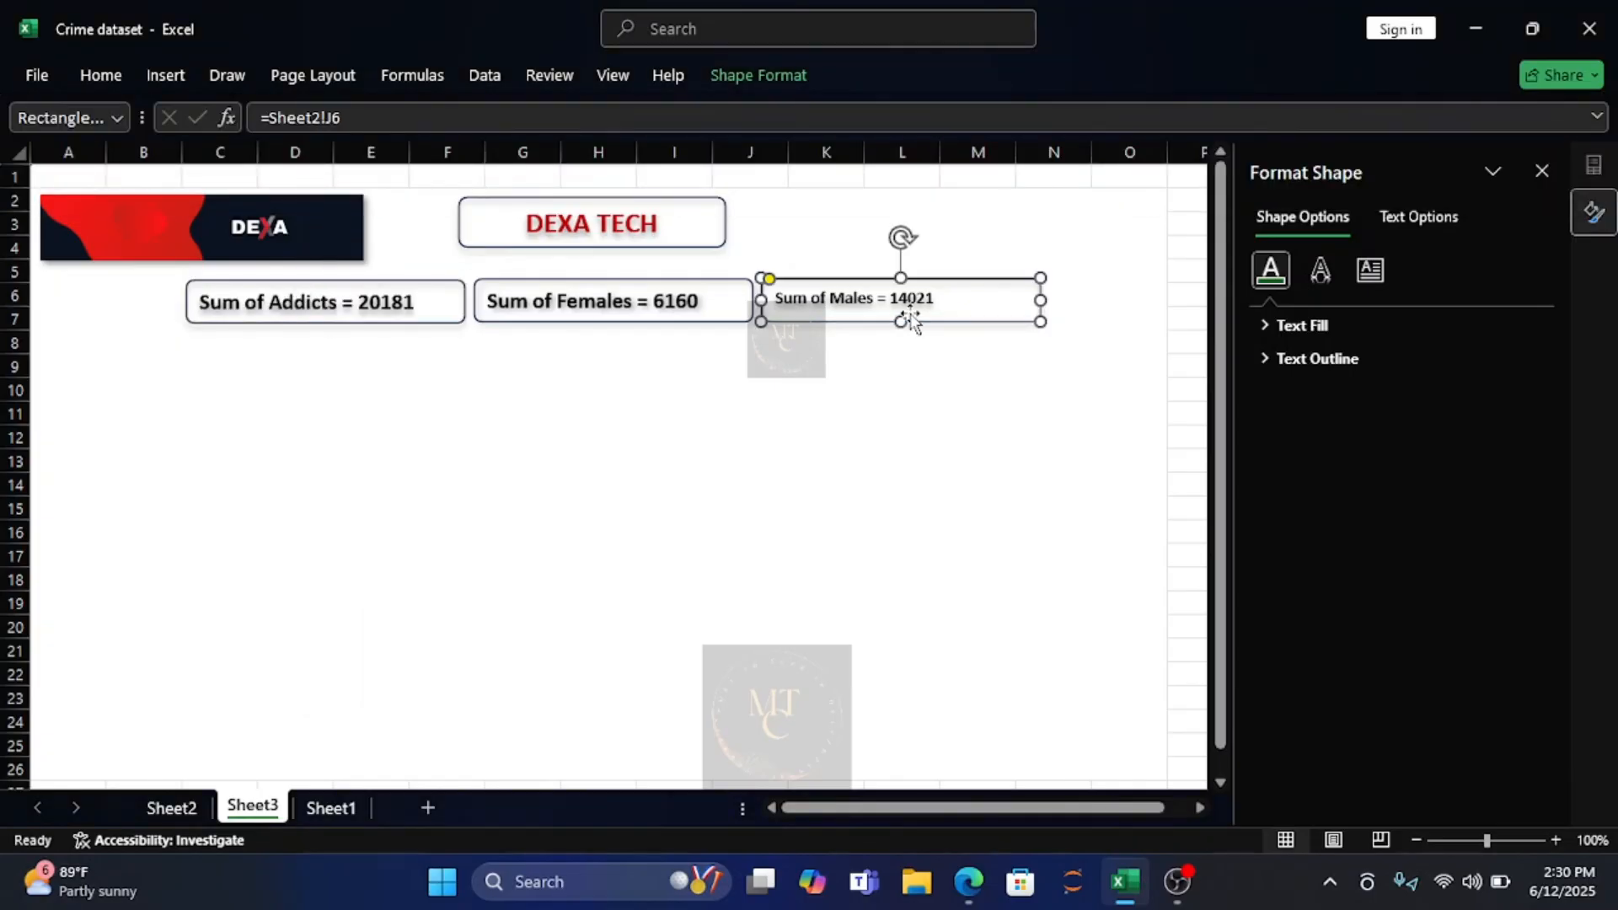
{"action": "left_click", "coordinate": [103, 75]}
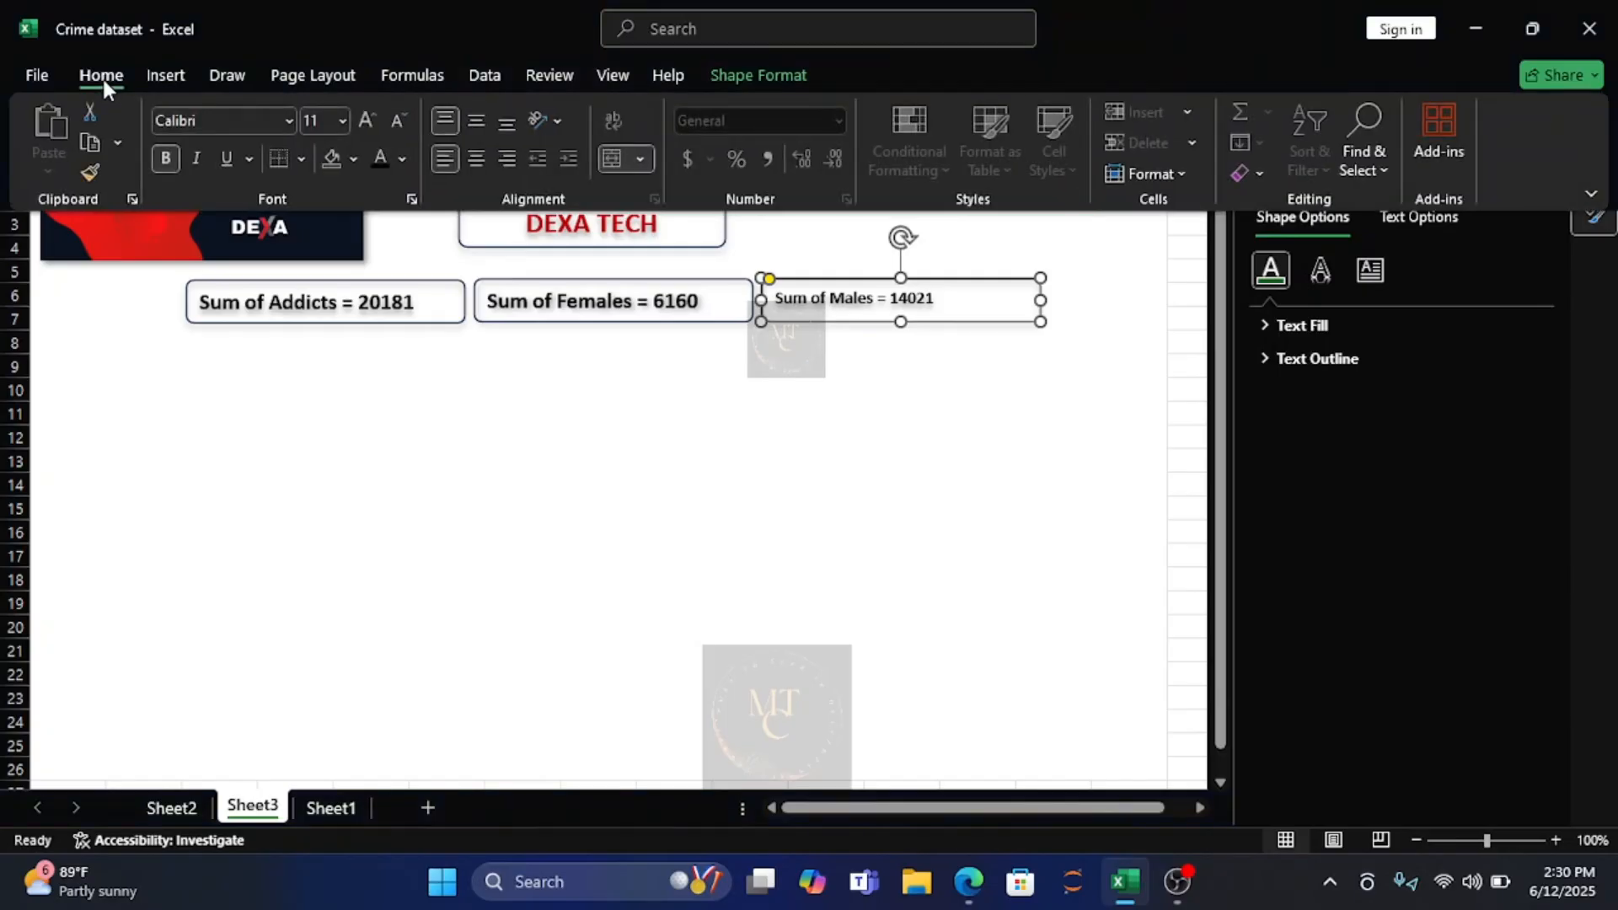
{"action": "left_click", "coordinate": [340, 120]}
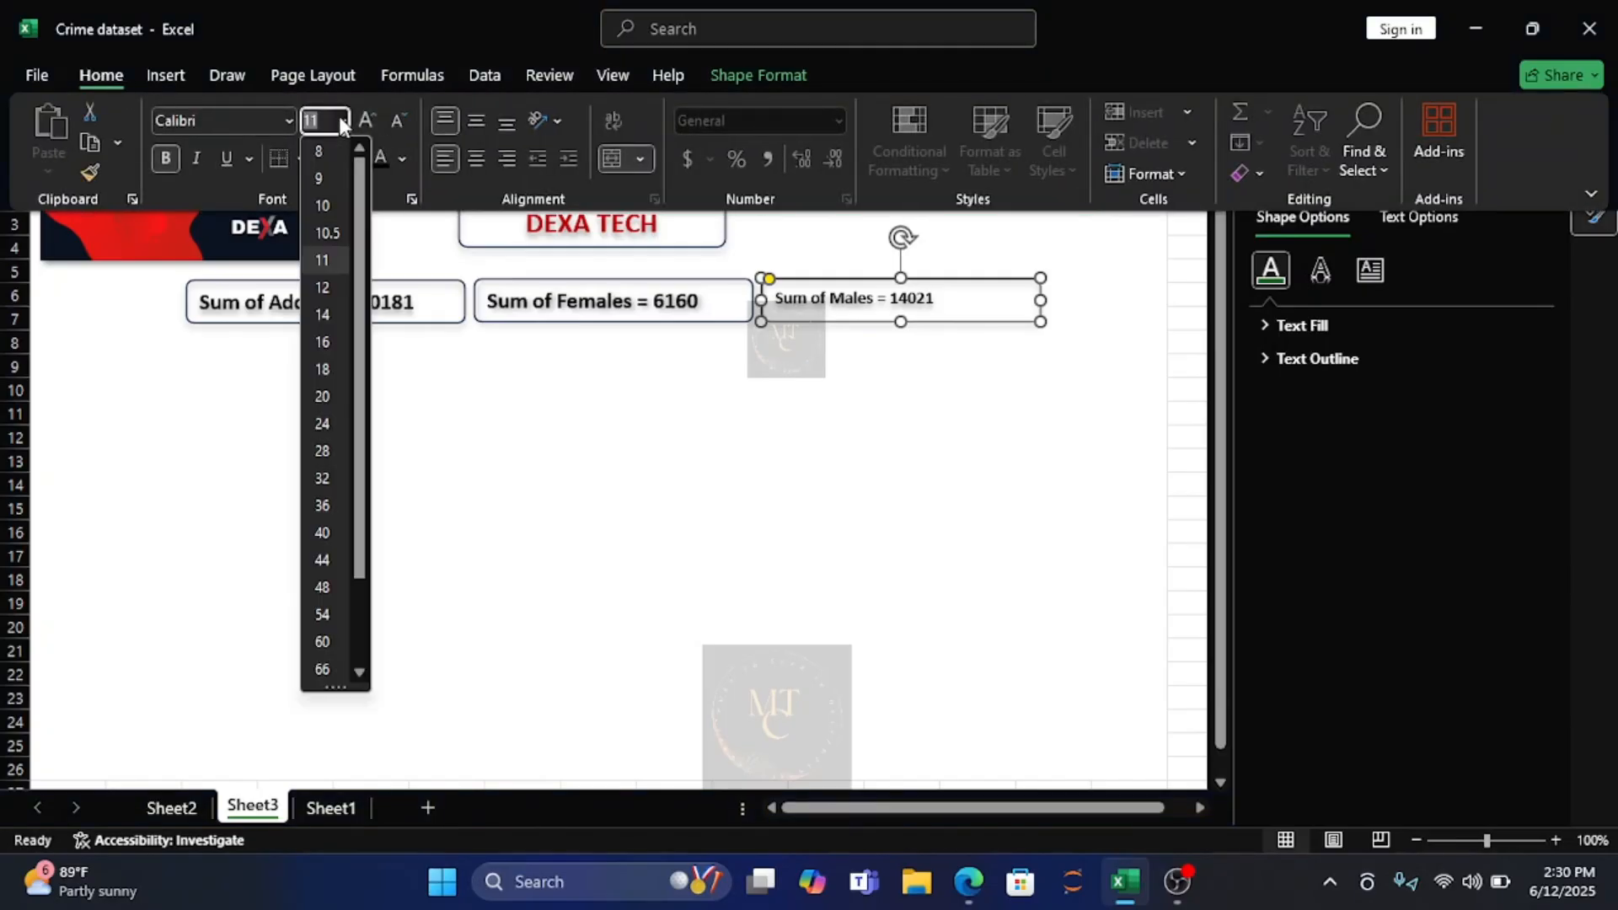
{"action": "left_click", "coordinate": [324, 314]}
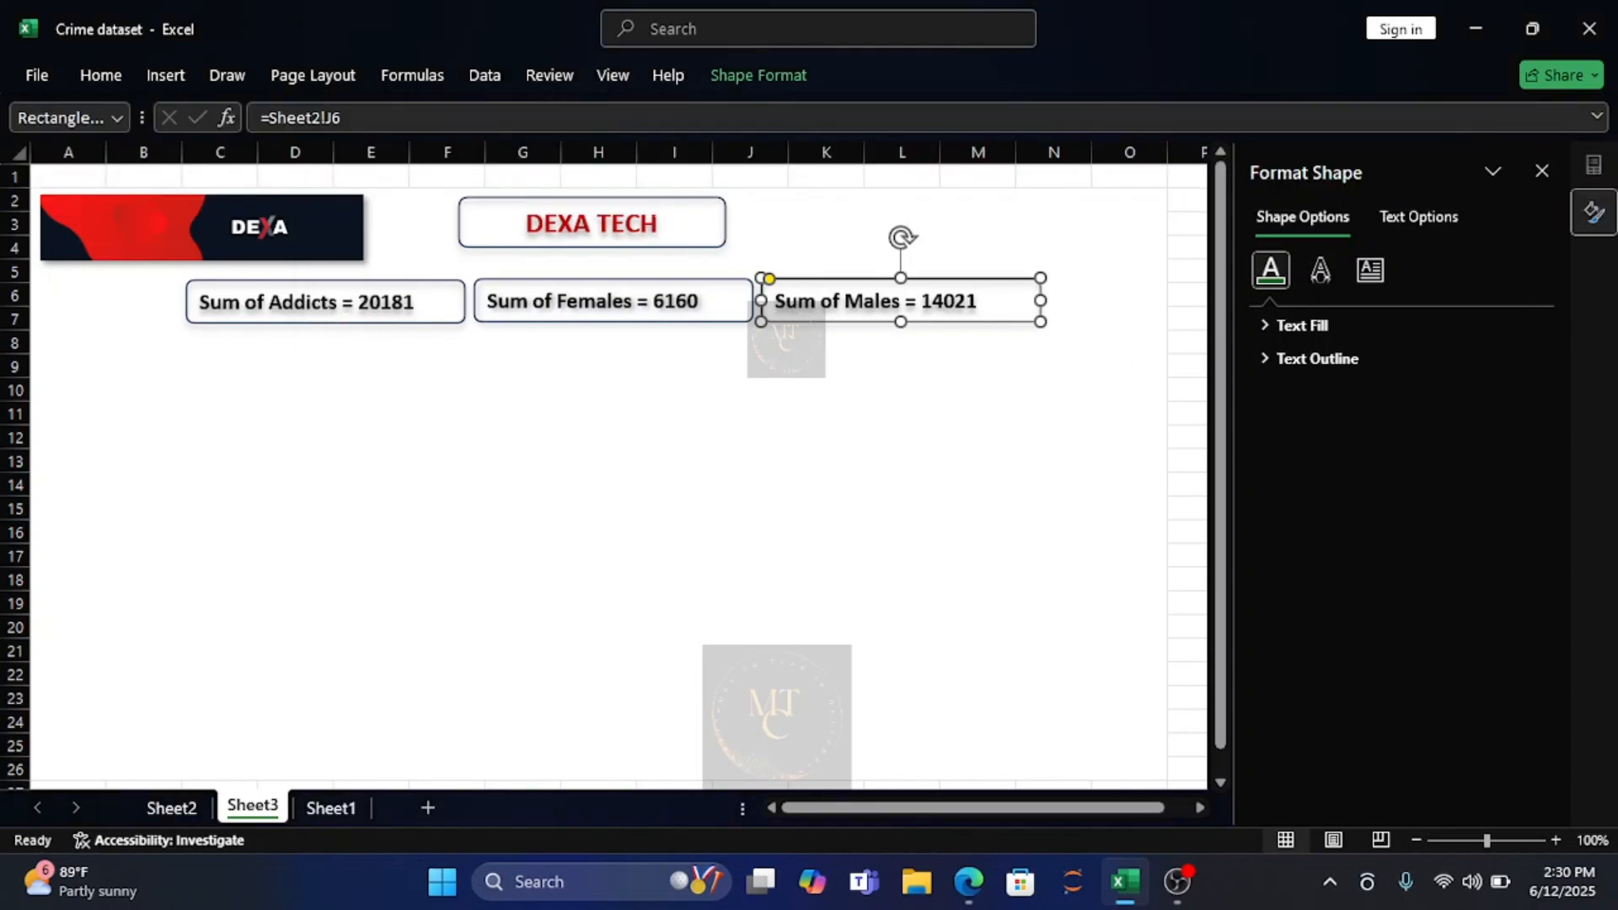
Try to set the font size to 20 at the text cursor in the "DEXA TECH" title.
{"action": "left_click", "coordinate": [658, 223]}
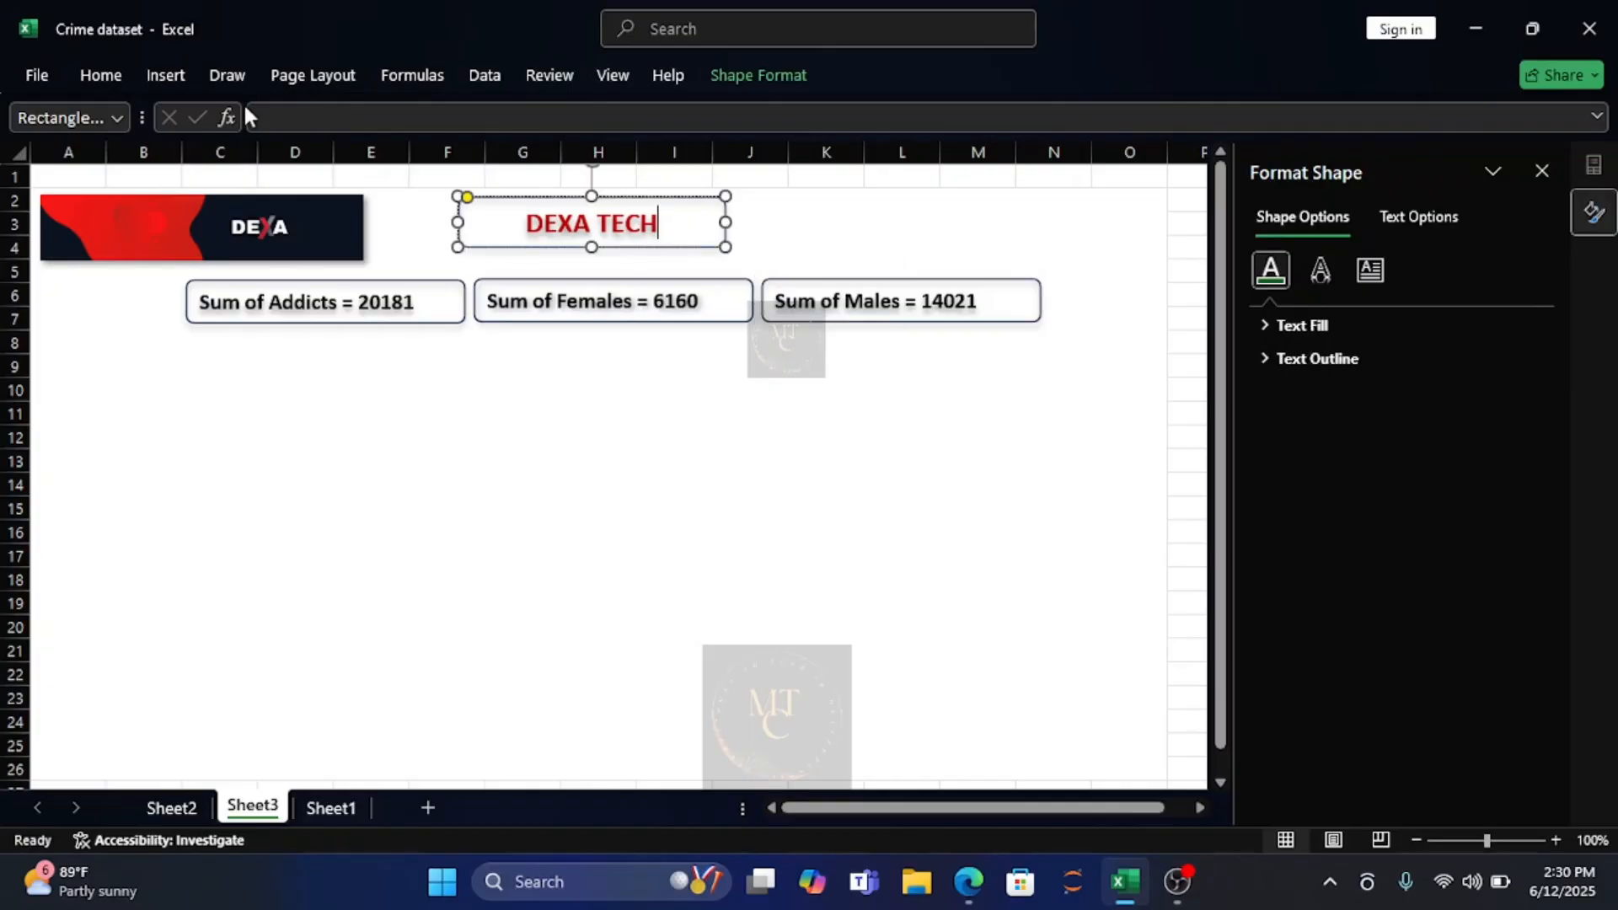
{"action": "left_click", "coordinate": [114, 78]}
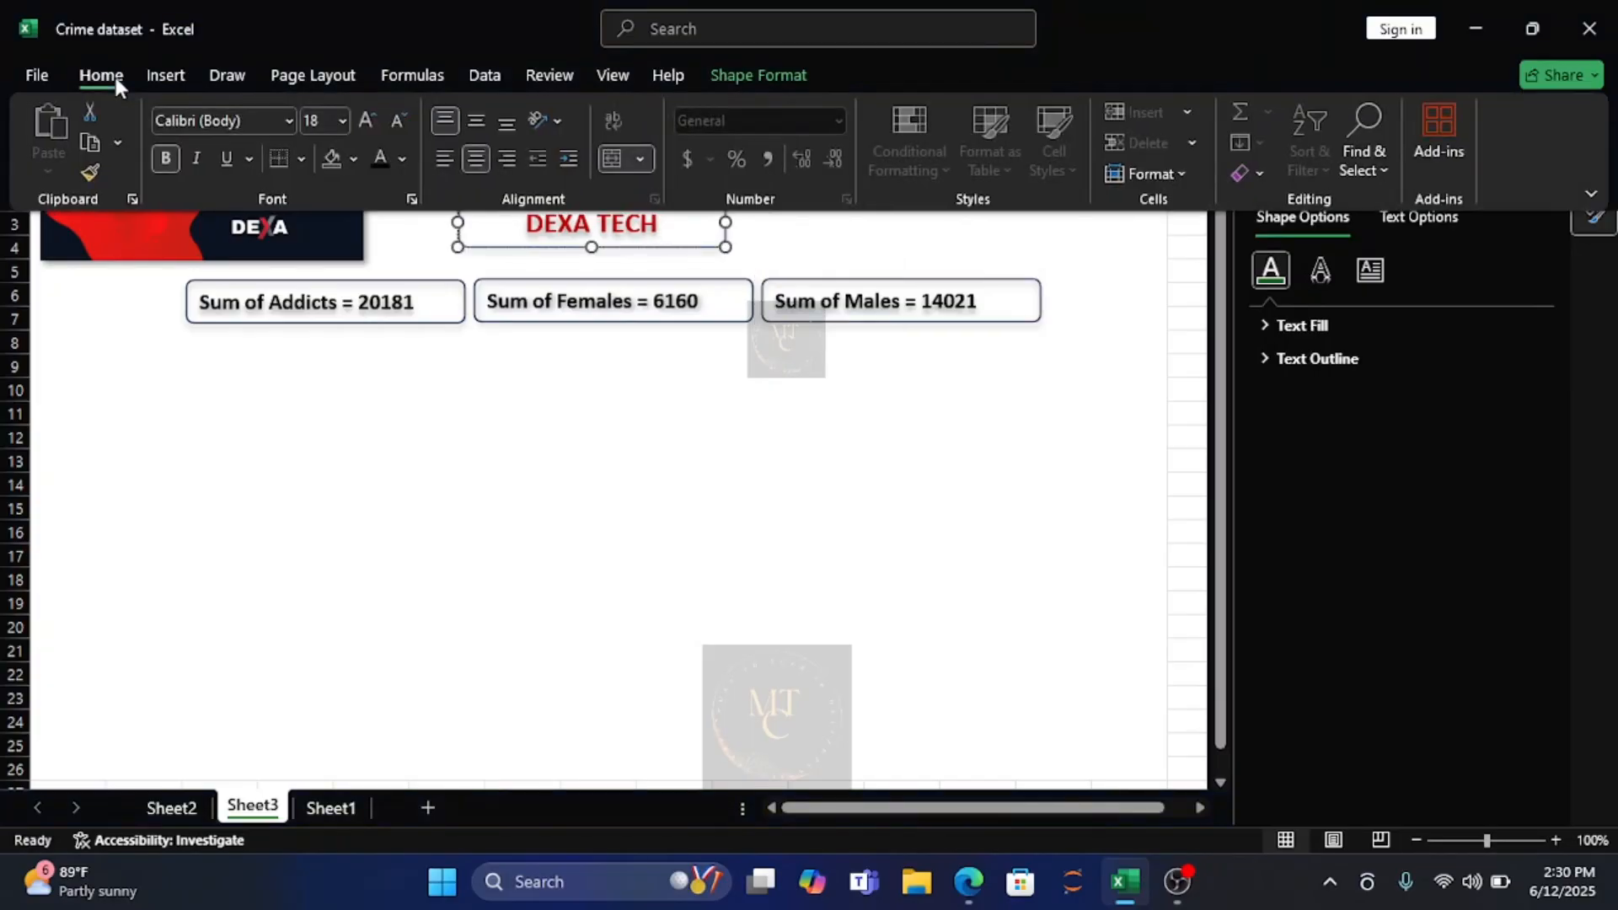
{"action": "left_click", "coordinate": [342, 121]}
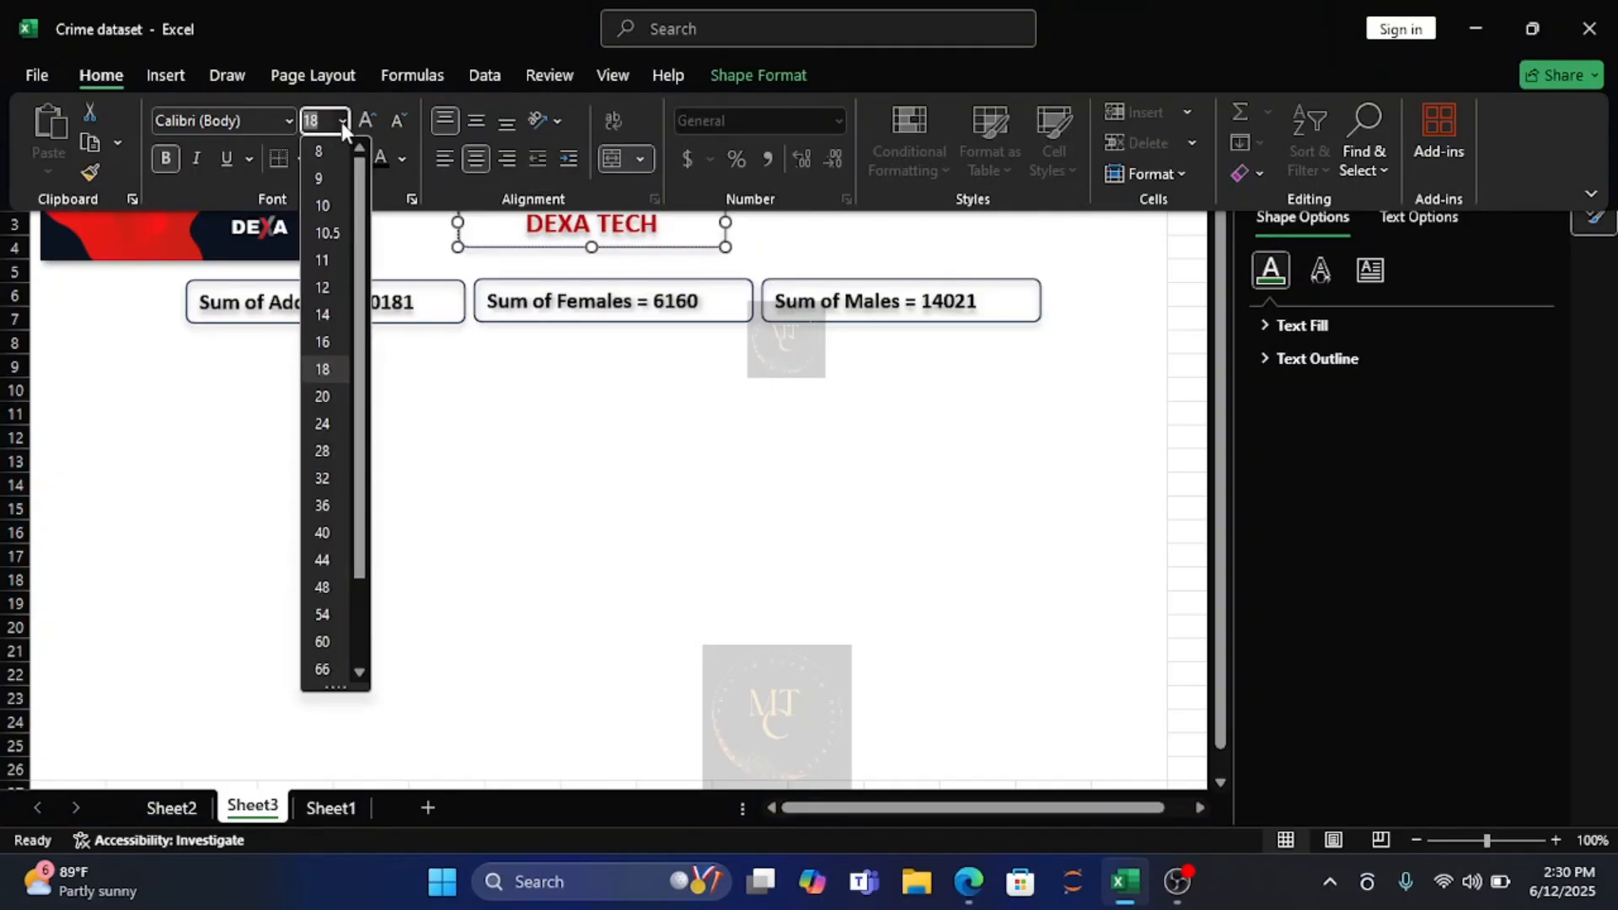
{"action": "left_click", "coordinate": [330, 395]}
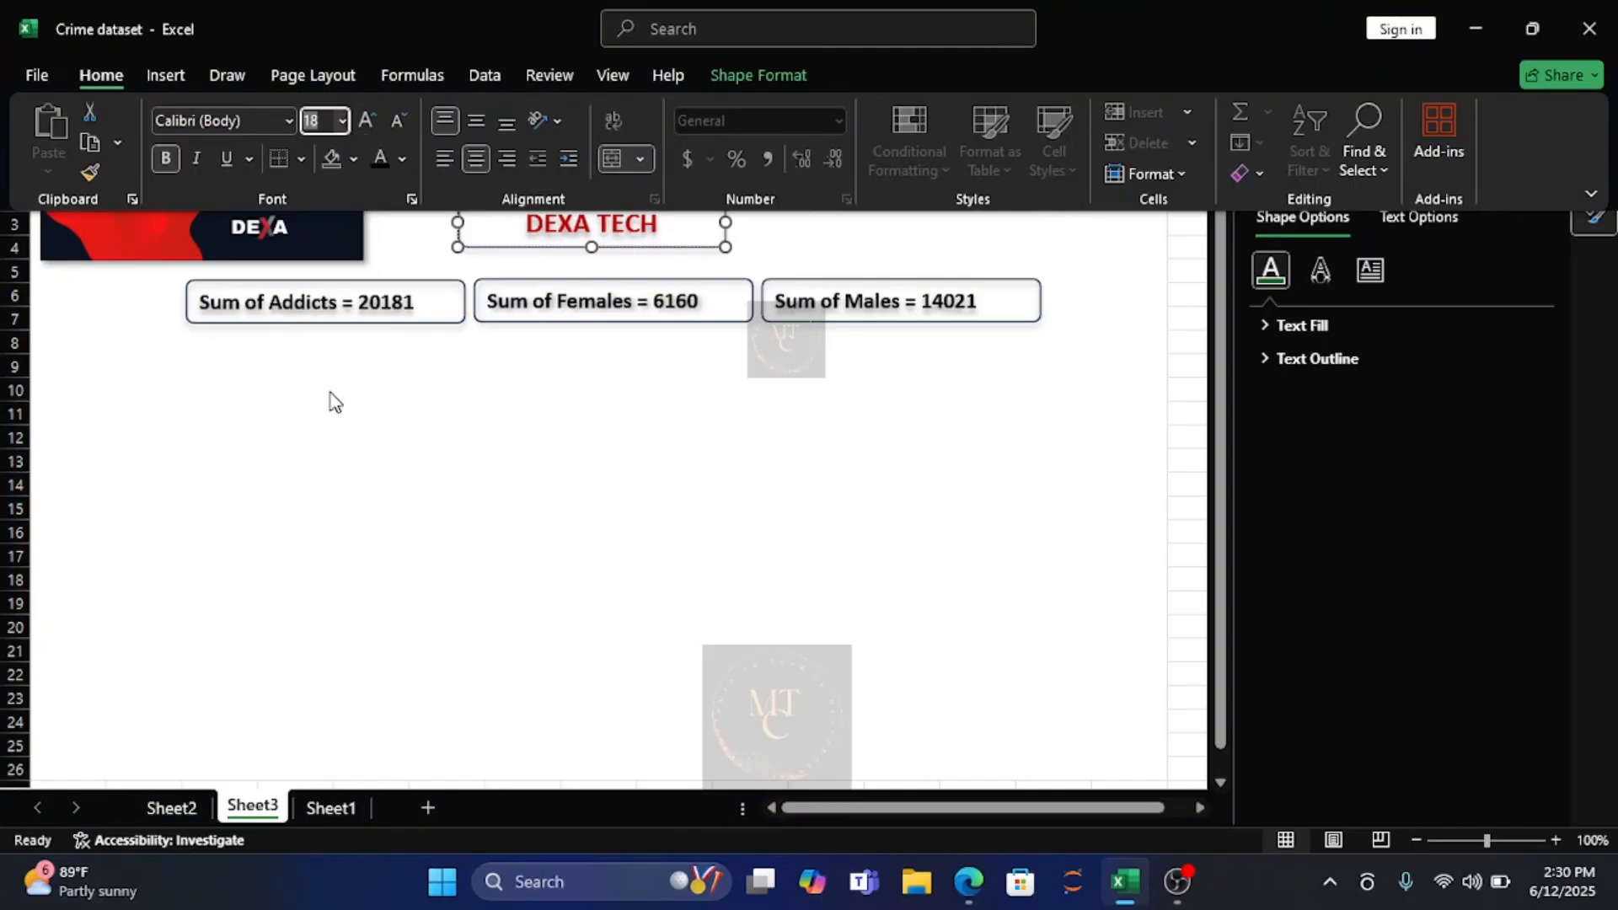
{"action": "left_click", "coordinate": [528, 426]}
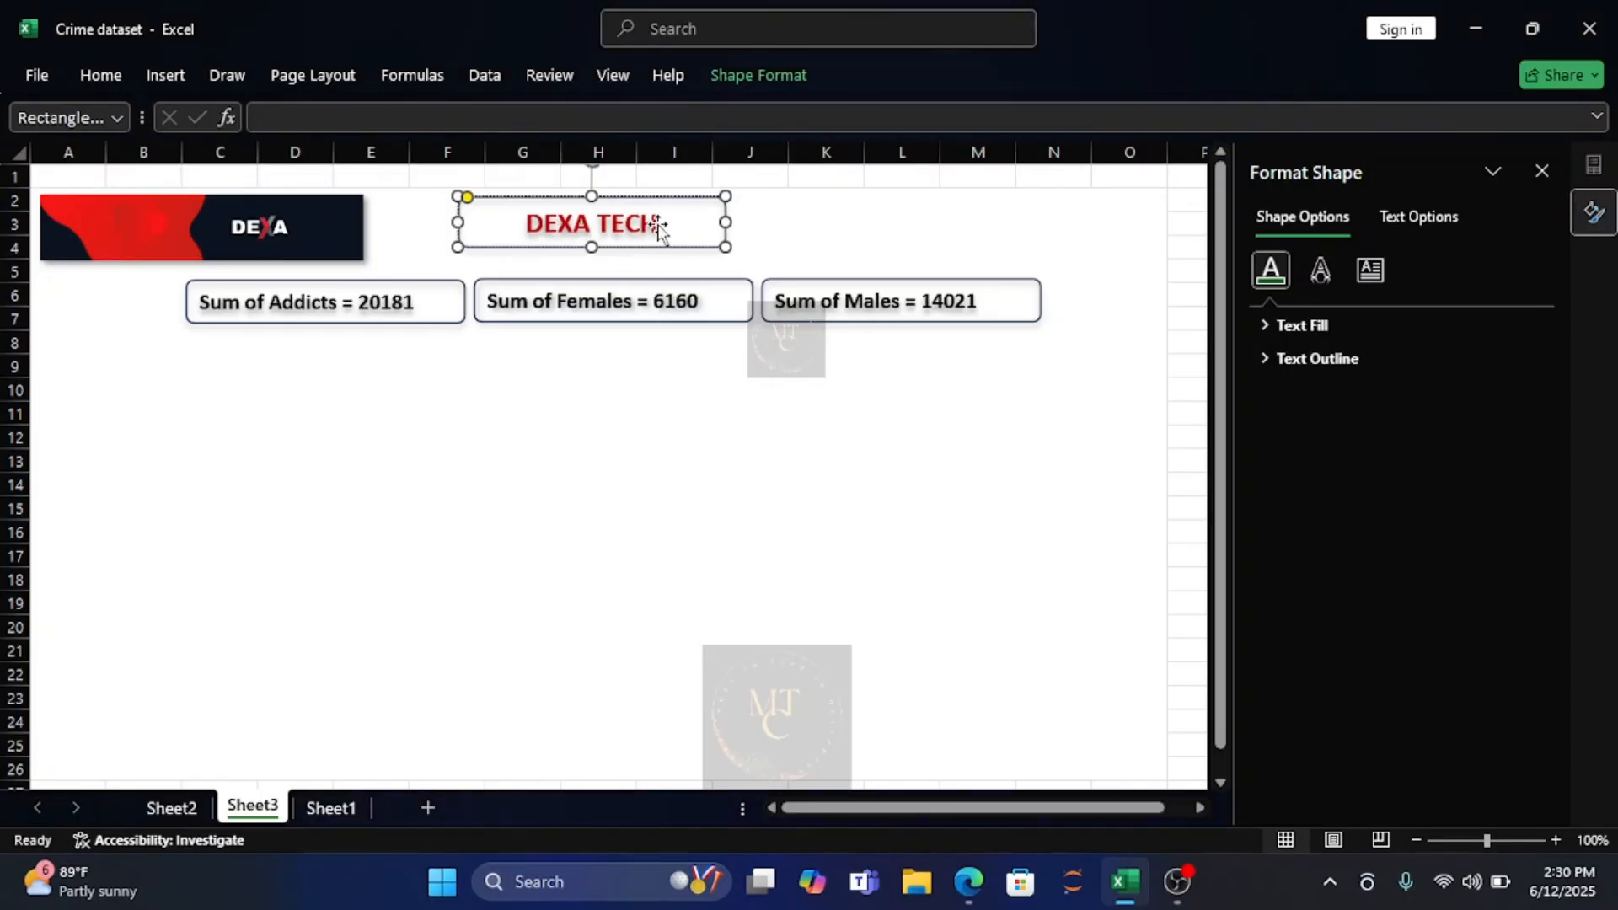
Set the font size of the entire "DEXA TECH" title text to 20 and deselect the rectangle.
{"action": "triple_click", "coordinate": [549, 220]}
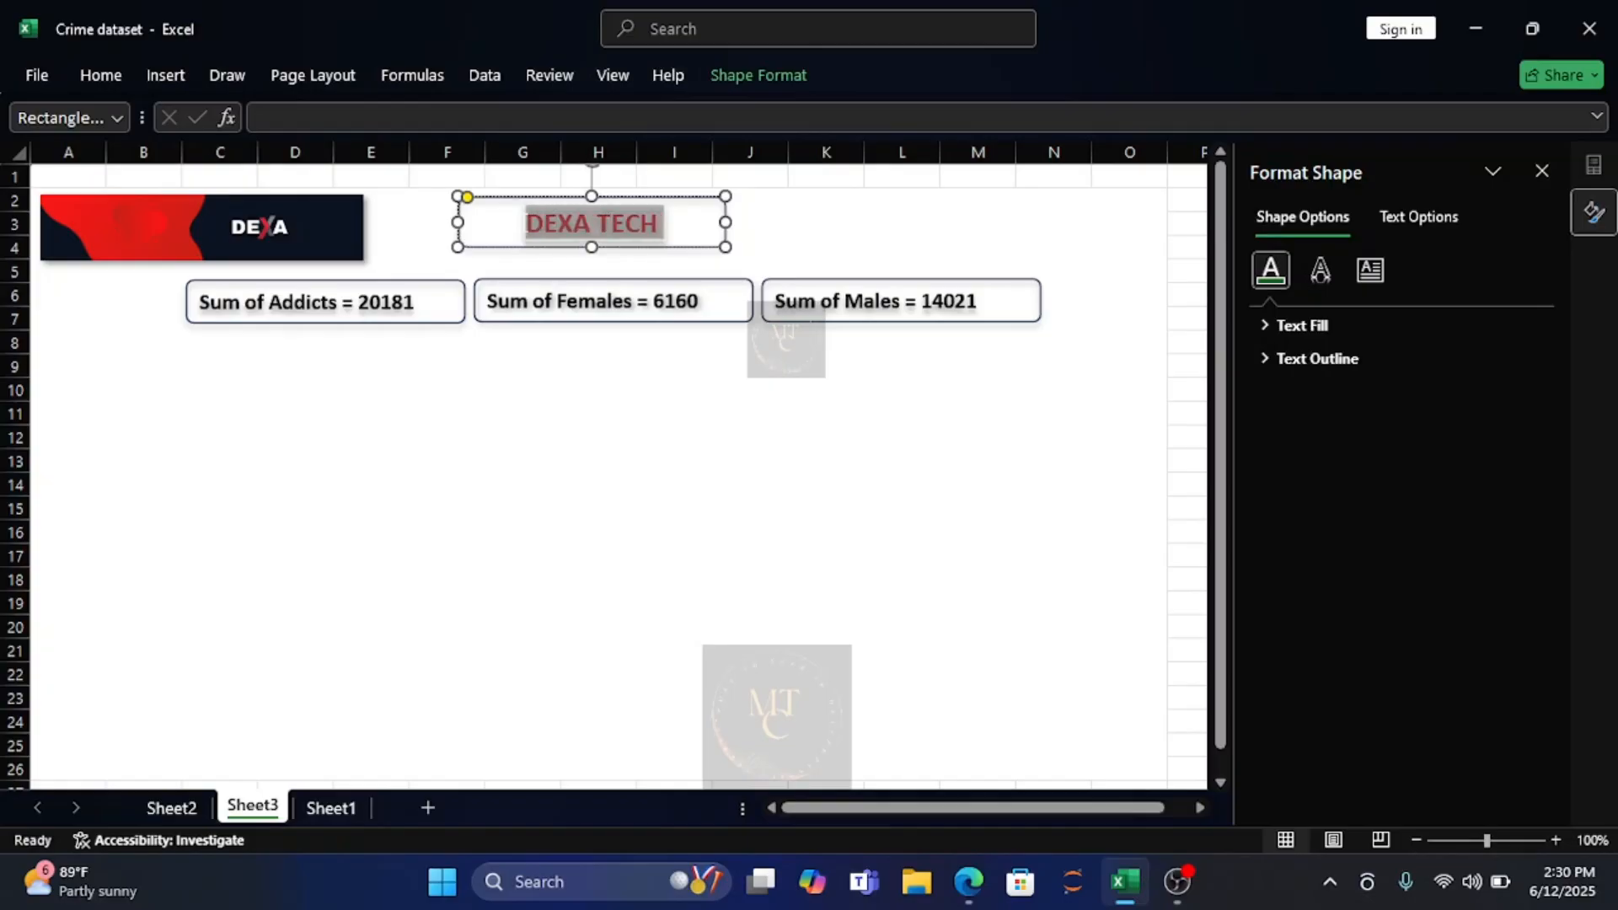
{"action": "left_click", "coordinate": [99, 75]}
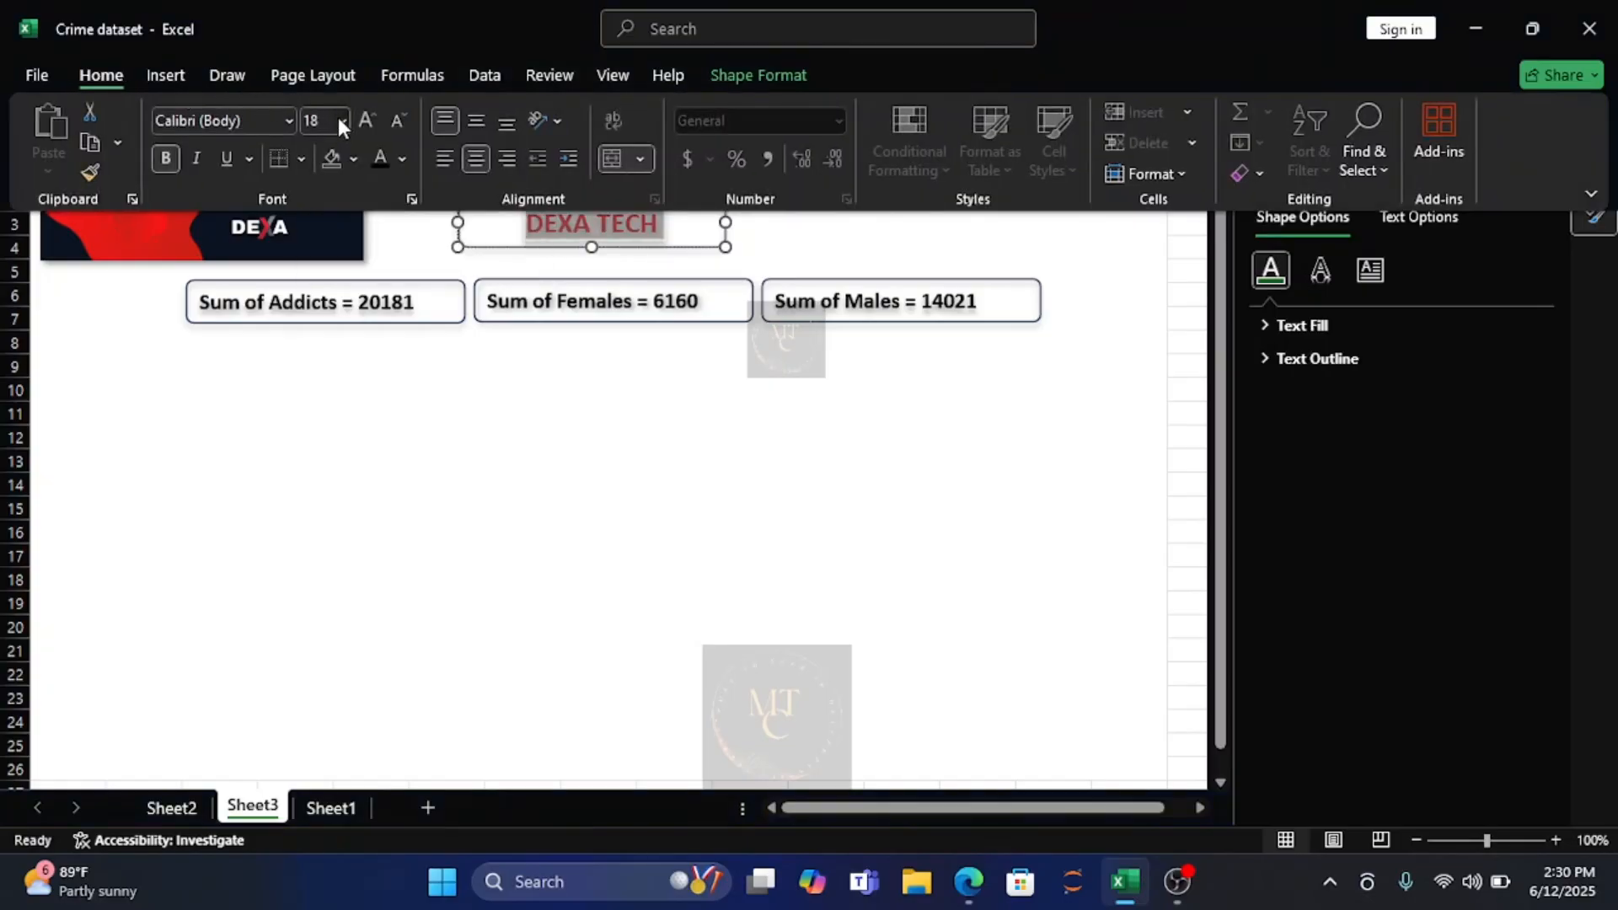
{"action": "left_click", "coordinate": [340, 122]}
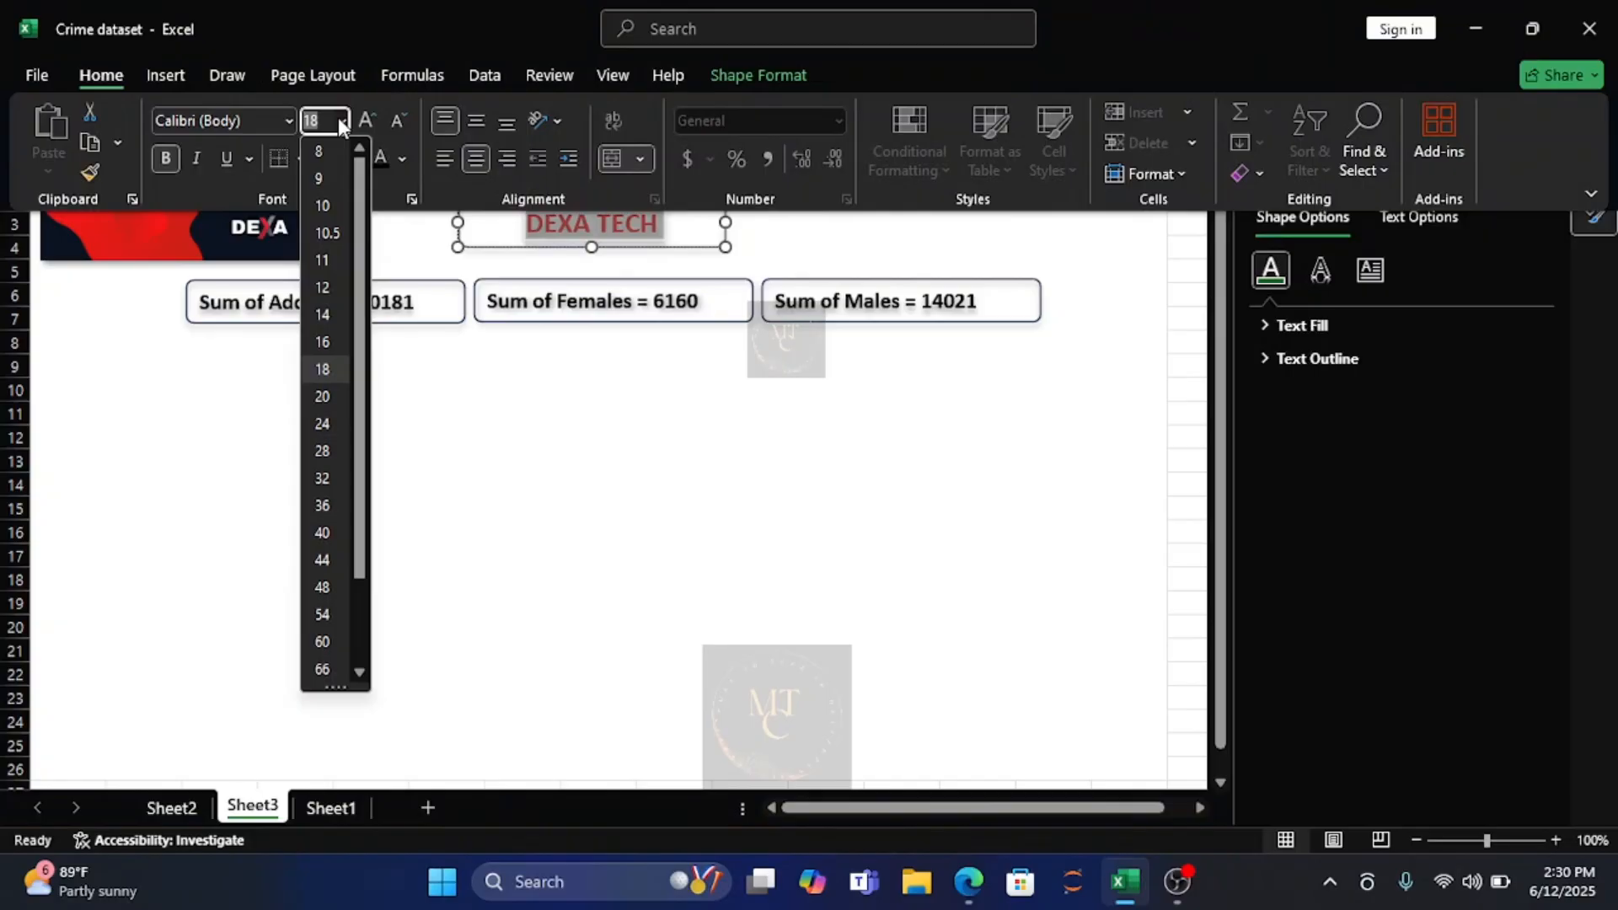
{"action": "left_click", "coordinate": [324, 396]}
{"action": "left_click", "coordinate": [654, 463]}
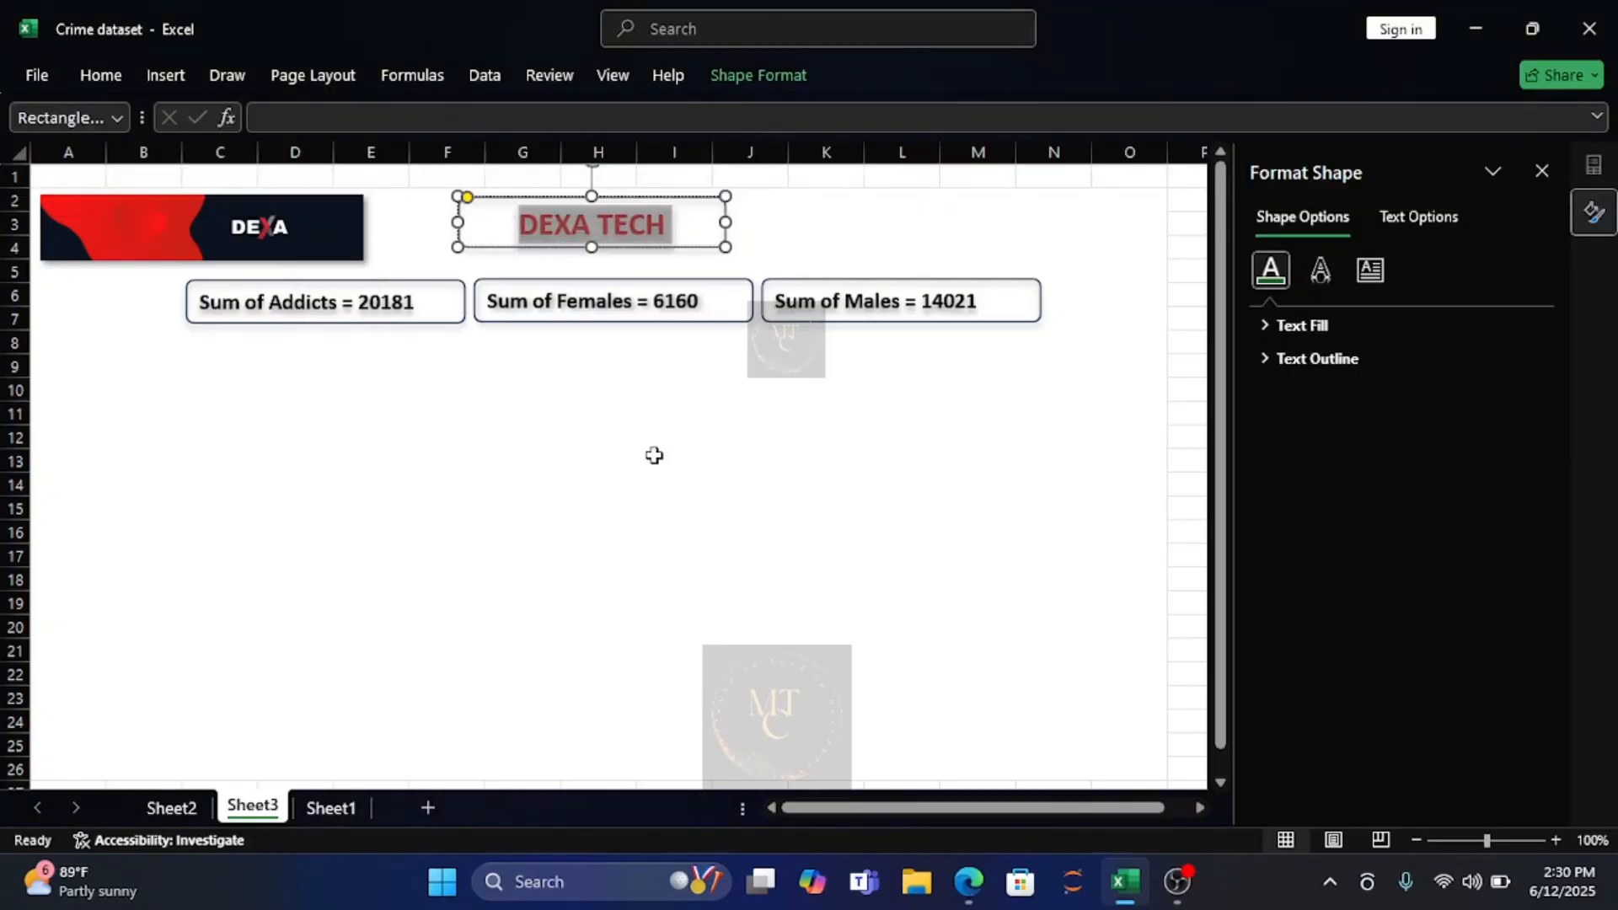
{"action": "key", "text": "Escape"}
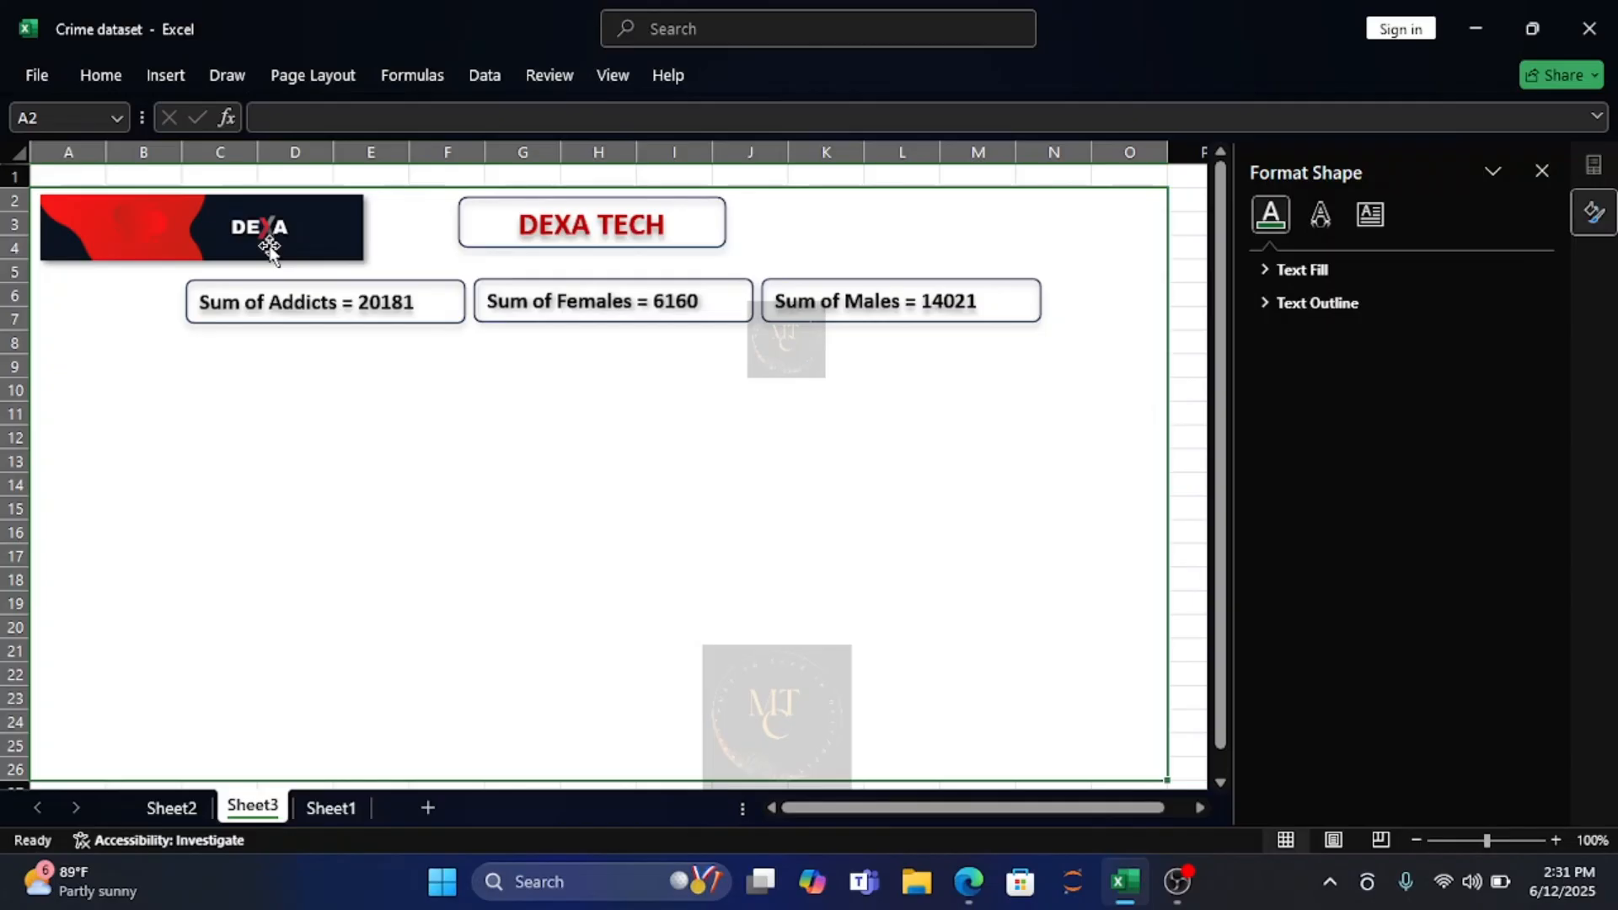
Switch to Sheet2 with the pivot tables.
{"action": "left_click", "coordinate": [171, 809]}
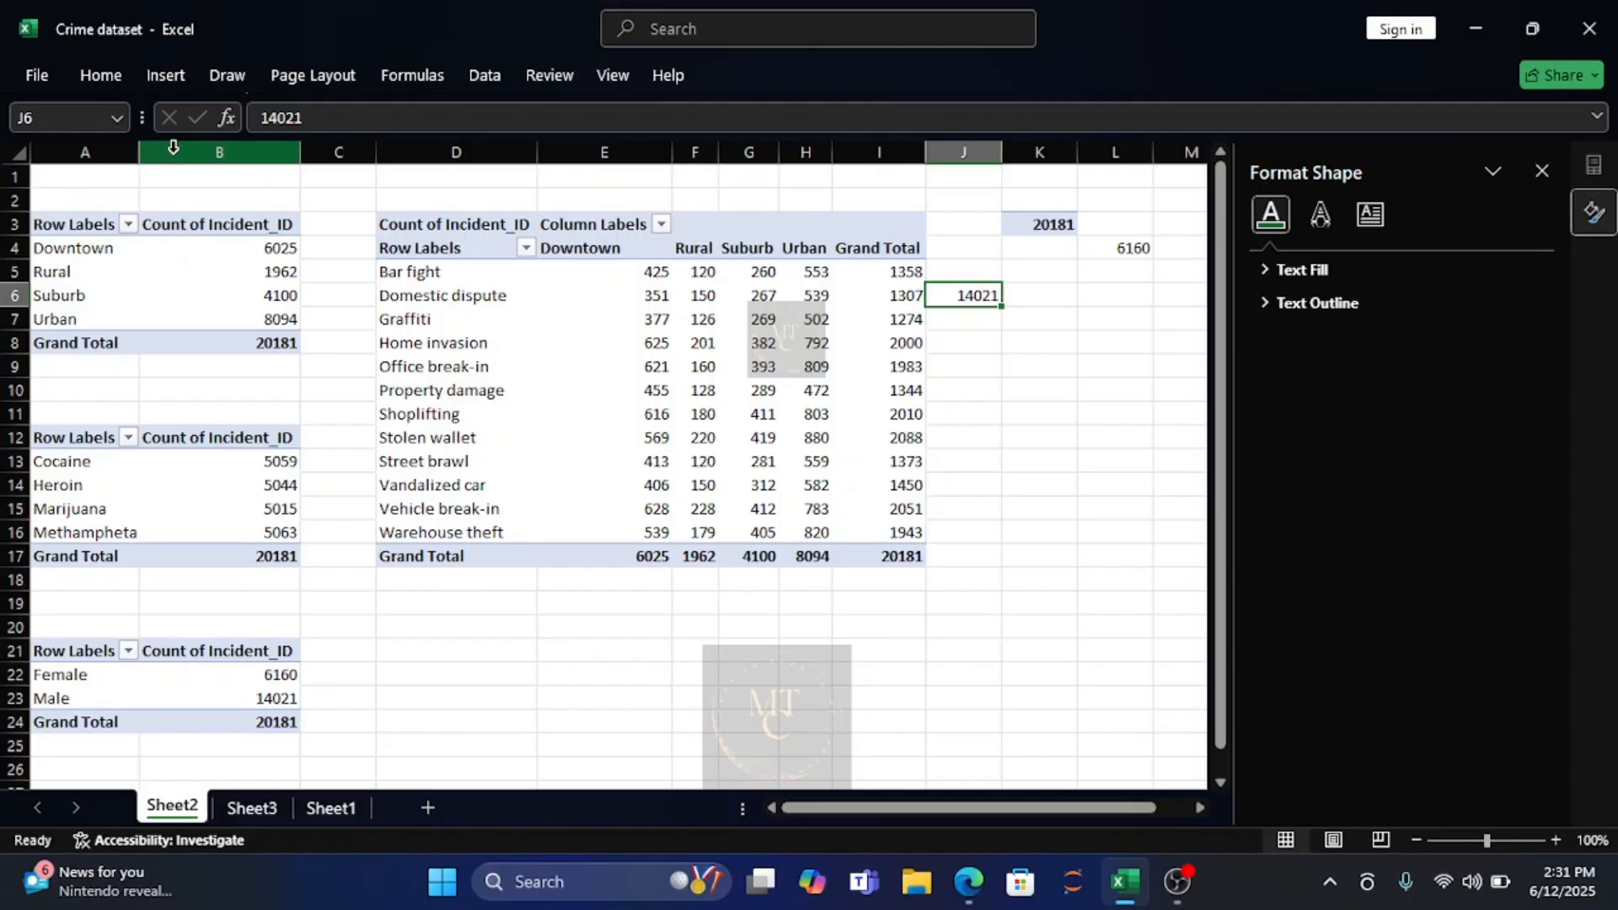
{"action": "left_click", "coordinate": [179, 74]}
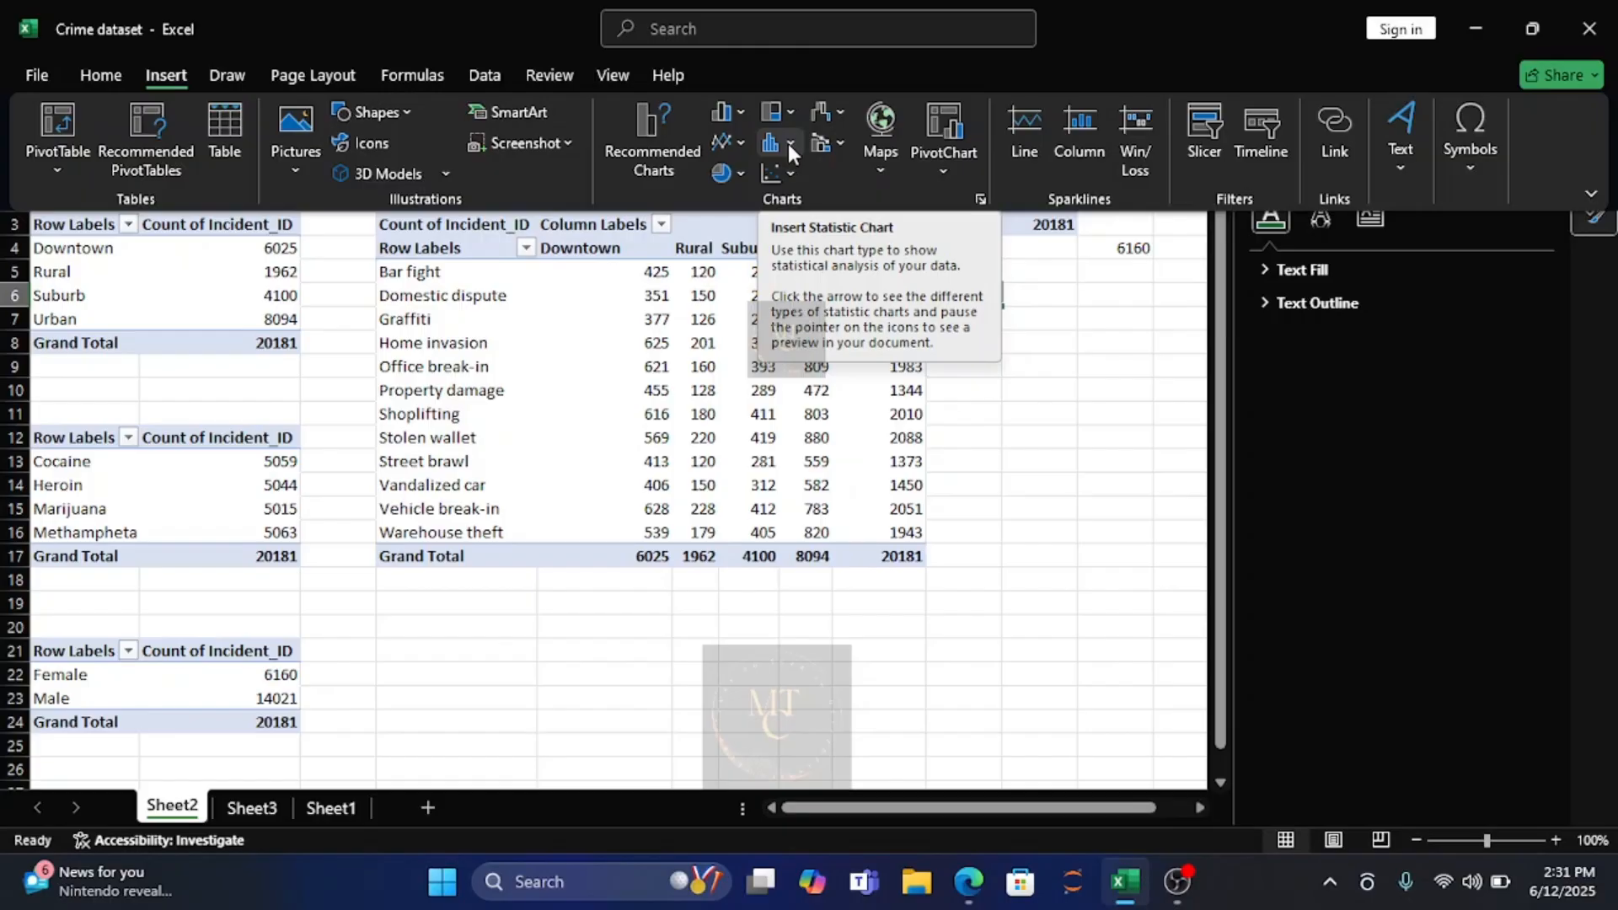
{"action": "left_click", "coordinate": [740, 112]}
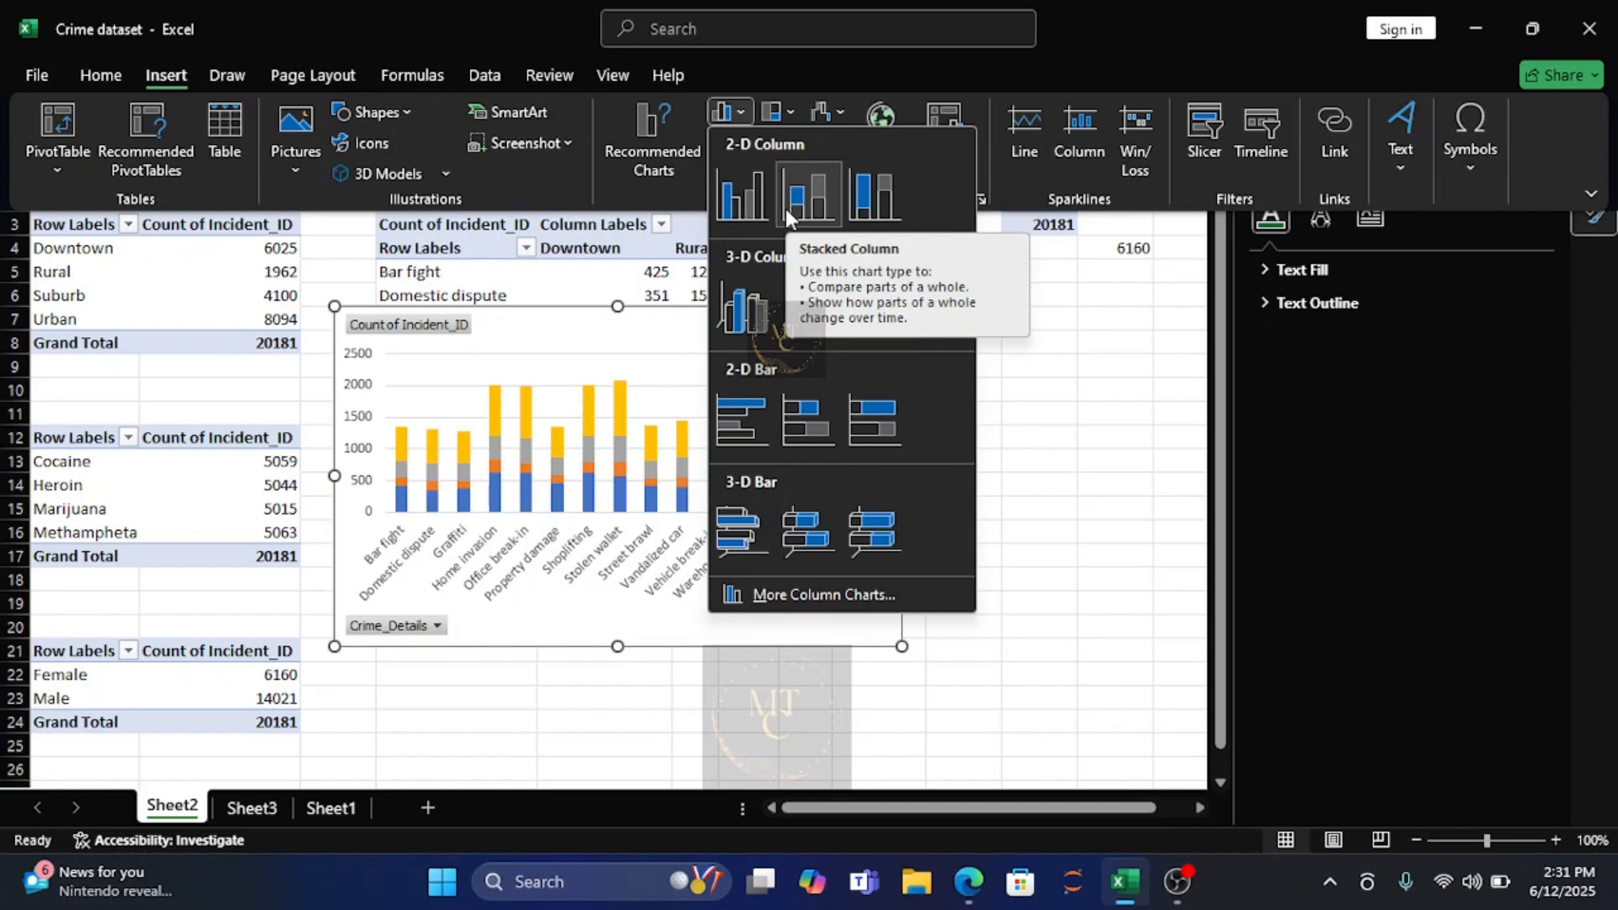
{"action": "left_click", "coordinate": [215, 278]}
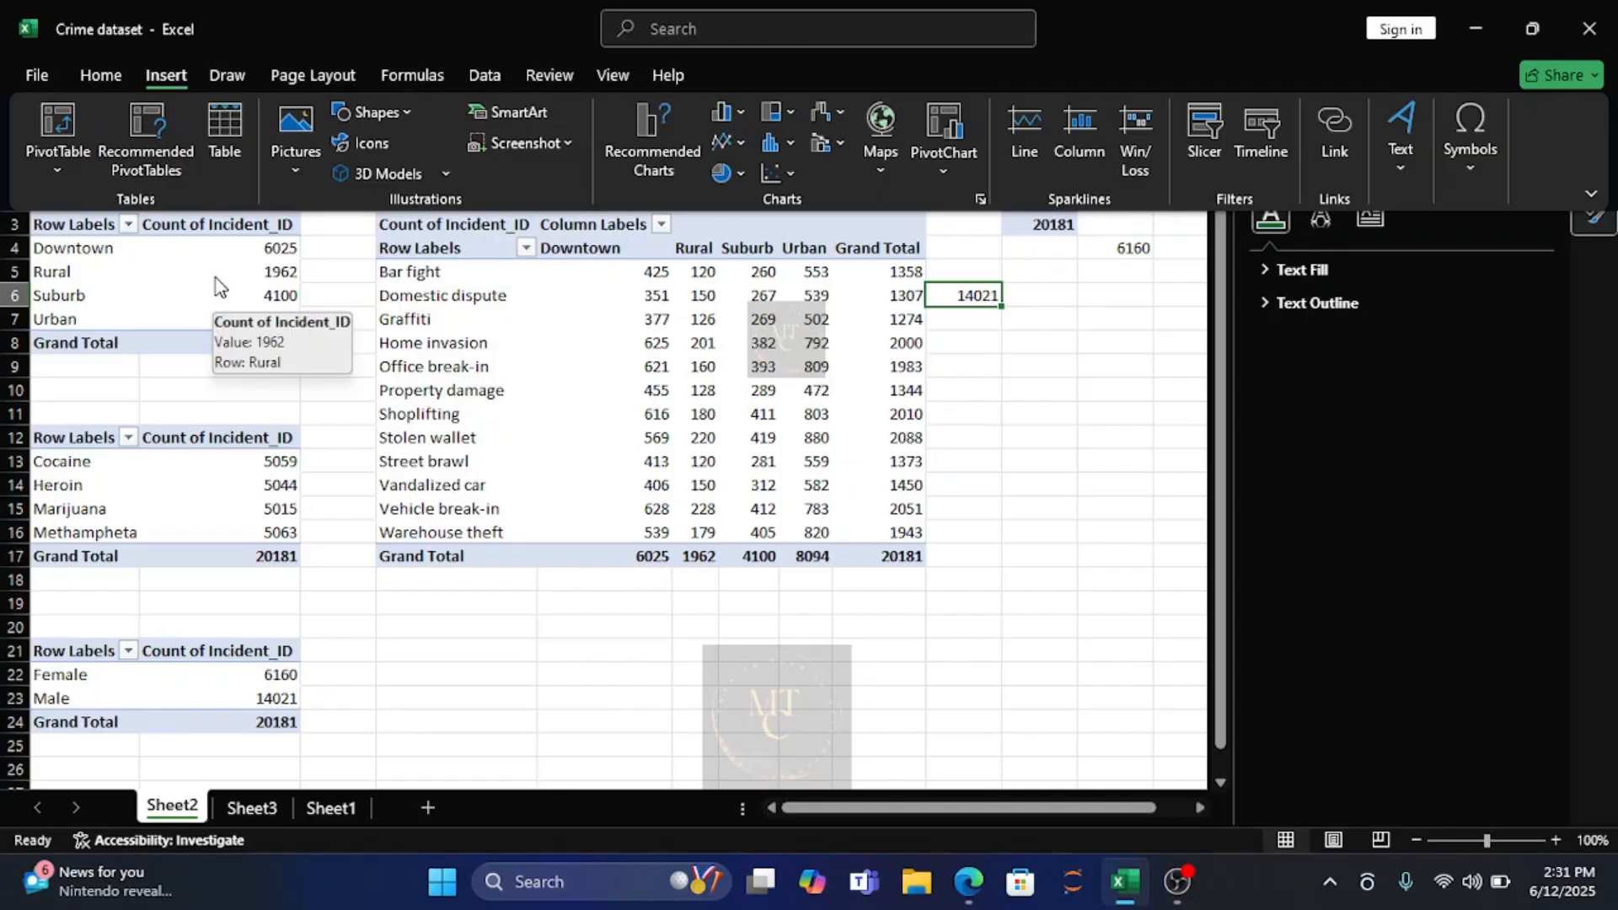
{"action": "left_click", "coordinate": [85, 221]}
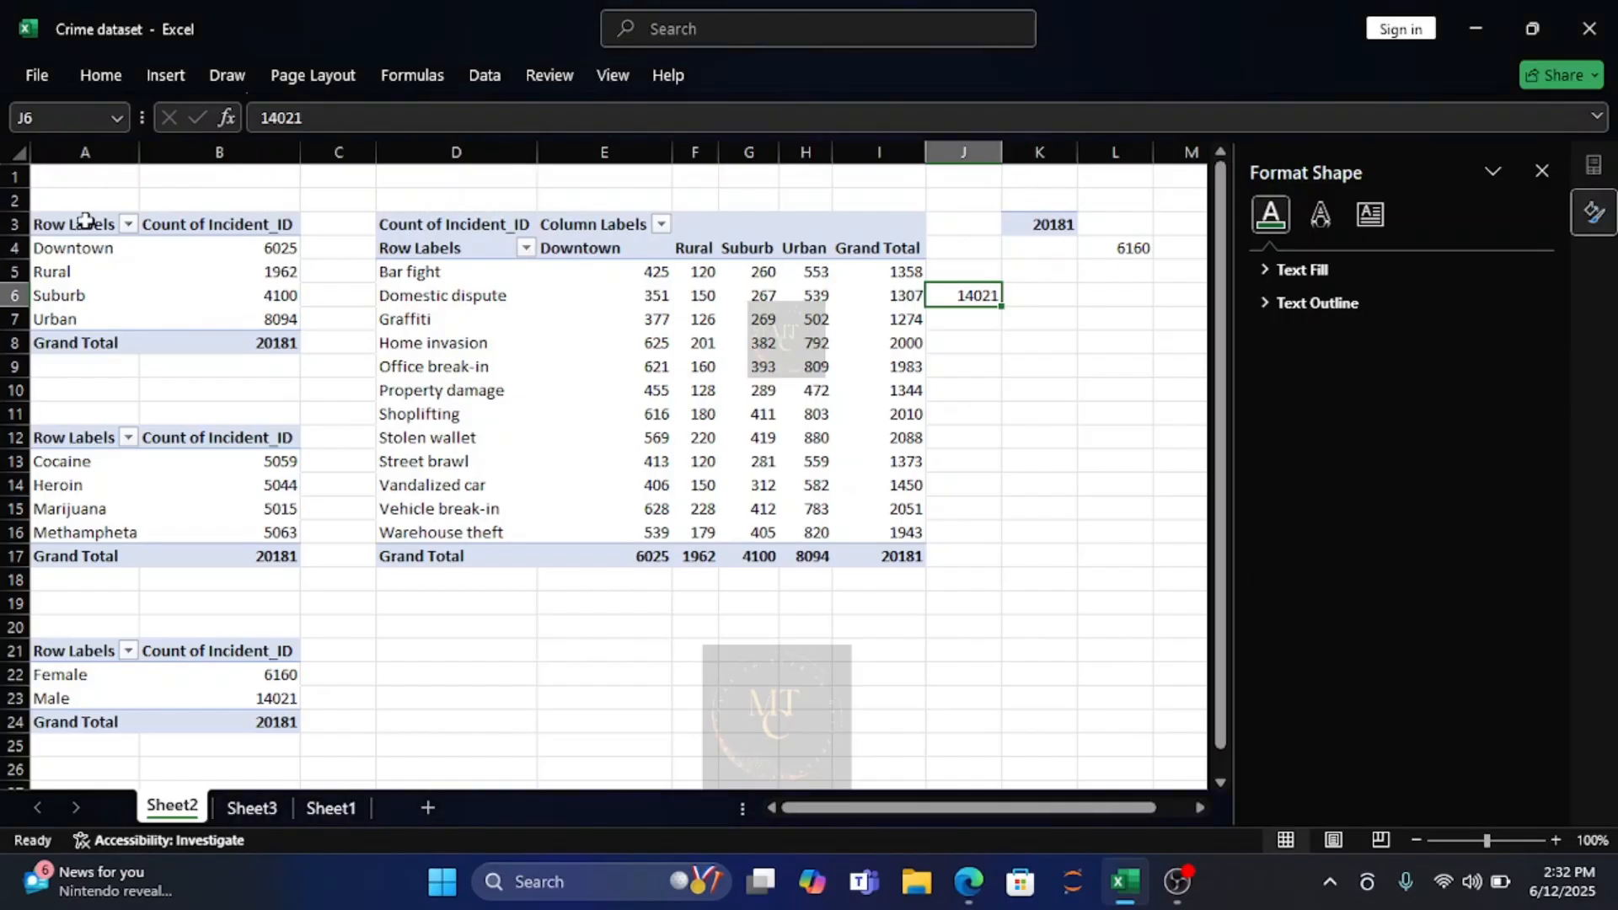
Insert a 2-D clustered column PivotChart based on the crime location pivot table starting at A3.
{"action": "left_click", "coordinate": [85, 223]}
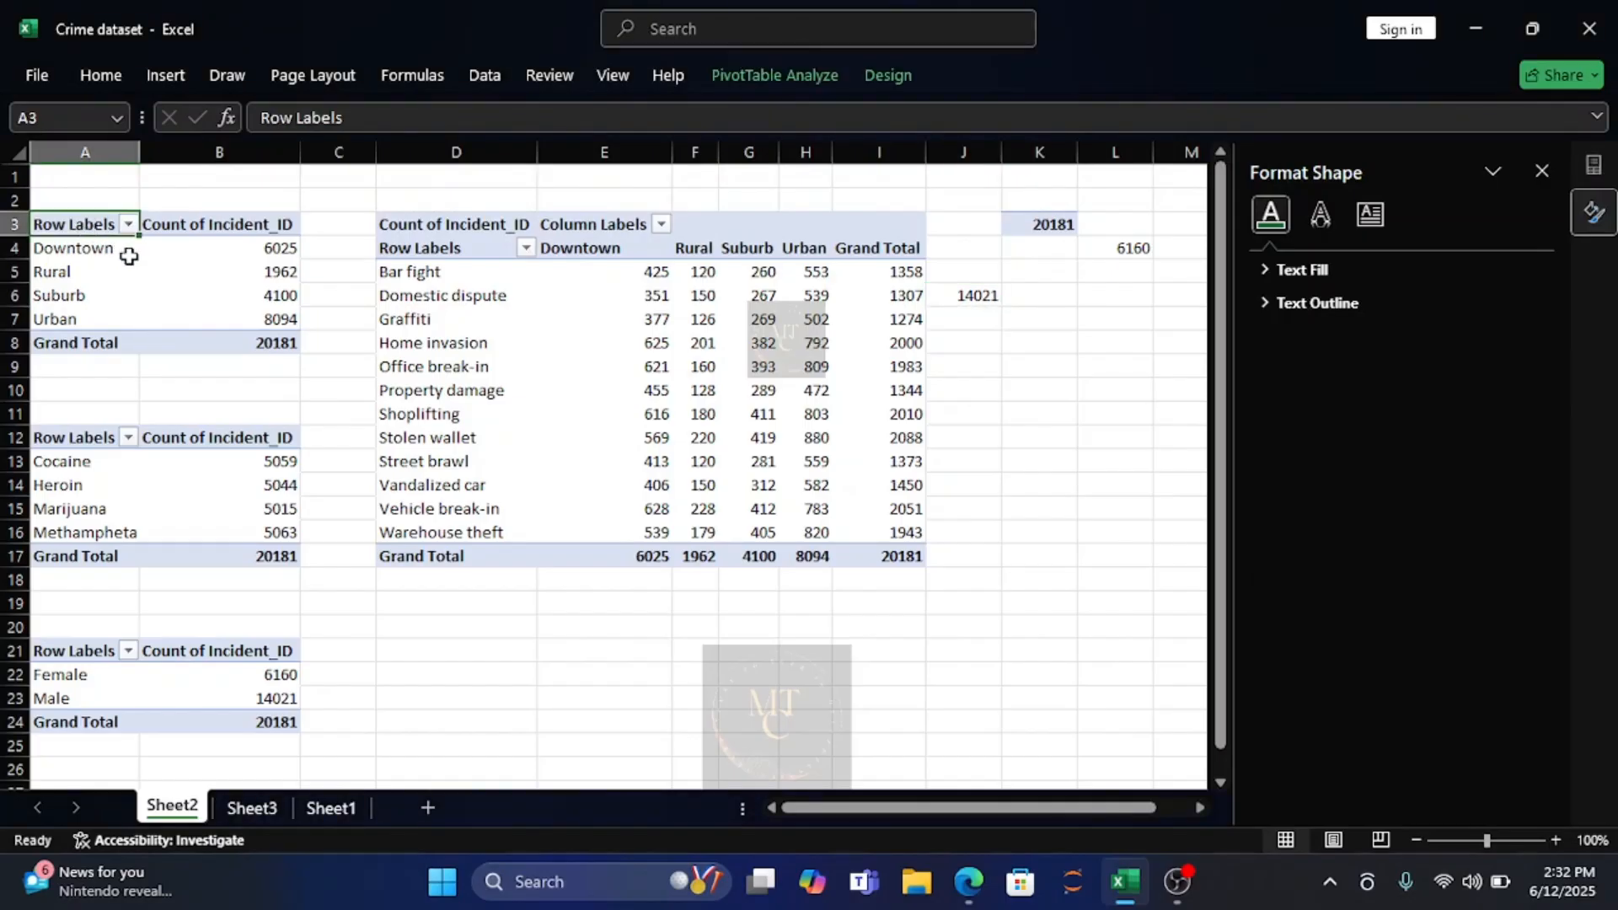
{"action": "left_click", "coordinate": [128, 256]}
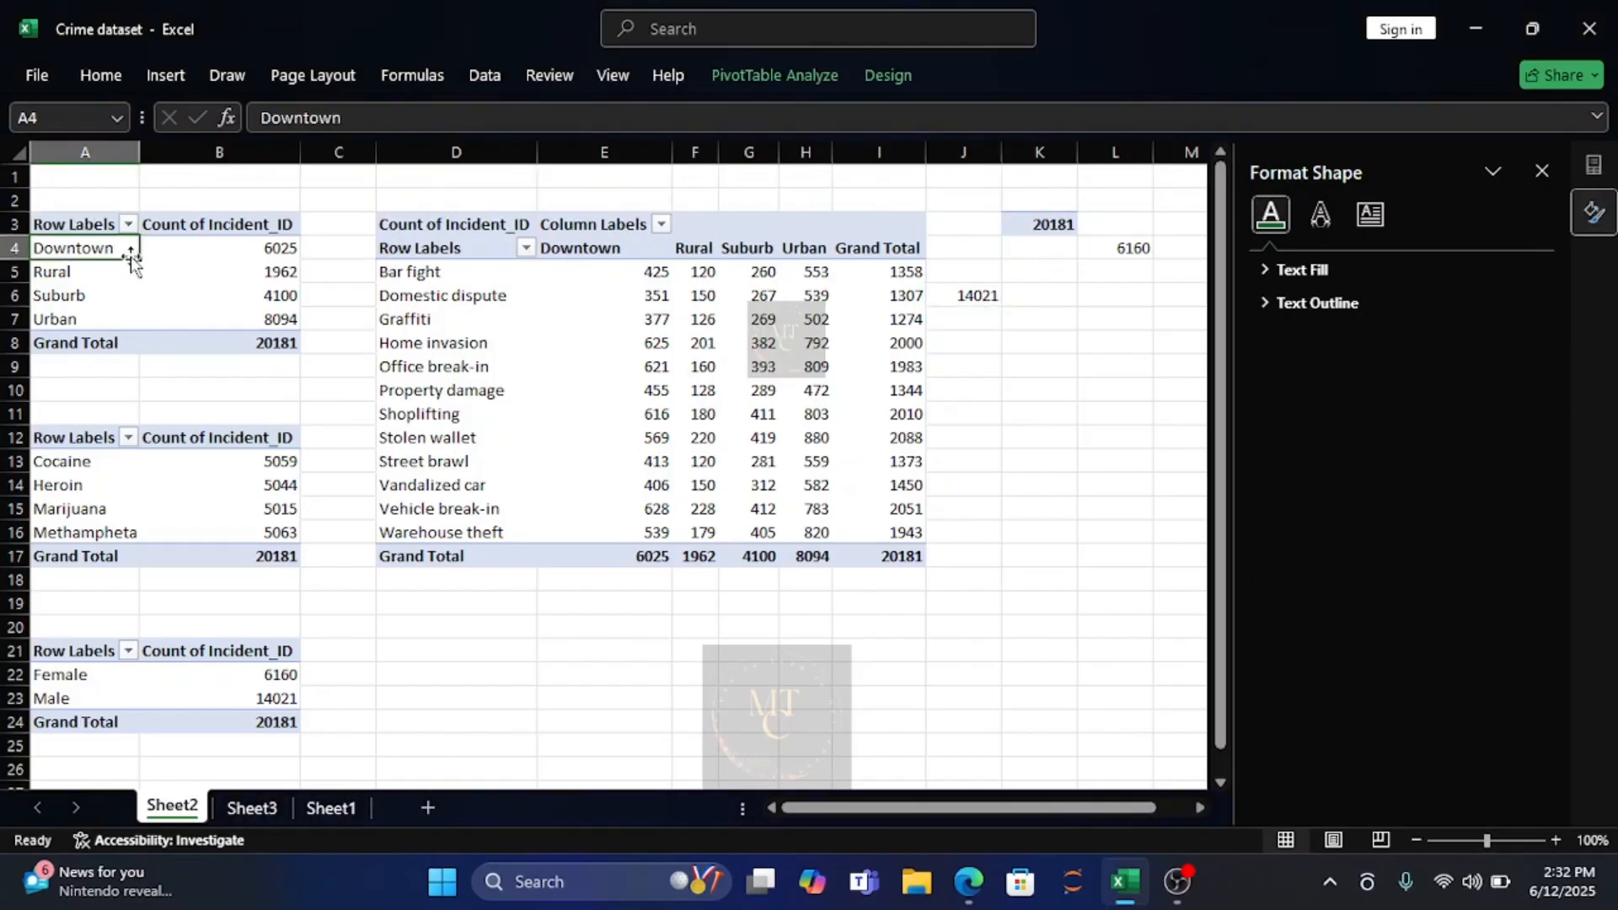
{"action": "left_click", "coordinate": [79, 226]}
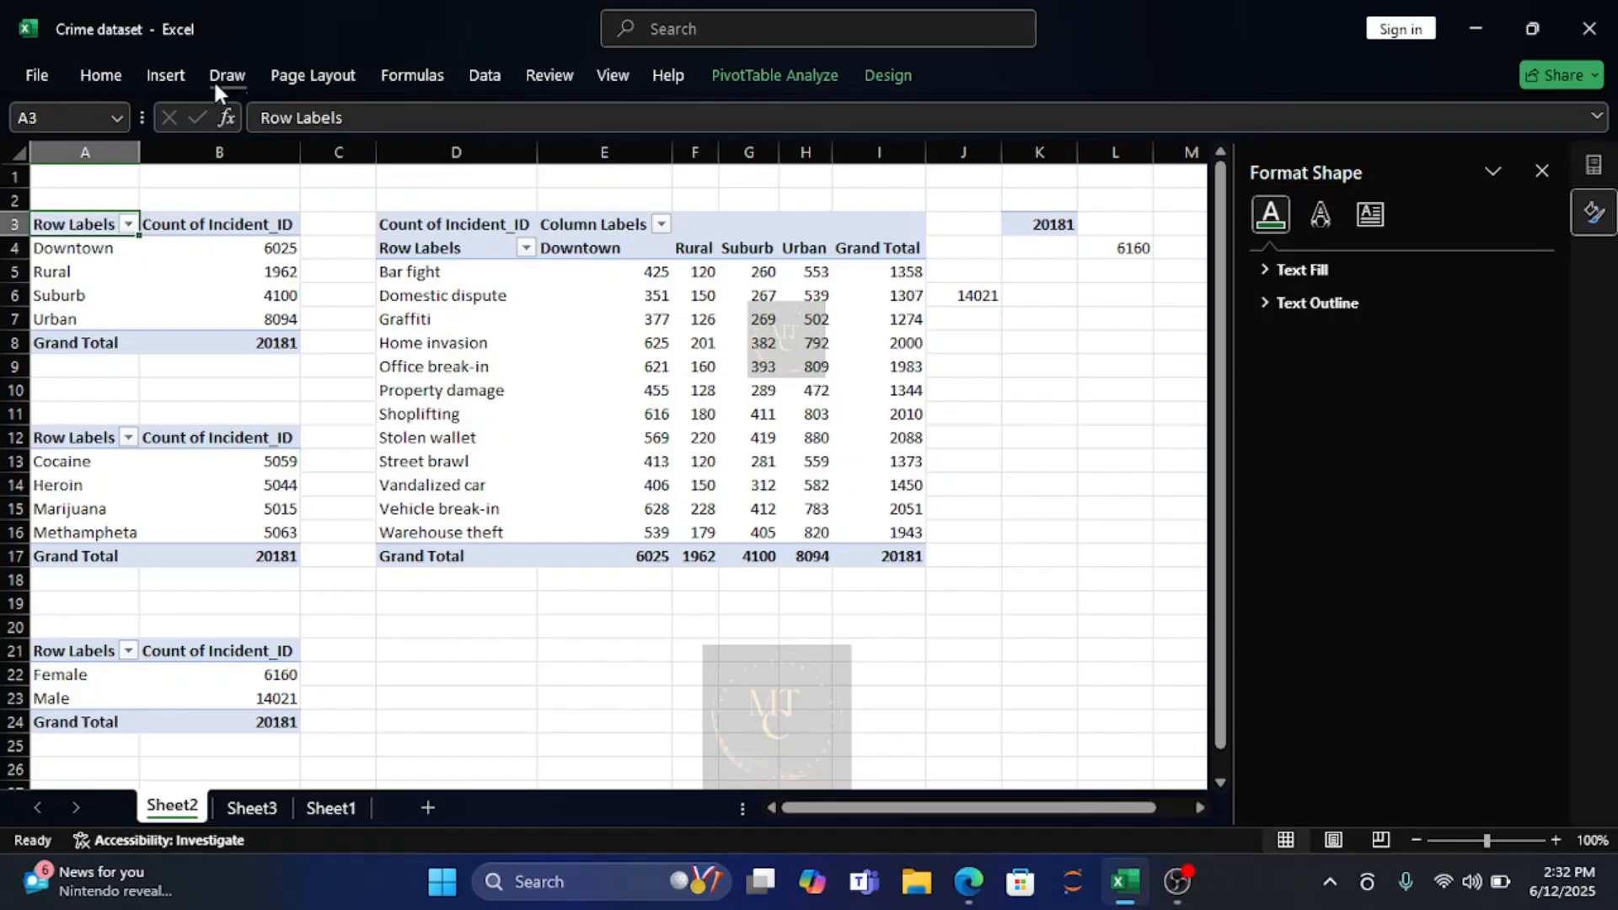
{"action": "left_click", "coordinate": [167, 74]}
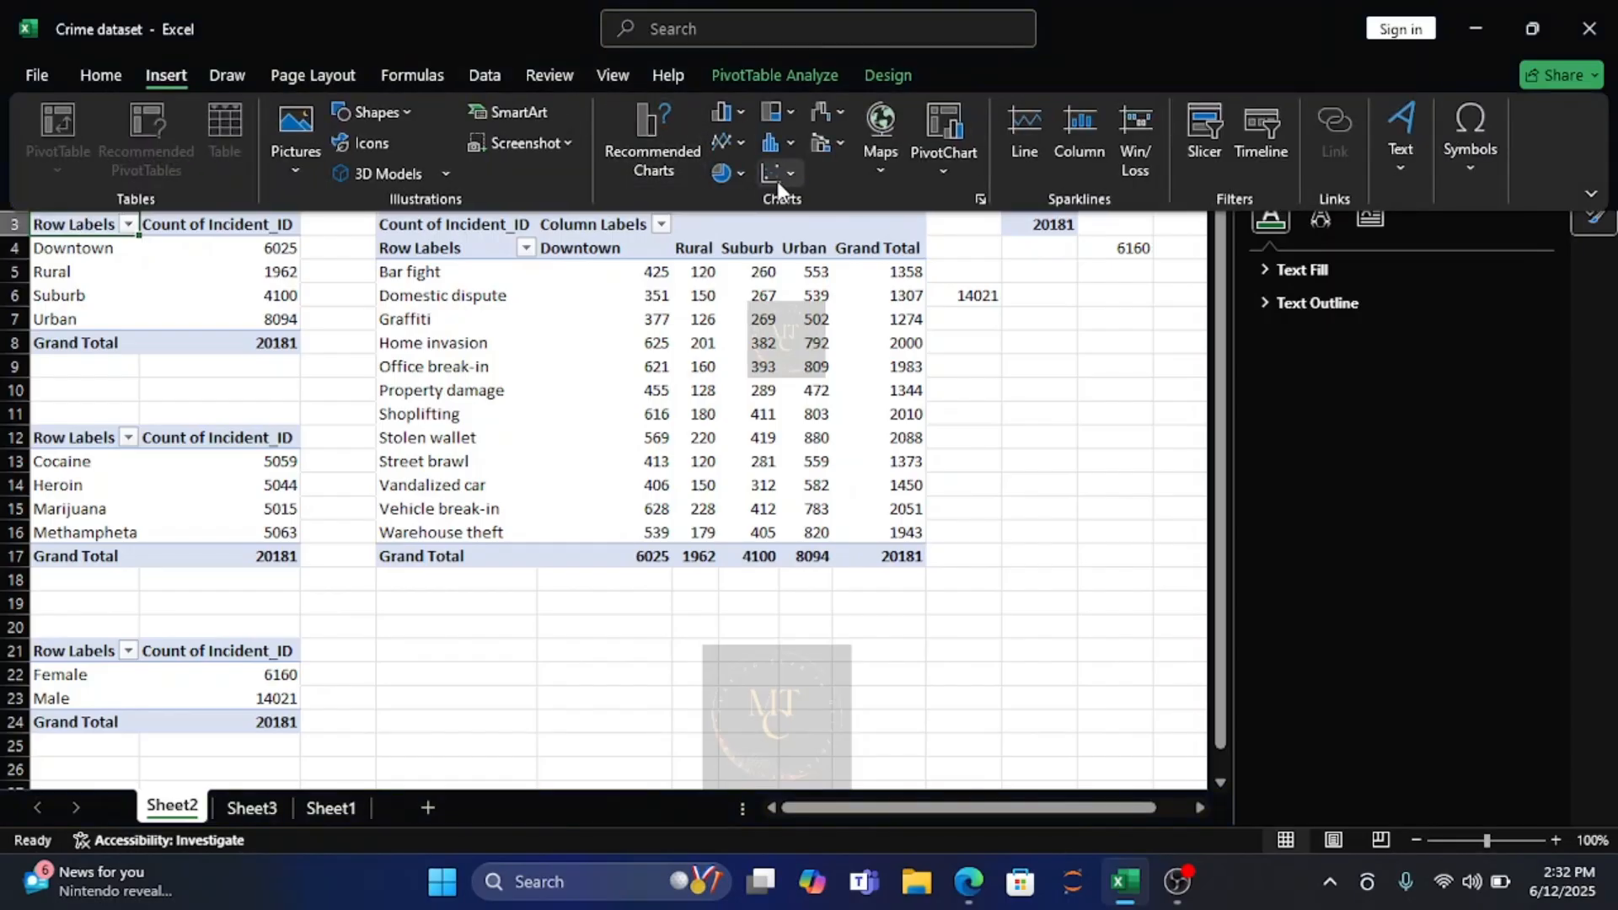
{"action": "left_click", "coordinate": [740, 113]}
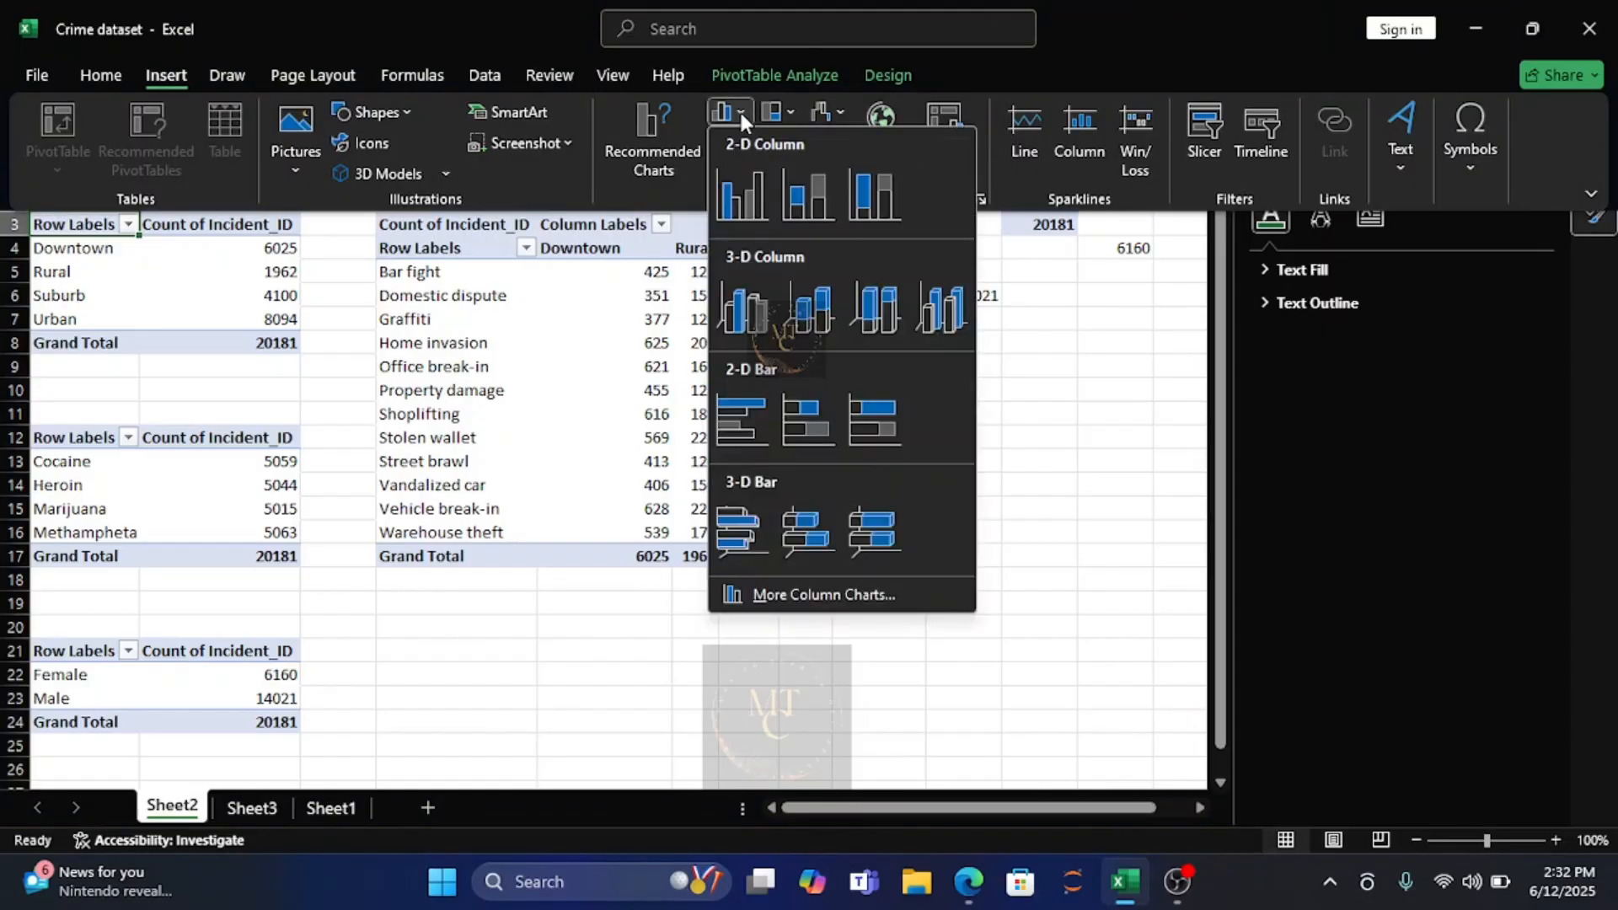
{"action": "left_click", "coordinate": [747, 199]}
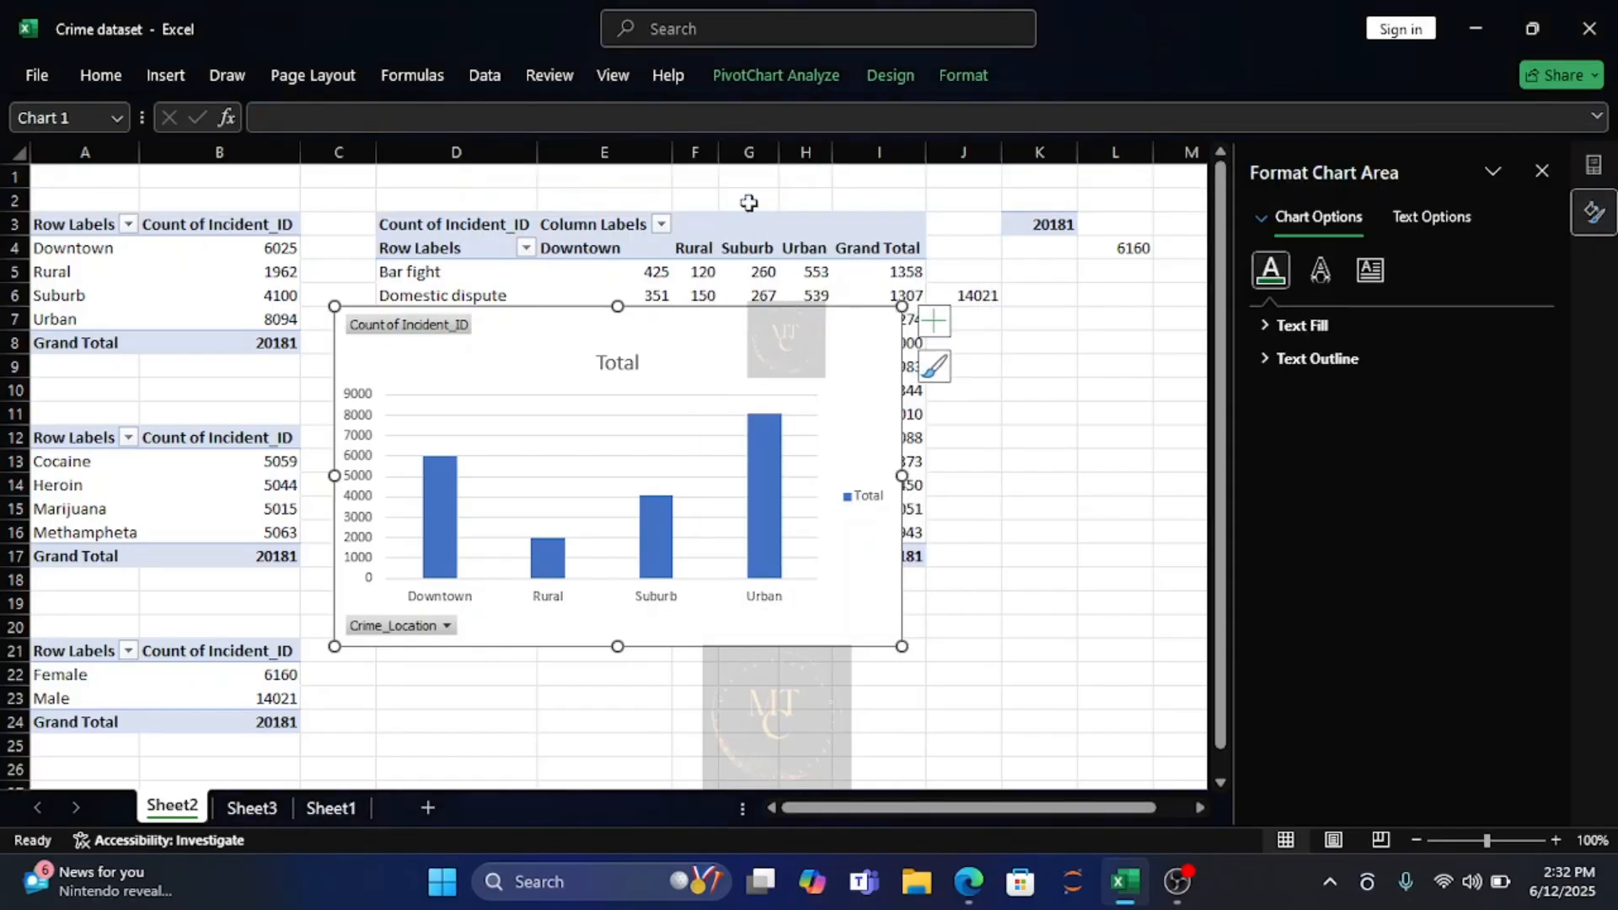
Remove the gridlines, the legend and the primary vertical axis from the crime location column chart.
{"action": "left_click", "coordinate": [937, 367]}
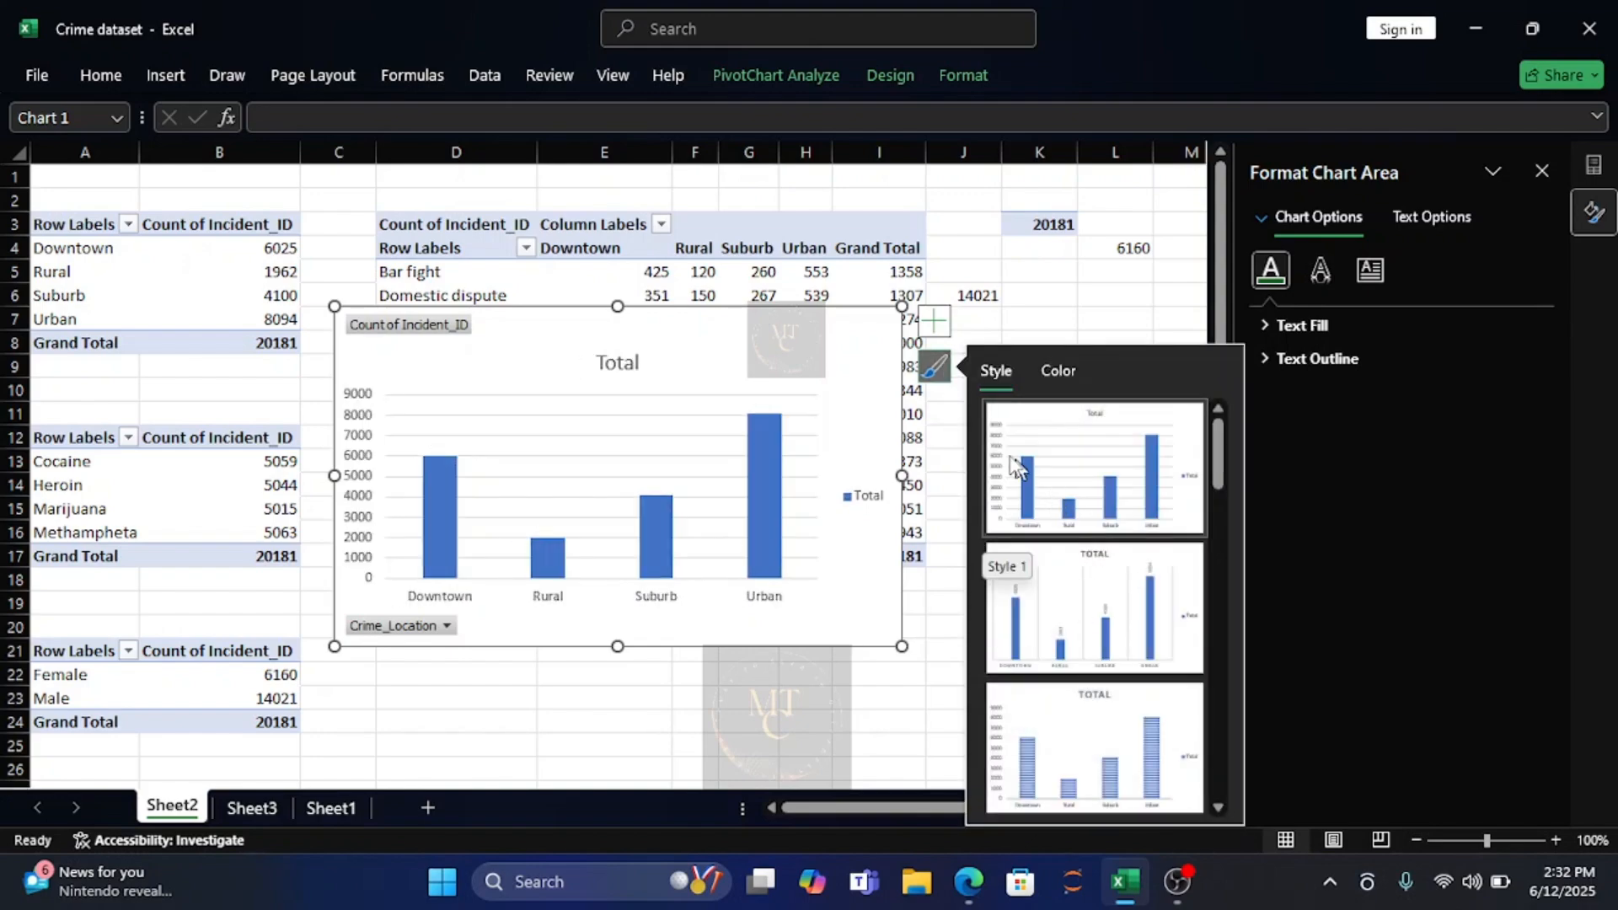
{"action": "left_click", "coordinate": [936, 322]}
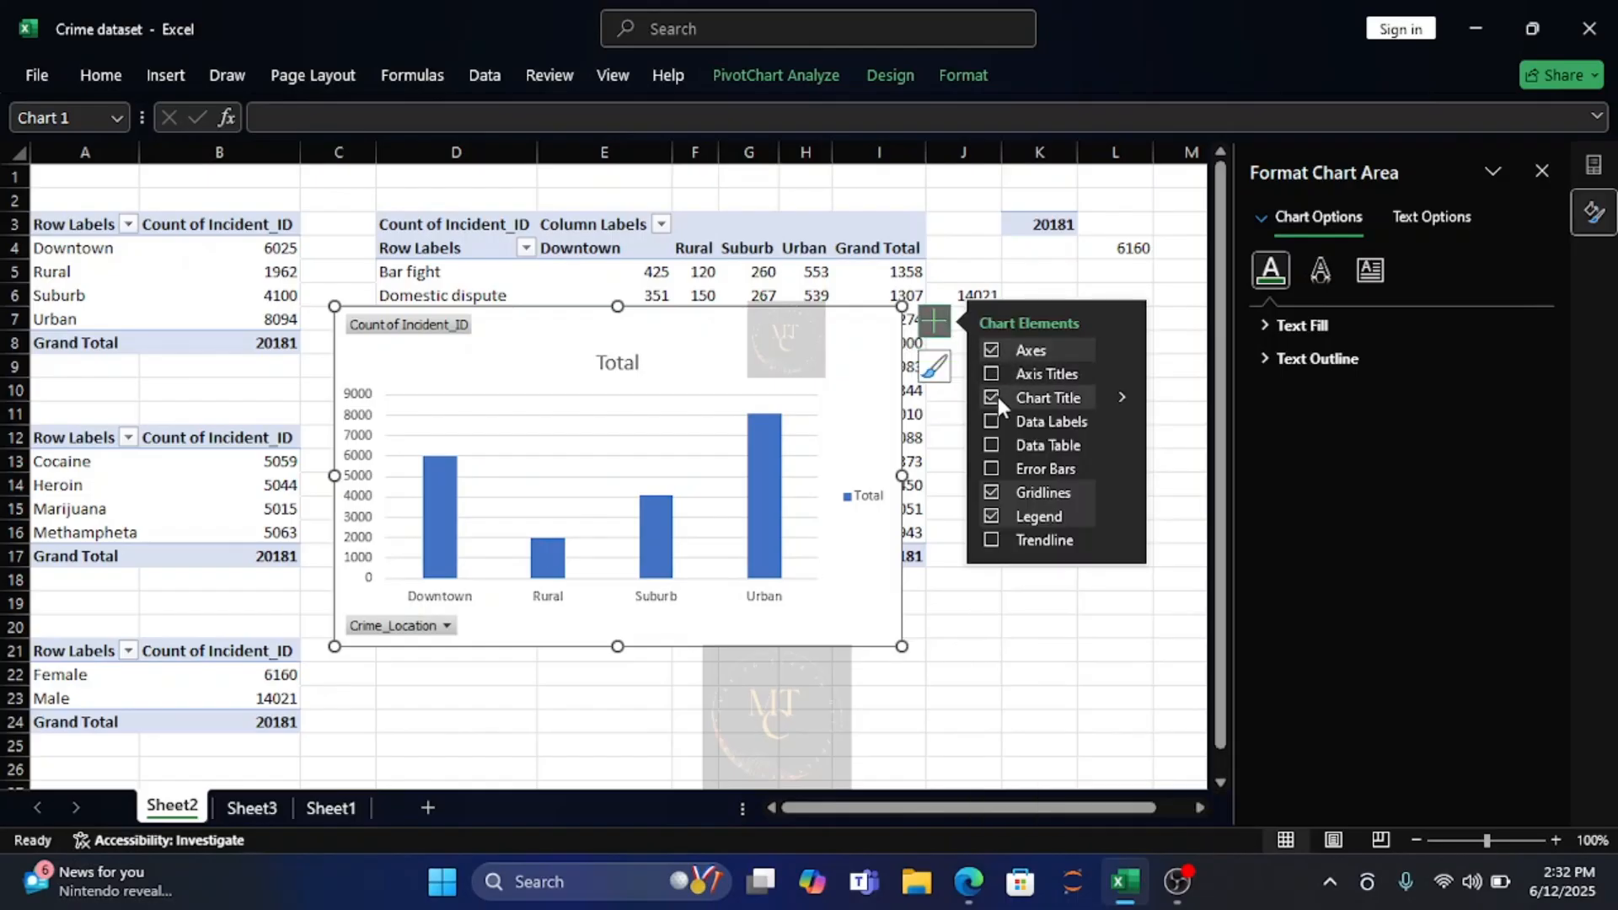
{"action": "left_click", "coordinate": [992, 493]}
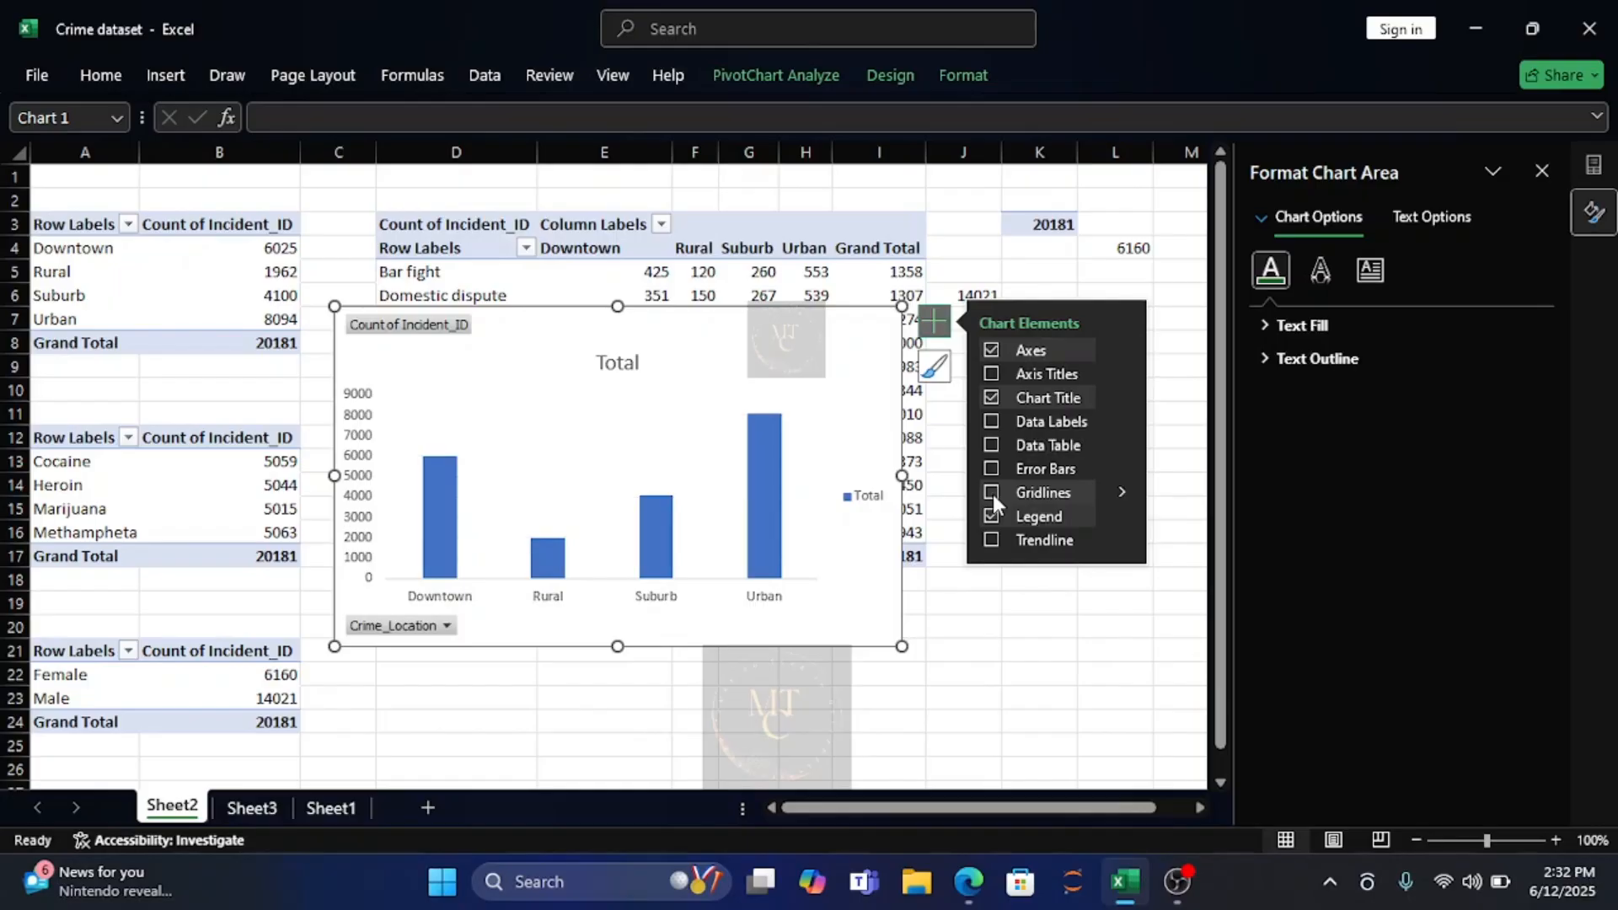
{"action": "left_click", "coordinate": [990, 514]}
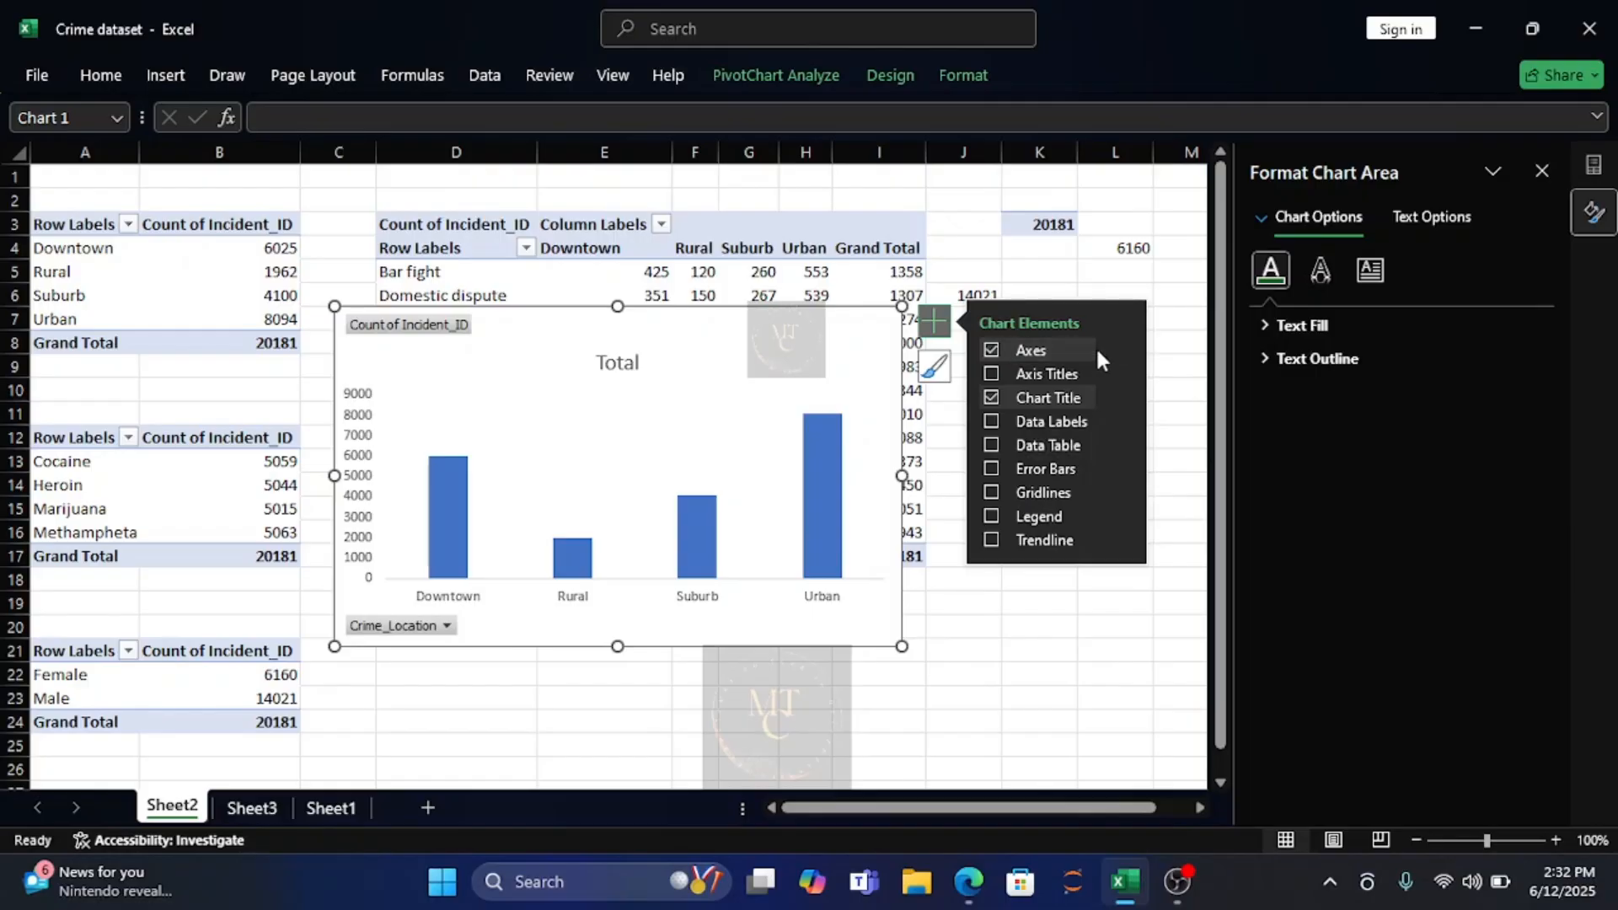
{"action": "mouse_move", "coordinate": [1114, 360]}
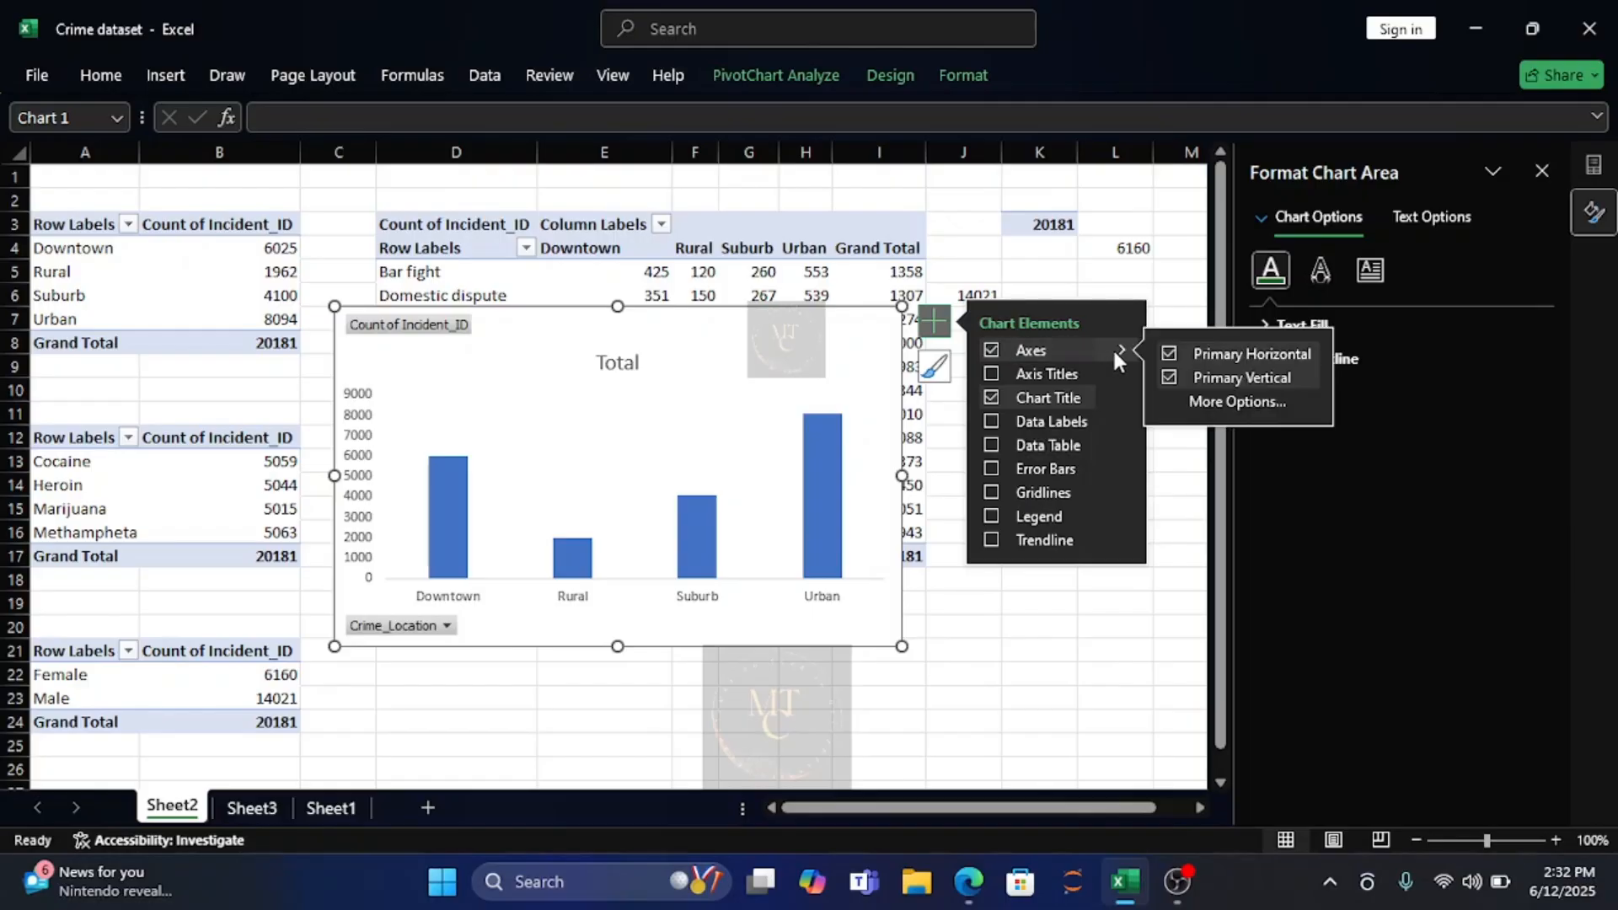
{"action": "left_click", "coordinate": [1171, 376]}
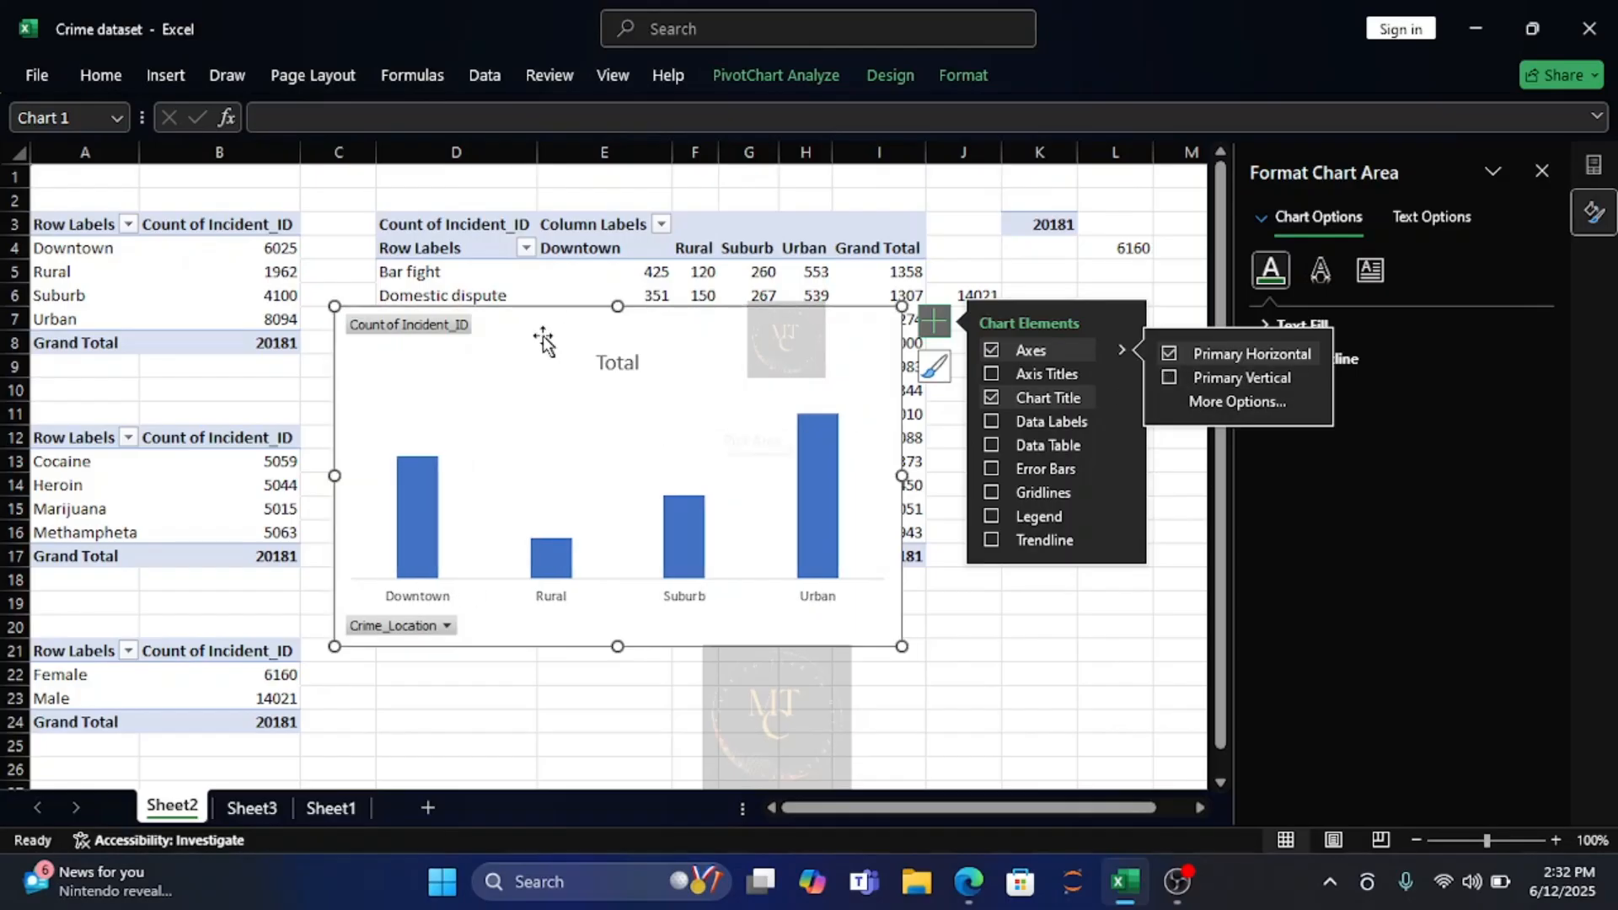
Replace the column chart's title with "Area With The Highest Crime".
{"action": "left_click", "coordinate": [625, 363]}
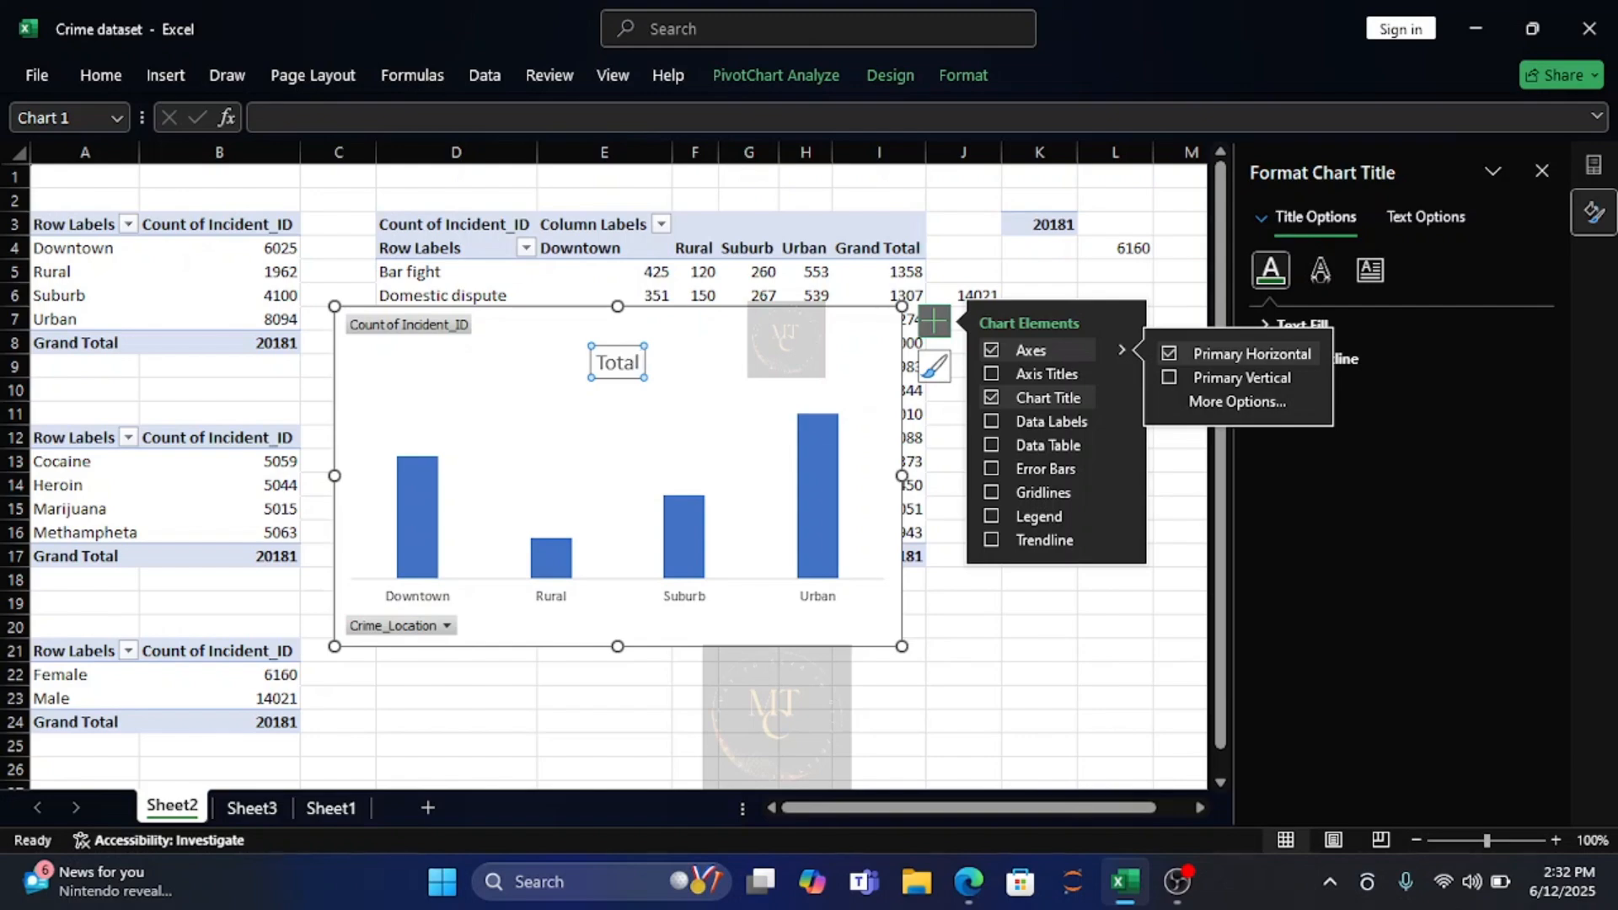
{"action": "left_click", "coordinate": [600, 370]}
{"action": "double_click", "coordinate": [600, 369]}
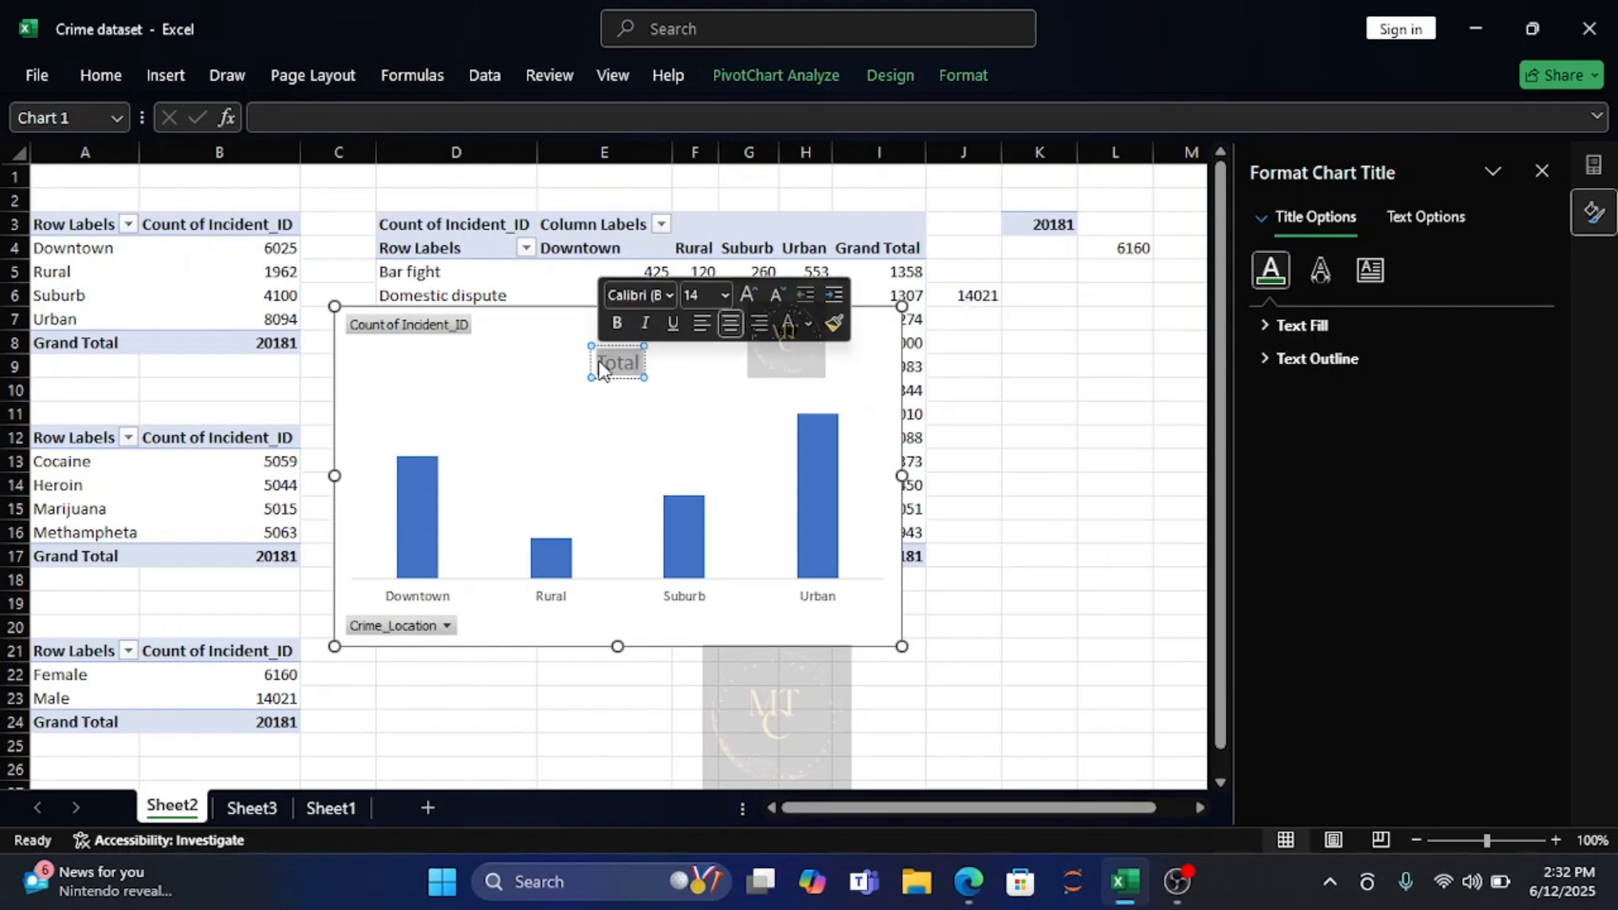
{"action": "type", "text": "Area"}
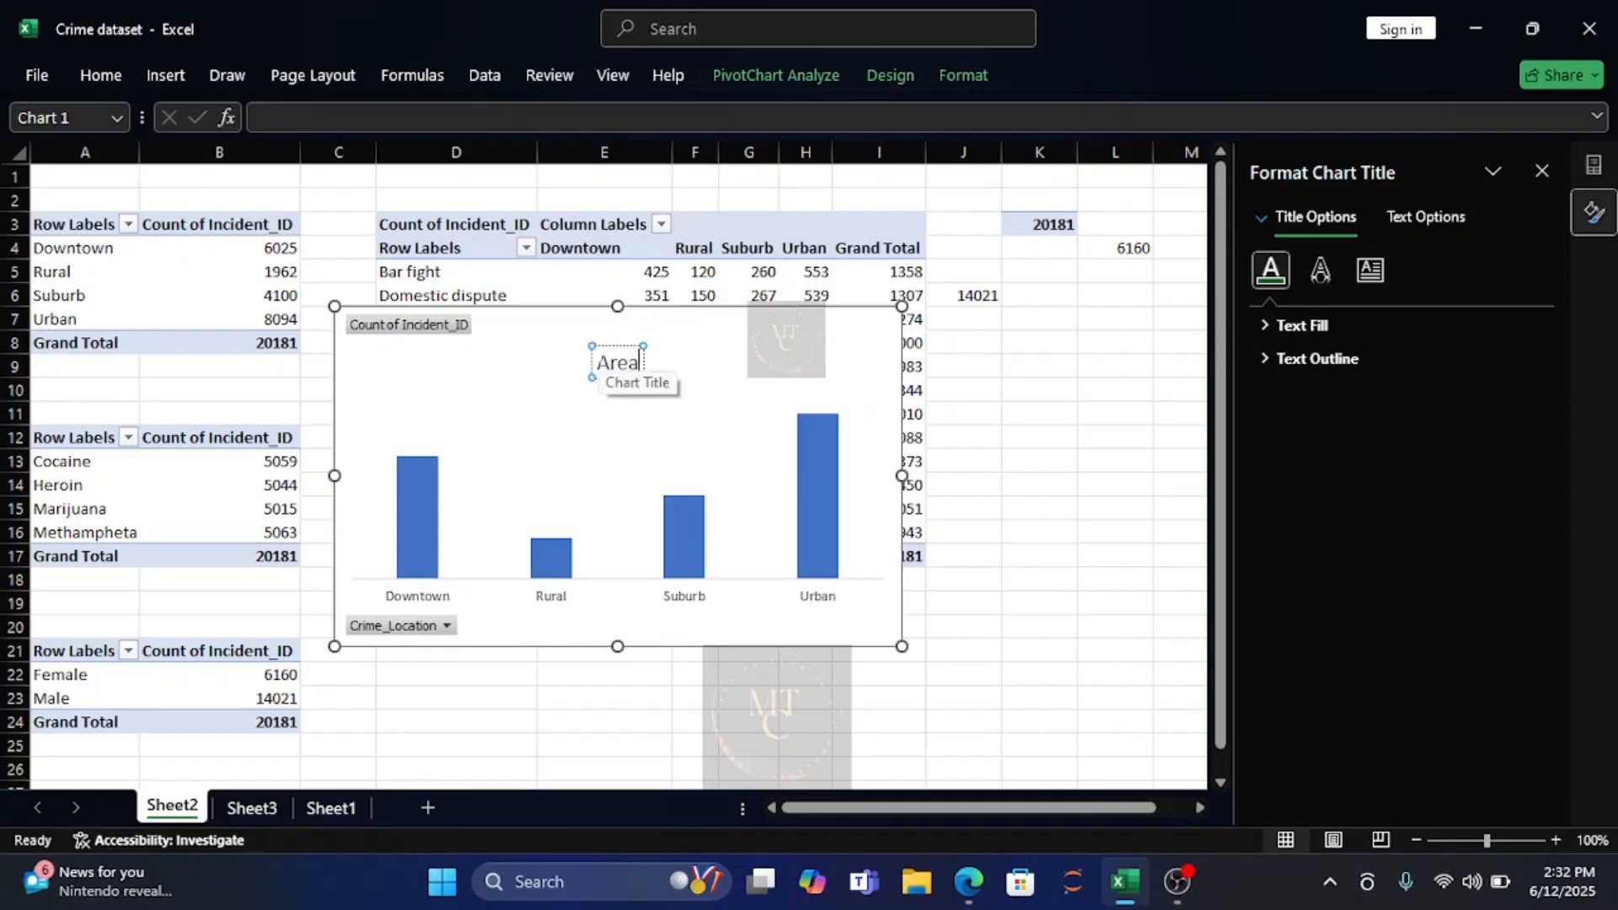
{"action": "type", "text": " W"}
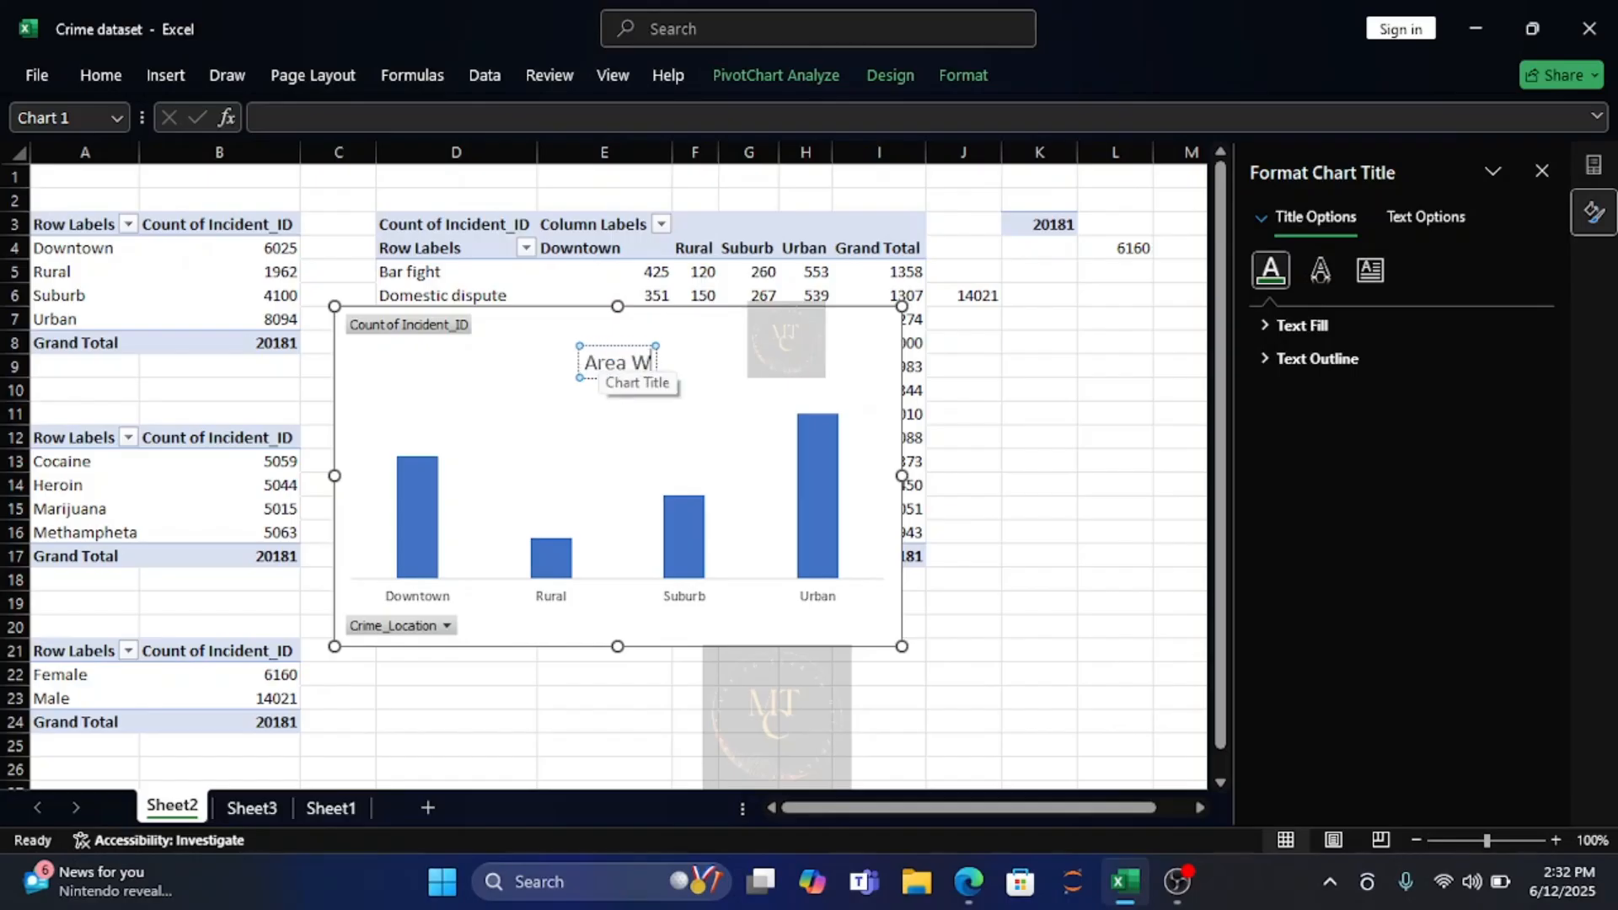
{"action": "type", "text": "ith The"}
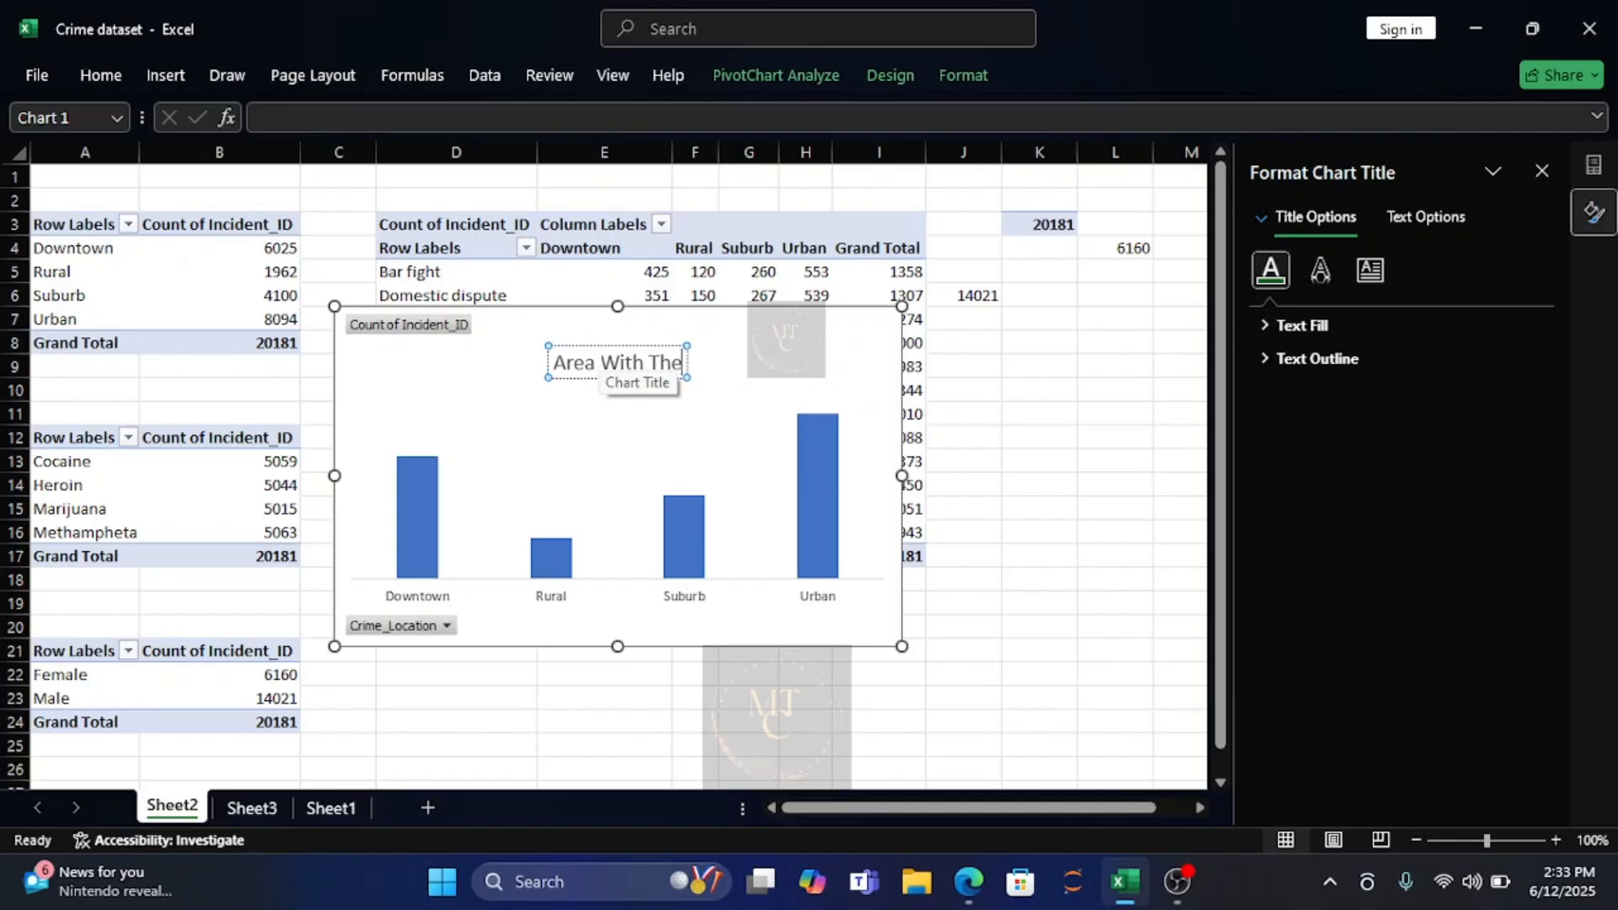
{"action": "type", "text": " Hi"}
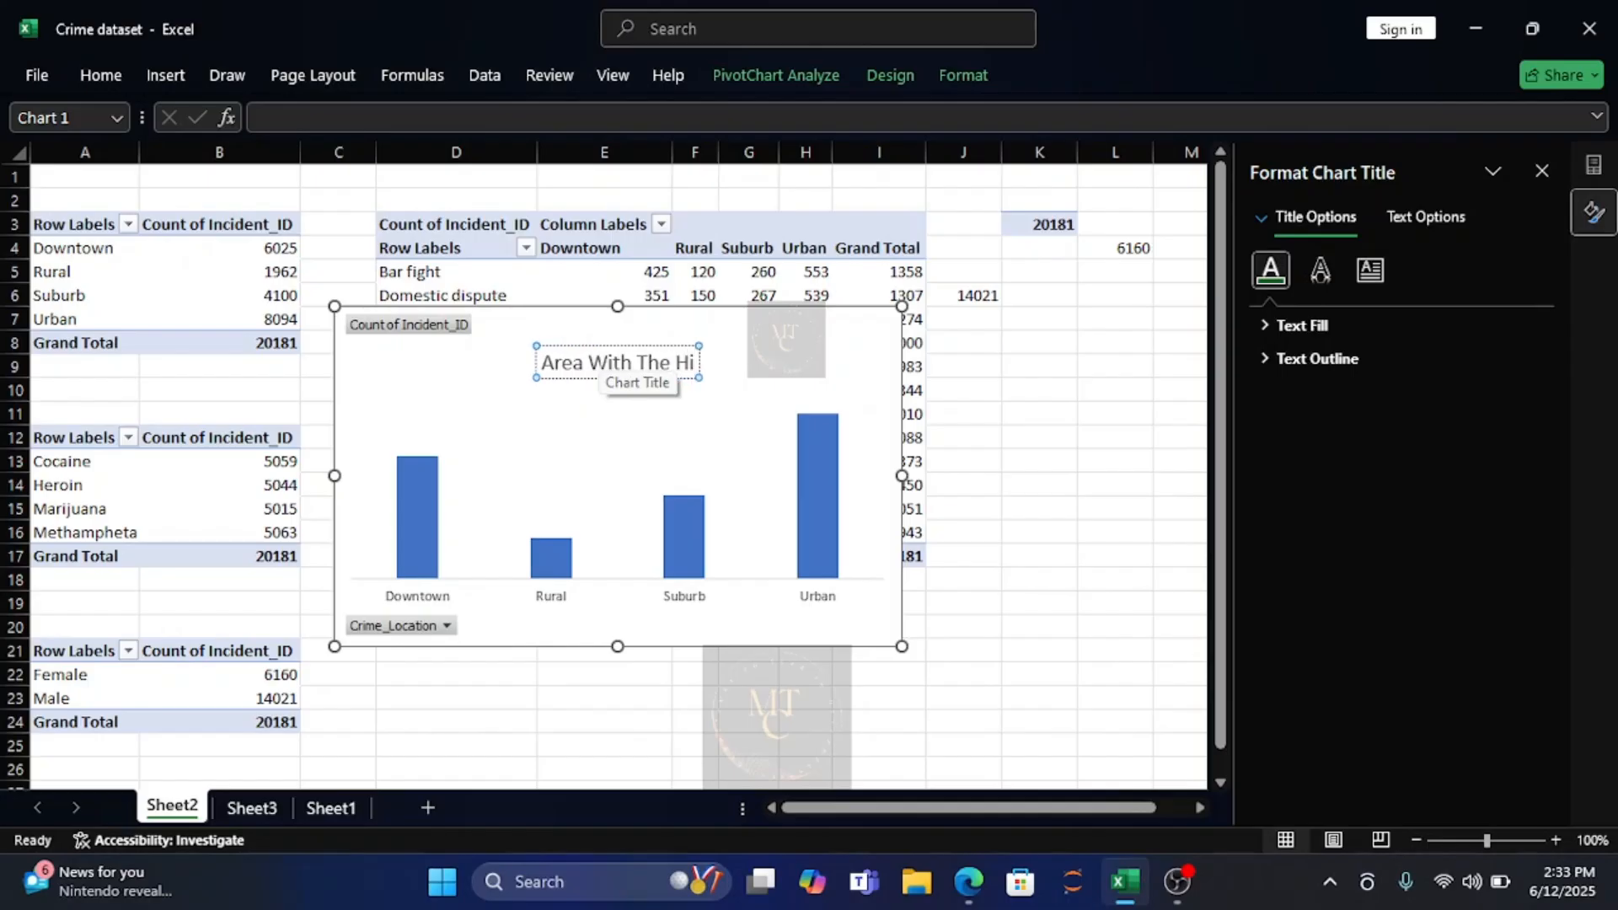
{"action": "type", "text": "ghest"}
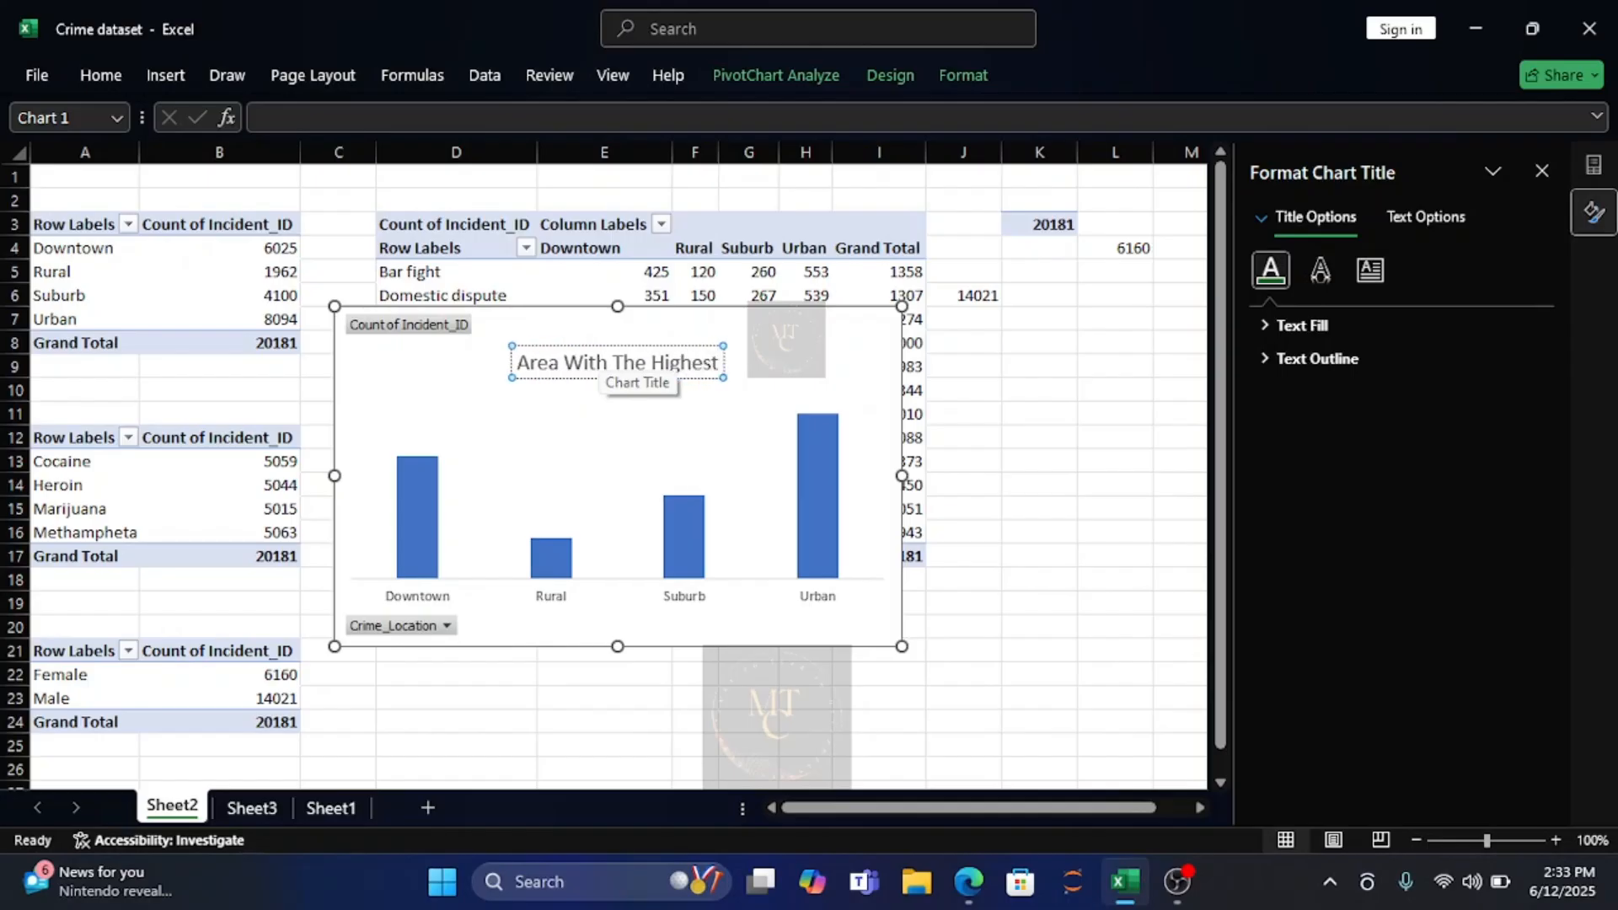
{"action": "type", "text": " Crime"}
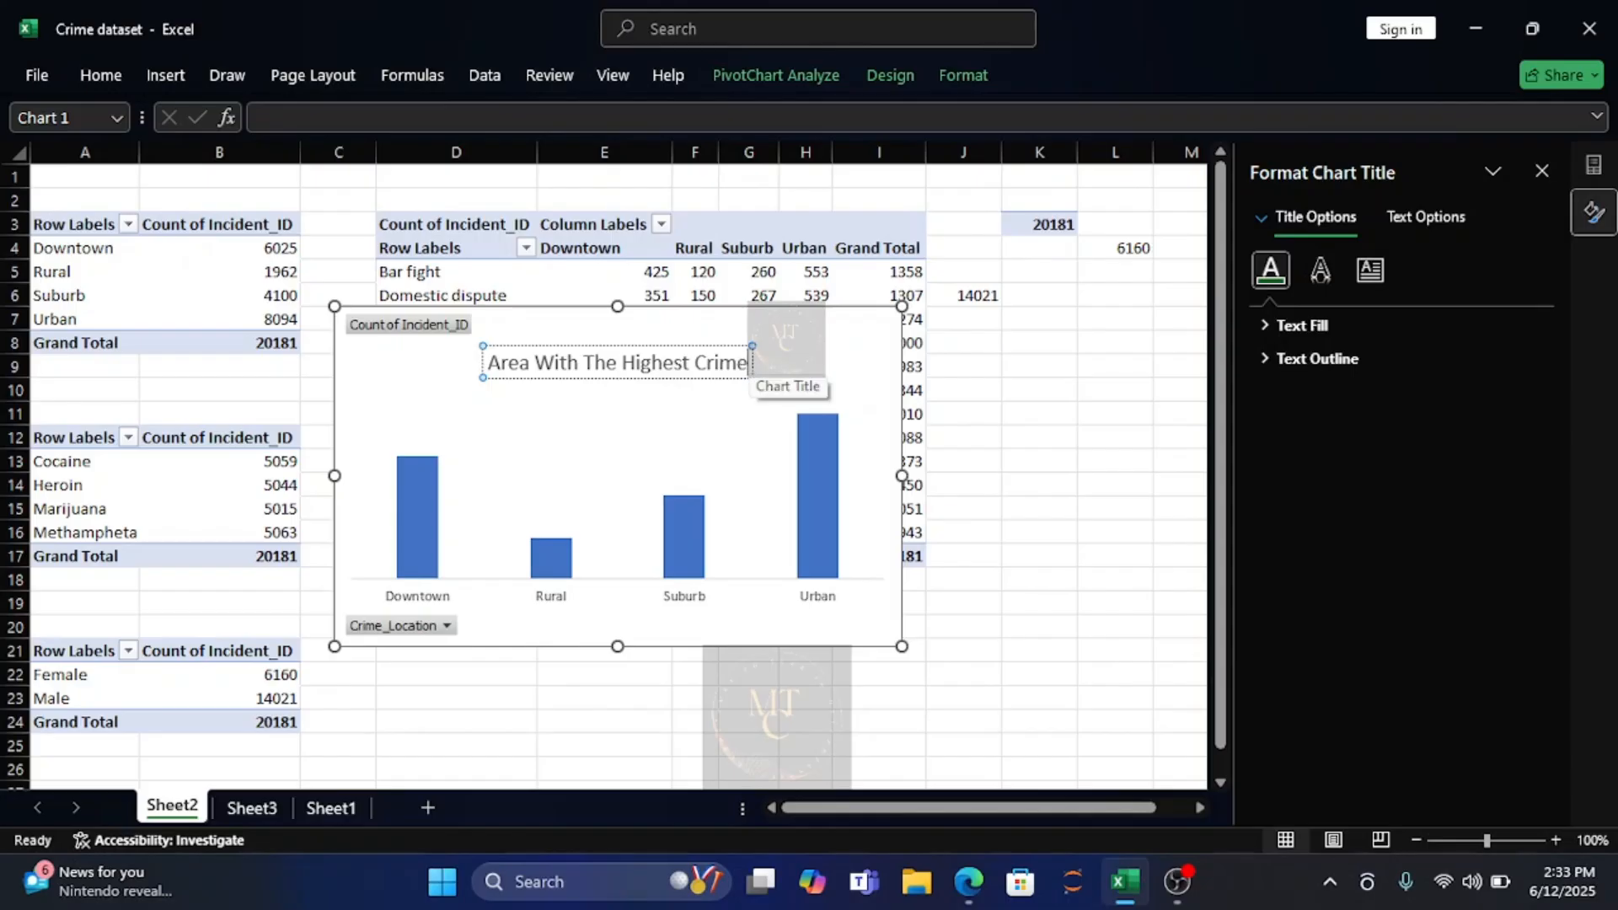
Make the entire chart title text bold and colour it Dark Red.
{"action": "left_click_drag", "start_coordinate": [750, 362], "coordinate": [501, 360]}
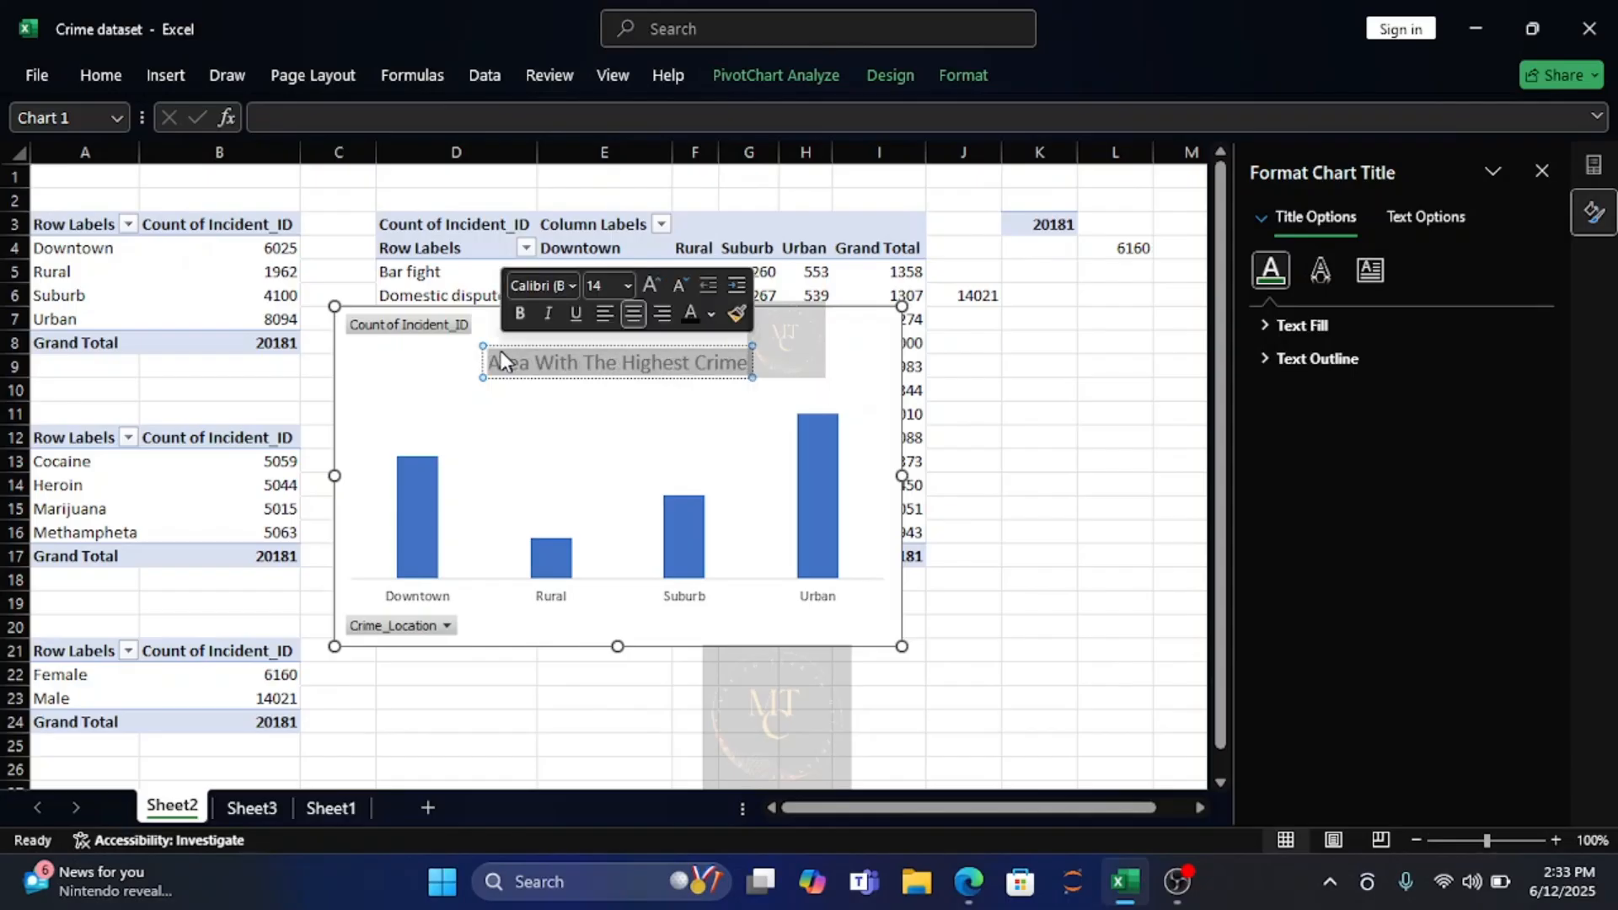
{"action": "left_click", "coordinate": [521, 314]}
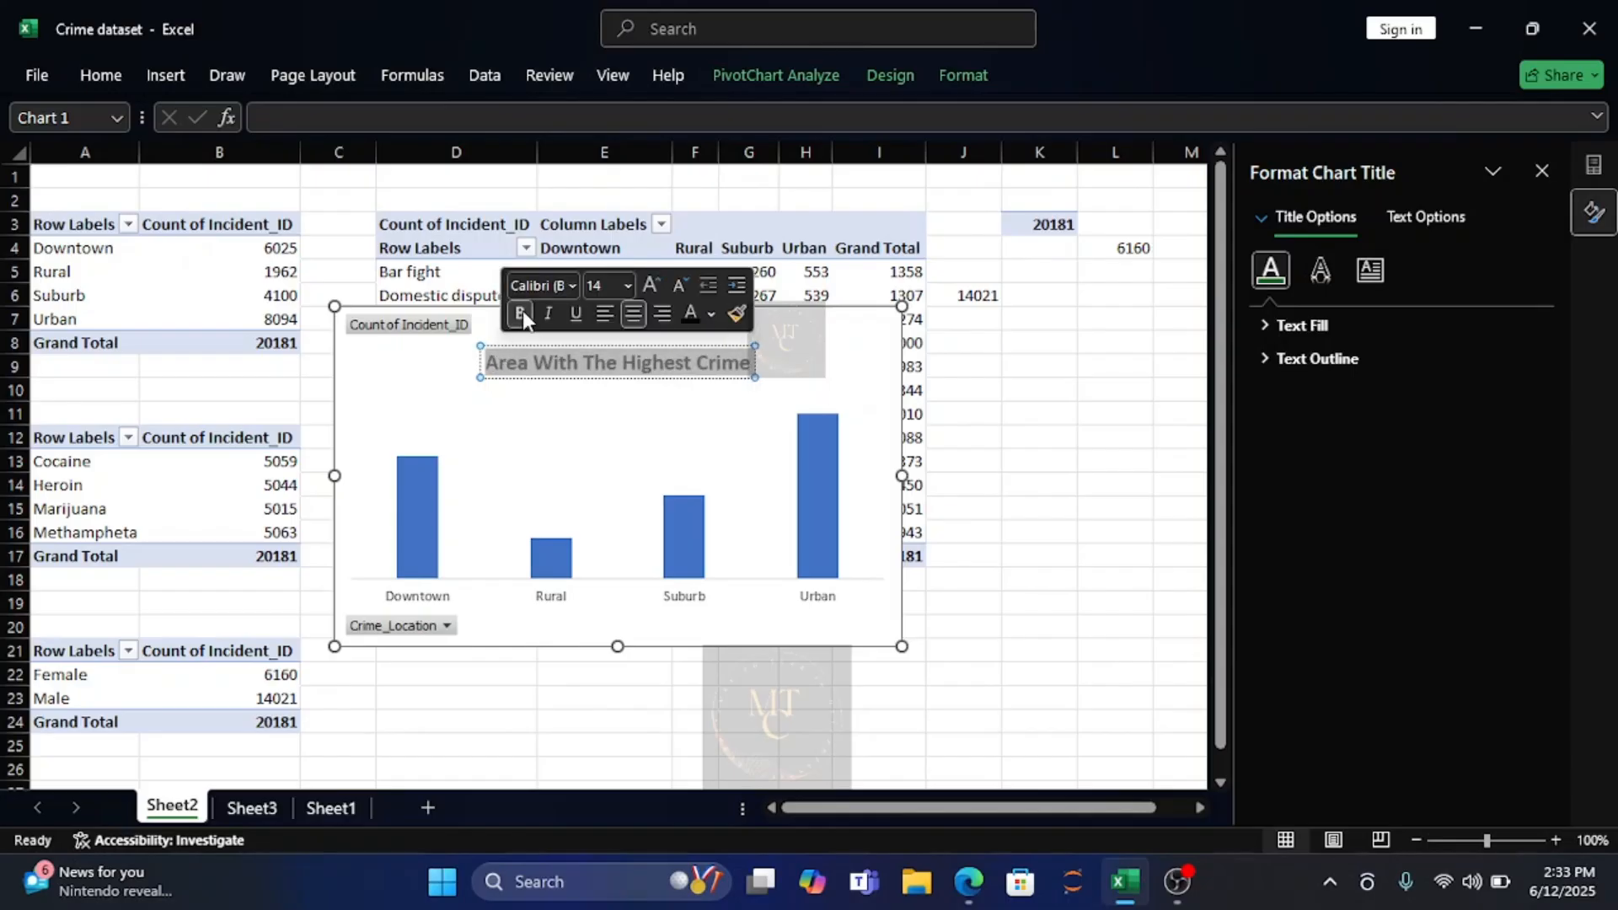
{"action": "left_click", "coordinate": [710, 318]}
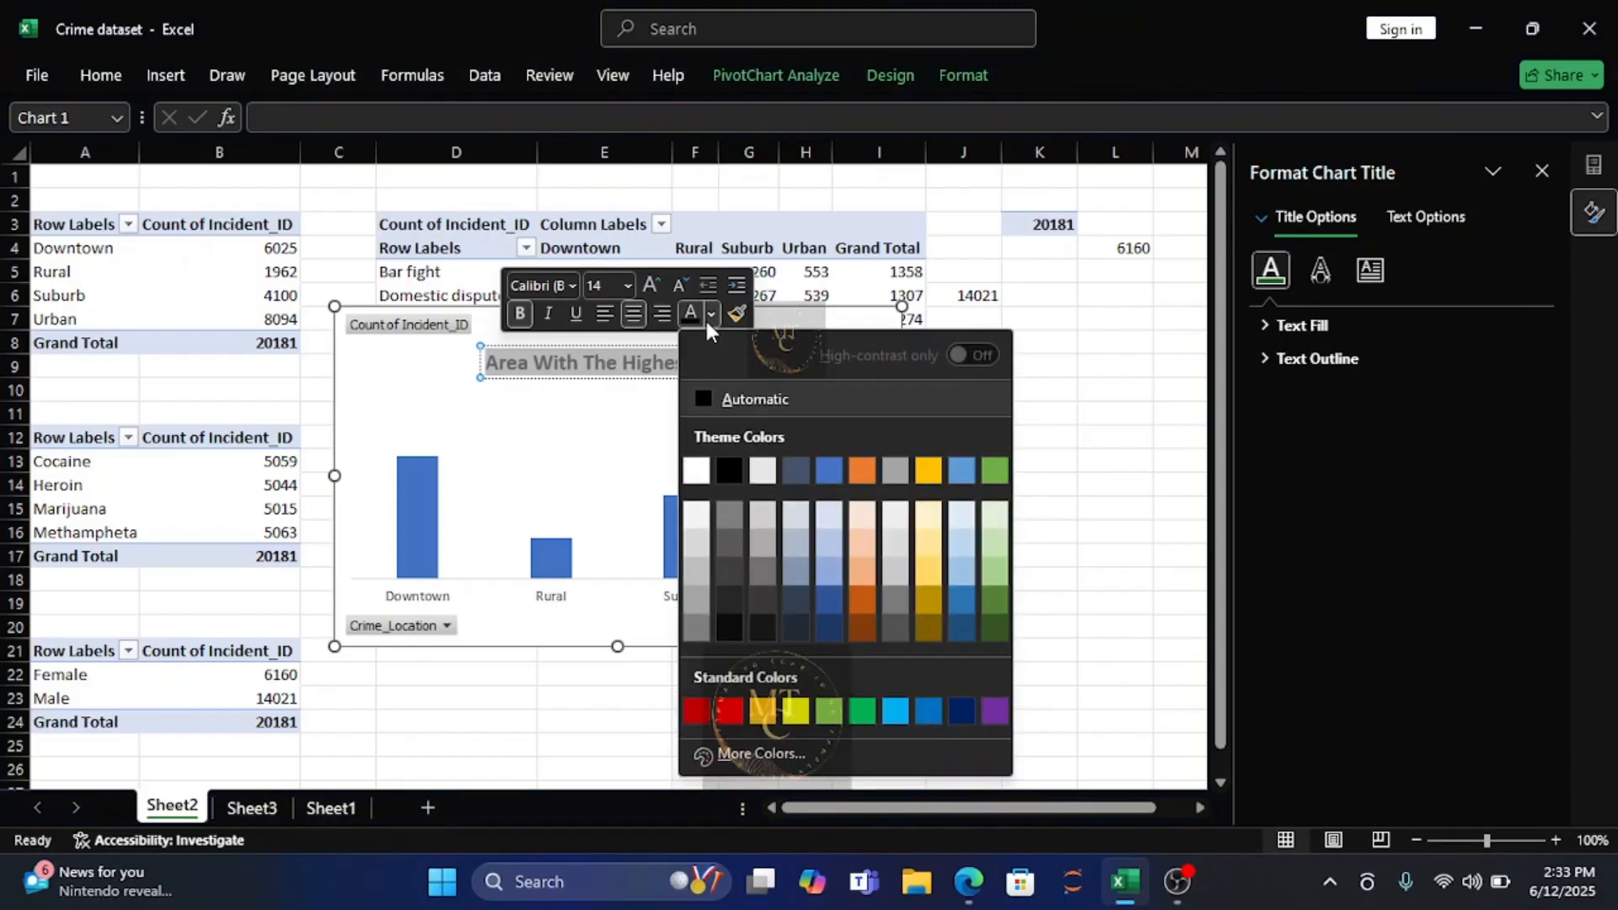
{"action": "left_click", "coordinate": [694, 713]}
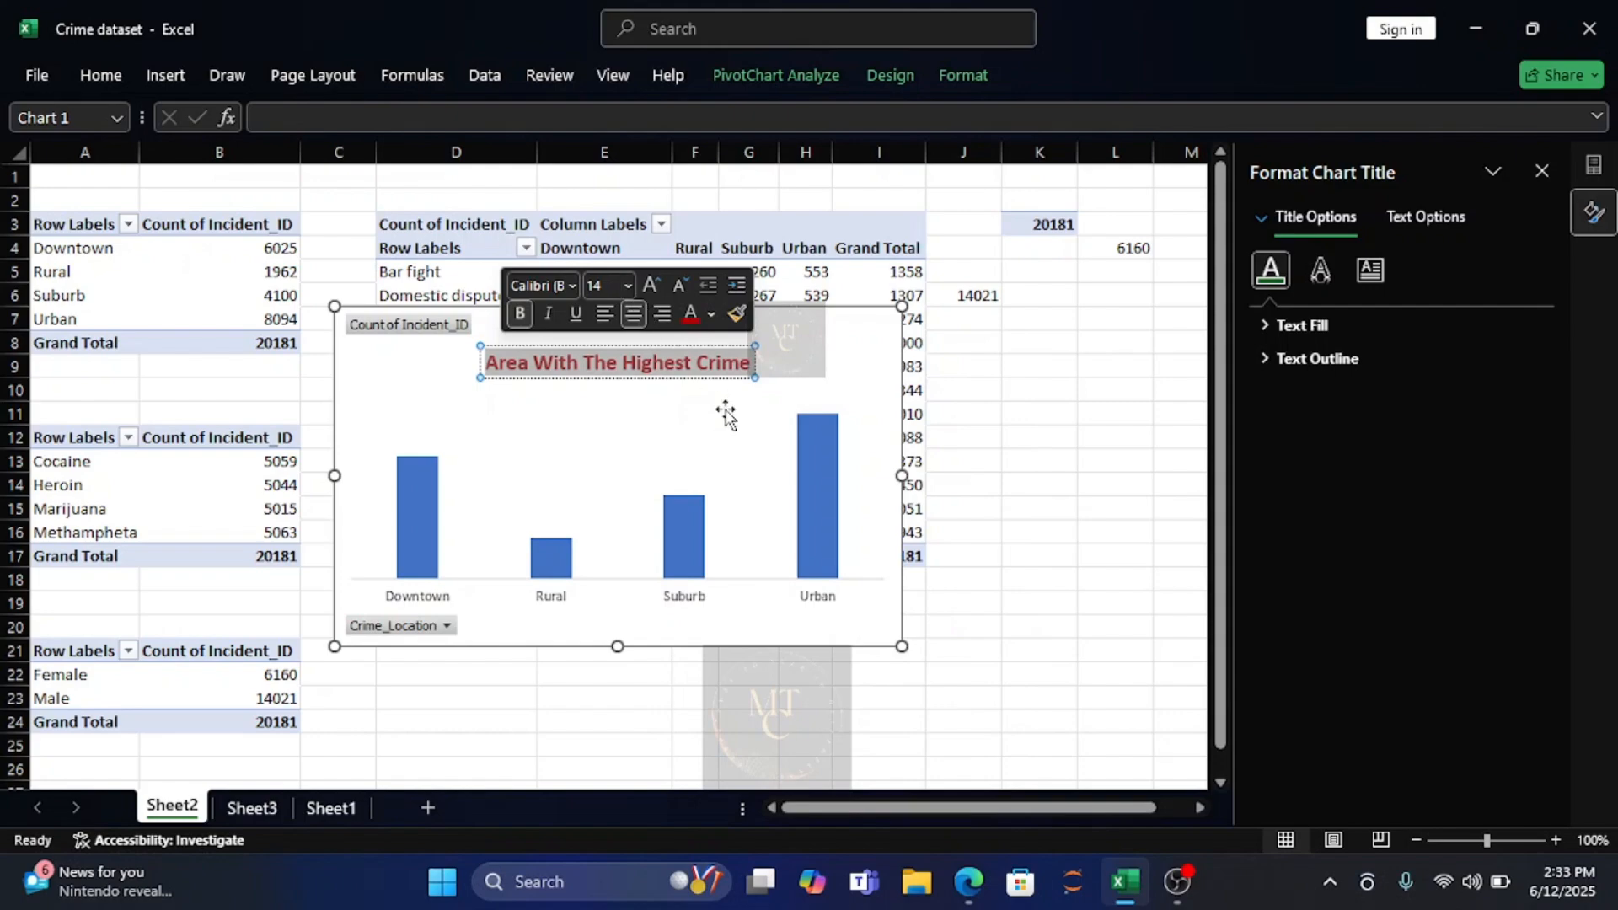
Apply the first outer shadow preset to the chart title text, with a dark grey theme colour for the shadow.
{"action": "left_click", "coordinate": [1319, 271]}
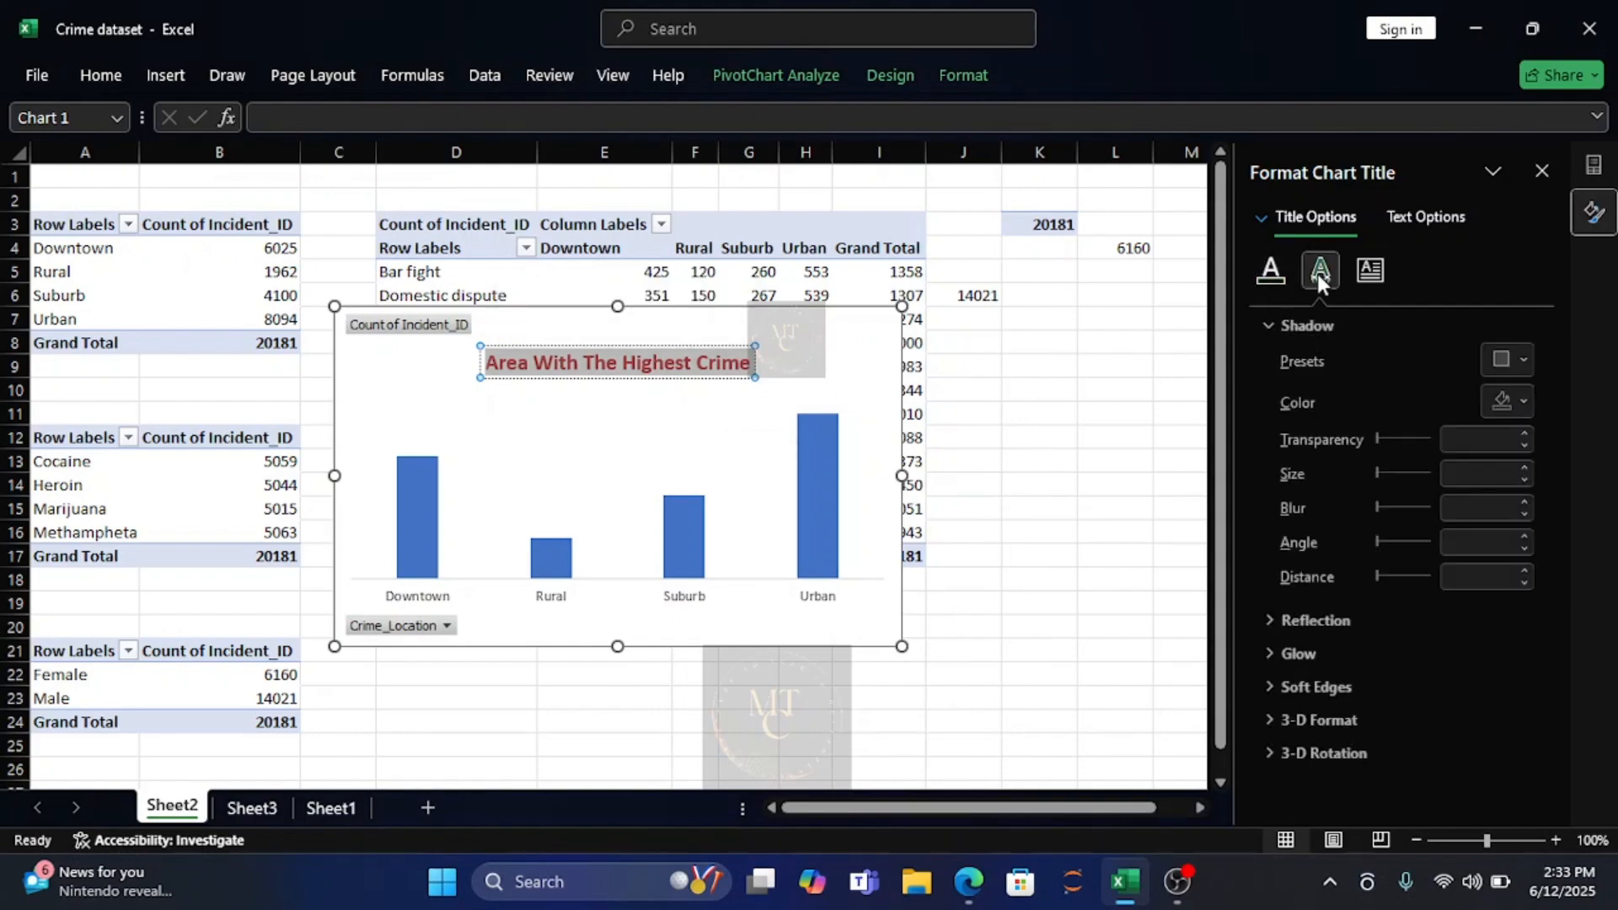
{"action": "left_click", "coordinate": [1515, 361]}
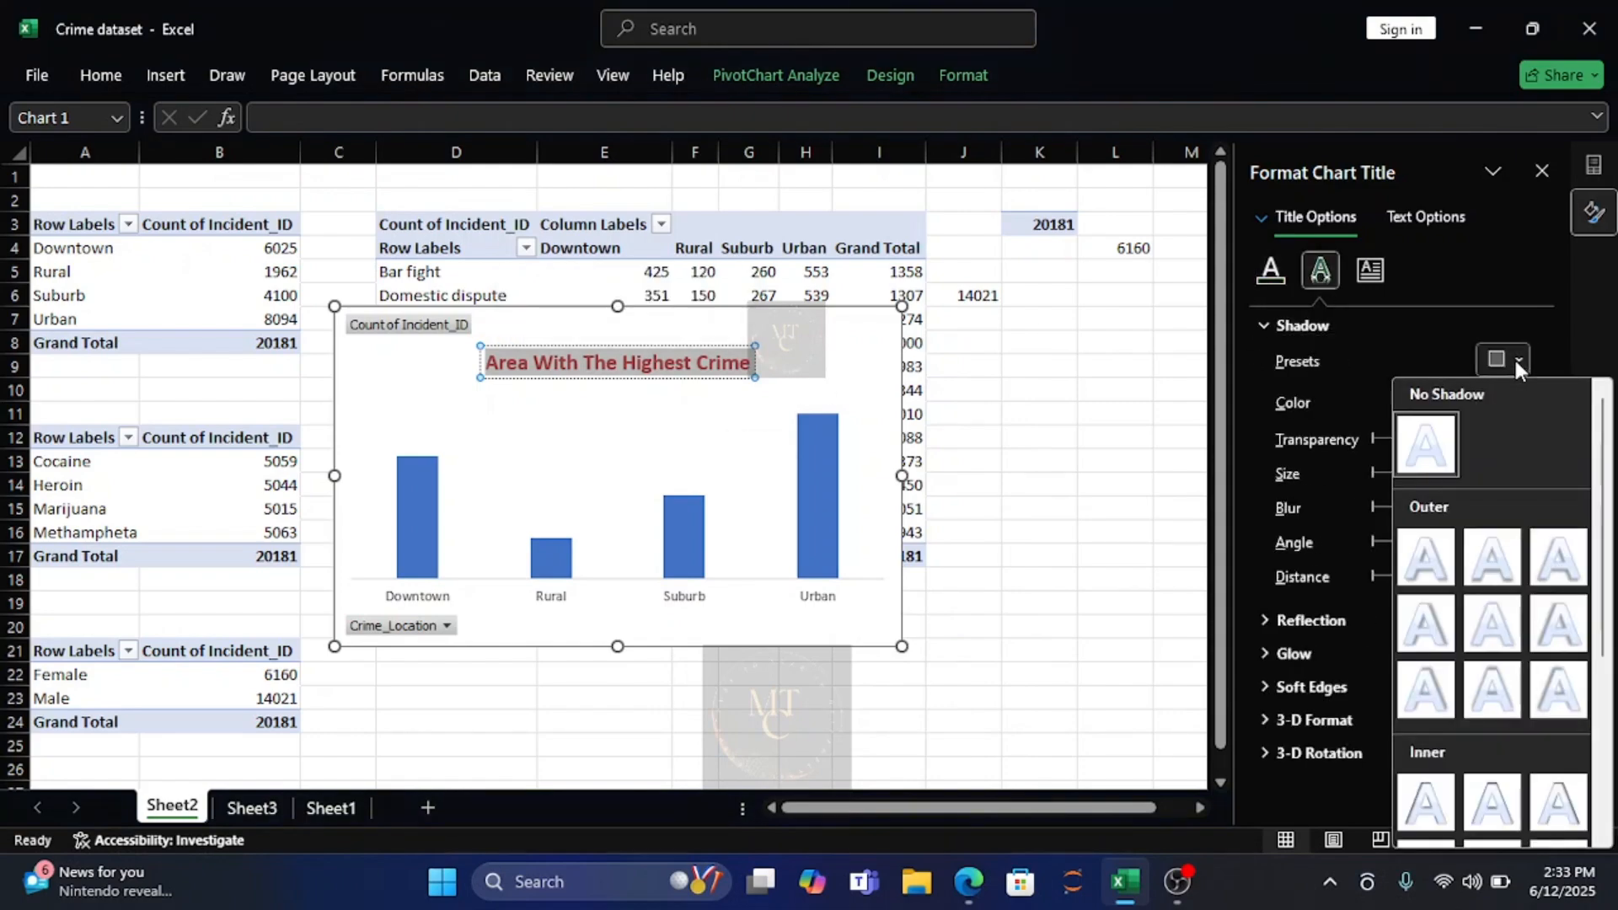
{"action": "left_click", "coordinate": [1427, 564]}
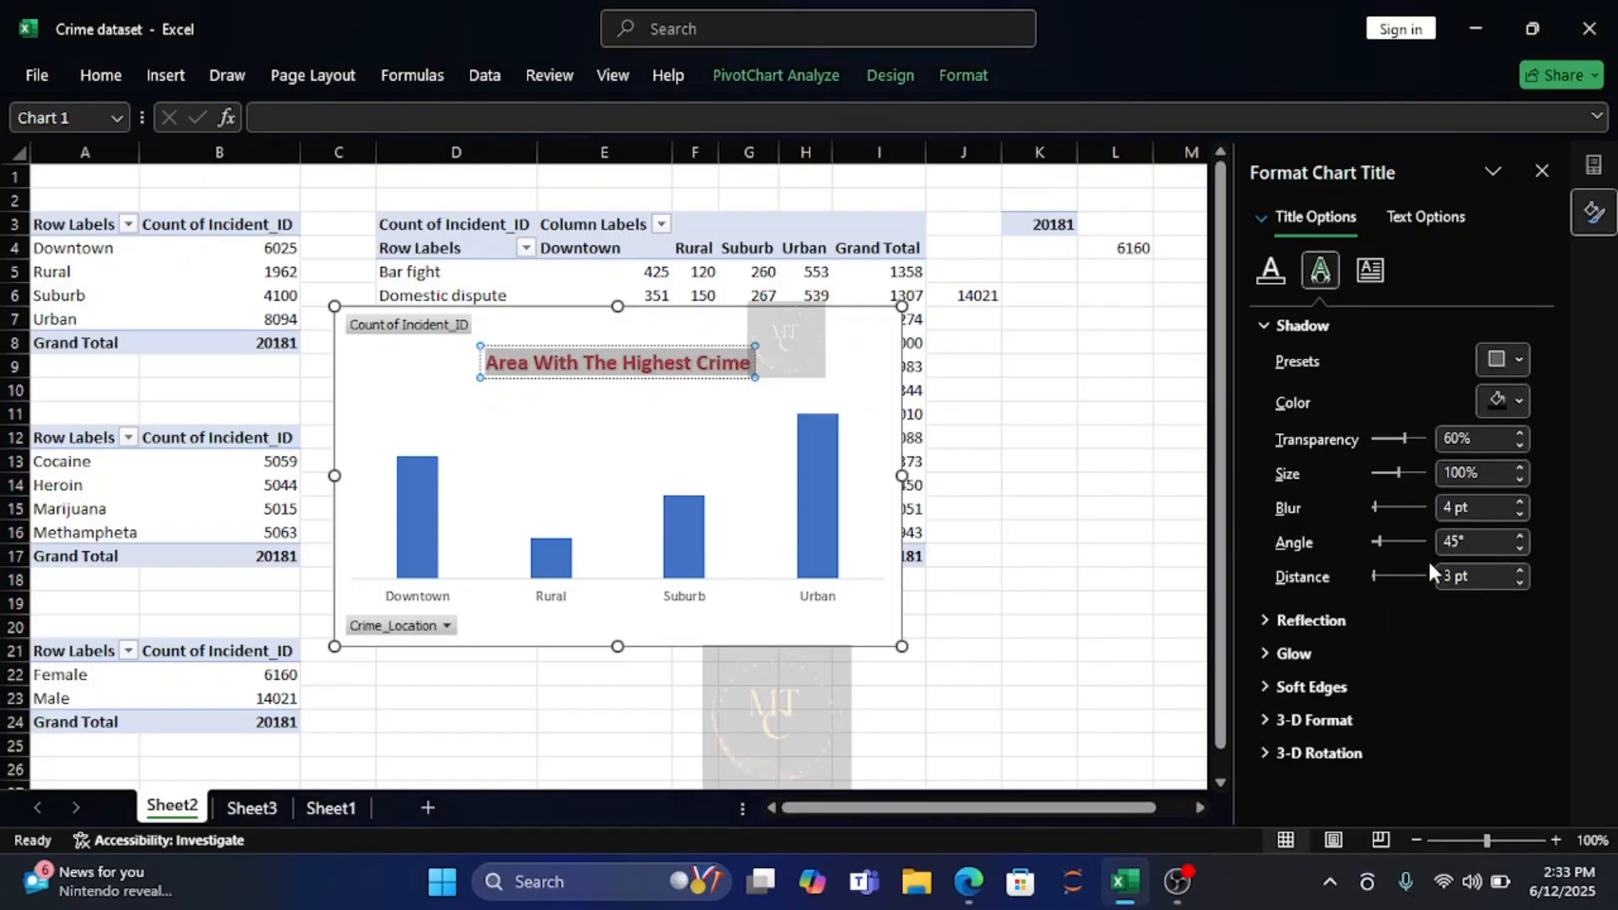
{"action": "left_click", "coordinate": [1517, 404]}
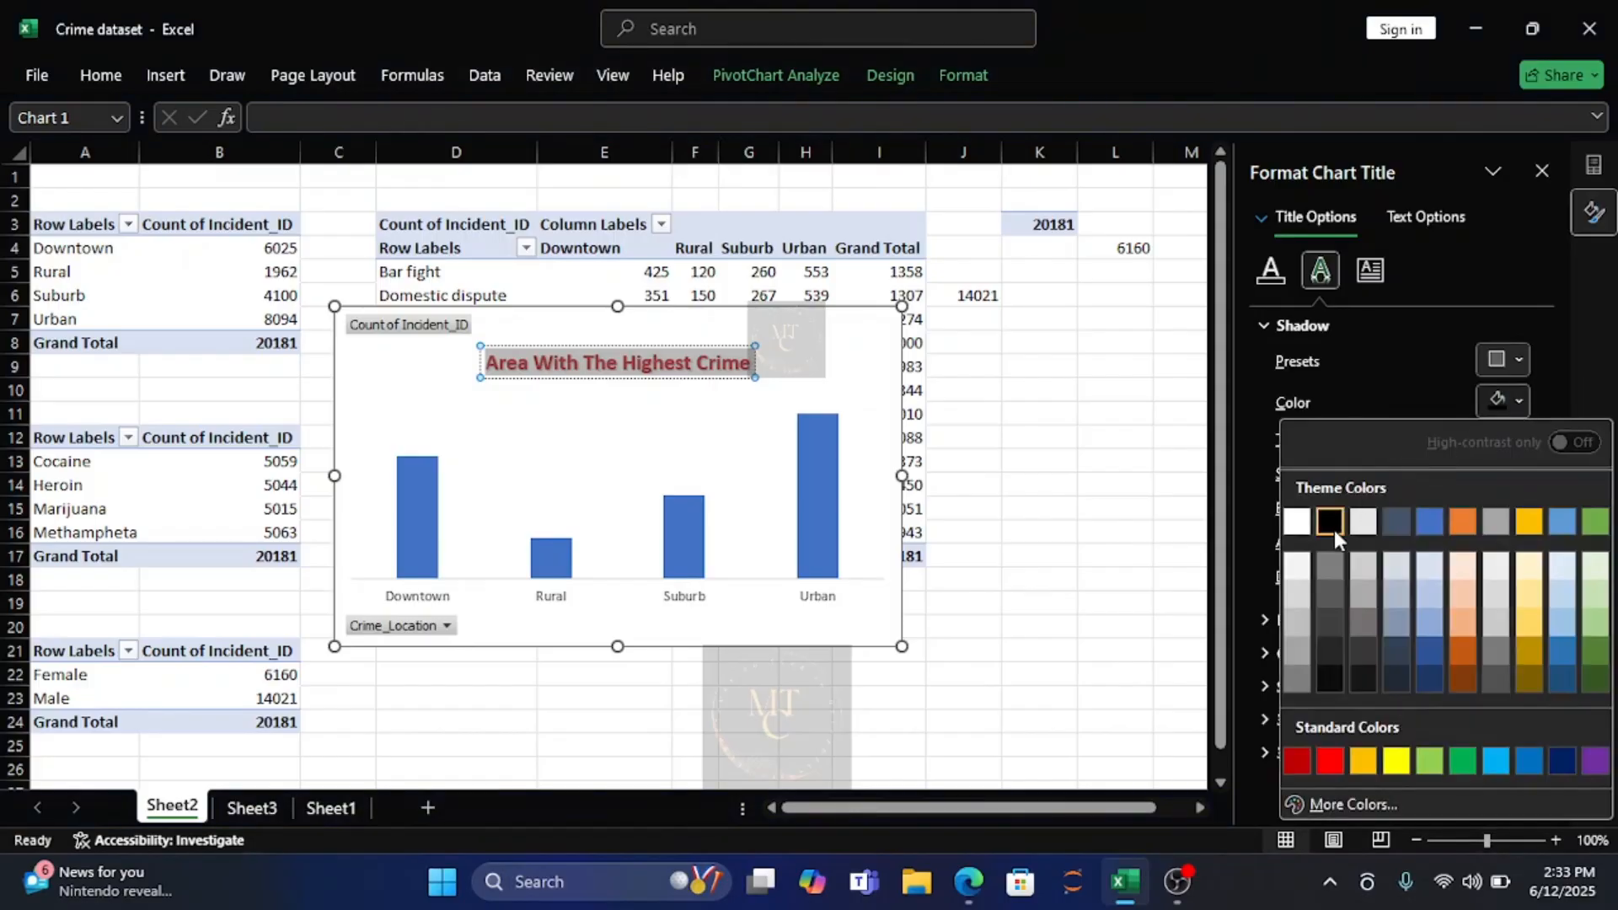
{"action": "left_click", "coordinate": [1335, 649]}
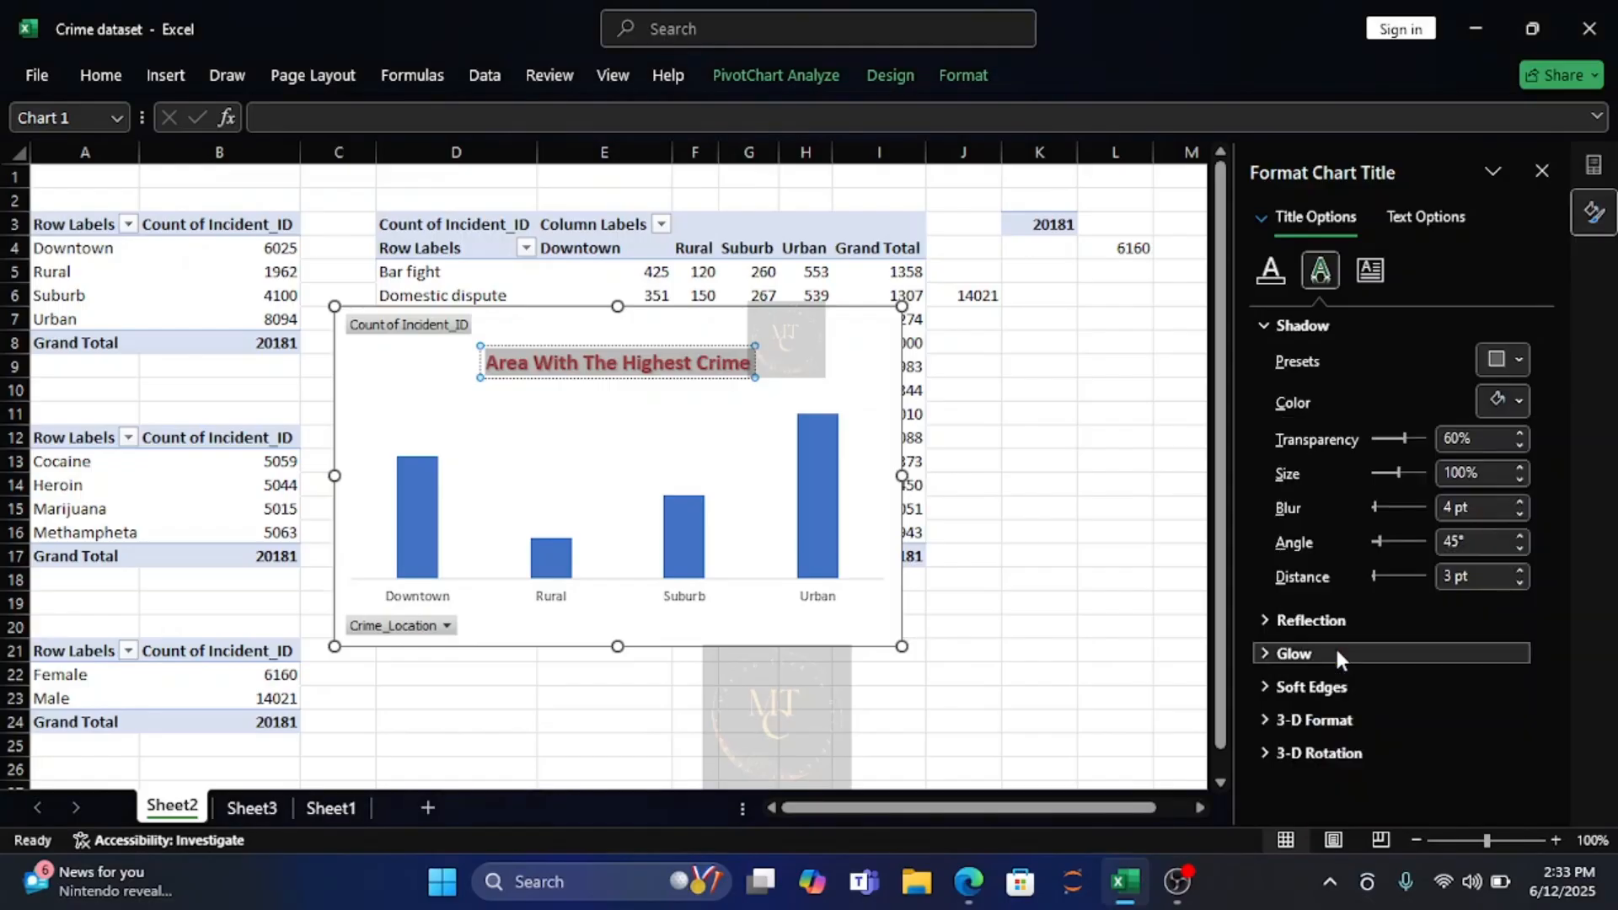
{"action": "left_click", "coordinate": [777, 377]}
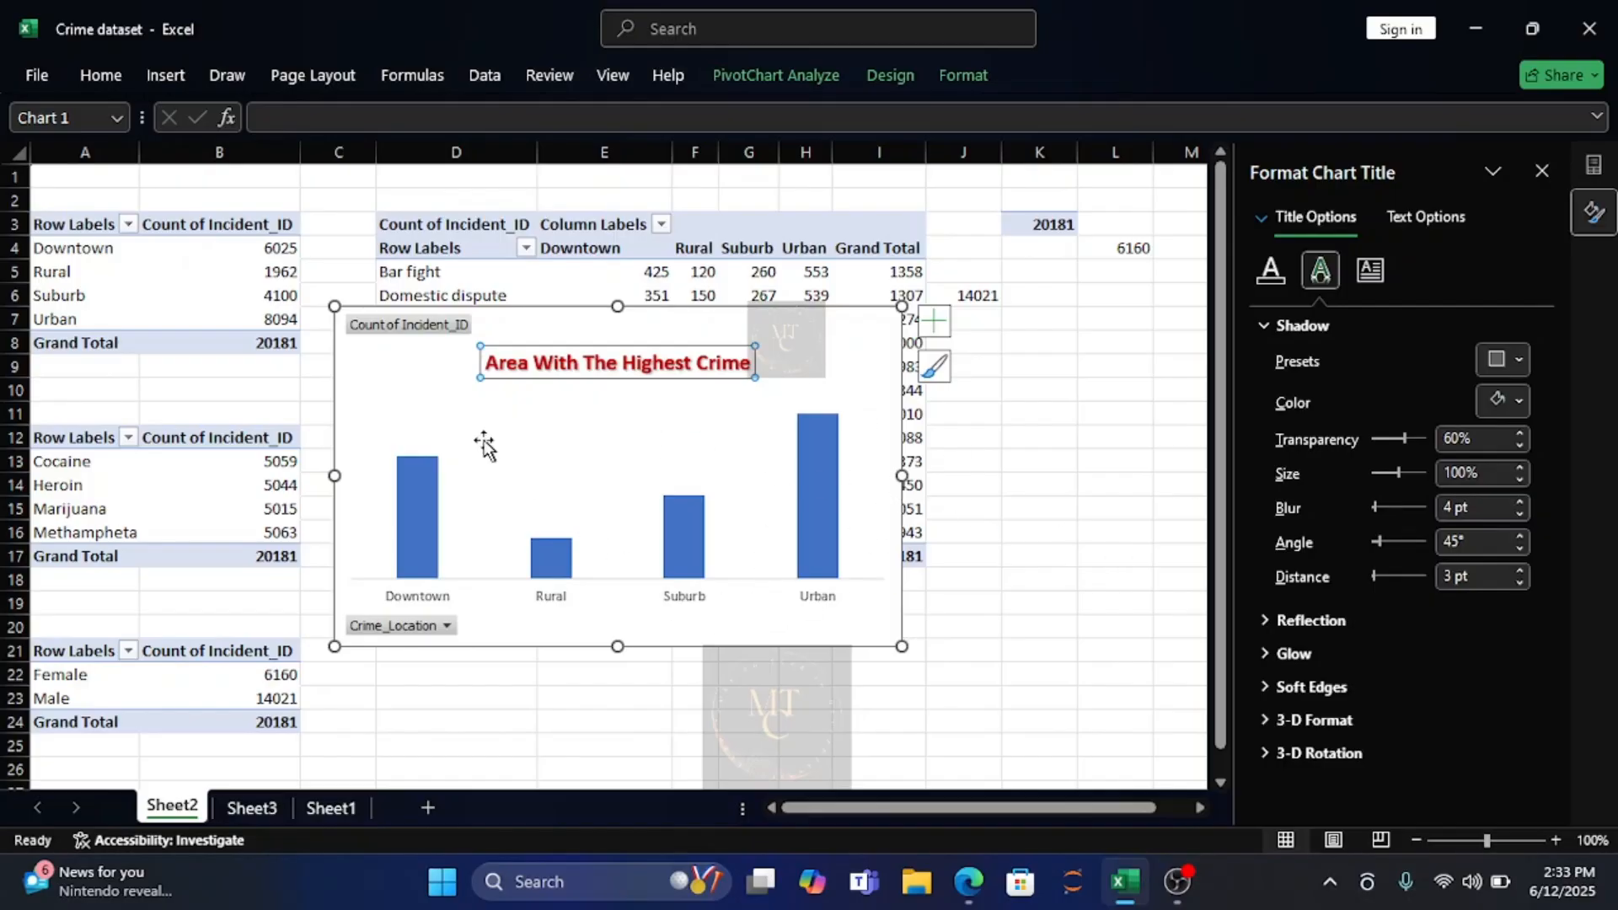
Hide all field buttons on the crime location chart.
{"action": "left_click", "coordinate": [392, 628]}
{"action": "left_click", "coordinate": [393, 632]}
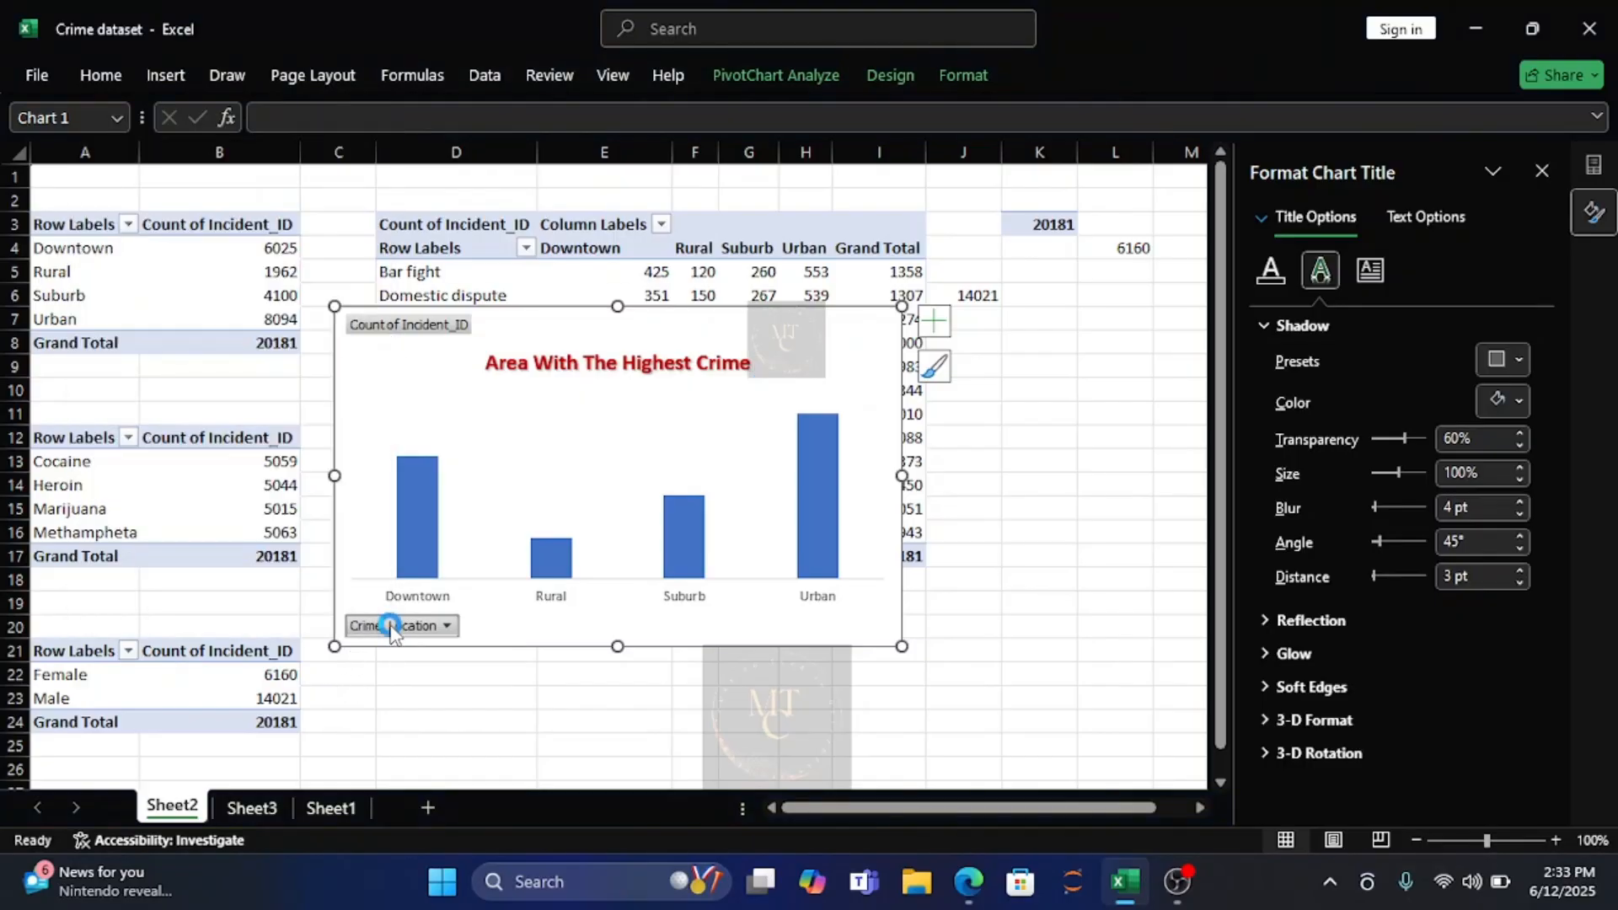
{"action": "right_click", "coordinate": [392, 628]}
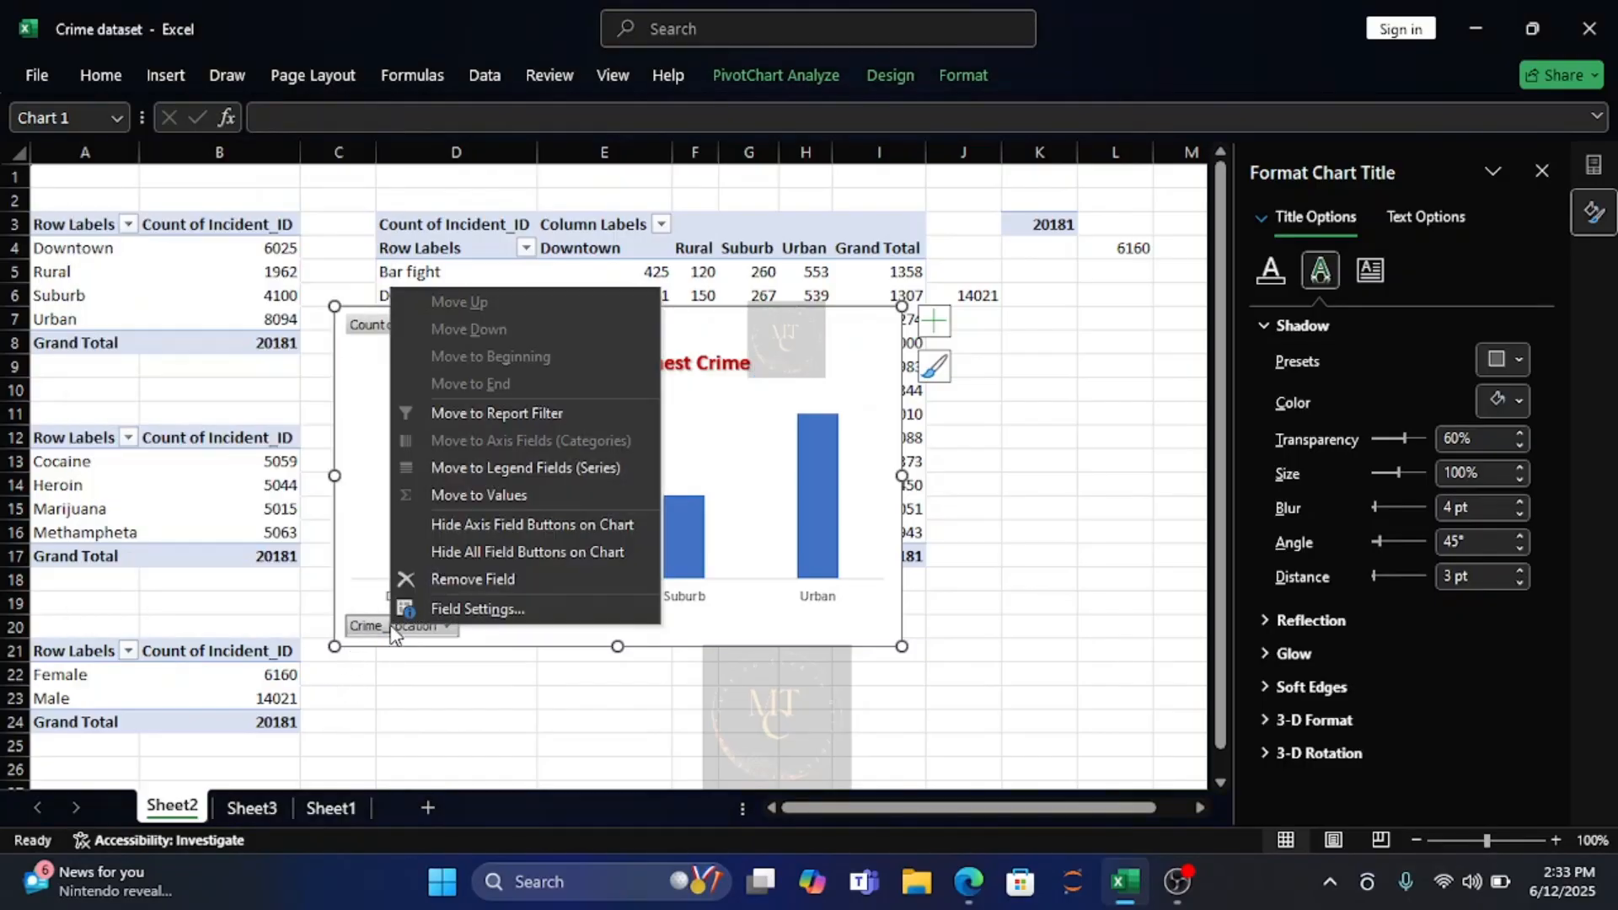
{"action": "left_click", "coordinate": [539, 549]}
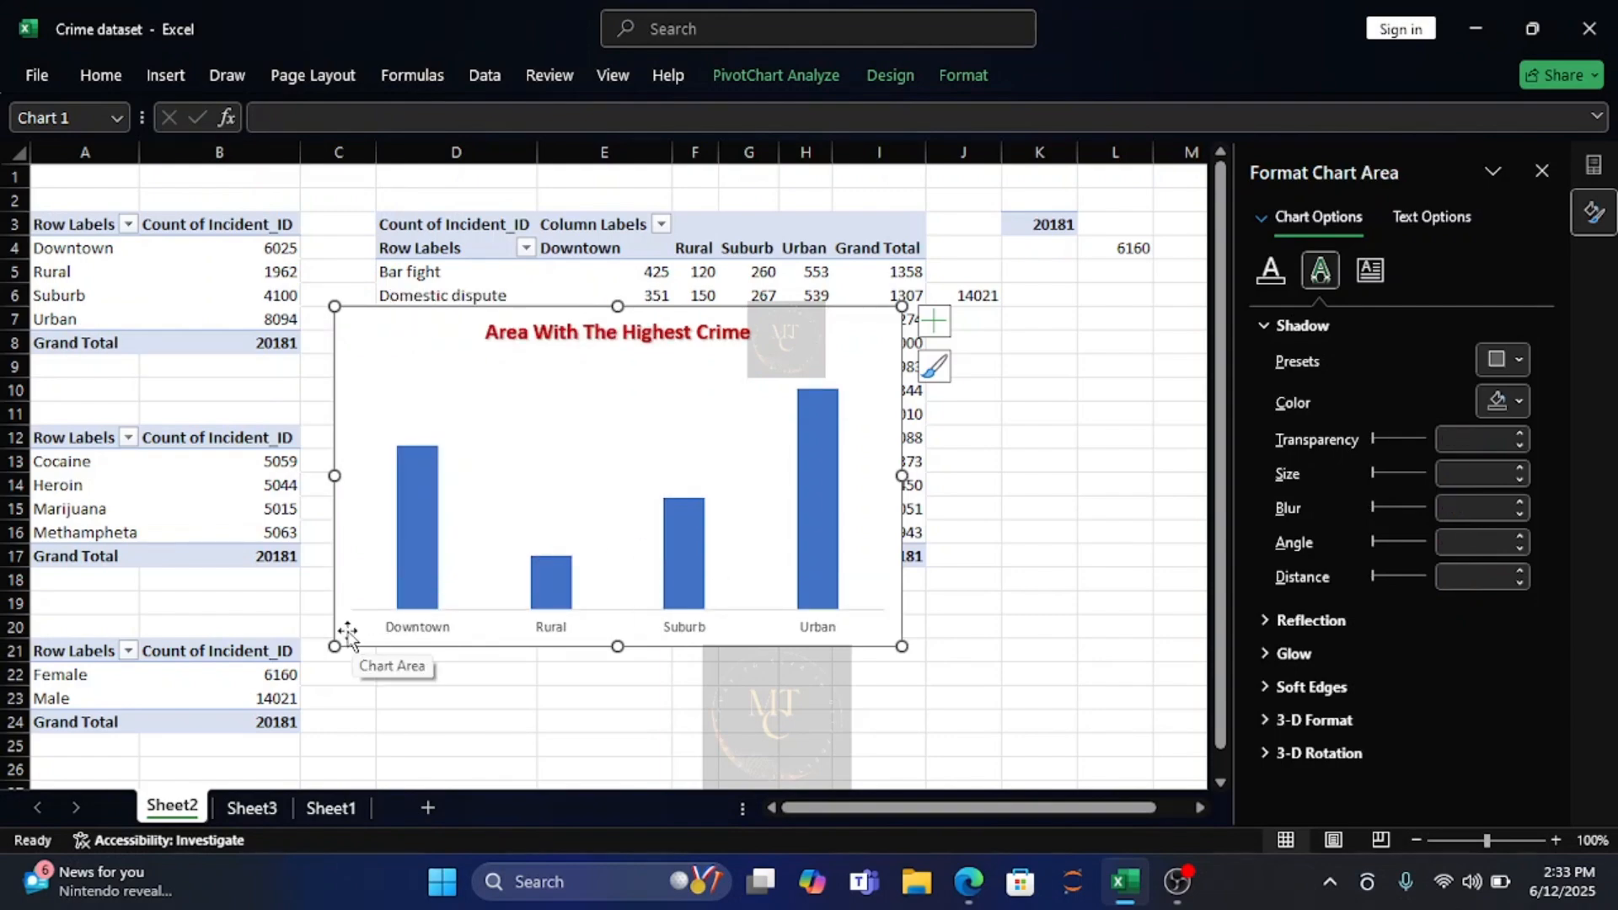
Make the chart's category axis labels bold, size 12, and black.
{"action": "left_click", "coordinate": [392, 632]}
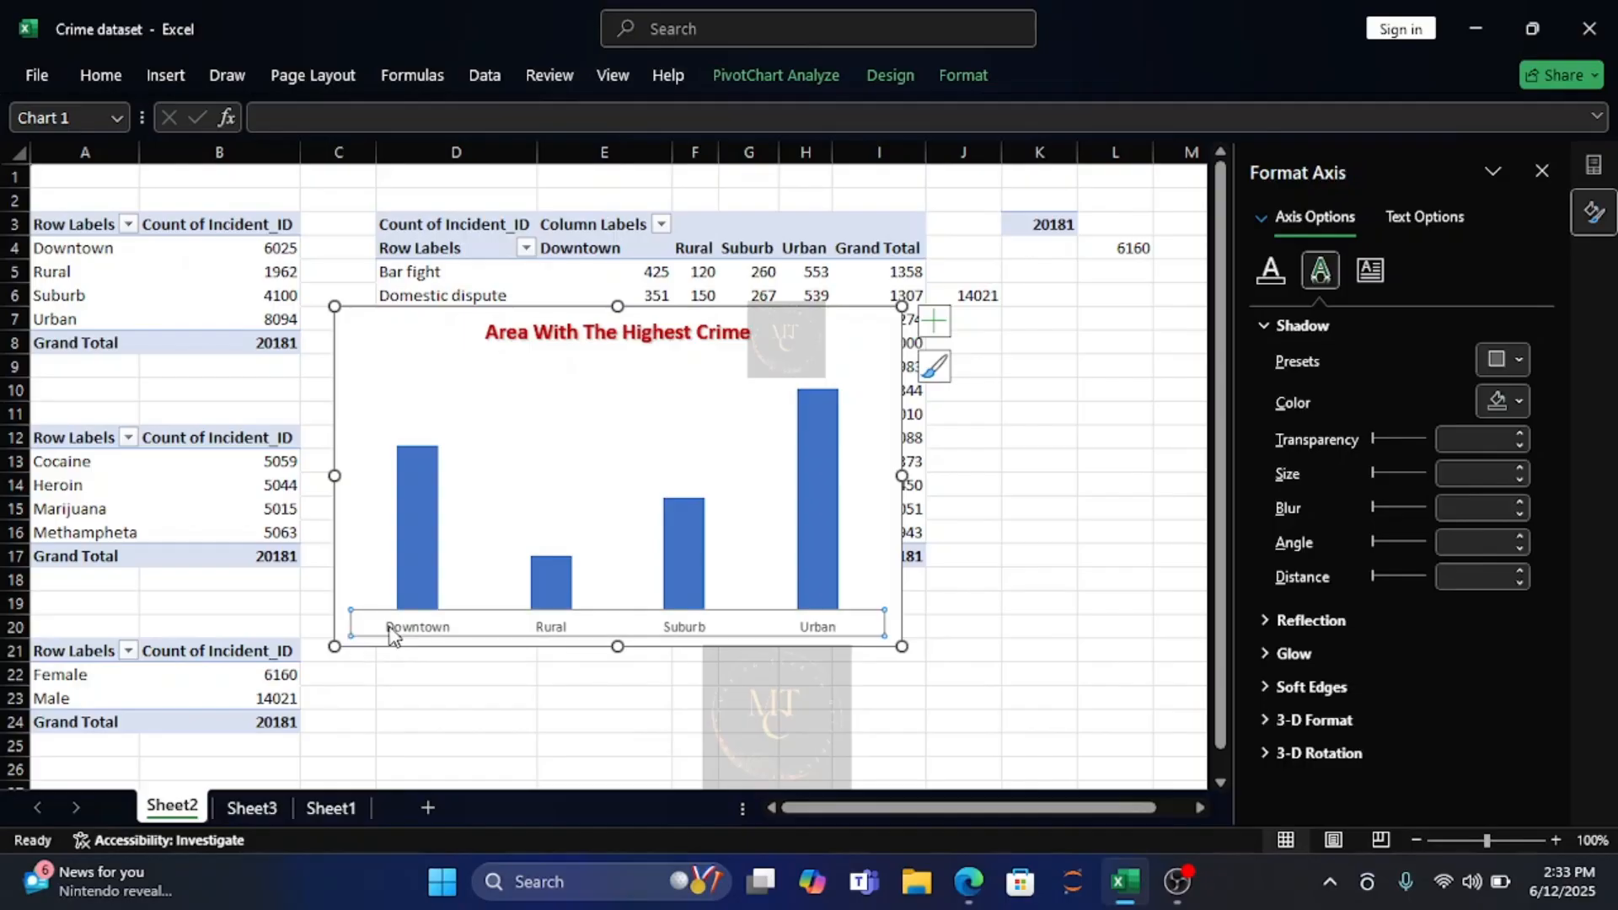
{"action": "left_click", "coordinate": [84, 74]}
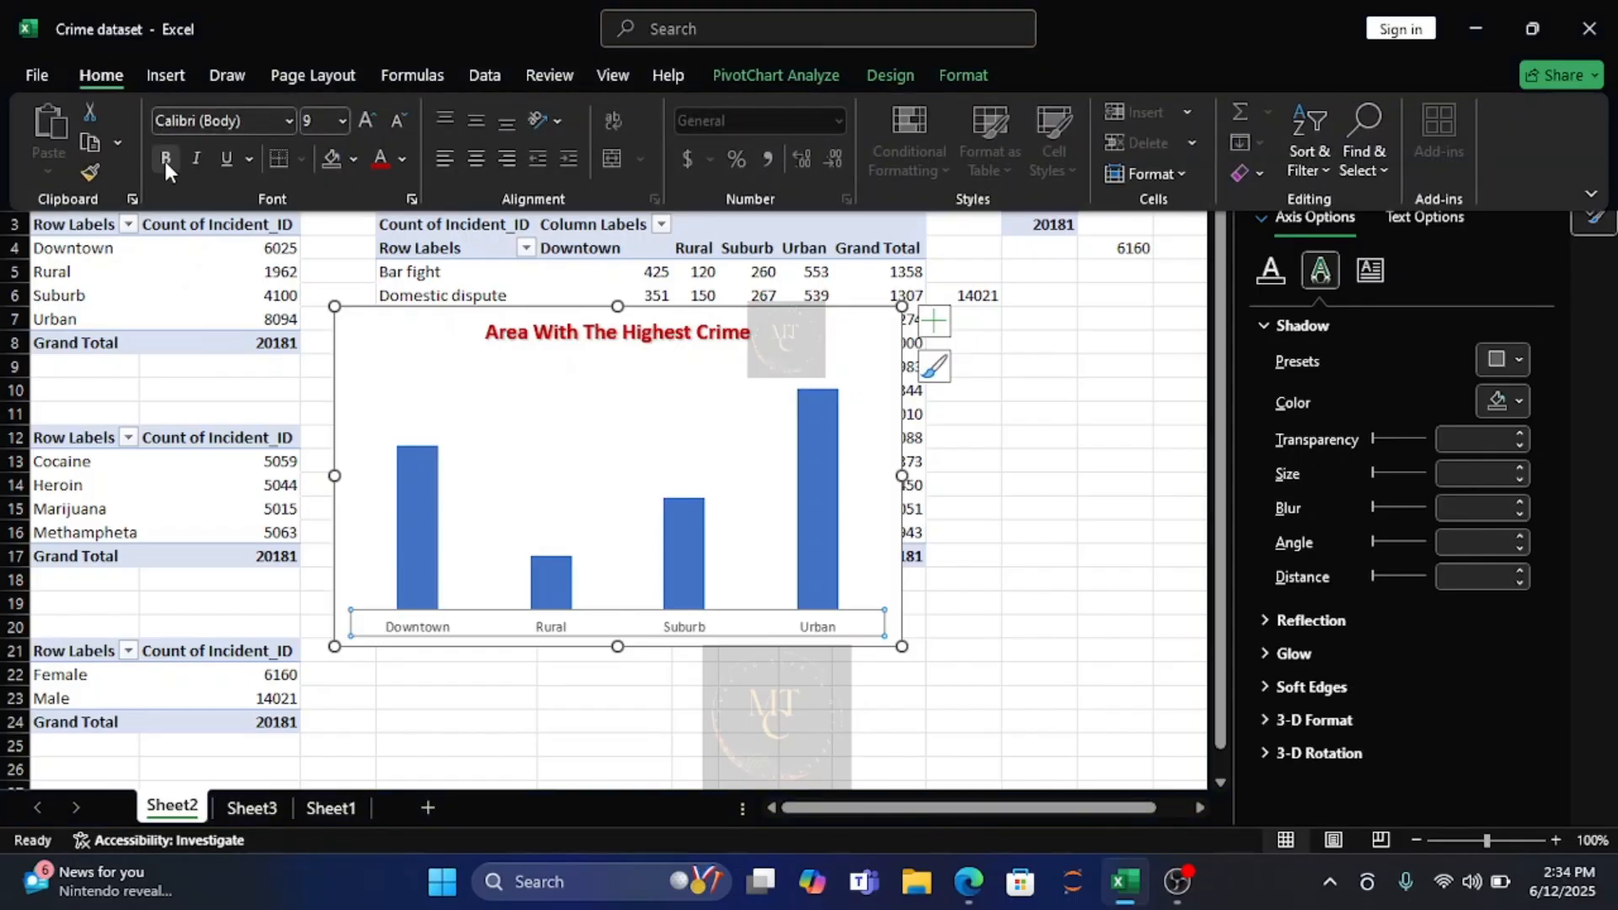
{"action": "left_click", "coordinate": [165, 160]}
{"action": "left_click", "coordinate": [343, 123]}
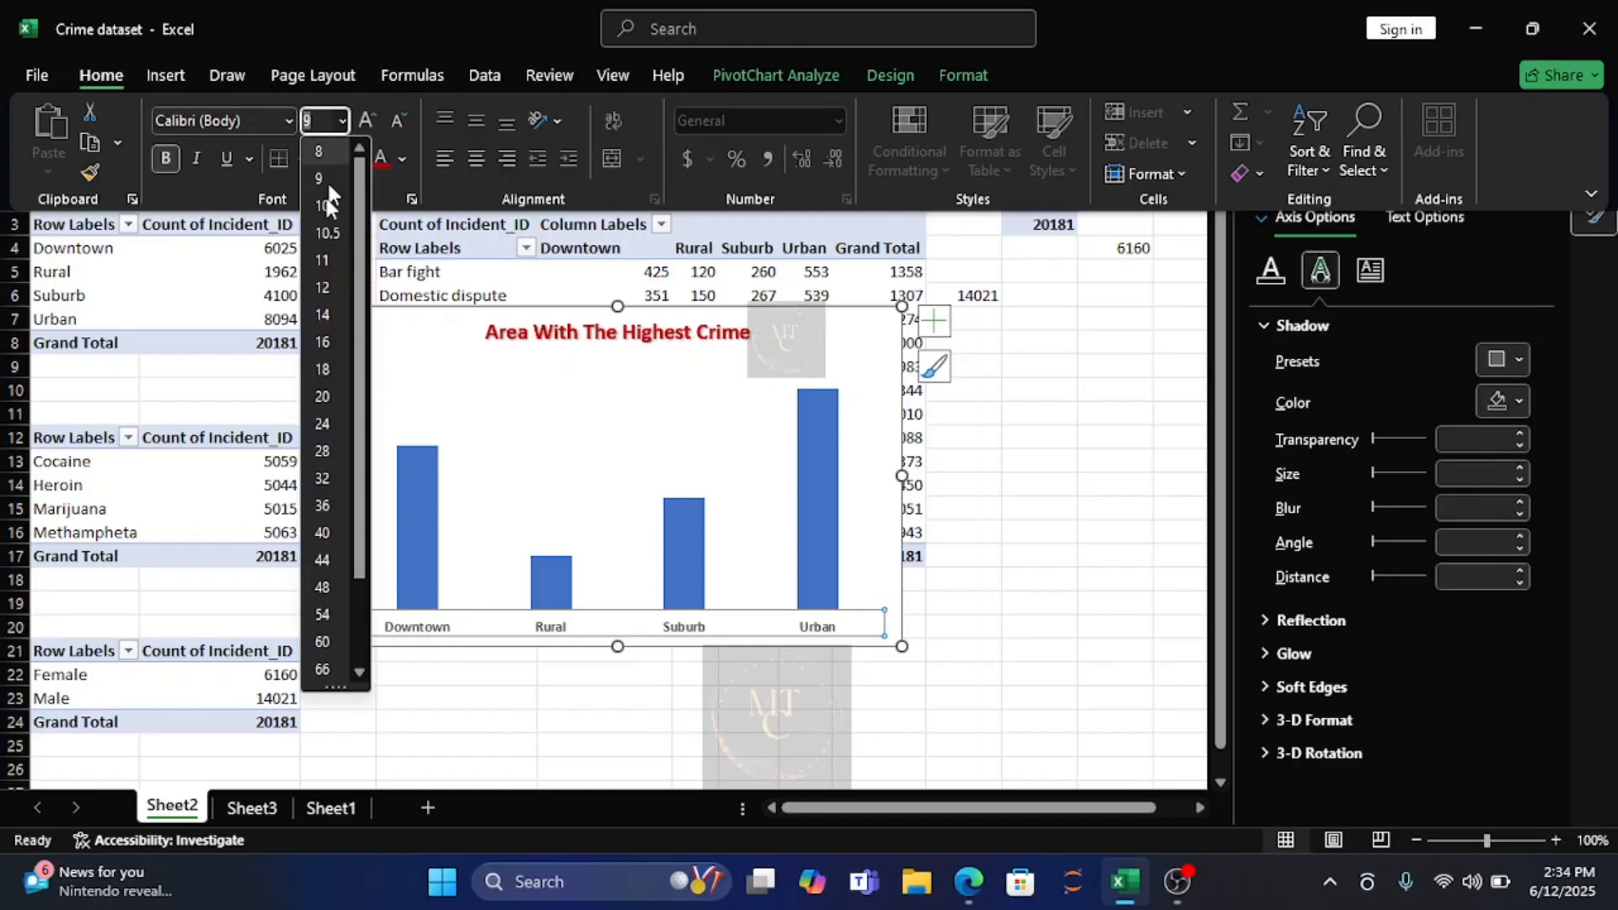
{"action": "left_click", "coordinate": [323, 288]}
{"action": "left_click", "coordinate": [403, 161]}
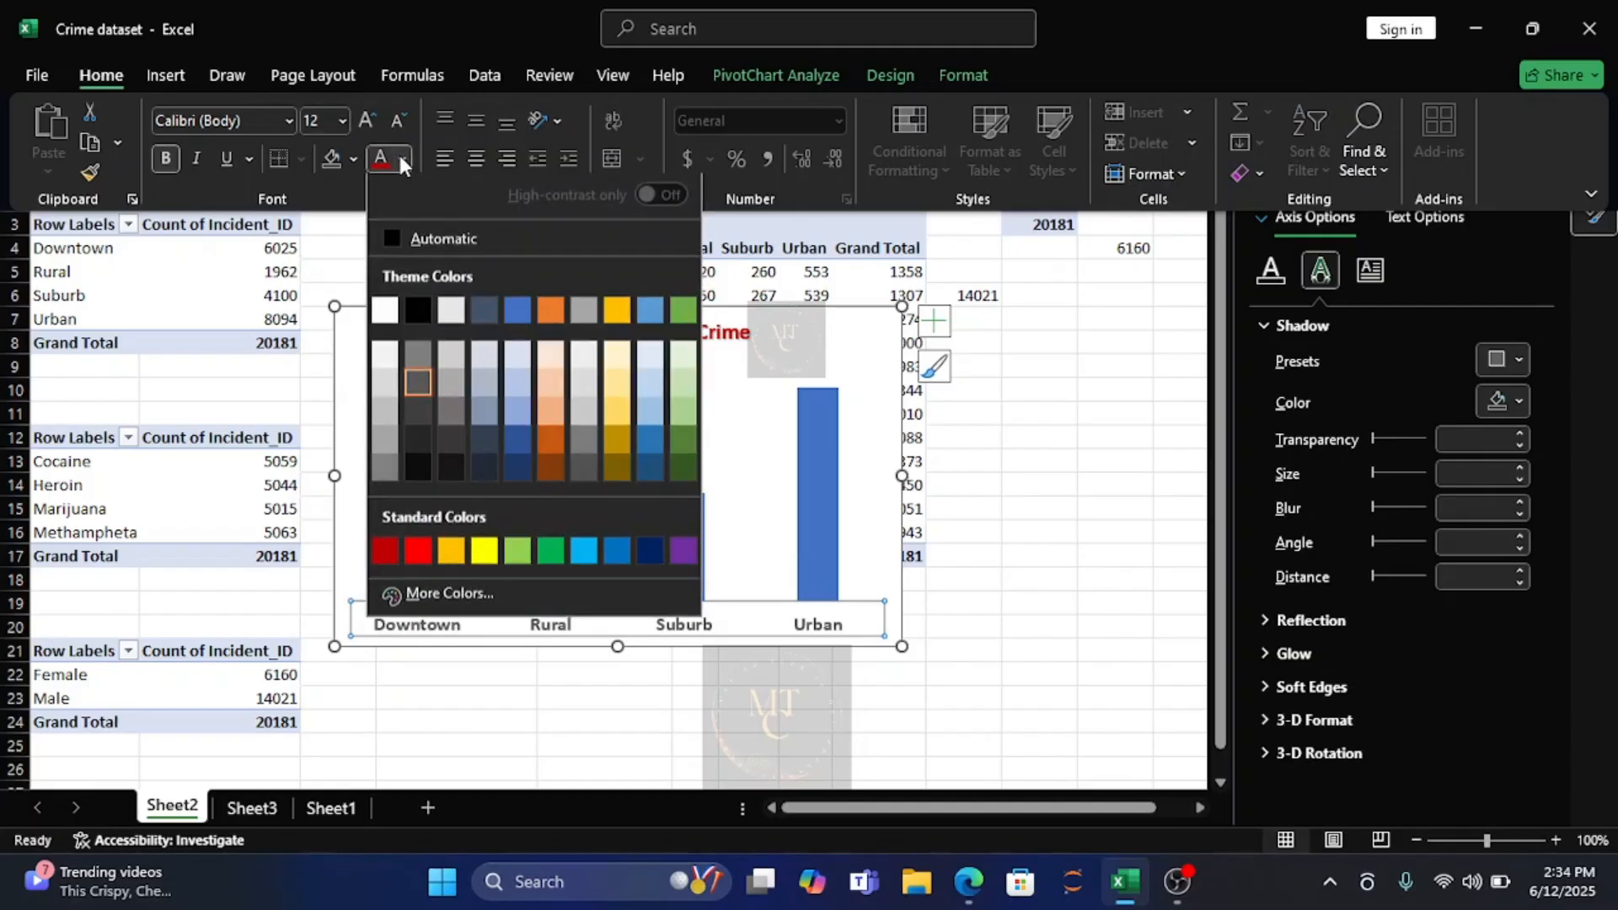
{"action": "left_click", "coordinate": [422, 311]}
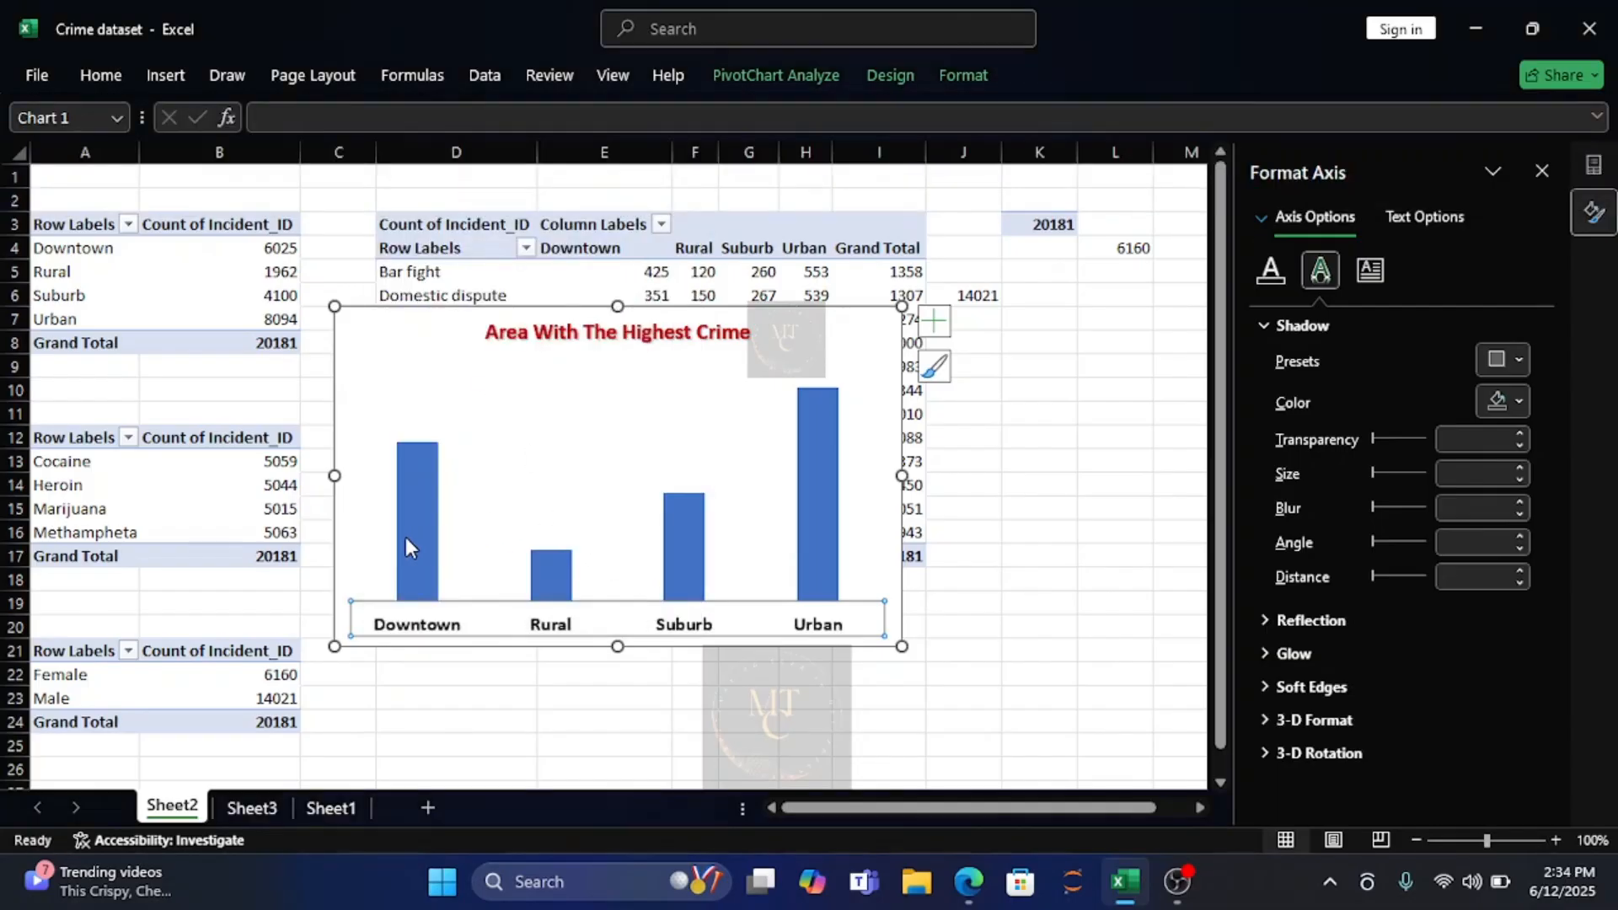
Apply the outer shadow preset with a 315° angle to the chart's columns and set the shadow colour to black.
{"action": "left_click", "coordinate": [409, 541]}
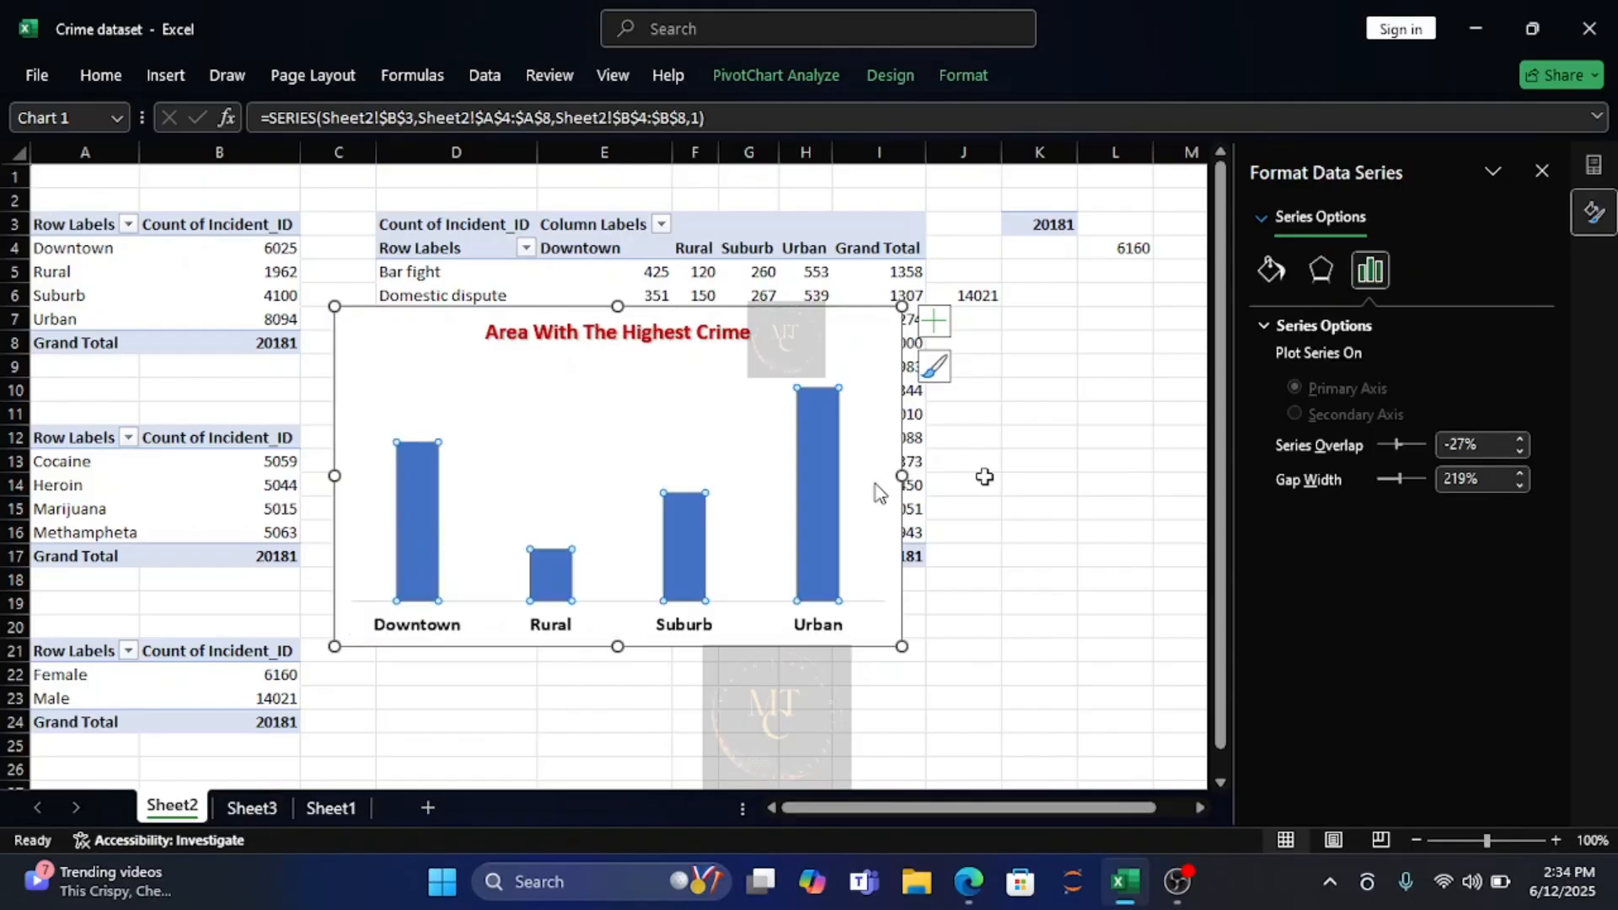
{"action": "left_click", "coordinate": [1322, 269]}
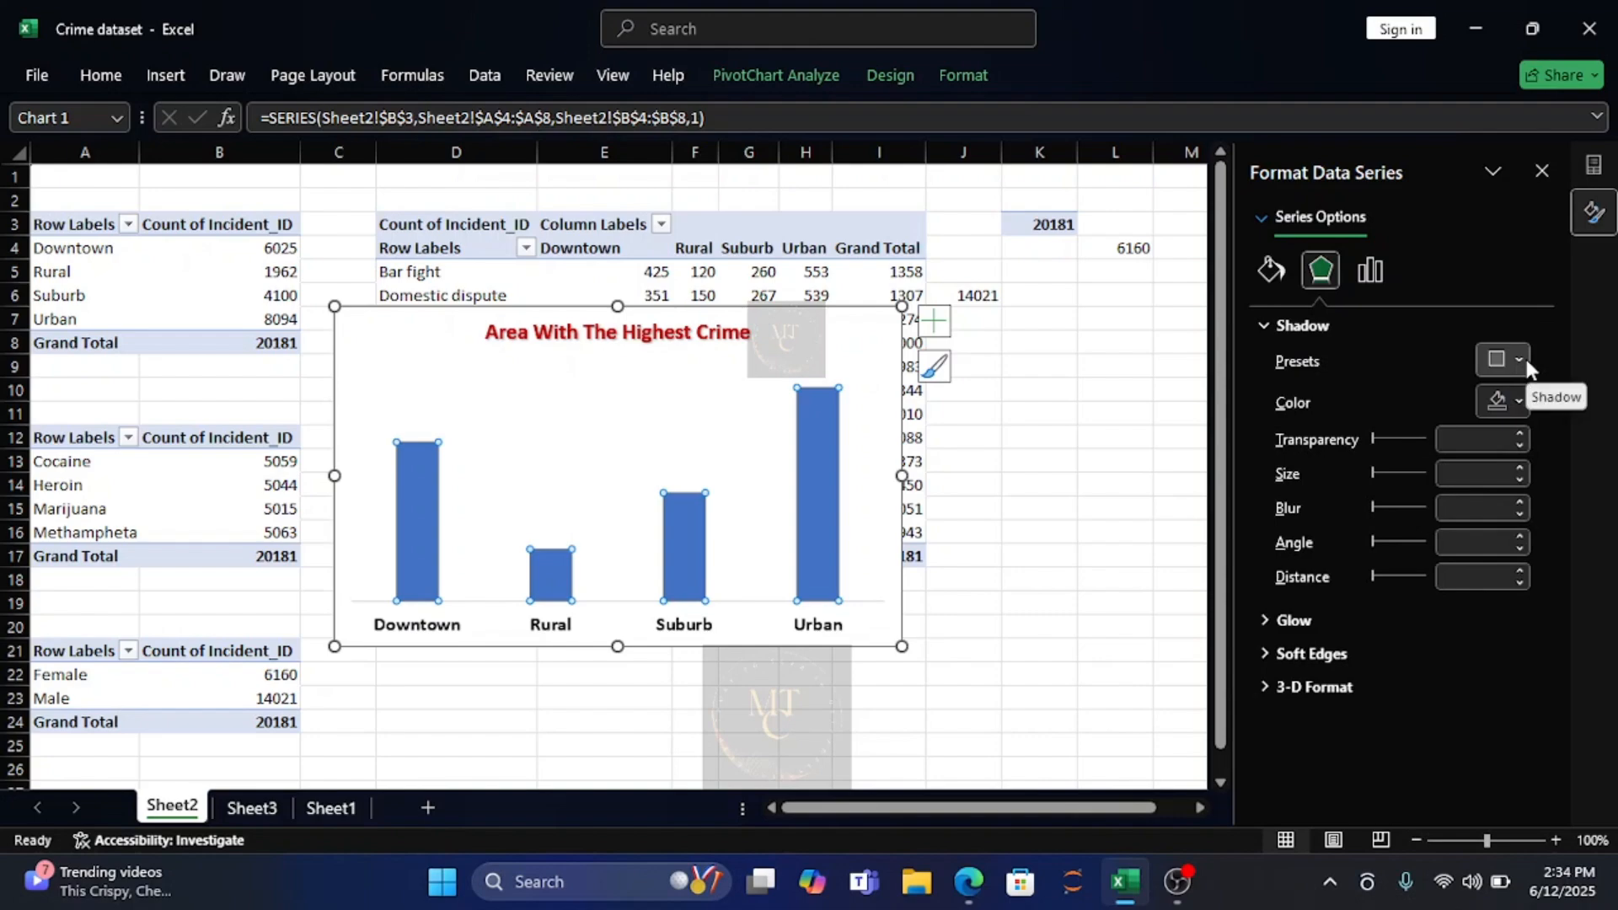
{"action": "left_click", "coordinate": [1522, 360]}
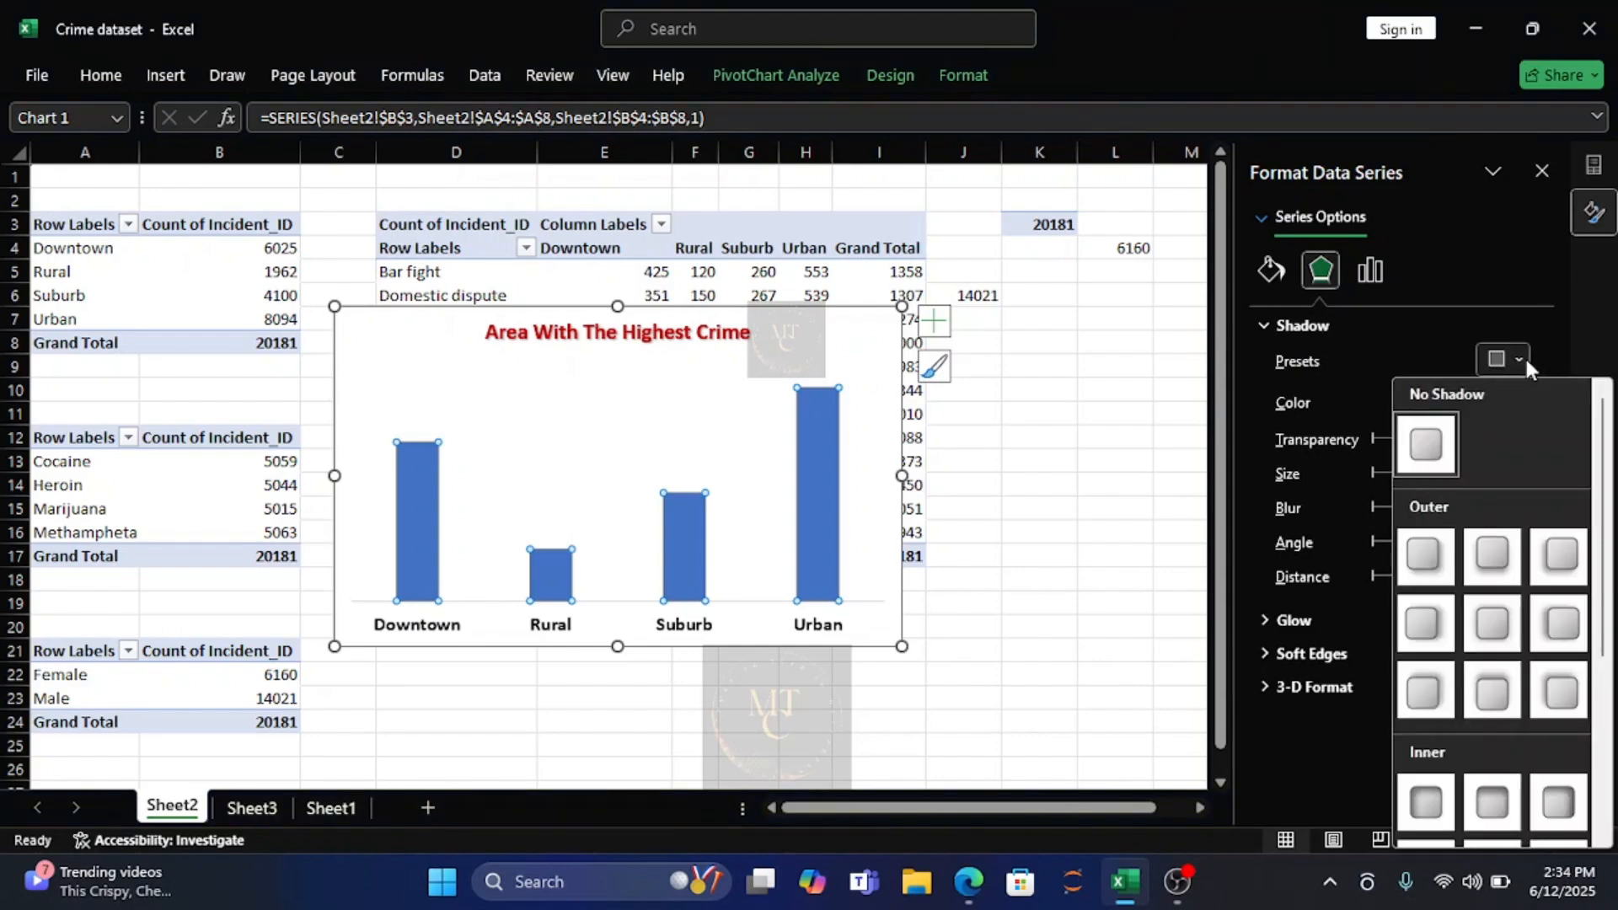
{"action": "left_click", "coordinate": [1439, 456]}
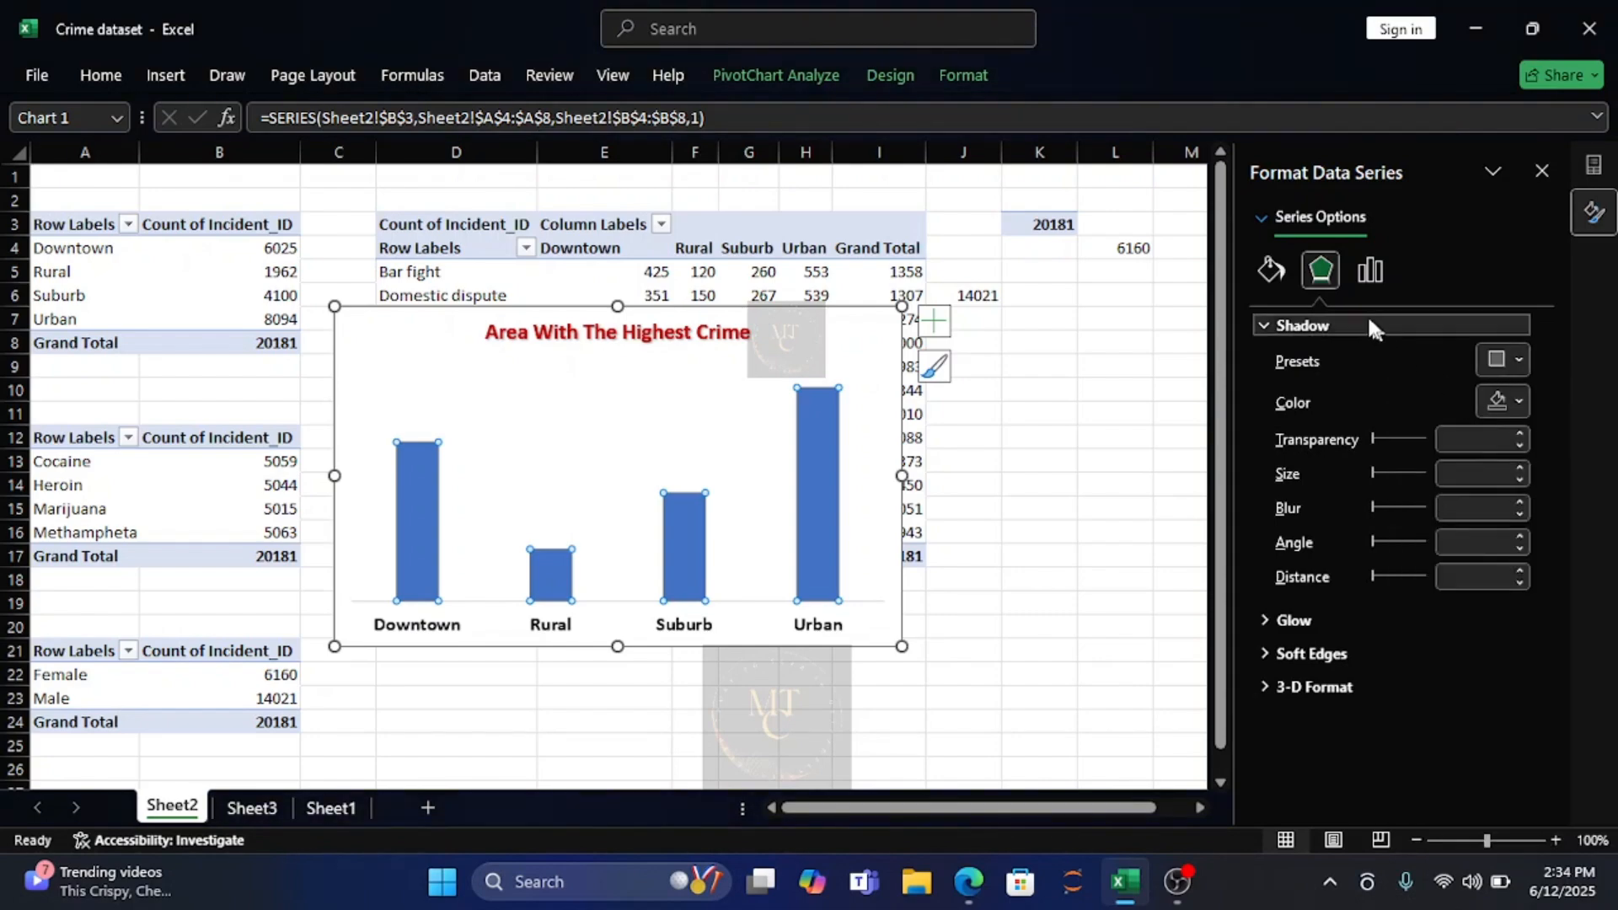
{"action": "left_click", "coordinate": [1519, 362]}
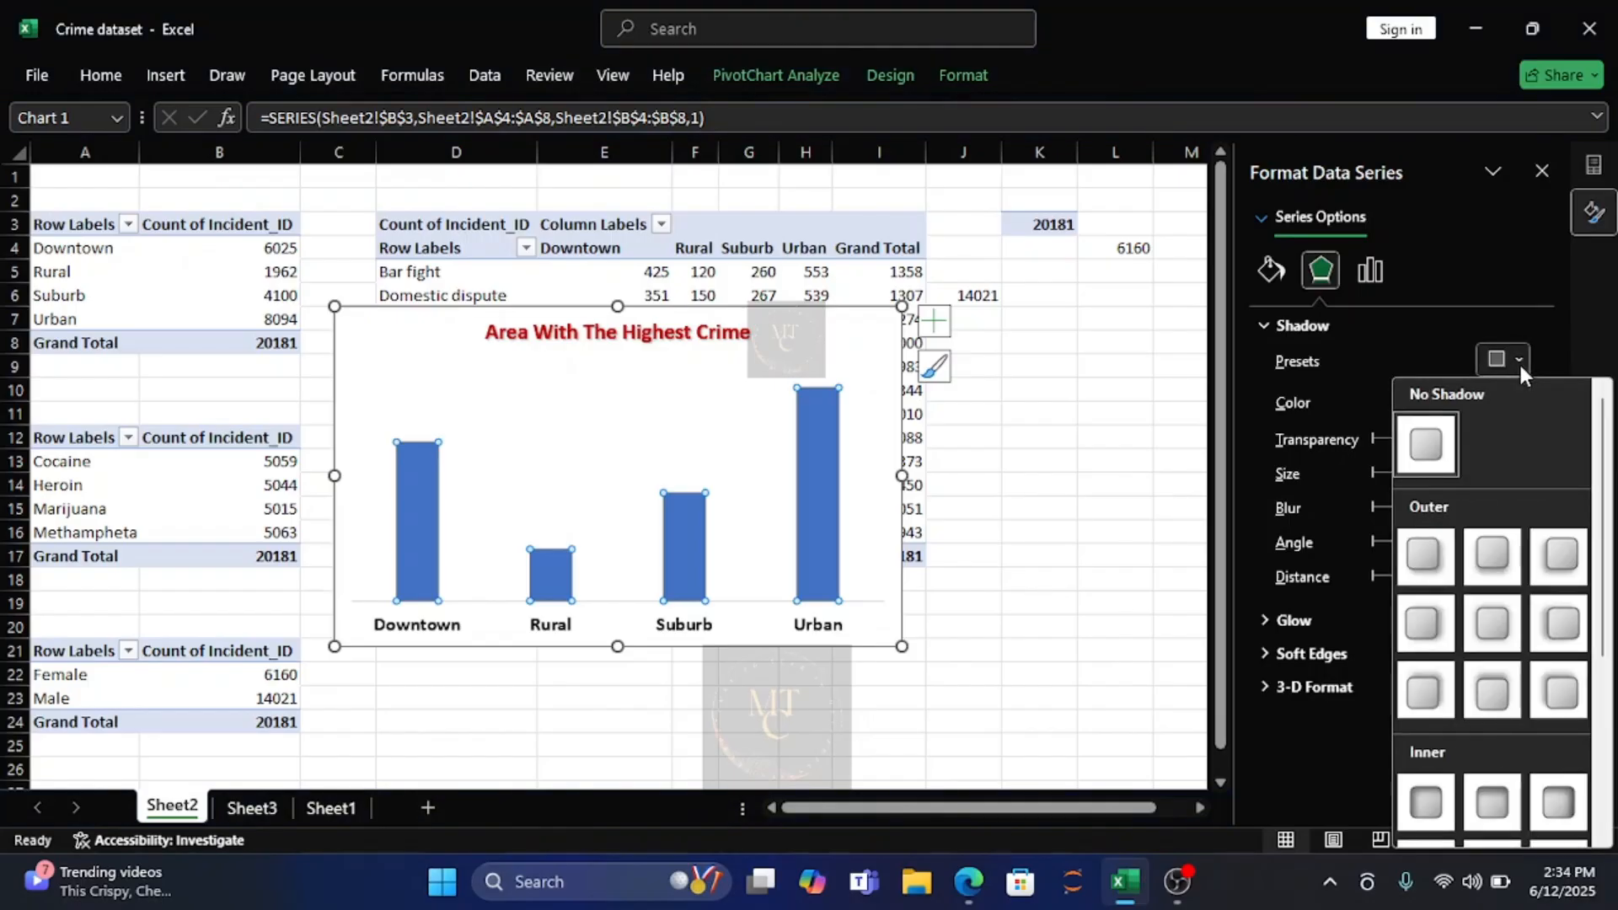
{"action": "left_click", "coordinate": [1427, 692]}
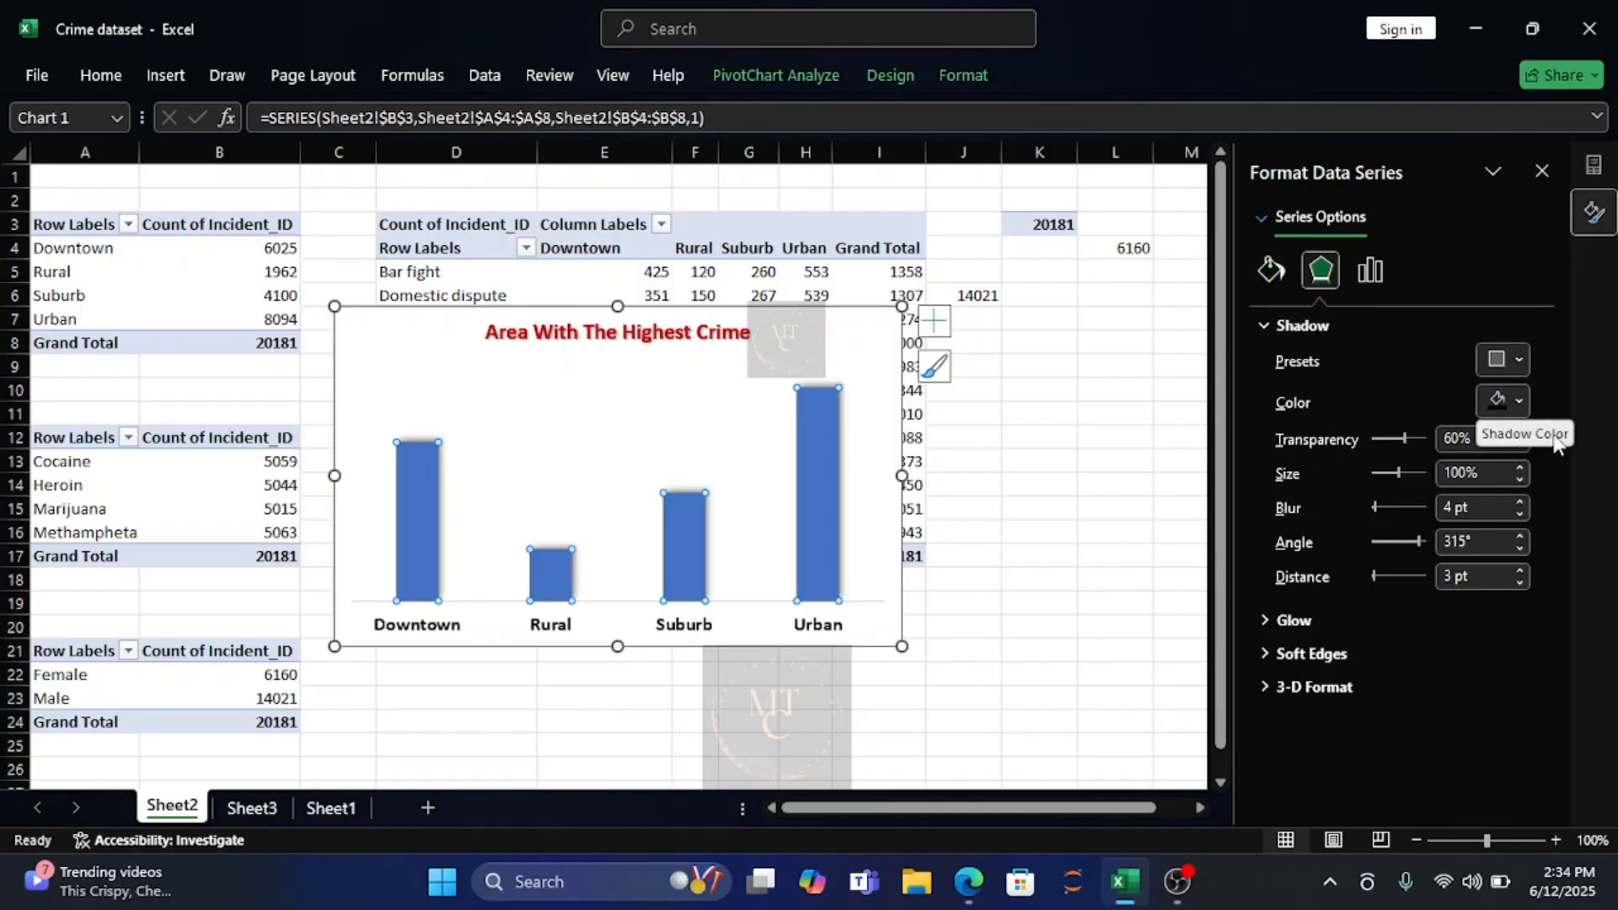
{"action": "left_click", "coordinate": [1519, 403]}
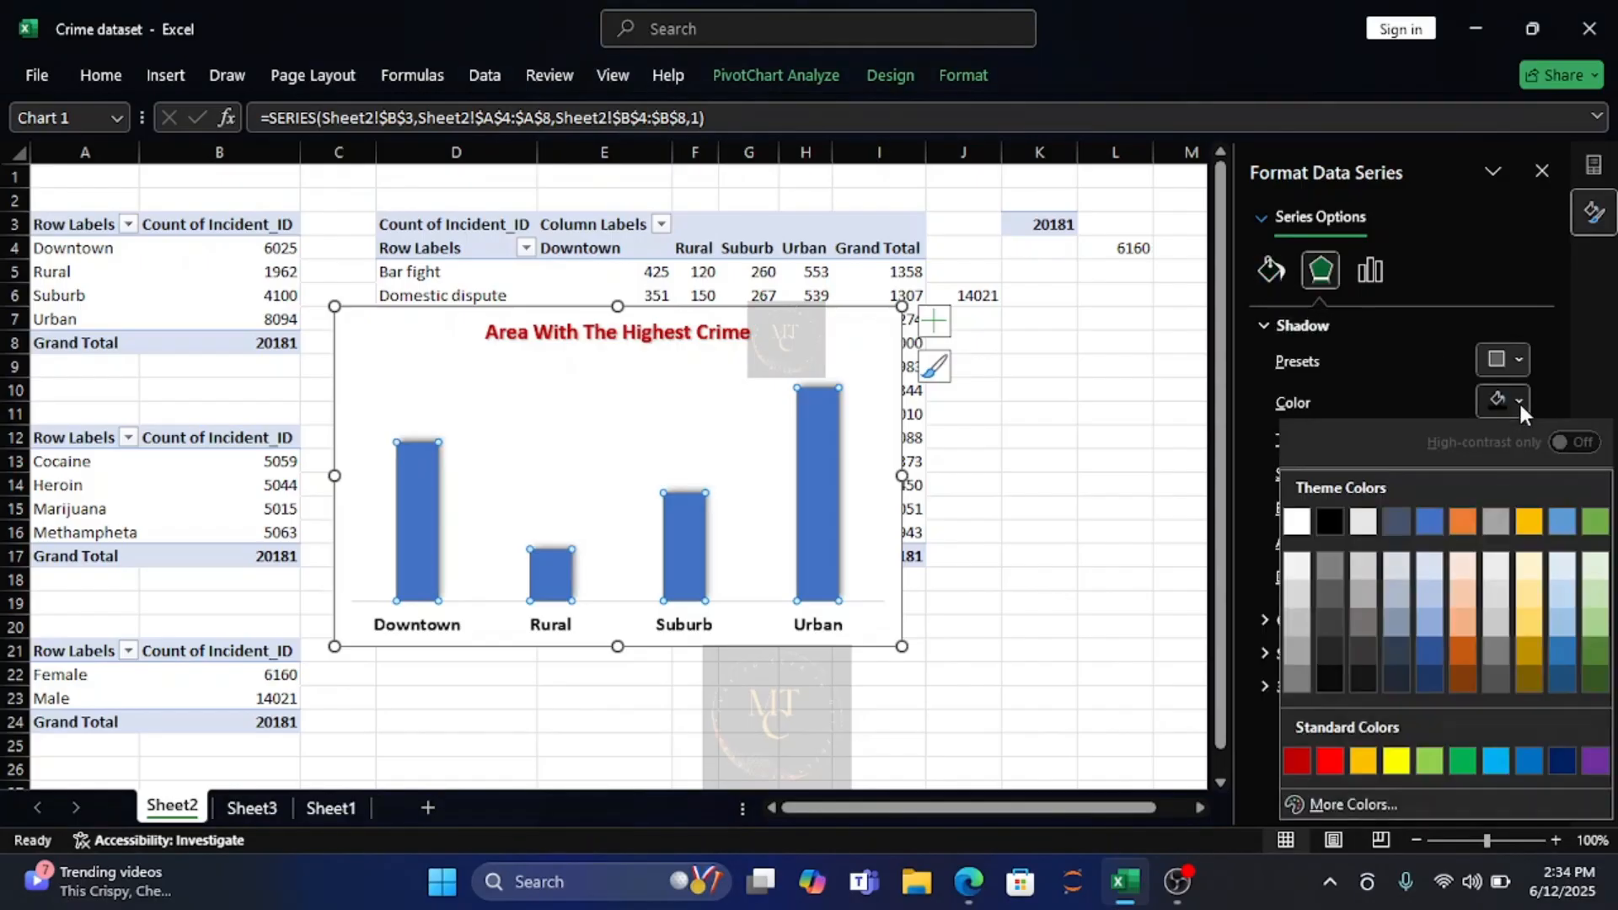
{"action": "left_click", "coordinate": [1334, 518]}
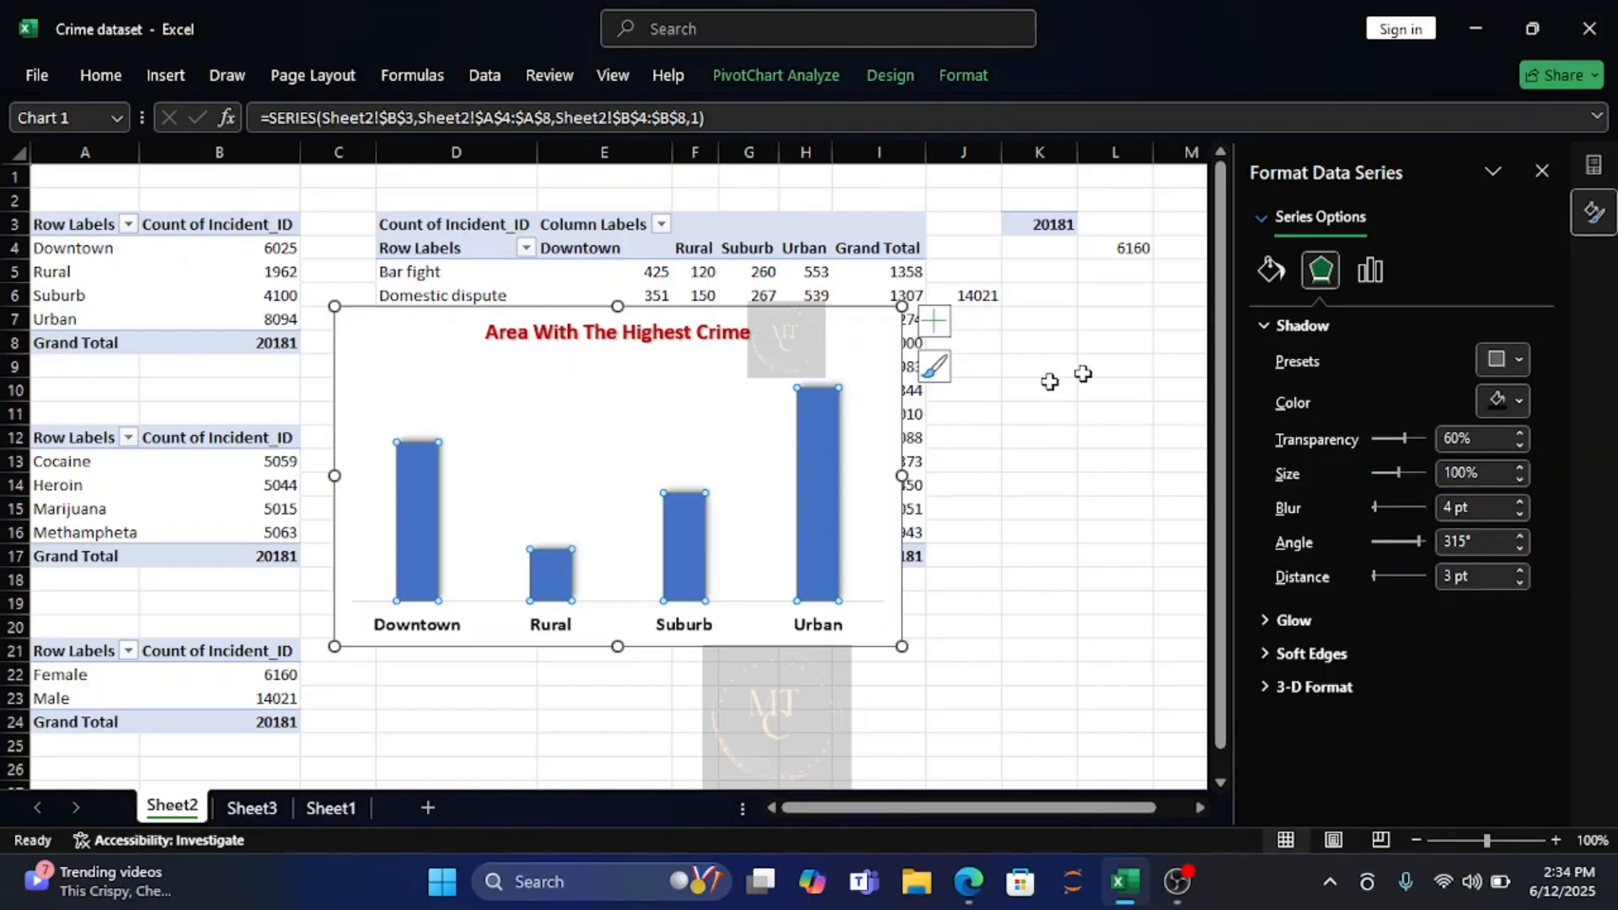
Give the chart's columns a solid fill in a custom dark red picked from the standard colour hexagon.
{"action": "left_click", "coordinate": [1276, 271]}
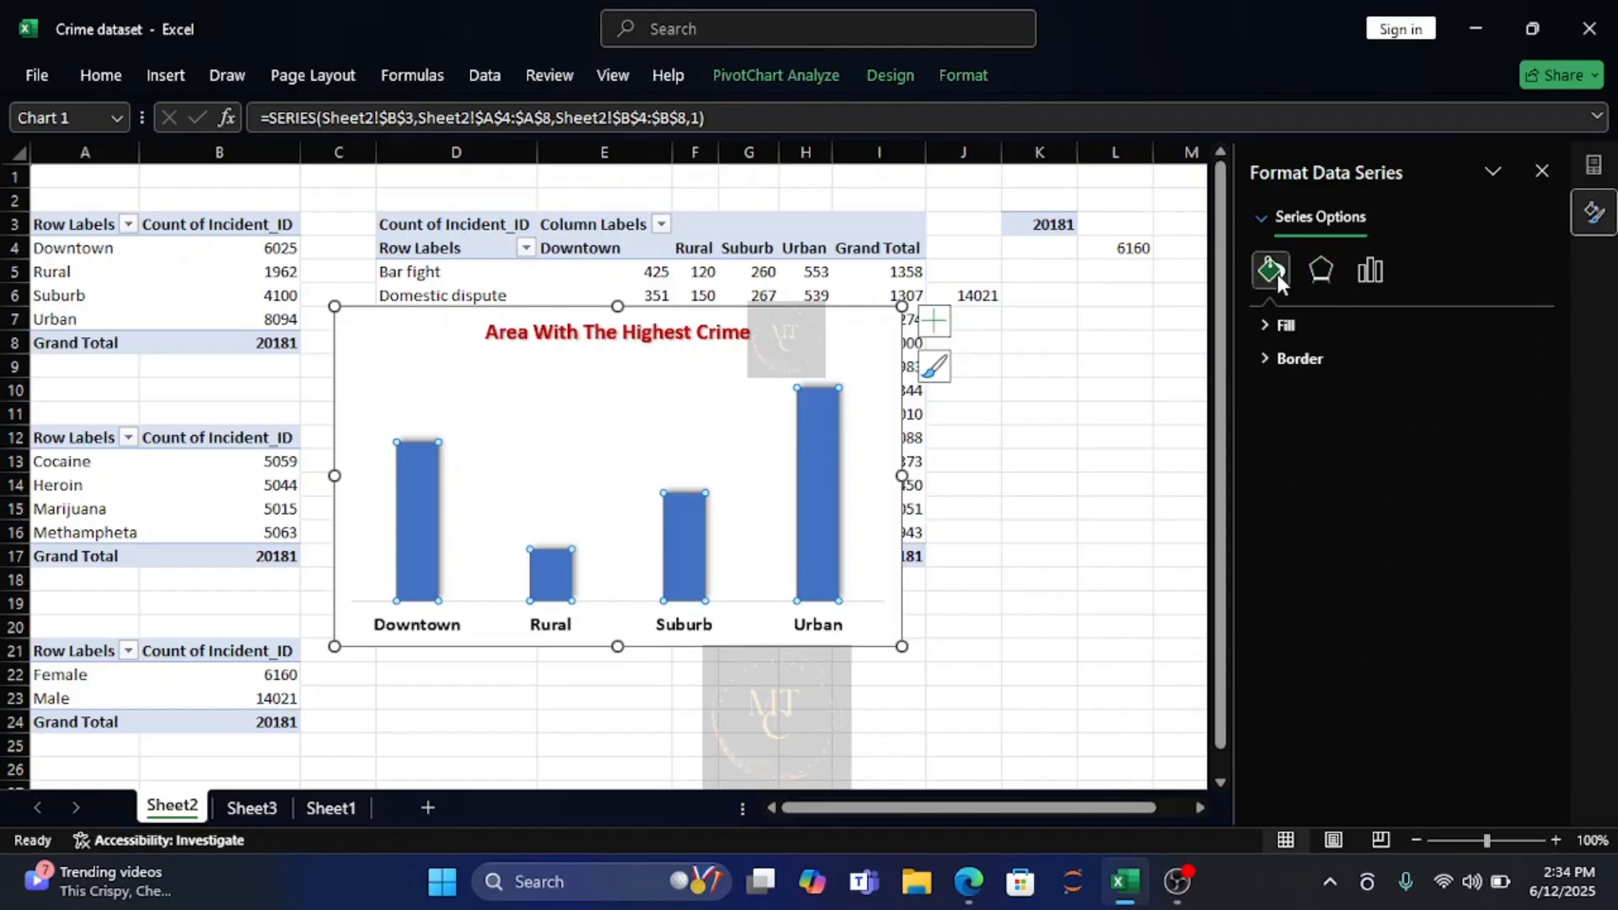
{"action": "left_click", "coordinate": [1289, 325]}
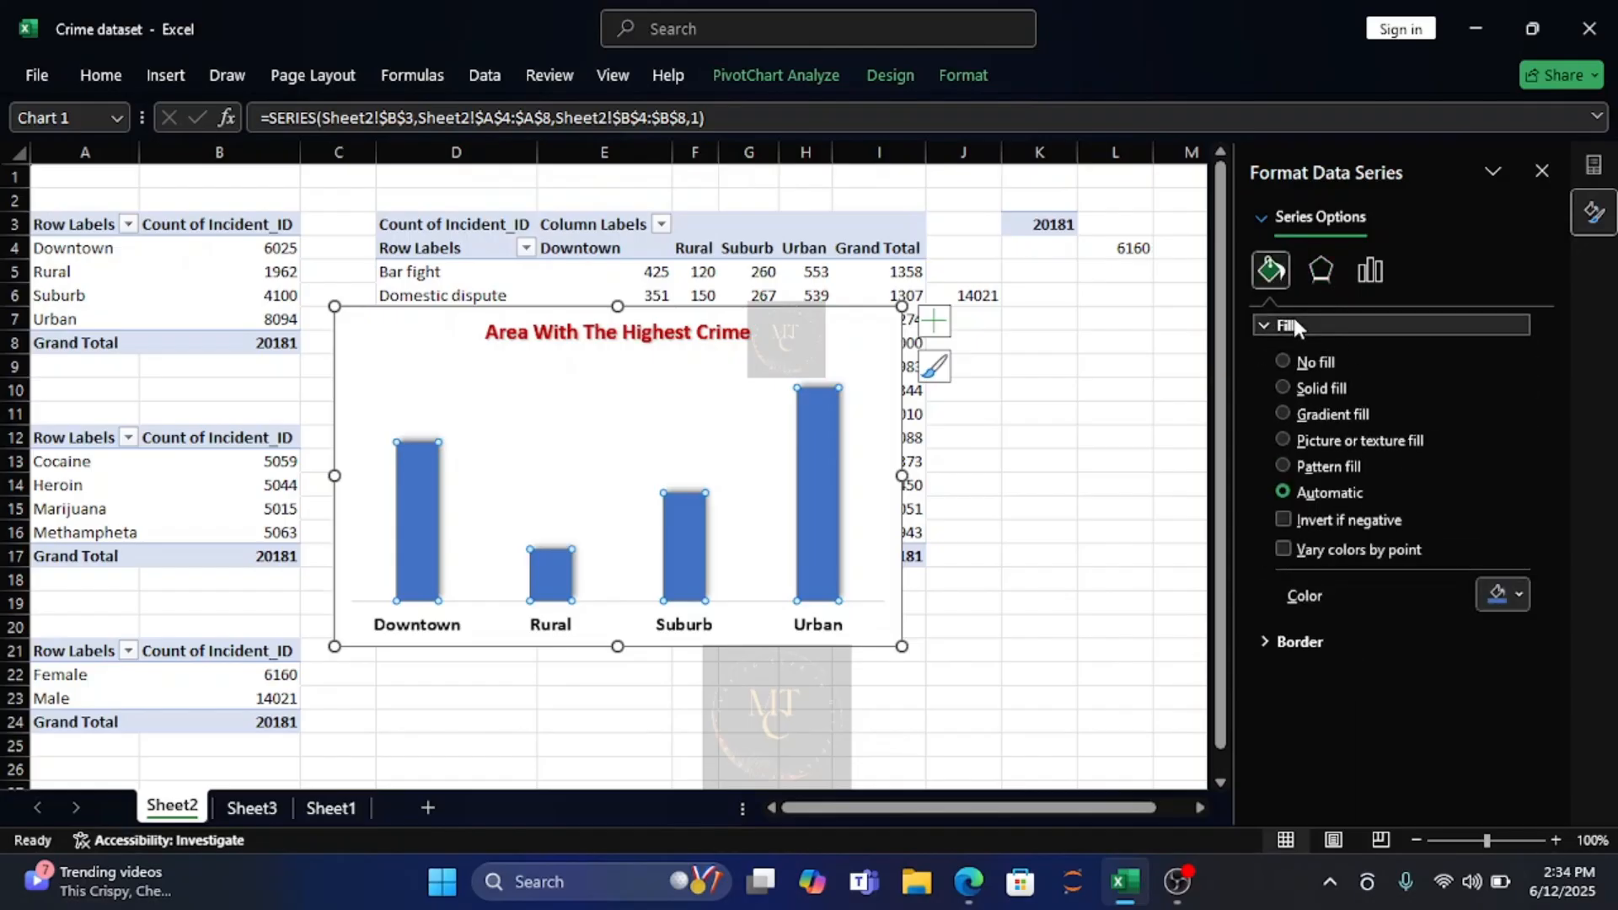
{"action": "left_click", "coordinate": [1284, 388]}
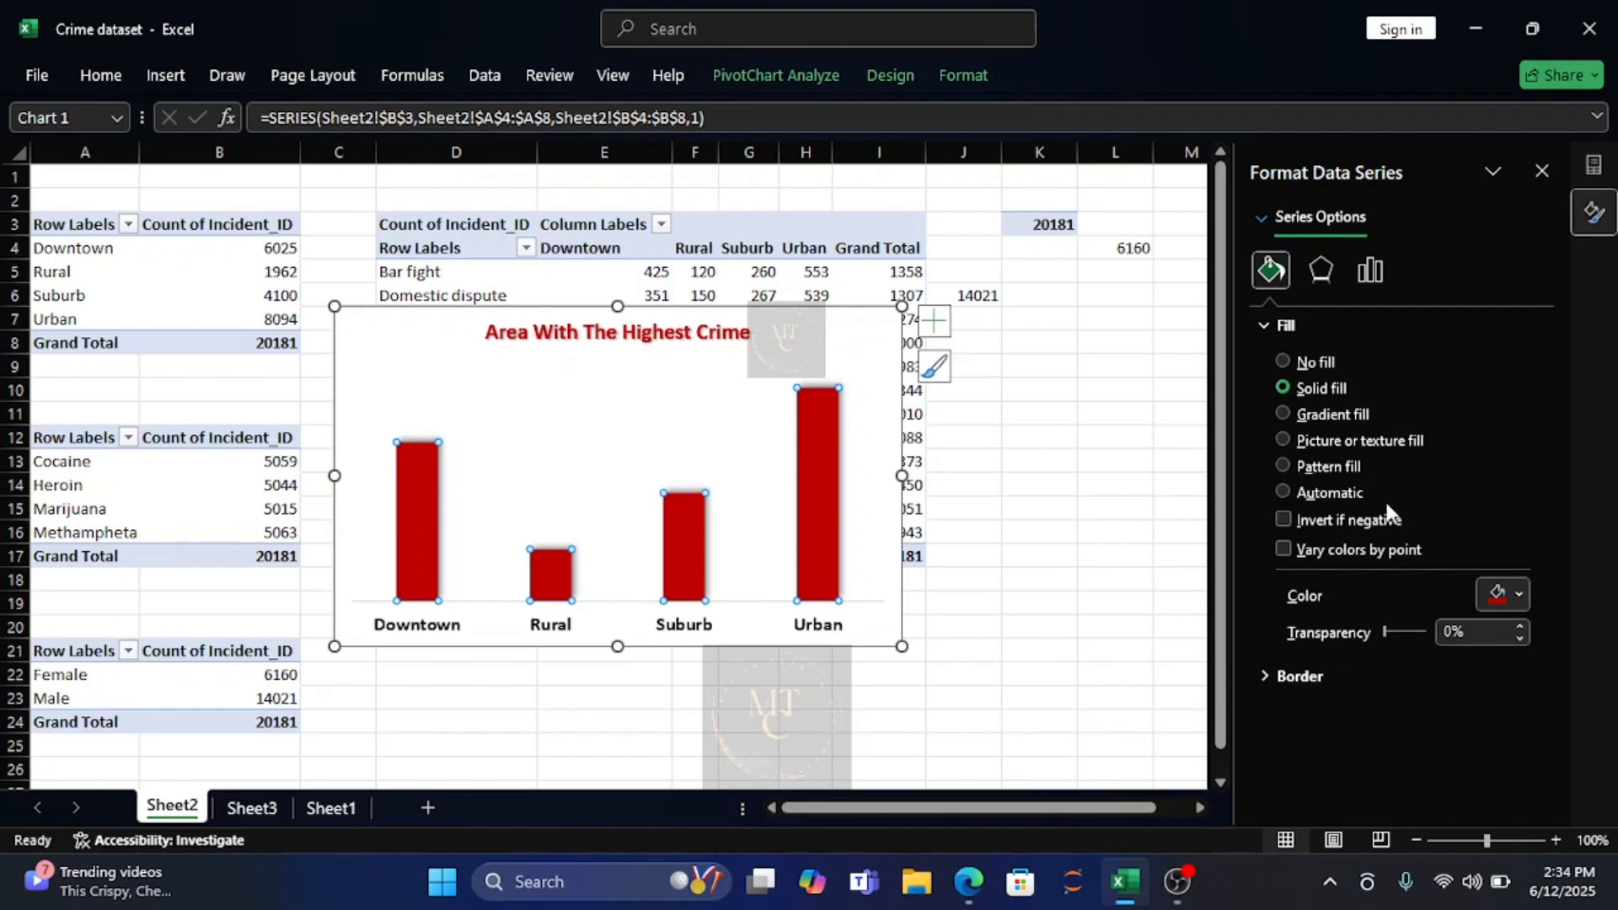
{"action": "left_click", "coordinate": [1519, 596]}
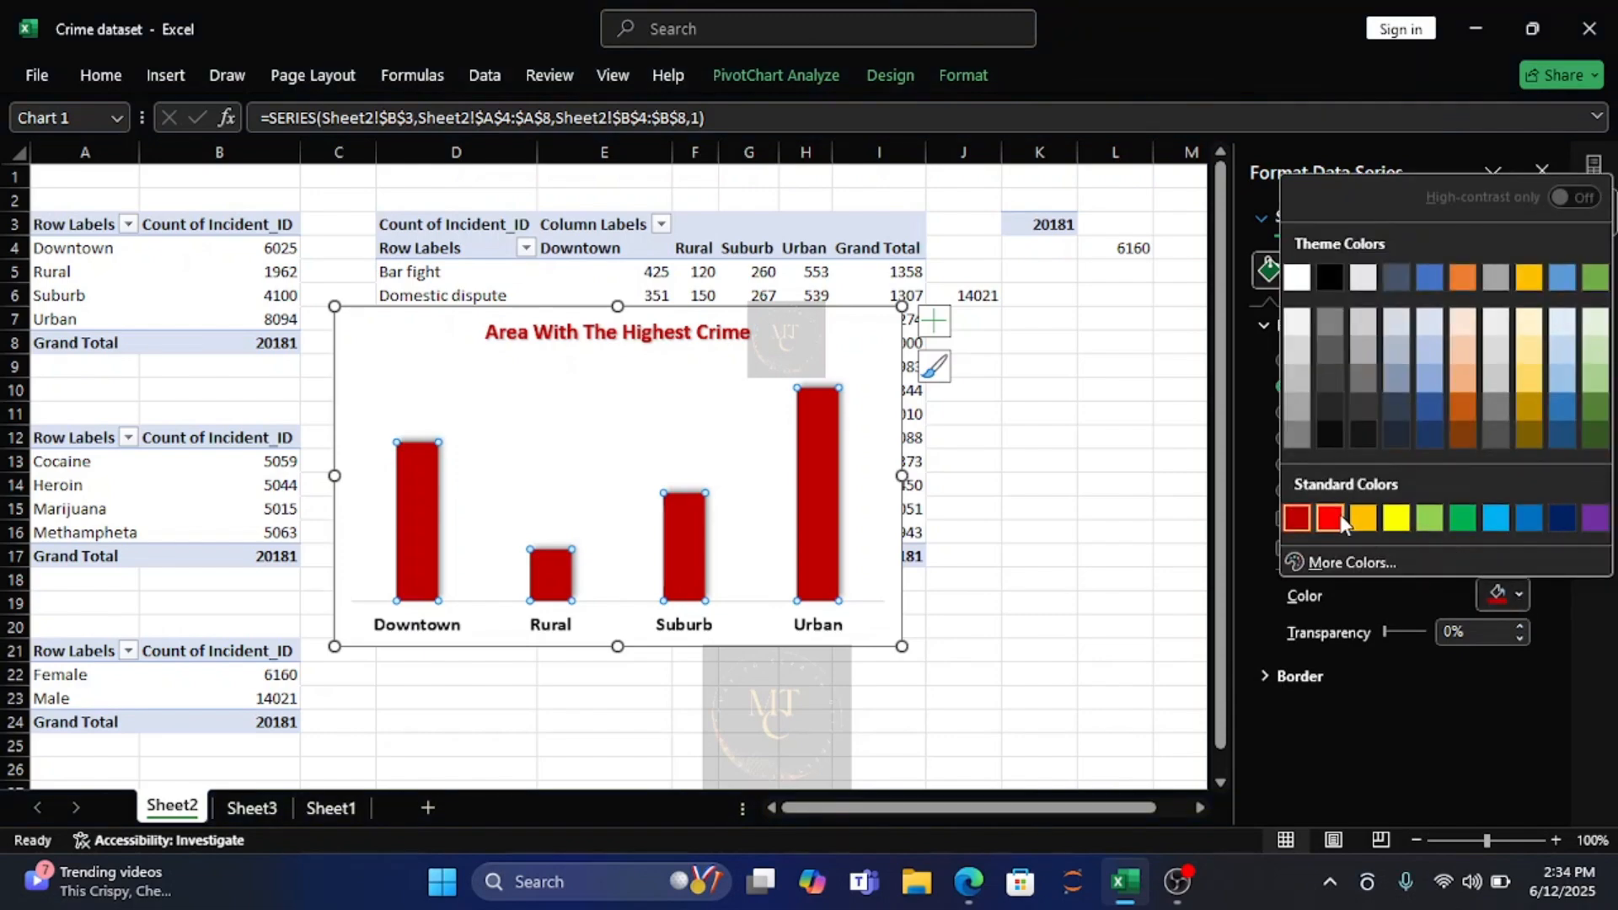
{"action": "left_click", "coordinate": [1296, 412]}
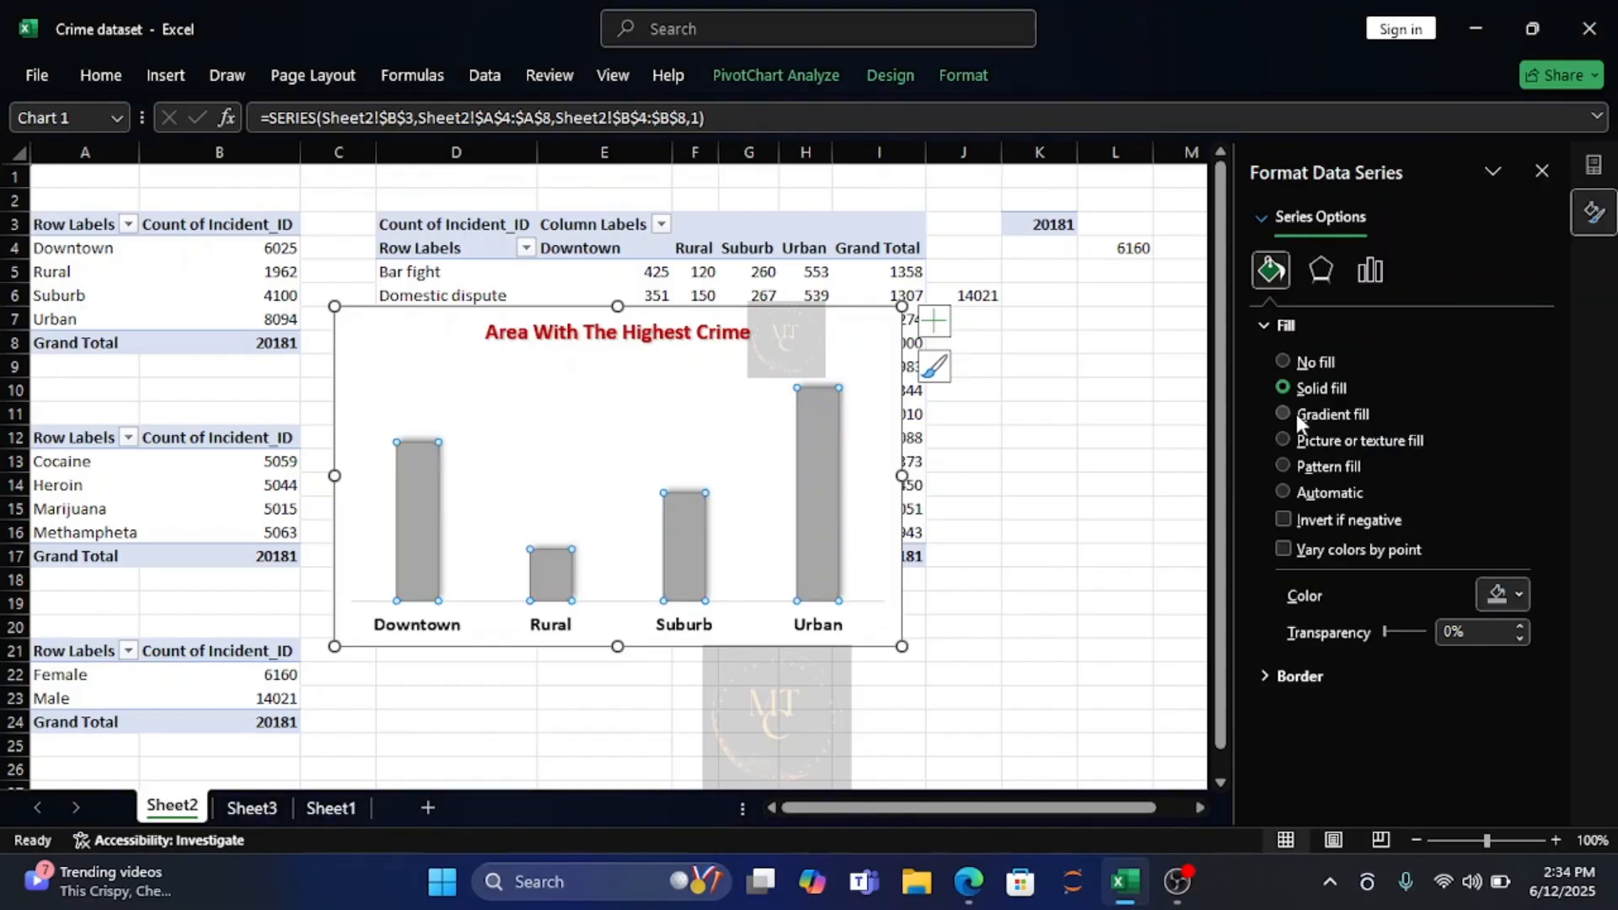
{"action": "left_click", "coordinate": [1520, 596]}
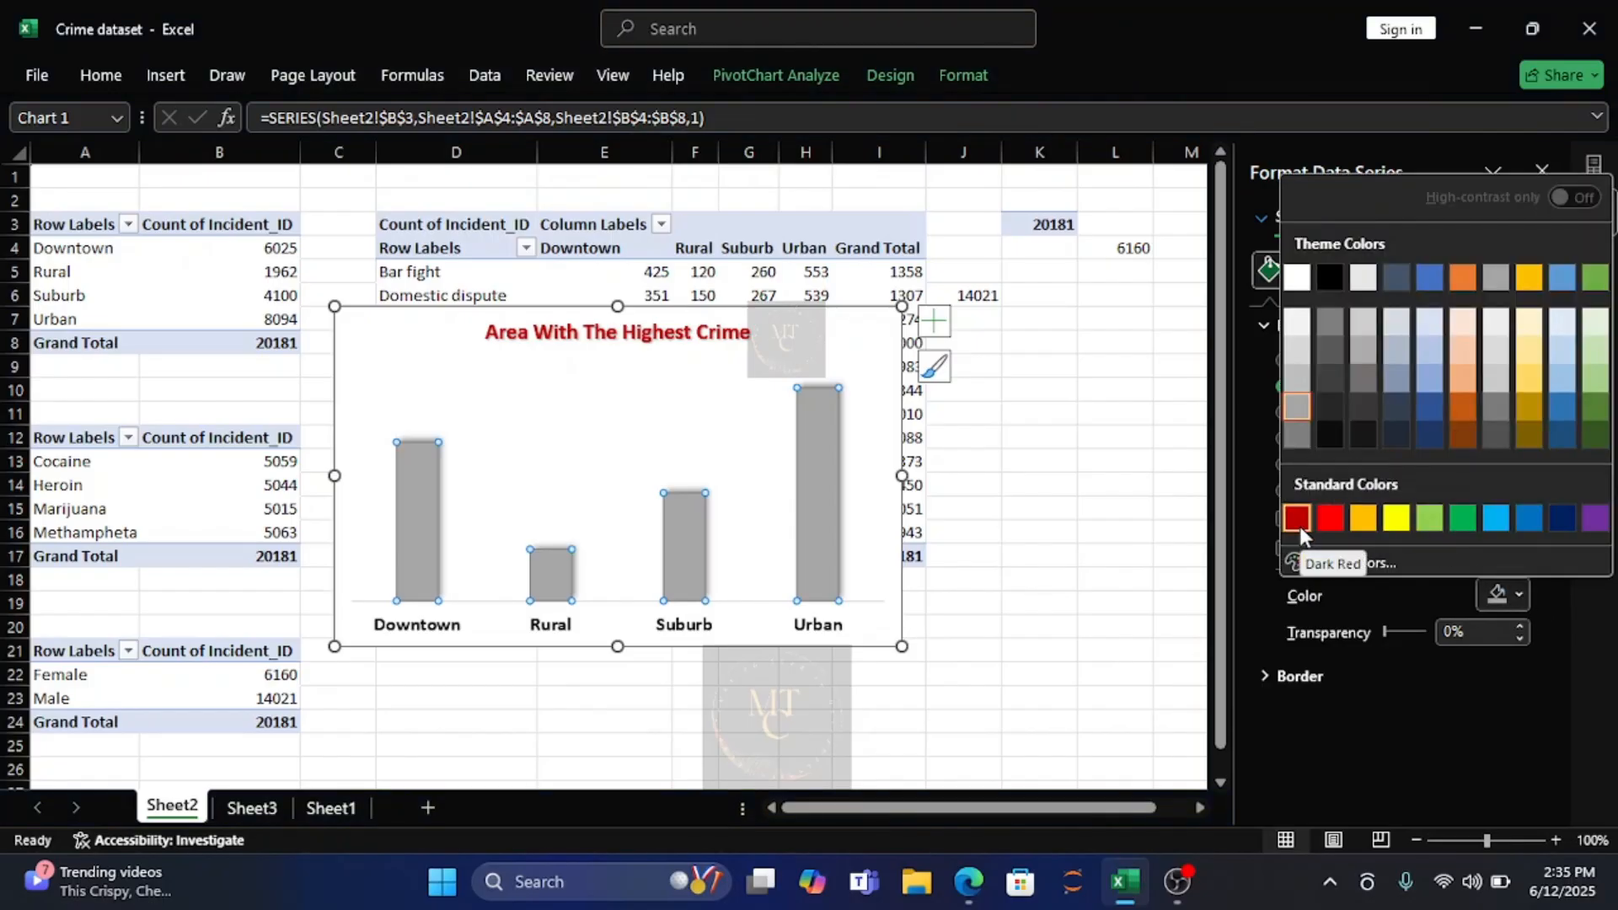
{"action": "left_click", "coordinate": [1327, 520]}
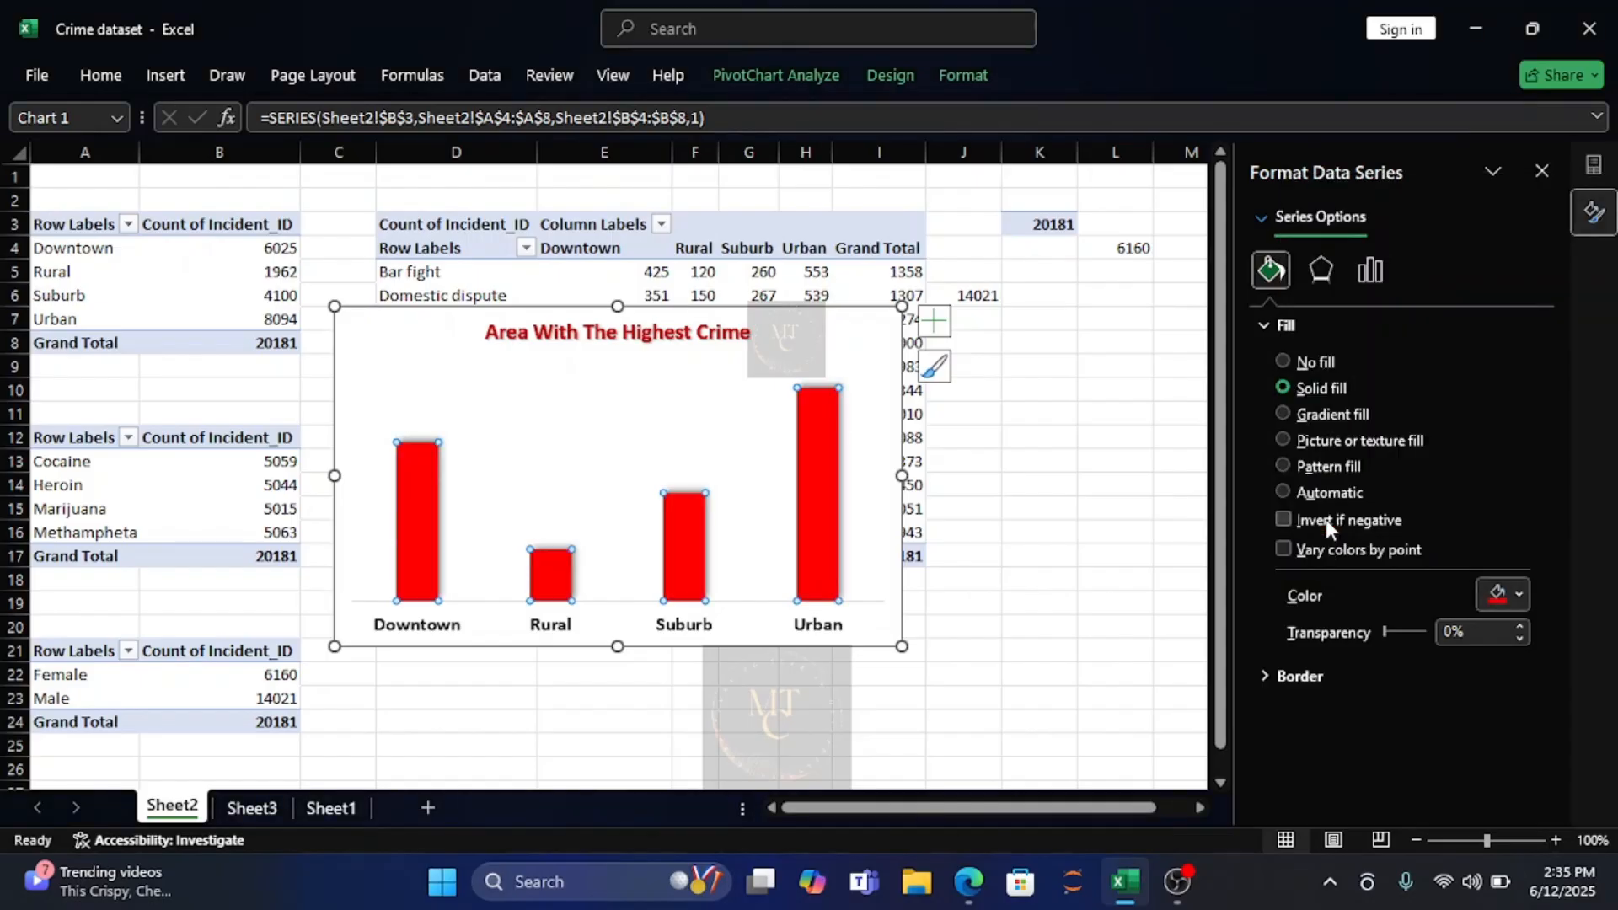
{"action": "left_click", "coordinate": [1519, 594]}
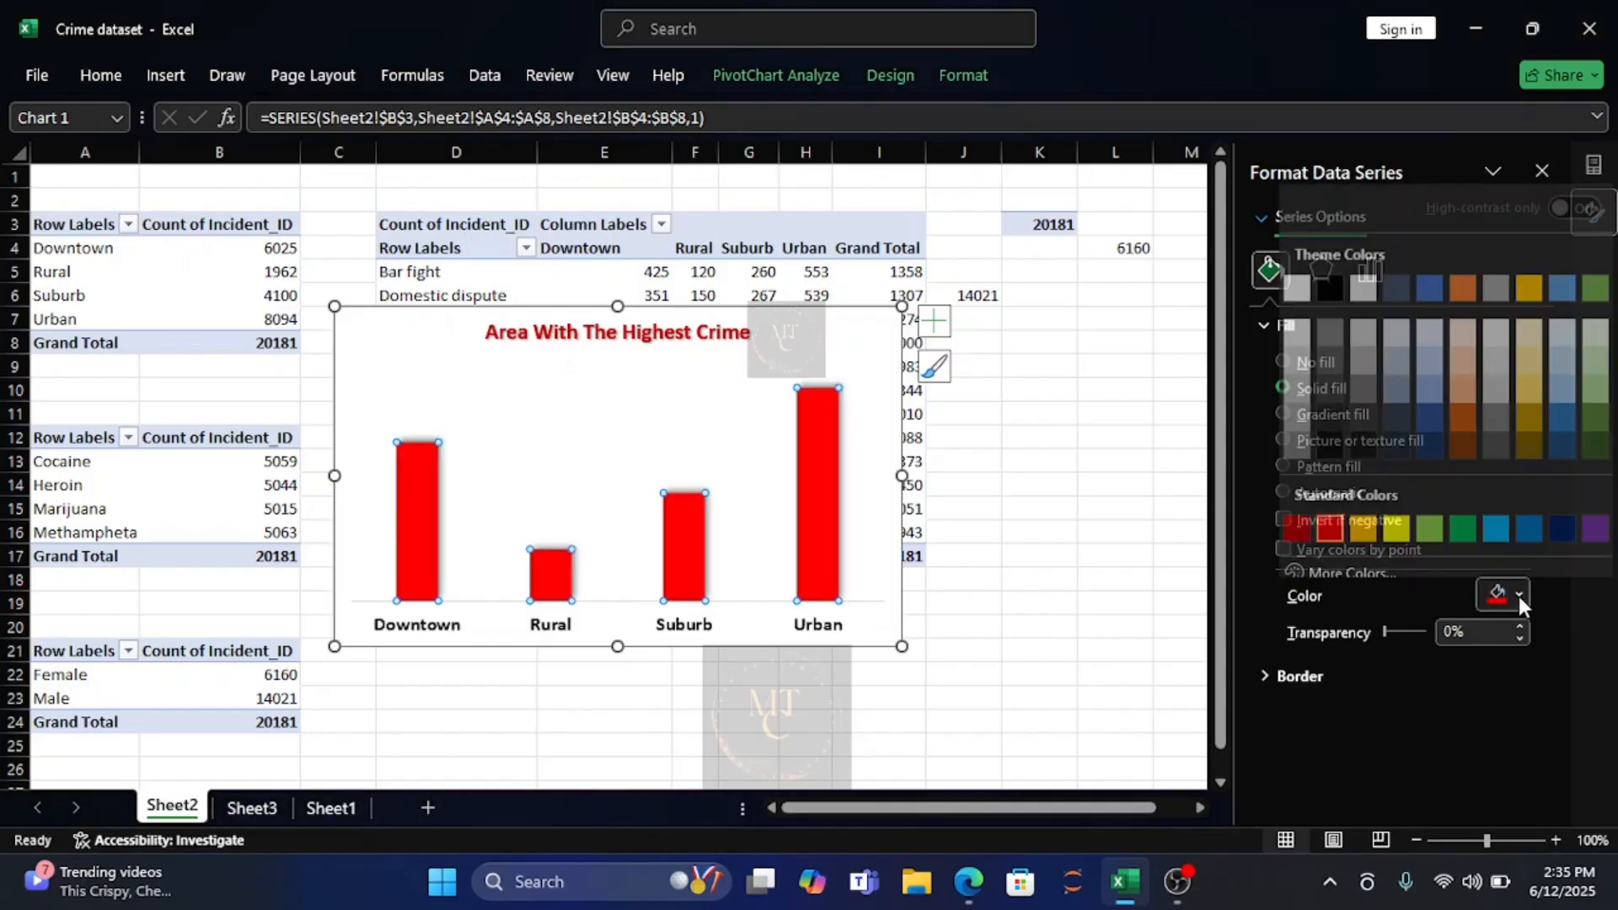
{"action": "left_click", "coordinate": [1355, 562]}
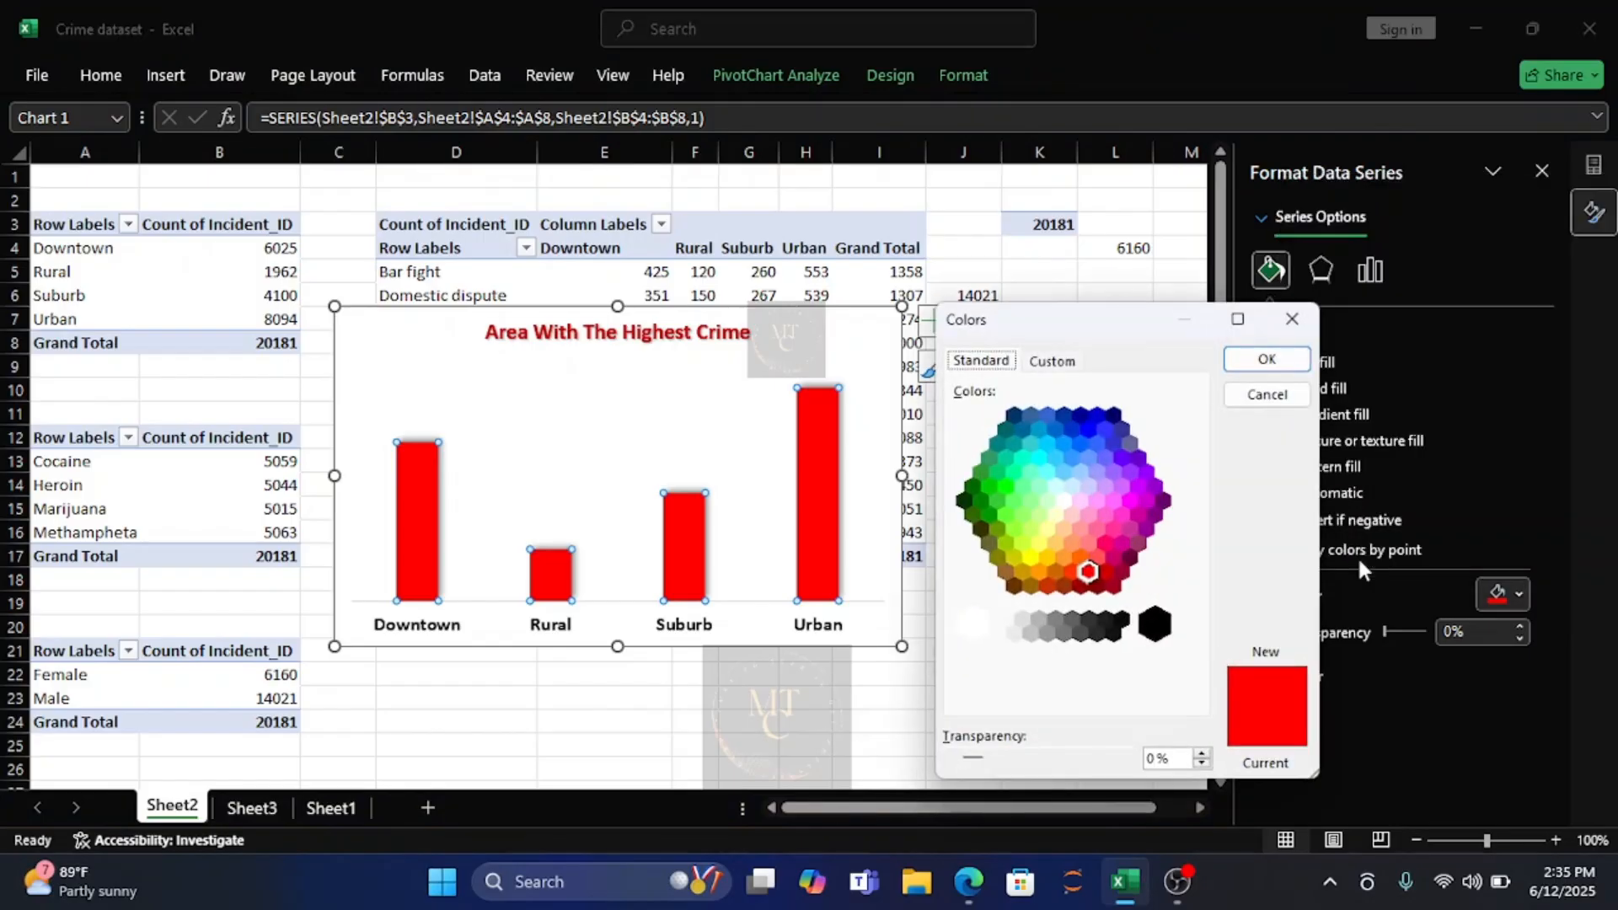
{"action": "left_click", "coordinate": [1080, 586]}
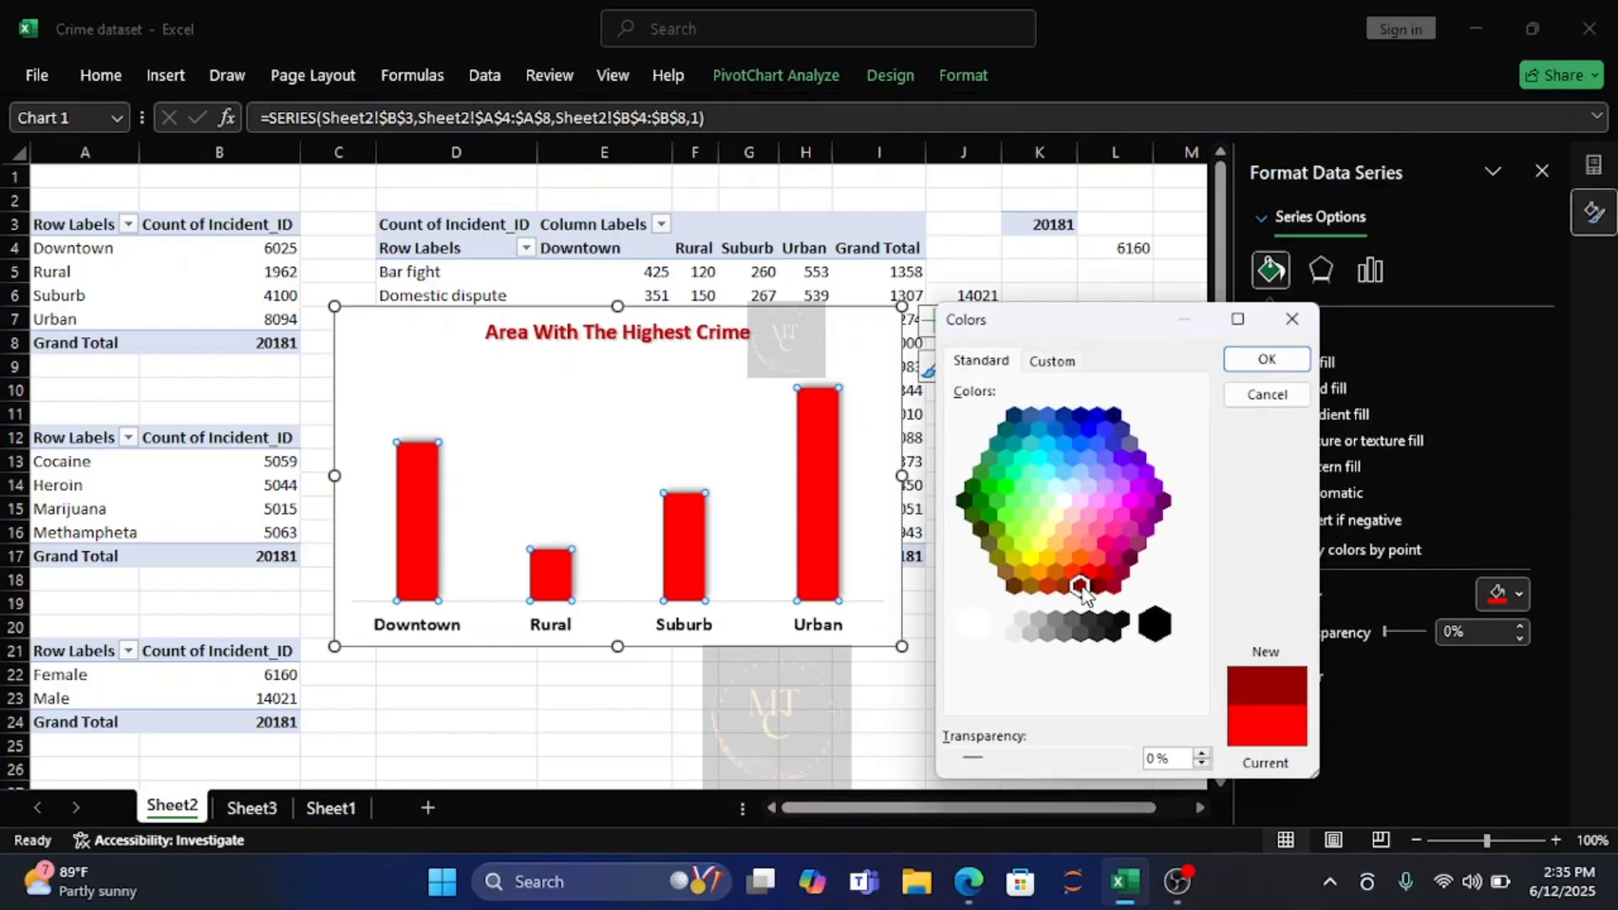
{"action": "left_click", "coordinate": [1267, 361]}
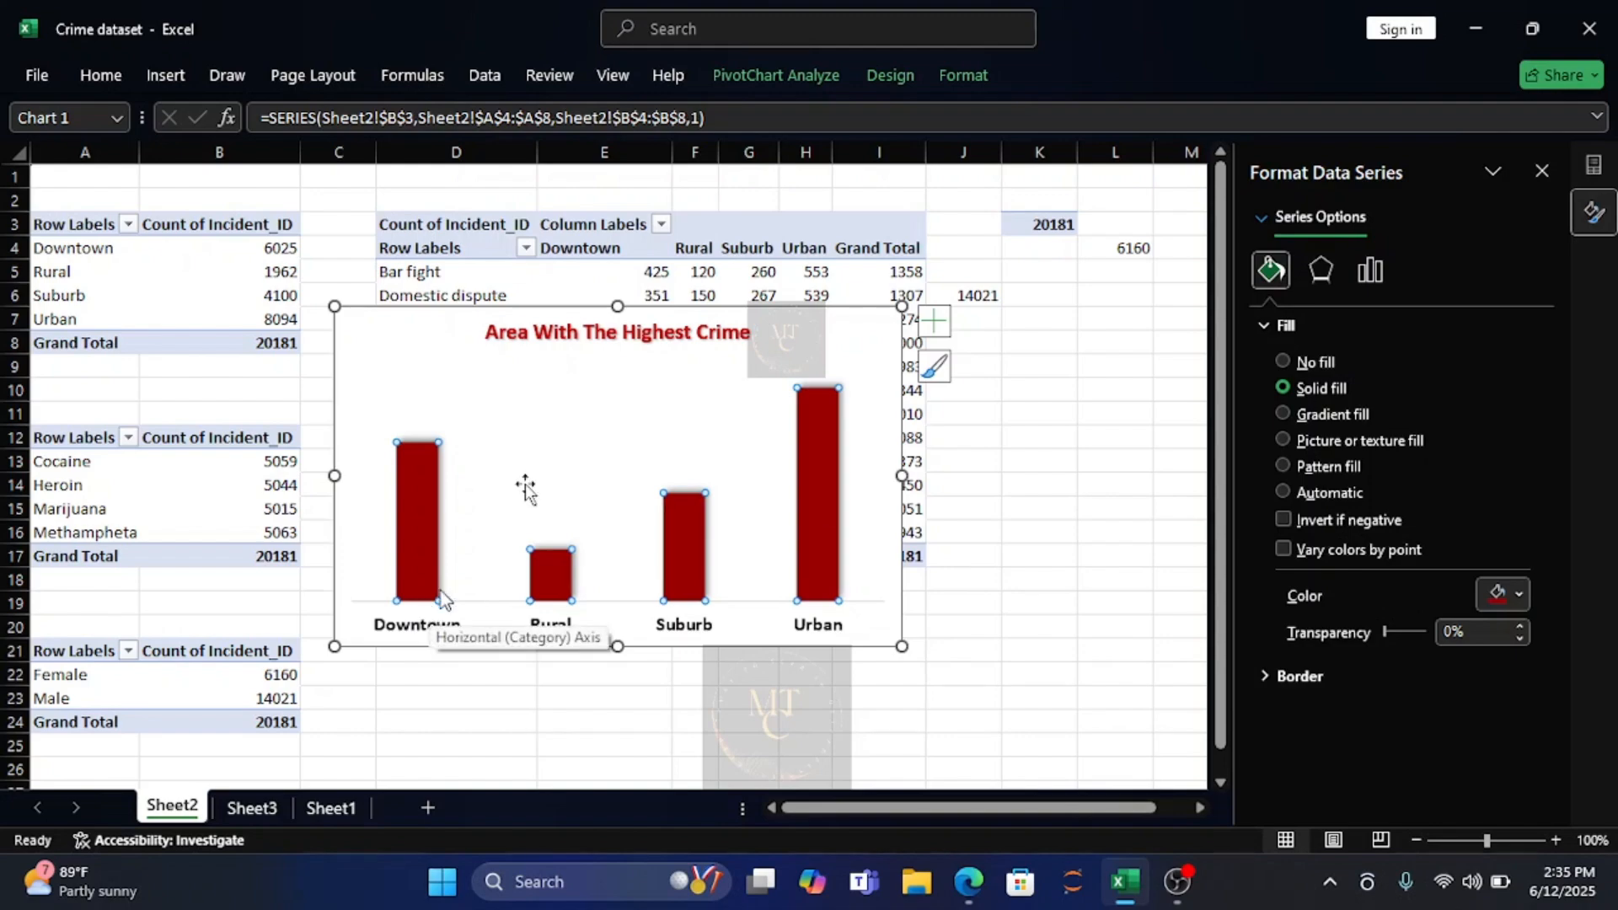
Fill the chart title's background with the darkest shade of the light grey theme colour.
{"action": "left_click", "coordinate": [649, 341]}
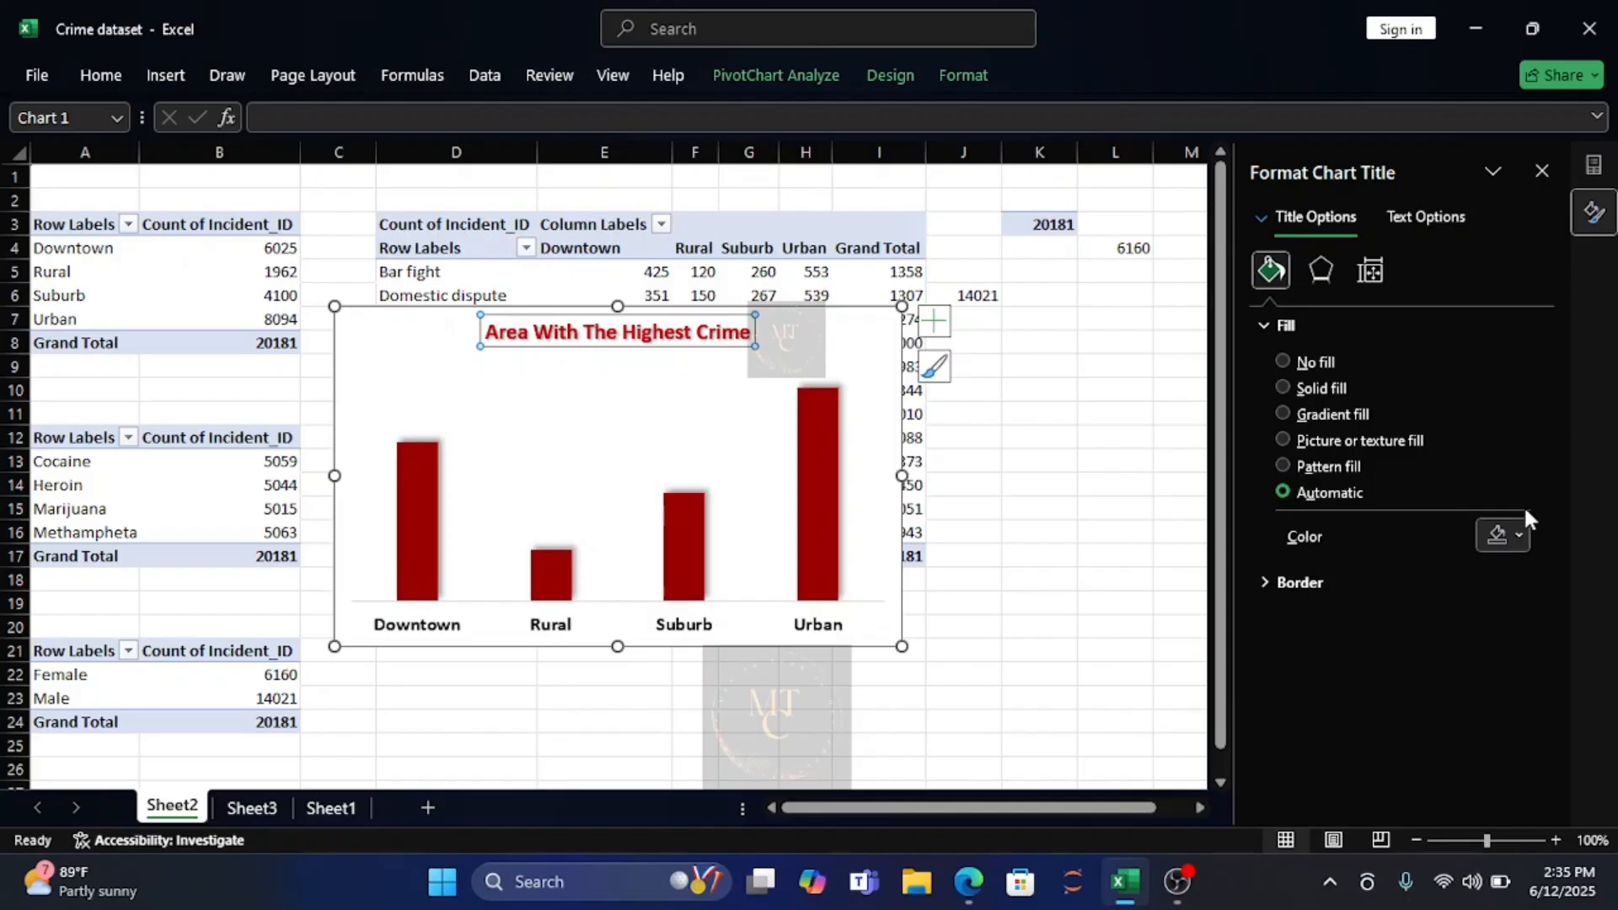
{"action": "left_click", "coordinate": [1515, 535]}
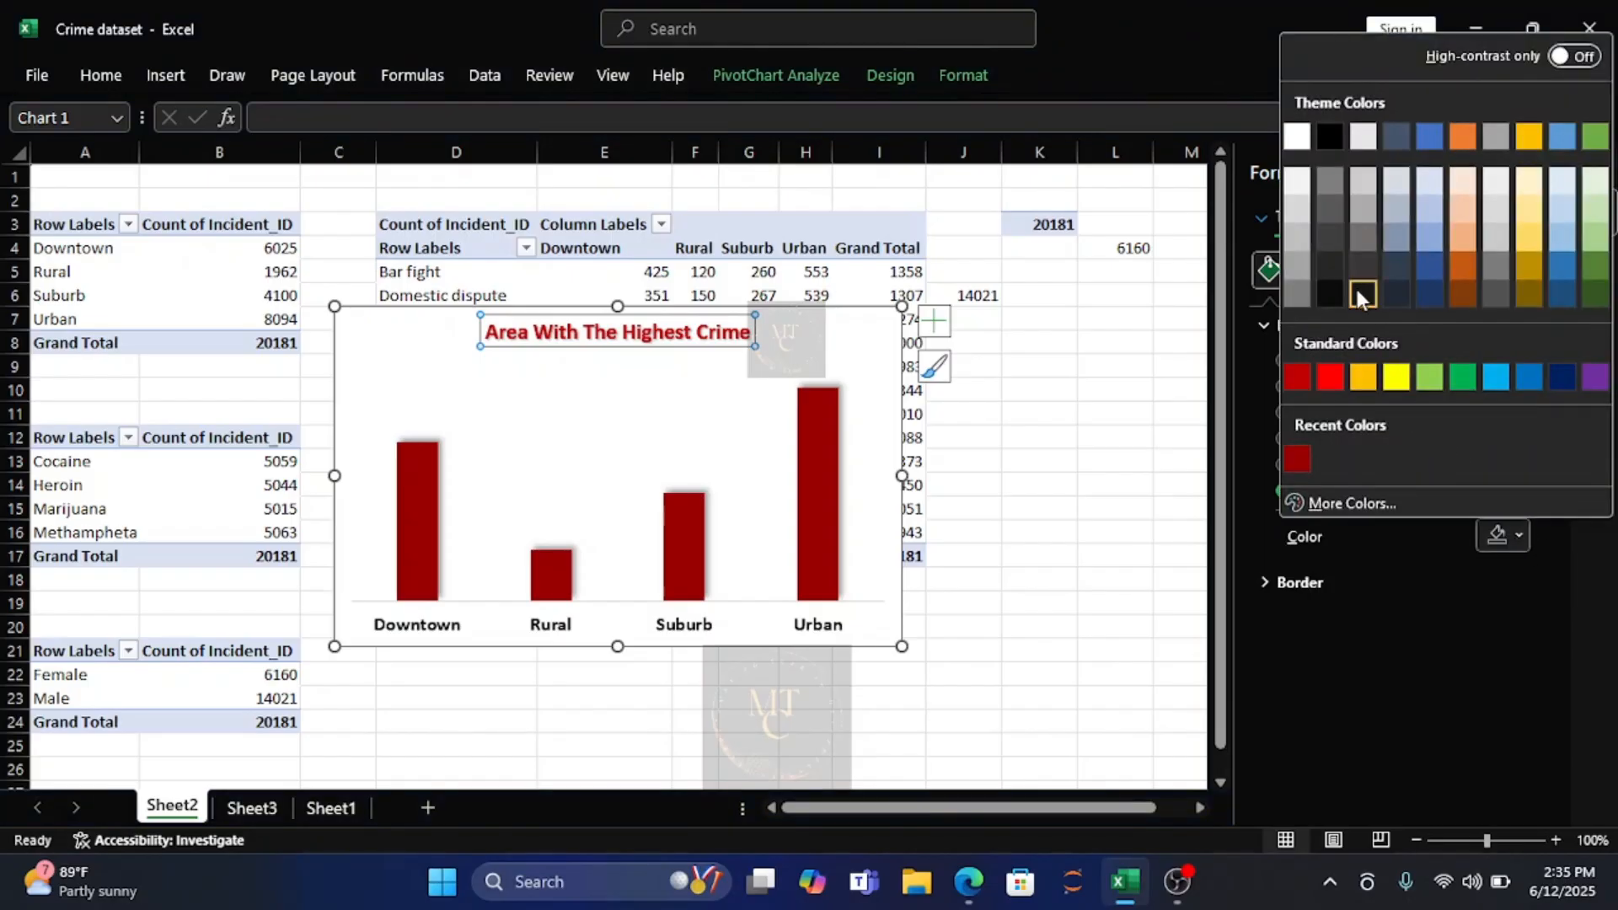
{"action": "key", "text": "Escape"}
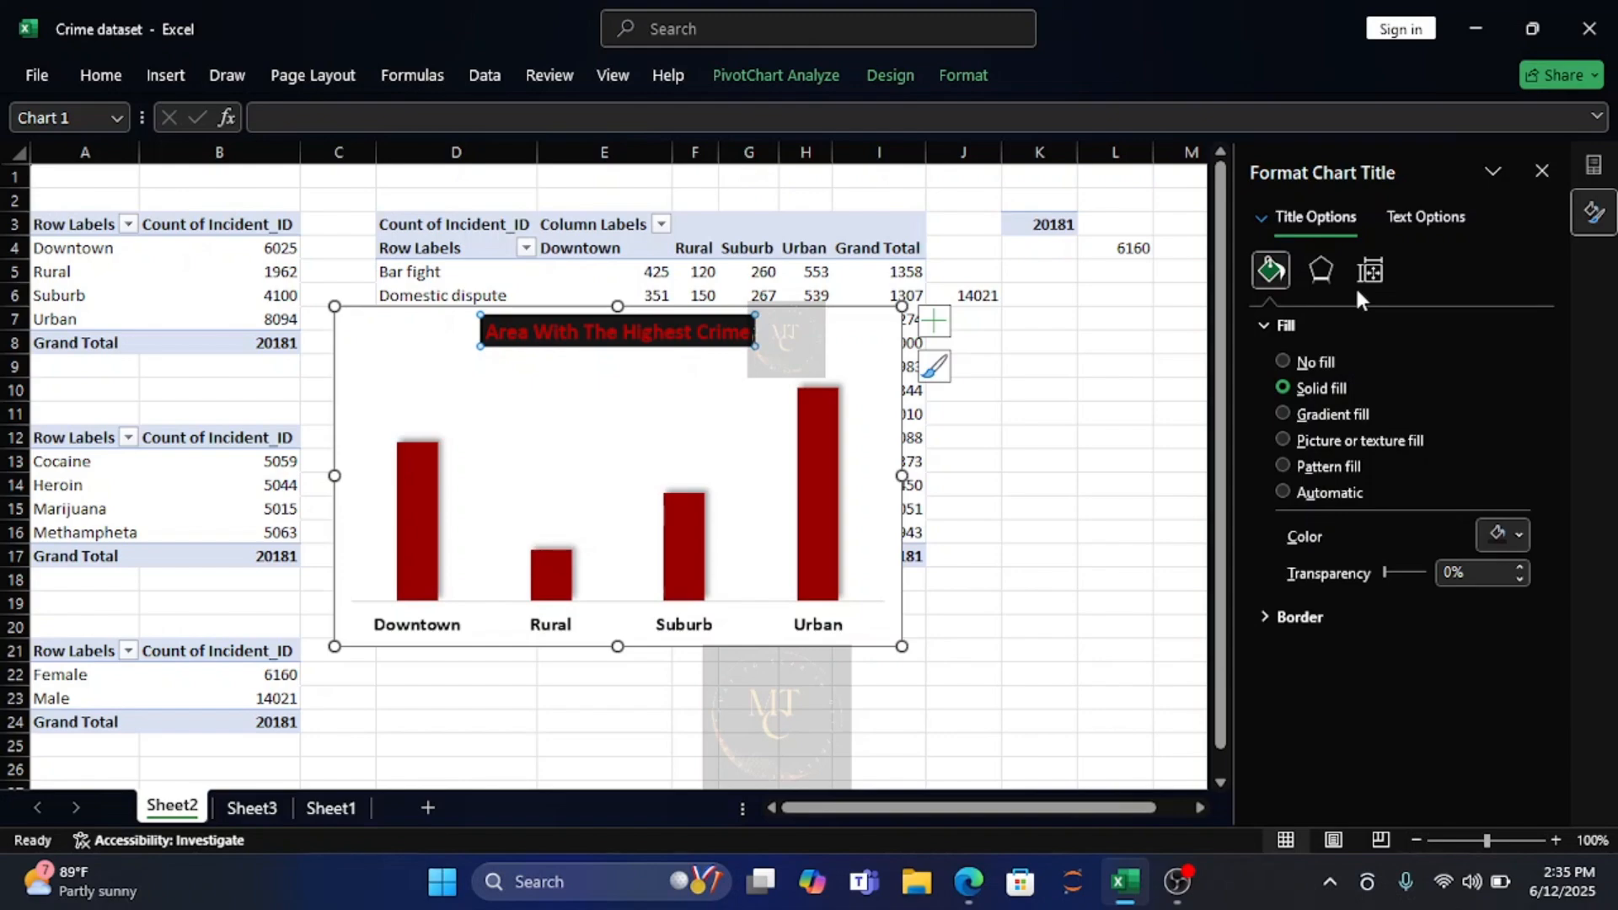
Apply the outer shadow preset with a 270° angle to the whole chart area.
{"action": "left_click", "coordinate": [879, 371]}
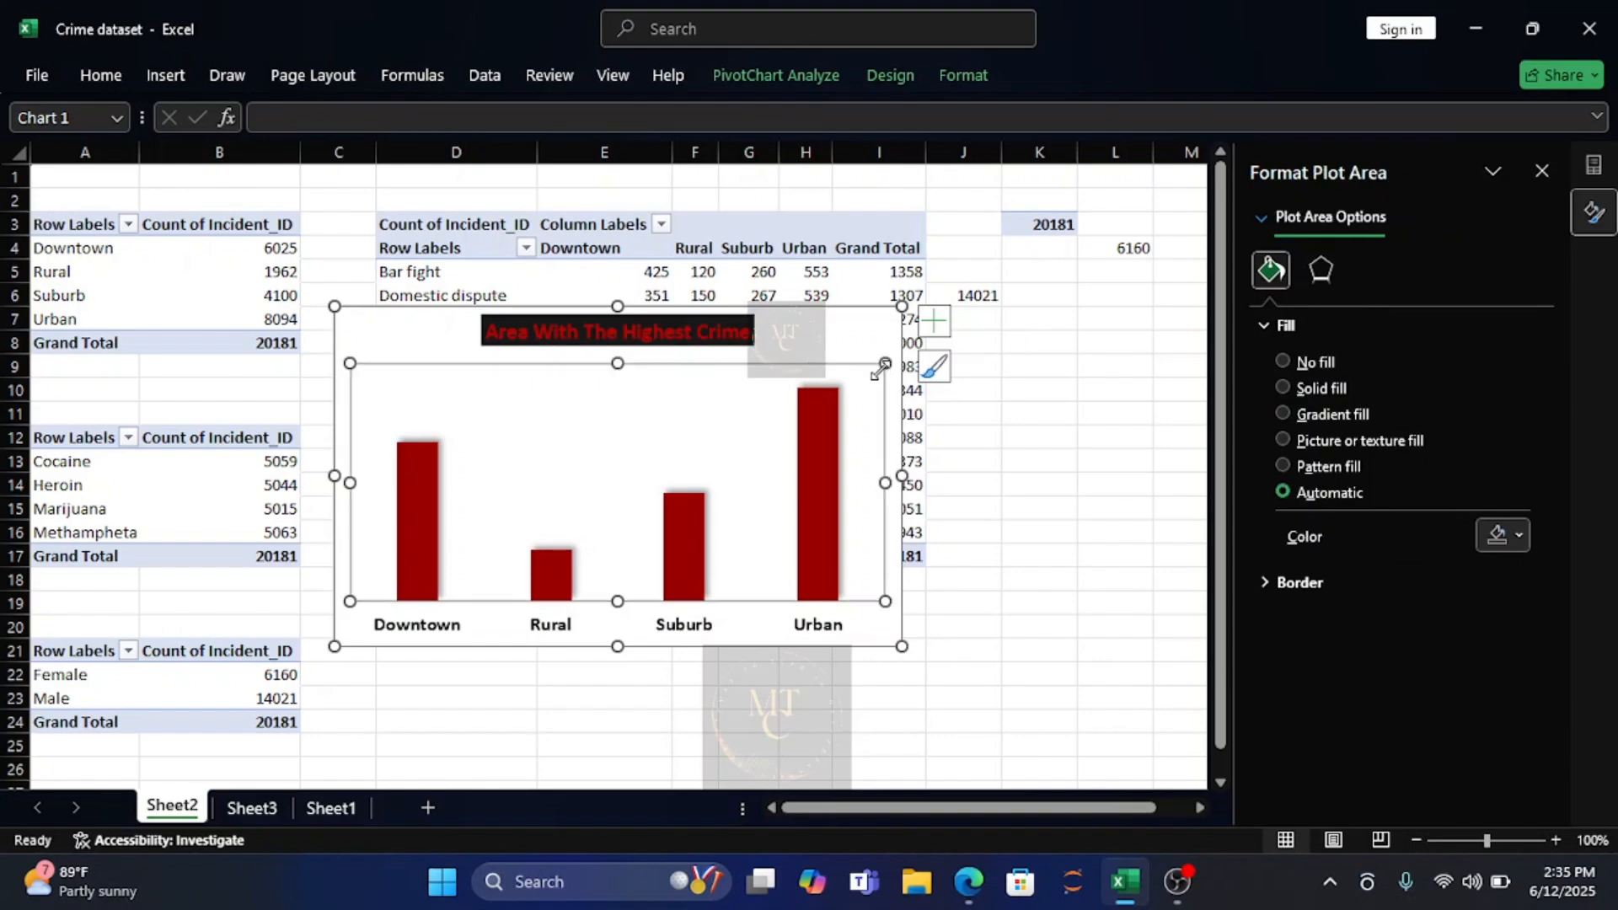
{"action": "left_click", "coordinate": [892, 334]}
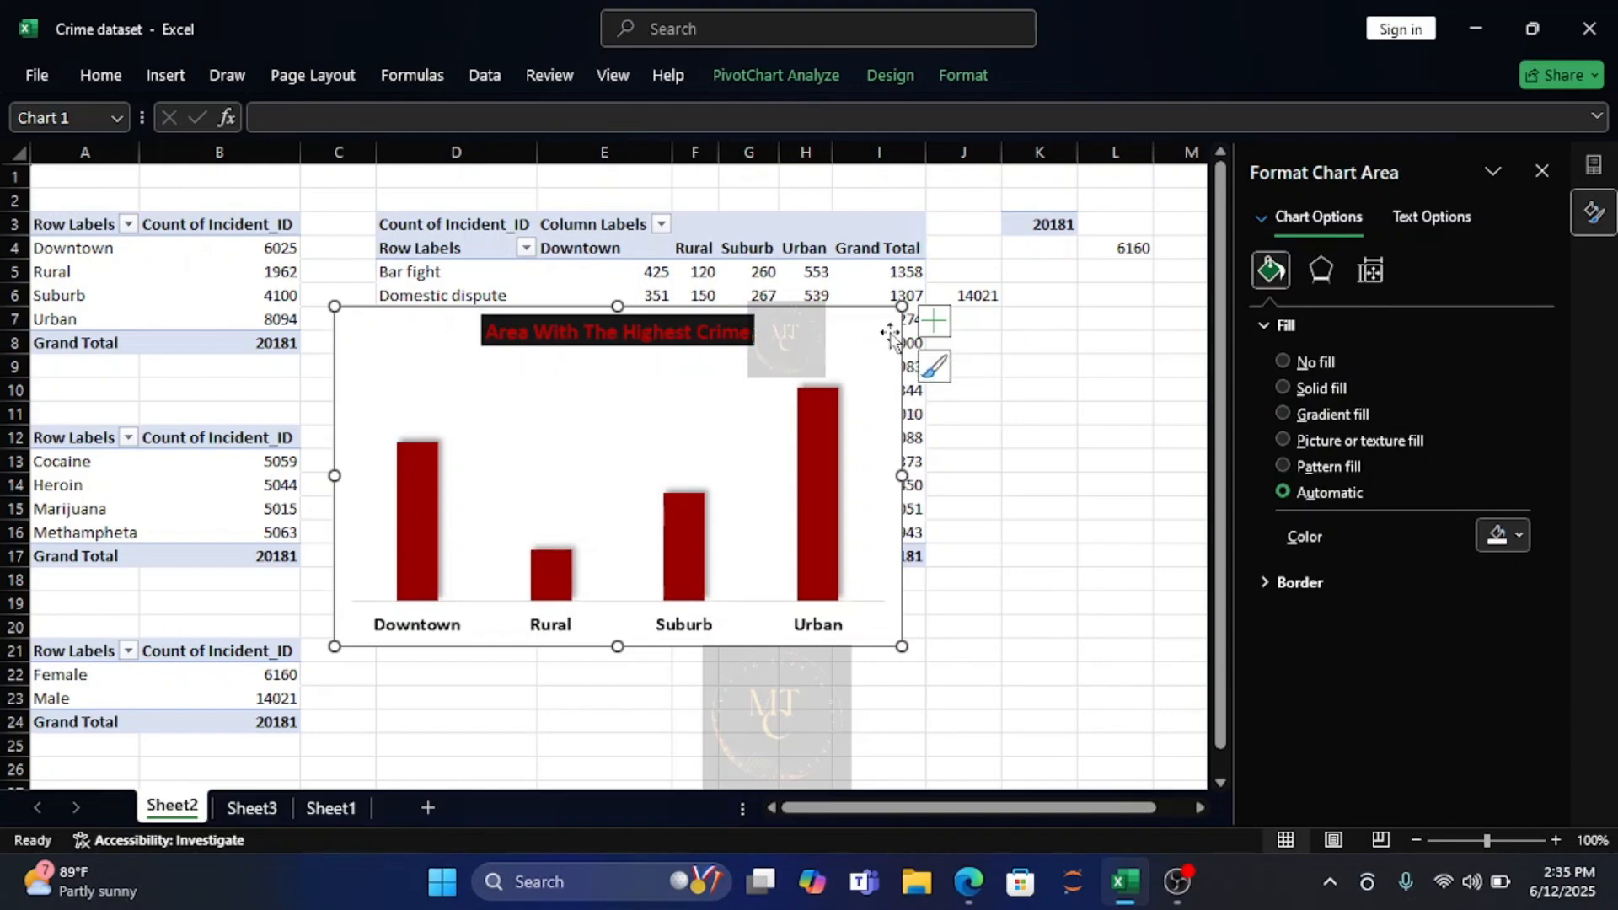
{"action": "left_click", "coordinate": [1325, 284]}
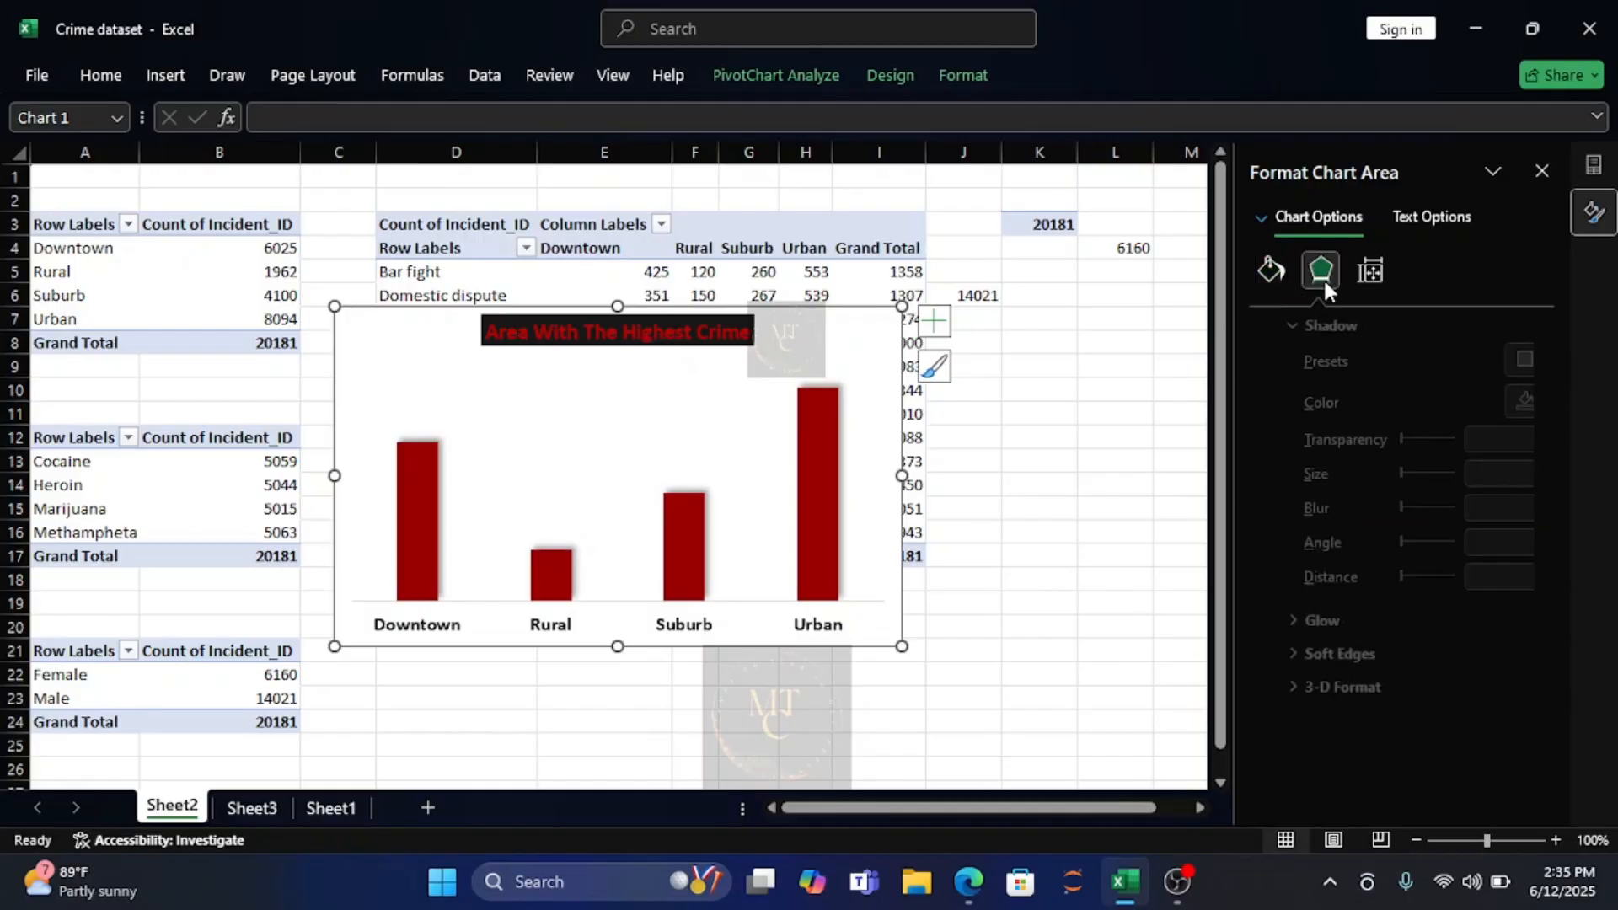
{"action": "left_click", "coordinate": [1515, 360]}
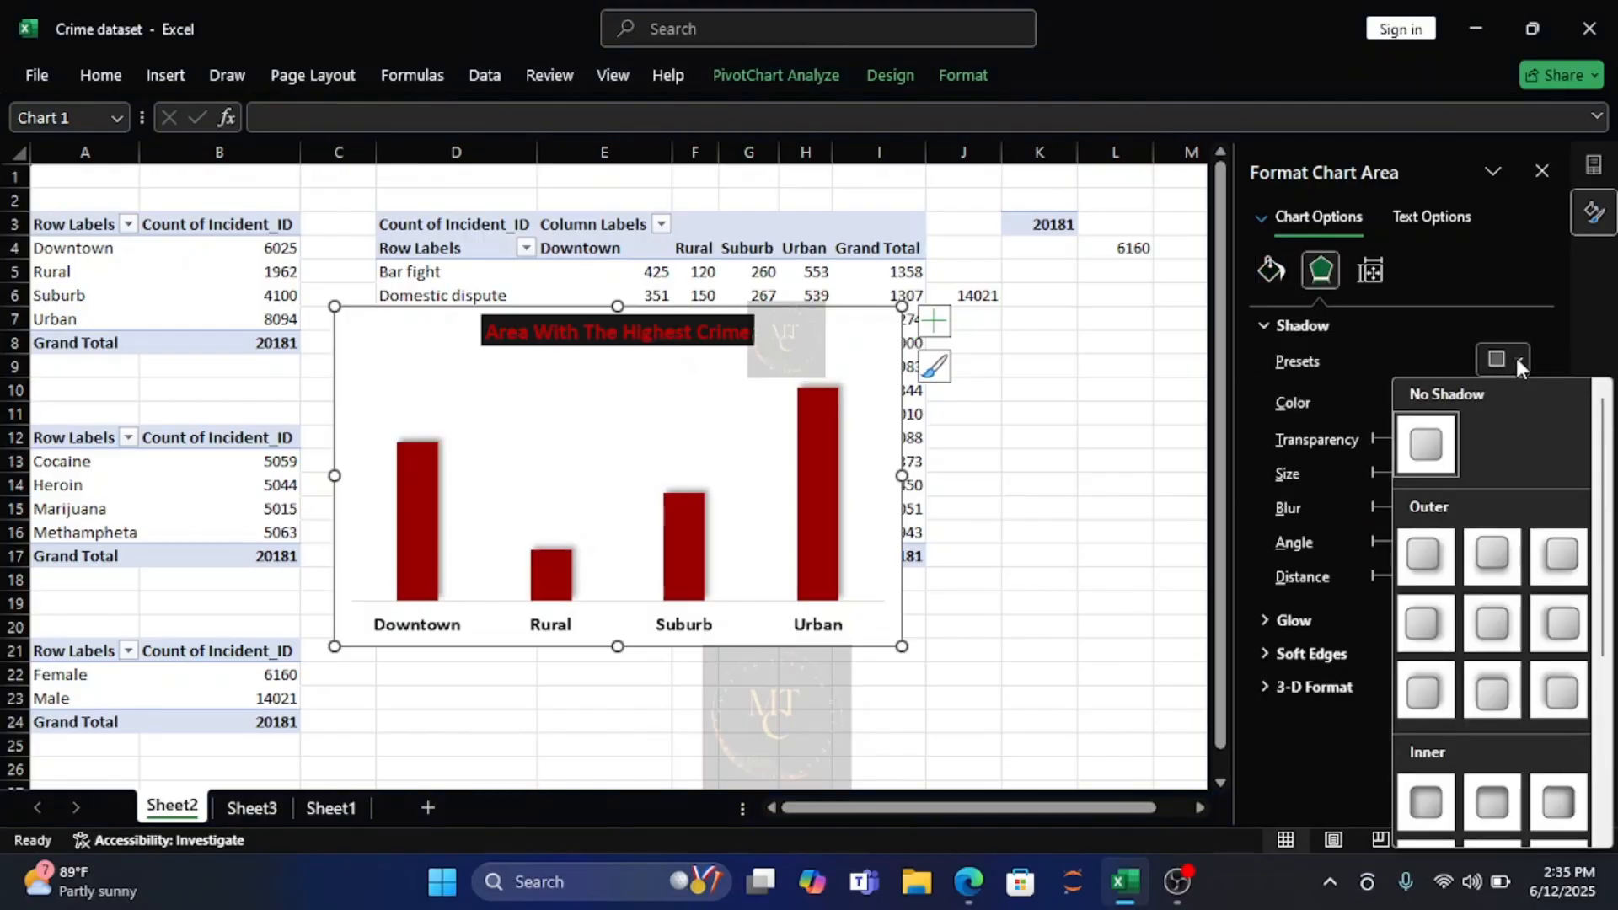
{"action": "left_click", "coordinate": [1495, 696]}
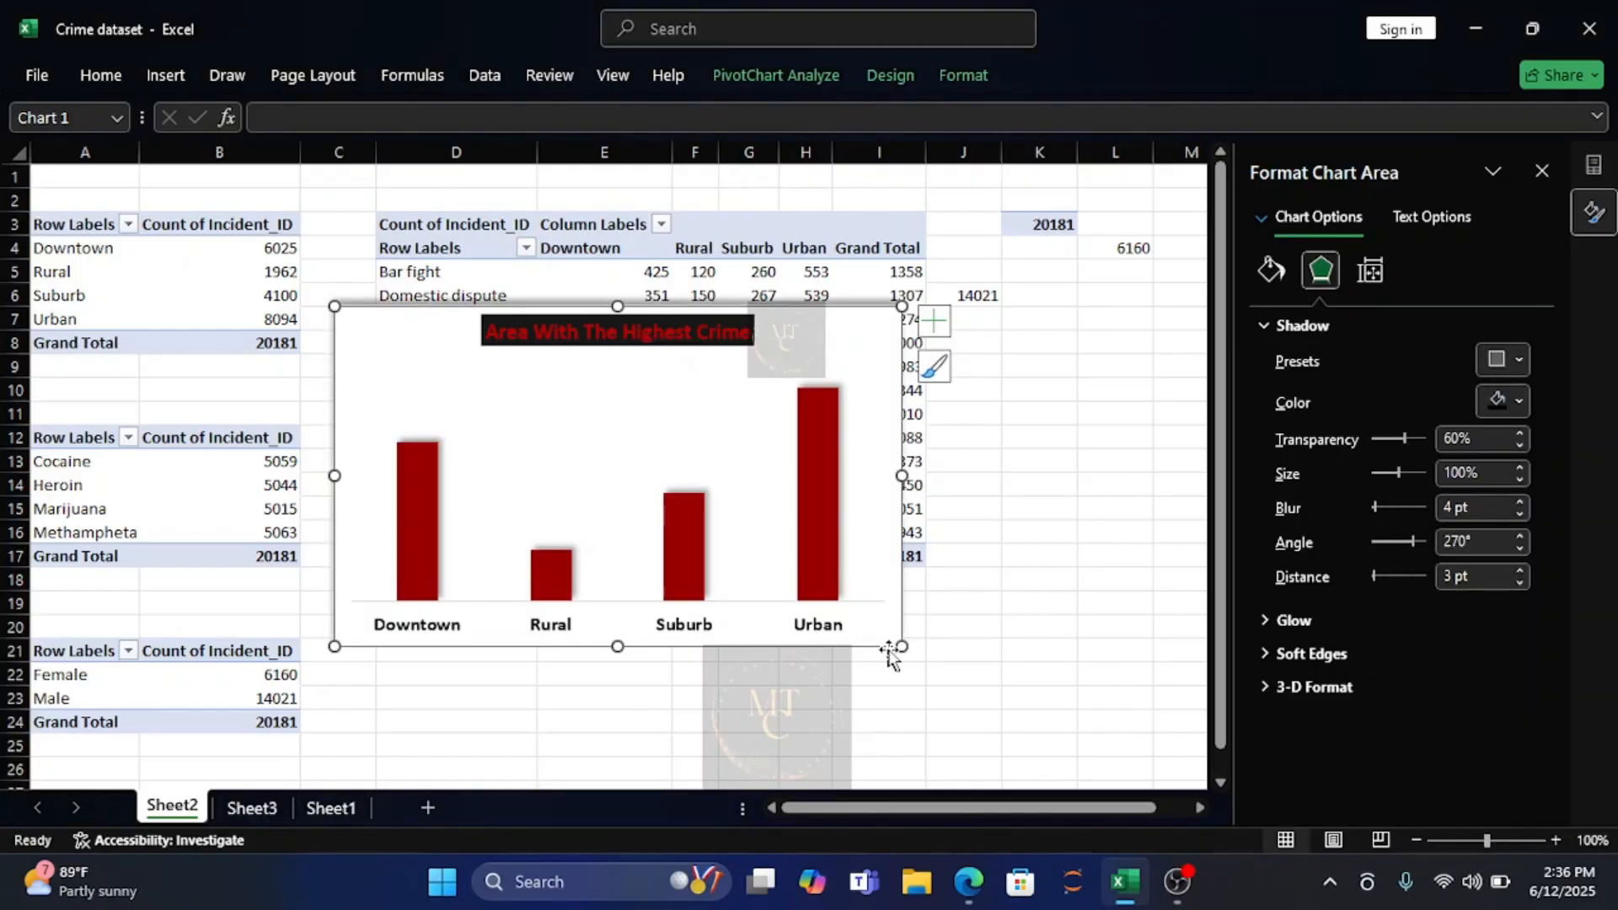
Shrink the chart so it ends within column H and at row 18, and select its title.
{"action": "left_click_drag", "start_coordinate": [903, 647], "coordinate": [862, 573]}
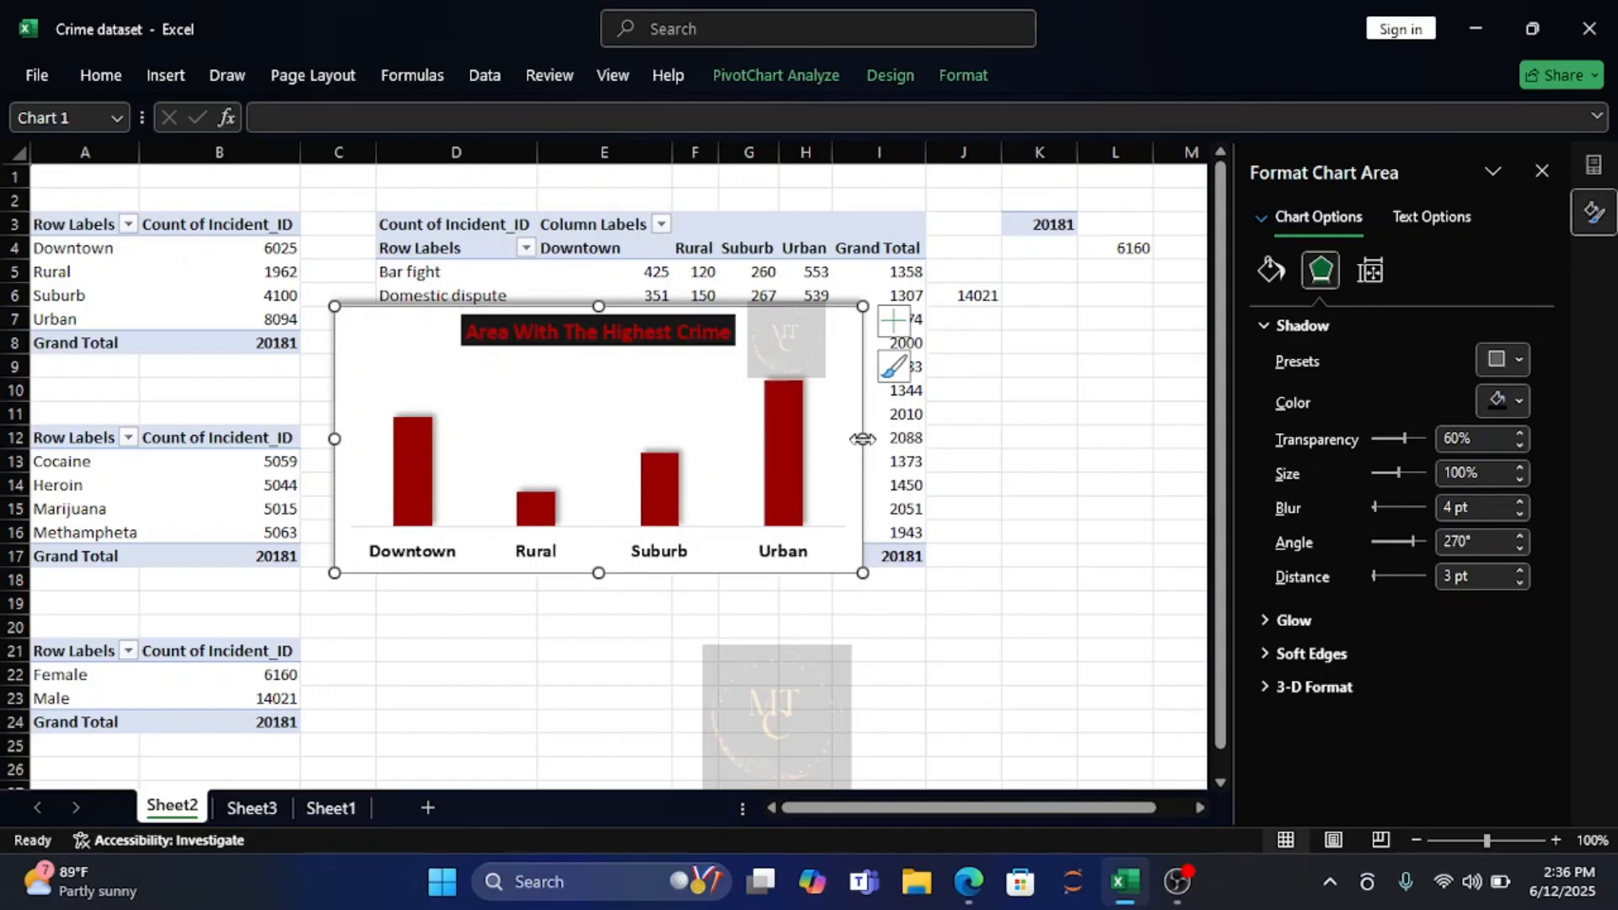
{"action": "left_click_drag", "start_coordinate": [862, 438], "coordinate": [807, 440]}
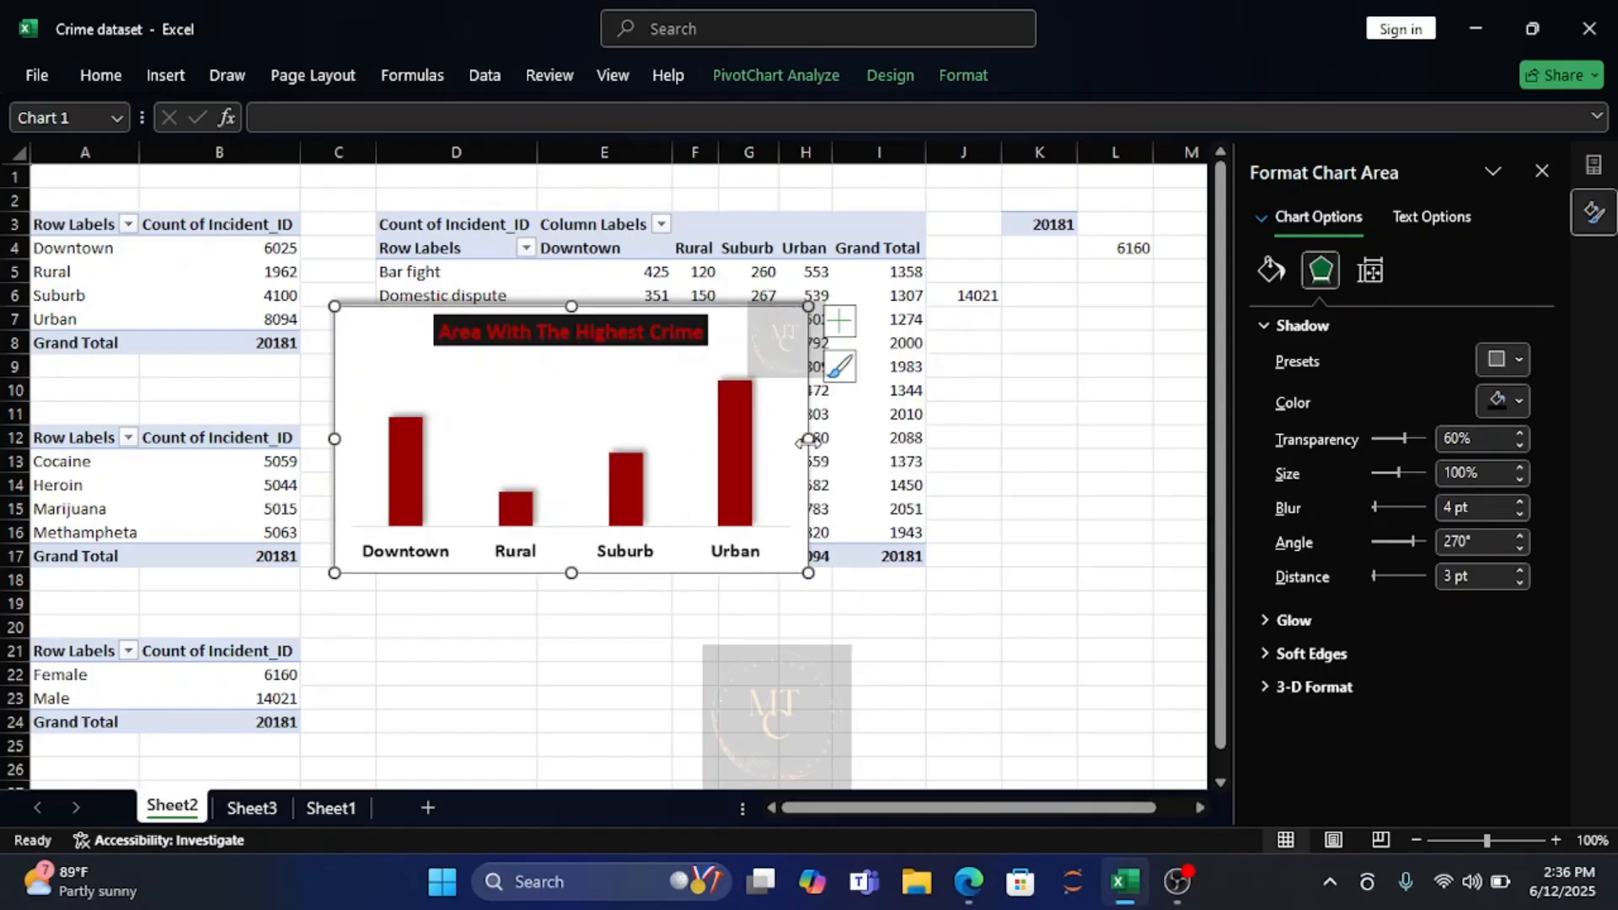
{"action": "left_click", "coordinate": [479, 324]}
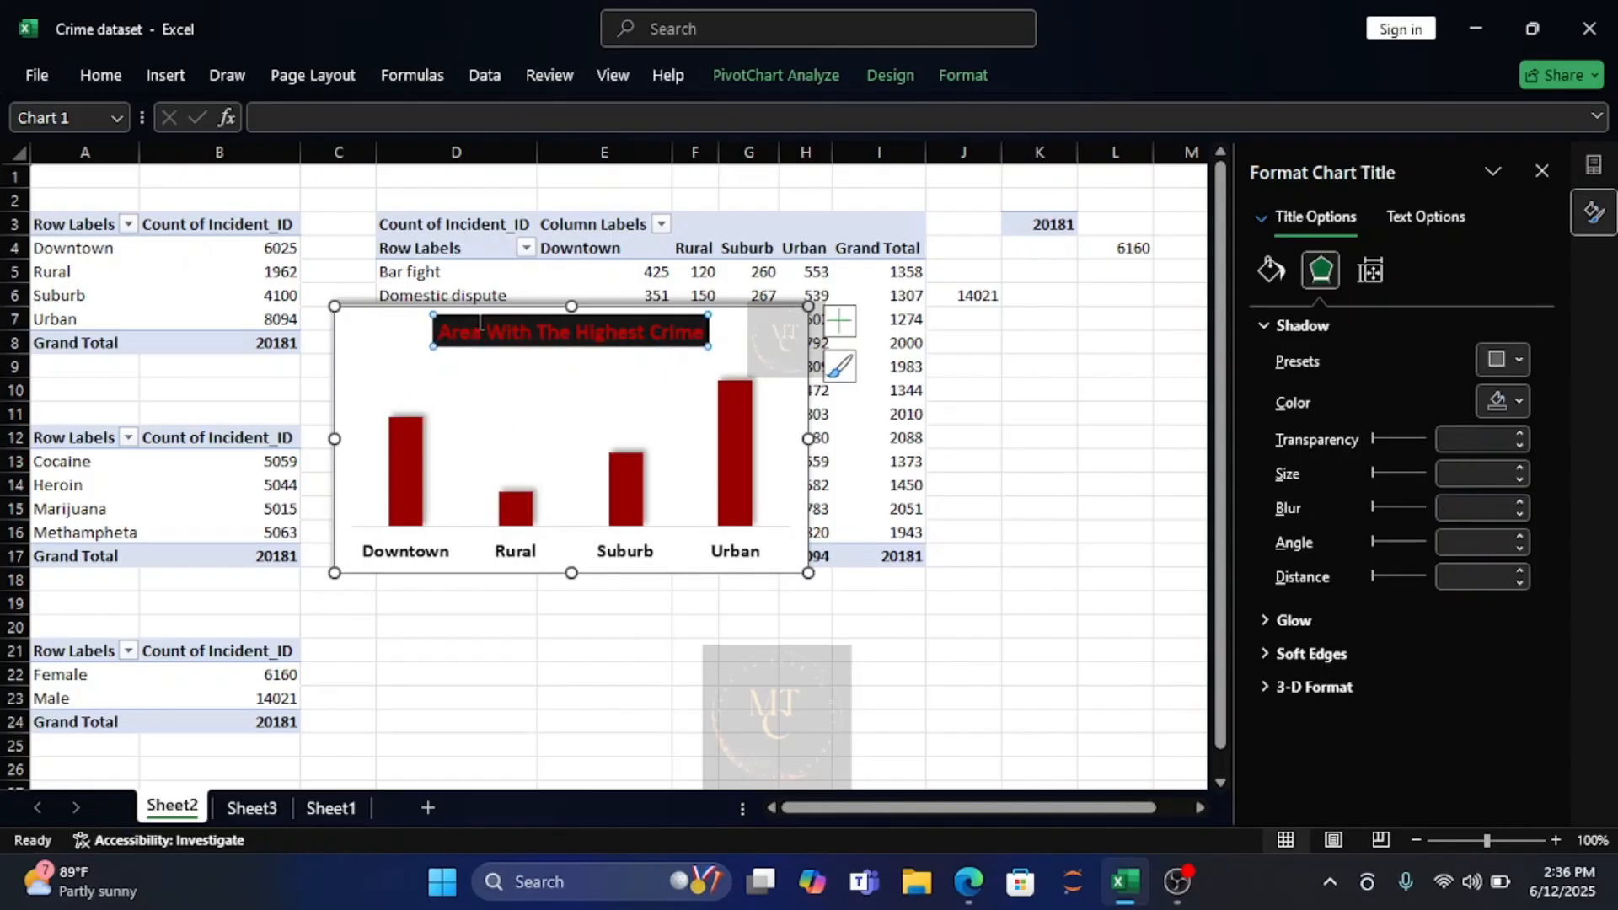
Apply the outer shadow preset with a 90° angle to the "Area With The Highest Crime" chart title.
{"action": "left_click", "coordinate": [1519, 359]}
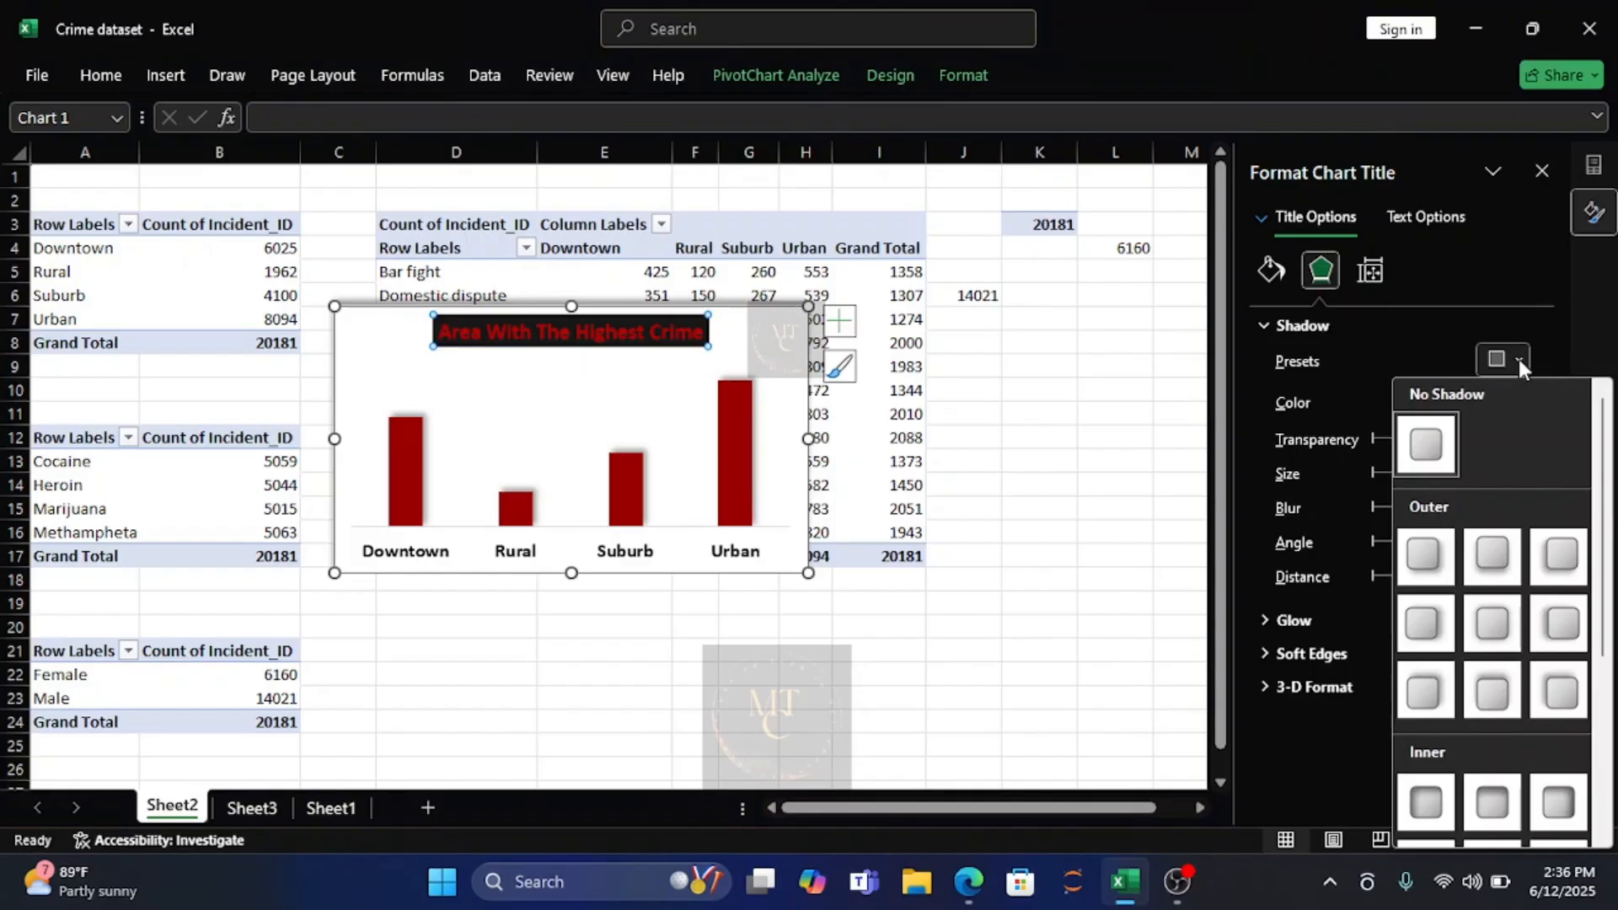
{"action": "left_click", "coordinate": [1485, 558]}
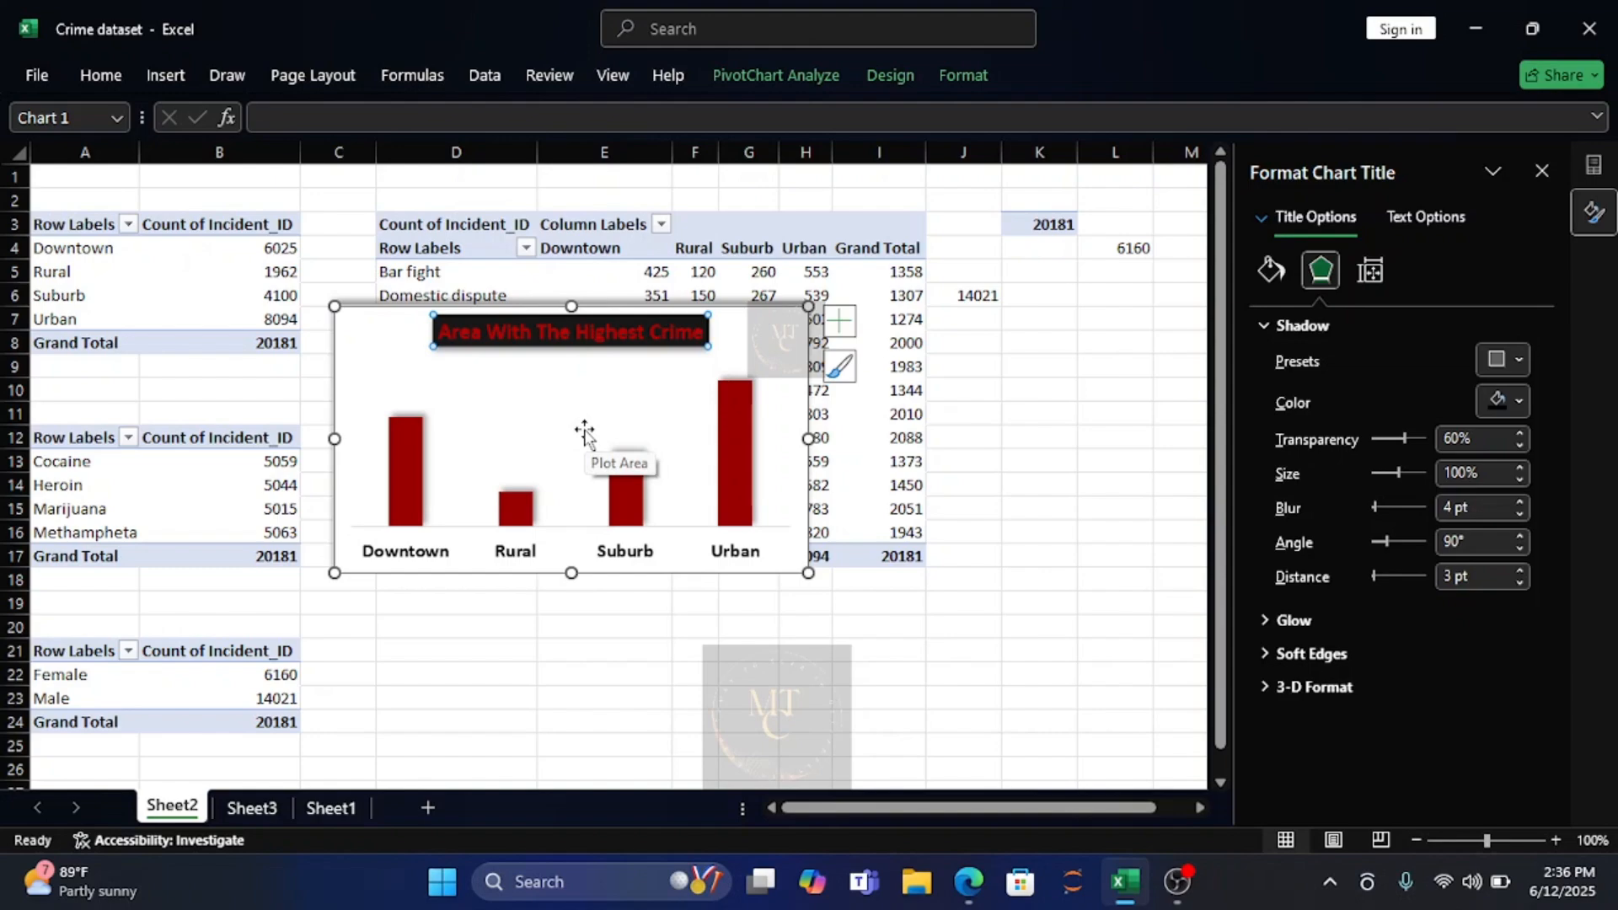
Copy the crime area chart onto Sheet3 and place it below the KPI cards, spanning columns A to G from row 9 to row 20.
{"action": "left_click", "coordinate": [264, 811]}
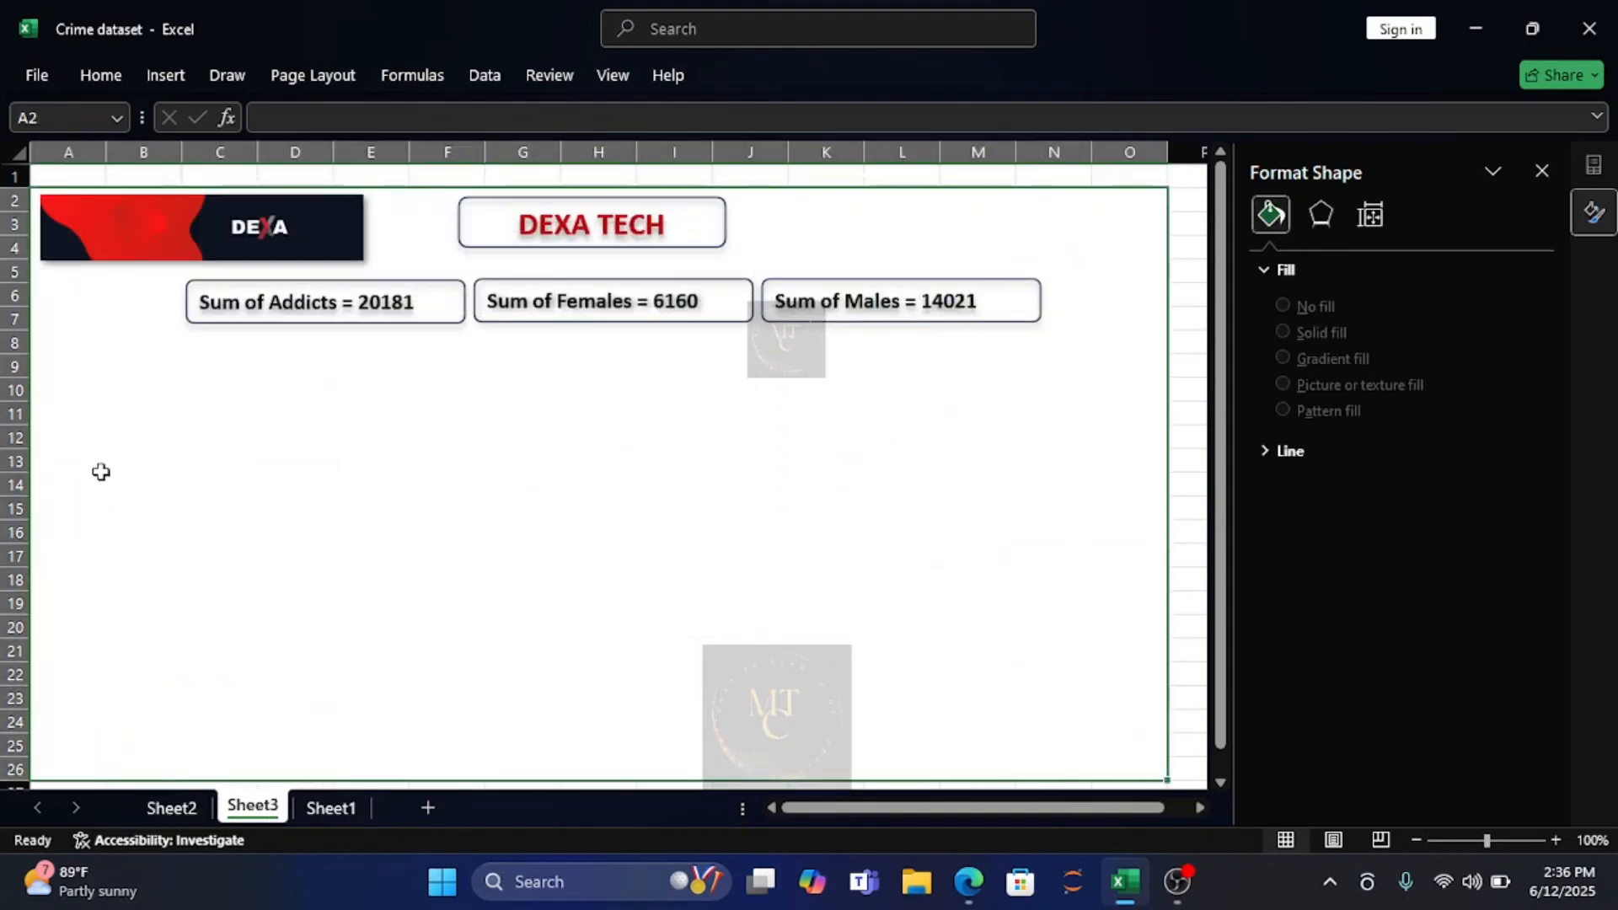
{"action": "key", "text": "ctrl+v"}
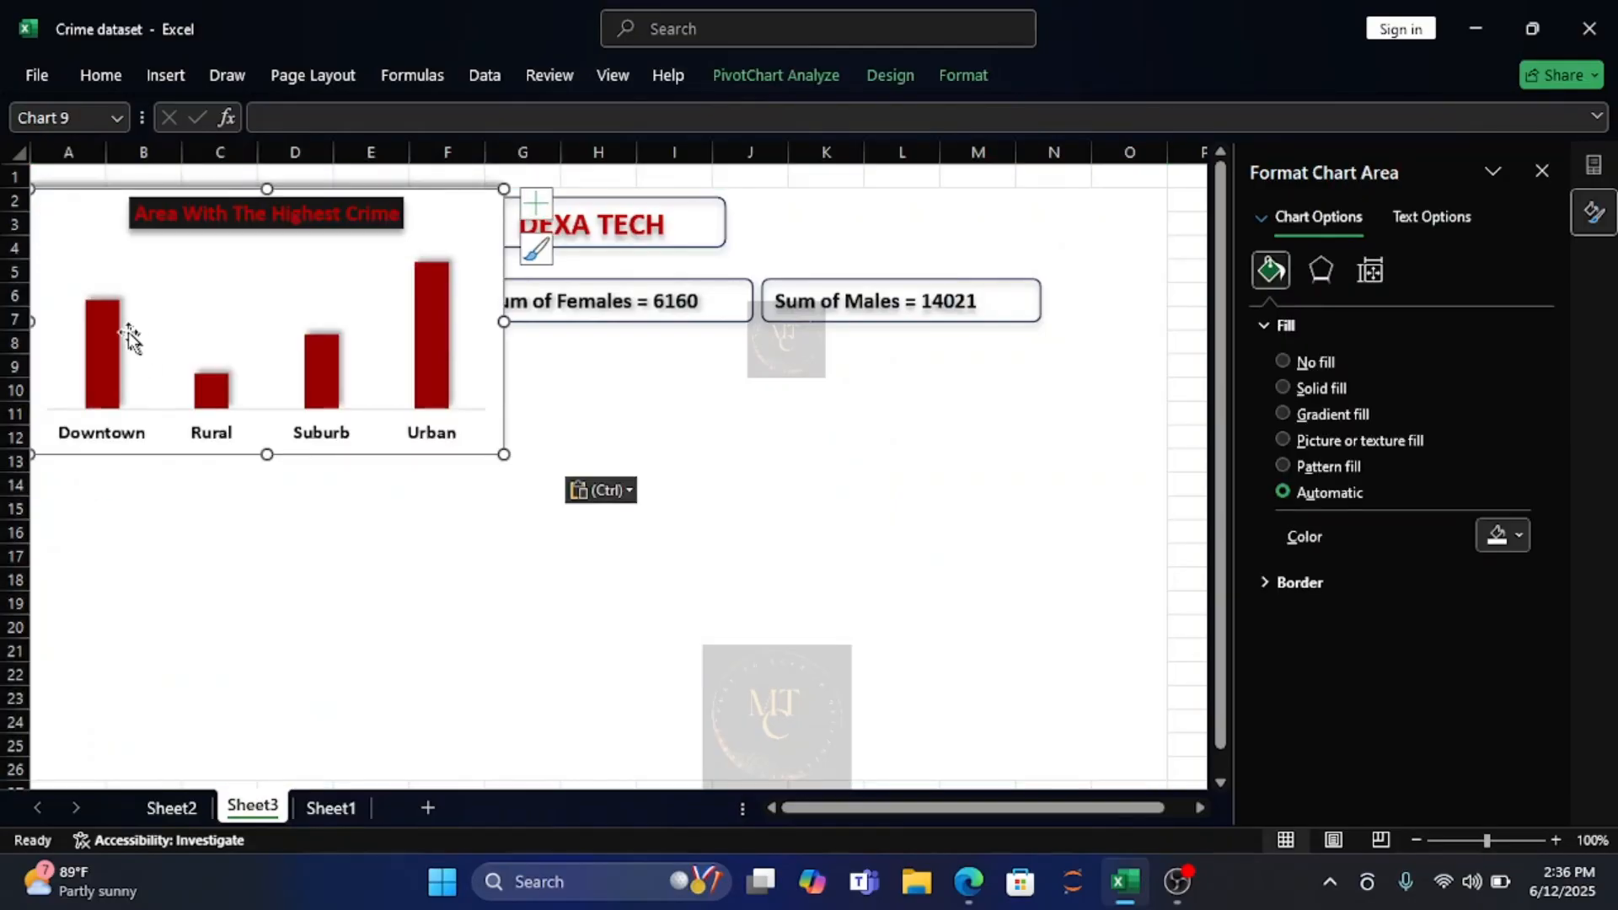
{"action": "mouse_move", "coordinate": [76, 240]}
{"action": "left_mouse_down"}
{"action": "mouse_move", "coordinate": [116, 466]}
{"action": "mouse_move", "coordinate": [93, 437]}
{"action": "mouse_move", "coordinate": [113, 395]}
{"action": "left_mouse_up"}
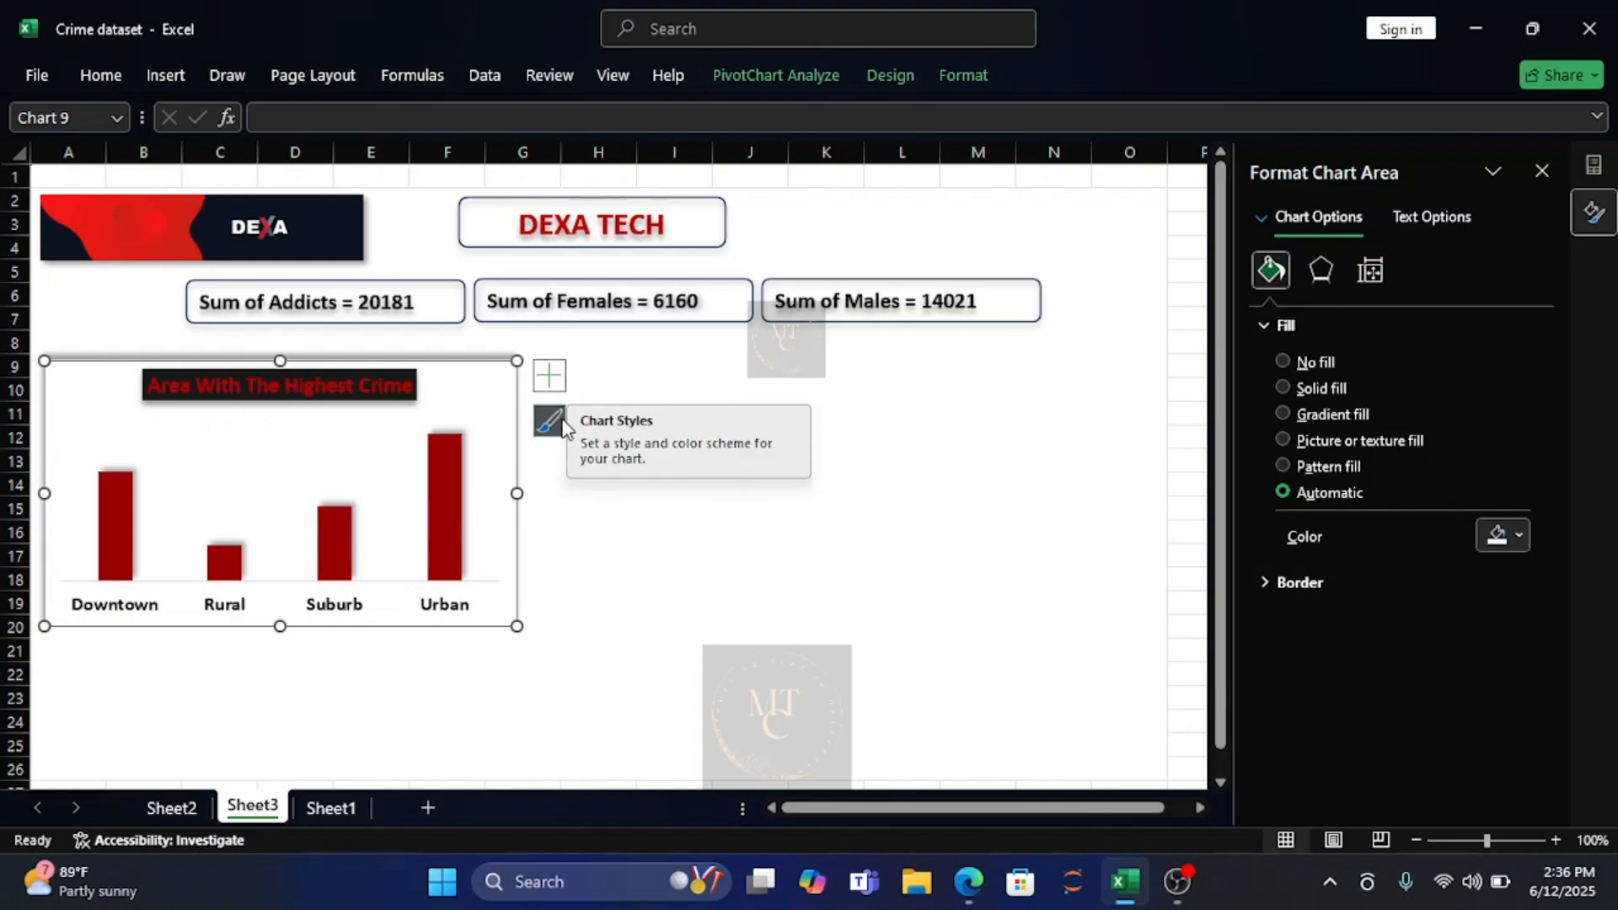
Show data labels on the Sheet3 chart's columns and format them bold in the automatic font colour.
{"action": "left_click", "coordinate": [560, 388]}
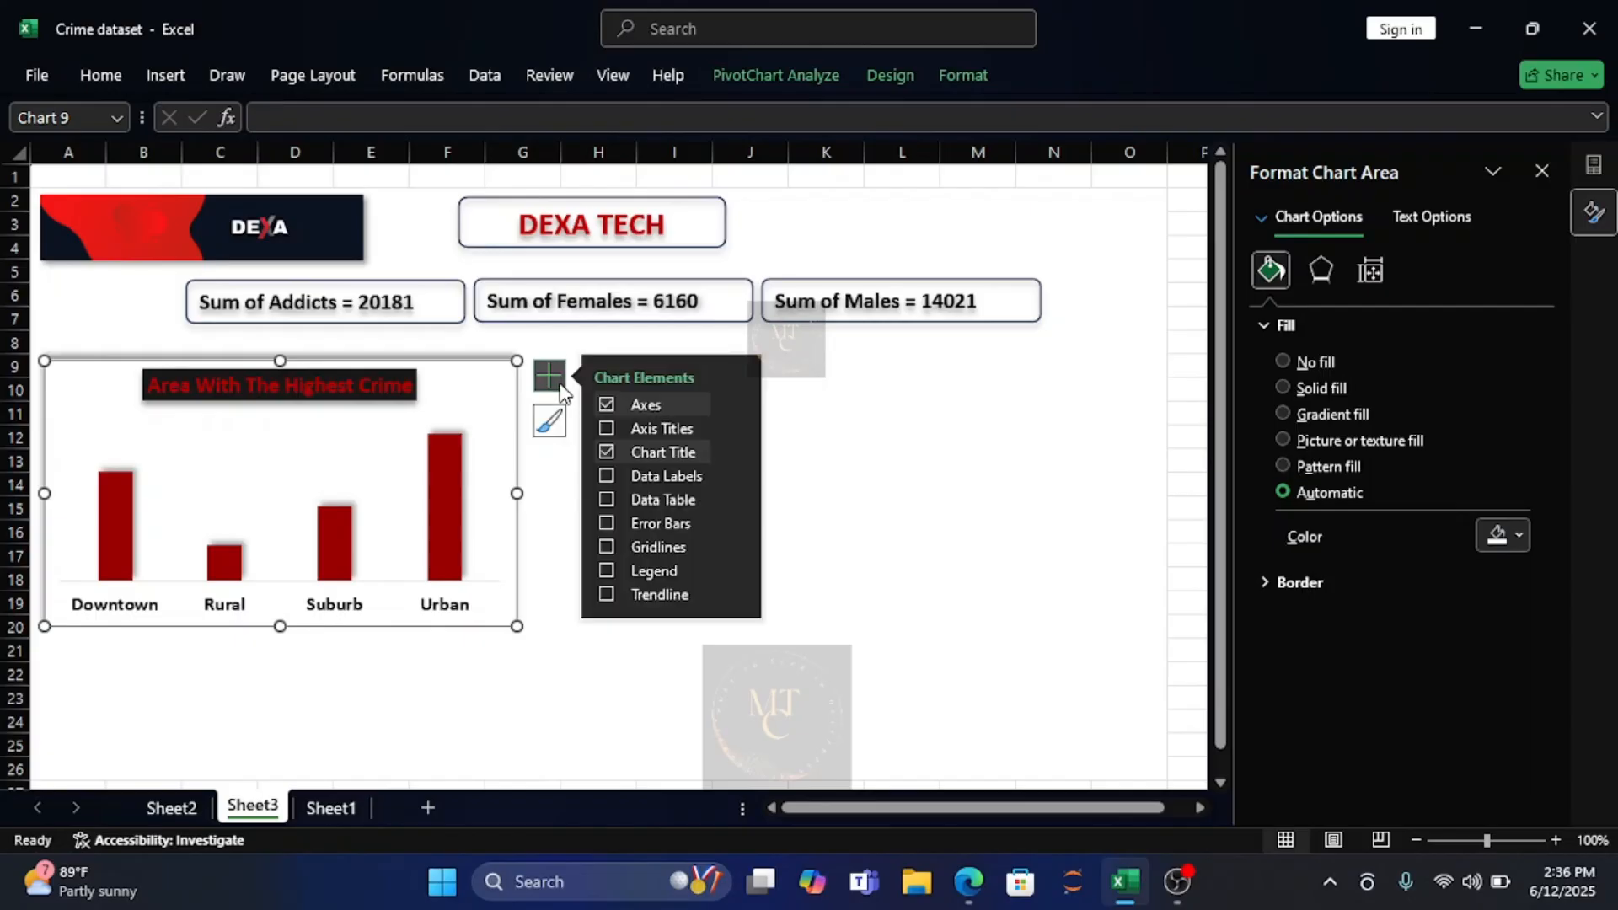
{"action": "left_click", "coordinate": [606, 476]}
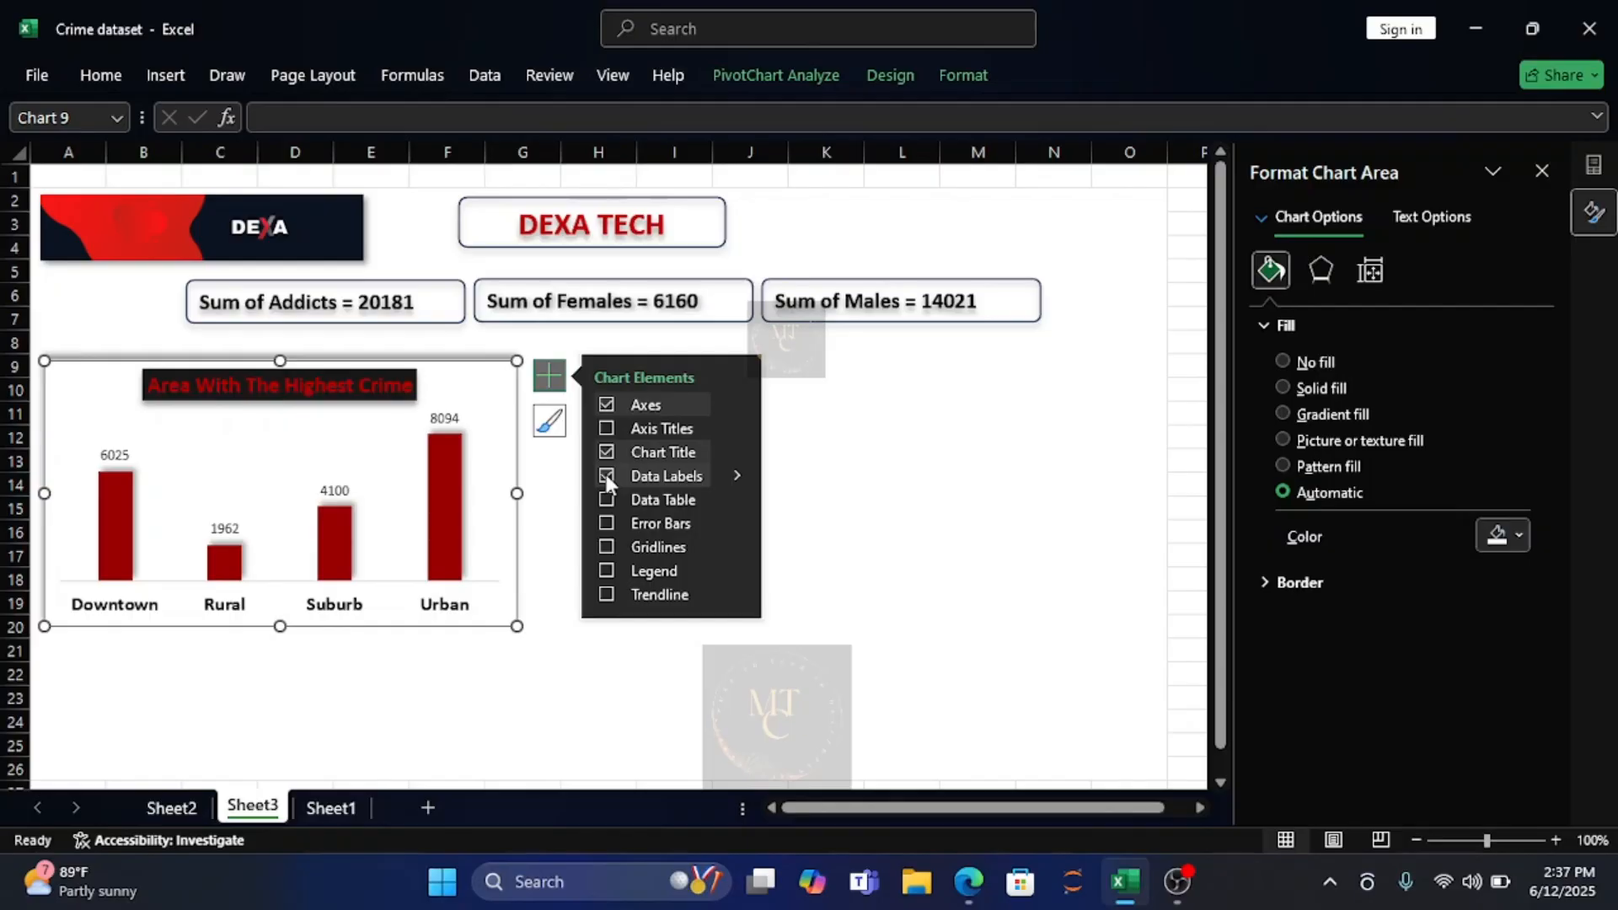
{"action": "left_click", "coordinate": [450, 419]}
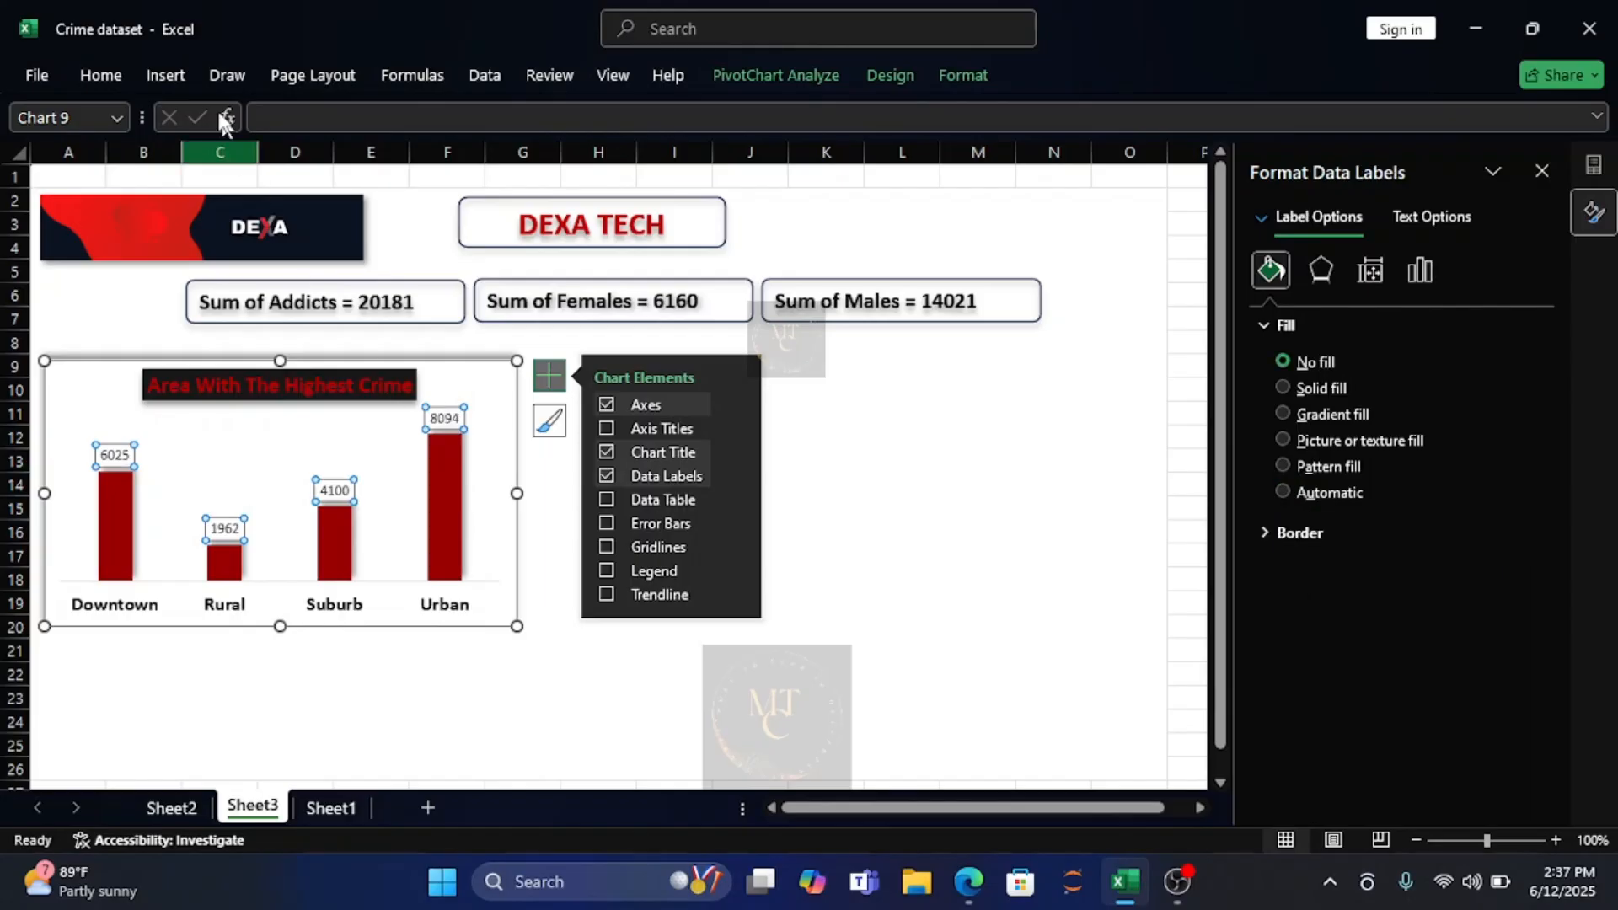
{"action": "left_click", "coordinate": [88, 79]}
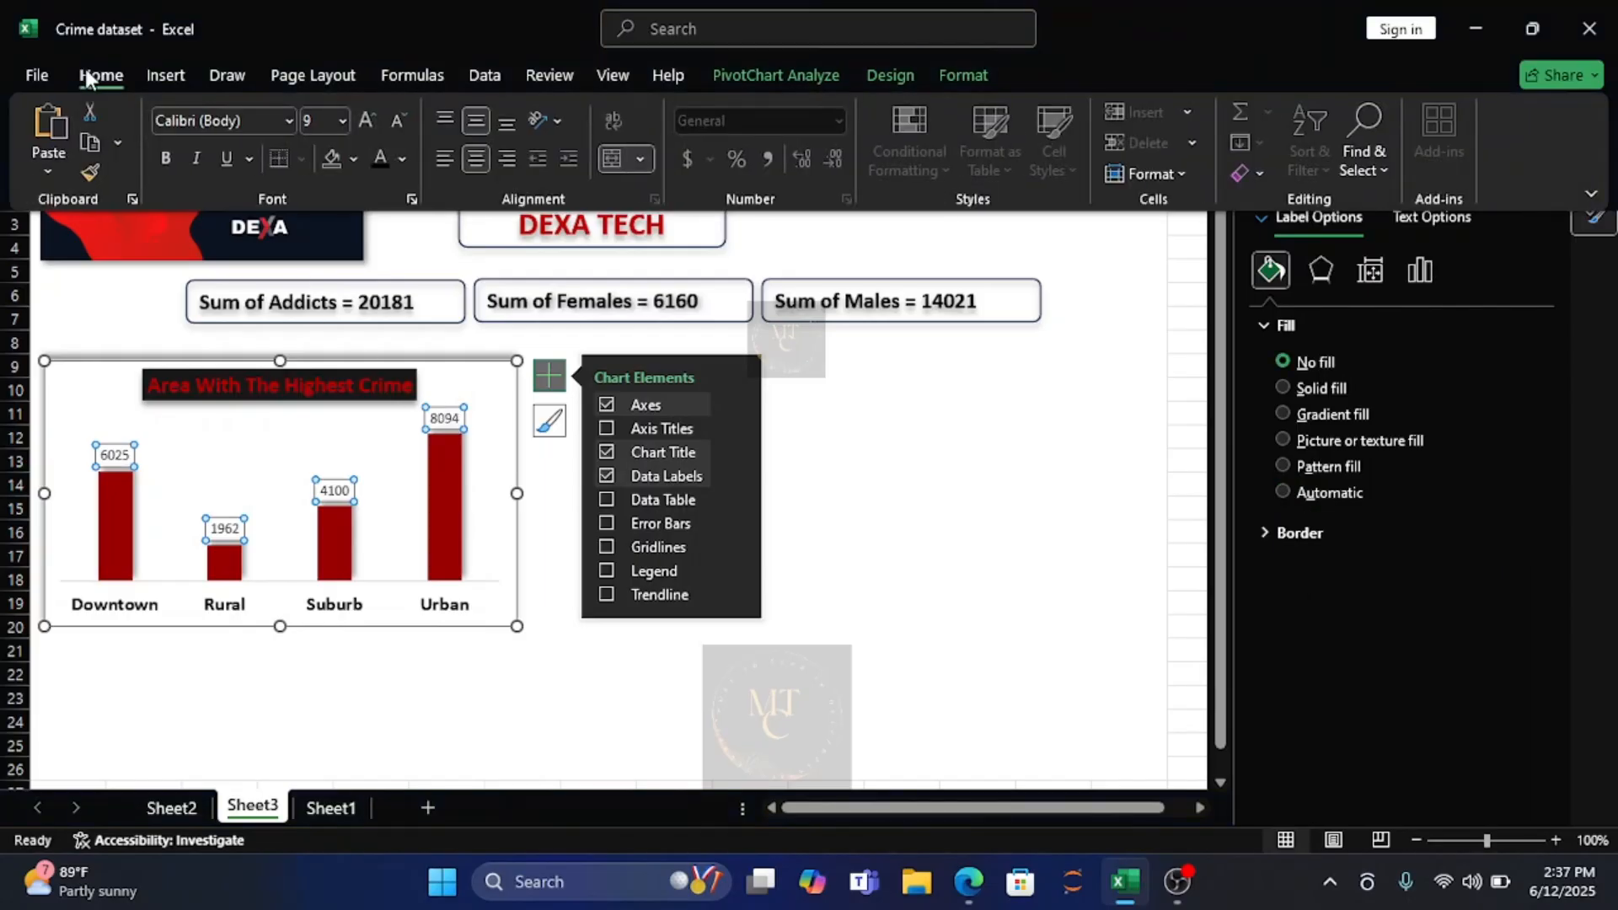
{"action": "left_click", "coordinate": [160, 160]}
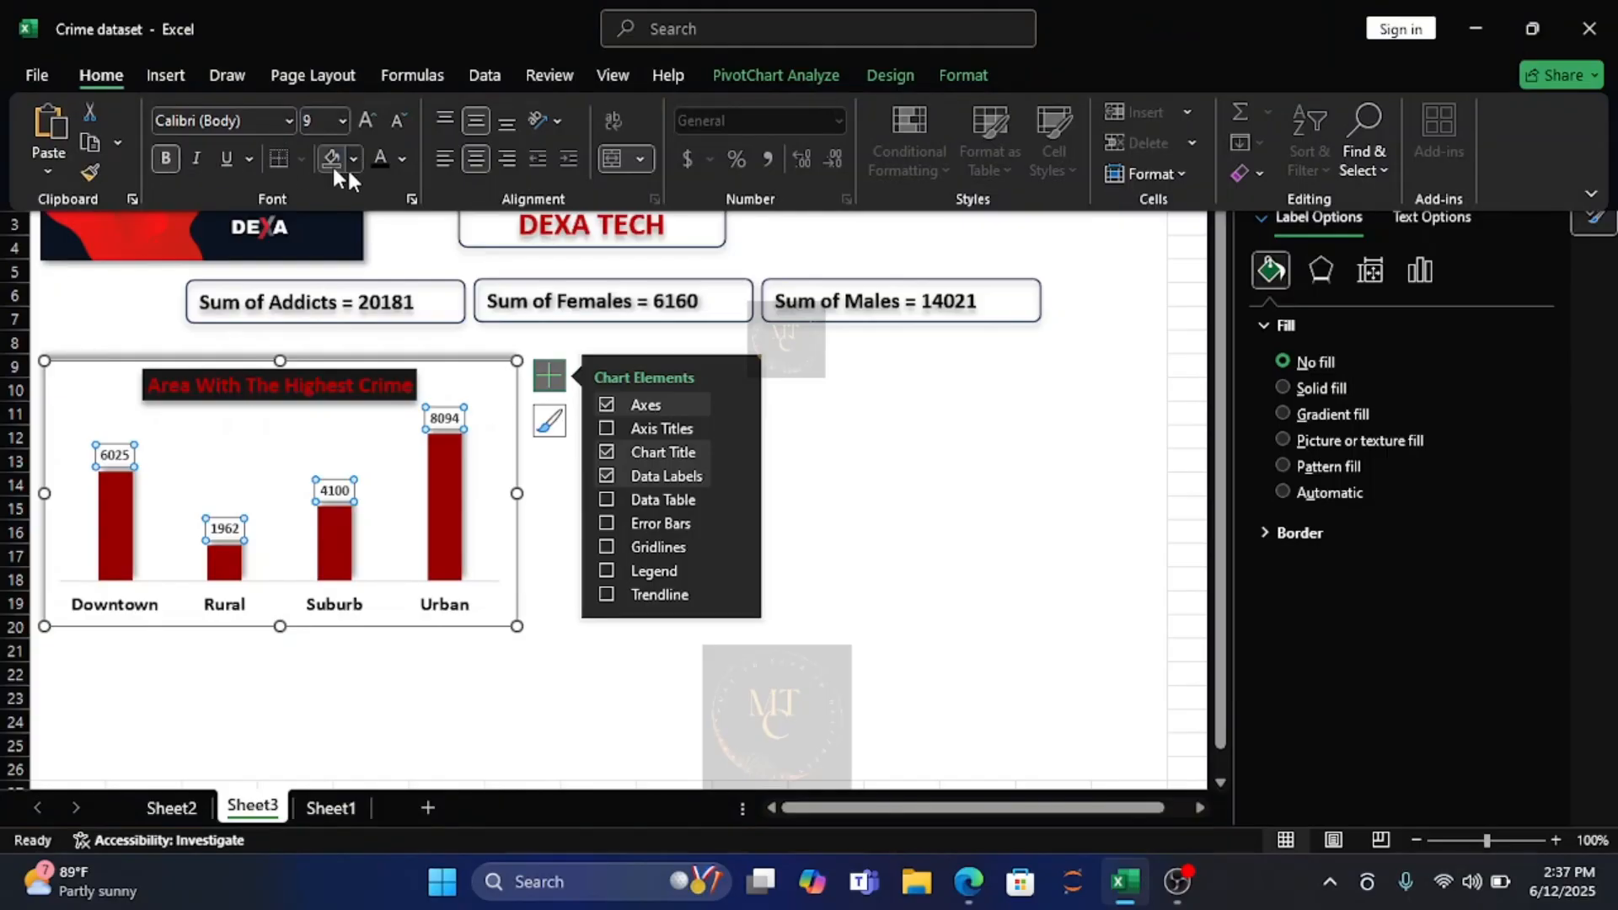
{"action": "left_click", "coordinate": [403, 158]}
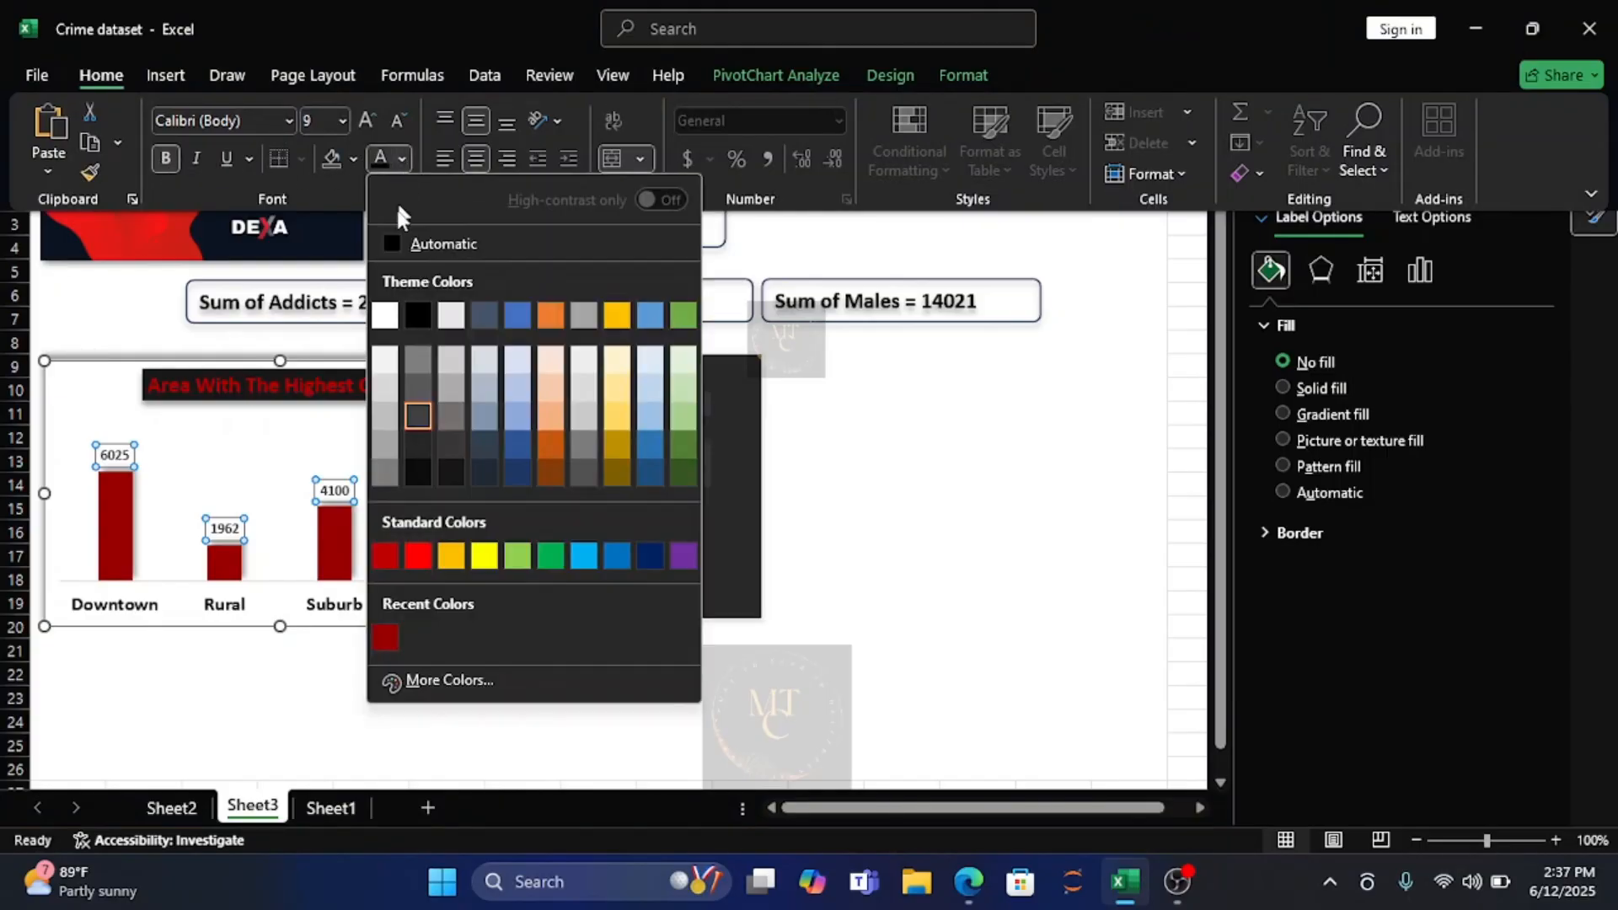
{"action": "left_click", "coordinate": [396, 243]}
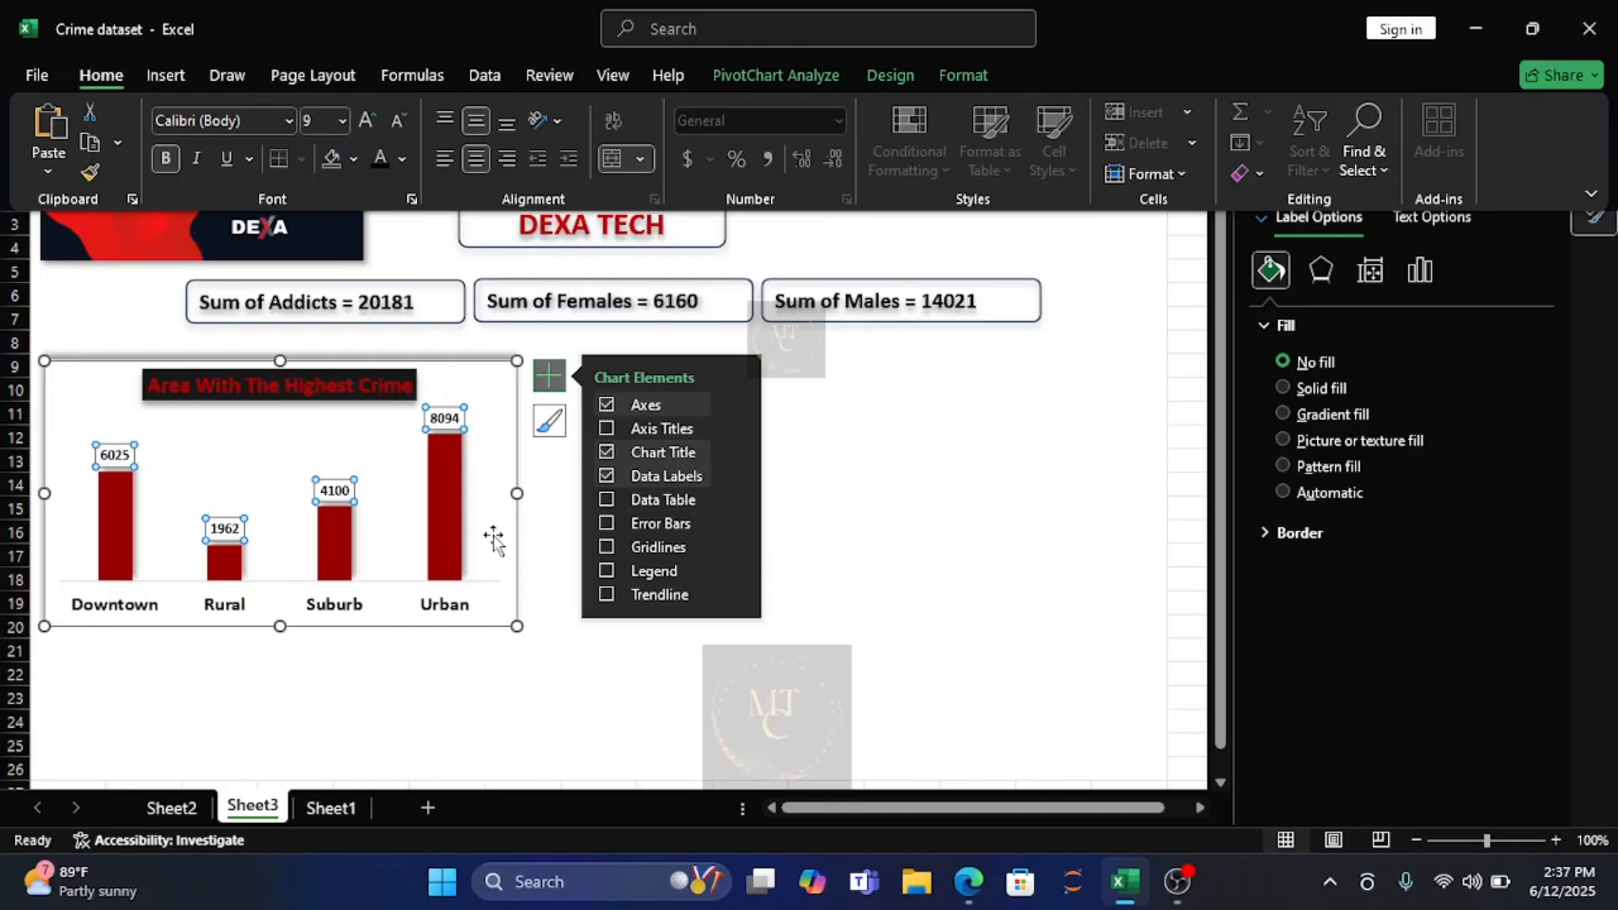
{"action": "left_click", "coordinate": [533, 565]}
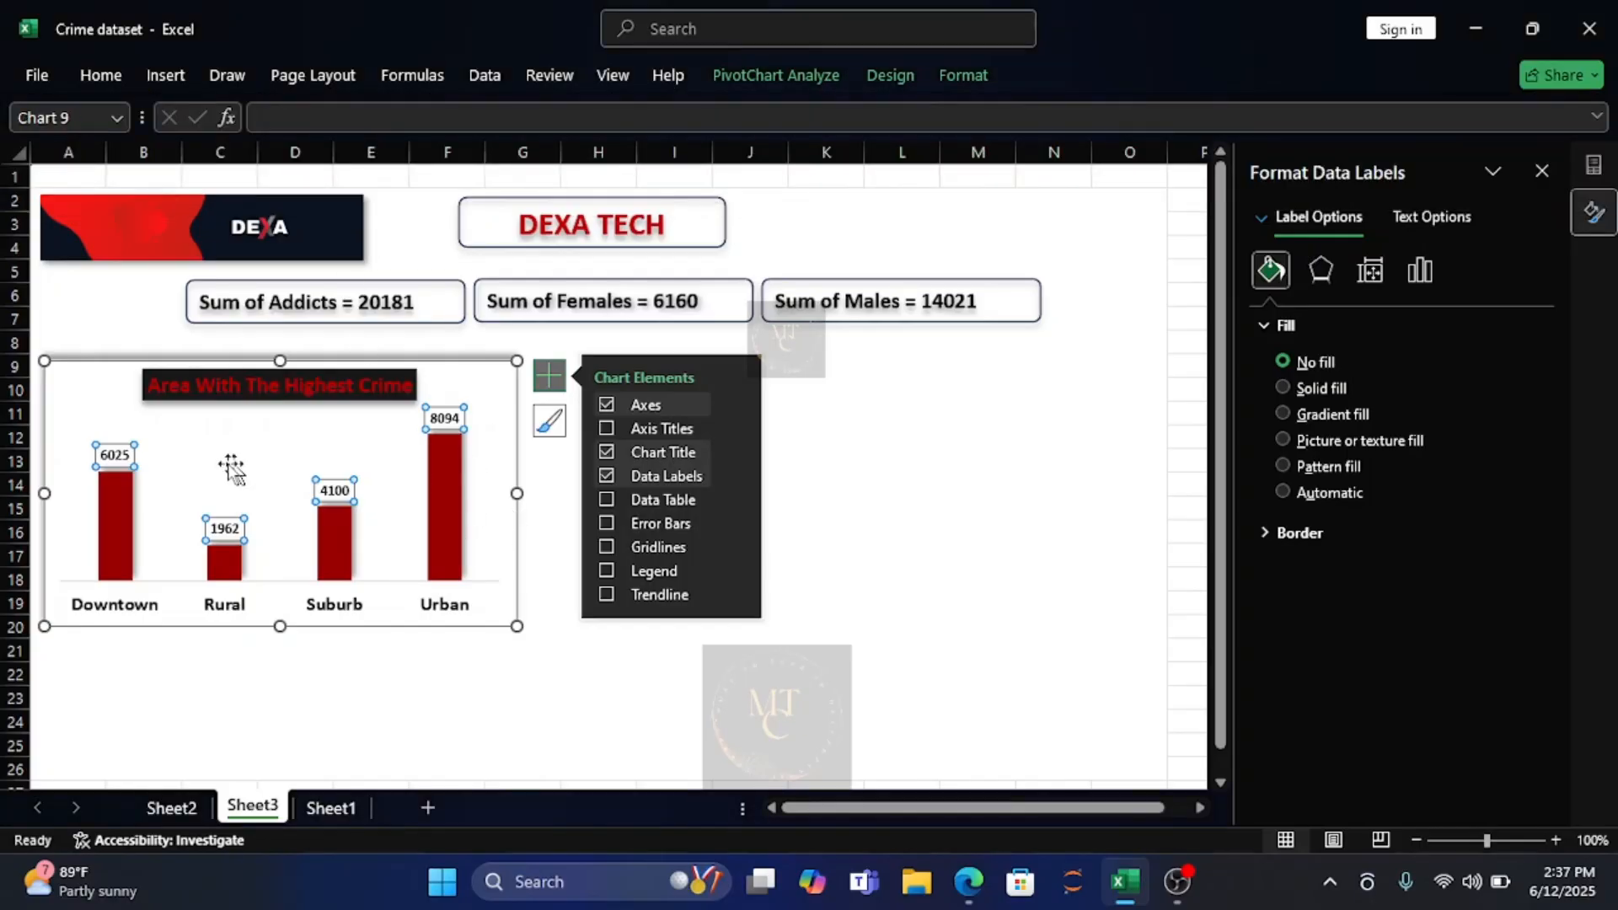
{"action": "left_click", "coordinate": [81, 401]}
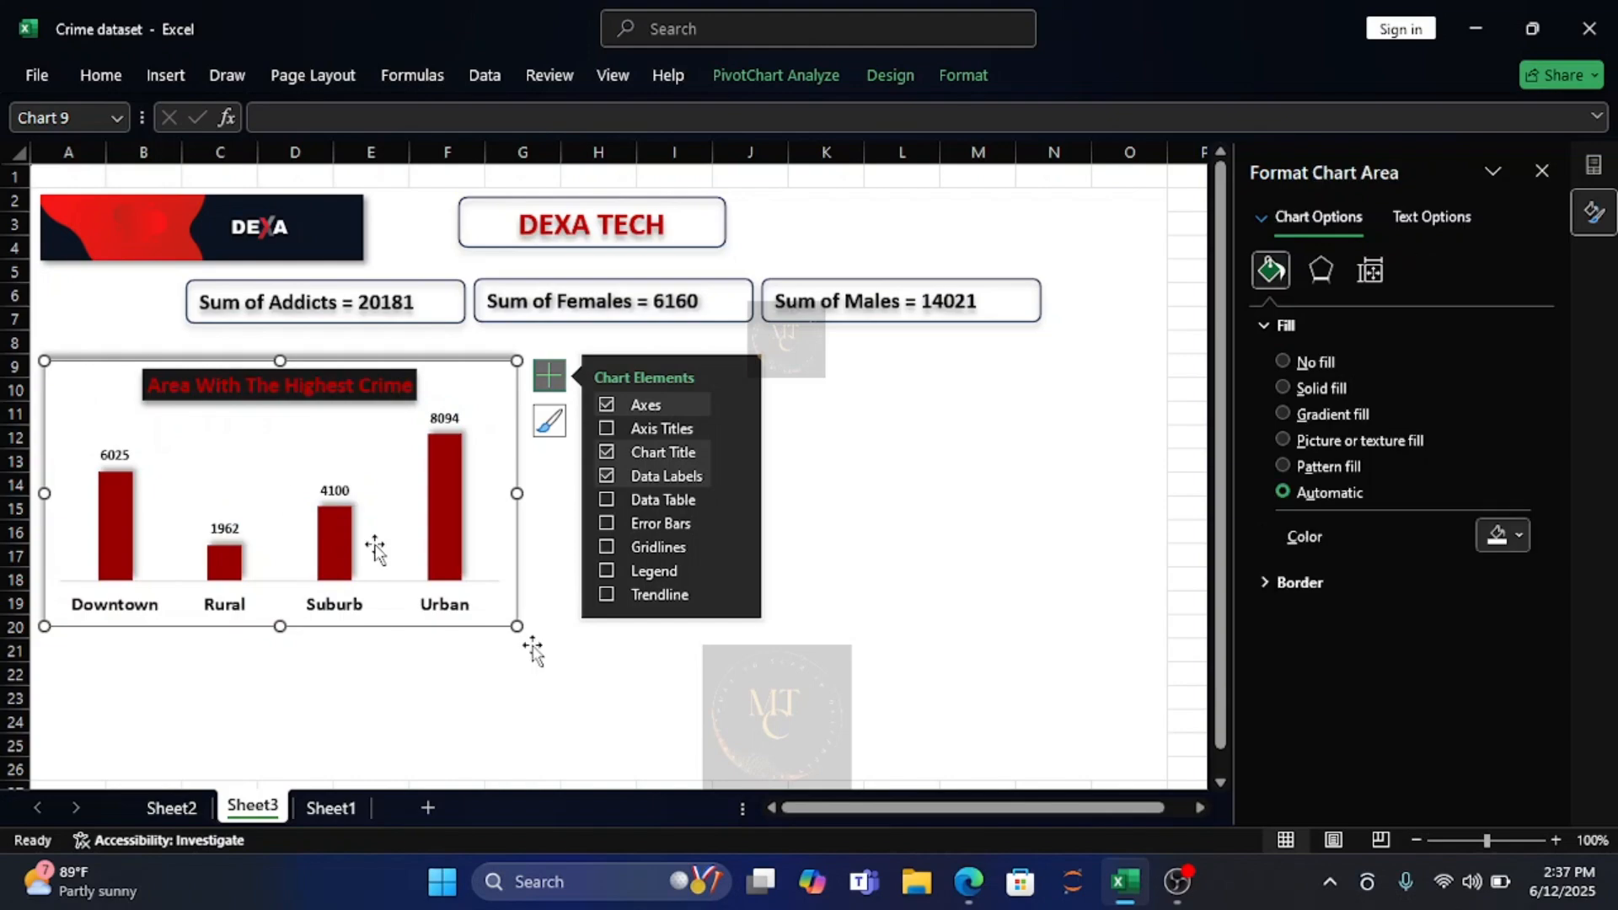
{"action": "left_click", "coordinate": [655, 719]}
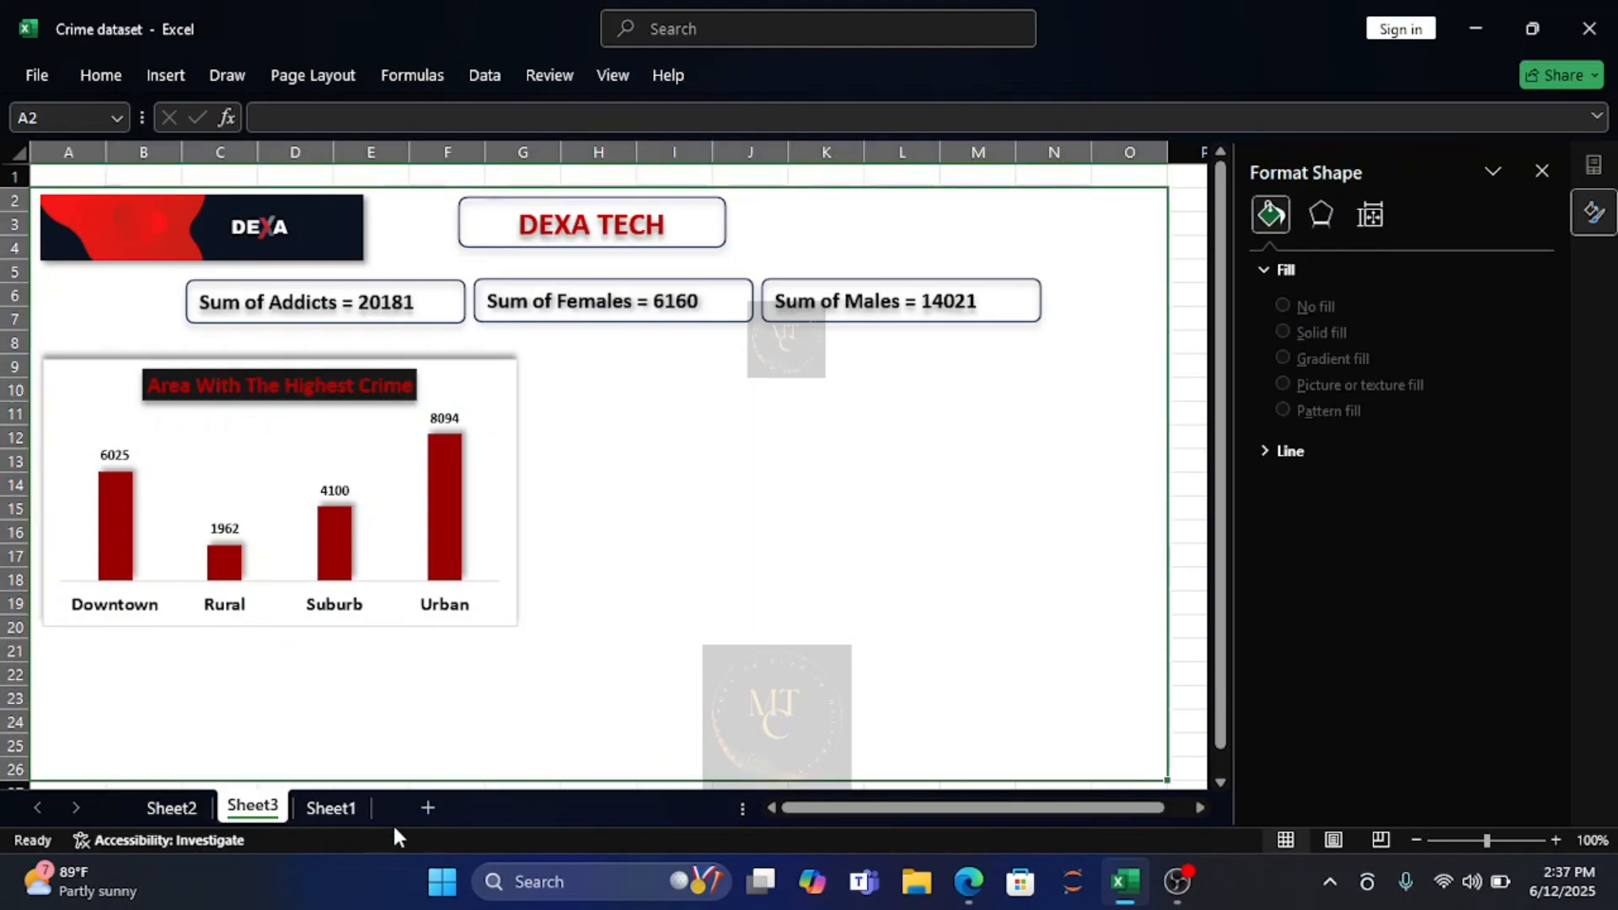
On Sheet2, move the crime area chart clear of the pivot tables so it starts at row 22, from column E onward.
{"action": "left_click", "coordinate": [170, 807]}
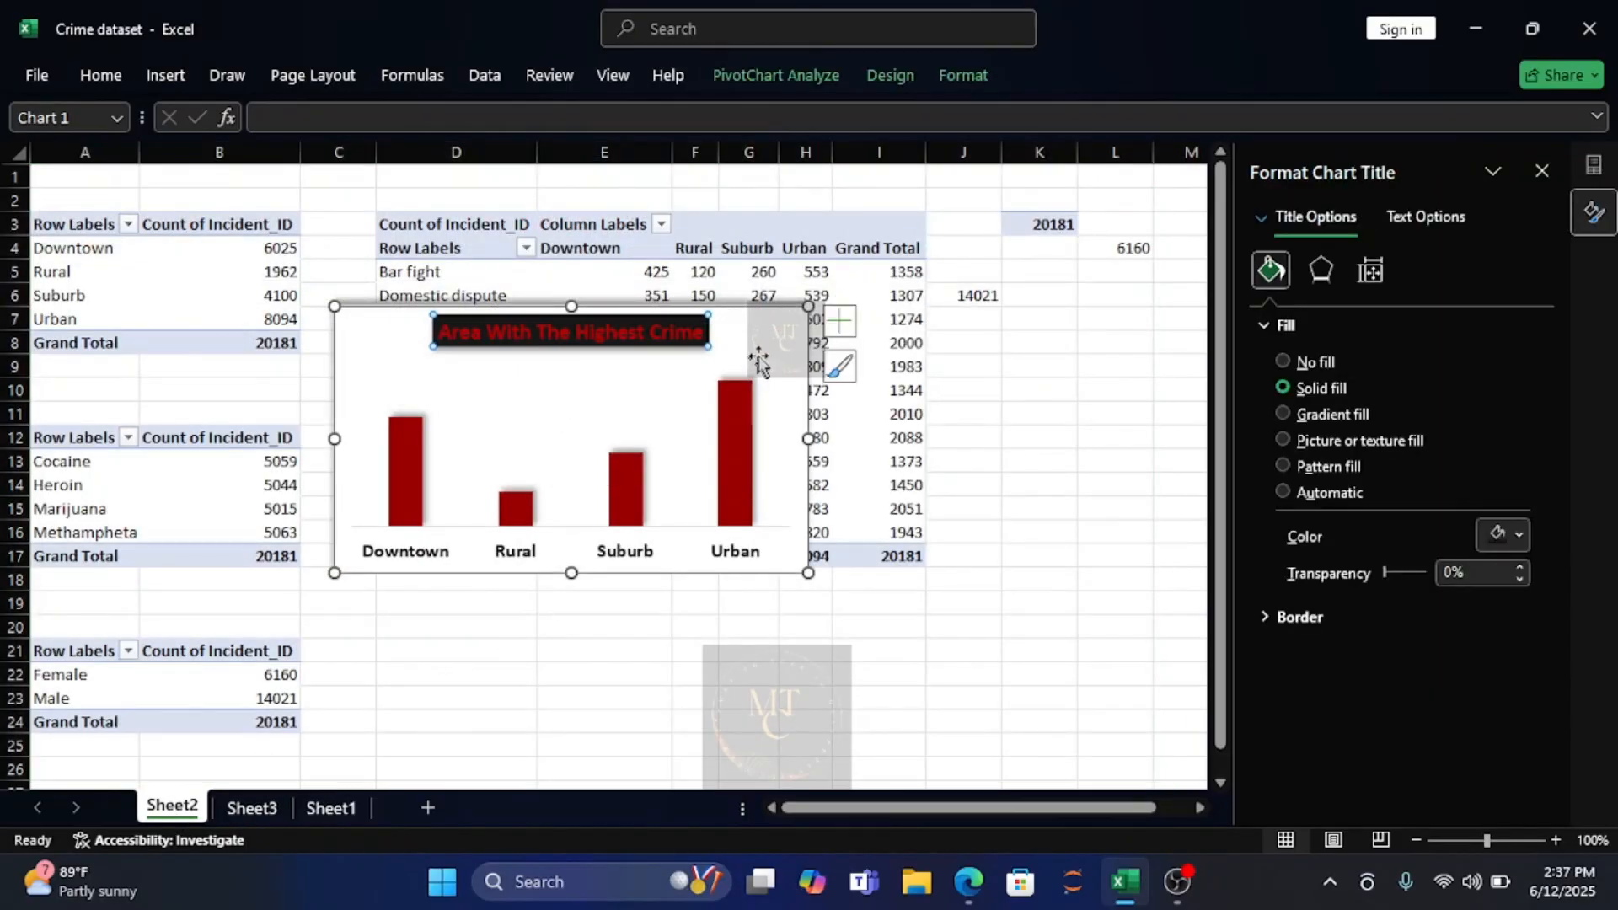
{"action": "left_click_drag", "start_coordinate": [759, 352], "coordinate": [1023, 768]}
{"action": "key", "text": "ctrl+z"}
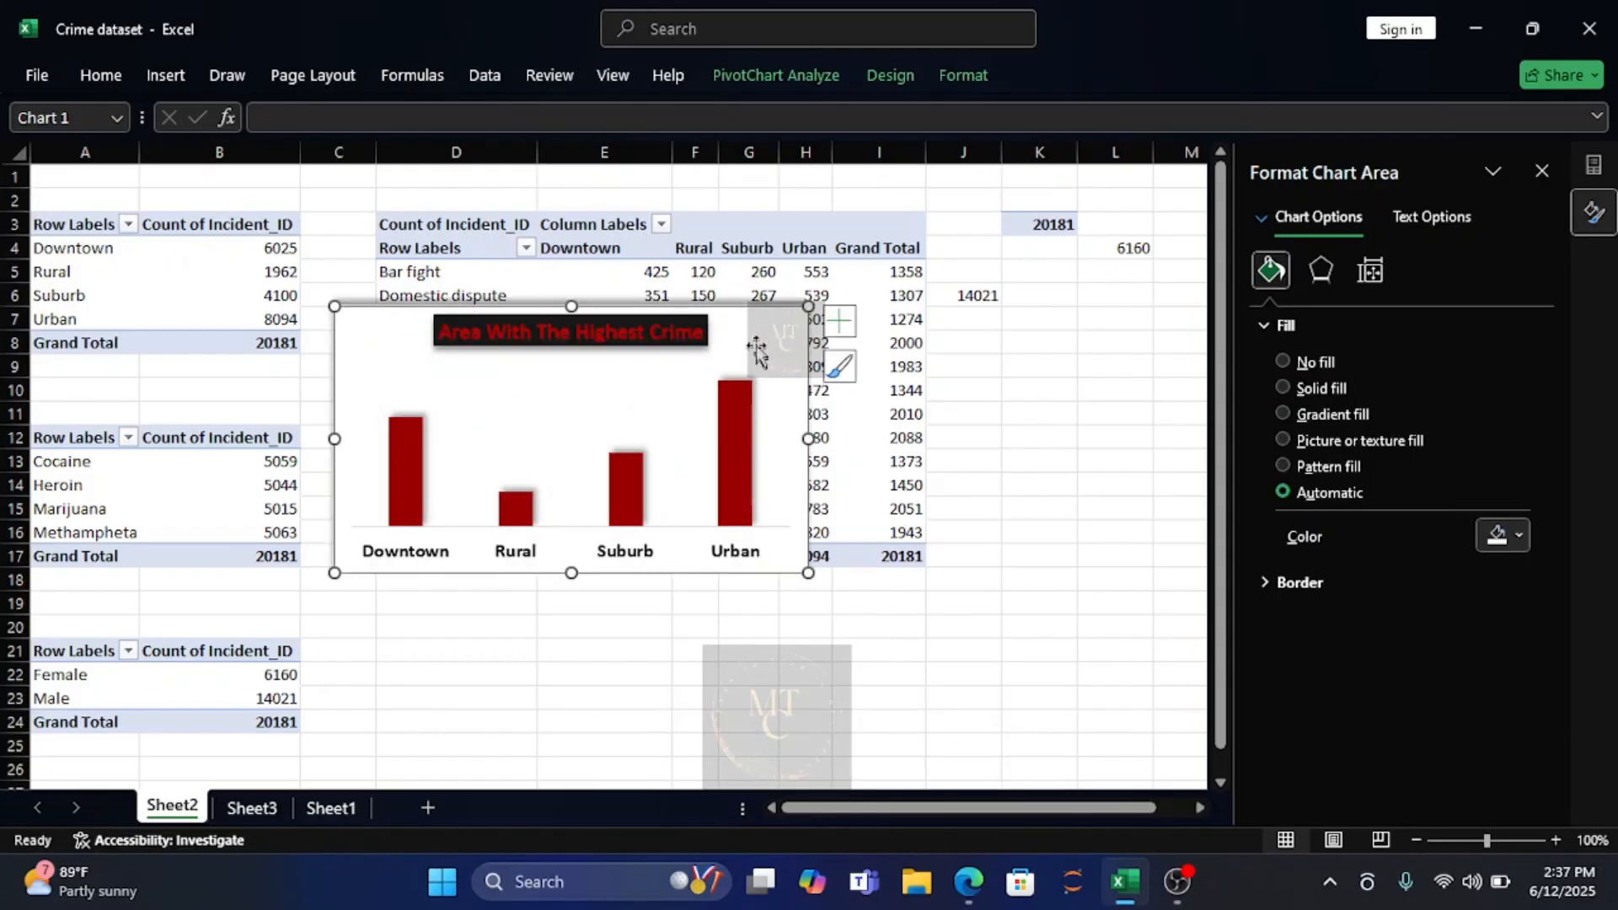
{"action": "left_click_drag", "start_coordinate": [758, 332], "coordinate": [1051, 690]}
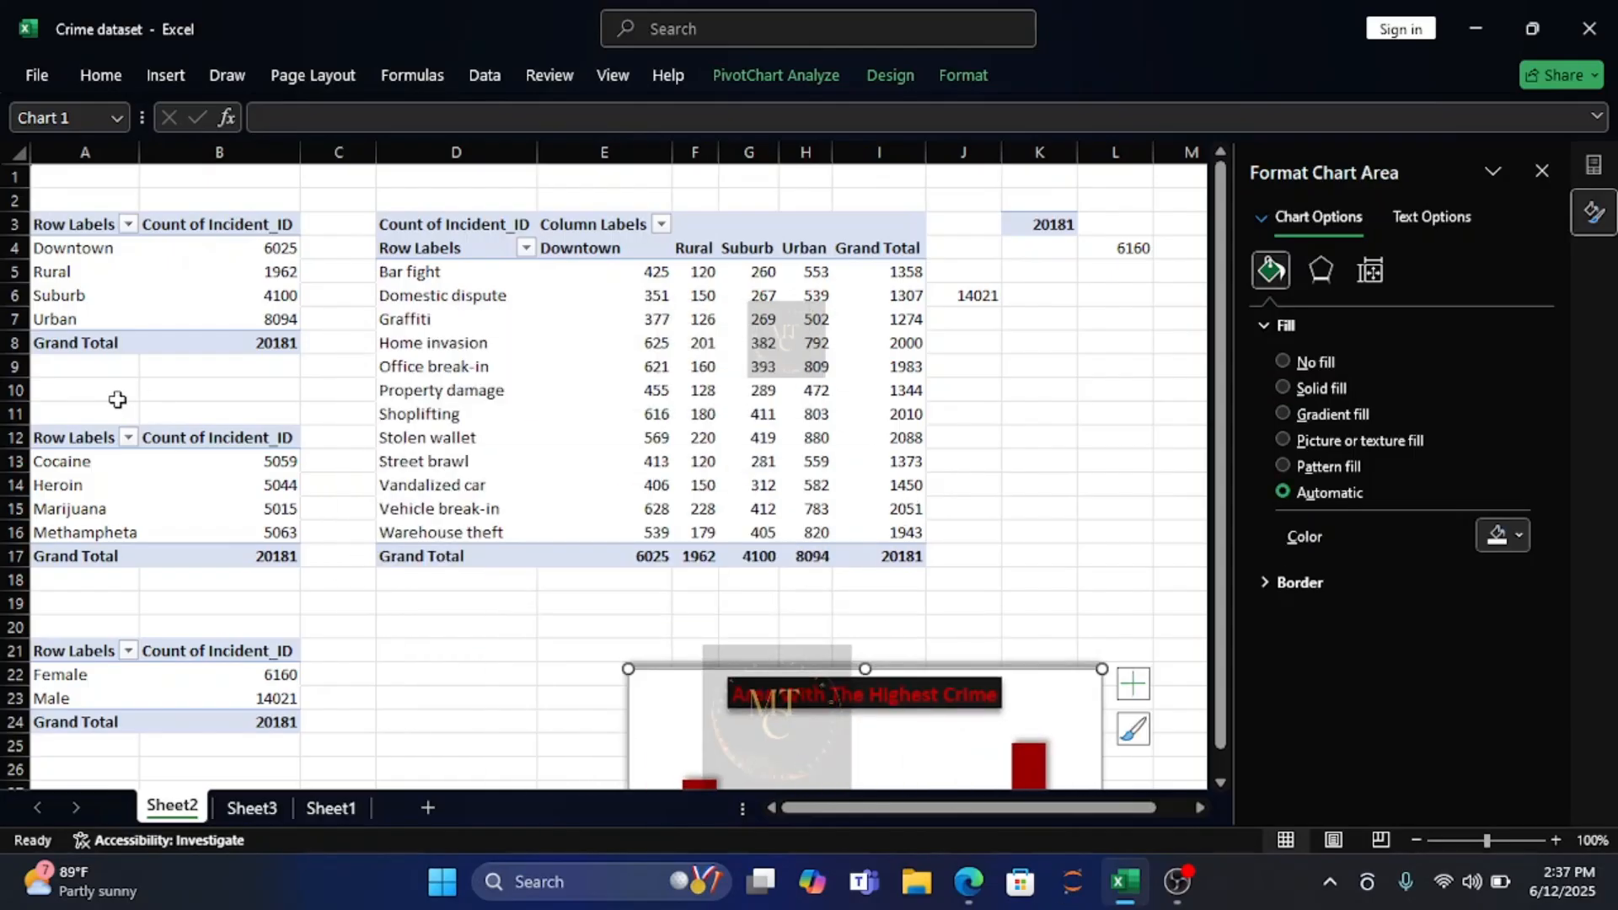
Insert a 2-D clustered column chart from the drug type pivot table starting at A12.
{"action": "left_click", "coordinate": [61, 438]}
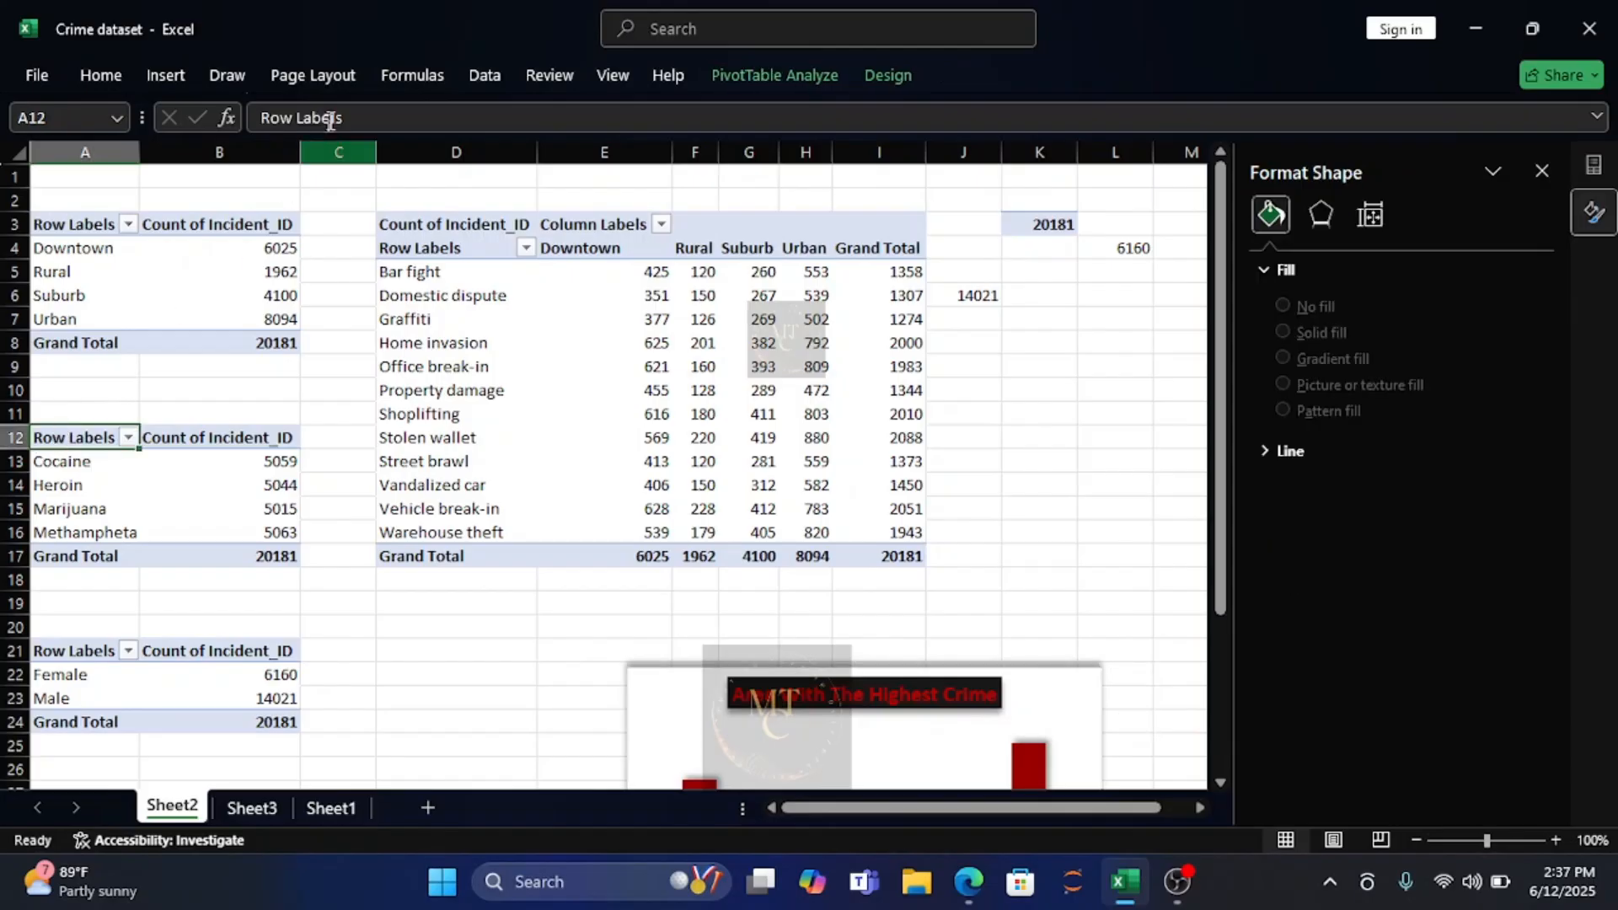
{"action": "left_click", "coordinate": [154, 74]}
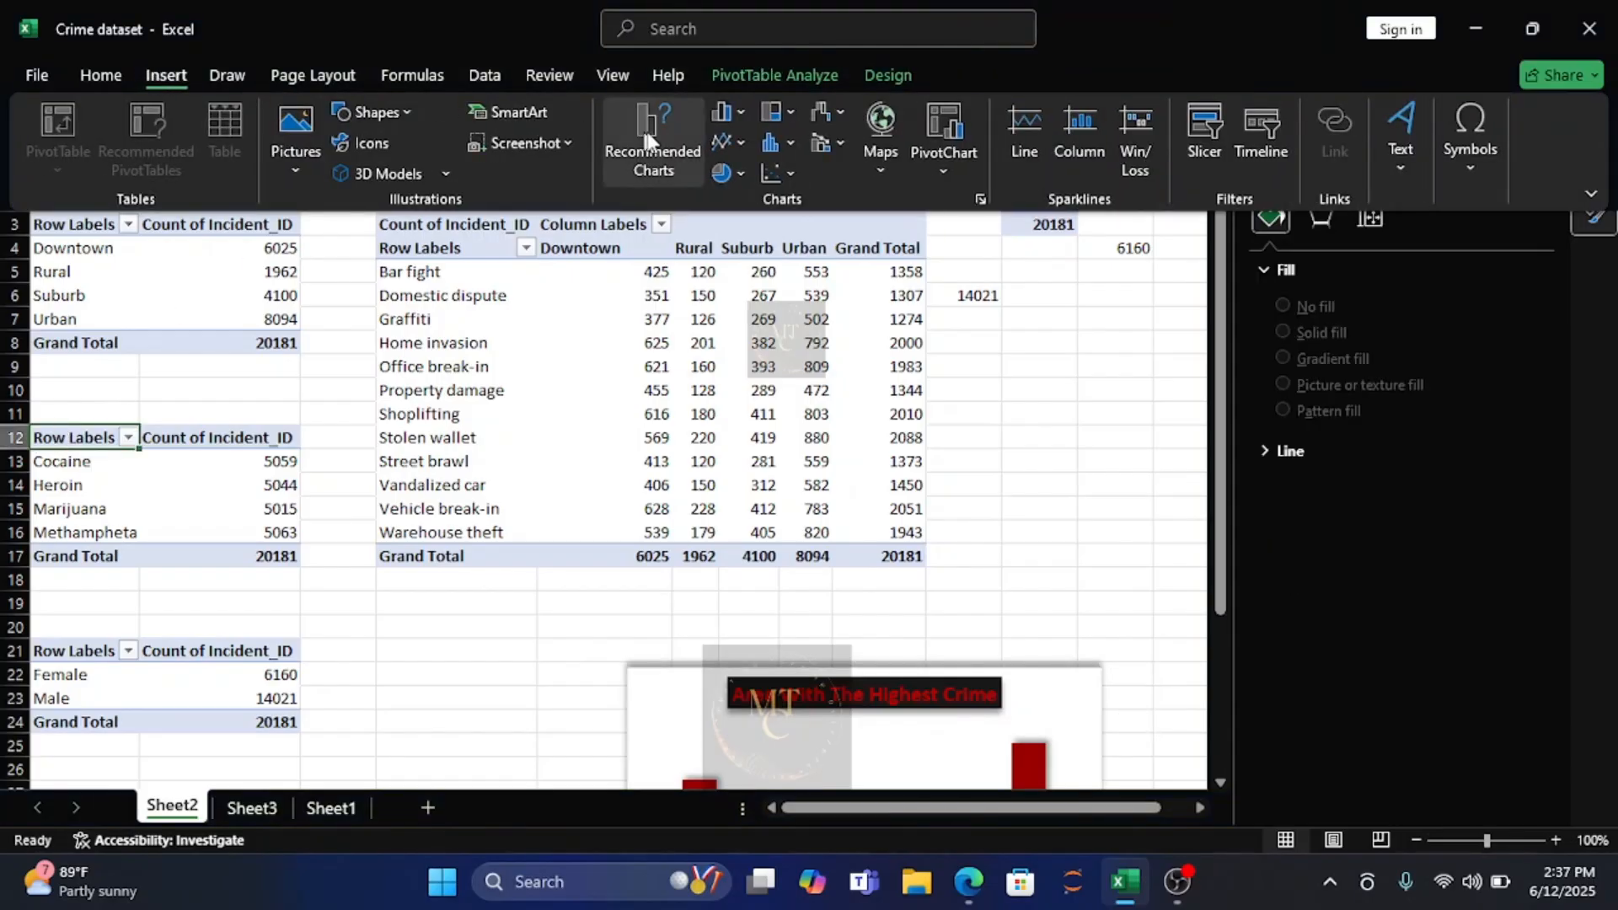
{"action": "left_click", "coordinate": [790, 143]}
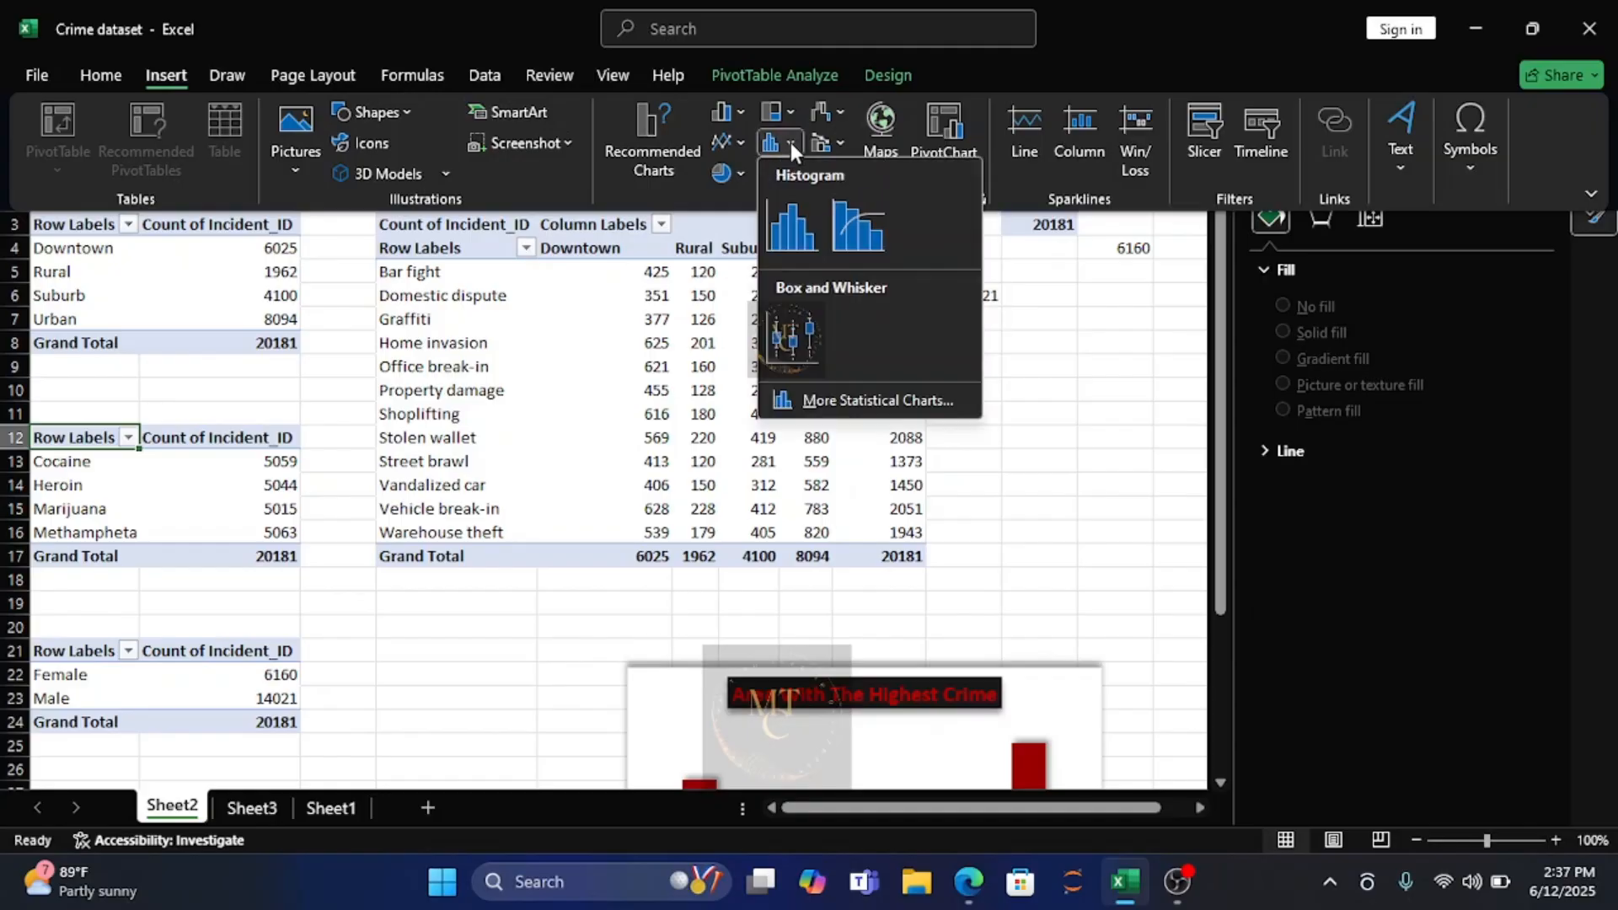
{"action": "left_click", "coordinate": [739, 110]}
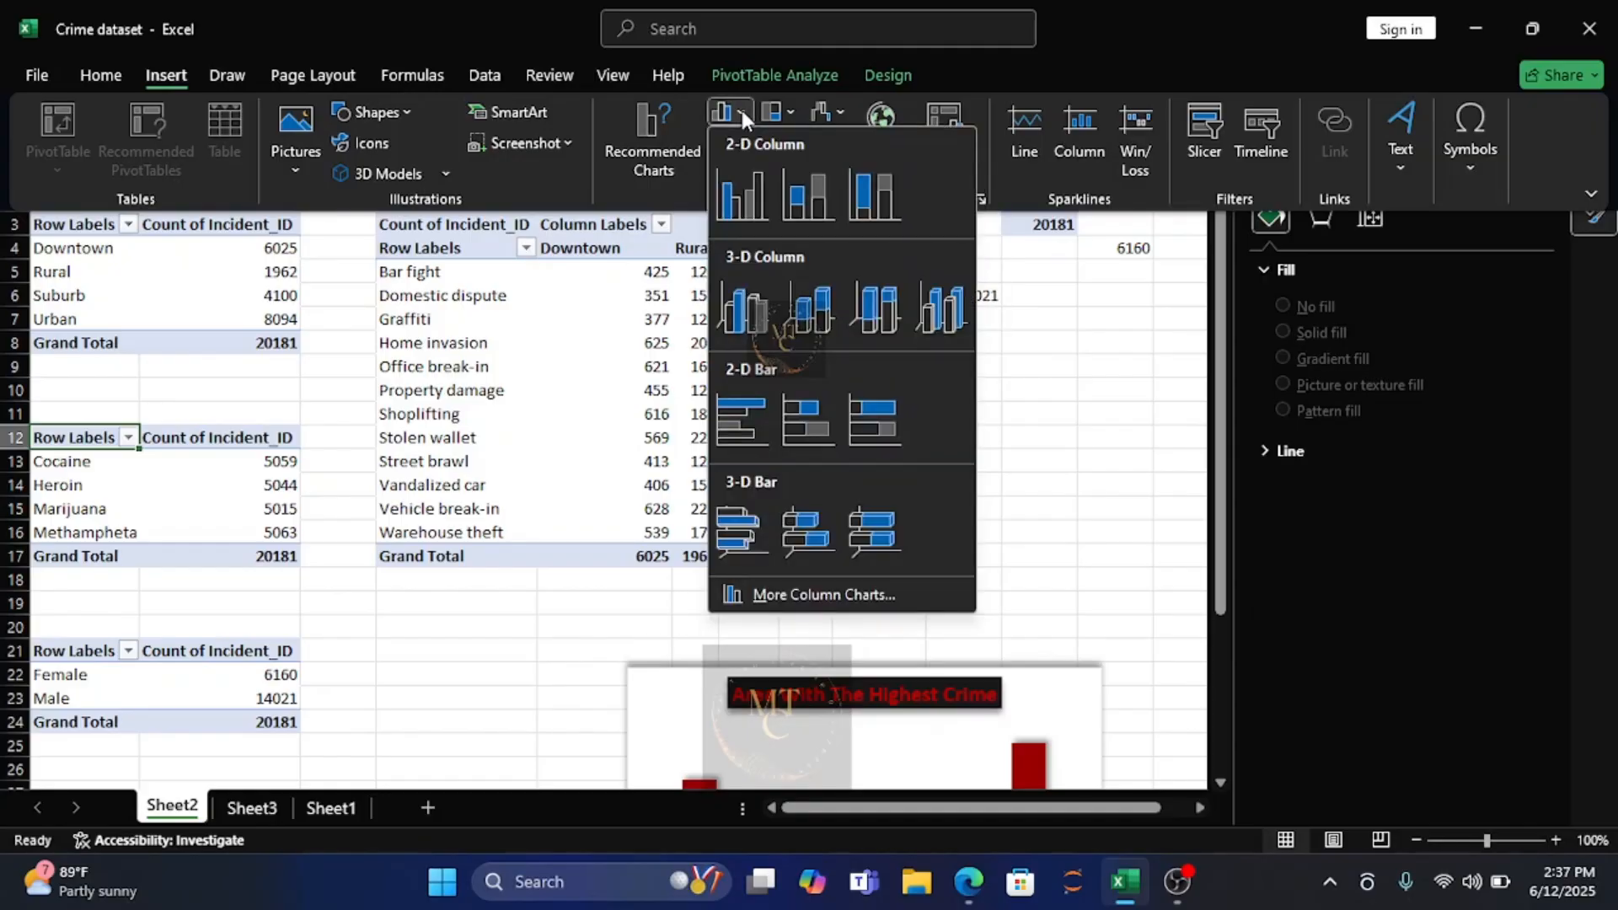
{"action": "left_click", "coordinate": [750, 199]}
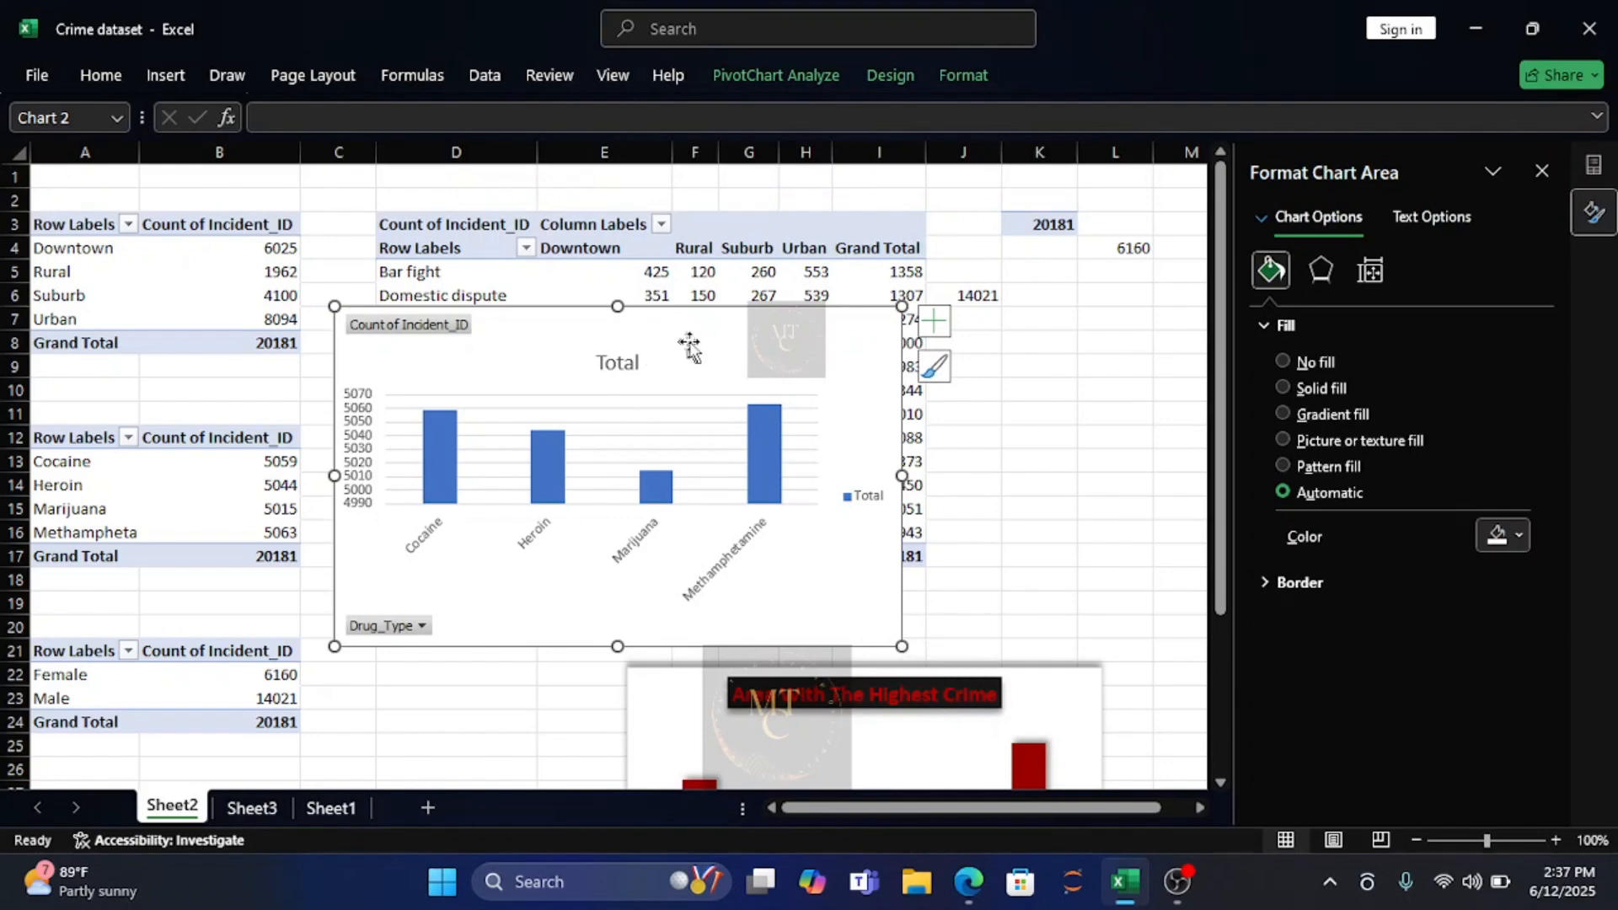
Narrow and shorten the drug type chart and position it directly above the crime area chart, between columns E and L and rows 9 and 21.
{"action": "left_click_drag", "start_coordinate": [700, 344], "coordinate": [989, 360]}
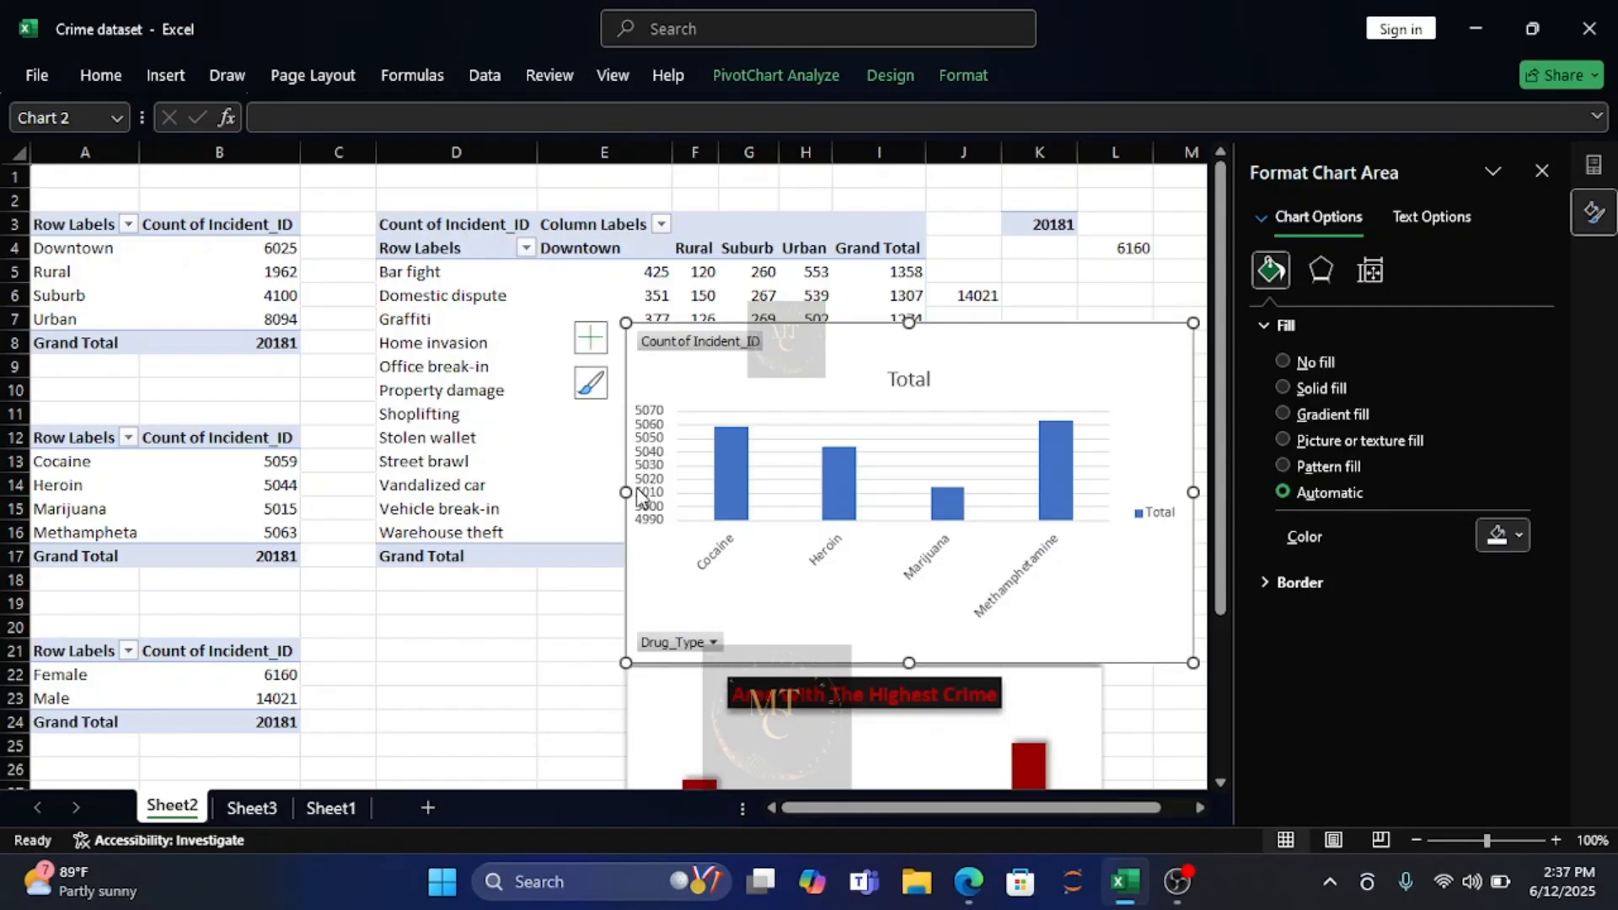
{"action": "left_click_drag", "start_coordinate": [625, 493], "coordinate": [734, 493]}
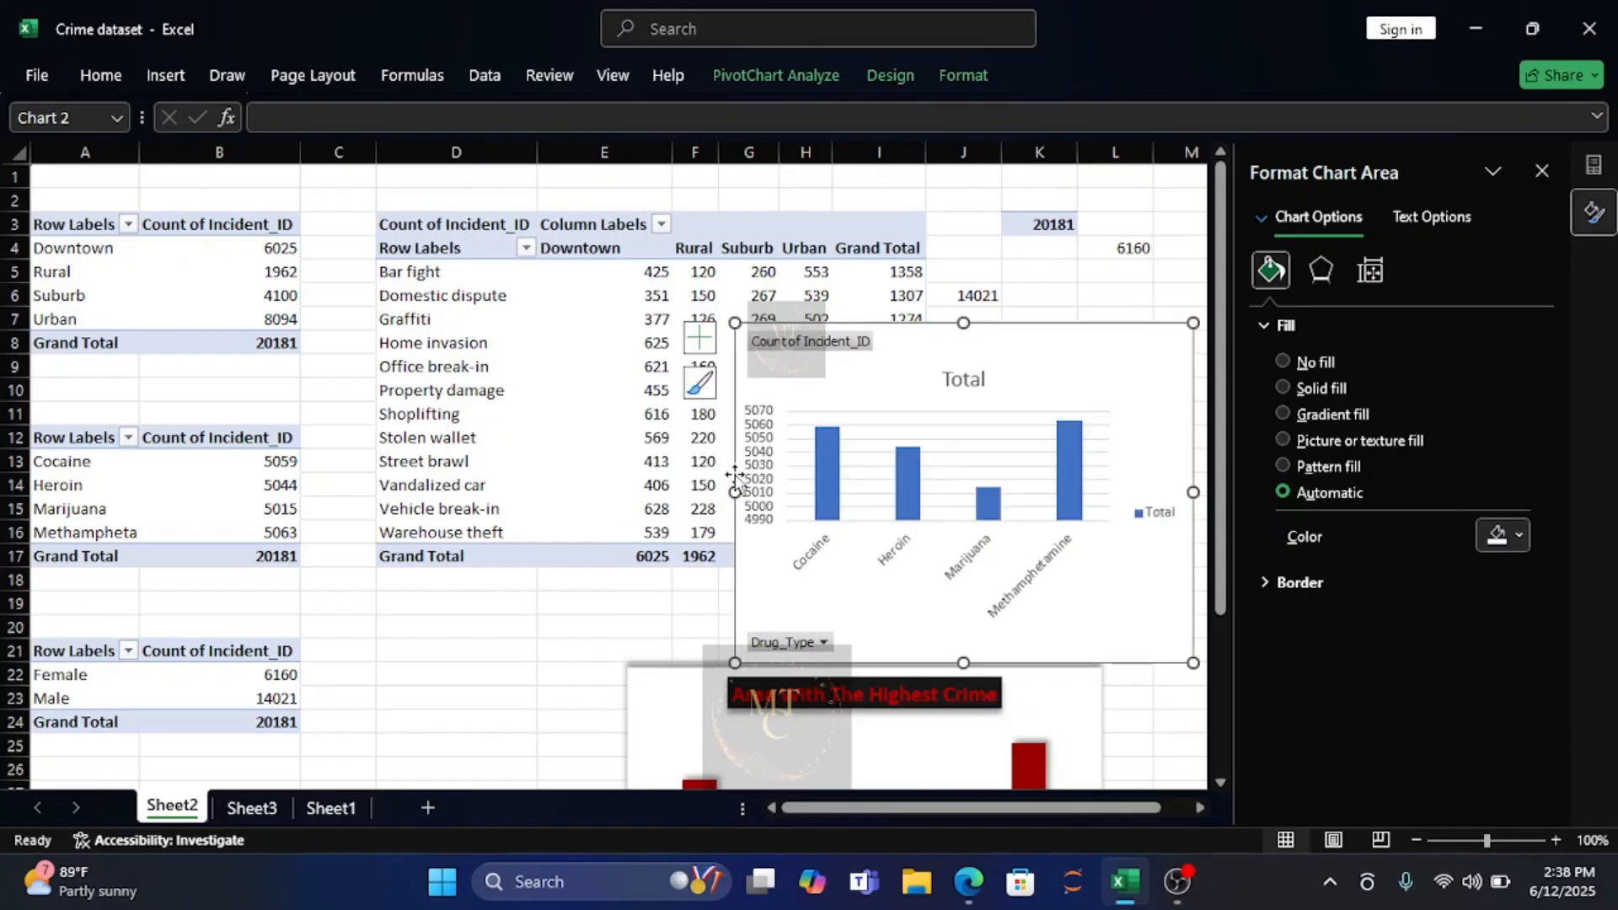
{"action": "left_click_drag", "start_coordinate": [1045, 359], "coordinate": [853, 357]}
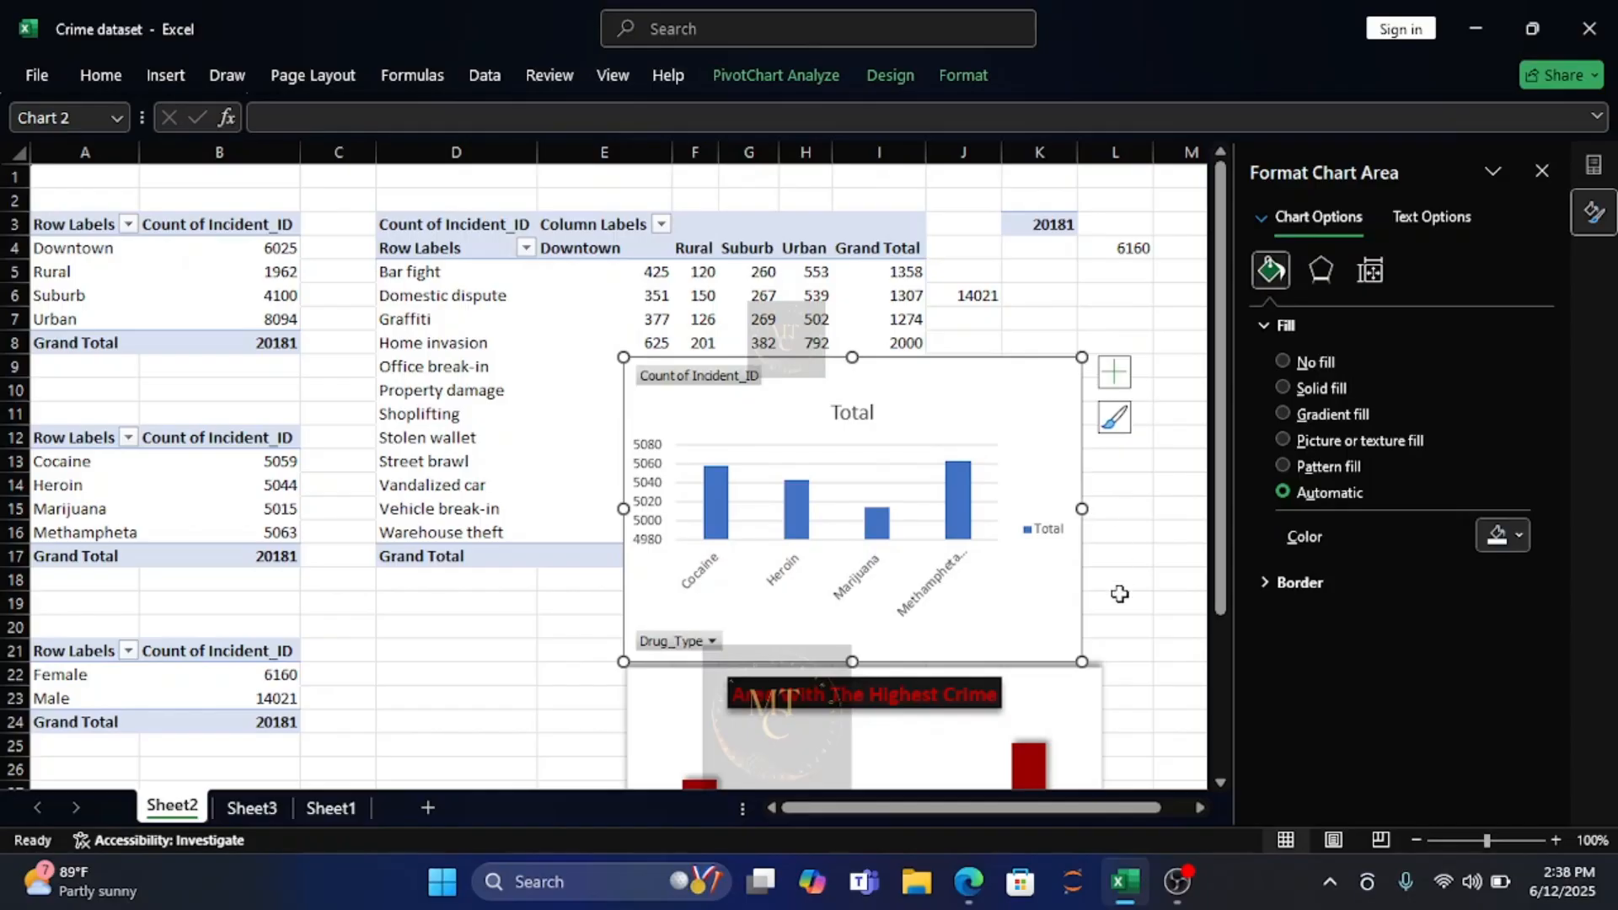
{"action": "left_click_drag", "start_coordinate": [1082, 510], "coordinate": [1097, 509]}
Remove the gridlines, legend and primary vertical axis from the drug type chart.
{"action": "left_click", "coordinate": [1129, 417]}
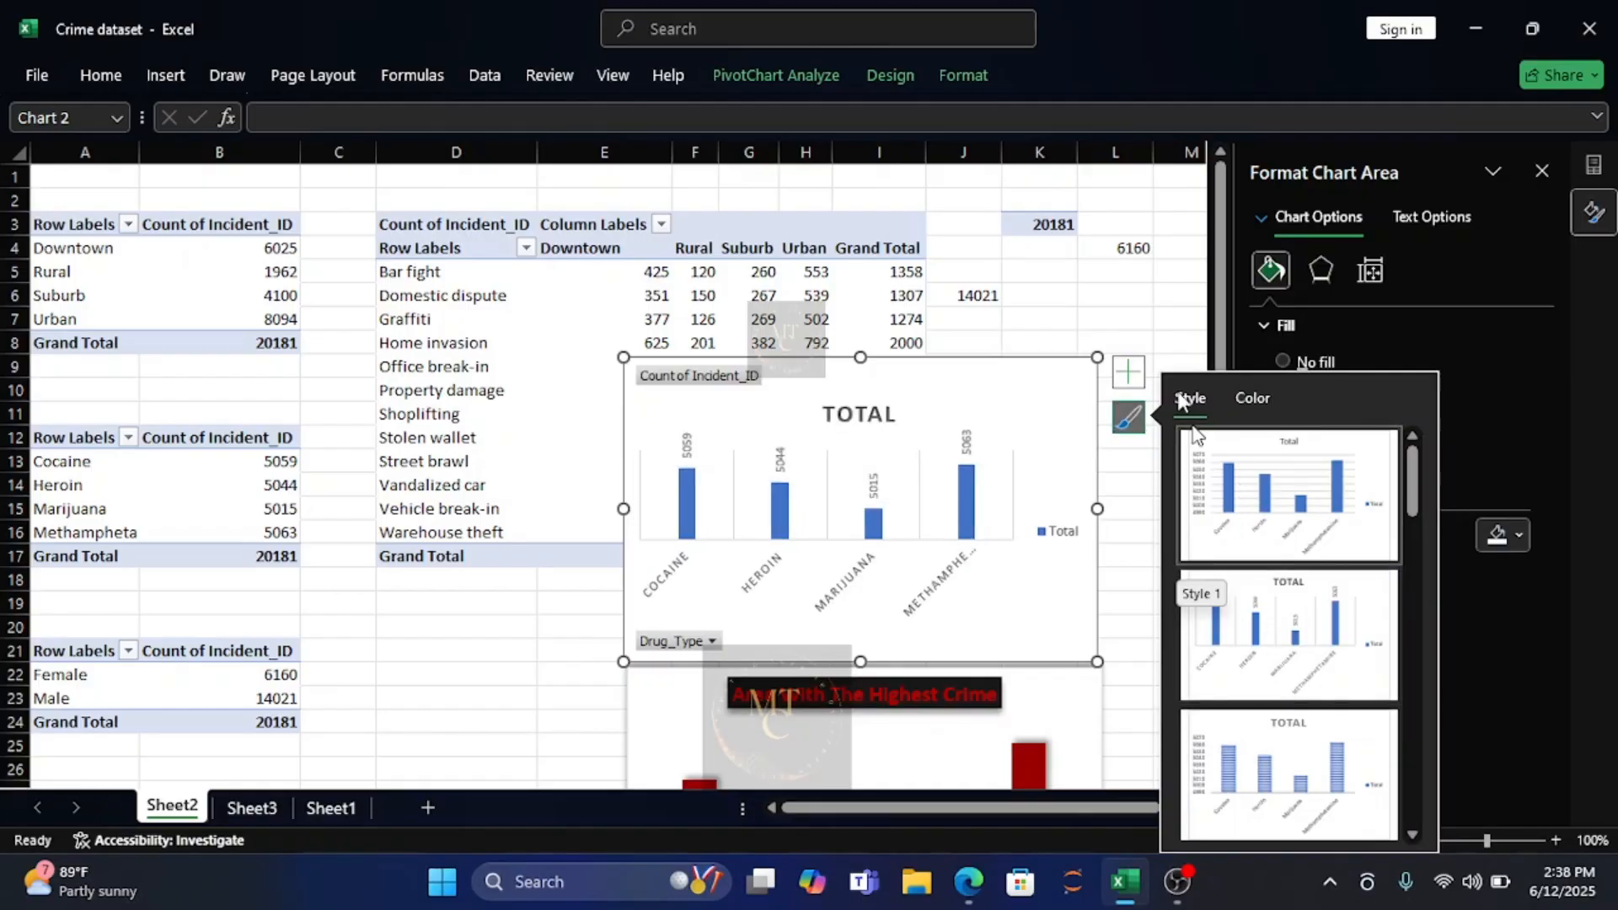
{"action": "left_click", "coordinate": [1130, 374]}
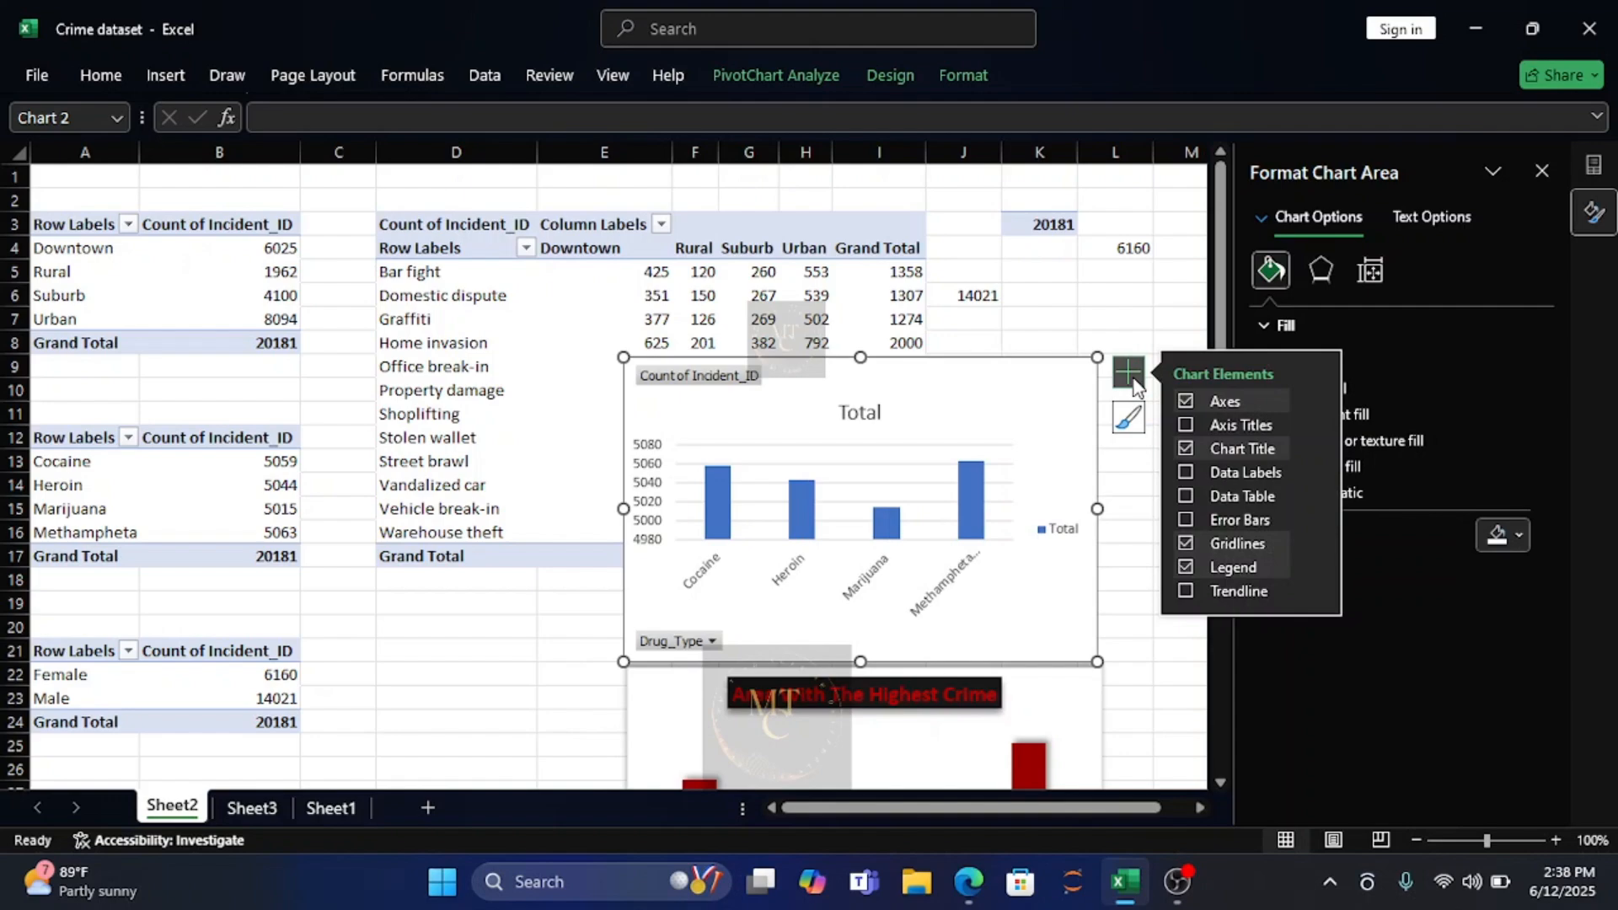
{"action": "left_click", "coordinate": [1185, 543]}
{"action": "left_click", "coordinate": [1185, 567]}
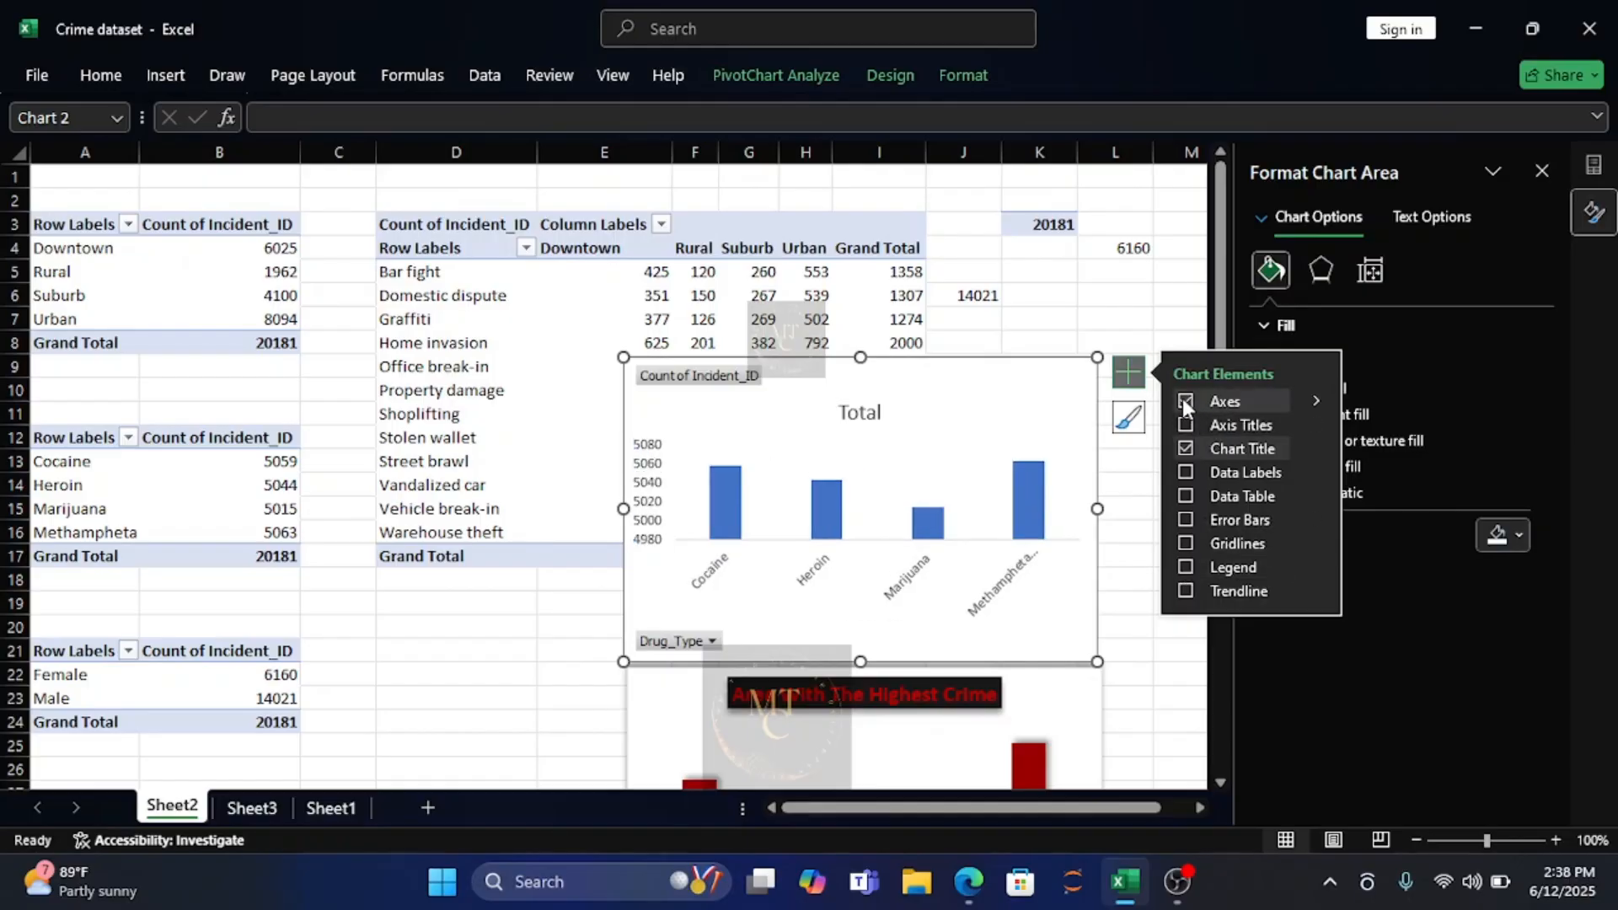
{"action": "left_click", "coordinate": [1313, 393]}
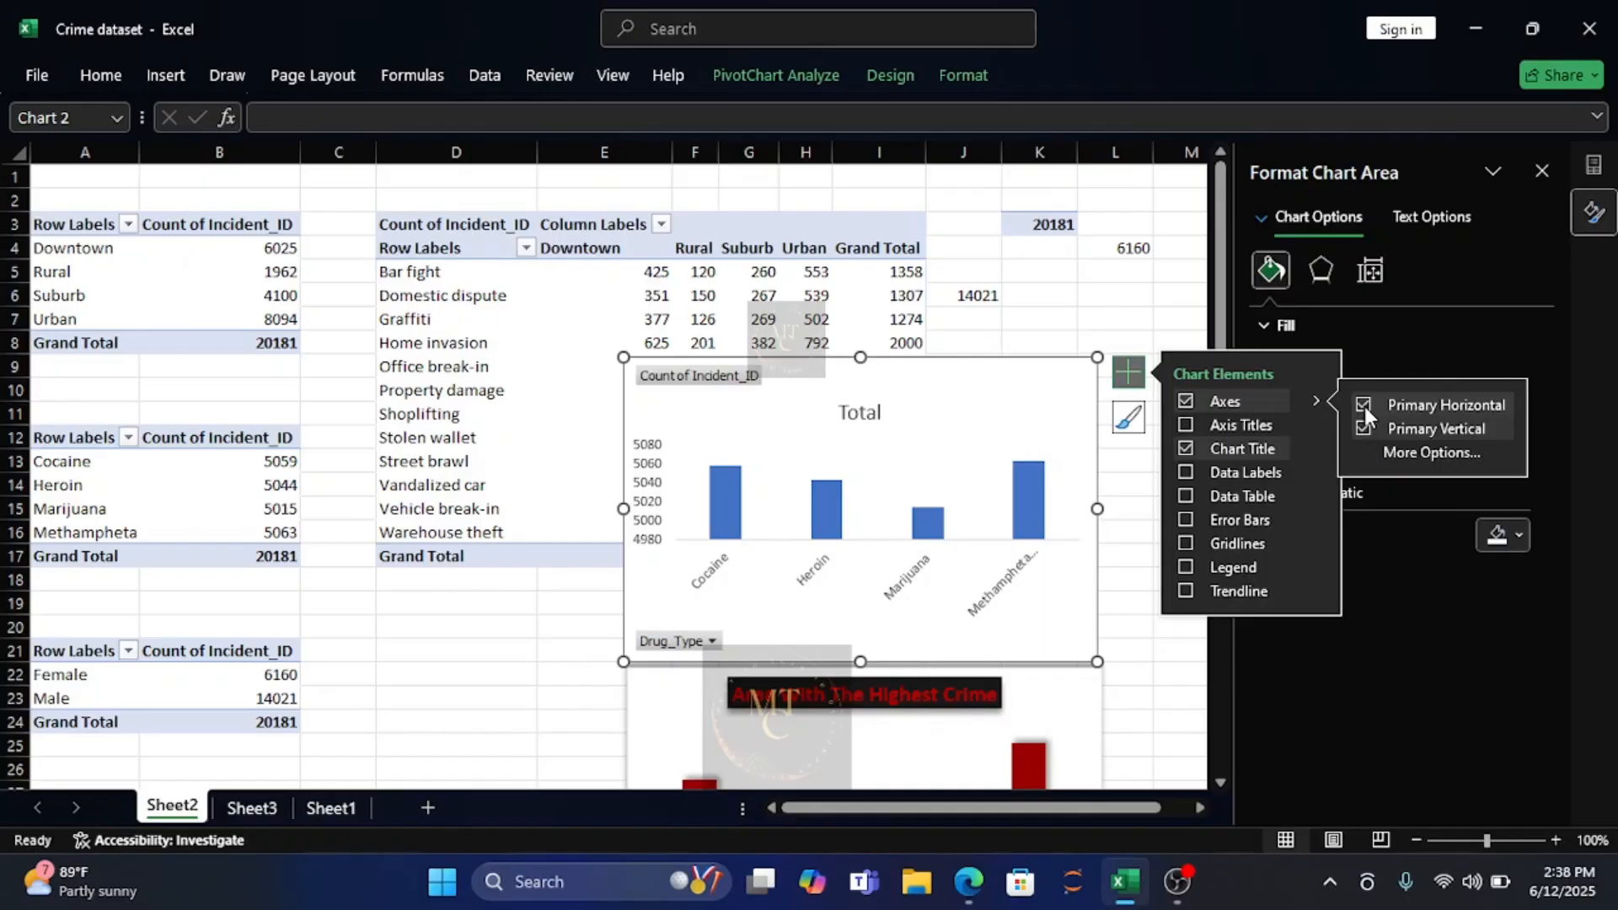
{"action": "left_click", "coordinate": [1364, 428]}
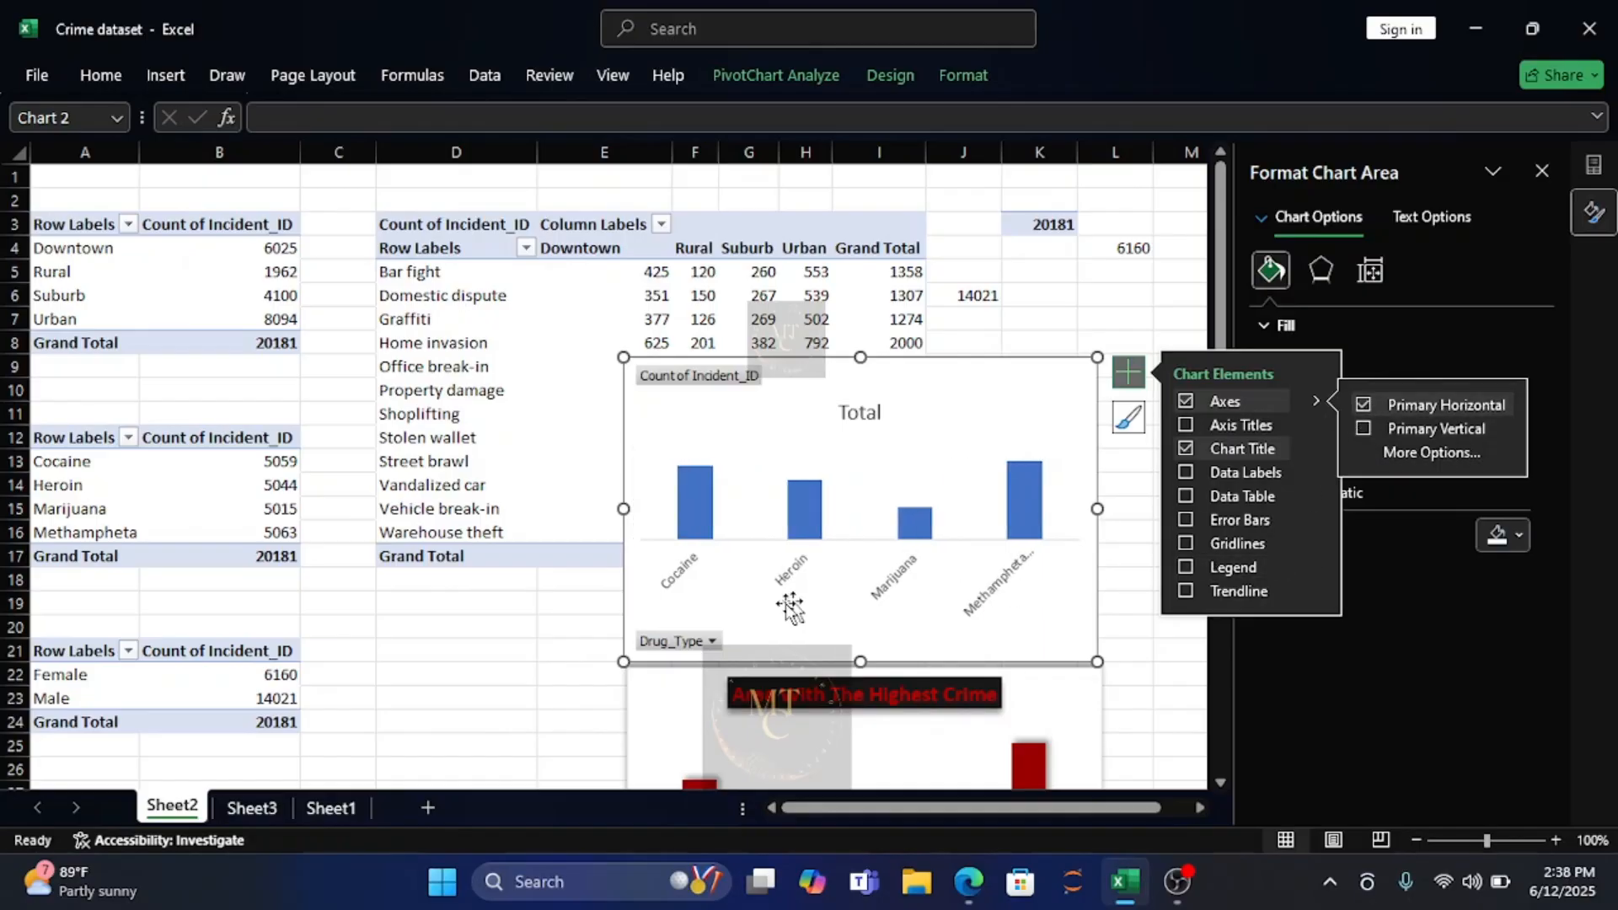
Hide the axis and value field buttons on the drug type chart.
{"action": "right_click", "coordinate": [692, 644]}
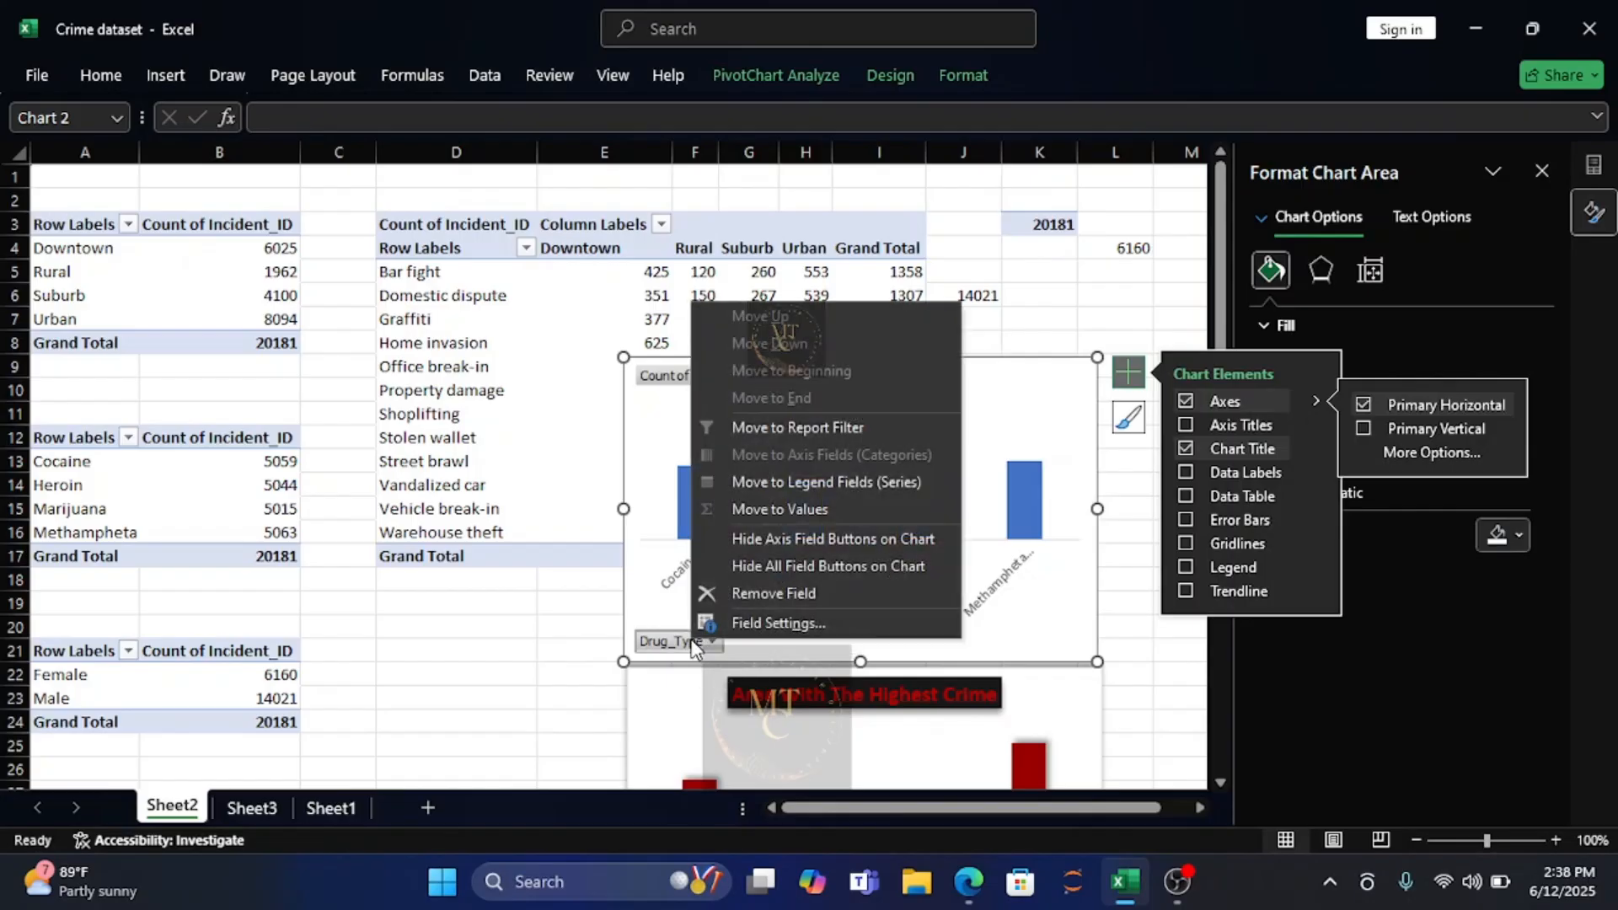
{"action": "left_click", "coordinate": [792, 541]}
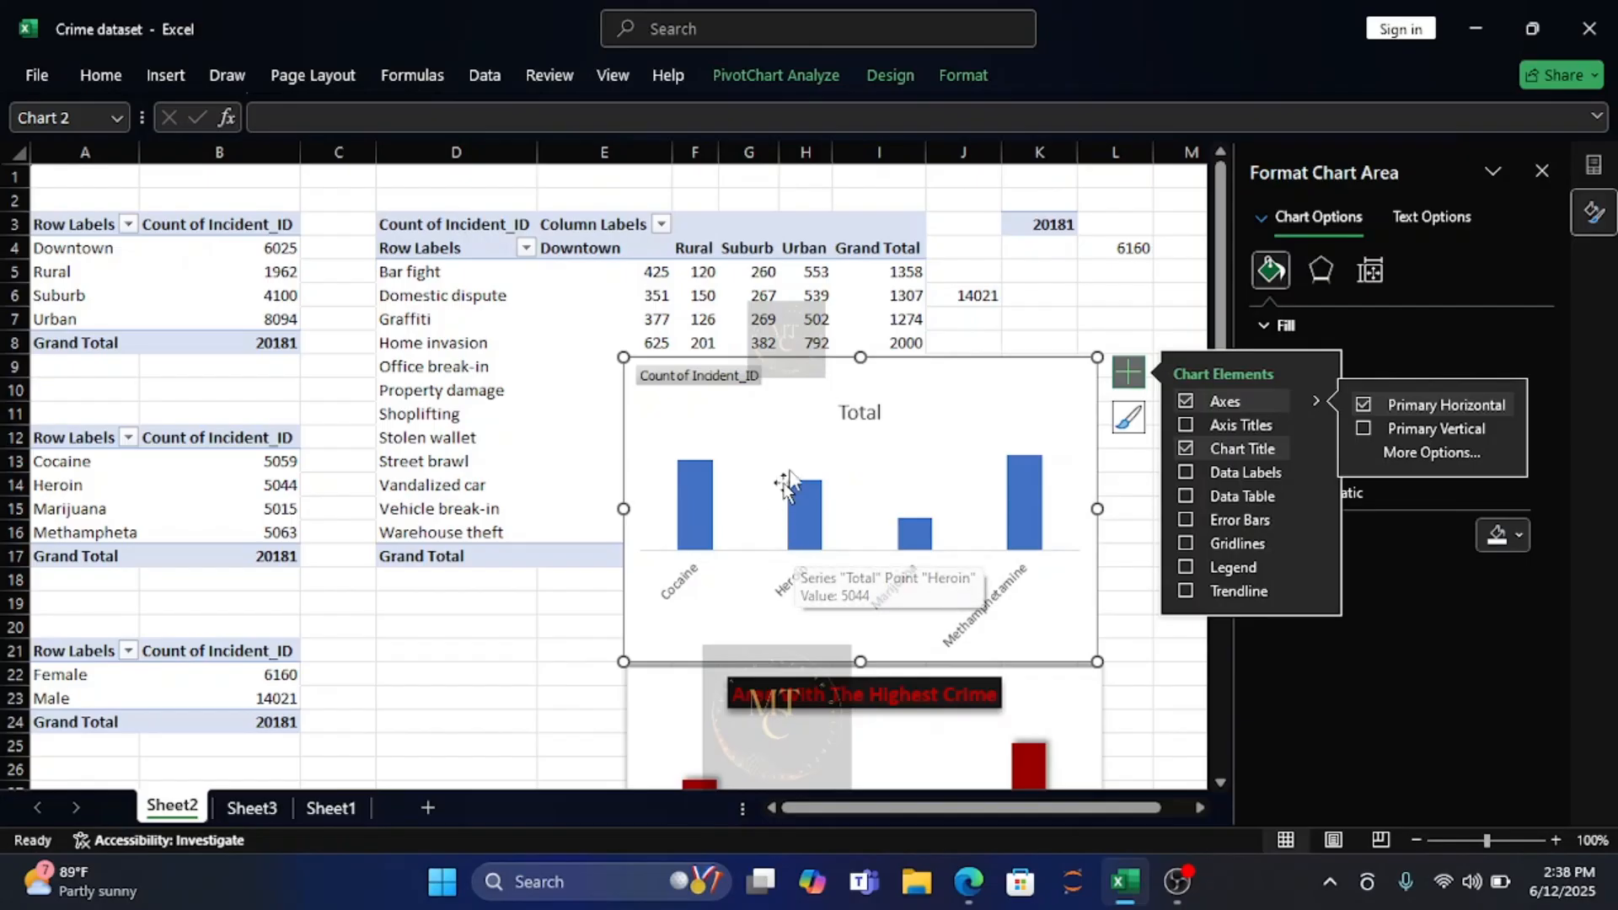
{"action": "right_click", "coordinate": [716, 380]}
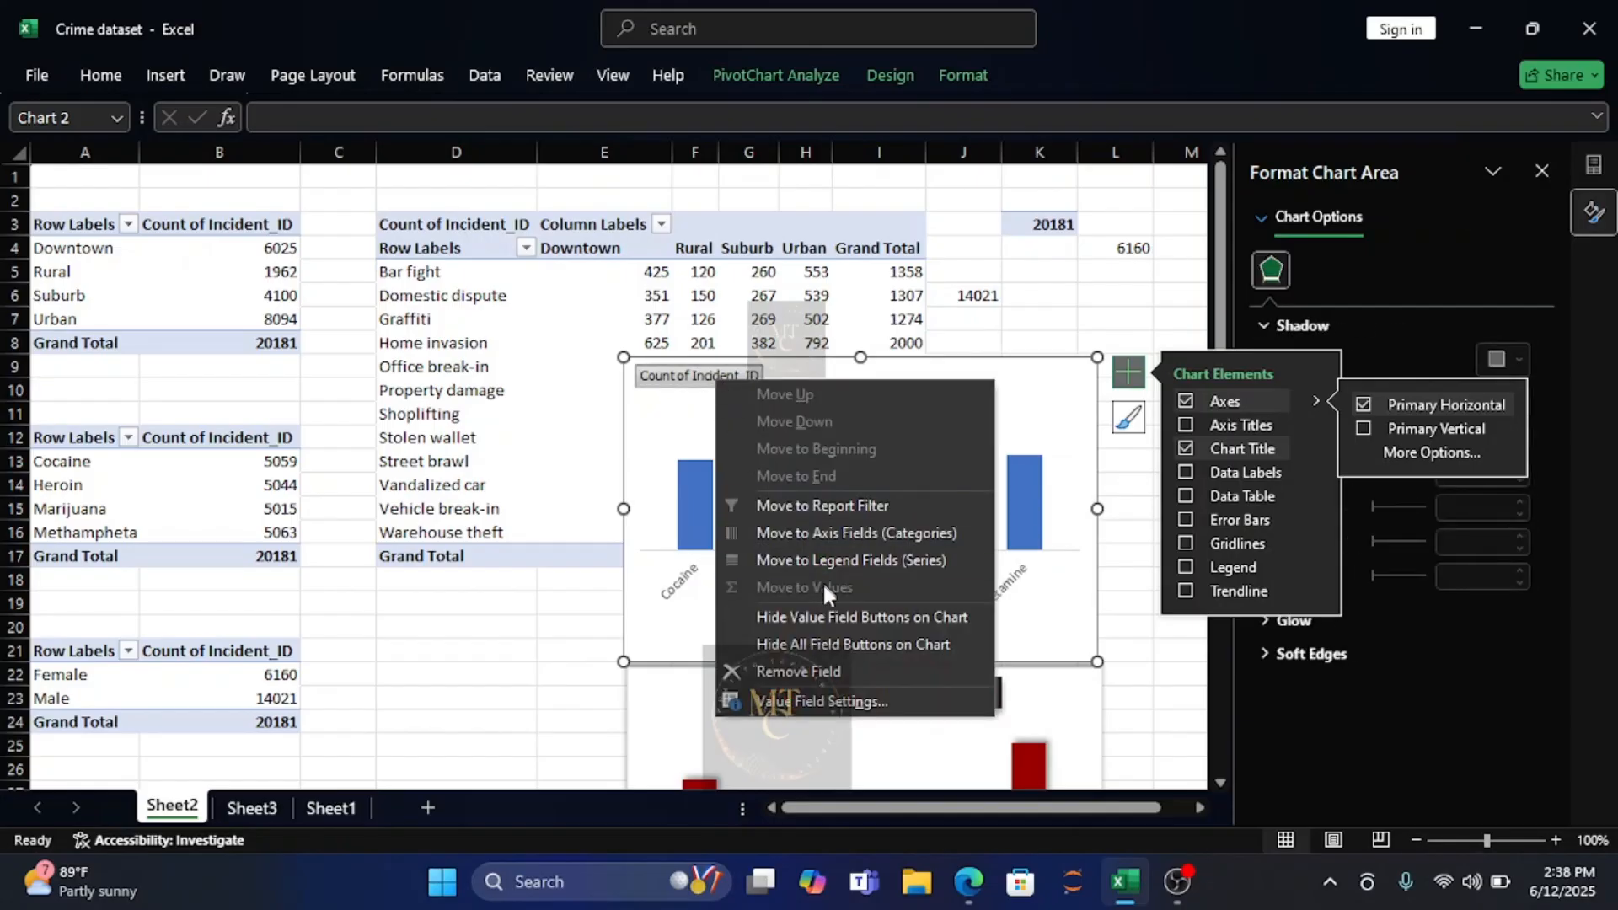
{"action": "left_click", "coordinate": [833, 618]}
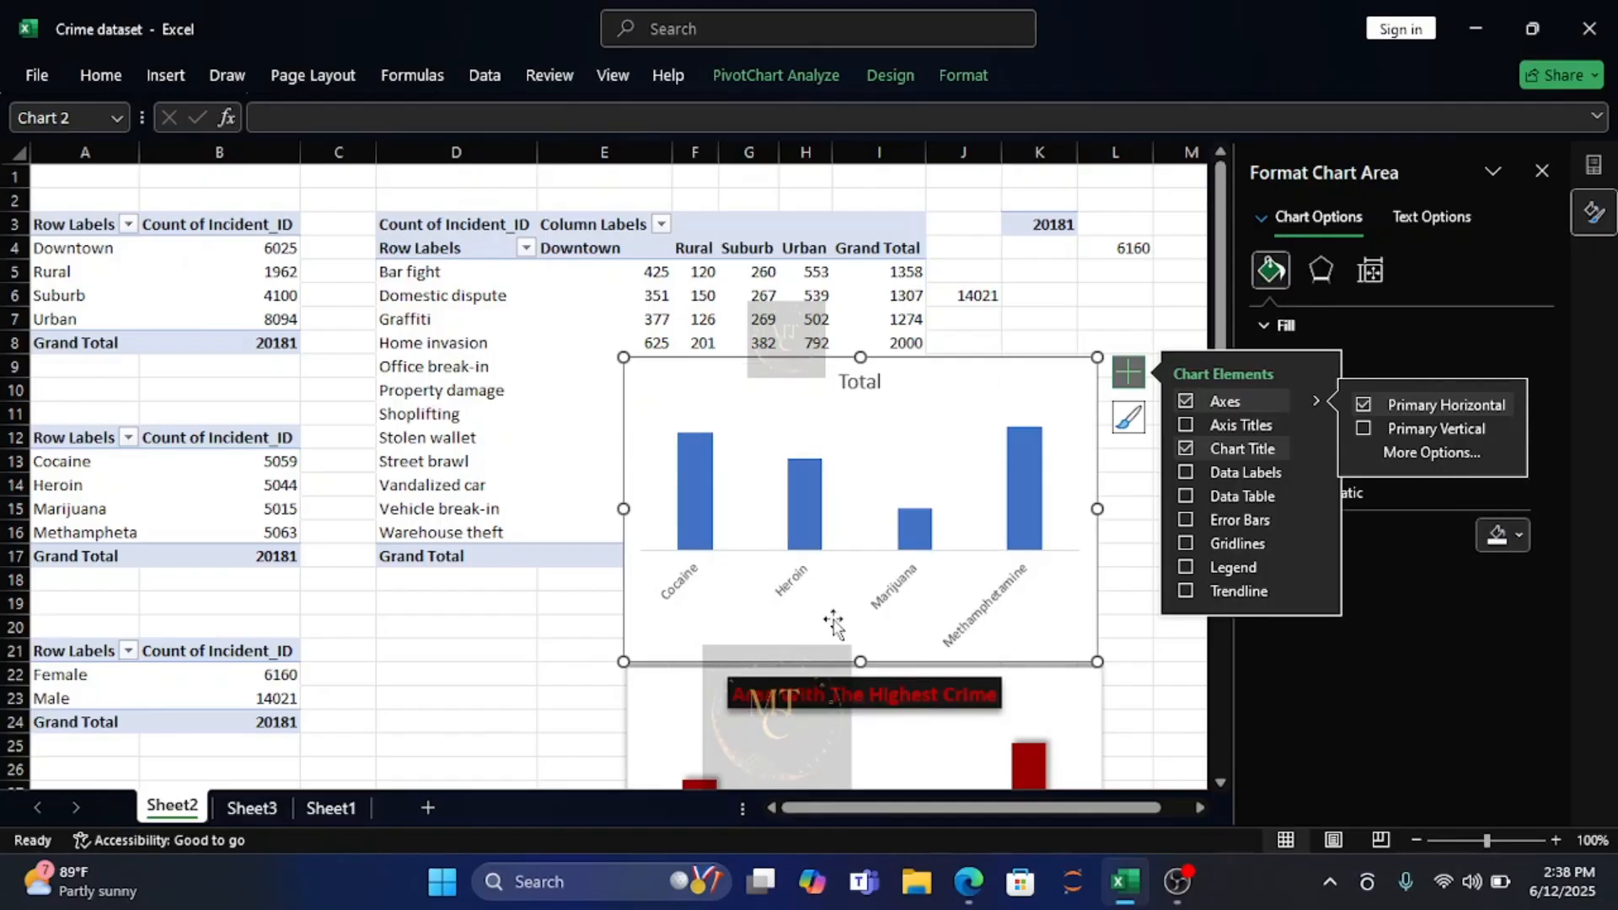
Replace the drug type chart's title with "Drug that is Consumed More".
{"action": "left_click", "coordinate": [863, 381]}
{"action": "left_click", "coordinate": [880, 382]}
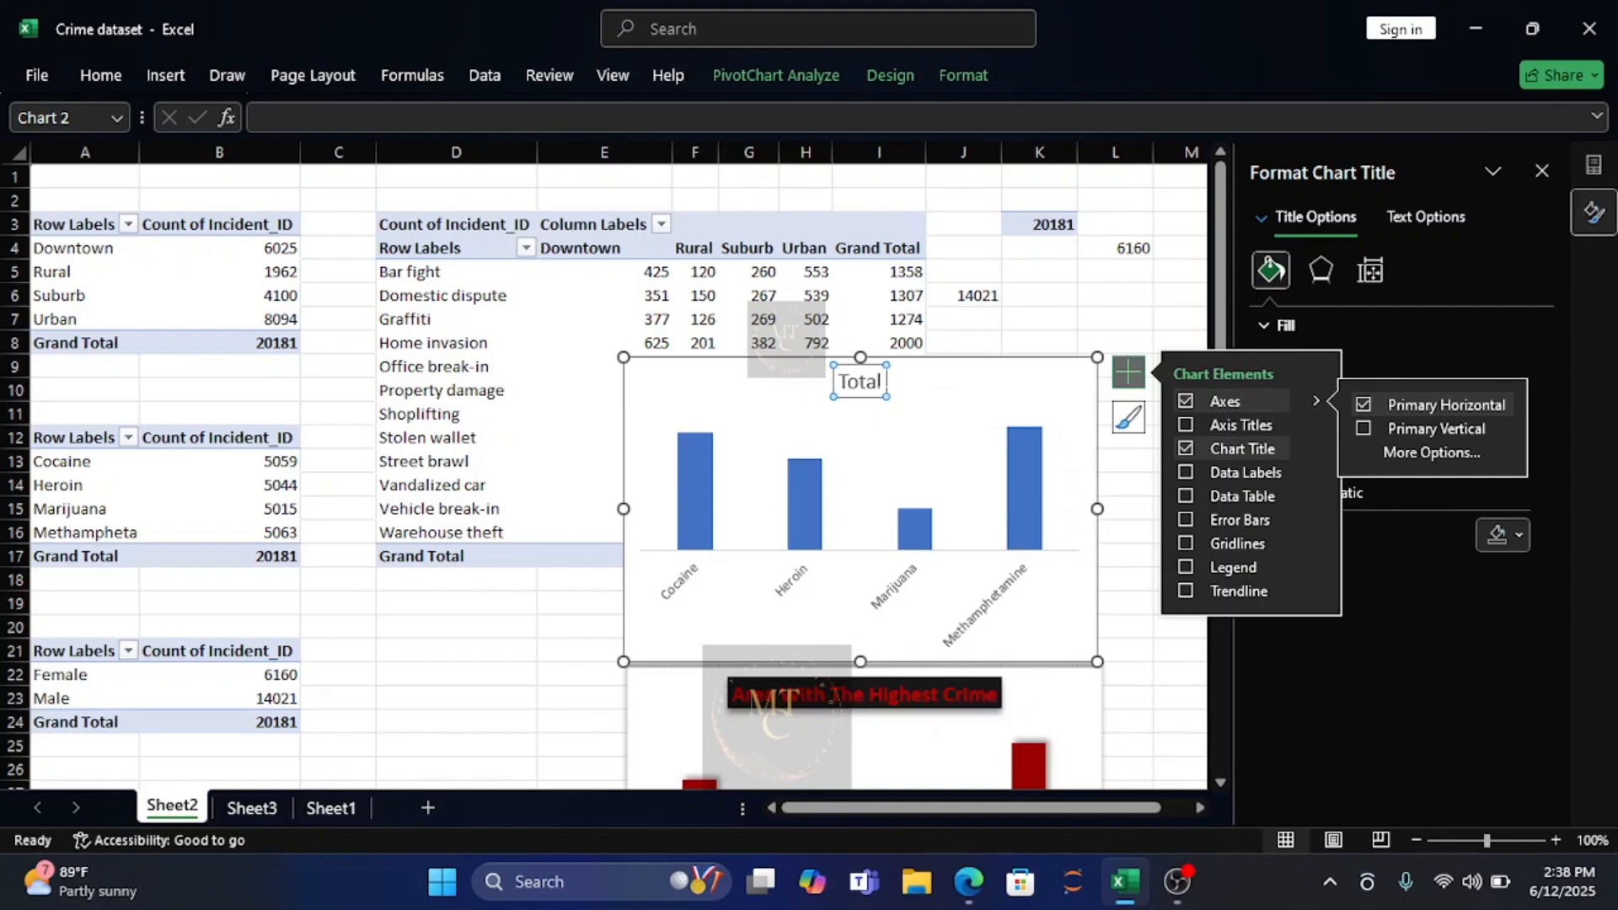
{"action": "left_click_drag", "start_coordinate": [884, 383], "coordinate": [846, 382]}
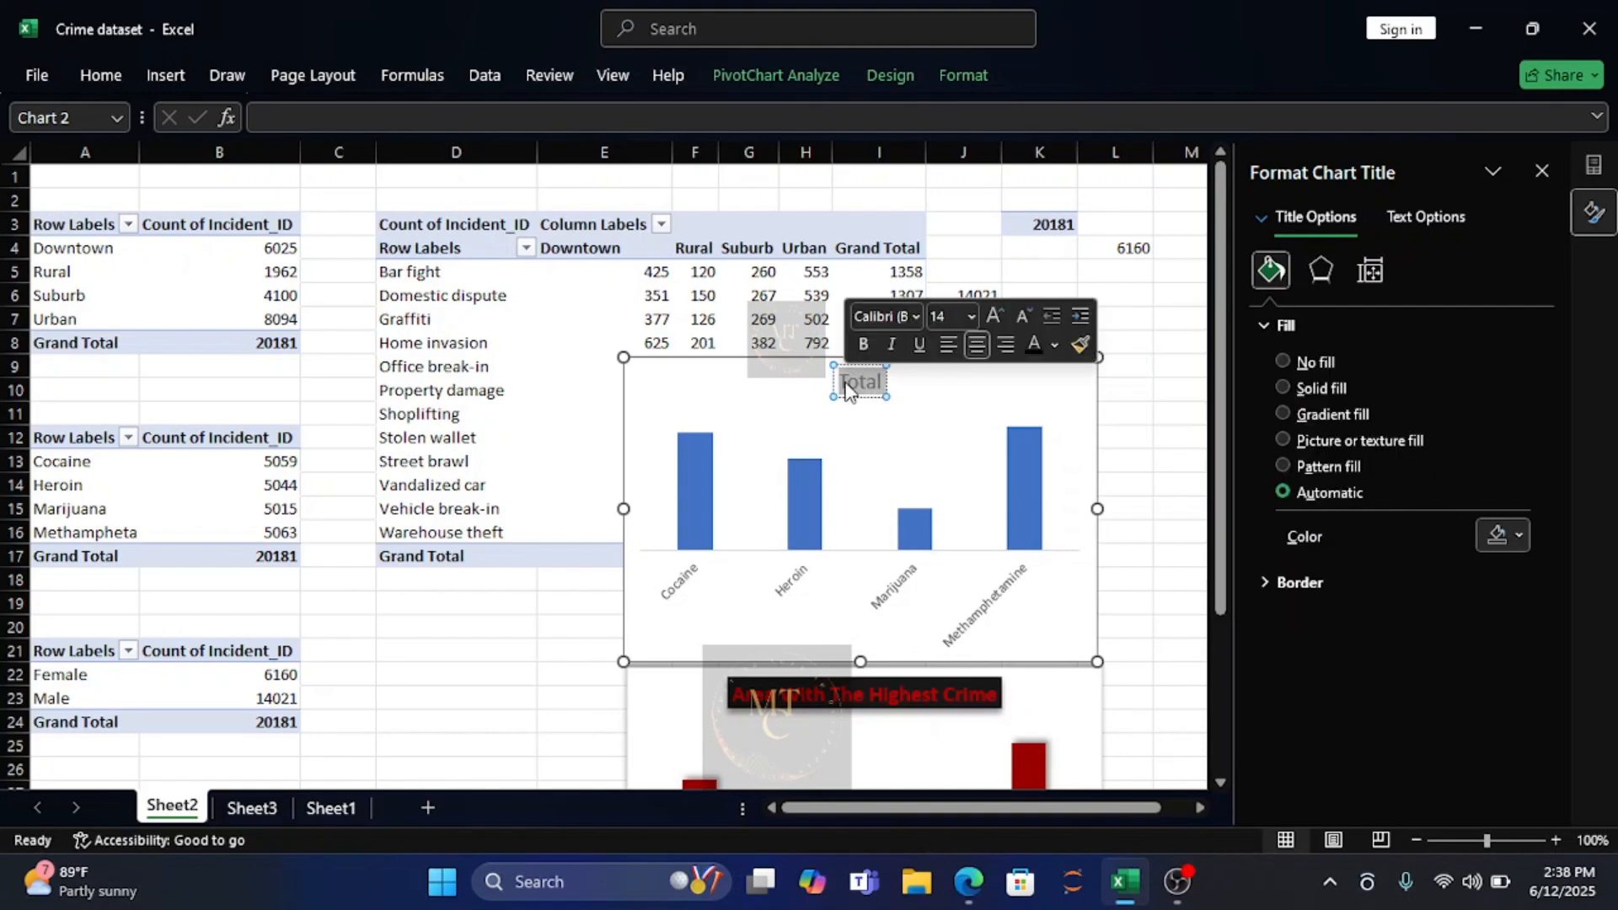
{"action": "type", "text": "Dru"}
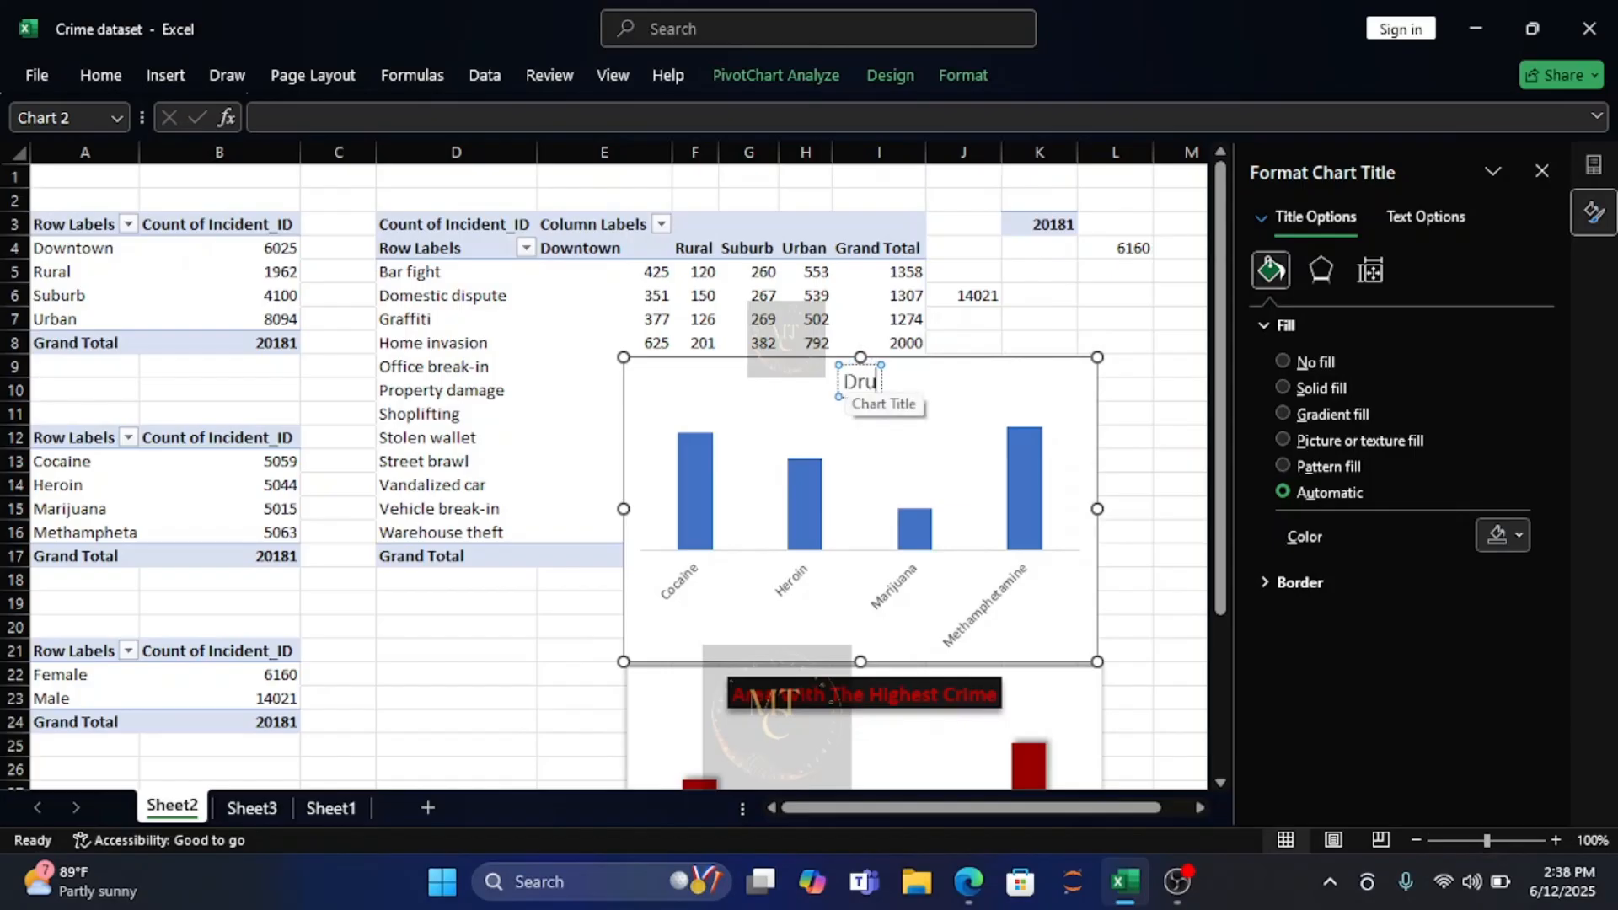
{"action": "type", "text": "g"}
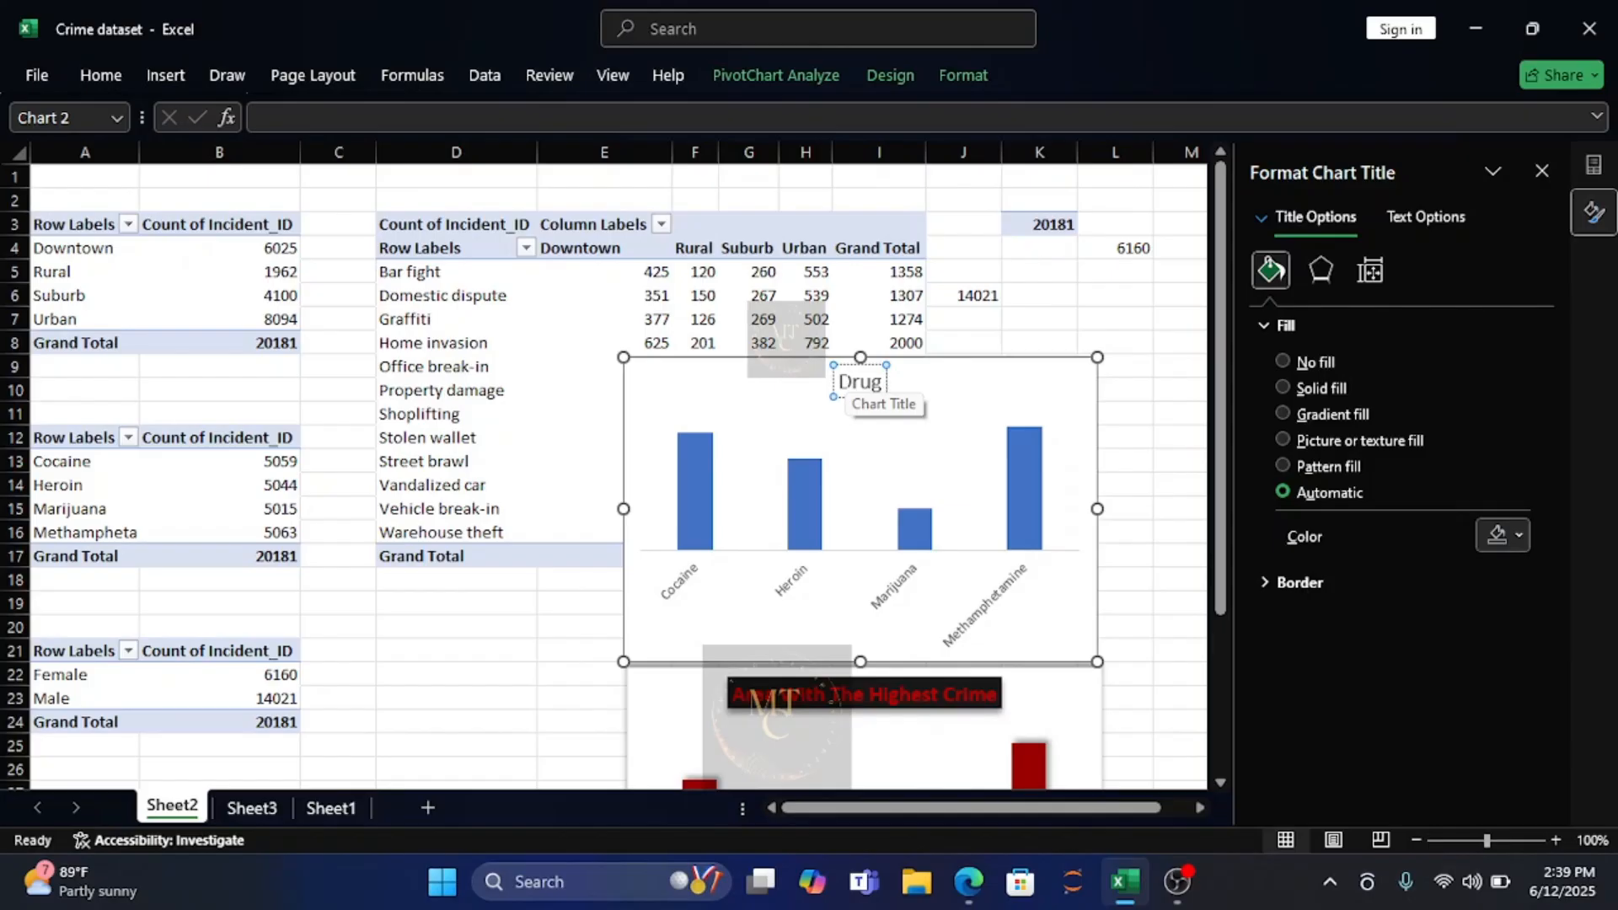
{"action": "type", "text": " that"}
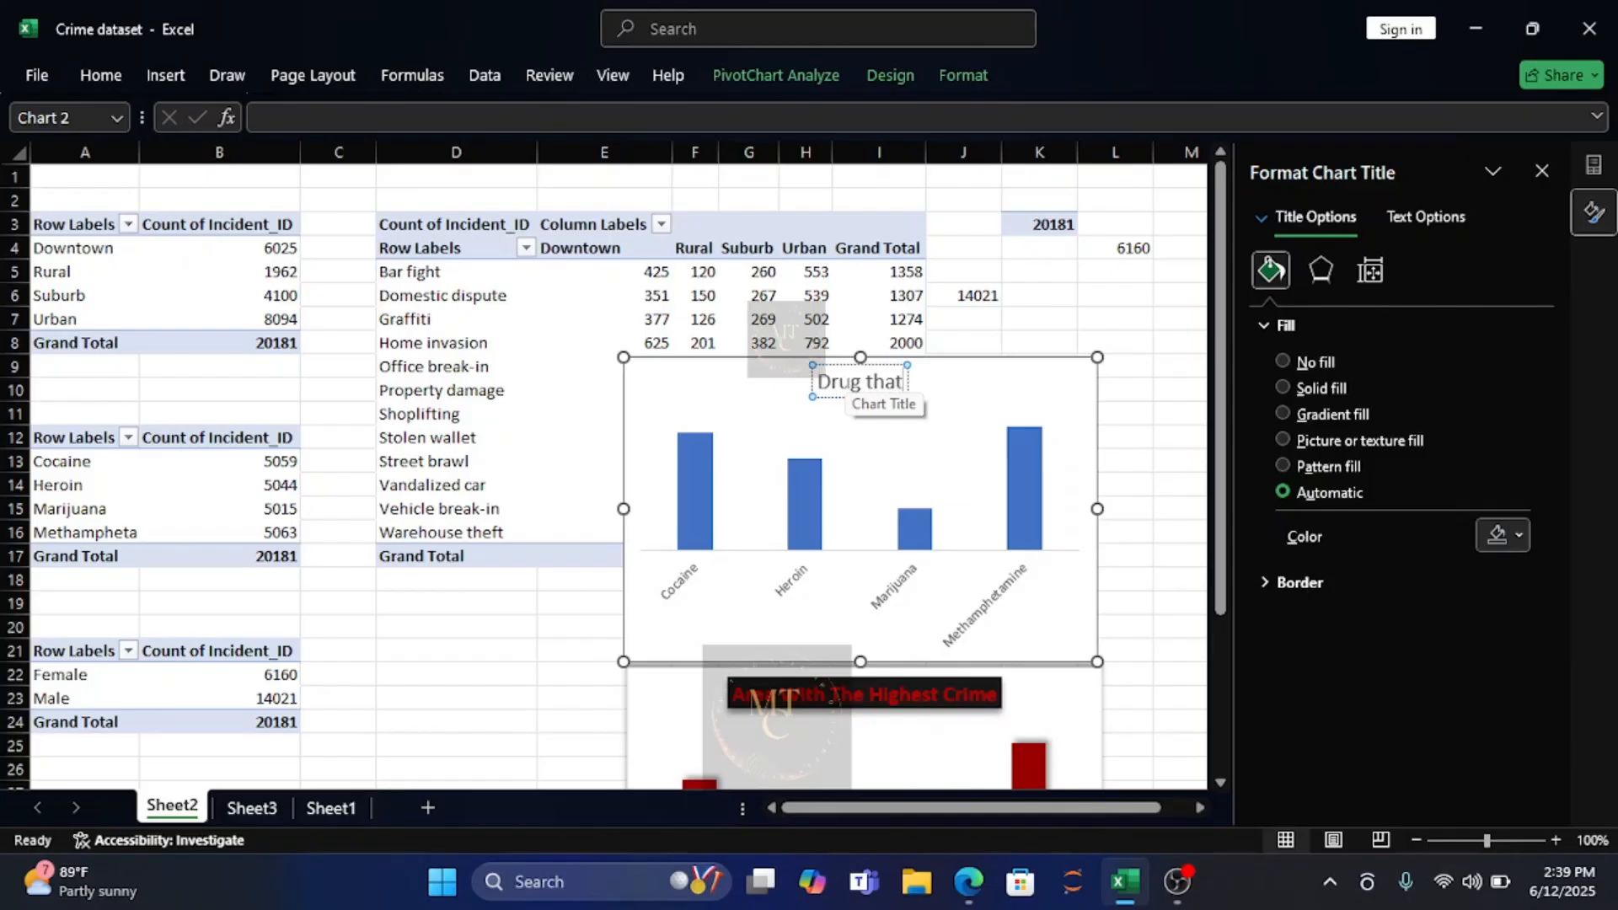
{"action": "type", "text": " is"}
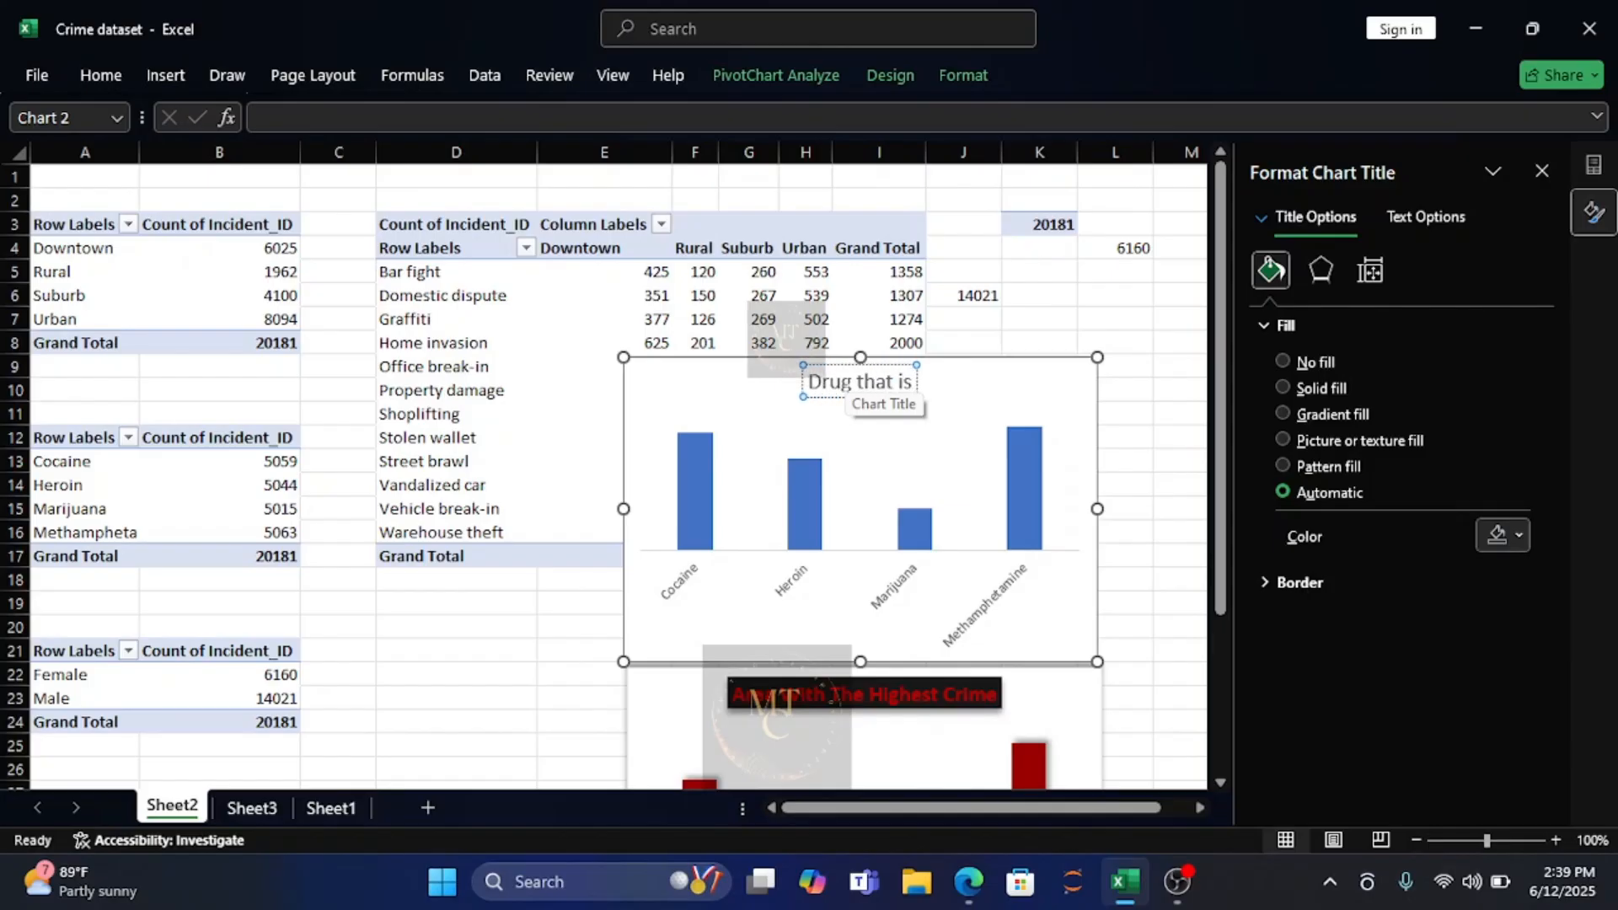
{"action": "type", "text": " Consu"}
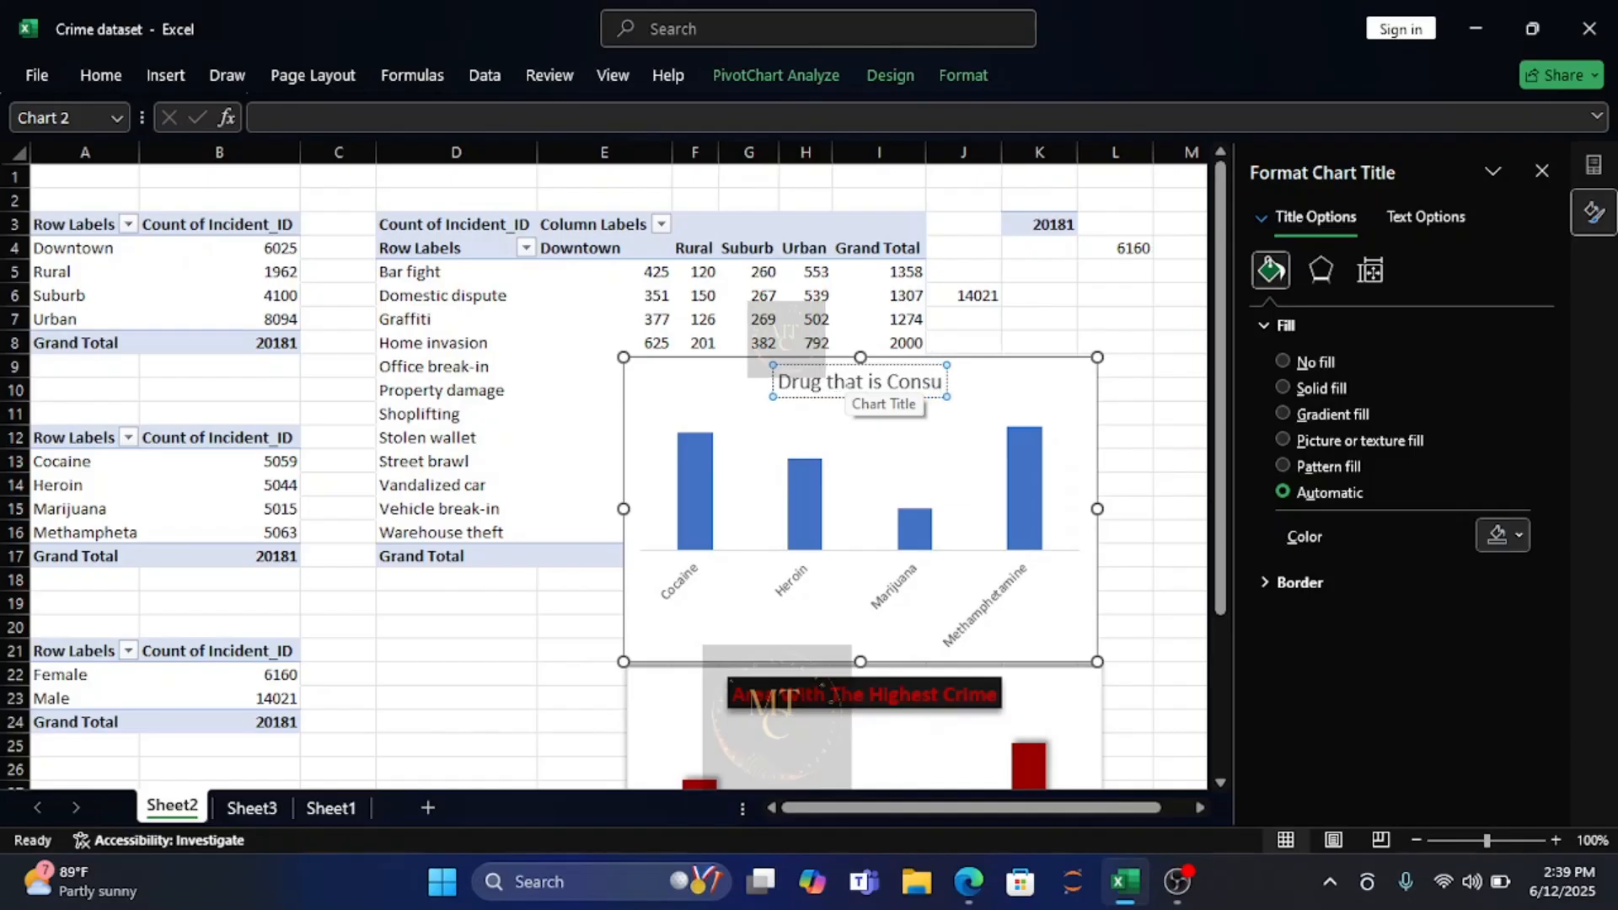
{"action": "type", "text": "med More"}
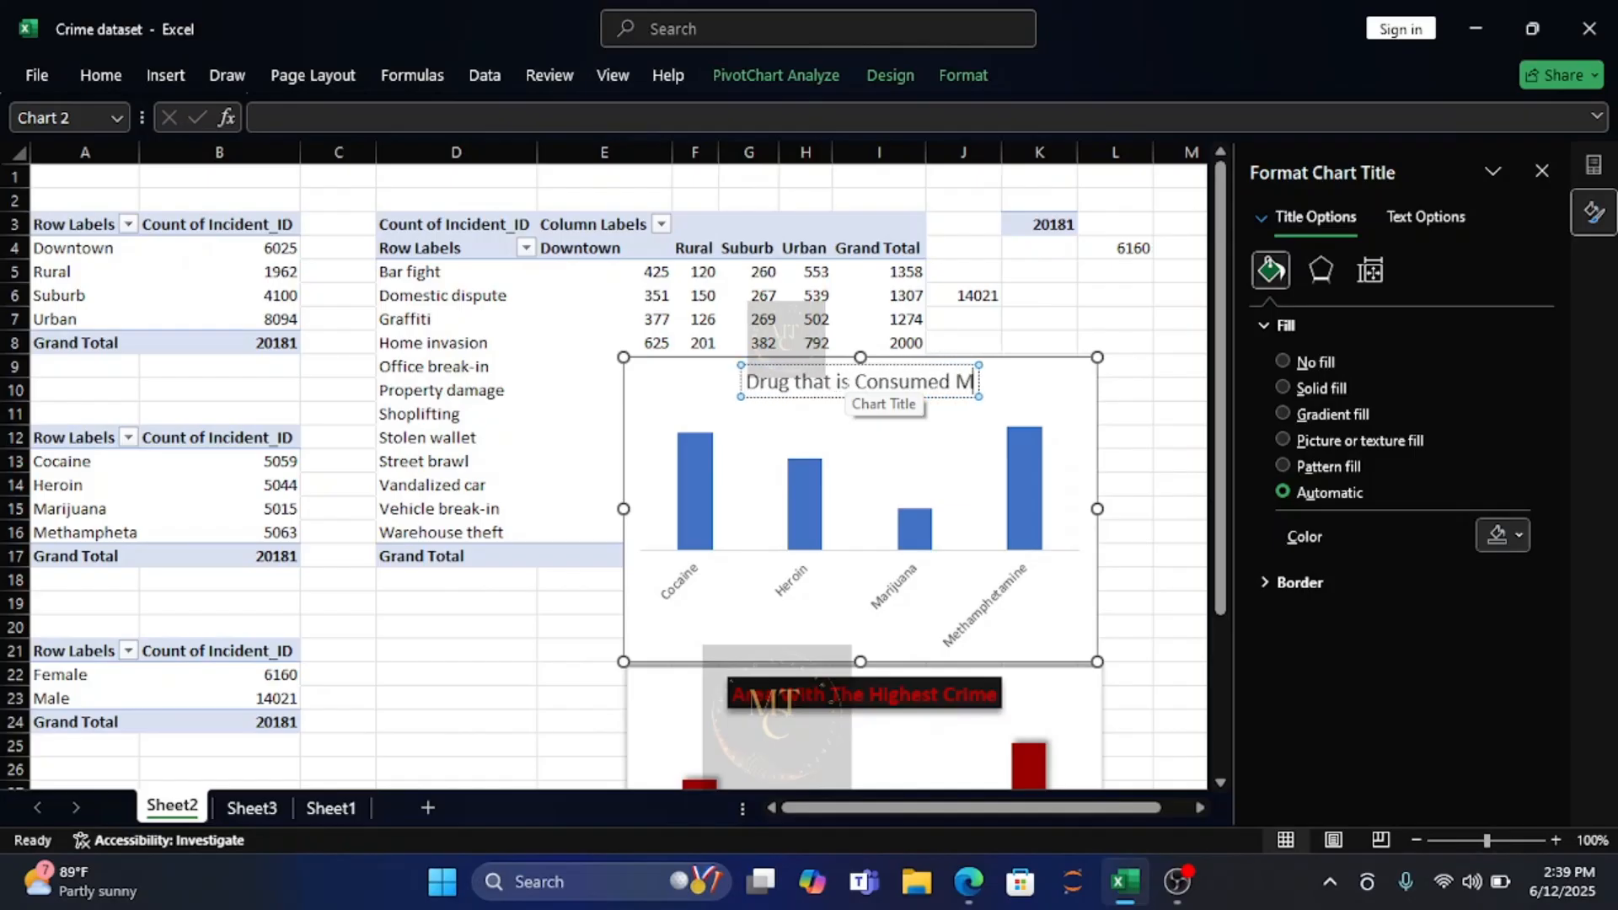
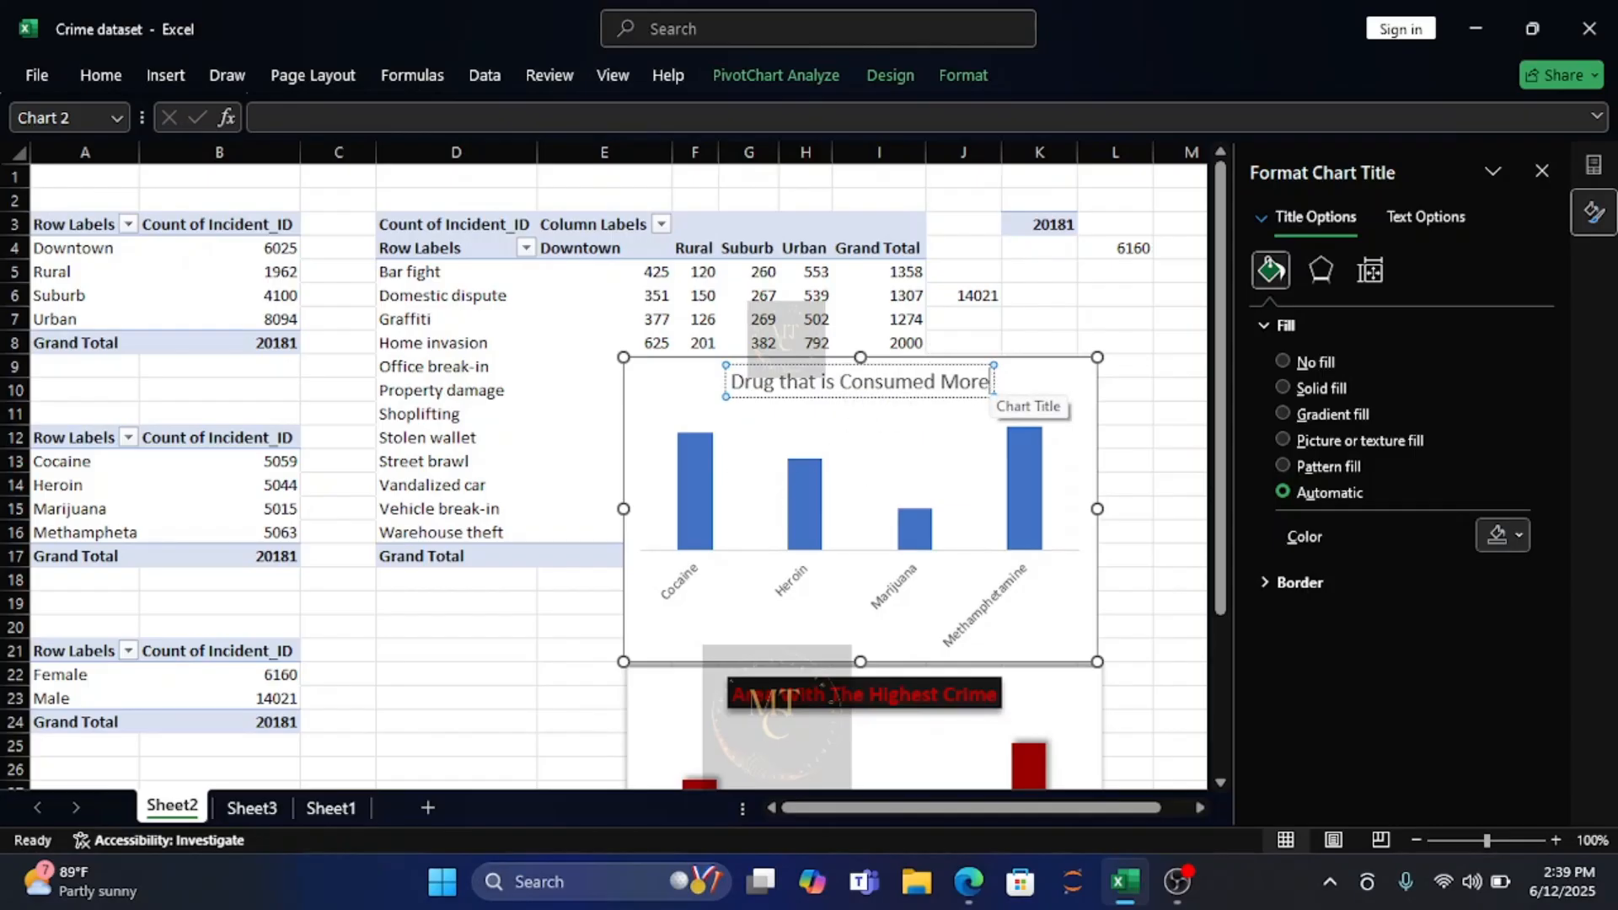
Format the "Drug that is Consumed More" title in bold dark red text on a near-black solid fill.
{"action": "left_click_drag", "start_coordinate": [992, 380], "coordinate": [726, 384]}
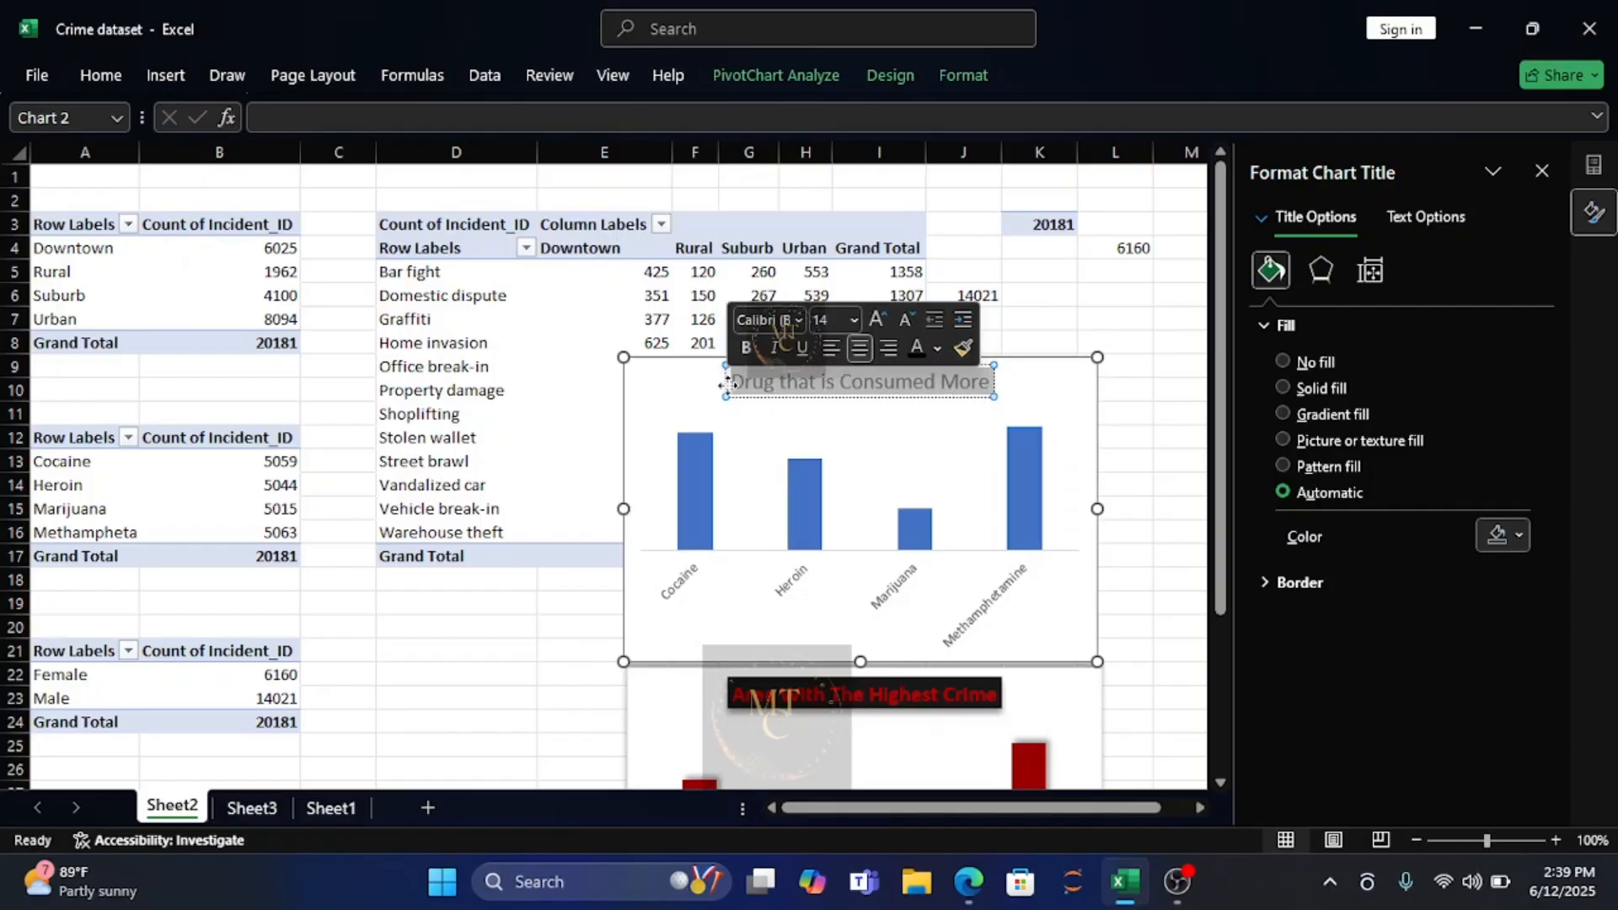
{"action": "left_click", "coordinate": [747, 353]}
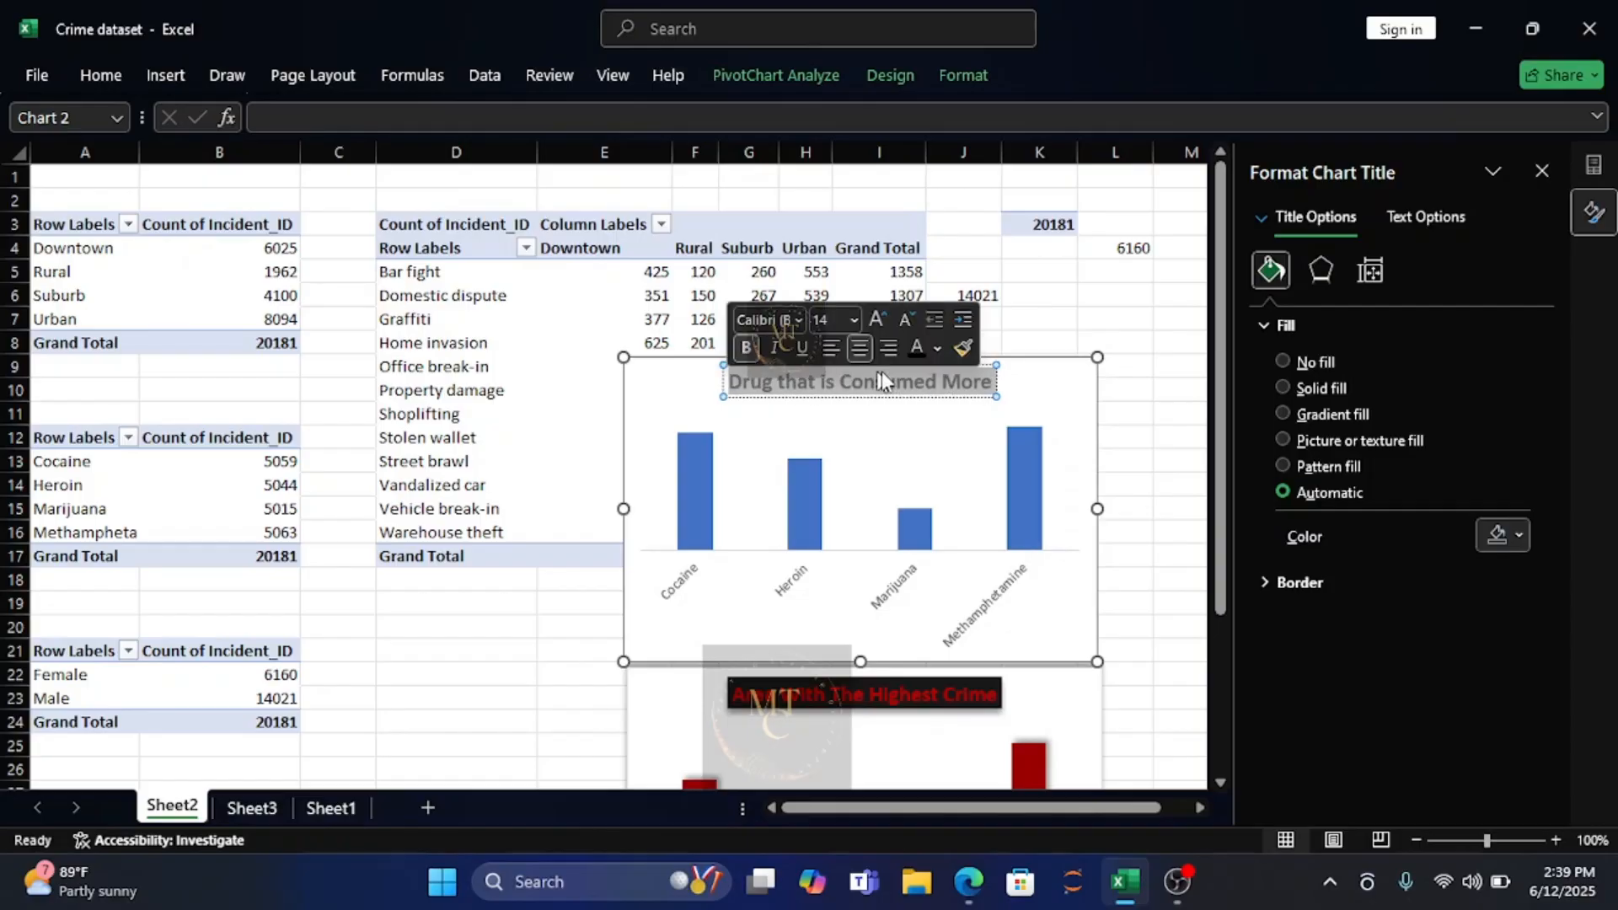
{"action": "left_click", "coordinate": [939, 352]}
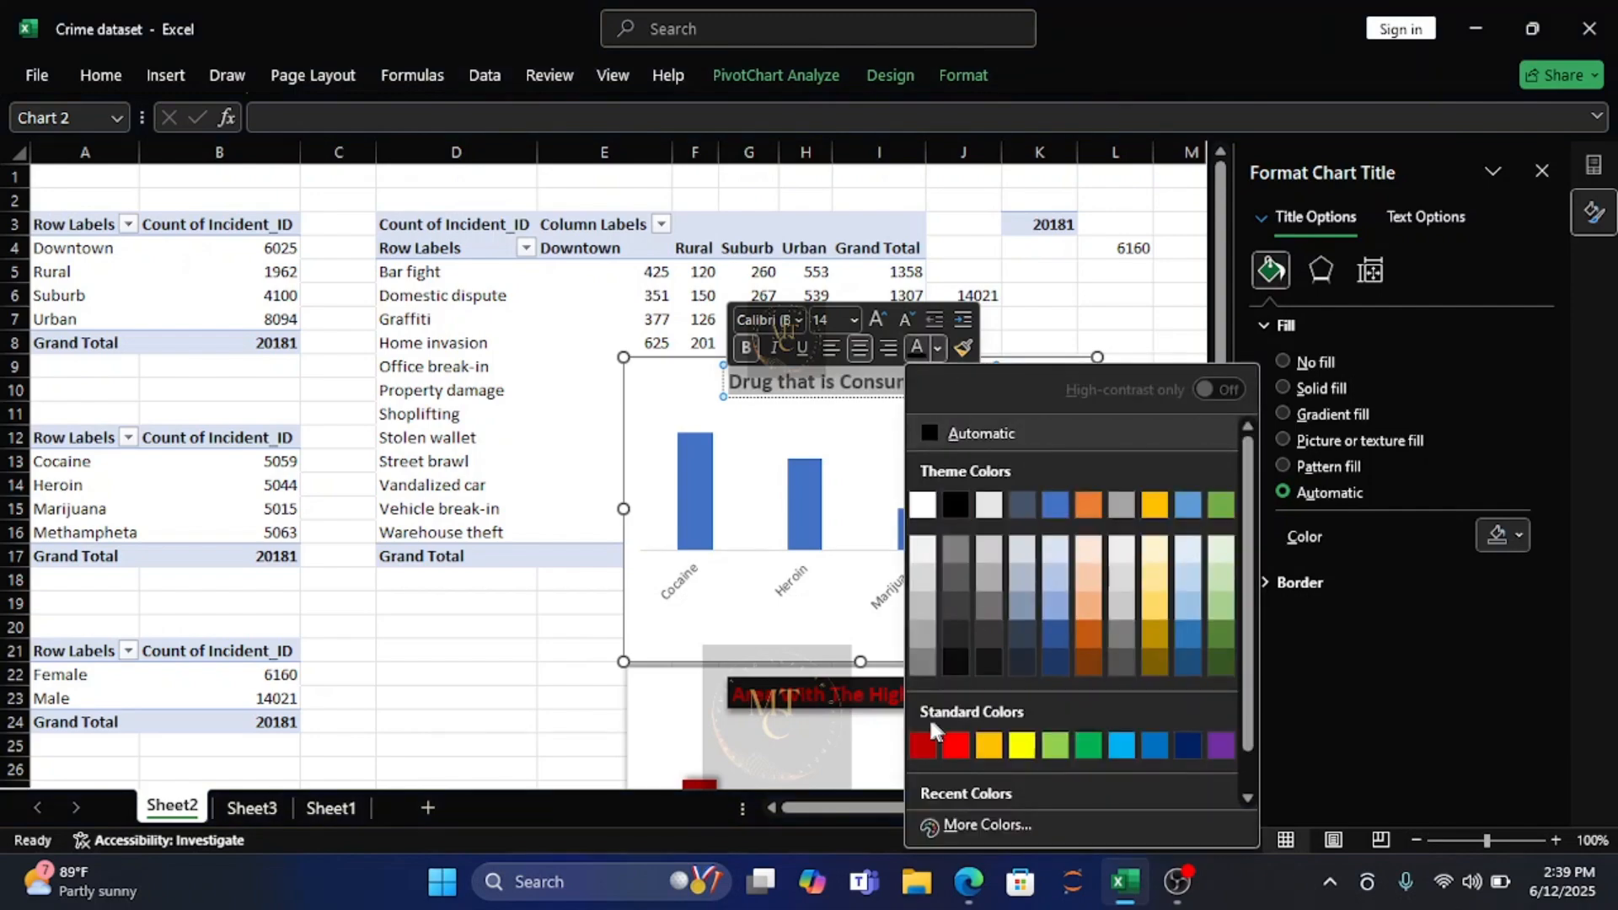
{"action": "left_click", "coordinate": [923, 746]}
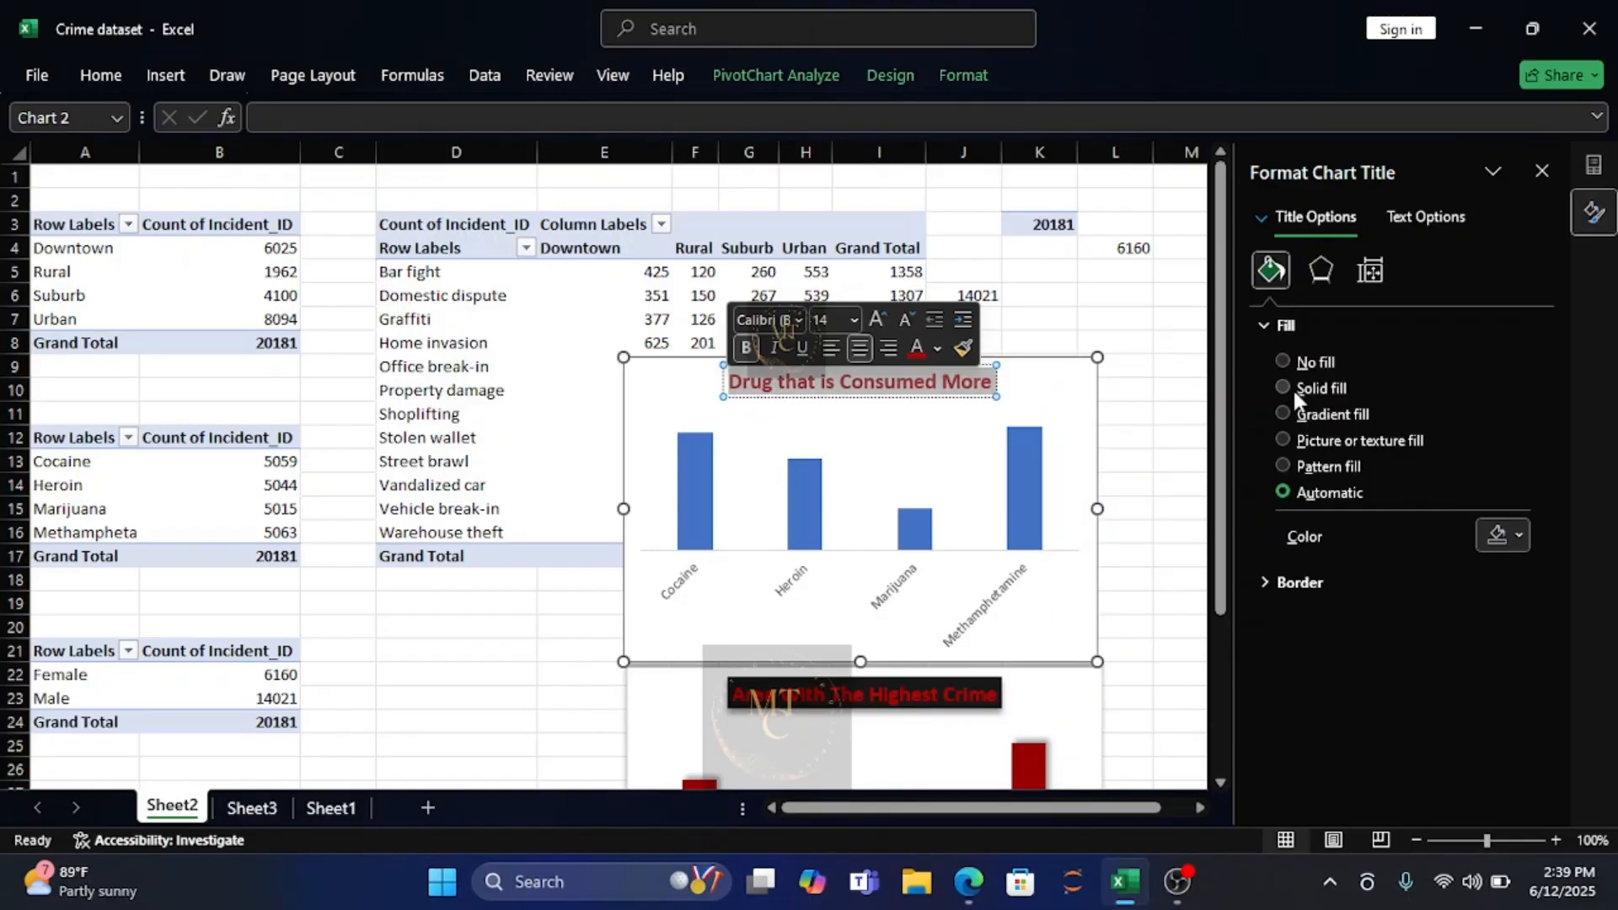
{"action": "left_click", "coordinate": [1519, 536]}
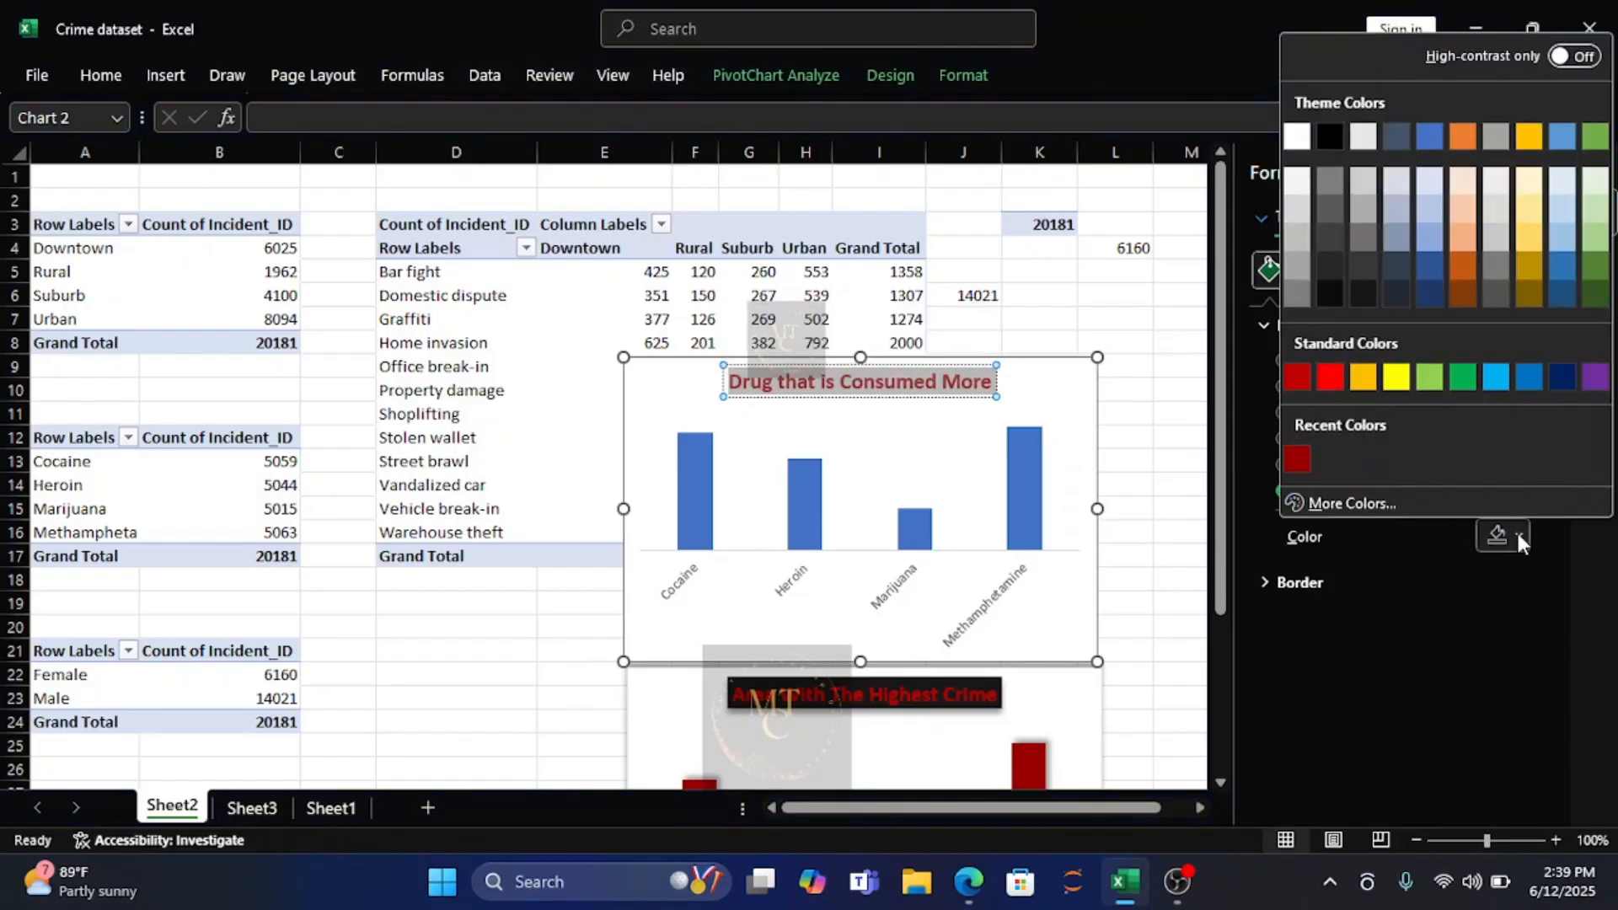
{"action": "left_click", "coordinate": [1330, 293]}
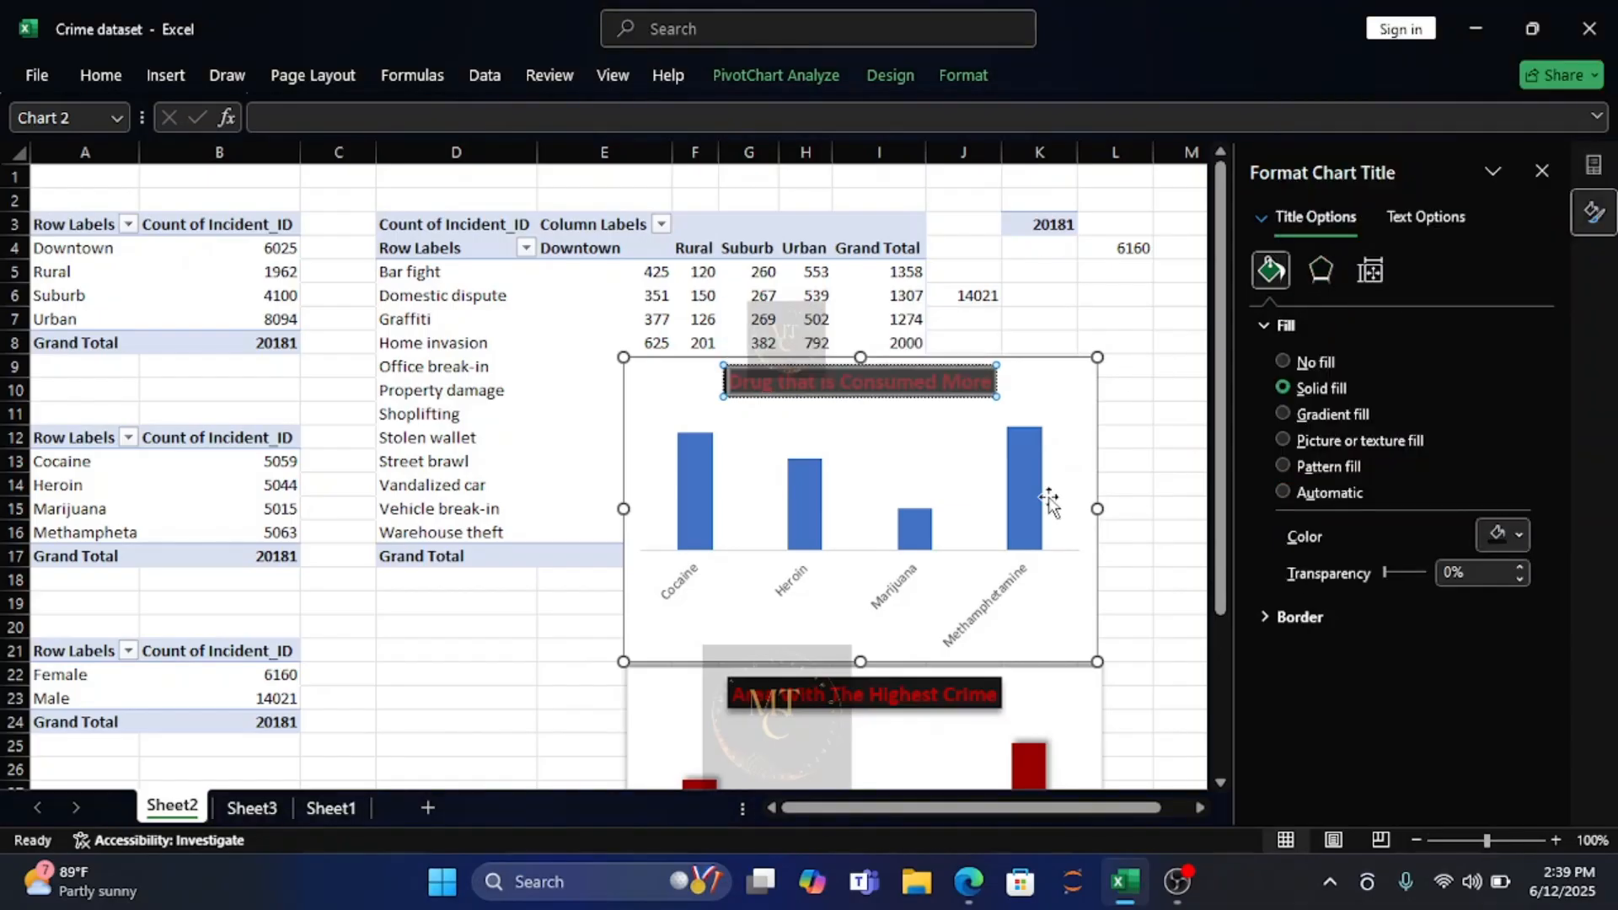
Fill the drug type chart's columns with the recently used dark red.
{"action": "left_click", "coordinate": [691, 524]}
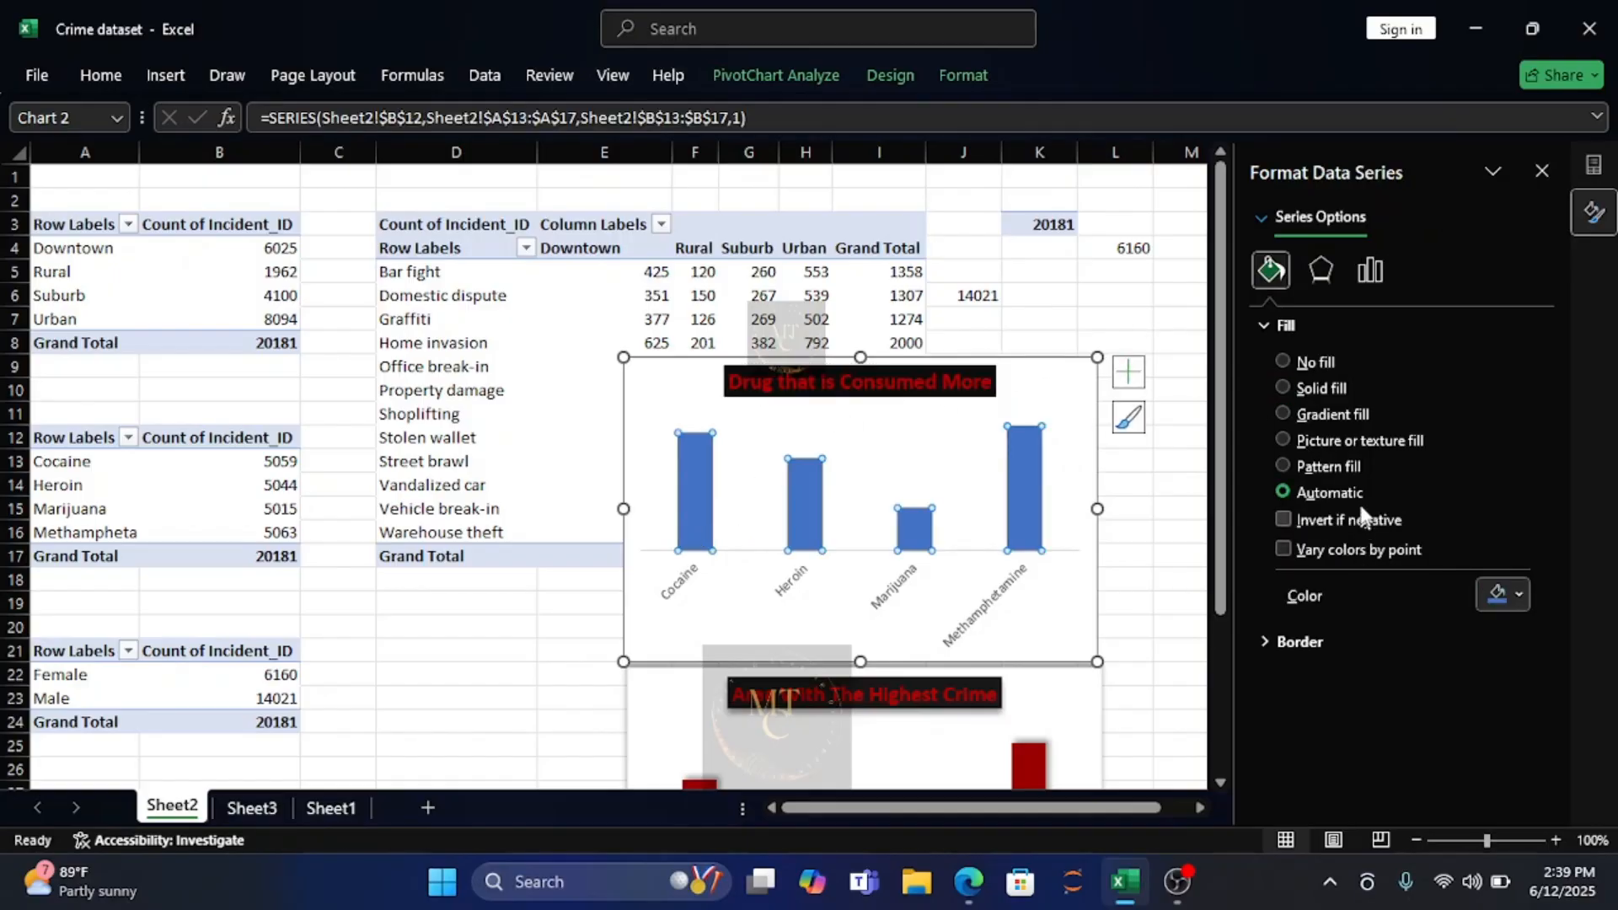
{"action": "left_click", "coordinate": [1514, 596]}
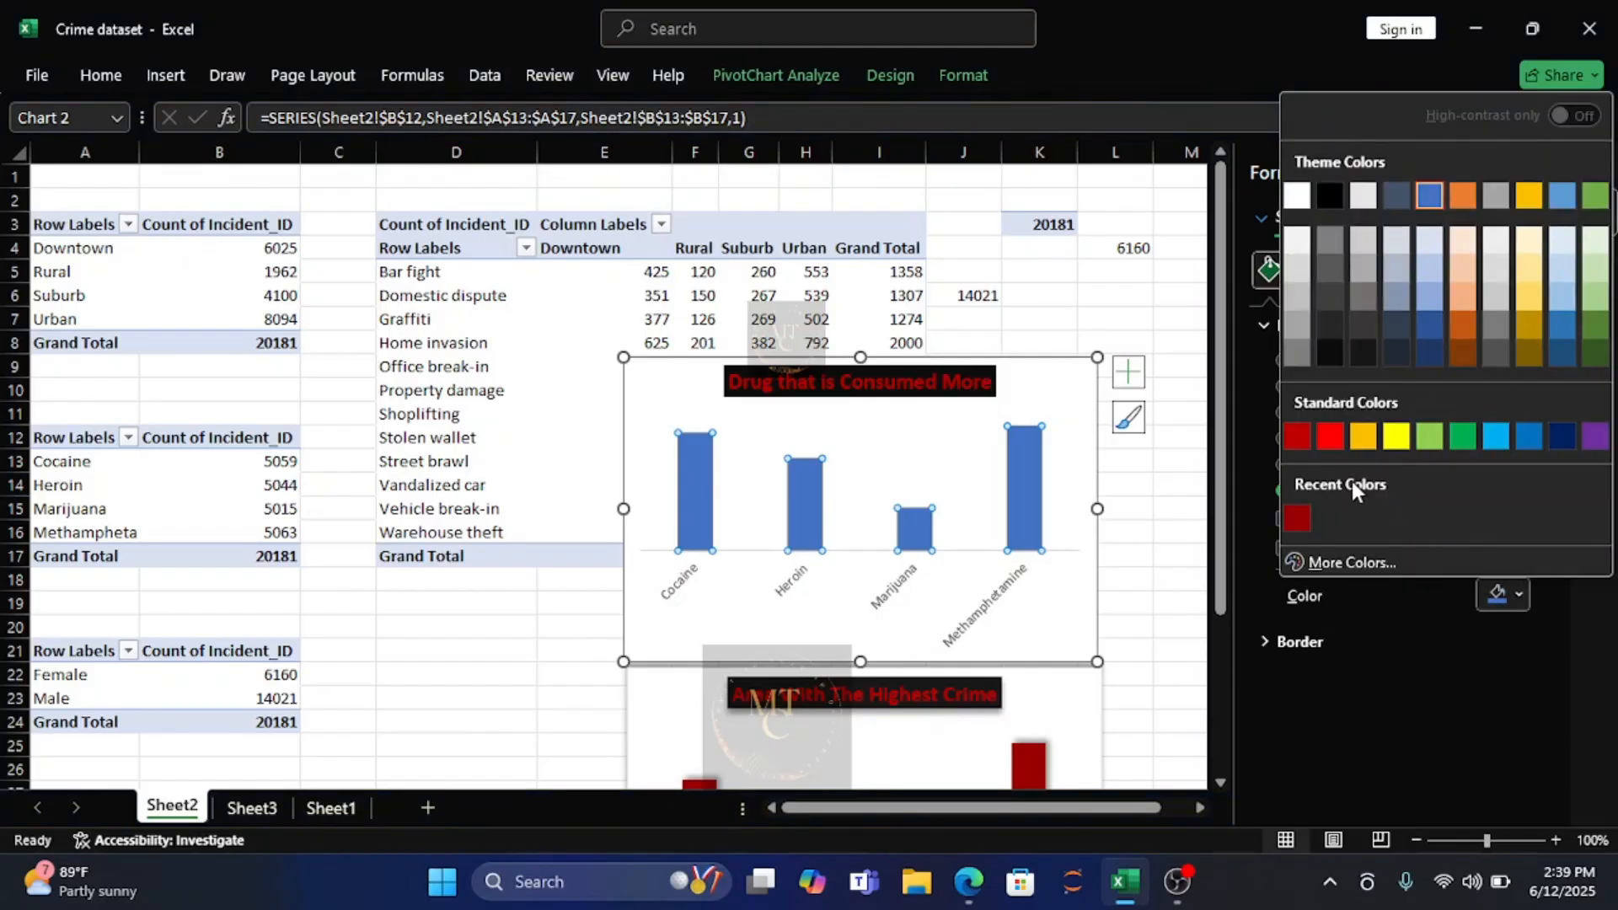
{"action": "left_click", "coordinate": [1297, 517]}
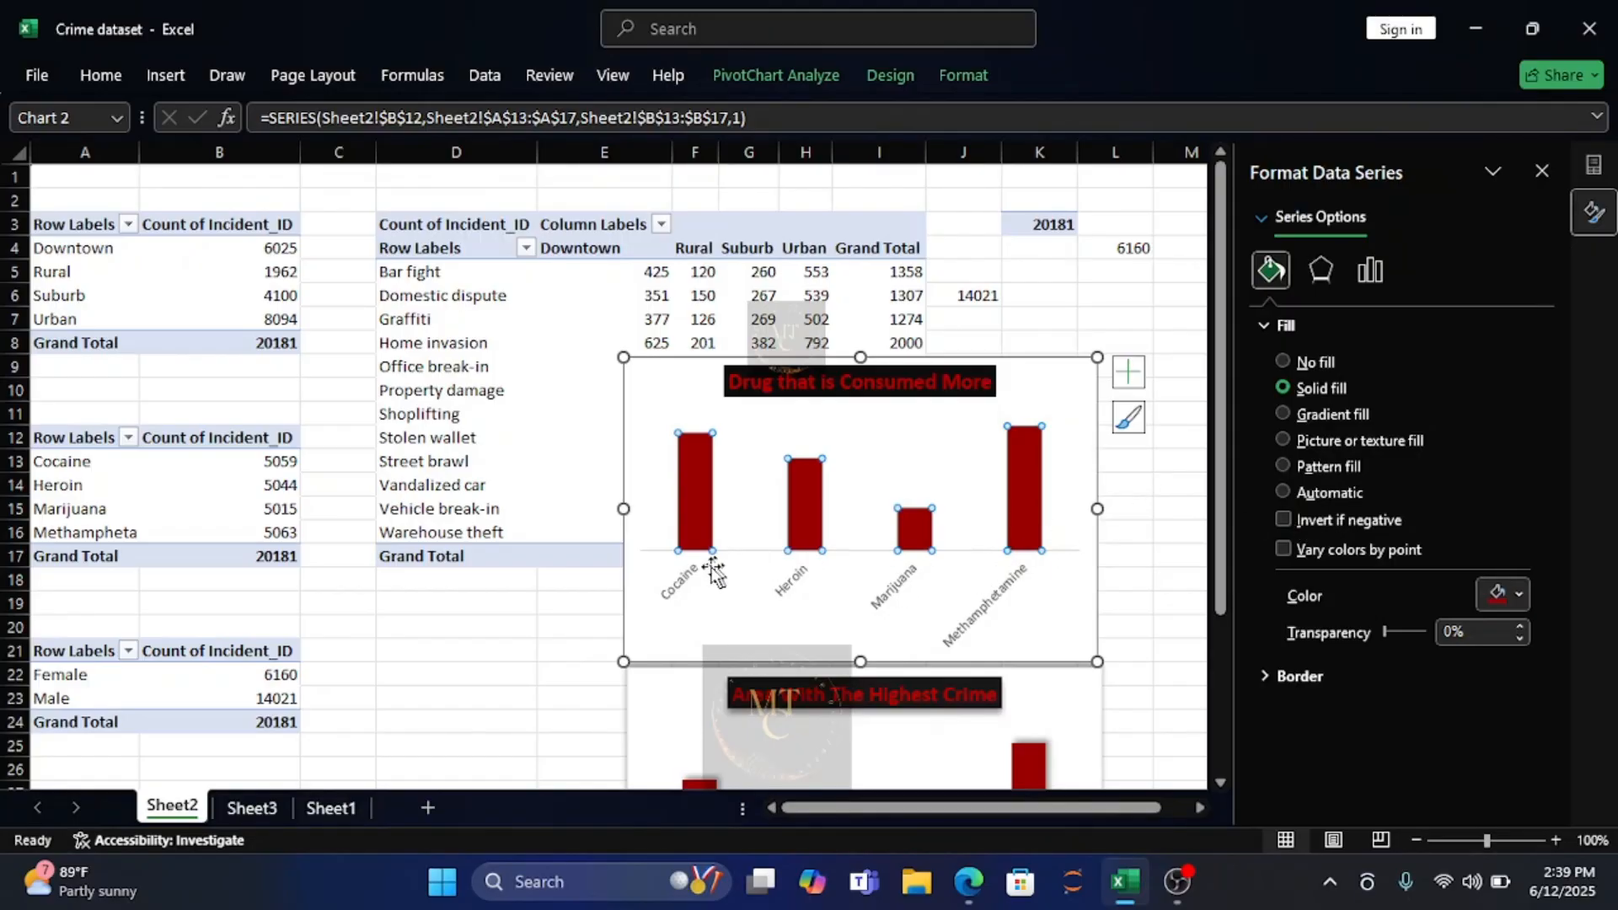
Make the drug names on the category axis bold and black, and widen the chart to about column M.
{"action": "left_click", "coordinate": [683, 587]}
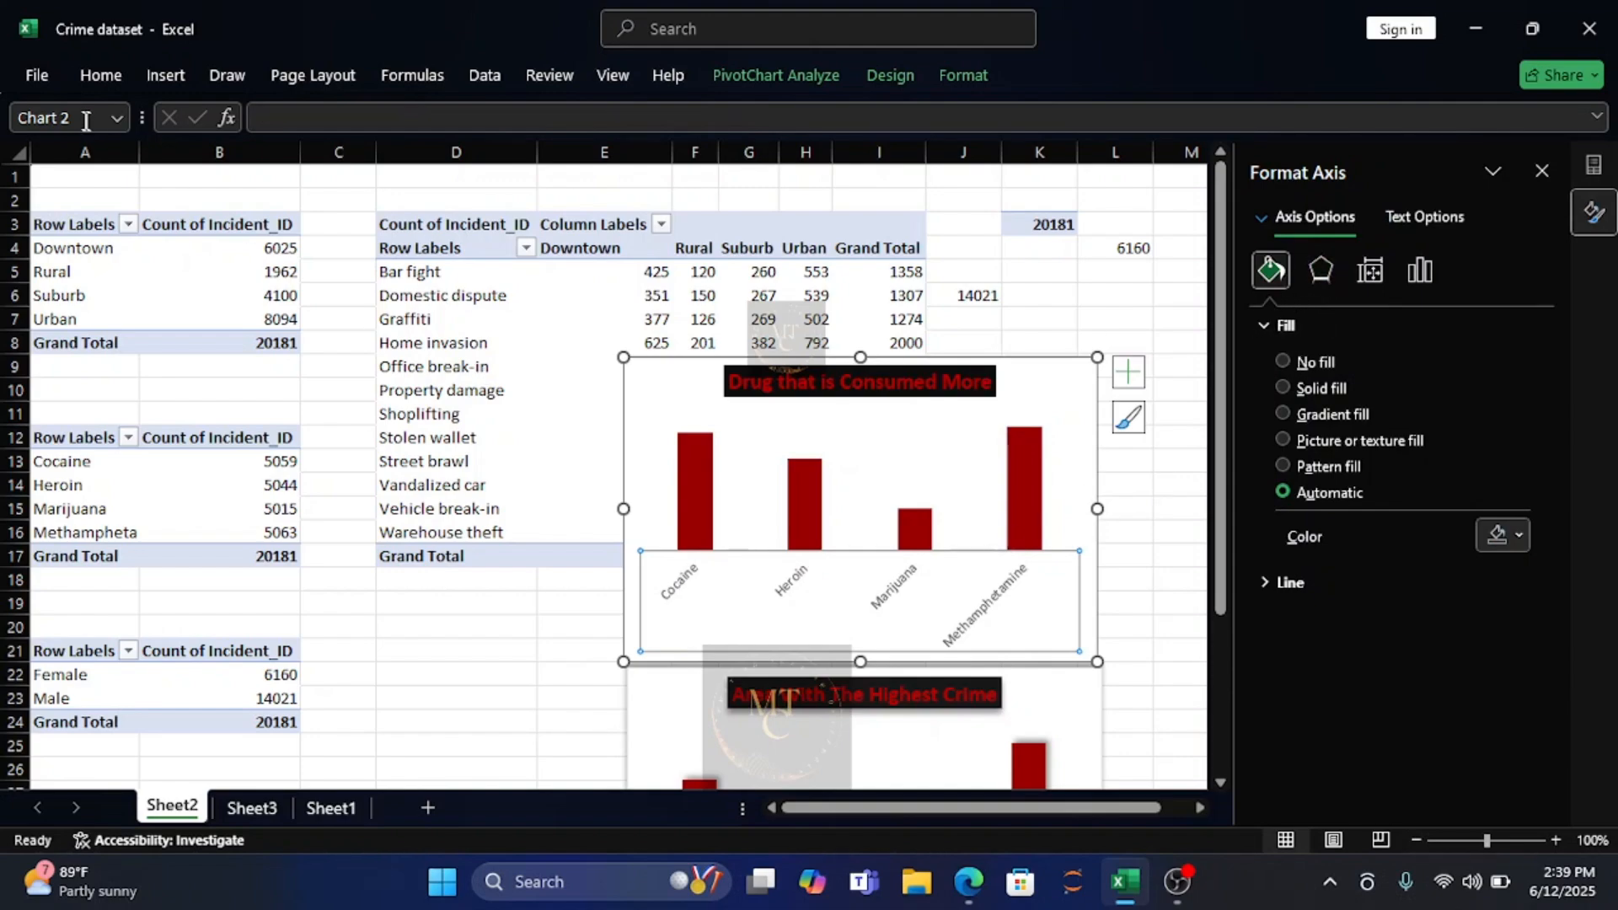
{"action": "left_click", "coordinate": [104, 77]}
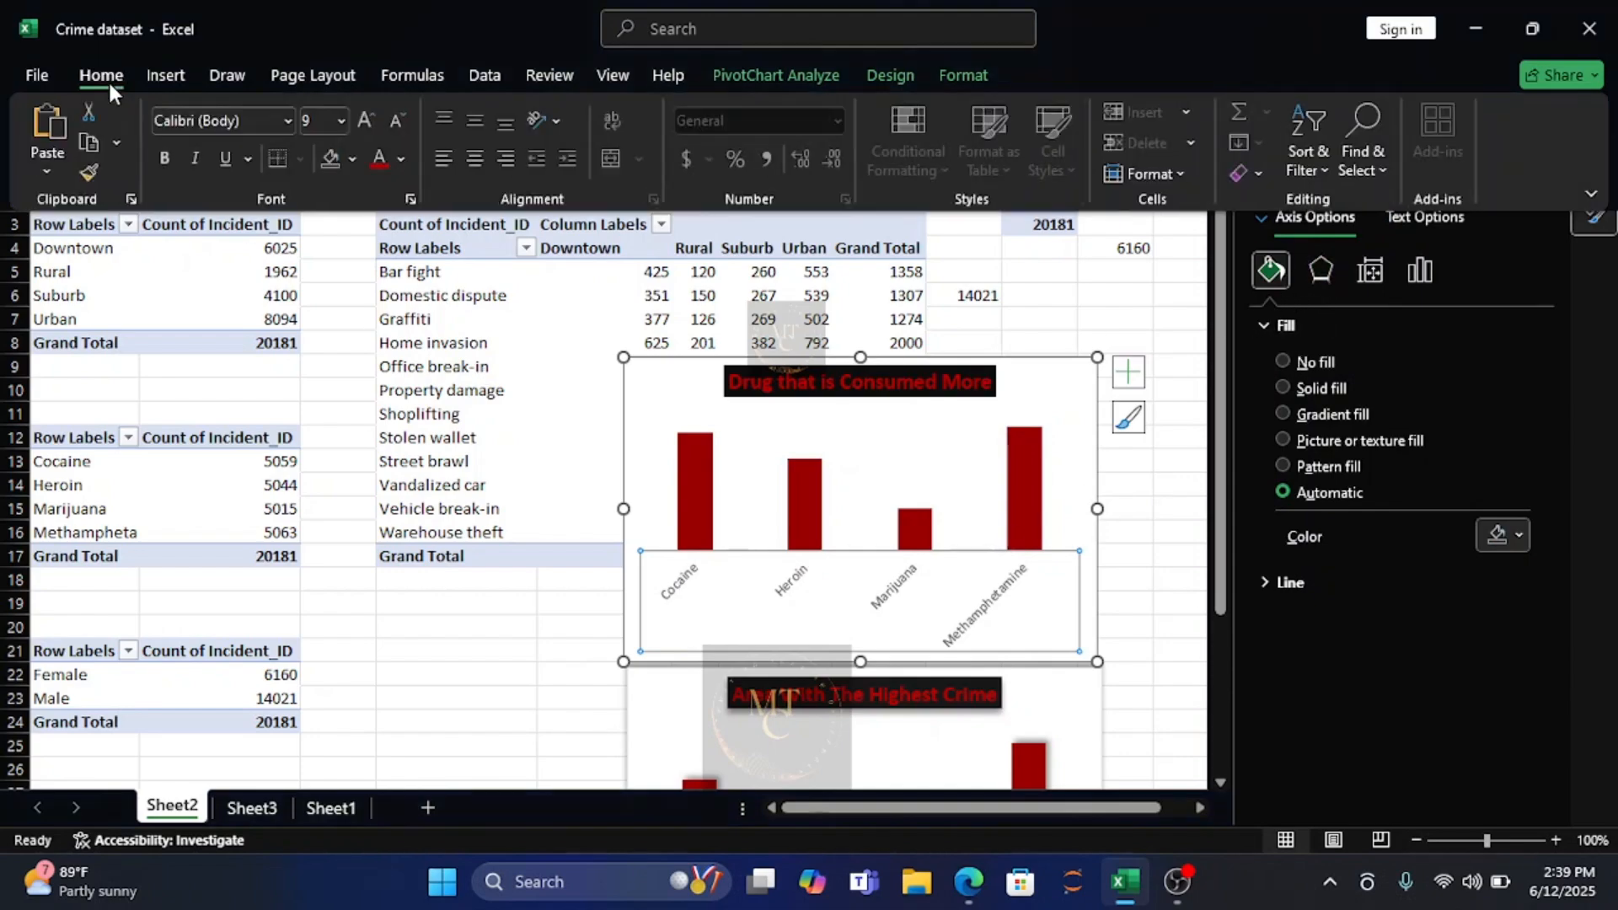
{"action": "left_click", "coordinate": [167, 160]}
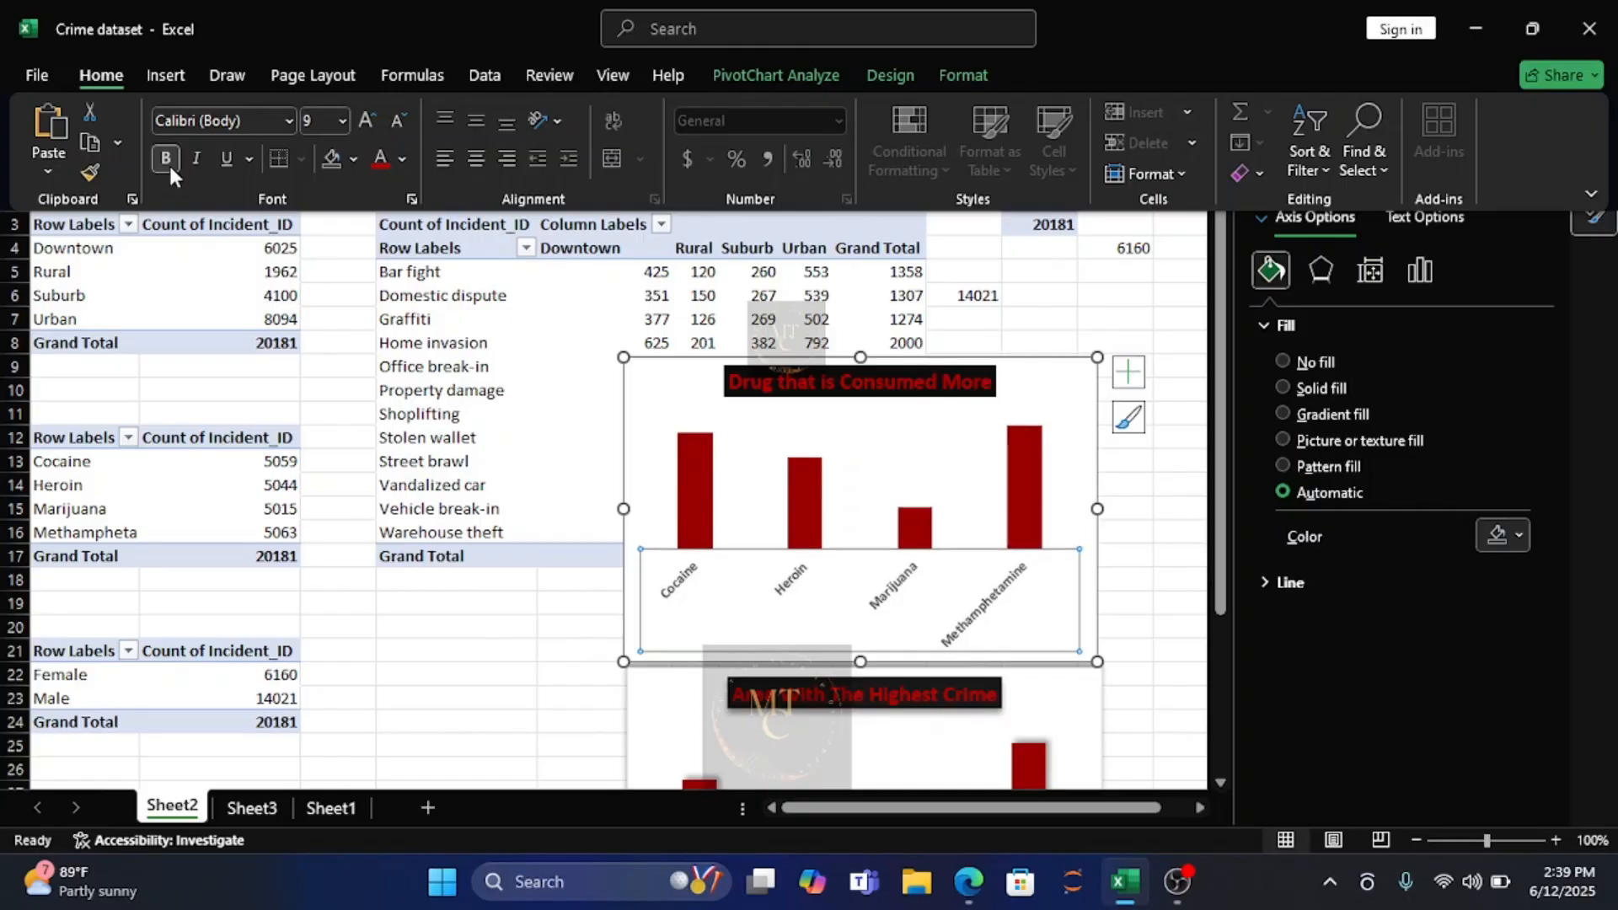
{"action": "left_click", "coordinate": [403, 160]}
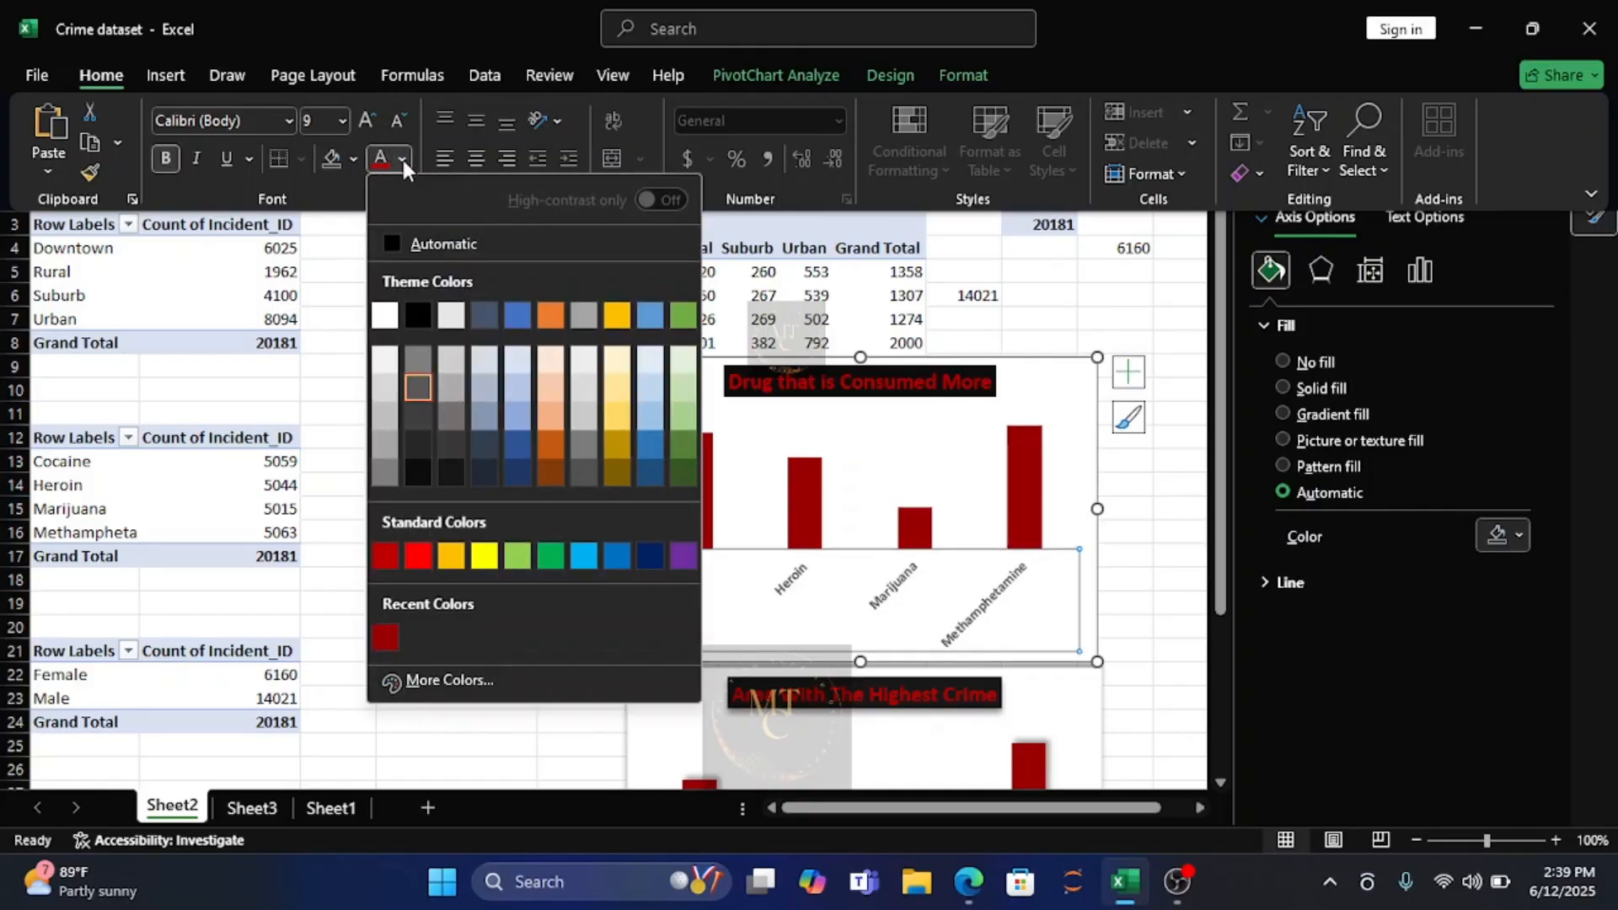
{"action": "left_click", "coordinate": [415, 310]}
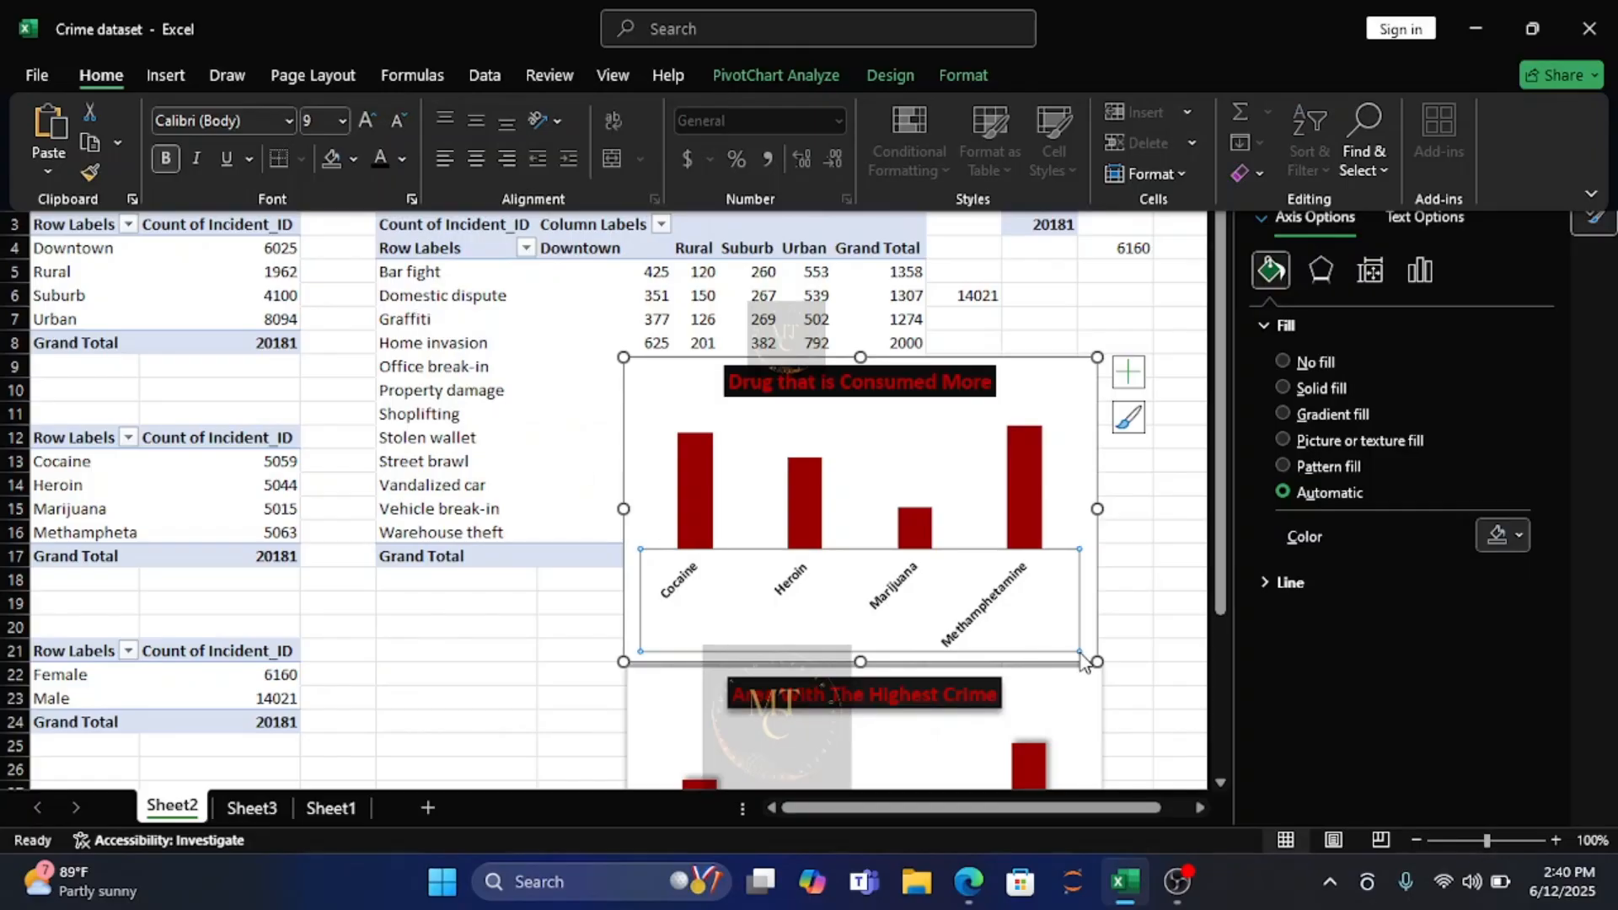
{"action": "left_click", "coordinate": [1096, 508]}
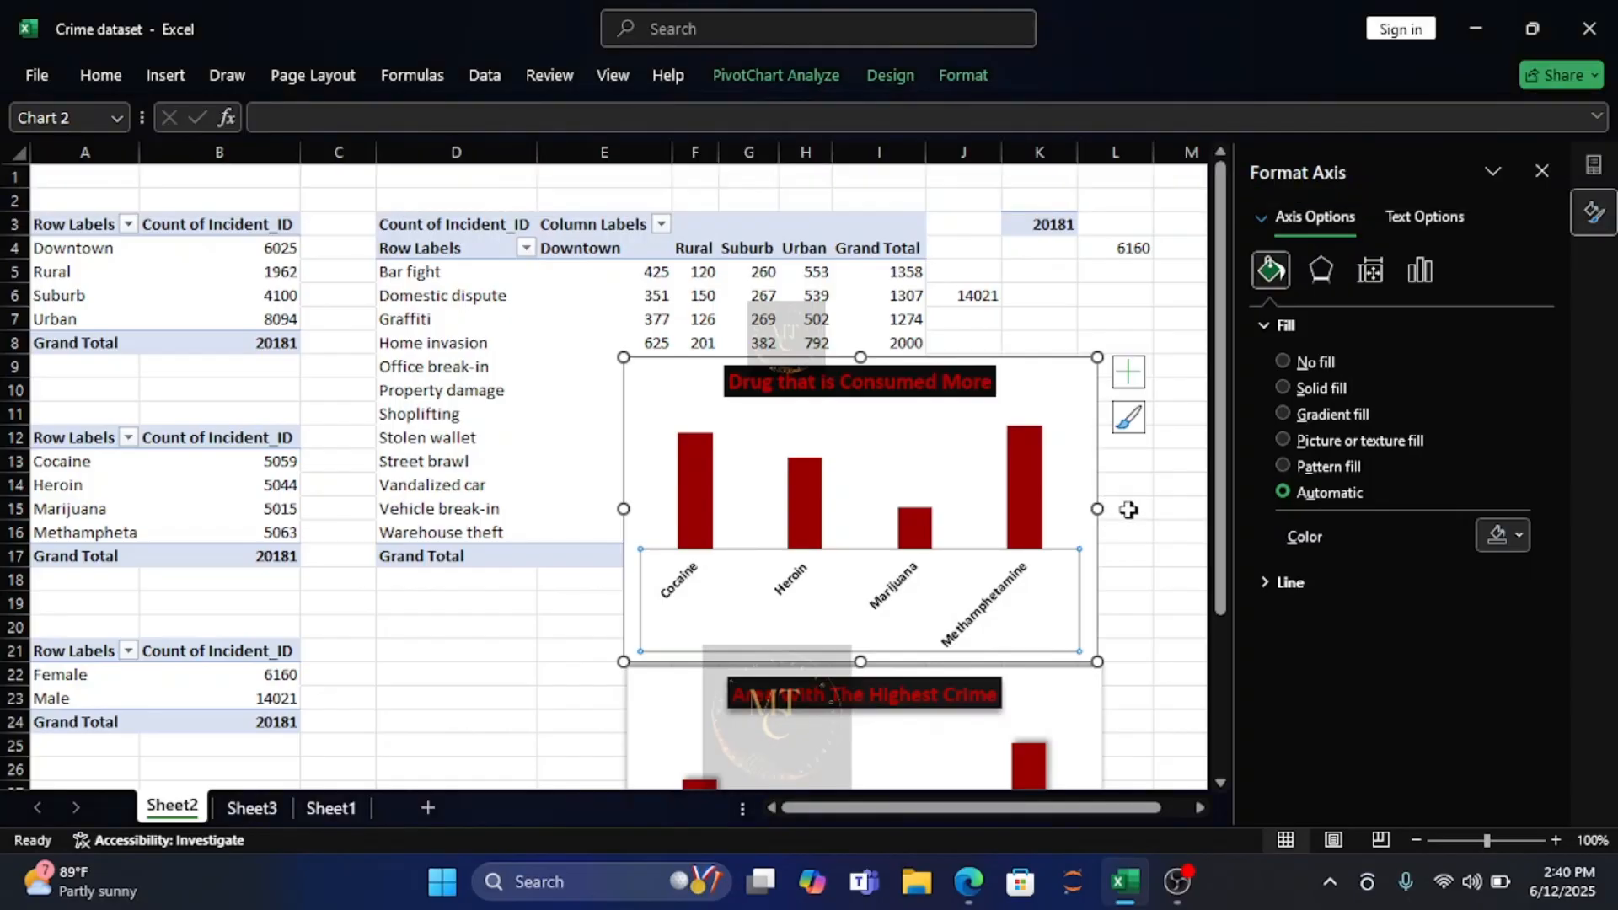
{"action": "left_click_drag", "start_coordinate": [1097, 509], "coordinate": [1174, 506]}
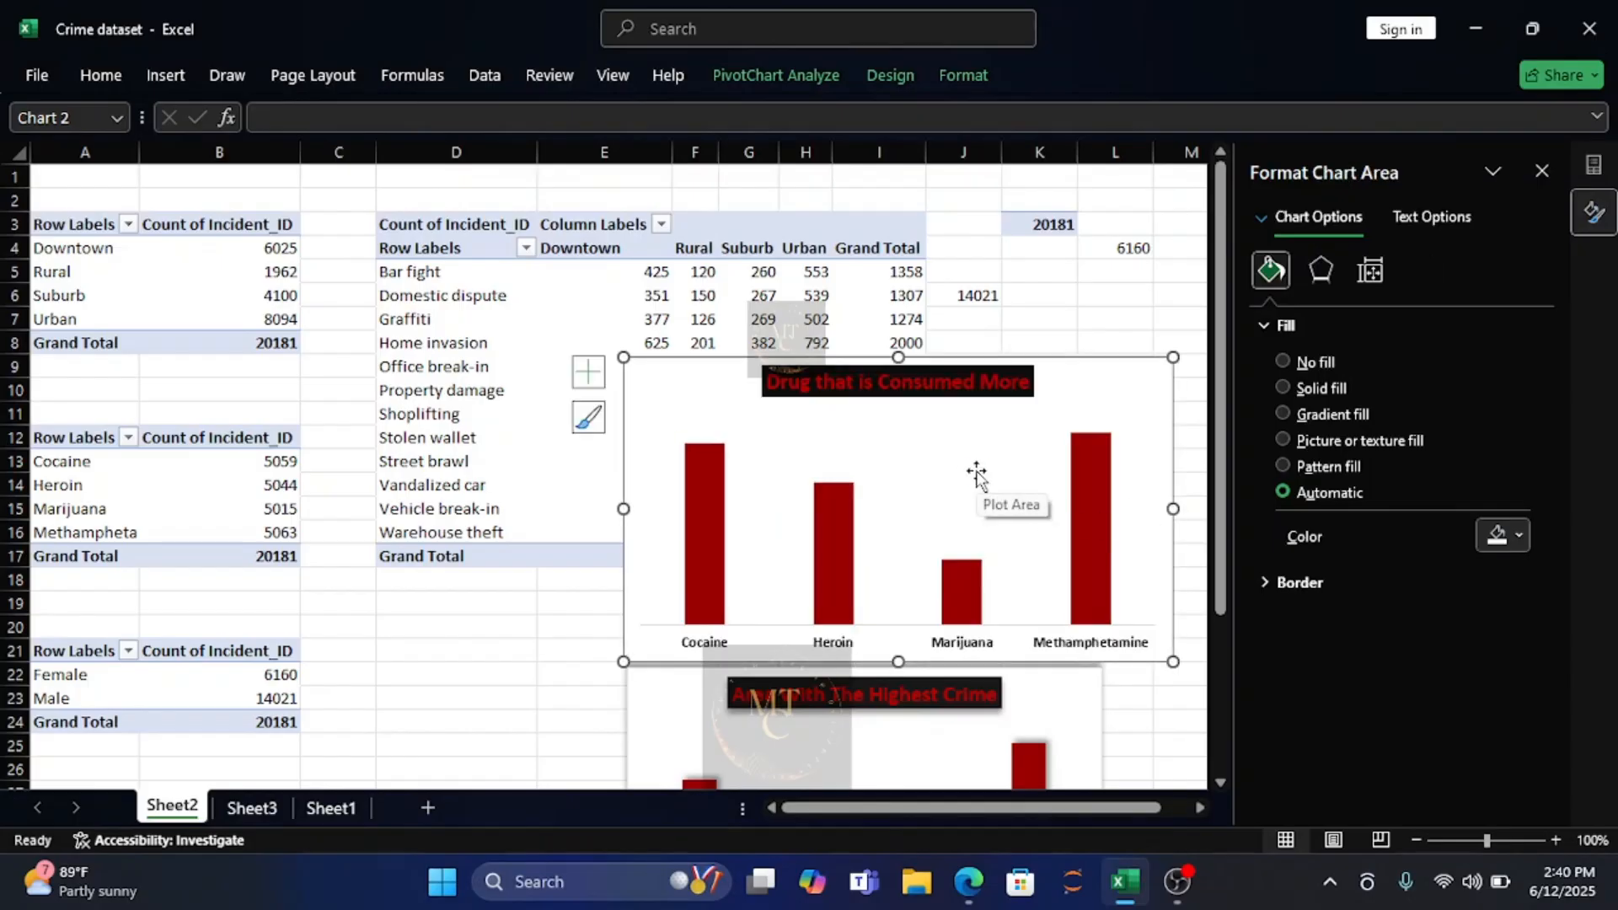
Paste a copy of the drug type chart on Sheet3 and fit it beside the crime area chart, across columns G to N and rows 9 to 20.
{"action": "left_click", "coordinate": [244, 807]}
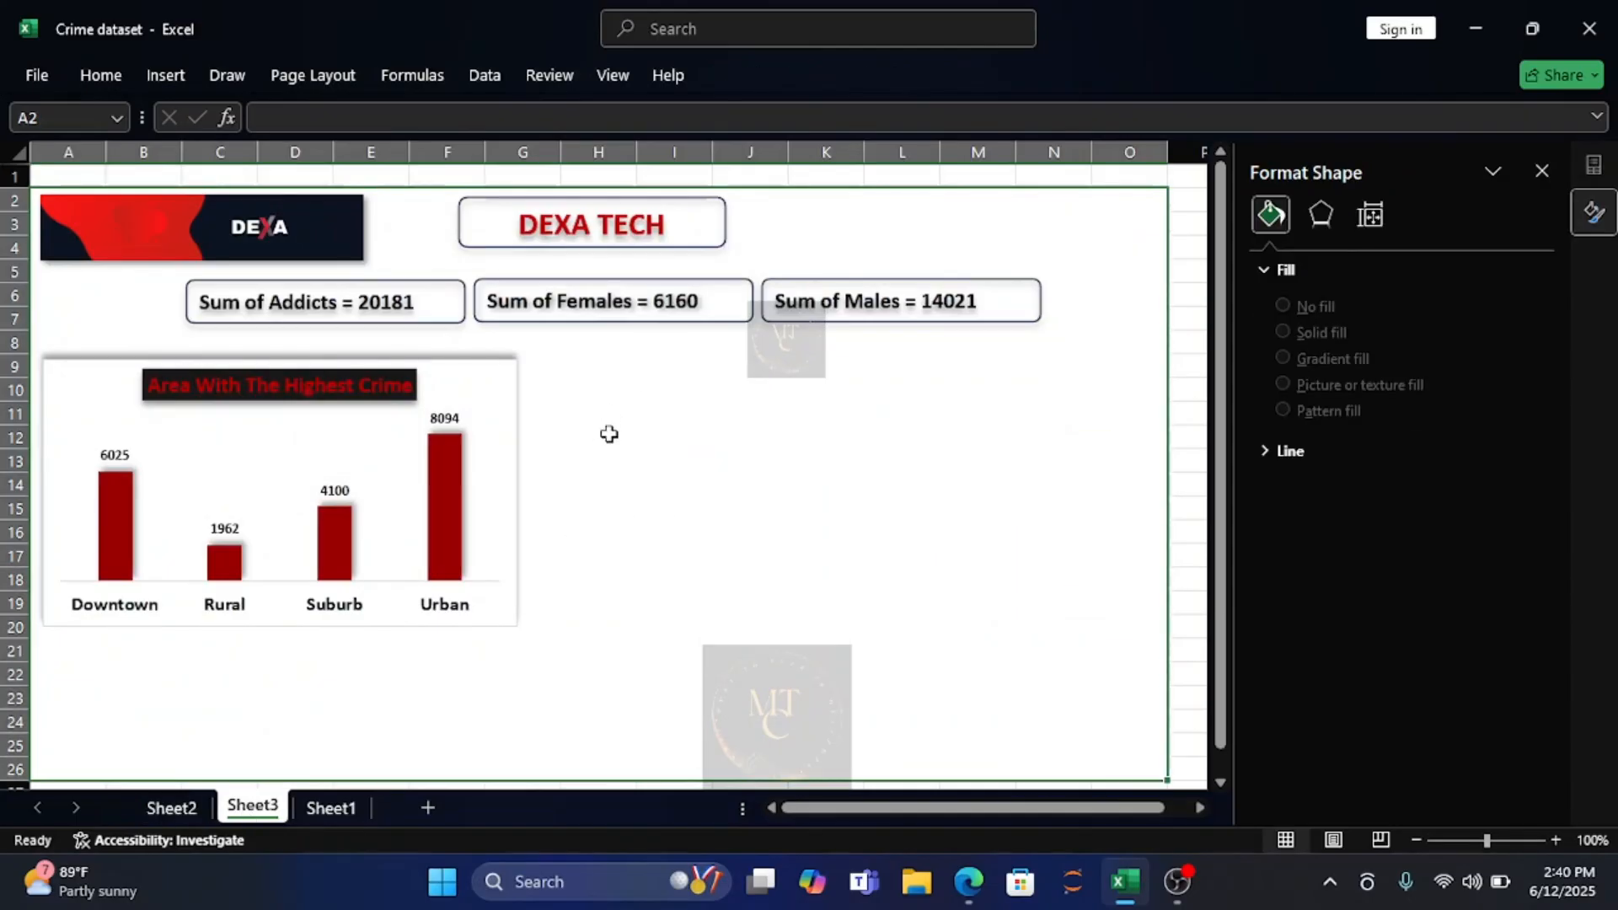
{"action": "key", "text": "ctrl+v"}
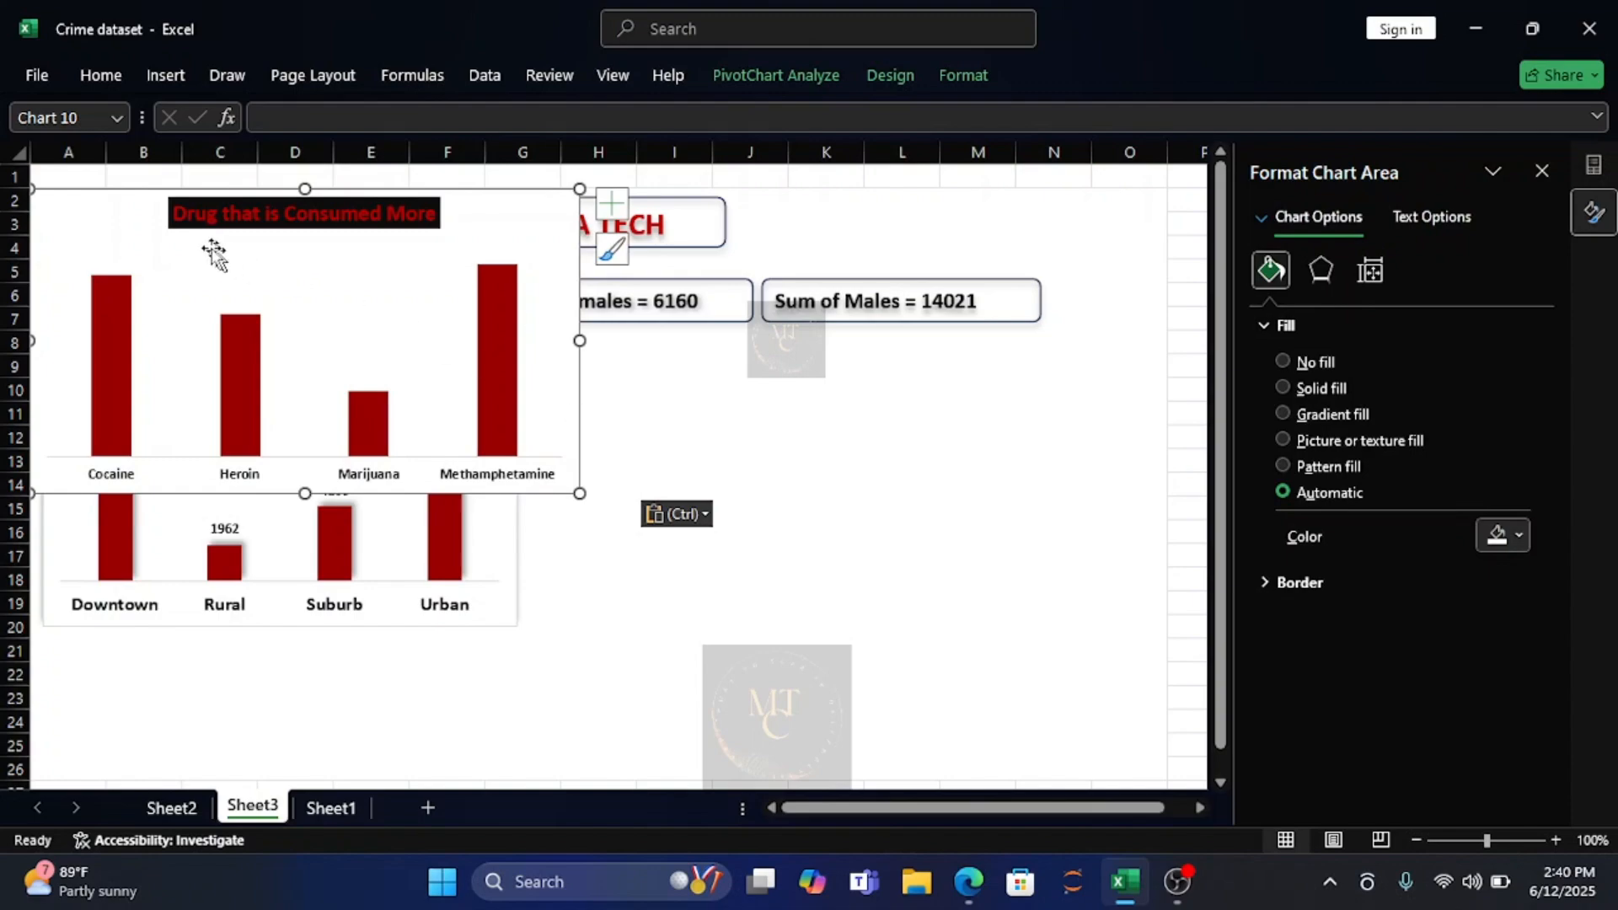
{"action": "left_click_drag", "start_coordinate": [74, 216], "coordinate": [583, 387]}
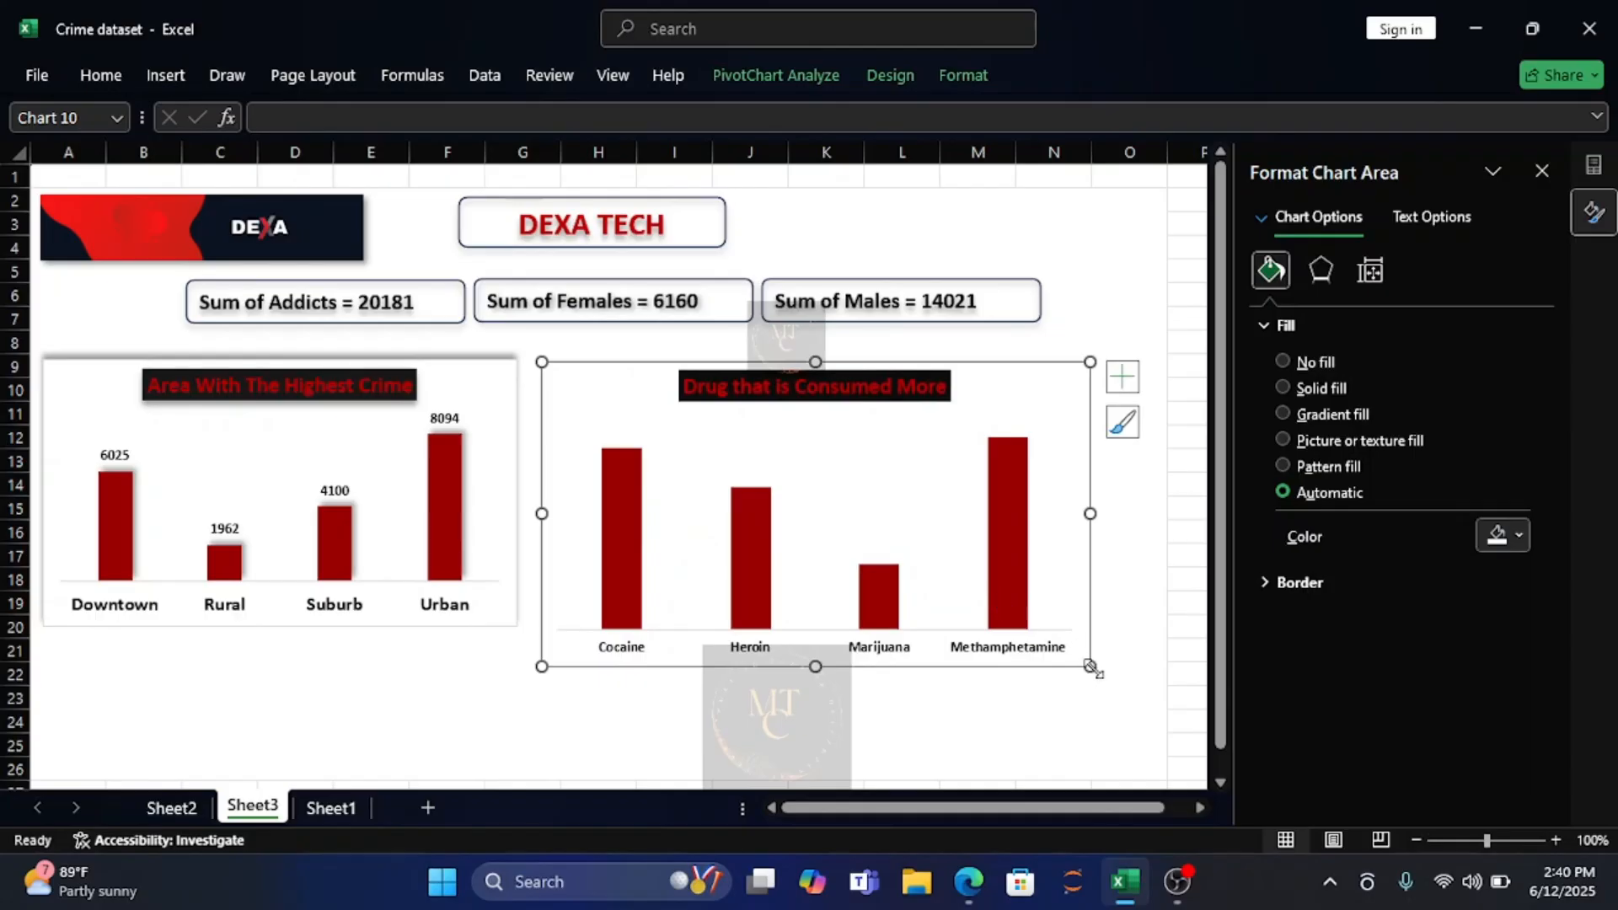
{"action": "left_click_drag", "start_coordinate": [1090, 667], "coordinate": [1080, 627]}
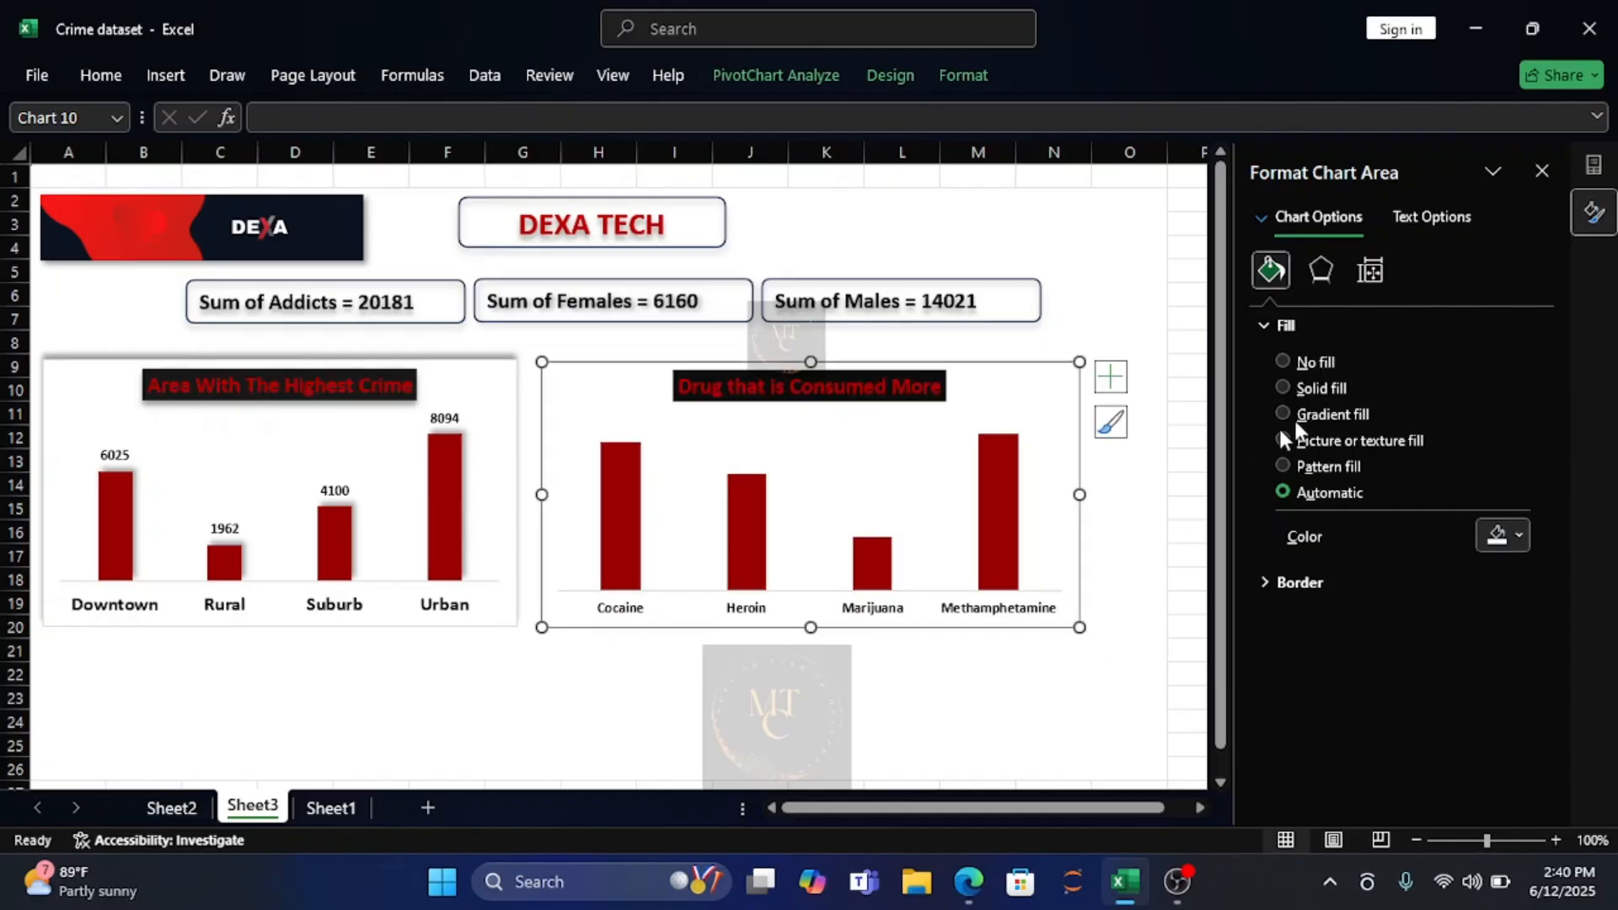
Apply the outer top-right offset shadow preset to the drug type chart on Sheet3.
{"action": "left_click", "coordinate": [1321, 272]}
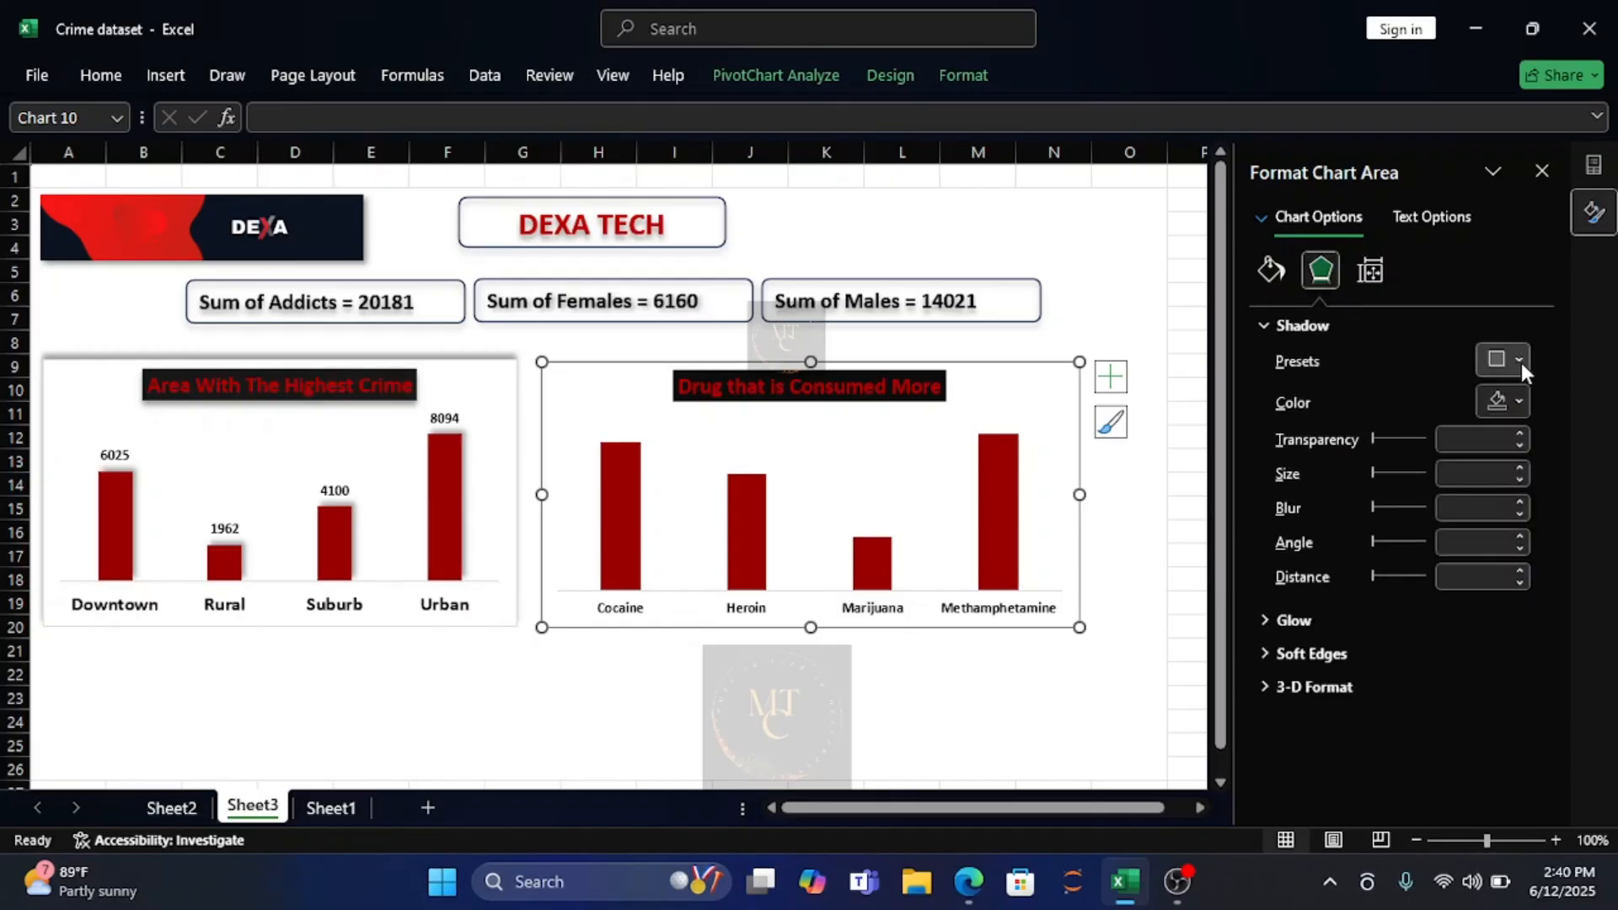
{"action": "left_click", "coordinate": [1520, 361]}
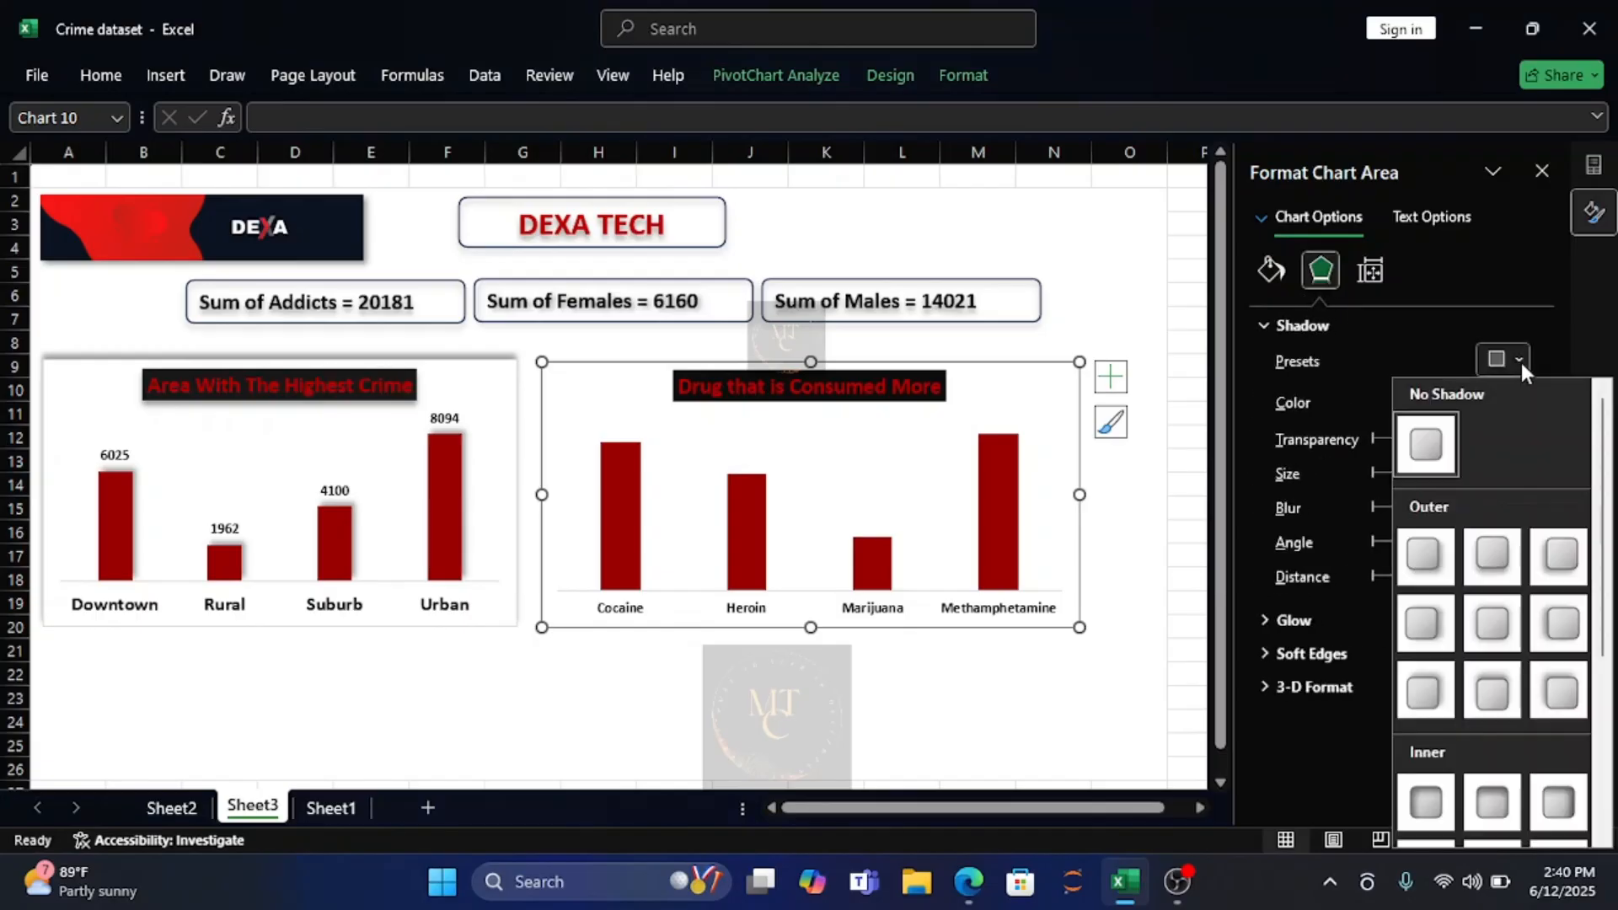
{"action": "left_click", "coordinate": [1426, 690]}
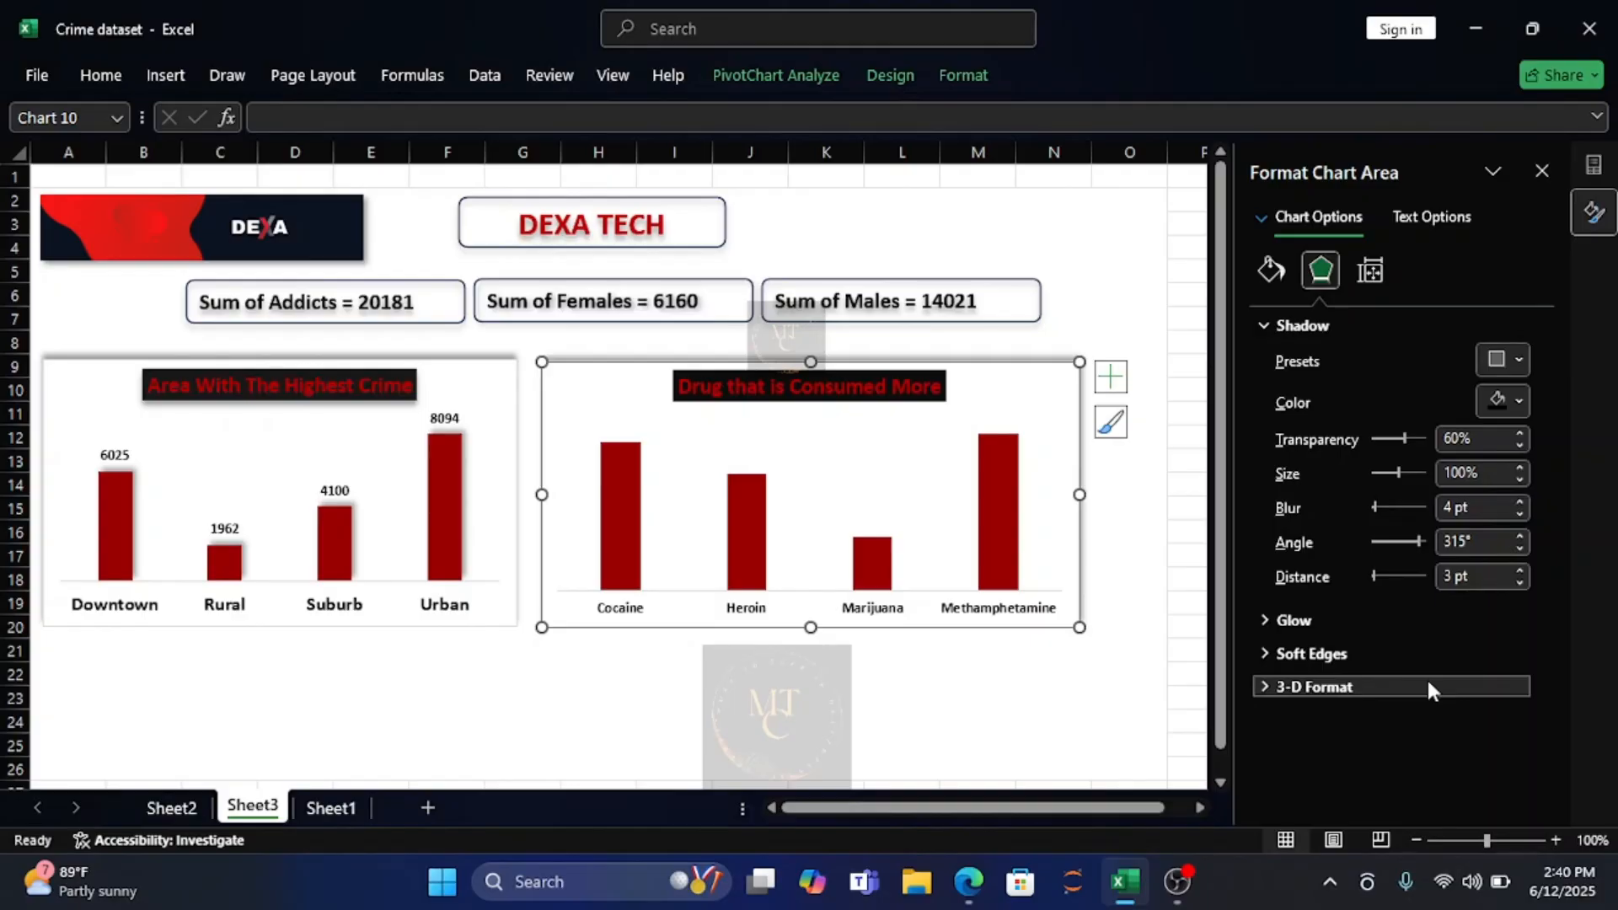
Add data labels to the drug type chart and make the chart's text bold.
{"action": "left_click", "coordinate": [1110, 388]}
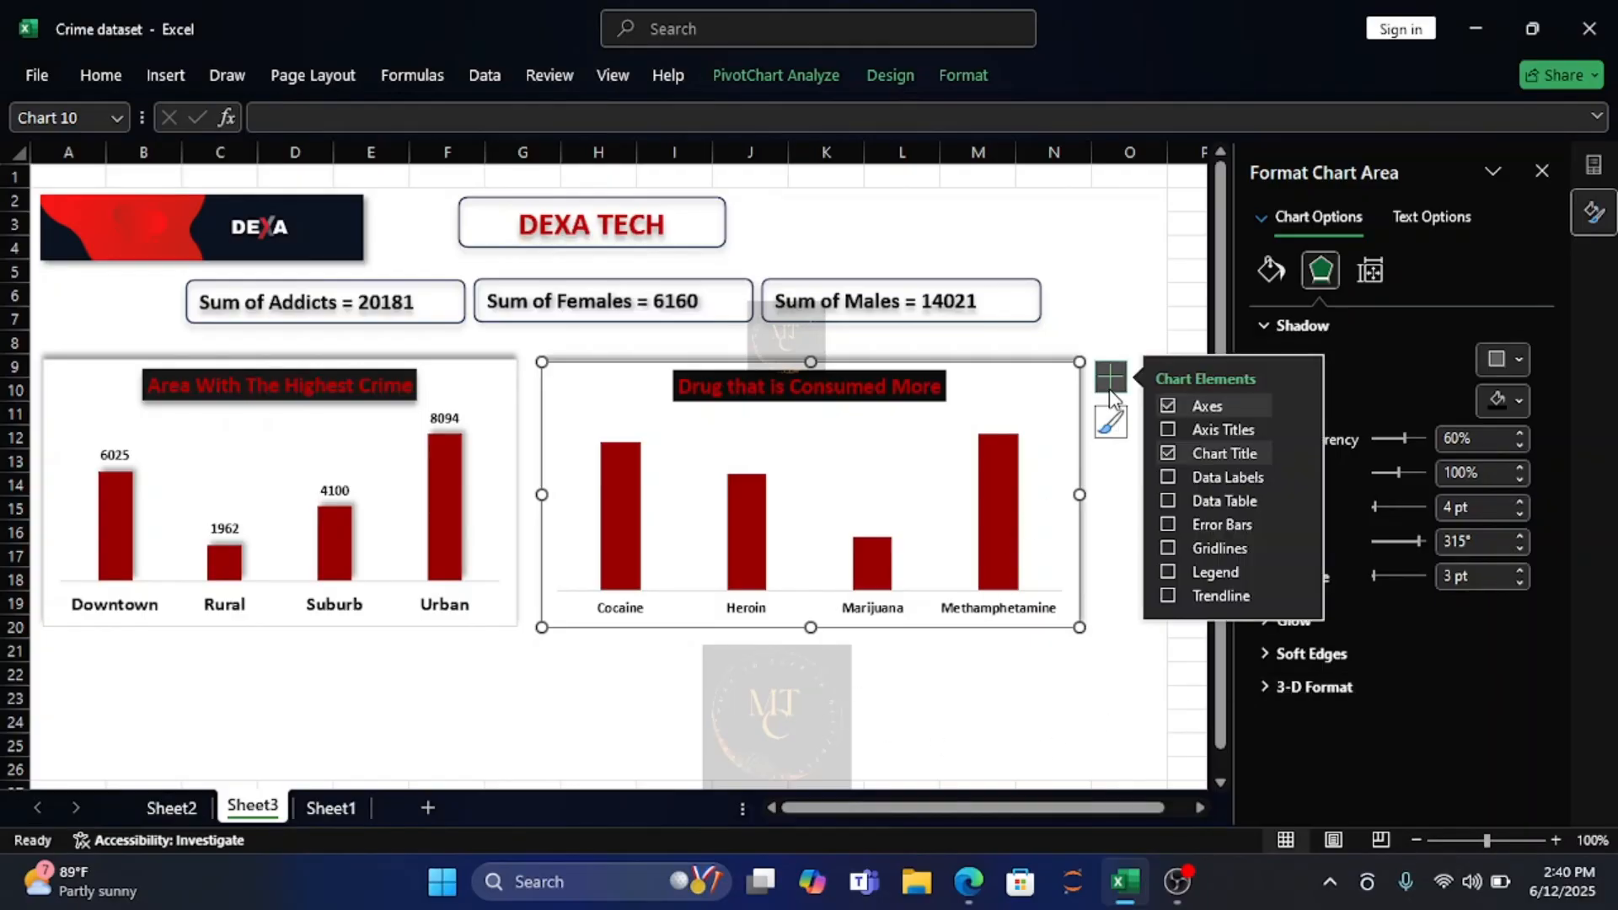
{"action": "left_click", "coordinate": [1165, 474]}
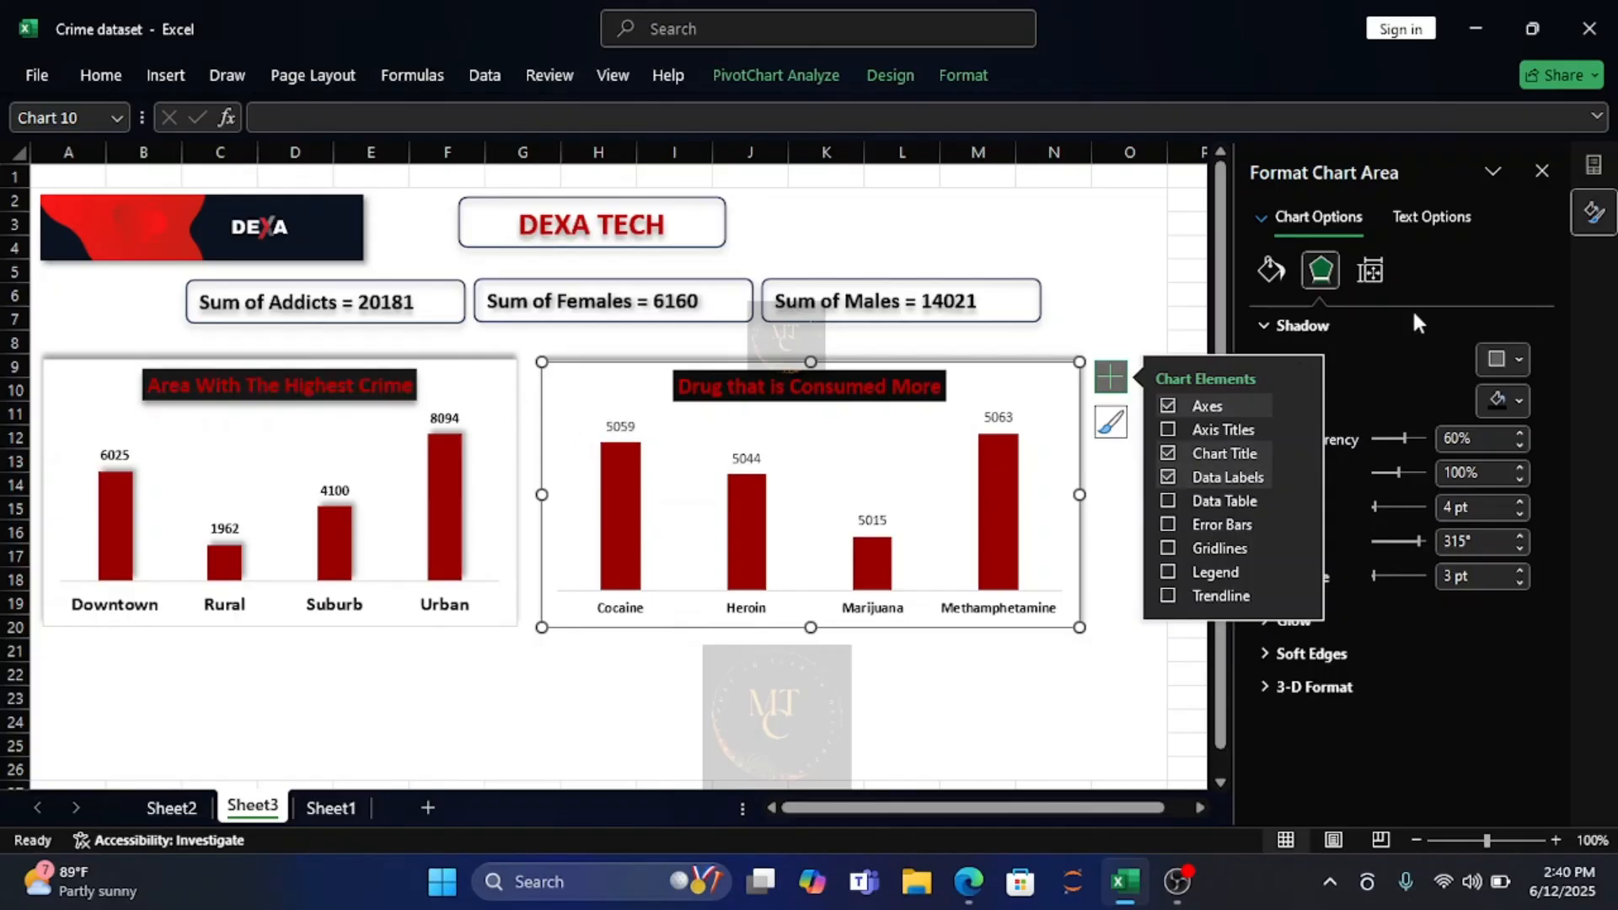
{"action": "left_click", "coordinate": [93, 76]}
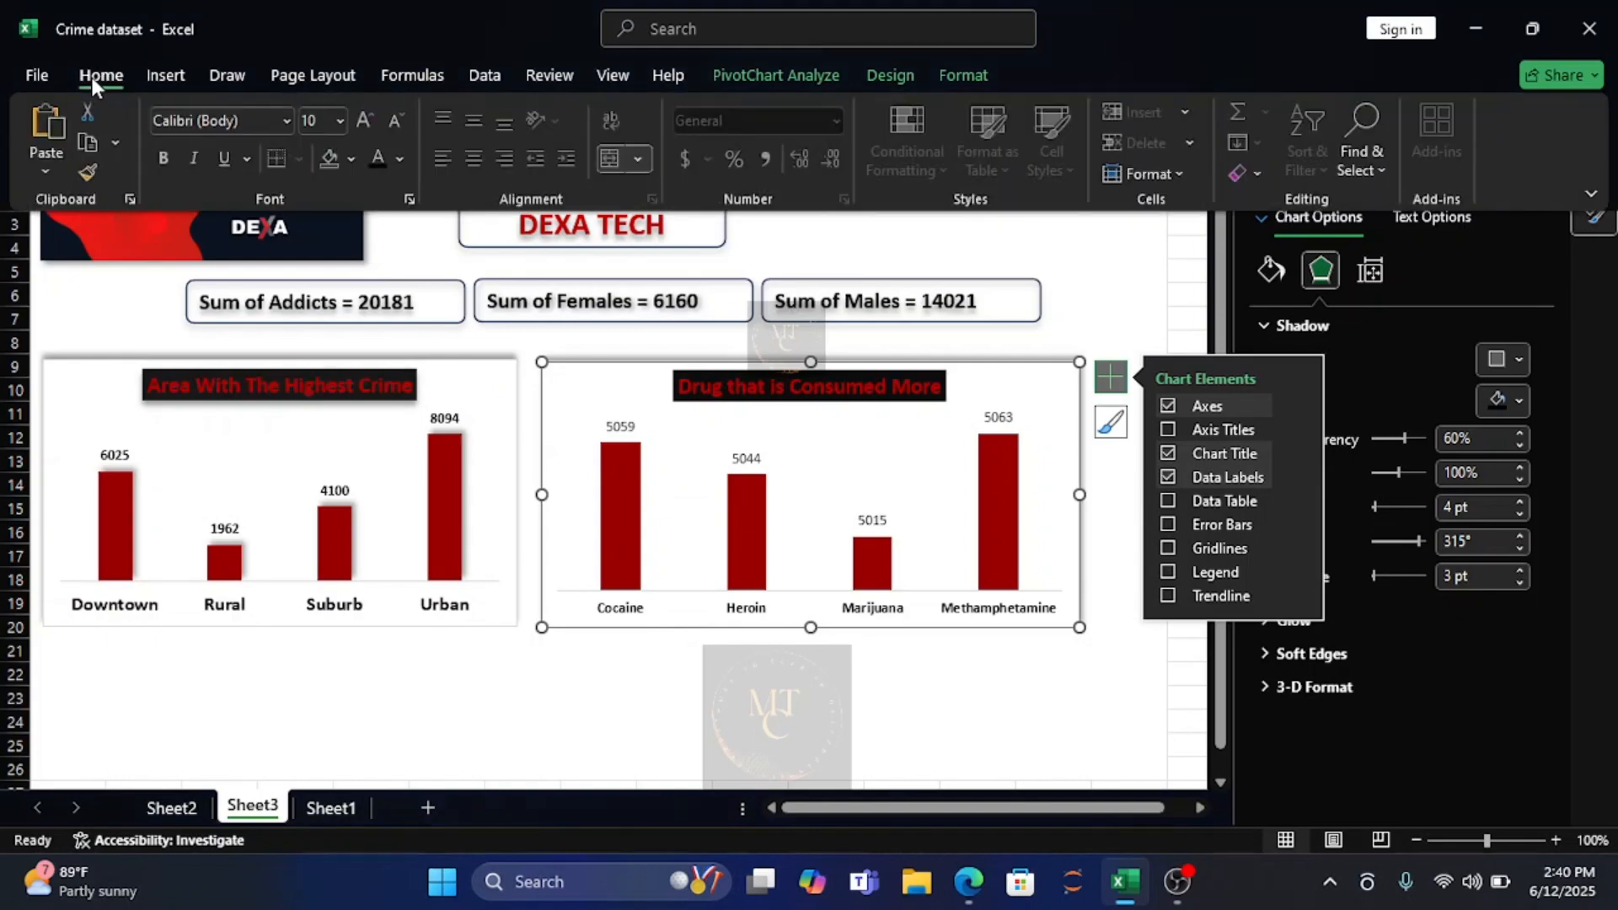
{"action": "left_click", "coordinate": [168, 157]}
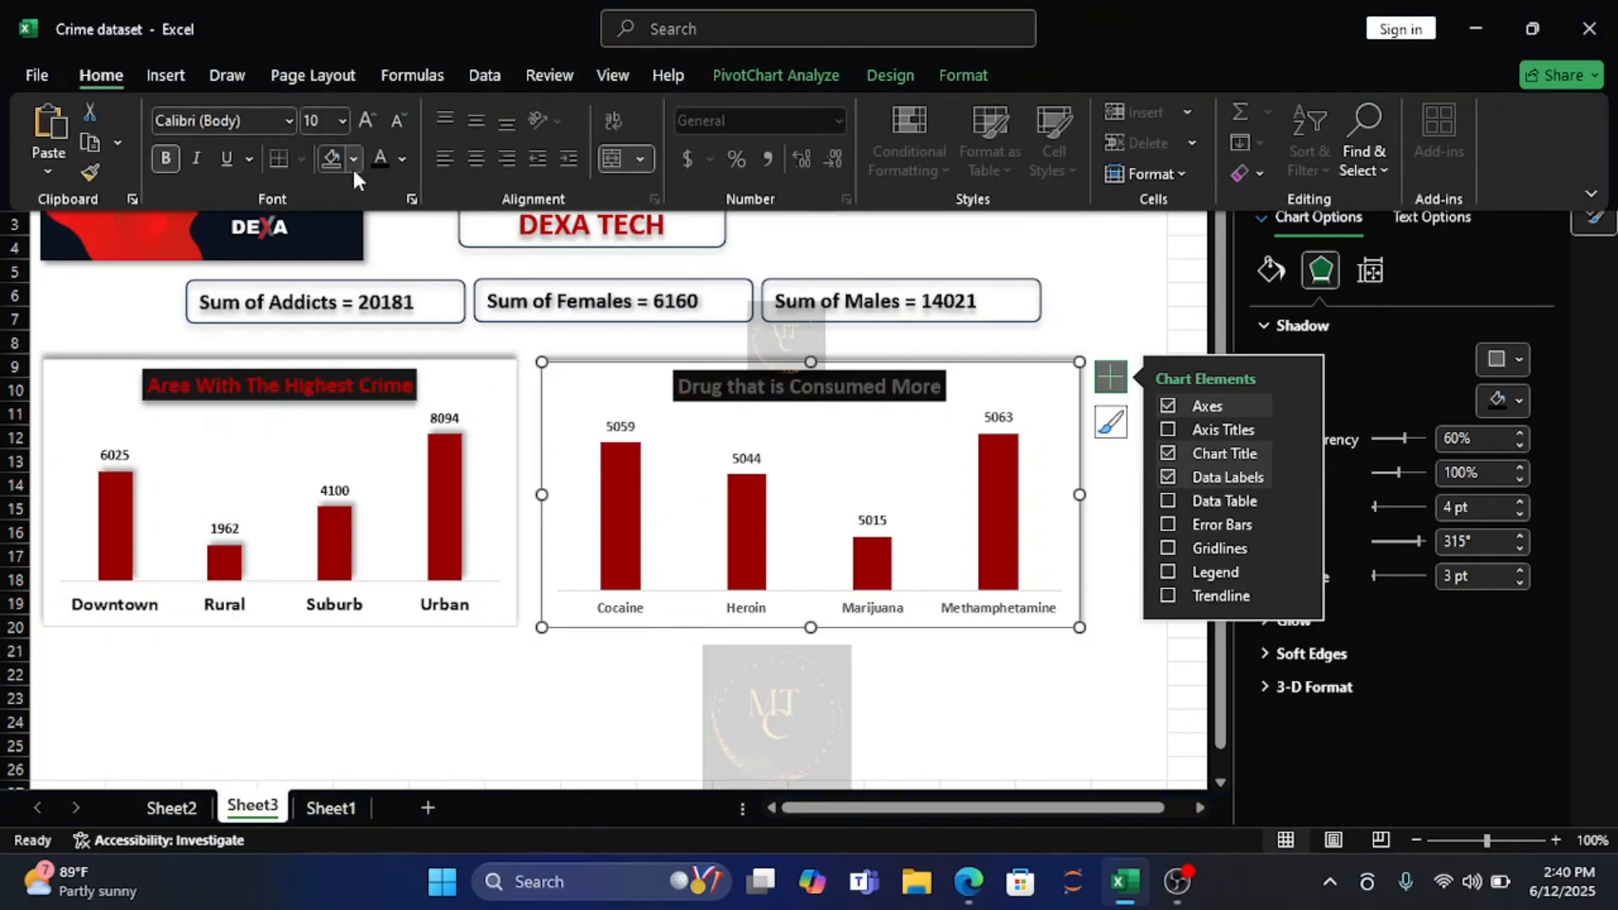
{"action": "left_click", "coordinate": [379, 158]}
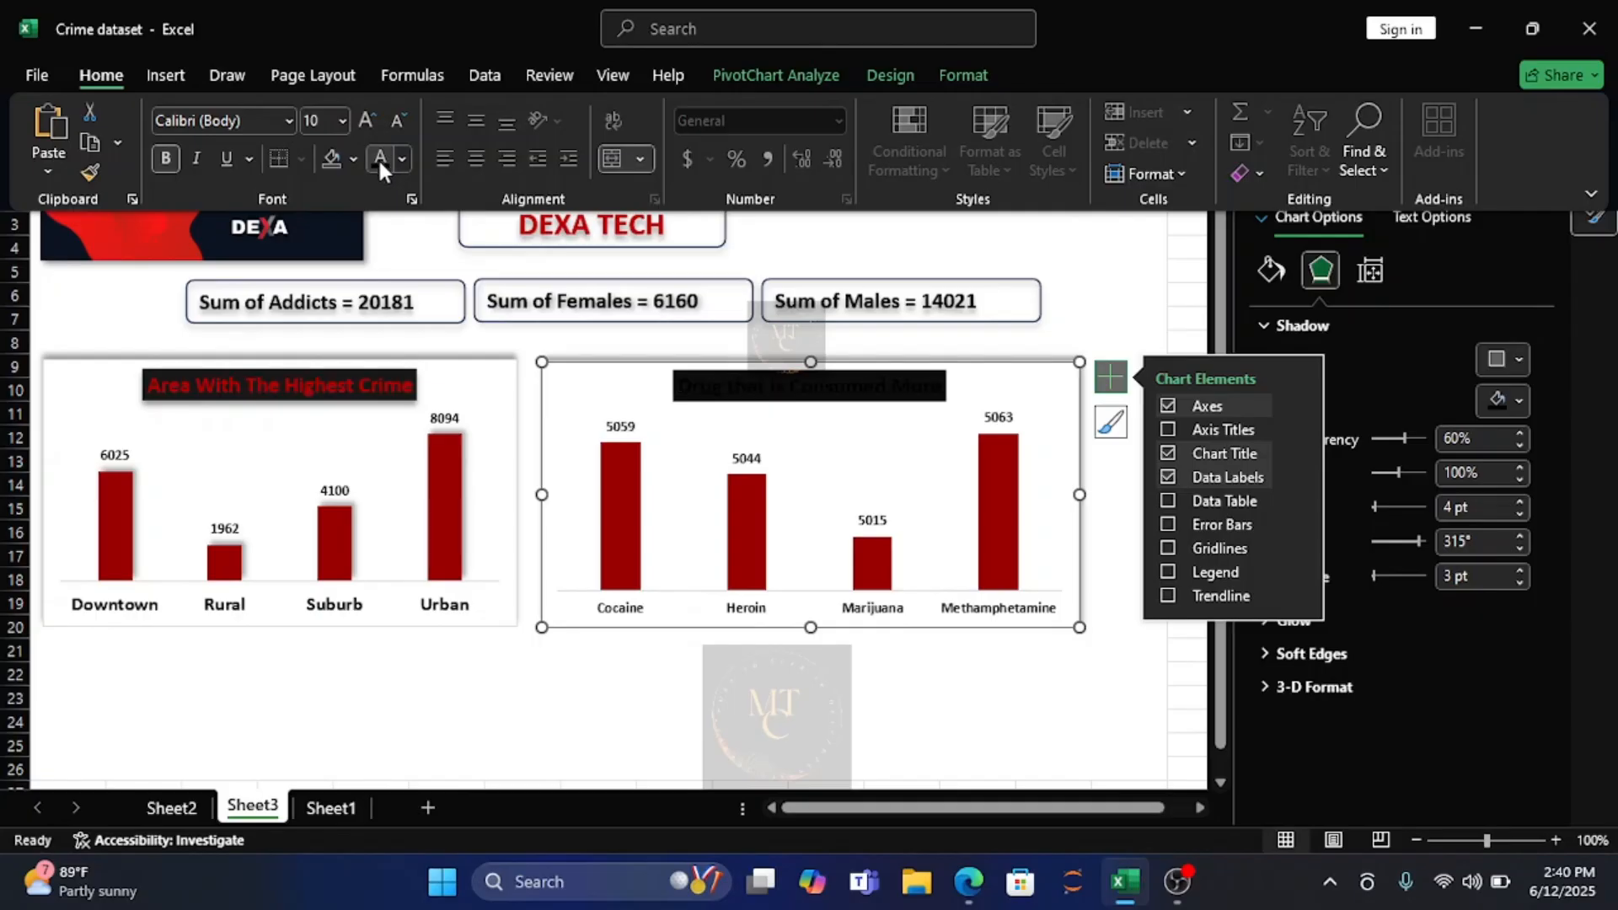
{"action": "key", "text": "ctrl+z"}
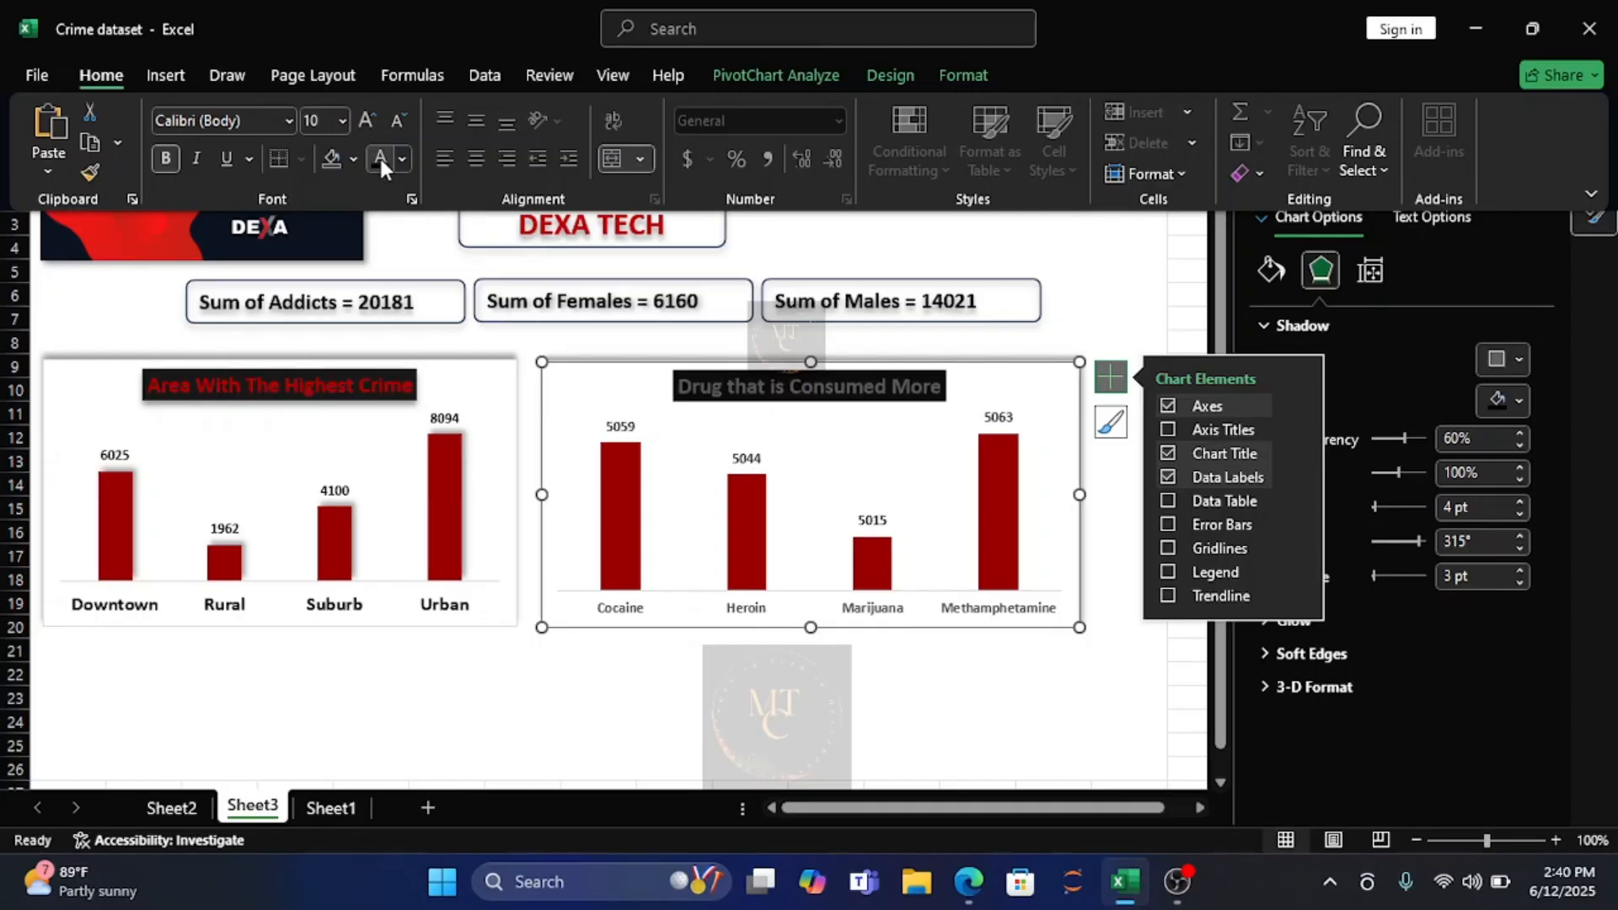
{"action": "key", "text": "ctrl+F1"}
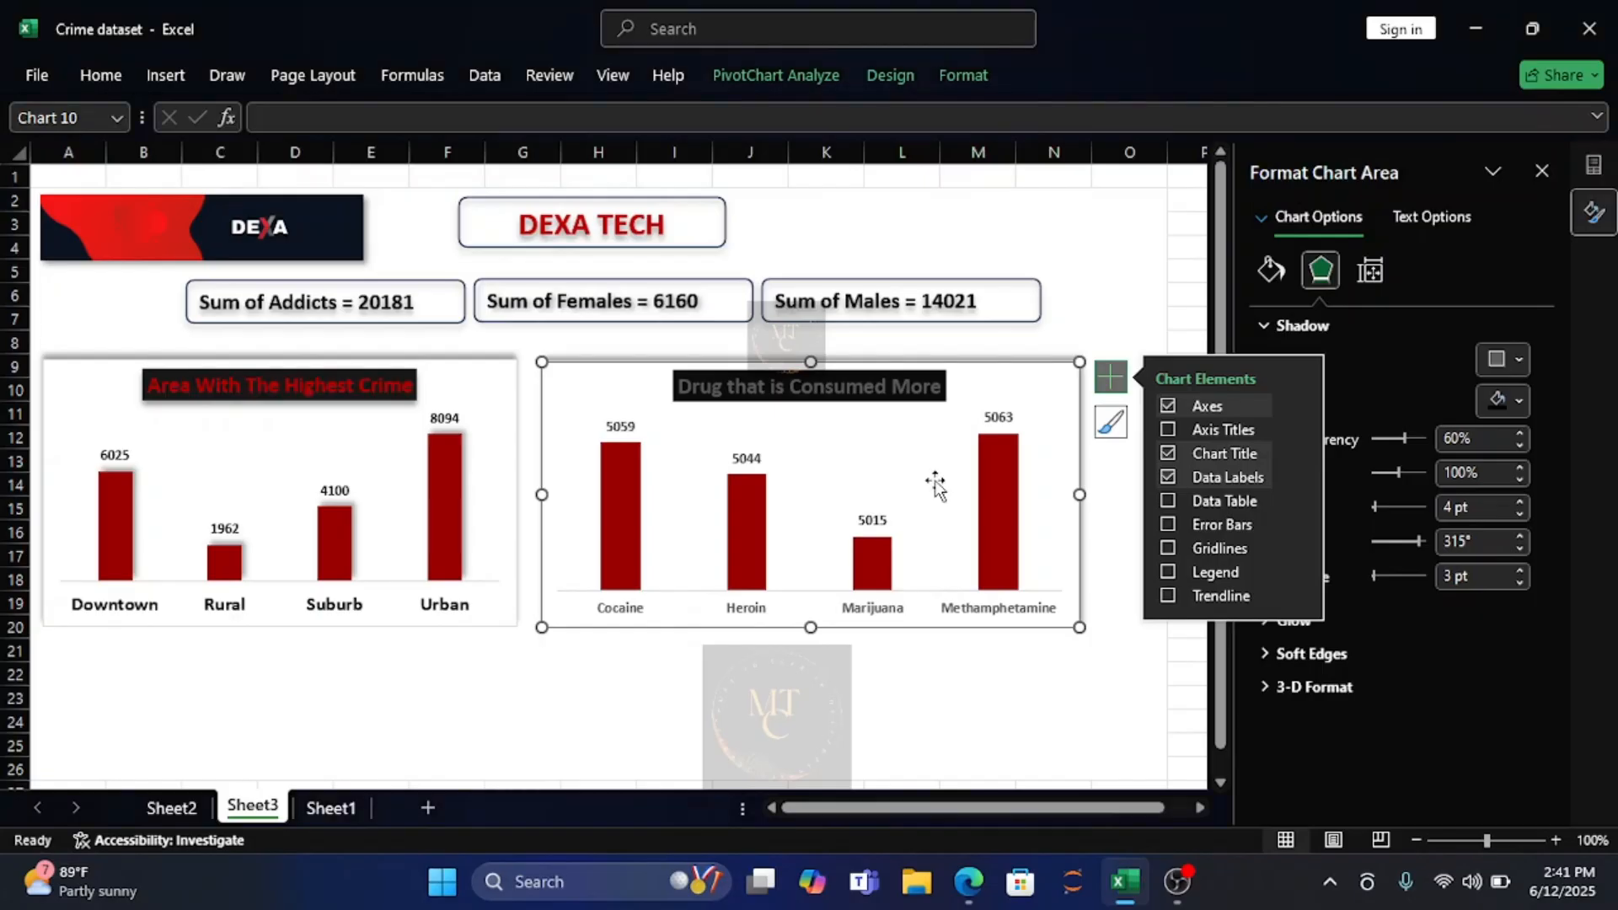
Apply bold formatting to the data labels above the drug type chart's columns.
{"action": "left_click", "coordinate": [621, 428]}
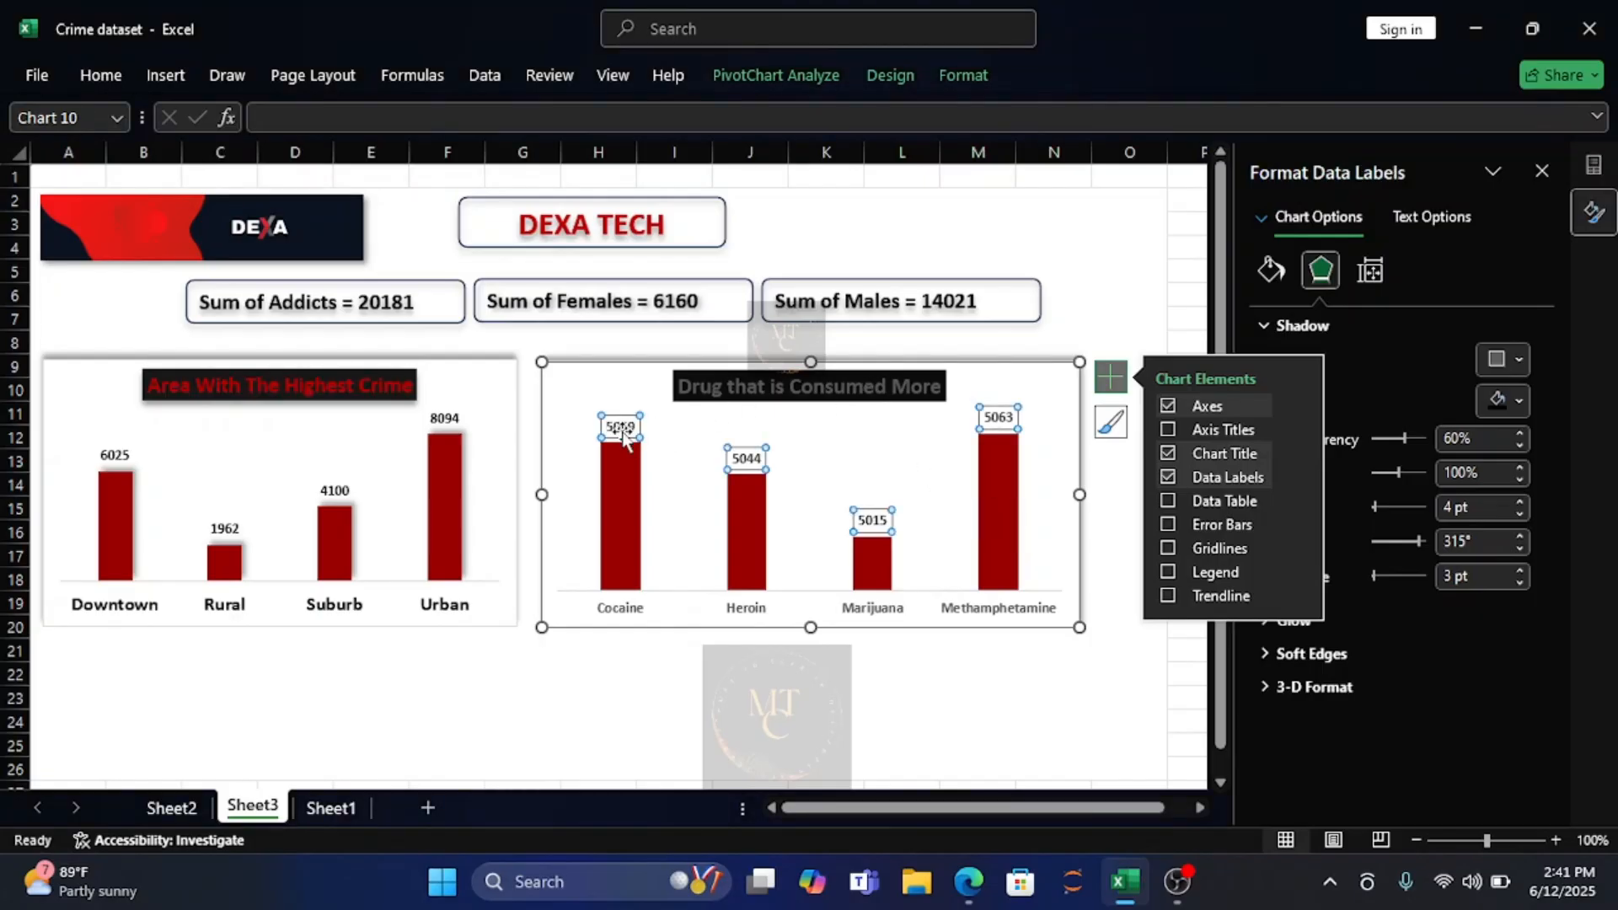
{"action": "left_click", "coordinate": [99, 76]}
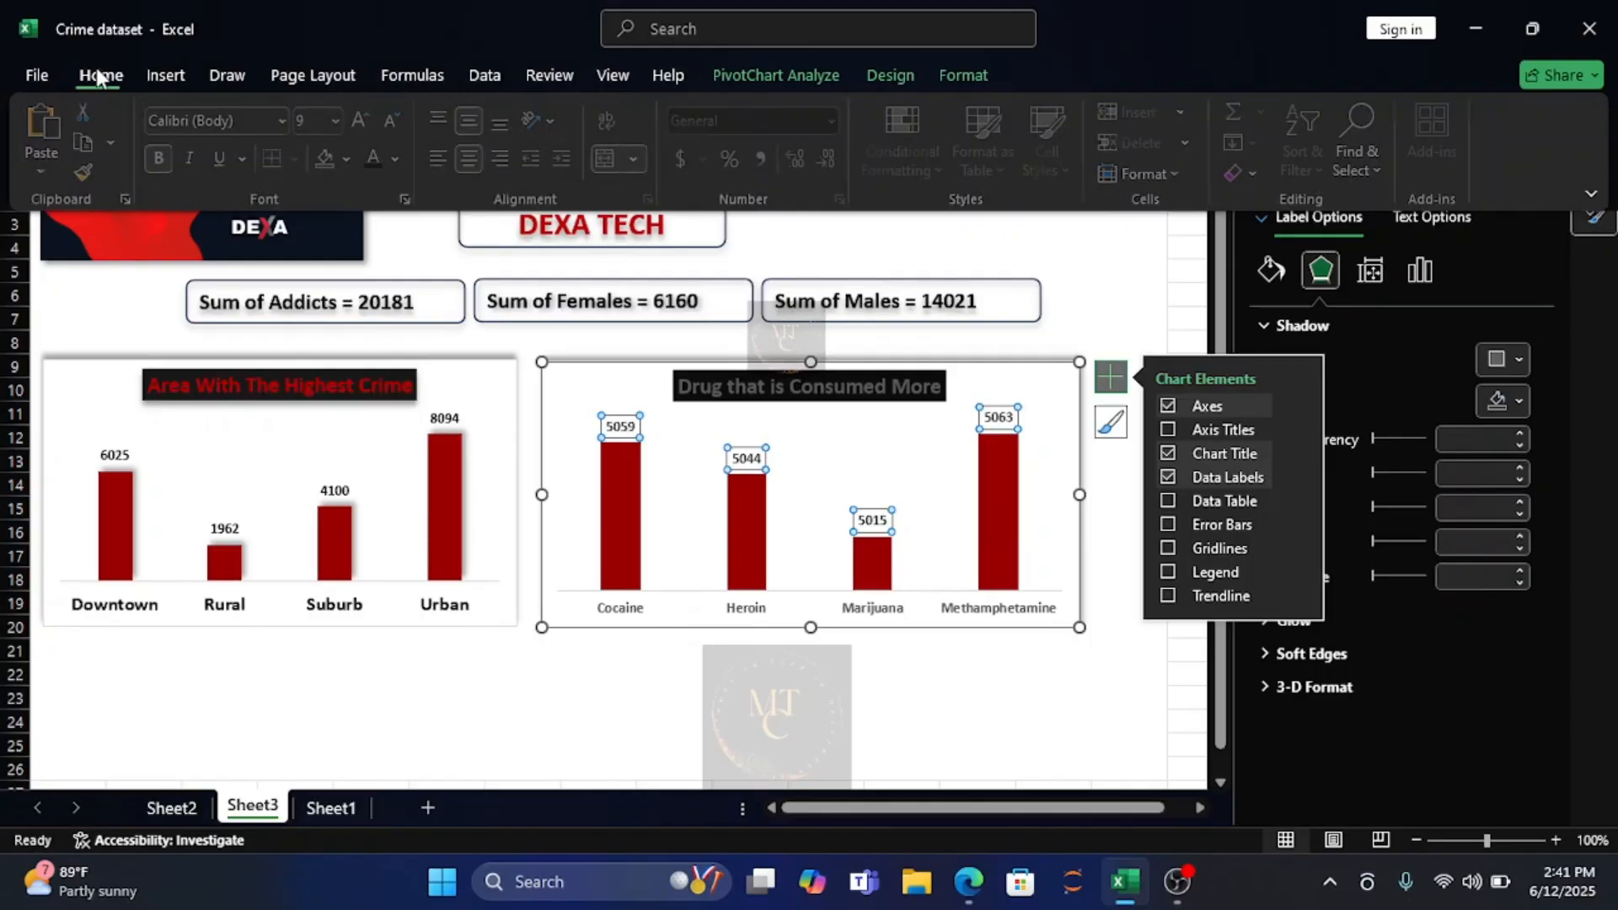
{"action": "left_click", "coordinate": [165, 160]}
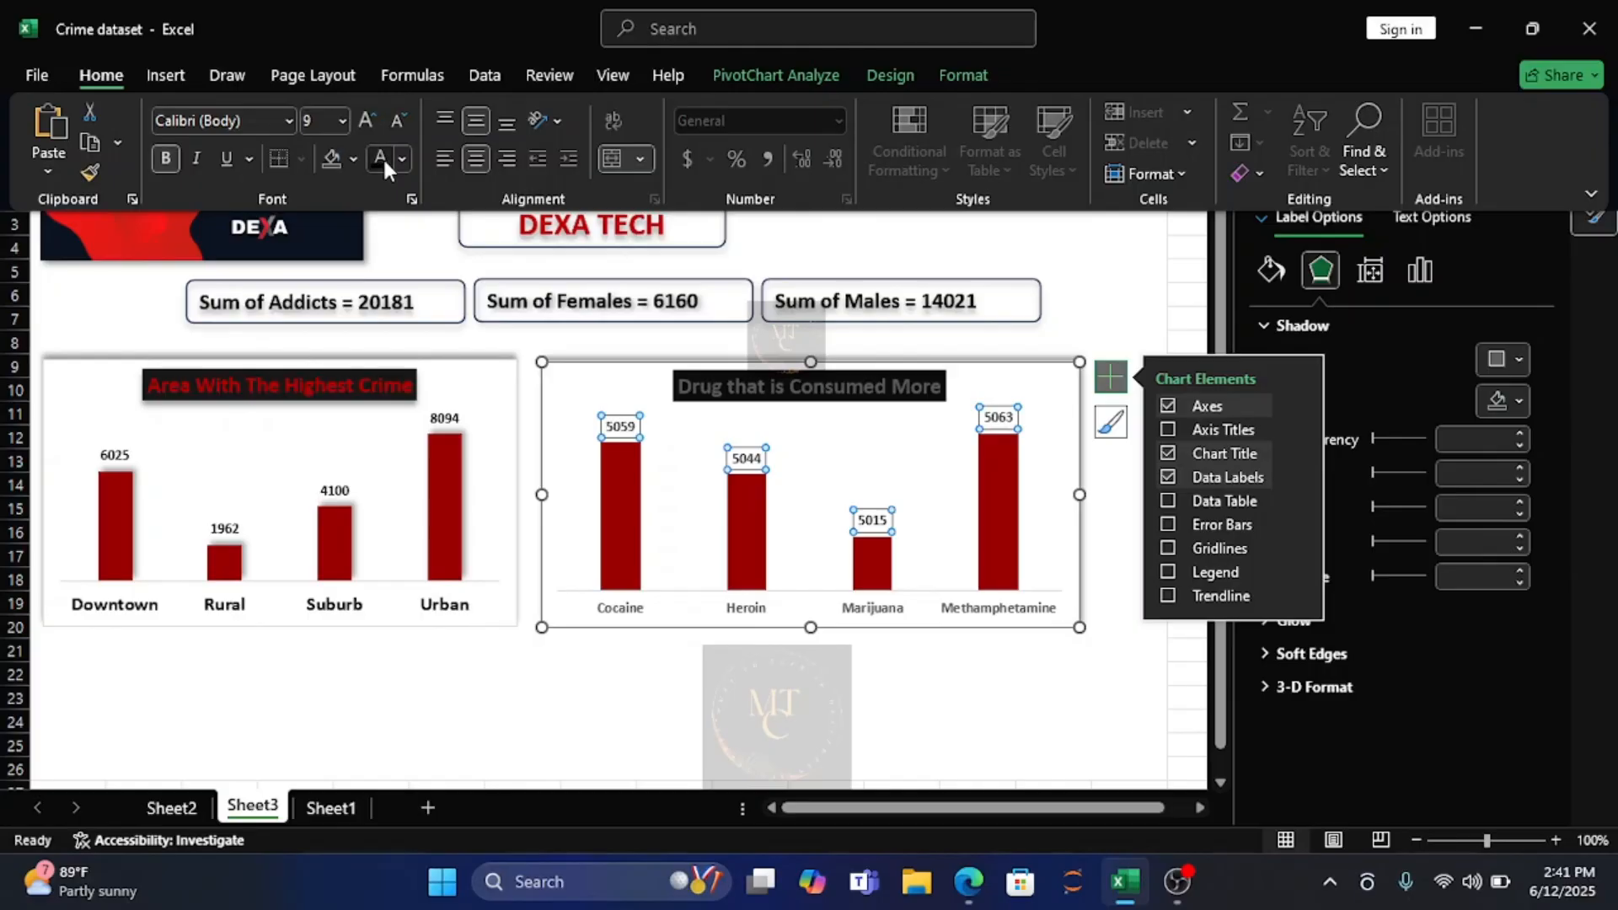
Change the drug type chart's title font color to the recent dark red.
{"action": "left_click", "coordinate": [902, 382]}
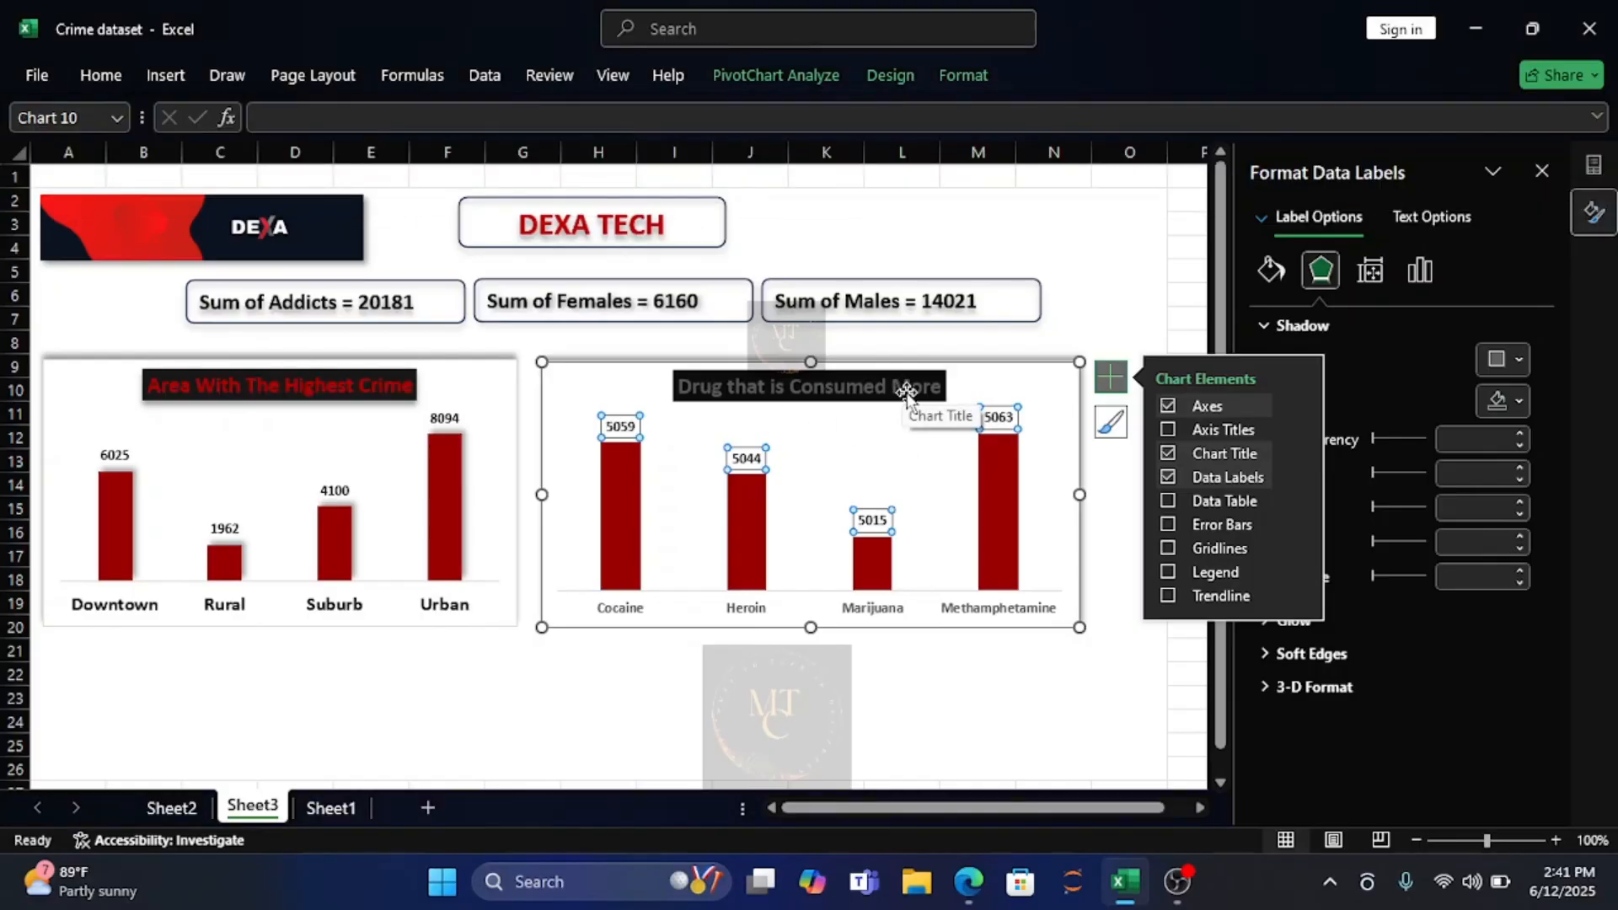
{"action": "left_click", "coordinate": [906, 392]}
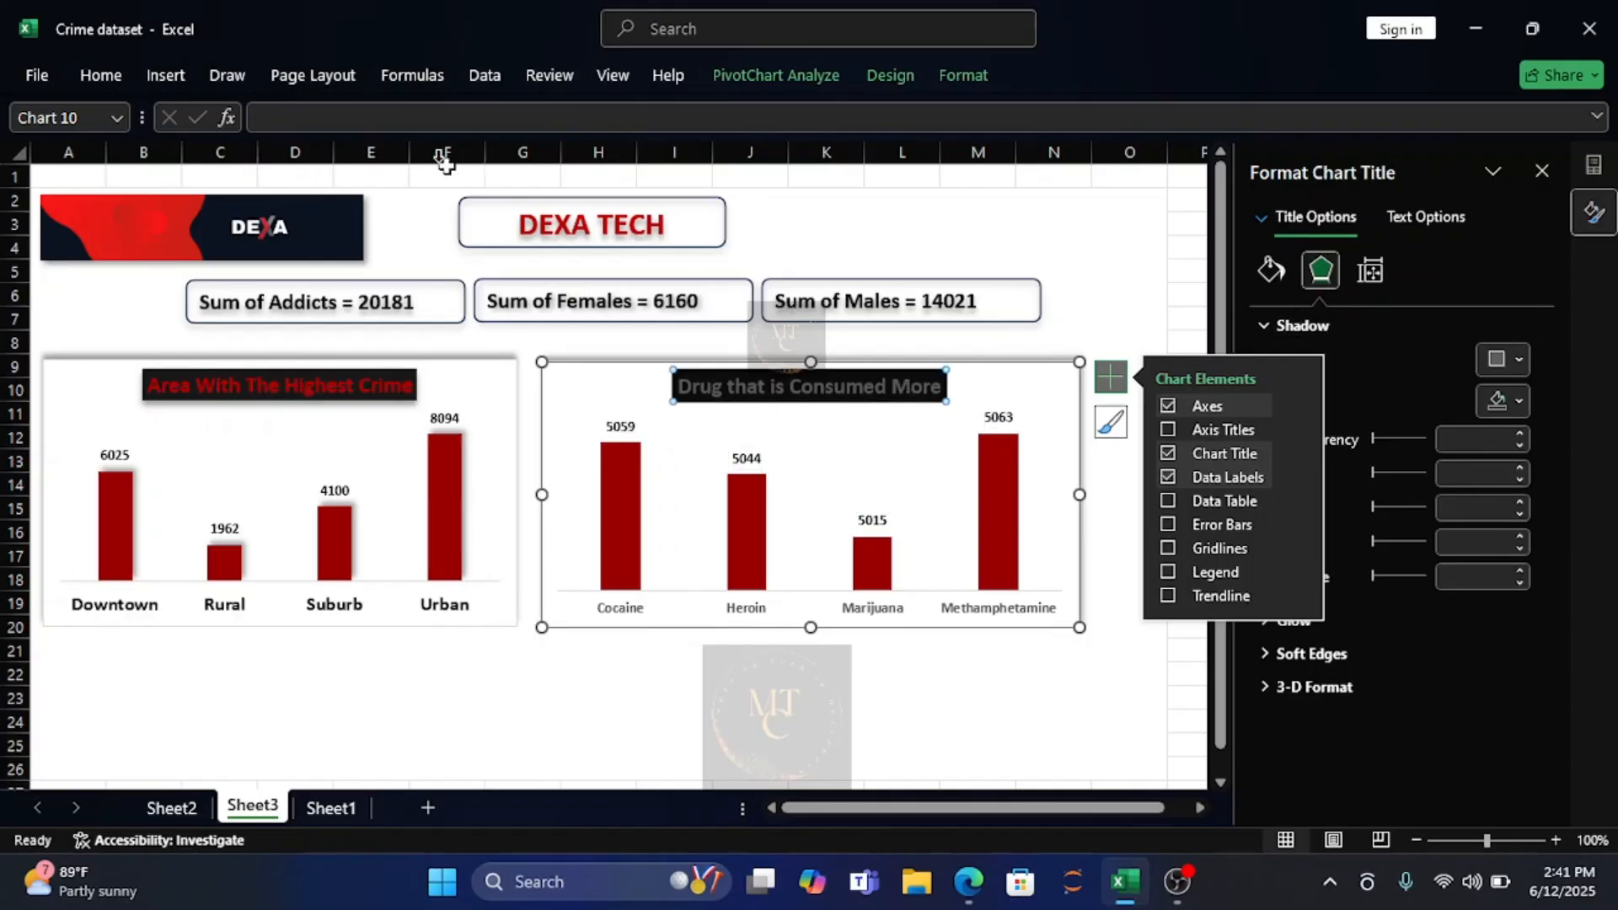
{"action": "left_click", "coordinate": [100, 75]}
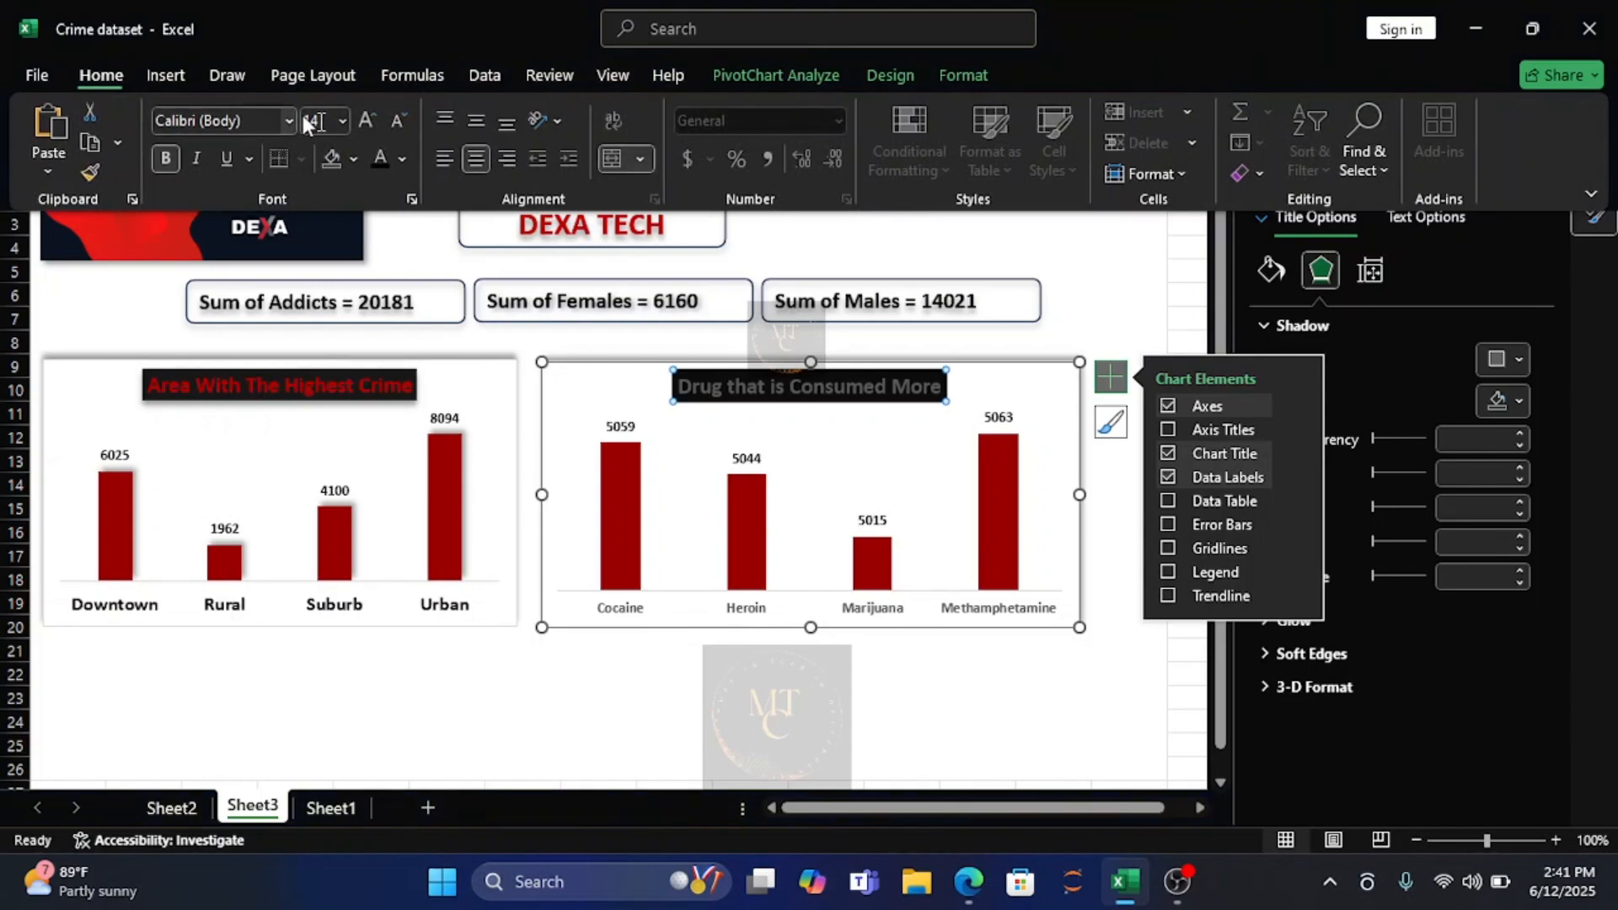
{"action": "left_click", "coordinate": [403, 159]}
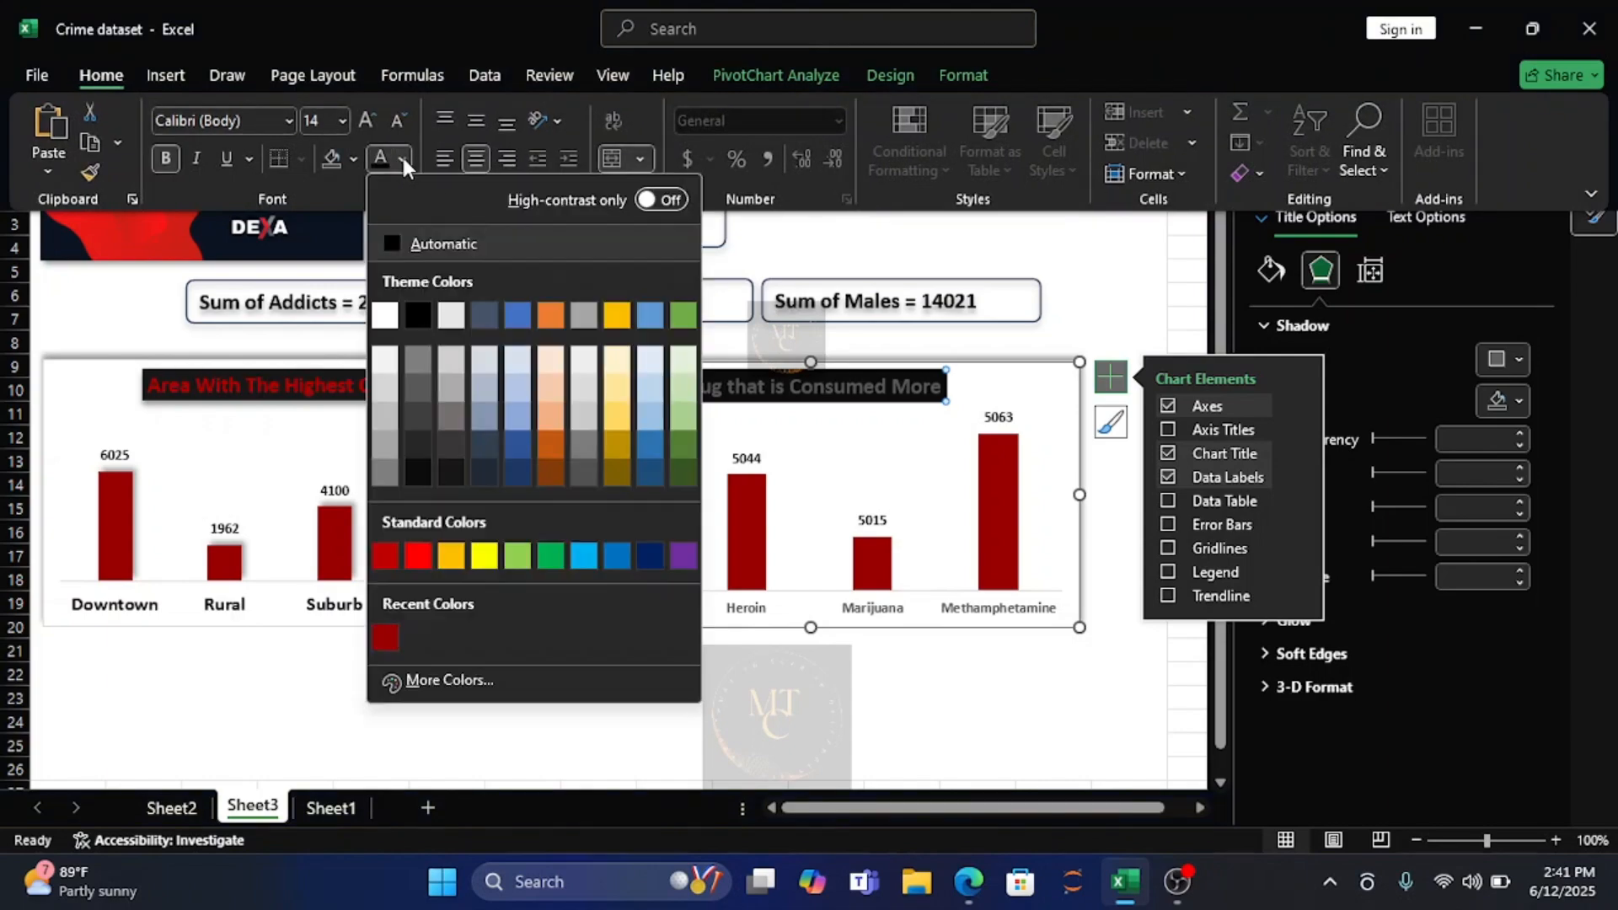
{"action": "left_click", "coordinate": [393, 632]}
{"action": "left_click", "coordinate": [898, 496]}
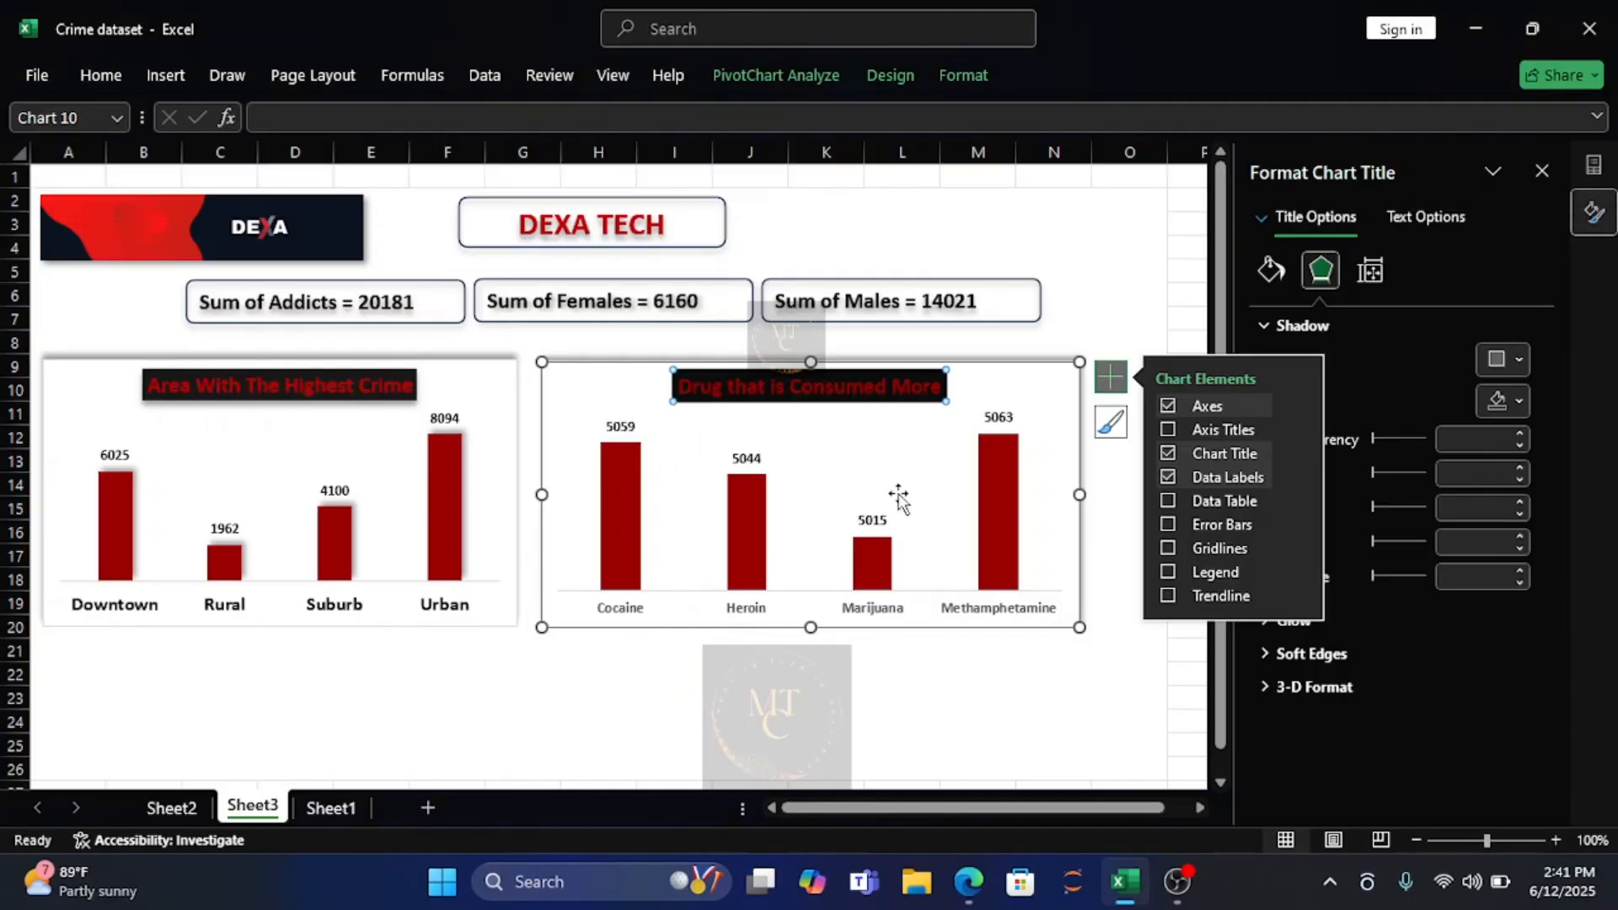
{"action": "left_click", "coordinate": [1088, 685]}
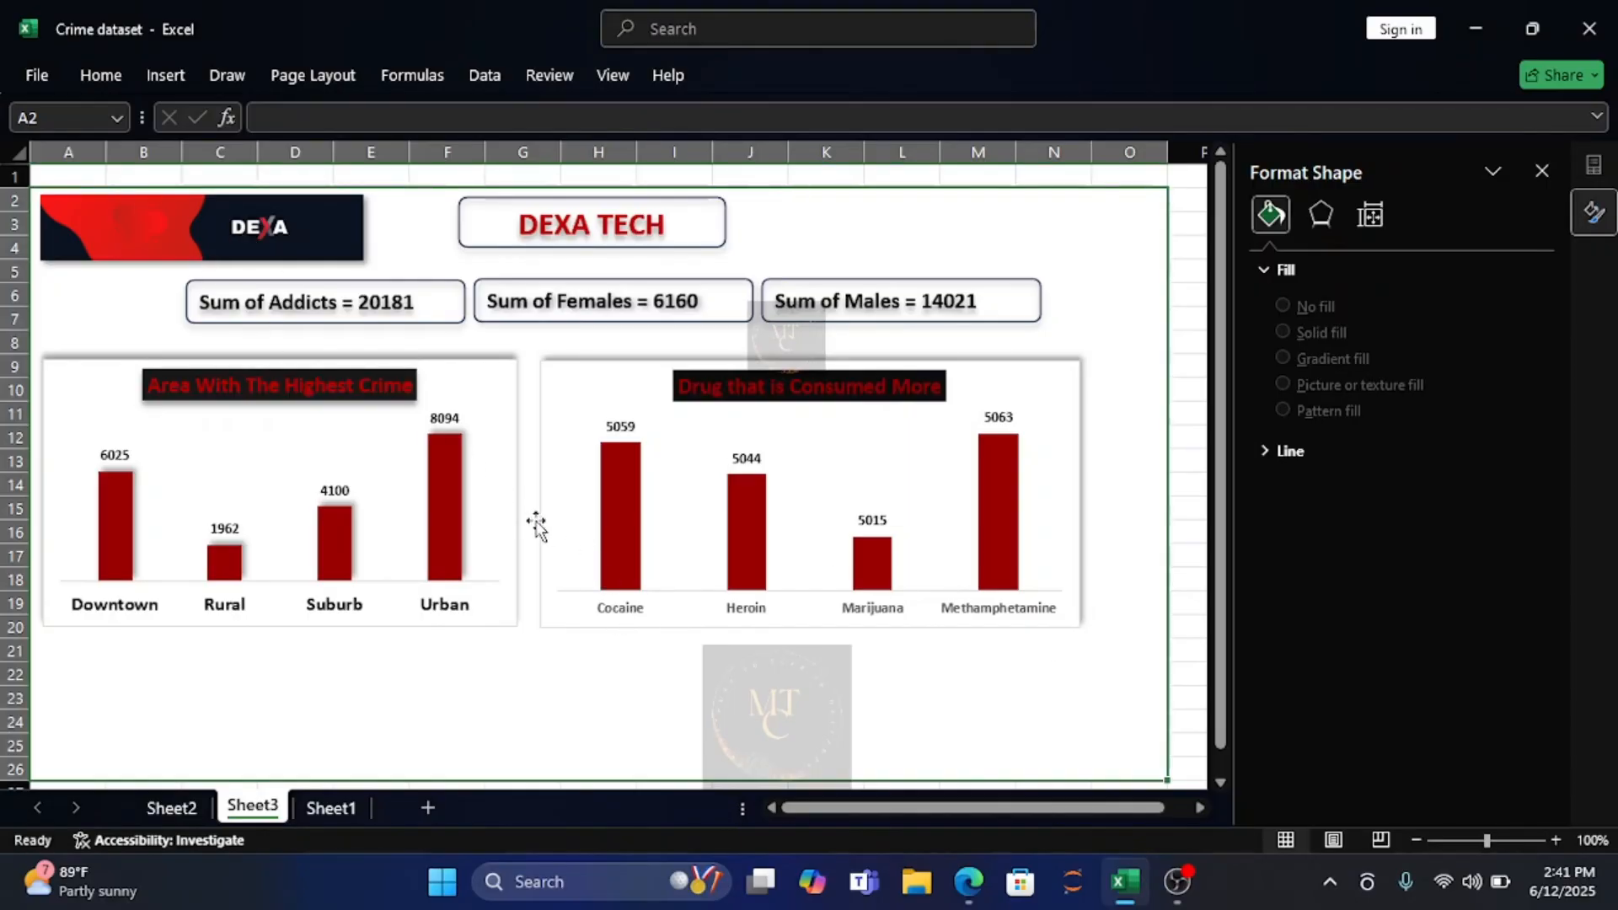
Set the drug type chart's category axis labels to black, bold text.
{"action": "left_click", "coordinate": [618, 612]}
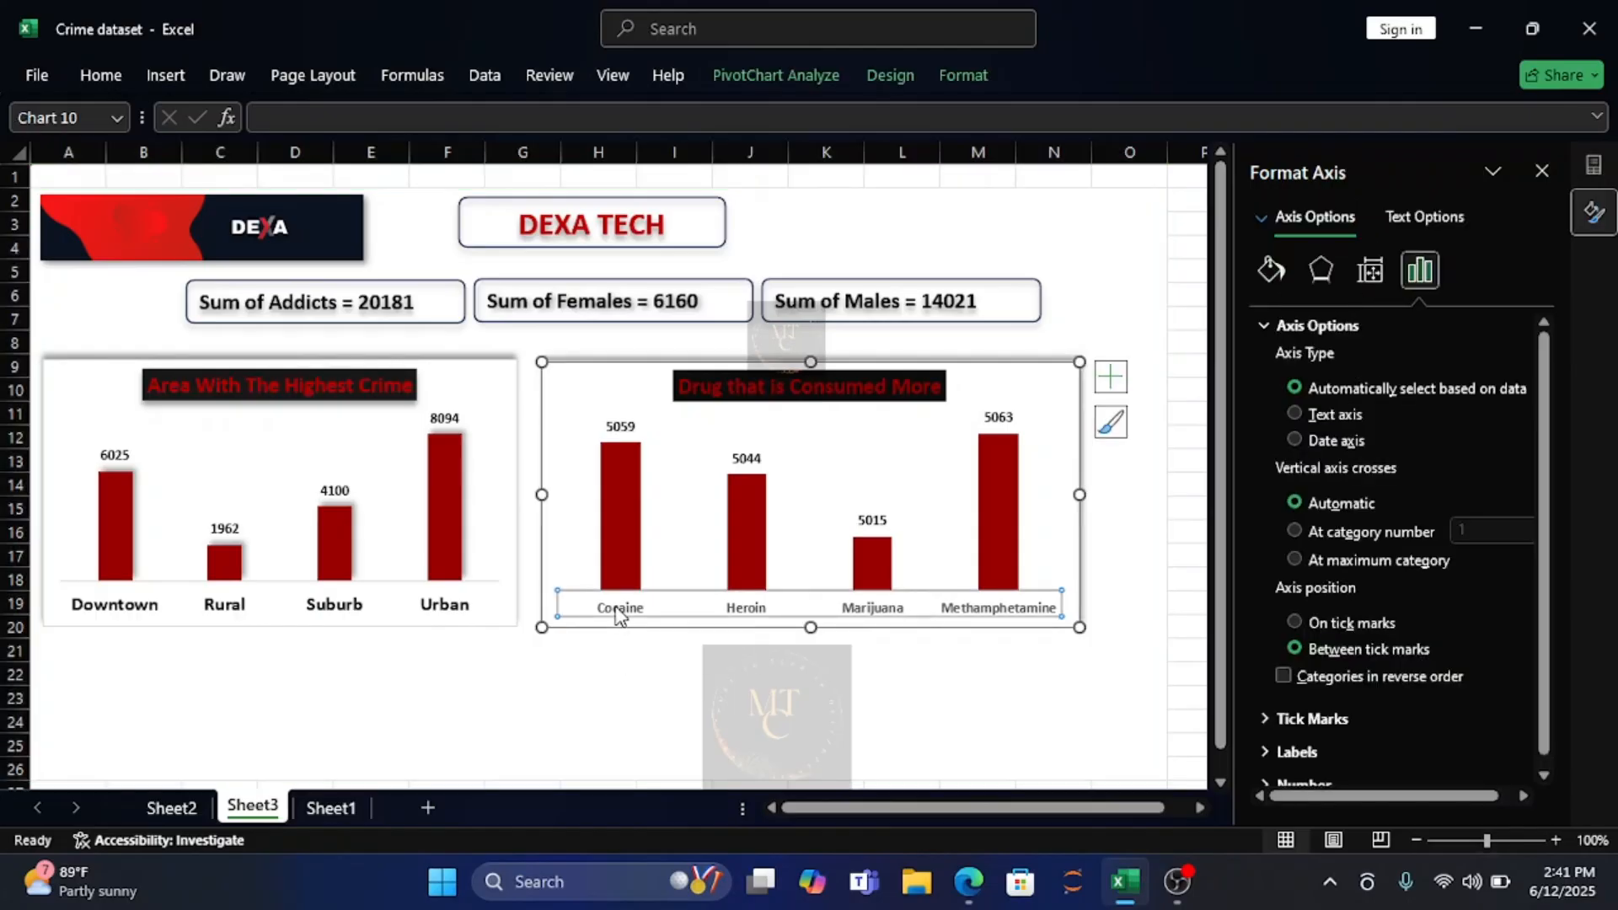
{"action": "left_click", "coordinate": [100, 75]}
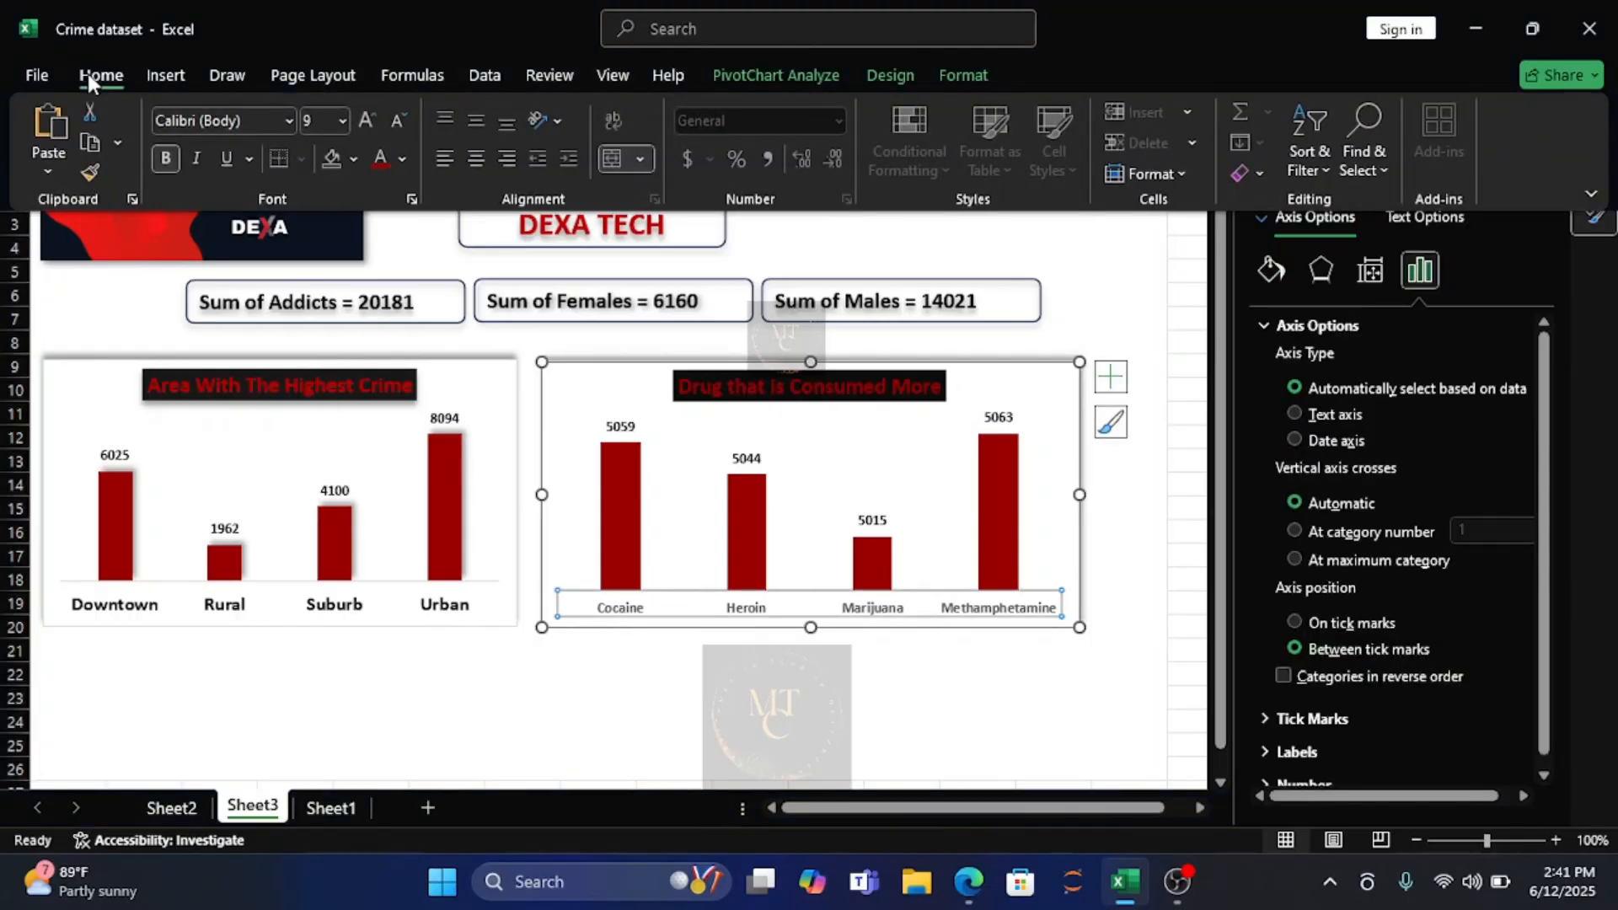
{"action": "left_click", "coordinate": [165, 159]}
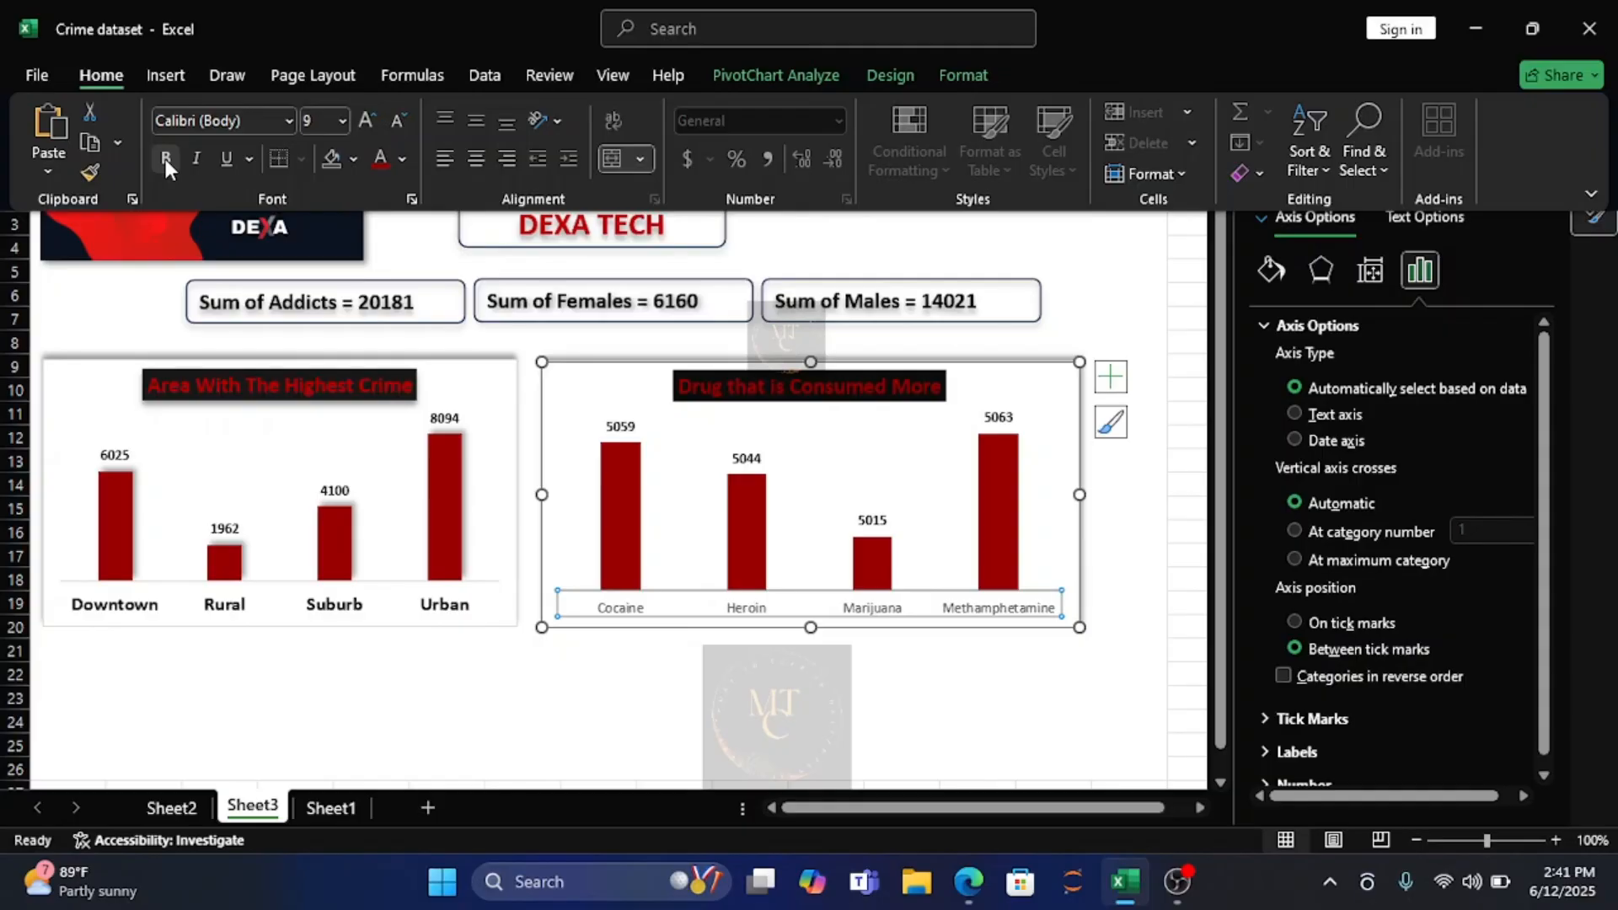
{"action": "left_click", "coordinate": [401, 159]}
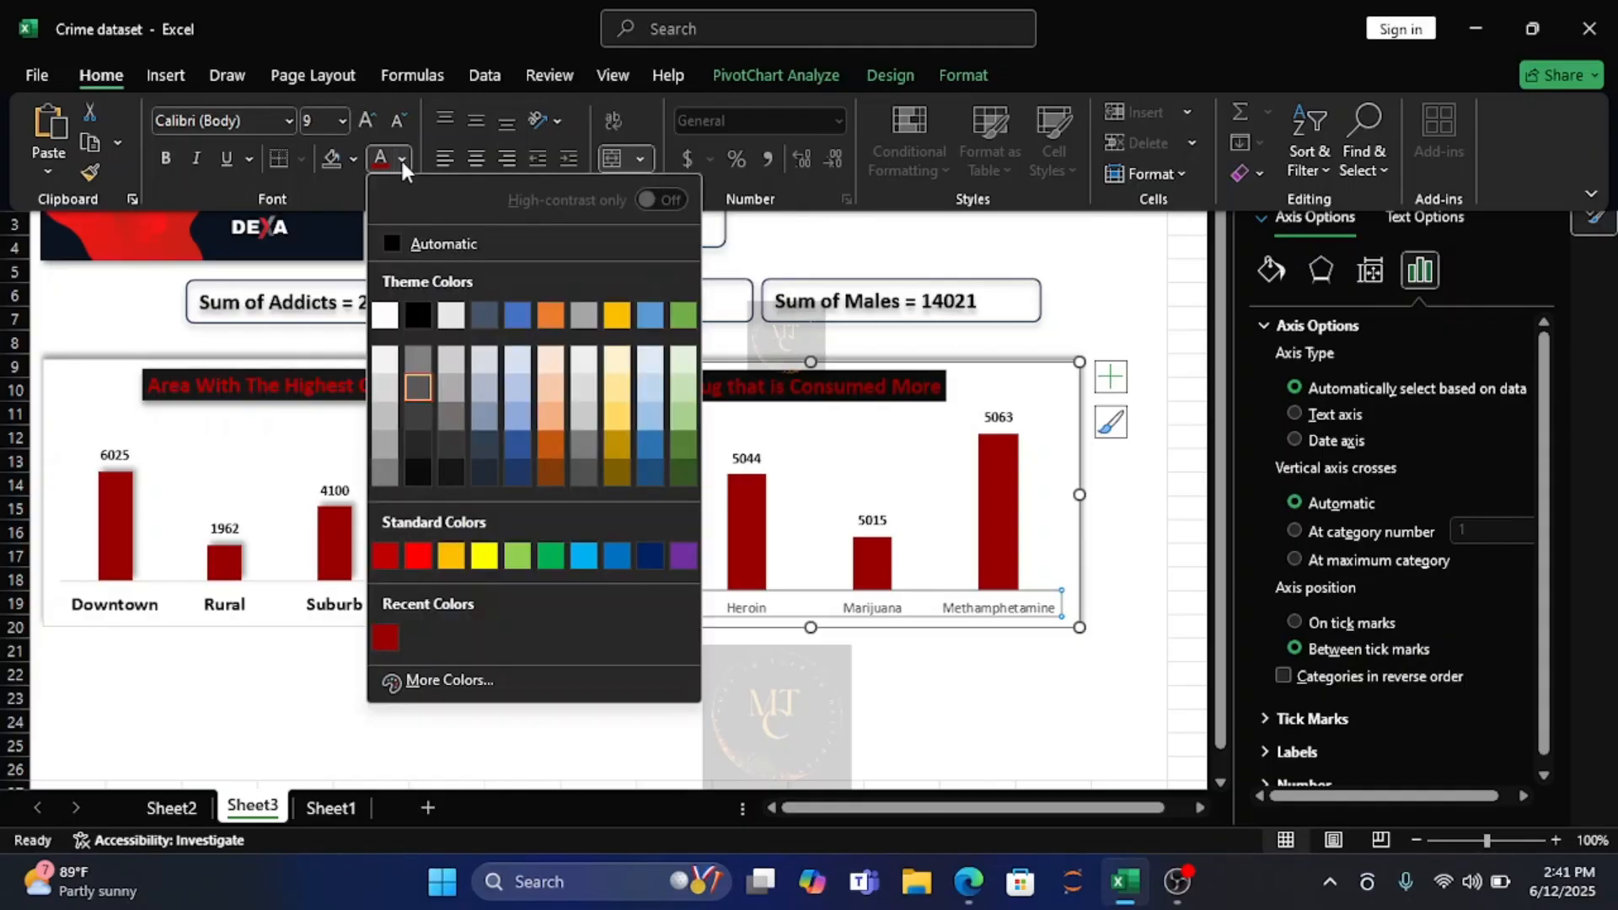
{"action": "left_click", "coordinate": [419, 315]}
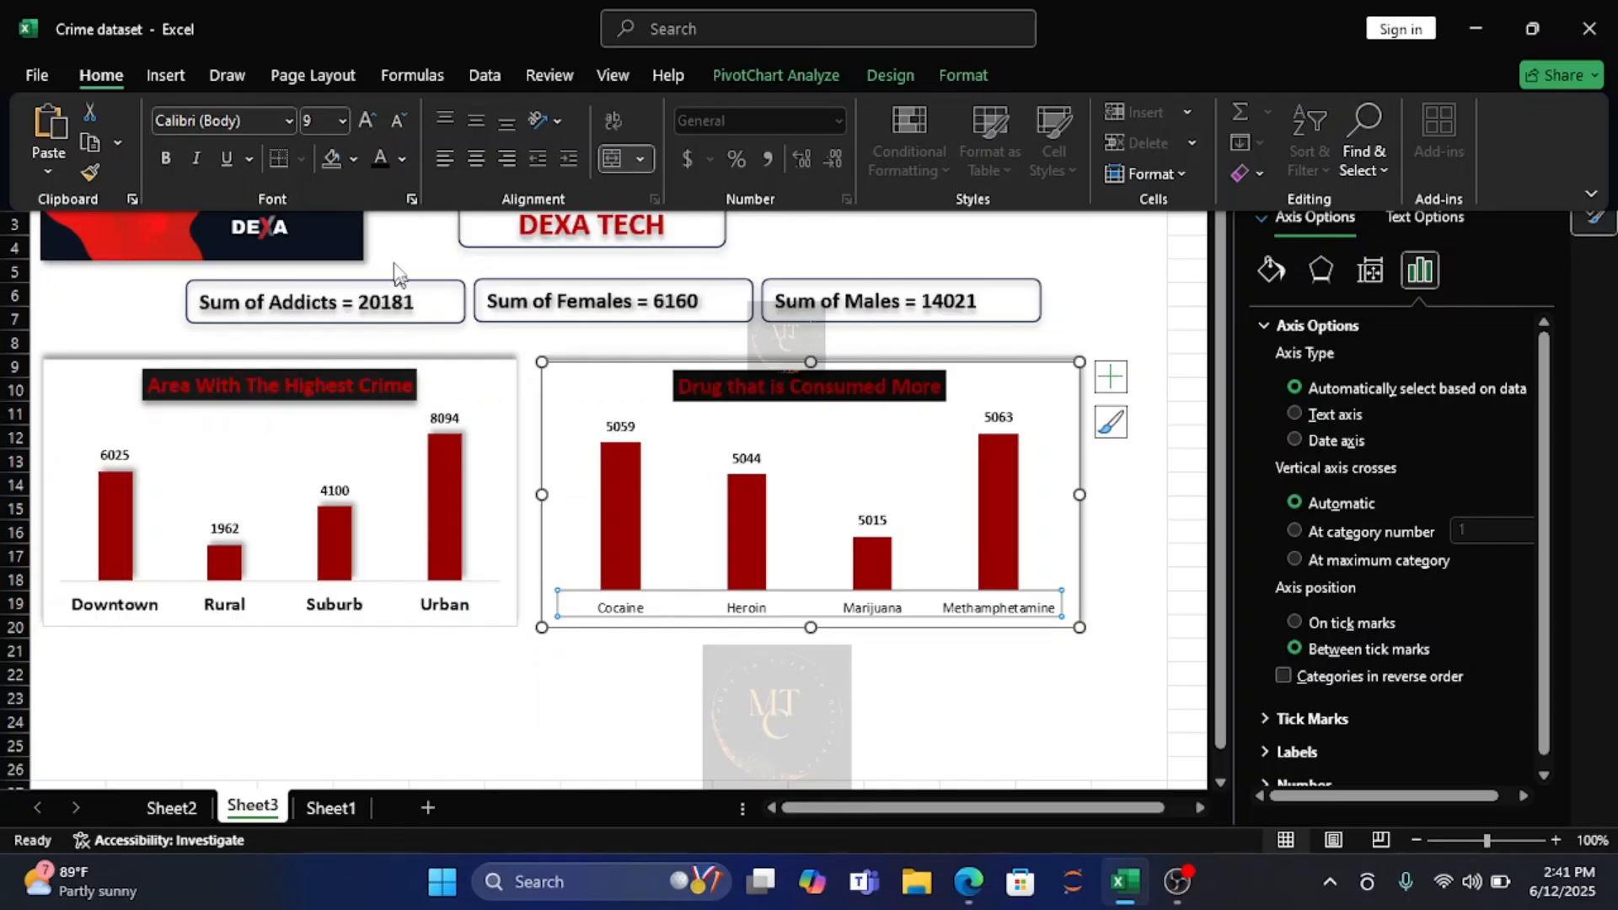
{"action": "left_click", "coordinate": [166, 158]}
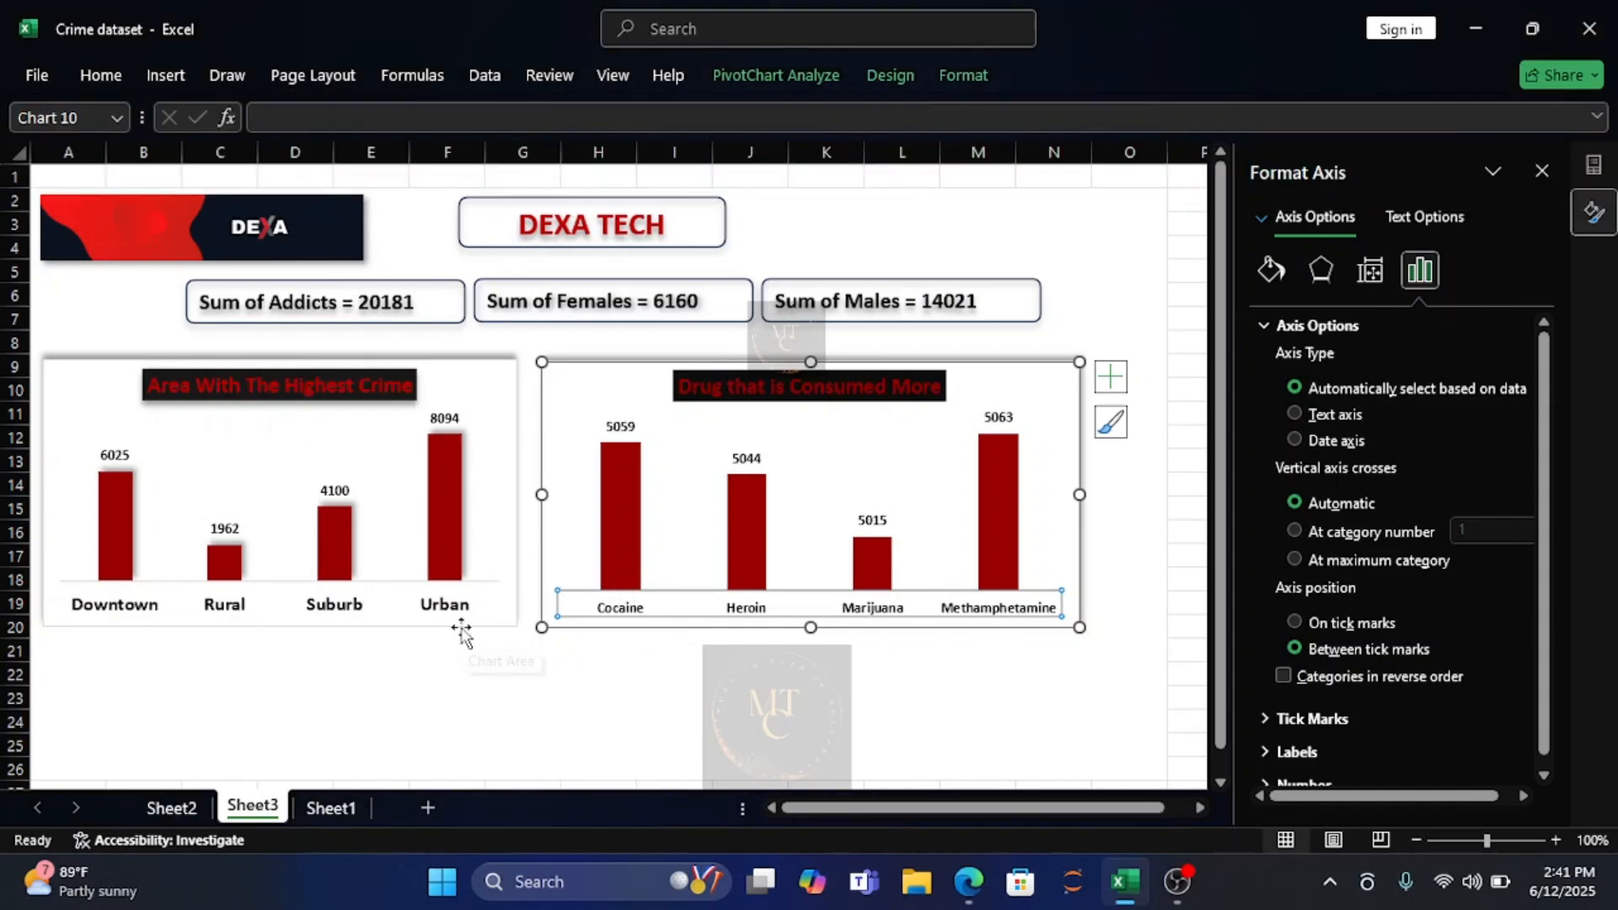
{"action": "left_click", "coordinate": [1063, 672]}
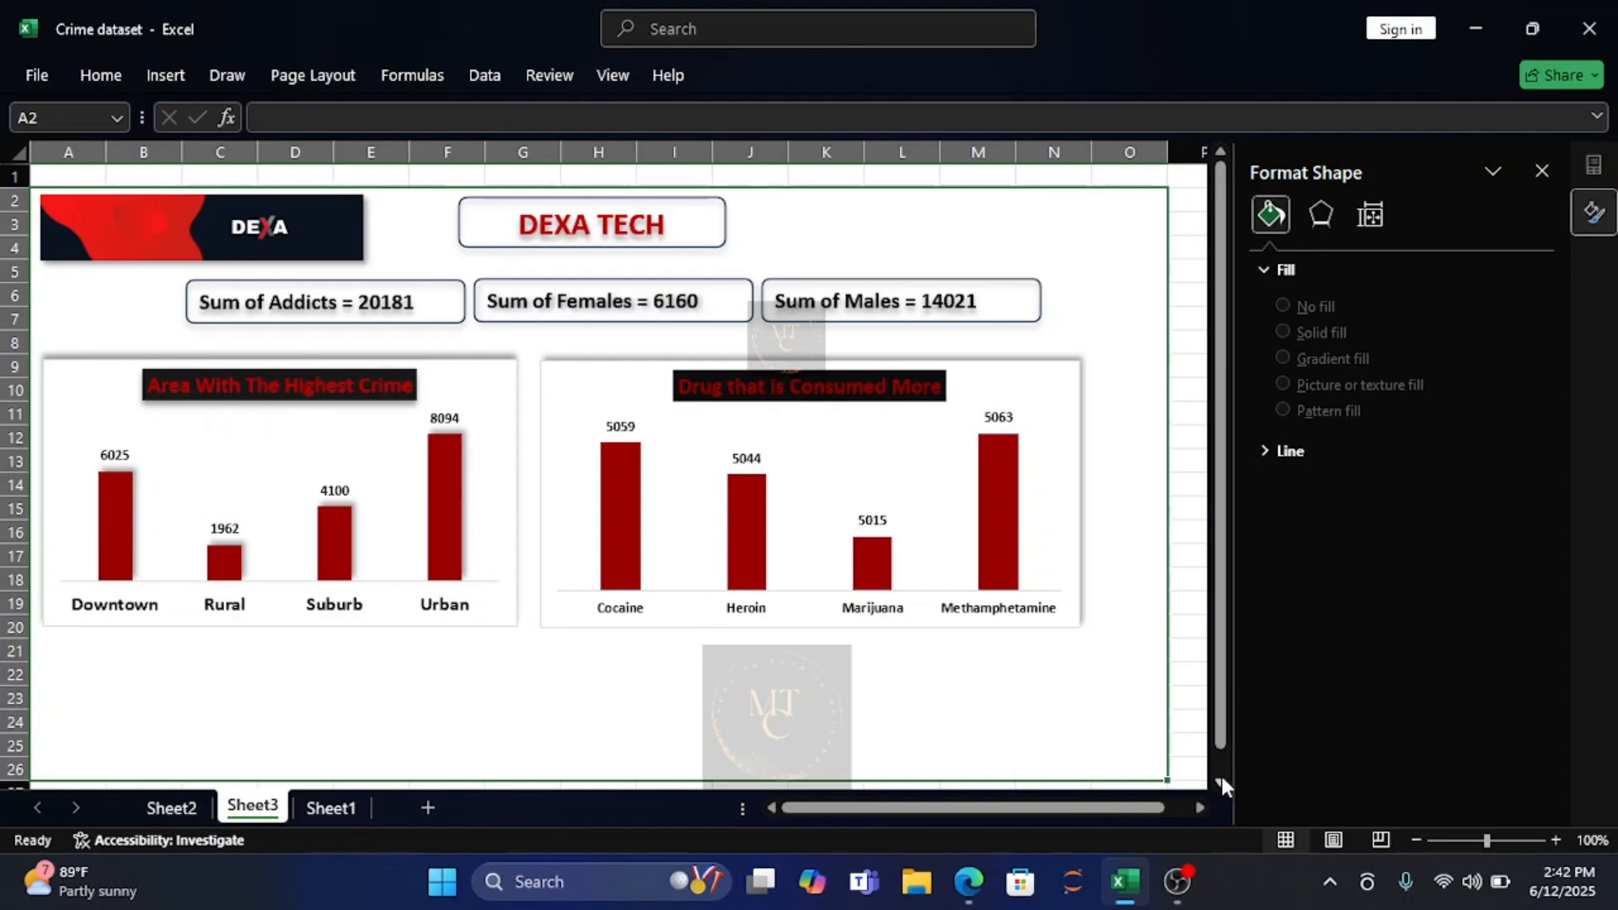
Try to extend the merged dashboard area on Sheet3 below row 26, and undo the fill.
{"action": "scroll", "coordinate": [1222, 784], "scroll_direction": "down", "scroll_amount": 1}
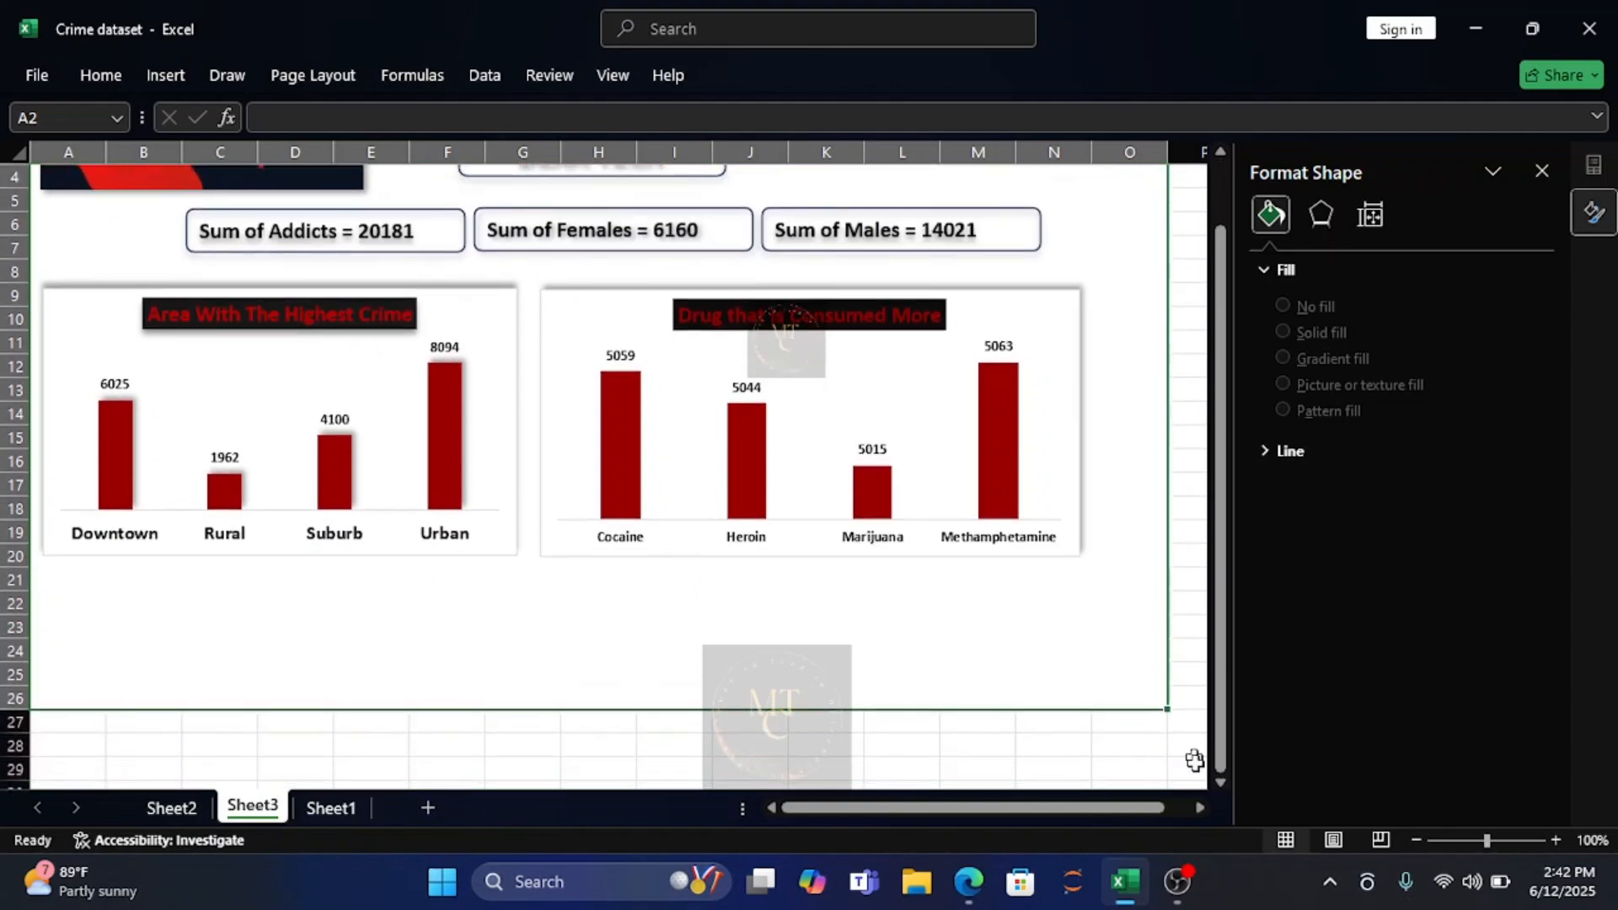
{"action": "left_click", "coordinate": [1220, 782]}
{"action": "left_click", "coordinate": [1221, 782]}
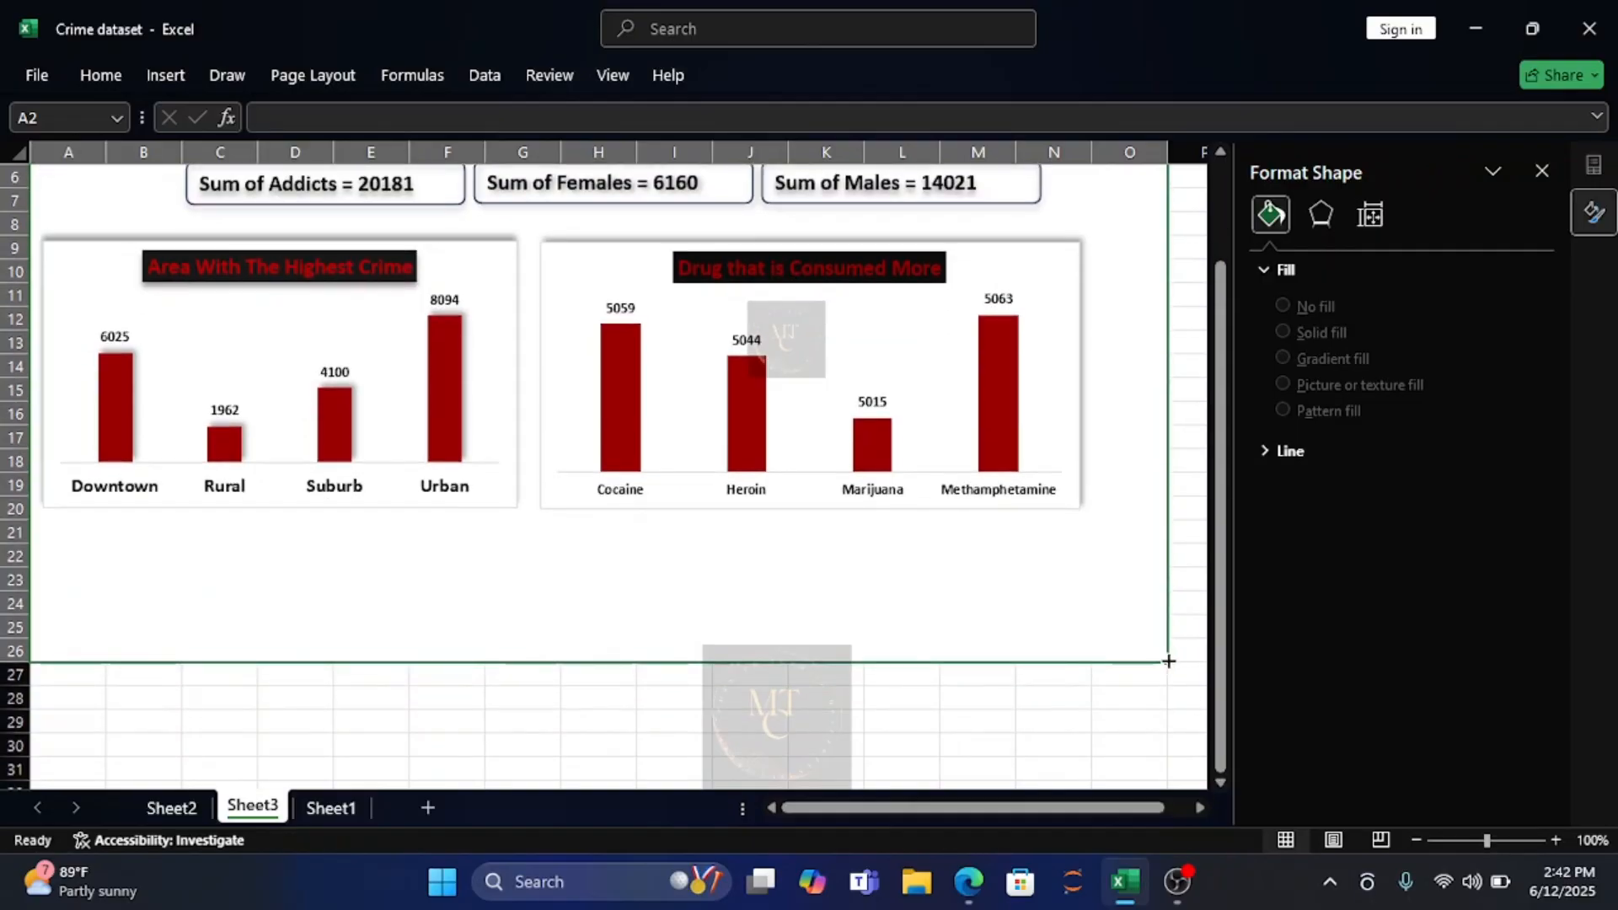
{"action": "left_click_drag", "start_coordinate": [1168, 661], "coordinate": [1184, 779]}
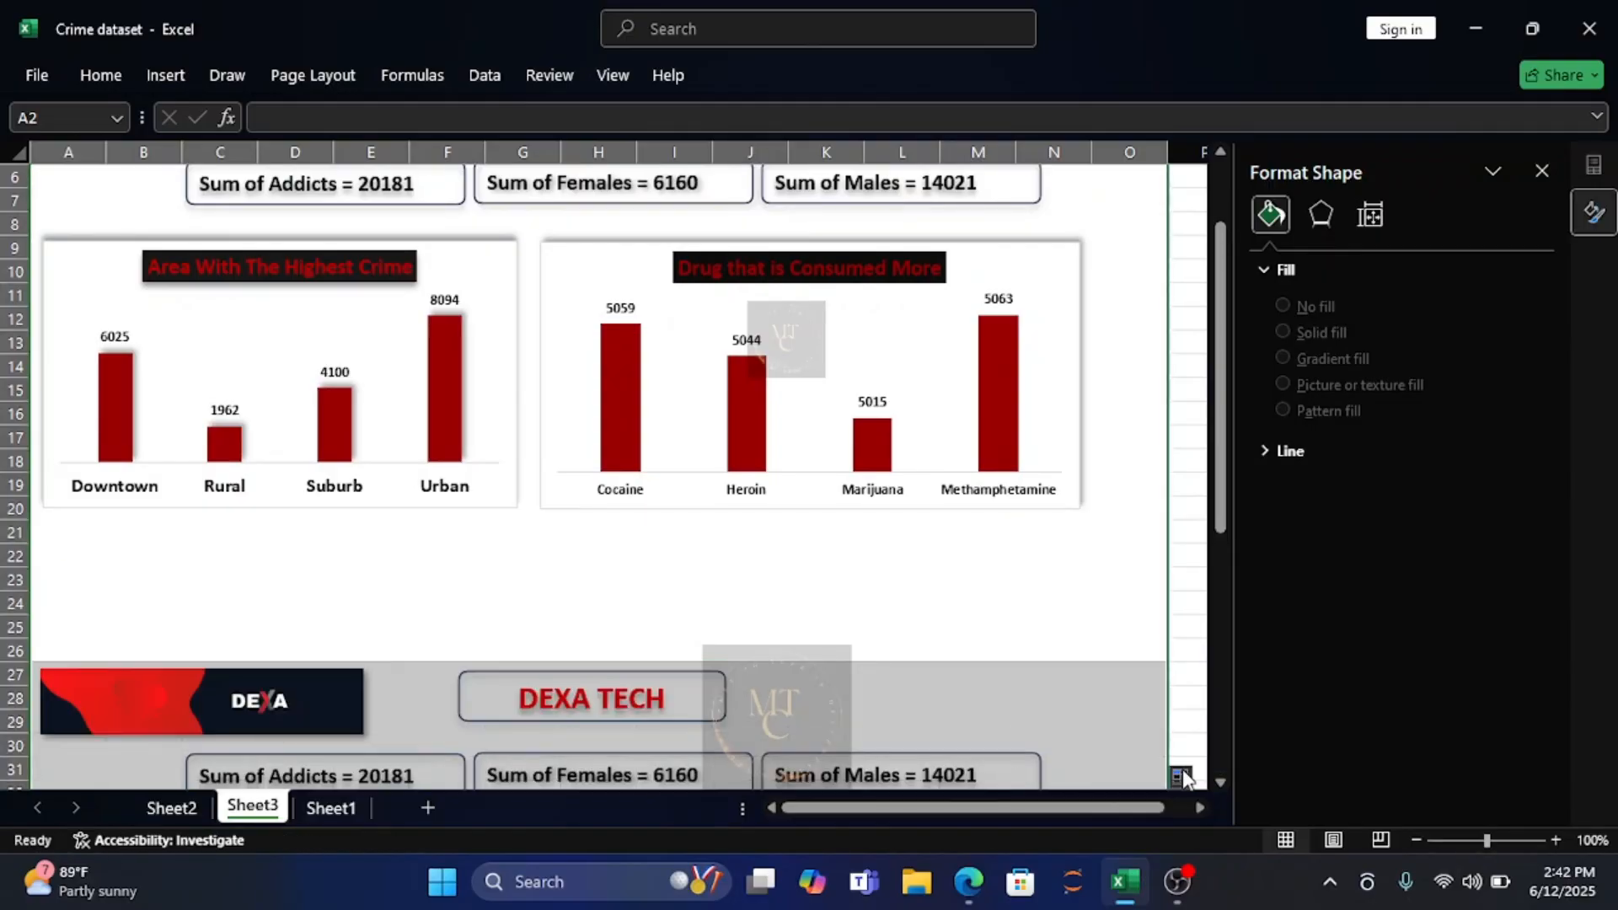
{"action": "key", "text": "ctrl+z"}
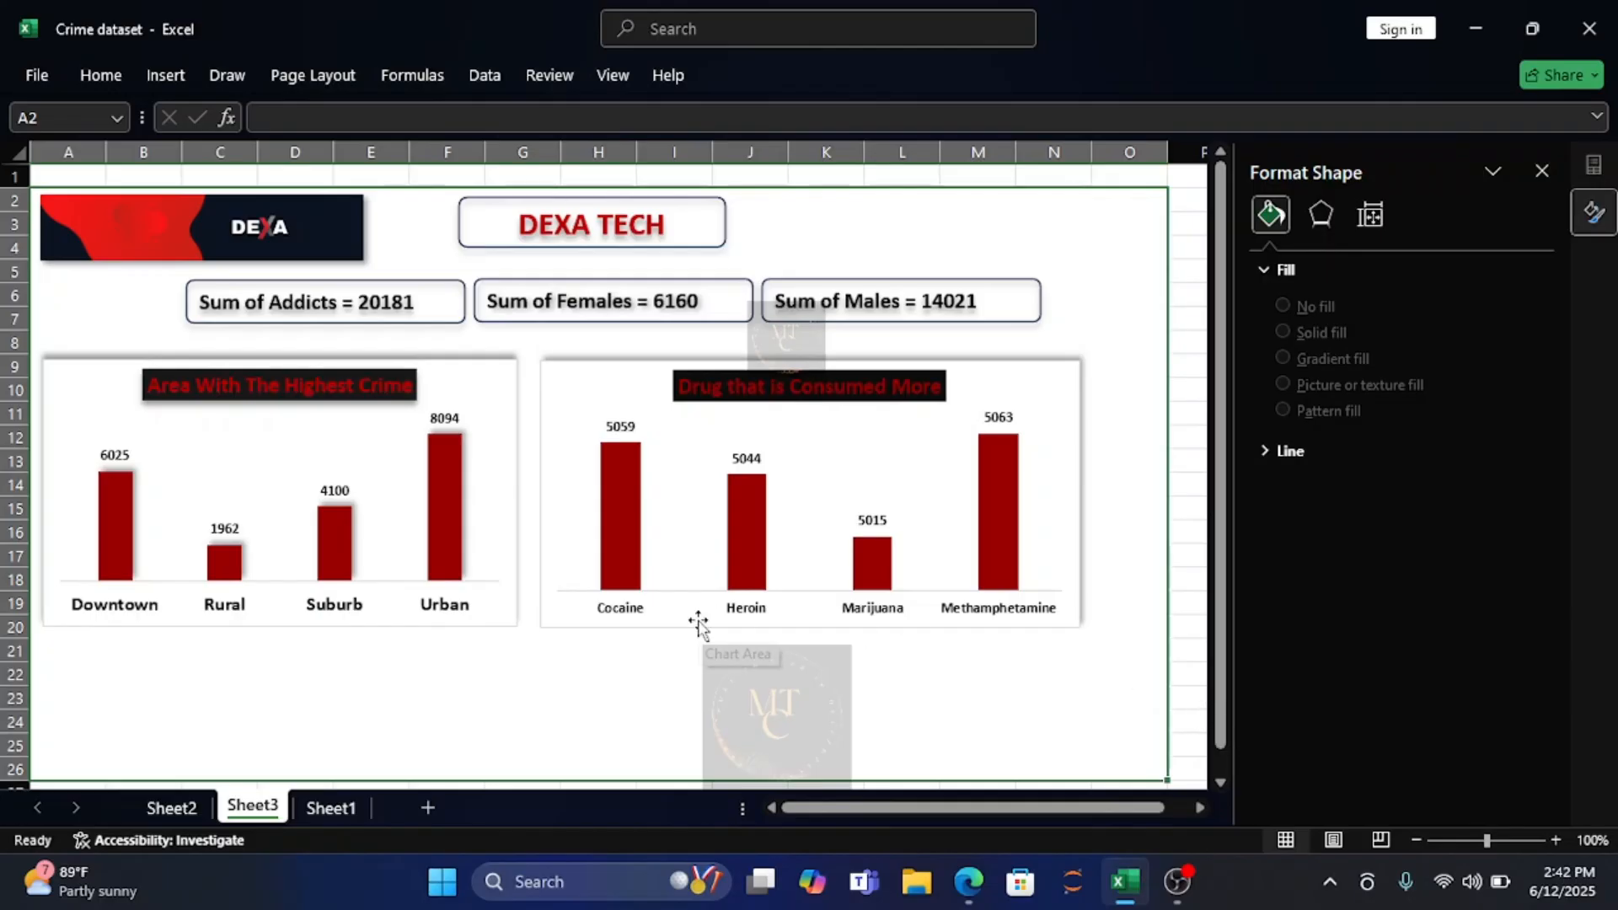
Insert a 3-D pie chart from the gender pivot table on Sheet2 and shrink it in width and height.
{"action": "left_click", "coordinate": [160, 807]}
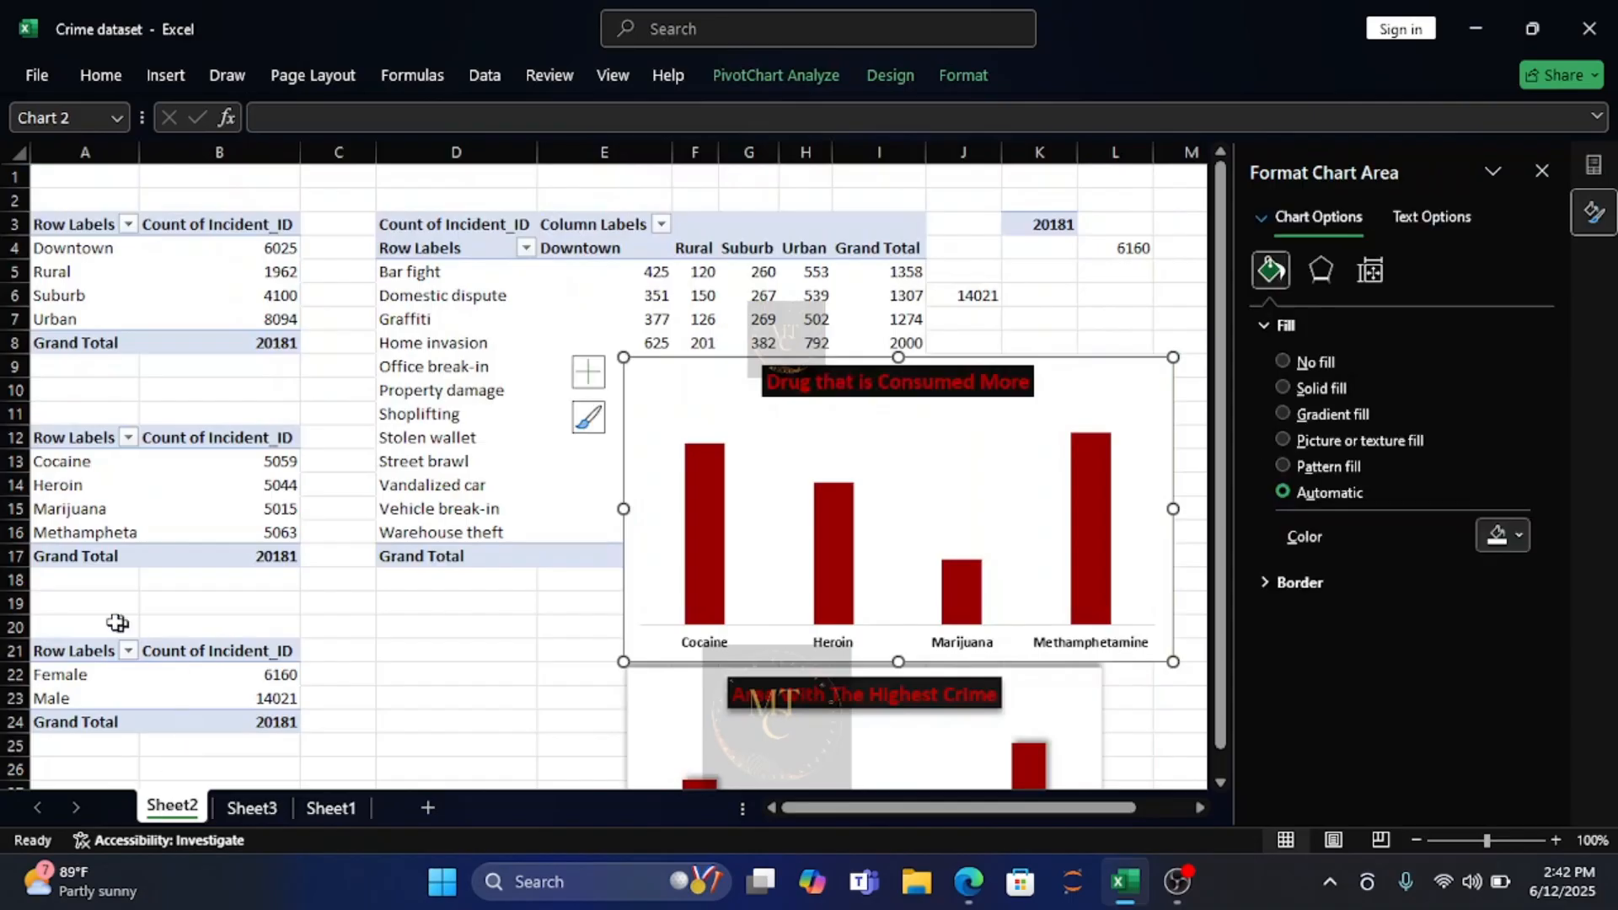
{"action": "left_click", "coordinate": [41, 654]}
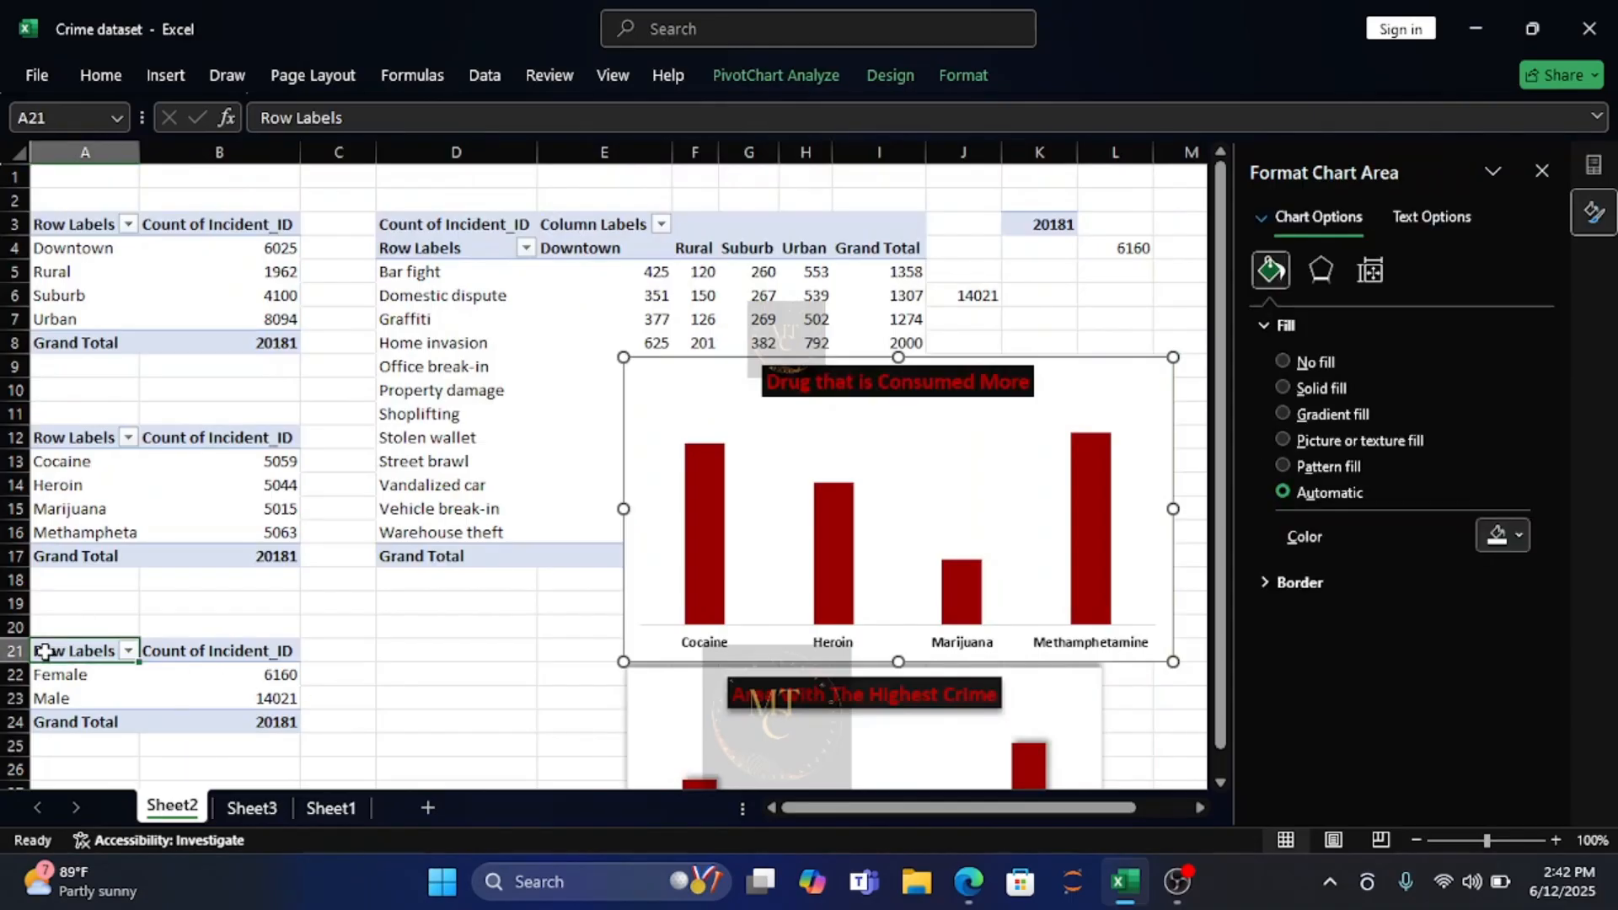
{"action": "left_click", "coordinate": [165, 75]}
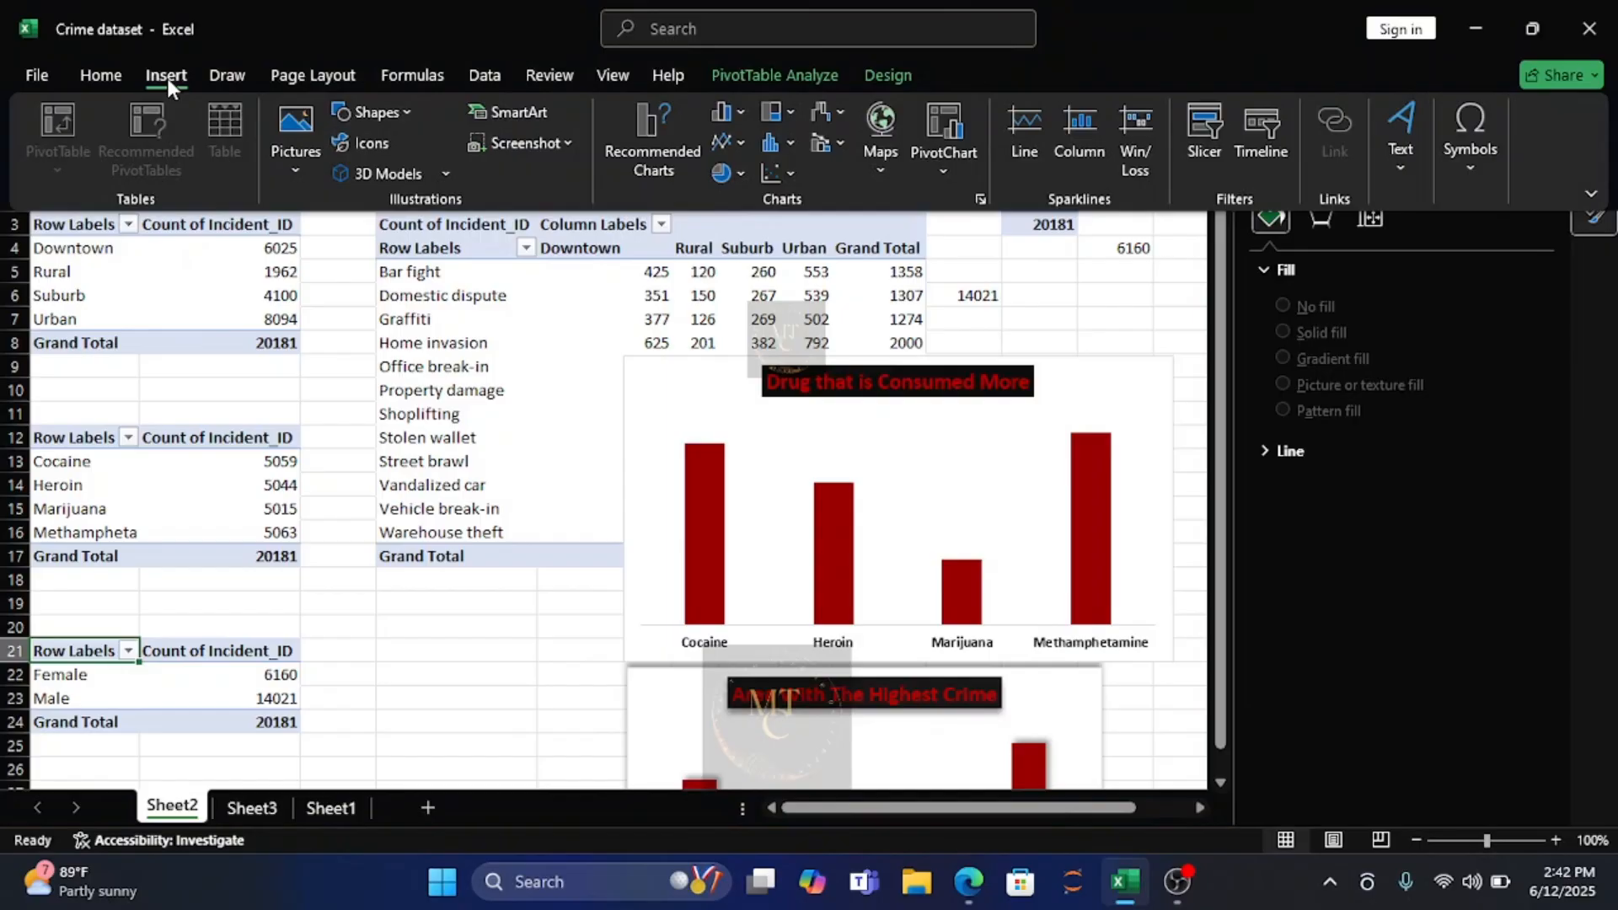
{"action": "left_click", "coordinate": [740, 173]}
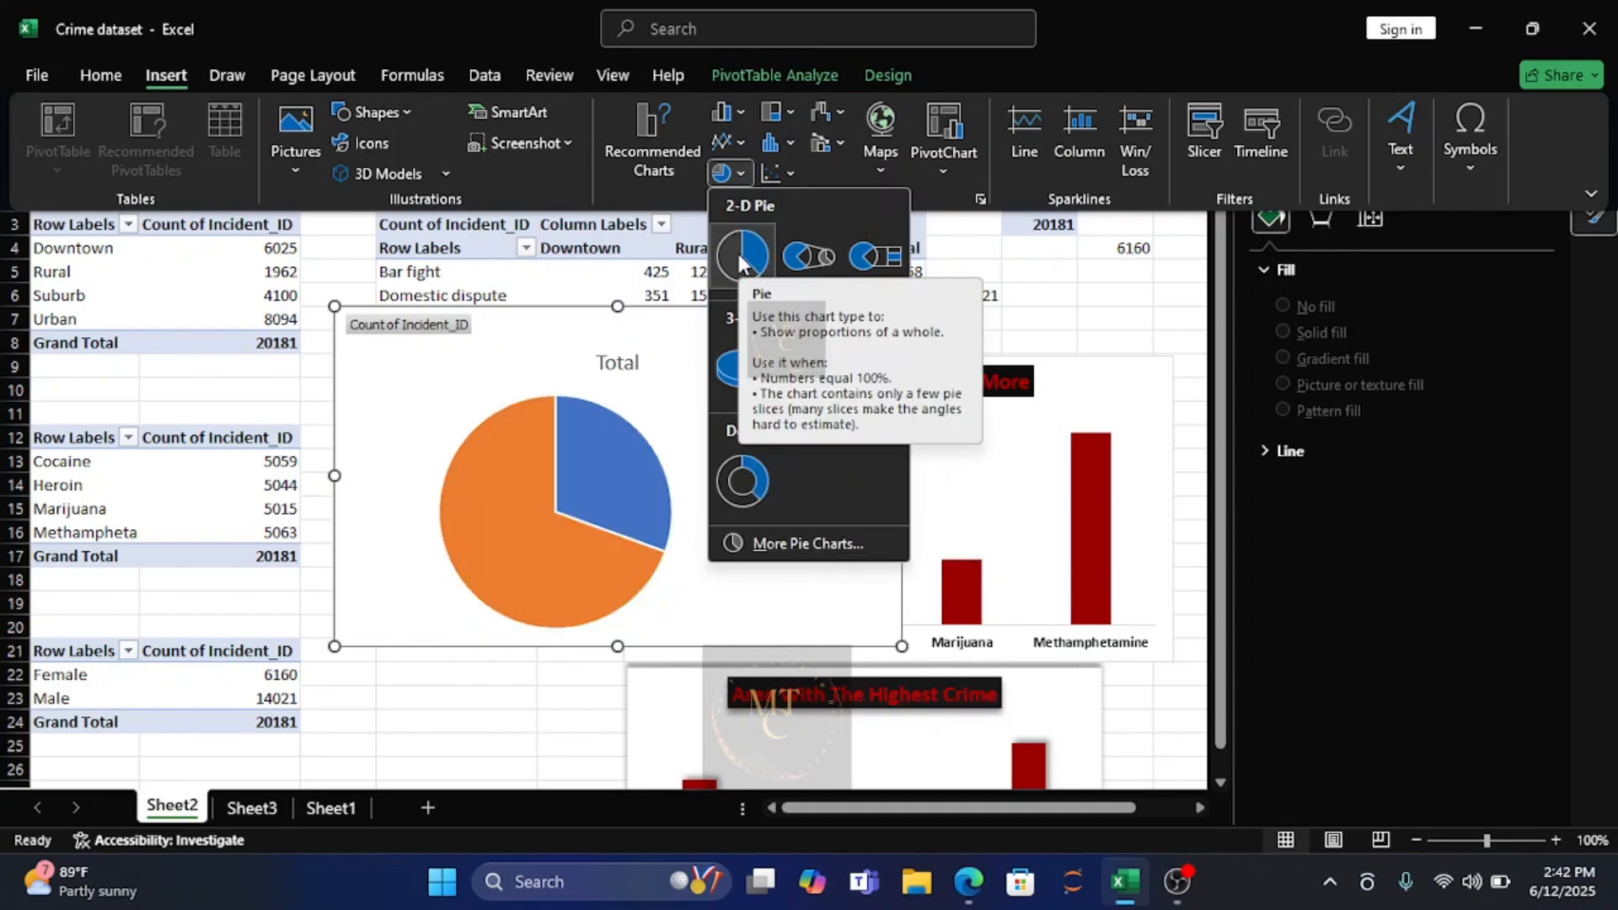
{"action": "left_click", "coordinate": [730, 367]}
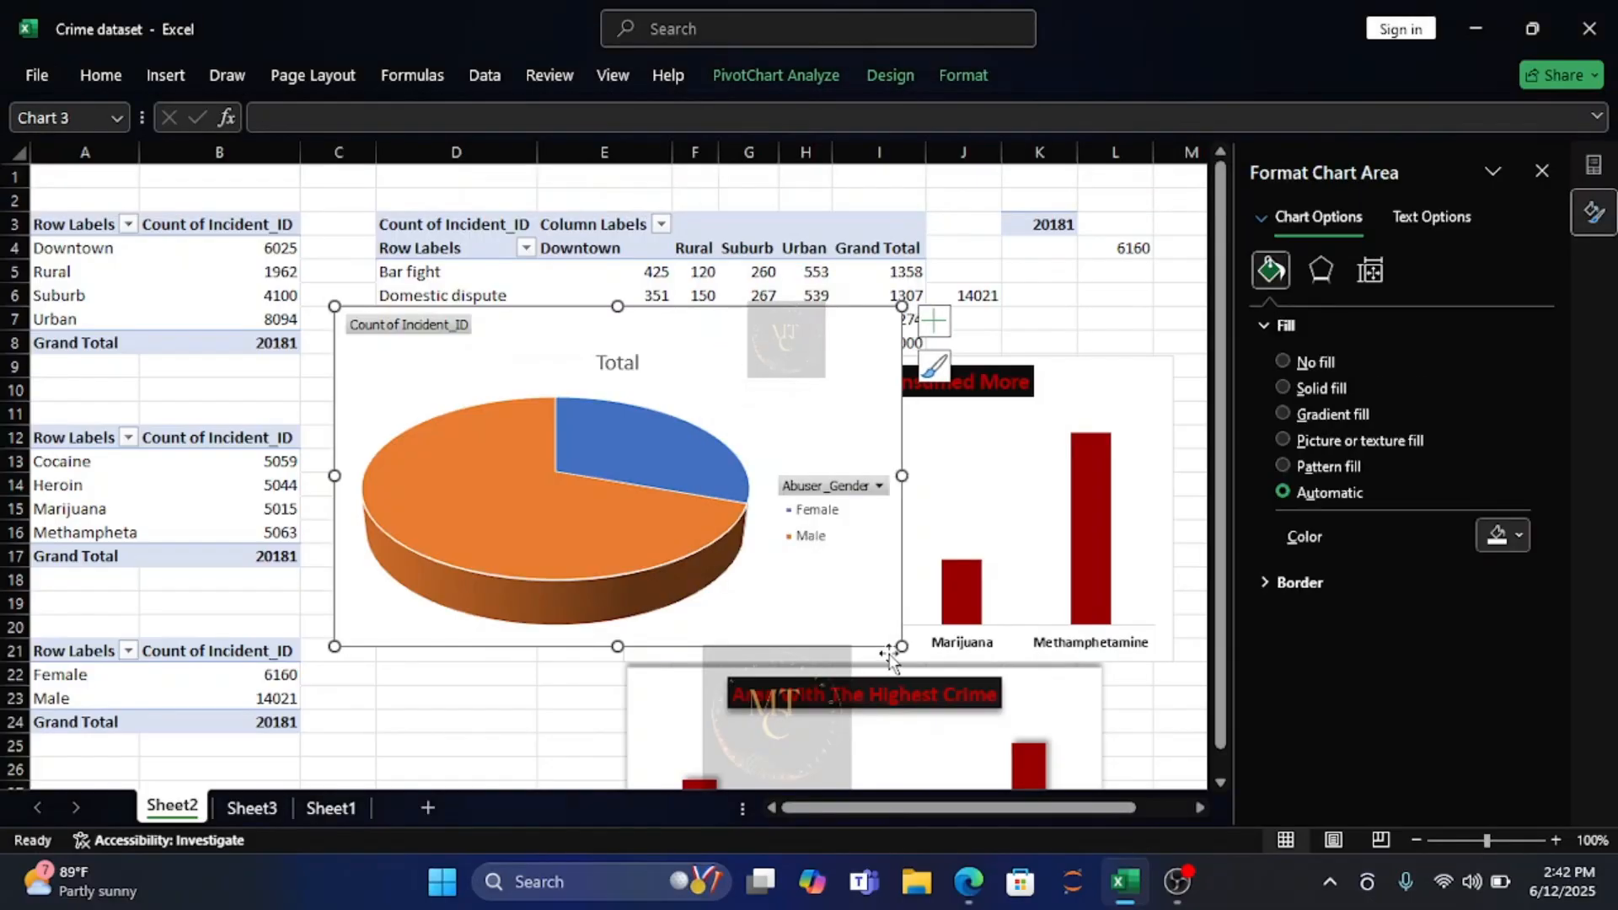
{"action": "left_click_drag", "start_coordinate": [902, 646], "coordinate": [823, 607]}
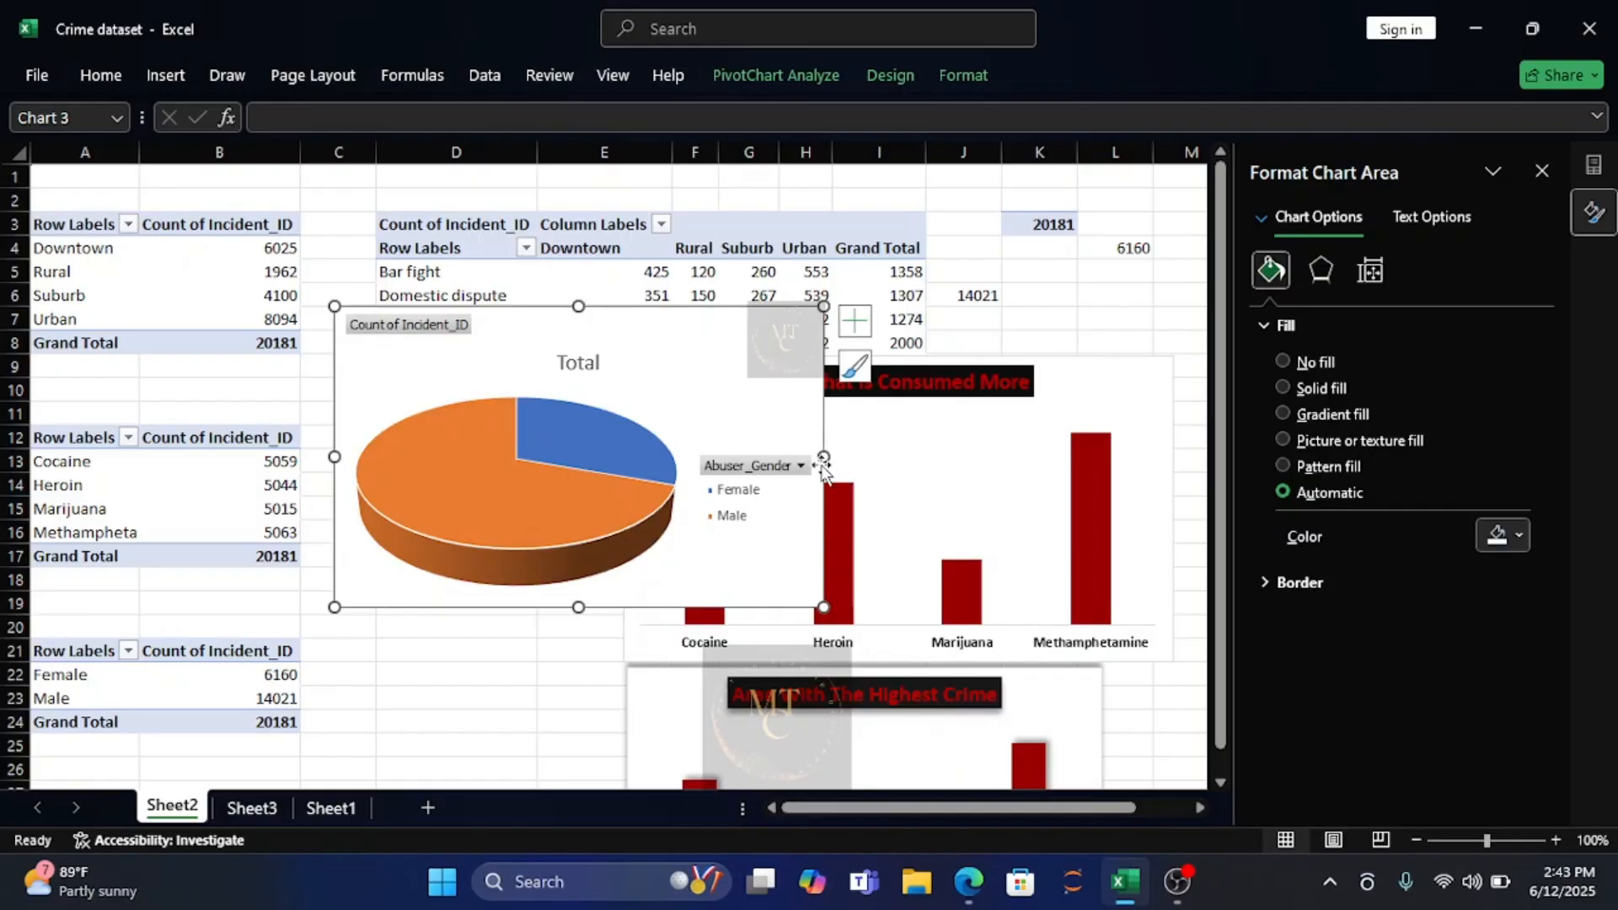
{"action": "left_click_drag", "start_coordinate": [824, 456], "coordinate": [744, 452]}
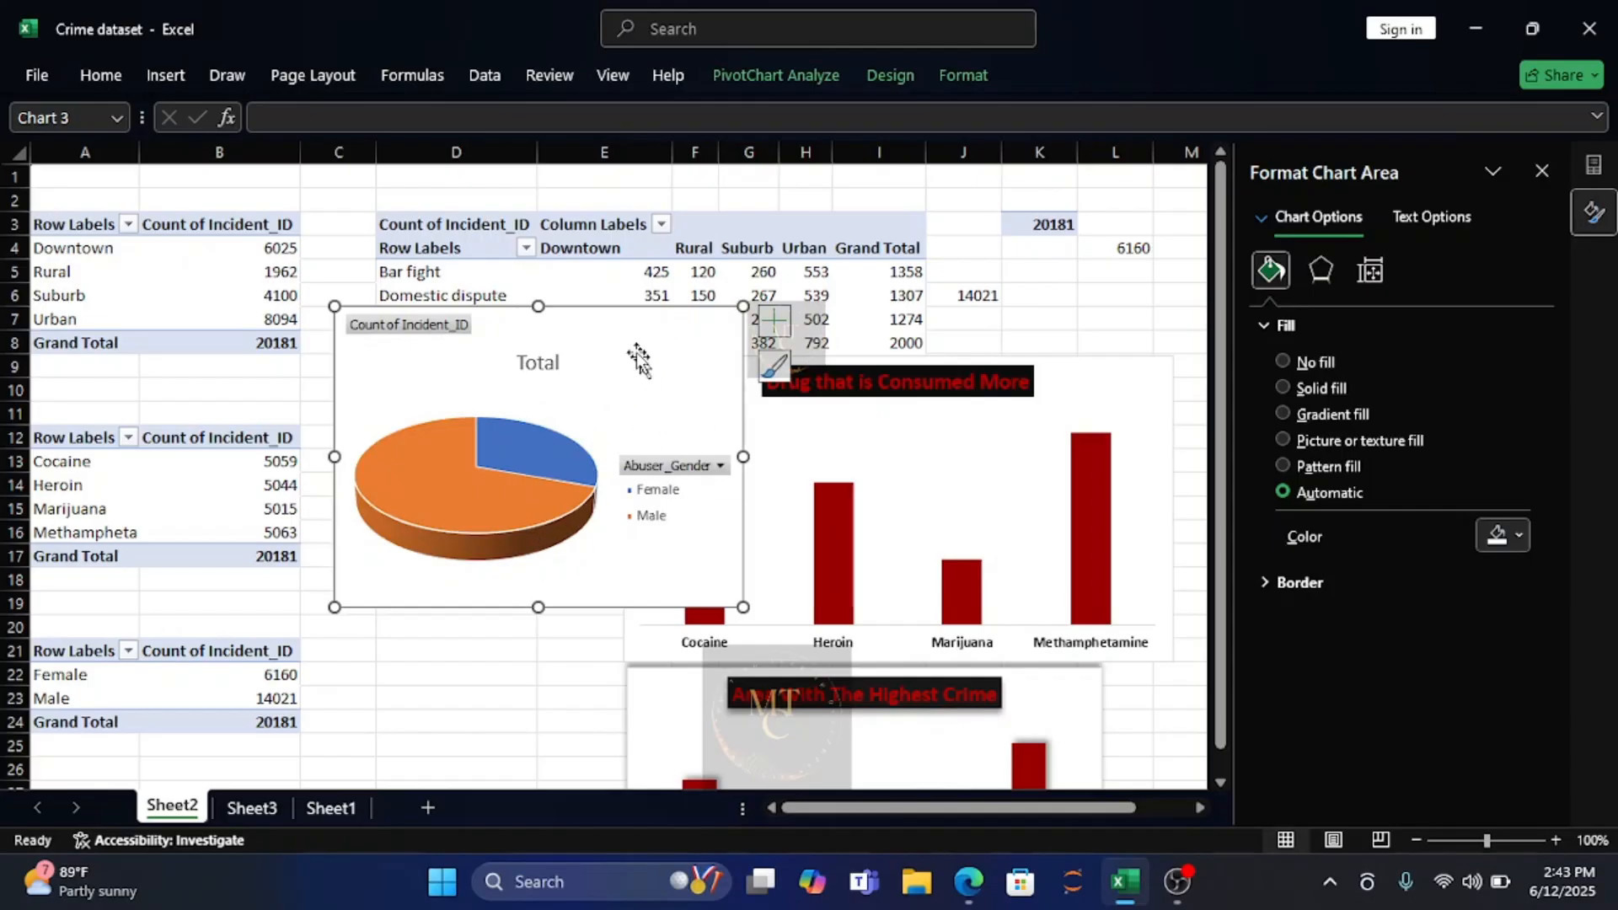
Remove the gender pie chart's legend and hide its value field buttons.
{"action": "left_click", "coordinate": [775, 324]}
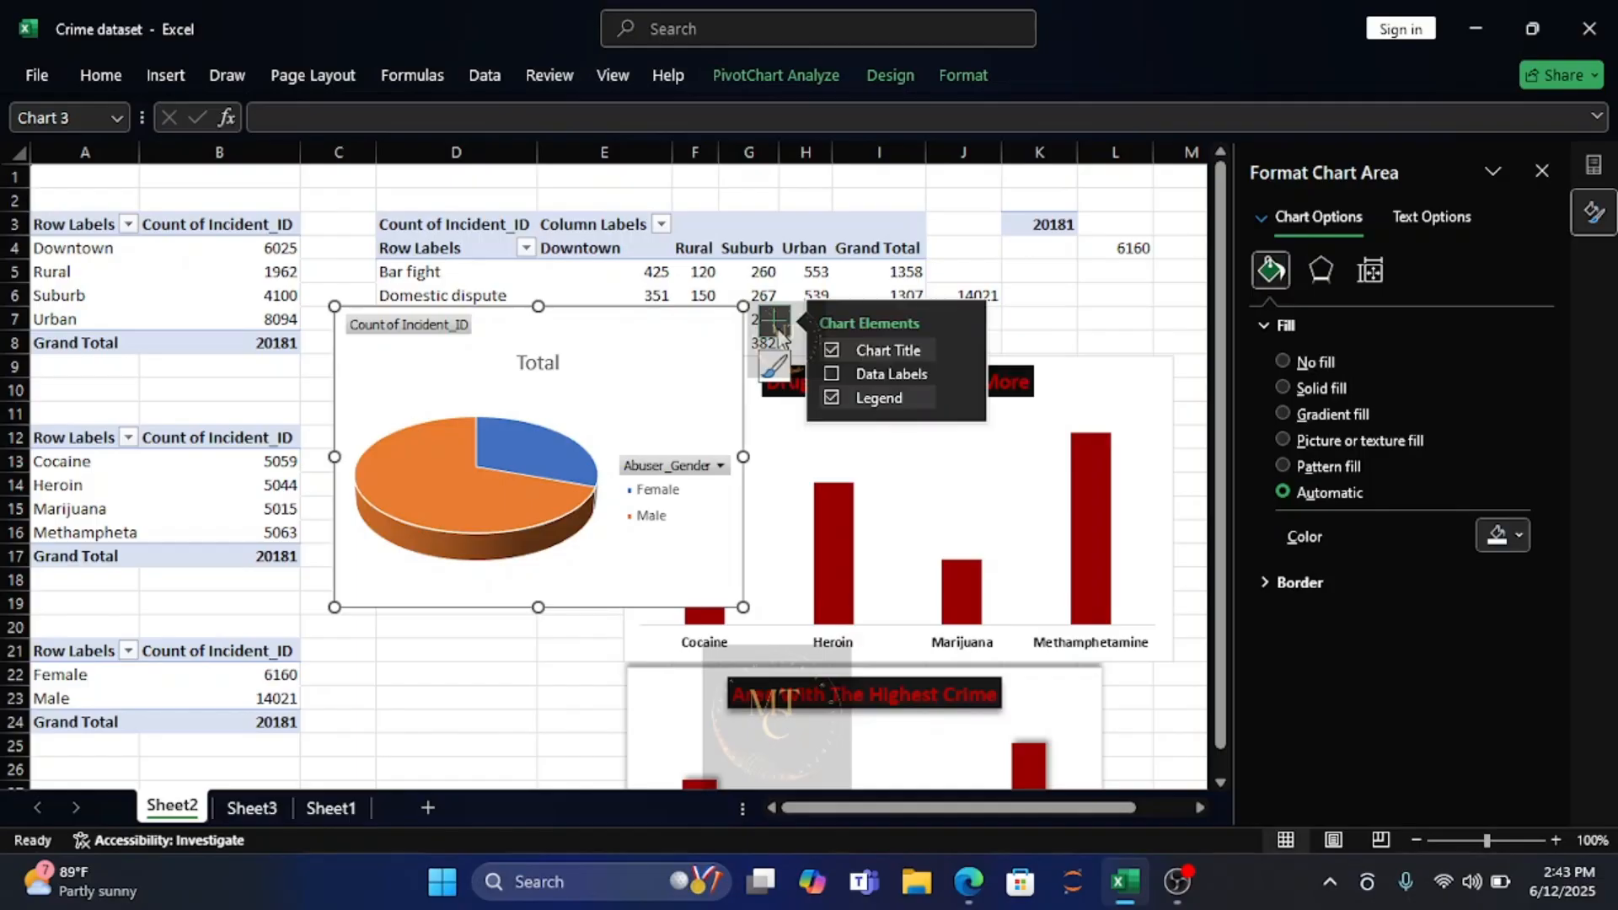
{"action": "left_click", "coordinate": [830, 398]}
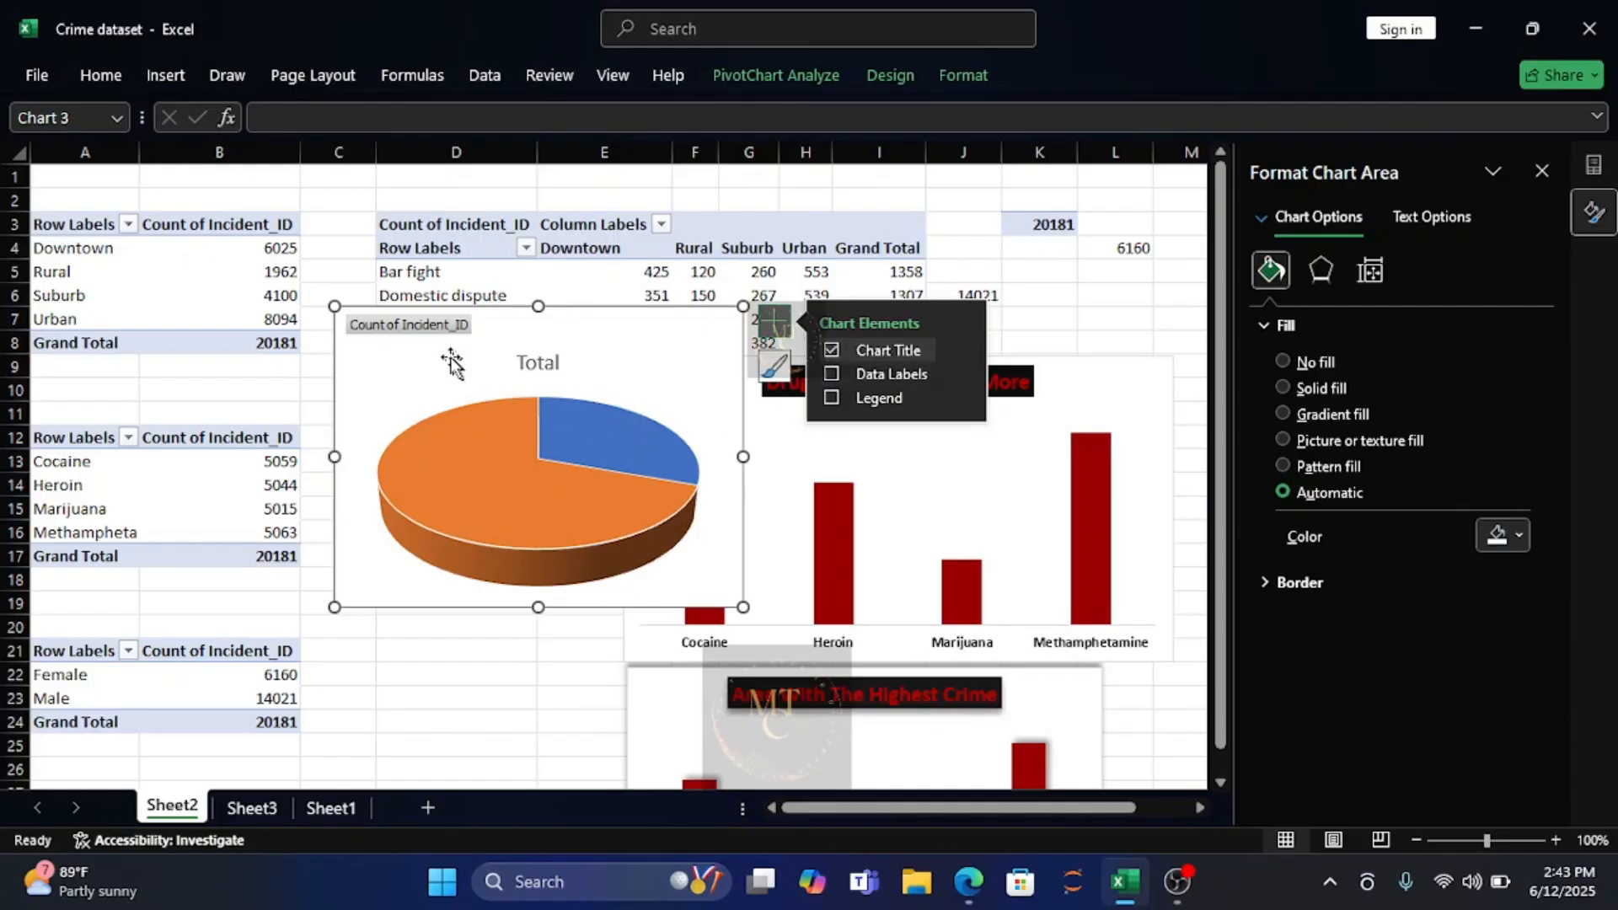
{"action": "left_click", "coordinate": [412, 328]}
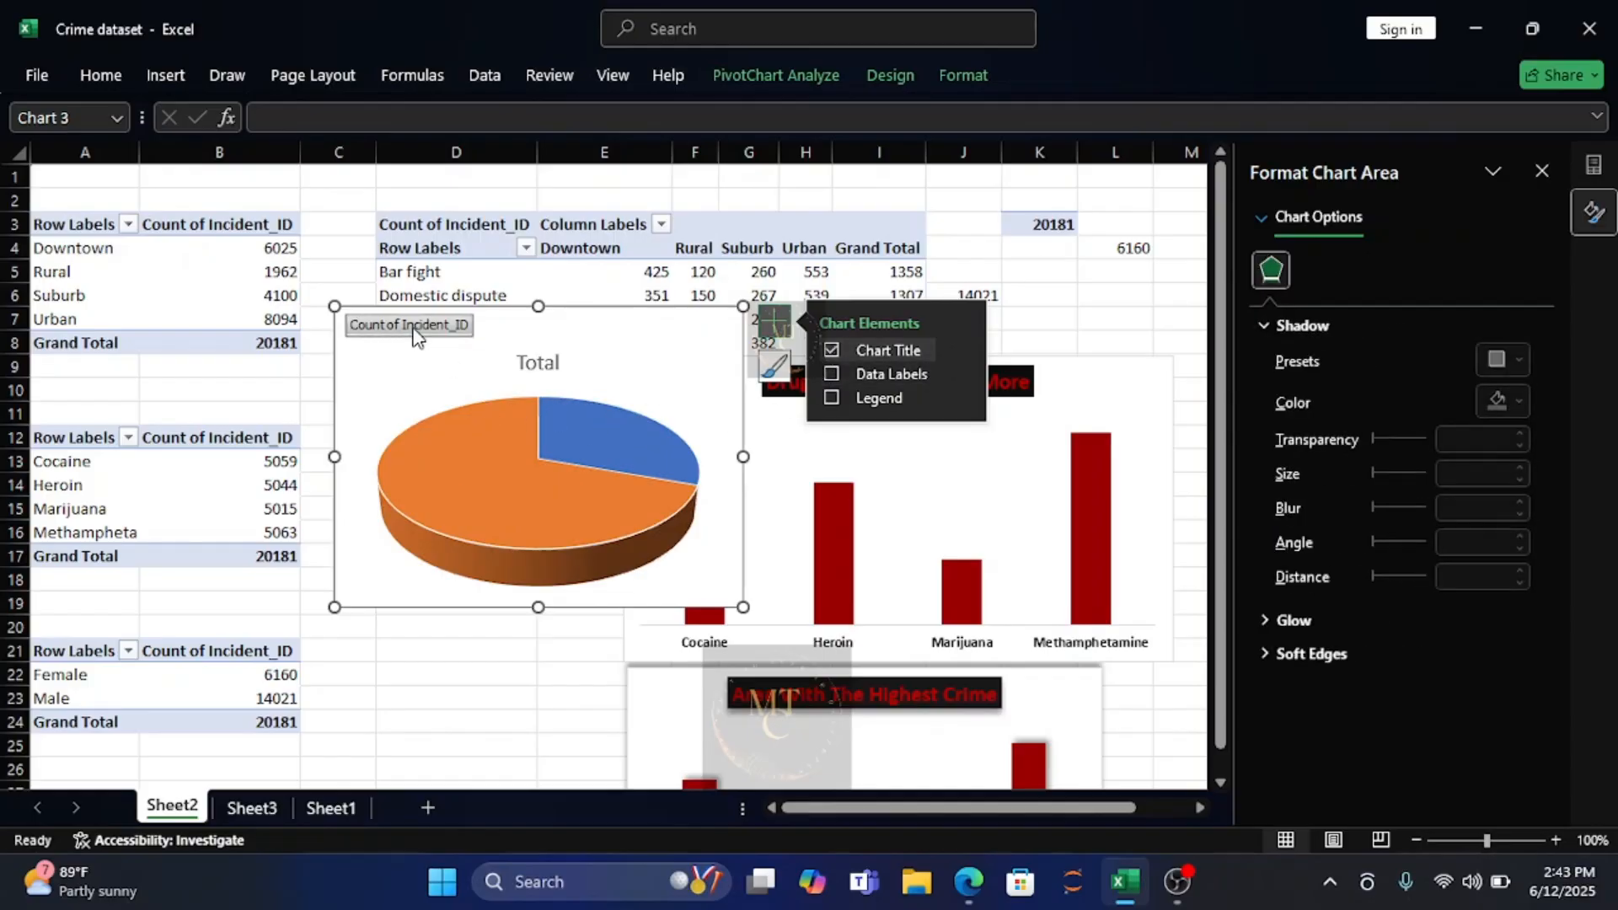
{"action": "right_click", "coordinate": [413, 328]}
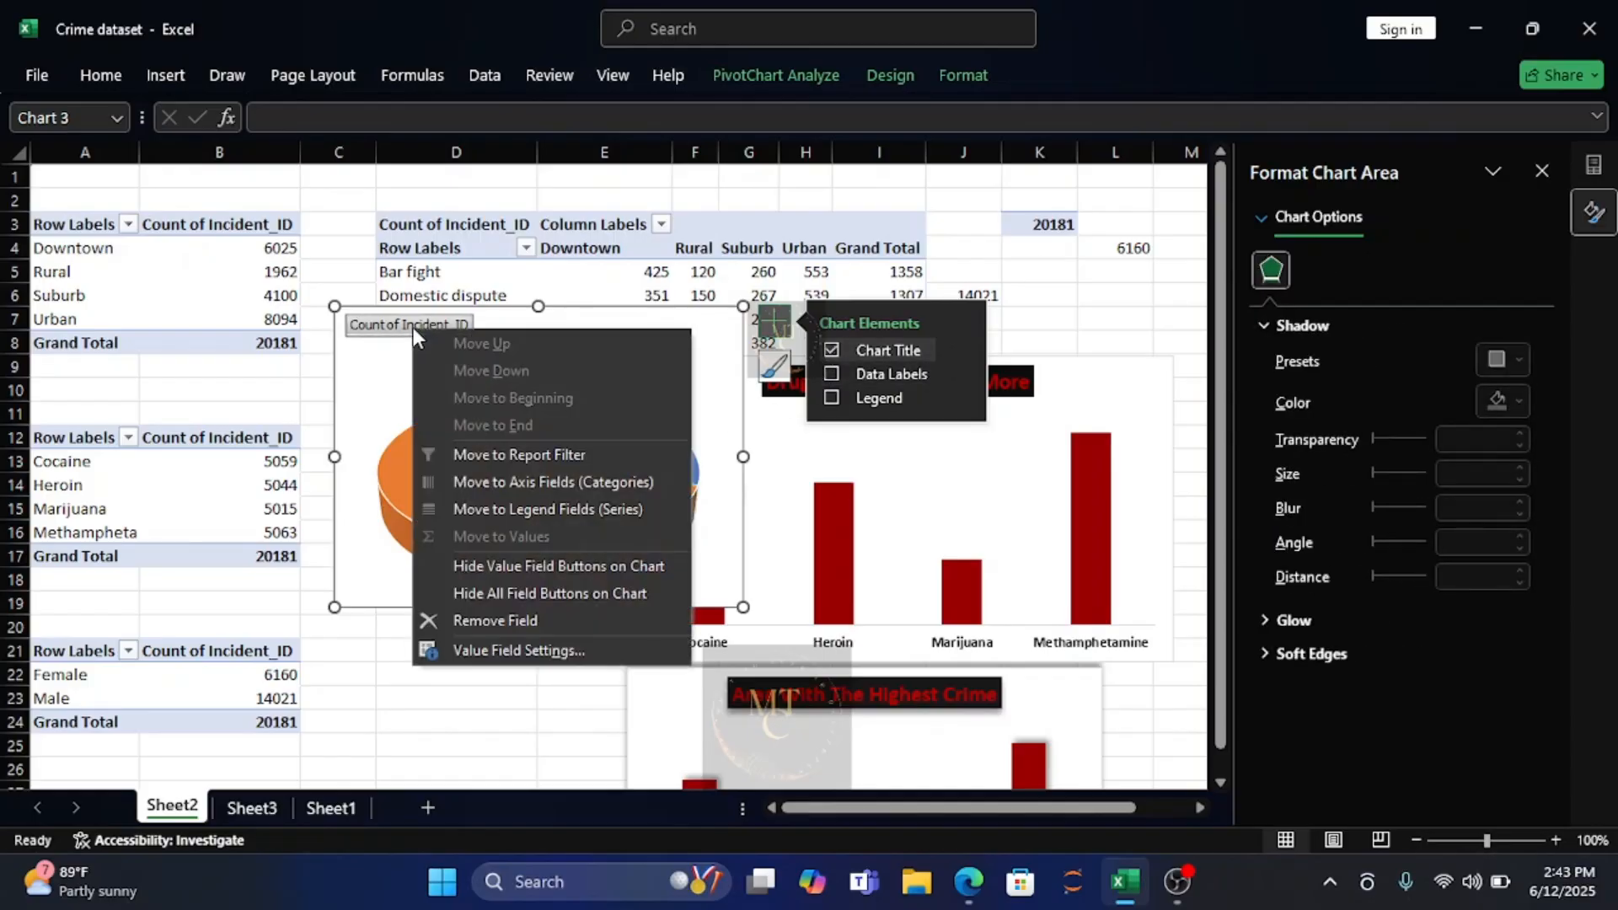
{"action": "left_click", "coordinate": [479, 566]}
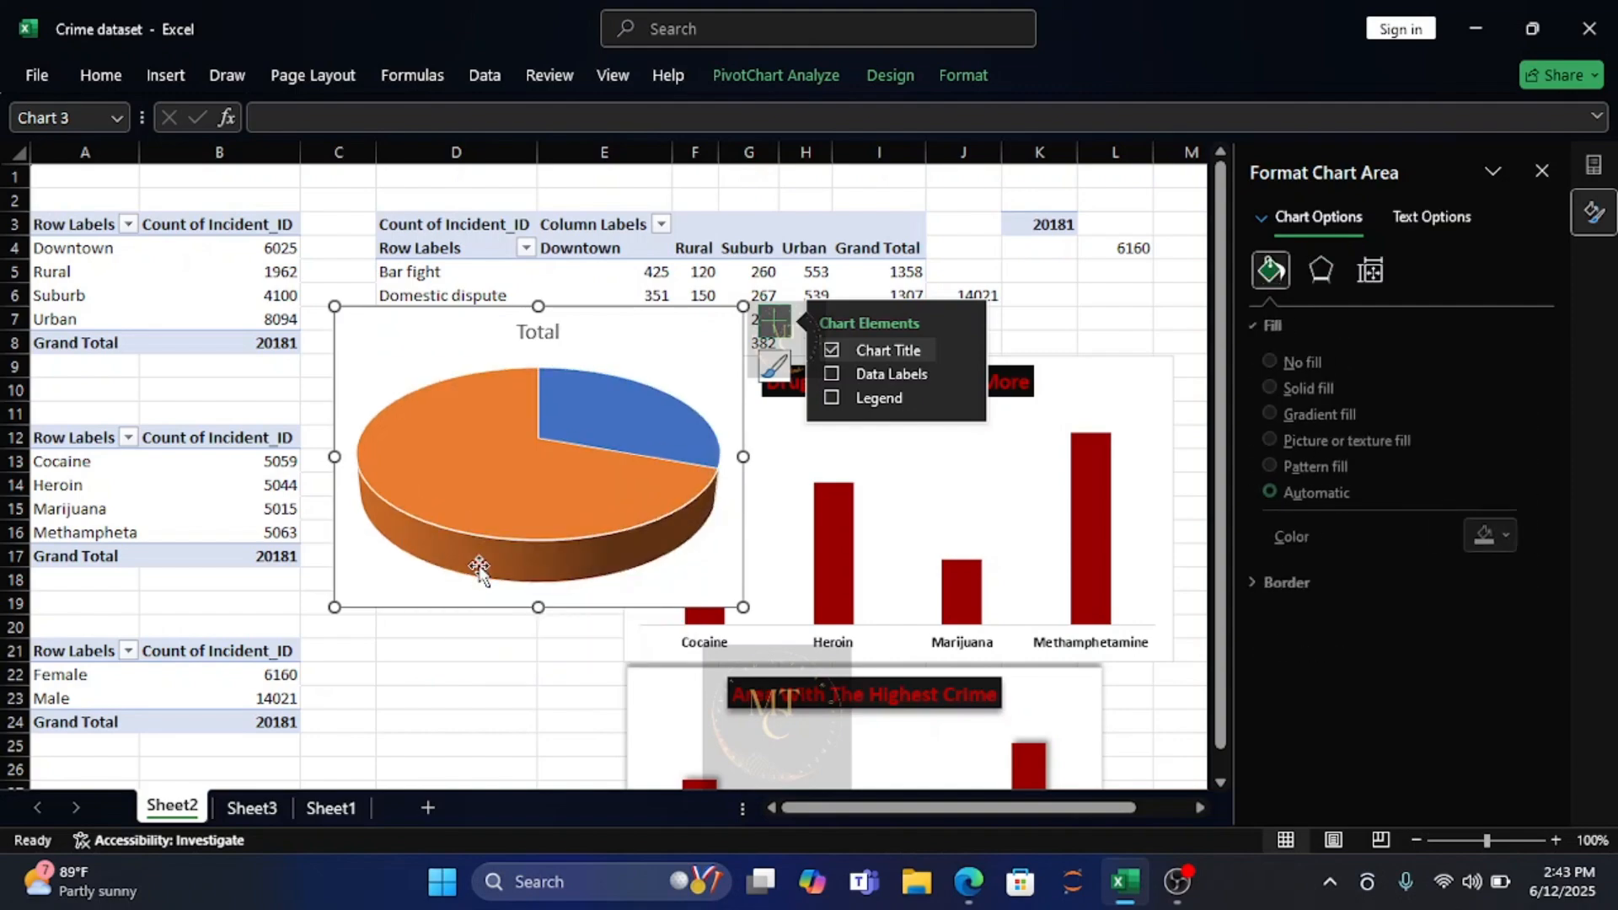
Fill all slices of the gender pie chart with the lightest gray theme color.
{"action": "left_click", "coordinate": [542, 495]}
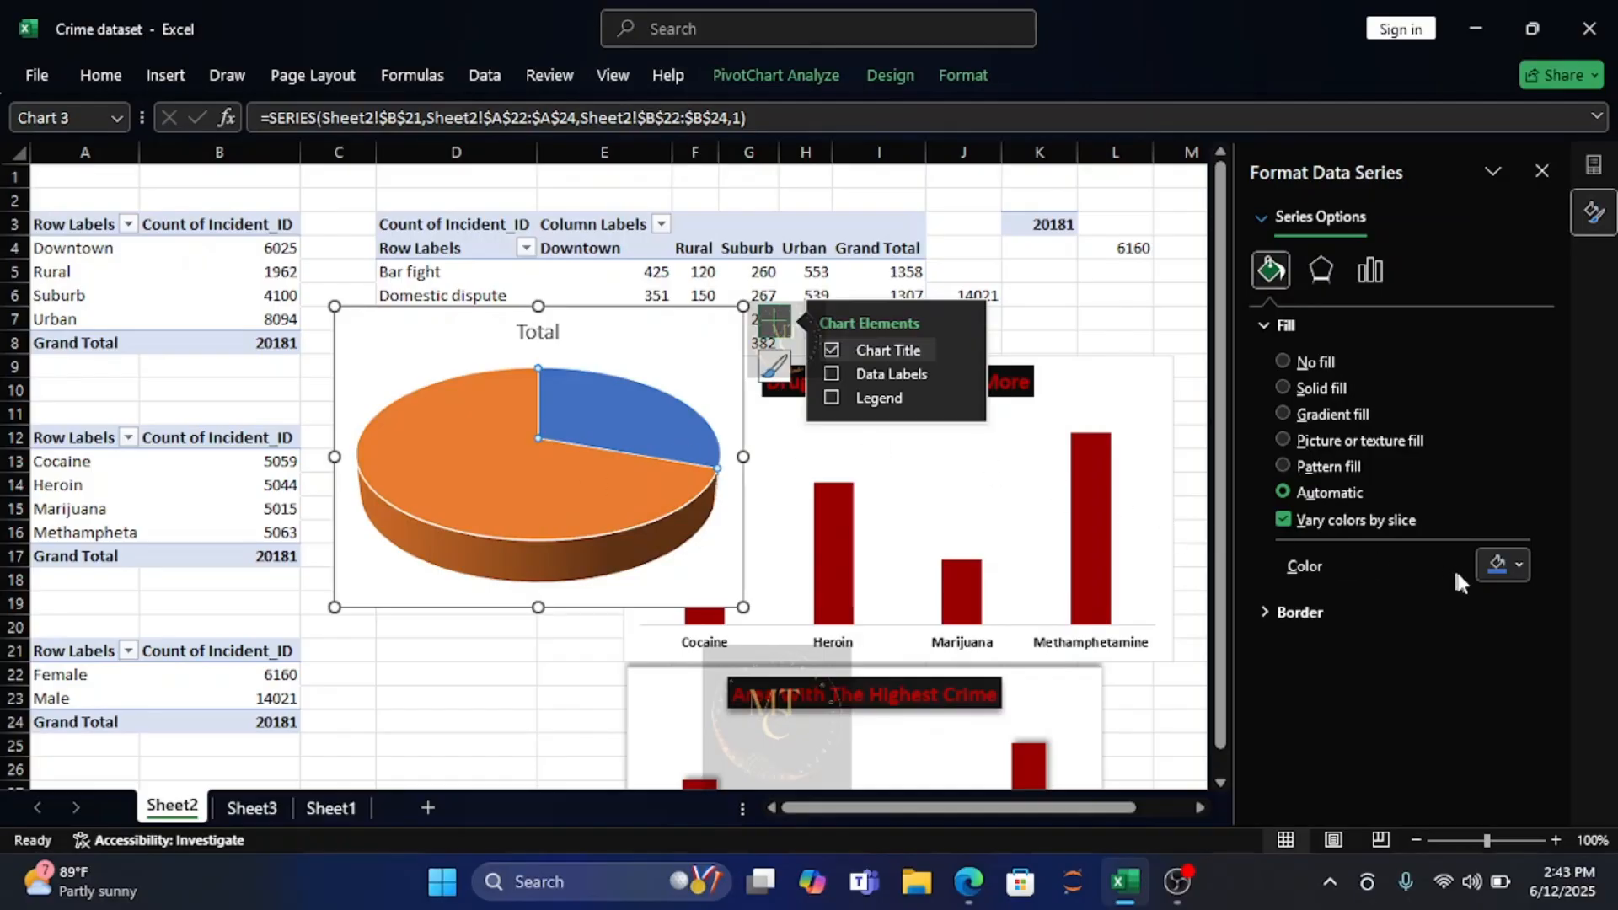
{"action": "left_click", "coordinate": [1519, 565]}
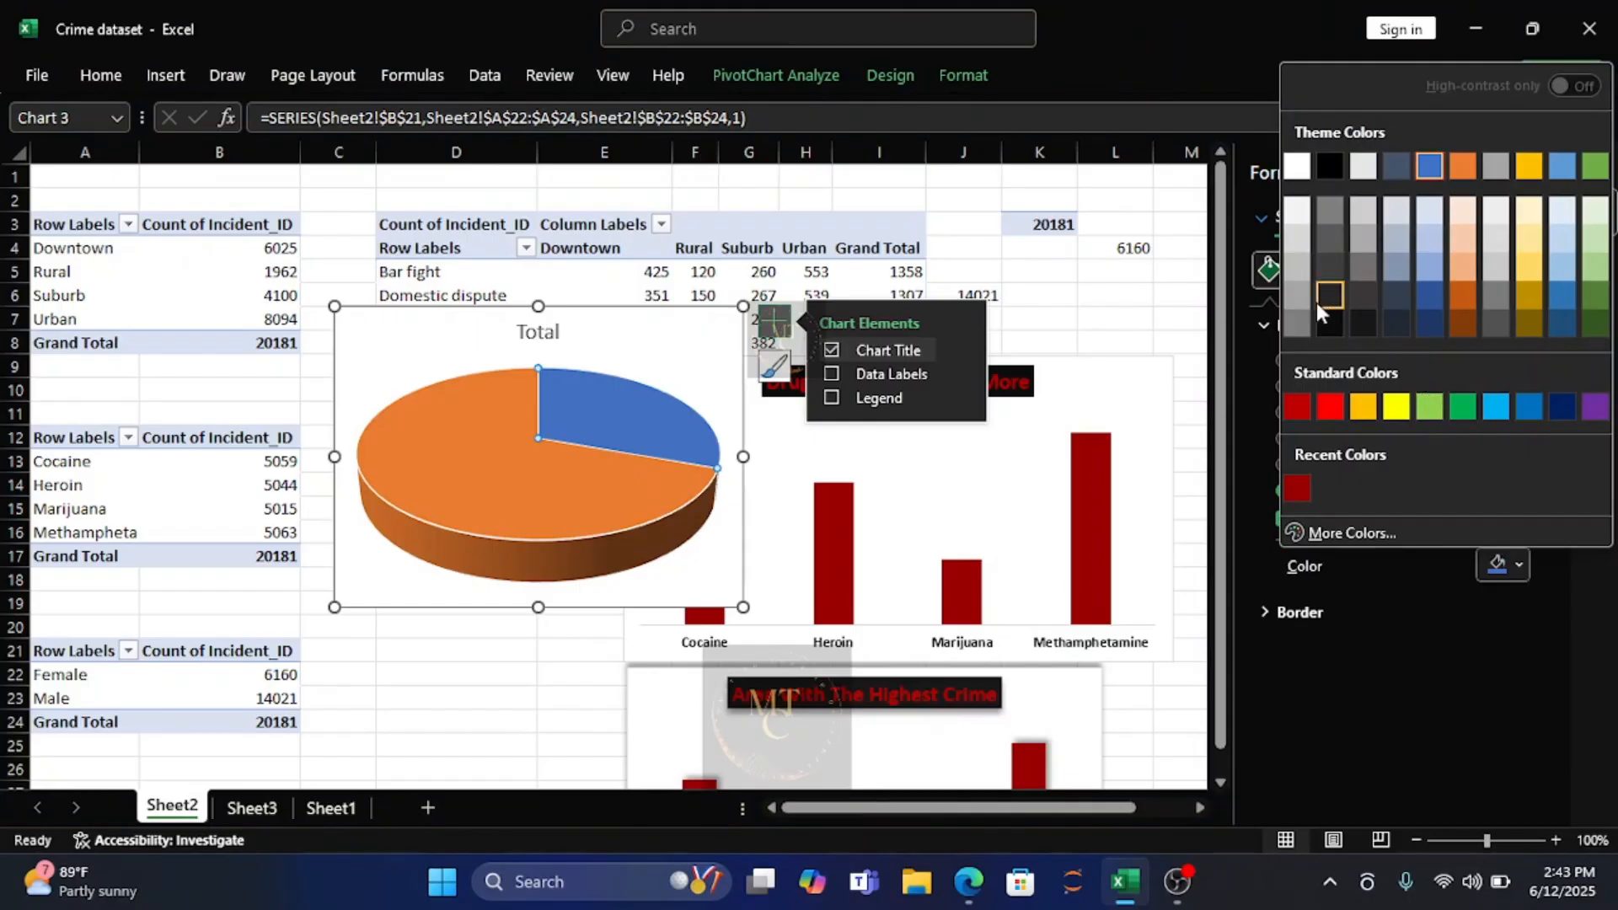
{"action": "left_click", "coordinate": [1294, 215]}
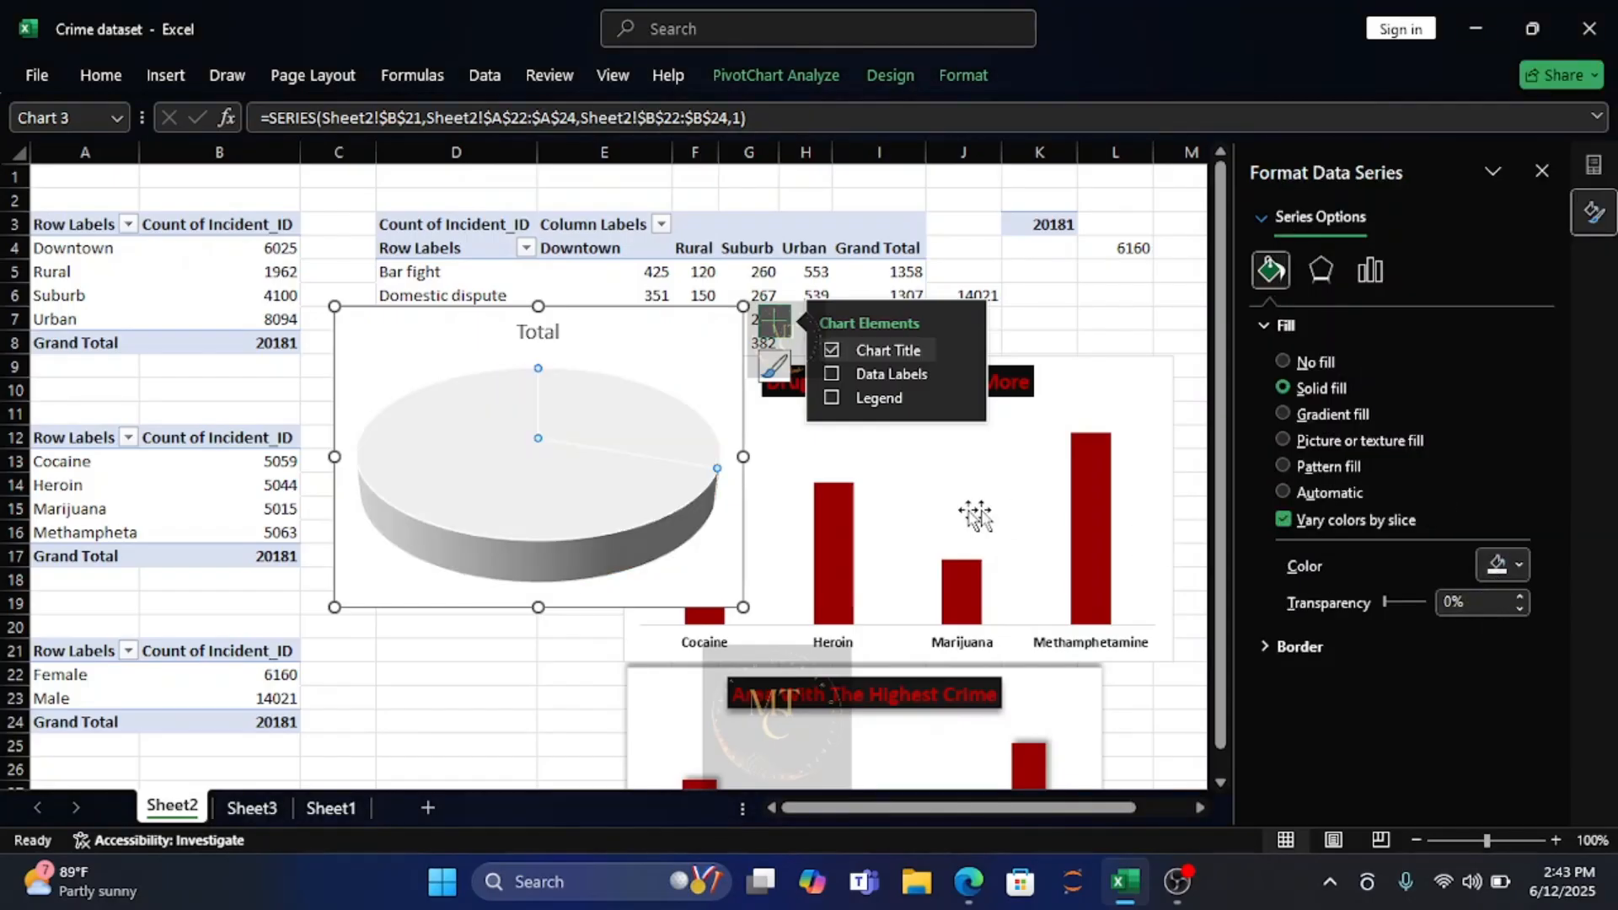
Give only the Female slice of the gender pie chart a solid border in the darkest black theme shade.
{"action": "left_click", "coordinate": [686, 444]}
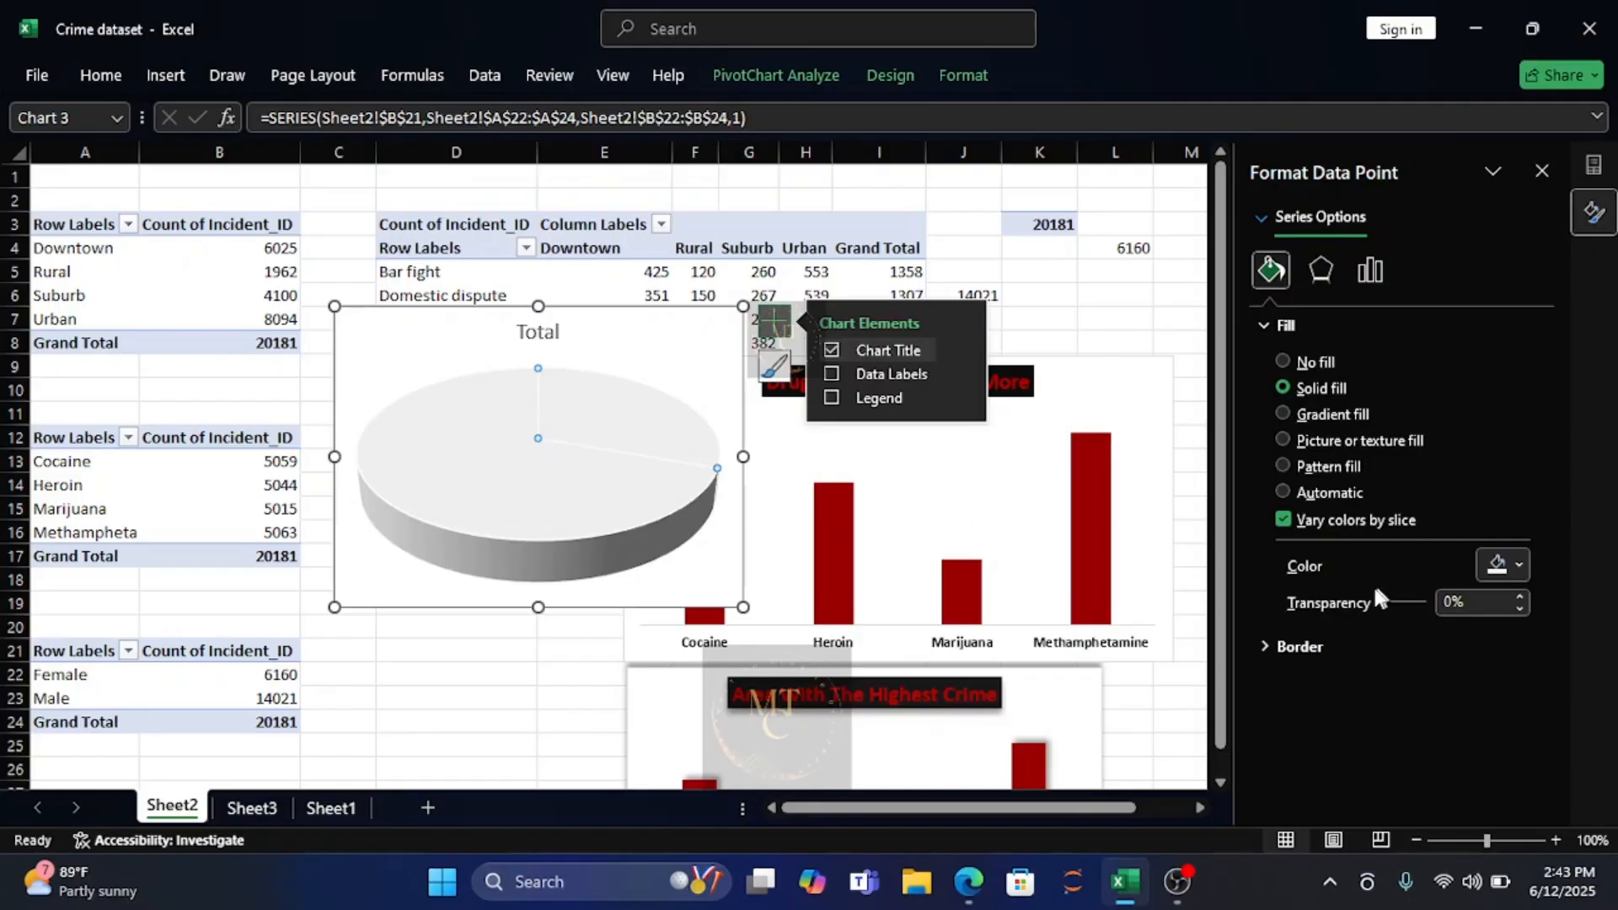
{"action": "left_click", "coordinate": [1271, 645]}
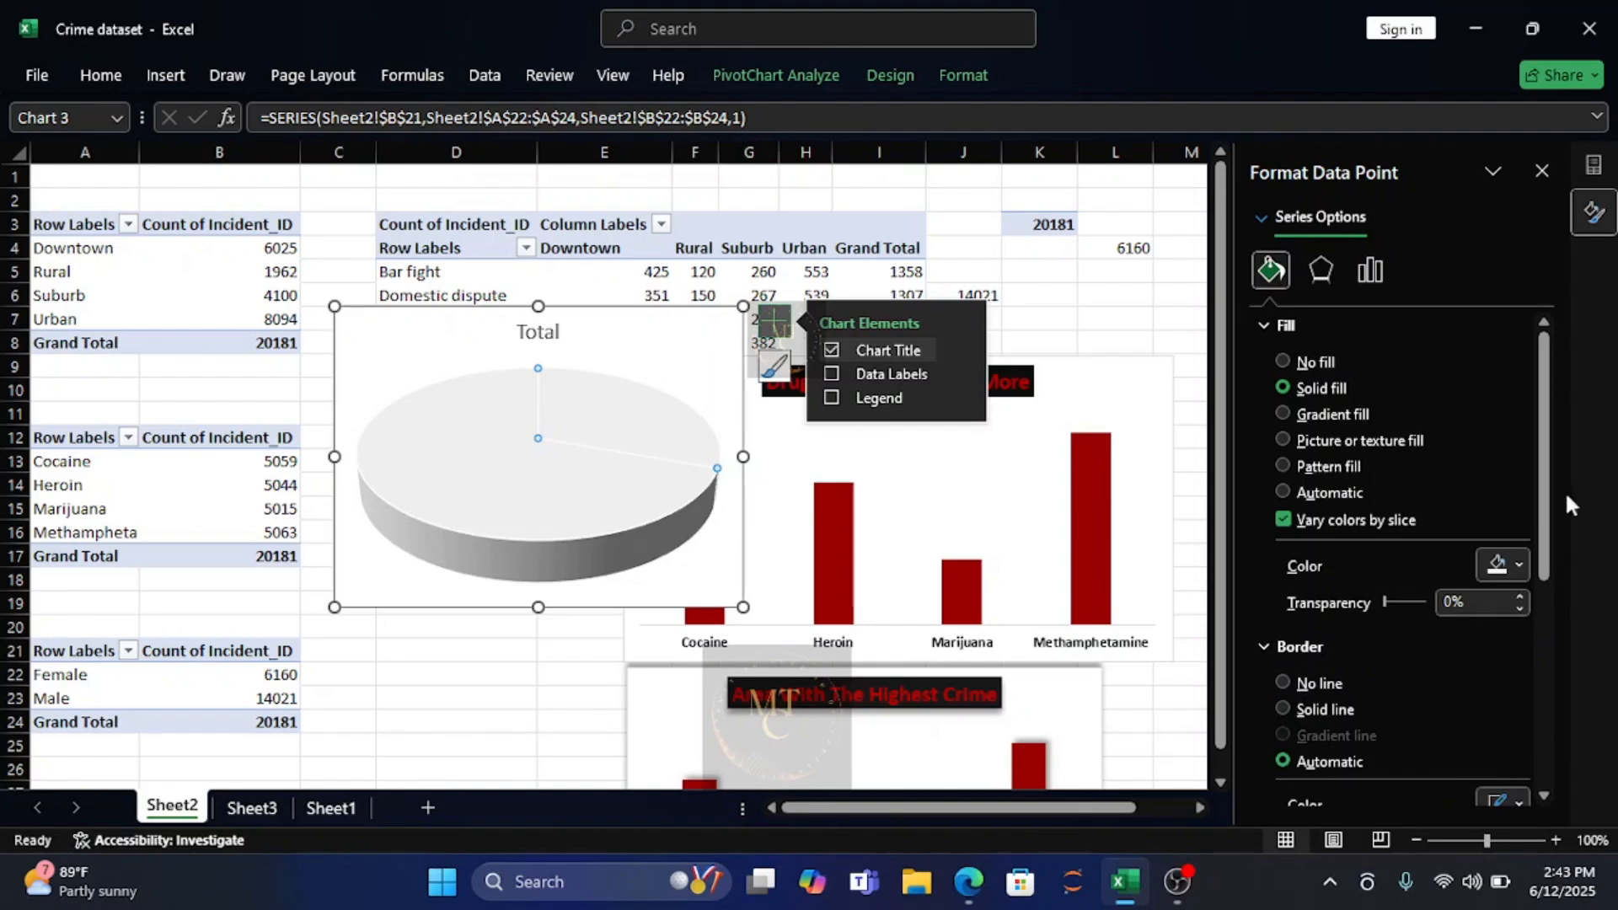
{"action": "left_click_drag", "start_coordinate": [1544, 498], "coordinate": [1556, 615]}
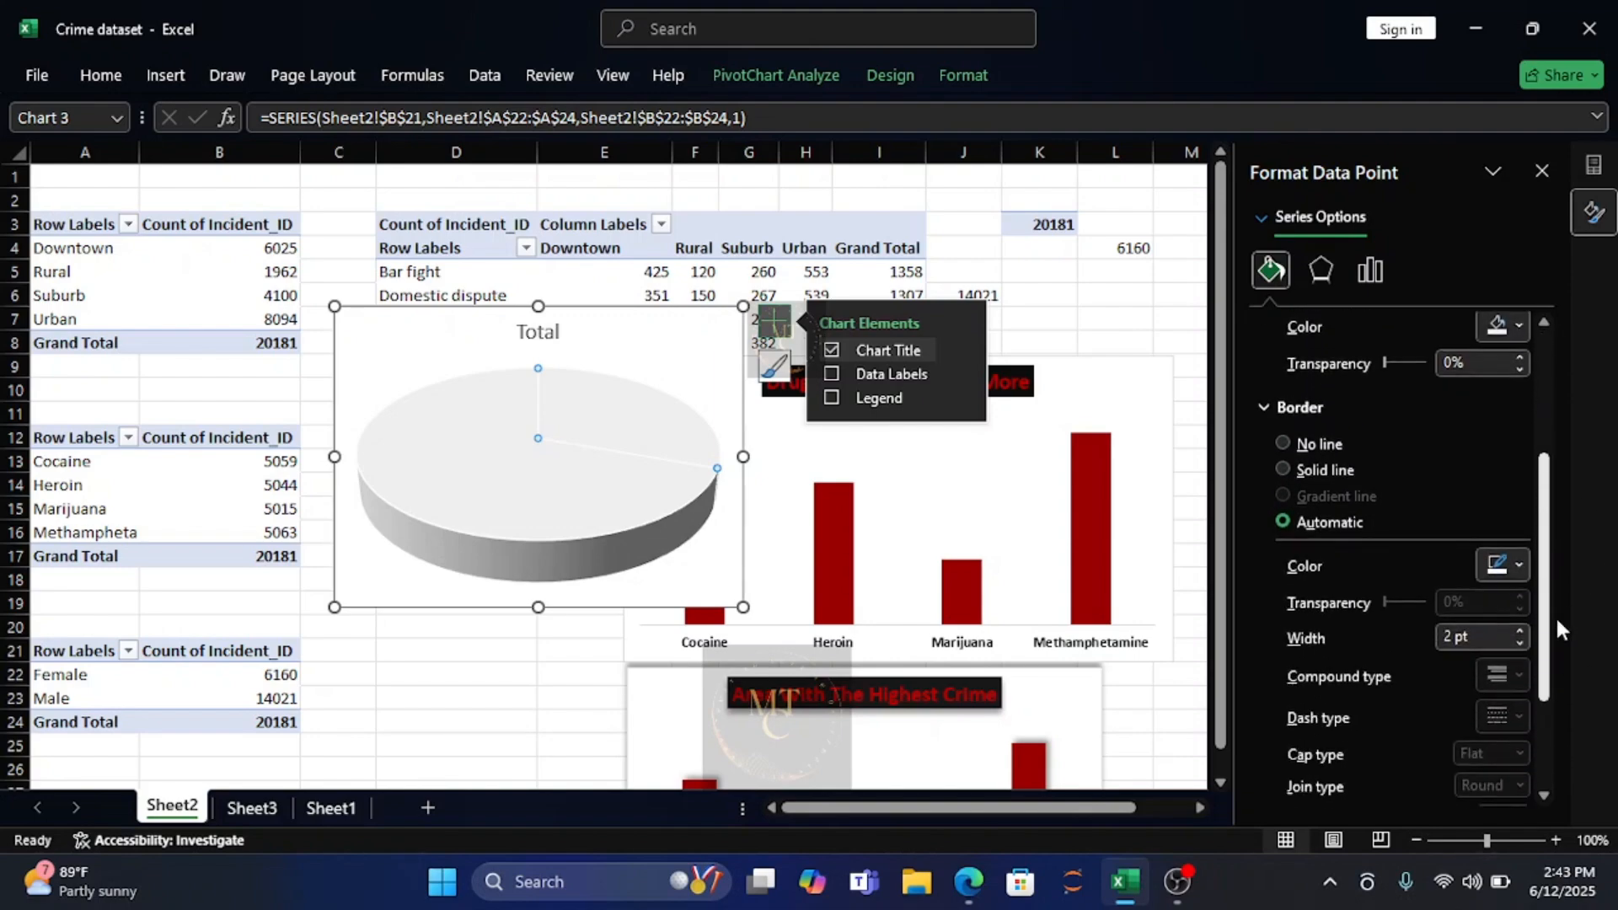
{"action": "left_click", "coordinate": [1515, 567]}
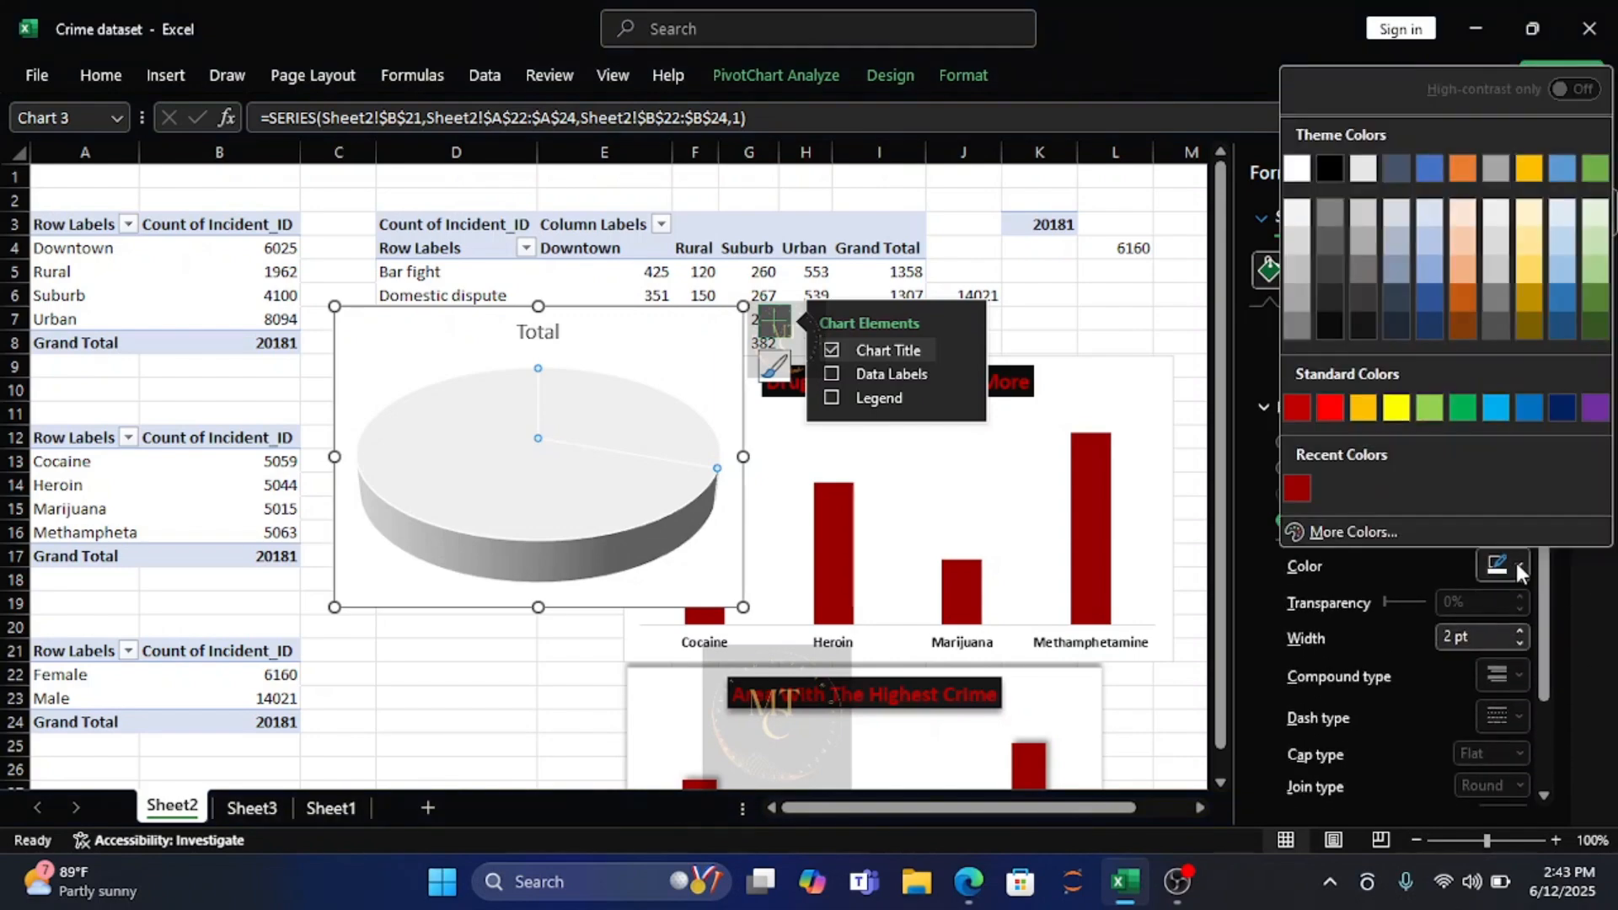
{"action": "left_click", "coordinate": [1338, 321]}
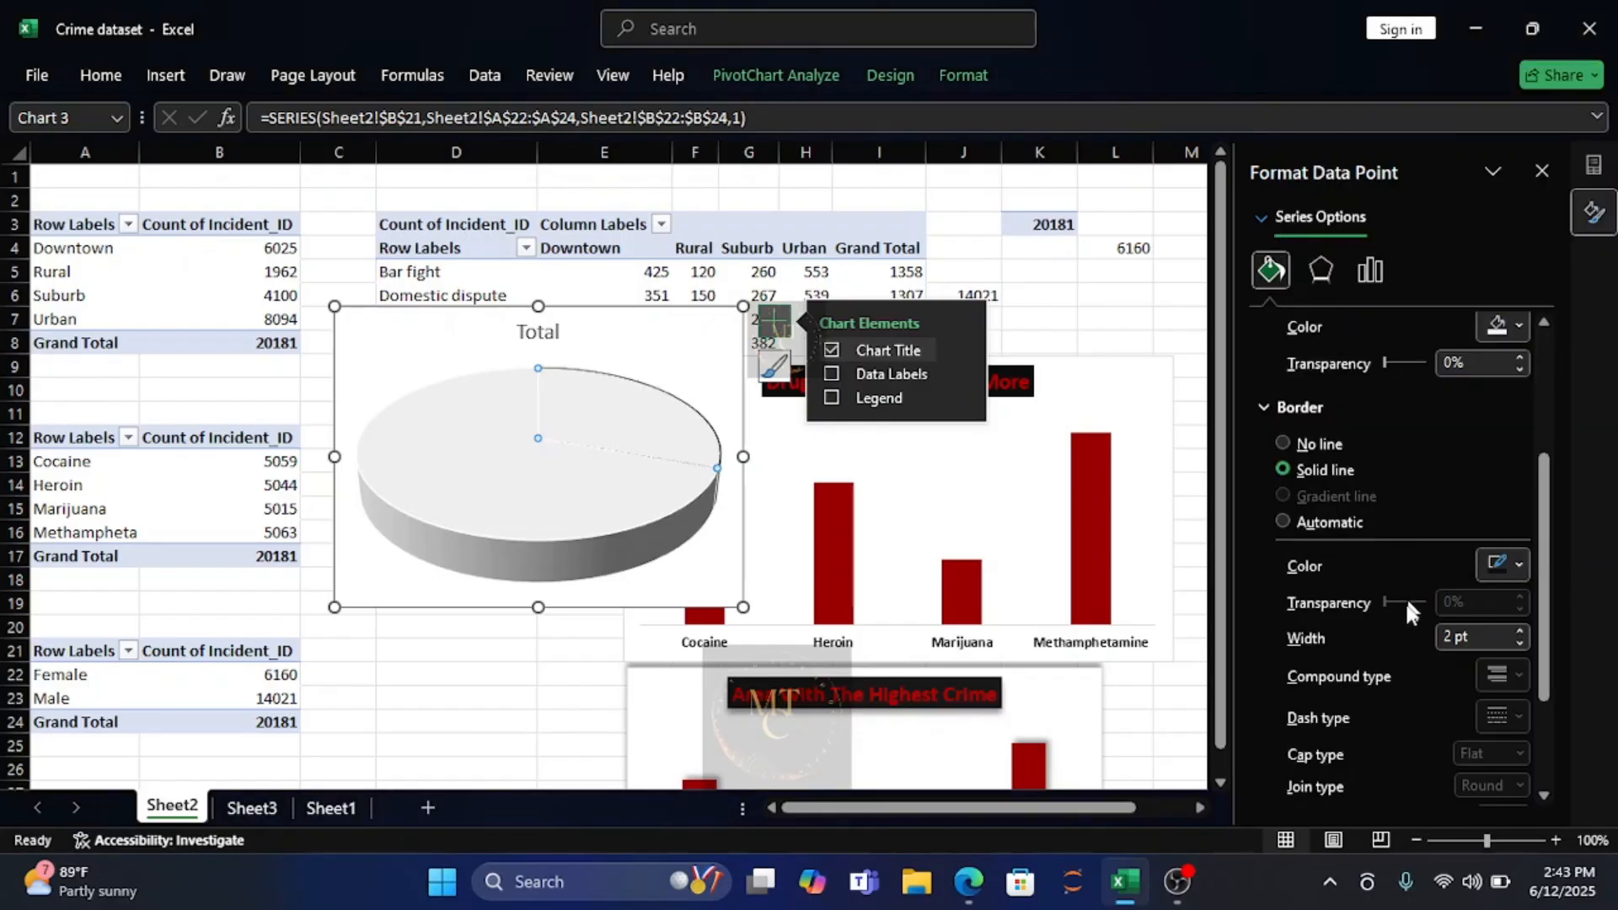
Set the Female slice's border width to 1.75 pt.
{"action": "left_click", "coordinate": [1518, 628]}
{"action": "left_click", "coordinate": [1518, 629]}
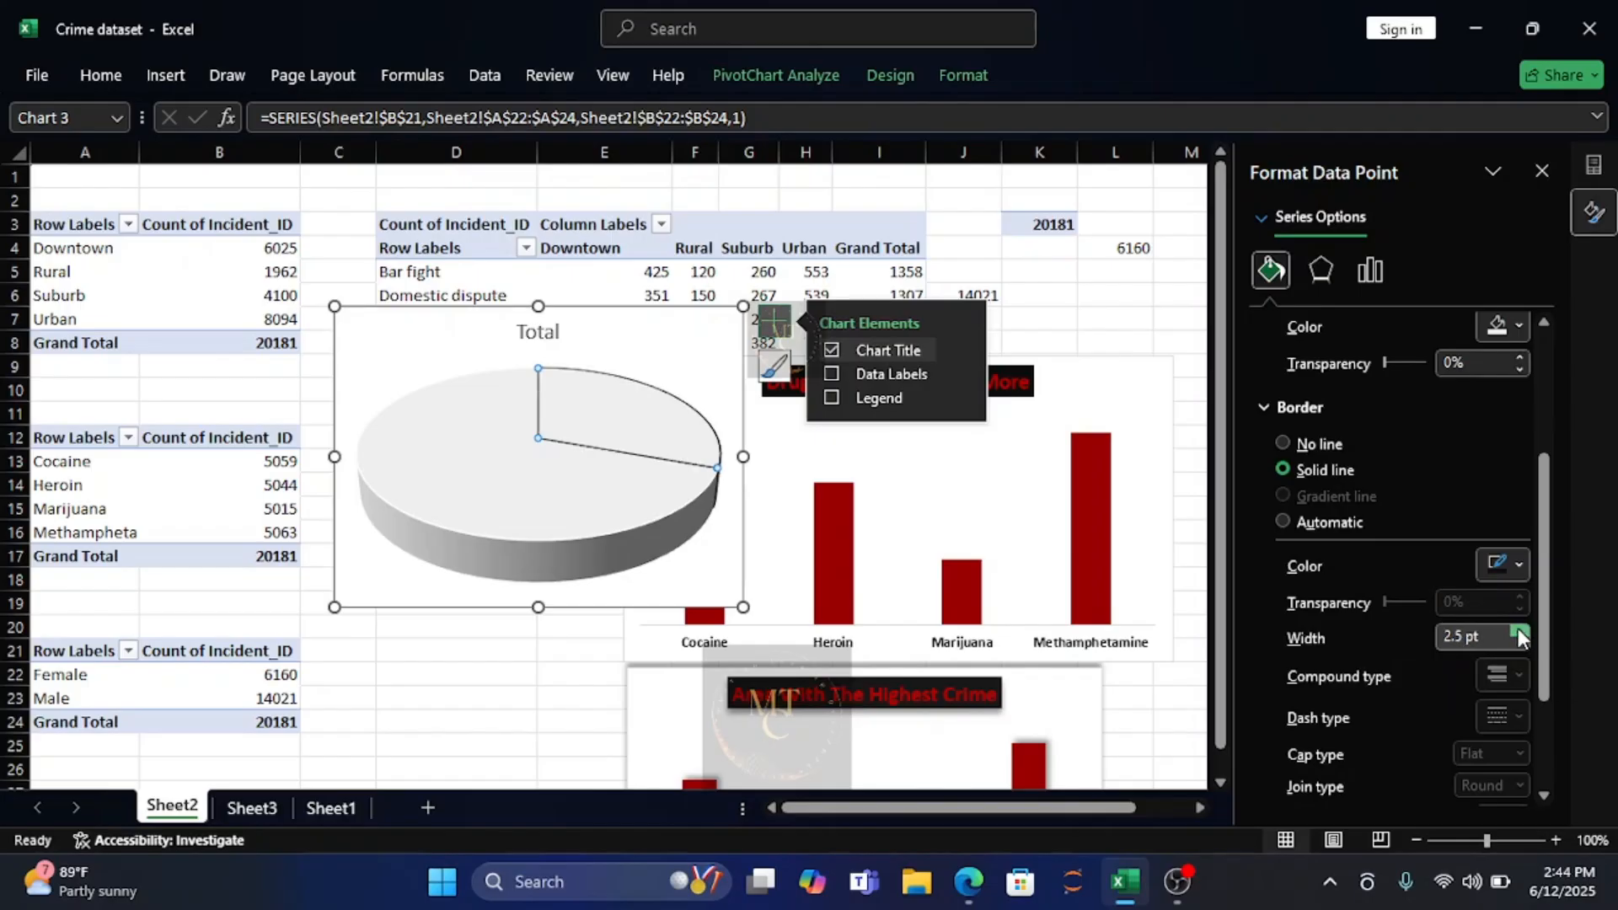
{"action": "left_click", "coordinate": [1518, 642]}
{"action": "left_click", "coordinate": [1519, 642]}
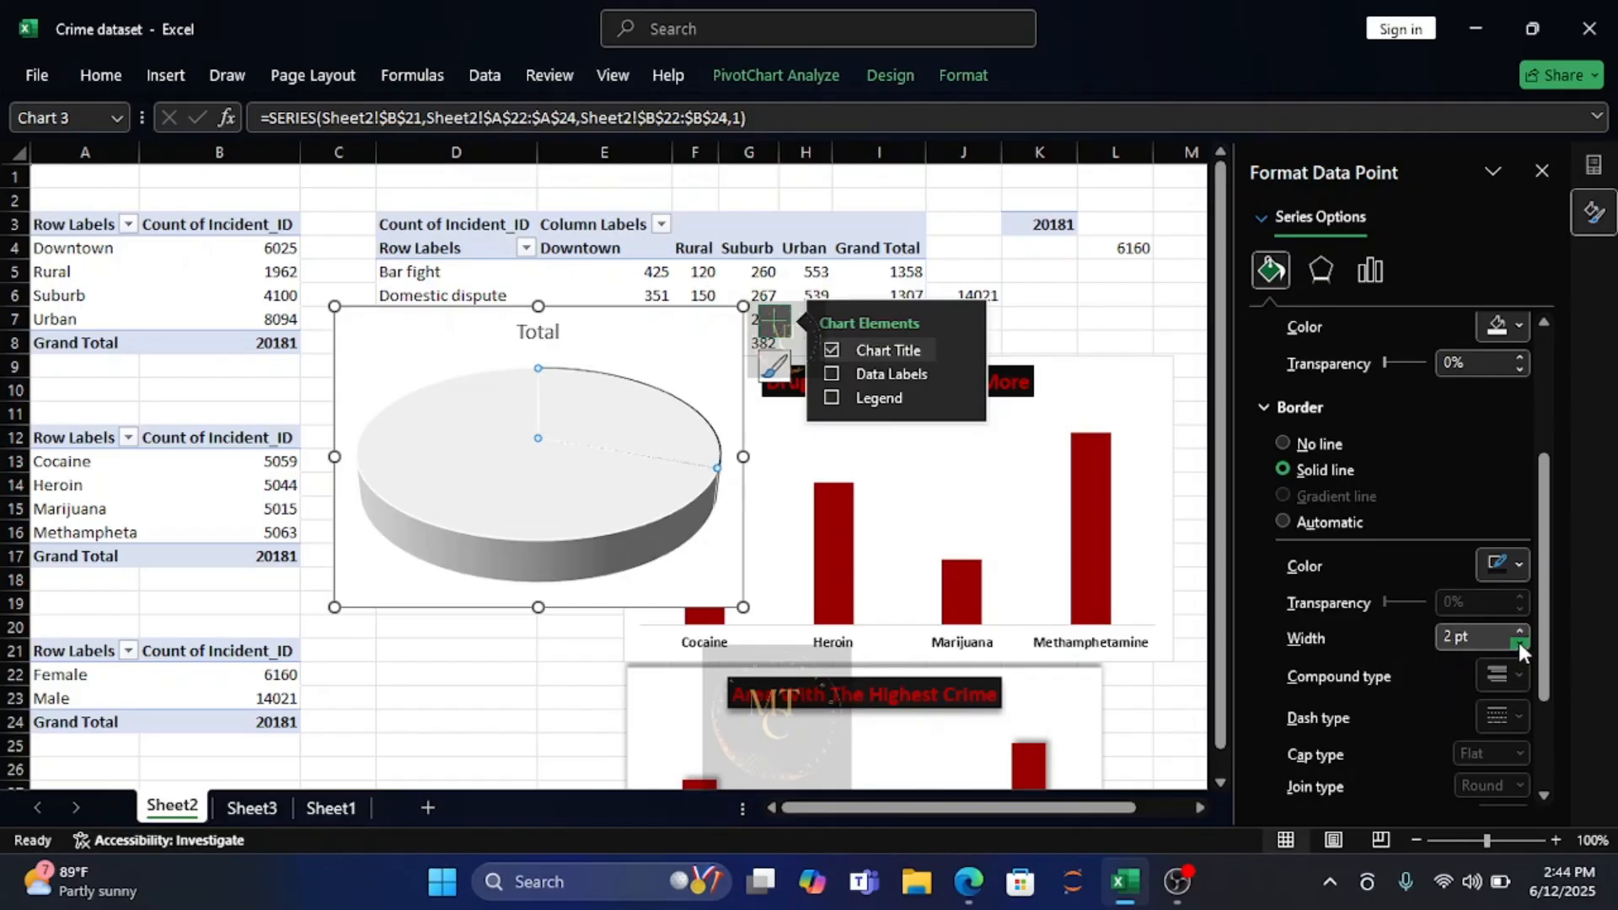
{"action": "left_click", "coordinate": [1518, 642]}
{"action": "left_click", "coordinate": [1518, 643]}
{"action": "left_click", "coordinate": [1519, 642]}
{"action": "left_click", "coordinate": [1519, 642]}
{"action": "left_click", "coordinate": [1518, 643]}
{"action": "left_click", "coordinate": [1519, 632]}
{"action": "left_click", "coordinate": [1518, 632]}
{"action": "left_click", "coordinate": [1518, 632]}
{"action": "left_click", "coordinate": [1518, 632]}
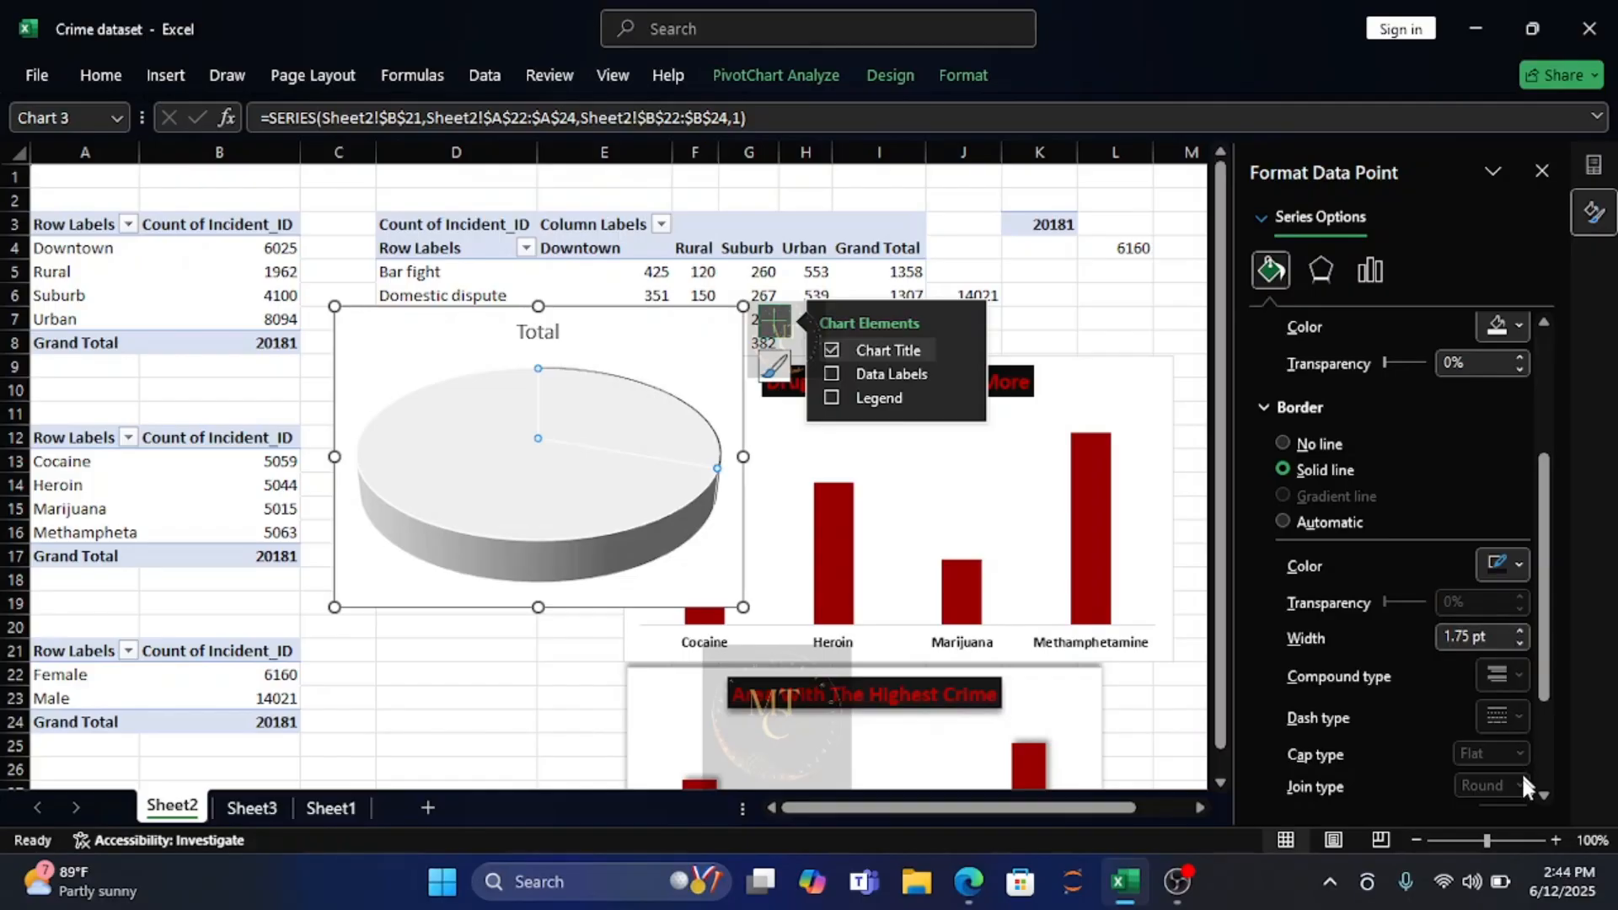
{"action": "left_click_drag", "start_coordinate": [1547, 615], "coordinate": [1558, 717]}
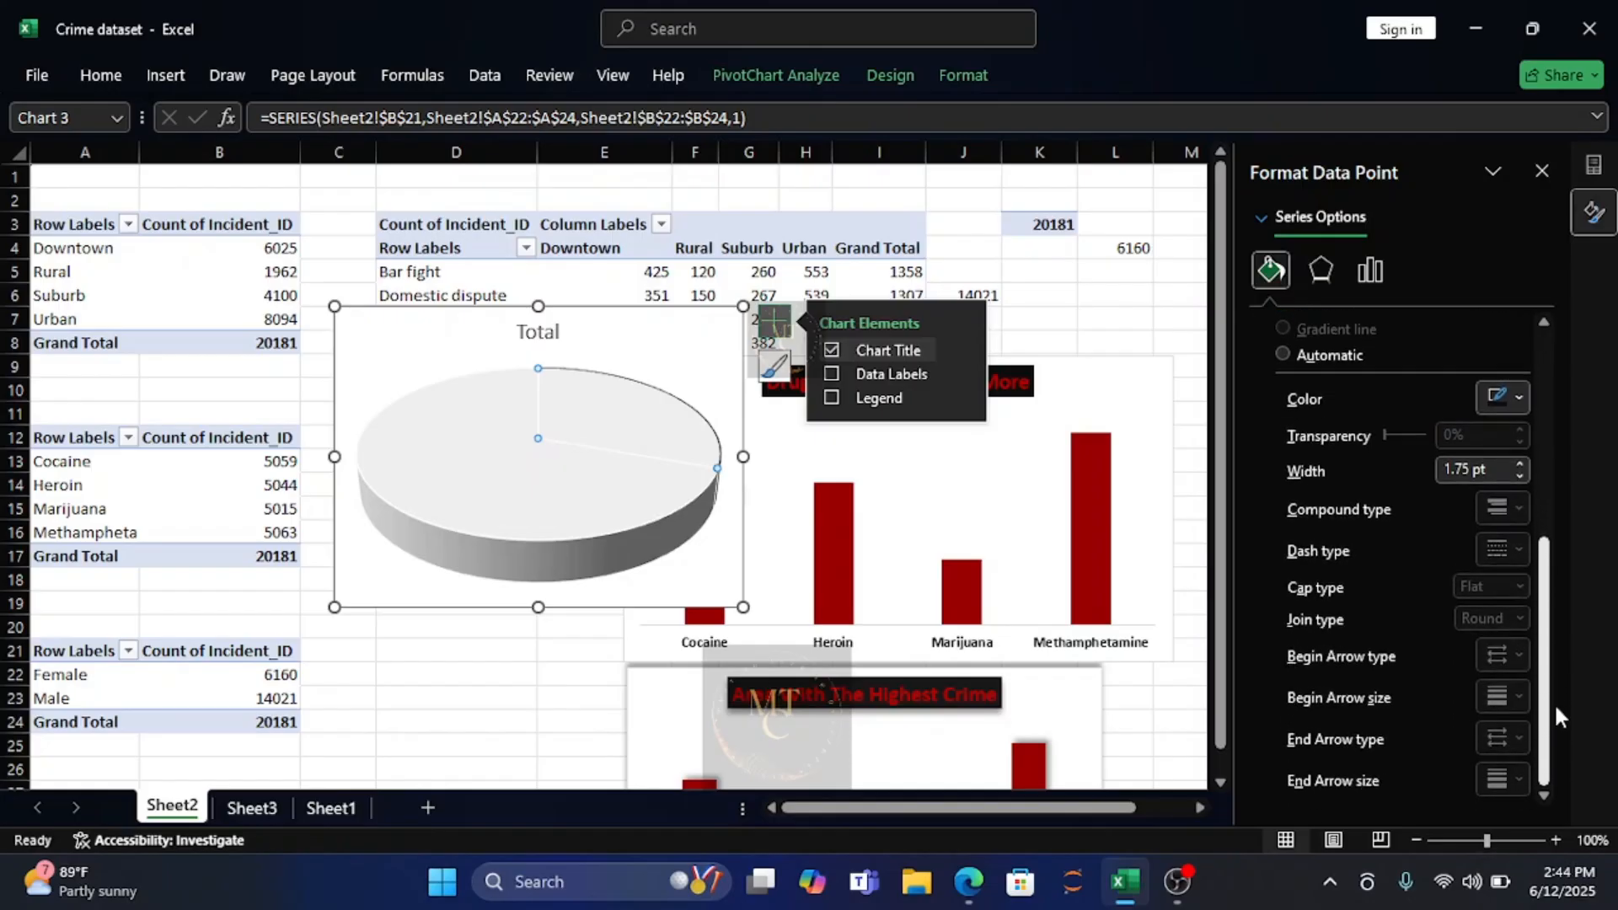
{"action": "scroll", "coordinate": [1460, 520], "scroll_direction": "up", "scroll_amount": 3}
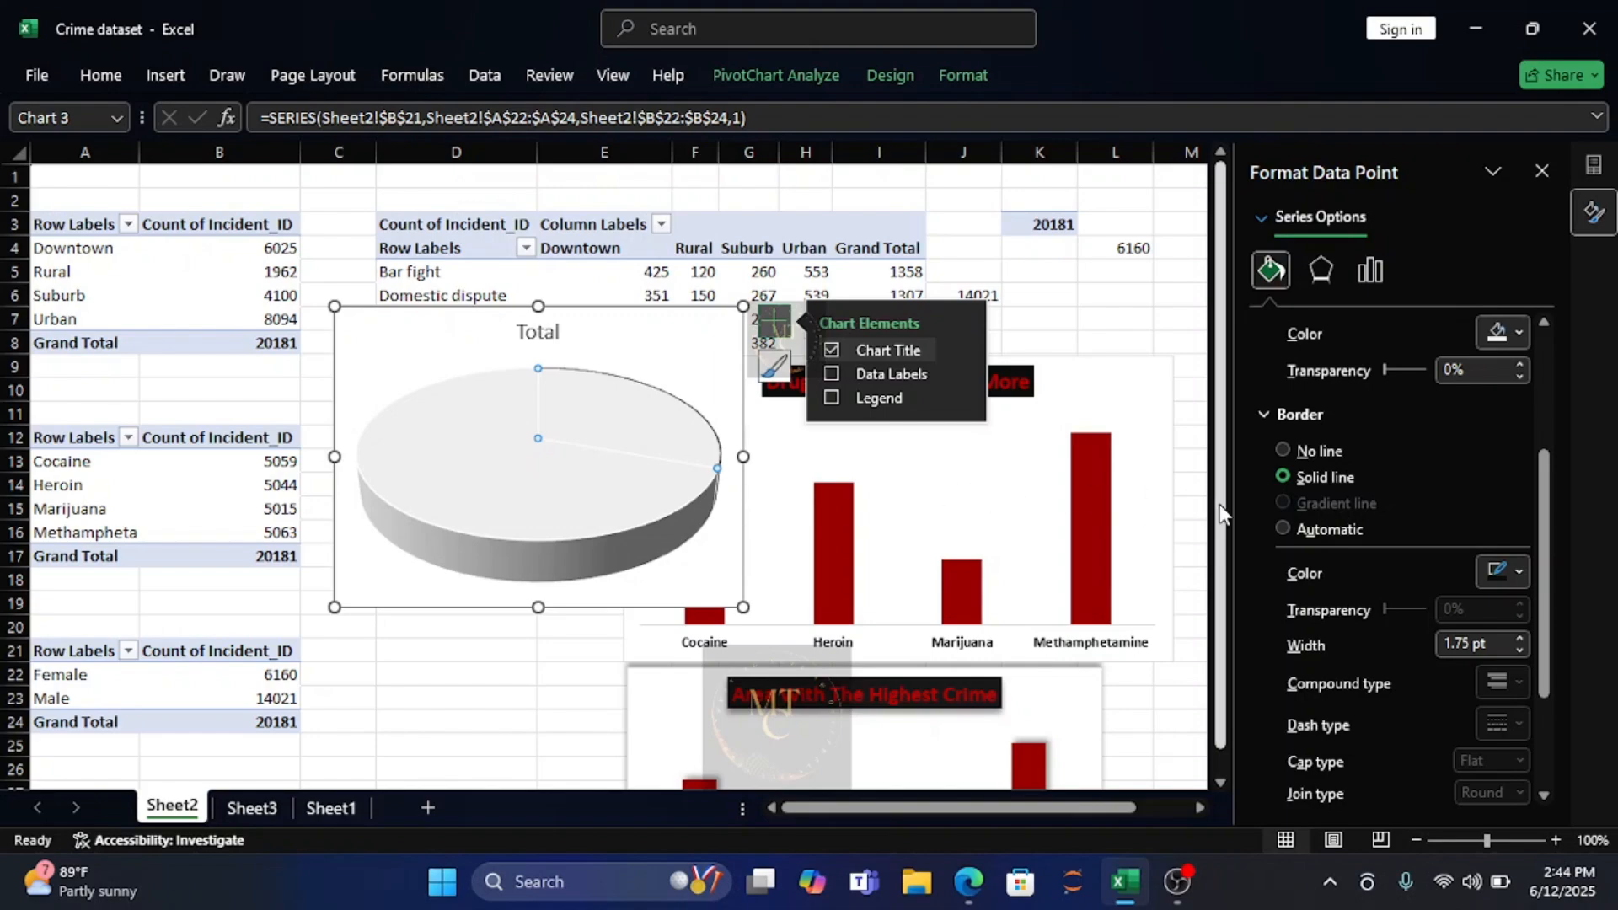
Apply the inner shadow preset with a 225° angle and 4 pt distance to the Female slice.
{"action": "left_click", "coordinate": [1327, 265]}
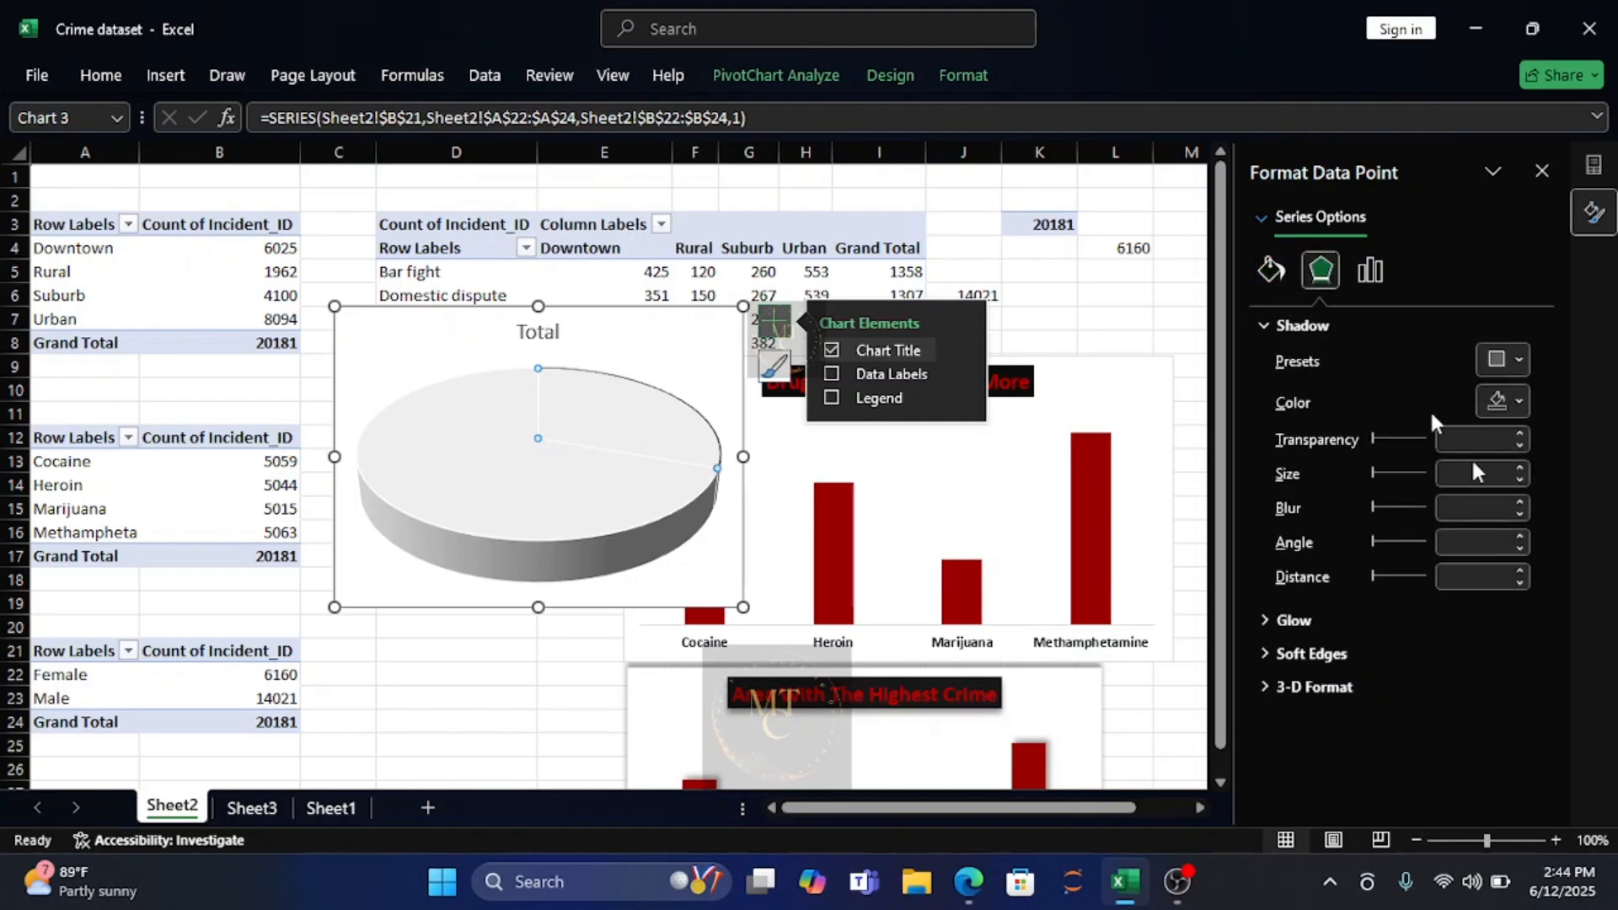
{"action": "left_click", "coordinate": [1517, 361]}
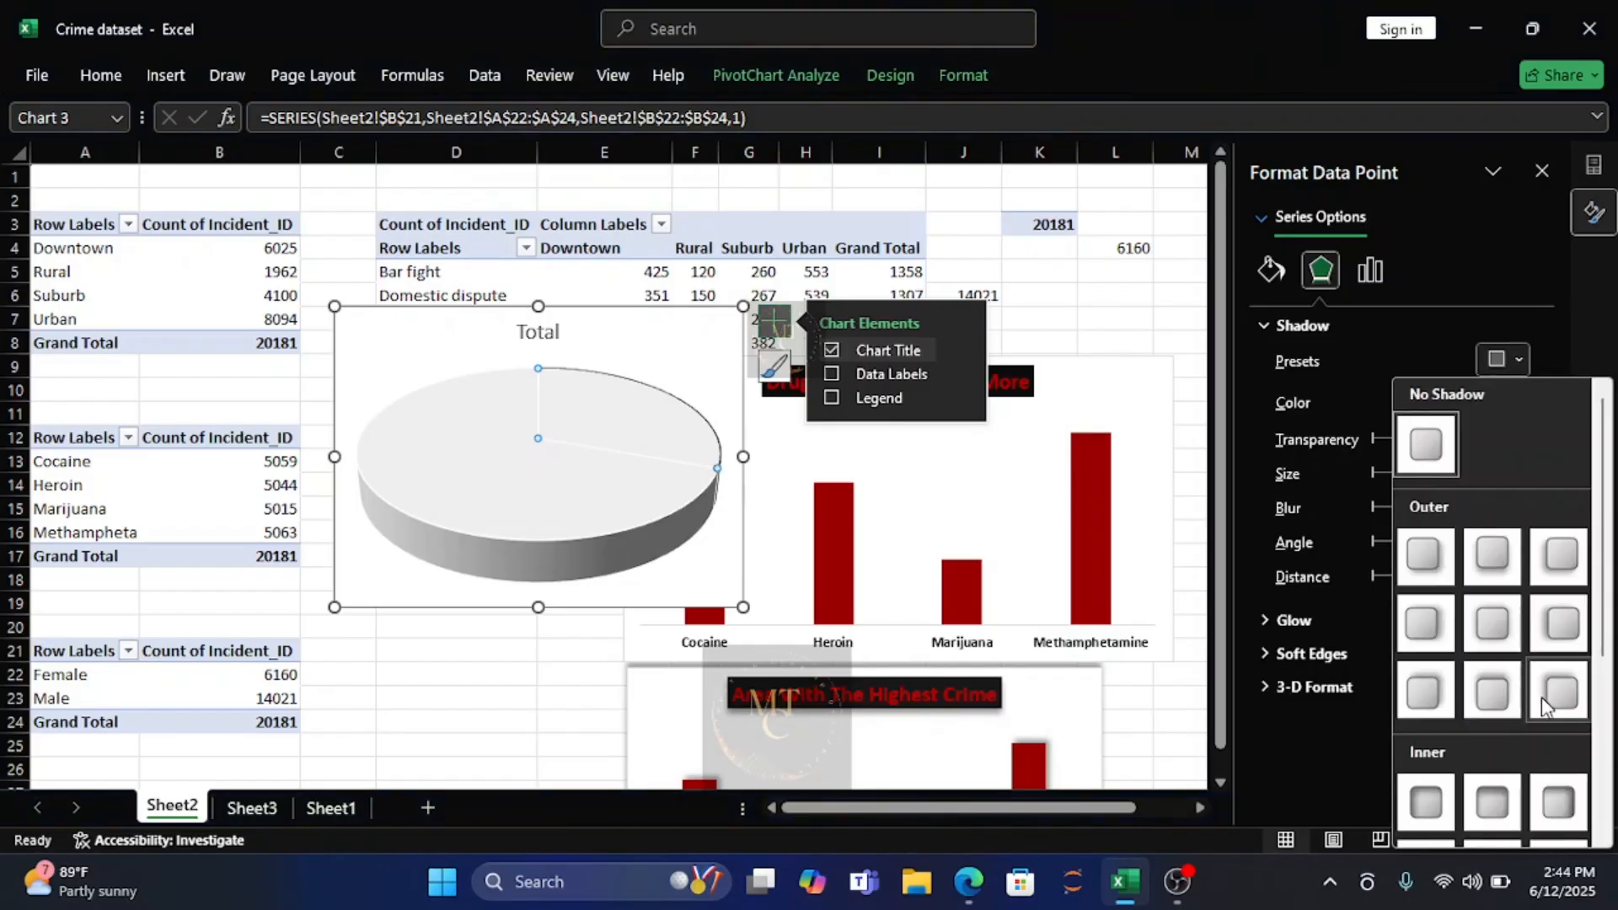
{"action": "left_click", "coordinate": [1426, 801]}
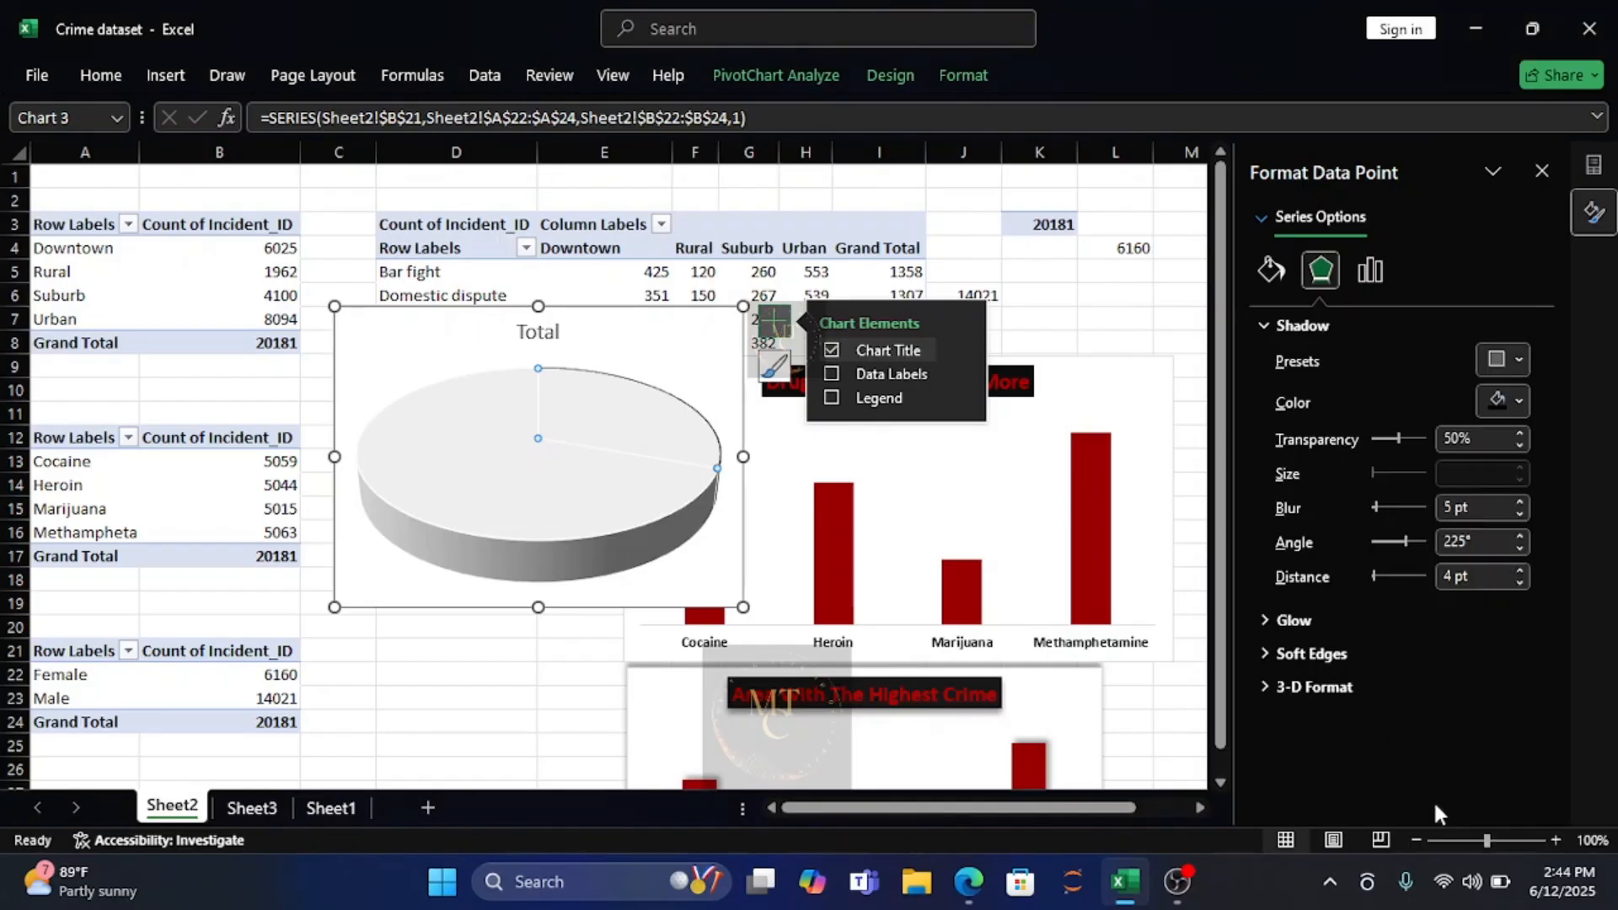
{"action": "left_click", "coordinate": [1520, 361]}
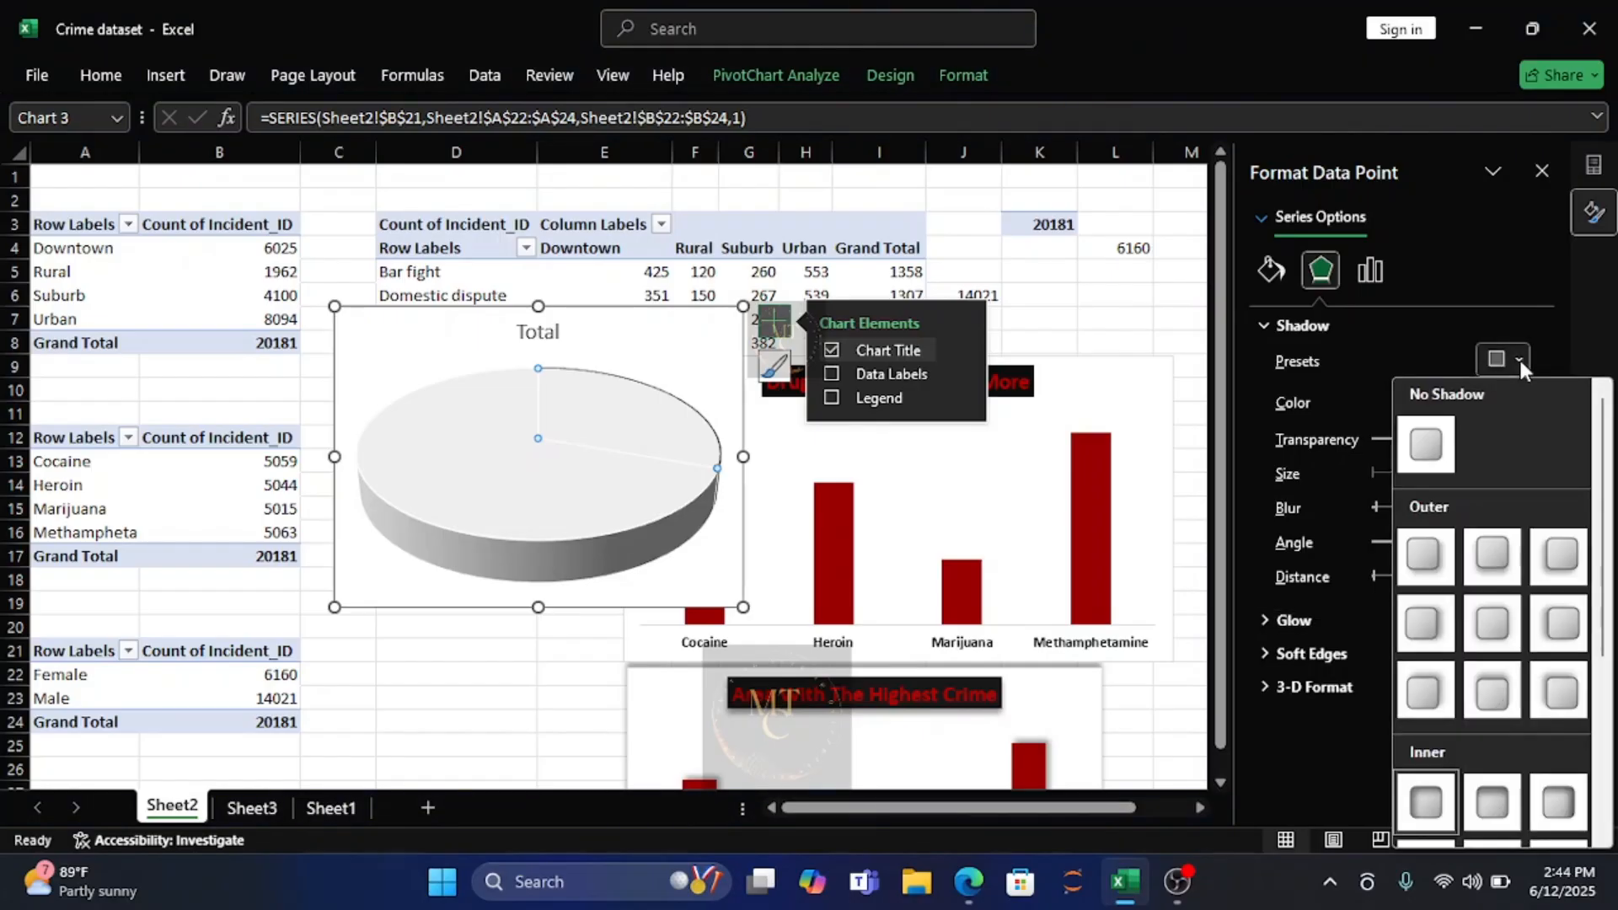
{"action": "left_click", "coordinate": [1425, 799]}
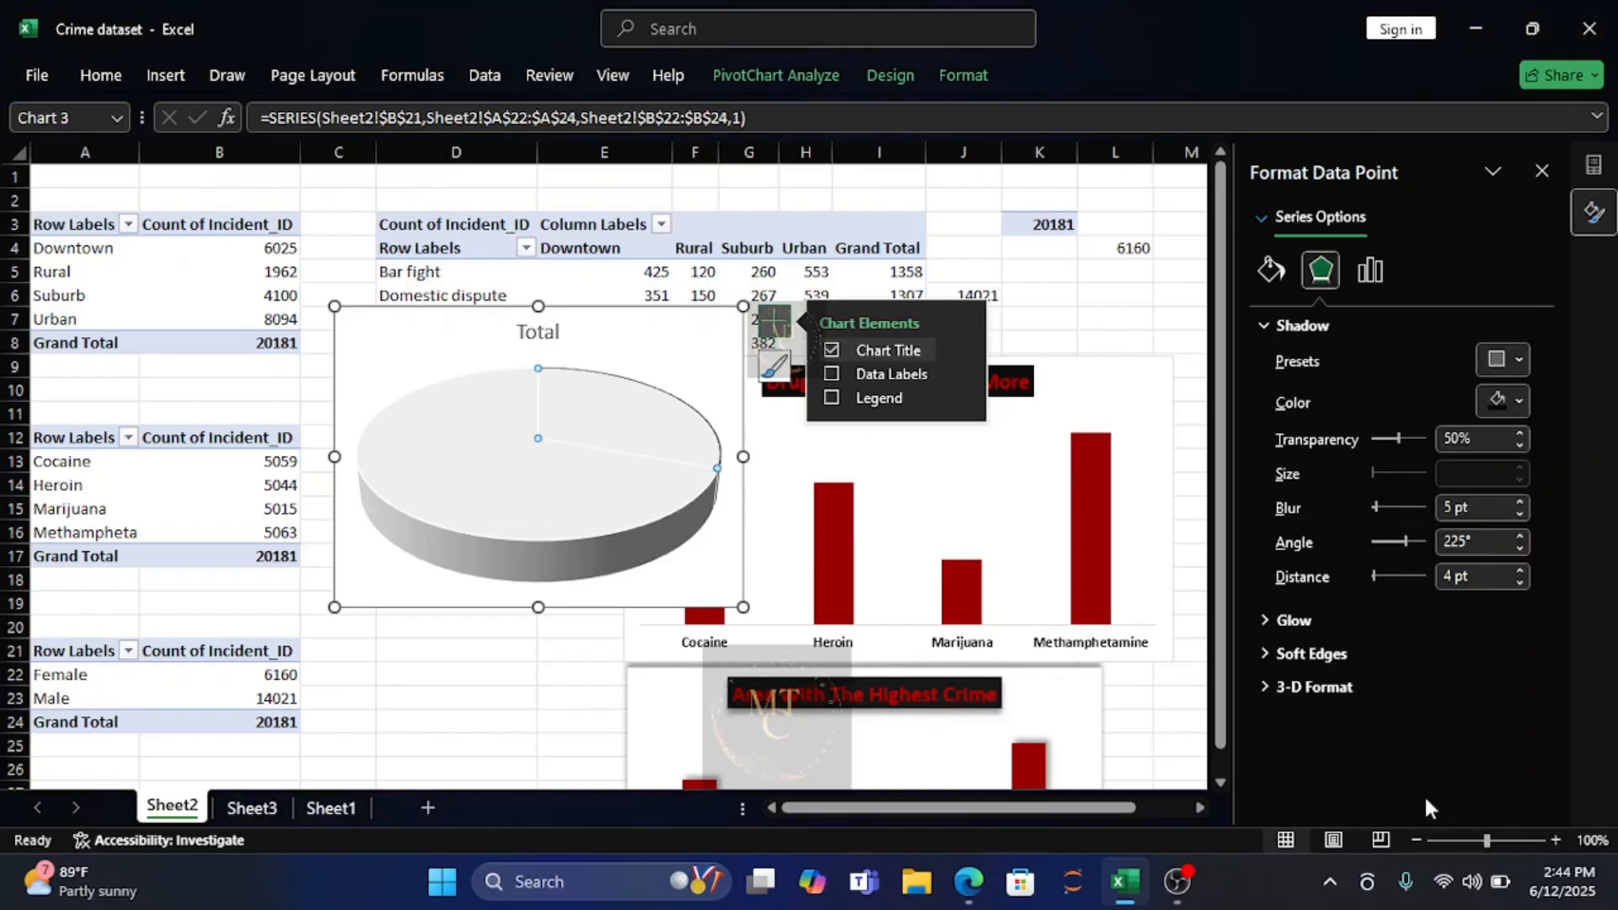
Rotate the gender pie's first slice to an angle of 138° and set the Female slice's point explosion to 42%.
{"action": "left_click", "coordinate": [1374, 269]}
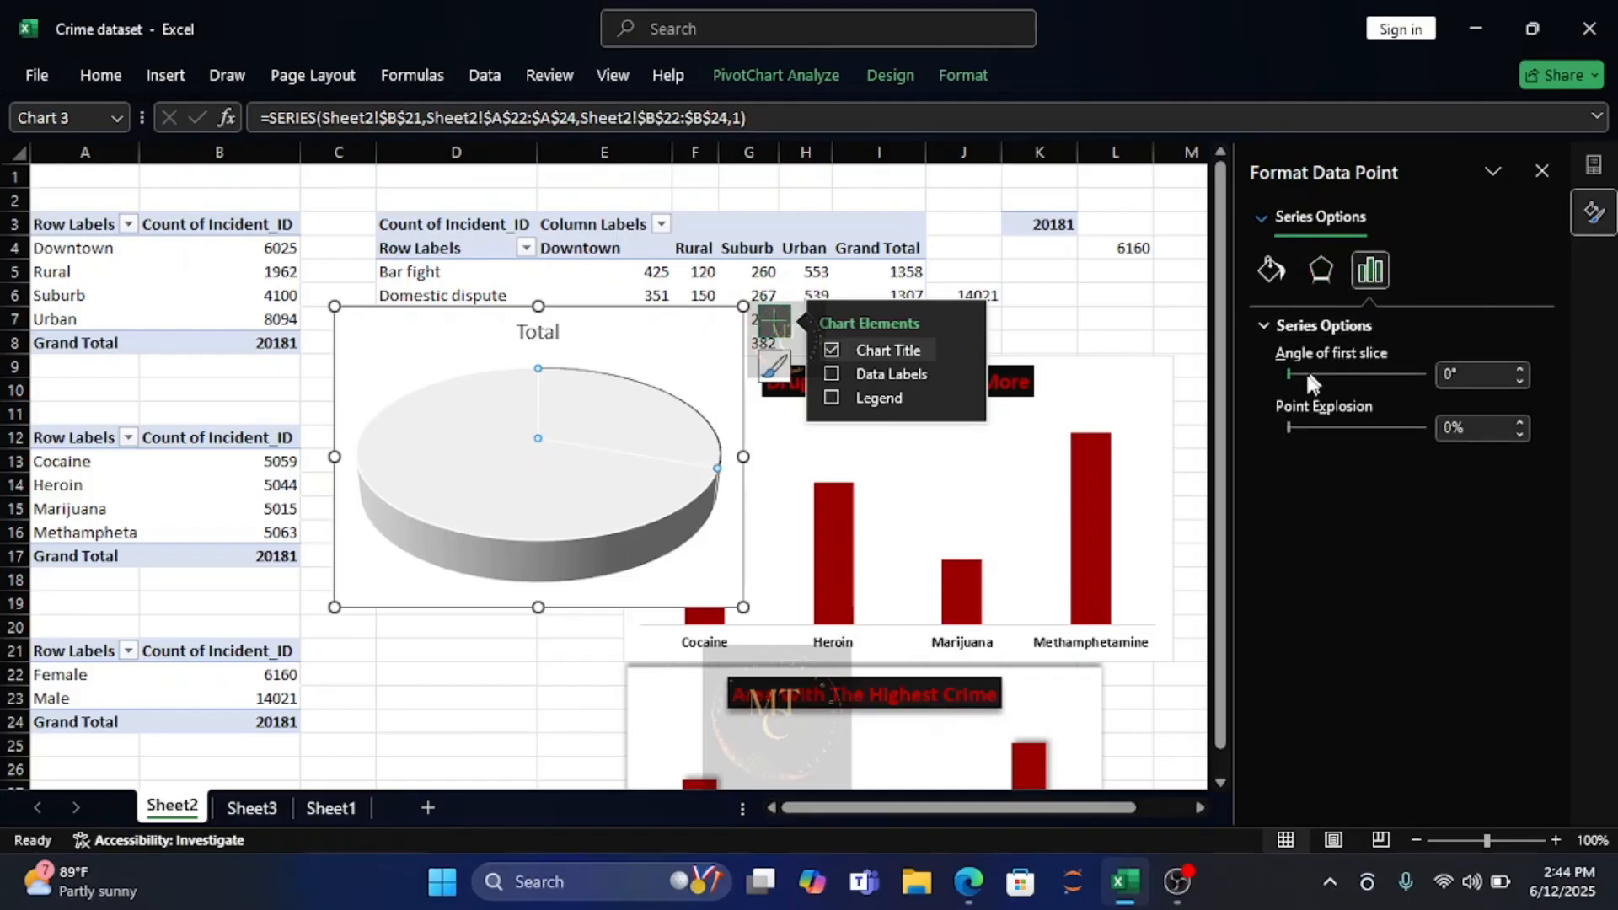
{"action": "left_click_drag", "start_coordinate": [1287, 374], "coordinate": [1328, 375]}
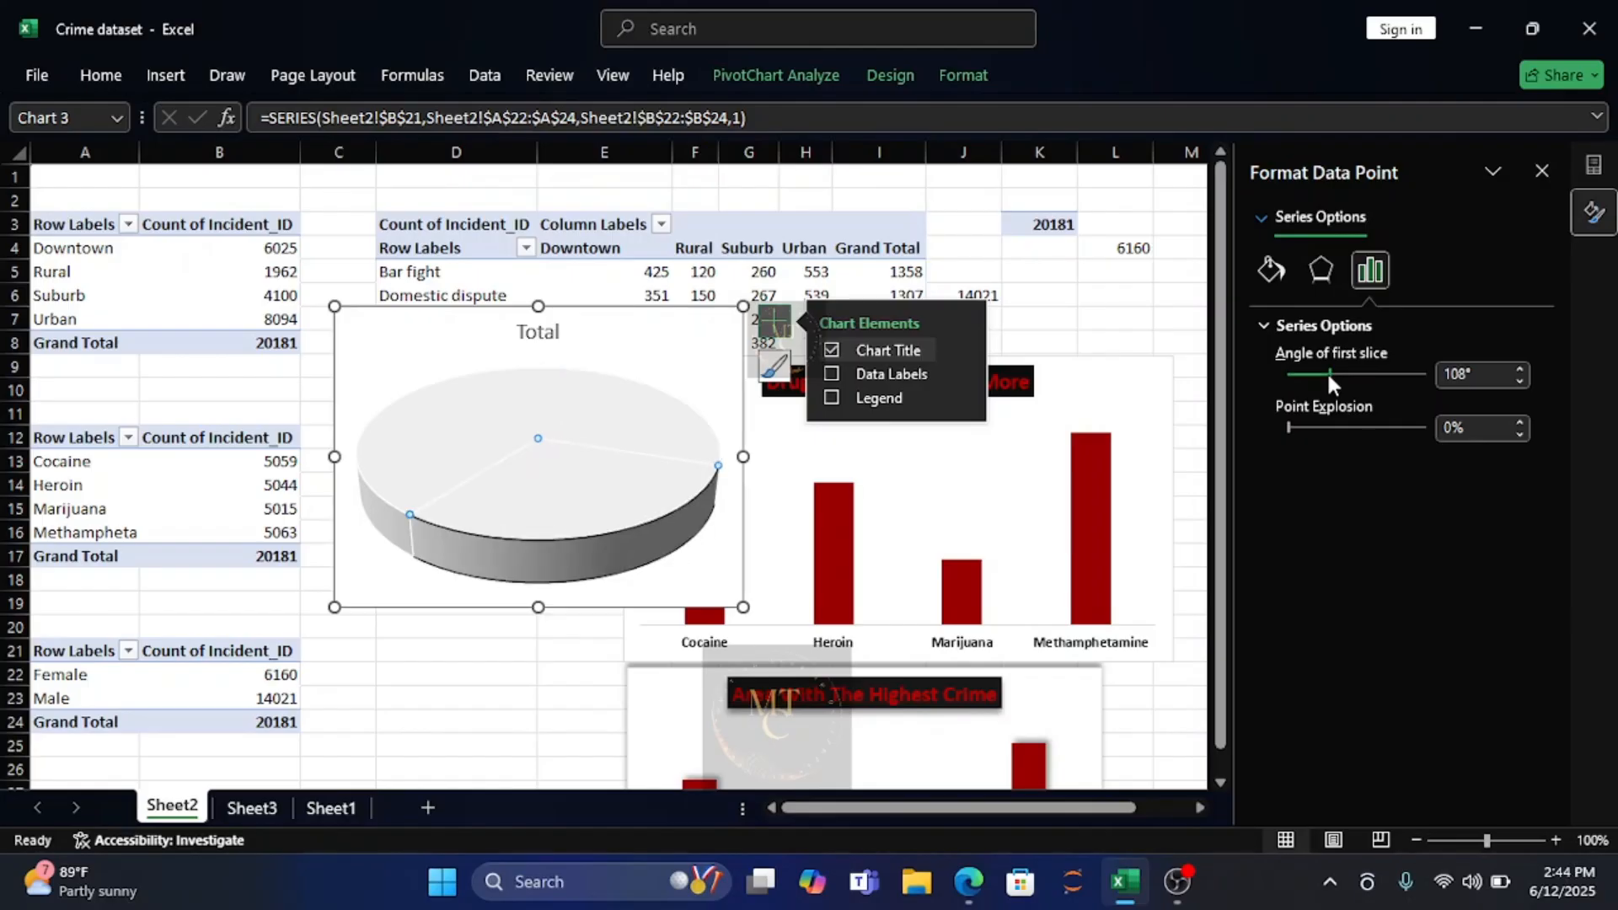
{"action": "mouse_move", "coordinate": [1329, 376]}
{"action": "left_mouse_down"}
{"action": "mouse_move", "coordinate": [1311, 374]}
{"action": "mouse_move", "coordinate": [1341, 375]}
{"action": "left_mouse_up"}
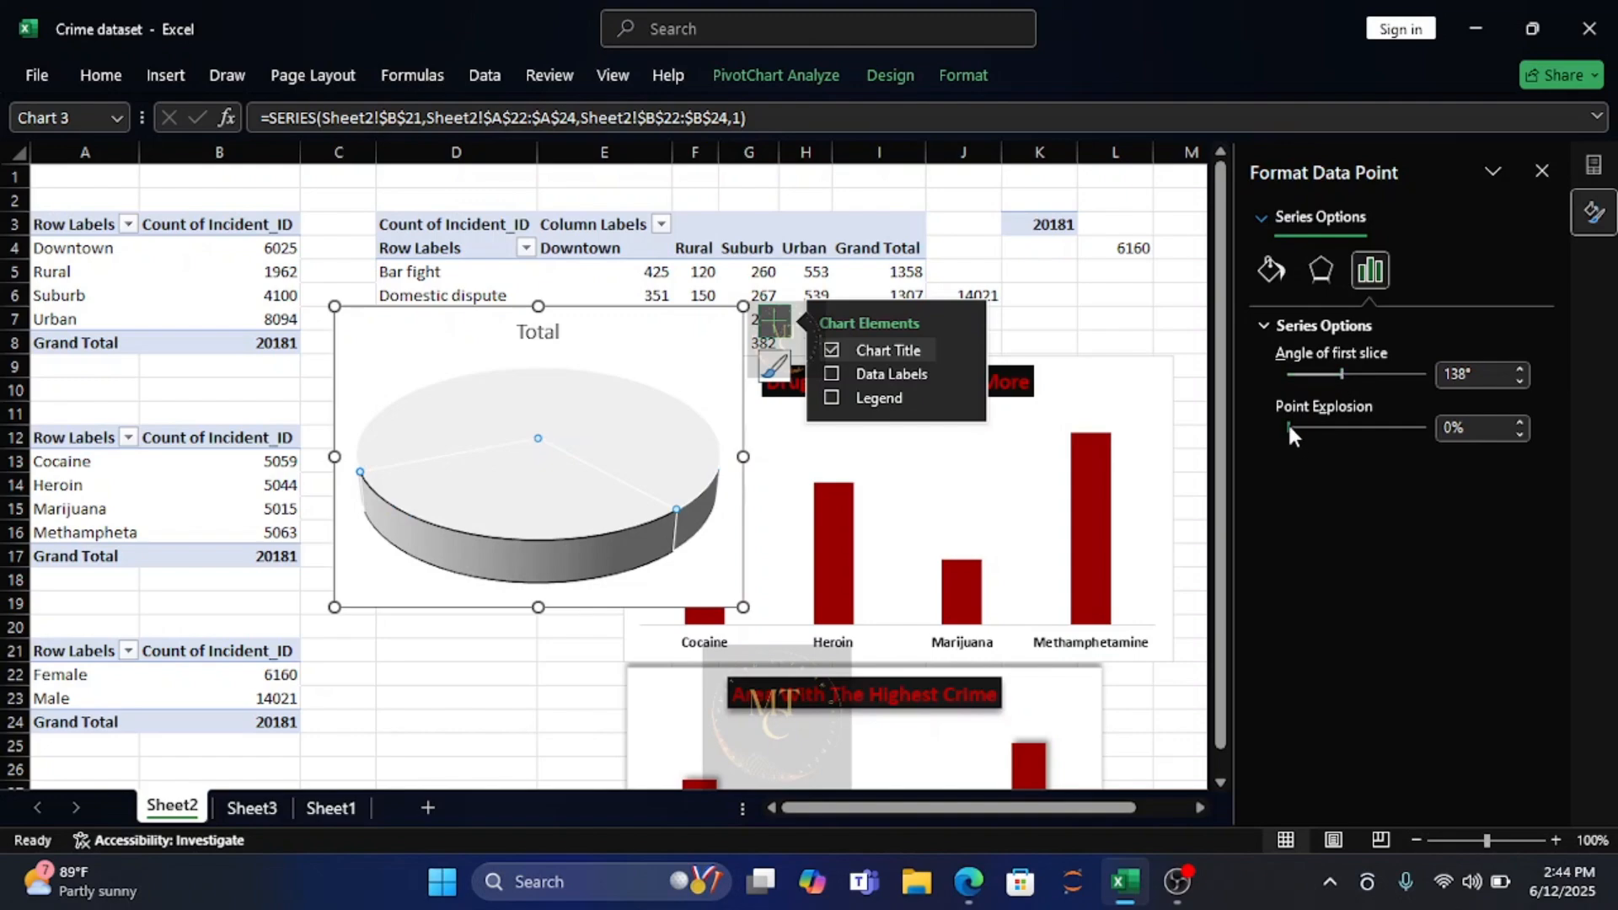
{"action": "mouse_move", "coordinate": [1289, 428]}
{"action": "left_mouse_down"}
{"action": "mouse_move", "coordinate": [1337, 427]}
{"action": "mouse_move", "coordinate": [1301, 427]}
{"action": "left_mouse_up"}
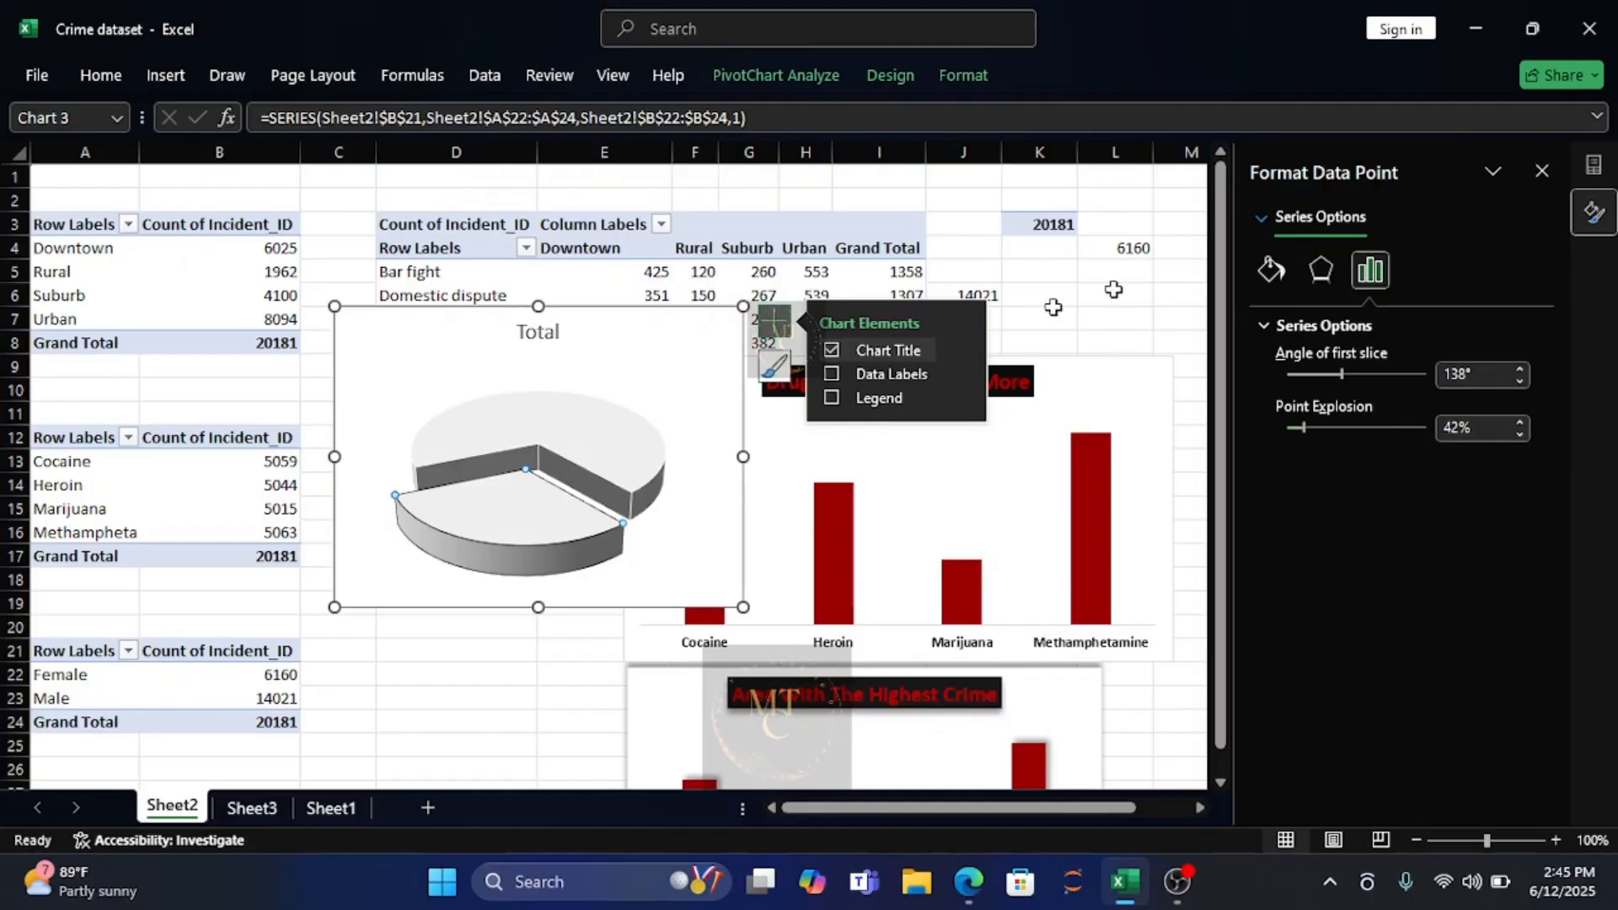
Fill the Female slice with the darkest black theme shade.
{"action": "left_click", "coordinate": [1270, 271]}
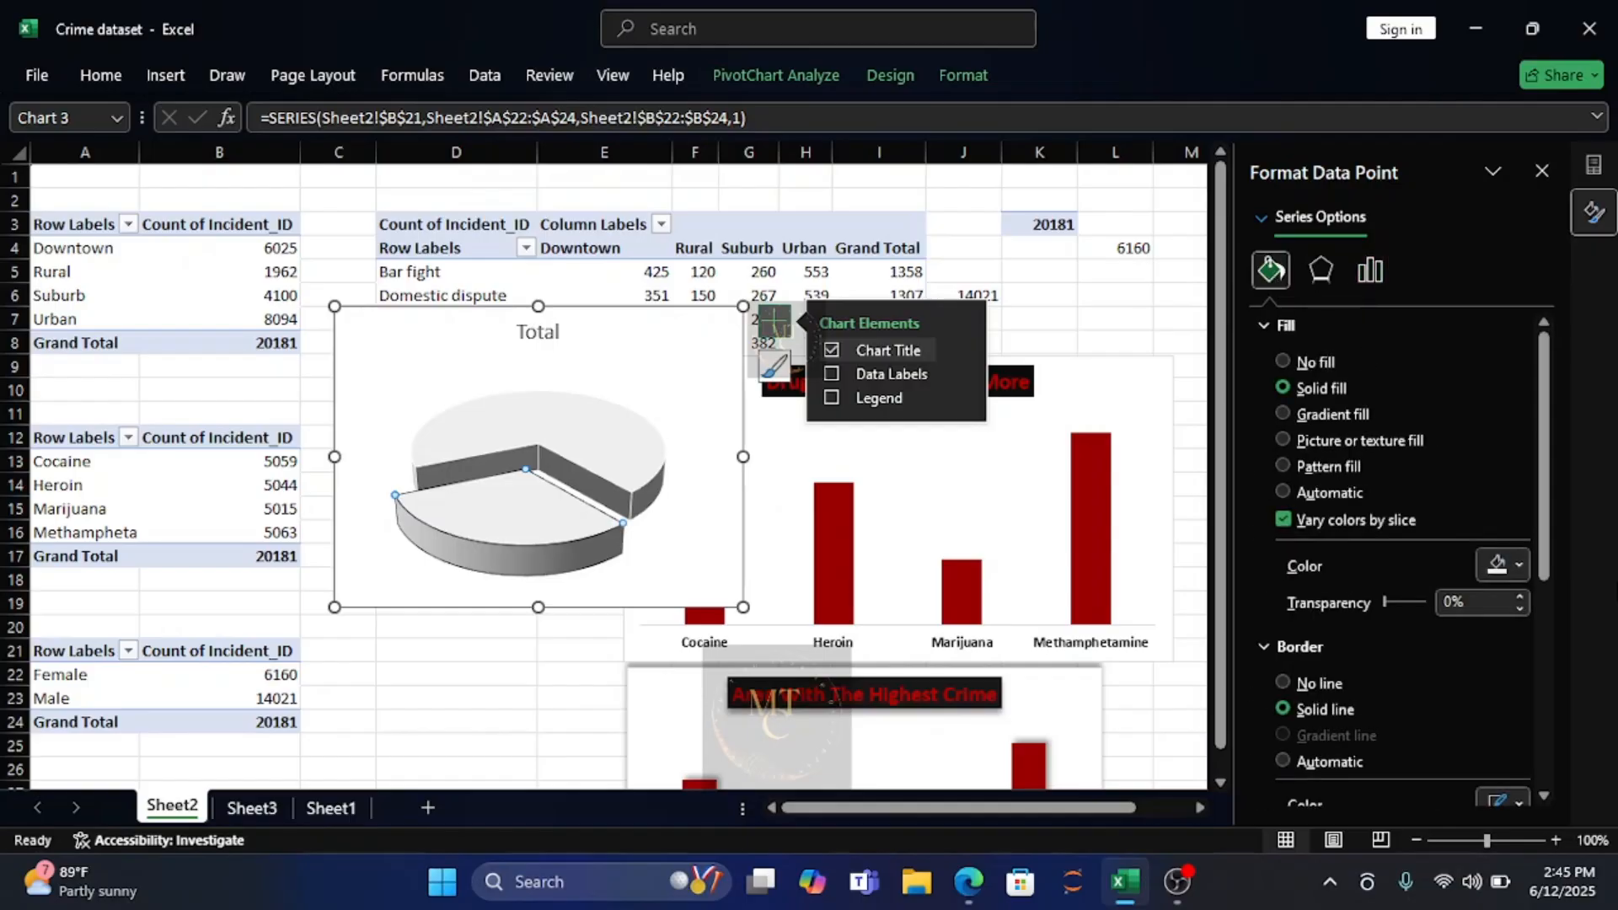
{"action": "left_click", "coordinate": [1519, 566]}
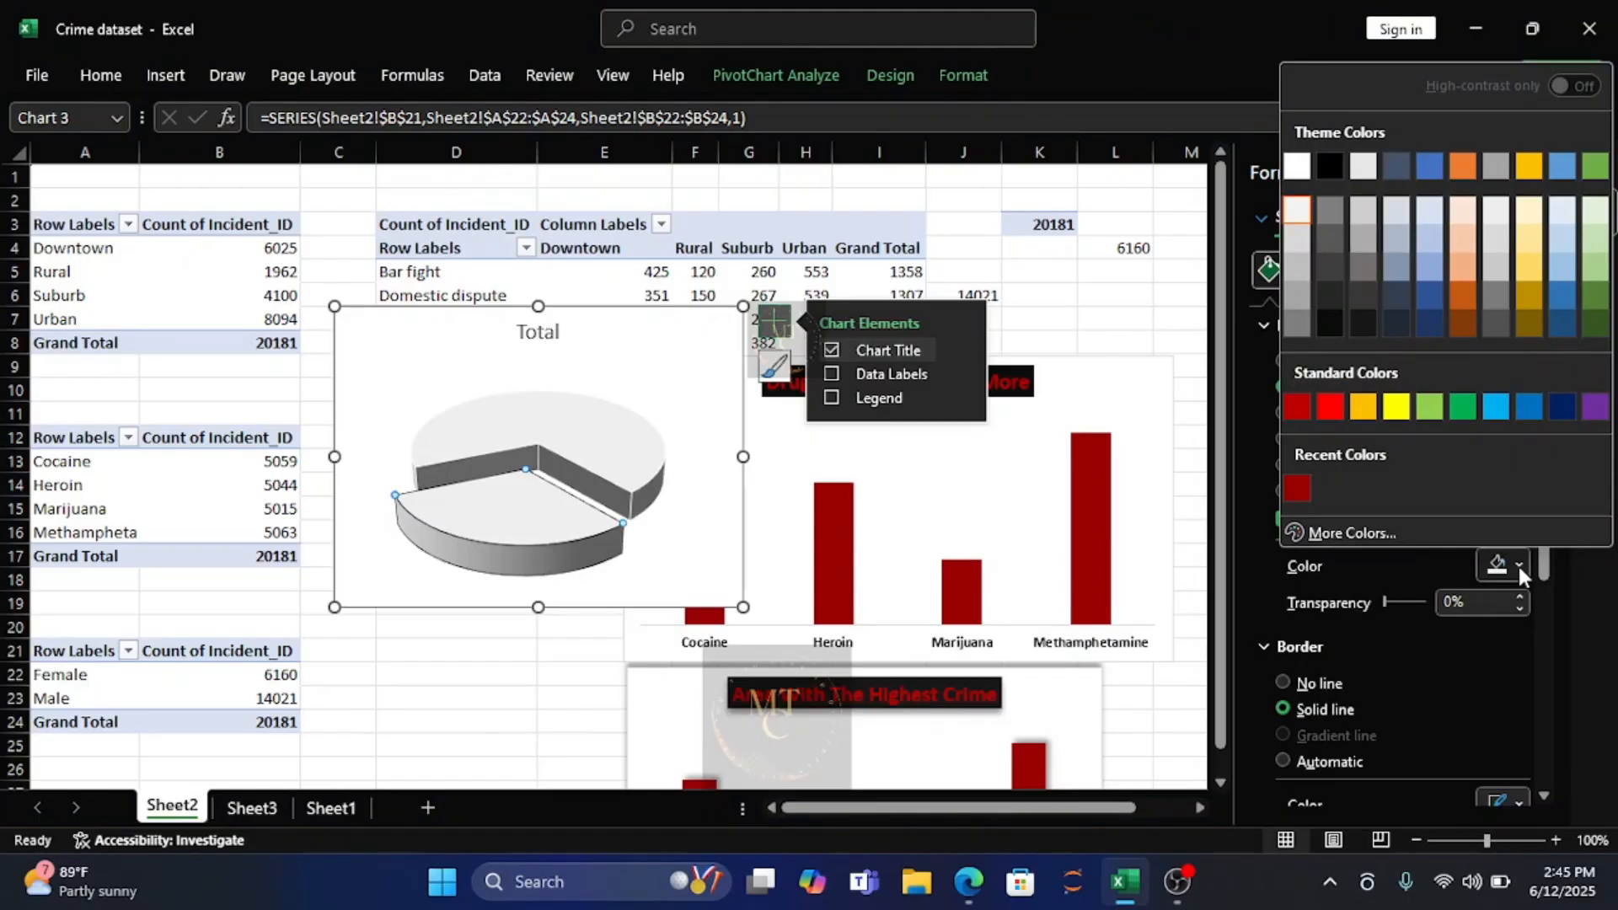
{"action": "left_click", "coordinate": [1329, 320]}
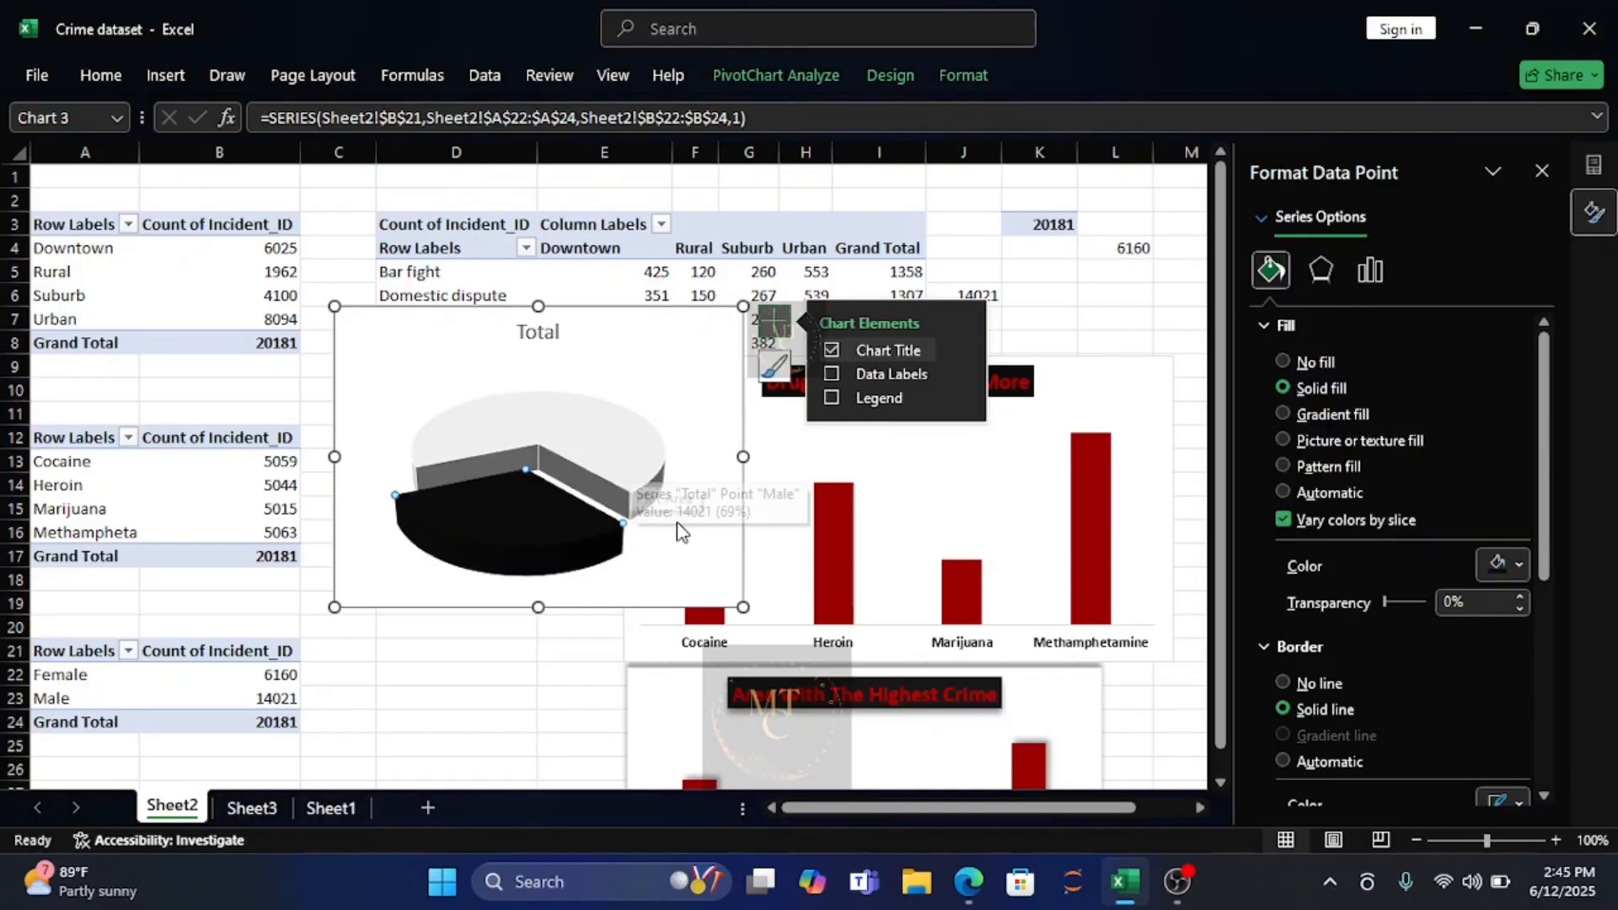
Give the Male slice a solid border in the lightest gray theme color and fill it with standard dark red.
{"action": "left_click", "coordinate": [633, 462]}
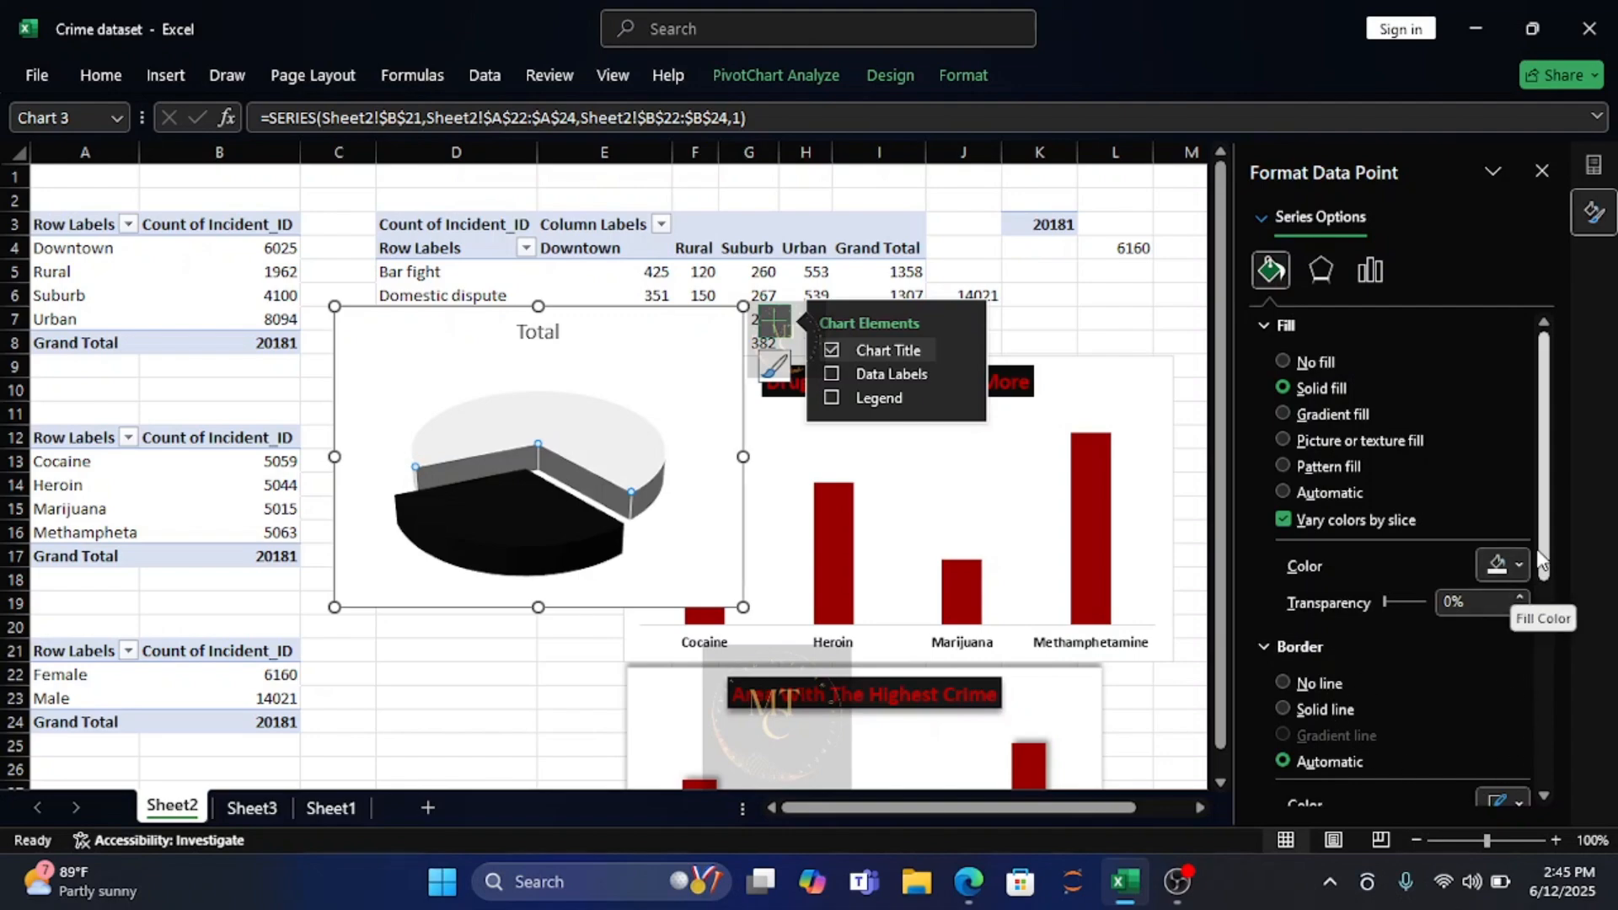
{"action": "left_click_drag", "start_coordinate": [1544, 558], "coordinate": [1541, 621]}
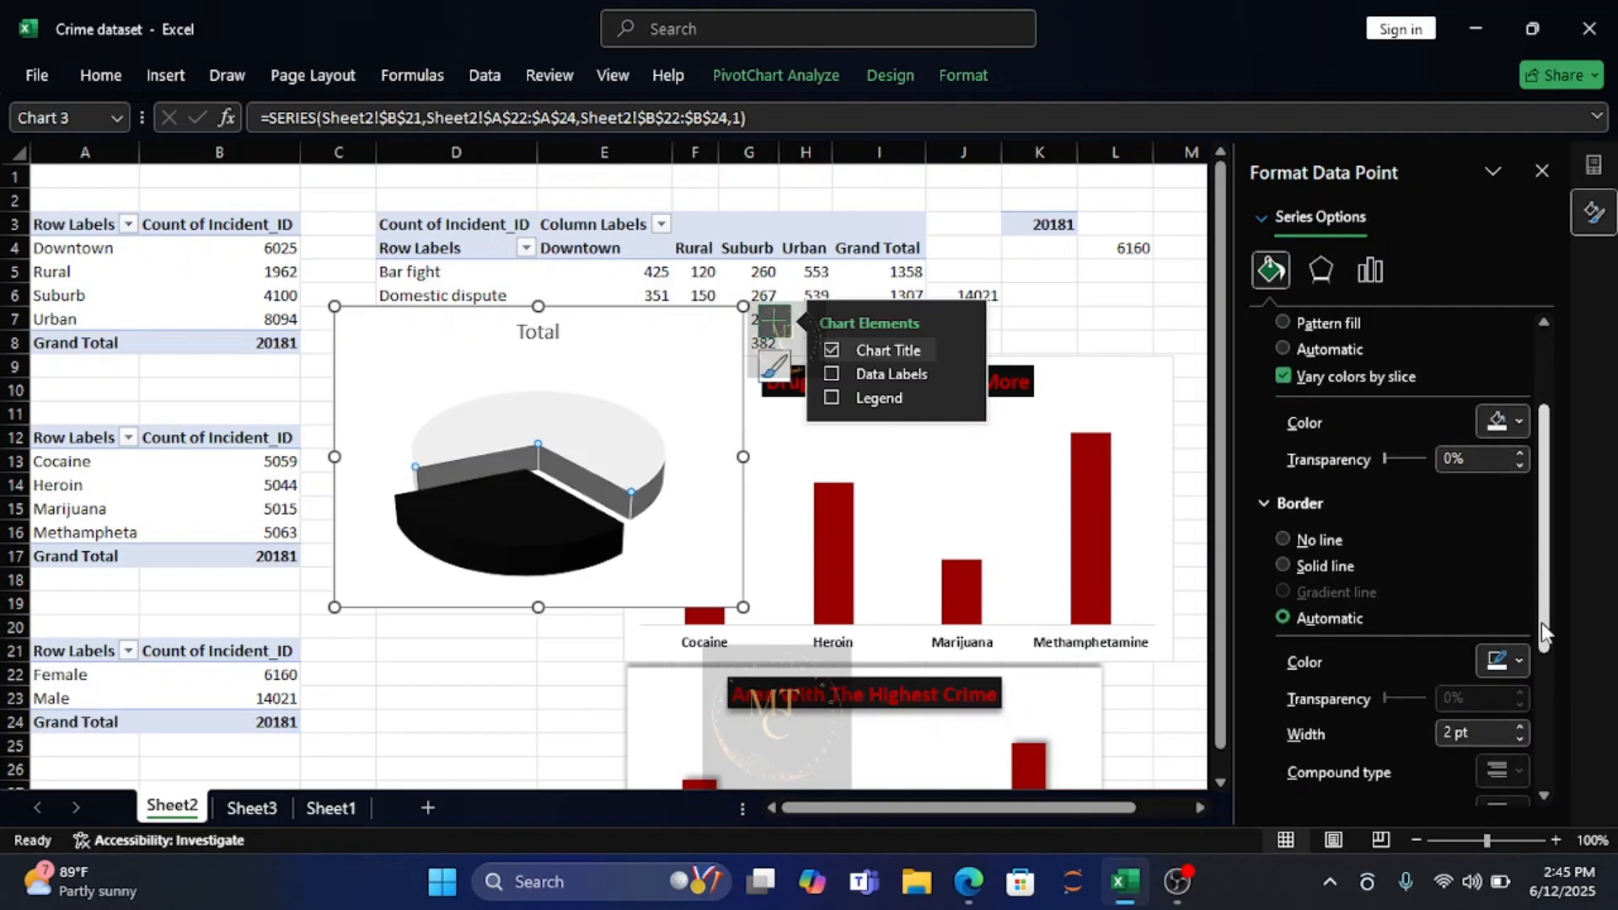
{"action": "left_click", "coordinate": [1519, 660]}
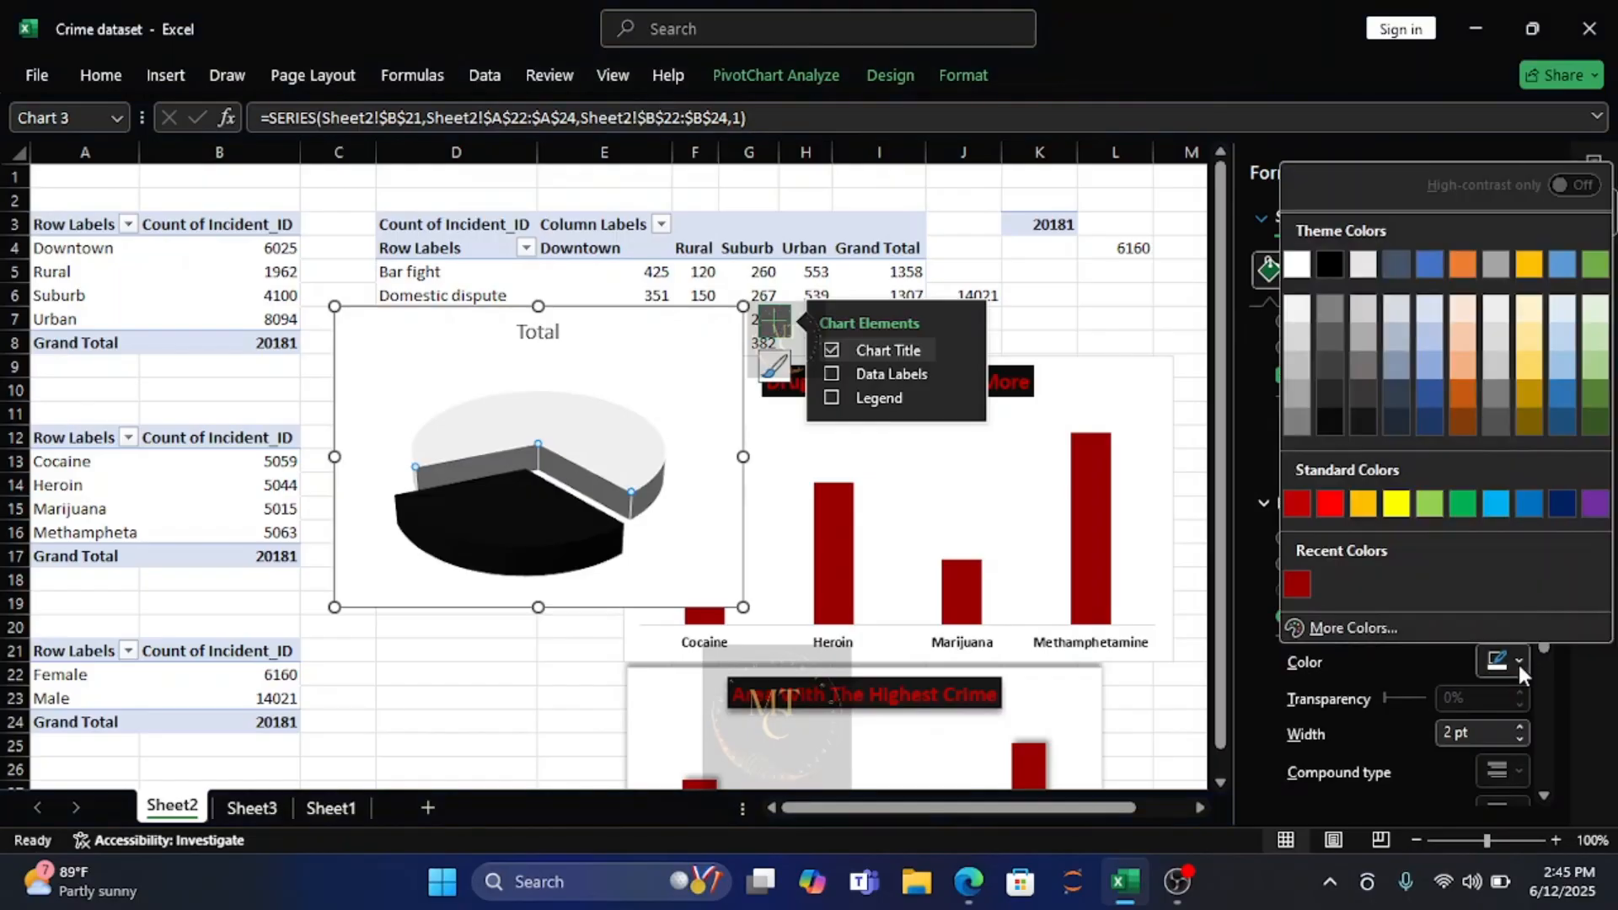
{"action": "left_click", "coordinate": [1296, 584]}
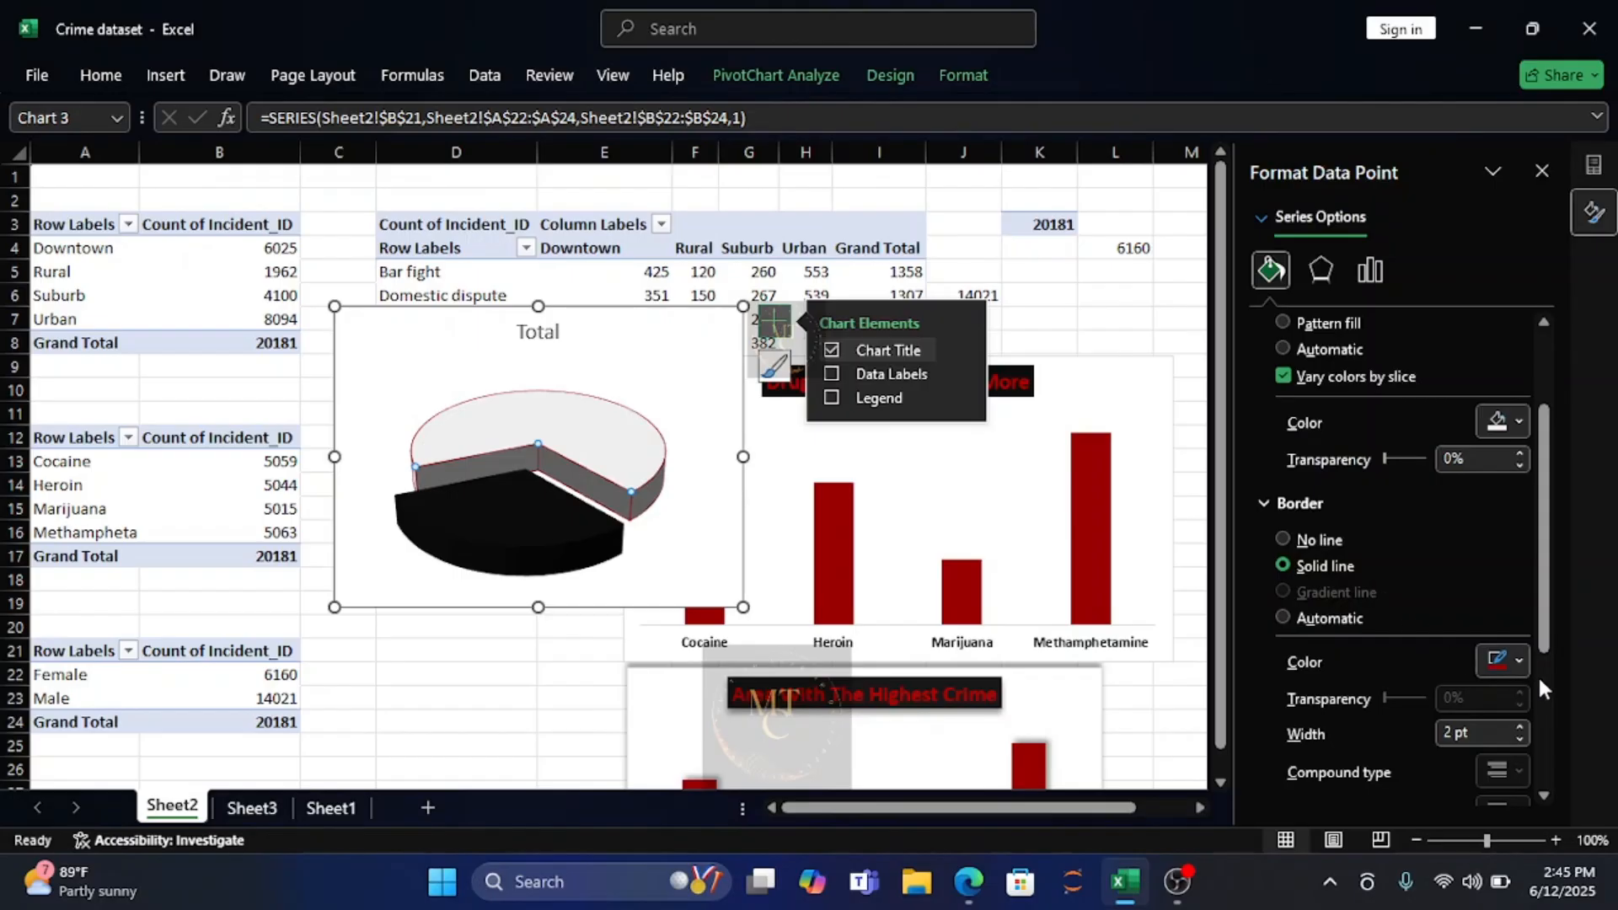
{"action": "left_click", "coordinate": [1521, 659]}
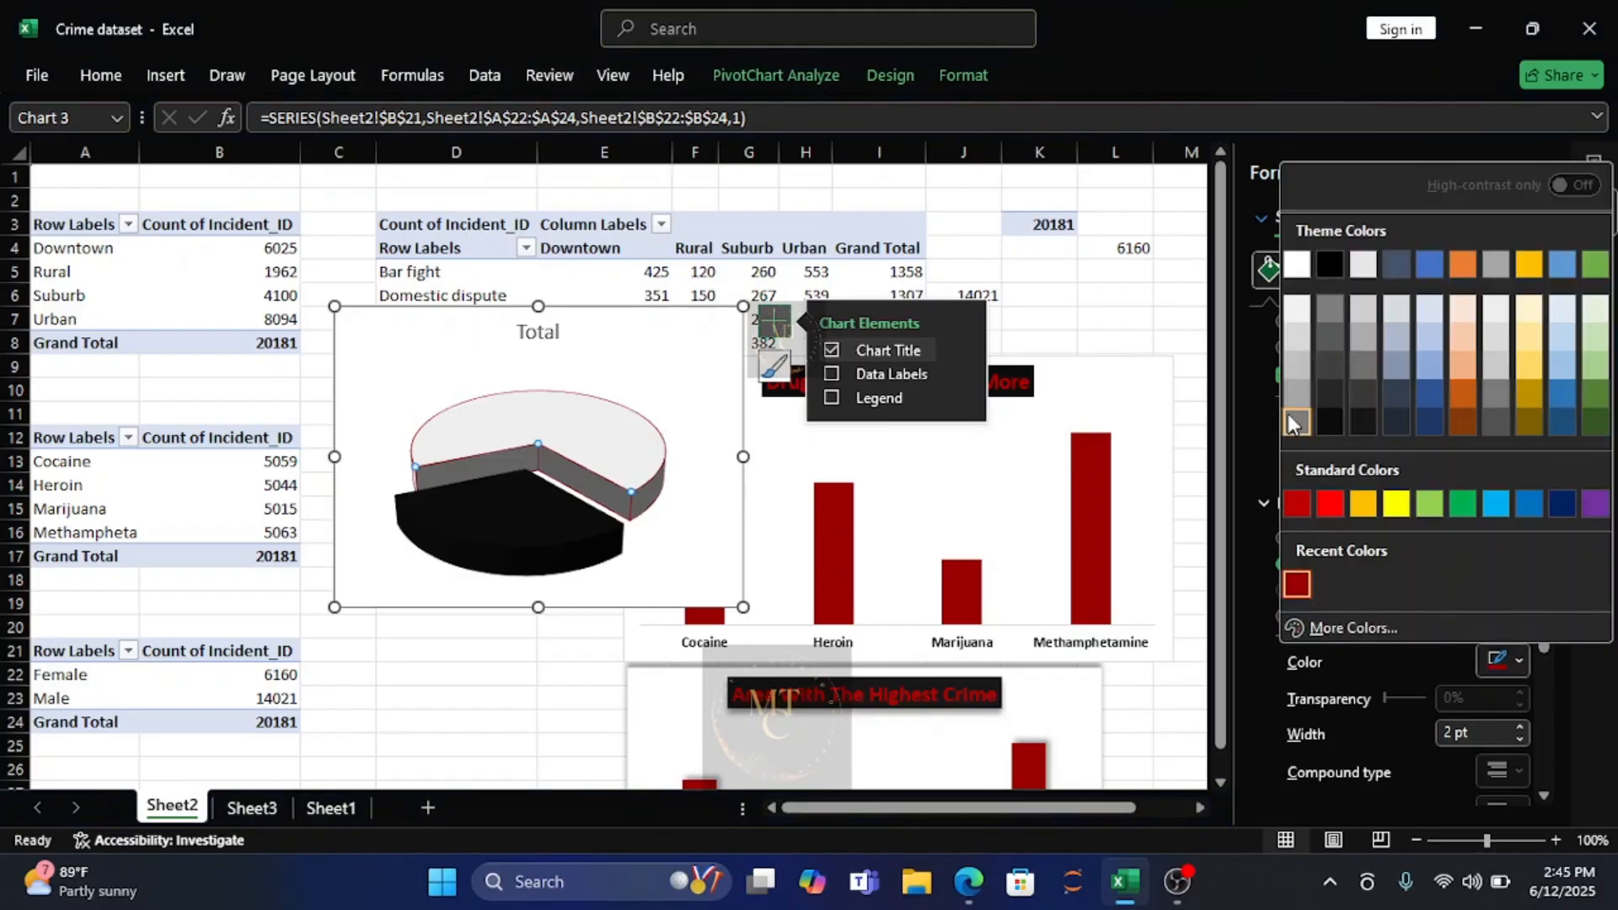
{"action": "left_click", "coordinate": [1296, 309]}
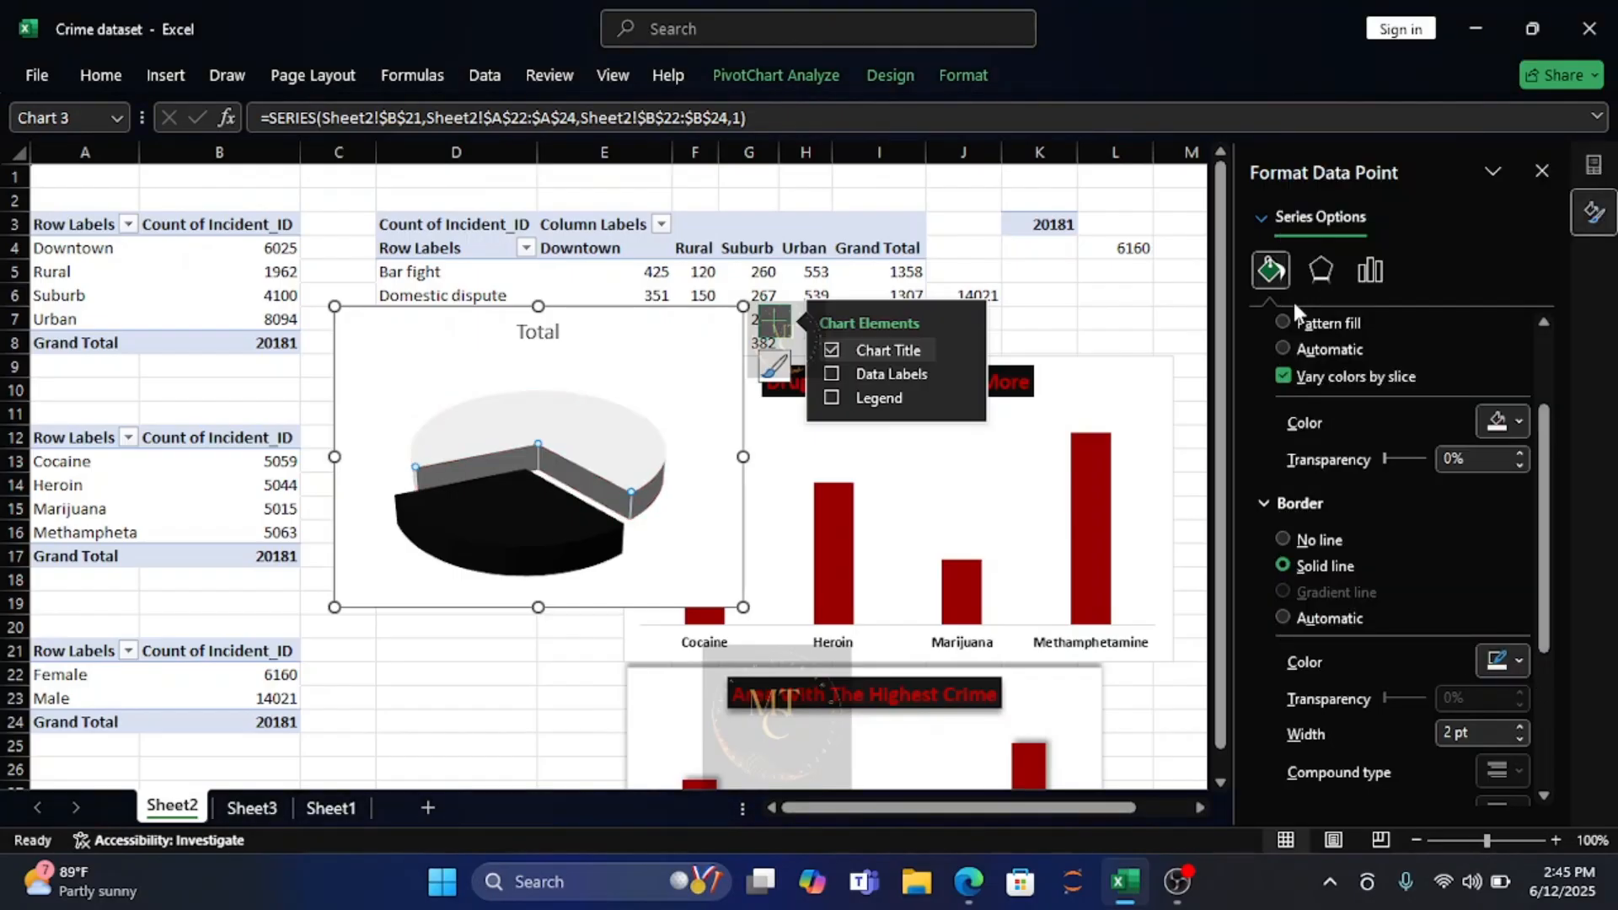
{"action": "left_click", "coordinate": [1515, 421]}
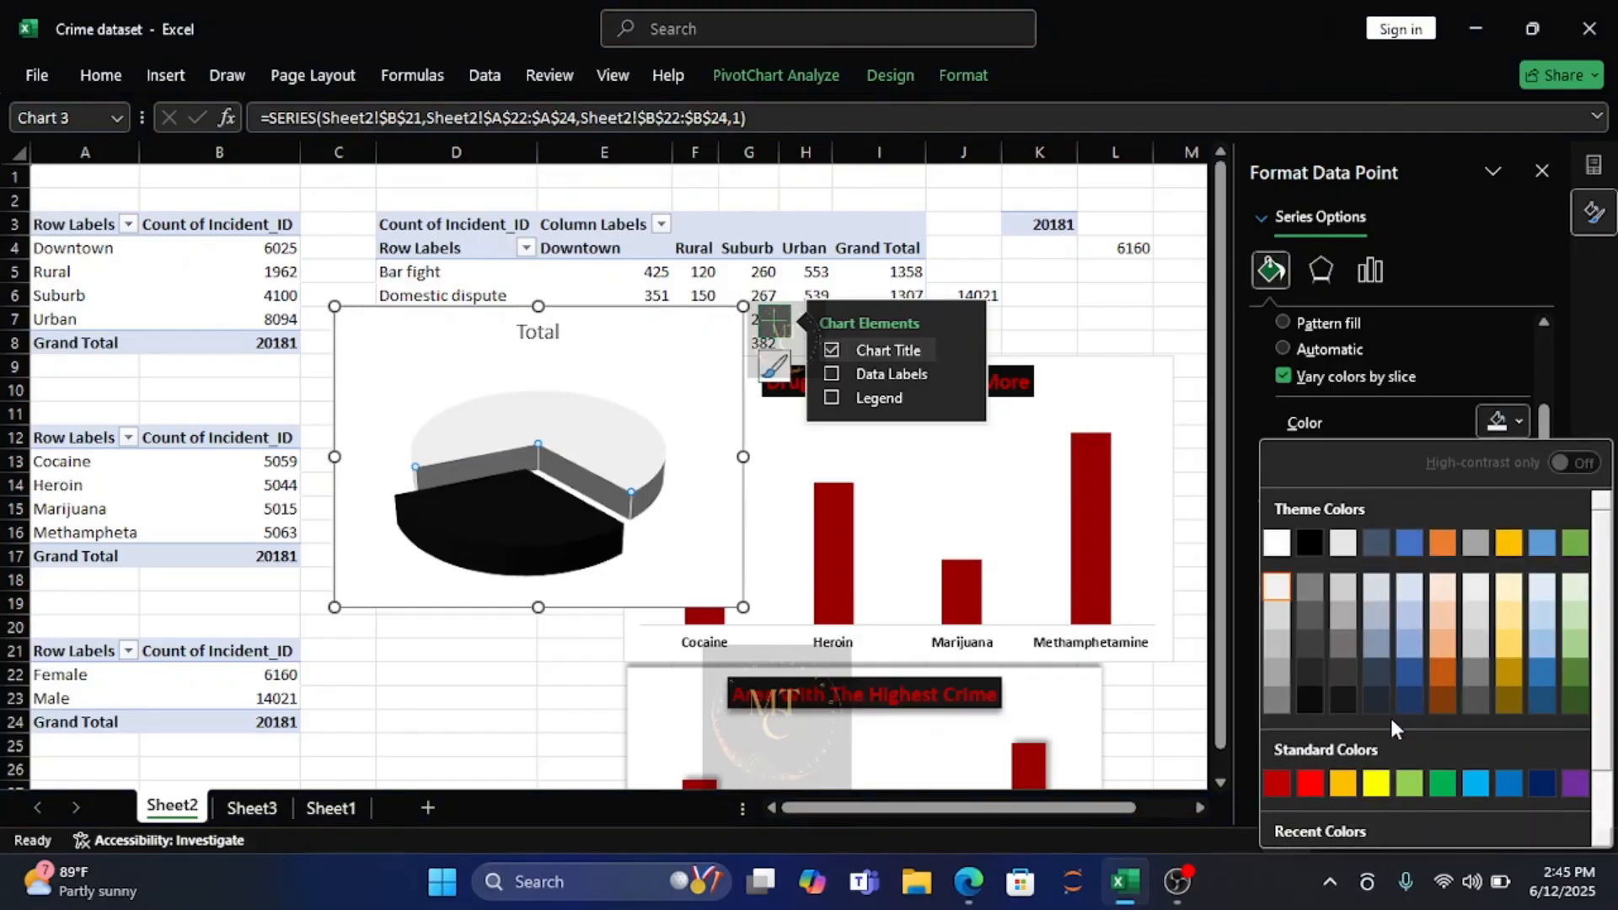
{"action": "left_click", "coordinate": [1275, 784]}
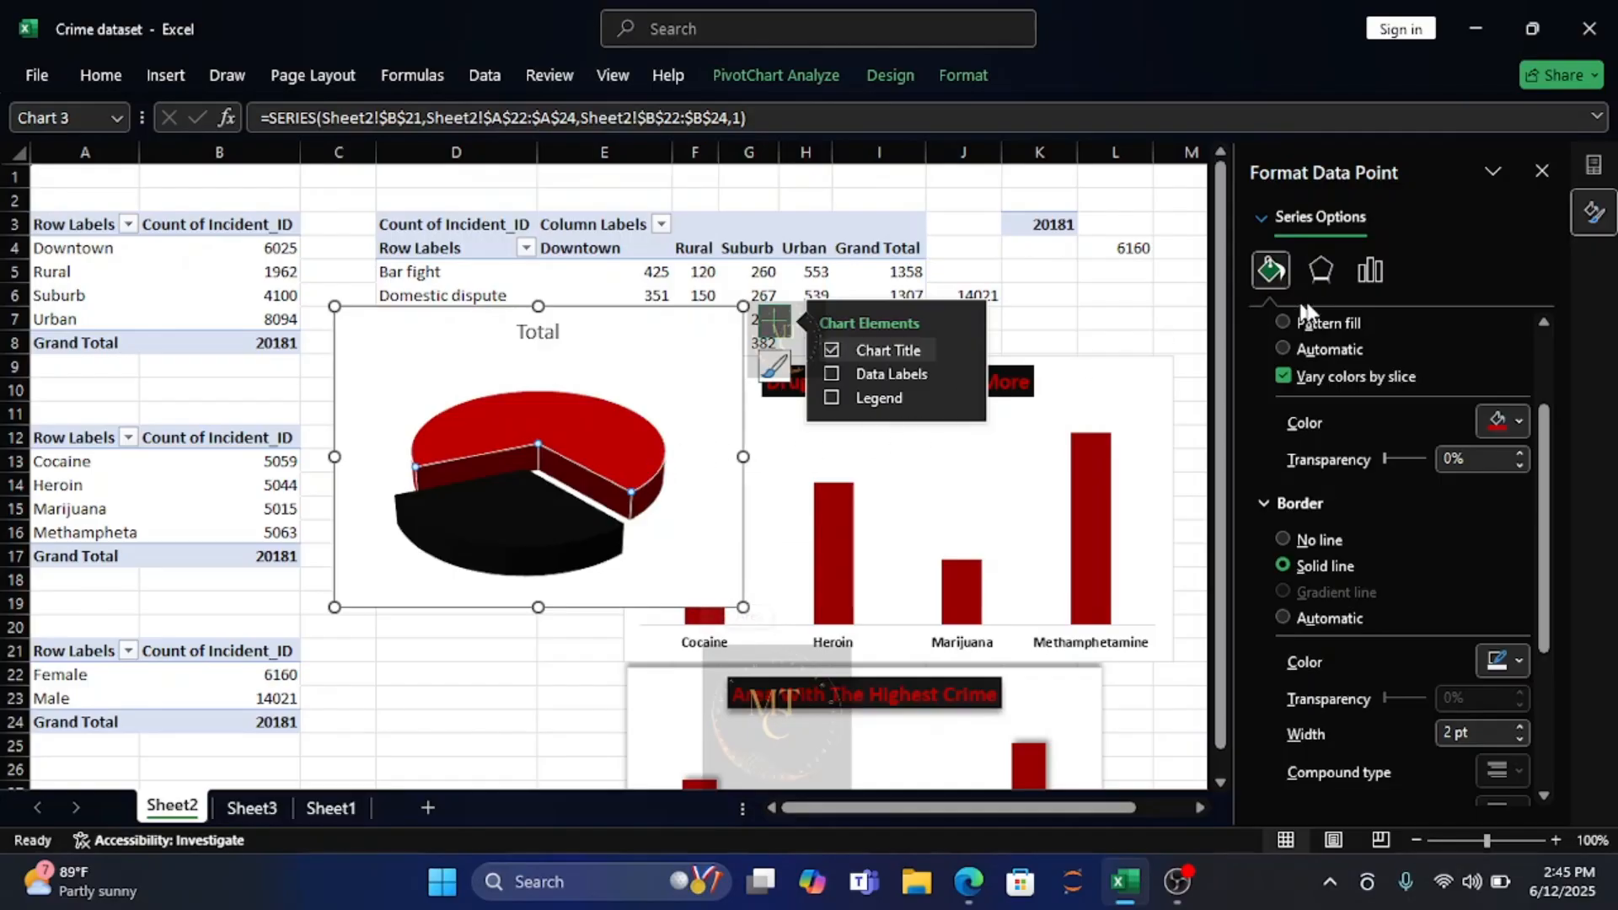
Apply the outer shadow preset with a 270° angle to the Male slice and color the shadow with the recent dark red.
{"action": "left_click", "coordinate": [1320, 271]}
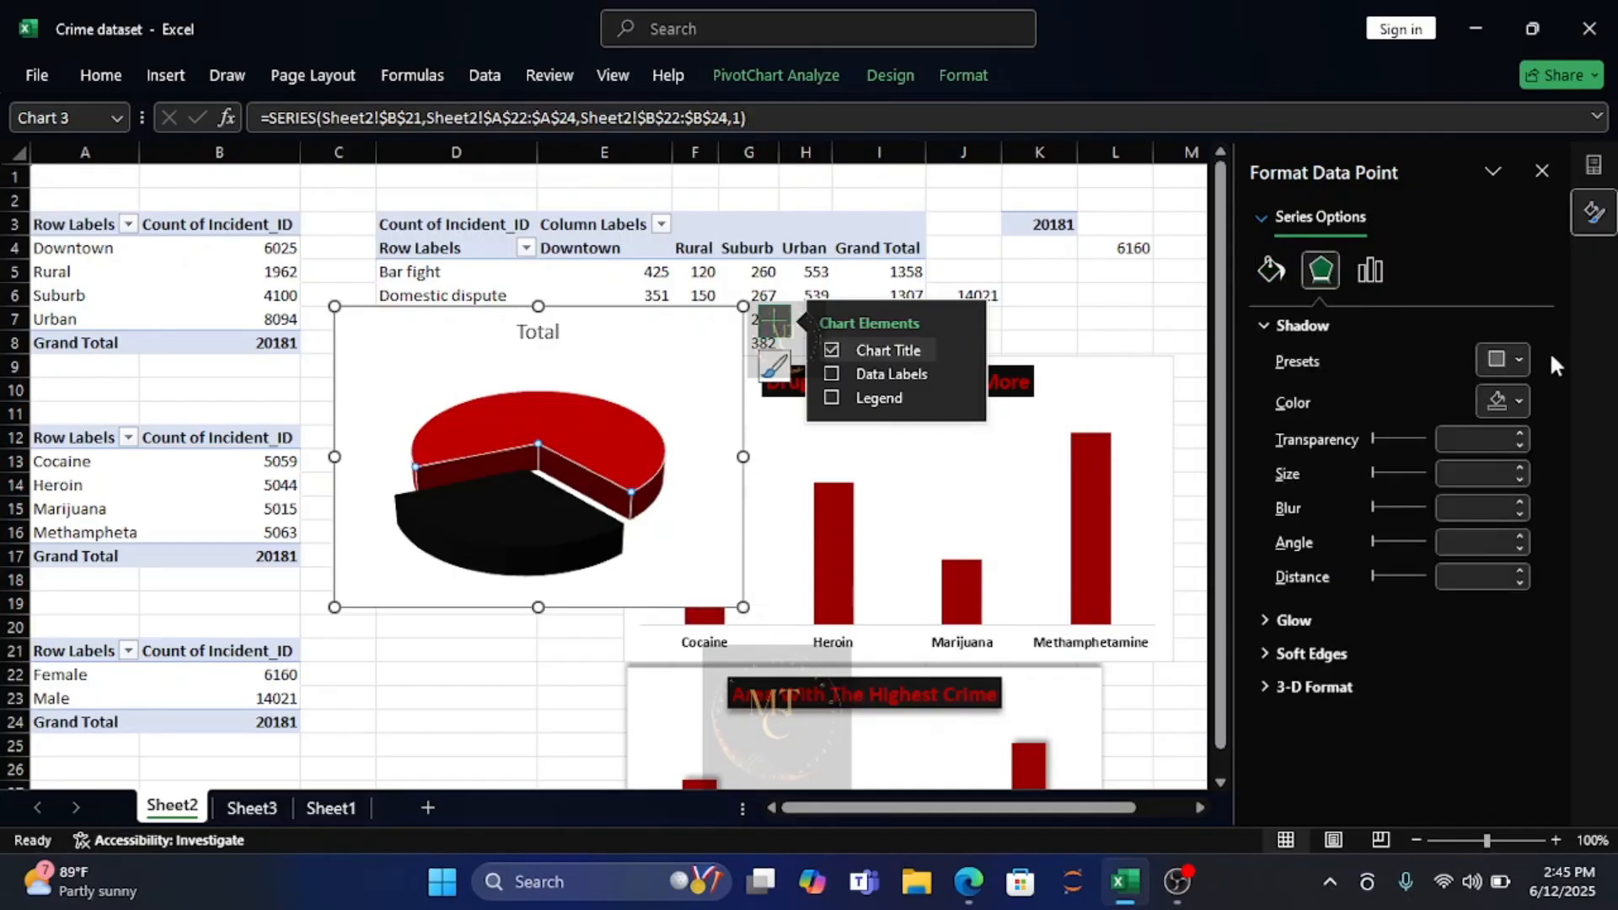
{"action": "left_click", "coordinate": [1515, 359]}
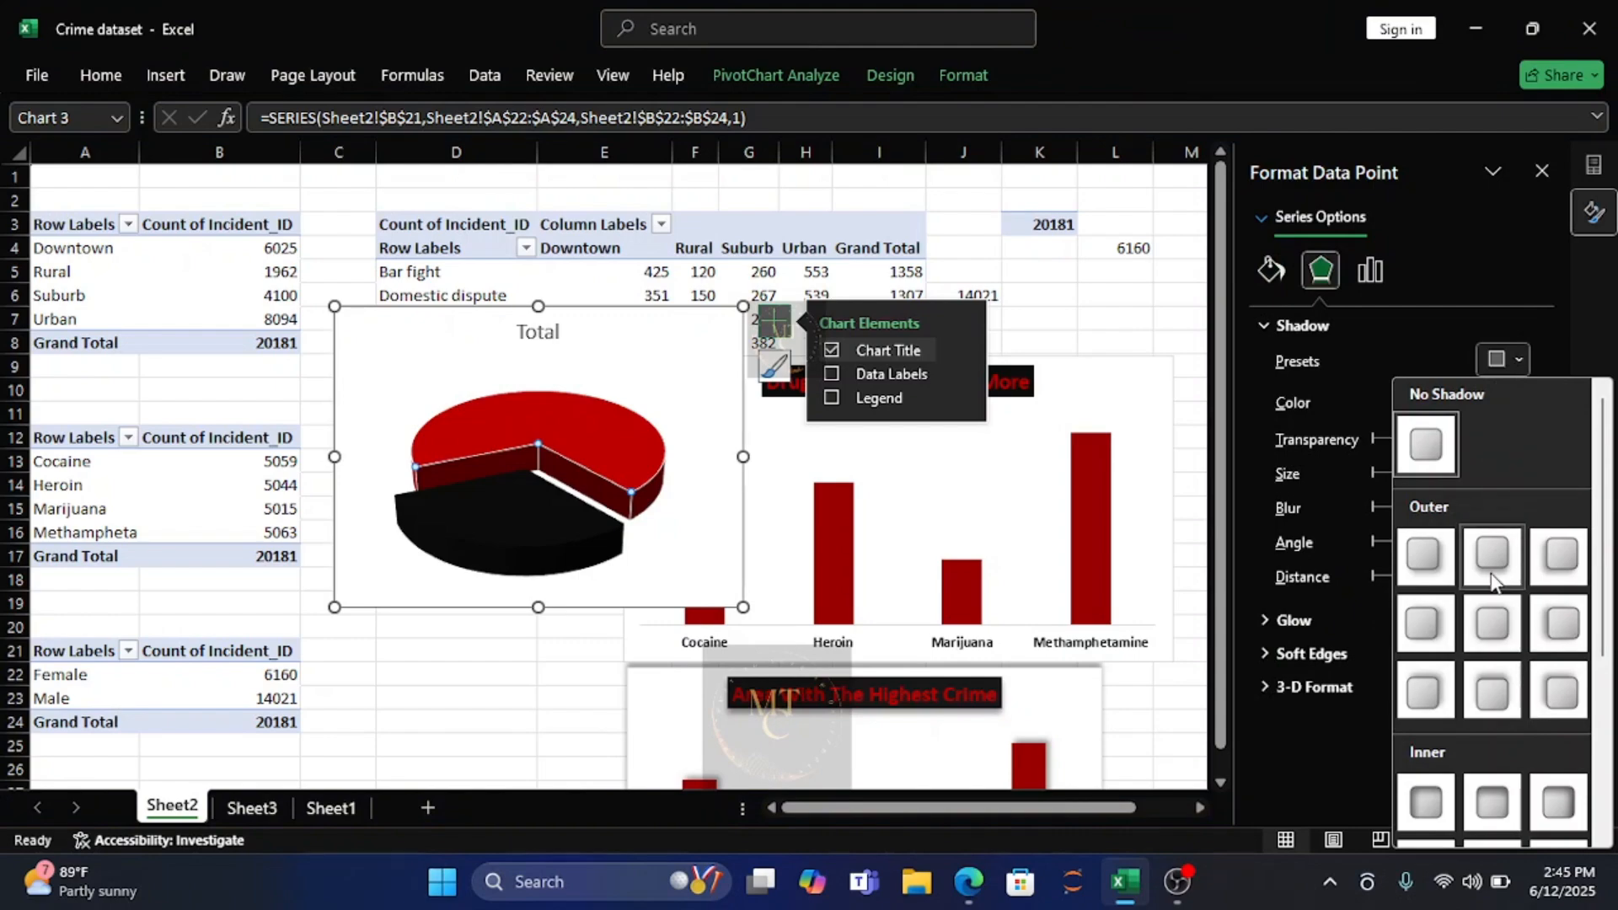
{"action": "left_click", "coordinate": [1492, 689]}
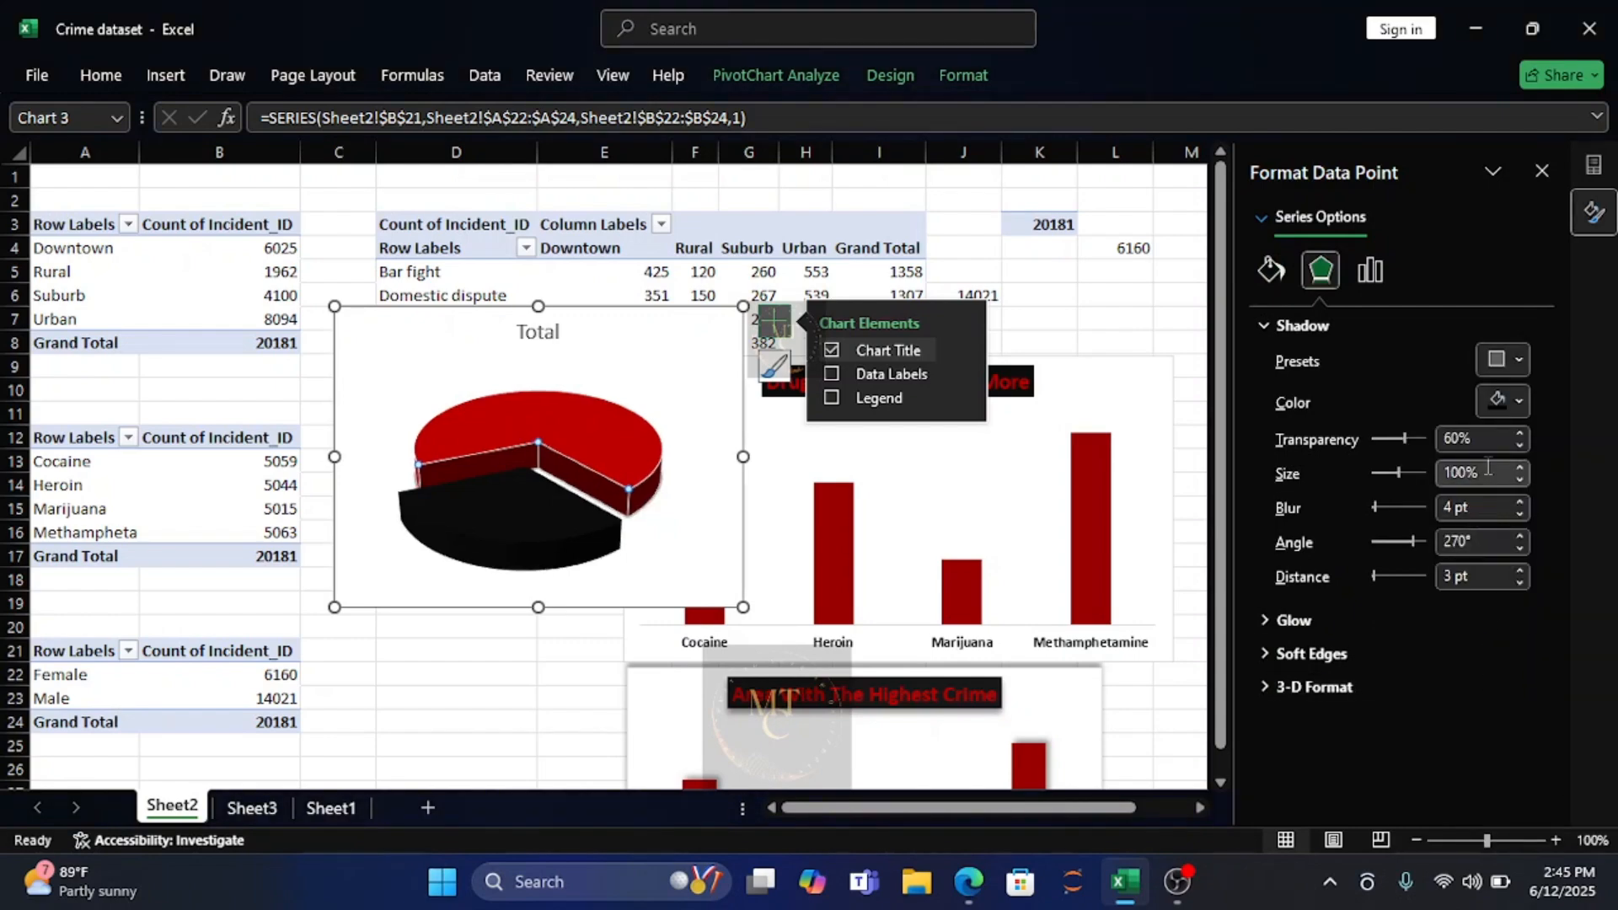
{"action": "left_click", "coordinate": [1517, 405]}
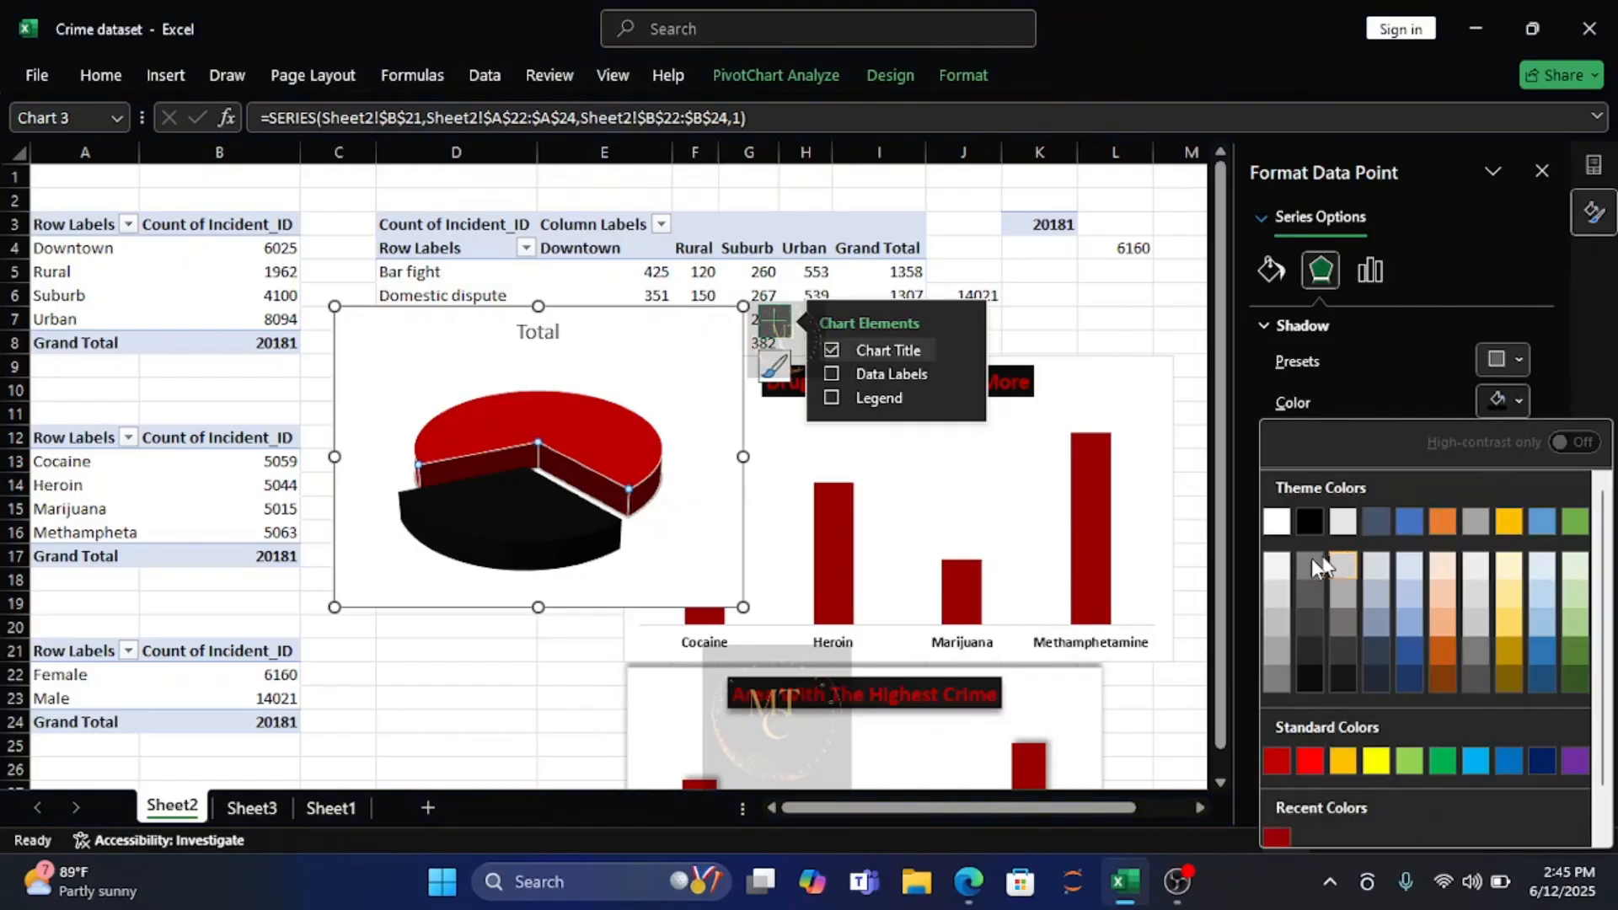
{"action": "left_click", "coordinate": [1278, 837]}
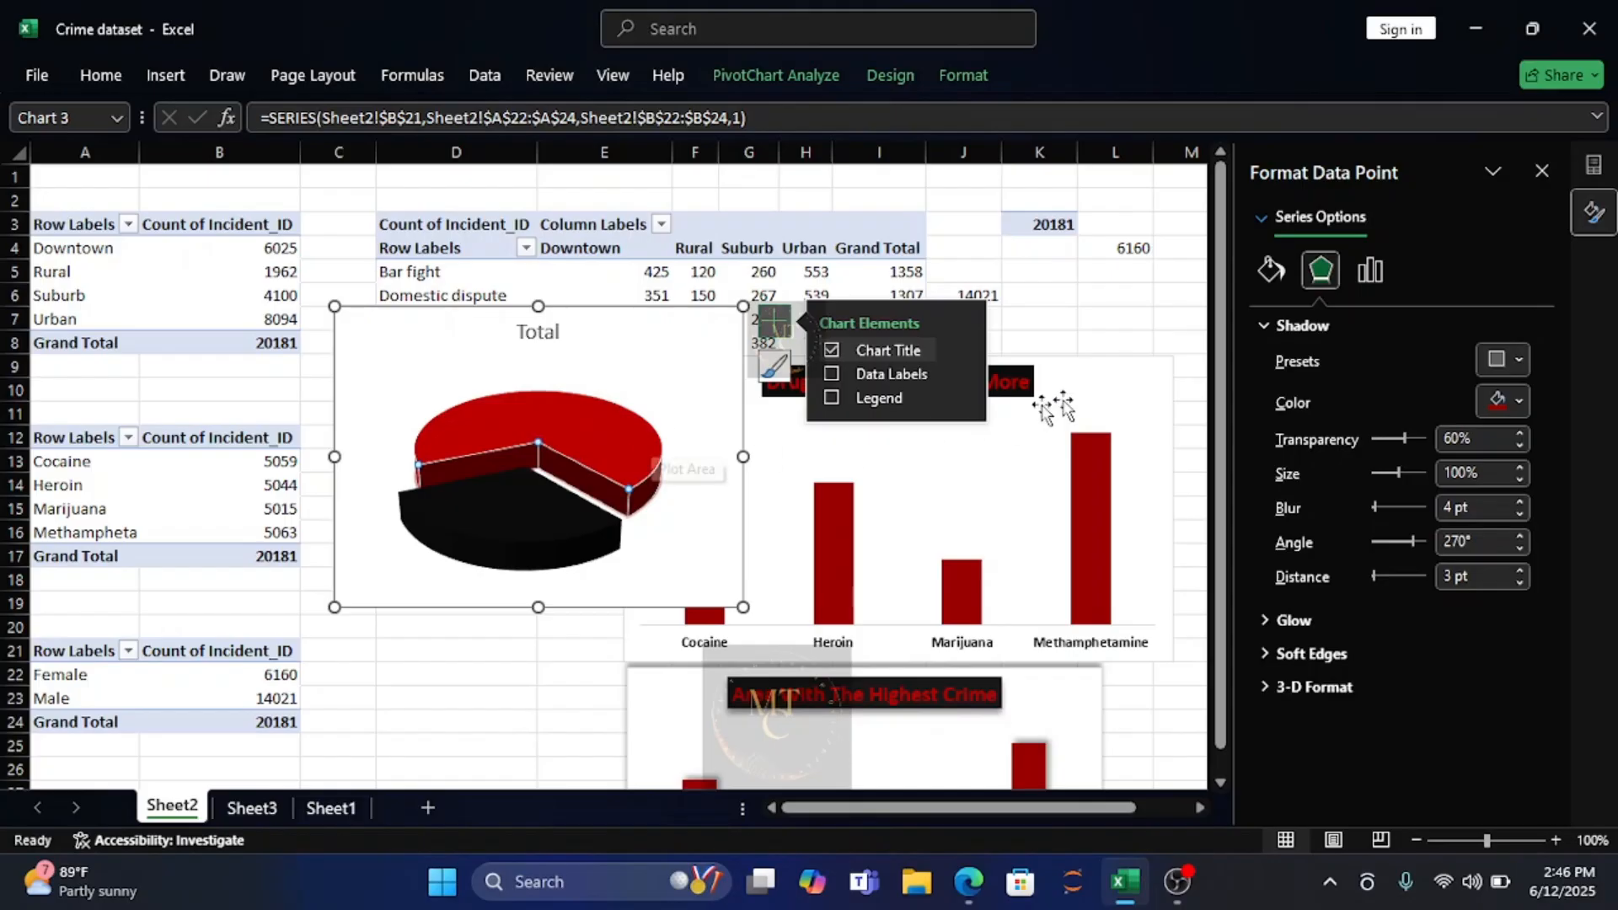
Replace the Male slice's outer shadow with the inner top shadow preset.
{"action": "left_click", "coordinate": [1520, 361]}
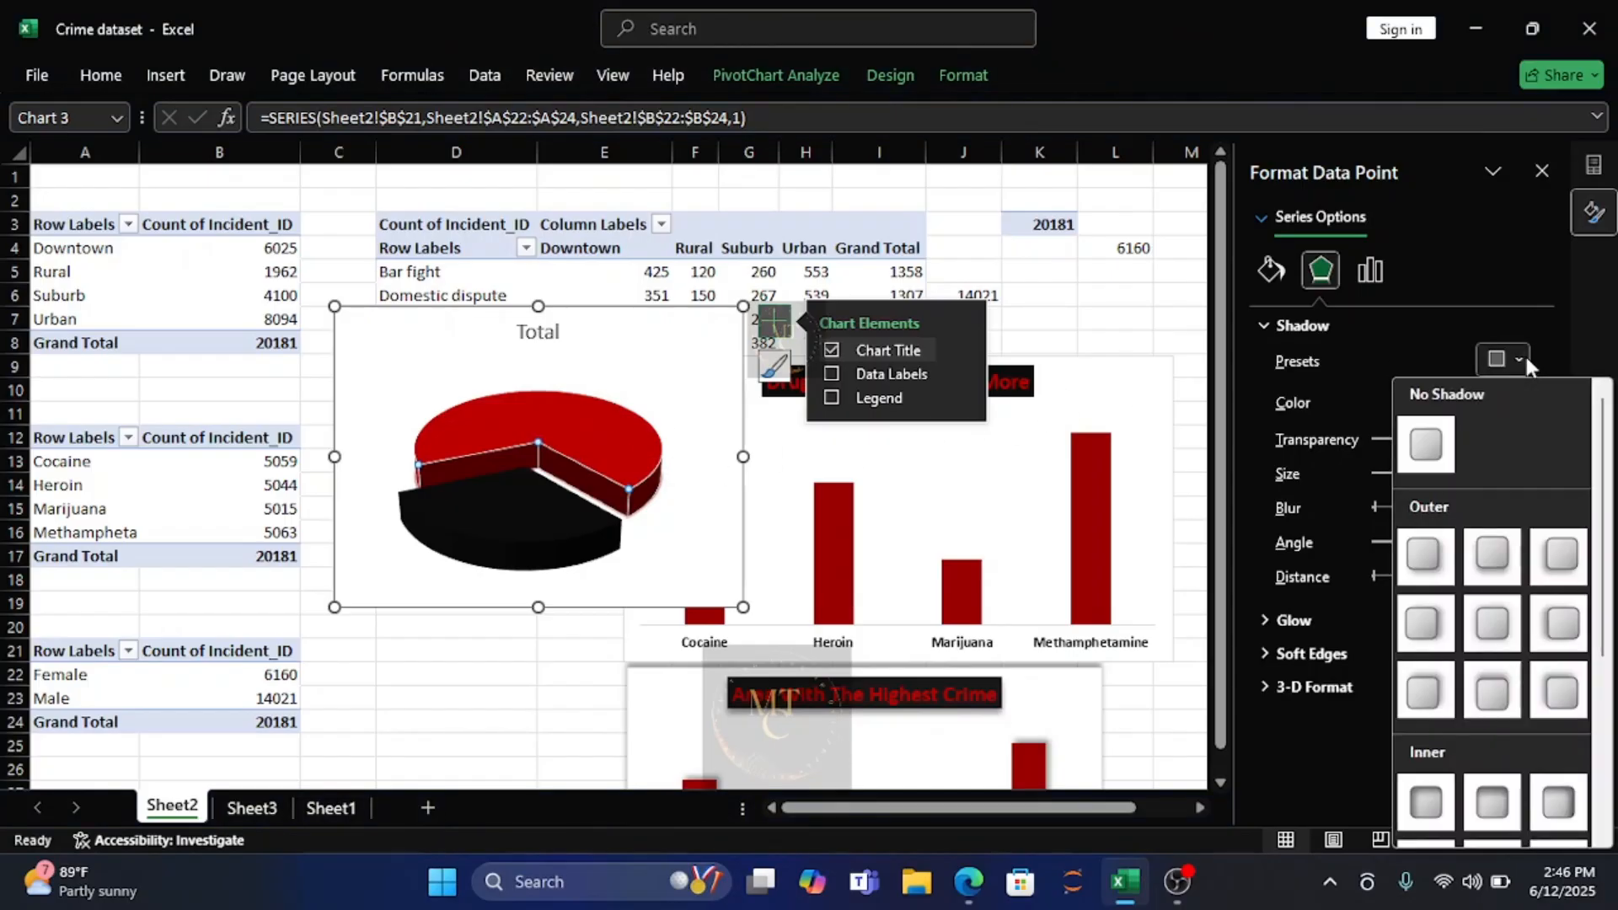
{"action": "left_click", "coordinate": [1500, 804]}
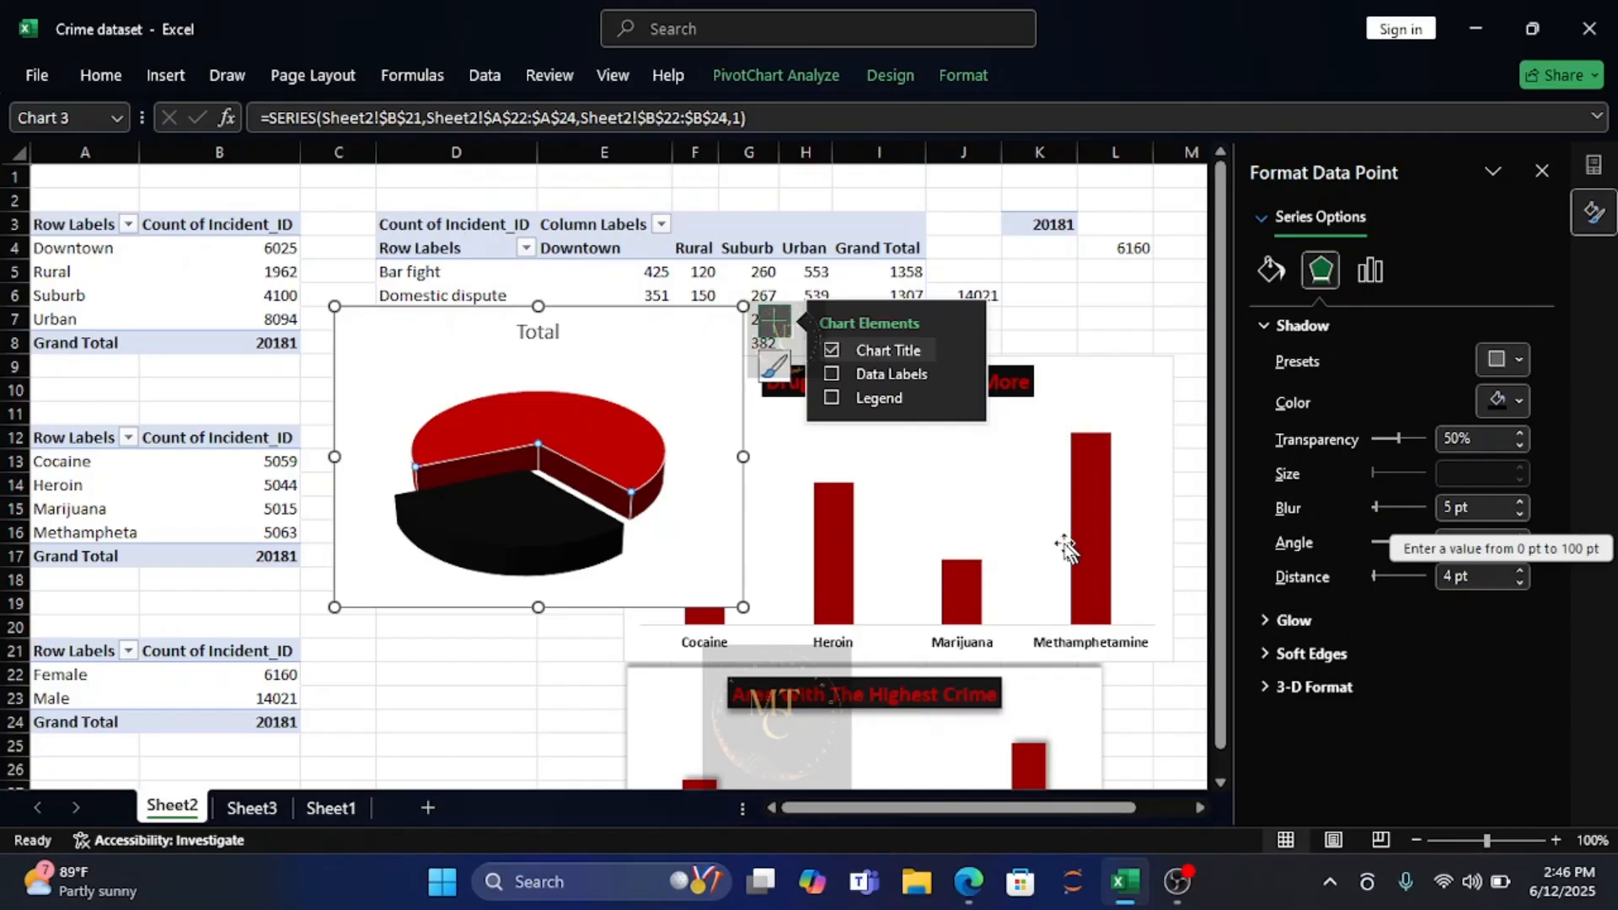
Retitle the gender pie chart "Ratio of Male to Female".
{"action": "left_click", "coordinate": [537, 334]}
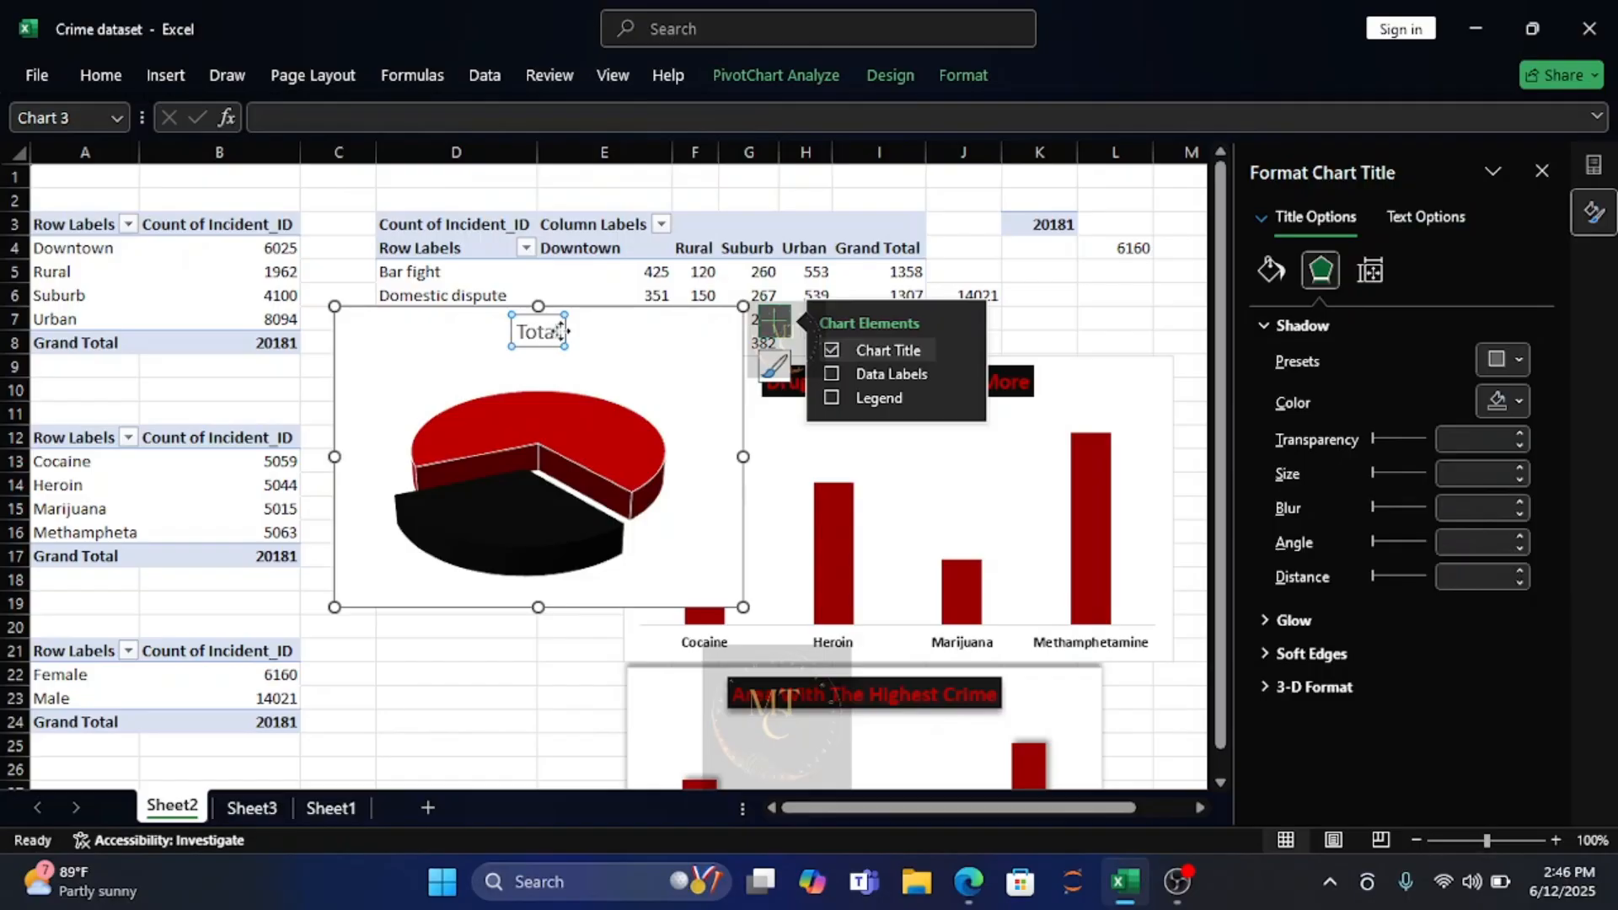
{"action": "double_click", "coordinate": [523, 334]}
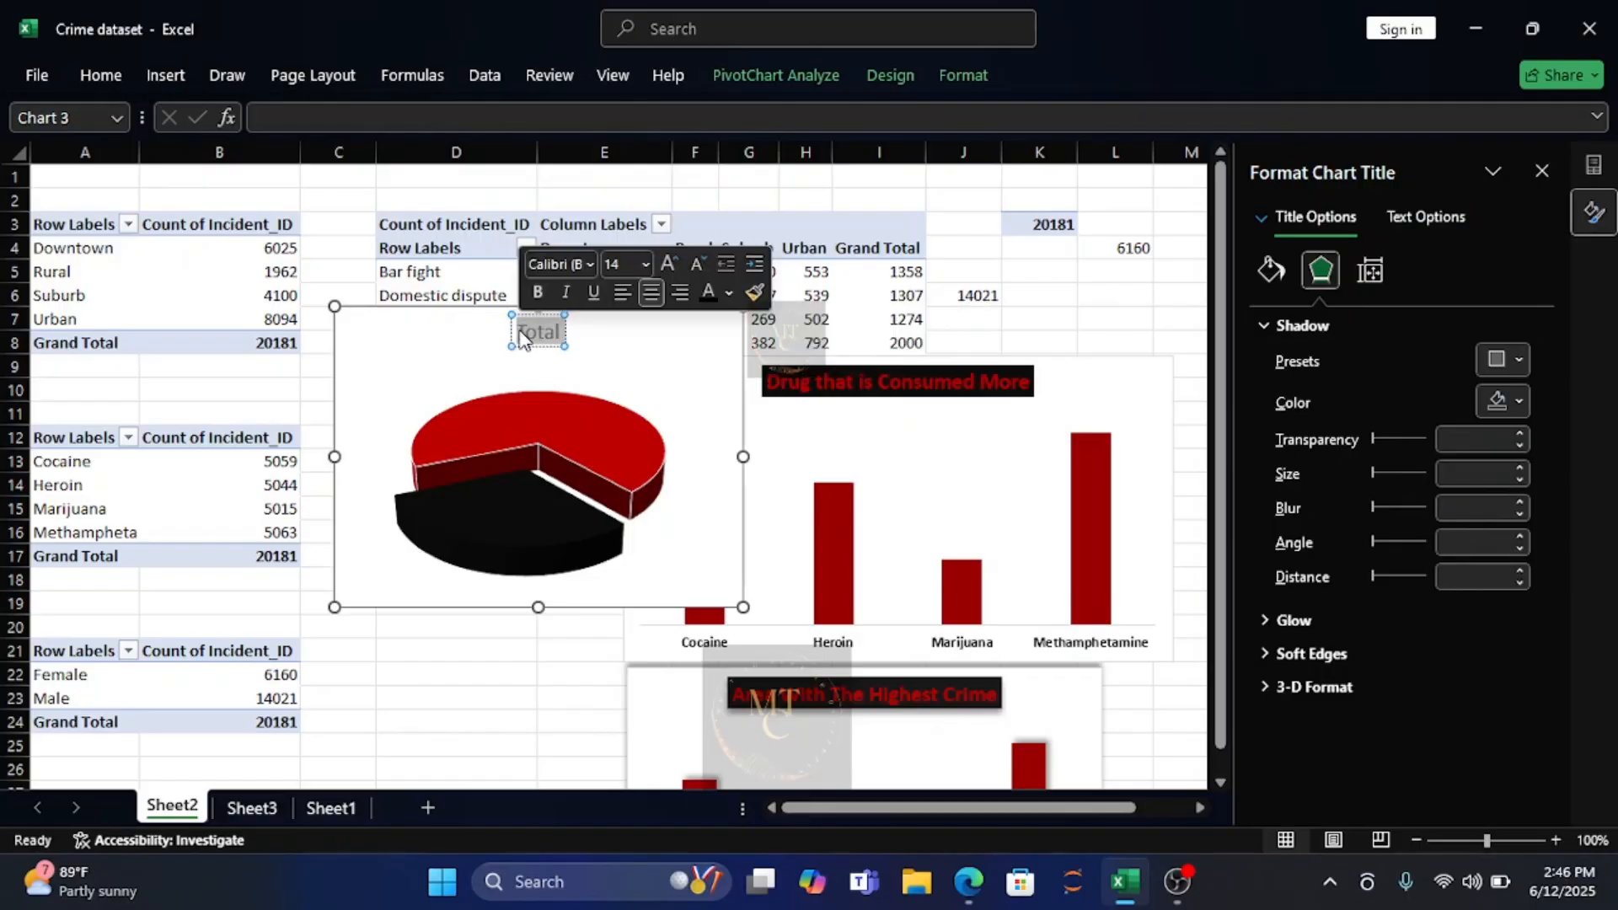
{"action": "type", "text": "Ratio"}
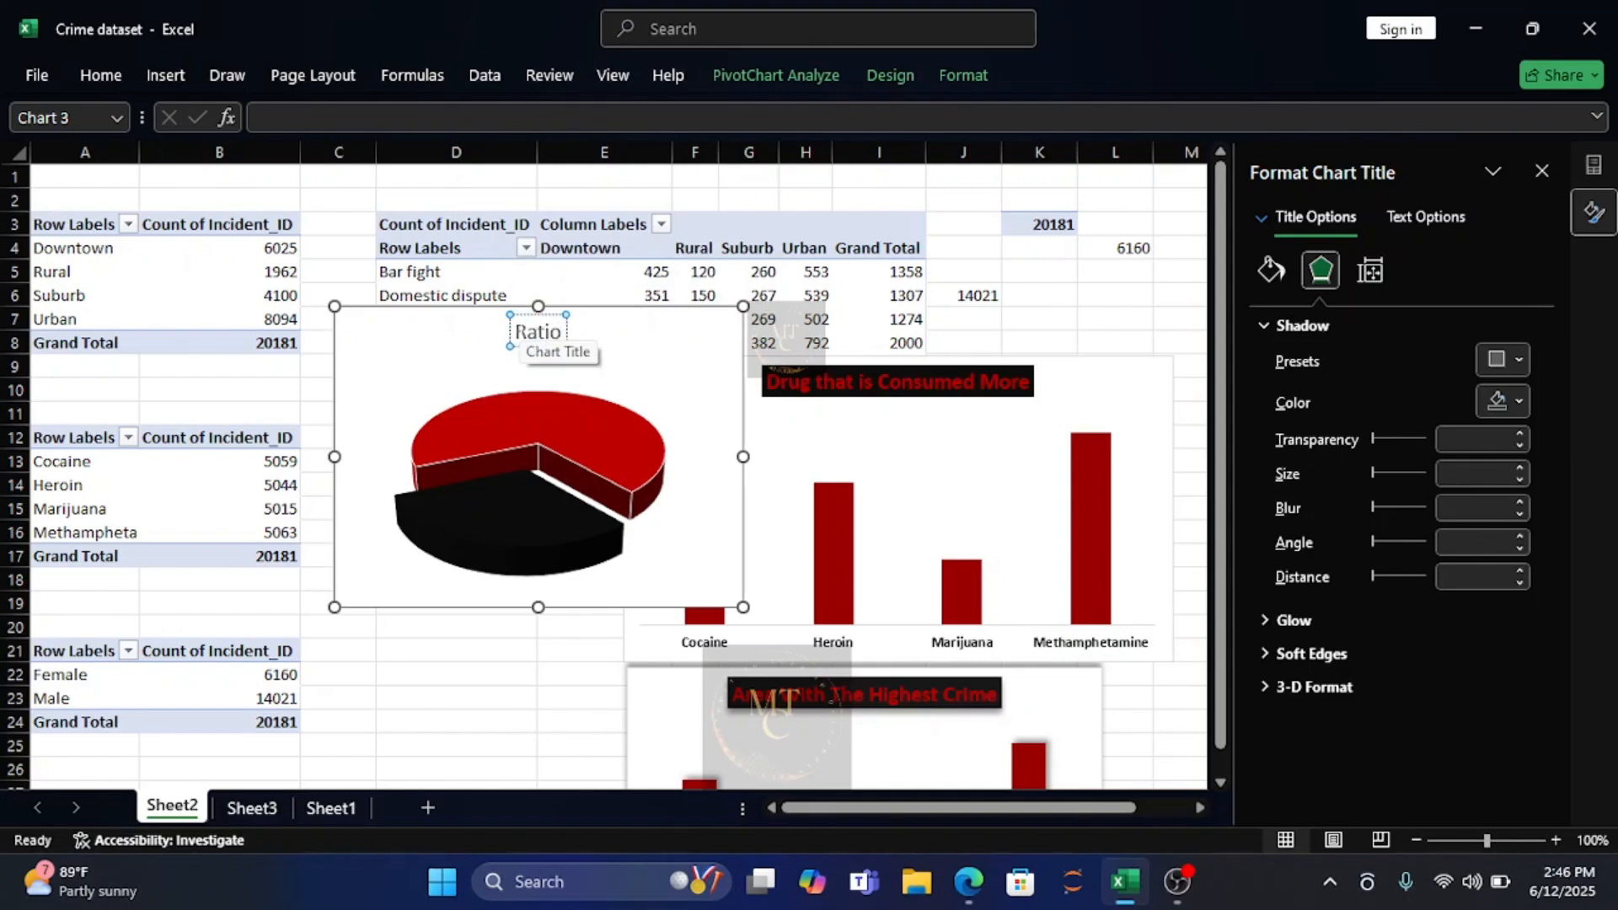
{"action": "type", "text": " of"}
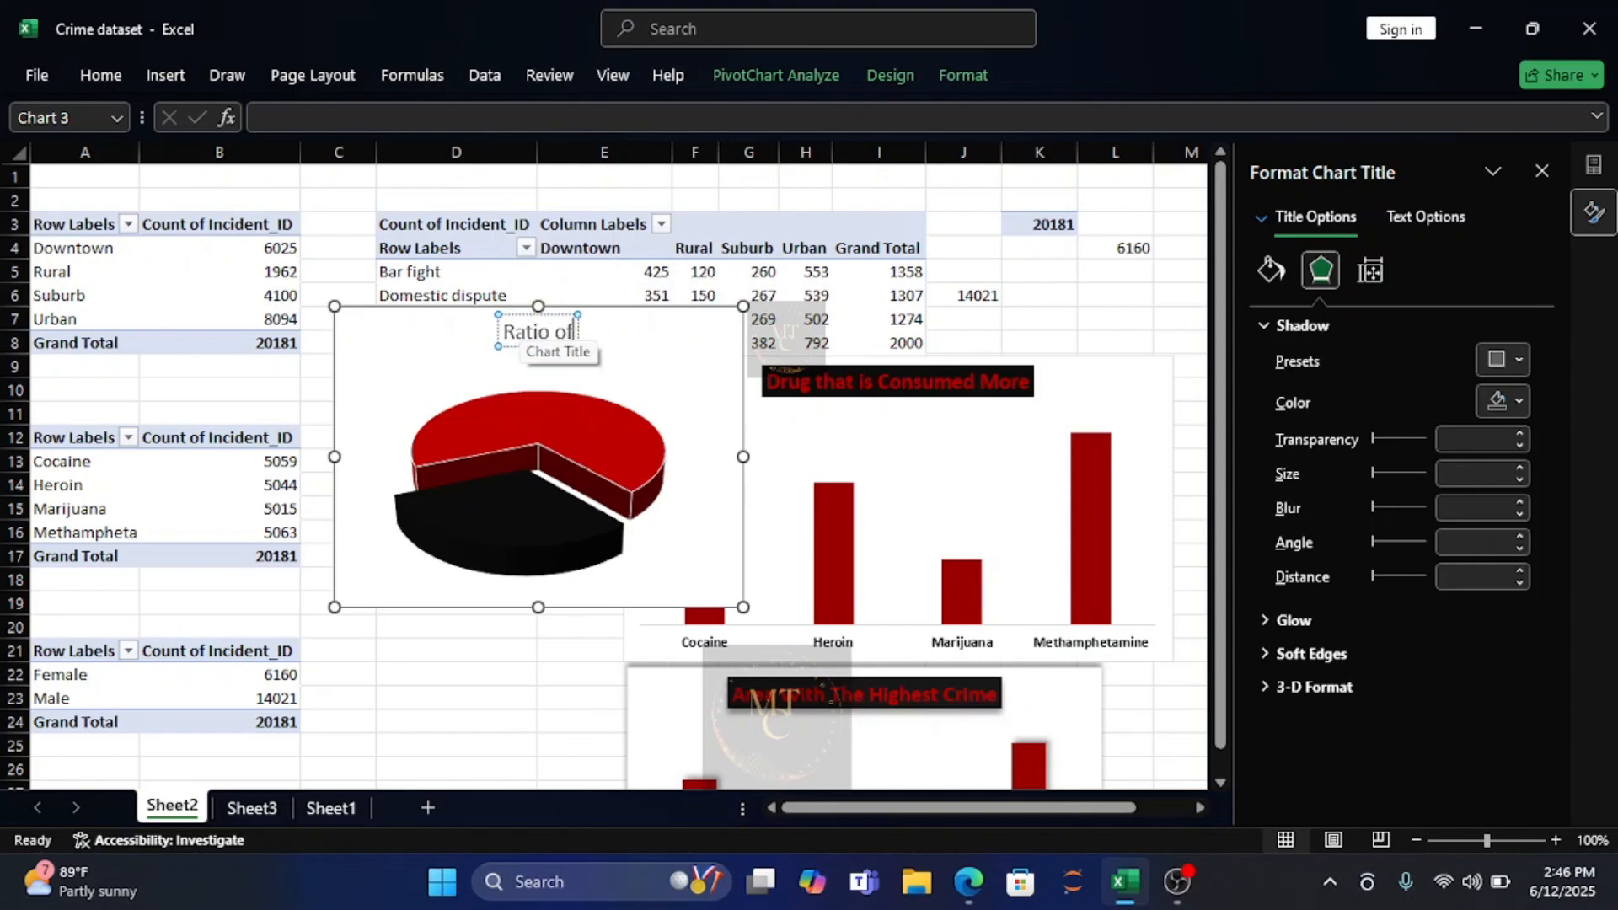
{"action": "type", "text": " Male"}
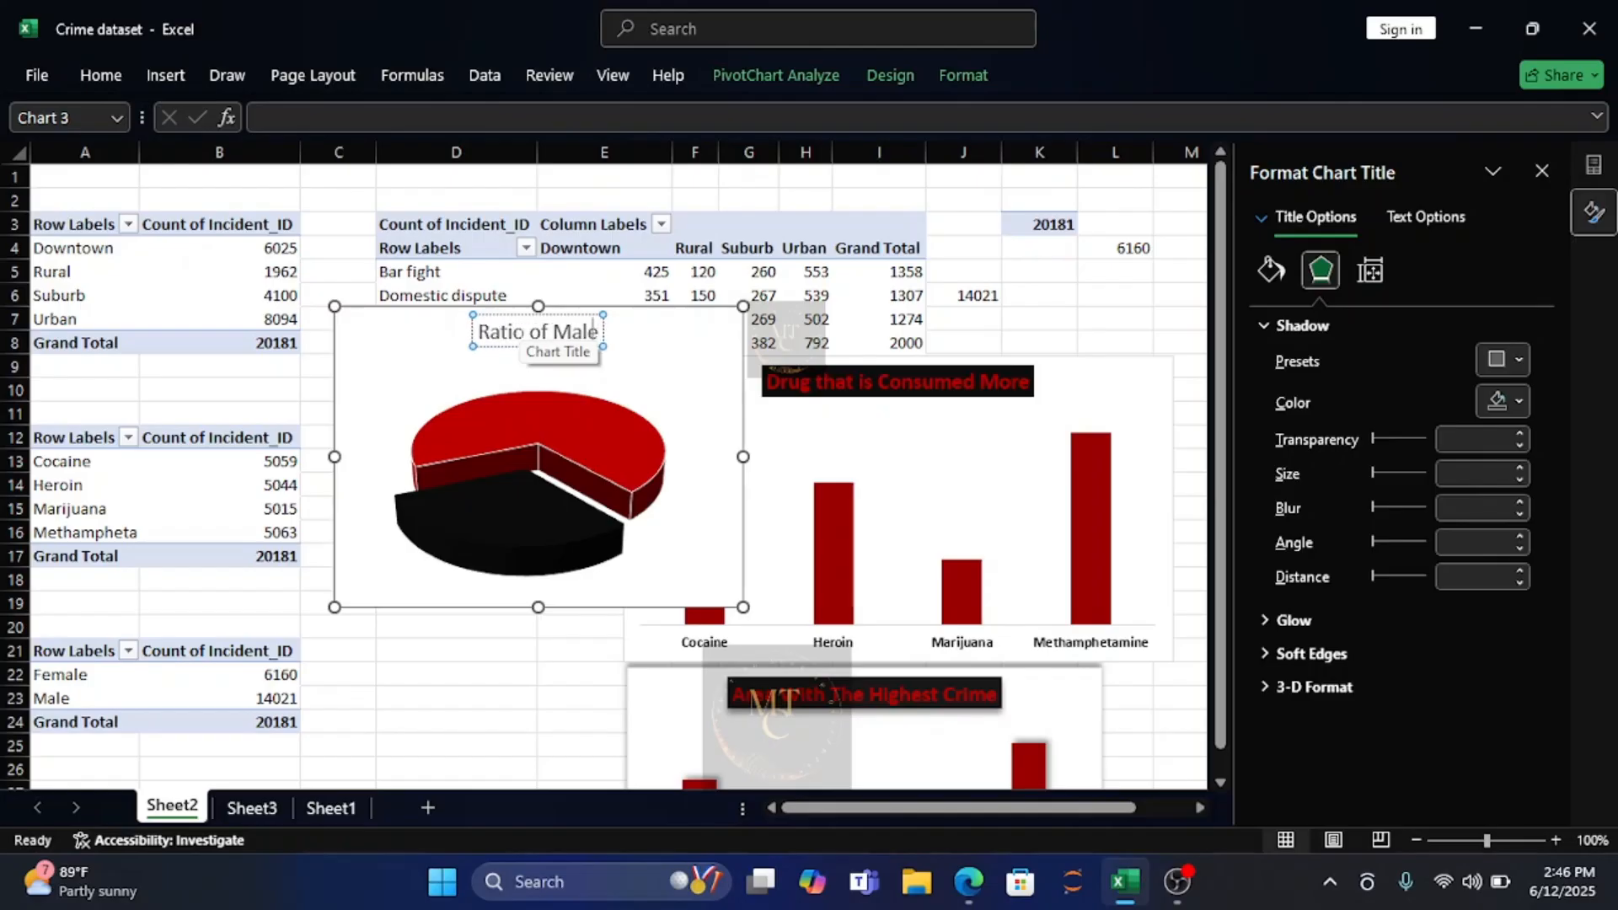
{"action": "type", "text": " to"}
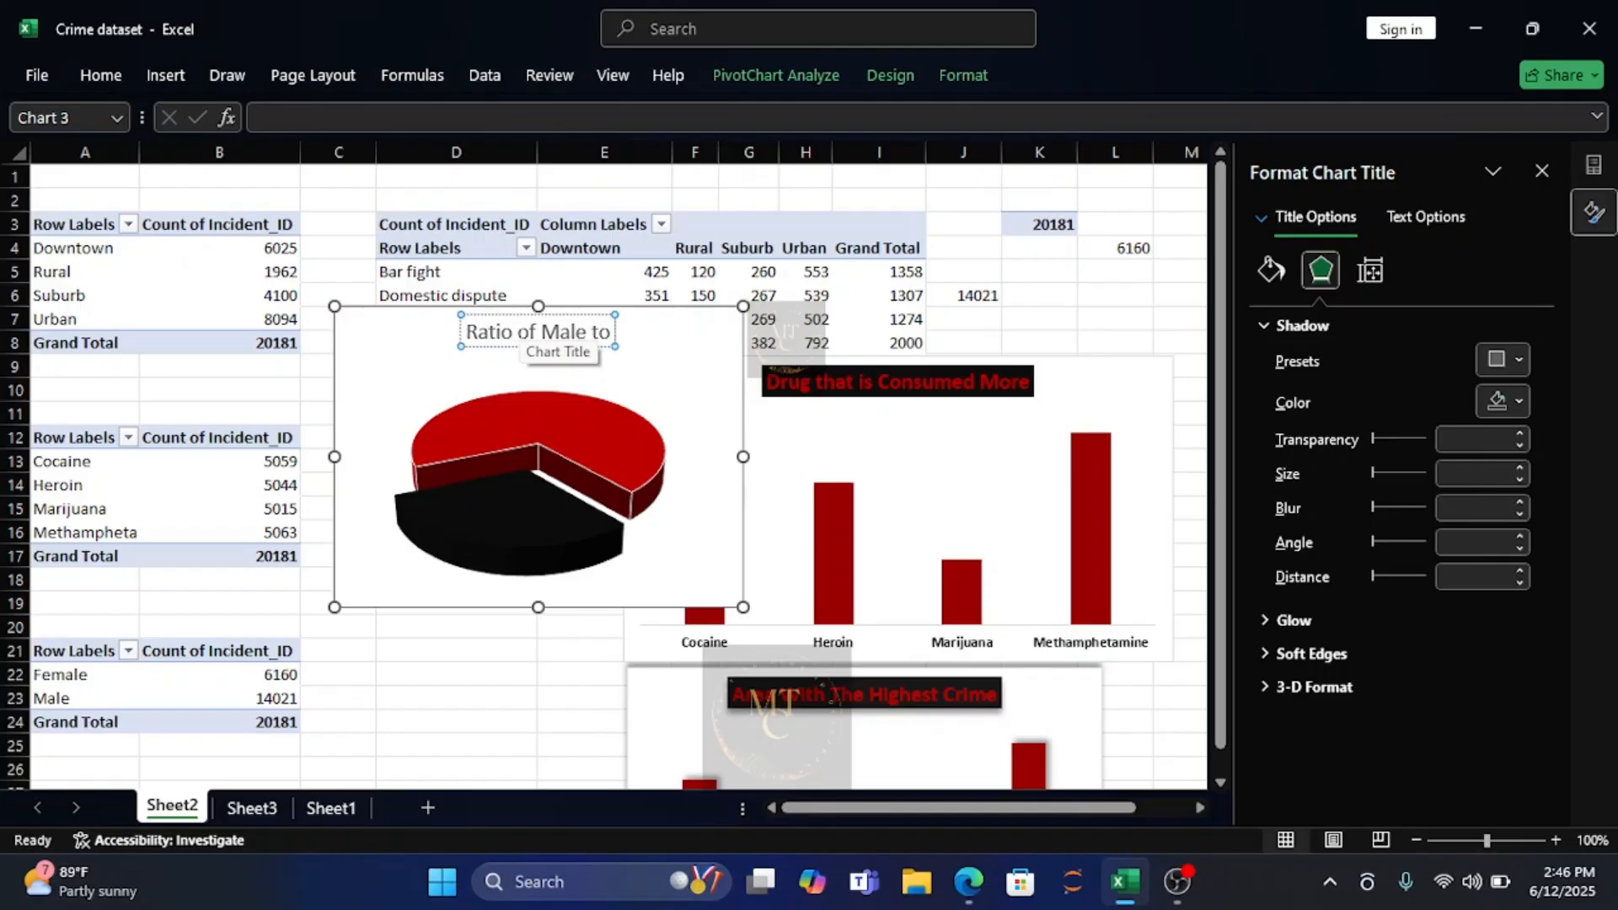
{"action": "type", "text": " Fe"}
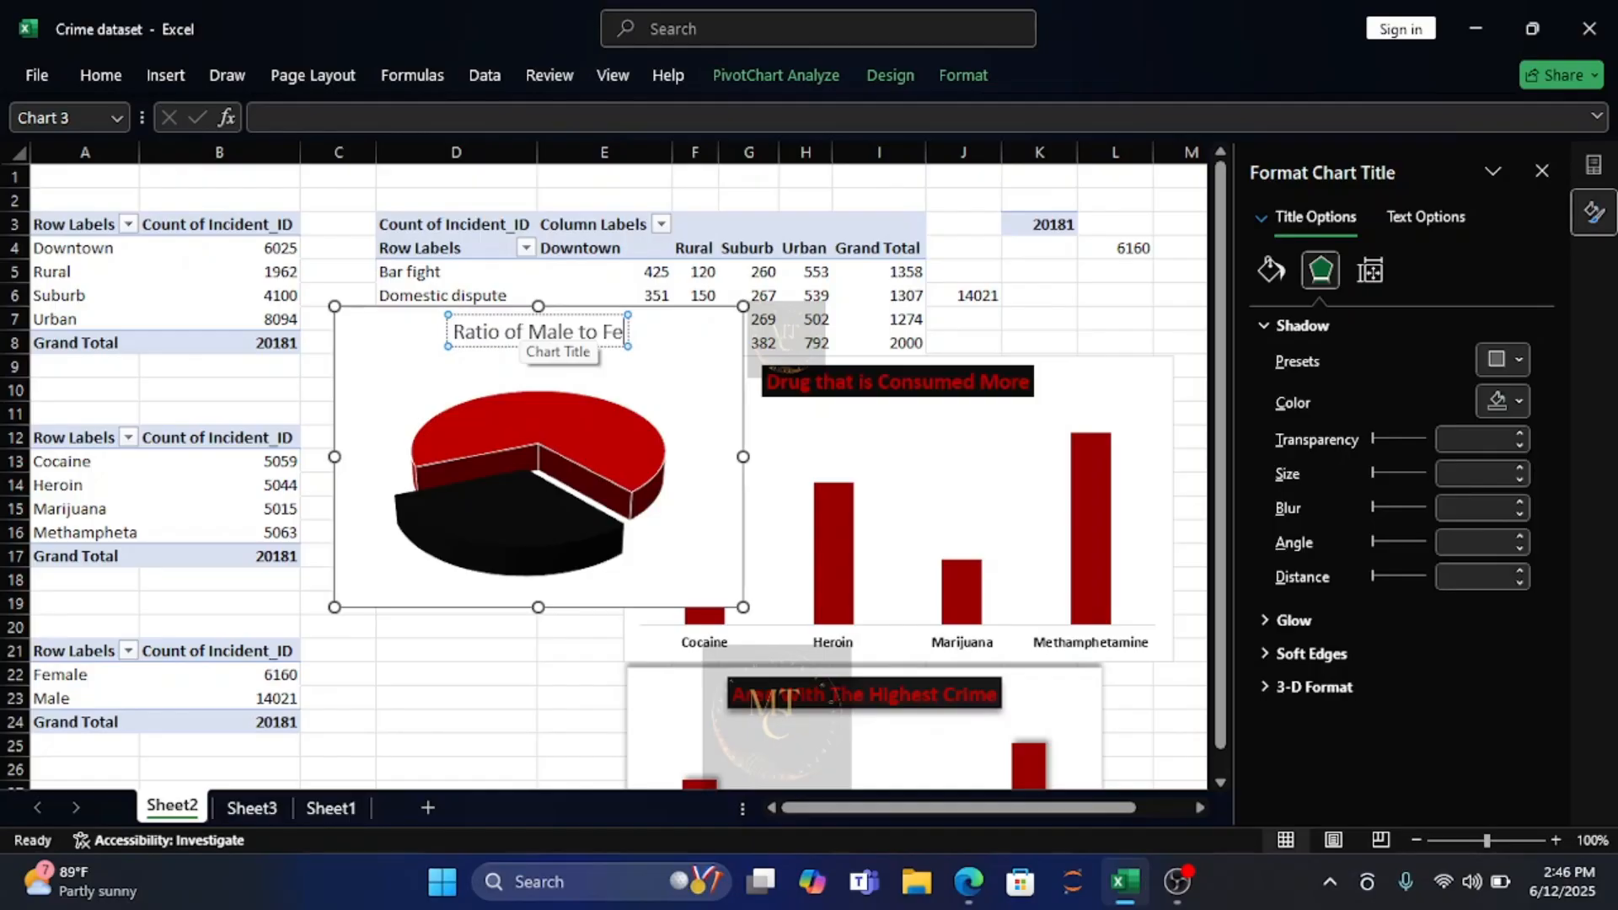
{"action": "type", "text": "male"}
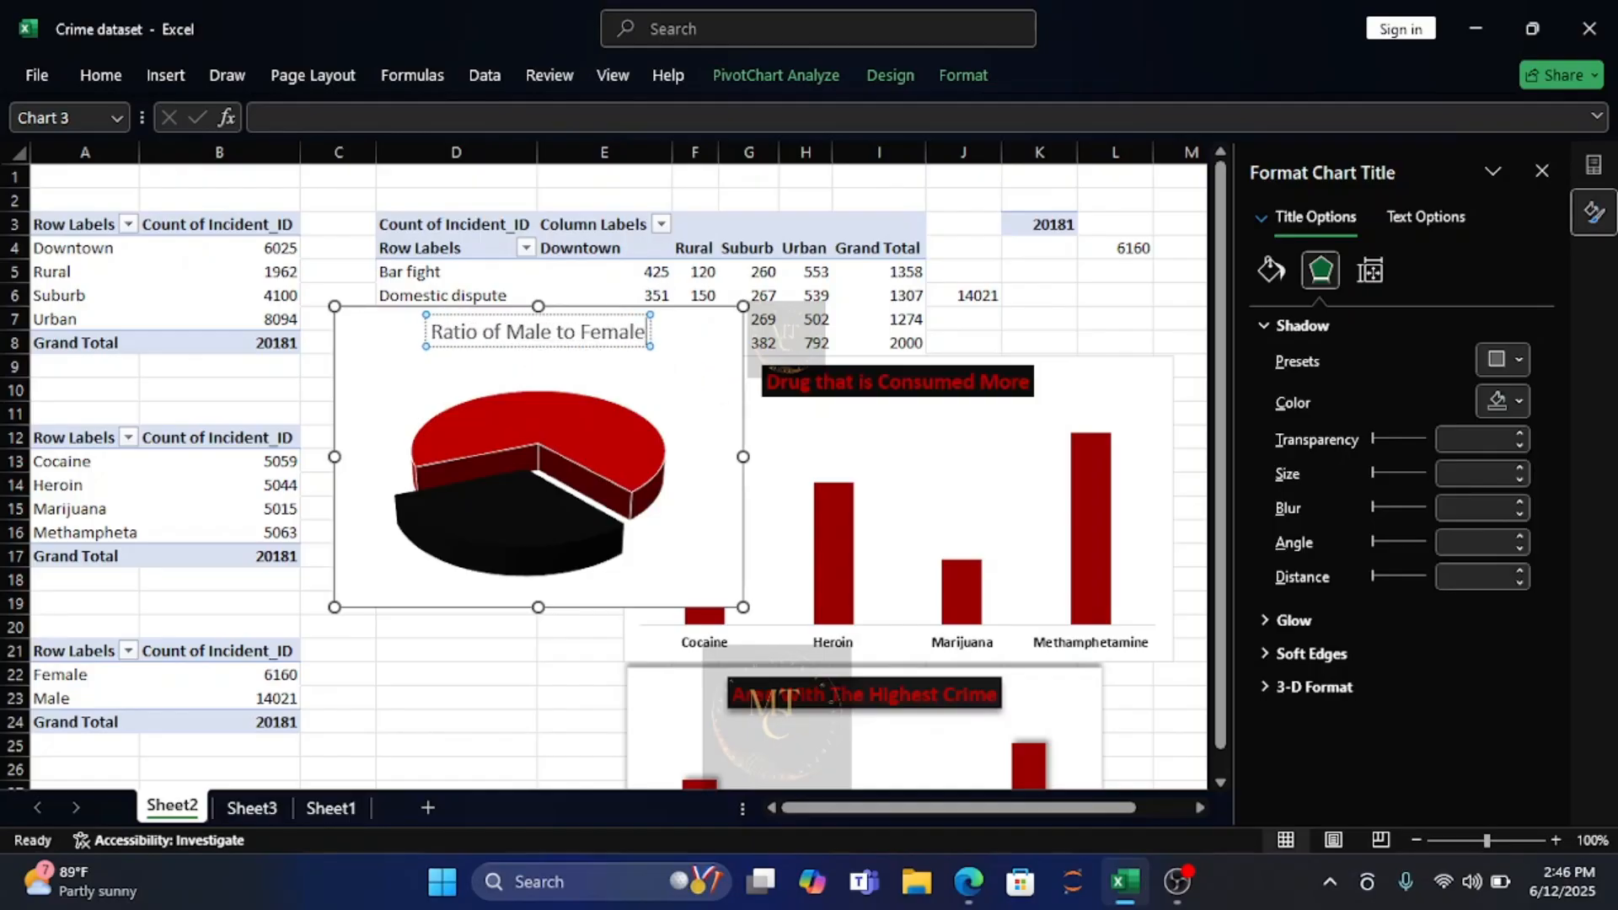
Make the whole pie chart title bold and apply the black font color.
{"action": "left_click_drag", "start_coordinate": [648, 331], "coordinate": [444, 337]}
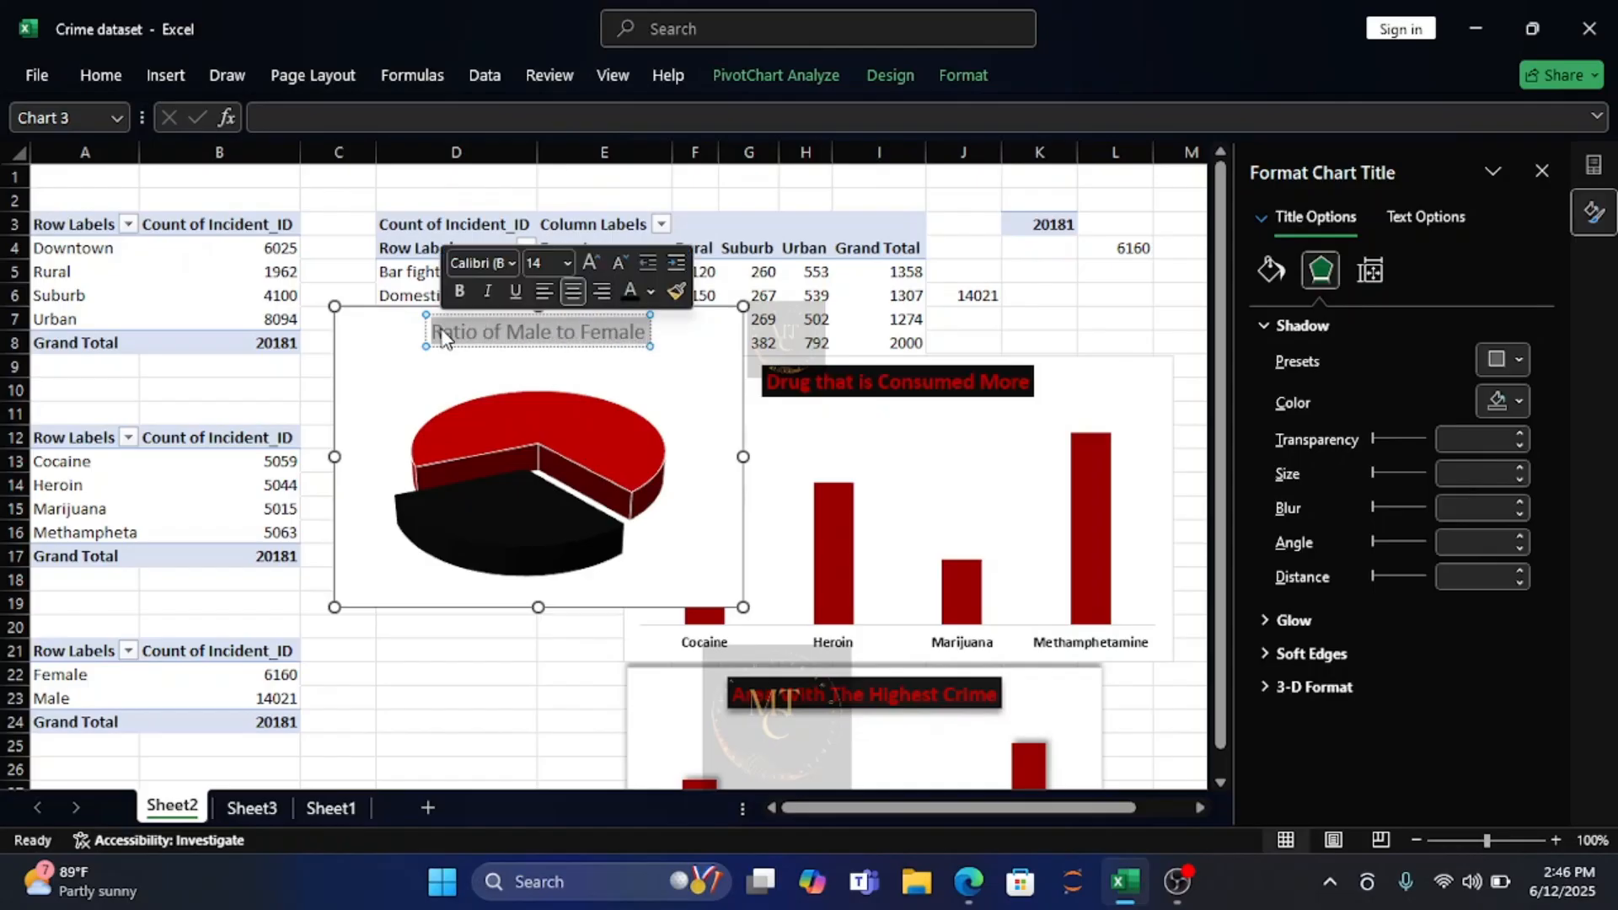
{"action": "left_click", "coordinate": [460, 292]}
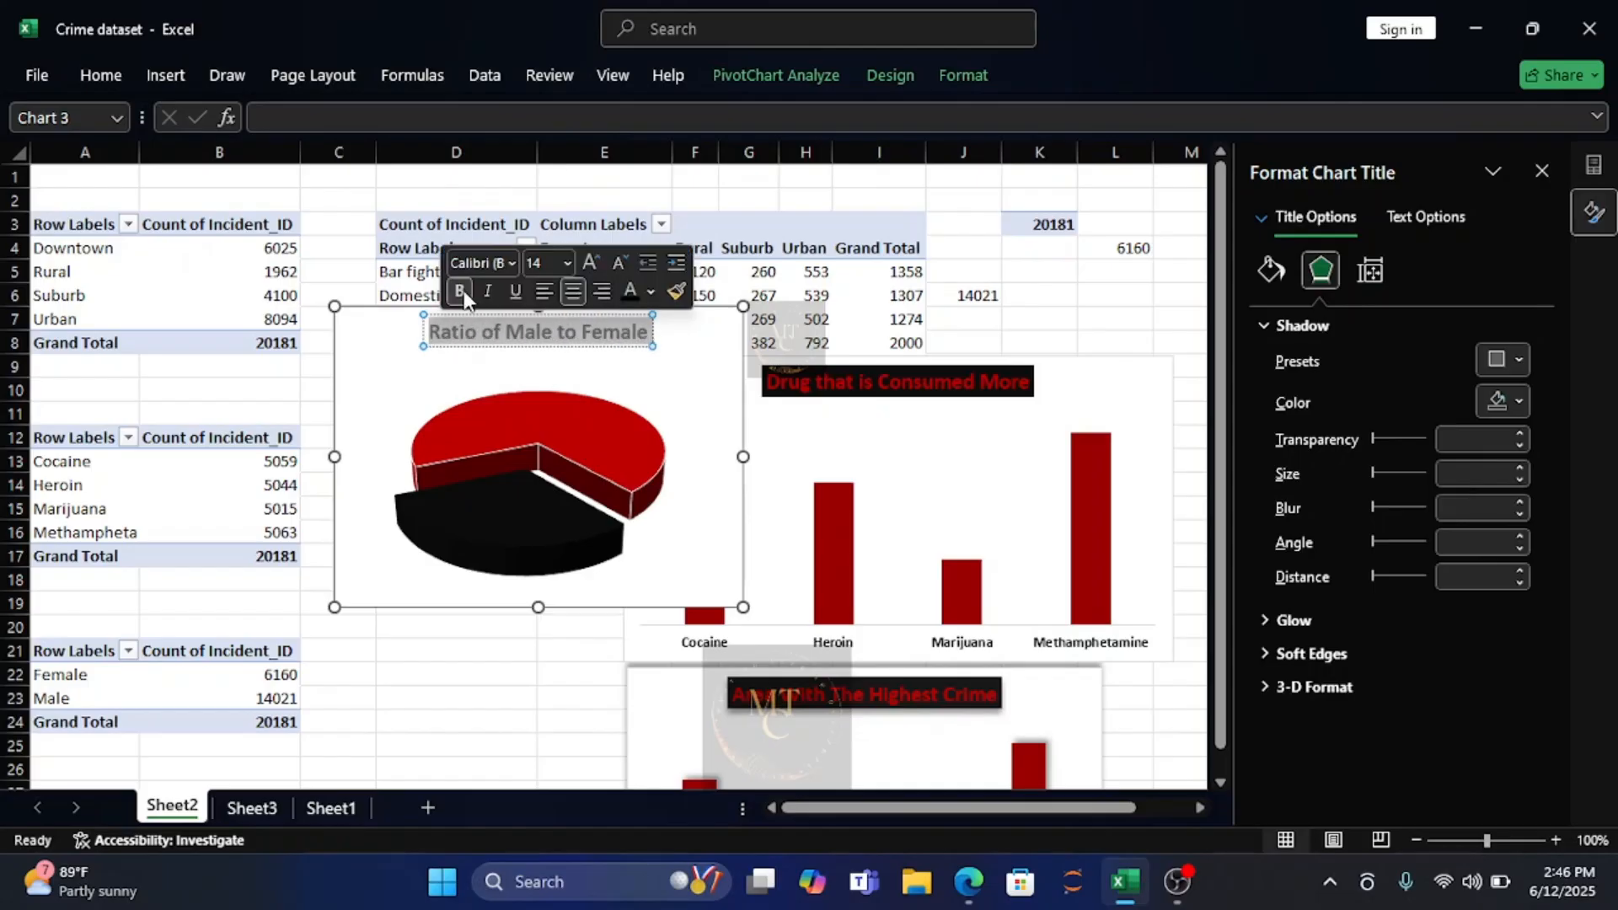
{"action": "left_click", "coordinate": [631, 292]}
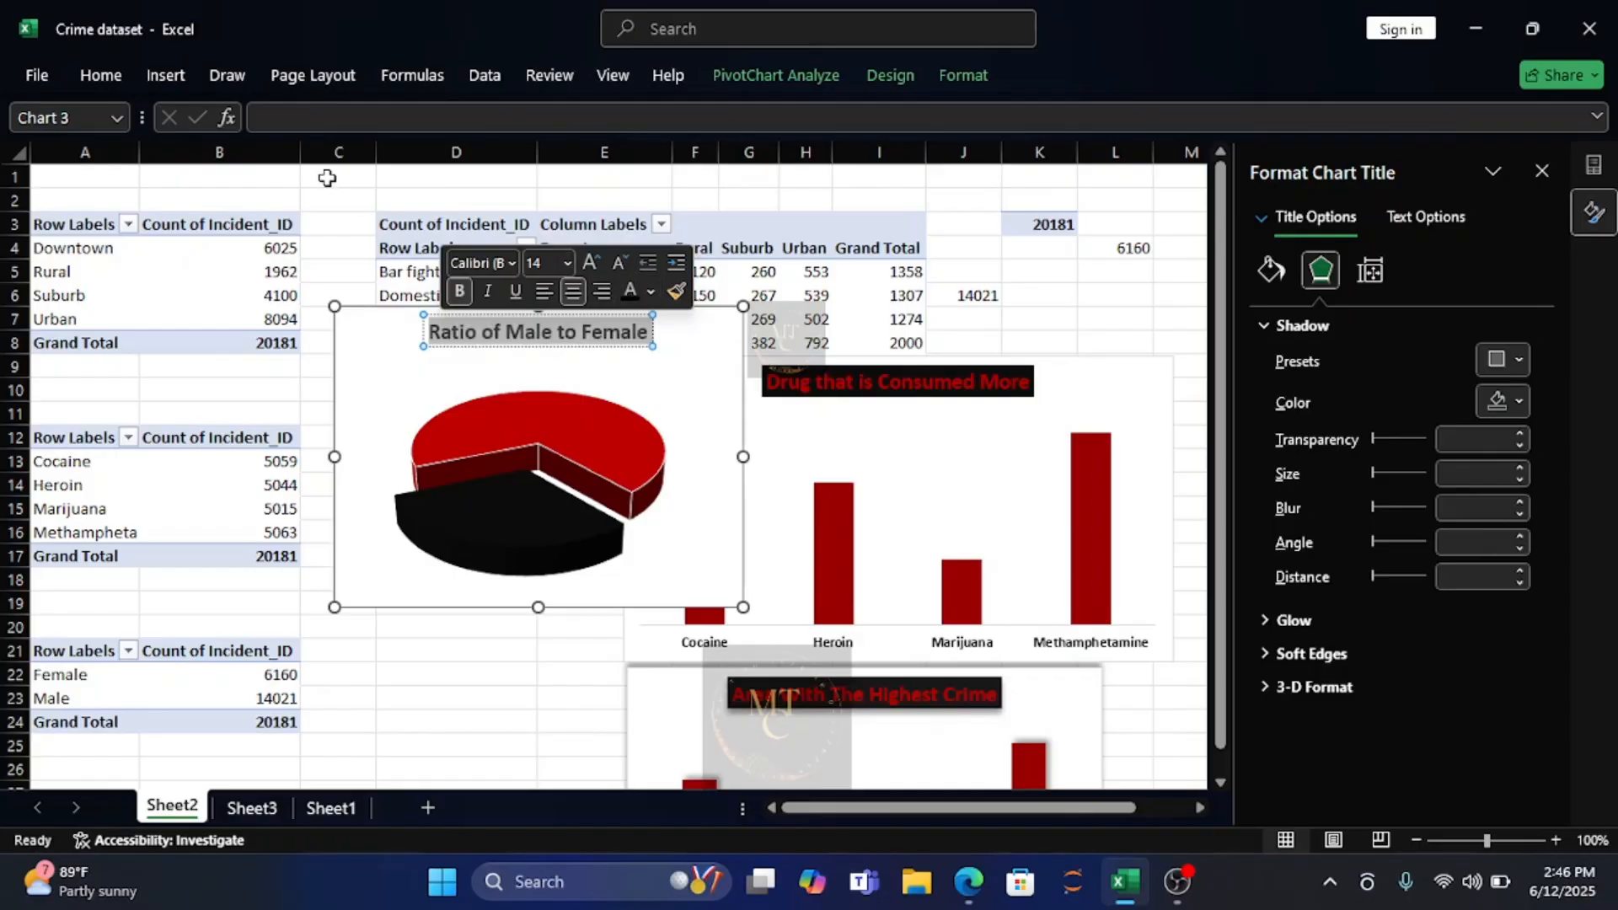
Try the recent dark red as the pie title's fill, then fill it with the darkest black theme shade.
{"action": "left_click", "coordinate": [1268, 269]}
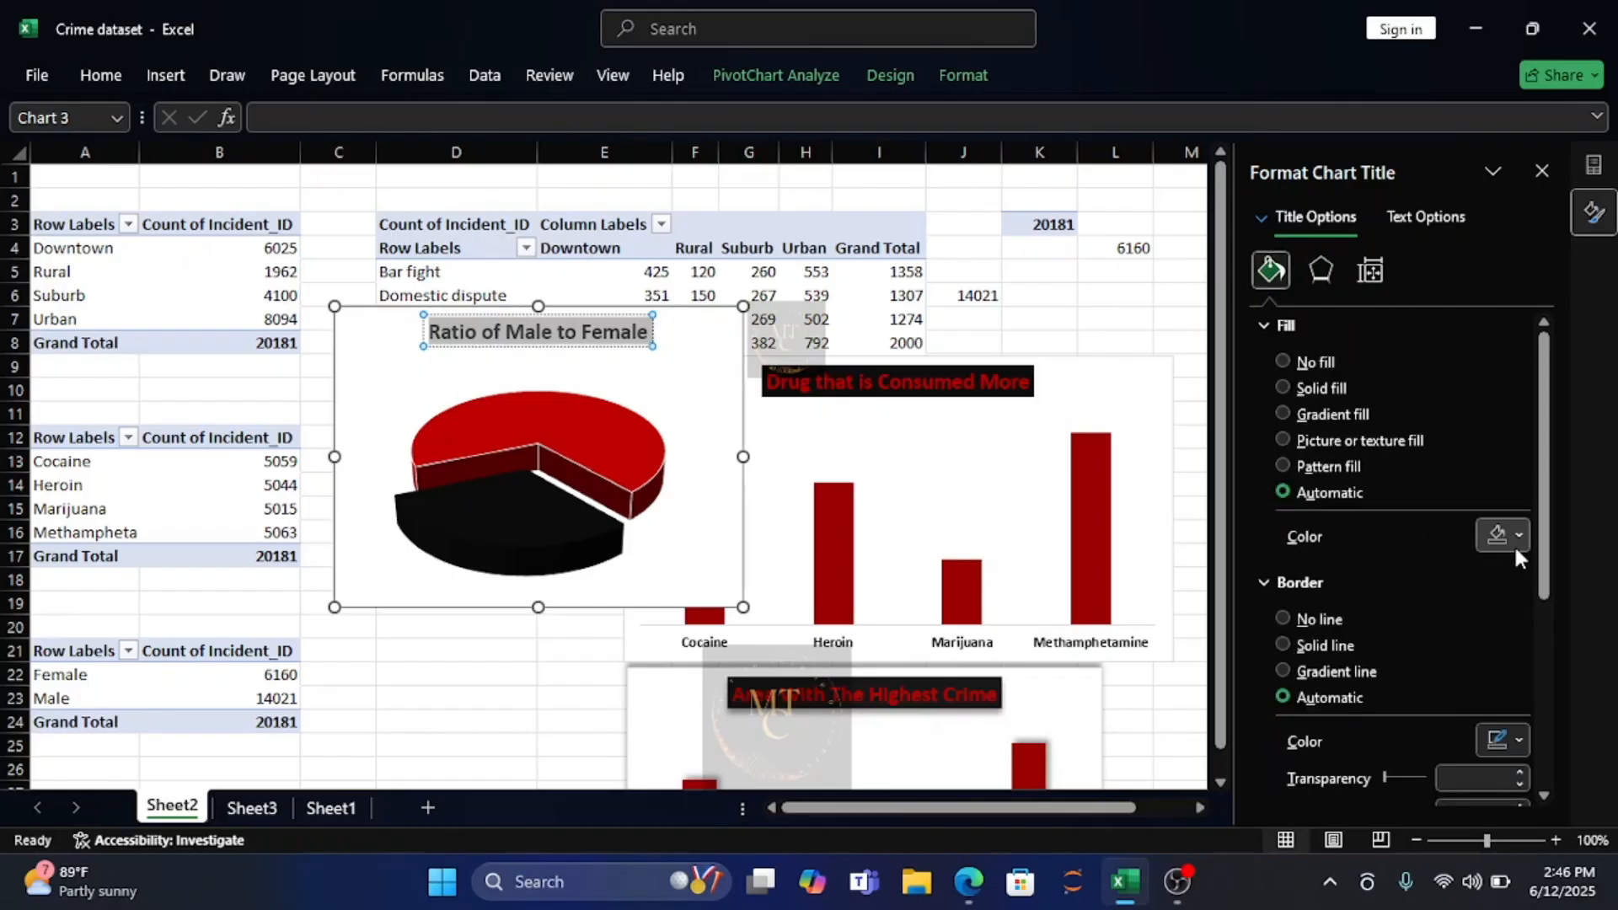
{"action": "left_click", "coordinate": [1519, 536]}
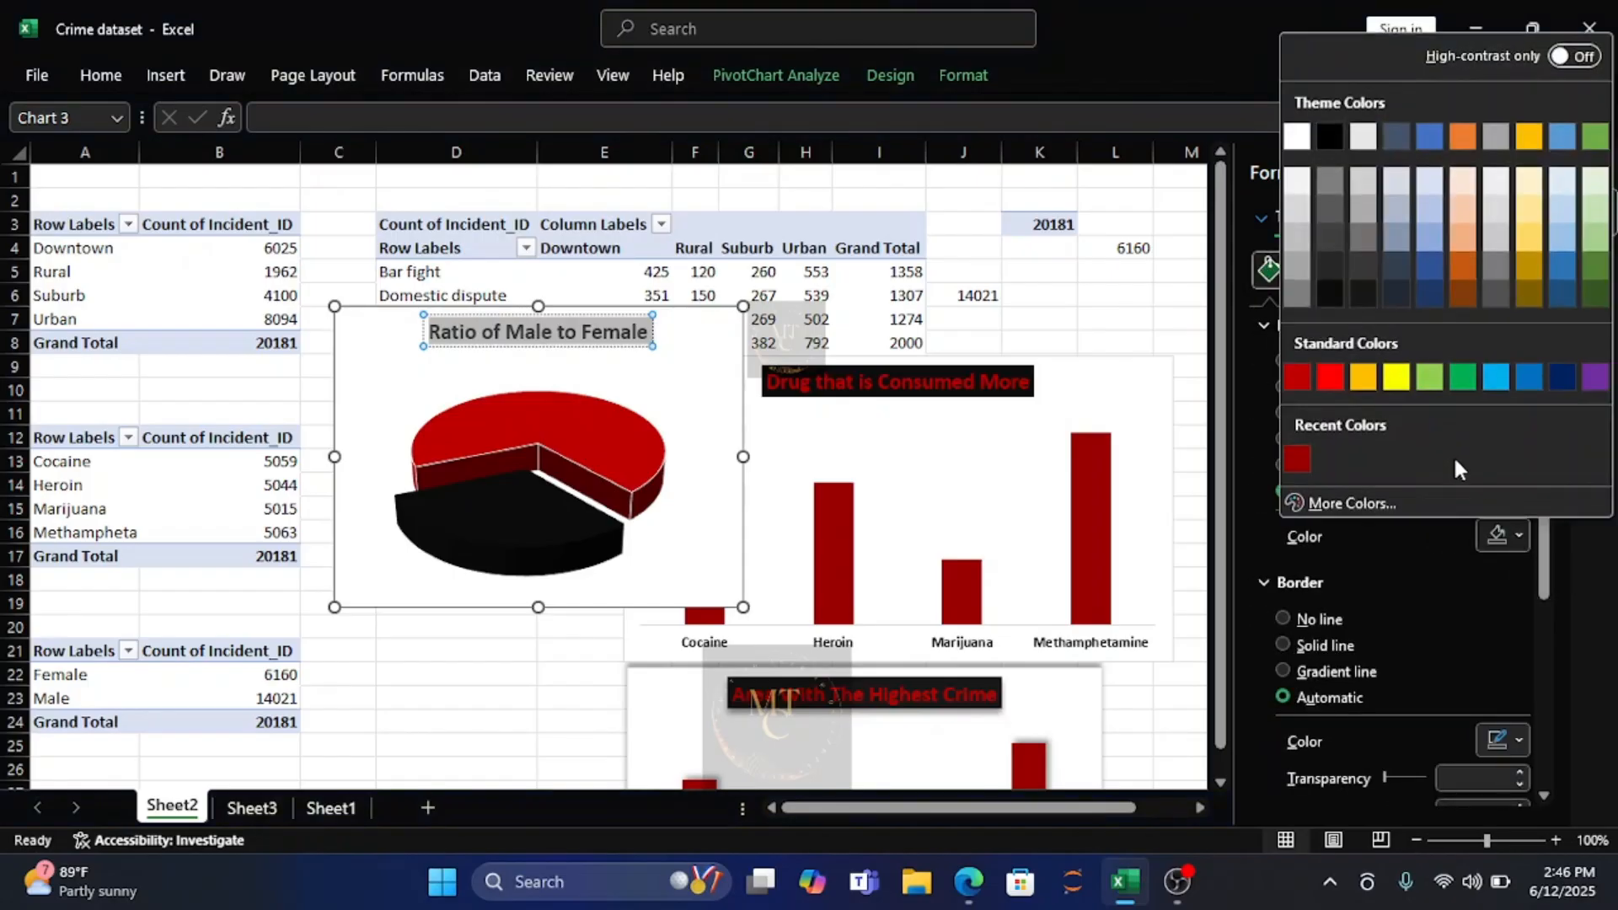
{"action": "left_click", "coordinate": [1294, 460]}
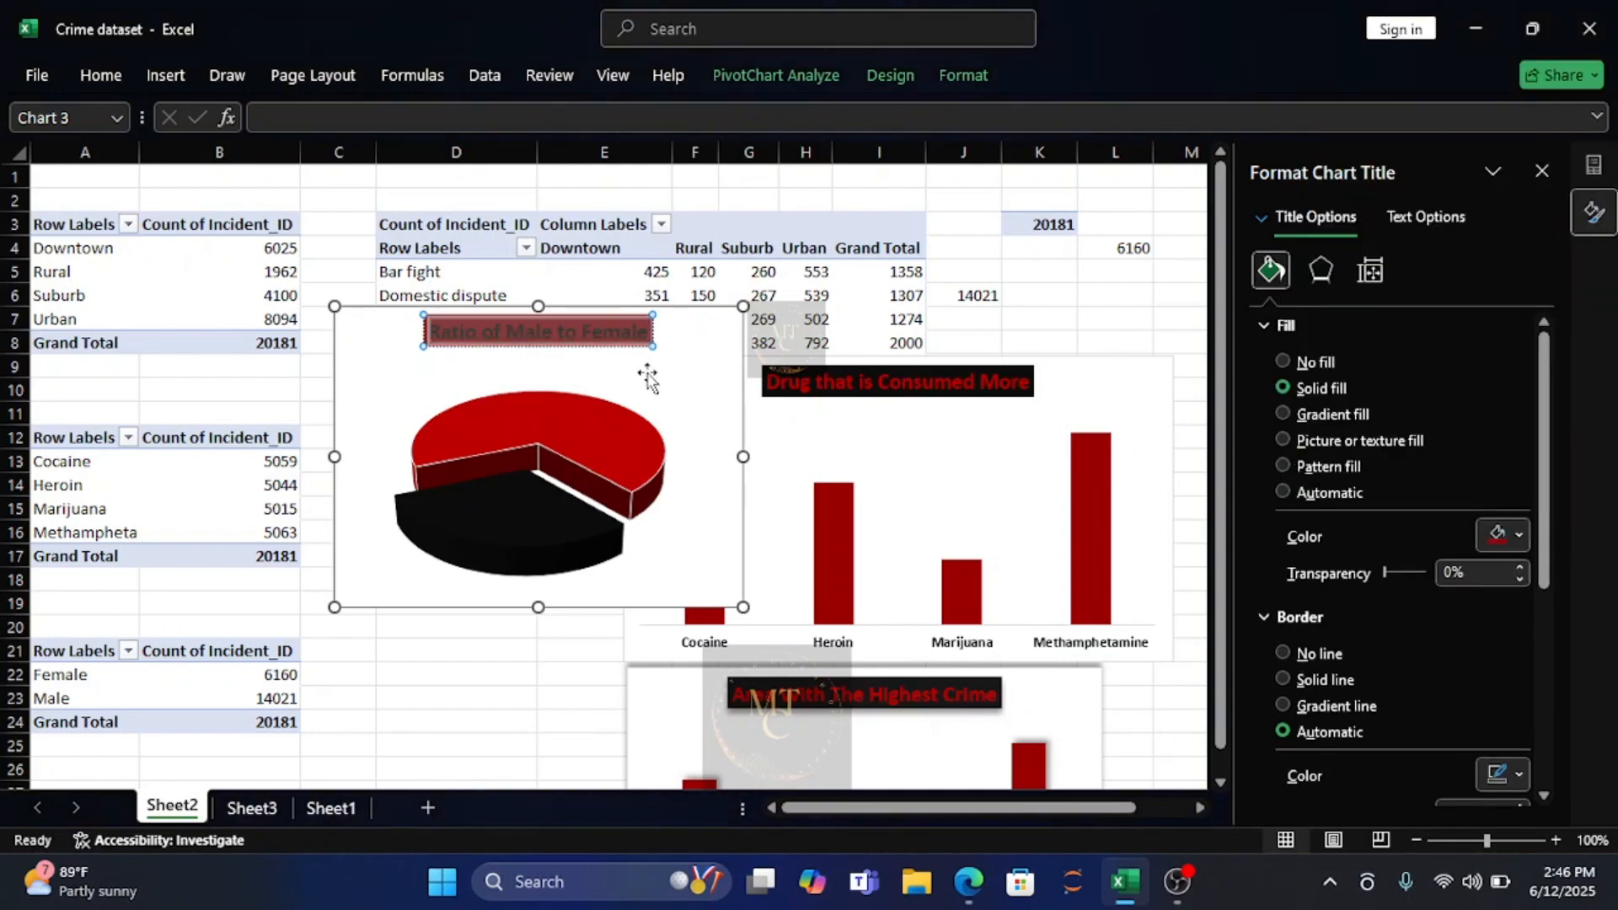
{"action": "left_click", "coordinate": [1517, 535]}
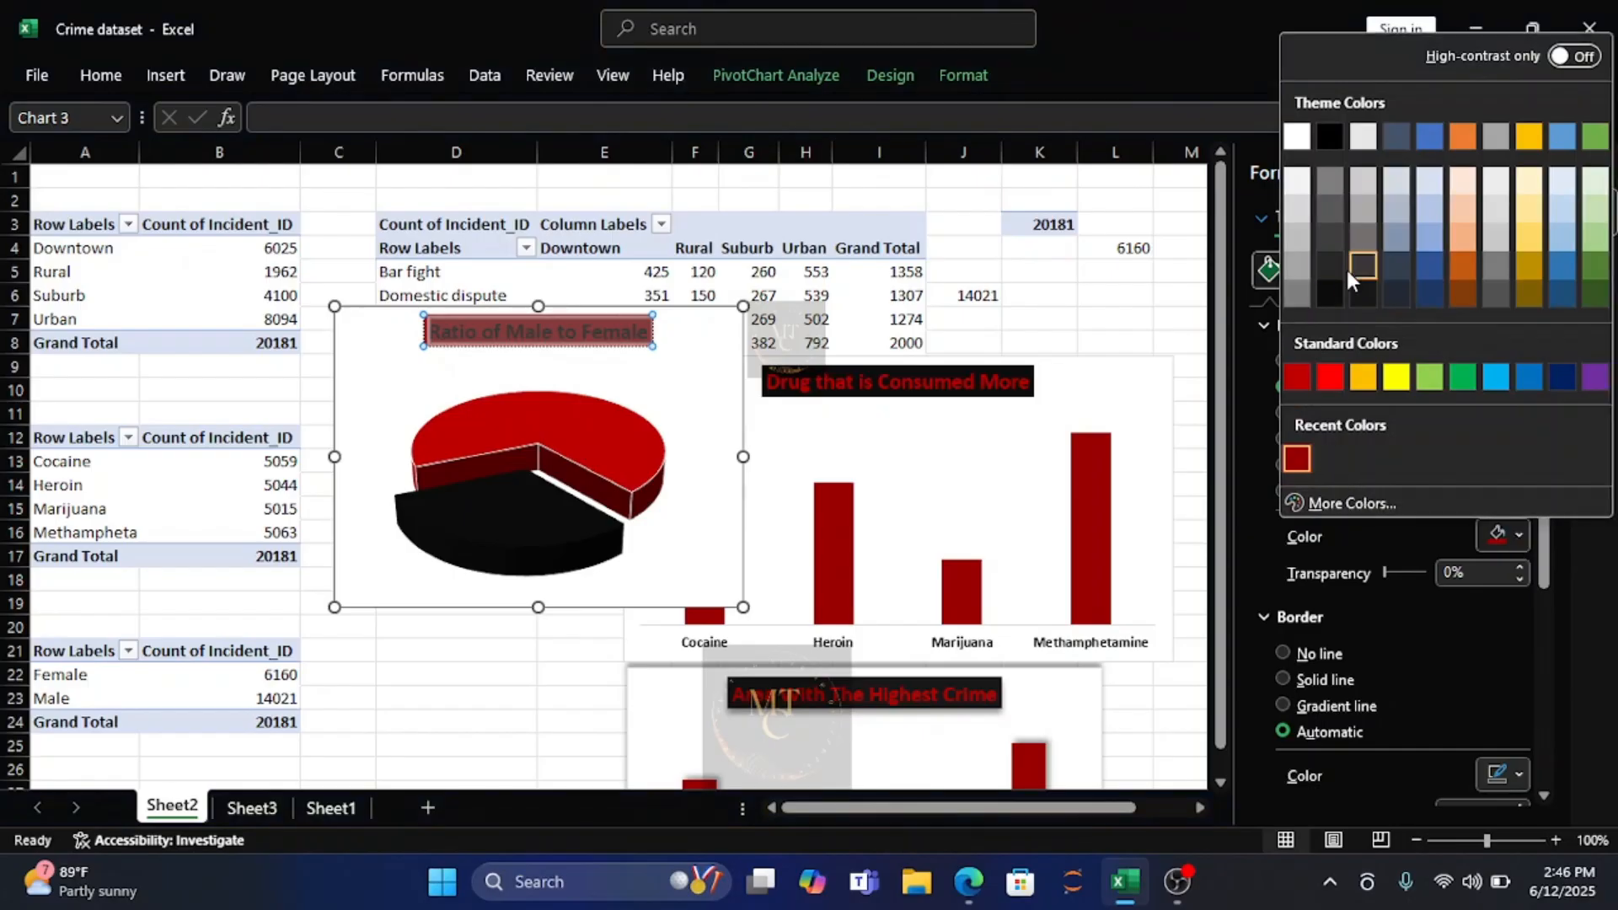
{"action": "left_click", "coordinate": [1327, 295]}
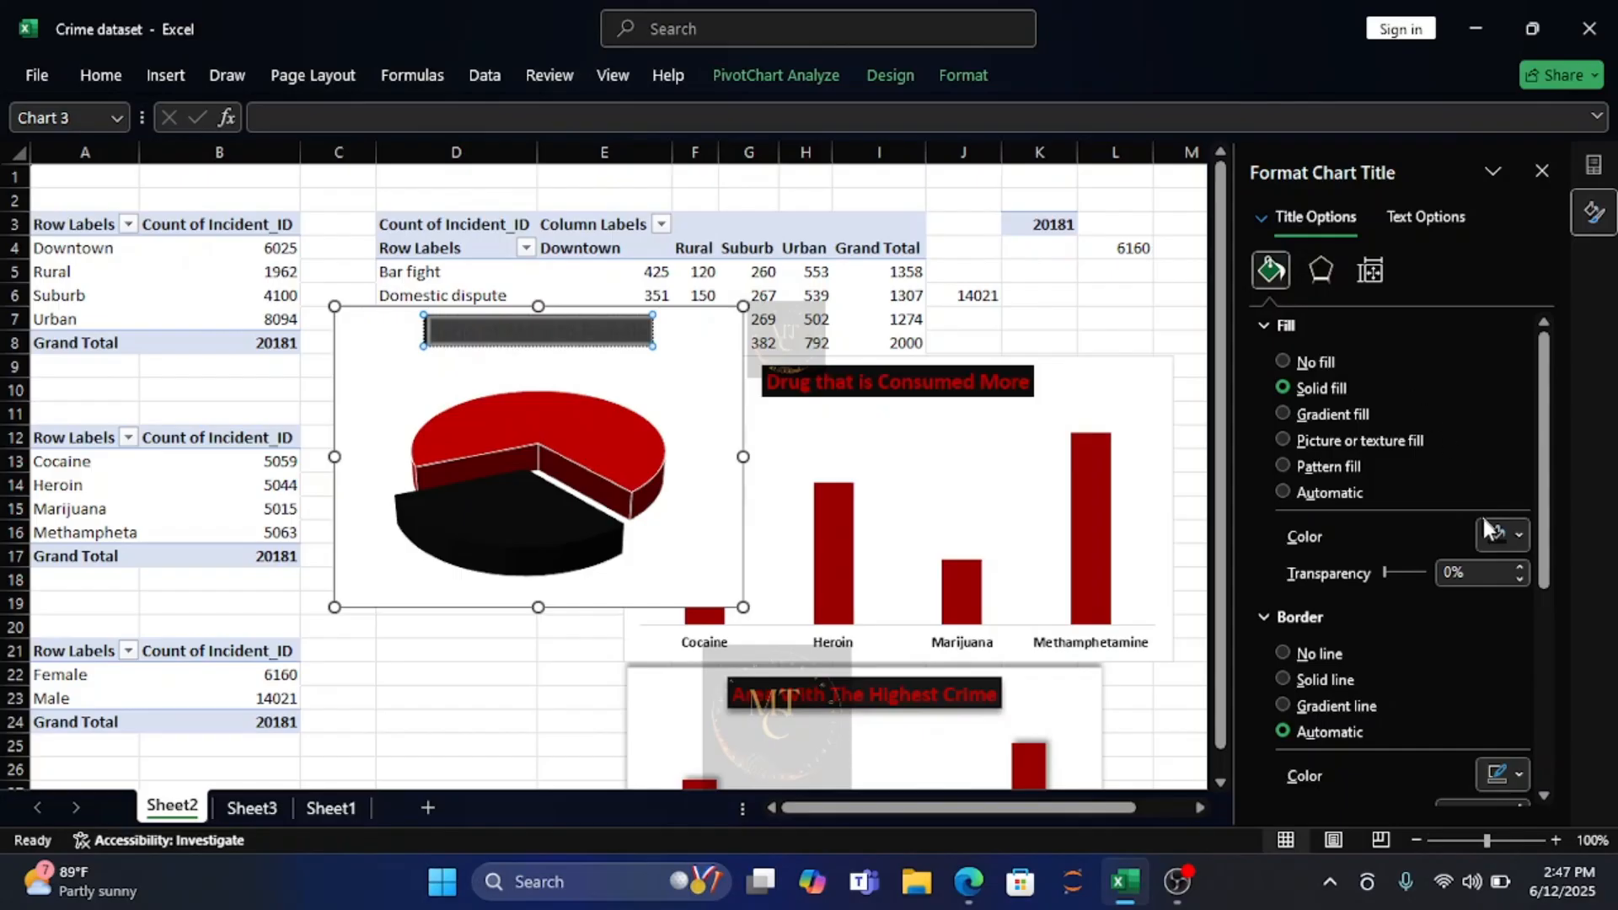
Color the pie title's text with the recent dark red.
{"action": "left_click", "coordinate": [90, 82]}
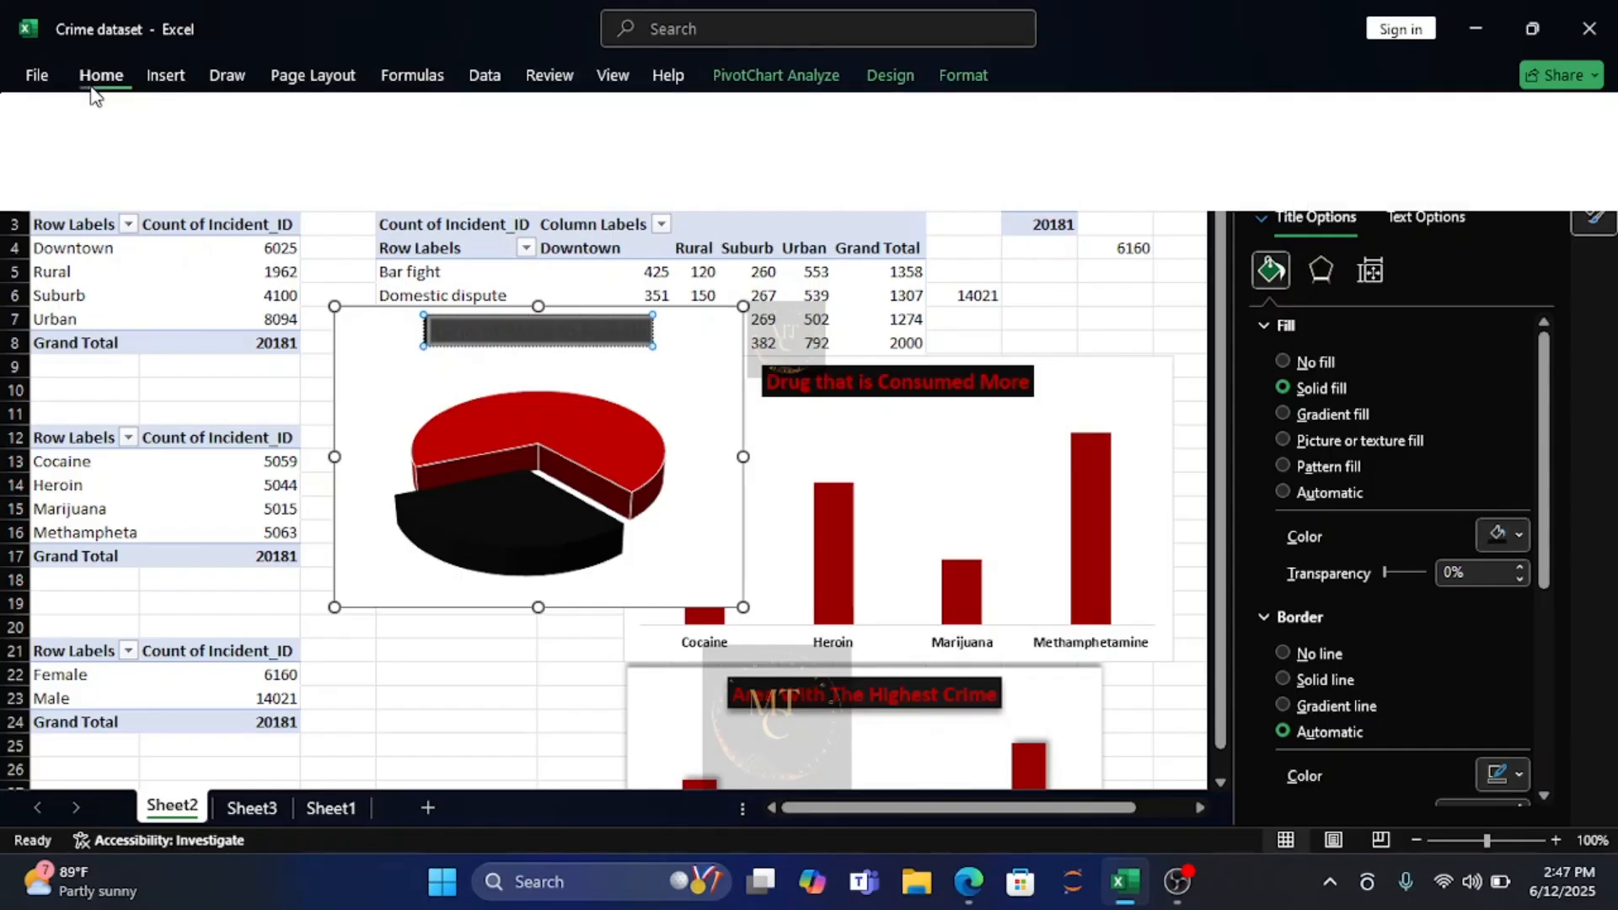
{"action": "left_click", "coordinate": [403, 160]}
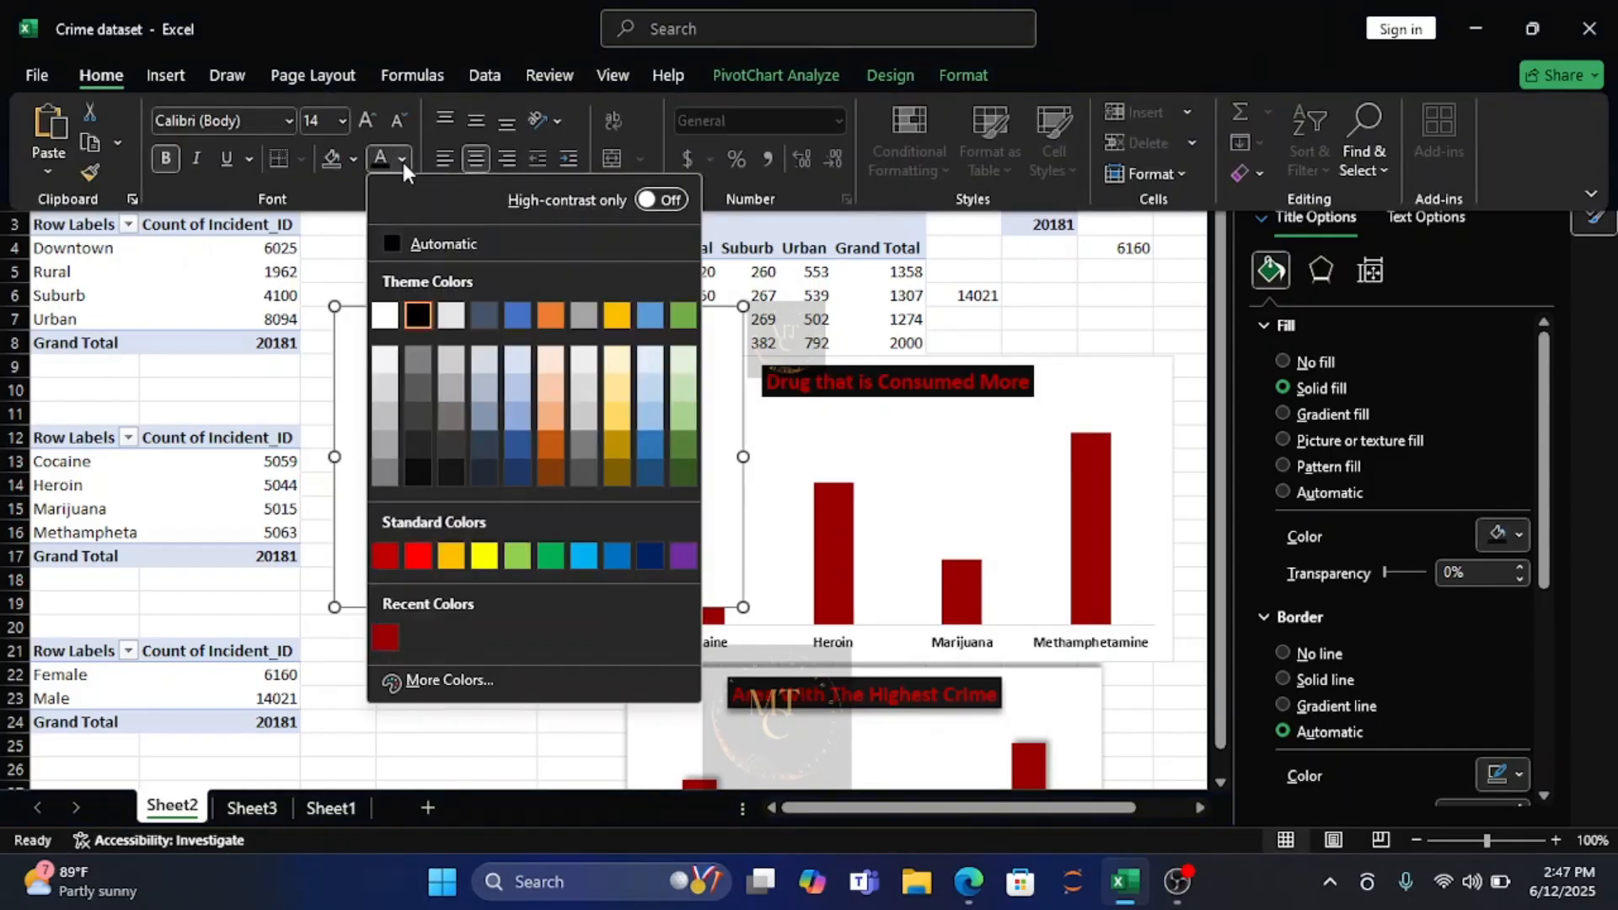
{"action": "left_click", "coordinate": [386, 636]}
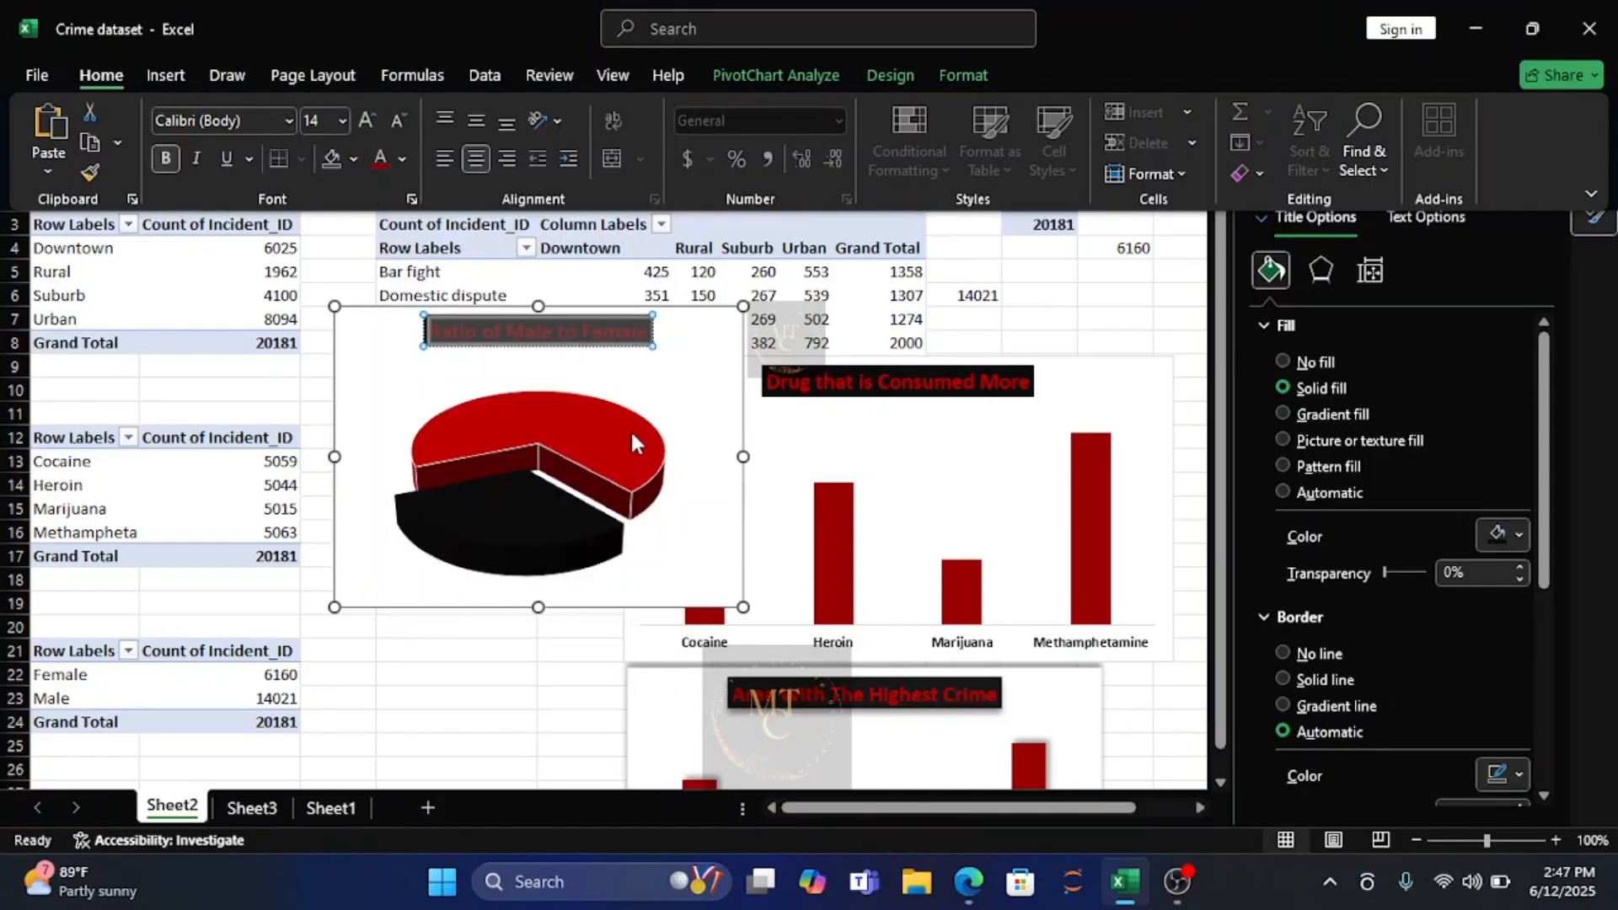
{"action": "left_click", "coordinate": [654, 346]}
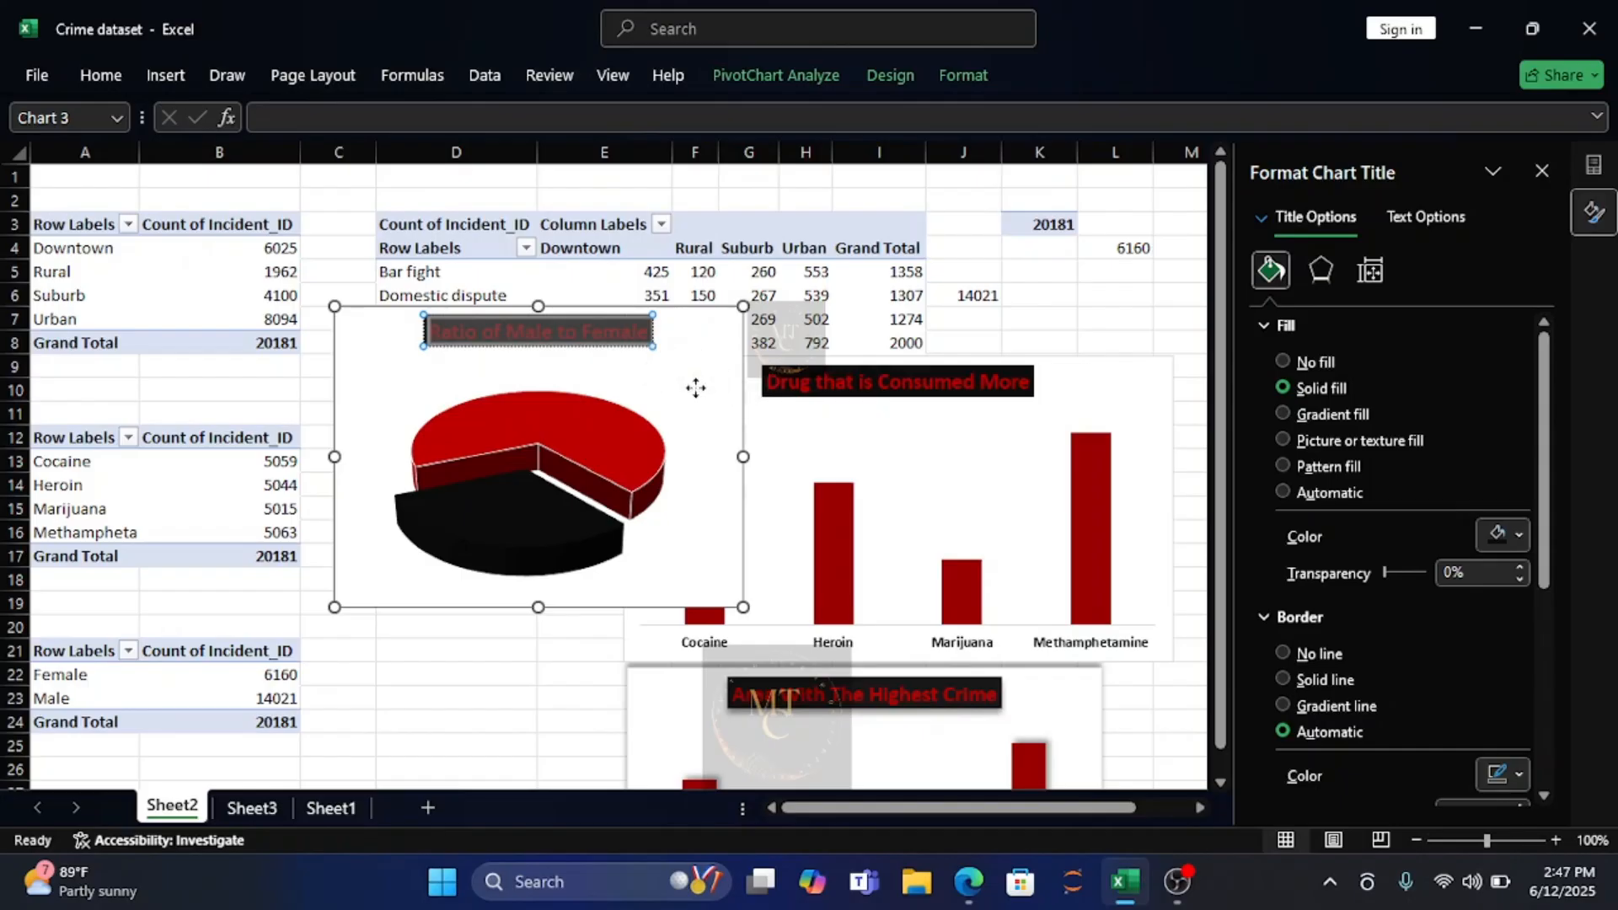
{"action": "left_click", "coordinate": [696, 390]}
{"action": "left_click", "coordinate": [673, 334]}
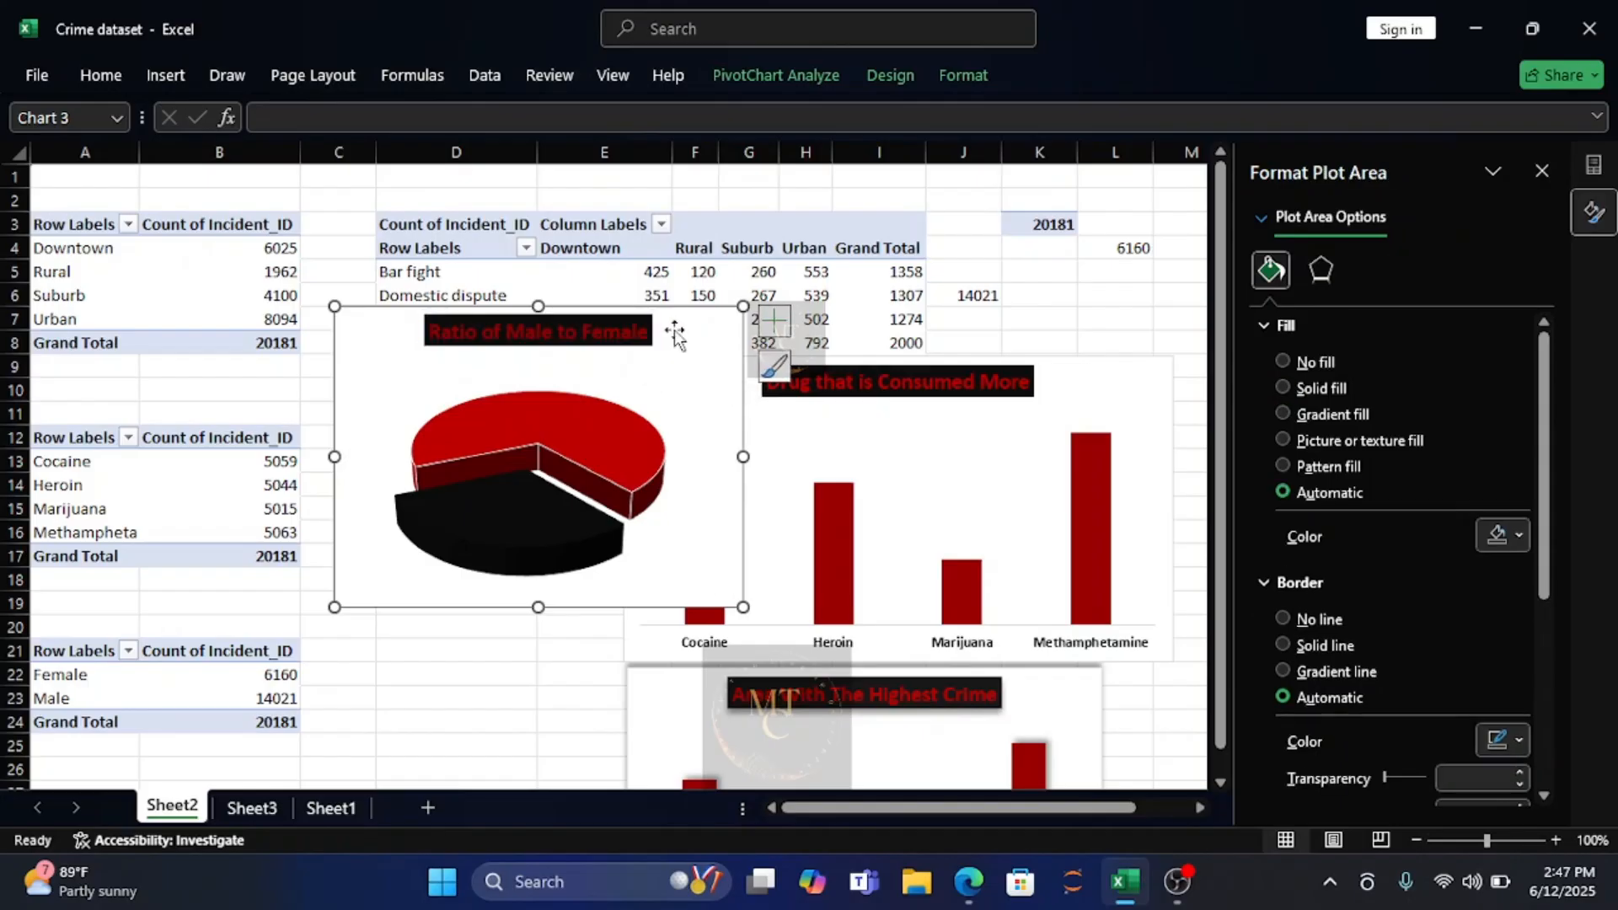
Apply the inner shadow preset with a 225° angle to the pie chart title.
{"action": "left_click", "coordinate": [625, 331]}
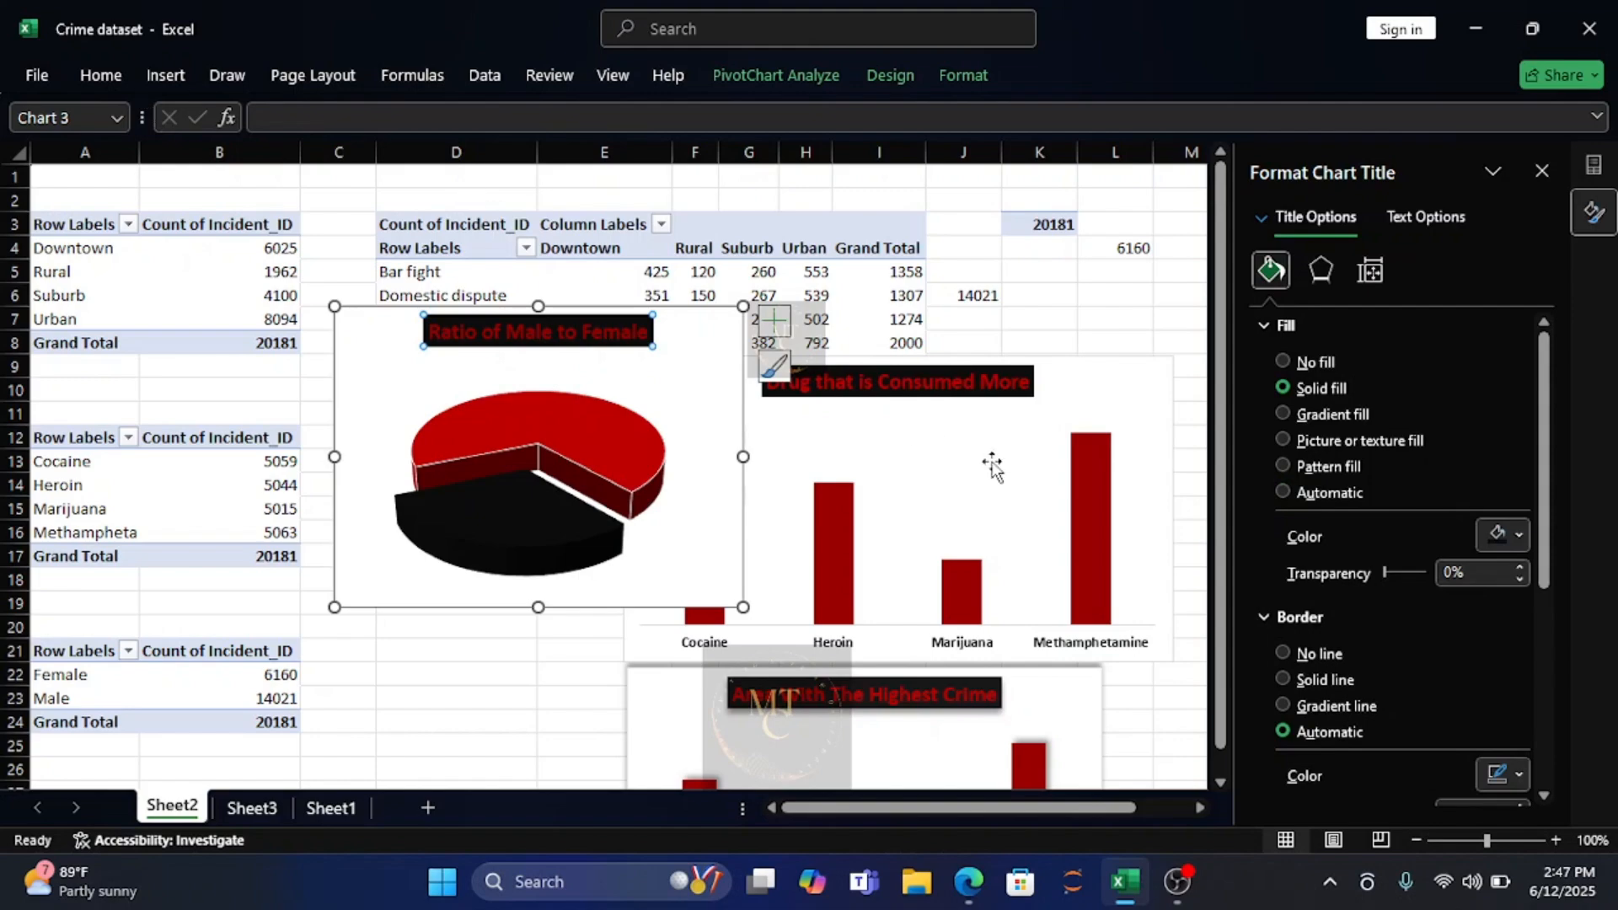
{"action": "left_click", "coordinate": [1321, 271]}
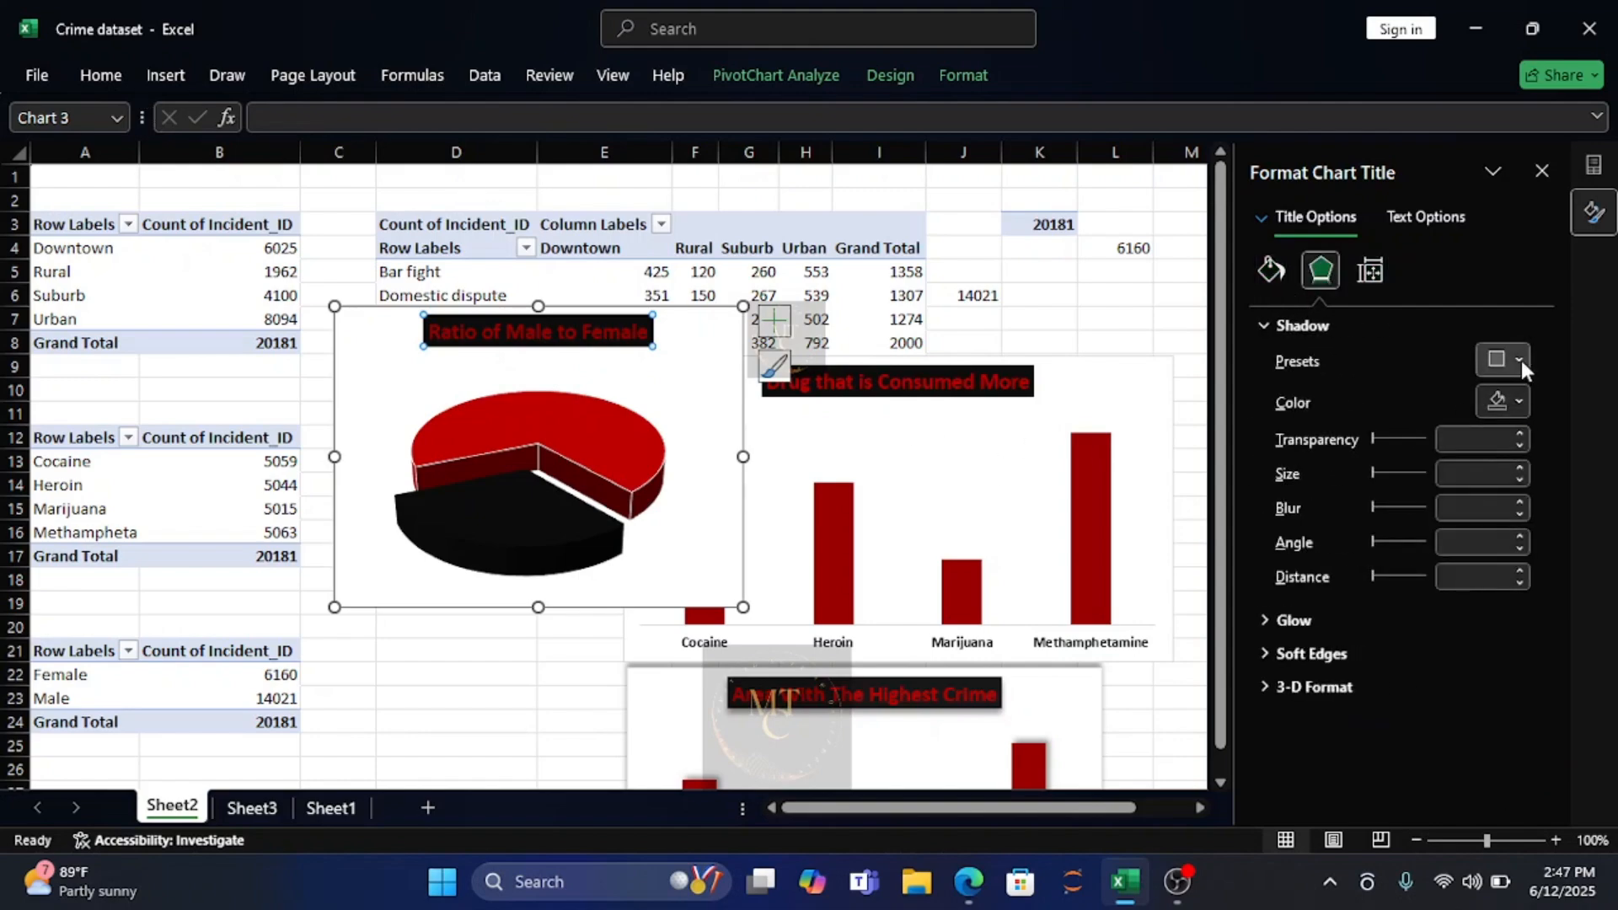
{"action": "left_click", "coordinate": [1520, 359]}
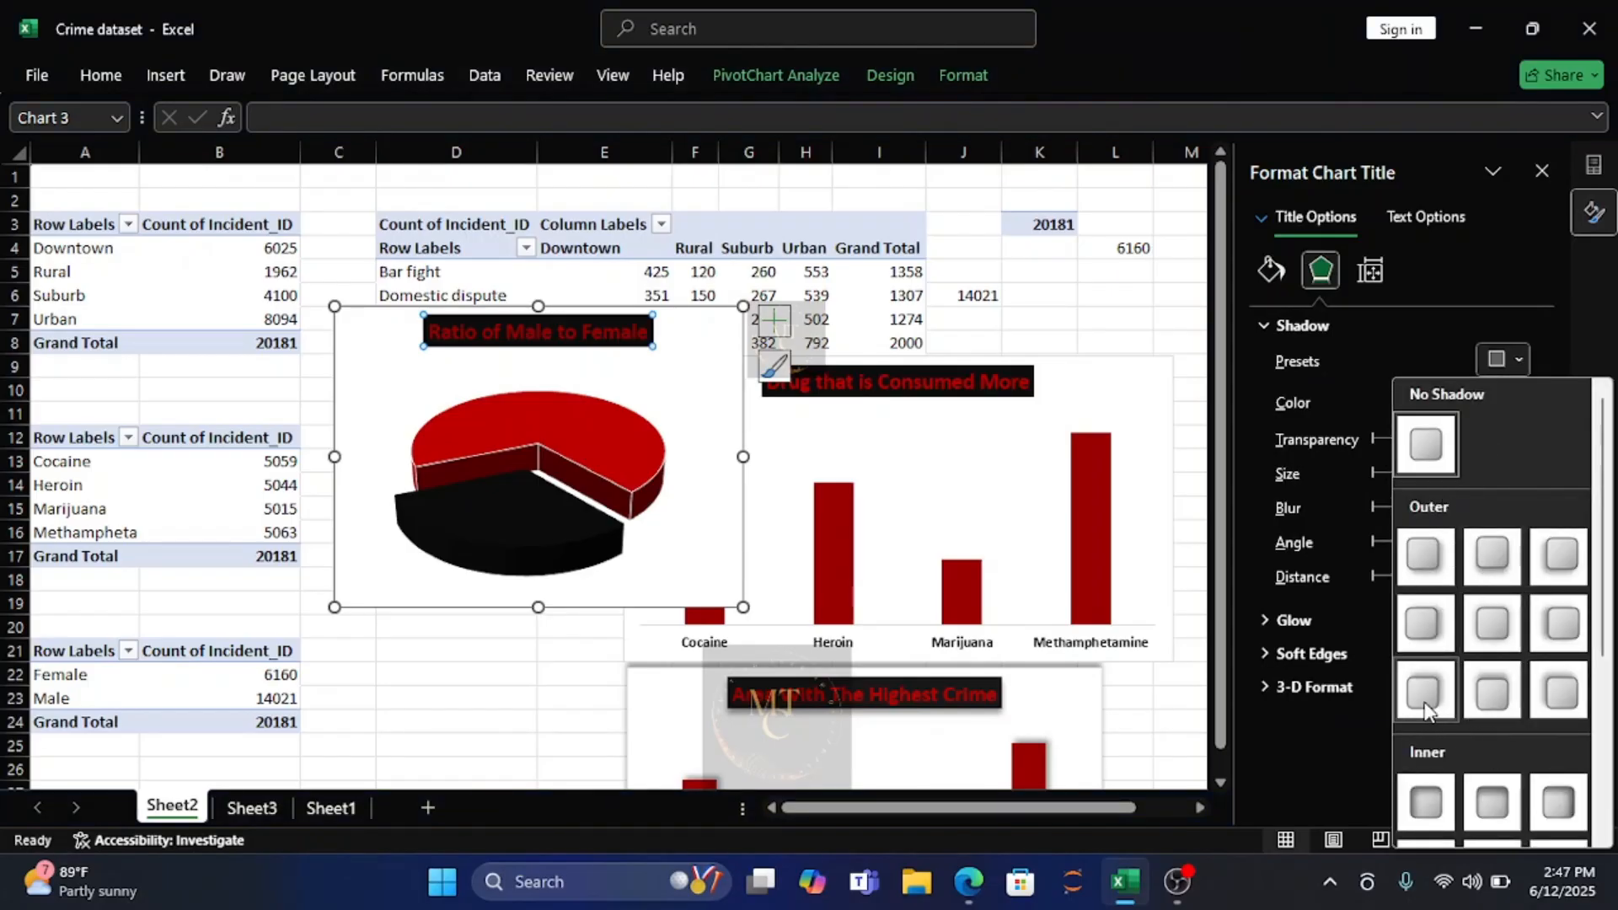
{"action": "left_click", "coordinate": [1435, 803]}
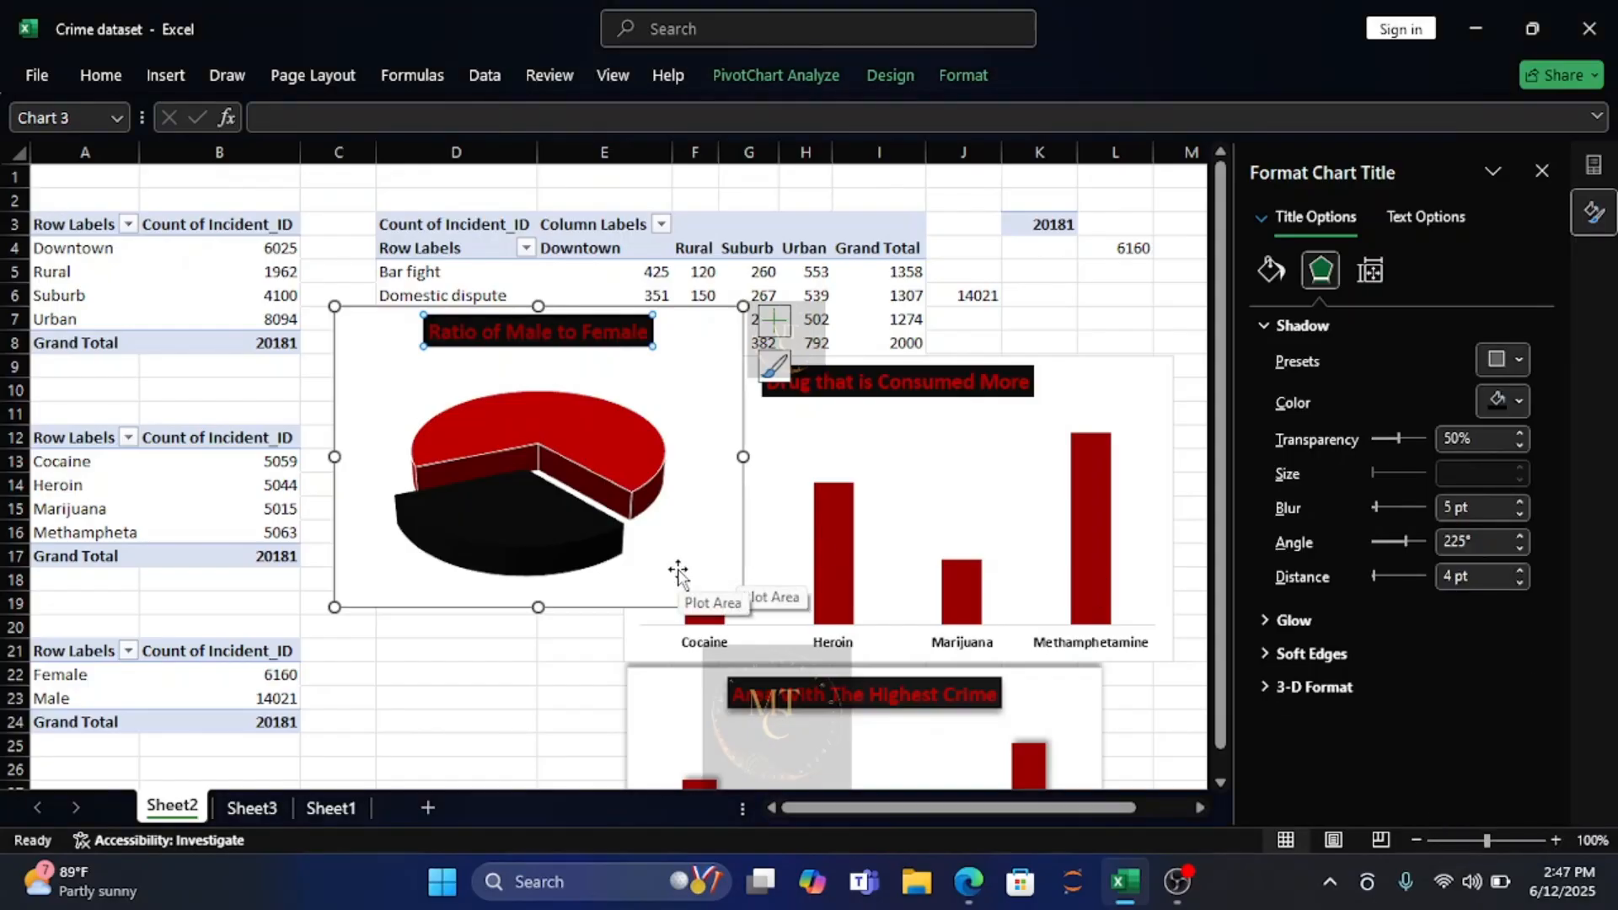
Add data labels to the gender pie slices and format them in bold white text.
{"action": "left_click", "coordinate": [775, 322]}
{"action": "left_click", "coordinate": [831, 374]}
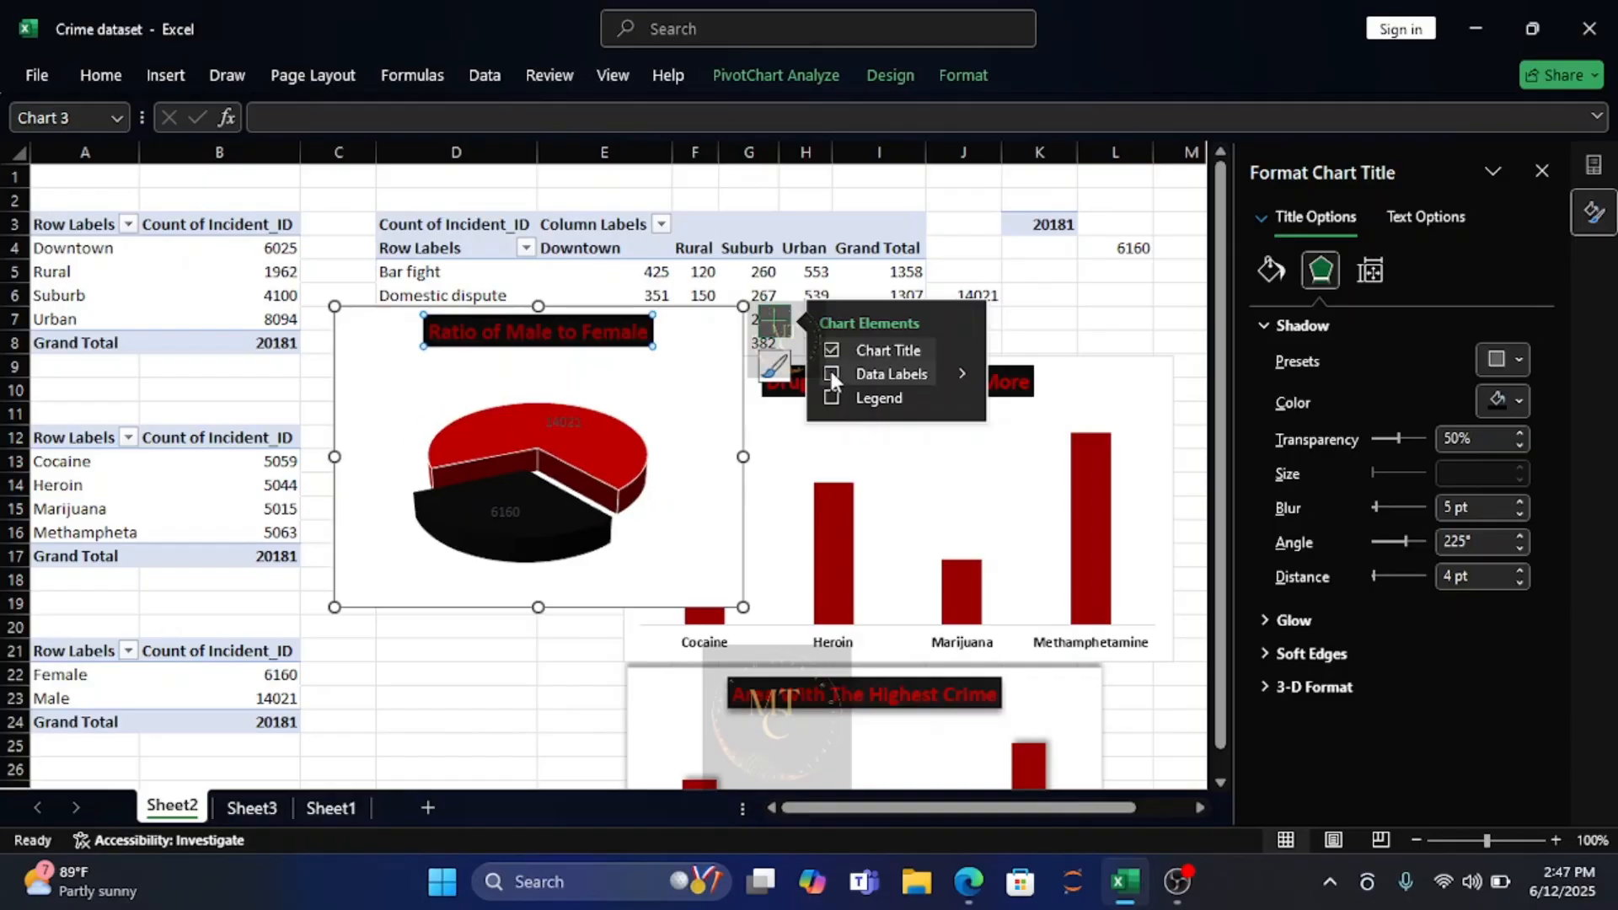
{"action": "left_click", "coordinate": [509, 515]}
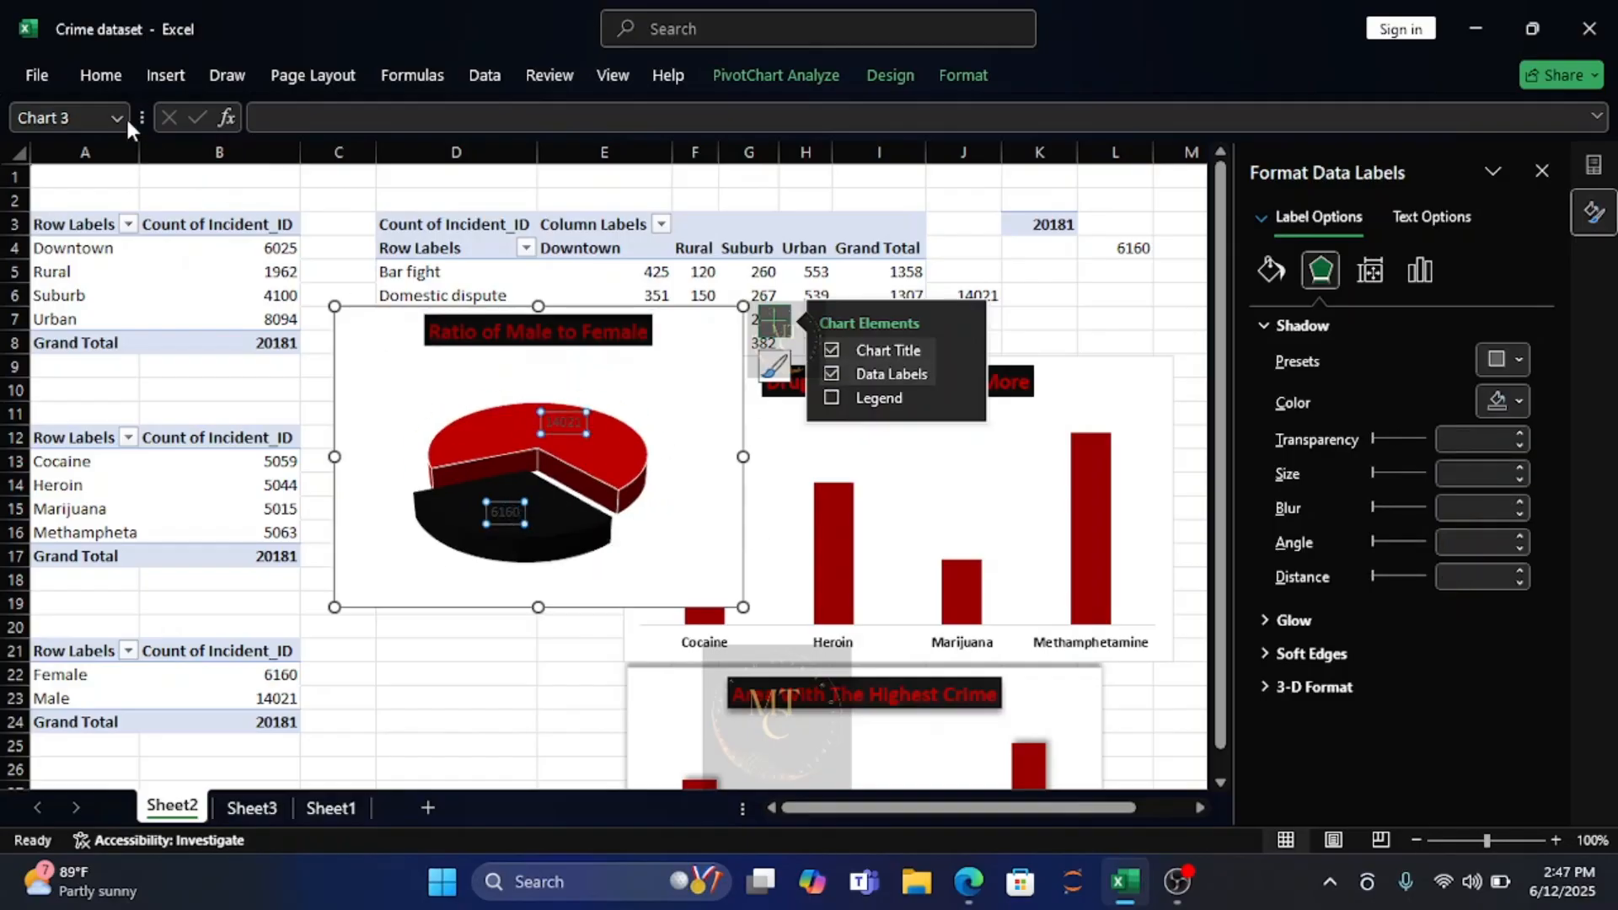
{"action": "left_click", "coordinate": [115, 84]}
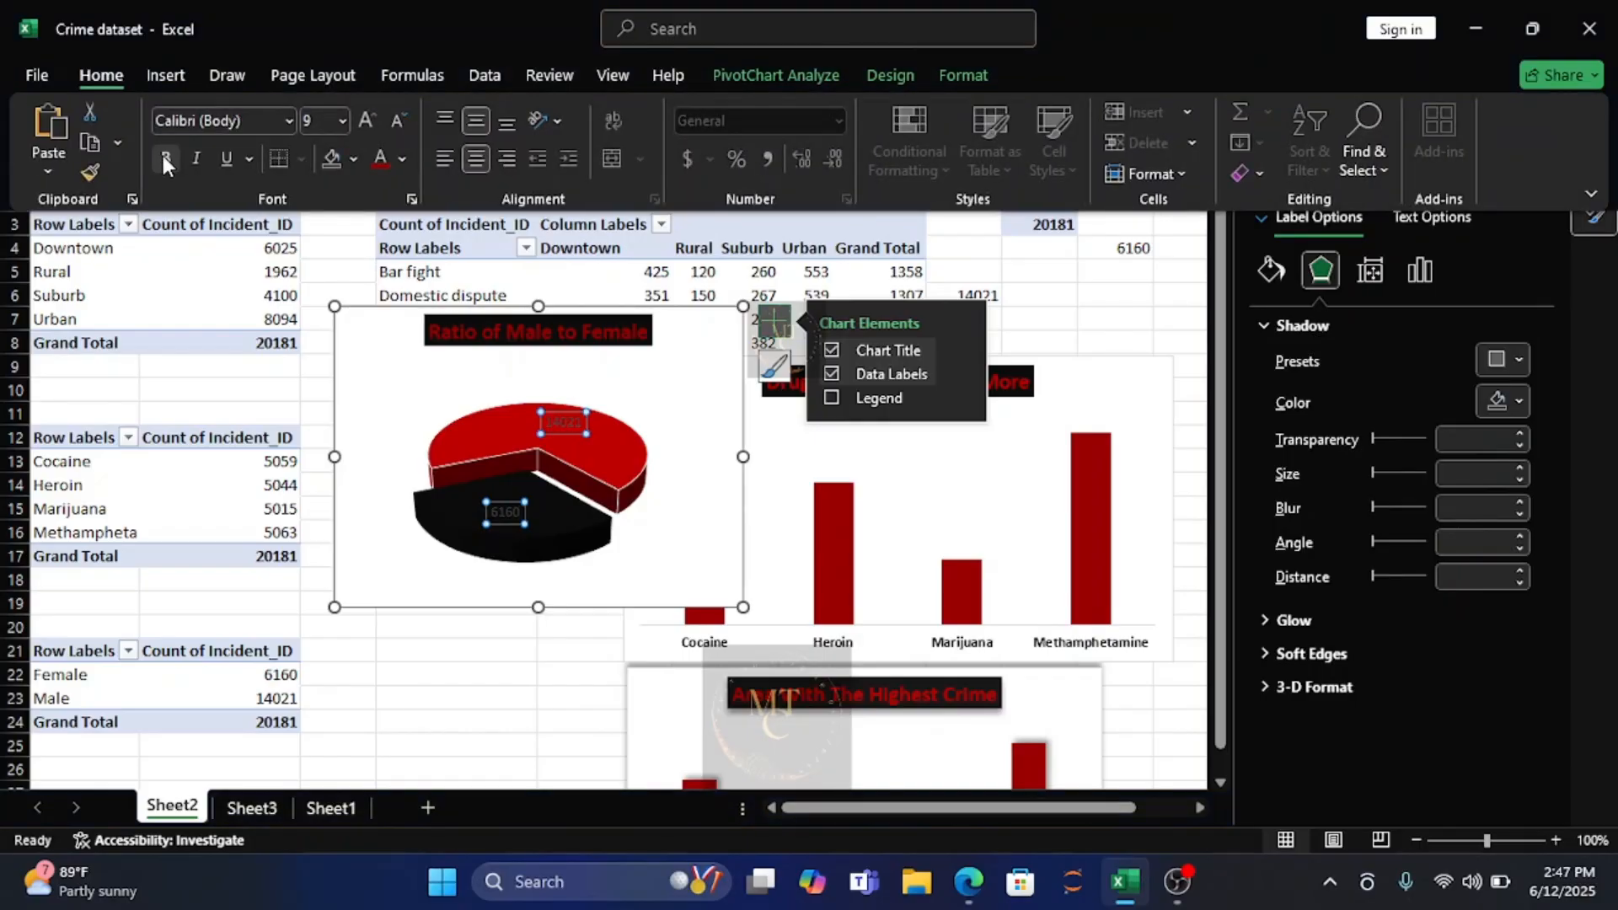
{"action": "left_click", "coordinate": [165, 157]}
{"action": "left_click", "coordinate": [395, 160]}
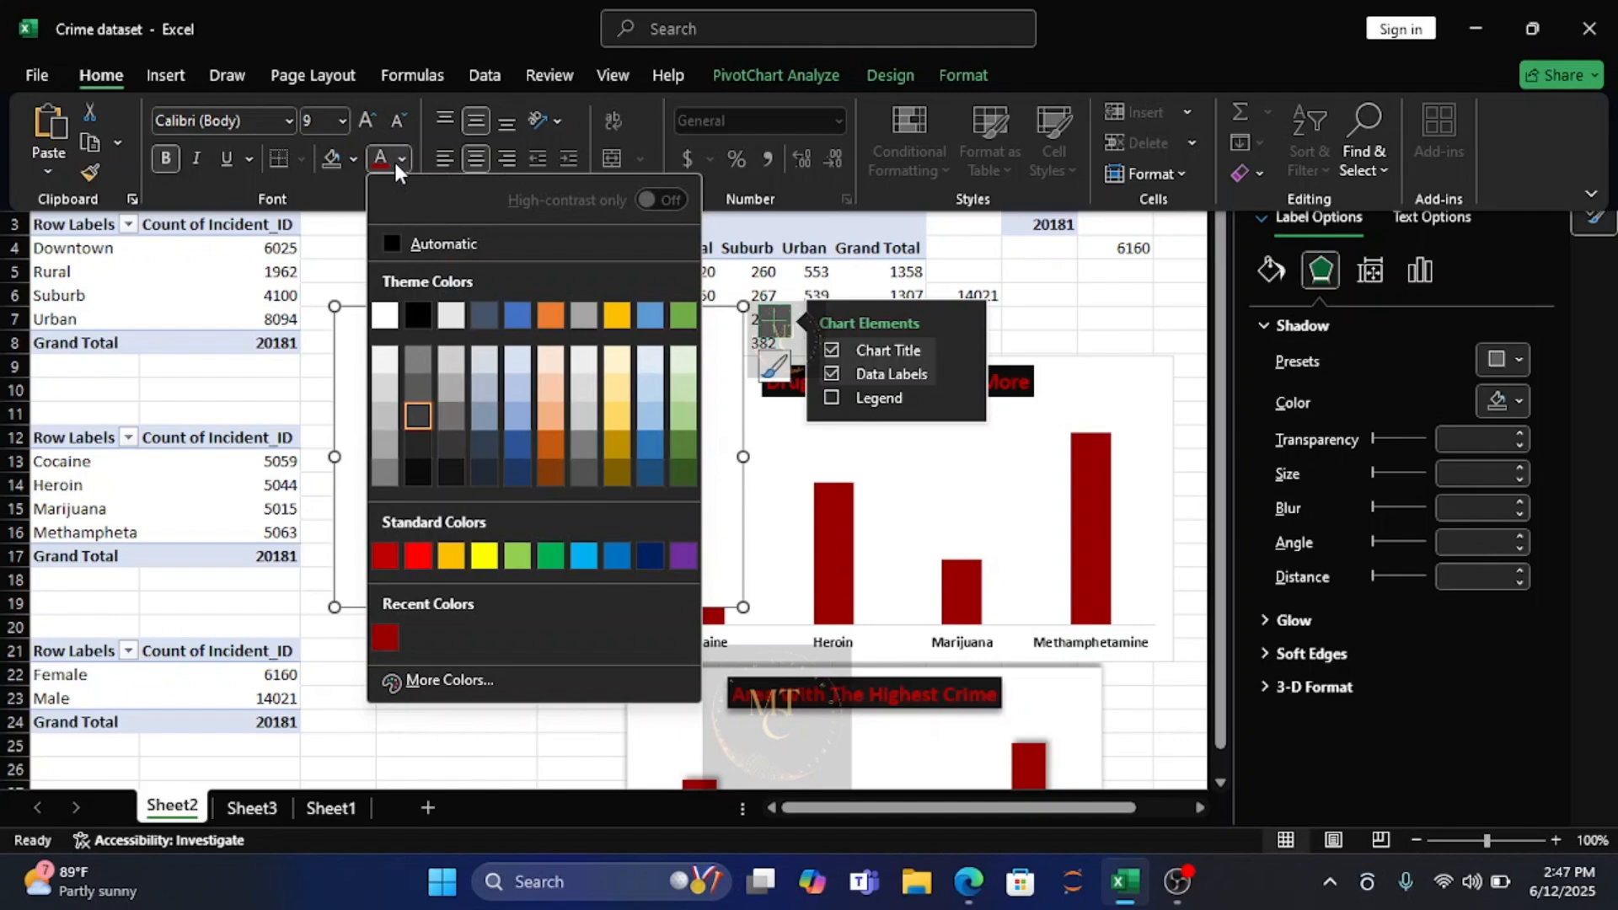
{"action": "left_click", "coordinate": [383, 317]}
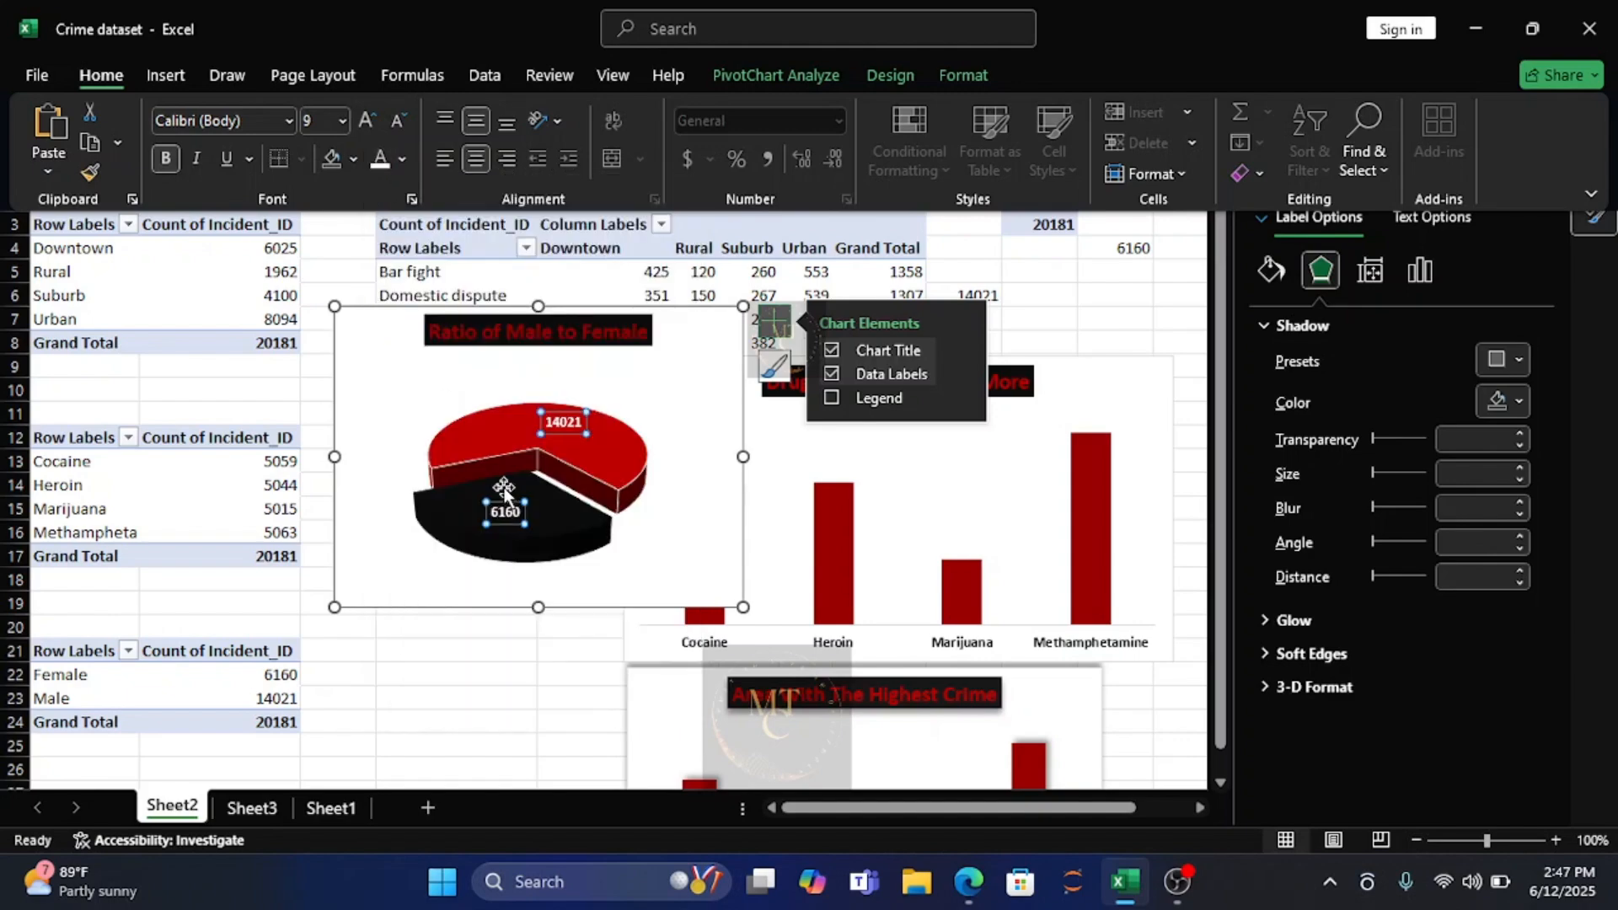
{"action": "left_click", "coordinate": [690, 529]}
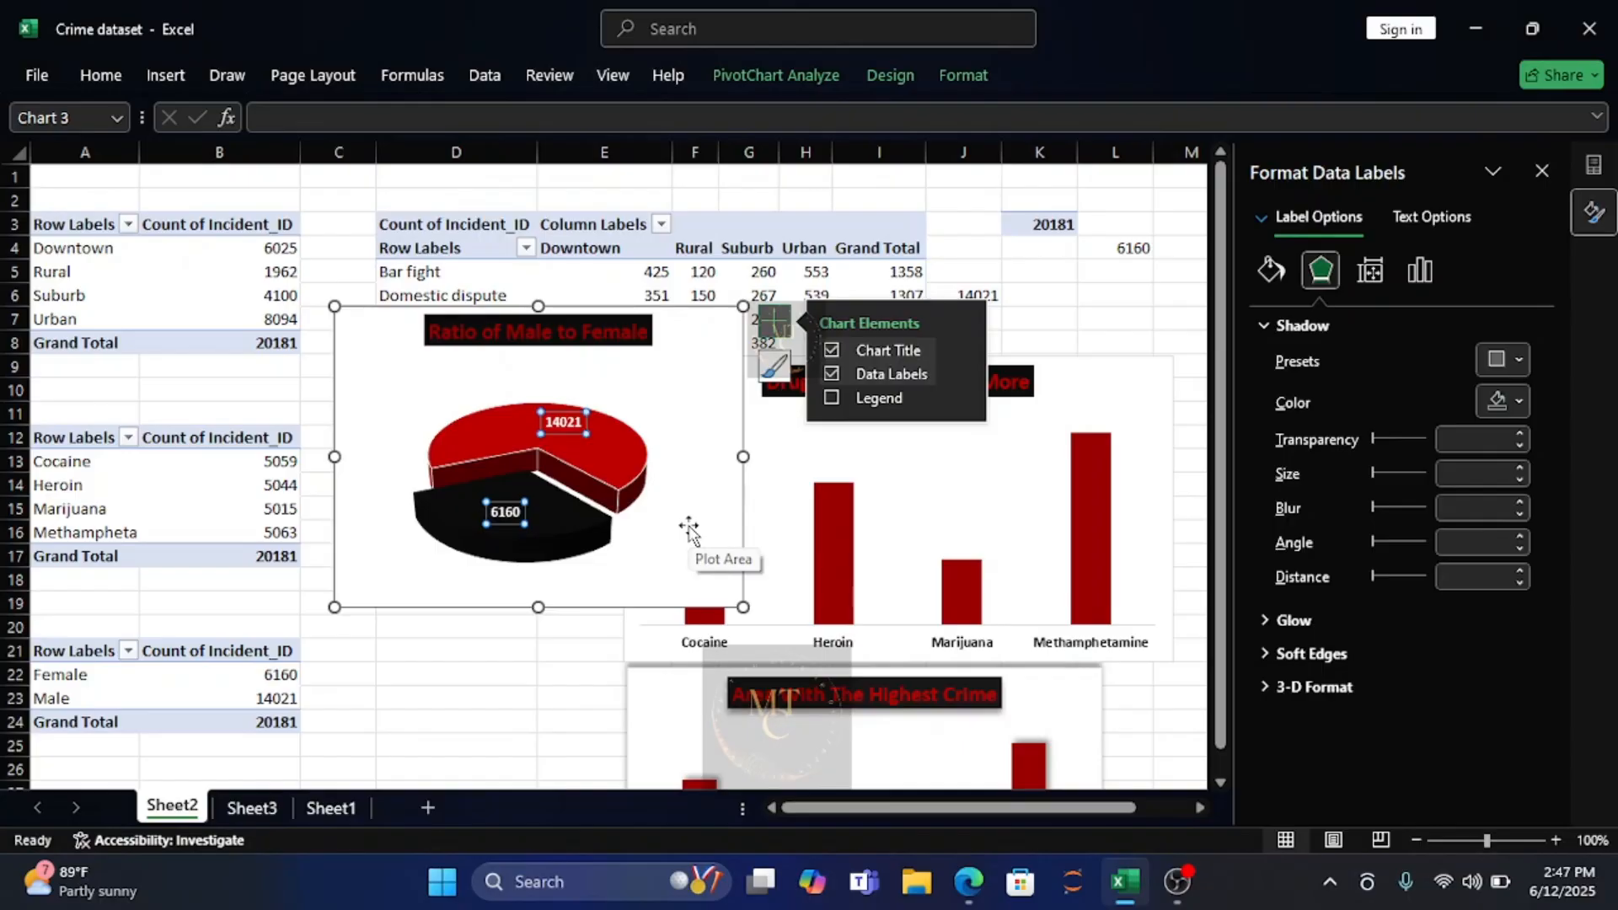
{"action": "left_click", "coordinate": [689, 530]}
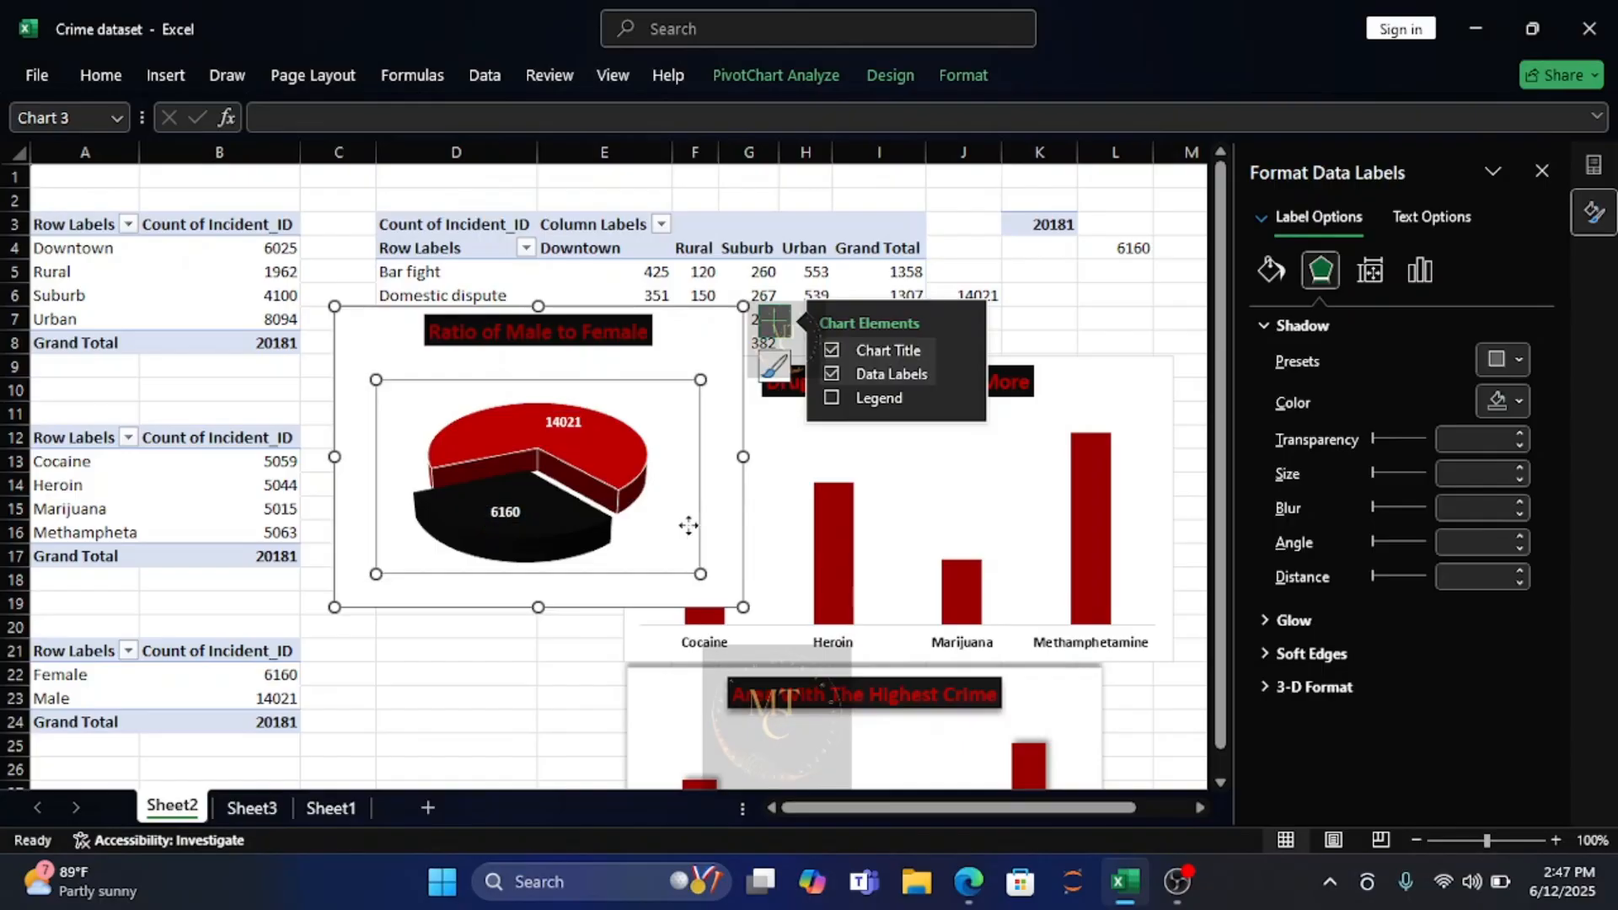
{"action": "left_click", "coordinate": [721, 366]}
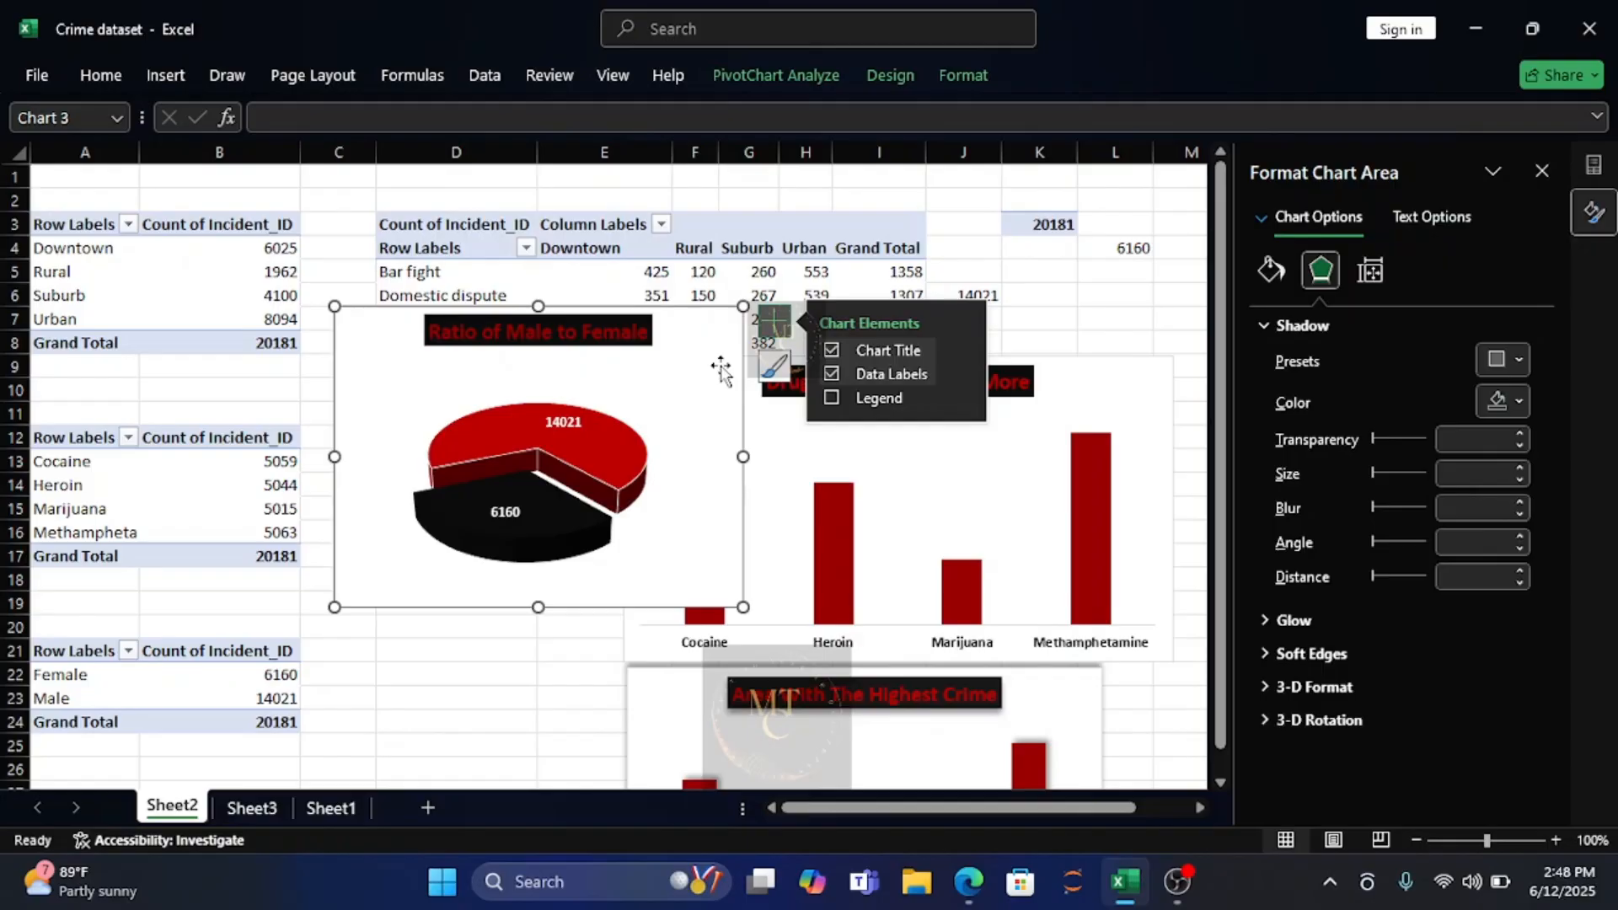
Paste the gender pie chart onto Sheet3 and place it below the Area With The Highest Crime chart.
{"action": "left_click", "coordinate": [253, 808]}
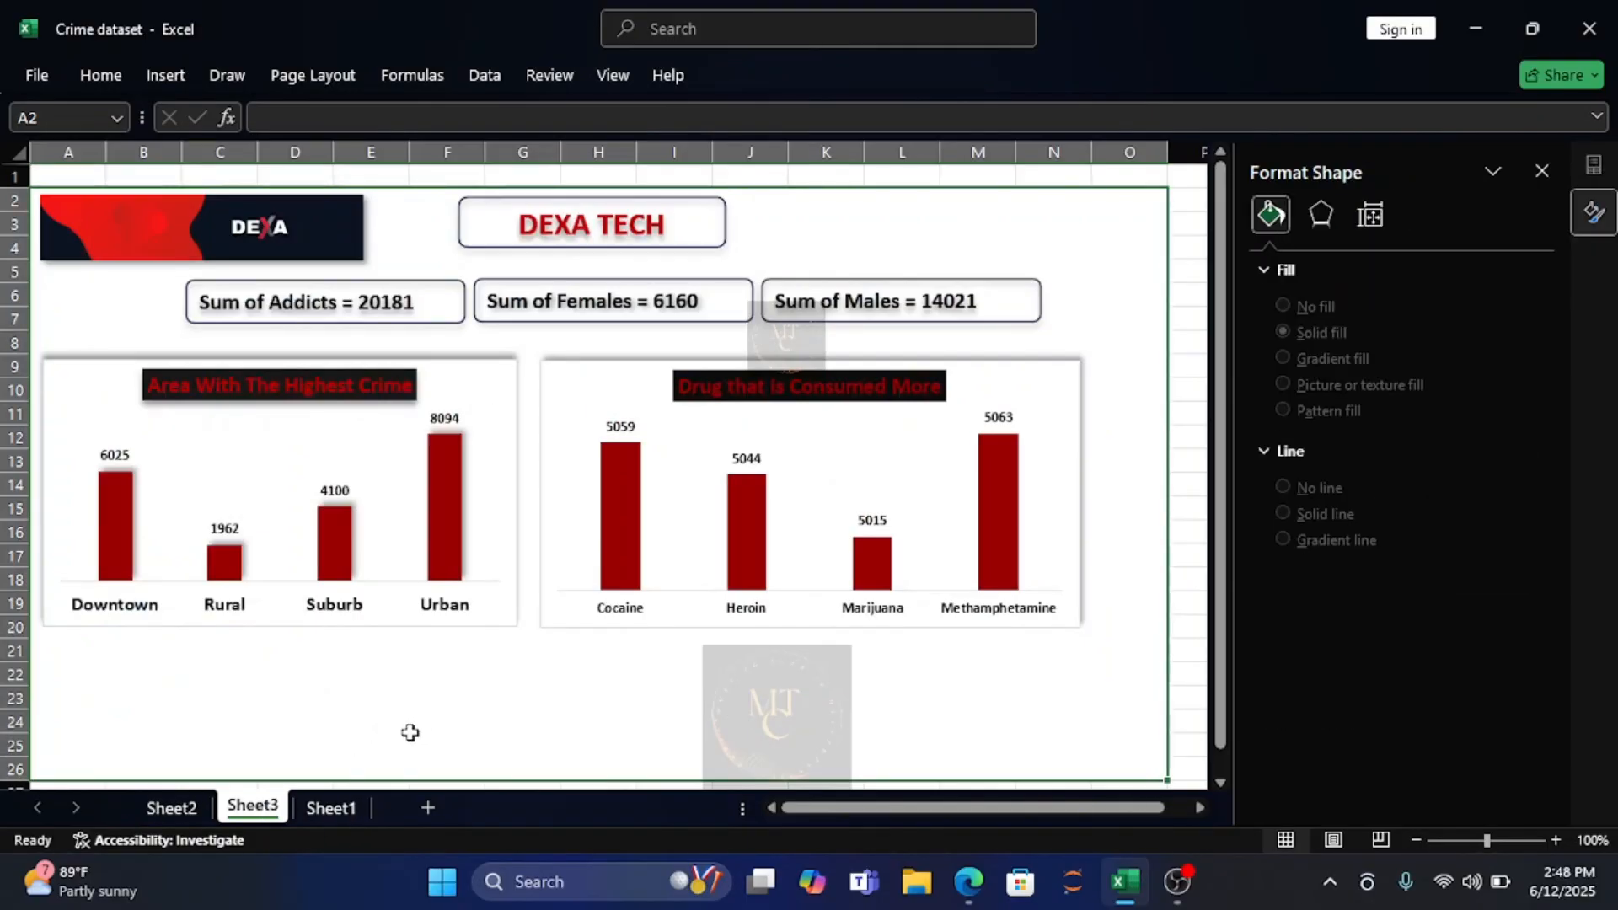
{"action": "key", "text": "ctrl+v"}
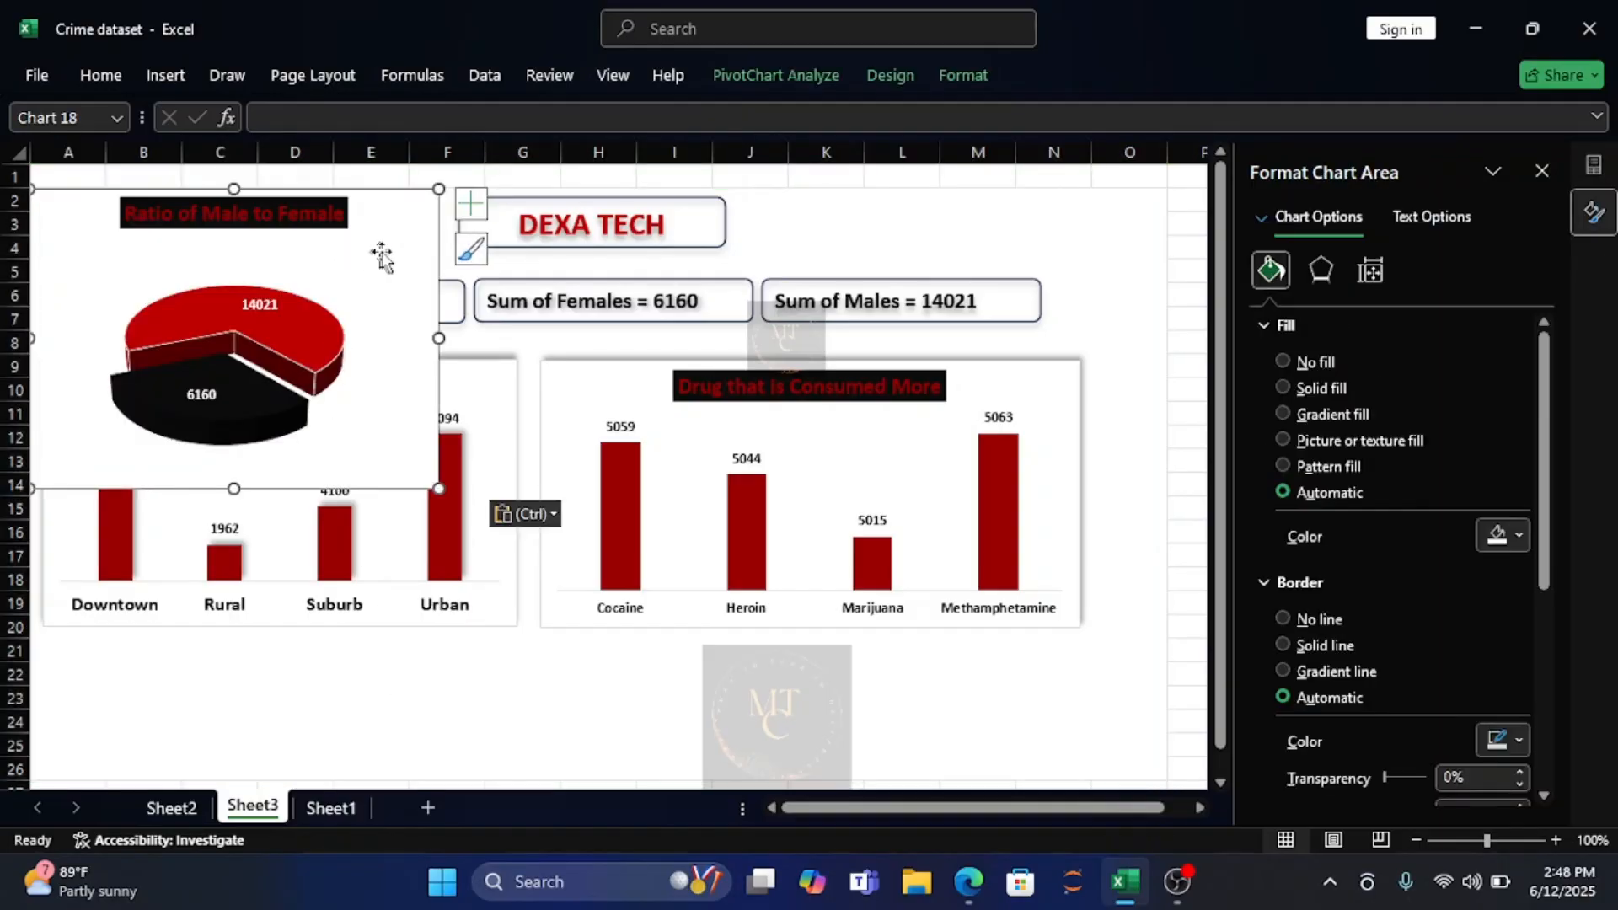
{"action": "left_click_drag", "start_coordinate": [383, 249], "coordinate": [398, 705]}
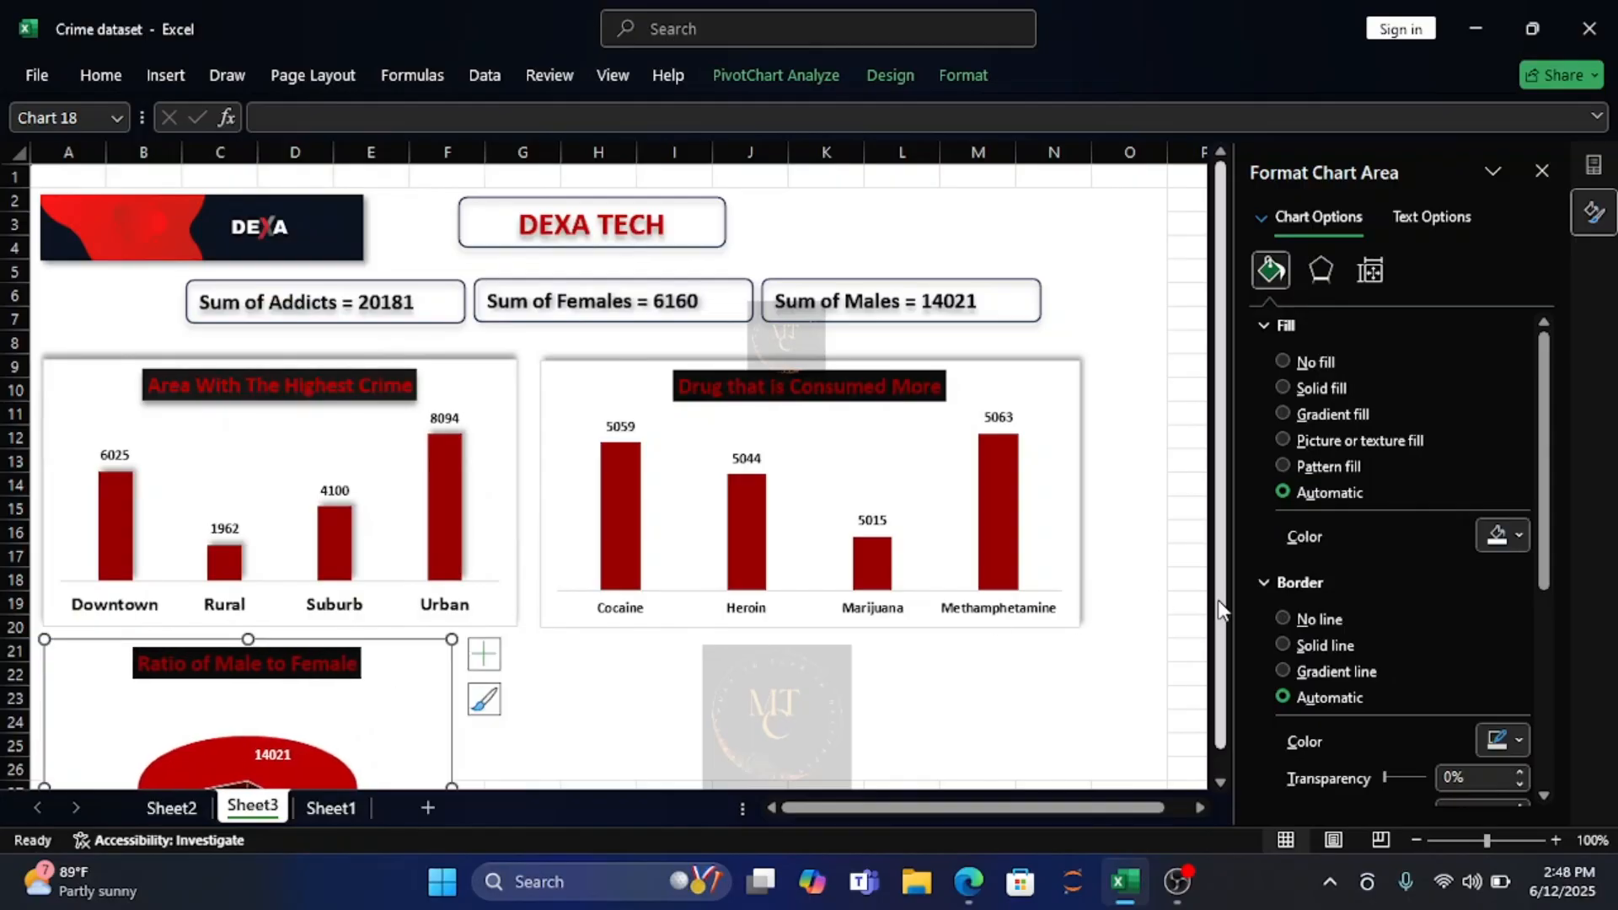
{"action": "left_click_drag", "start_coordinate": [1220, 607], "coordinate": [1225, 787]}
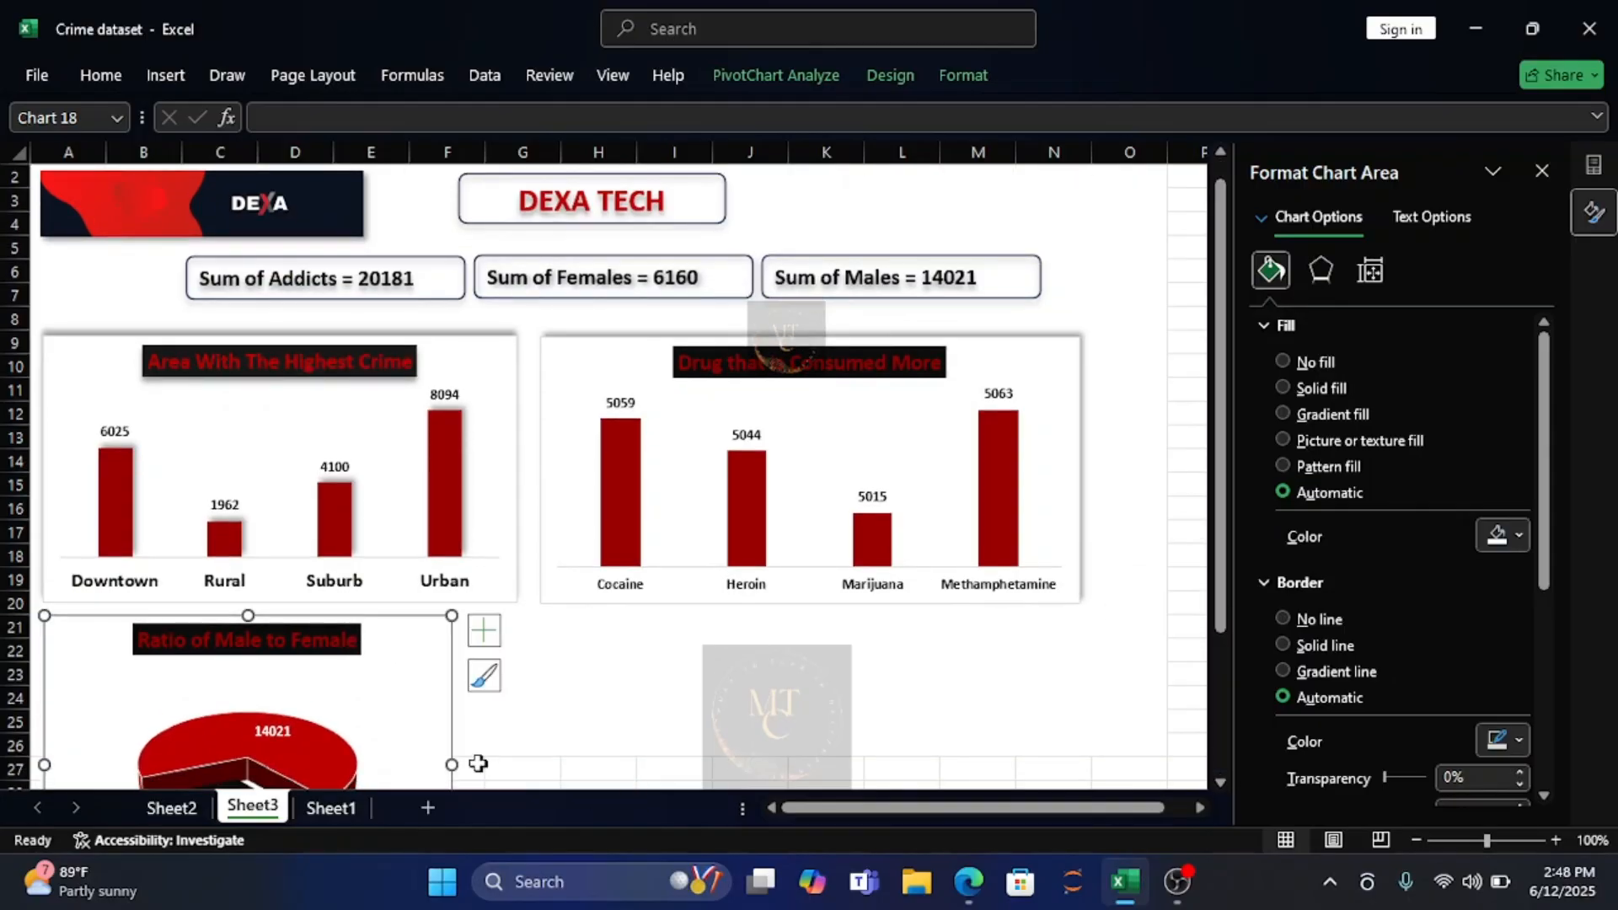
Try to fit the pie chart as a wide, short box within rows 21 to 26, spanning columns A to H.
{"action": "left_click_drag", "start_coordinate": [451, 764], "coordinate": [645, 764]}
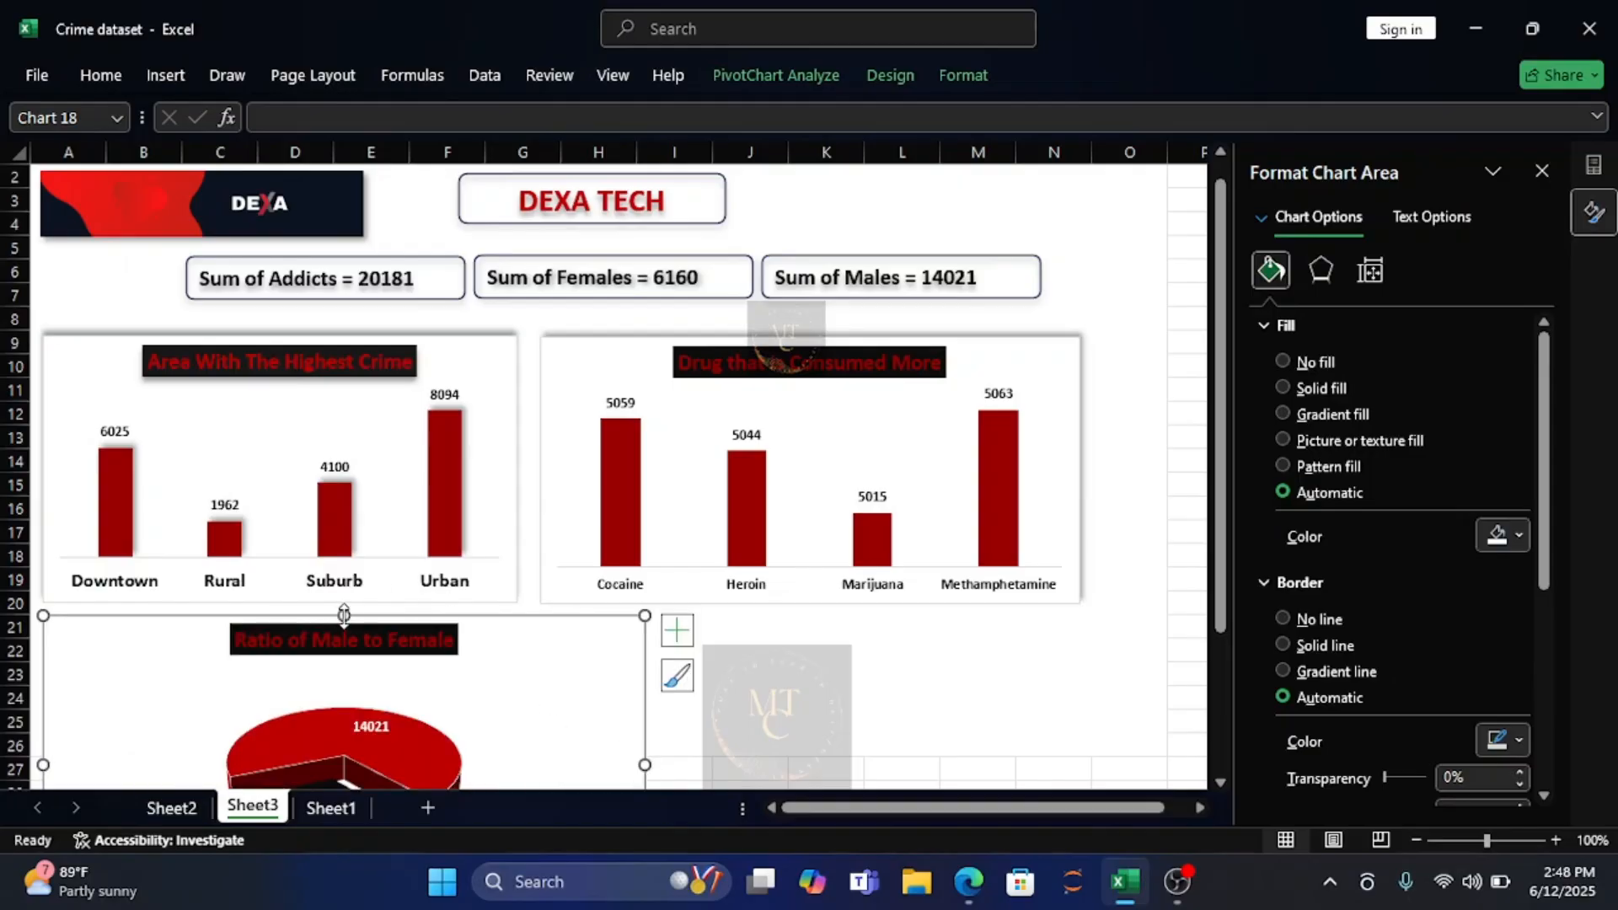
{"action": "left_click_drag", "start_coordinate": [344, 614], "coordinate": [343, 693]}
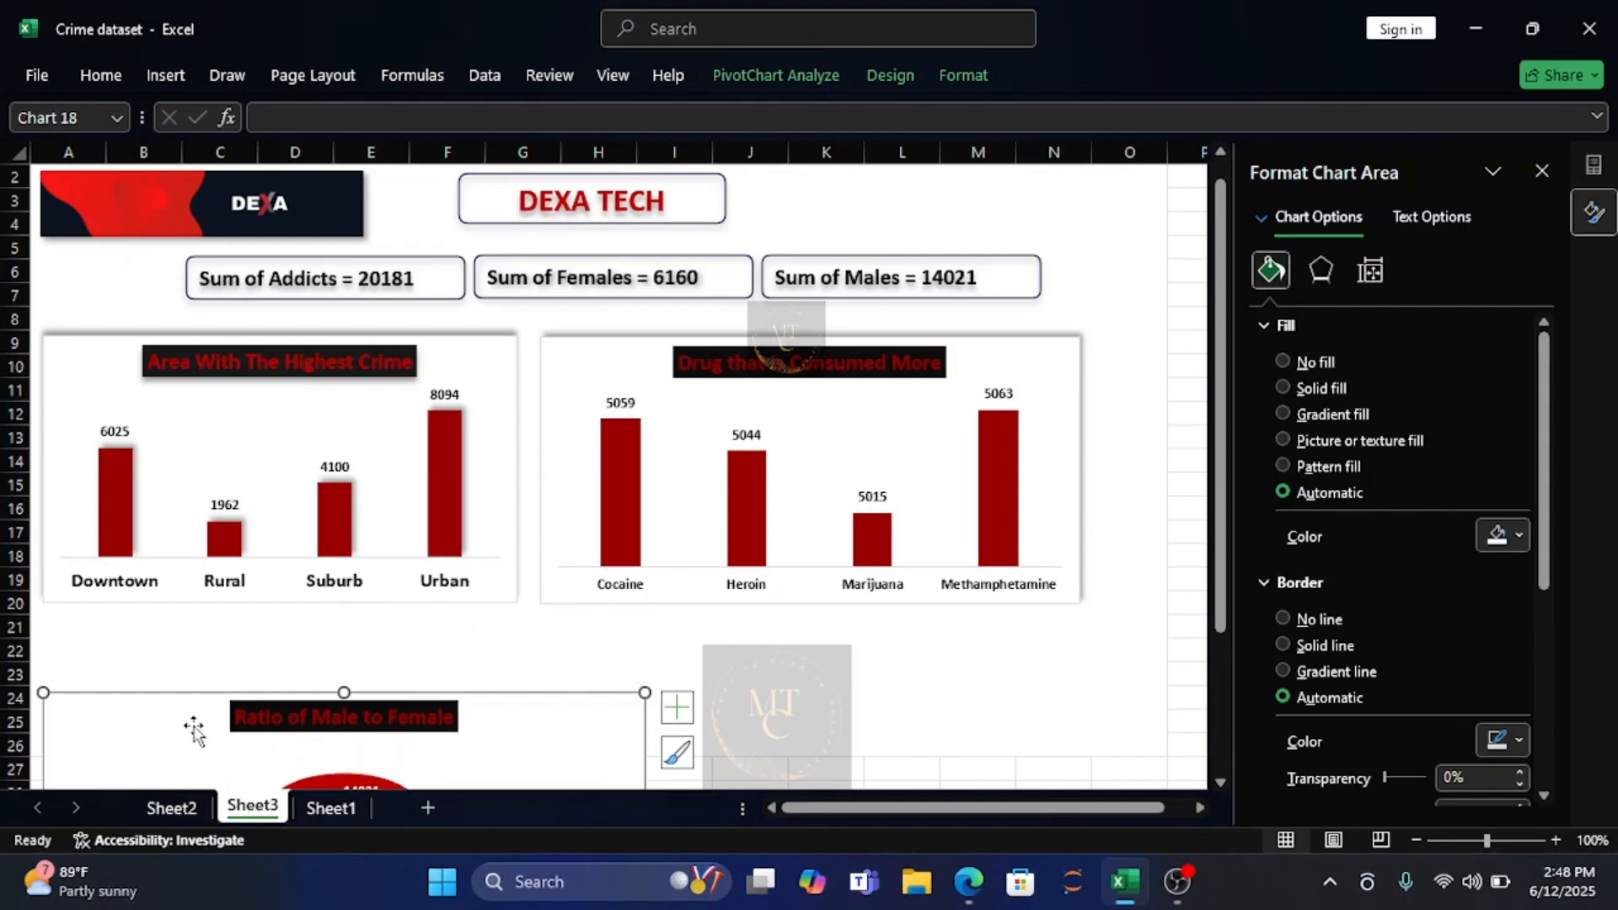
{"action": "left_click_drag", "start_coordinate": [194, 732], "coordinate": [199, 649]}
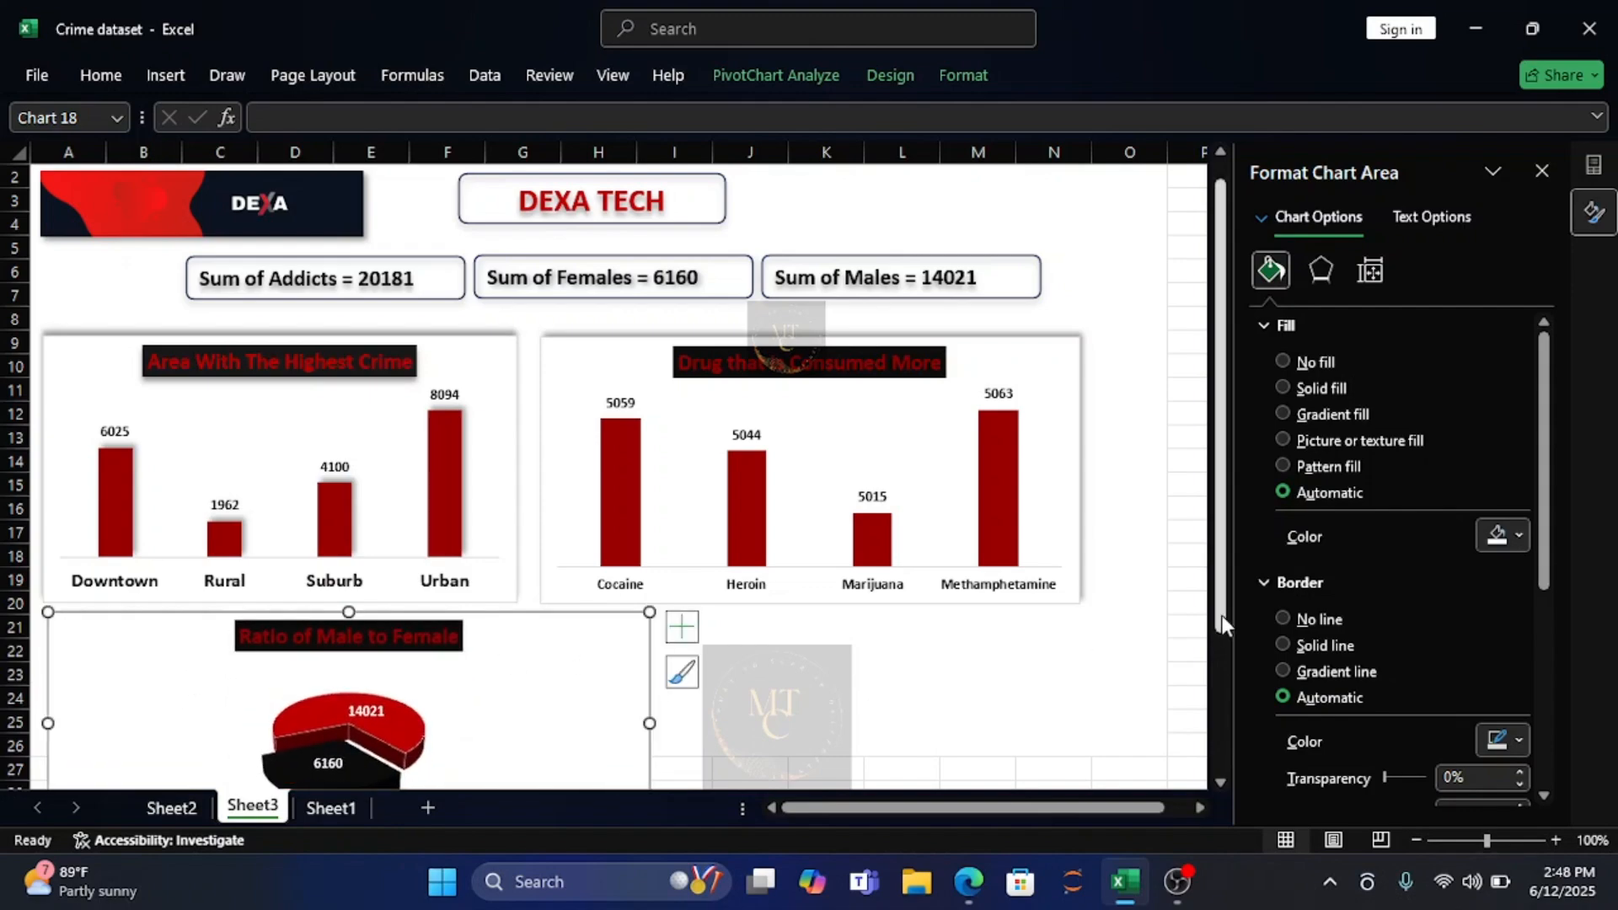
{"action": "left_click_drag", "start_coordinate": [1222, 615], "coordinate": [1222, 743]}
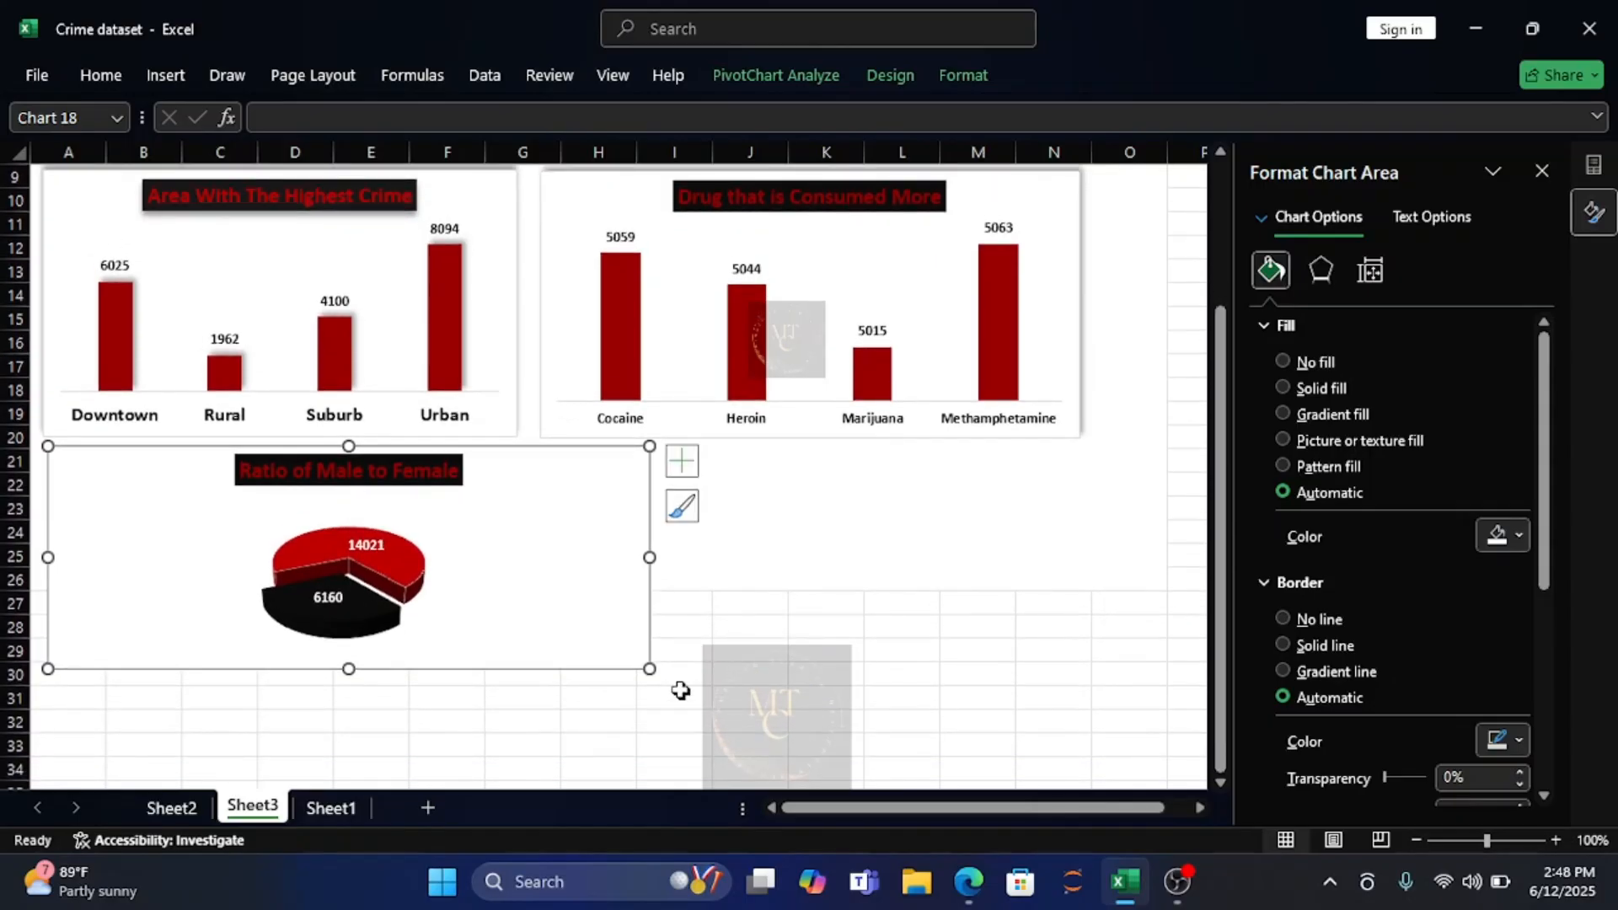
{"action": "left_click_drag", "start_coordinate": [649, 668], "coordinate": [636, 594]}
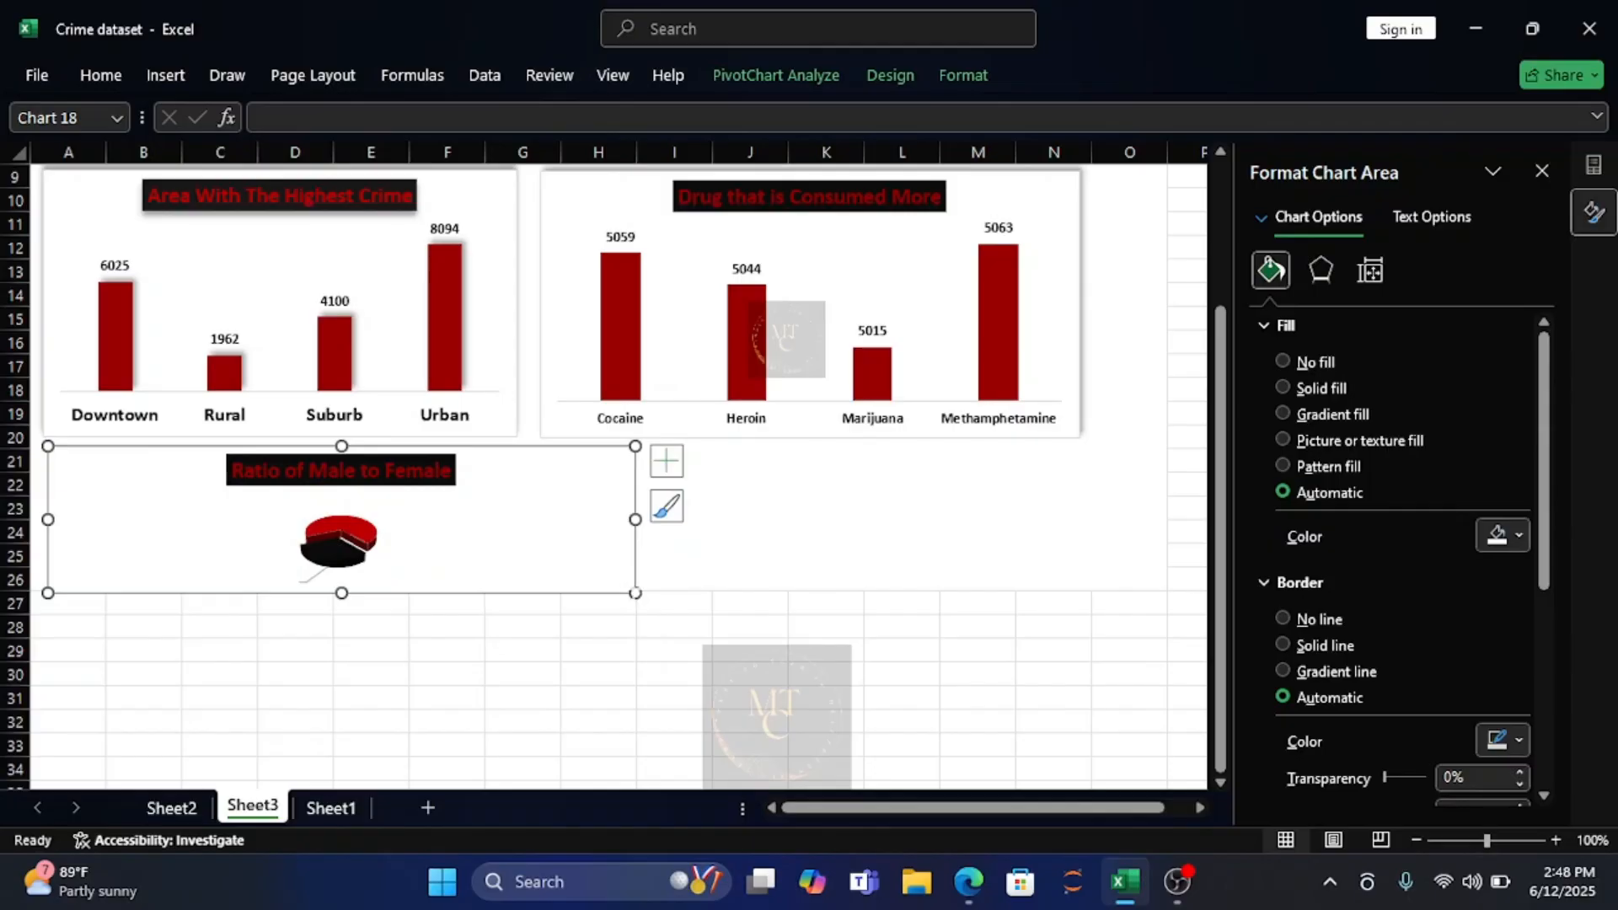
{"action": "left_click_drag", "start_coordinate": [634, 595], "coordinate": [630, 580]}
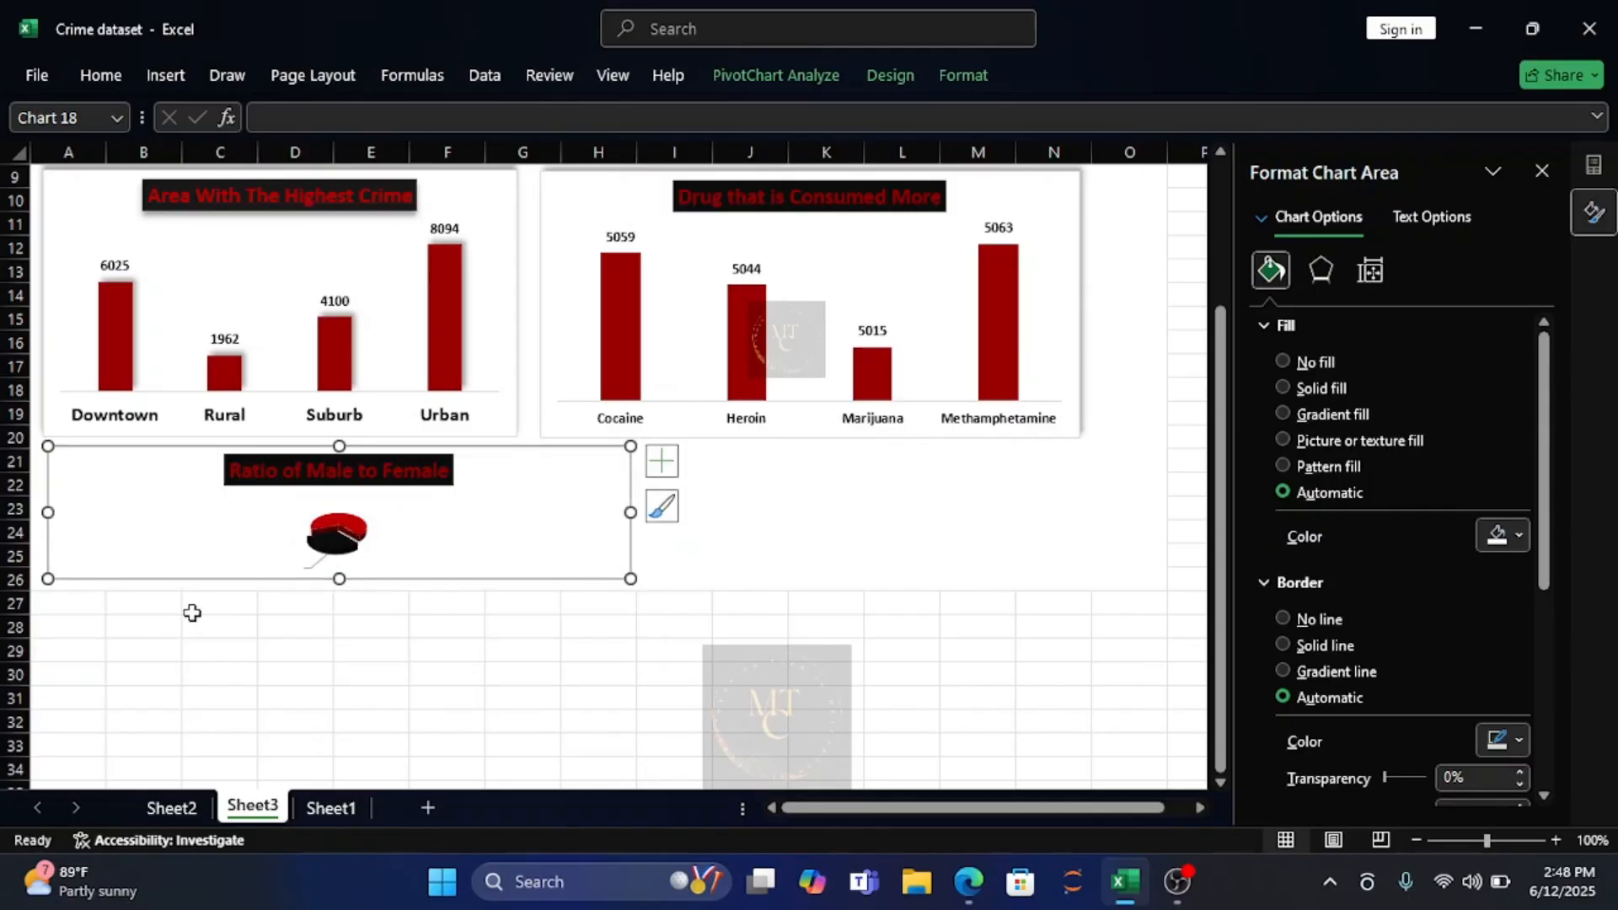
Merge cells A27:O35 below the charts to extend the blank dashboard background.
{"action": "left_click_drag", "start_coordinate": [47, 600], "coordinate": [1095, 672]}
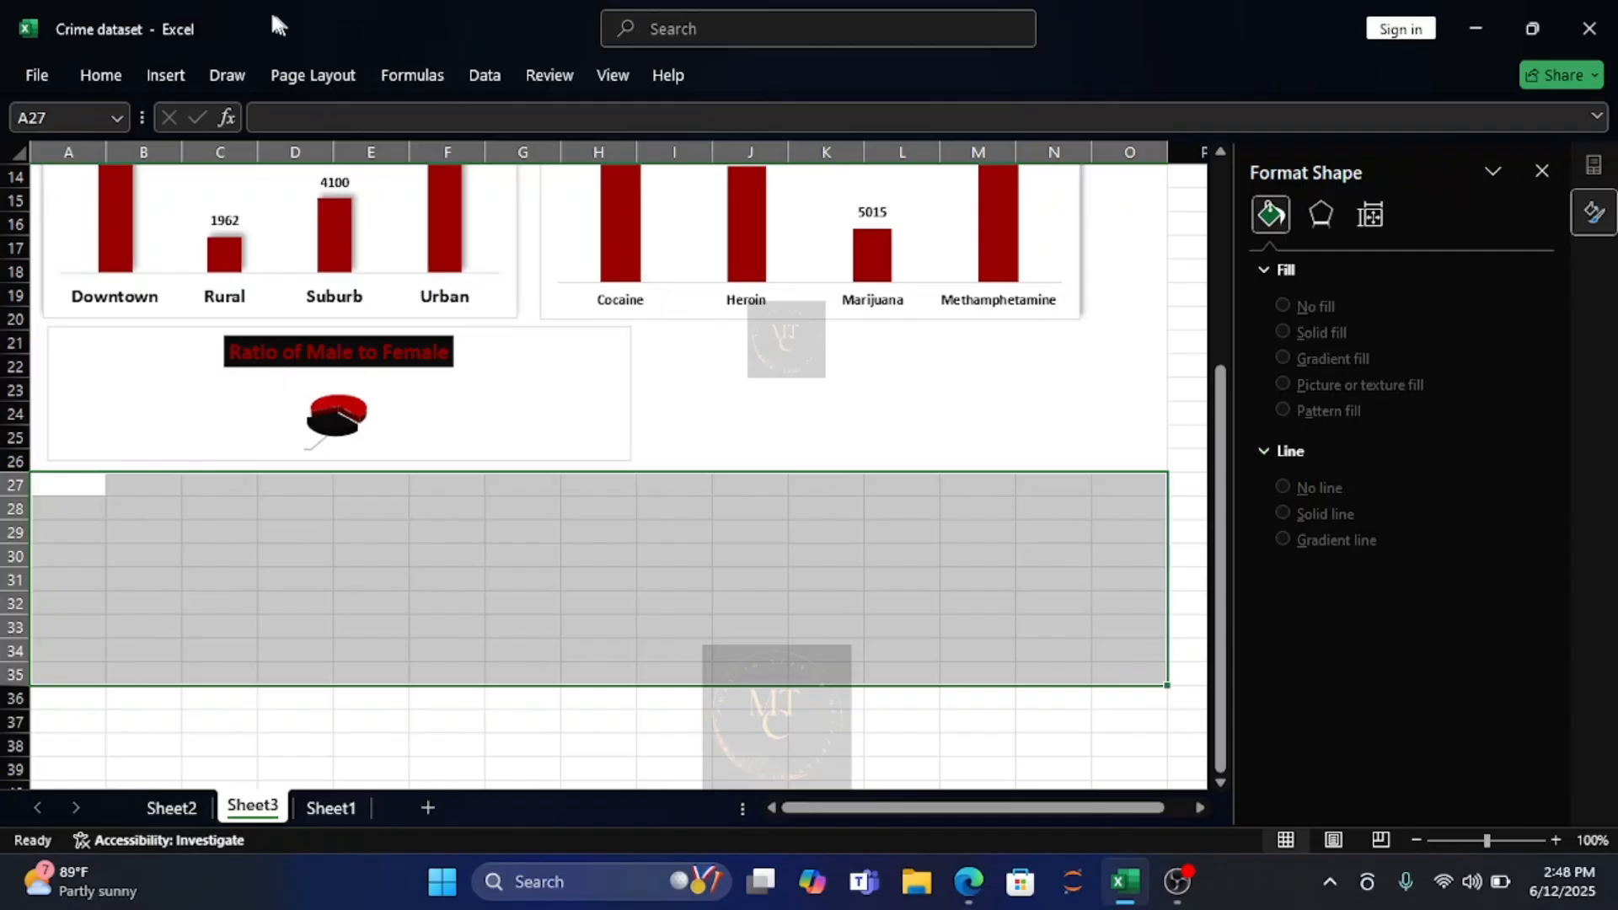
{"action": "left_click", "coordinate": [99, 74]}
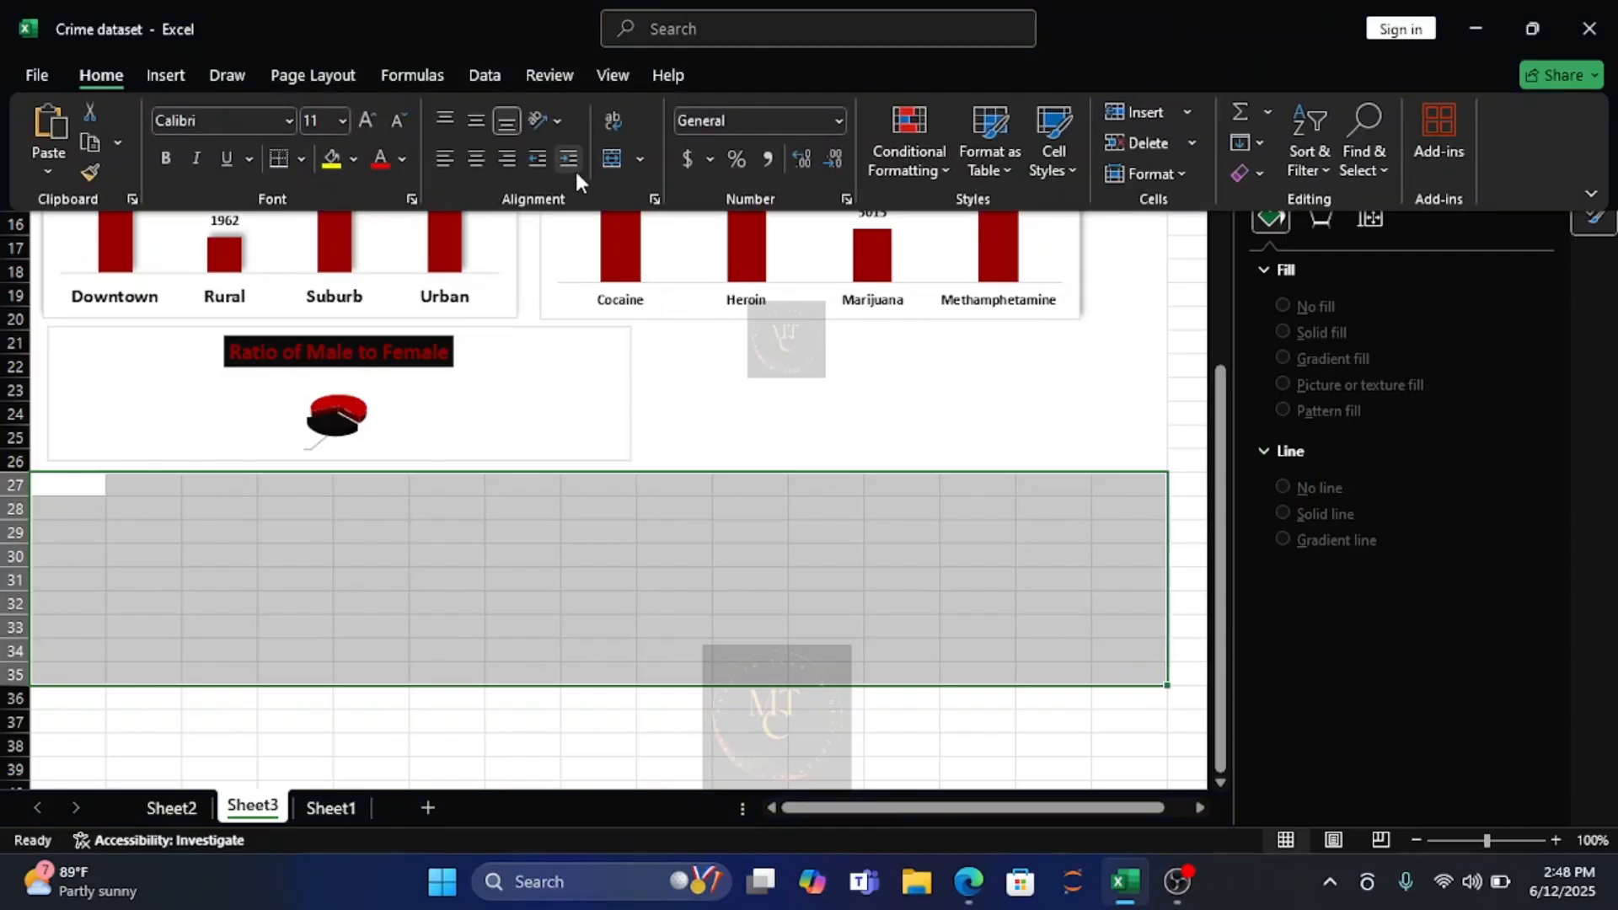
{"action": "left_click", "coordinate": [629, 161]}
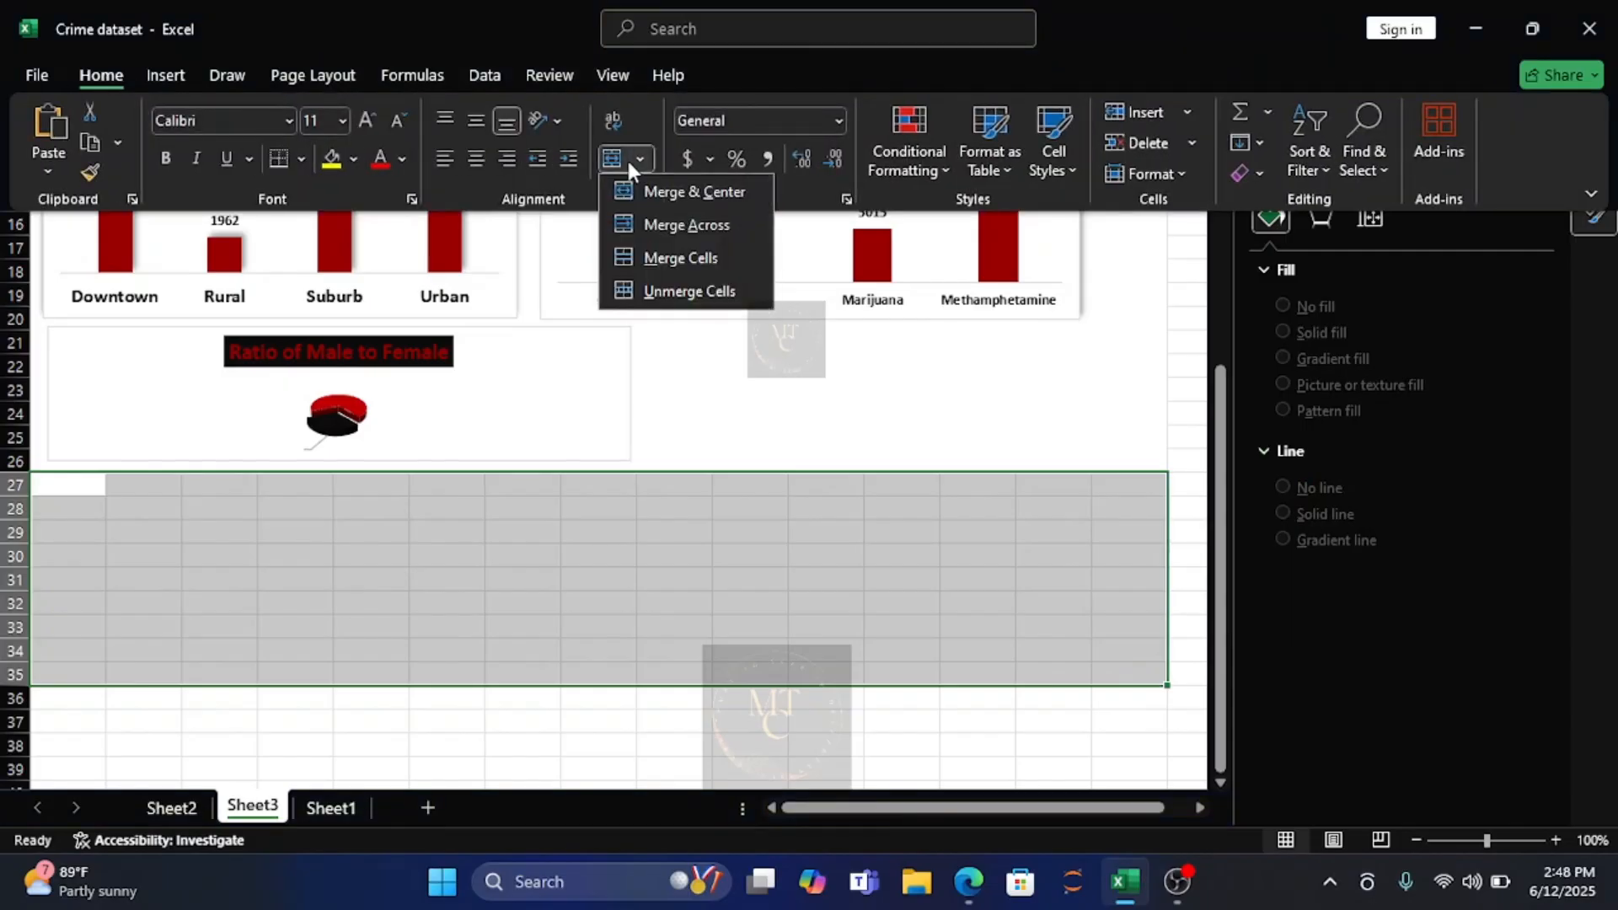
{"action": "left_click", "coordinate": [654, 255]}
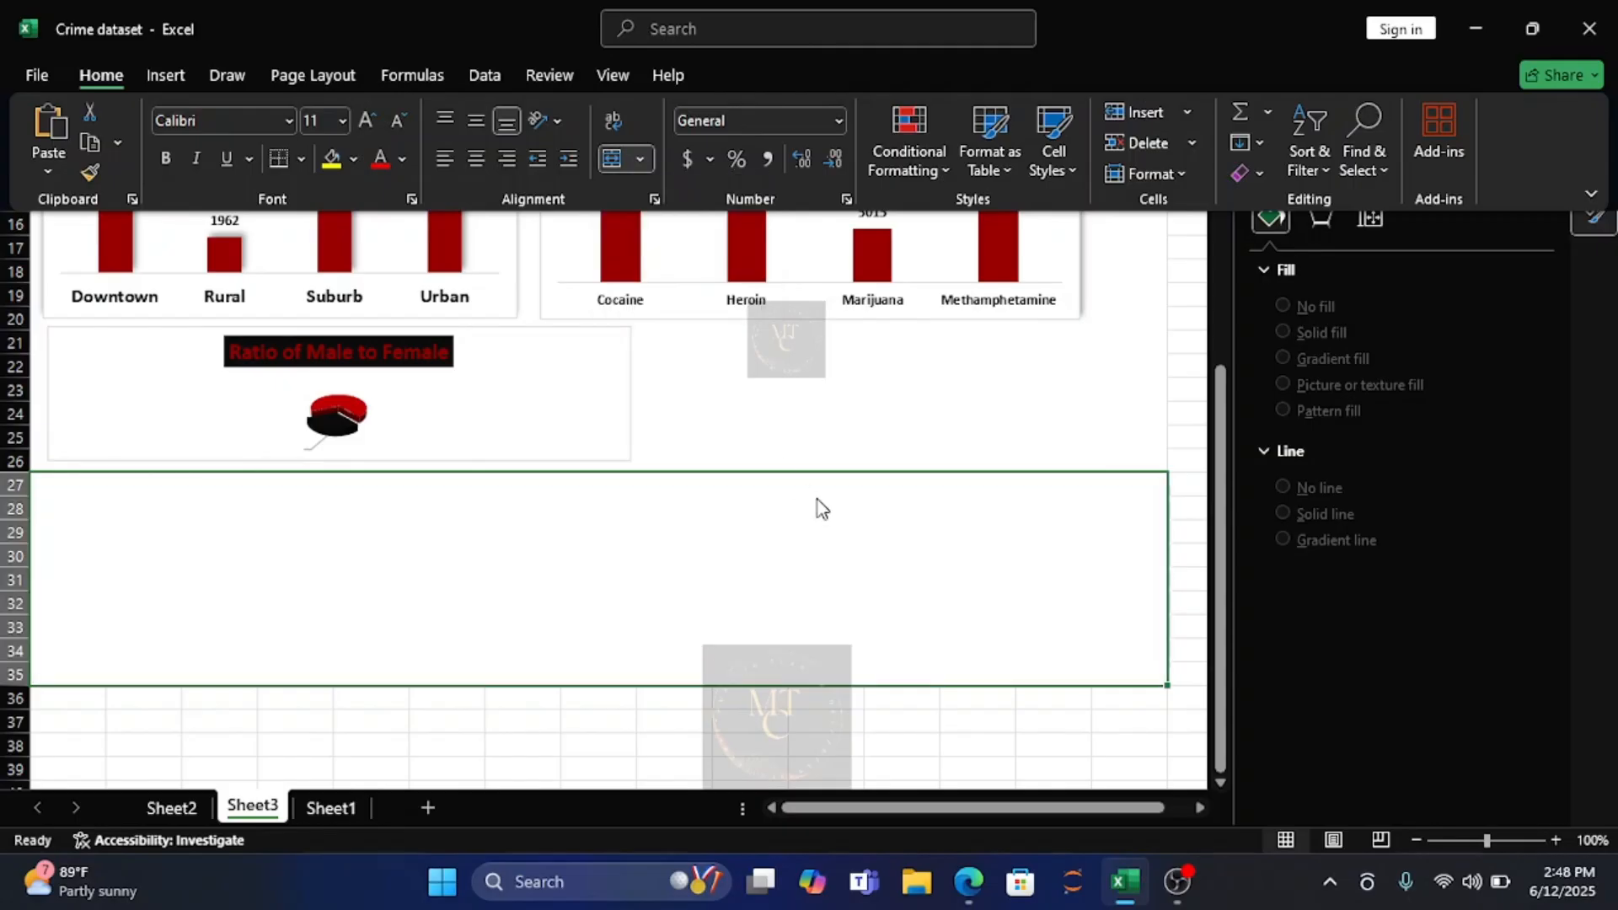
{"action": "left_click", "coordinate": [751, 531]}
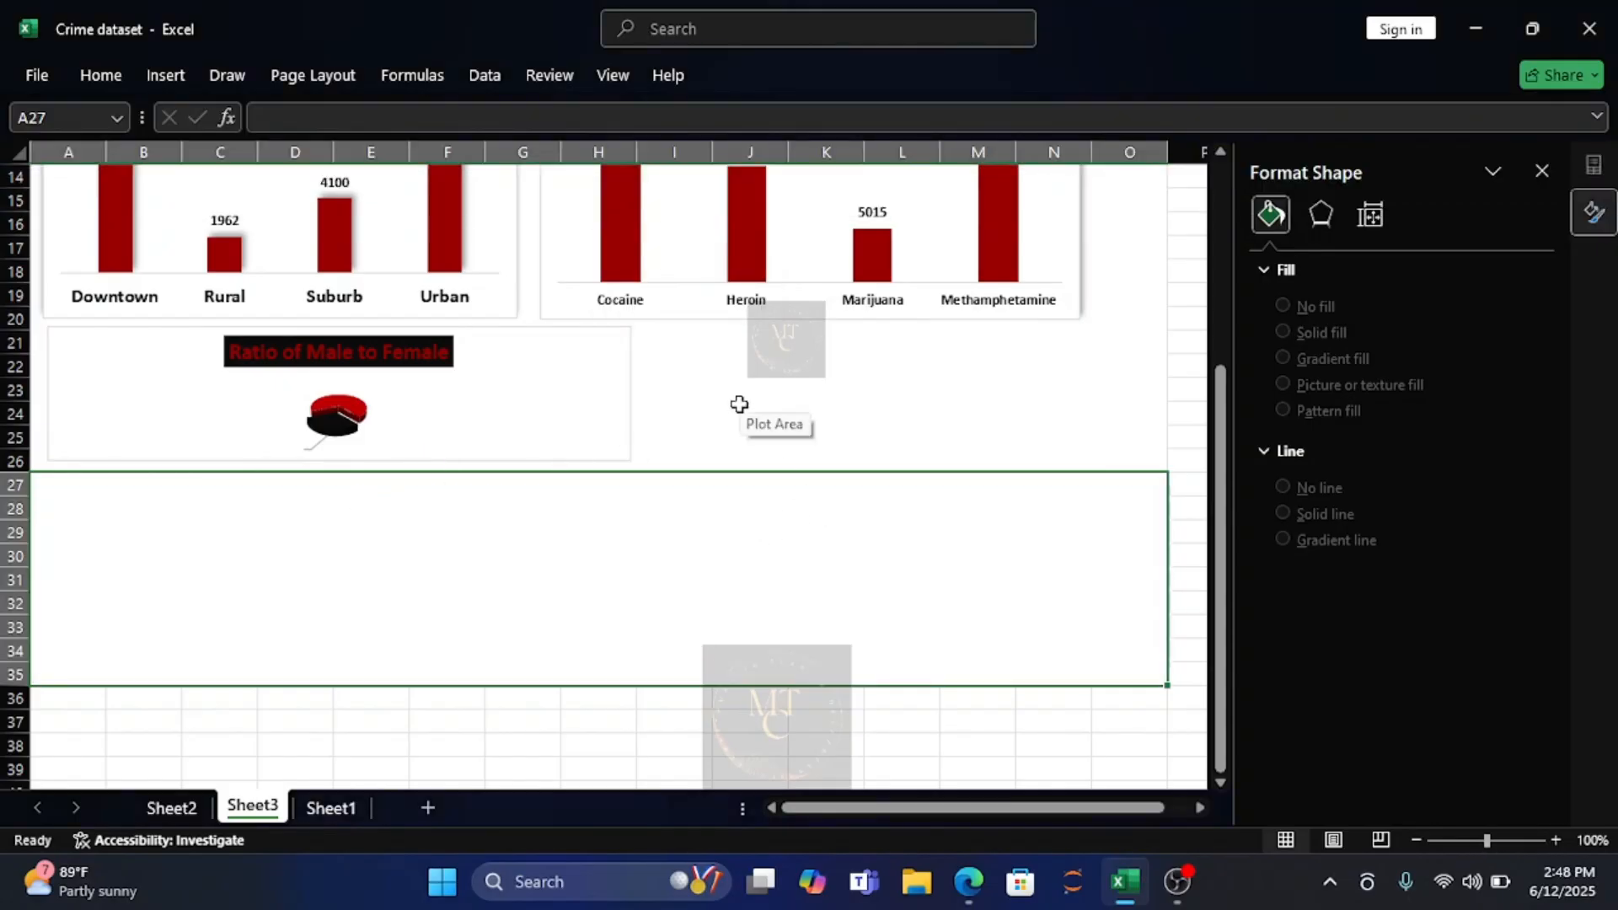
Enlarge and reposition the pie chart to match the width of the area chart above and extend from row 22 to row 35.
{"action": "left_click", "coordinate": [547, 405]}
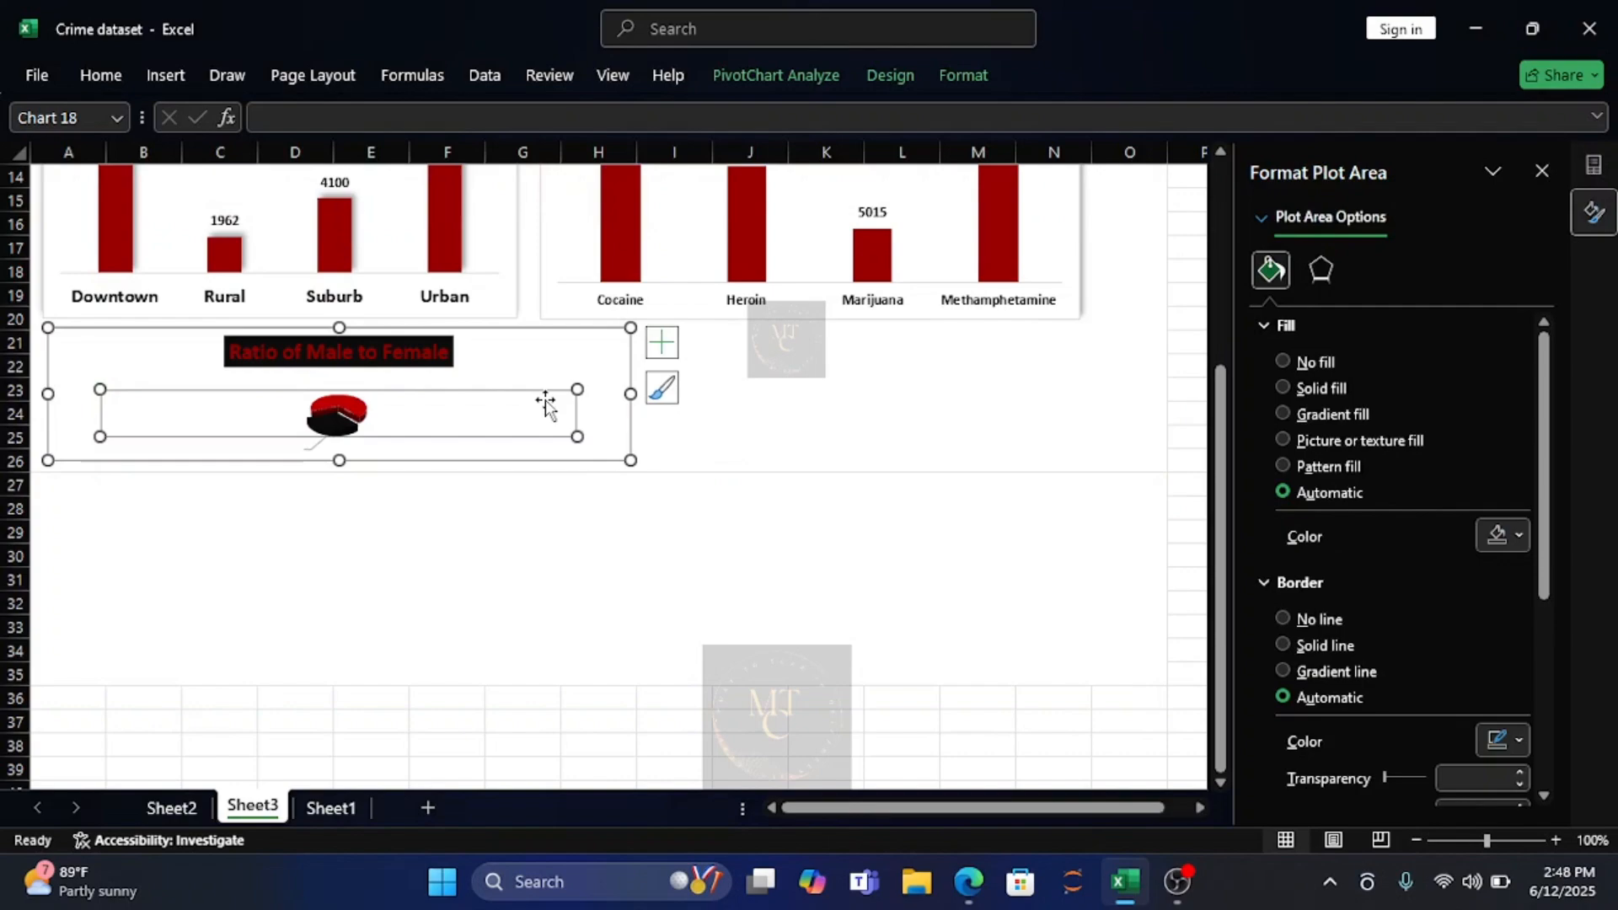
{"action": "left_click", "coordinate": [616, 353]}
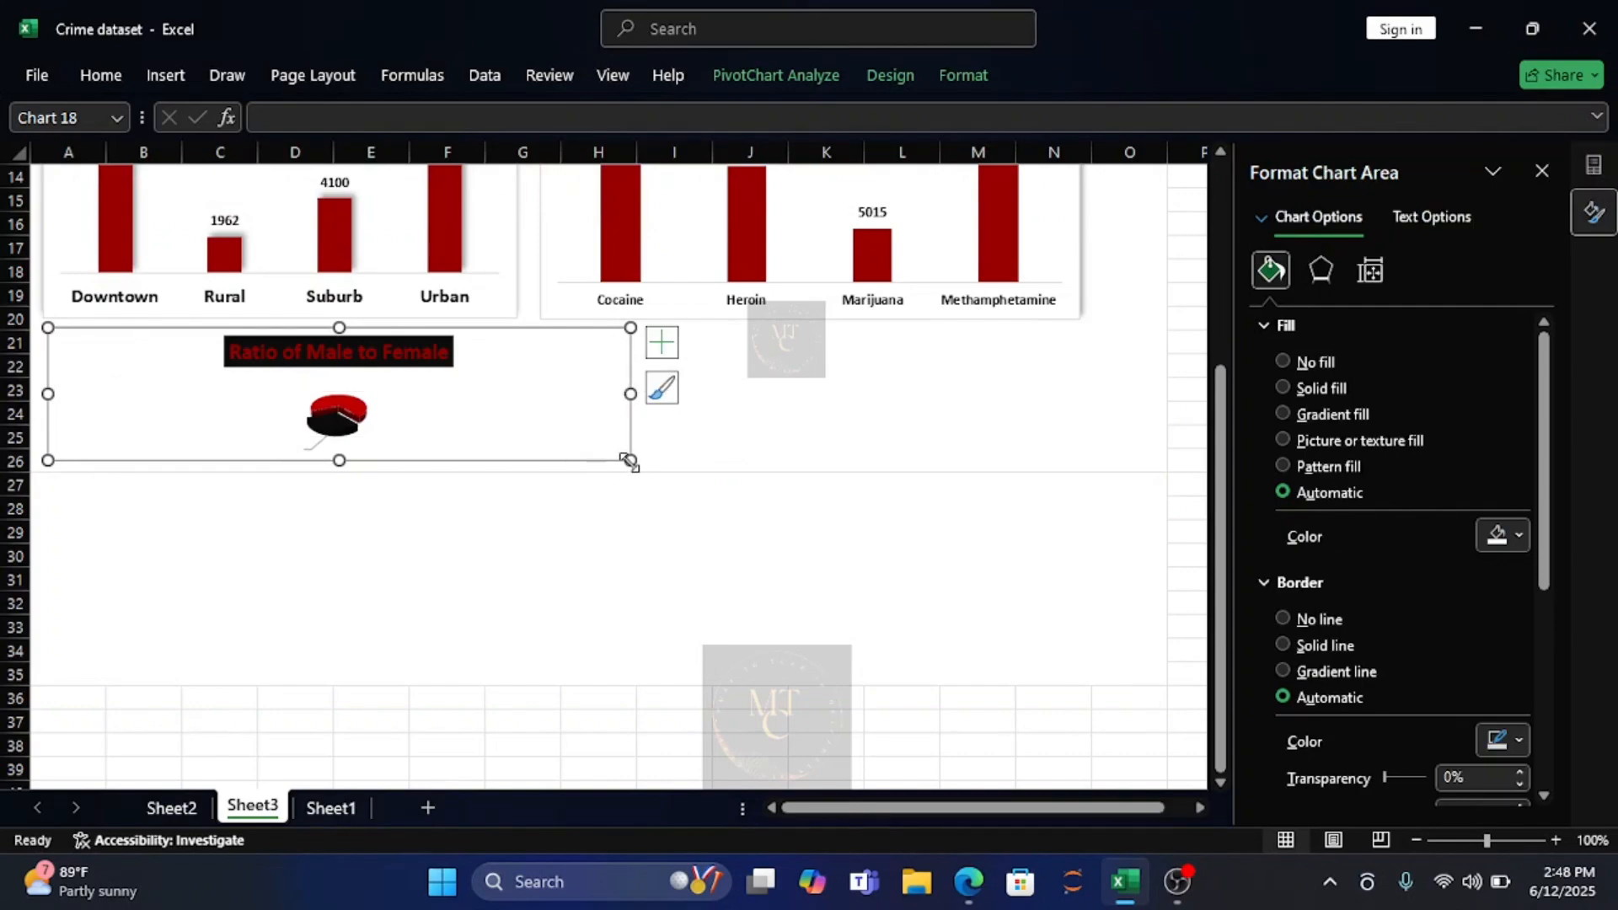
{"action": "left_click_drag", "start_coordinate": [630, 460], "coordinate": [656, 628]}
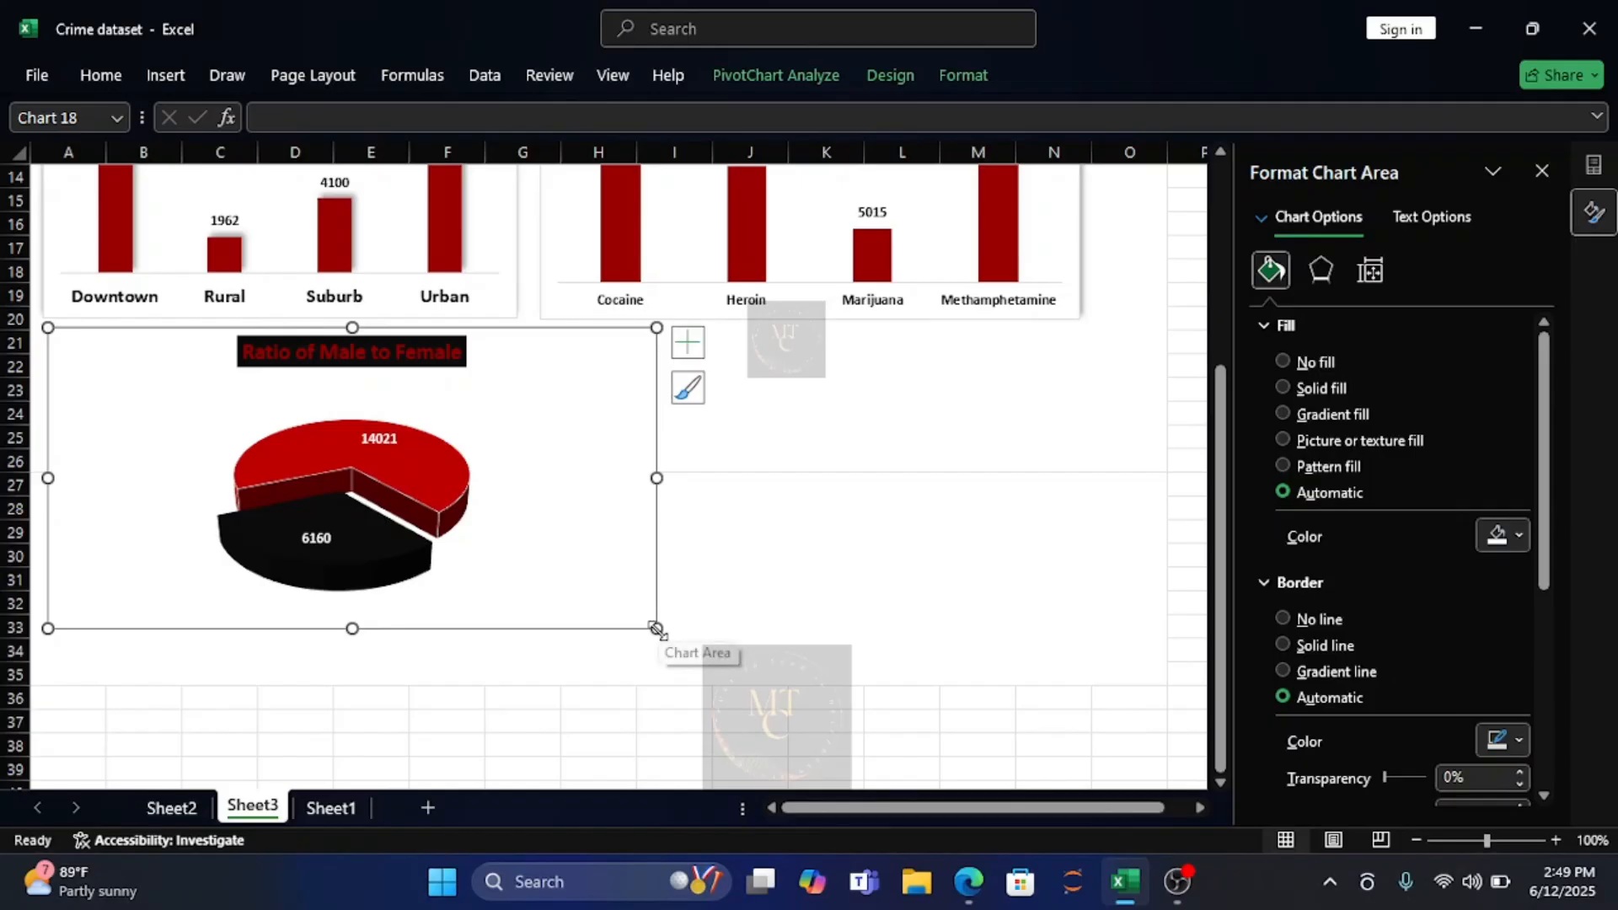
{"action": "left_click_drag", "start_coordinate": [597, 384], "coordinate": [596, 406]}
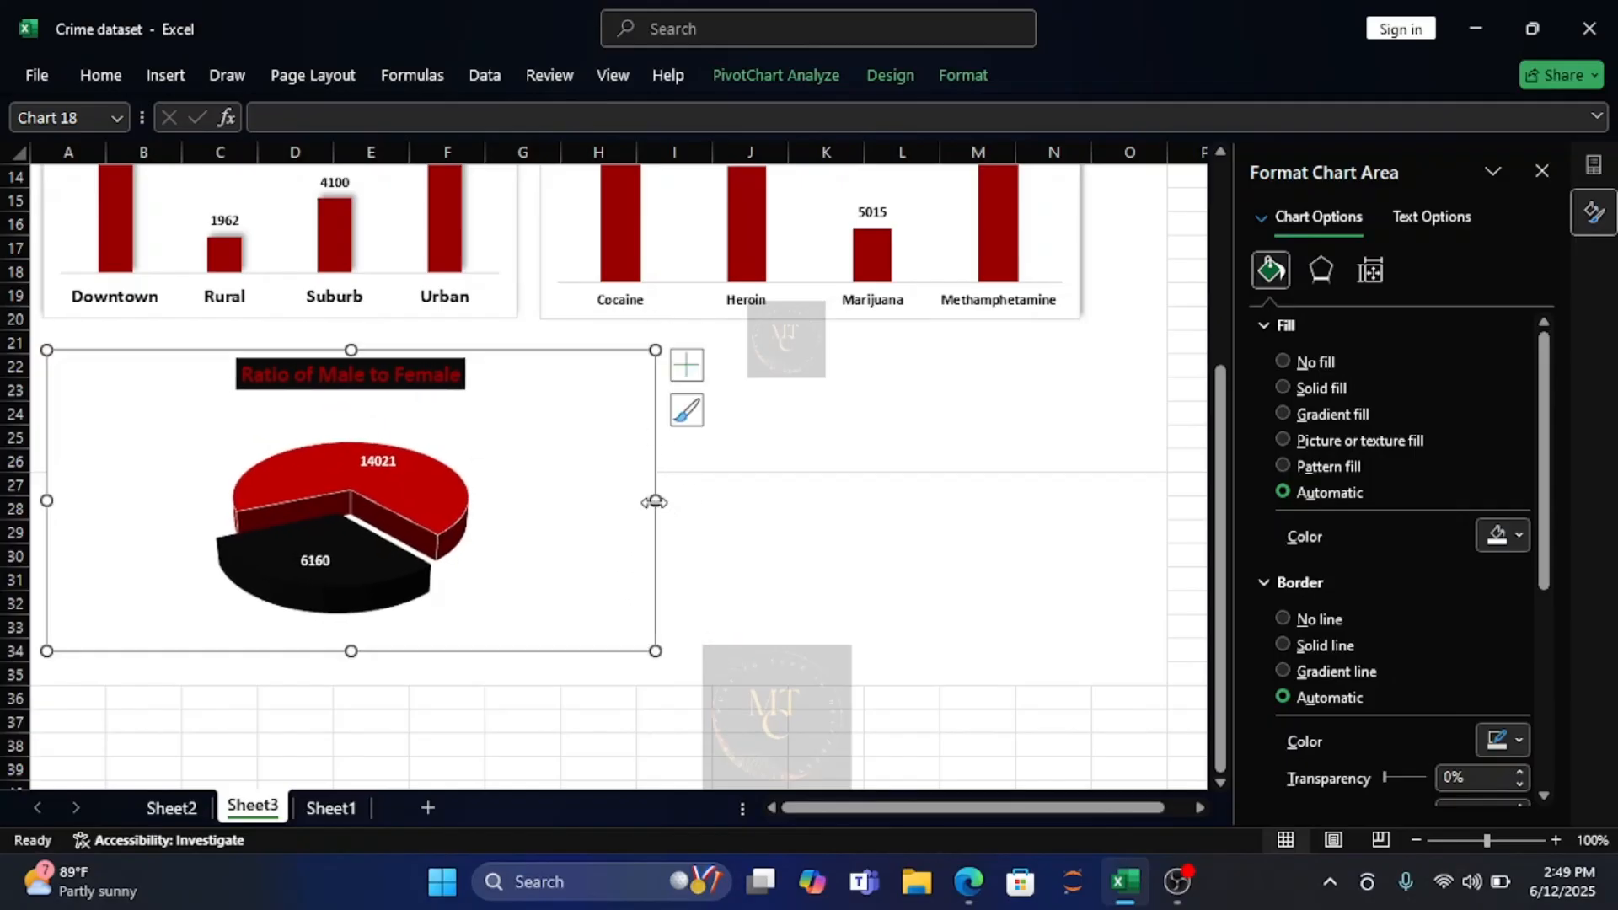
{"action": "left_click_drag", "start_coordinate": [655, 500], "coordinate": [518, 480]}
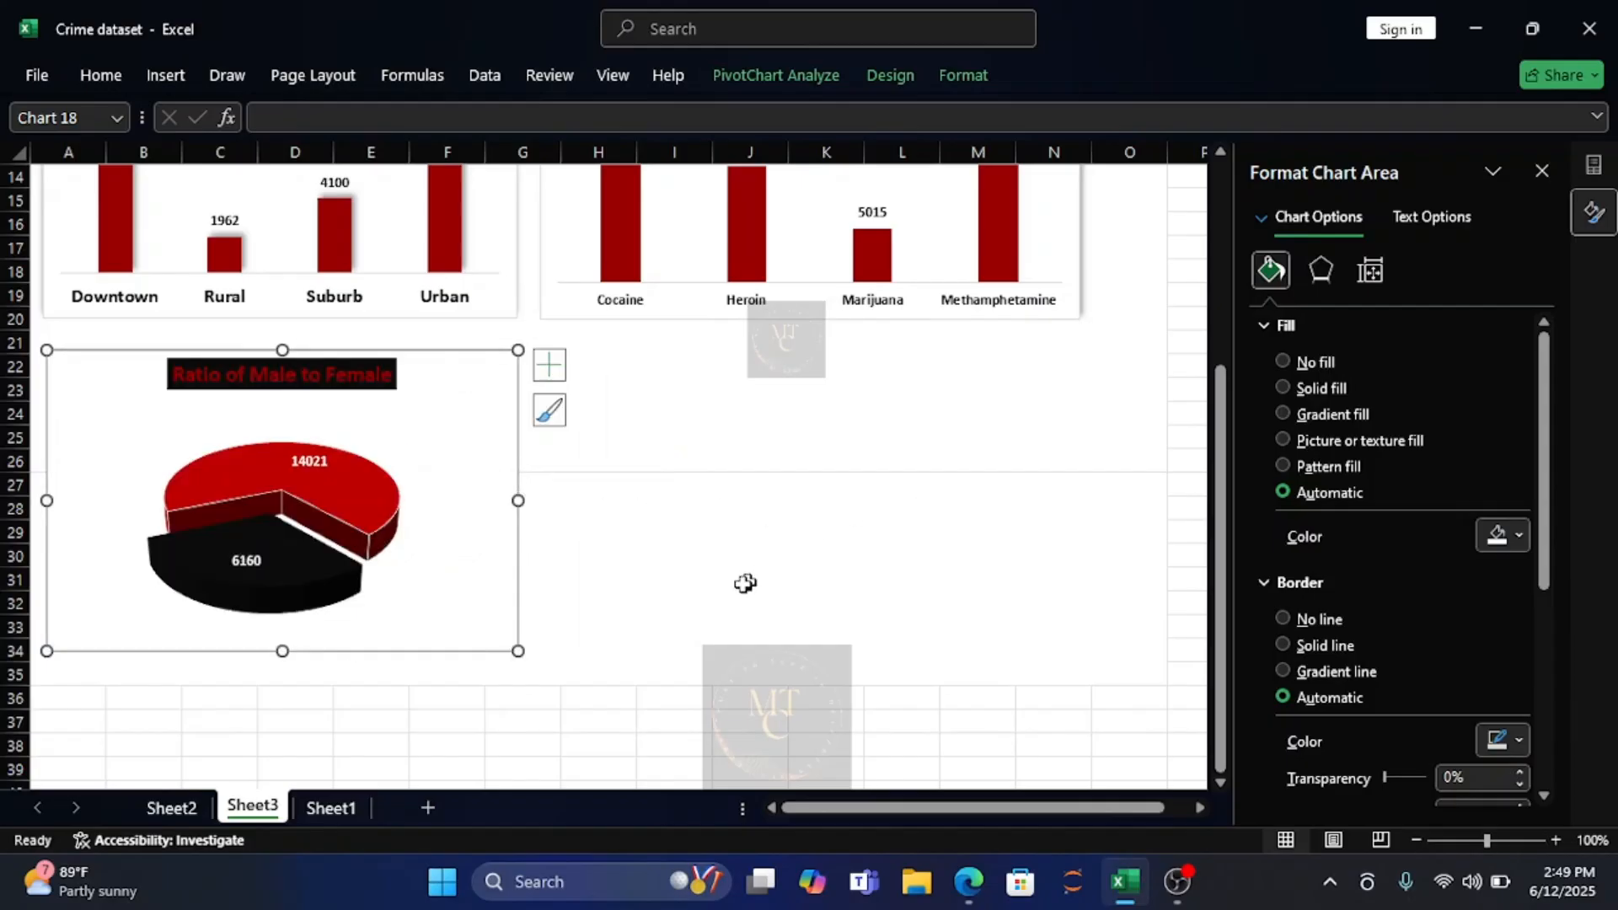
{"action": "left_click_drag", "start_coordinate": [518, 652], "coordinate": [515, 683]}
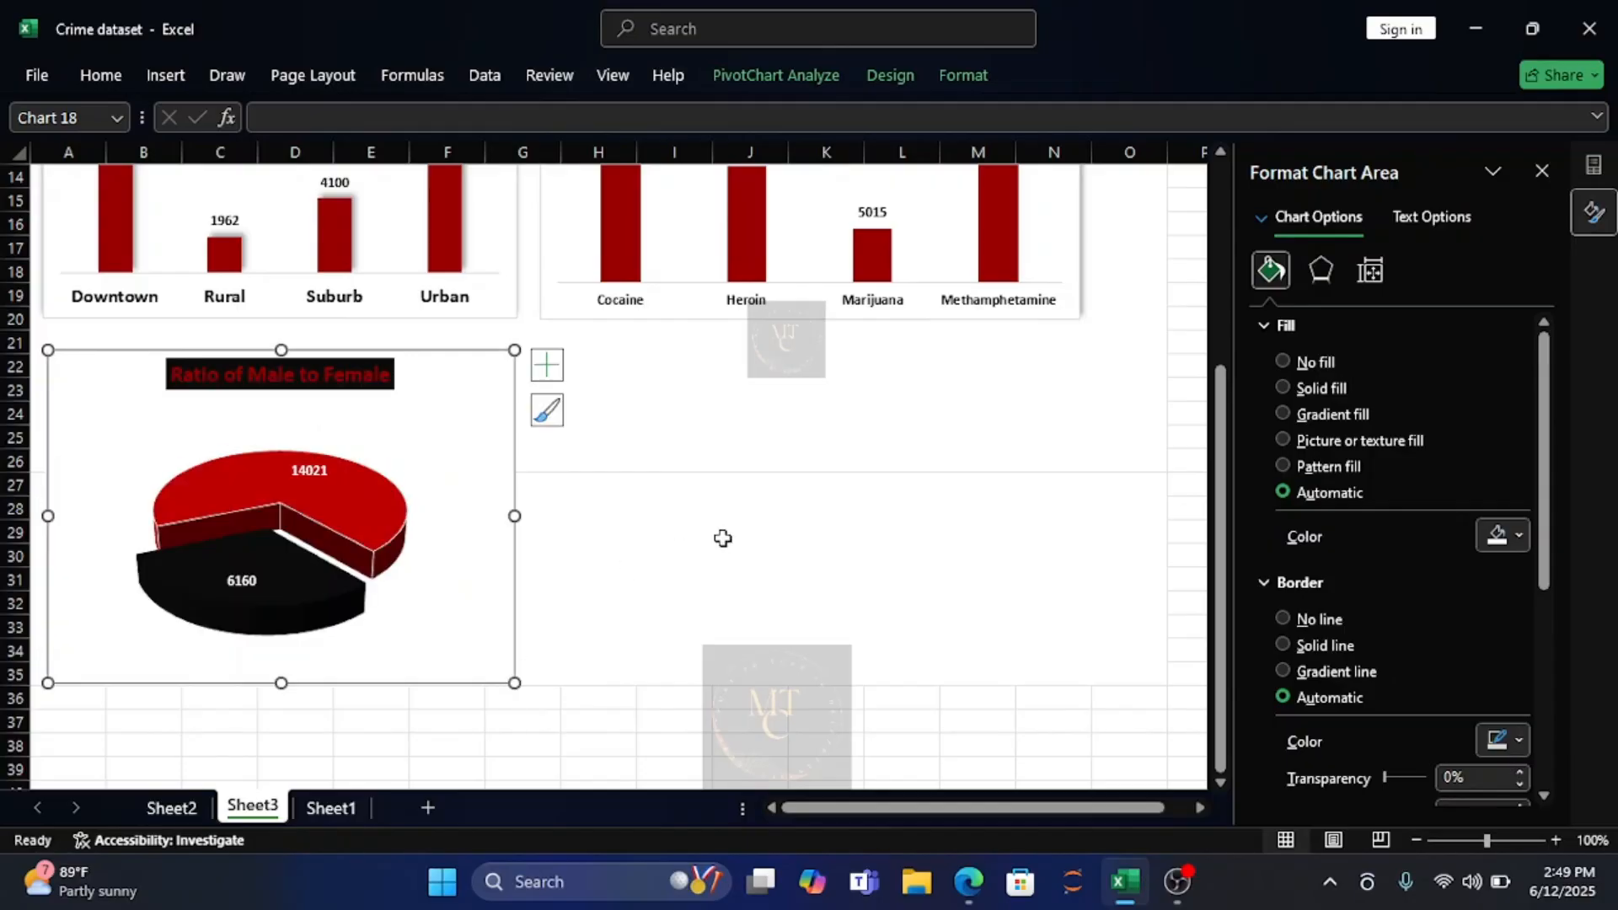
Apply the outer shadow preset with a 315° angle to the pie chart area and shorten the chart to end in row 34.
{"action": "left_click", "coordinate": [1322, 271]}
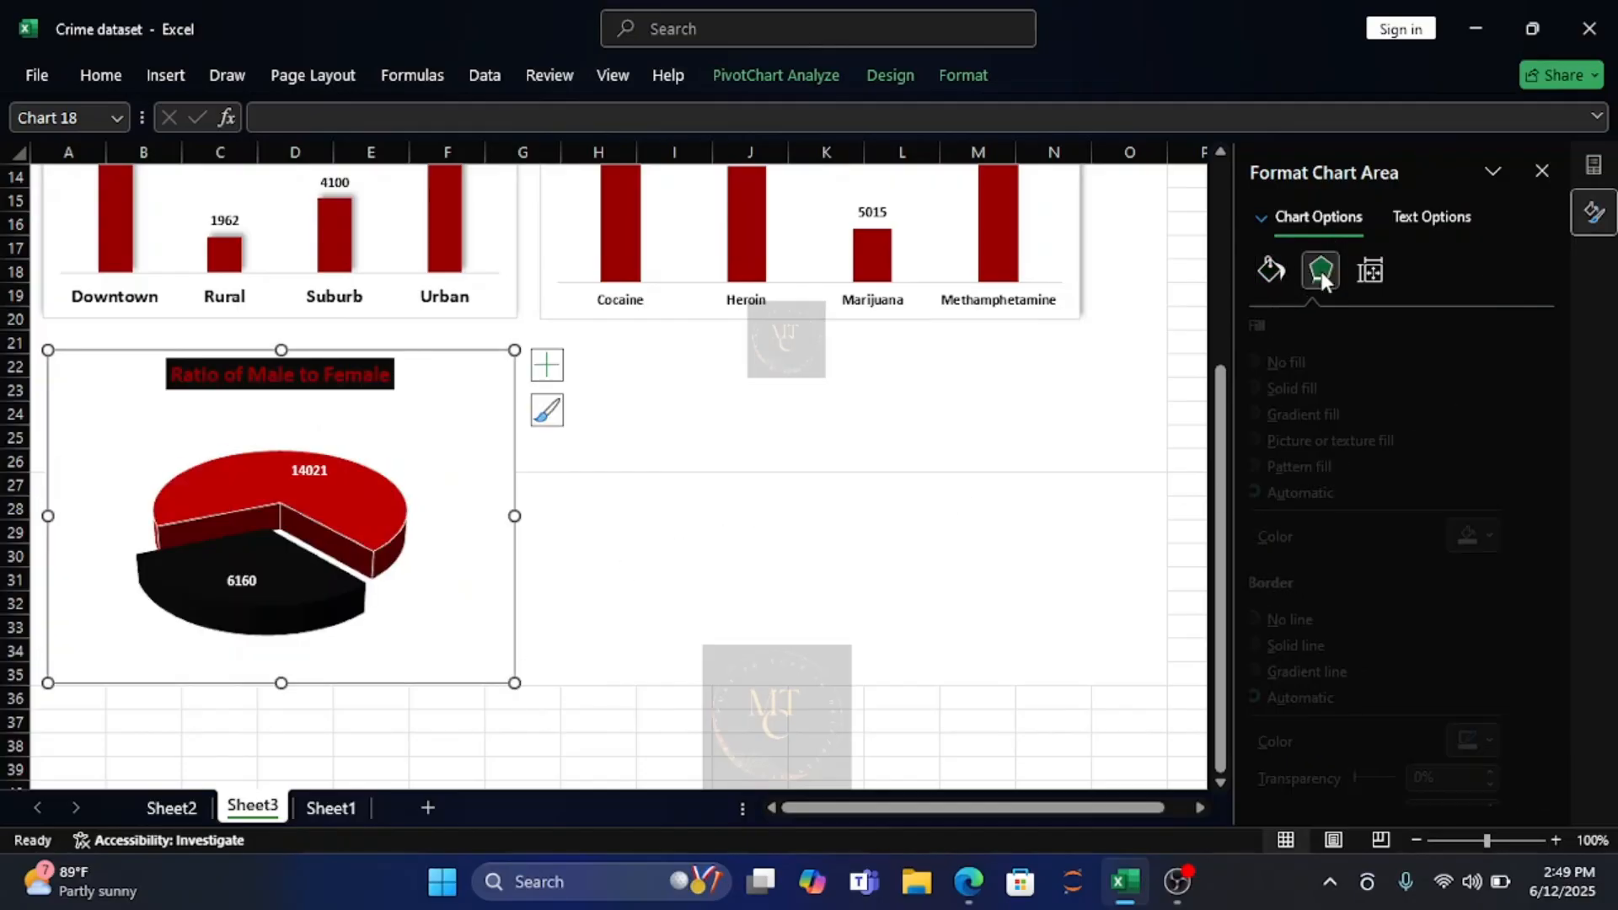
{"action": "left_click", "coordinate": [1521, 359]}
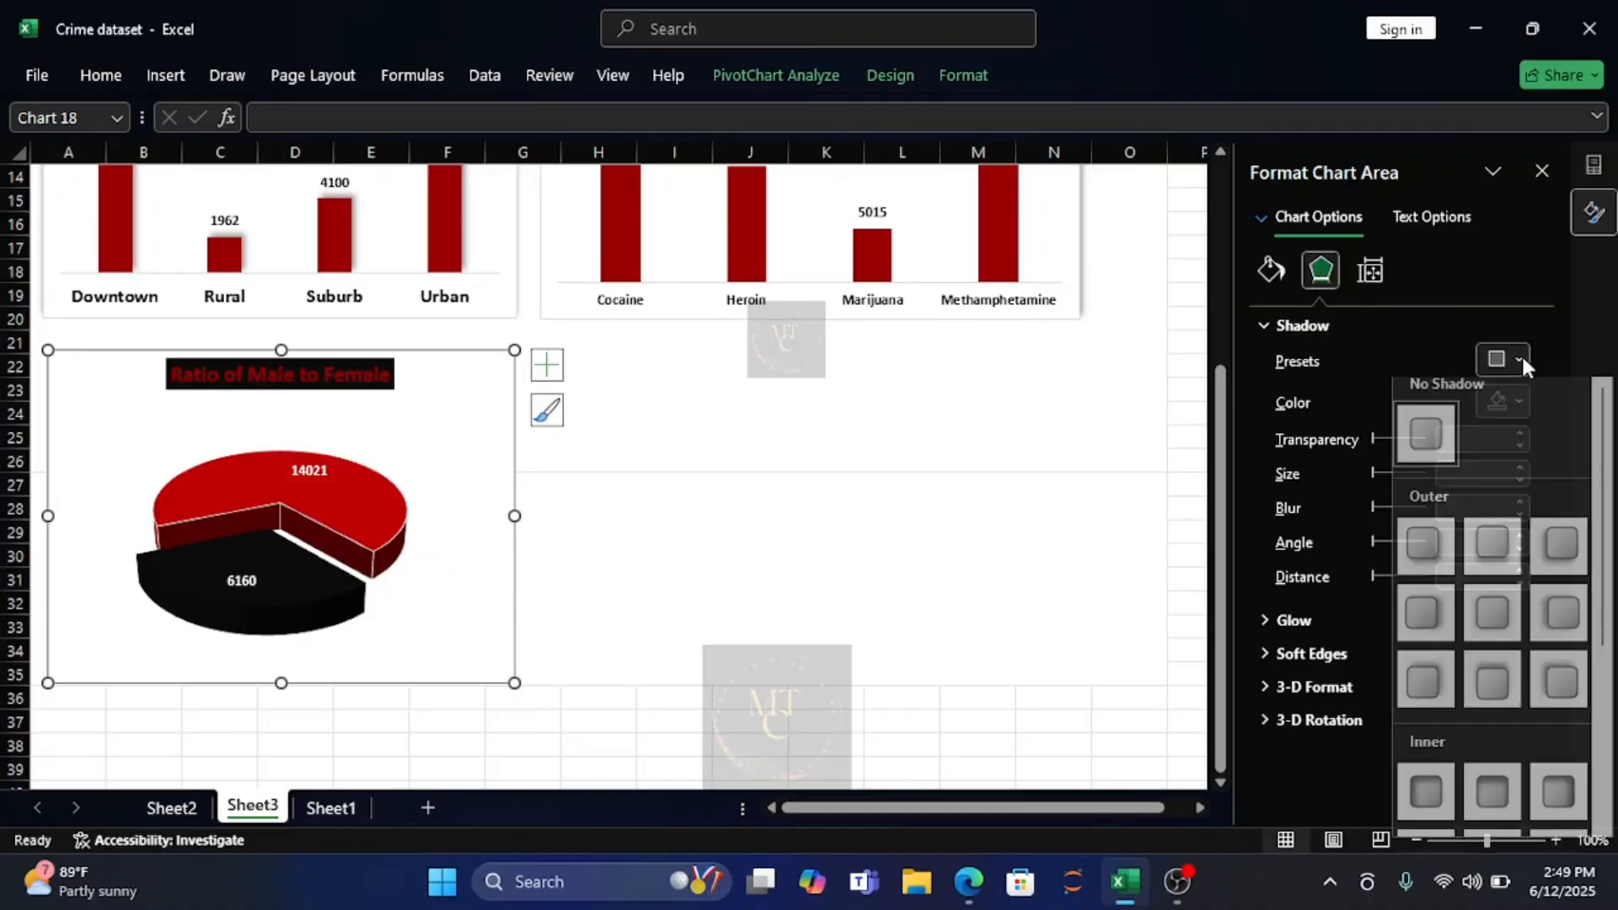
{"action": "left_click", "coordinate": [1494, 556]}
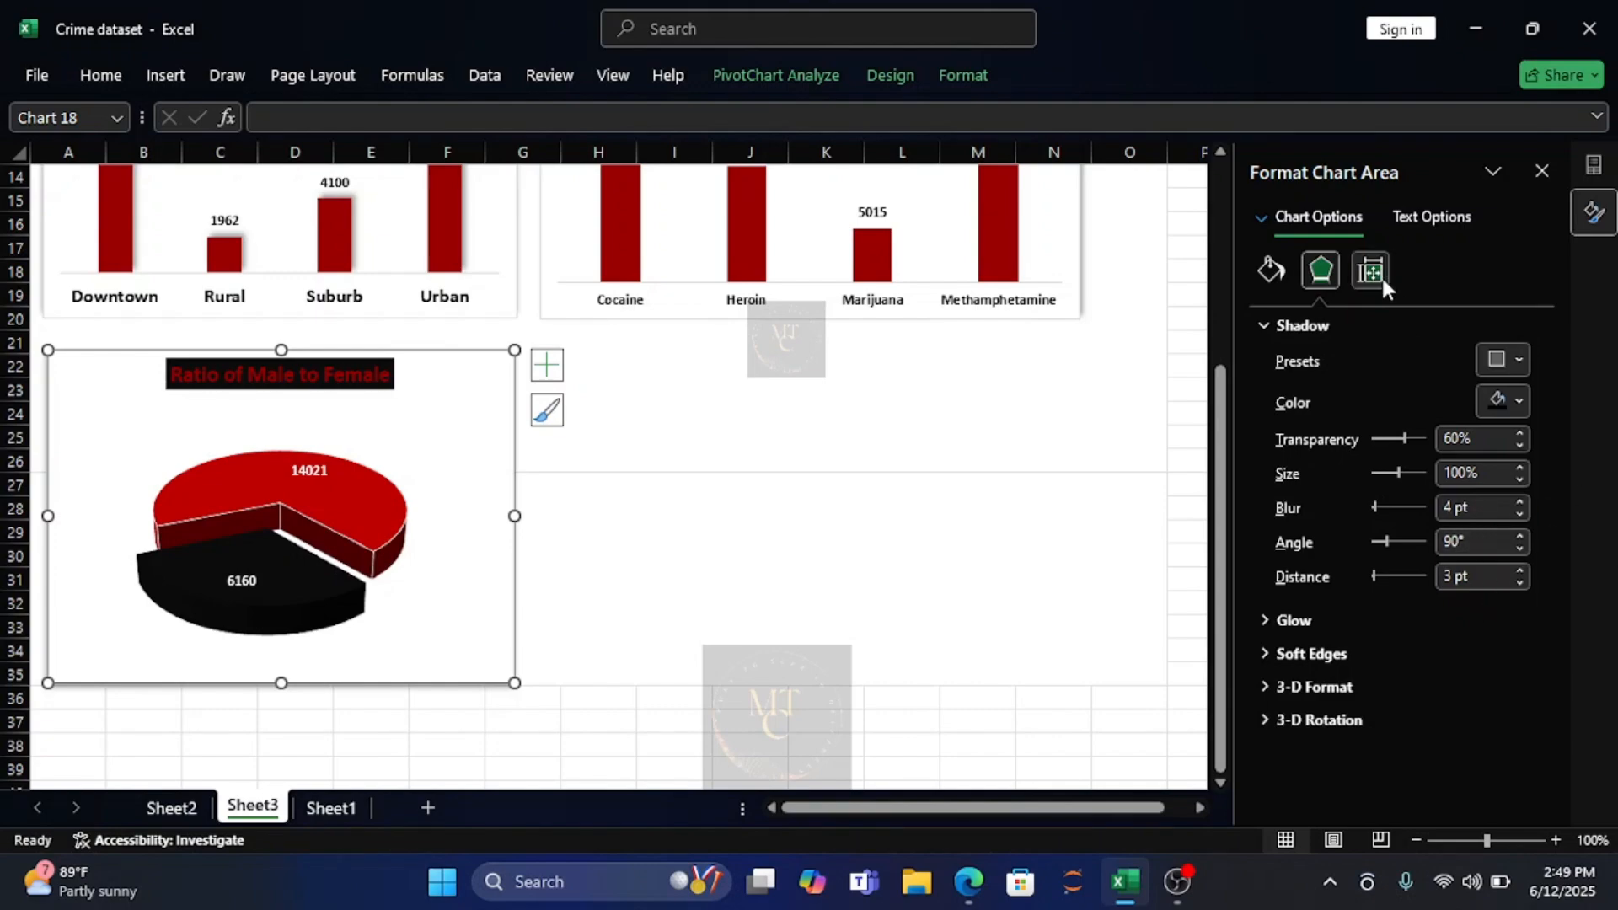
{"action": "left_click", "coordinate": [1516, 354]}
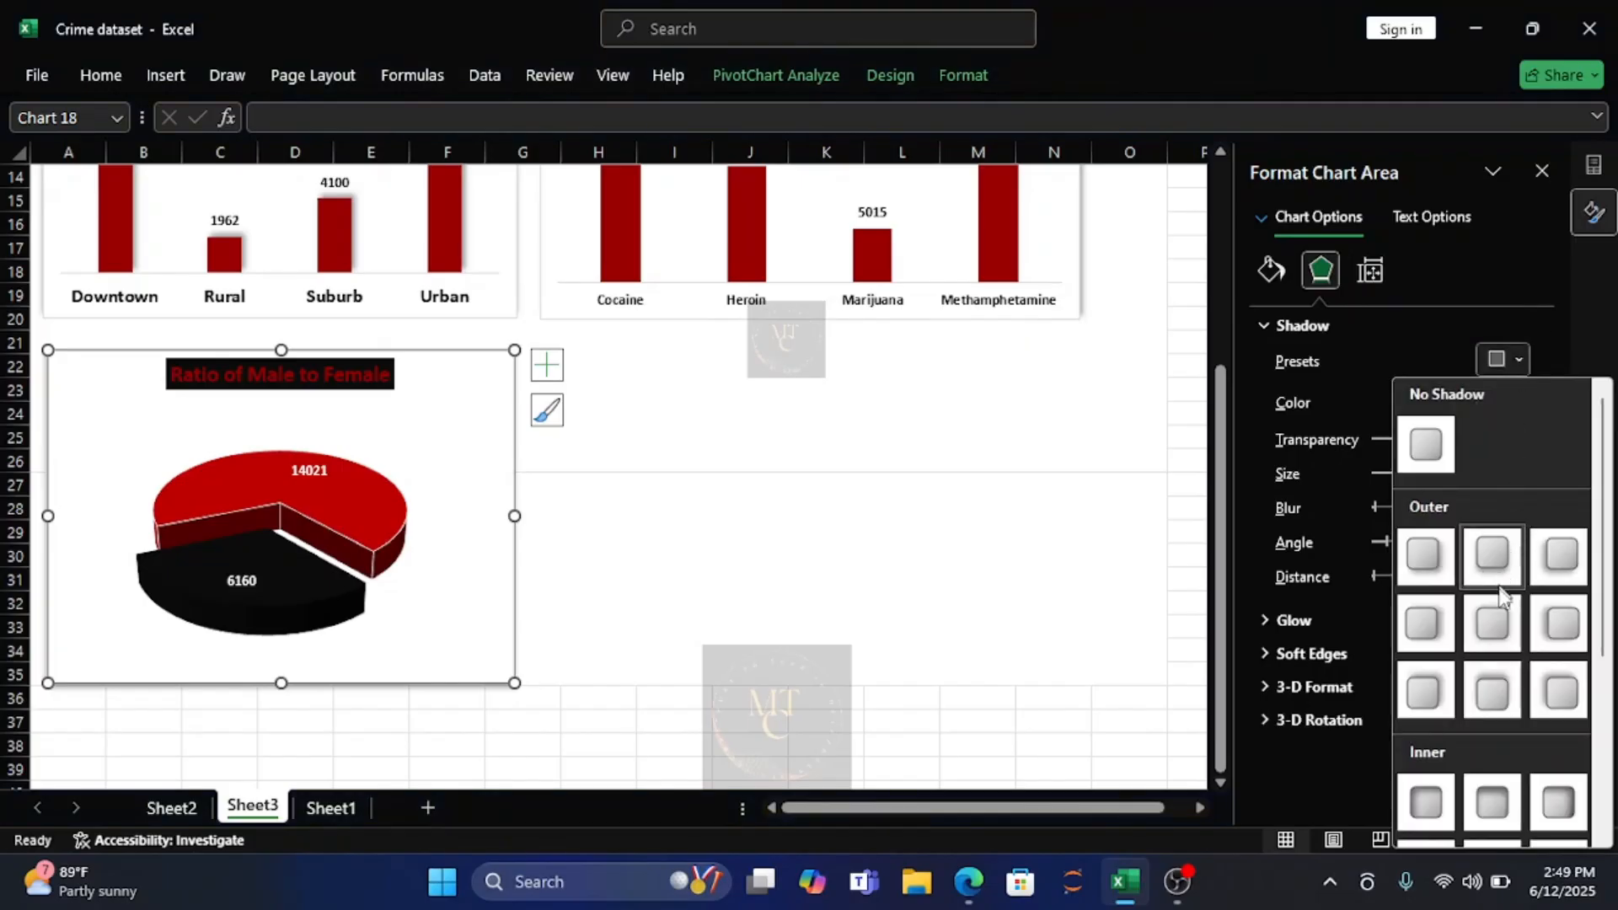
{"action": "left_click", "coordinate": [1423, 687]}
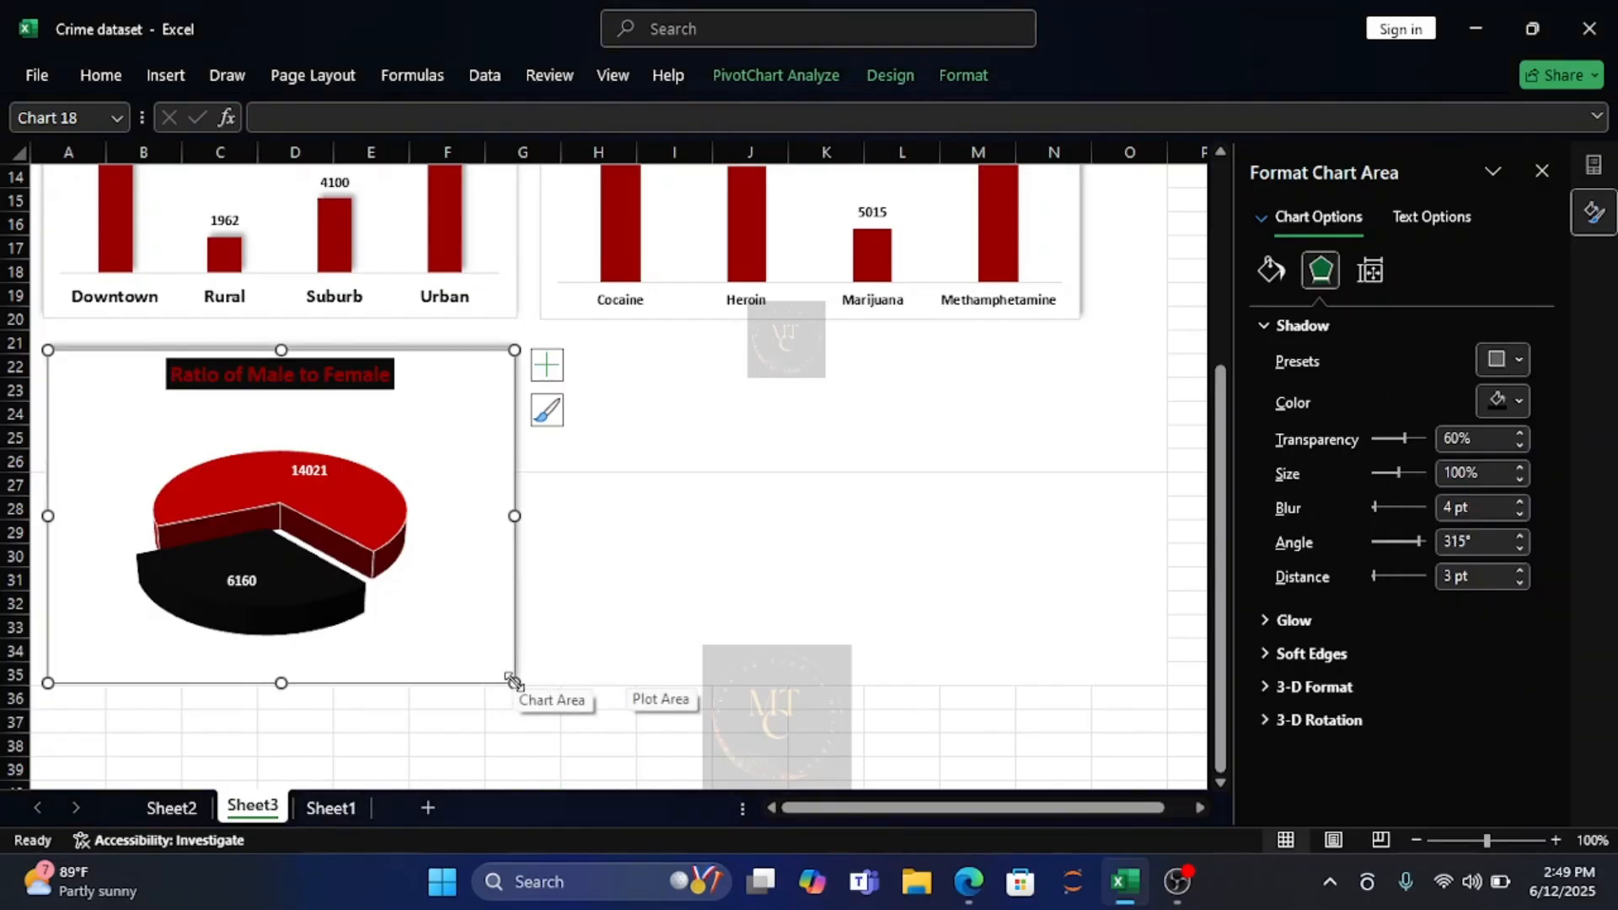
{"action": "left_click_drag", "start_coordinate": [513, 681], "coordinate": [515, 663]}
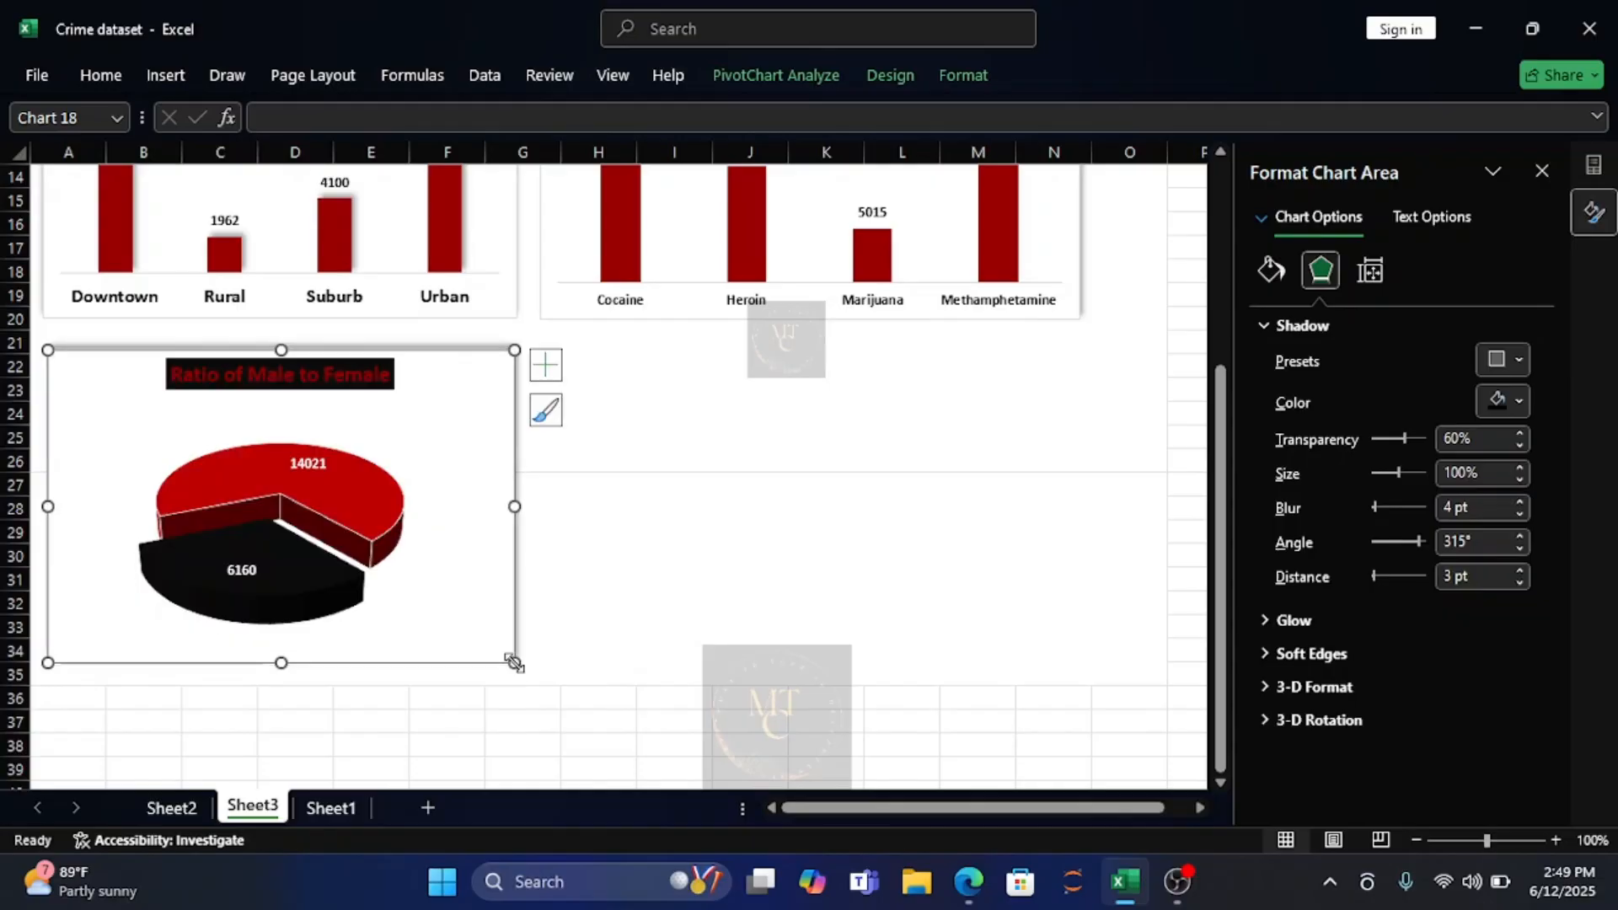
{"action": "left_click", "coordinate": [636, 598]}
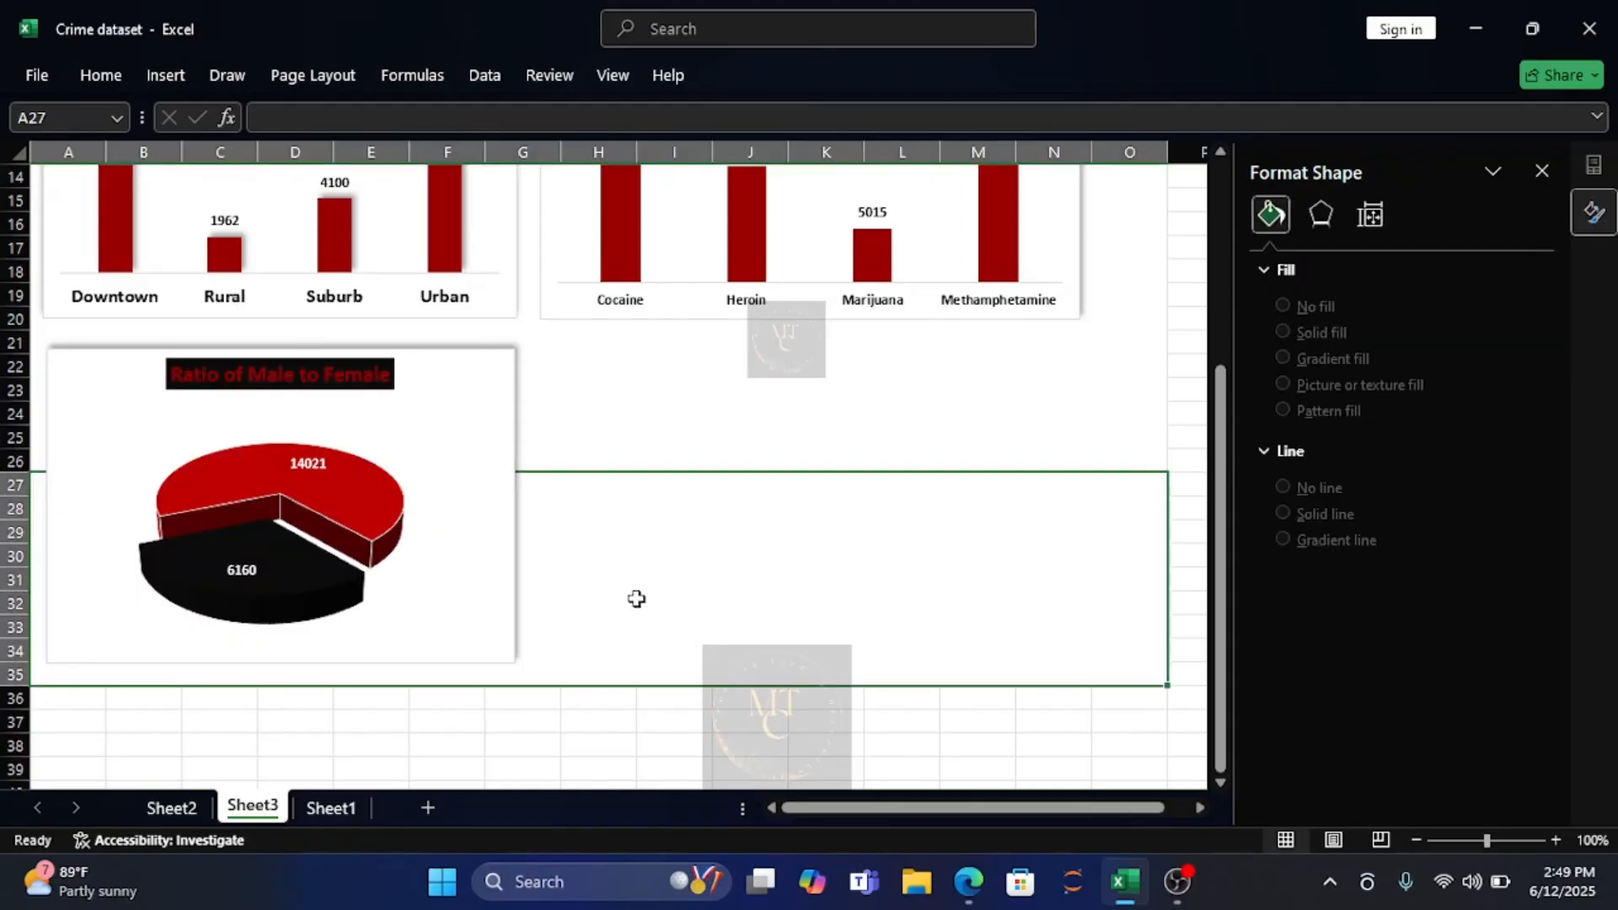
{"action": "left_click", "coordinate": [828, 405]}
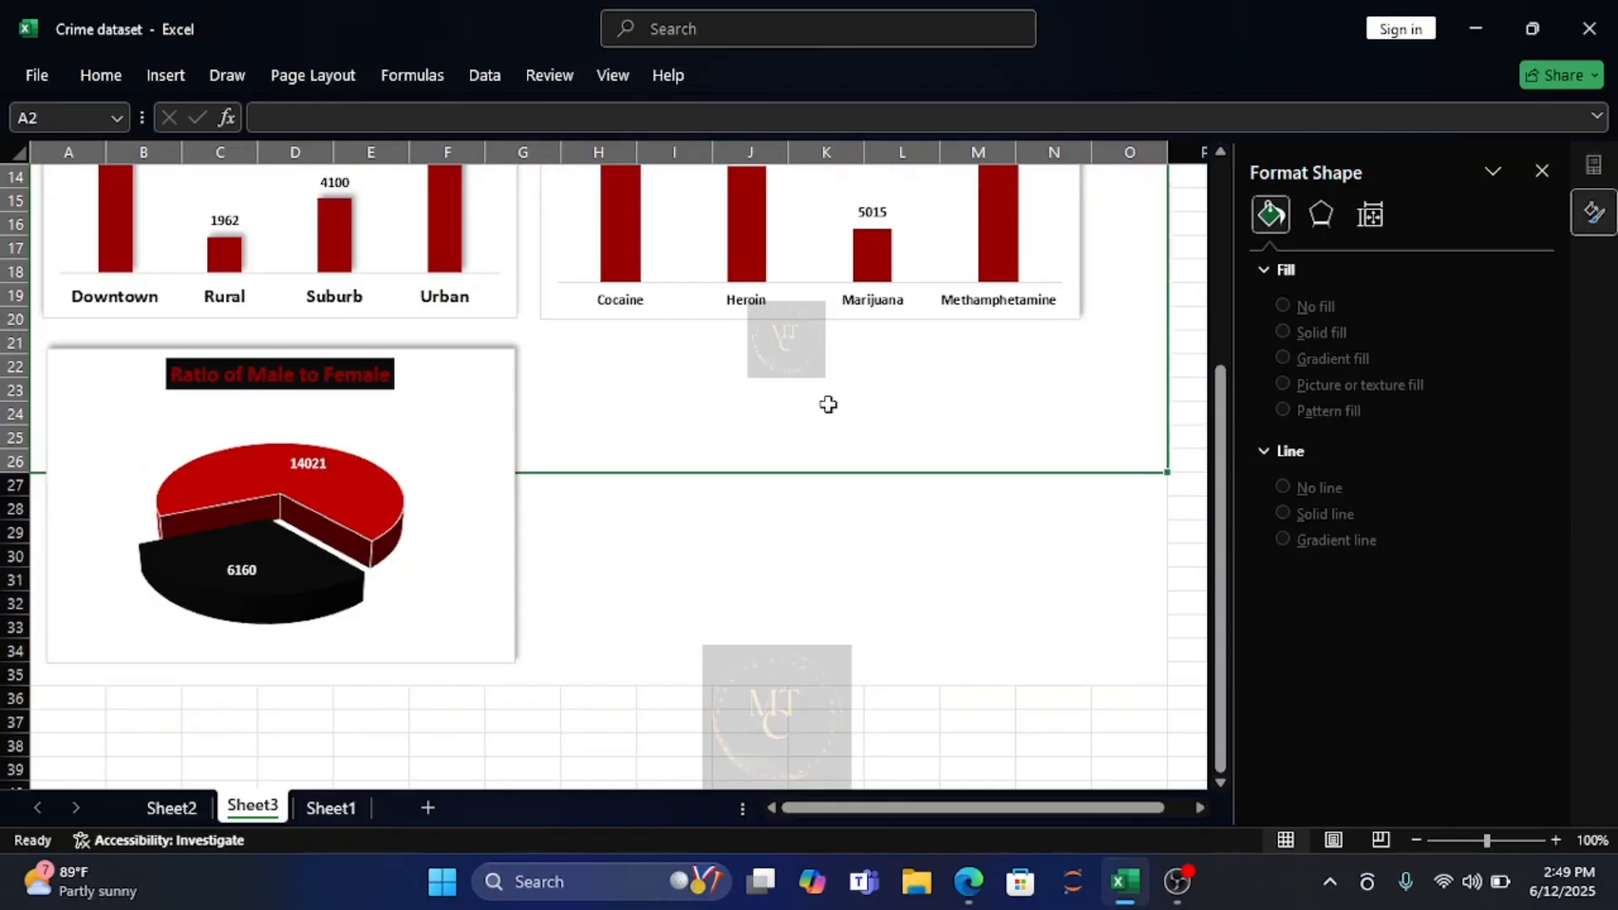
On Sheet2, move the gender pie and the drug chart below the pivot tables to uncover the crime type pivot table.
{"action": "left_click", "coordinate": [164, 809]}
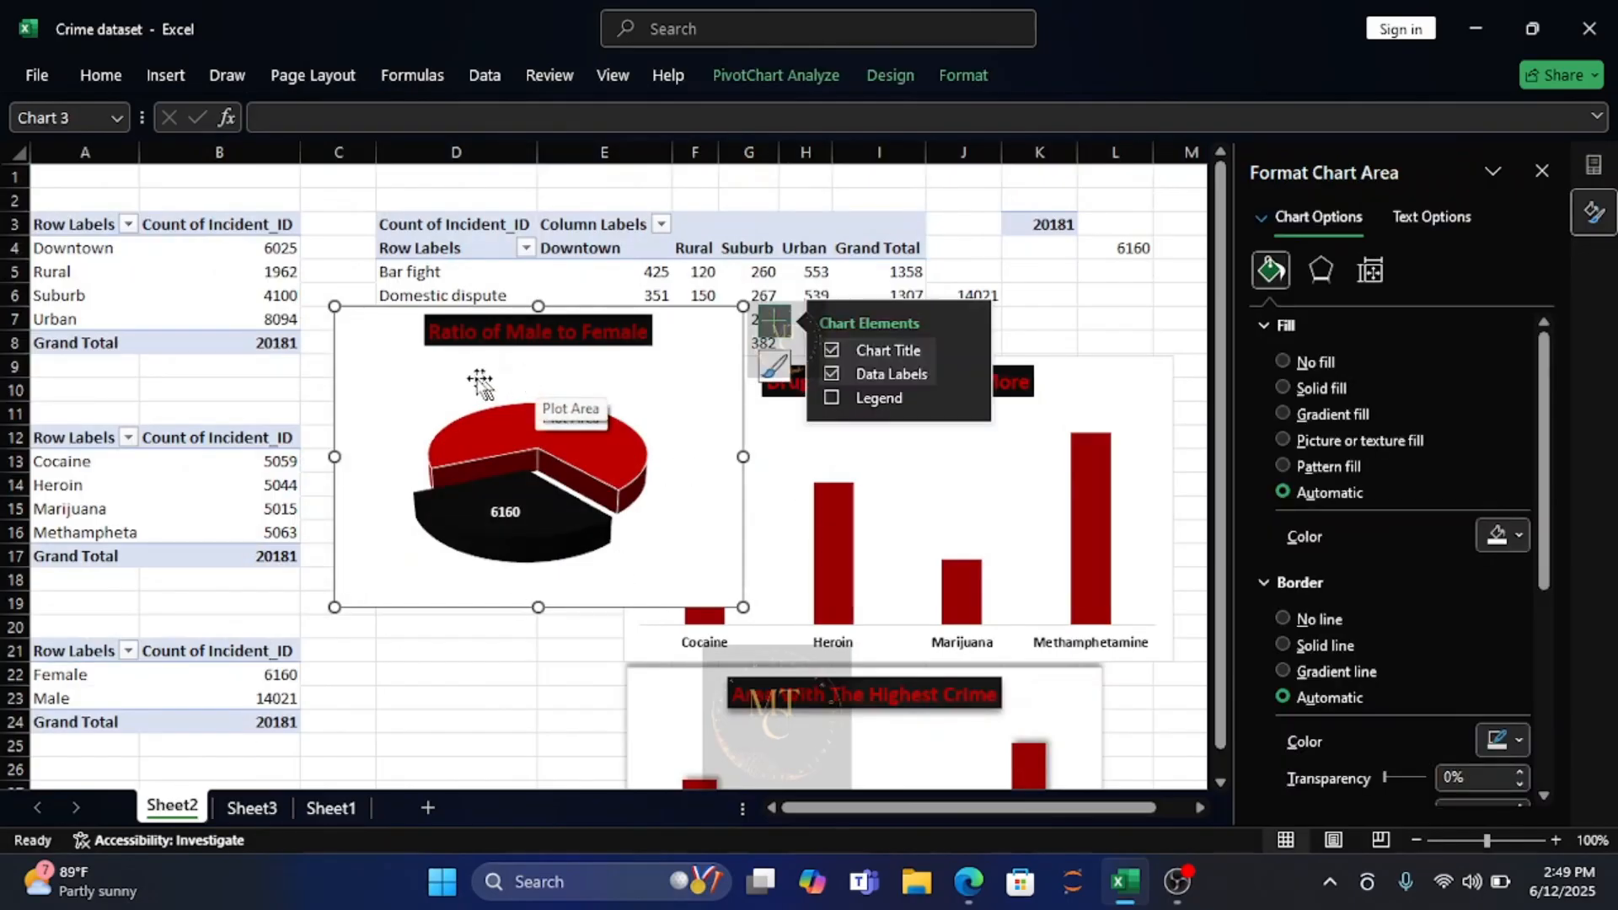
{"action": "left_click_drag", "start_coordinate": [371, 332], "coordinate": [381, 777]}
{"action": "left_click", "coordinate": [692, 392]}
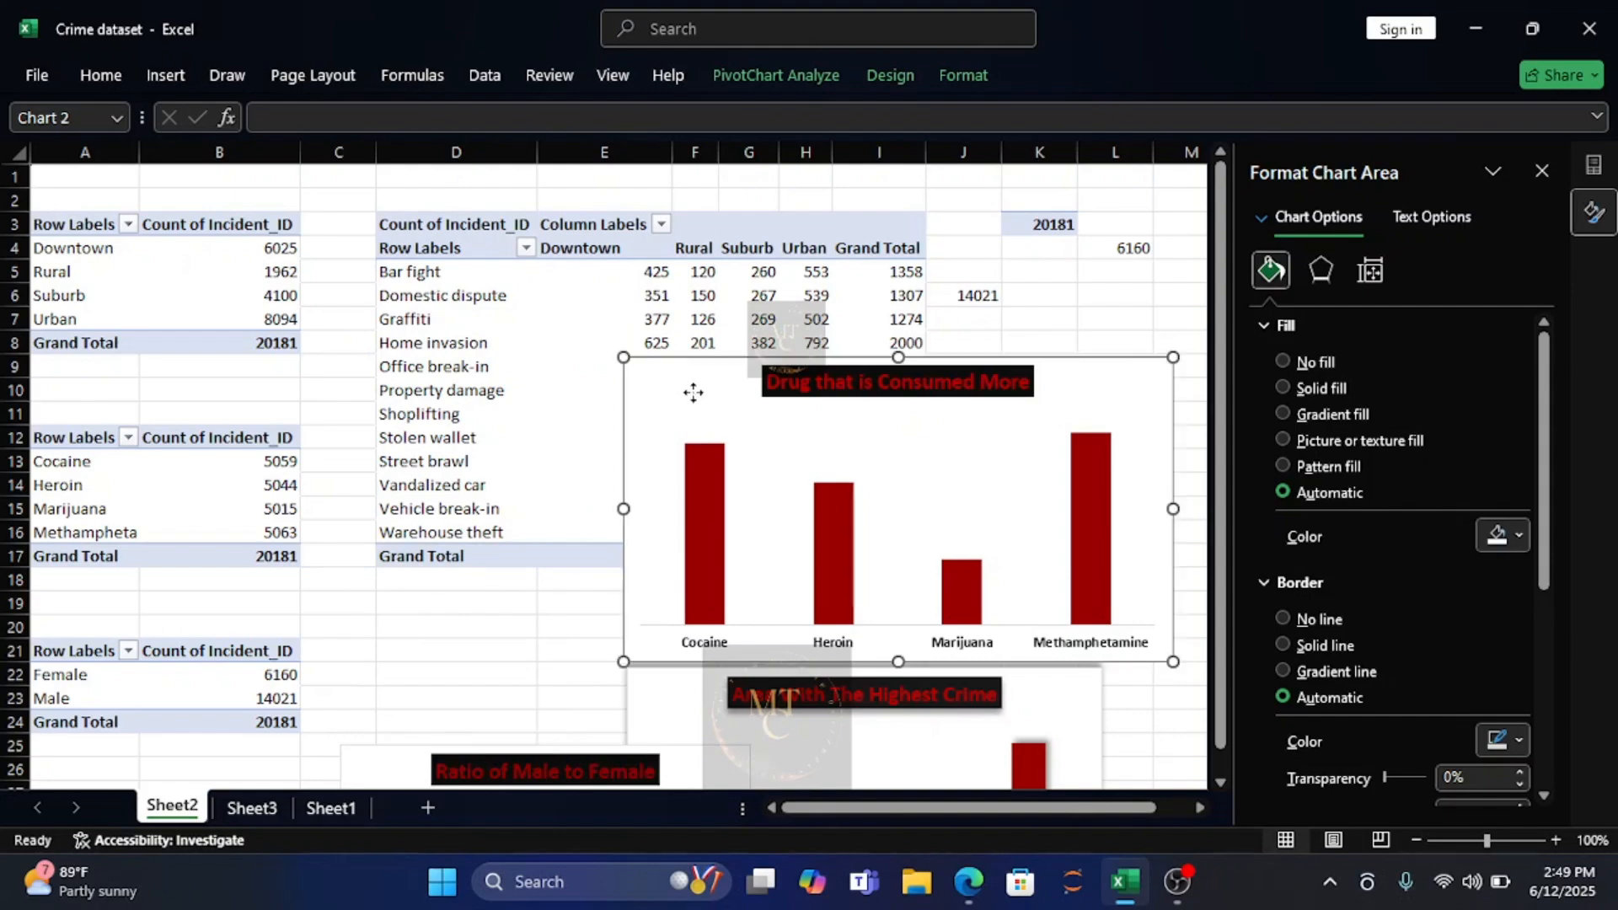
{"action": "left_click_drag", "start_coordinate": [693, 392], "coordinate": [885, 797]}
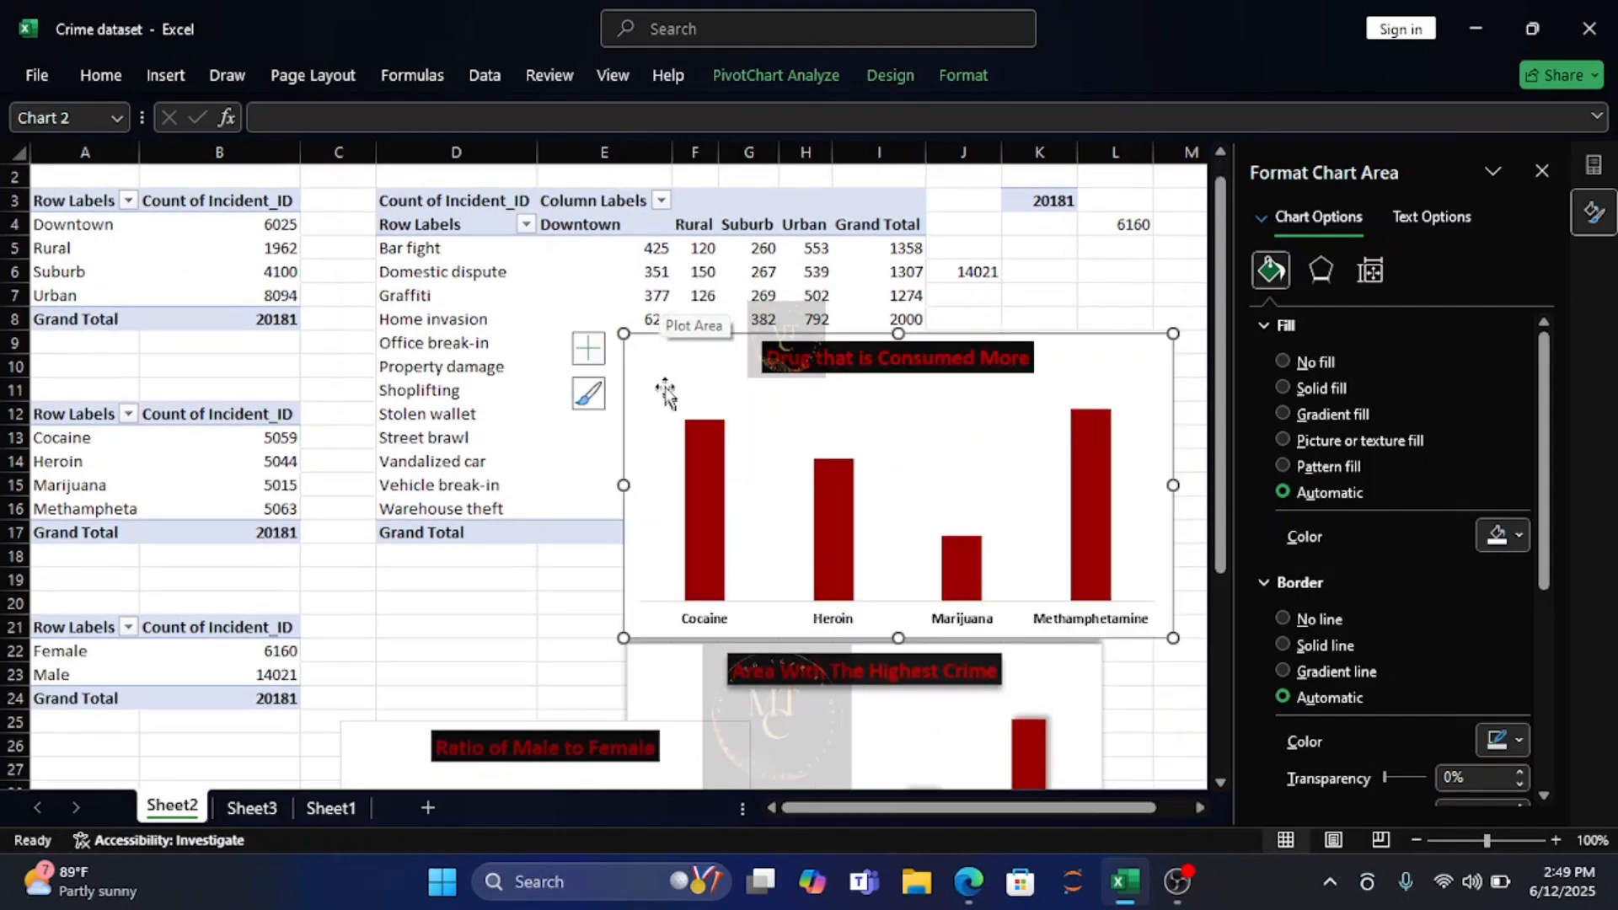
{"action": "left_click_drag", "start_coordinate": [668, 379], "coordinate": [474, 713]}
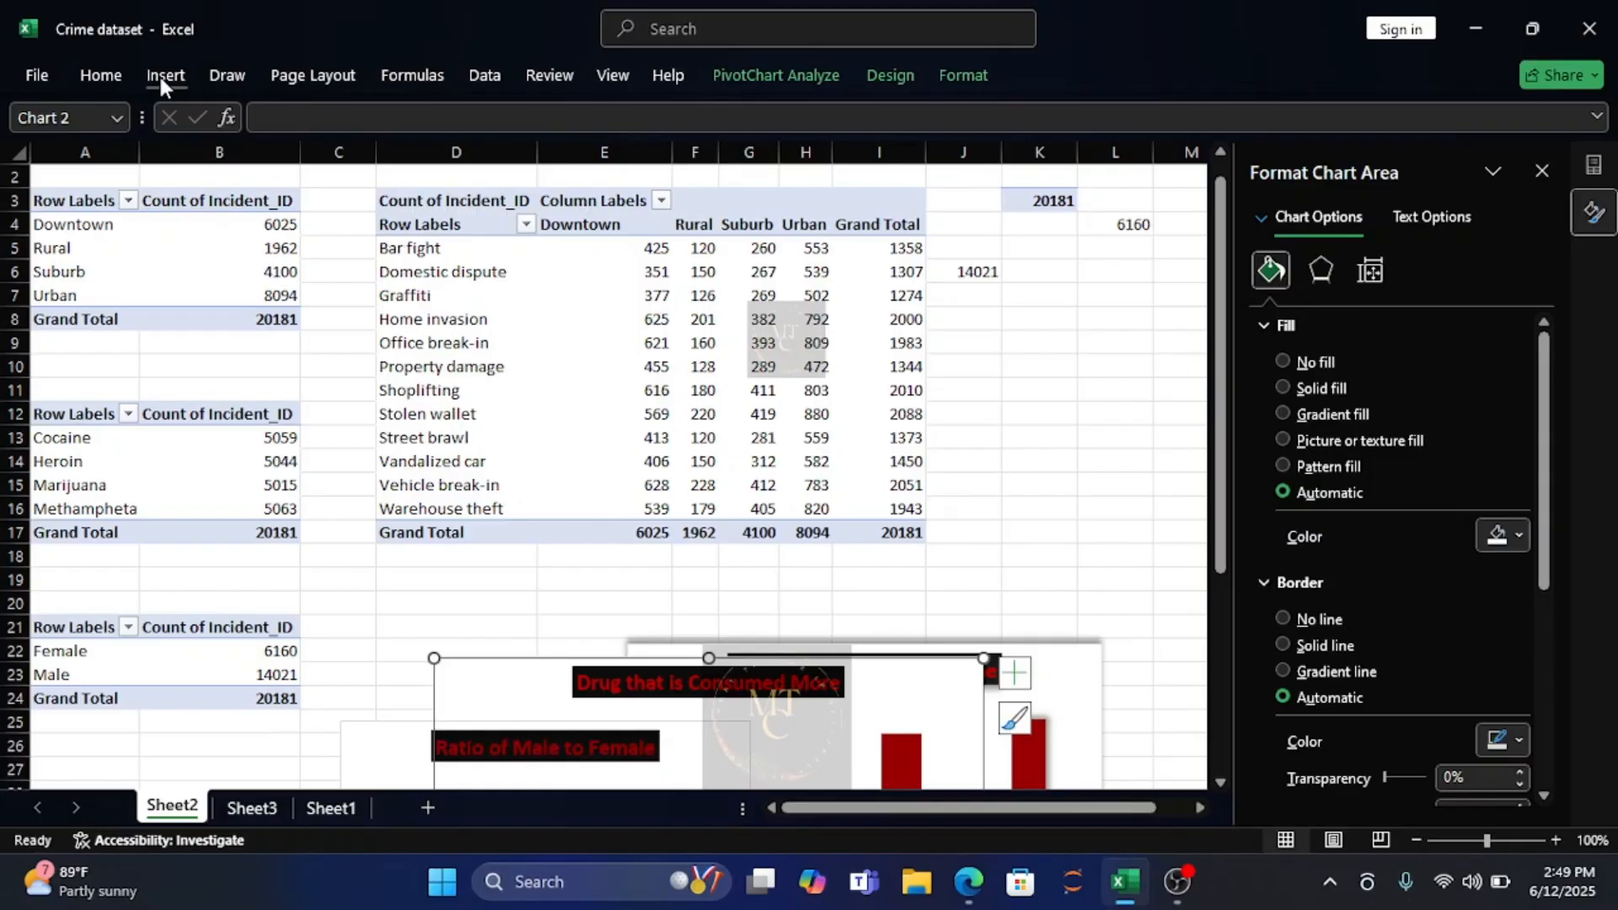
Insert a 2-D clustered column chart from the crime type by location pivot table on Sheet2 and widen it for readable categories.
{"action": "left_click", "coordinate": [424, 205]}
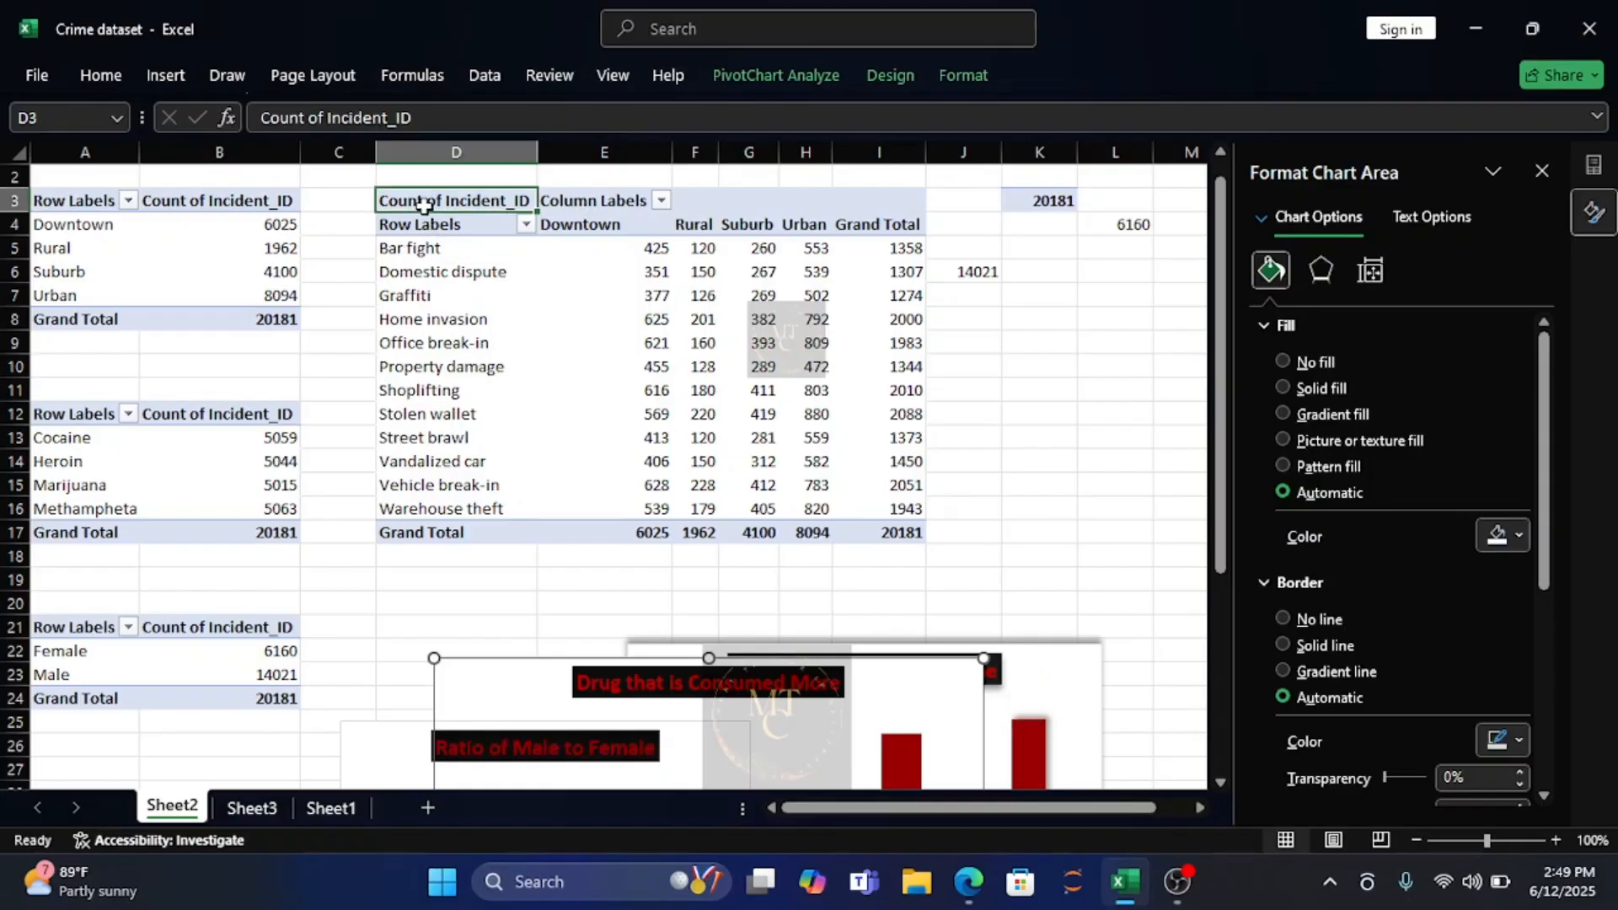
{"action": "left_click", "coordinate": [166, 76]}
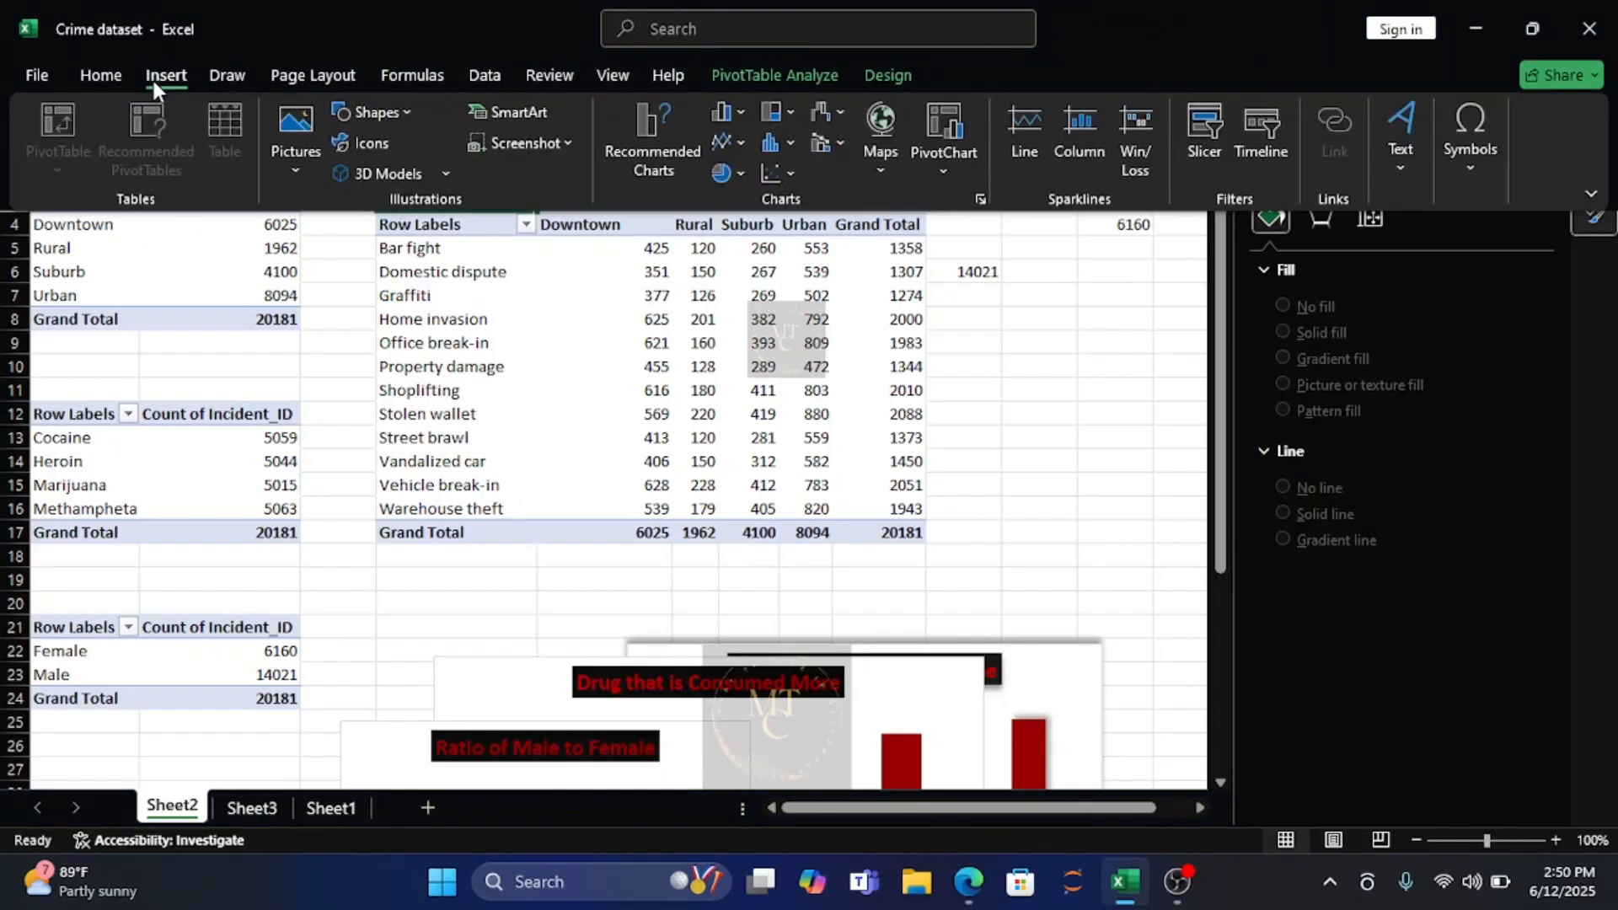
{"action": "left_click", "coordinate": [741, 108]}
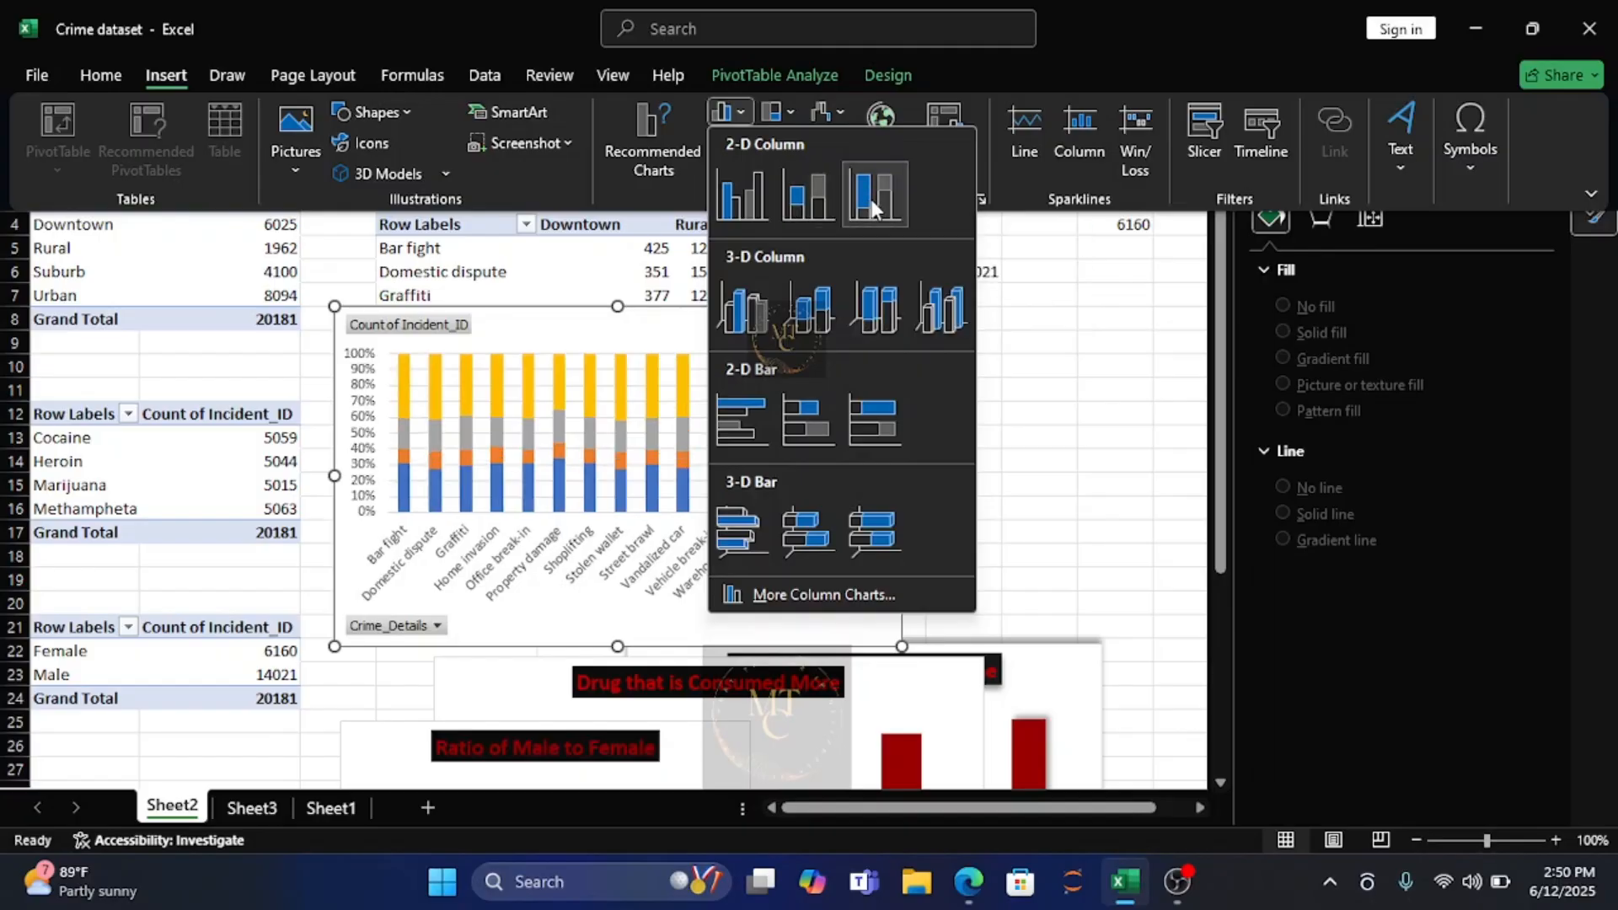
{"action": "left_click", "coordinate": [731, 199]}
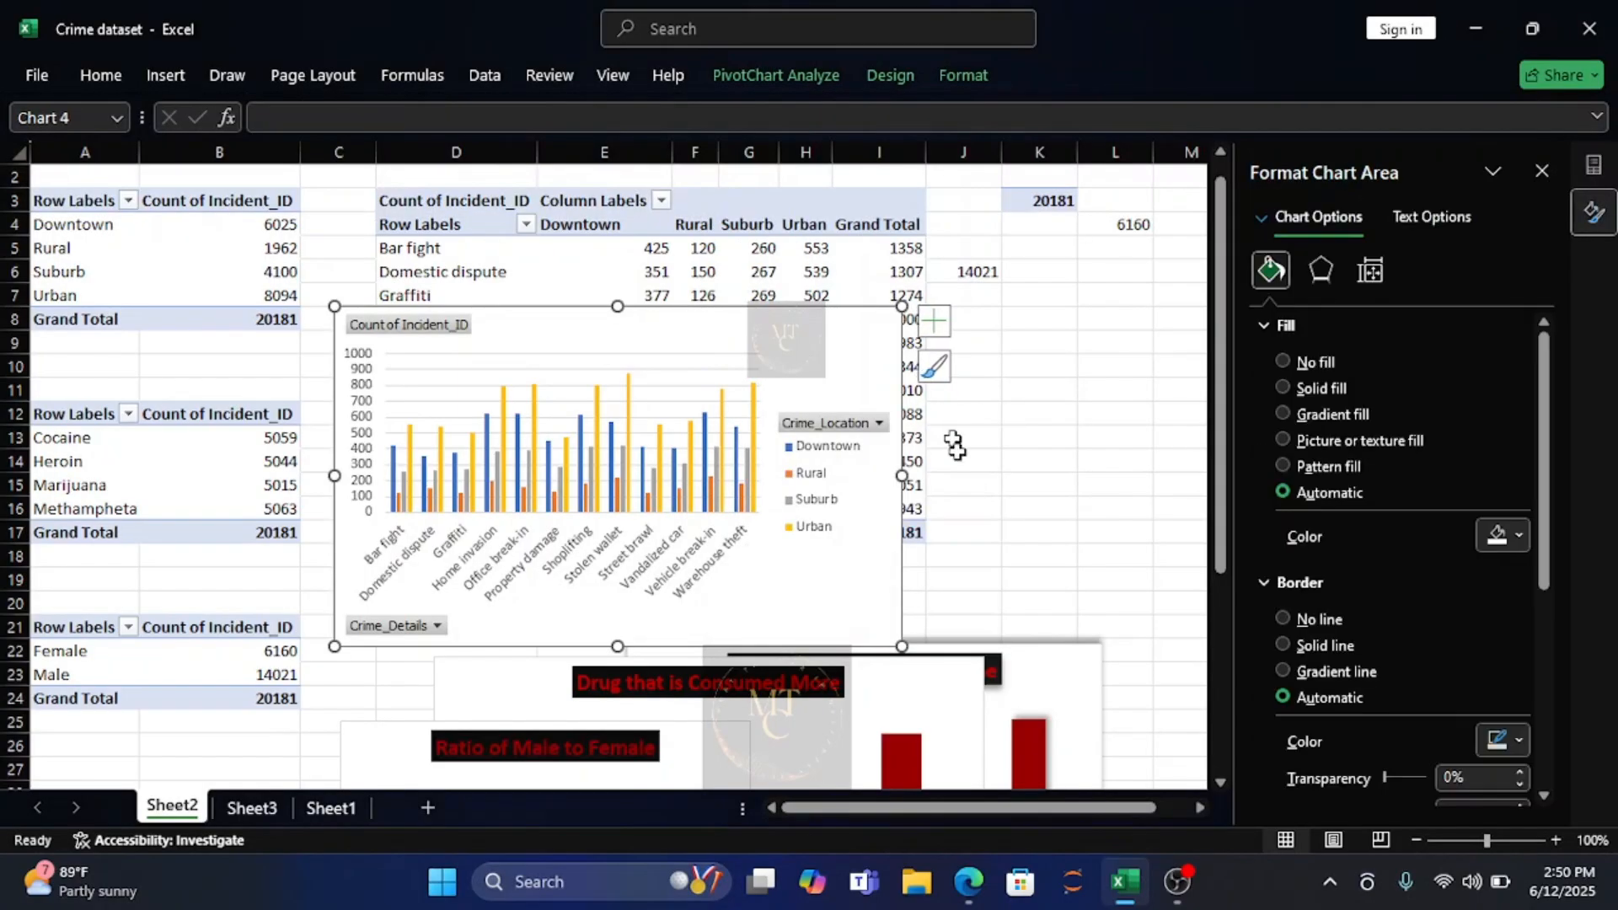
{"action": "left_click_drag", "start_coordinate": [900, 477], "coordinate": [1118, 474]}
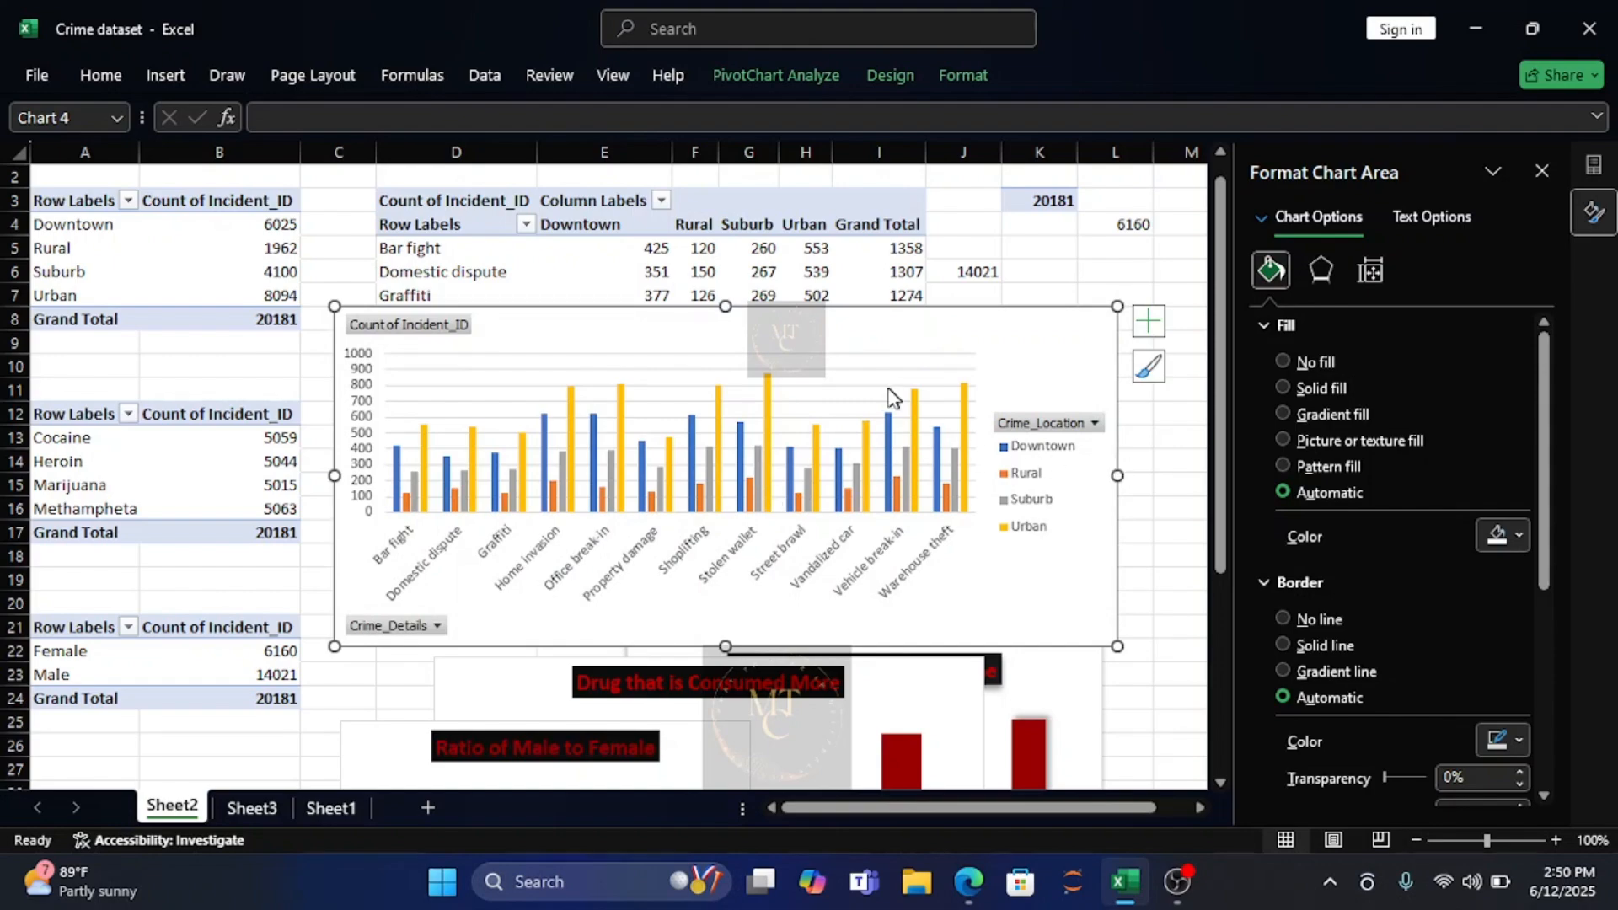
{"action": "left_click_drag", "start_coordinate": [1117, 476], "coordinate": [1067, 478]}
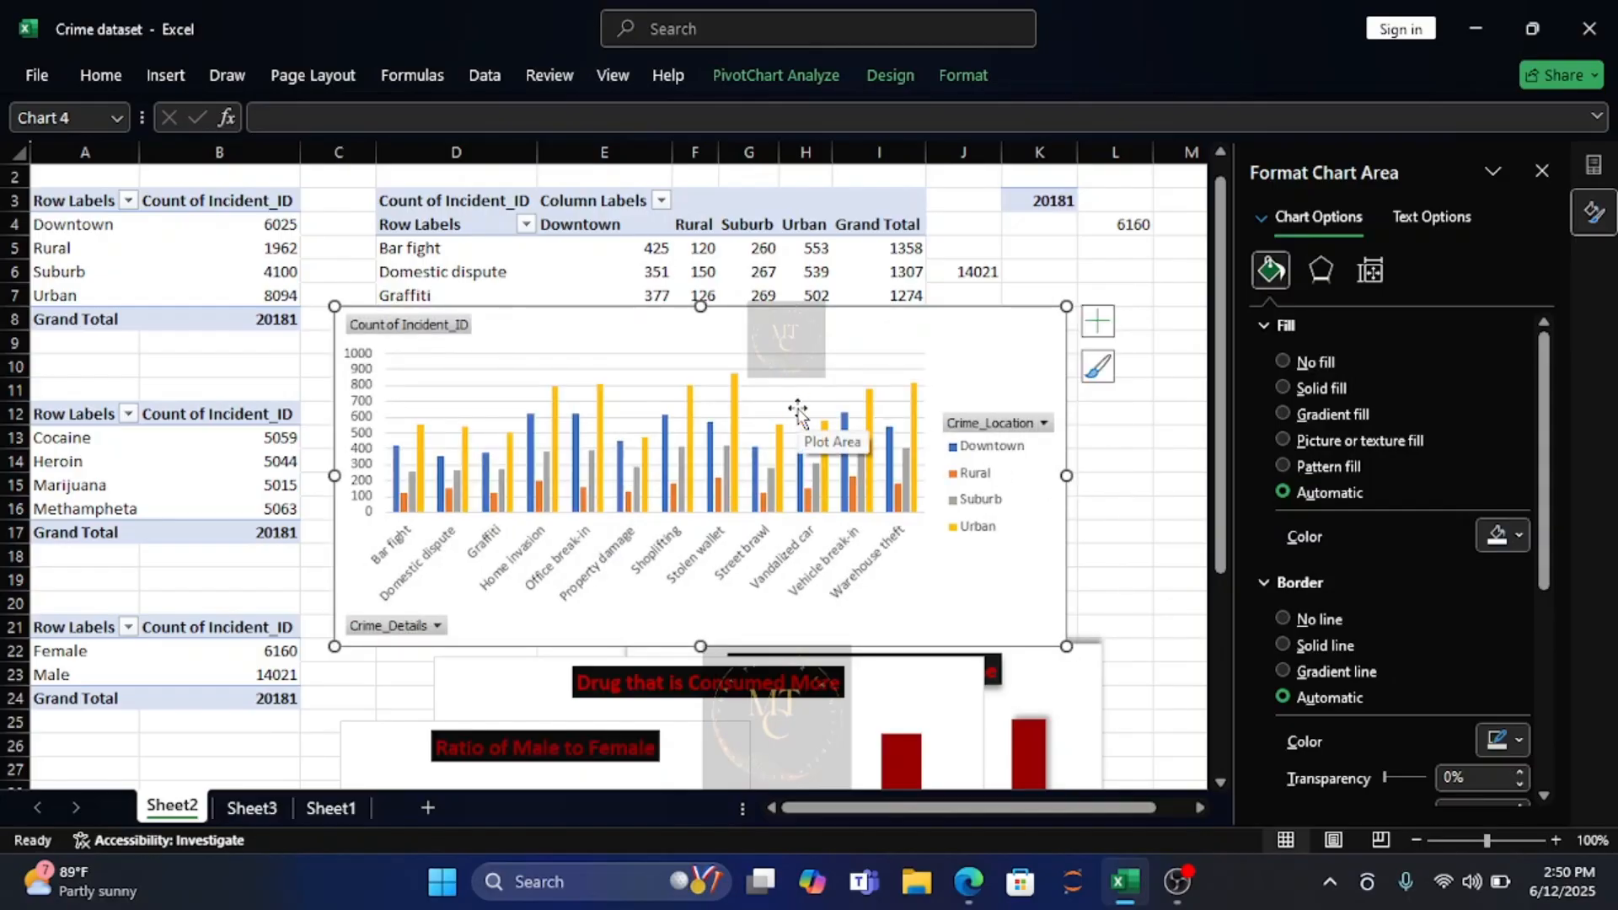
Copy the crime type chart onto Sheet3 and place it beside the gender pie, below the drug chart.
{"action": "left_click", "coordinate": [271, 801]}
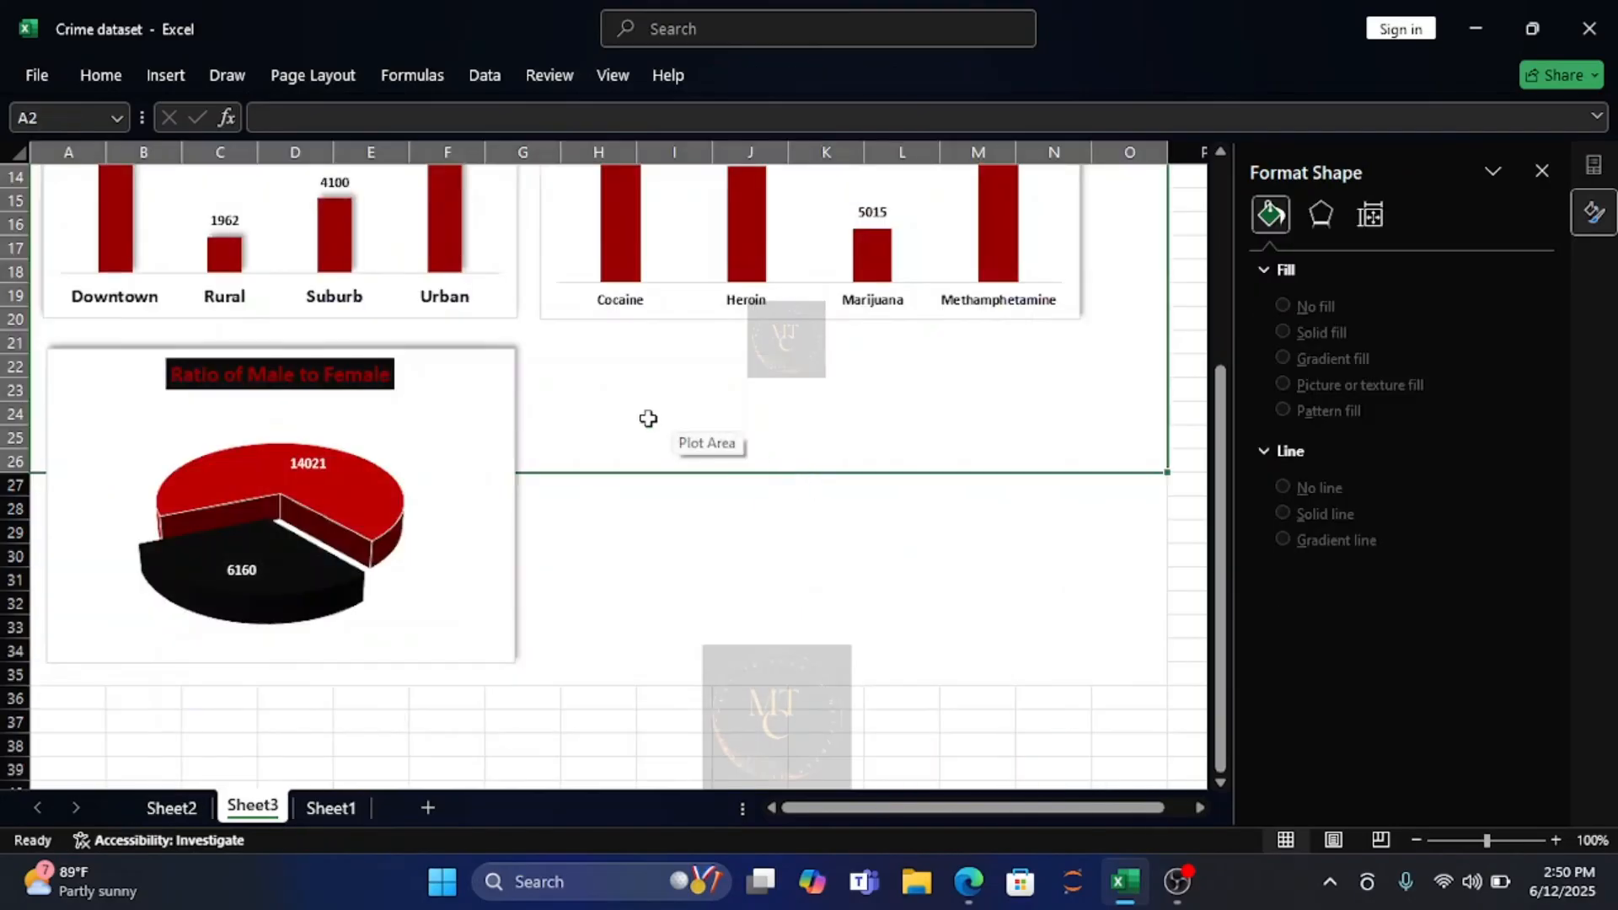
{"action": "key", "text": "ctrl+v"}
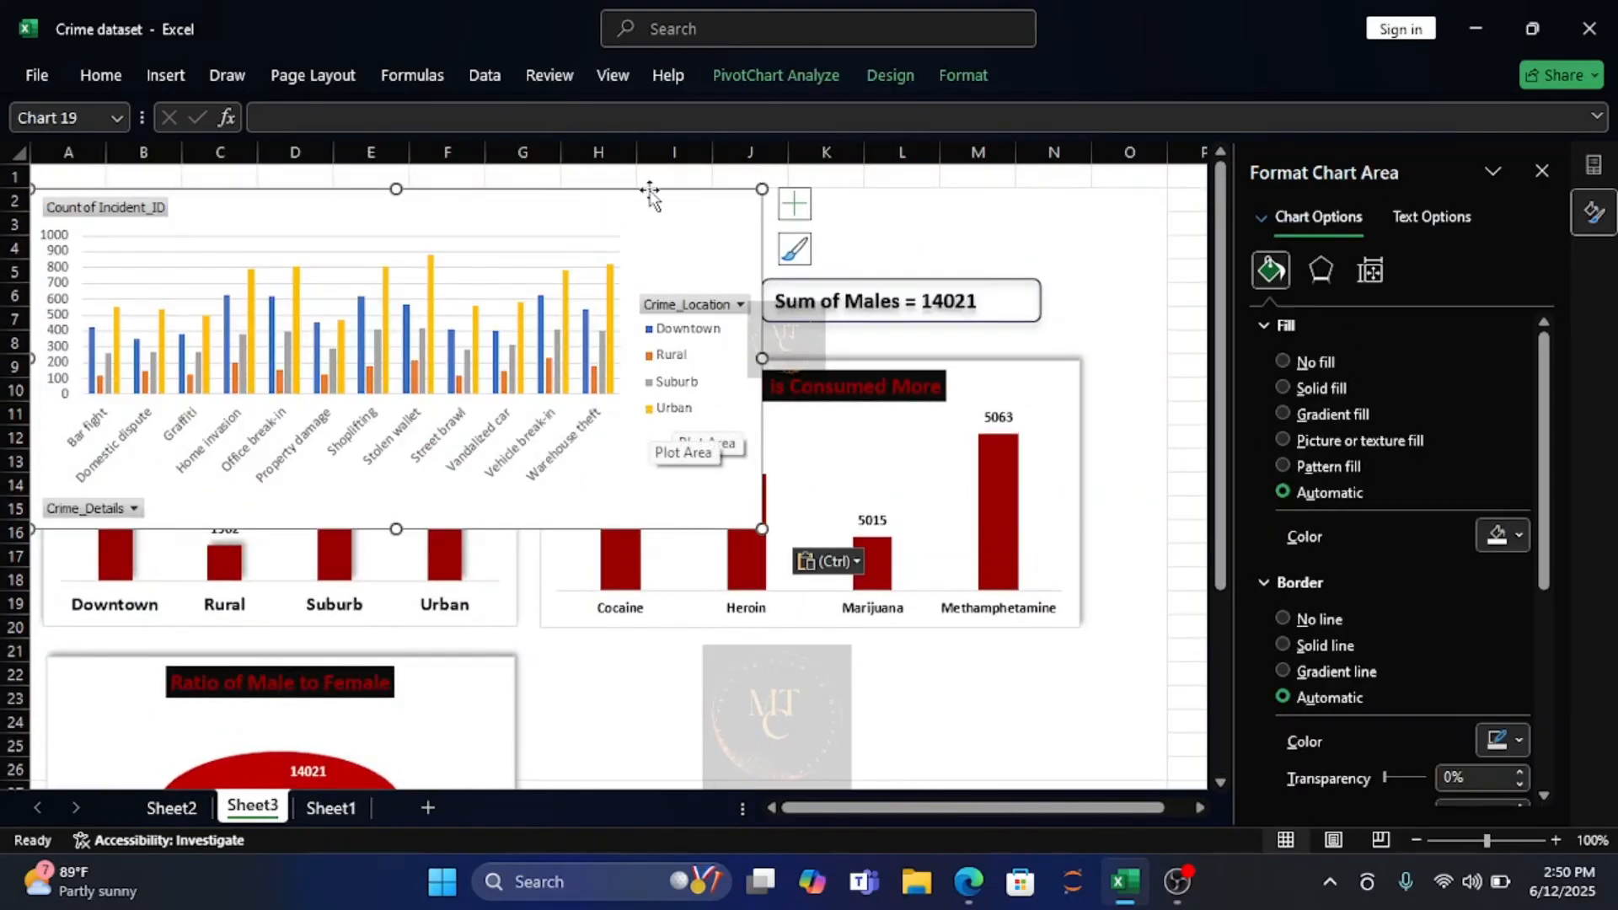
{"action": "left_click_drag", "start_coordinate": [650, 205], "coordinate": [1079, 681]}
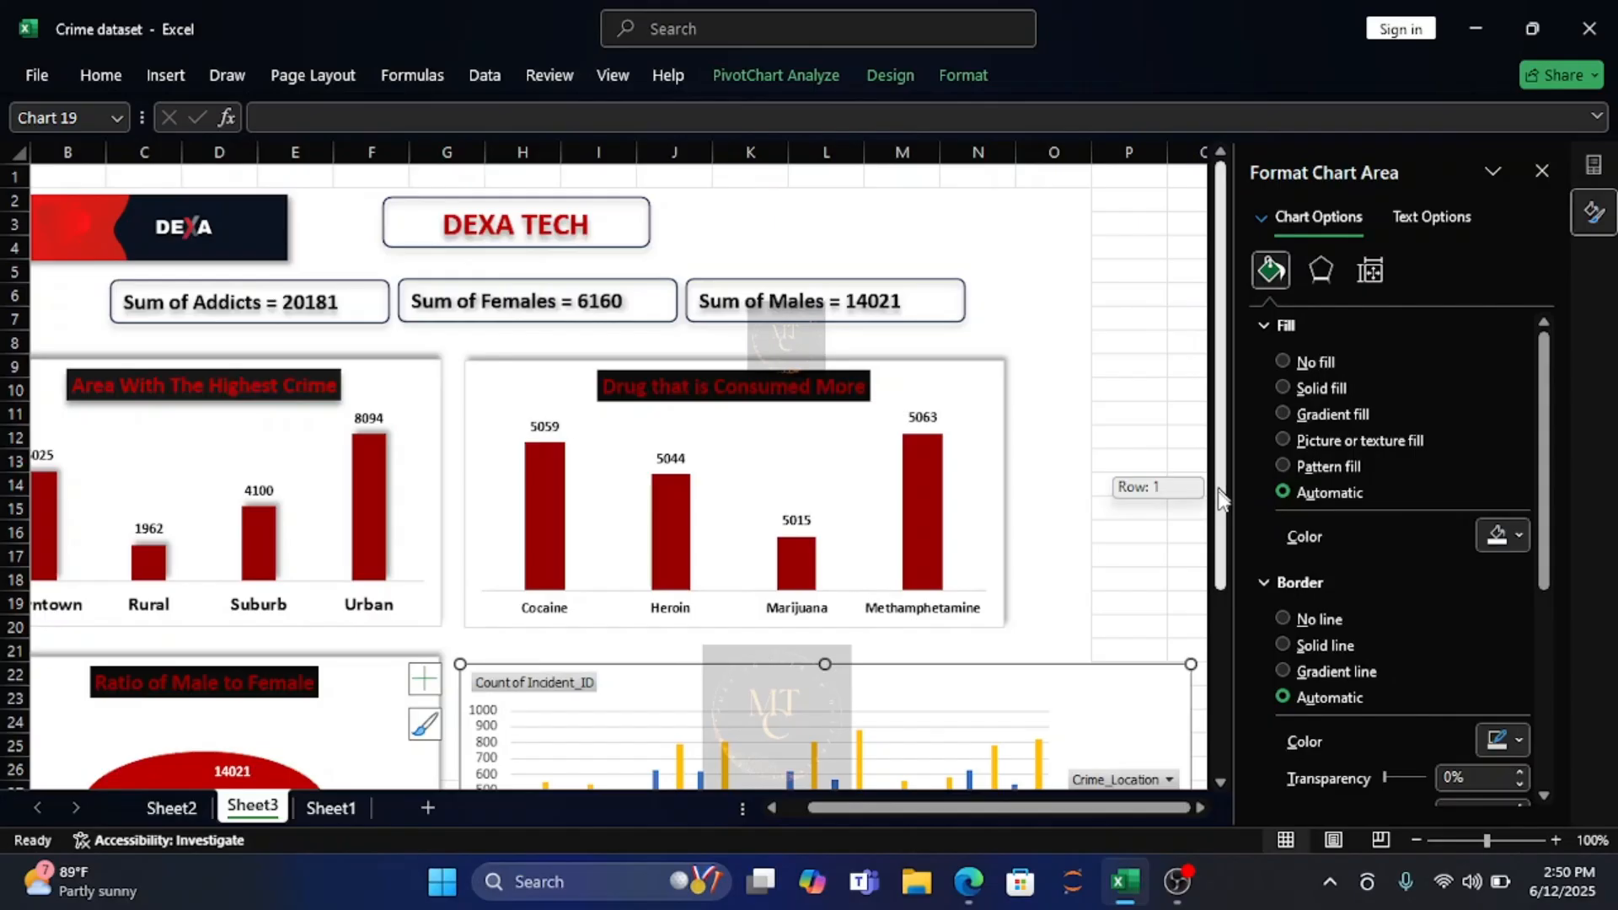
Resize the crime type chart so it ends in row 34 and at the right edge of column O.
{"action": "left_click_drag", "start_coordinate": [1221, 496], "coordinate": [1256, 659]}
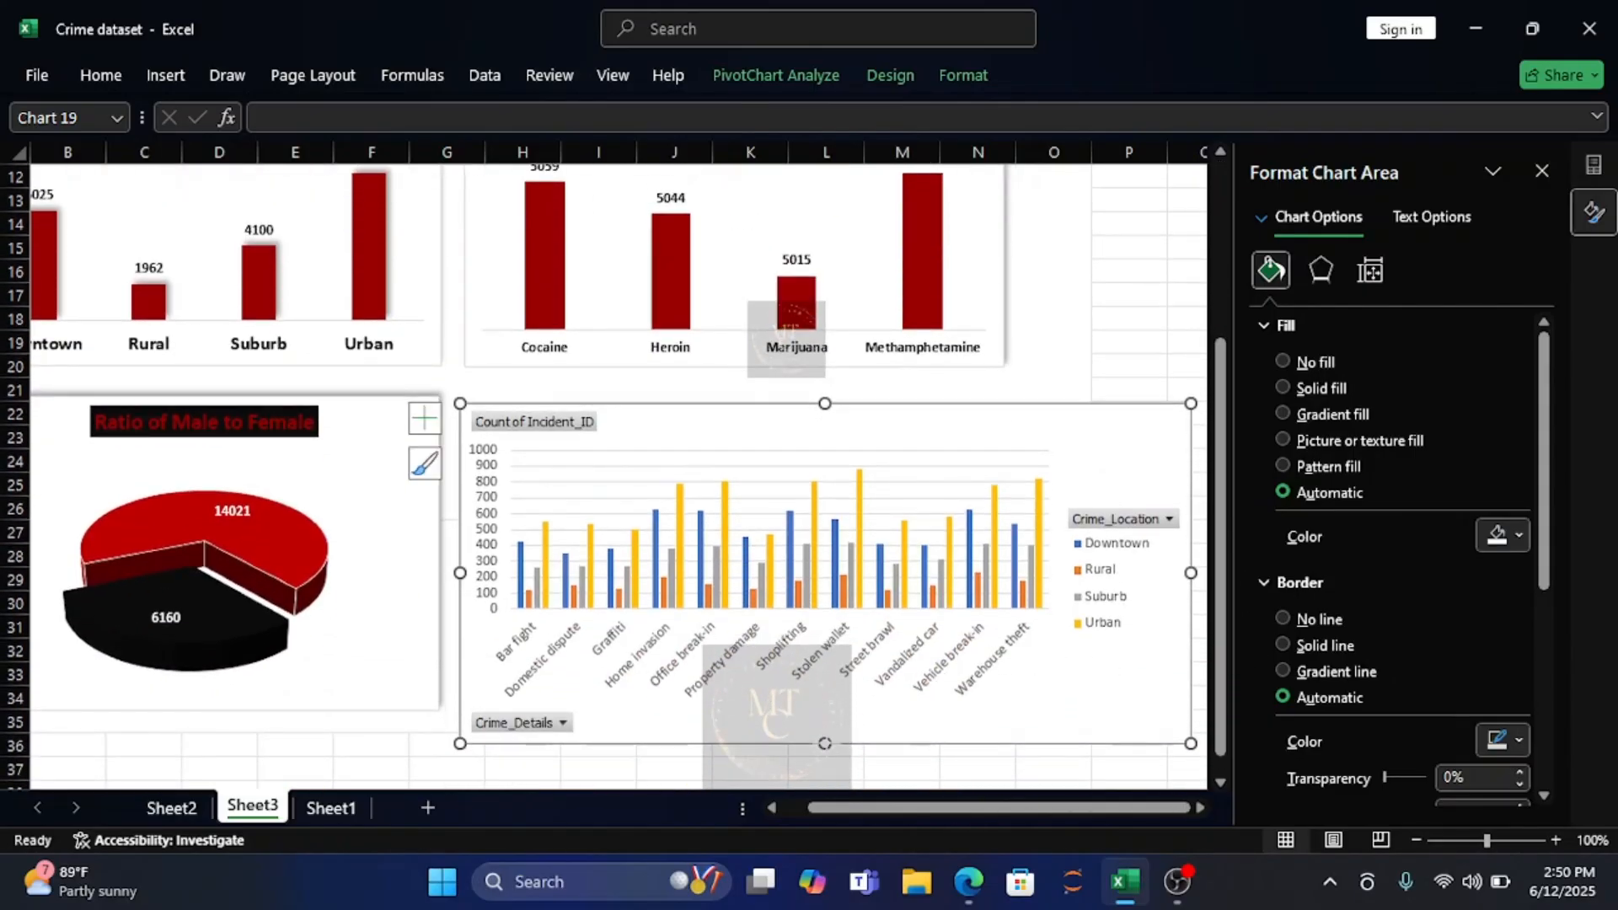
{"action": "left_click_drag", "start_coordinate": [824, 743], "coordinate": [823, 714]}
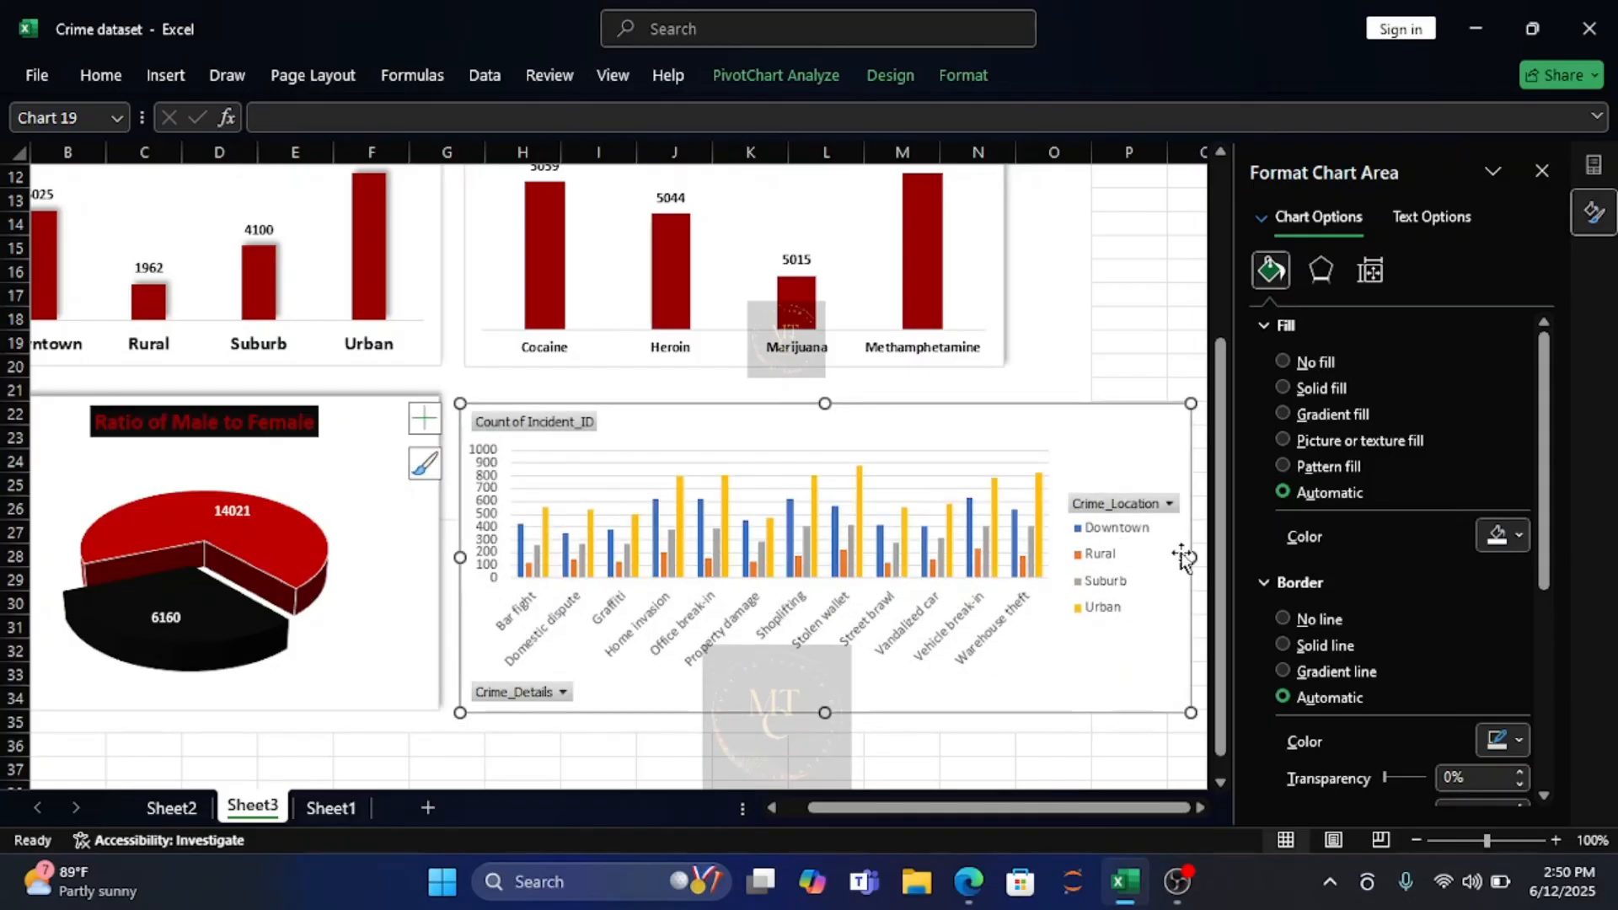
{"action": "left_click_drag", "start_coordinate": [1190, 558], "coordinate": [1088, 571]}
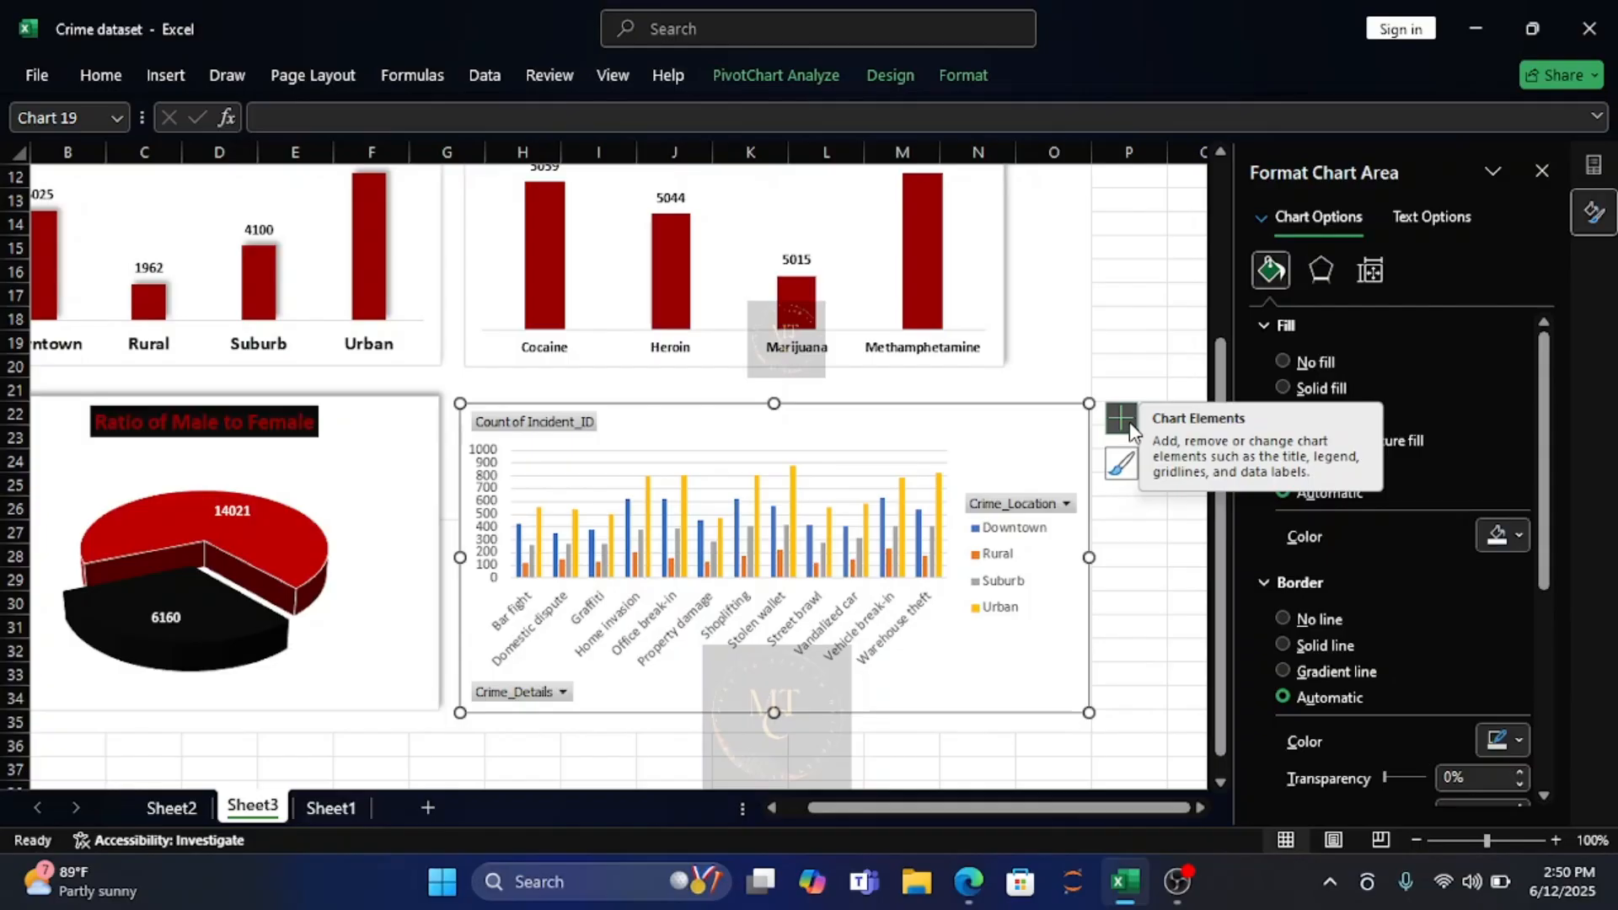
Change the crime type chart on Sheet3 to a 3-D clustered column chart.
{"action": "left_click", "coordinate": [166, 76]}
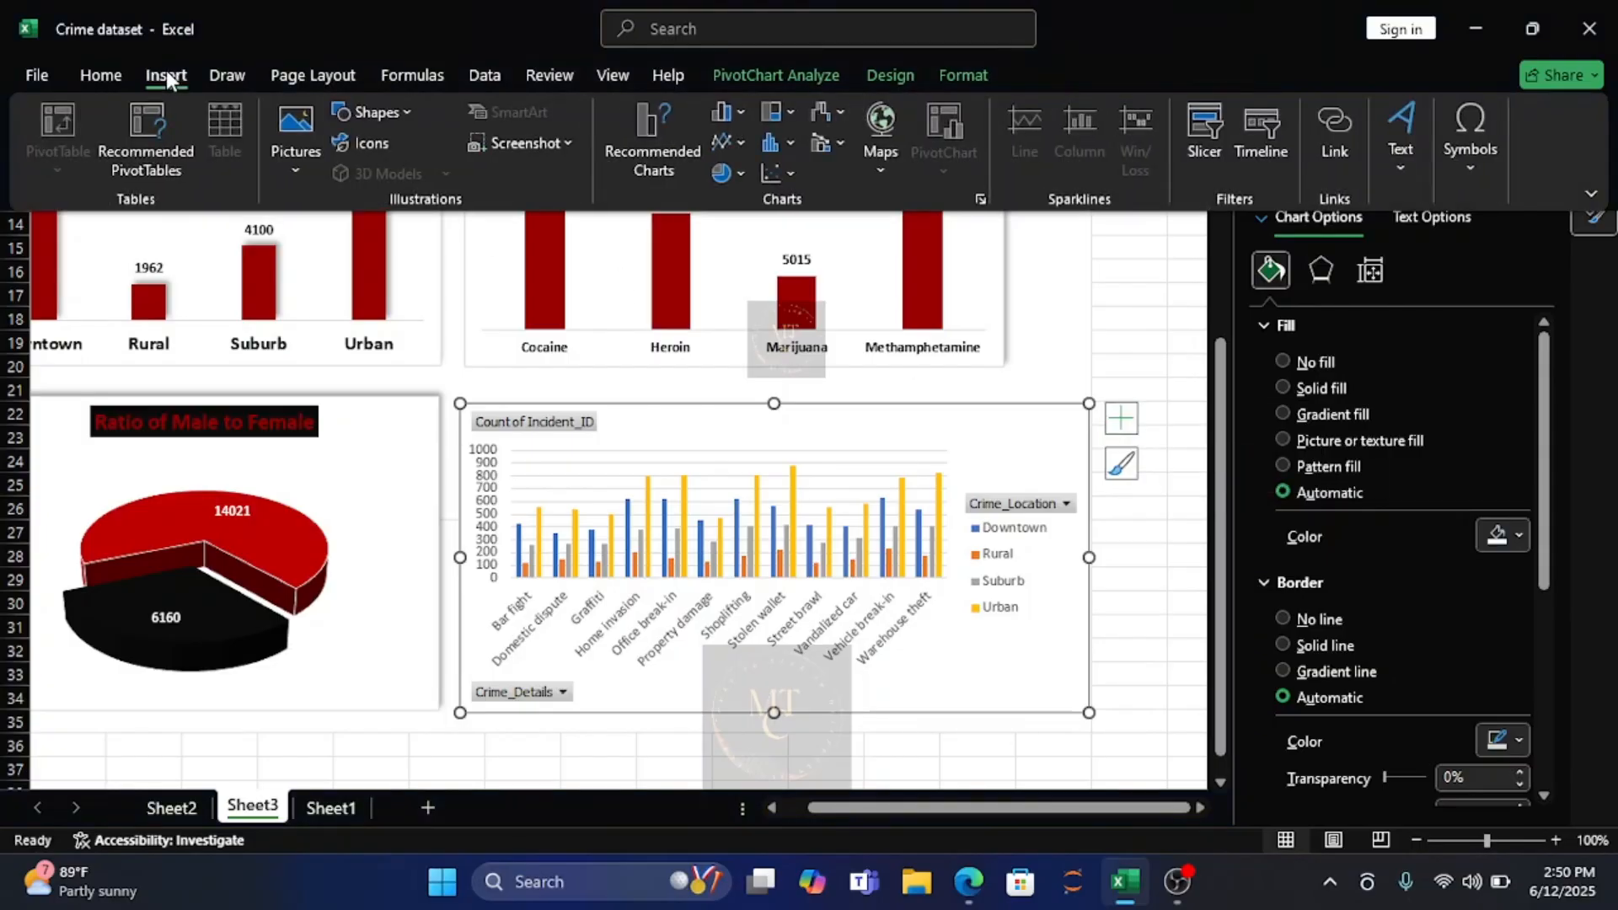
{"action": "left_click", "coordinate": [789, 146]}
{"action": "left_click", "coordinate": [737, 109]}
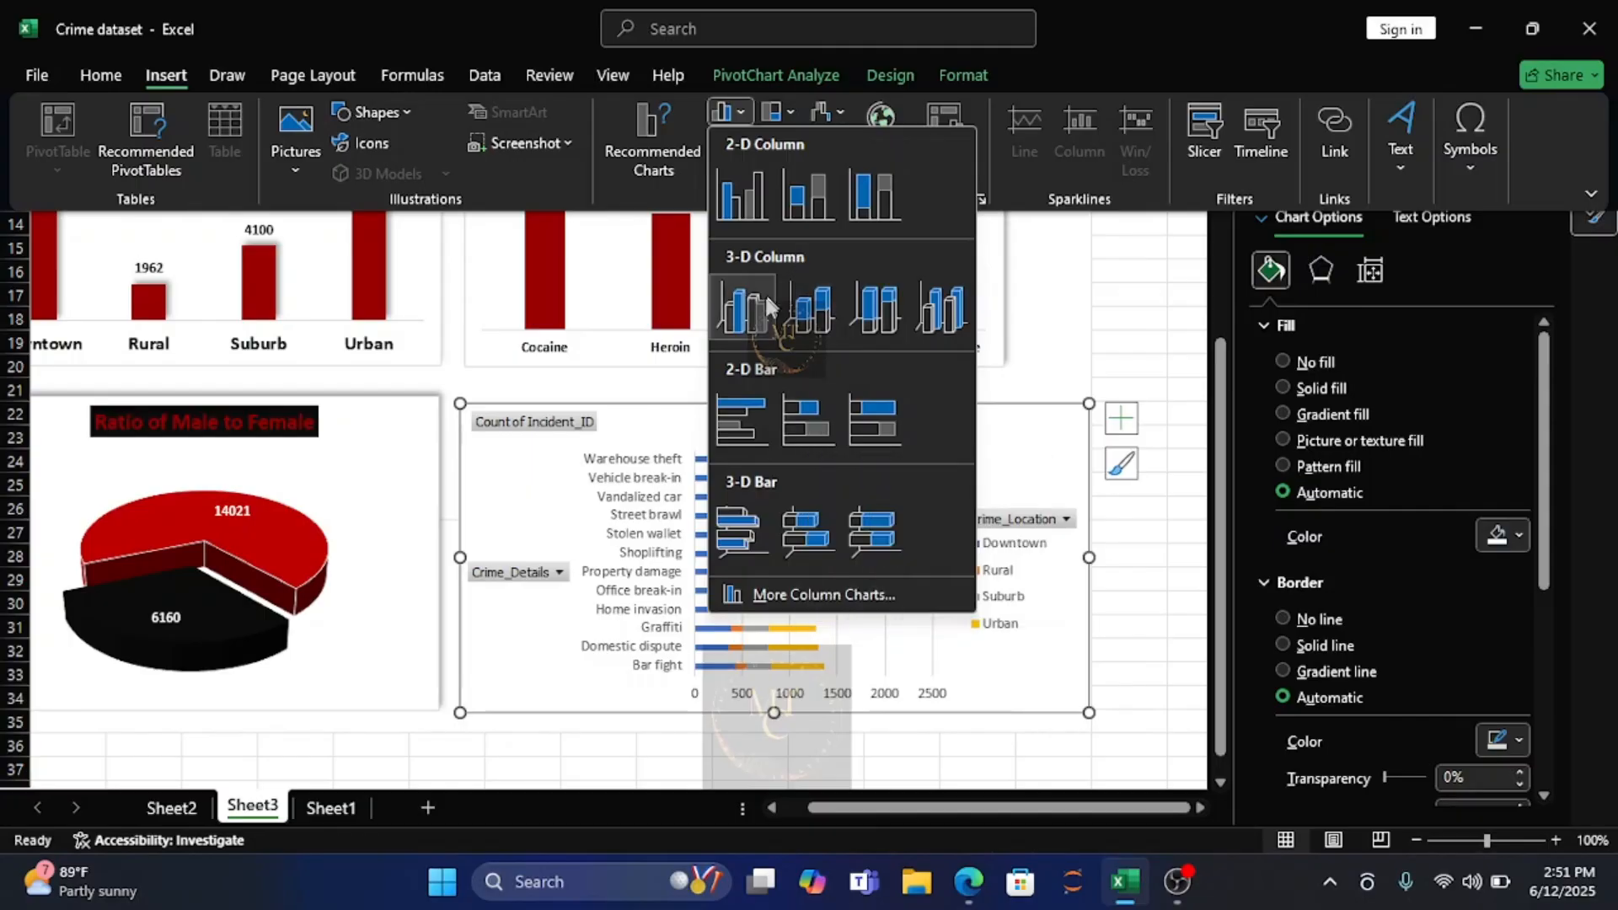
{"action": "left_click", "coordinate": [745, 310]}
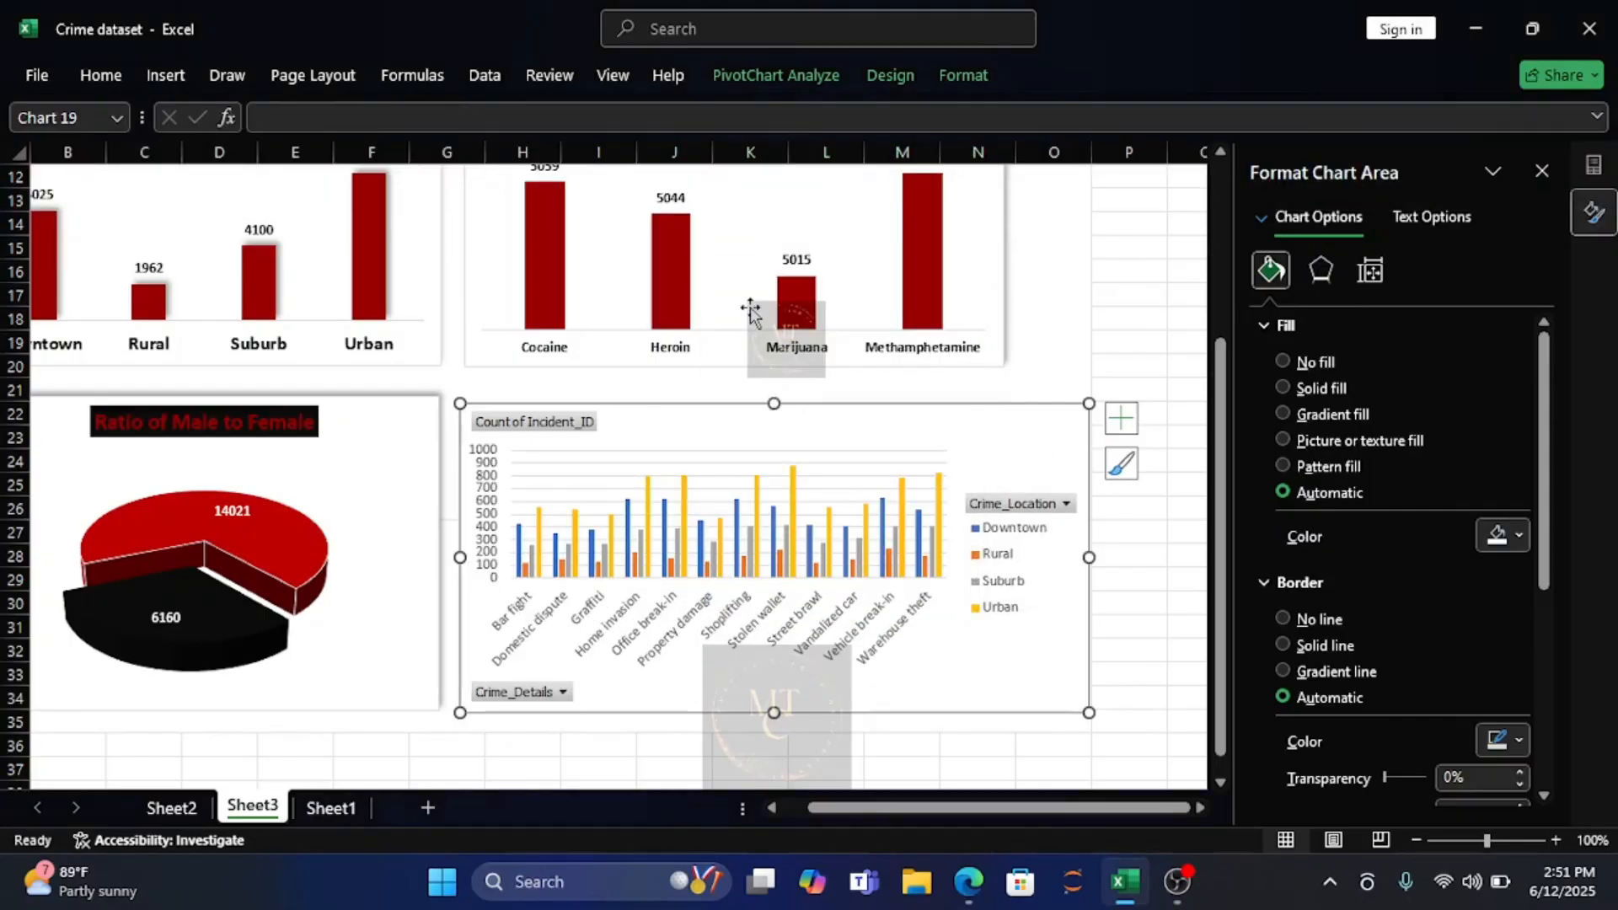
Remove the gridlines and the primary vertical axis from the crime type chart.
{"action": "left_click", "coordinate": [1129, 424]}
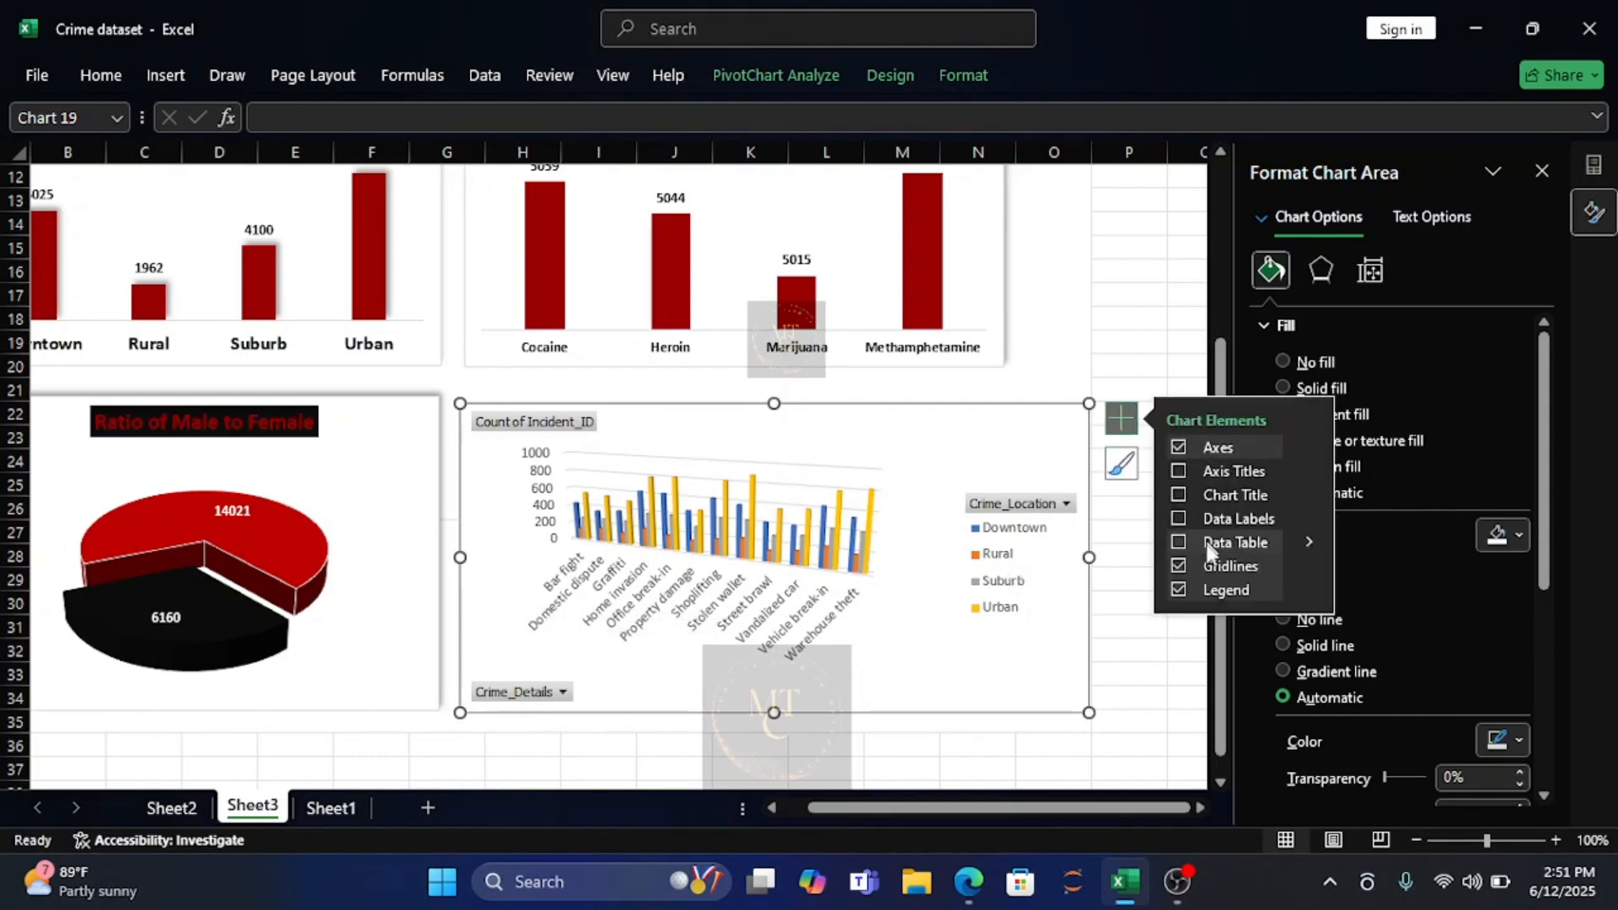
{"action": "left_click", "coordinate": [1177, 567]}
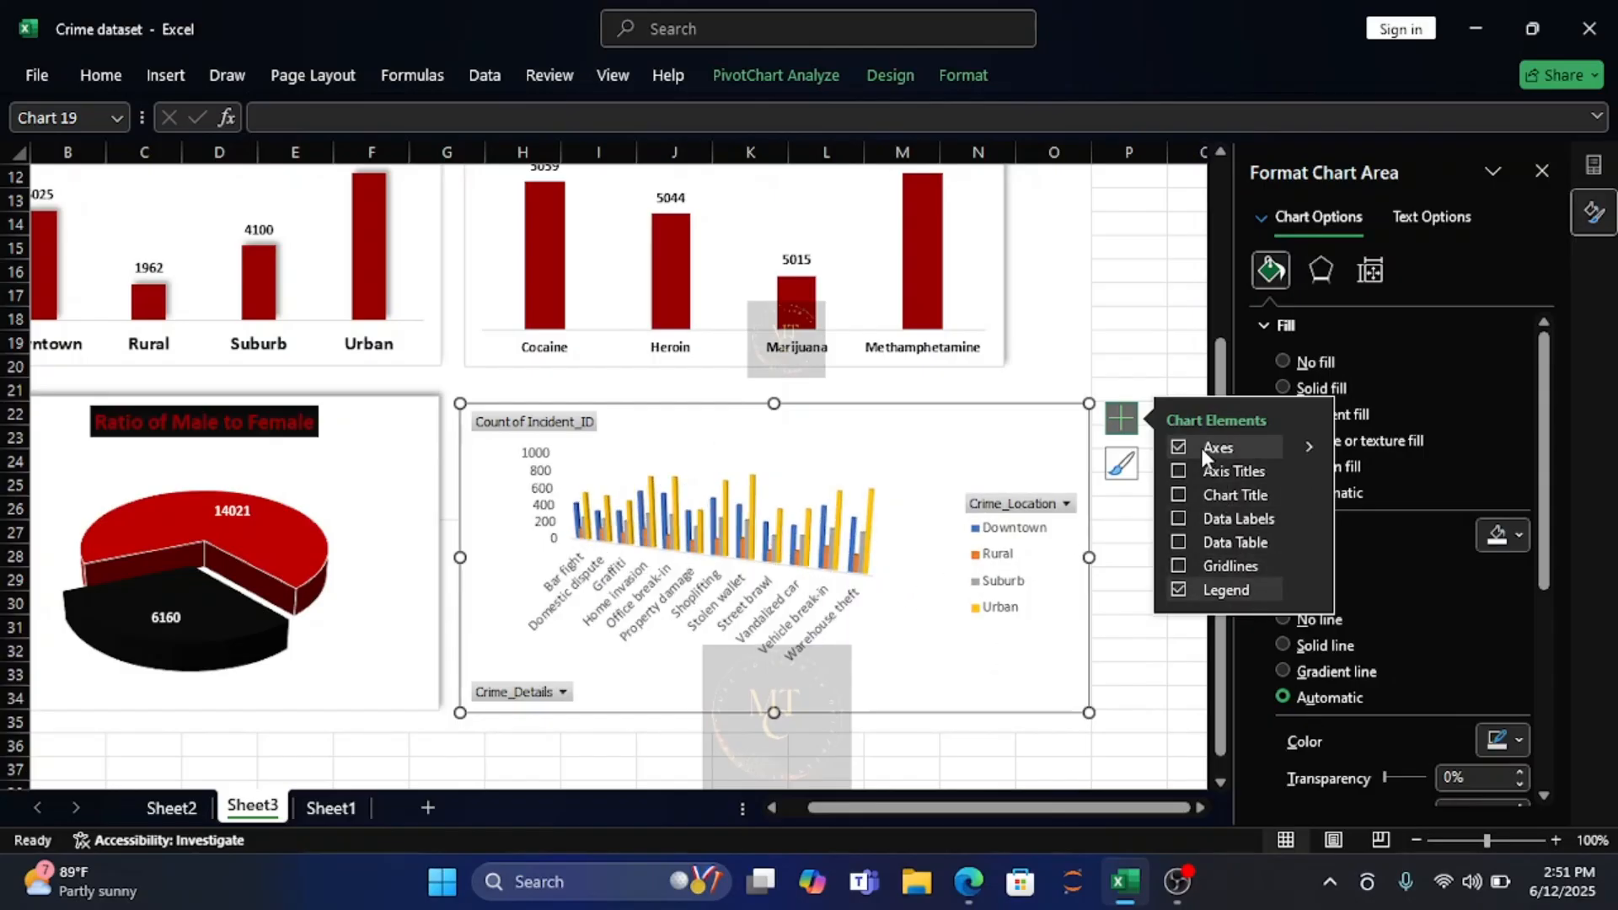
{"action": "left_click", "coordinate": [1304, 452]}
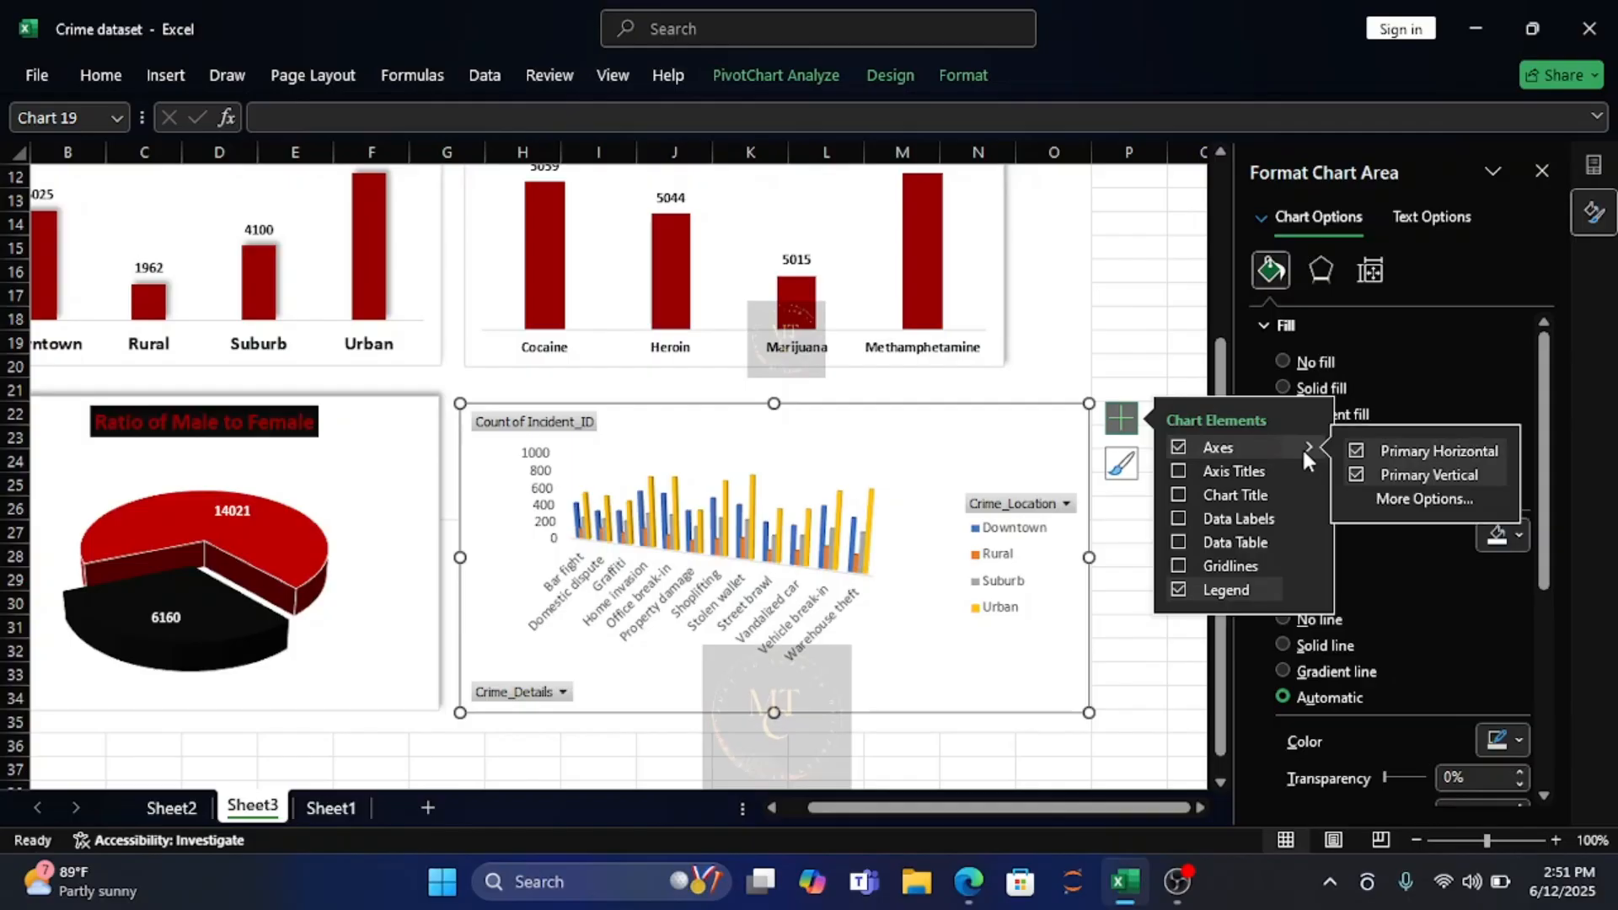
{"action": "left_click", "coordinate": [1355, 474]}
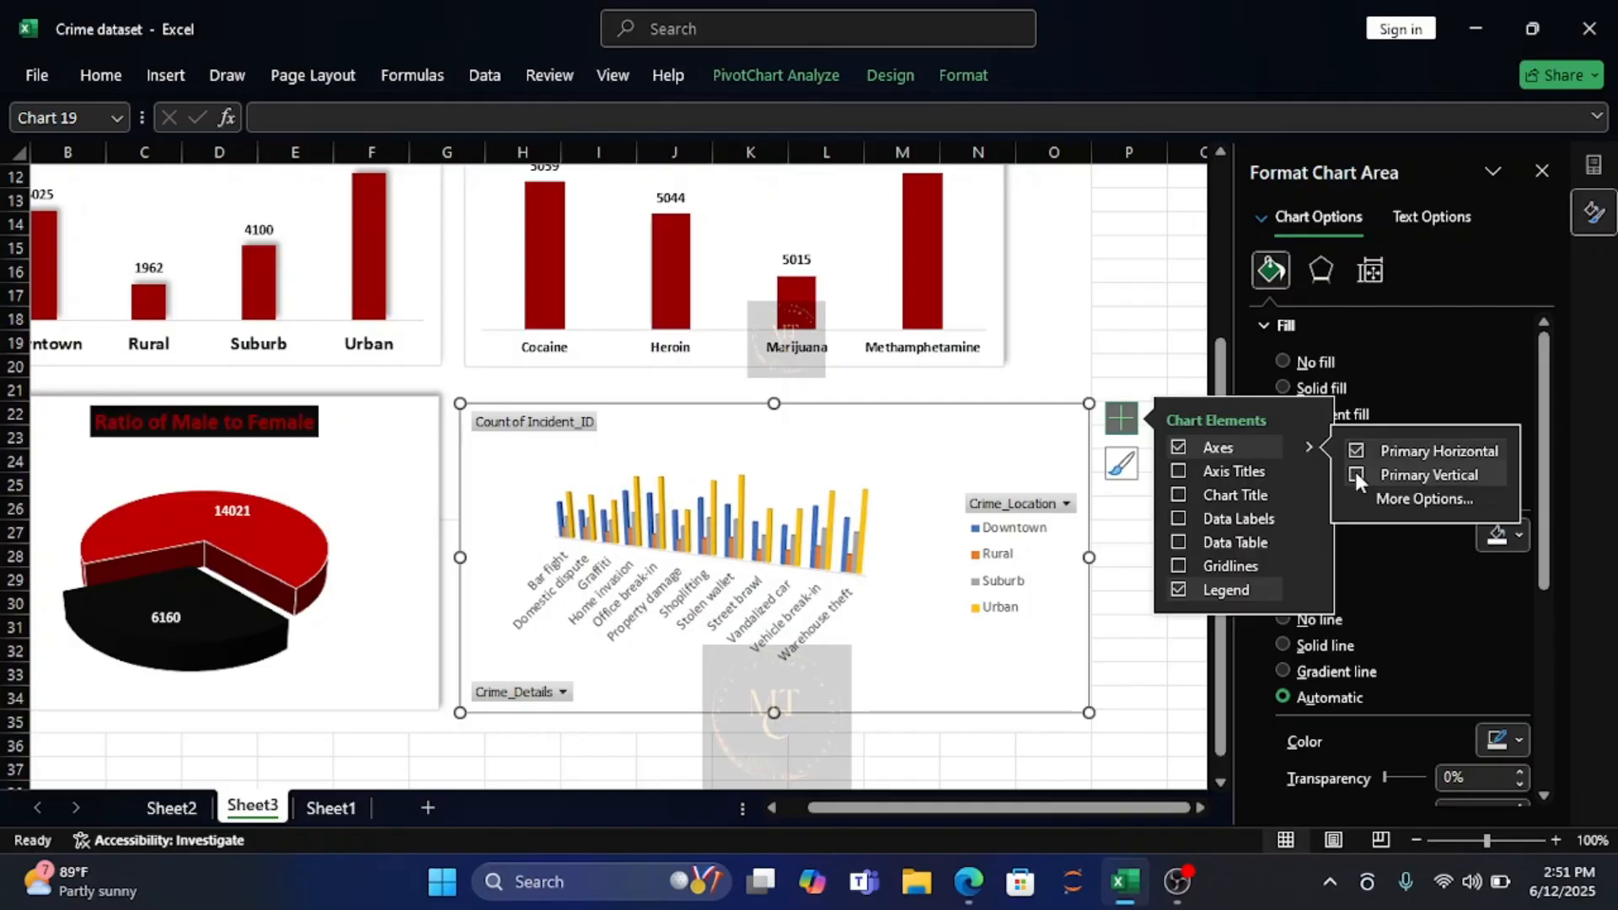
Hide the Crime_Details axis field button and the Count of Incident_ID value field button on the crime type chart.
{"action": "right_click", "coordinate": [539, 692]}
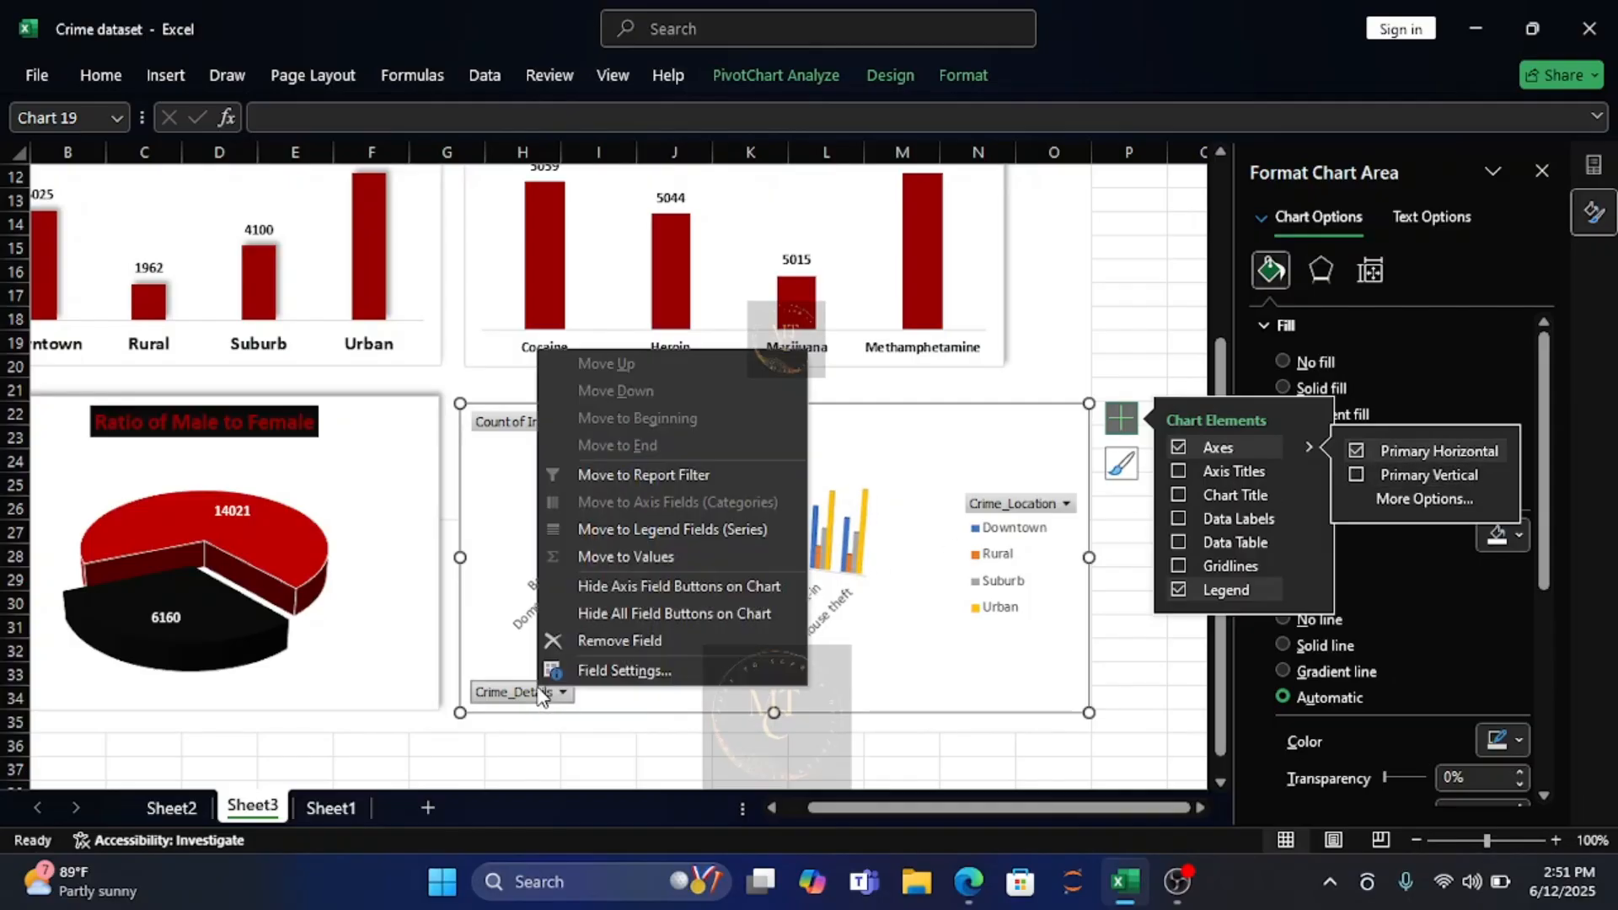
{"action": "left_click", "coordinate": [669, 588]}
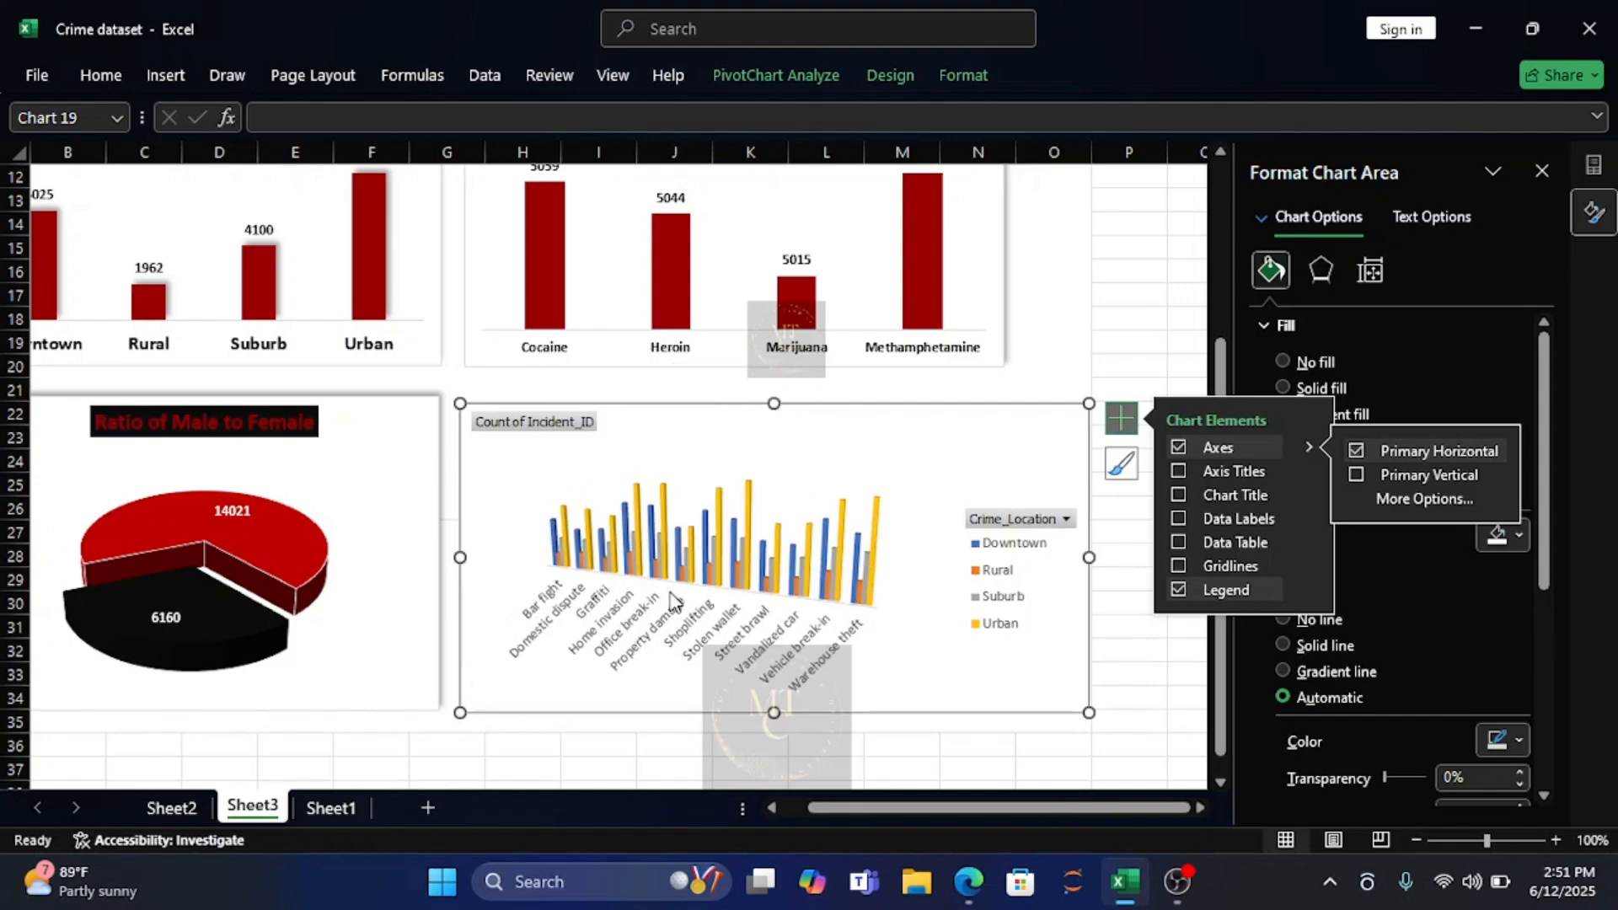
{"action": "right_click", "coordinate": [543, 424]}
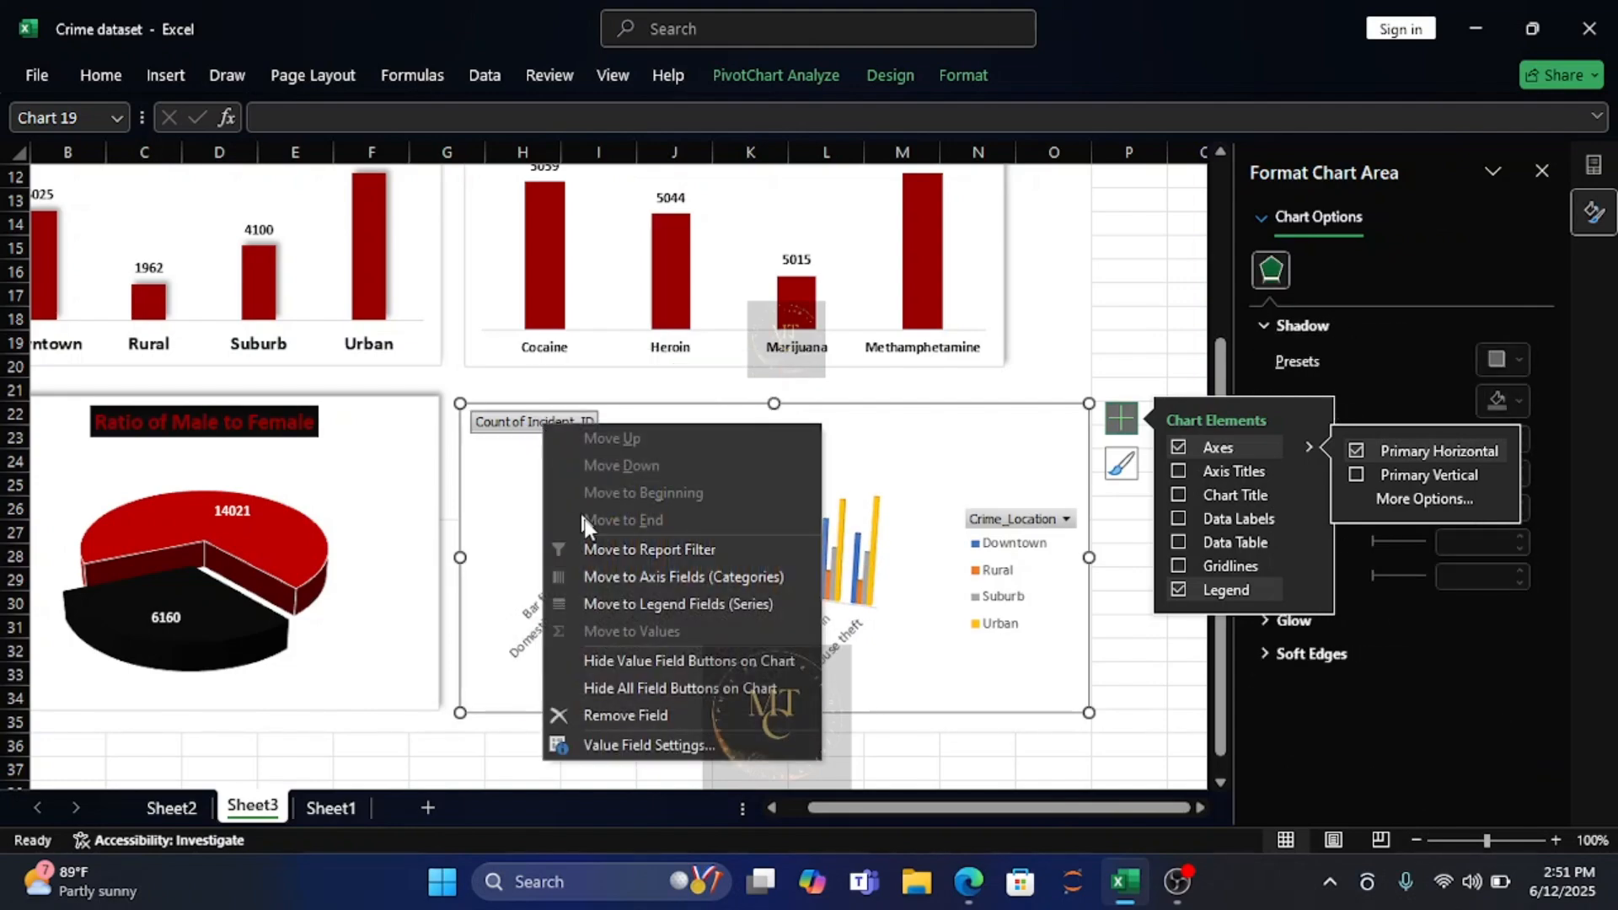
{"action": "left_click", "coordinate": [628, 661]}
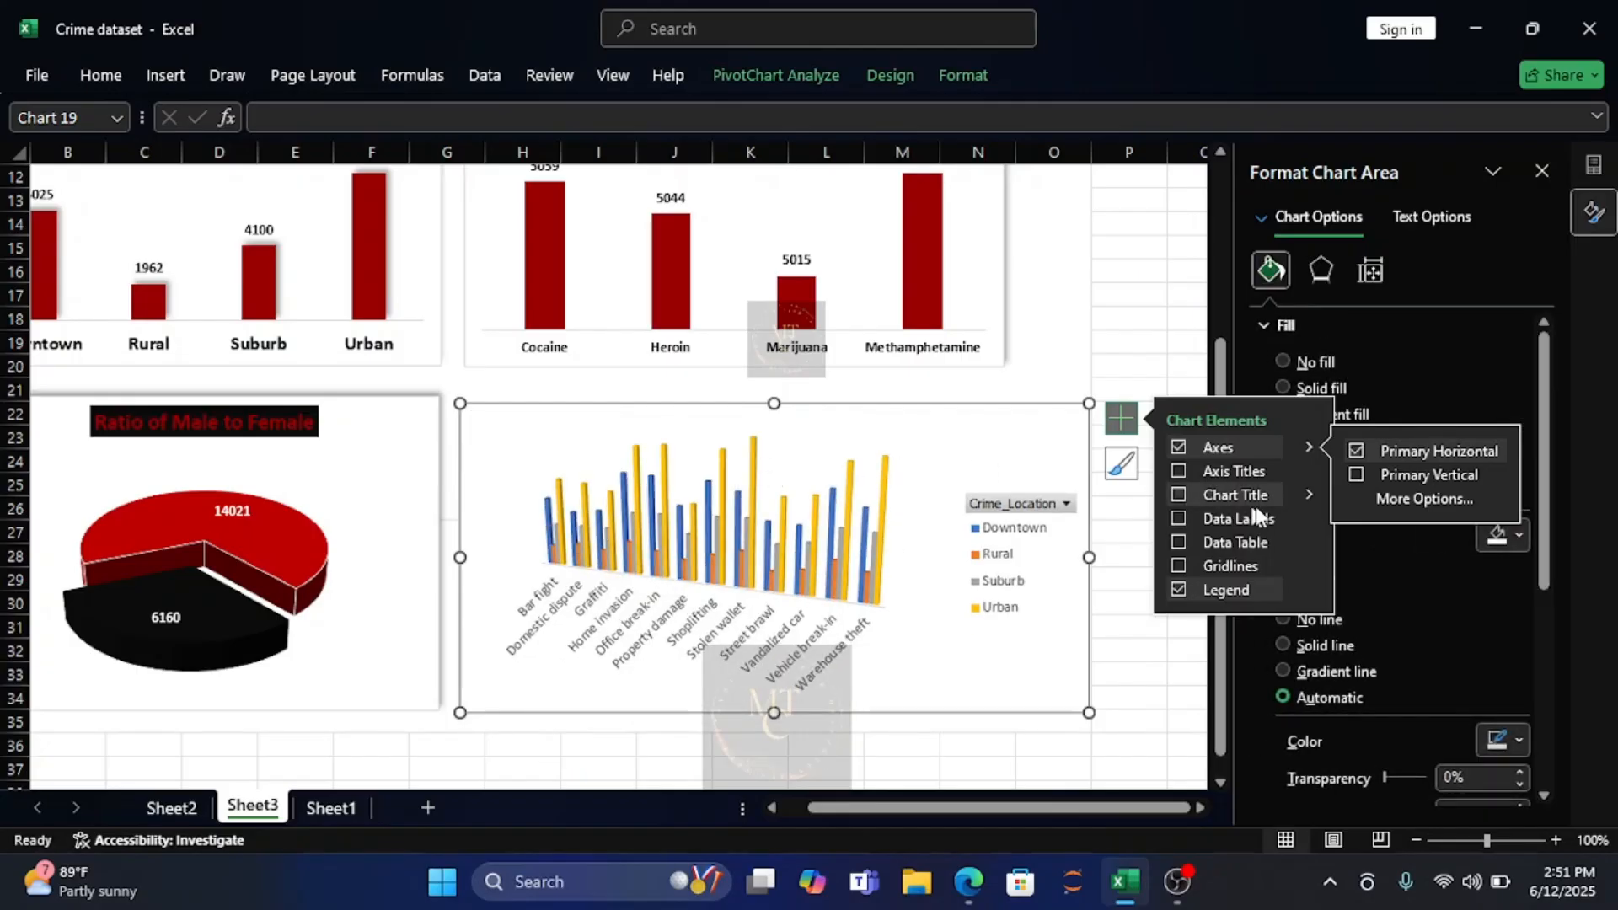
Add a chart title to the crime type chart reading "Details of the Crime Committed".
{"action": "left_click", "coordinate": [1180, 493]}
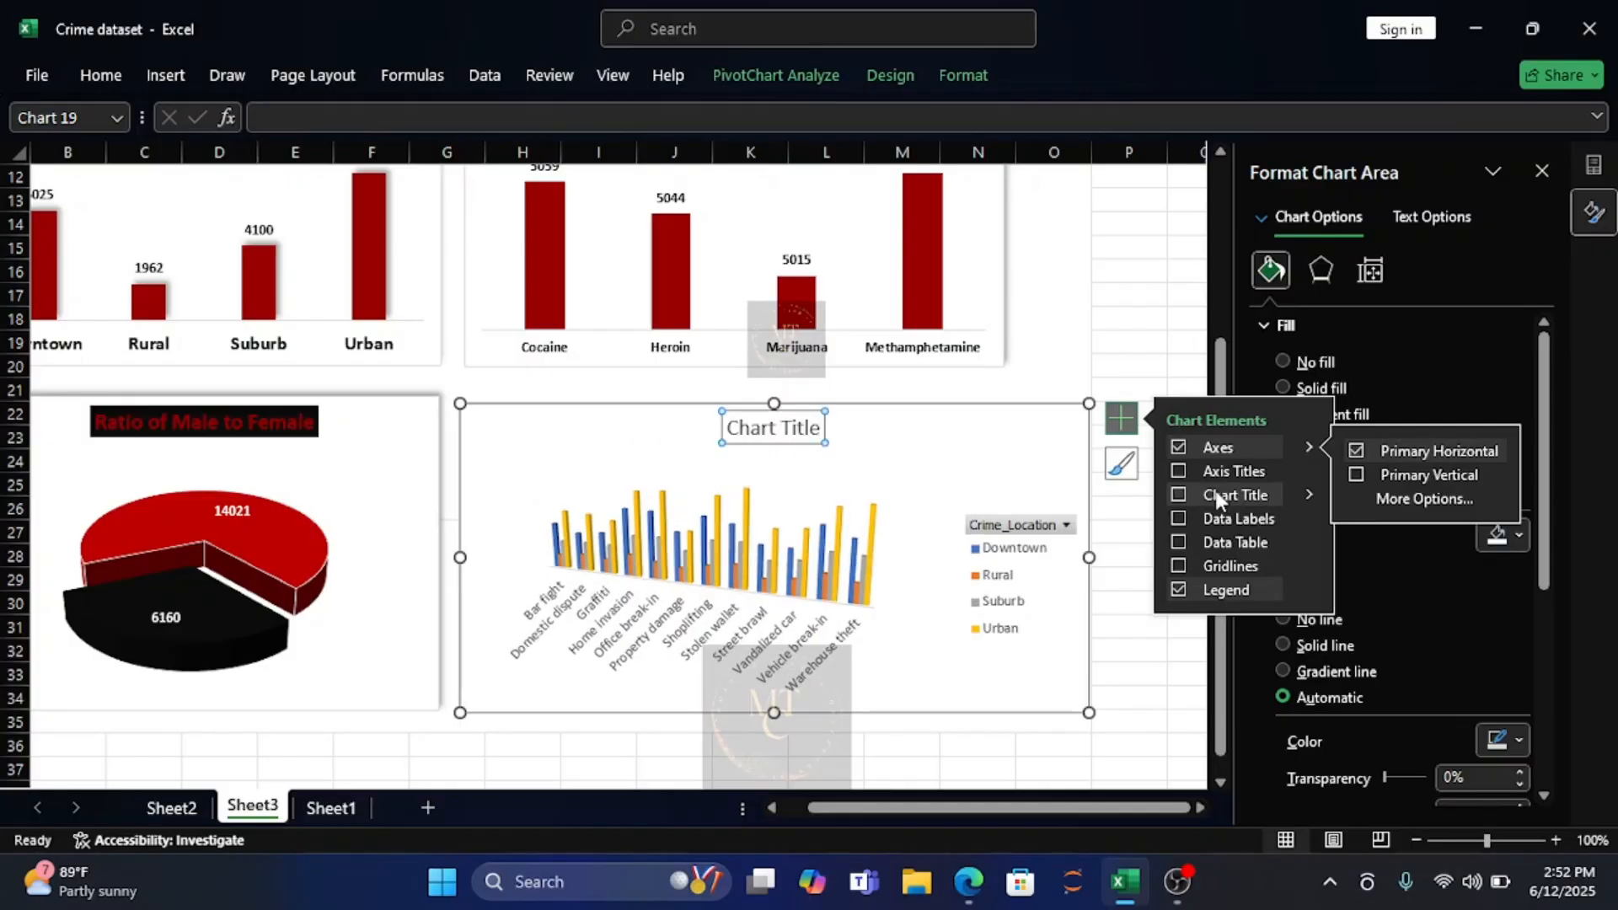
{"action": "left_click", "coordinate": [784, 430]}
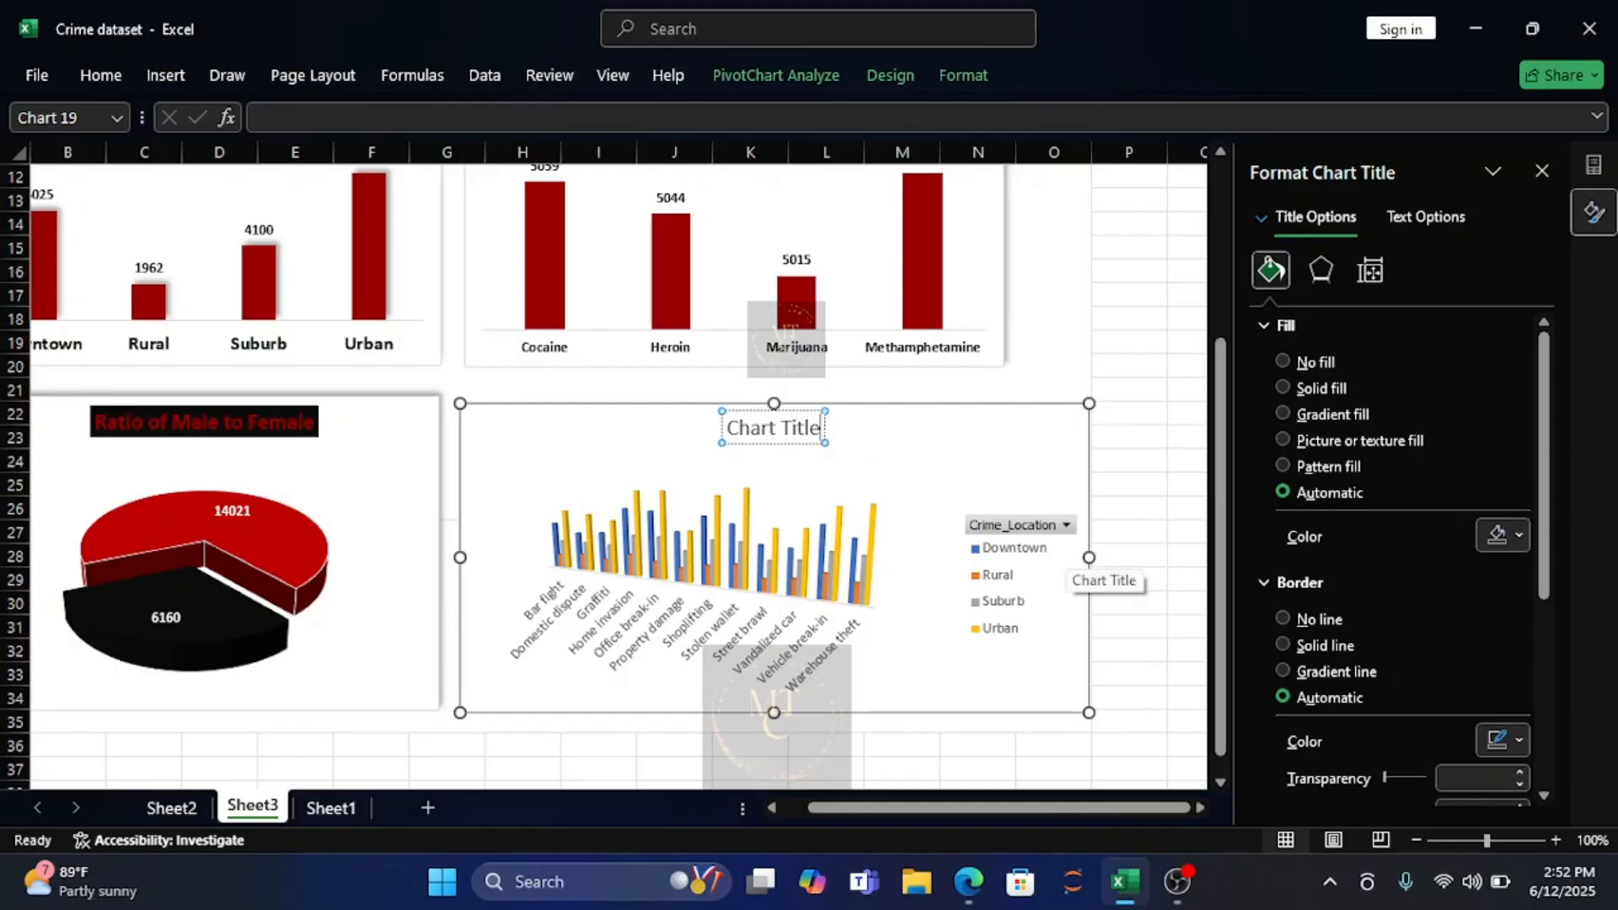
{"action": "left_click_drag", "start_coordinate": [822, 430], "coordinate": [730, 439]}
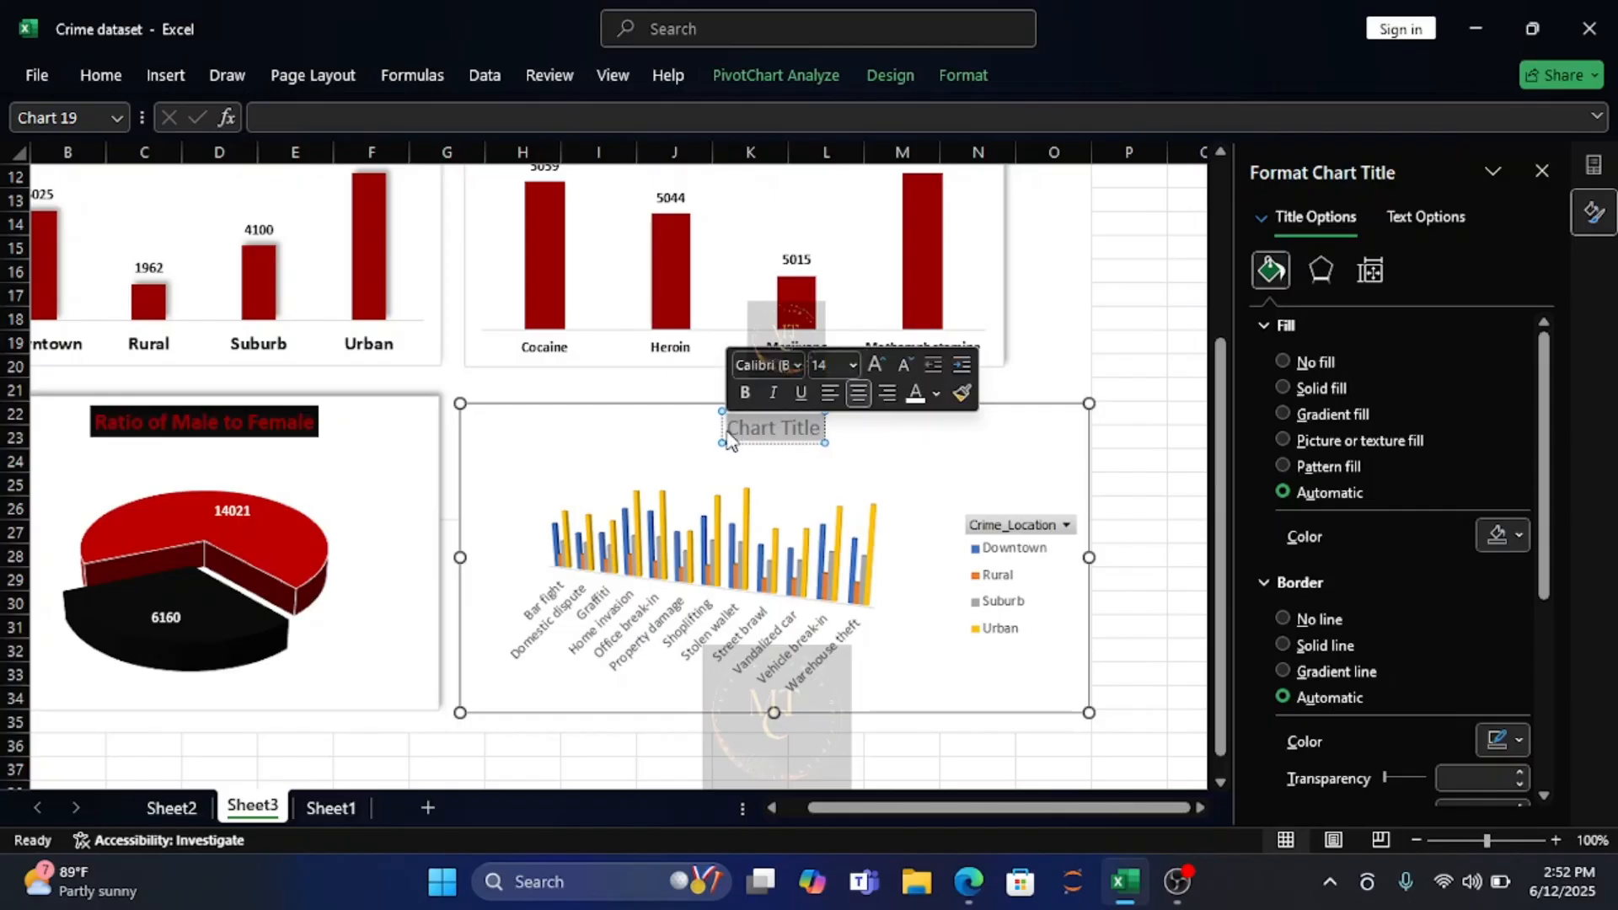
{"action": "type", "text": "Deta"}
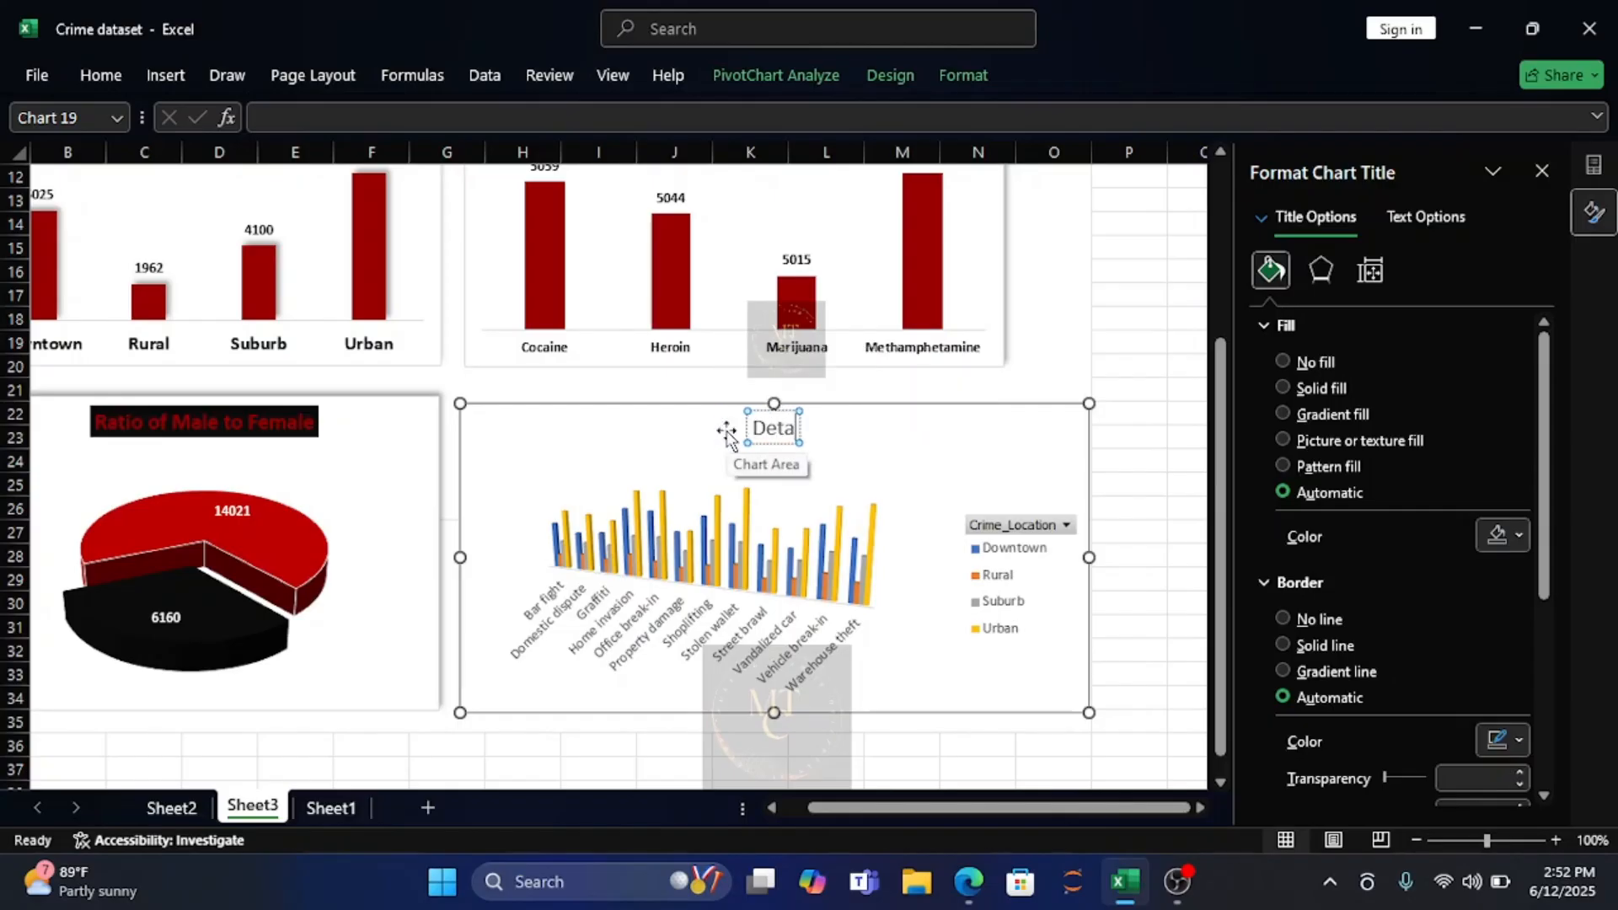
{"action": "type", "text": "ils of"}
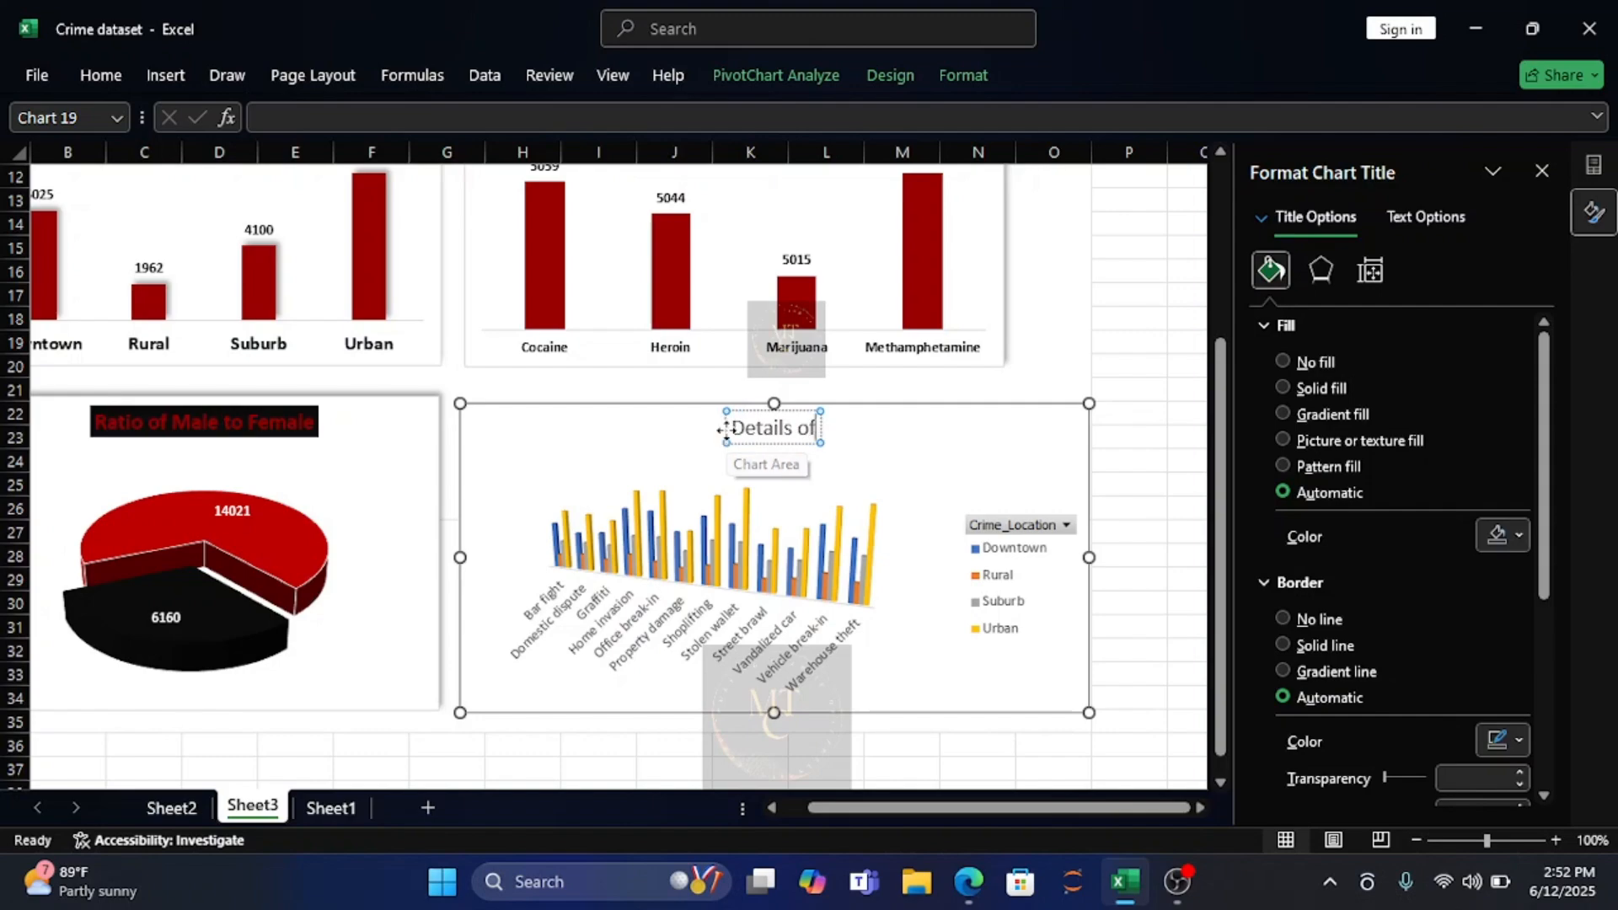
{"action": "type", "text": " the"}
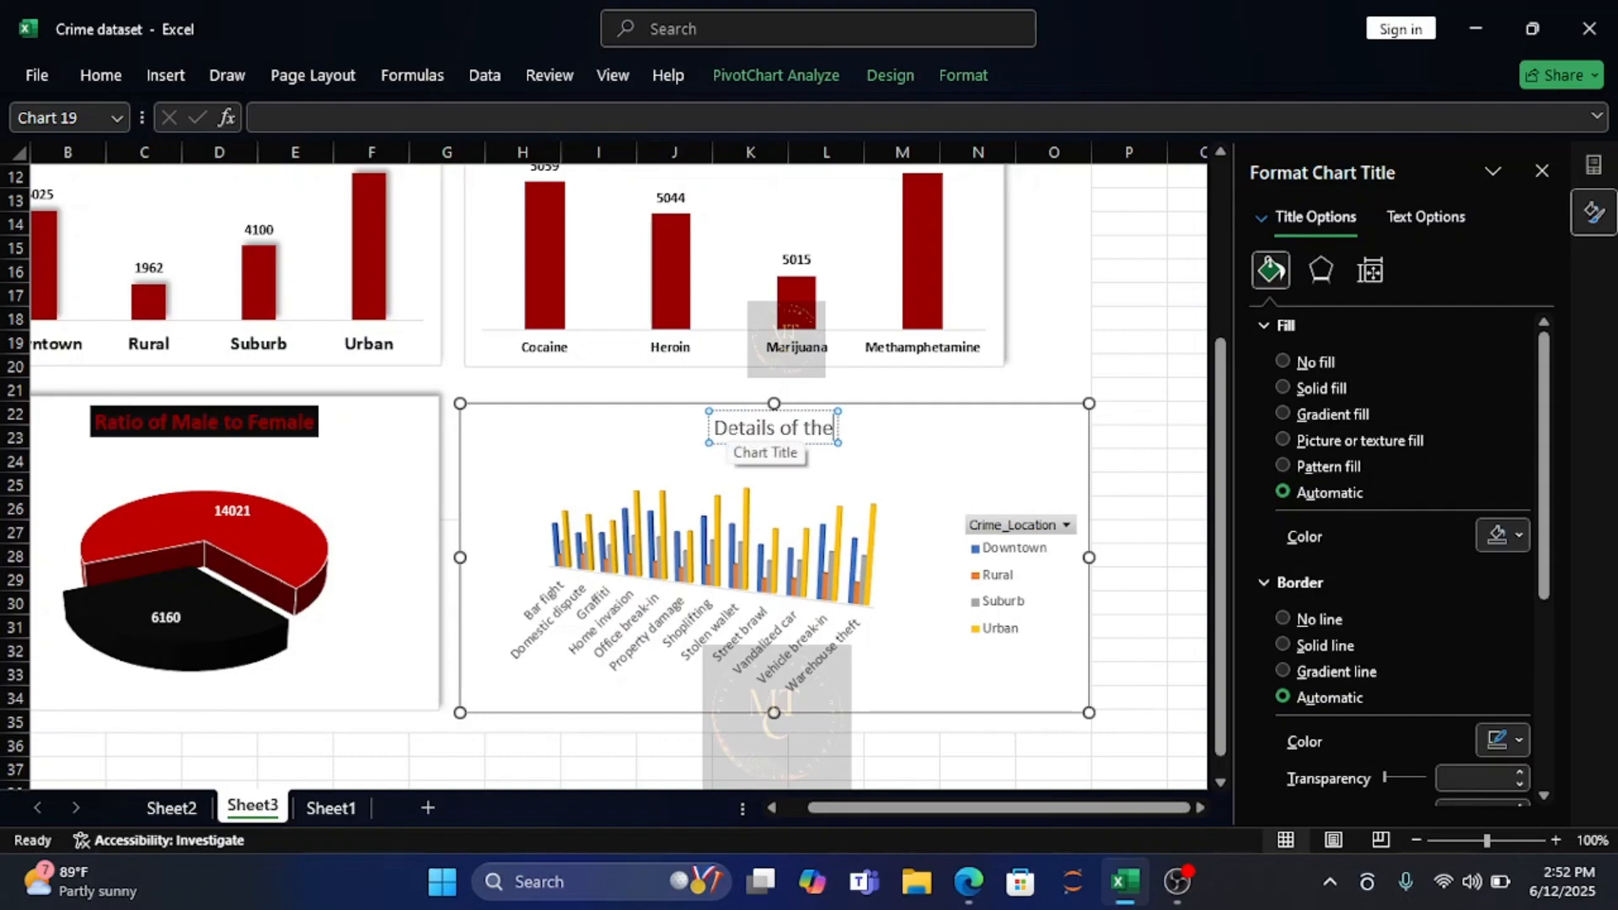
{"action": "type", "text": " Cr"}
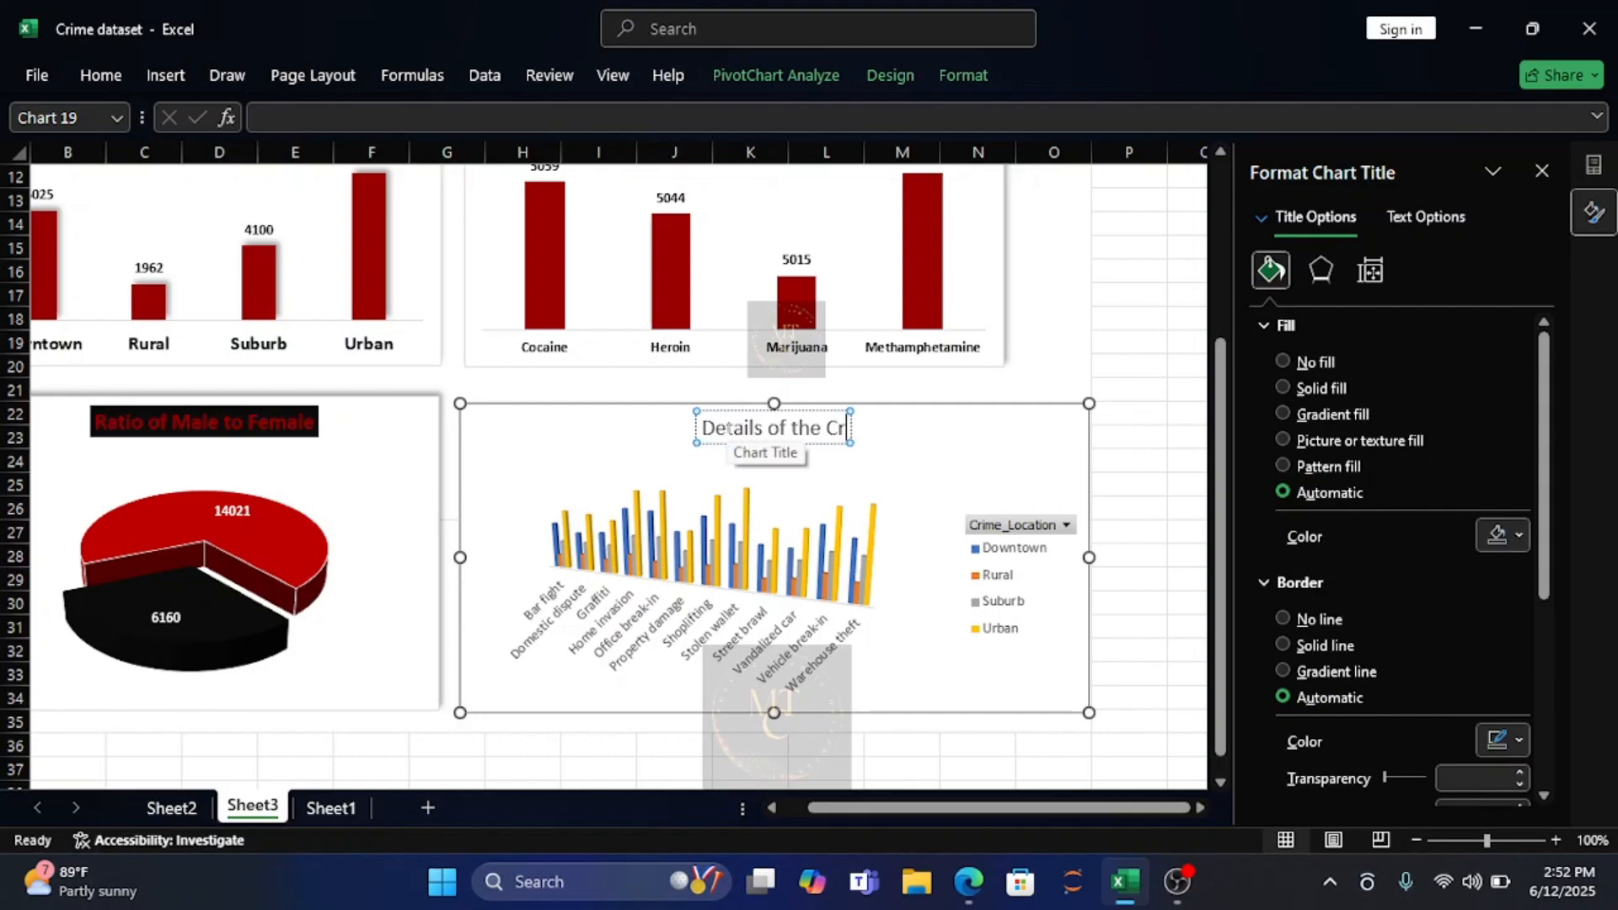
{"action": "type", "text": "ime Commit"}
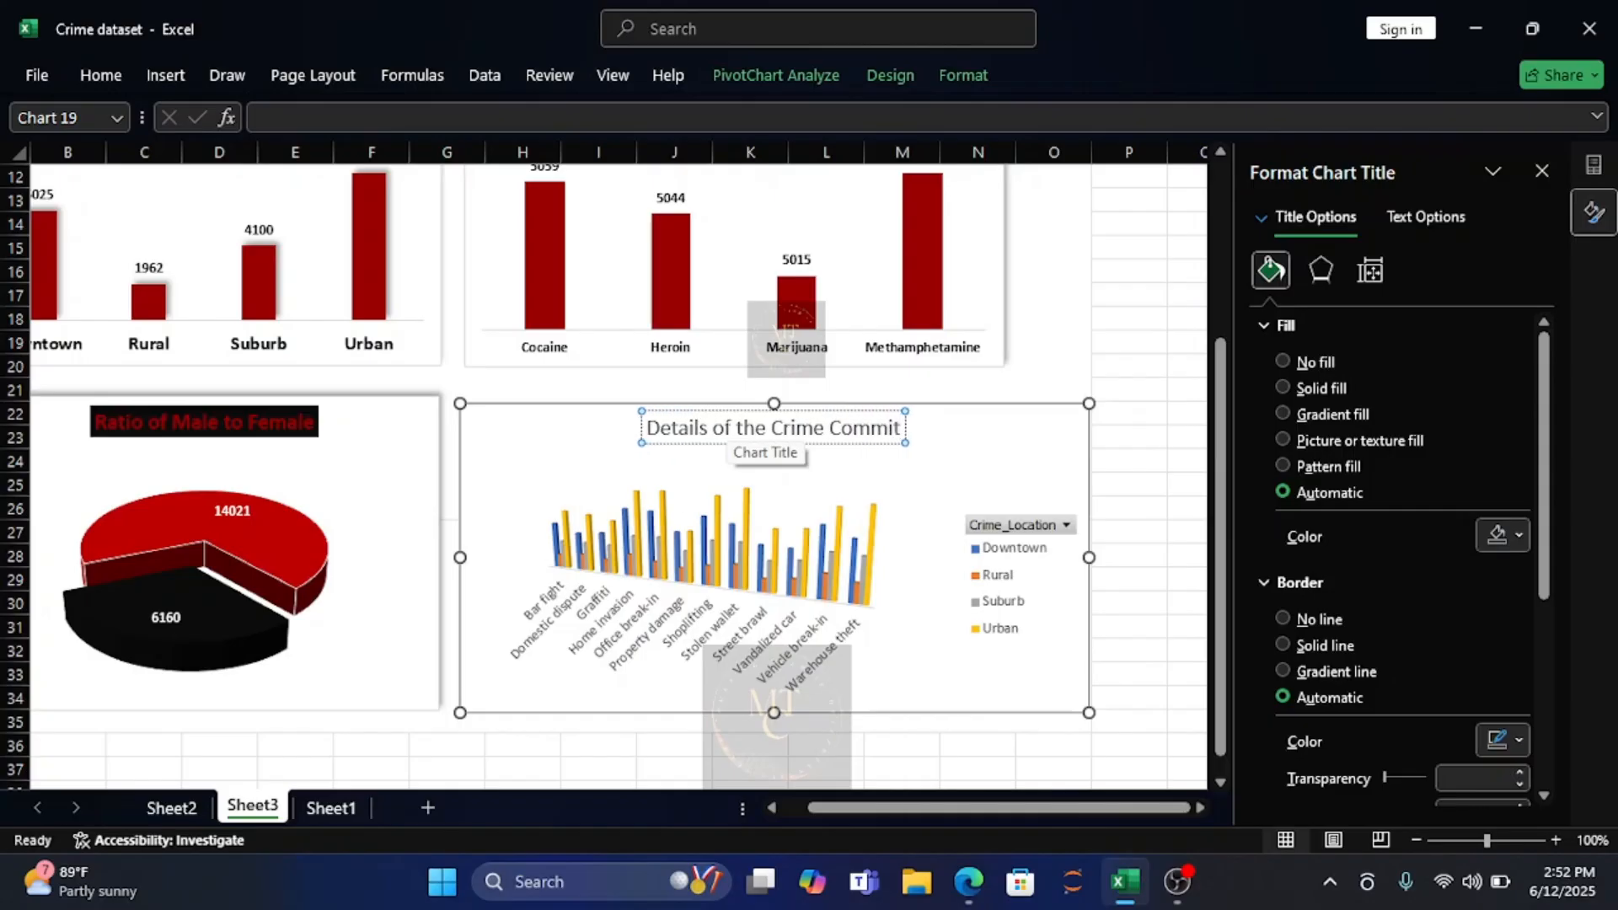
{"action": "type", "text": "ted"}
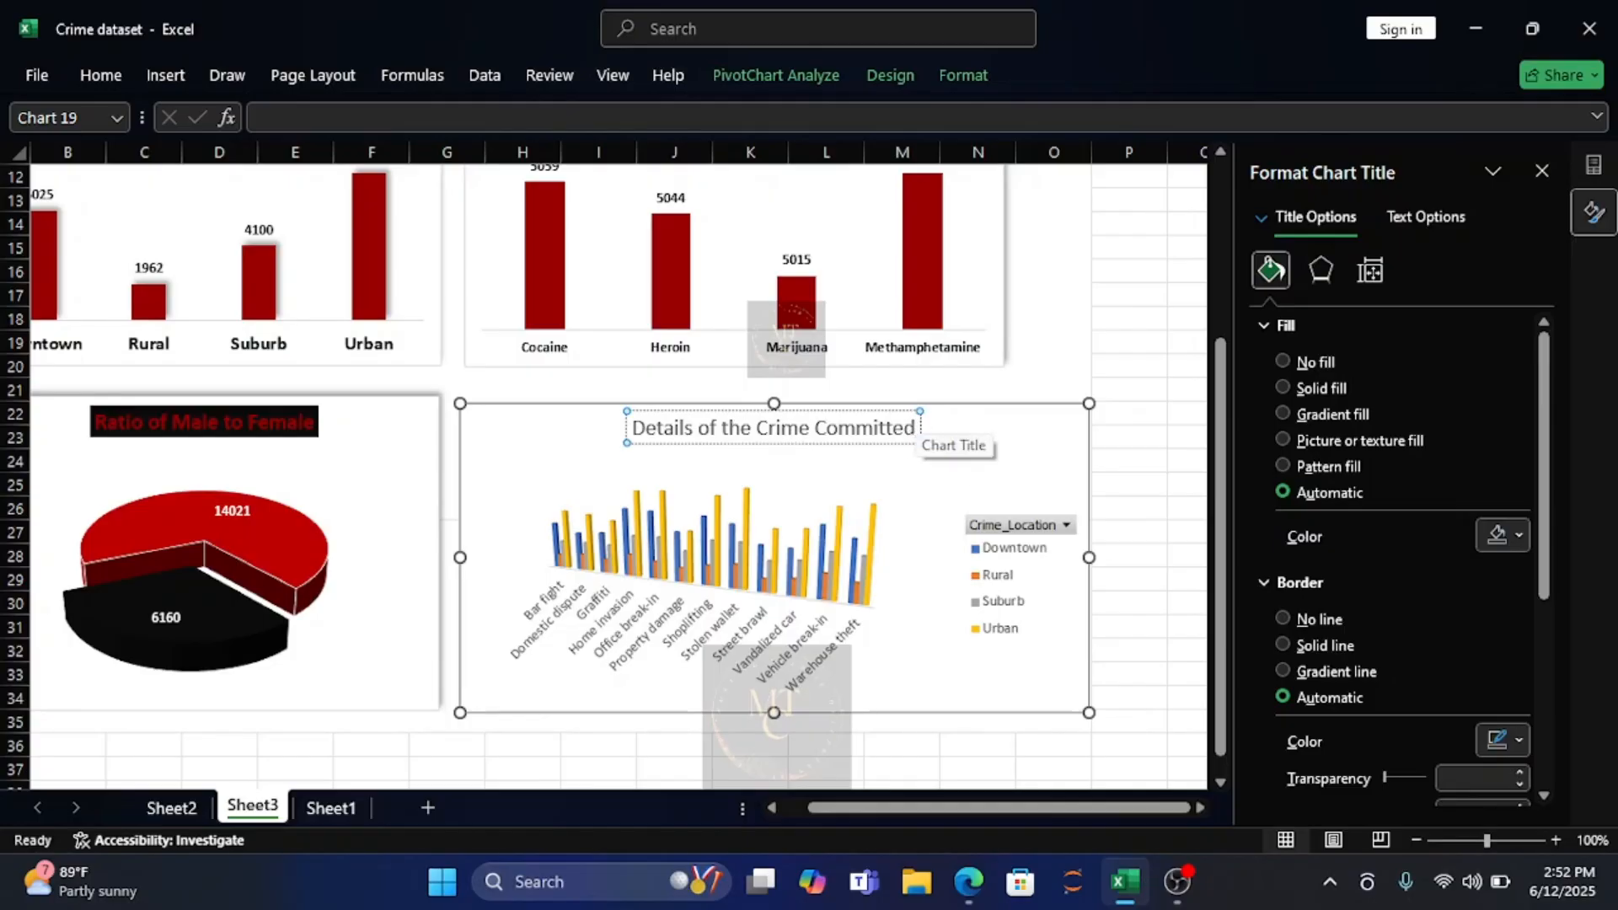
Make the "Details of the Crime Committed" chart title bold and give it a black solid fill.
{"action": "left_click_drag", "start_coordinate": [916, 427], "coordinate": [634, 430]}
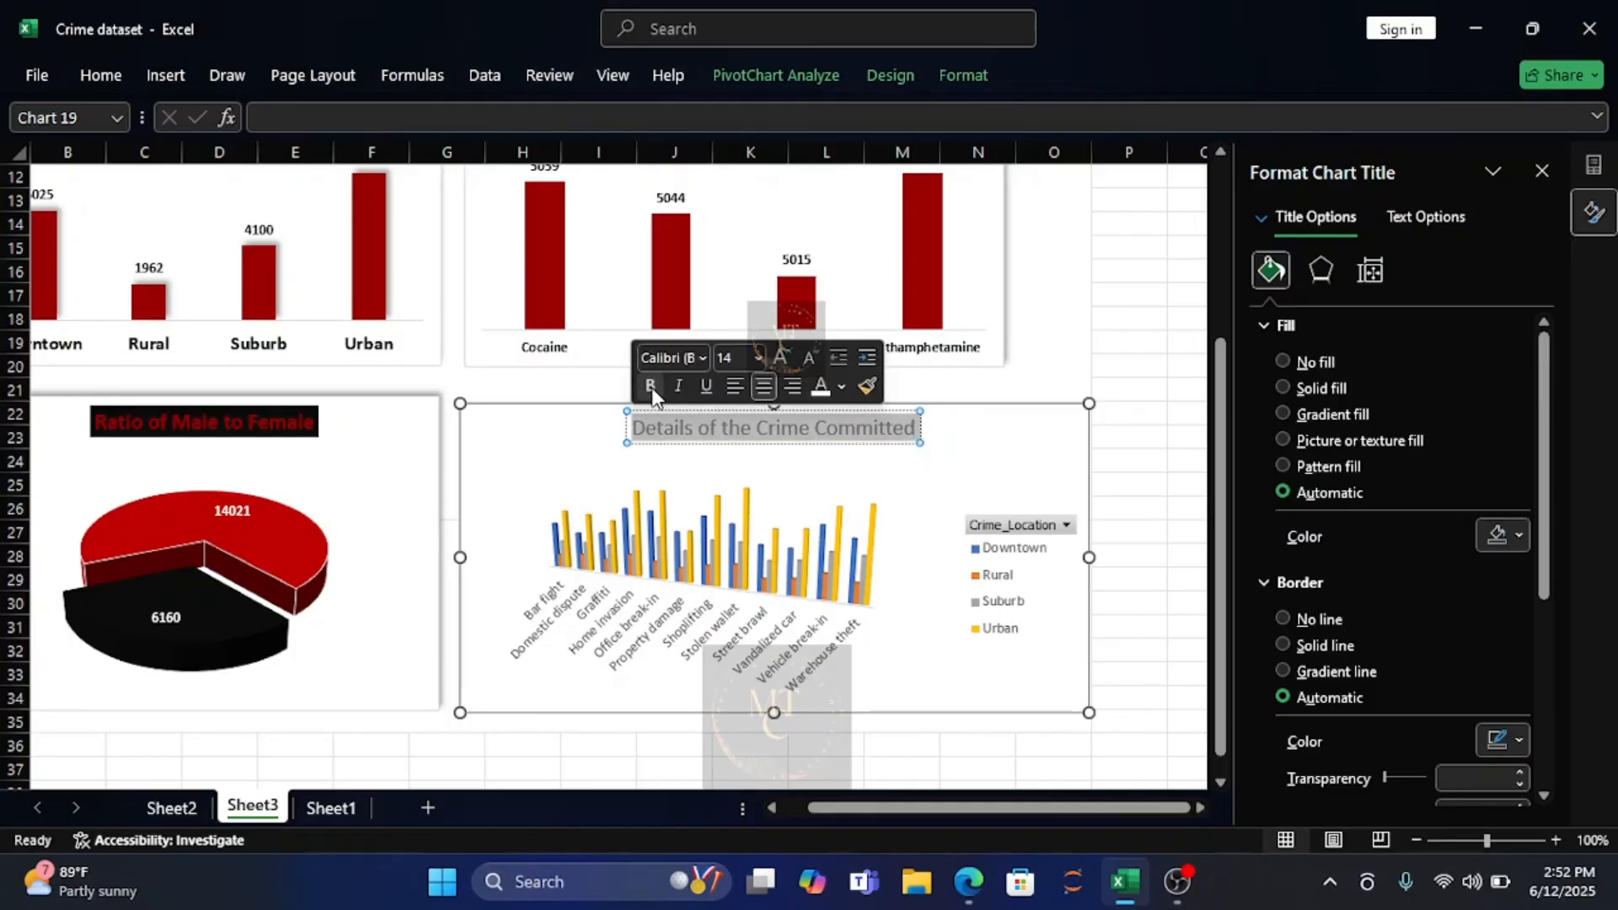
{"action": "left_click", "coordinate": [651, 387]}
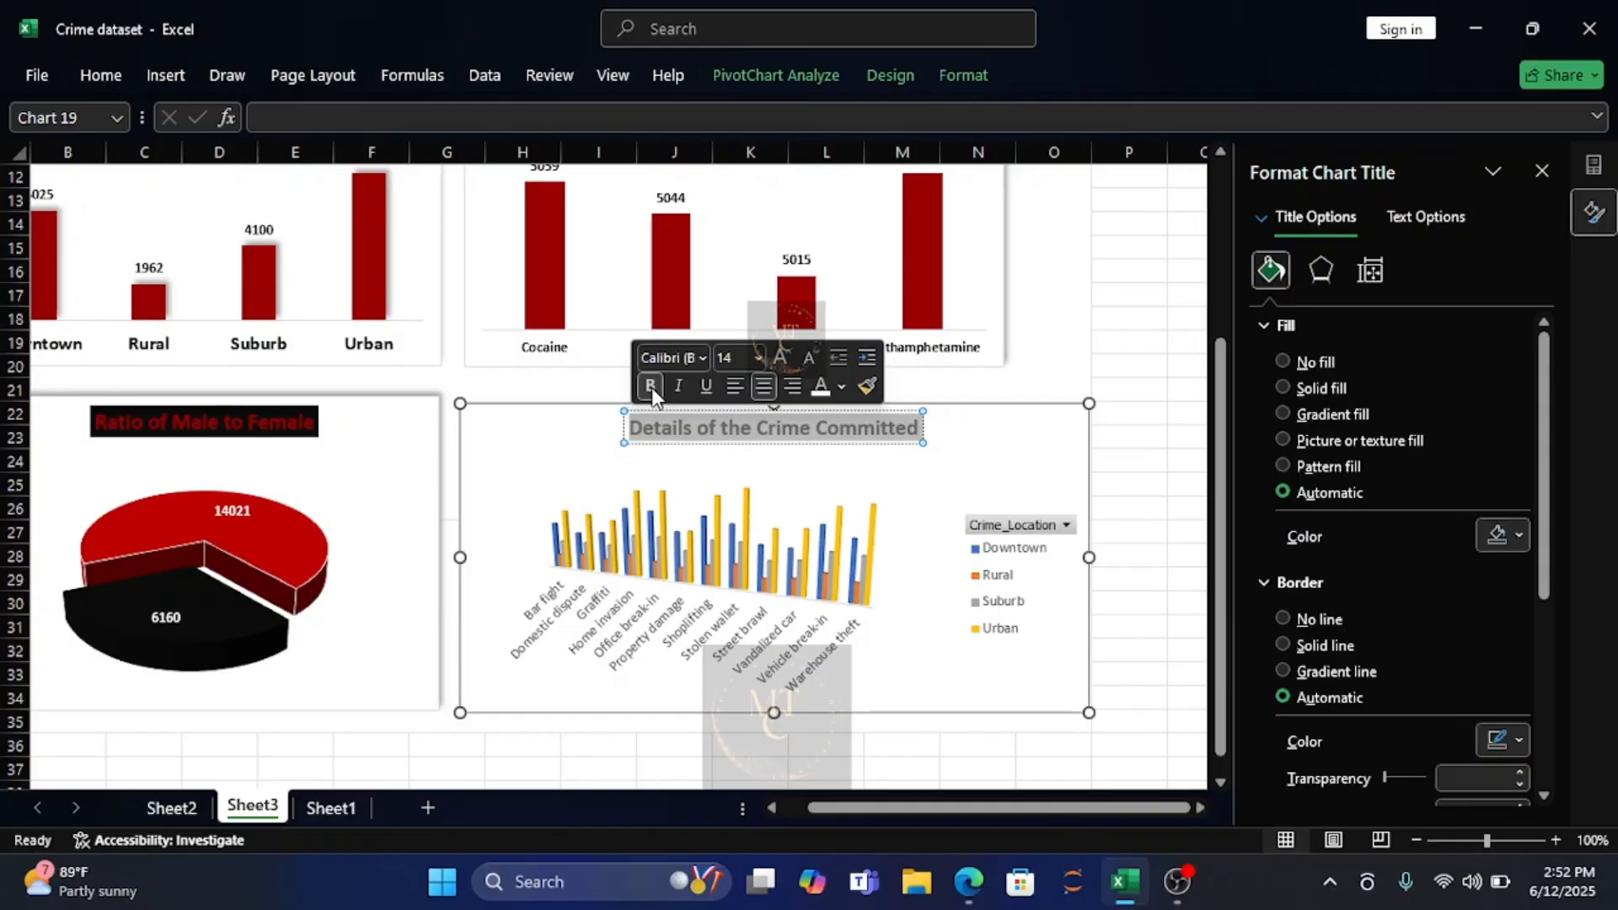
{"action": "left_click", "coordinate": [754, 361]}
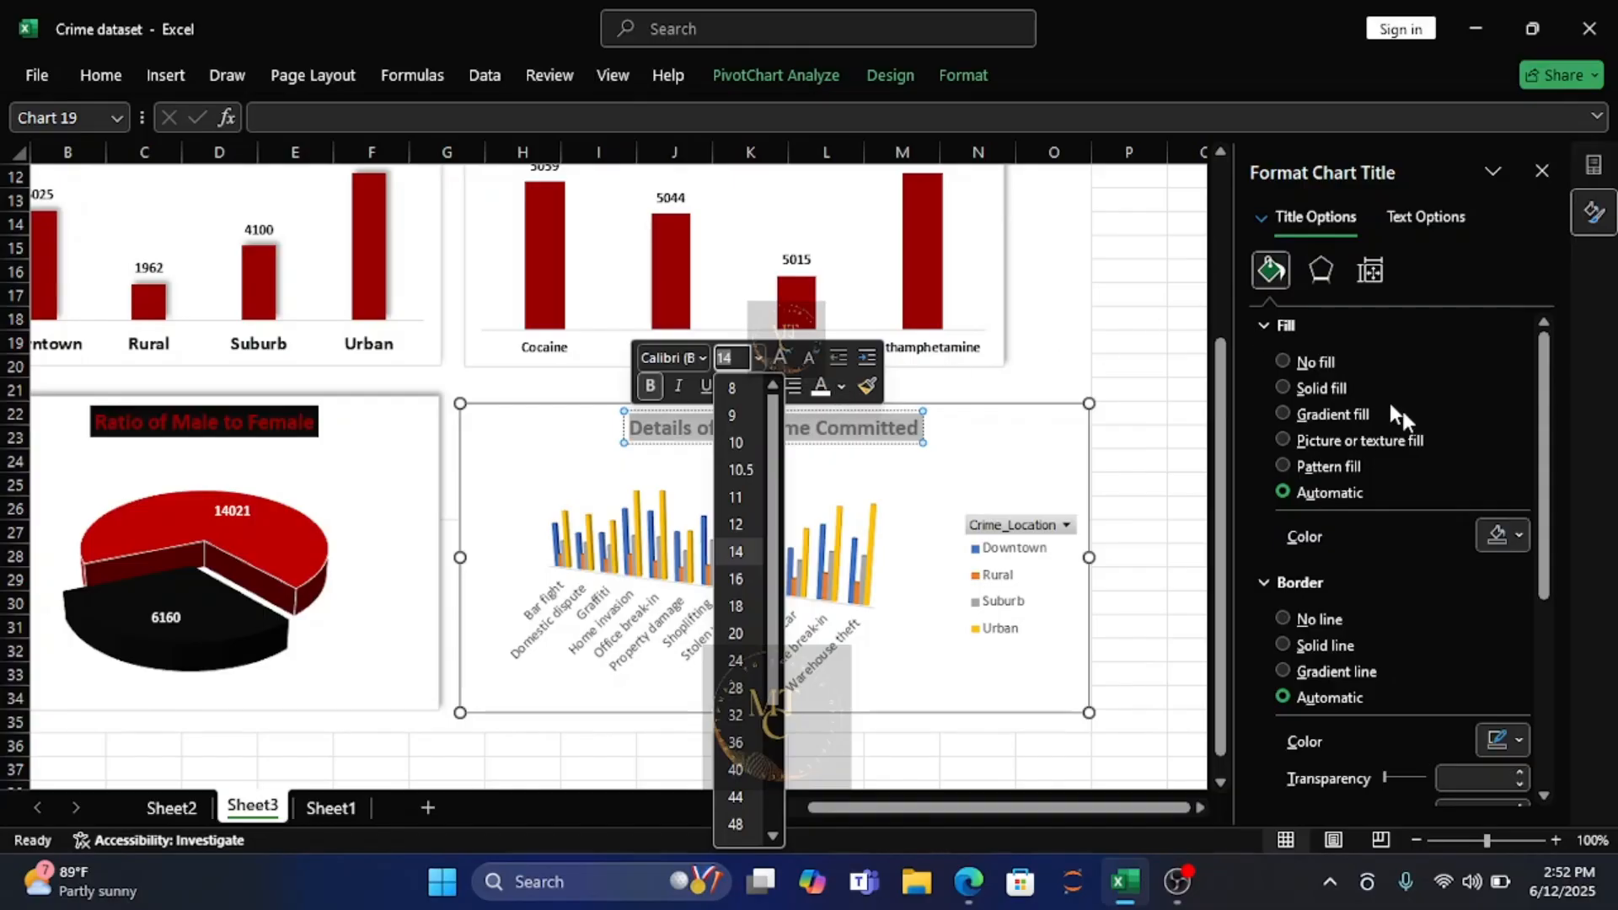
{"action": "left_click", "coordinate": [1520, 536]}
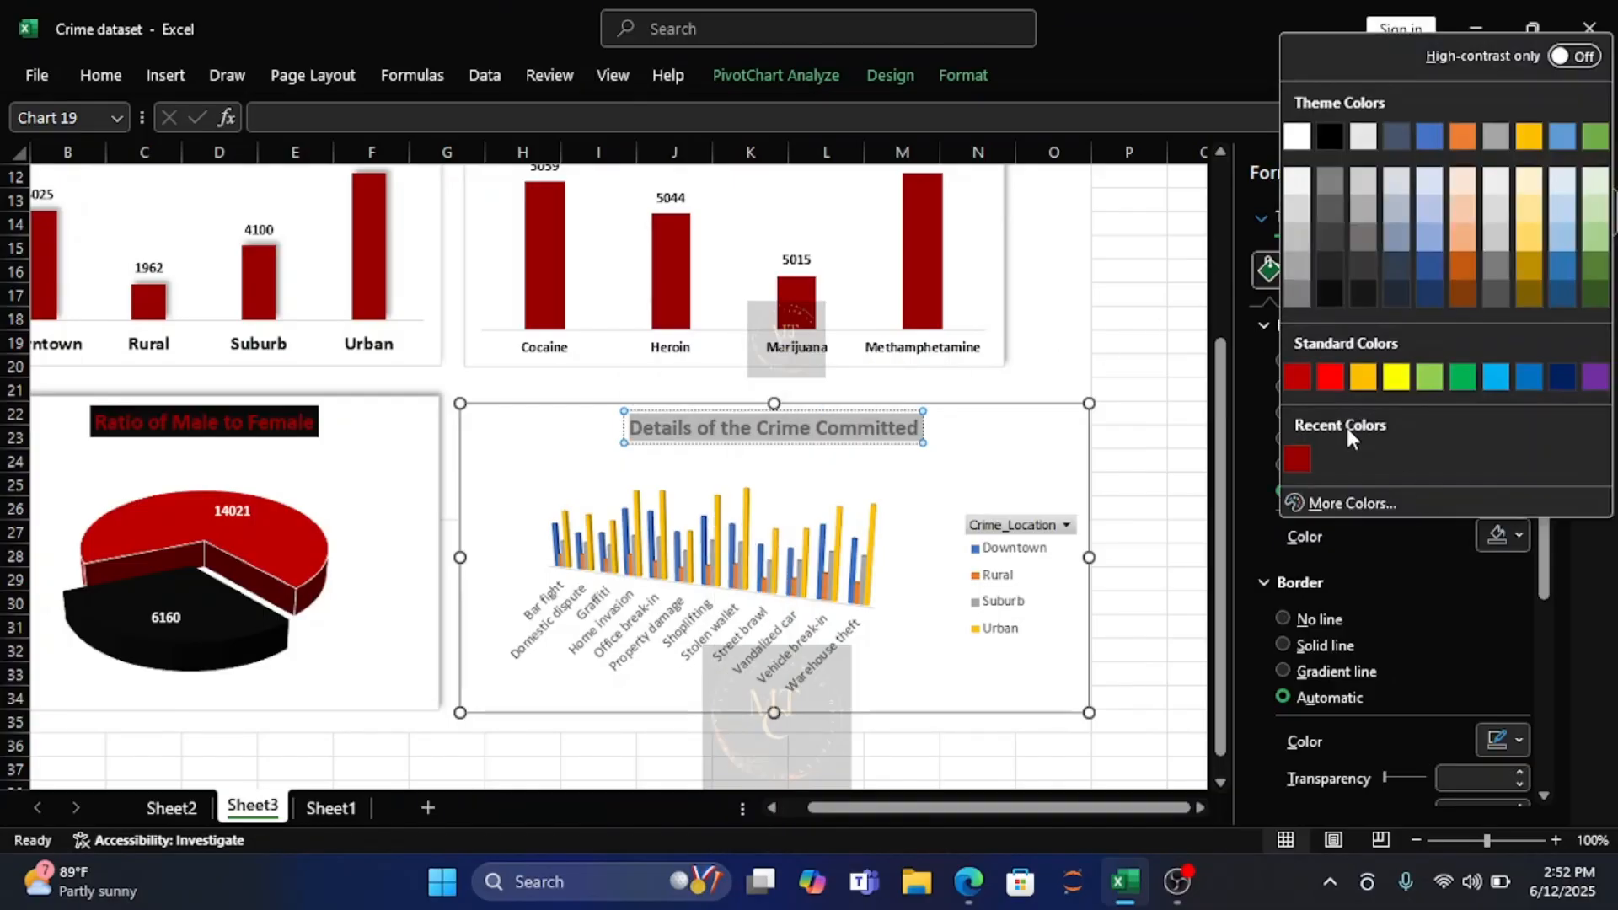
{"action": "left_click", "coordinate": [1331, 292]}
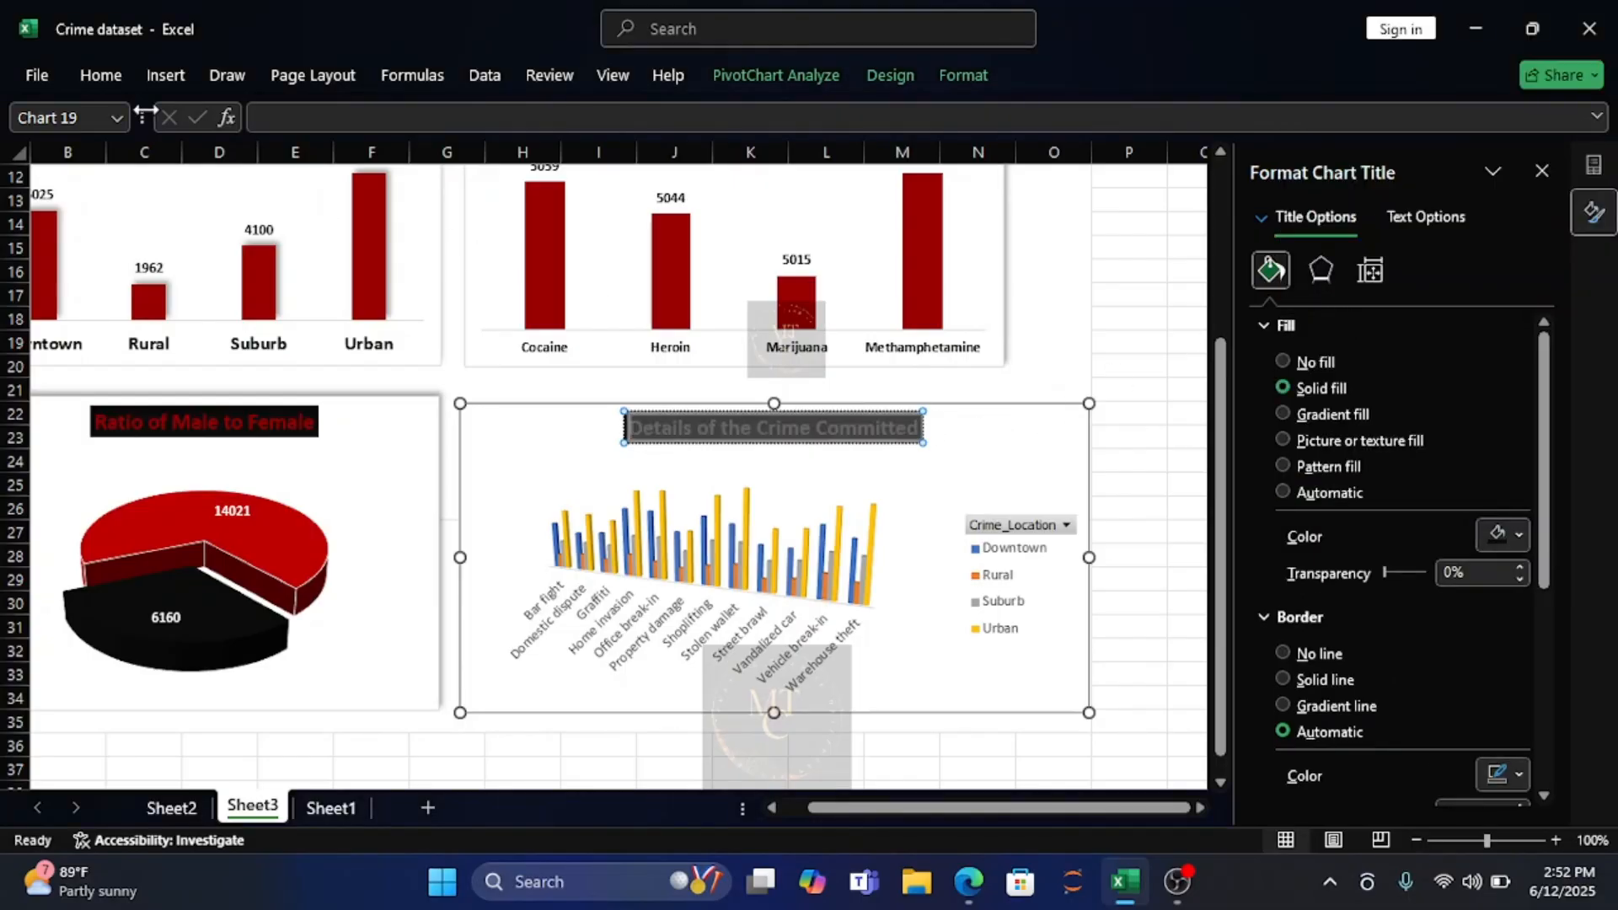
Color the crime type chart's title text standard dark red and apply the top-left inner shadow preset to the title.
{"action": "left_click", "coordinate": [99, 76]}
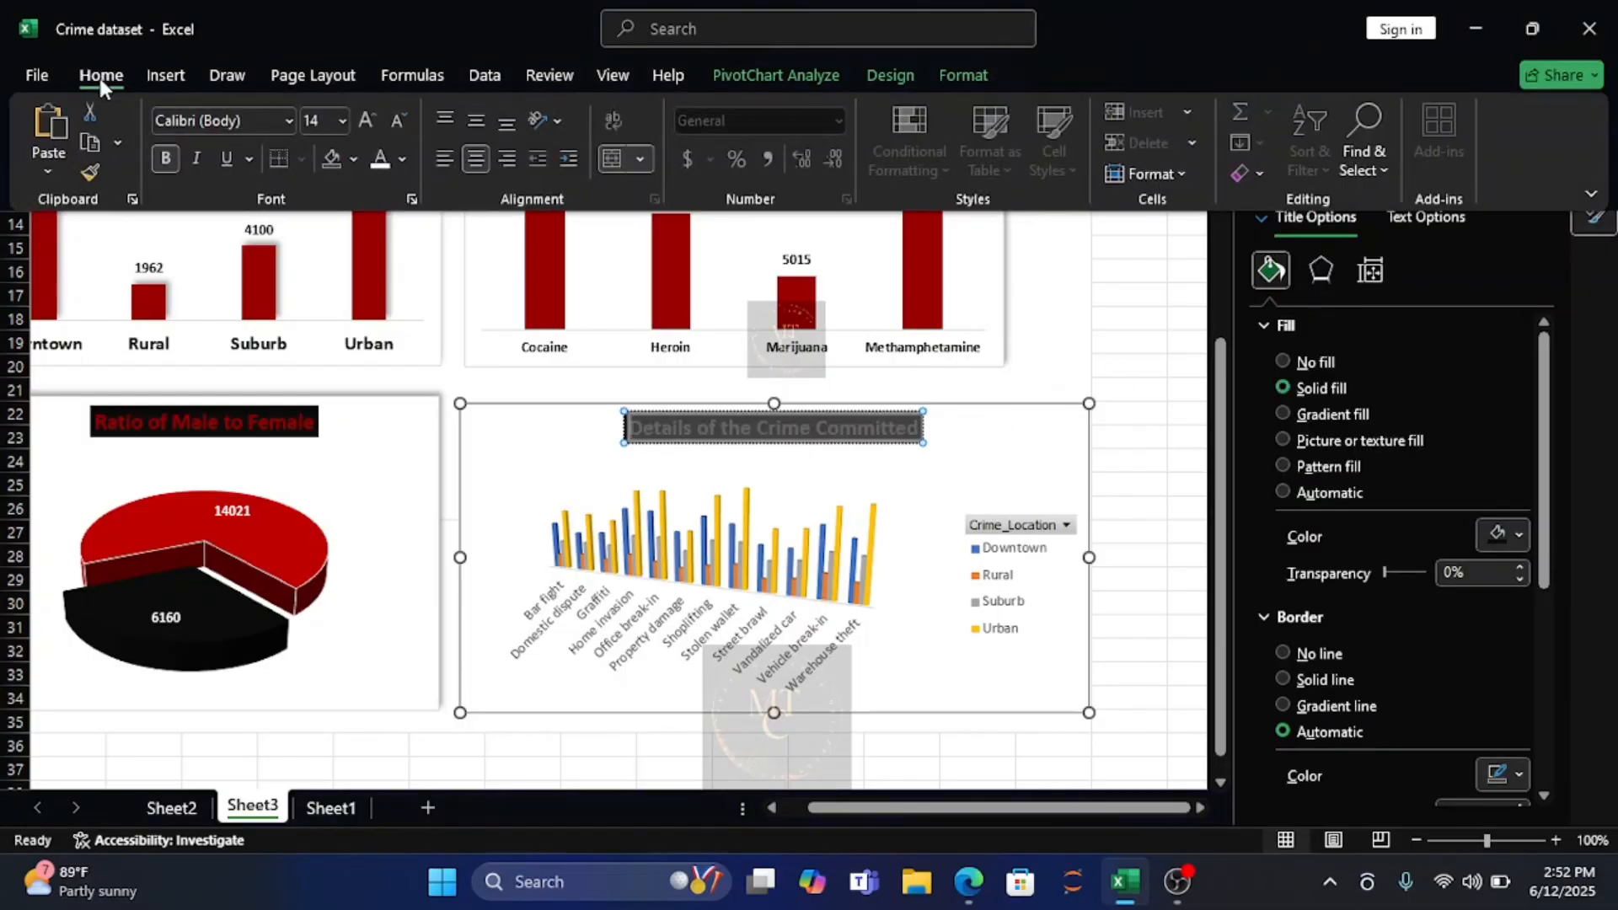
{"action": "left_click", "coordinate": [404, 158]}
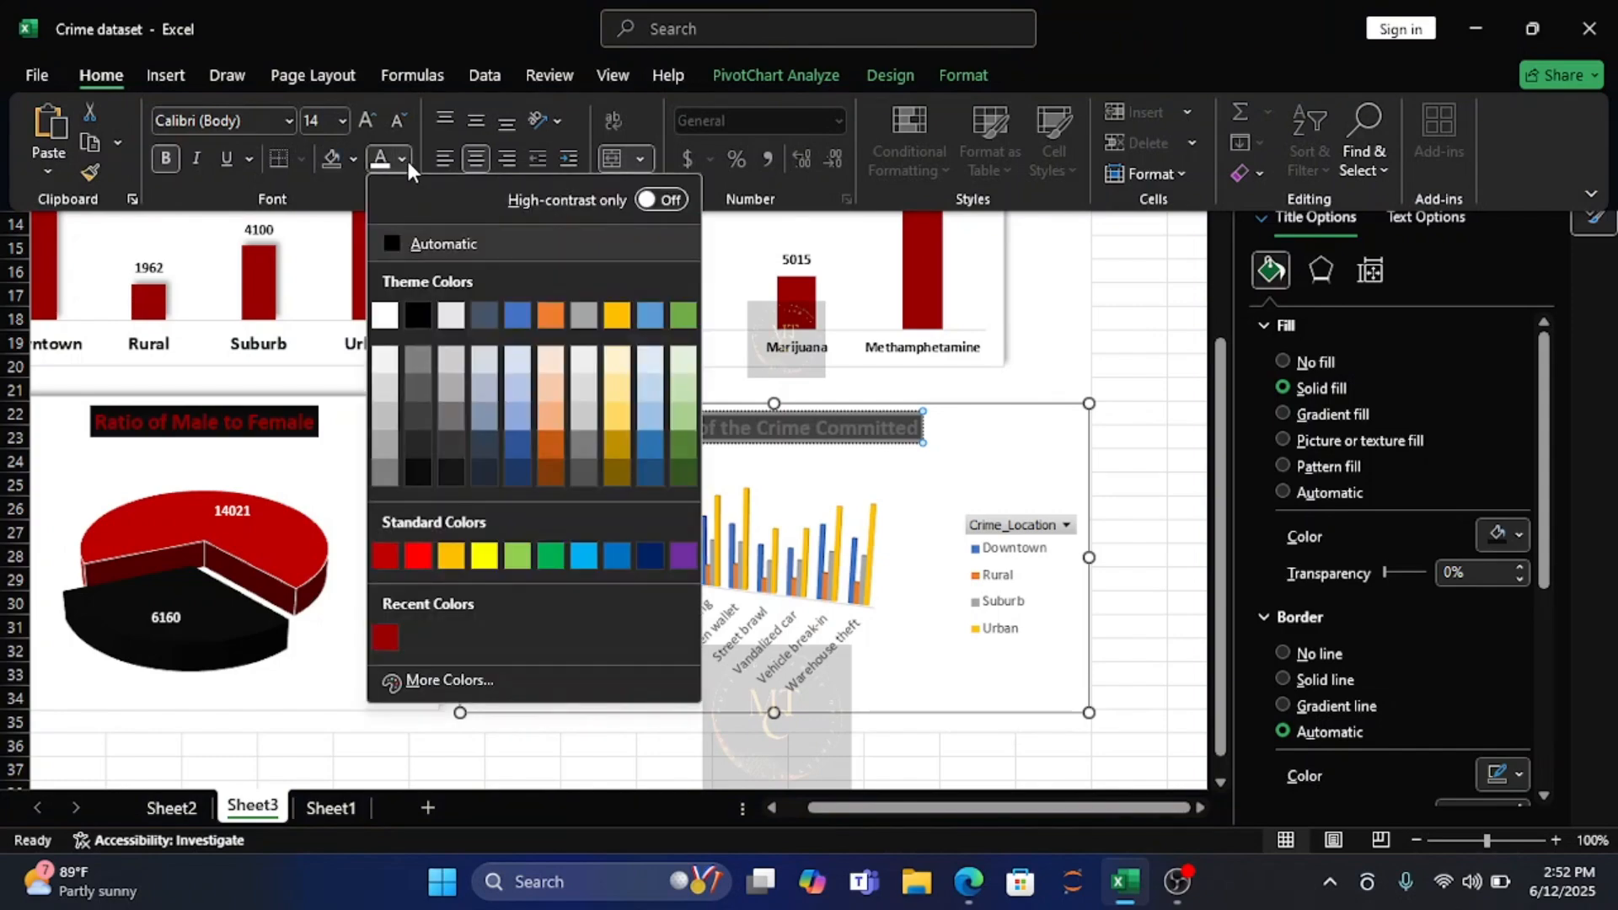
{"action": "left_click", "coordinate": [385, 556]}
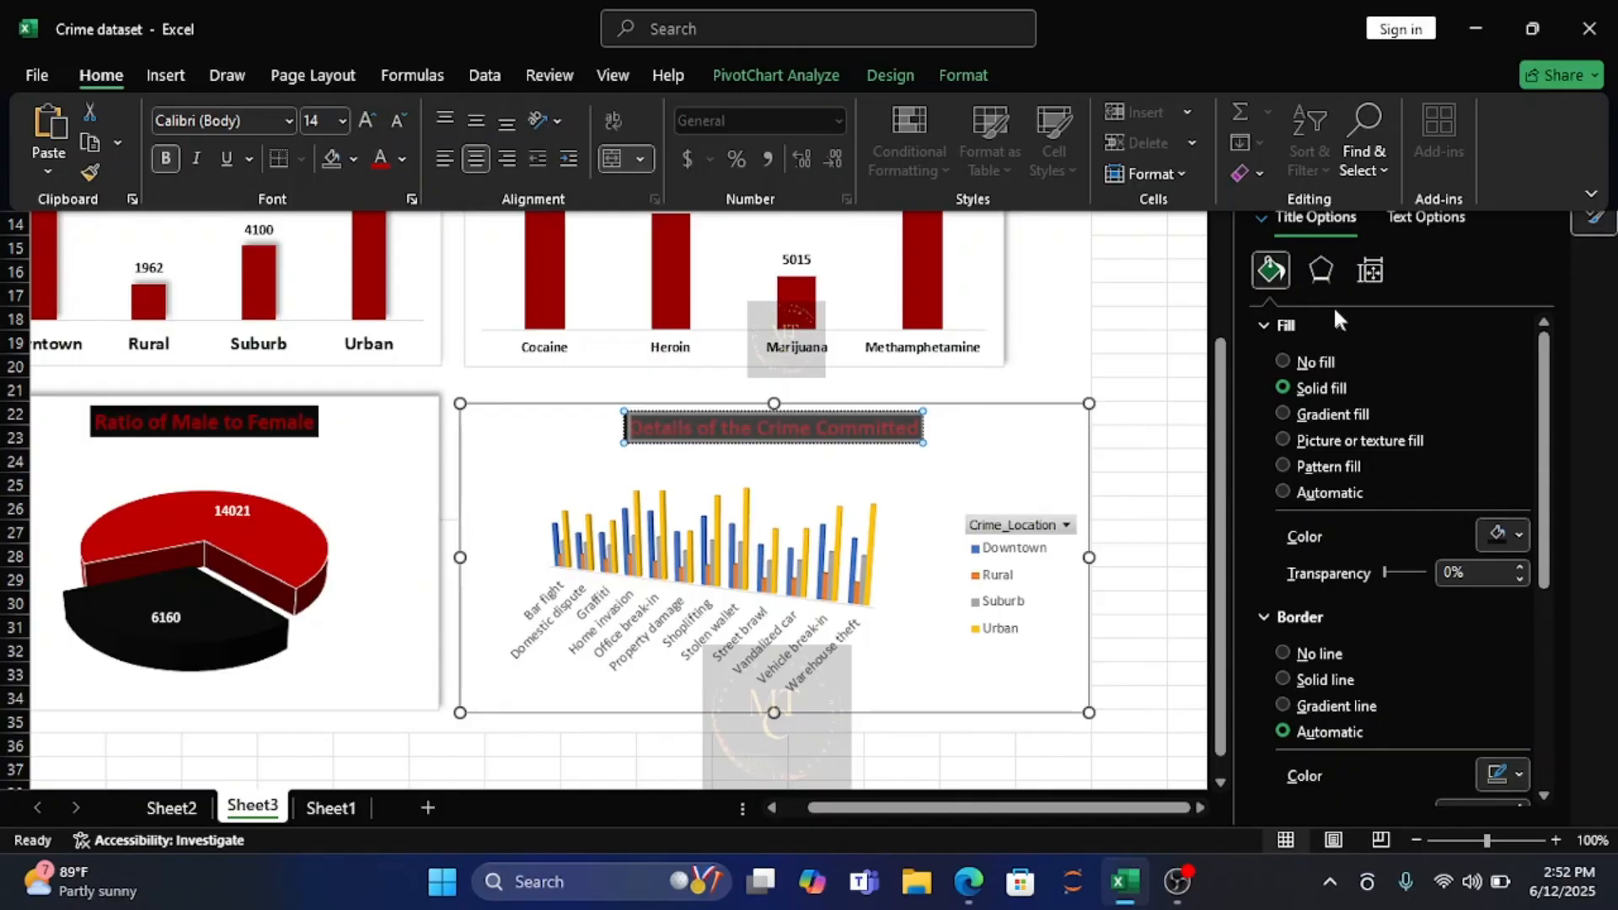
{"action": "left_click", "coordinate": [1321, 271]}
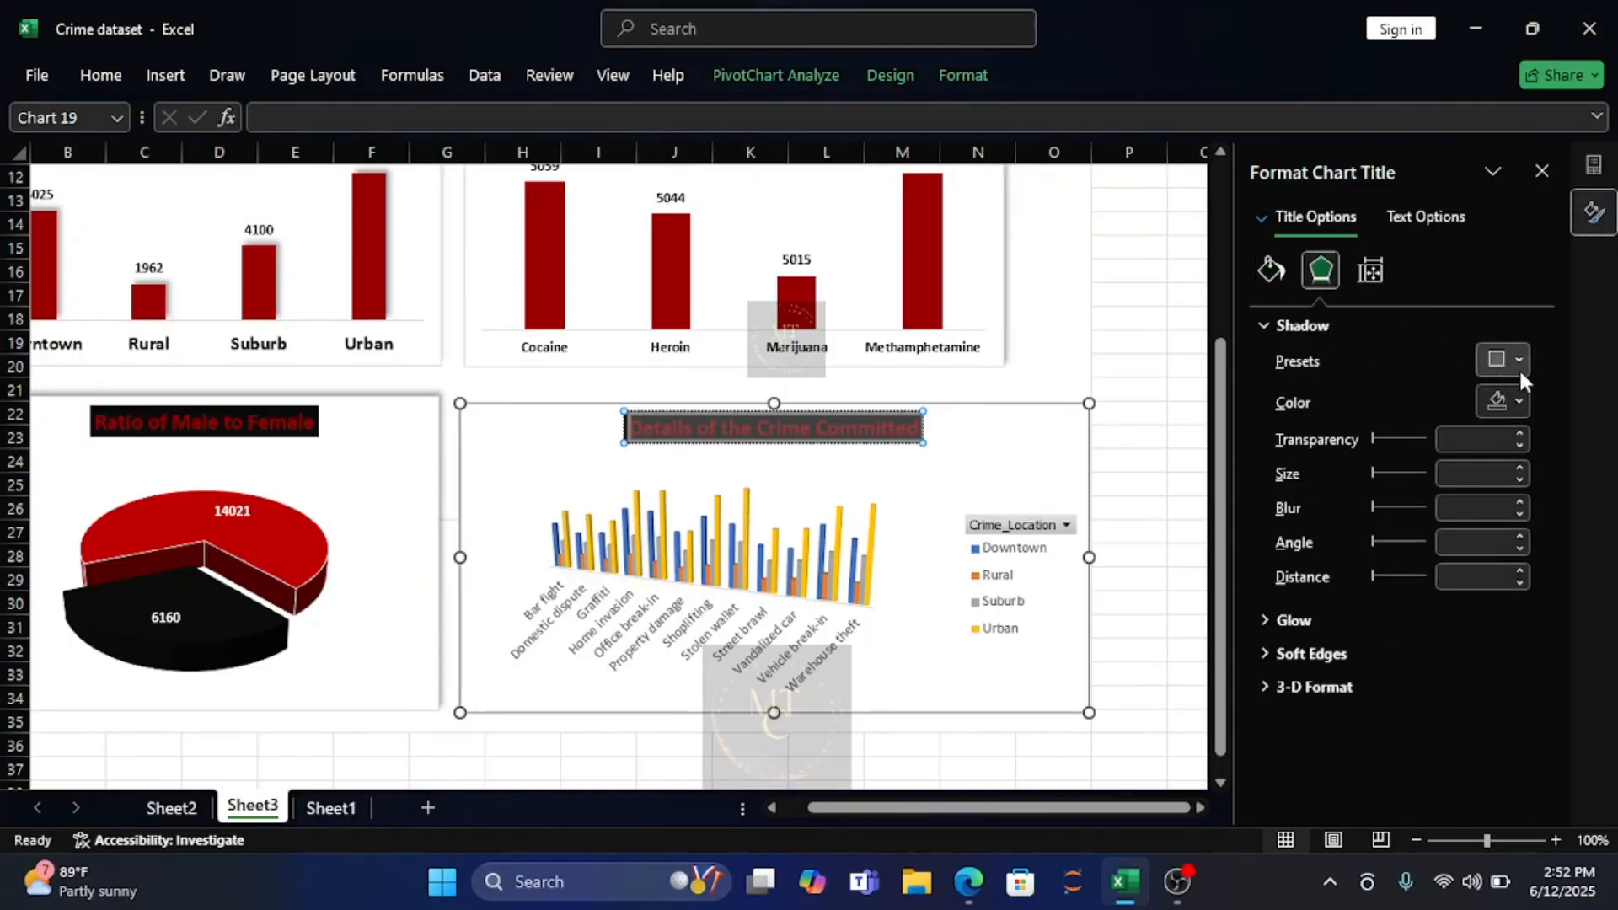
{"action": "left_click", "coordinate": [1523, 357]}
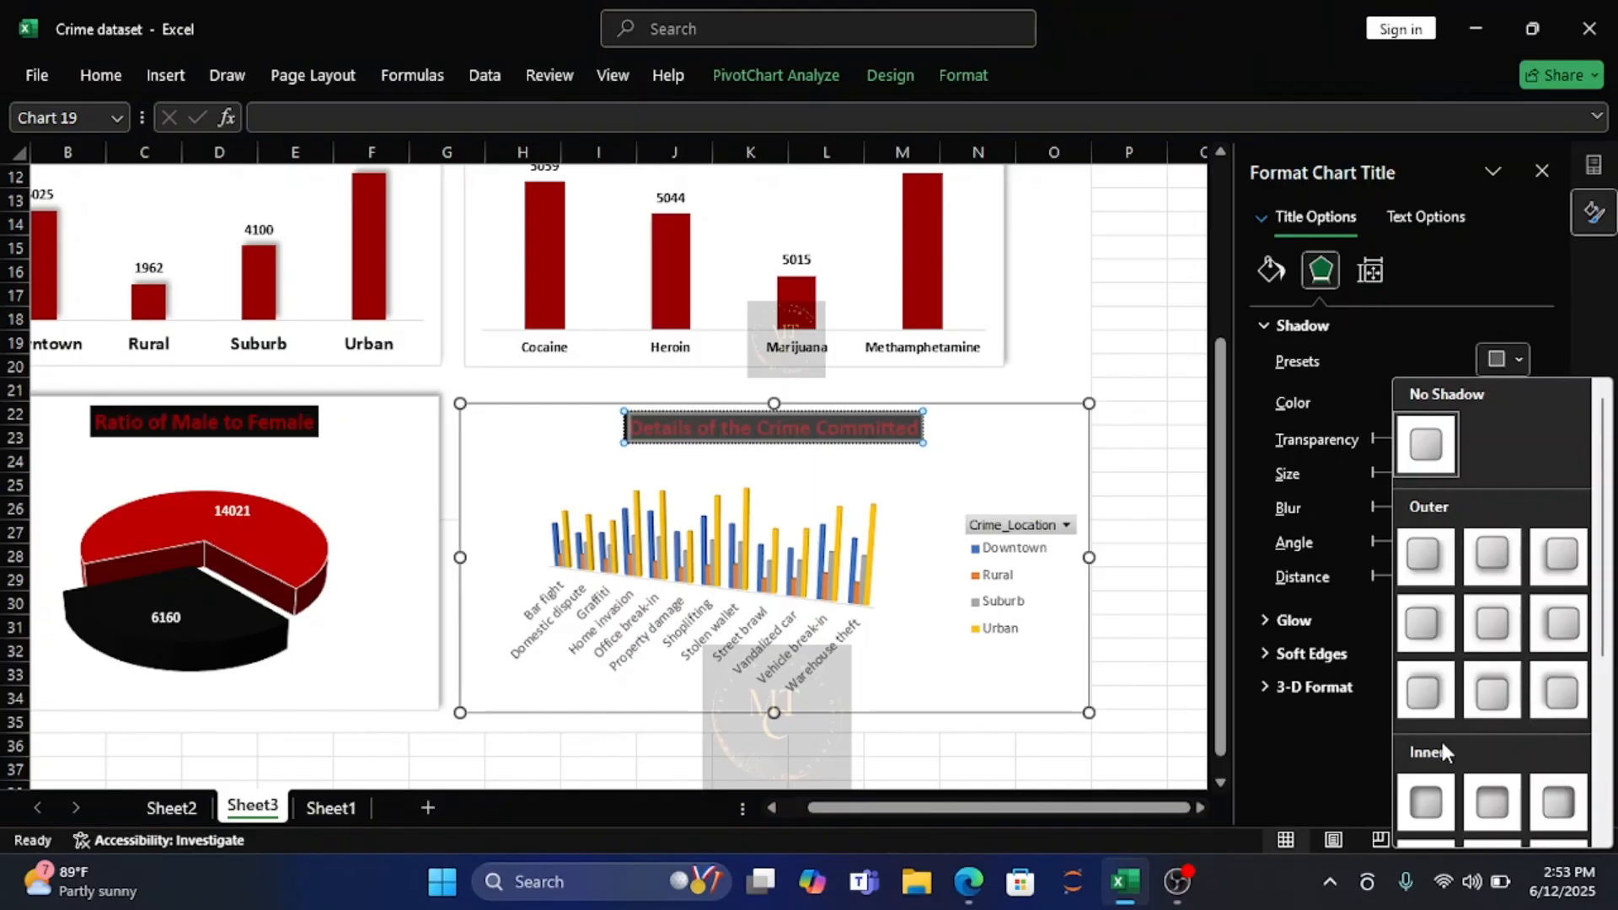
{"action": "left_click", "coordinate": [1428, 801]}
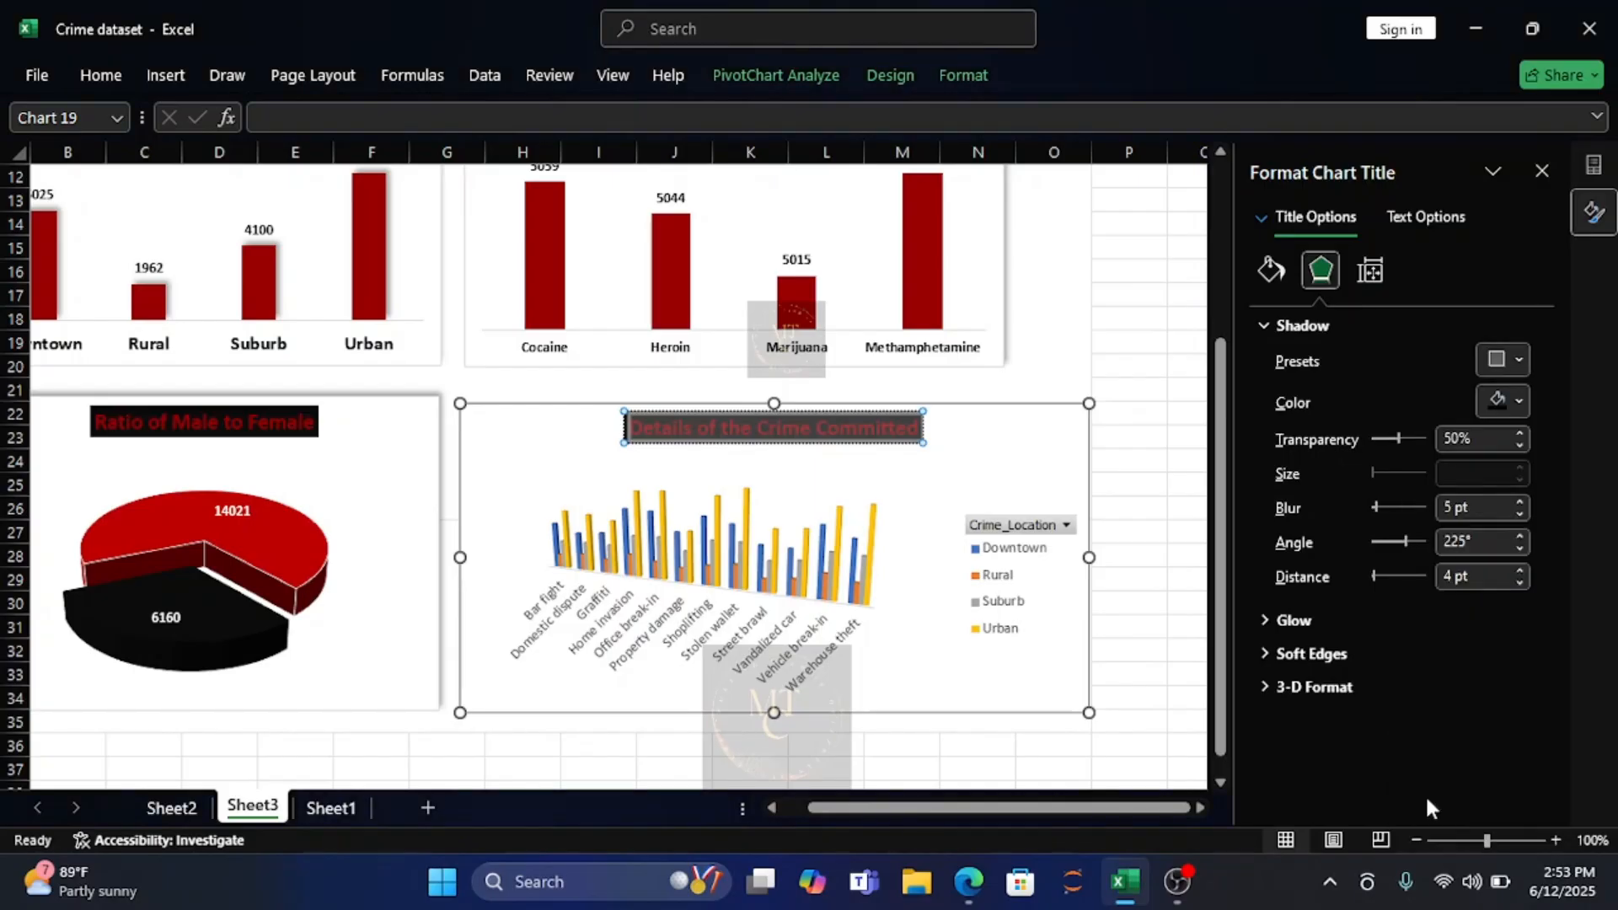
Change the crime type chart to a 3-D stacked column chart.
{"action": "left_click", "coordinate": [605, 478]}
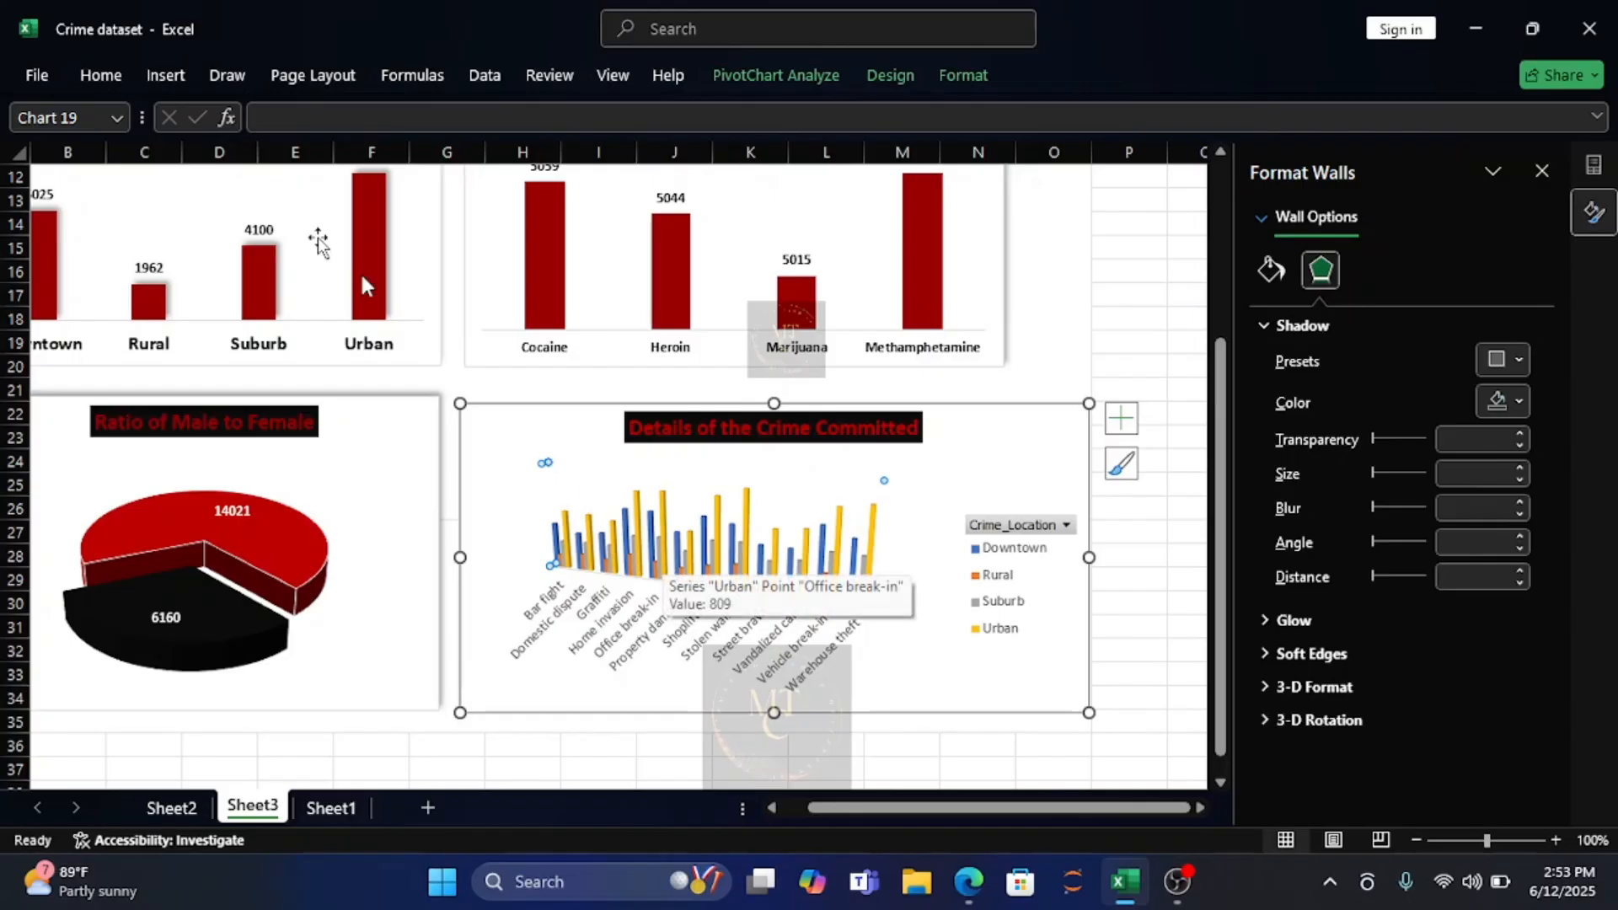
{"action": "left_click", "coordinate": [160, 77]}
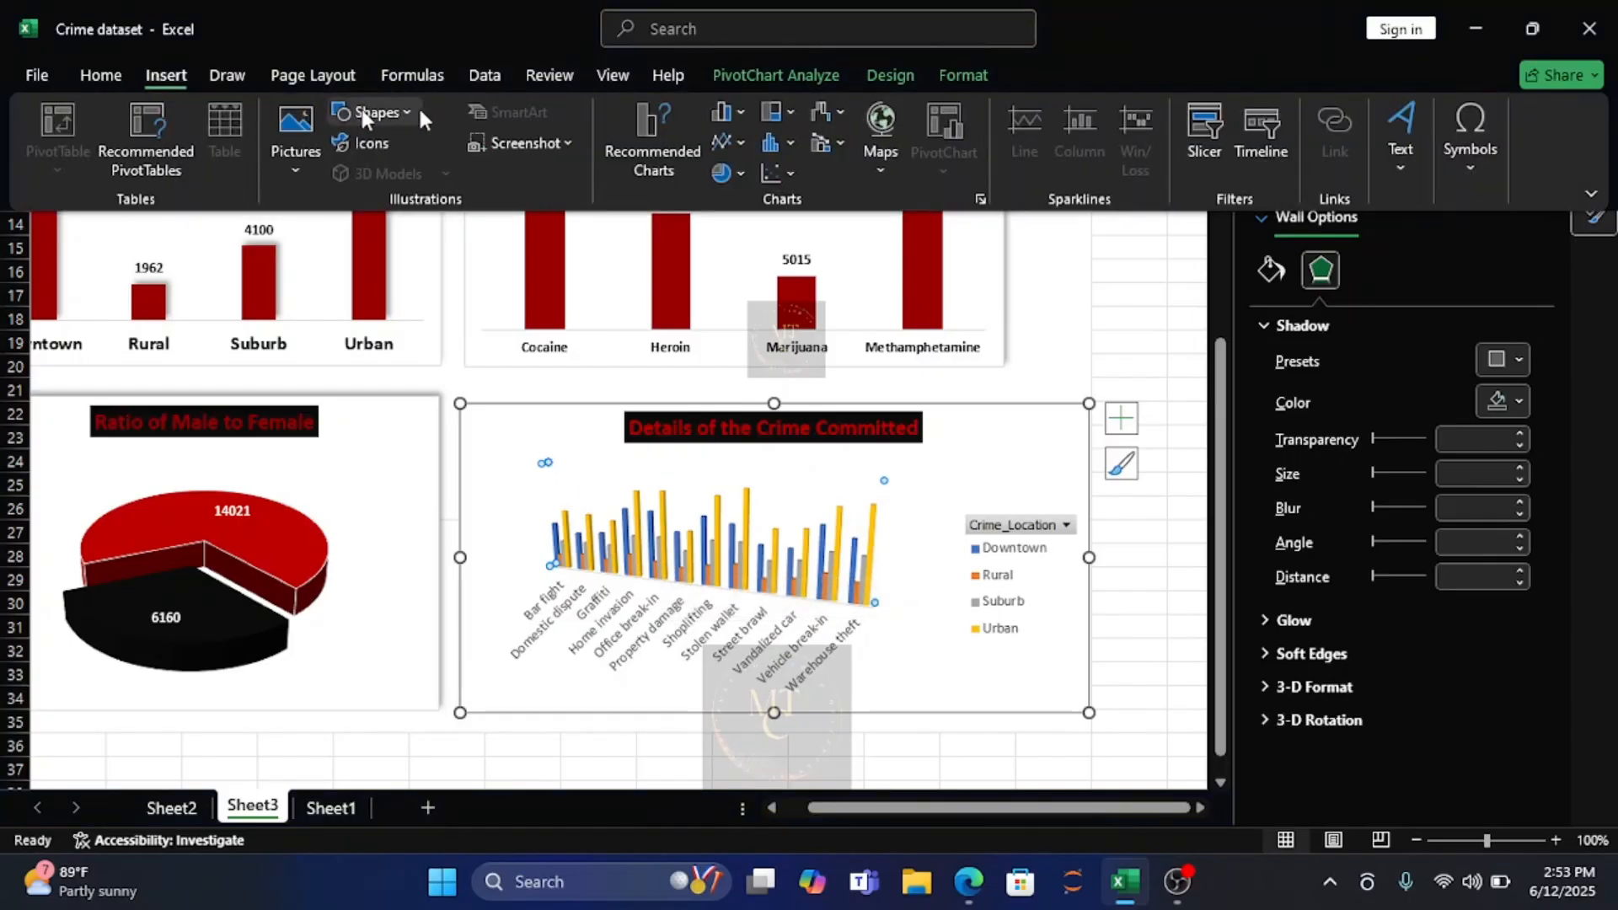
{"action": "left_click", "coordinate": [744, 118]}
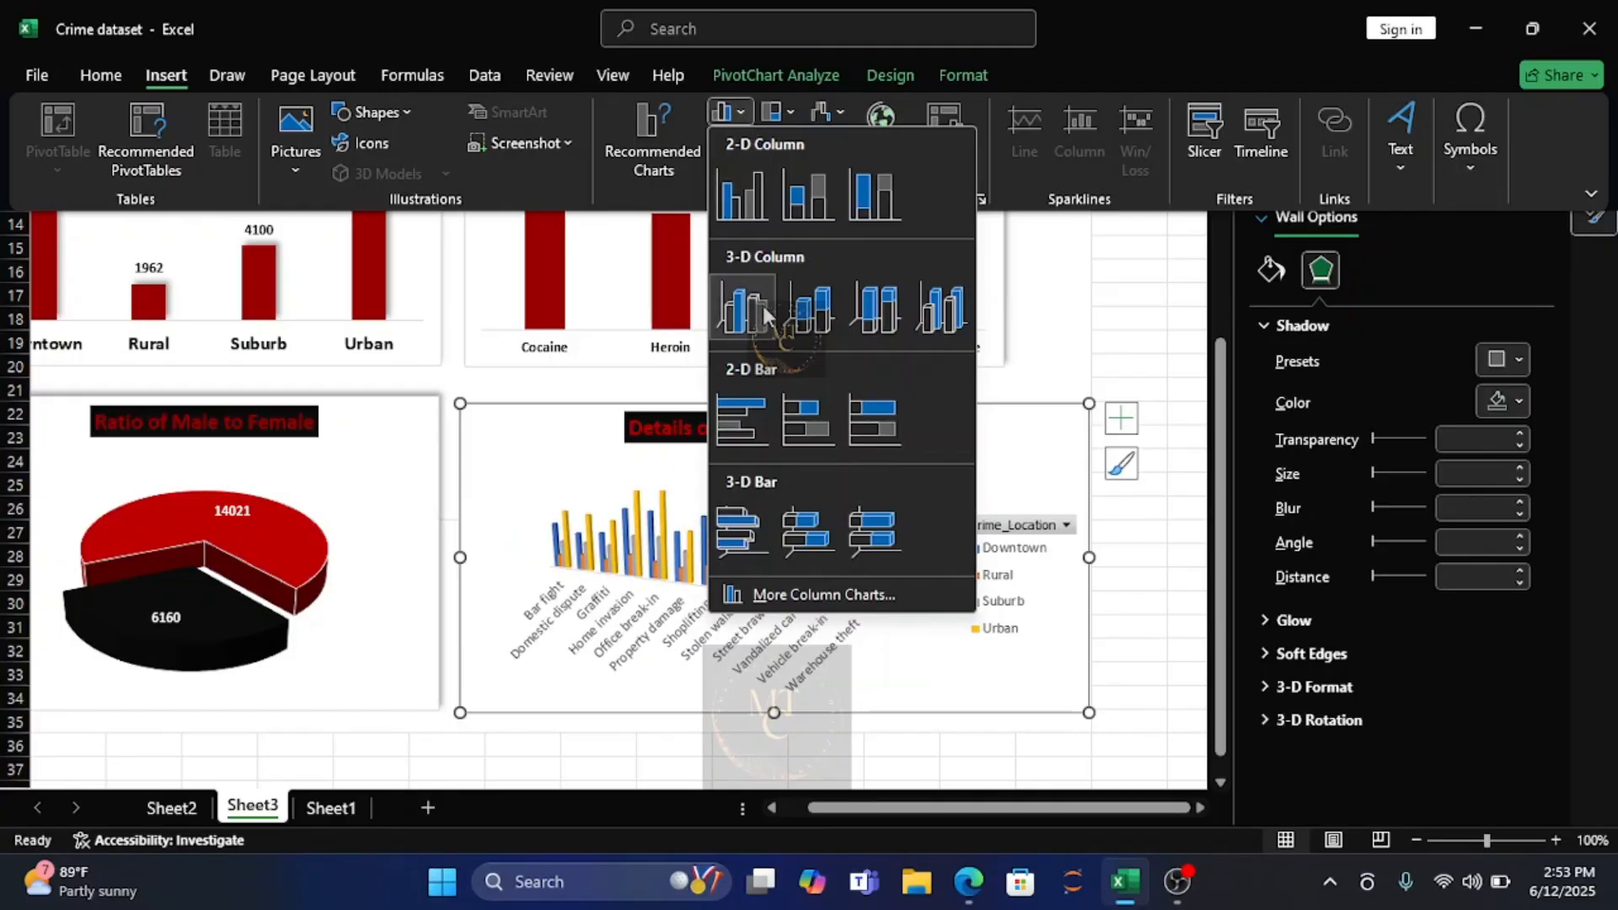
{"action": "left_click", "coordinate": [826, 316]}
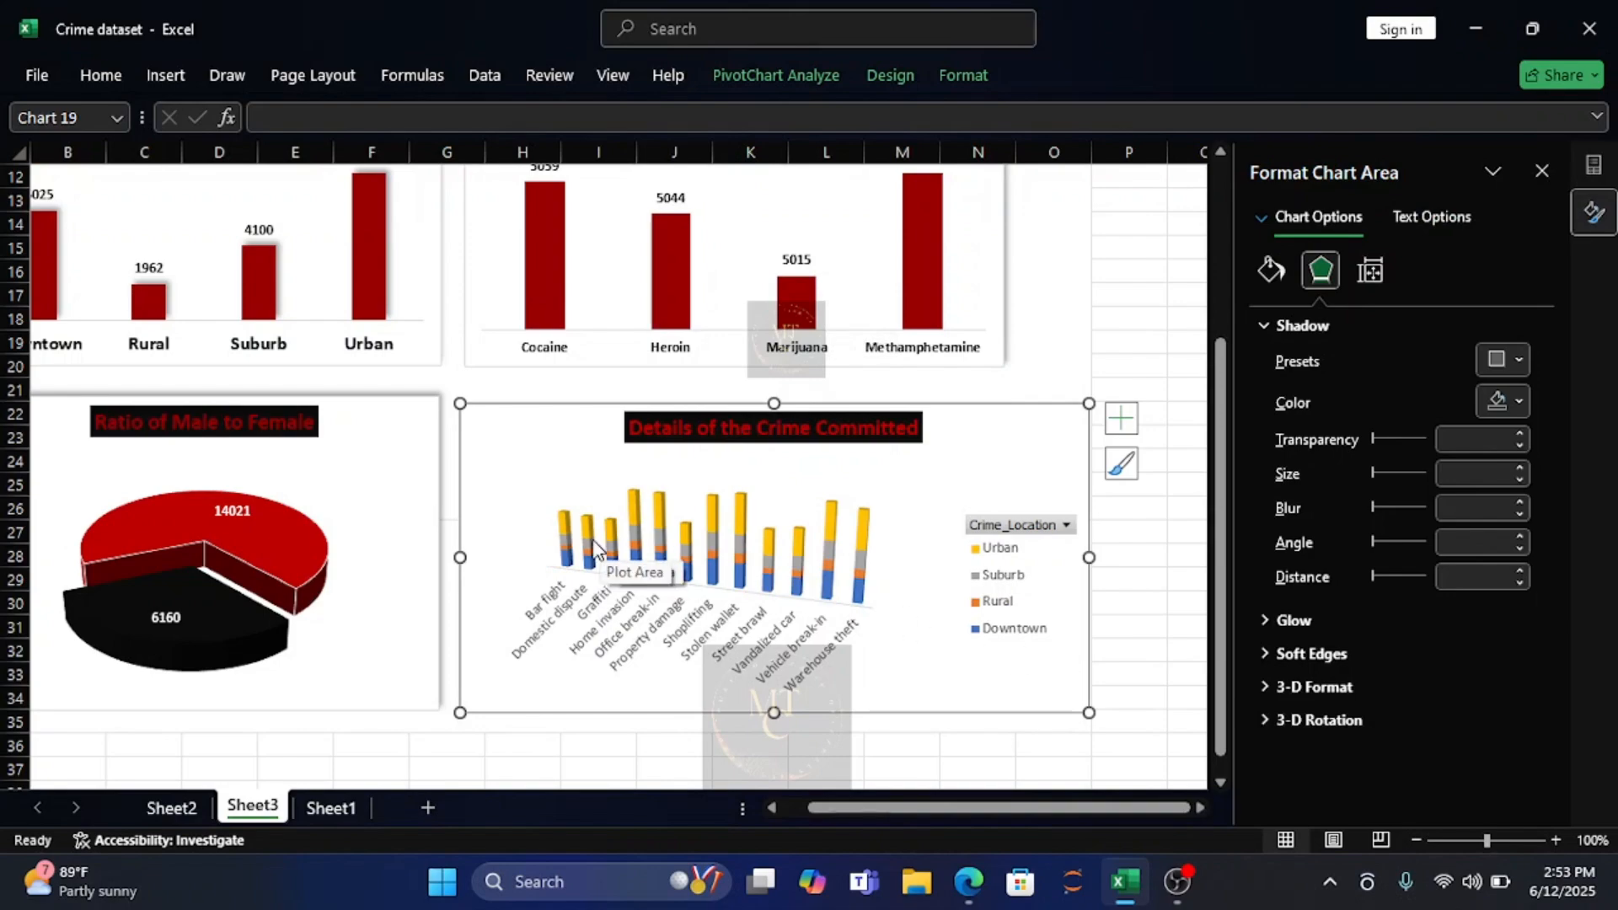
Make the crime type chart's legend text bold and black.
{"action": "left_click", "coordinate": [1004, 556]}
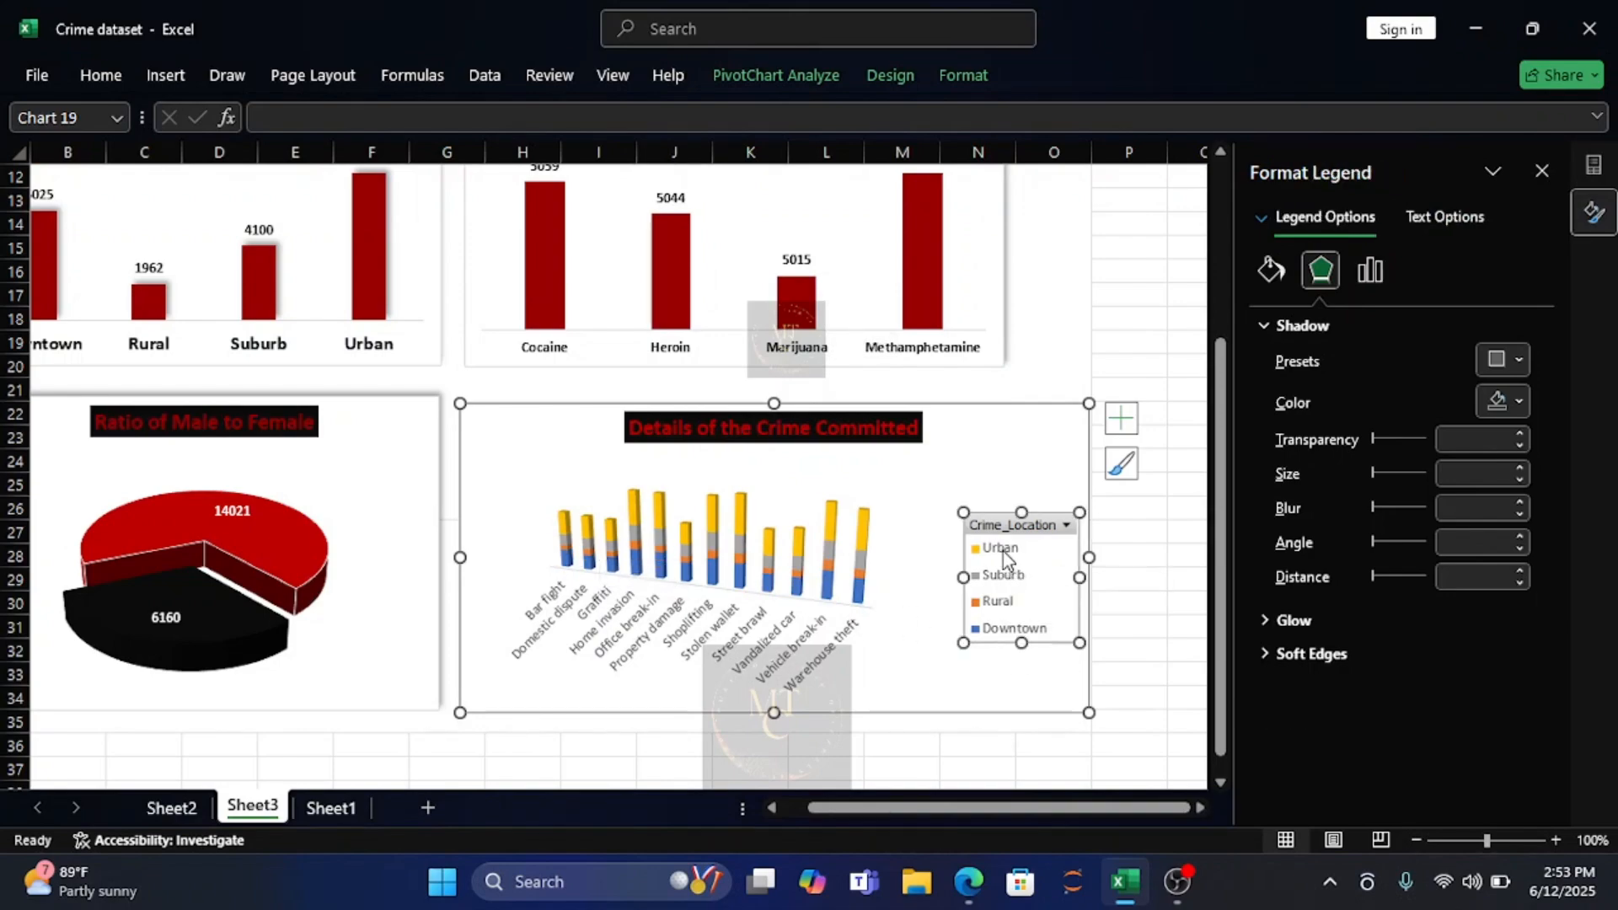
{"action": "left_click", "coordinate": [113, 79]}
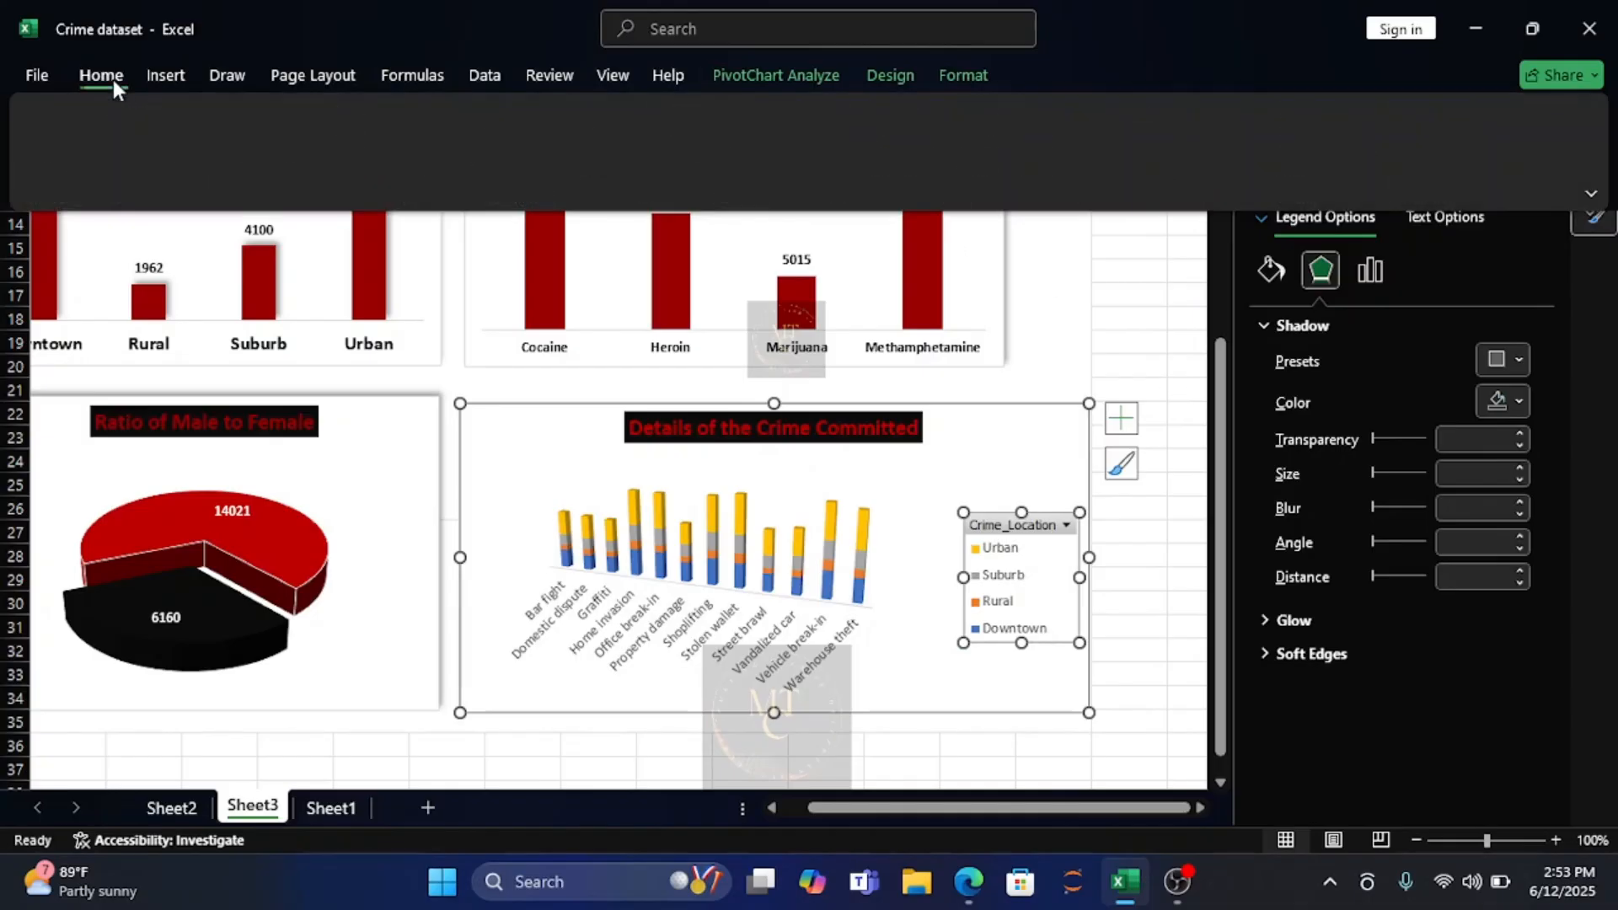
{"action": "left_click", "coordinate": [174, 162]}
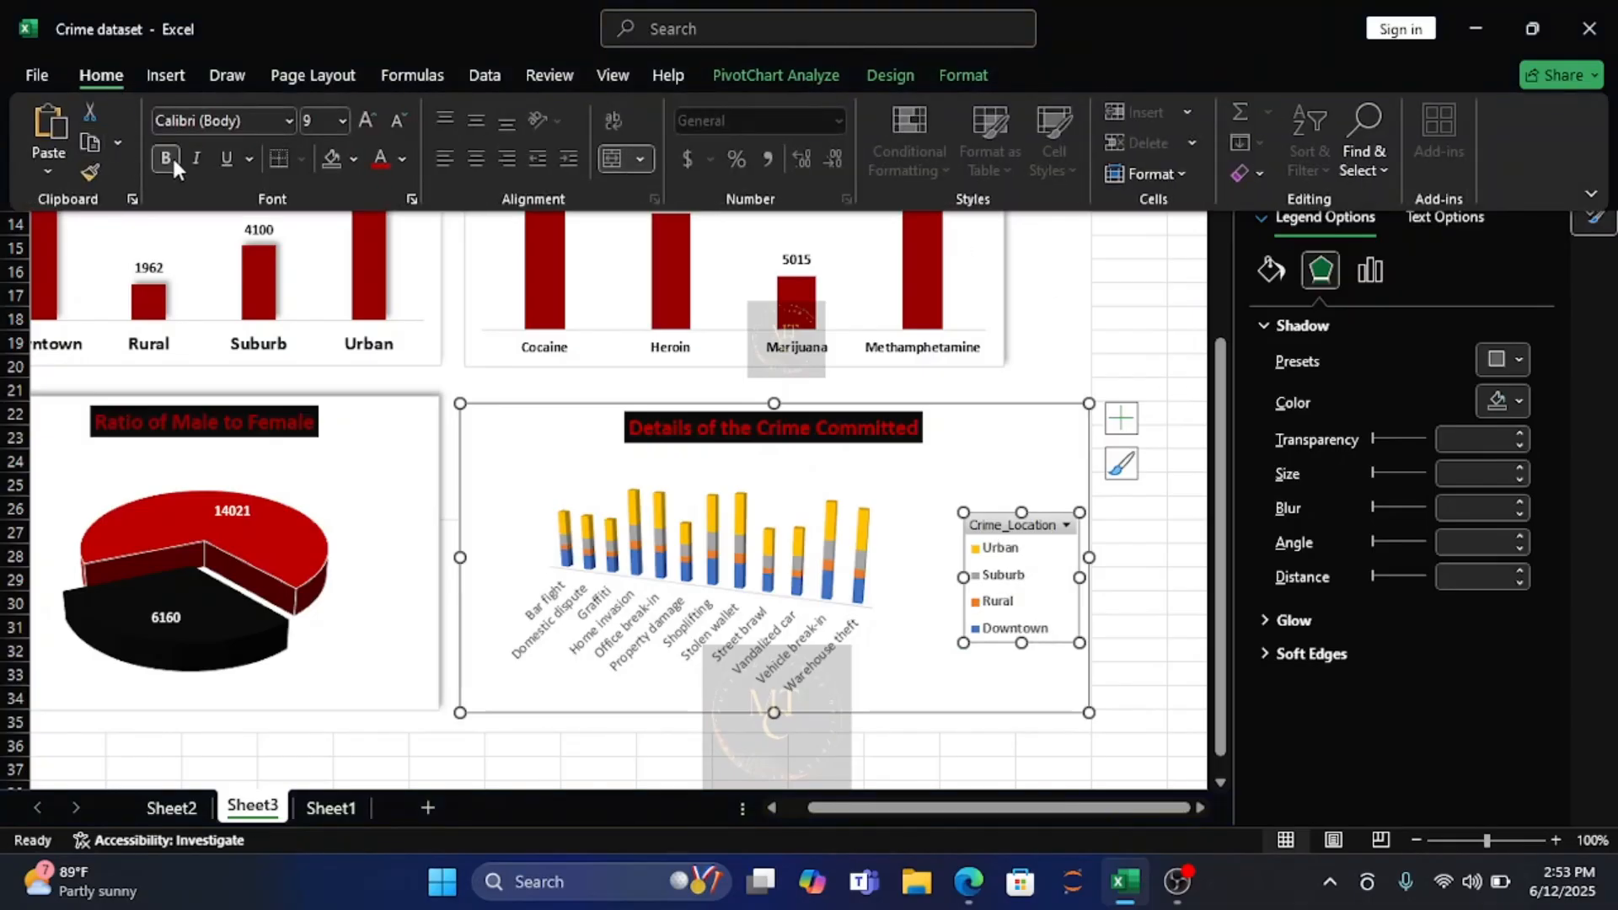
{"action": "left_click", "coordinate": [403, 157]}
{"action": "left_click", "coordinate": [419, 314]}
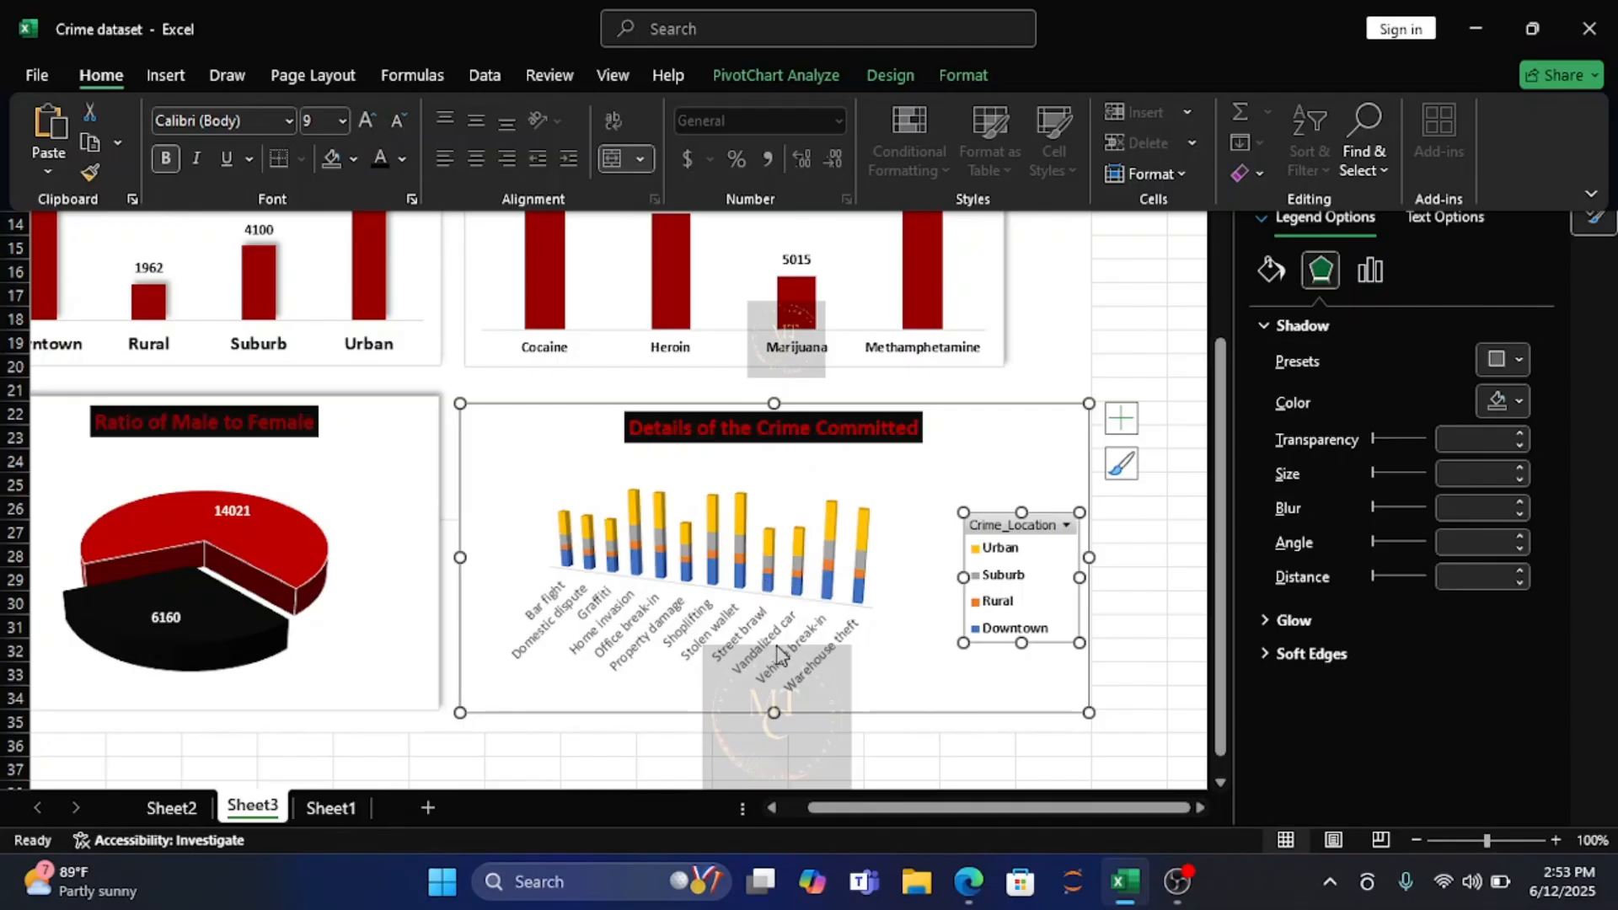
Apply the bottom-right outer shadow preset to the walls of the crime type chart.
{"action": "left_click", "coordinate": [568, 551]}
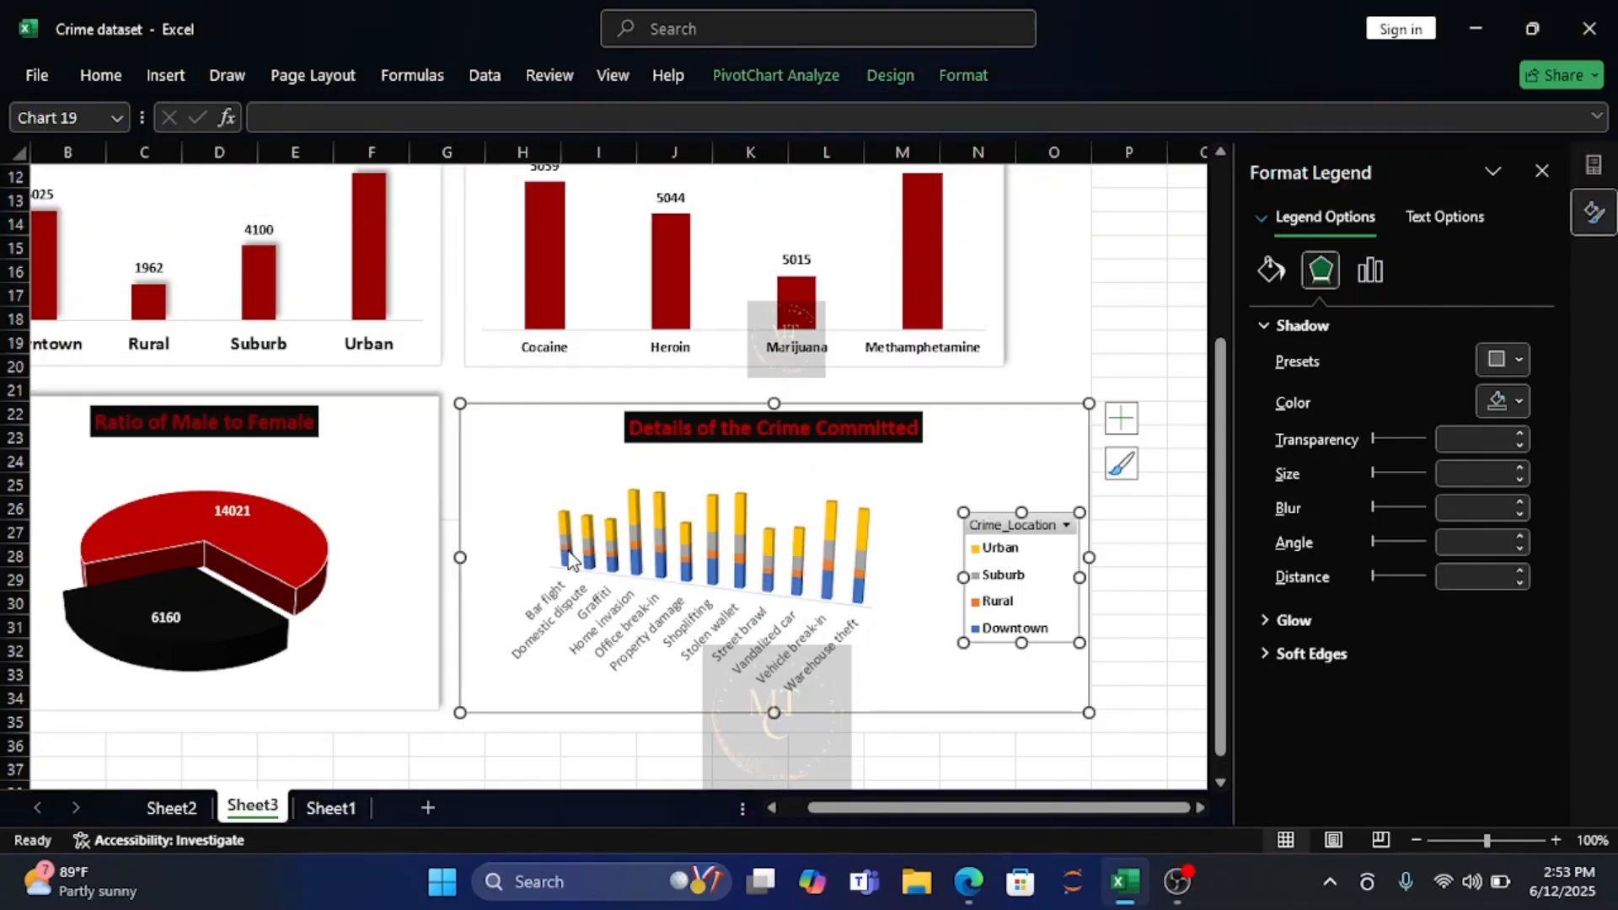
{"action": "left_click", "coordinate": [620, 563]}
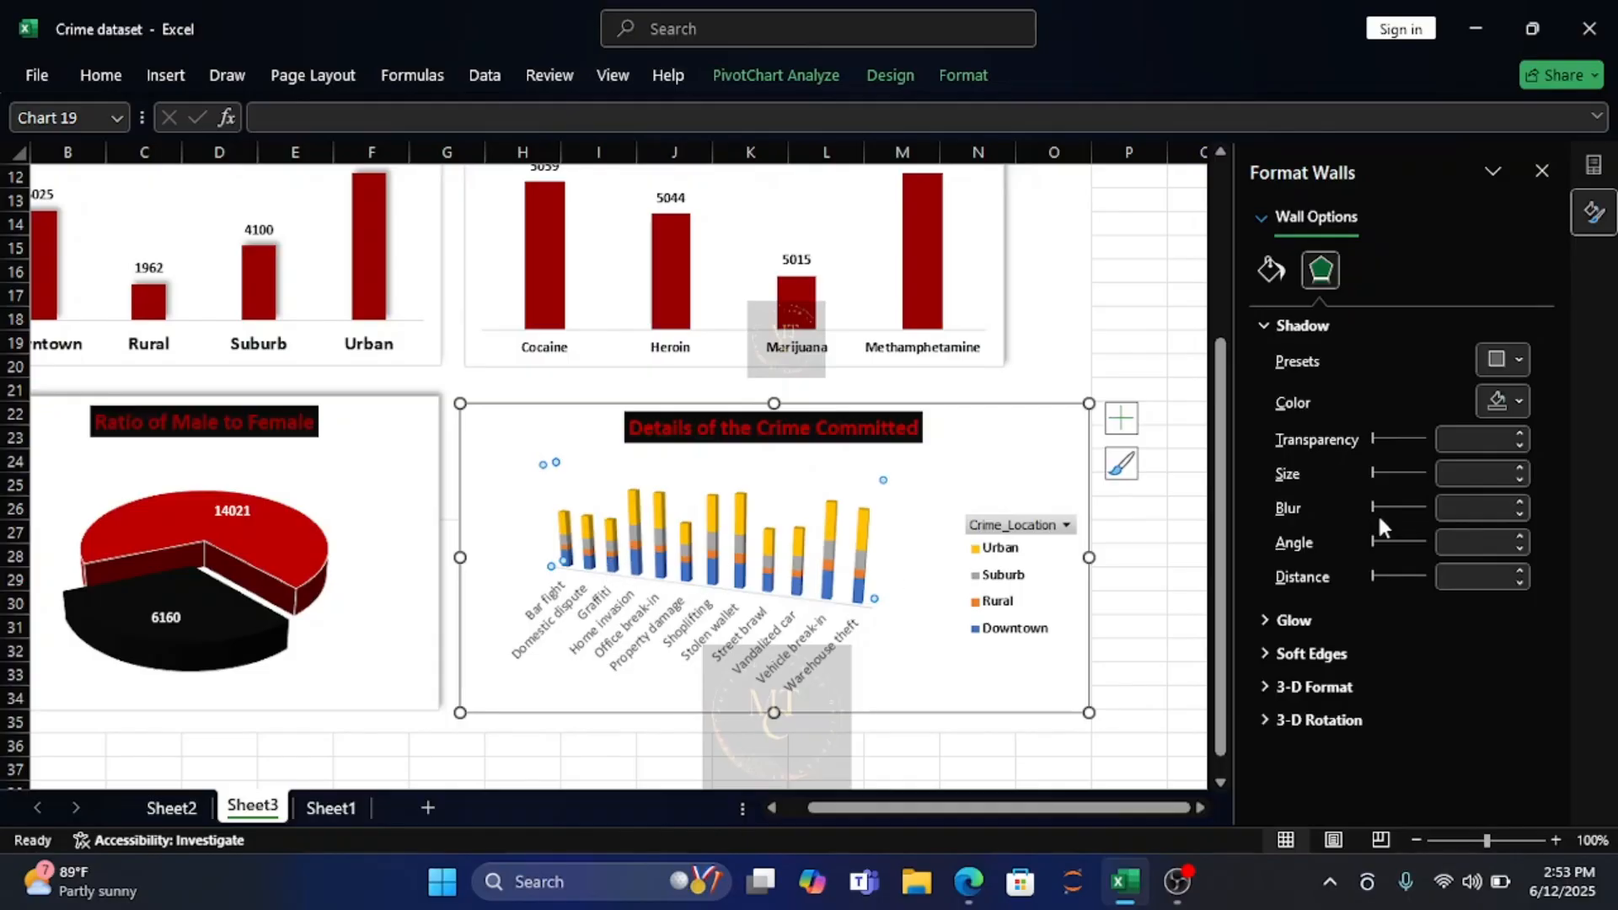
{"action": "left_click", "coordinate": [1514, 364]}
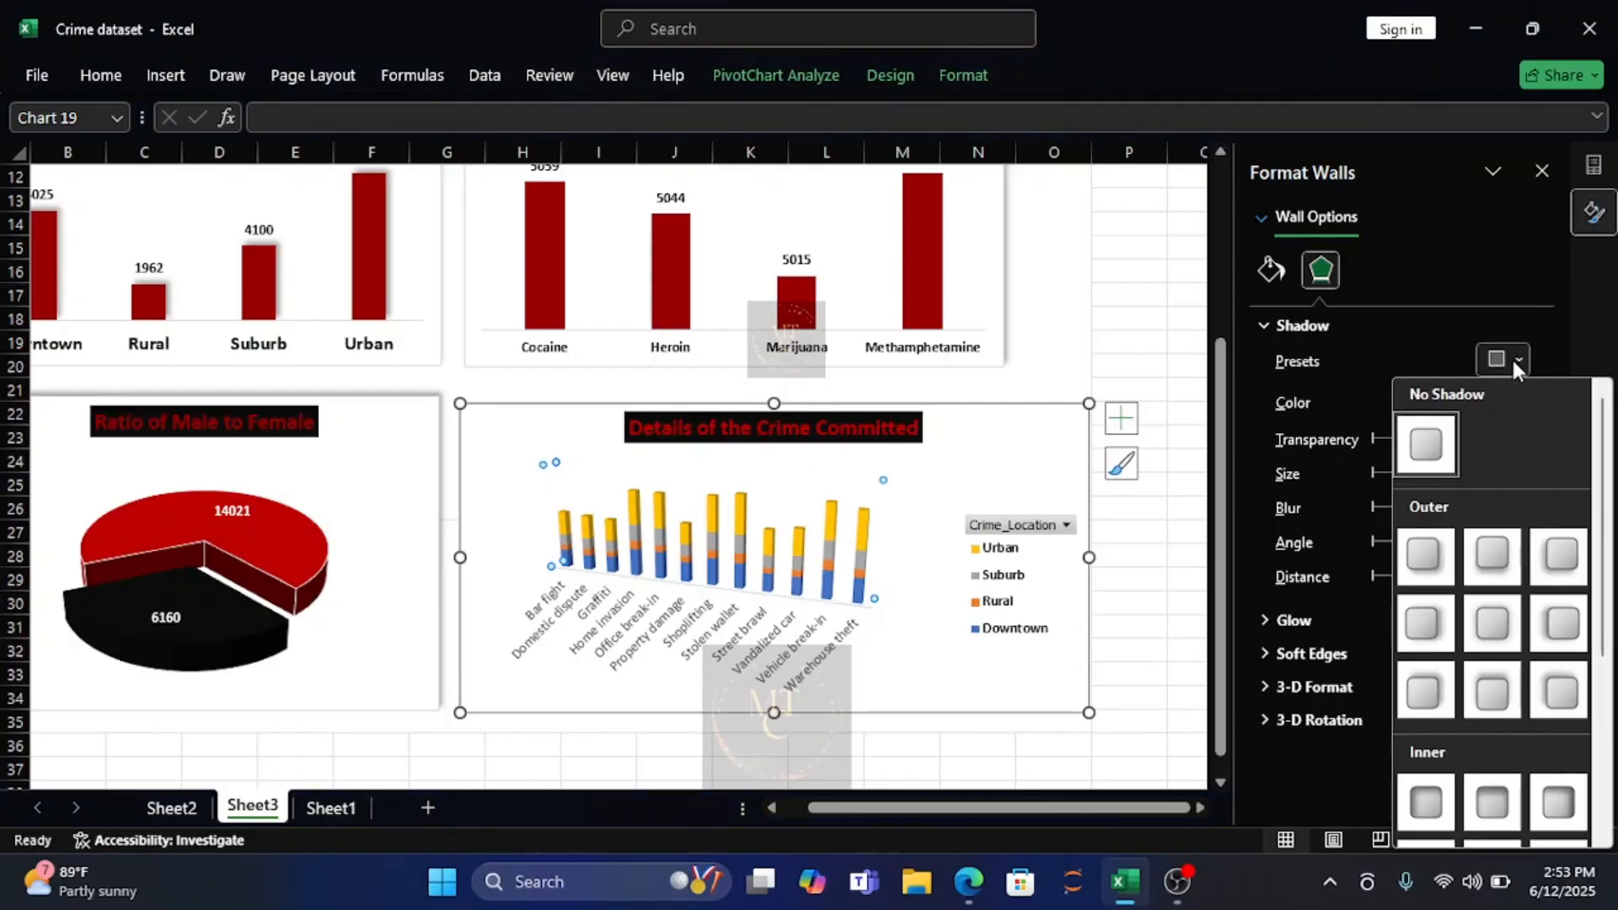
{"action": "left_click", "coordinate": [1424, 555]}
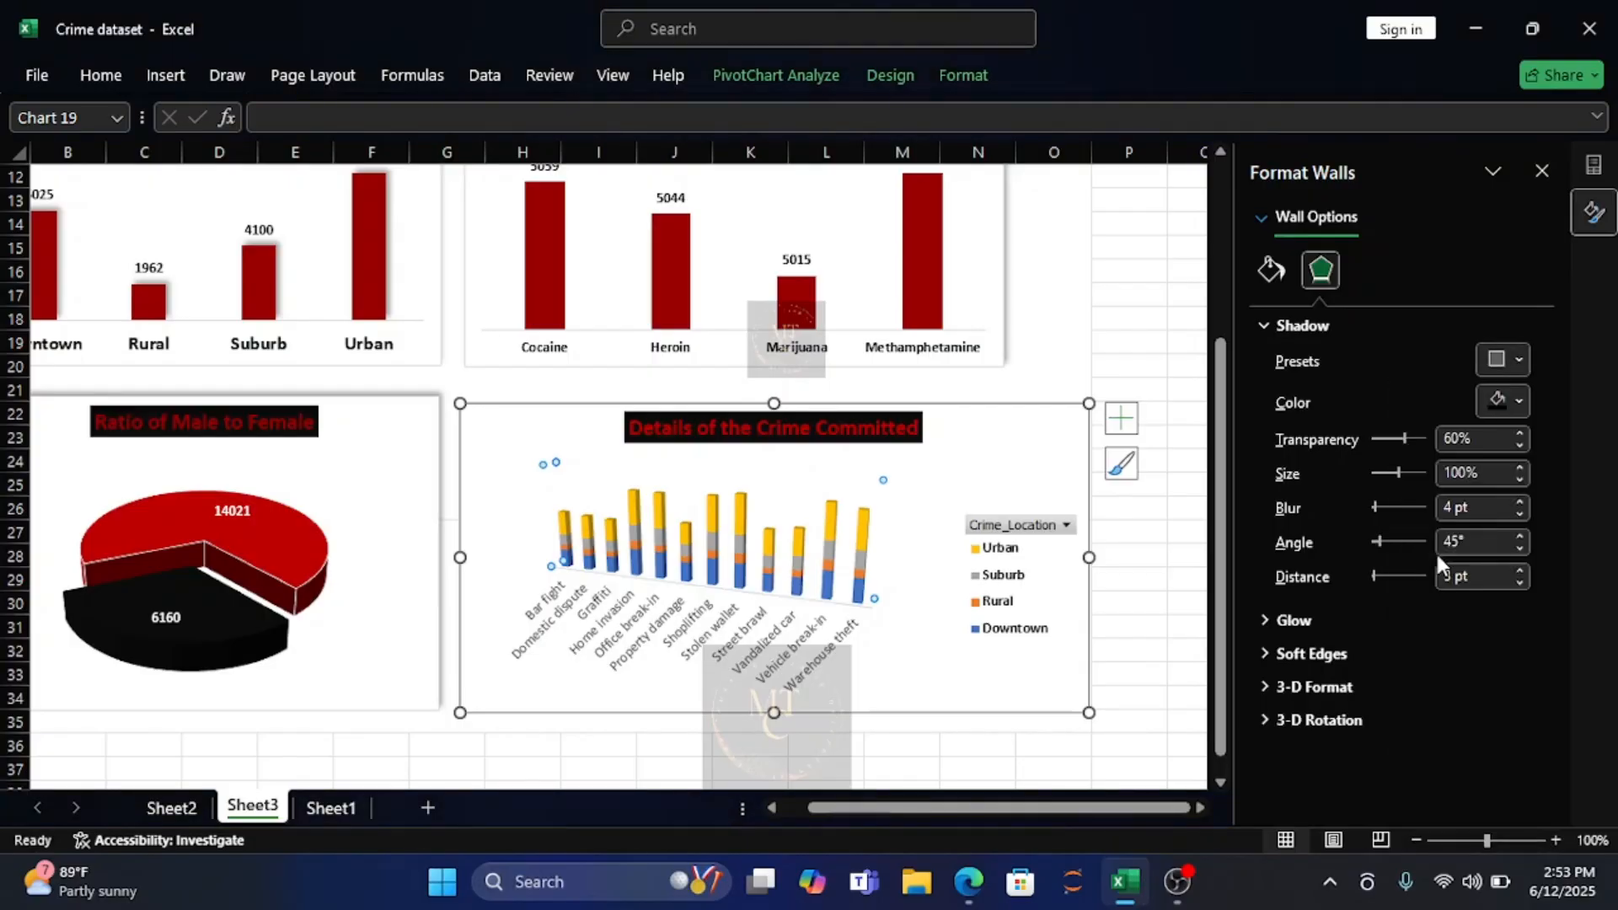
Set the crime type chart's wall shadow color to the recently used dark red.
{"action": "left_click", "coordinate": [579, 557]}
{"action": "left_click", "coordinate": [1519, 396]}
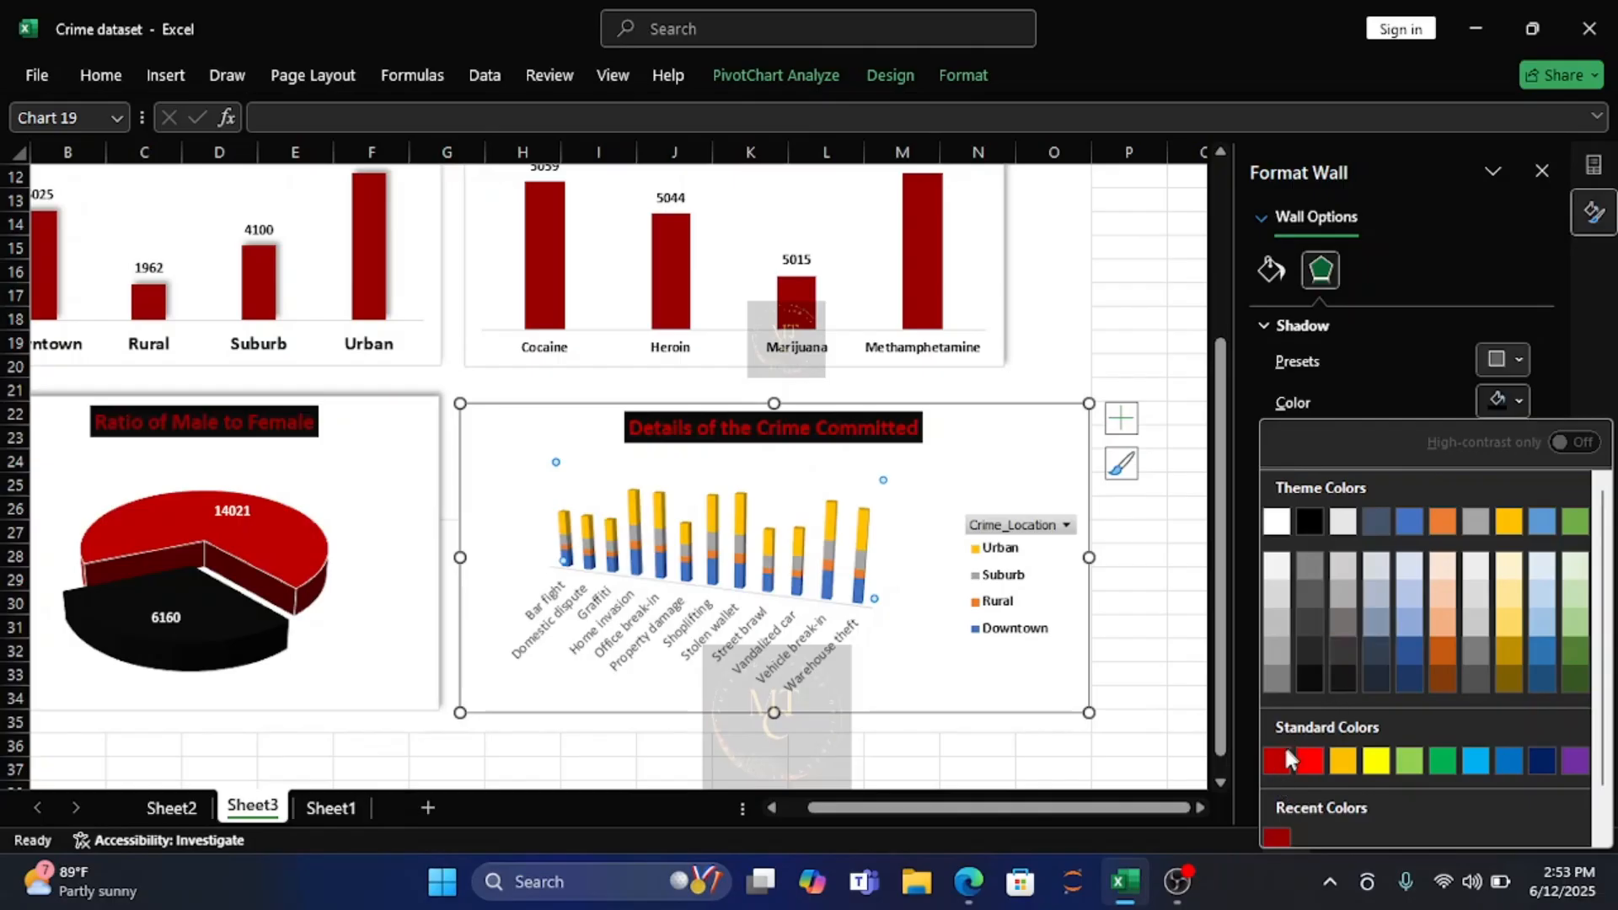
{"action": "left_click", "coordinate": [1280, 839]}
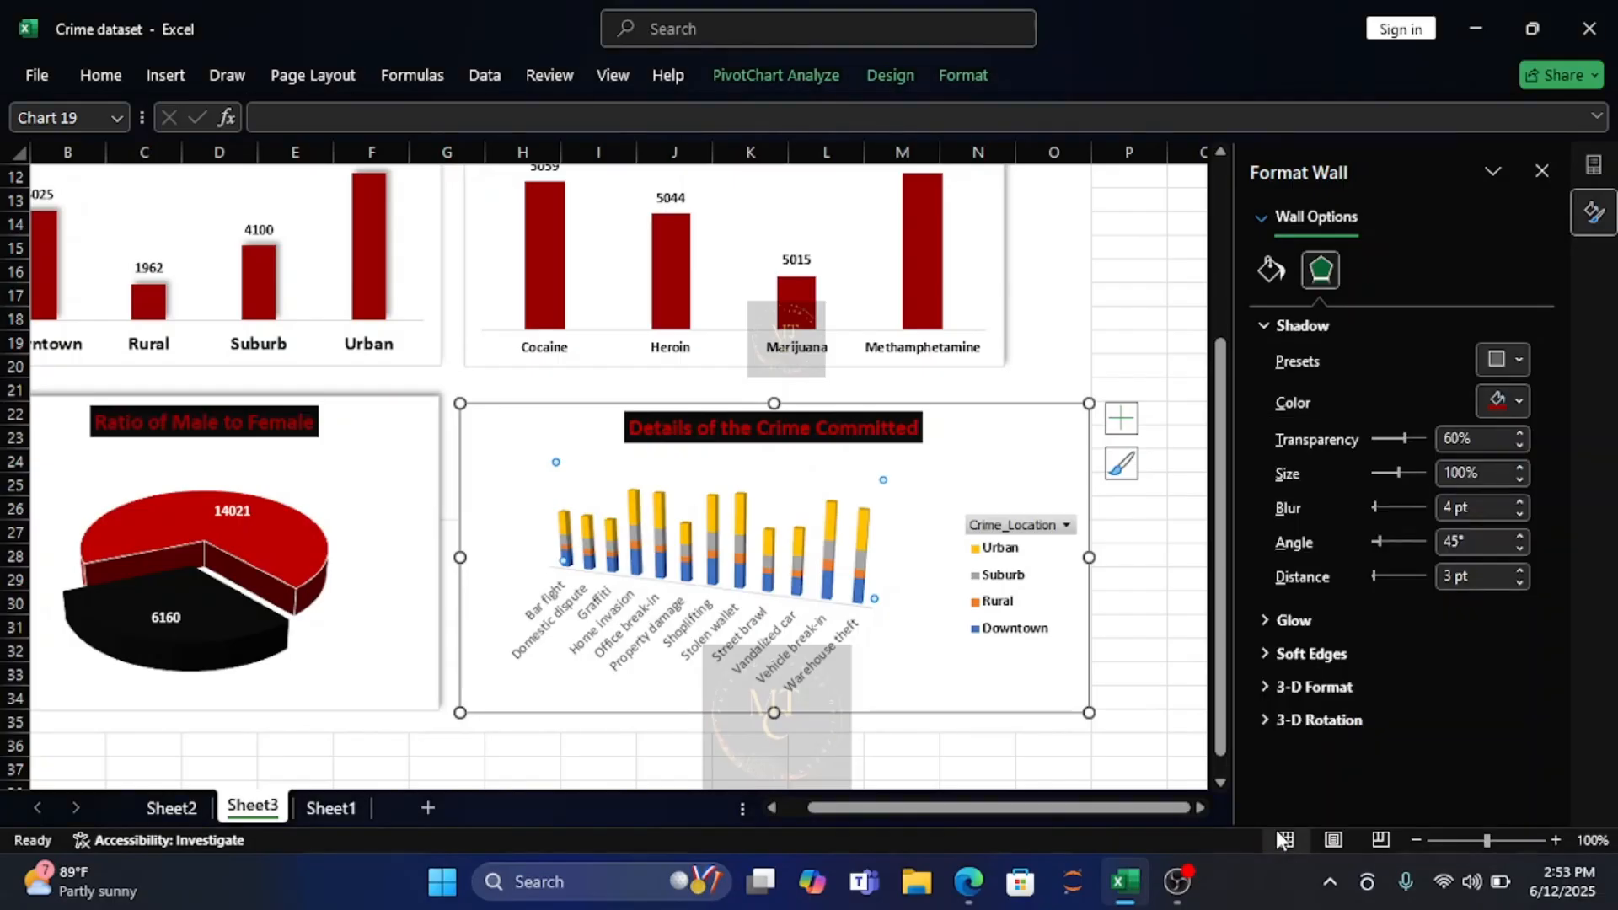
Fill the walls of the crime type chart with the recently used dark red.
{"action": "left_click", "coordinate": [742, 624]}
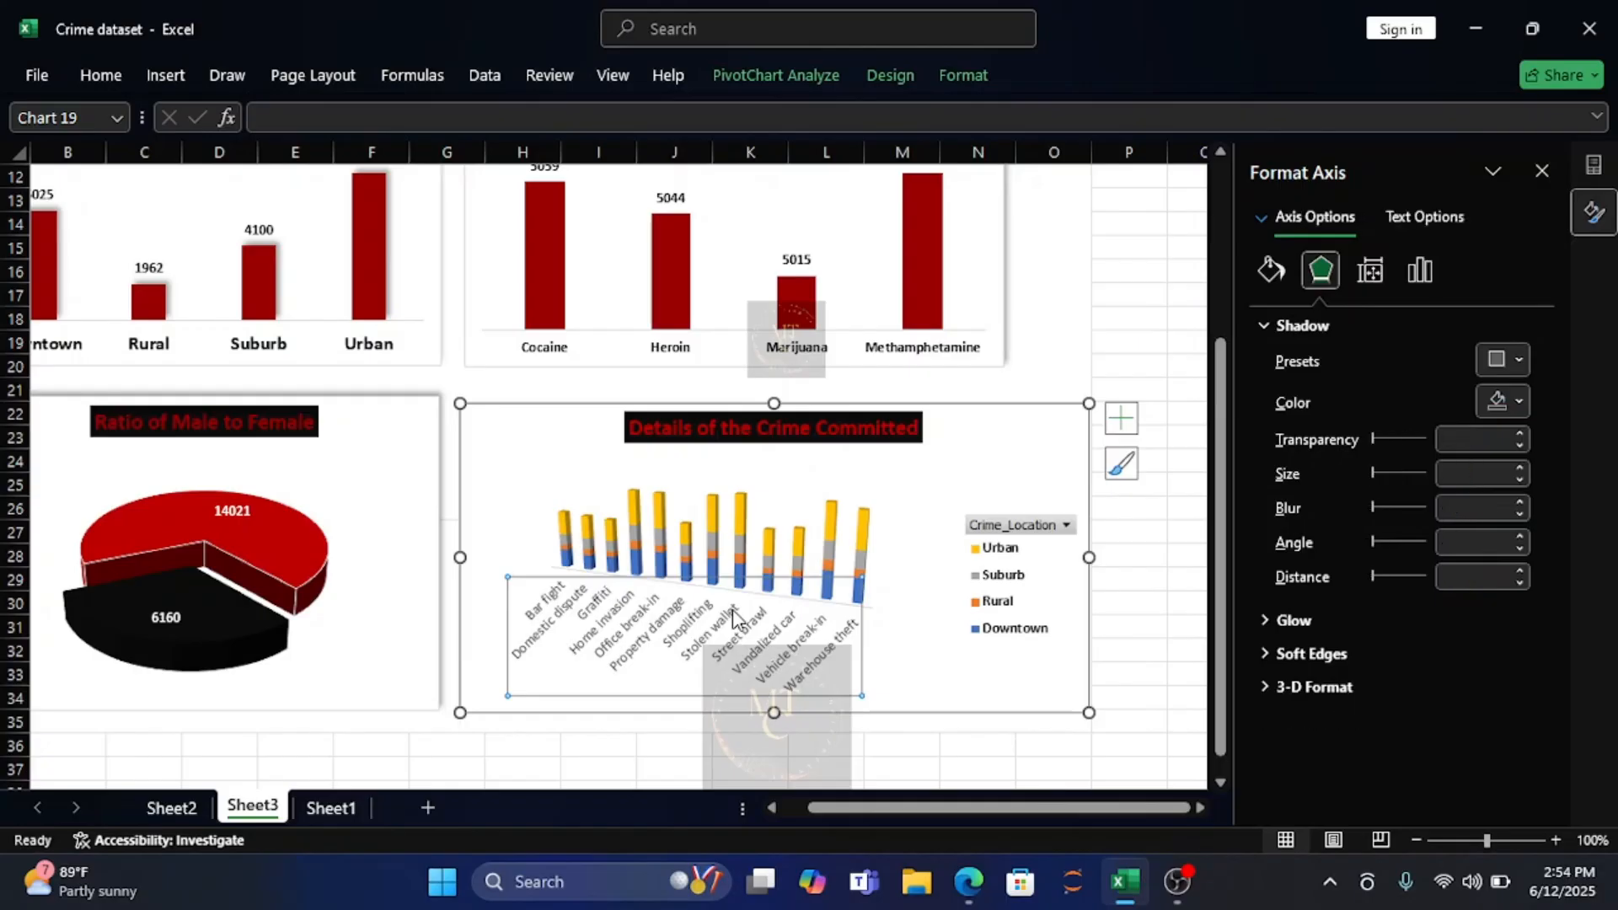
{"action": "left_click", "coordinate": [716, 547]}
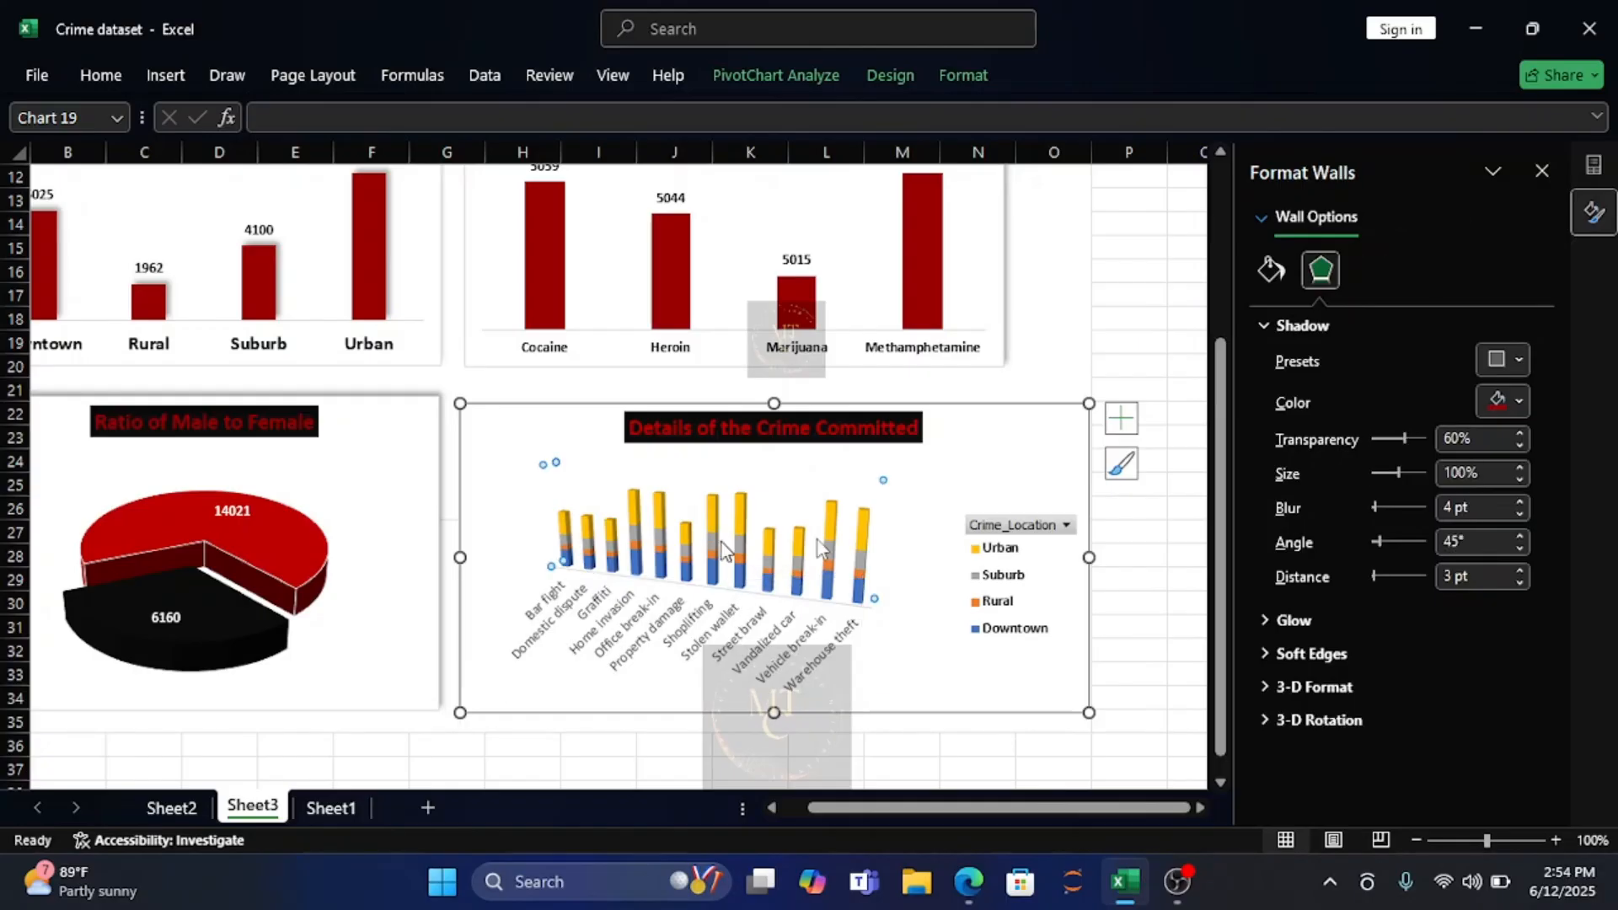
{"action": "left_click", "coordinate": [1270, 269]}
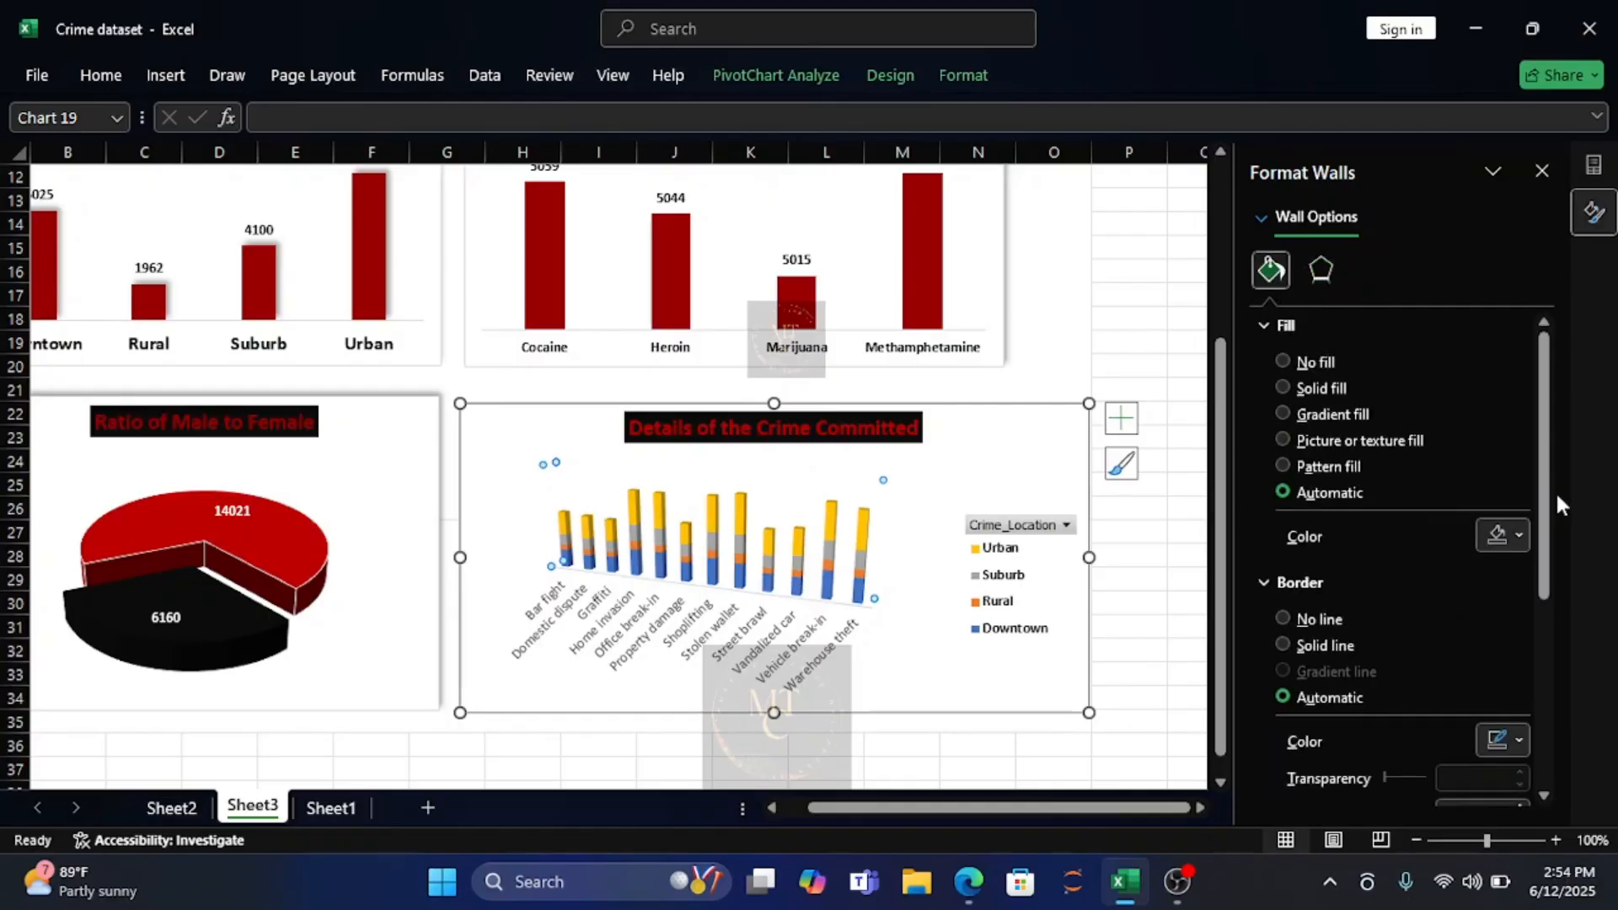
{"action": "left_click", "coordinate": [1510, 534]}
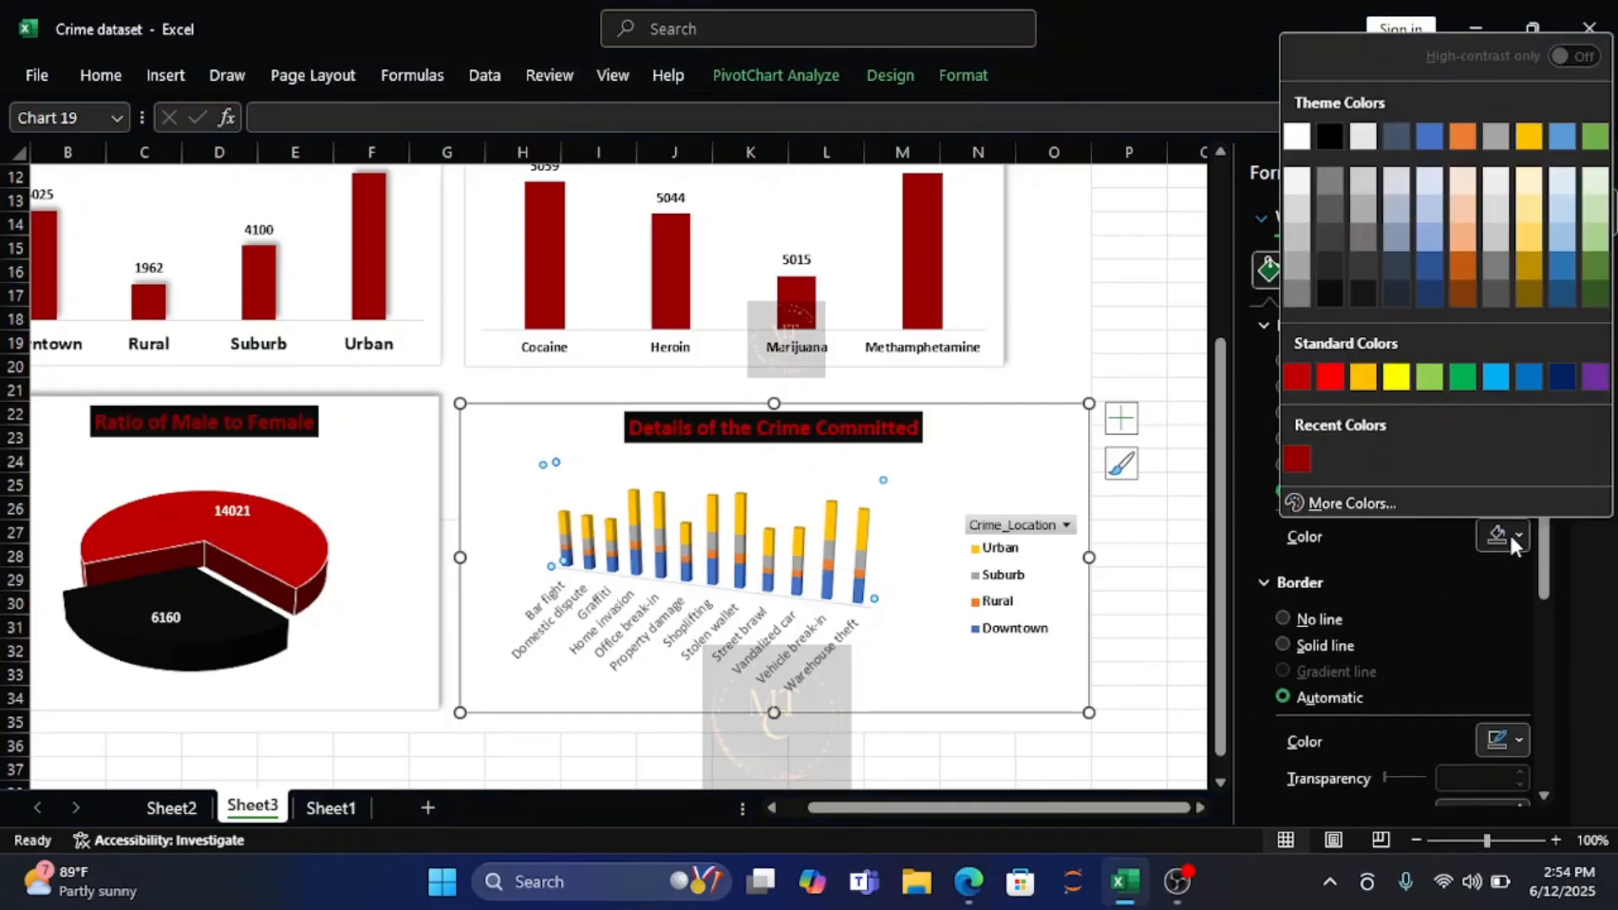
{"action": "left_click", "coordinate": [1301, 456]}
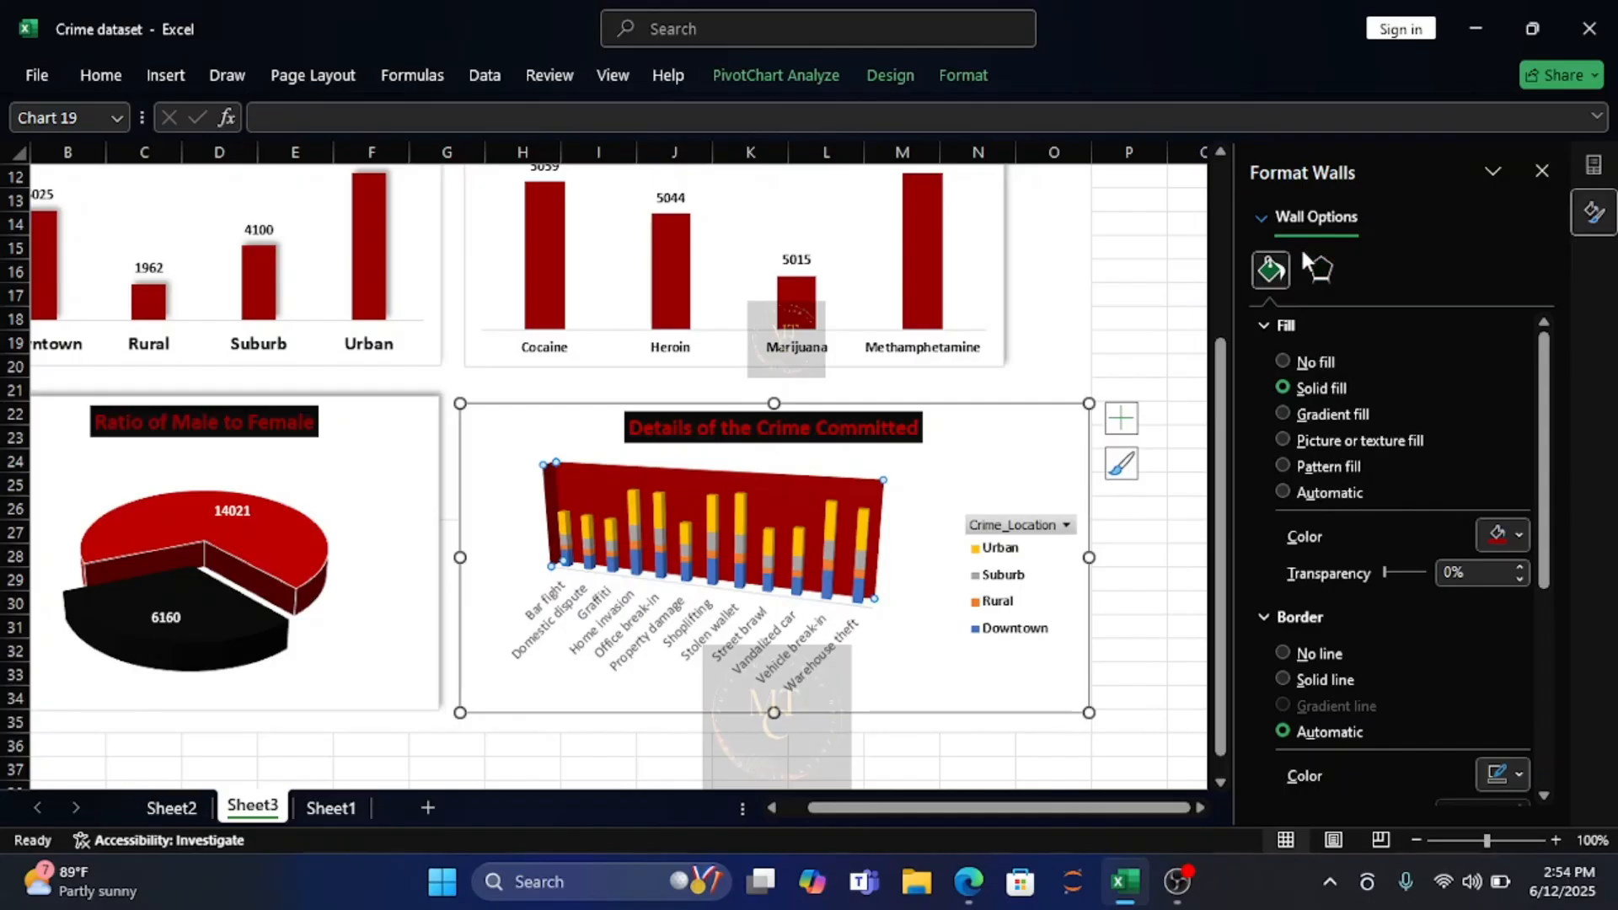
Set the shadow color of the crime type chart's walls to black.
{"action": "left_click", "coordinate": [1319, 273]}
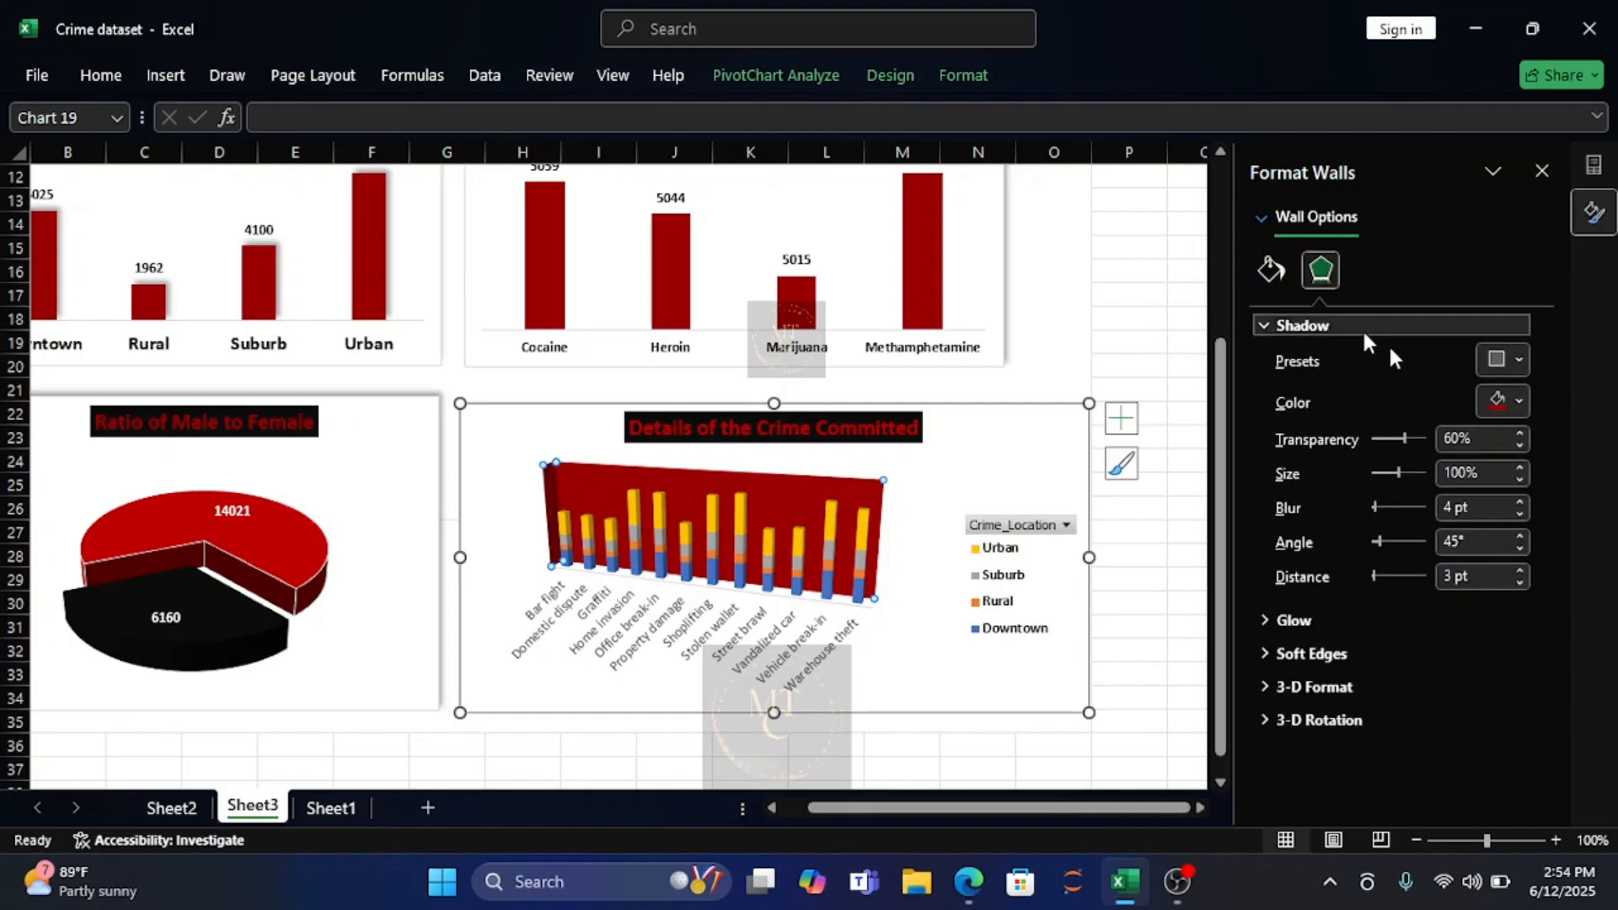
{"action": "left_click", "coordinate": [1521, 402]}
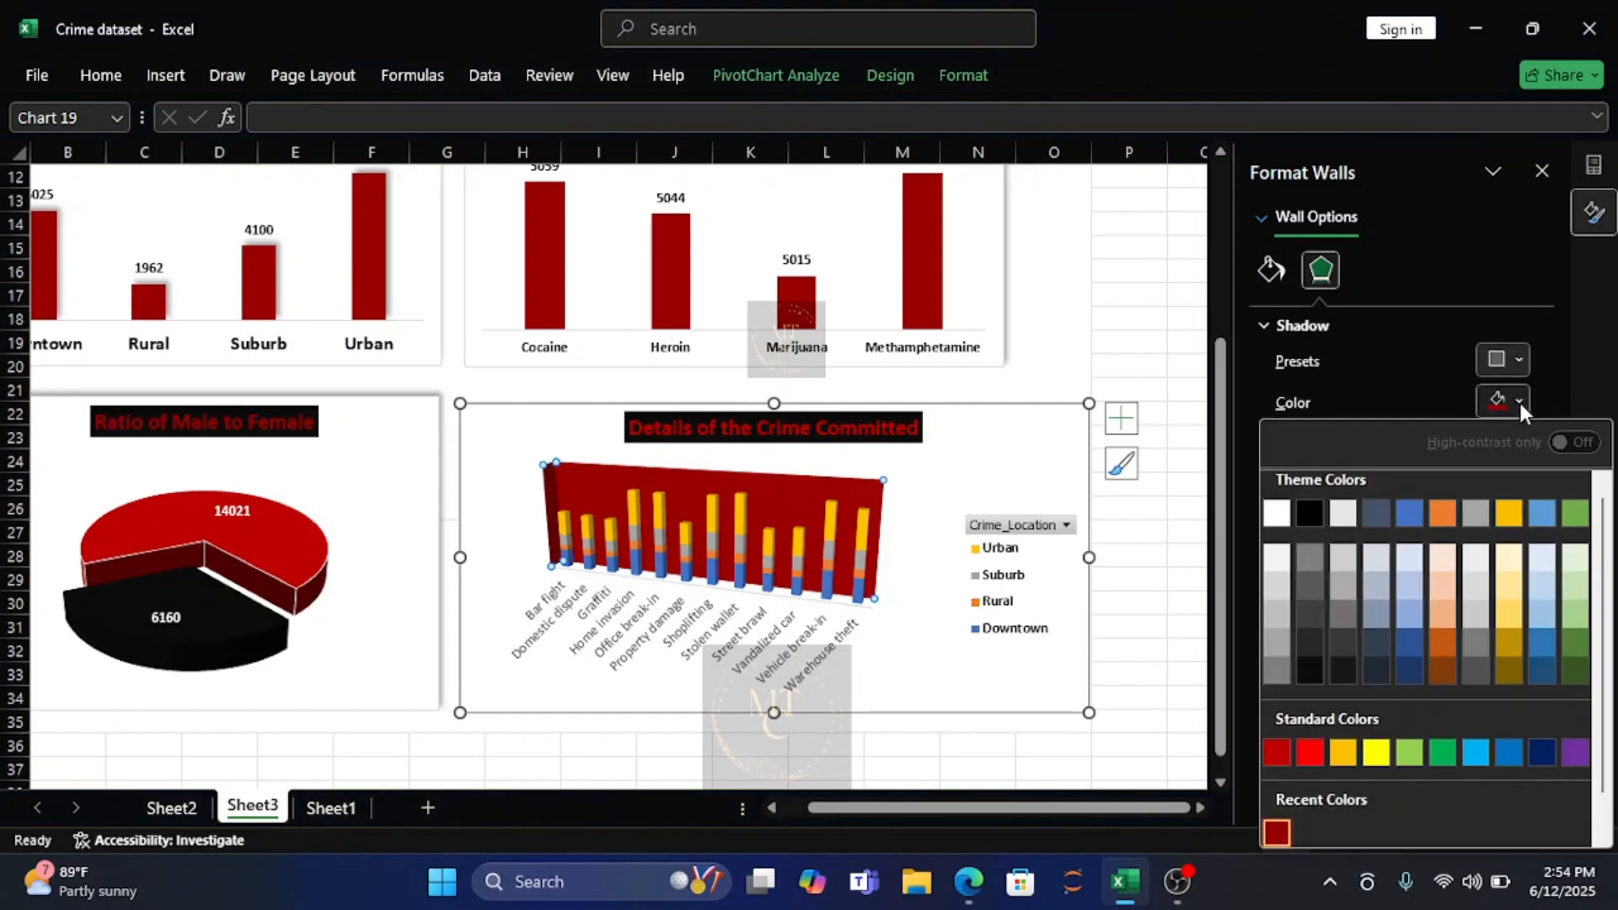
{"action": "left_click", "coordinate": [1312, 669]}
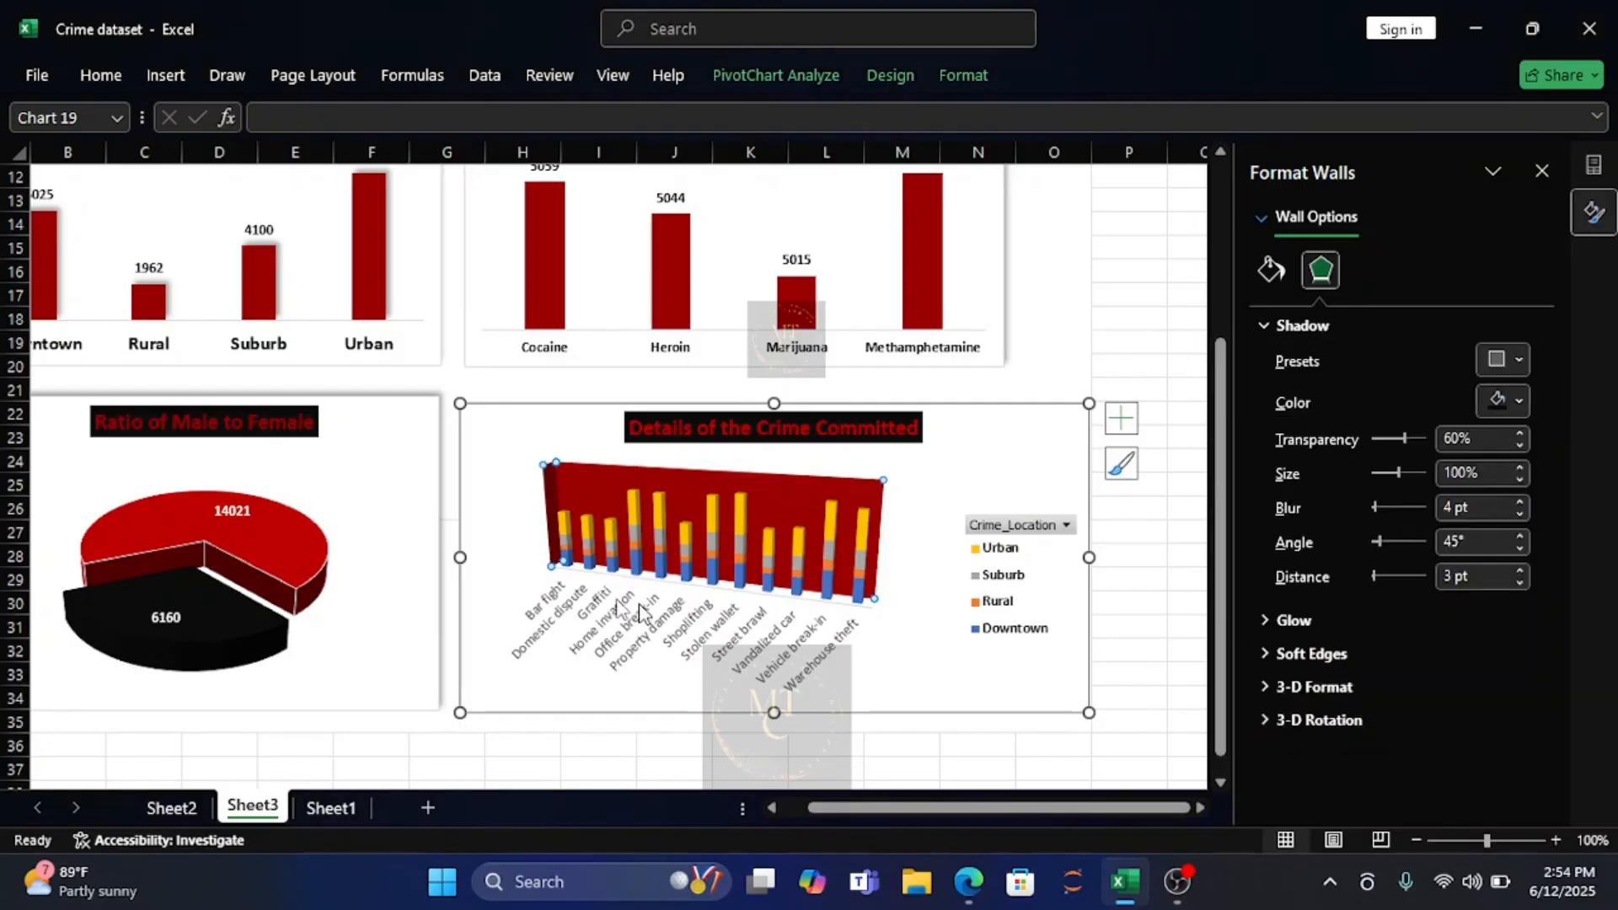
Fill the Downtown series of the crime type chart with the darkest black-column theme shade.
{"action": "left_click", "coordinate": [615, 566]}
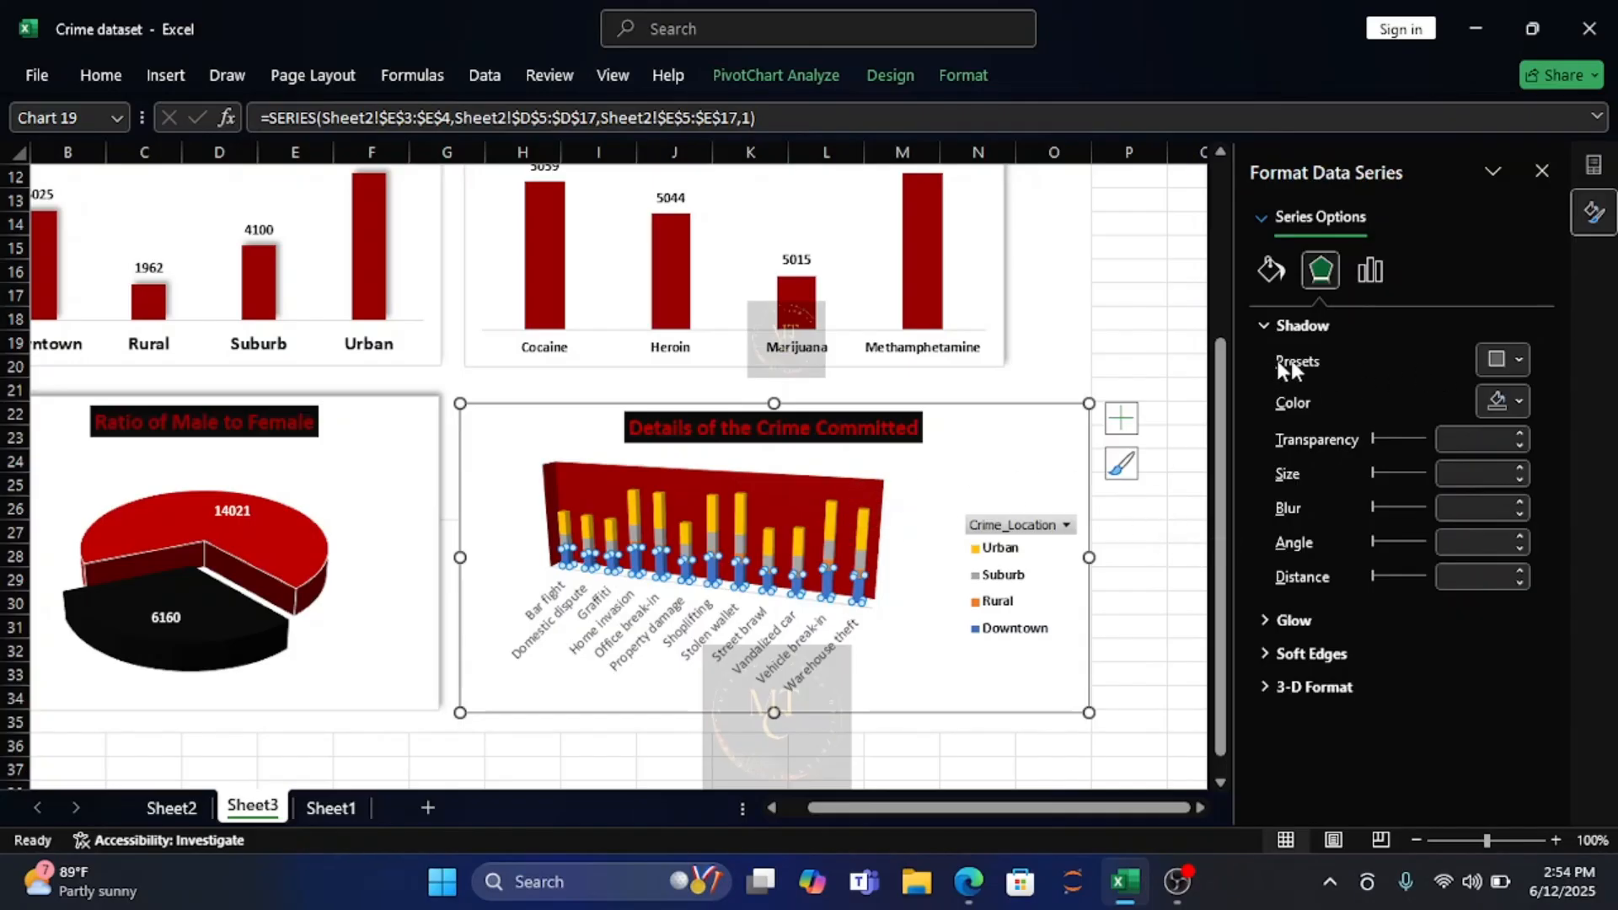
{"action": "left_click", "coordinate": [1271, 275]}
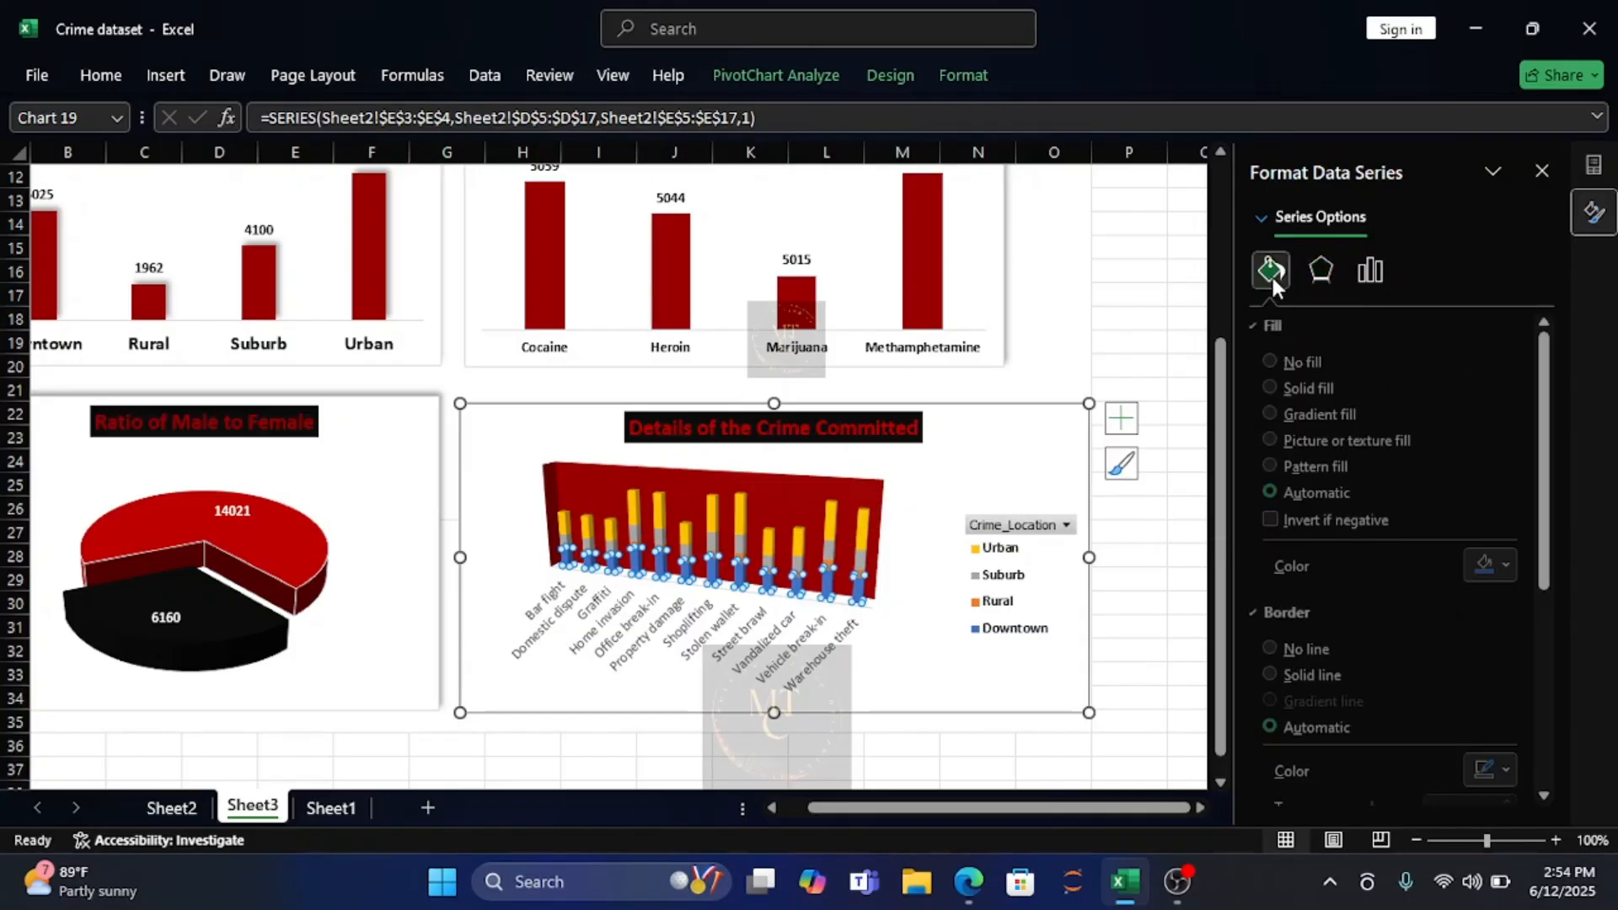
{"action": "left_click", "coordinate": [1520, 563]}
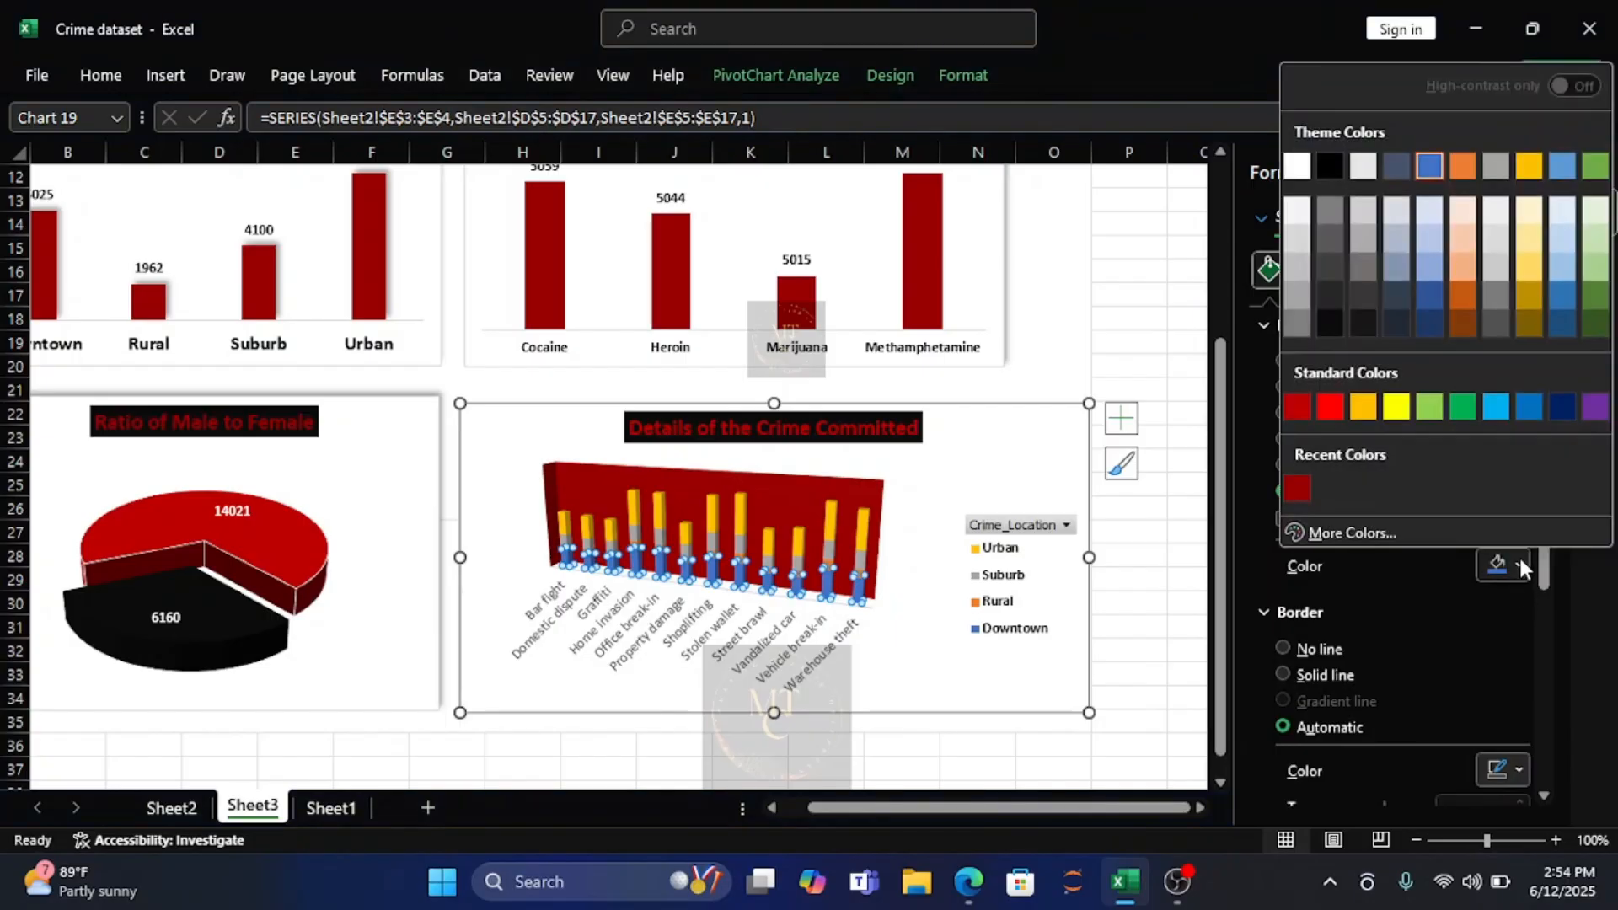
{"action": "left_click", "coordinate": [1333, 316]}
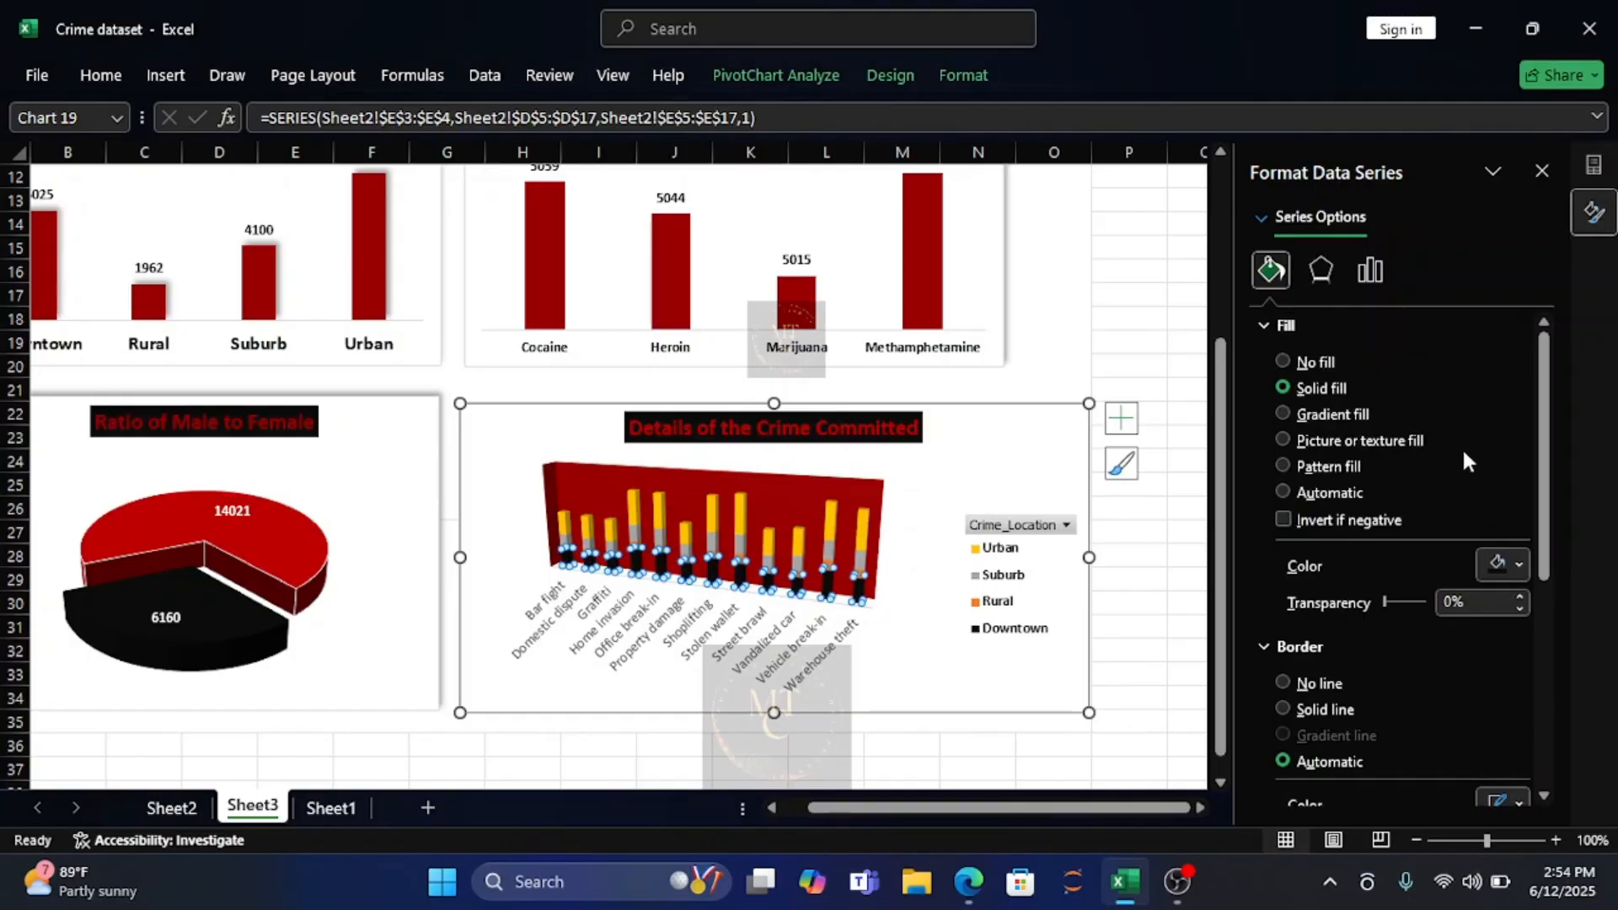
Fill the Rural series of the crime type chart with a very dark theme color.
{"action": "left_click", "coordinate": [797, 561]}
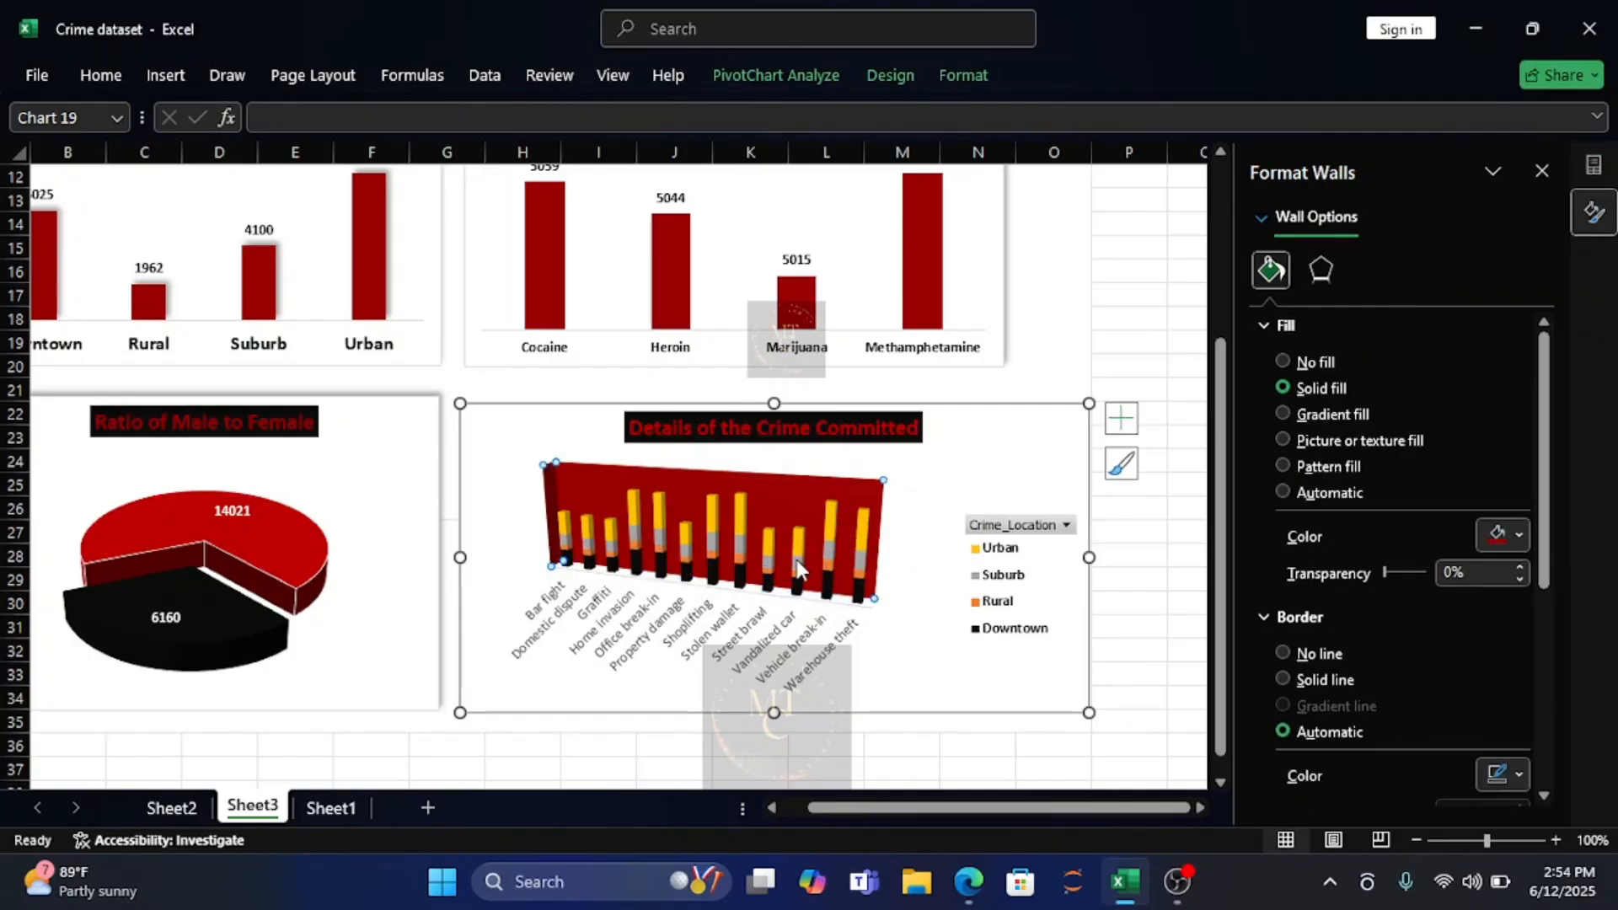
{"action": "left_click", "coordinate": [797, 560]}
{"action": "left_click", "coordinate": [797, 573]}
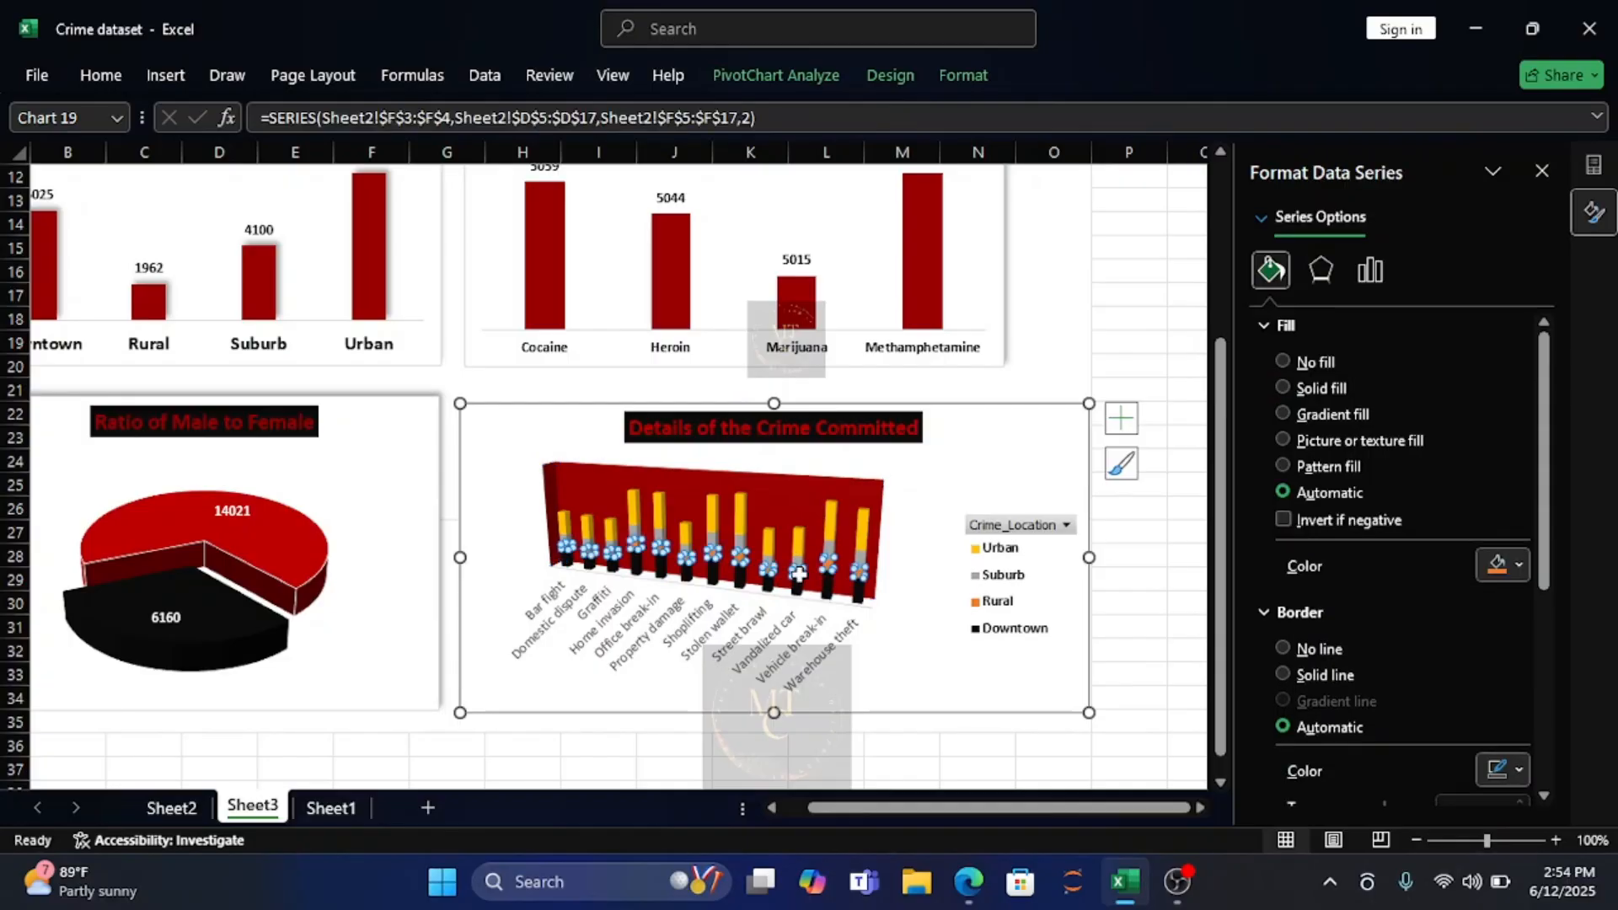
{"action": "left_click", "coordinate": [1520, 564]}
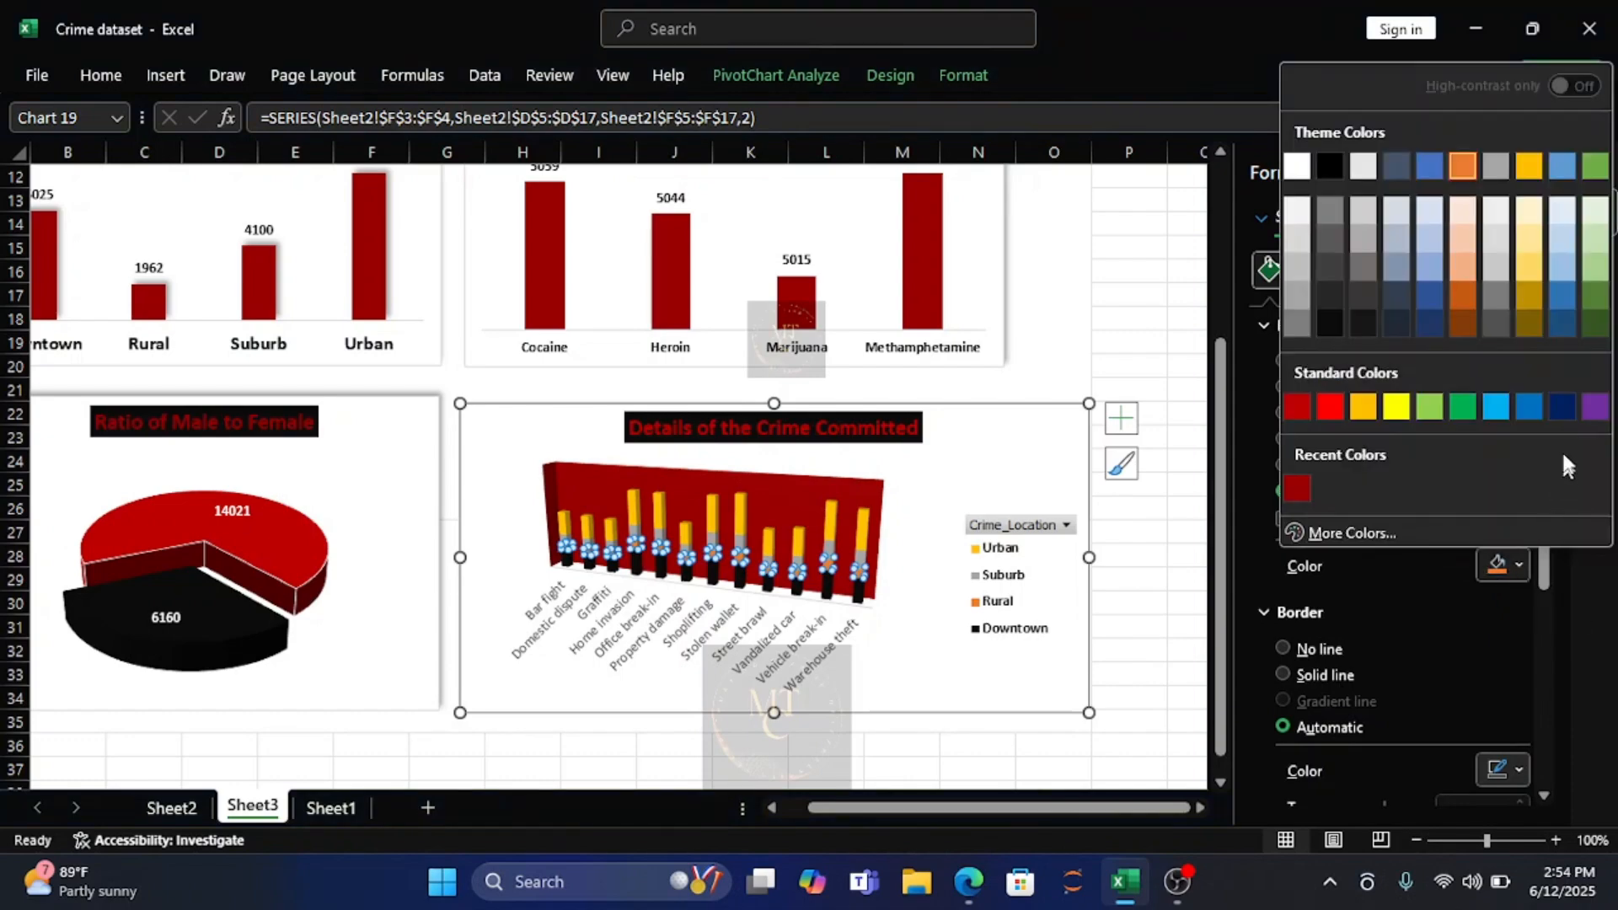
{"action": "left_click", "coordinate": [1390, 325]}
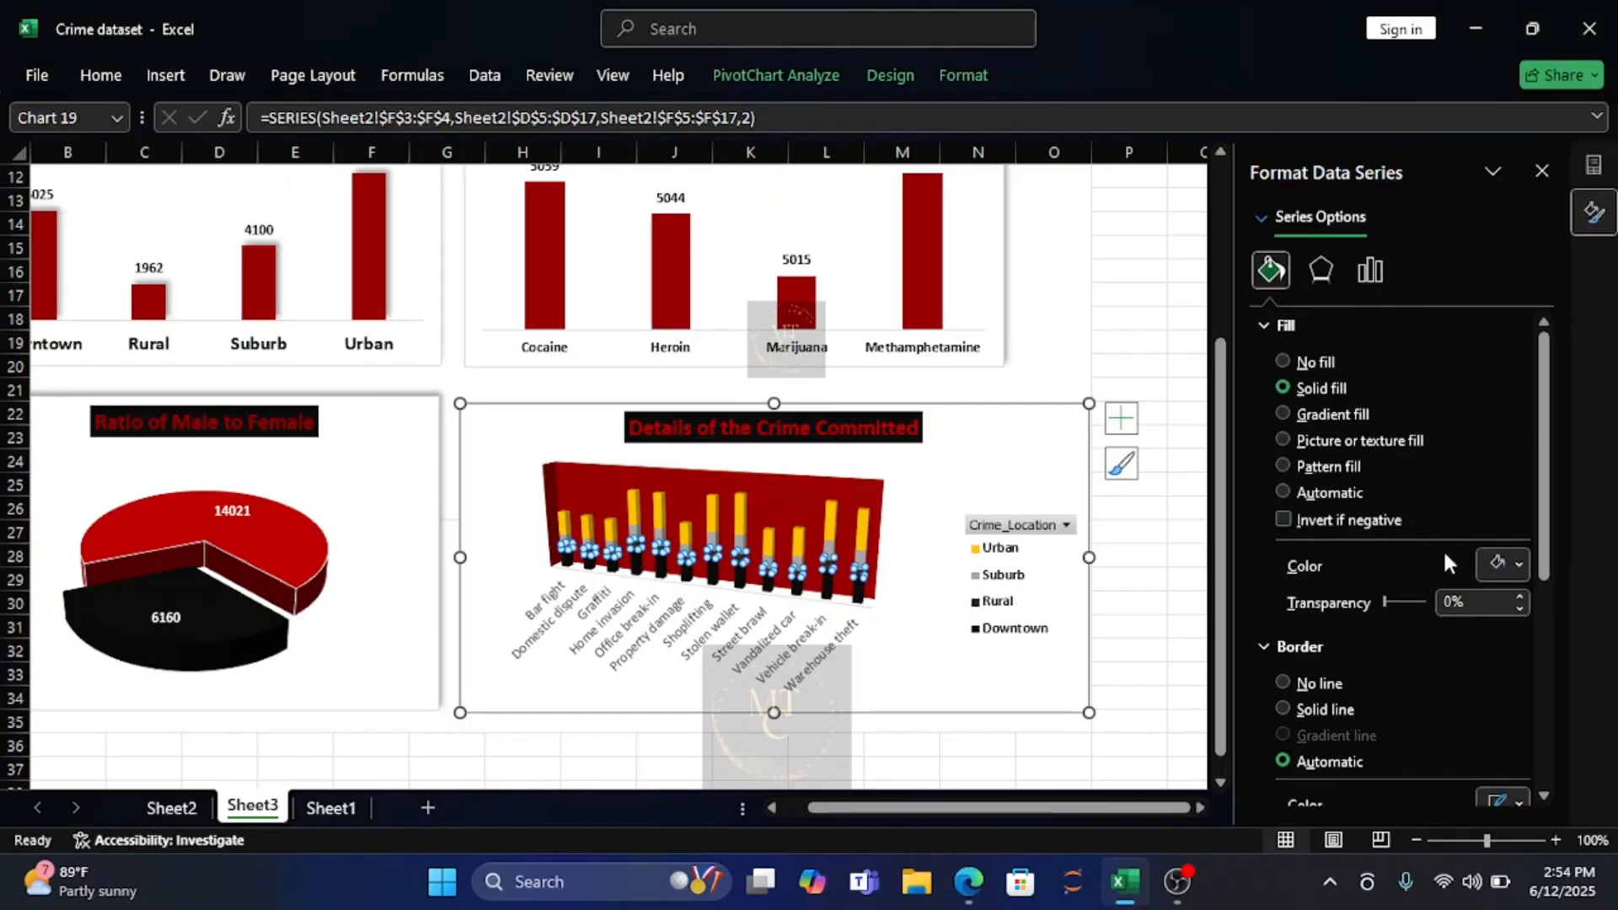
Fill the Suburb series of the crime type chart with a light gray theme color.
{"action": "left_click", "coordinate": [858, 558]}
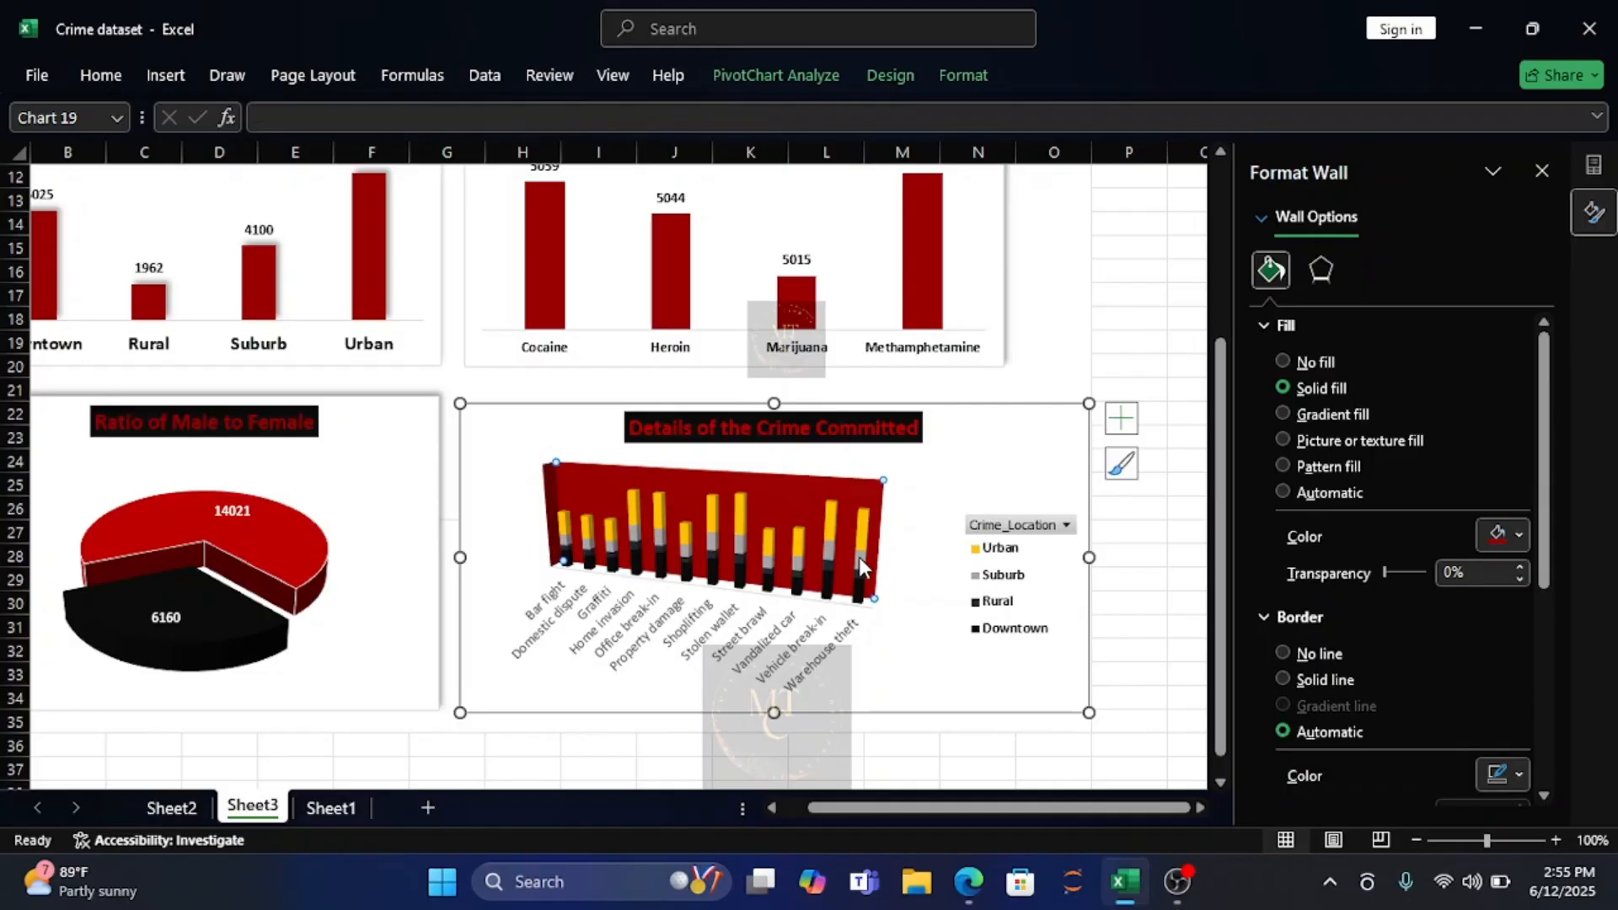
{"action": "double_click", "coordinate": [799, 556]}
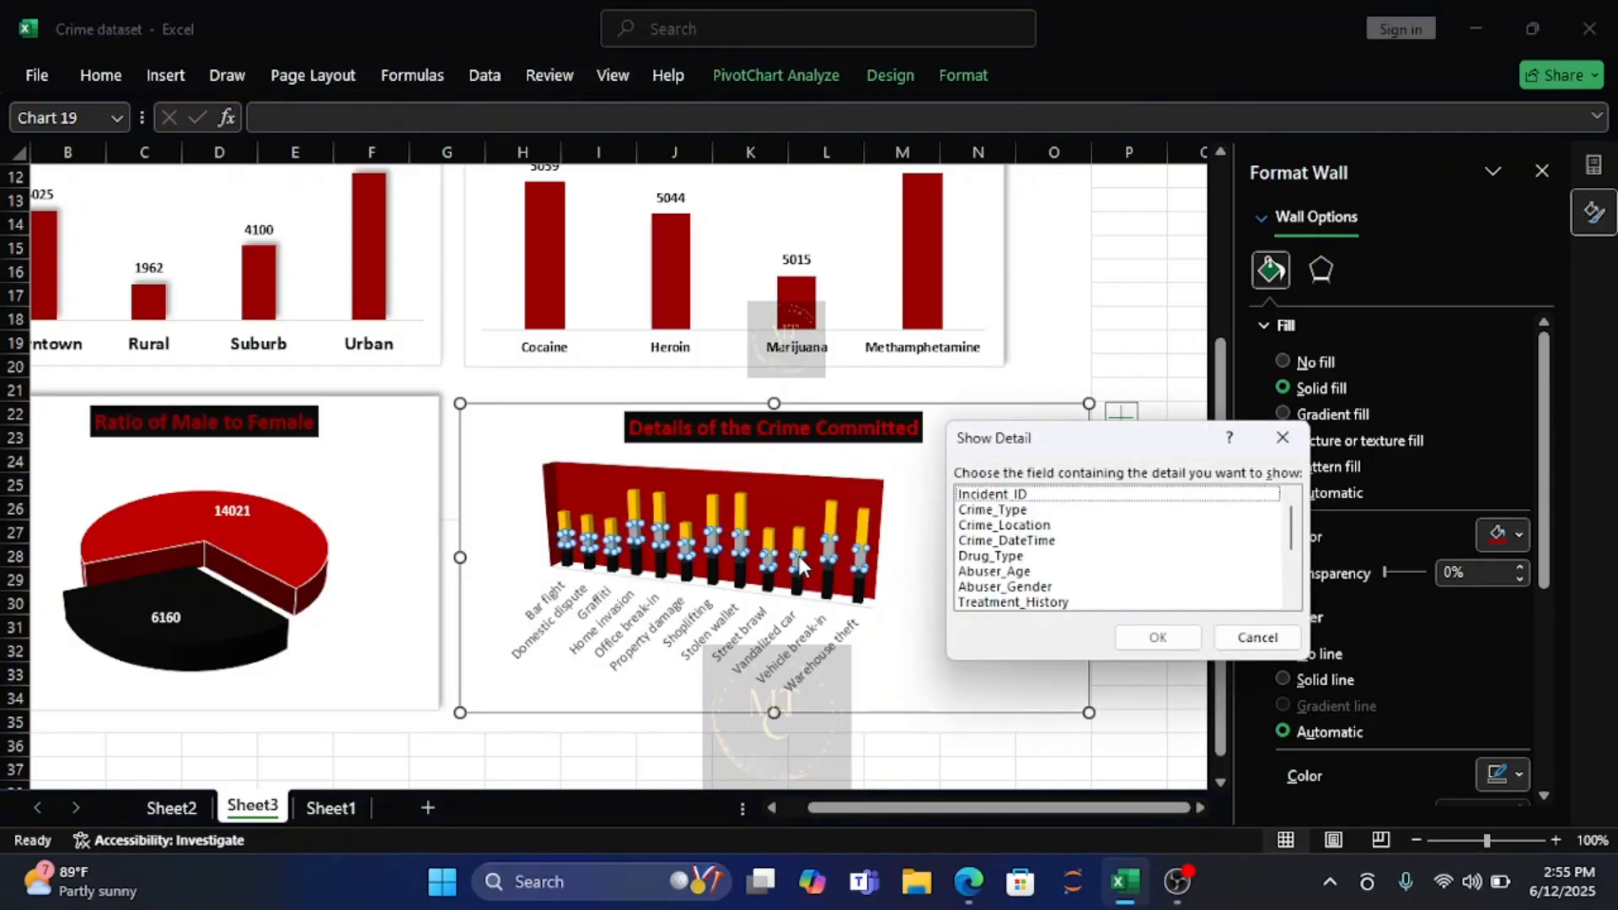
{"action": "left_click", "coordinate": [1283, 438]}
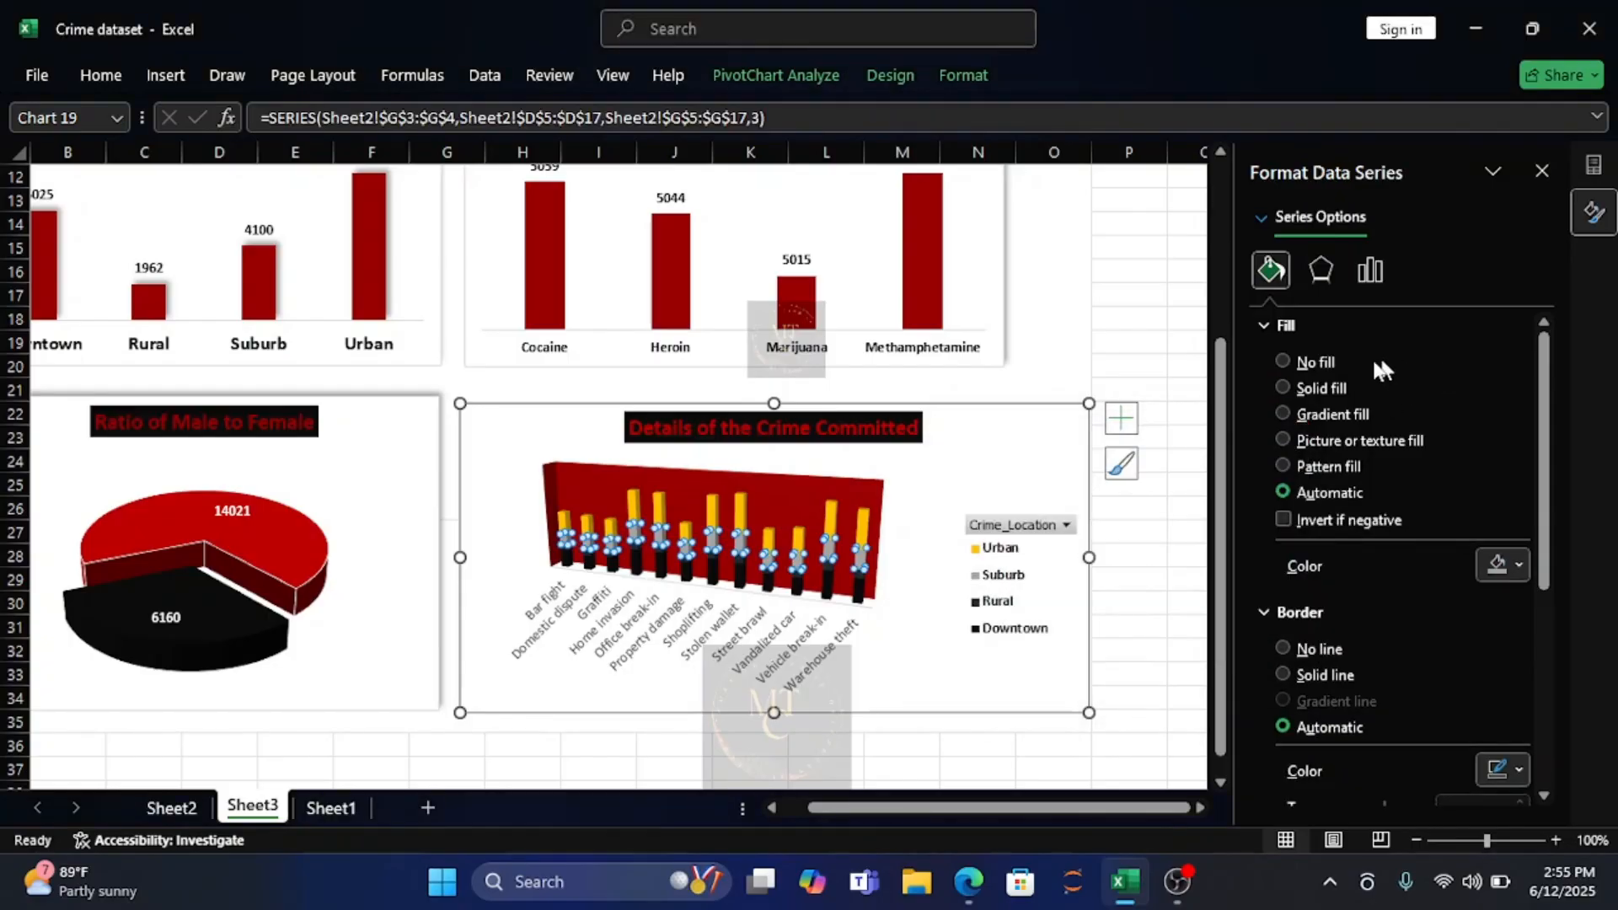
{"action": "left_click", "coordinate": [1519, 568]}
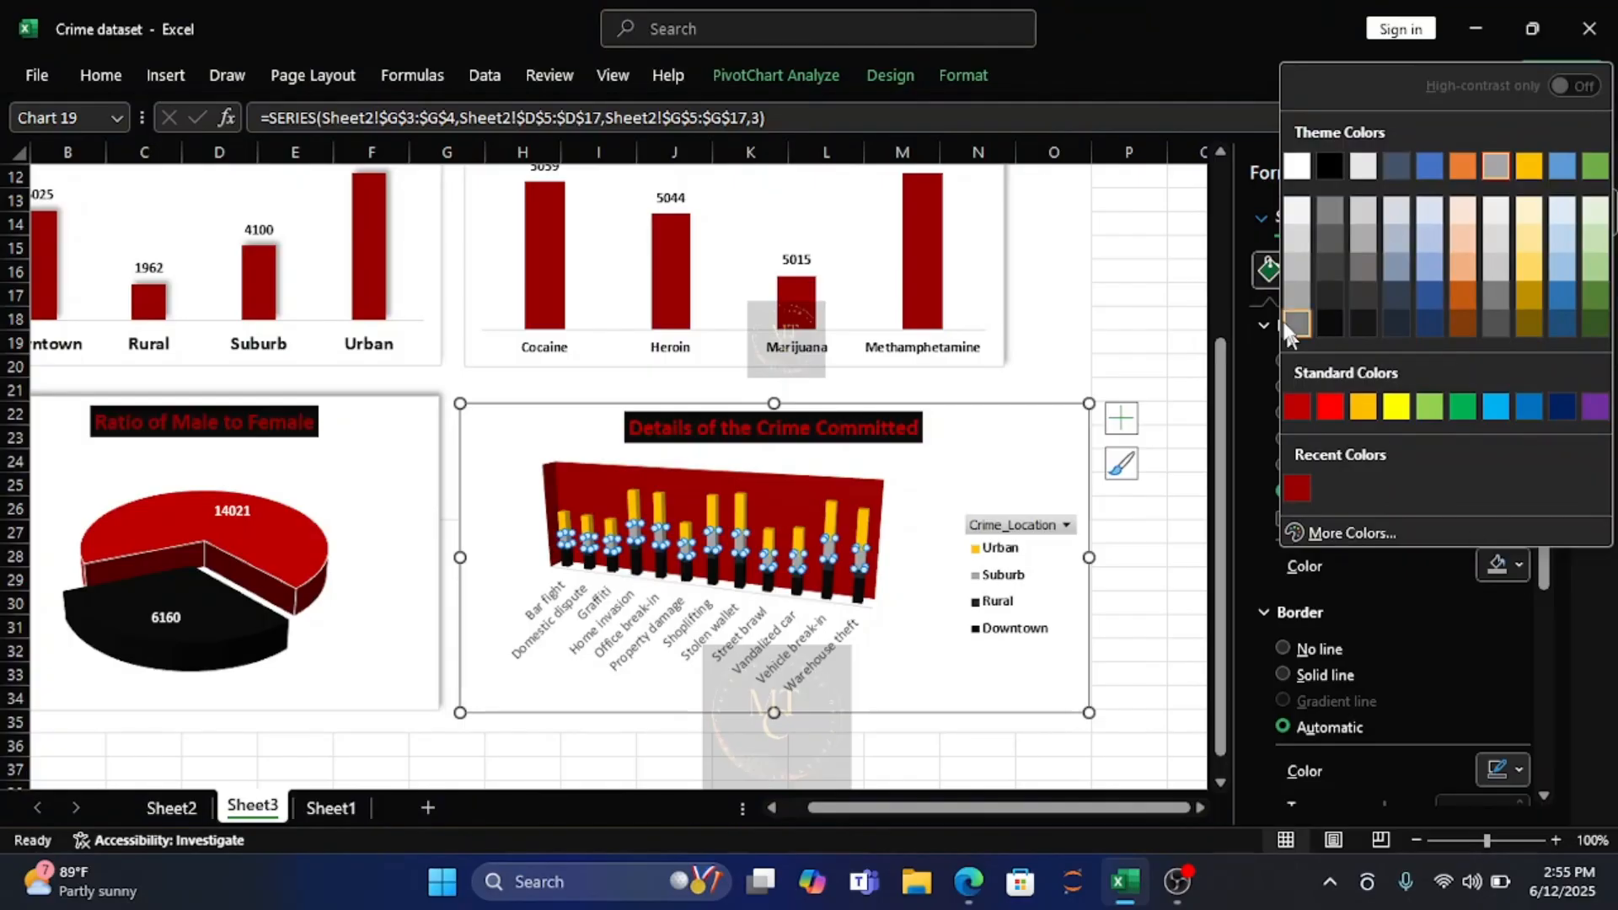
{"action": "left_click", "coordinate": [1293, 234]}
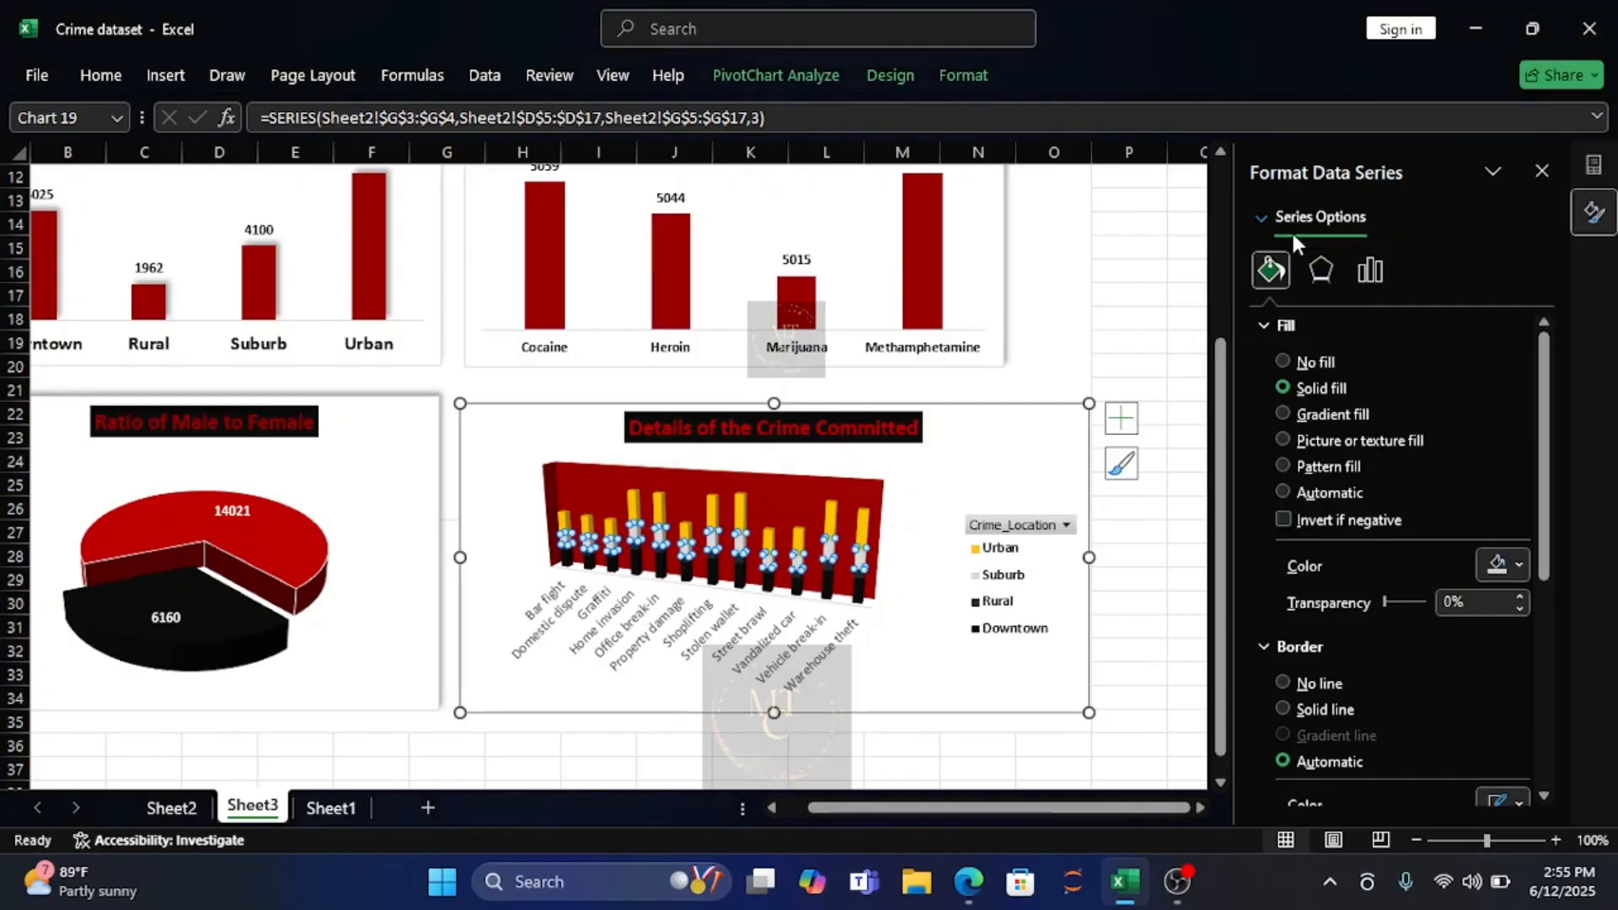
Fill the Urban series of the crime type chart with the recently used dark red.
{"action": "left_click", "coordinate": [632, 501]}
{"action": "double_click", "coordinate": [634, 508]}
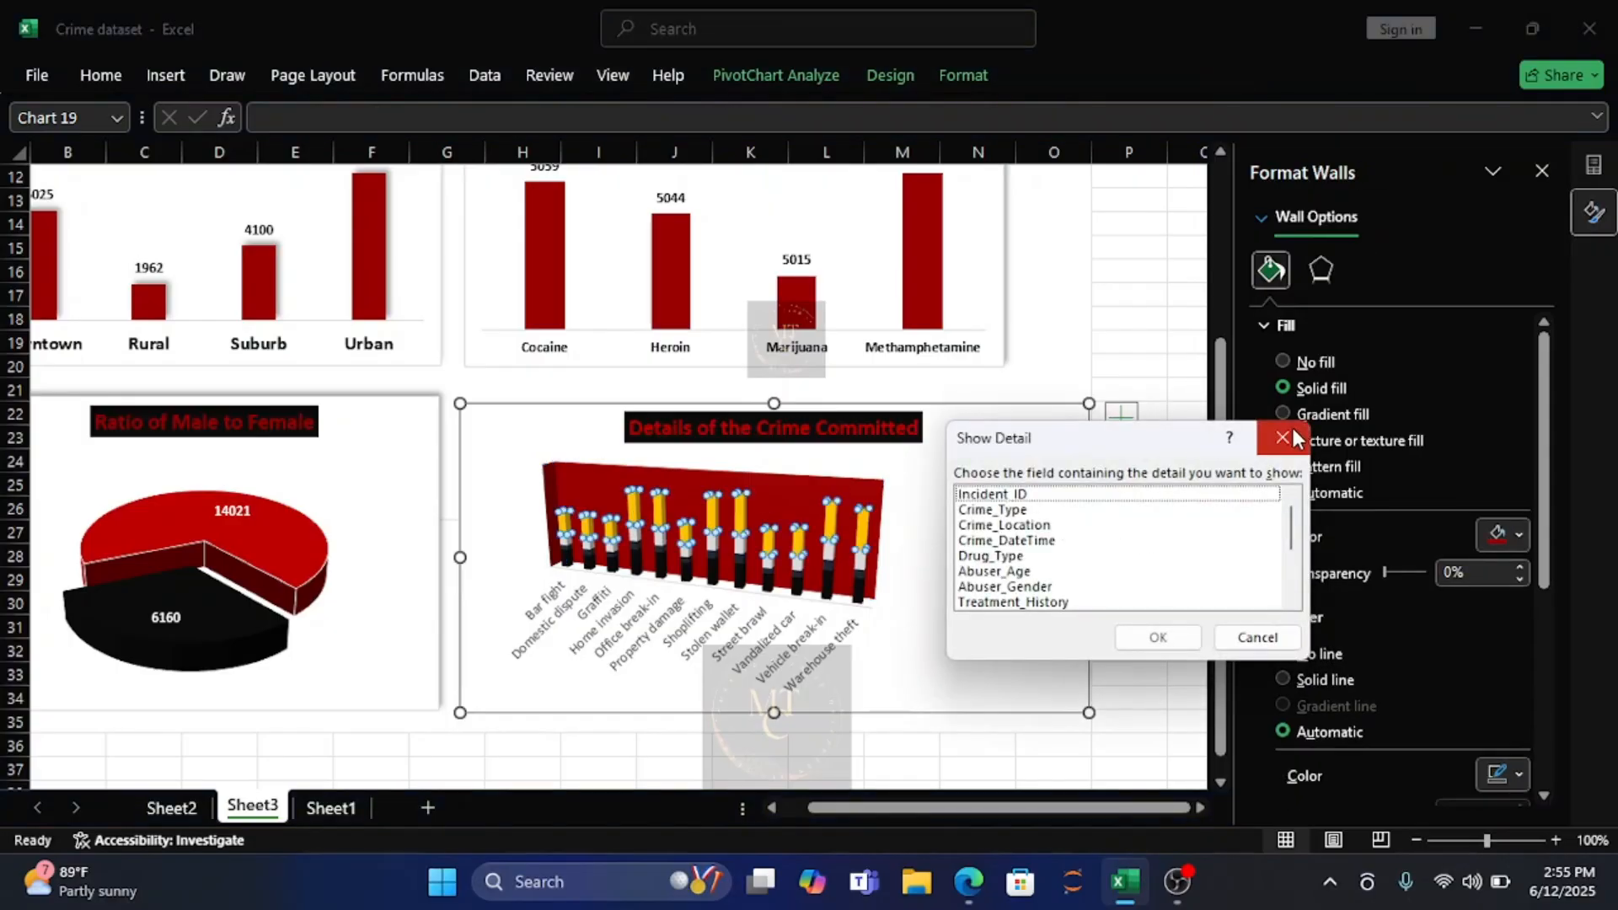
{"action": "left_click", "coordinate": [1283, 437]}
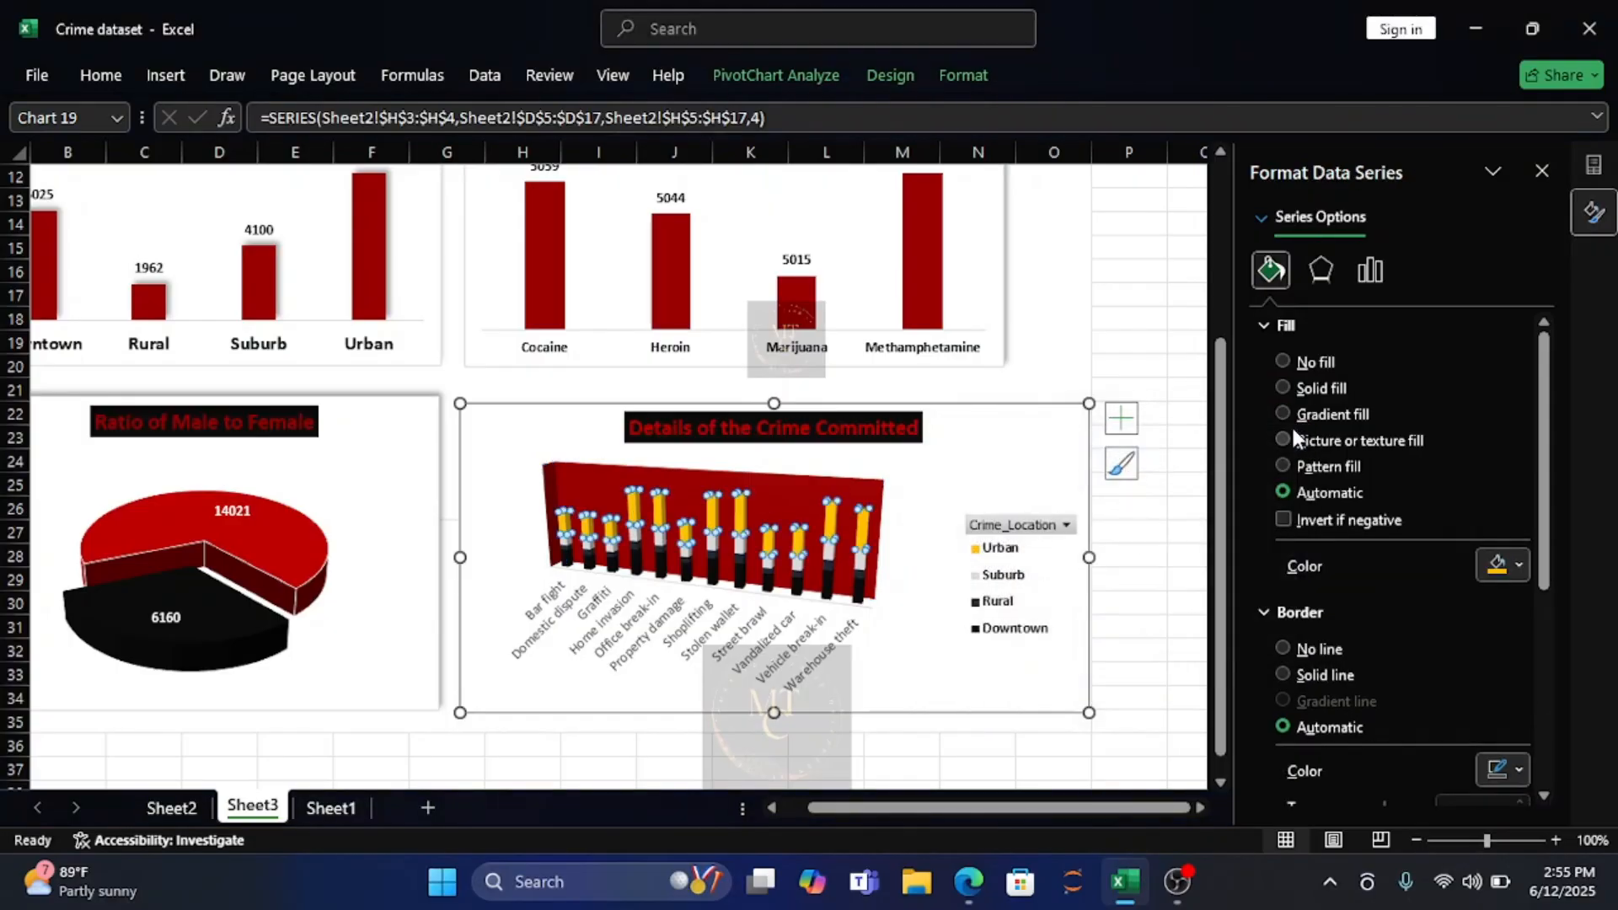
{"action": "left_click", "coordinate": [1518, 564]}
{"action": "left_click", "coordinate": [1297, 486]}
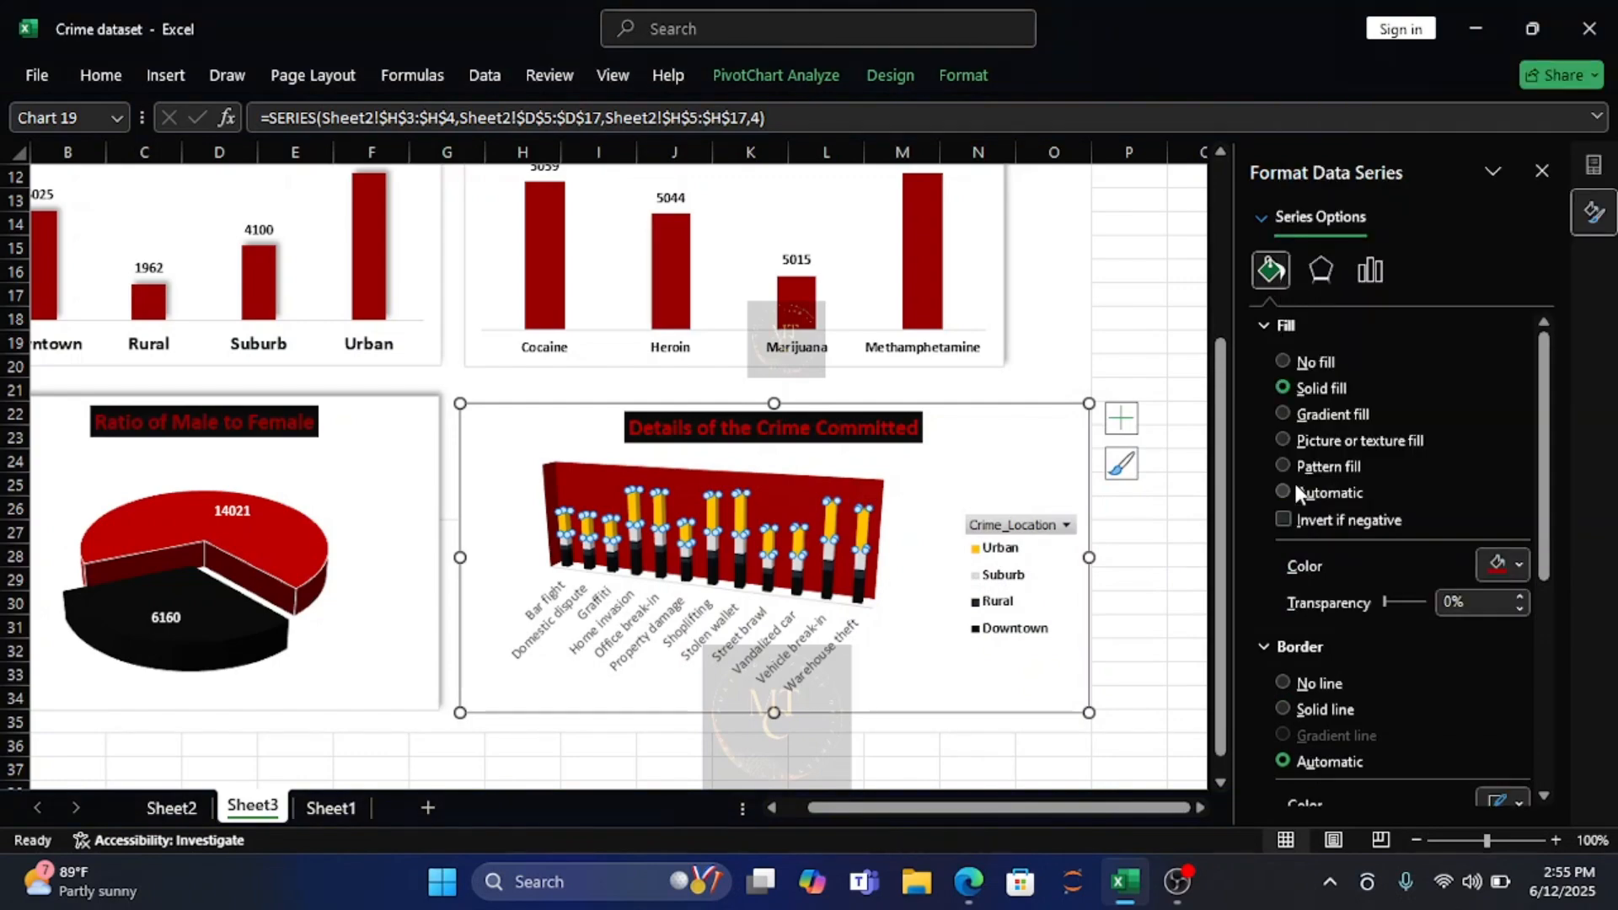
Remove the fill from the crime type chart's walls and narrow the chart slightly from its right edge.
{"action": "left_click", "coordinate": [586, 489]}
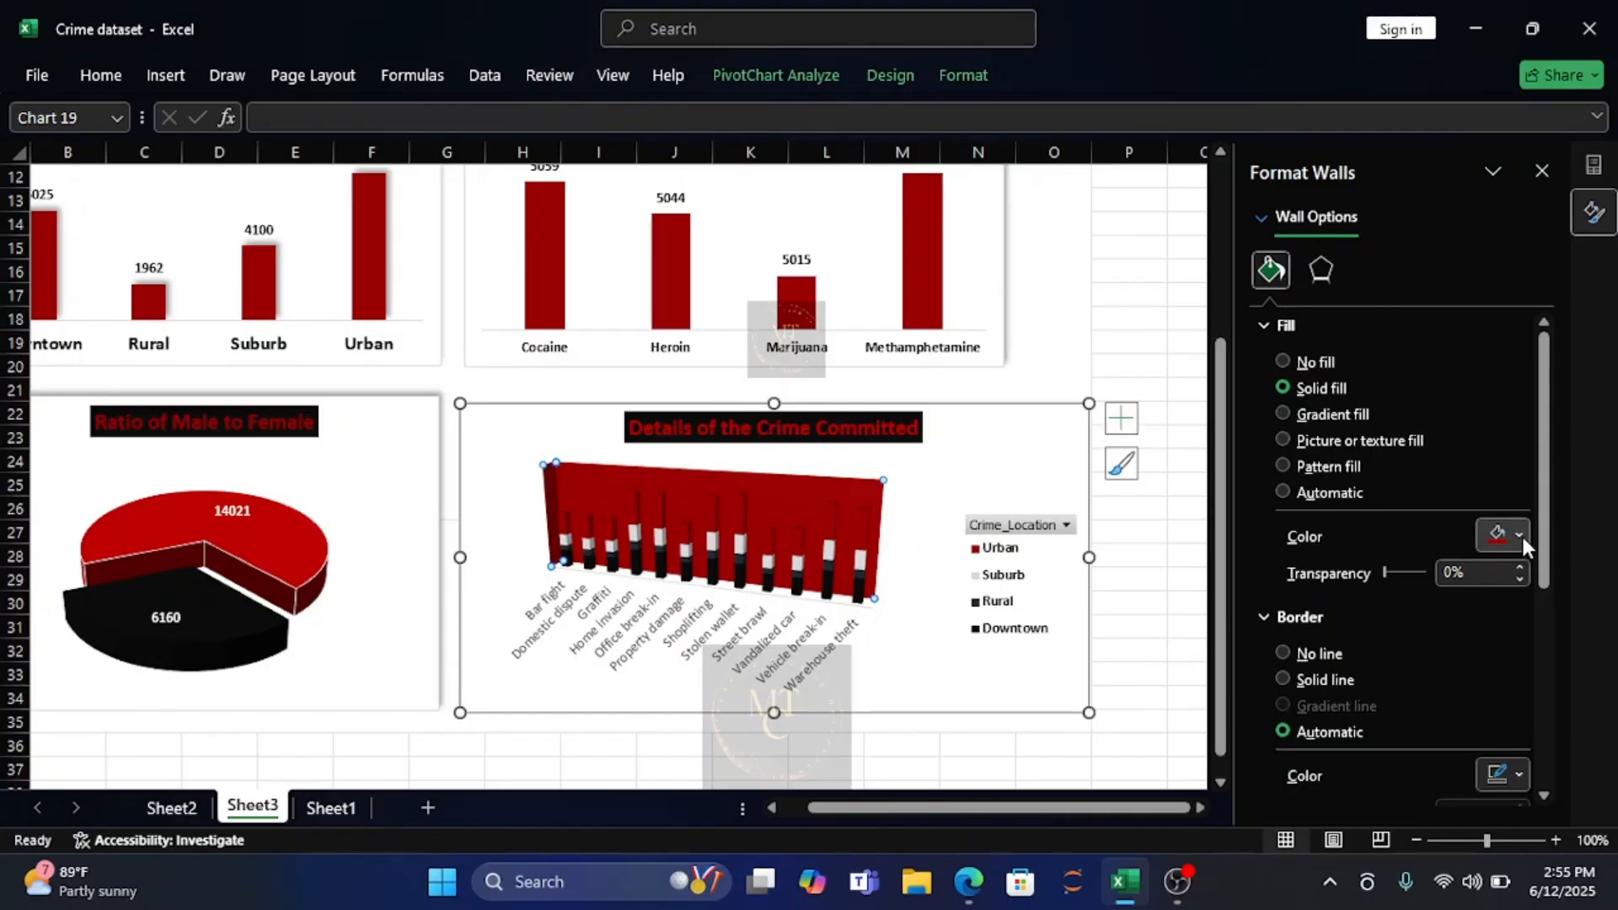
{"action": "left_click", "coordinate": [1281, 362]}
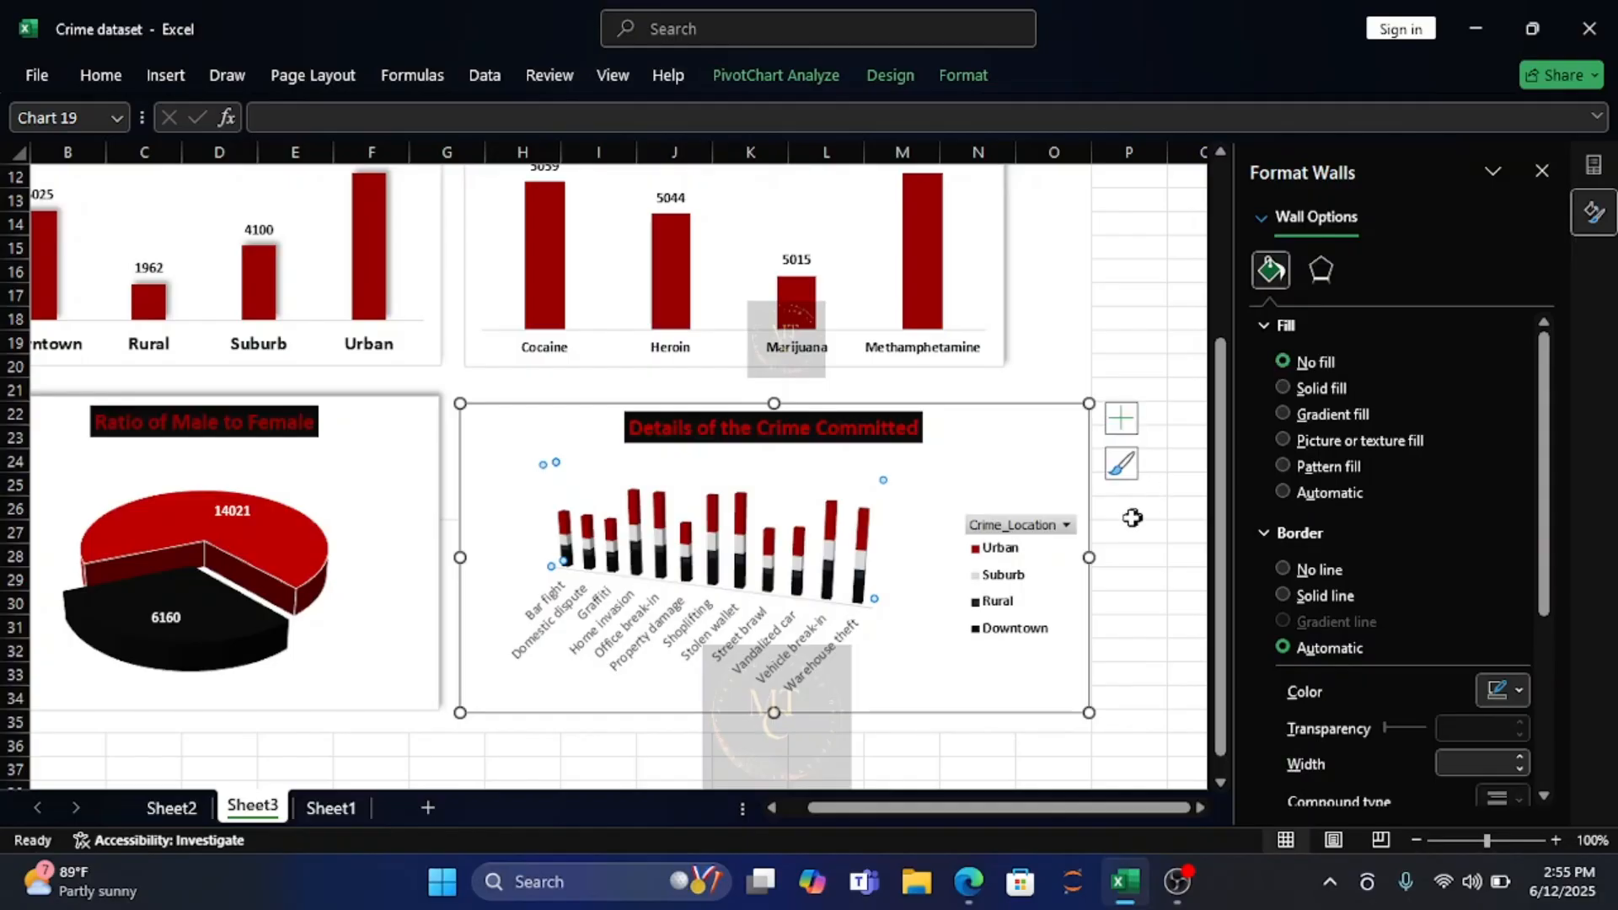
{"action": "left_click_drag", "start_coordinate": [1089, 557], "coordinate": [1061, 557]}
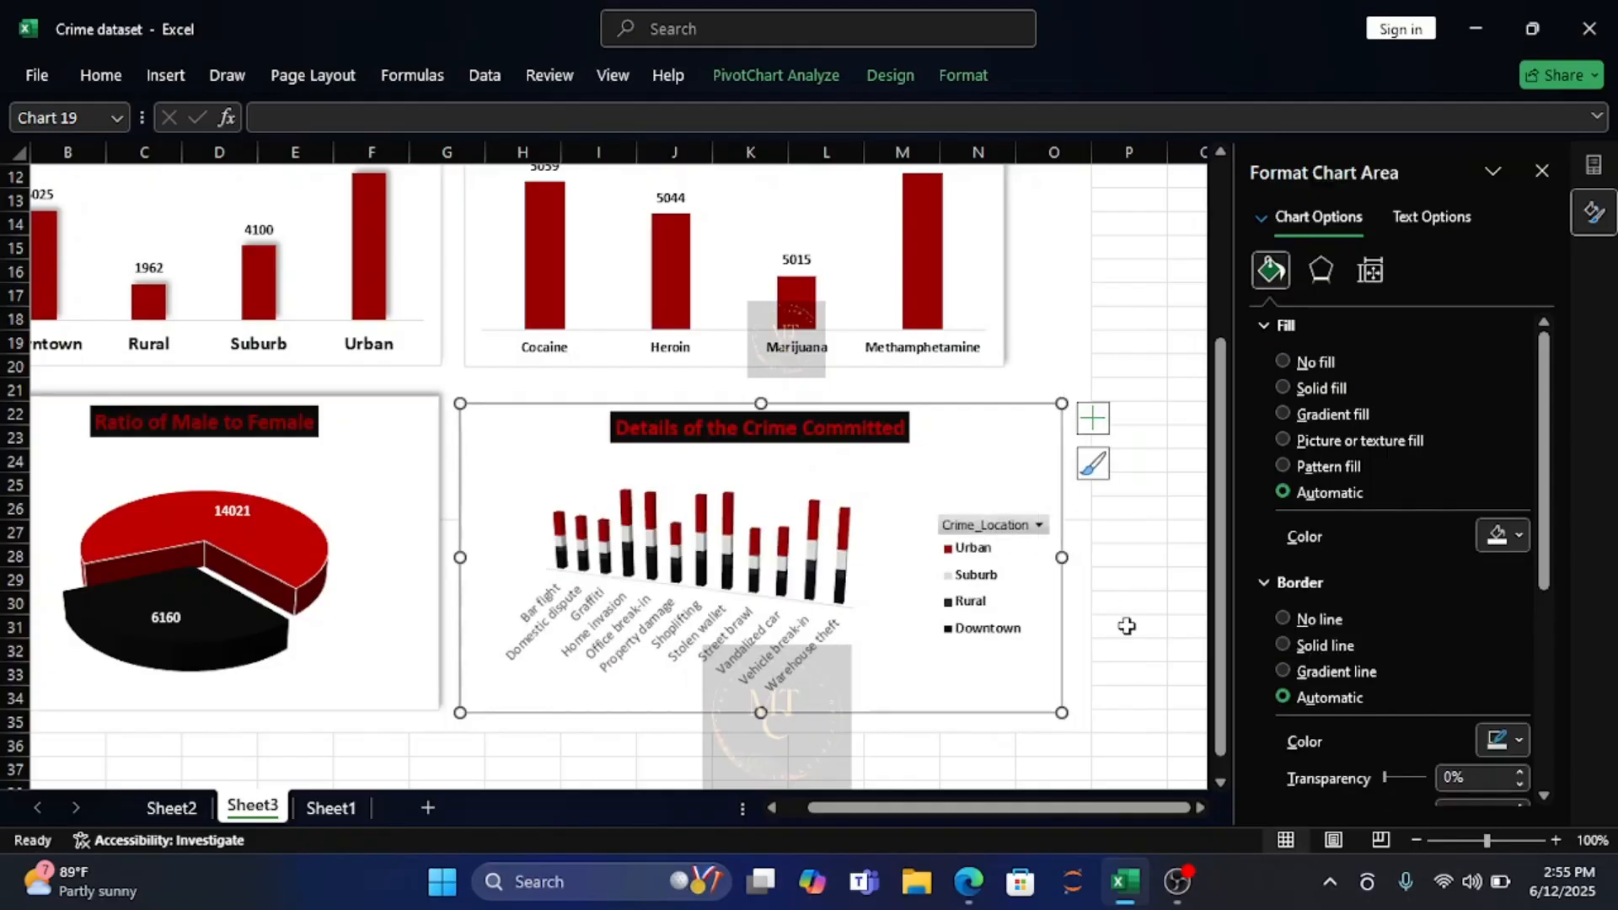
Make the crime type chart's category axis labels bold with the Automatic black font color.
{"action": "left_click", "coordinate": [795, 650]}
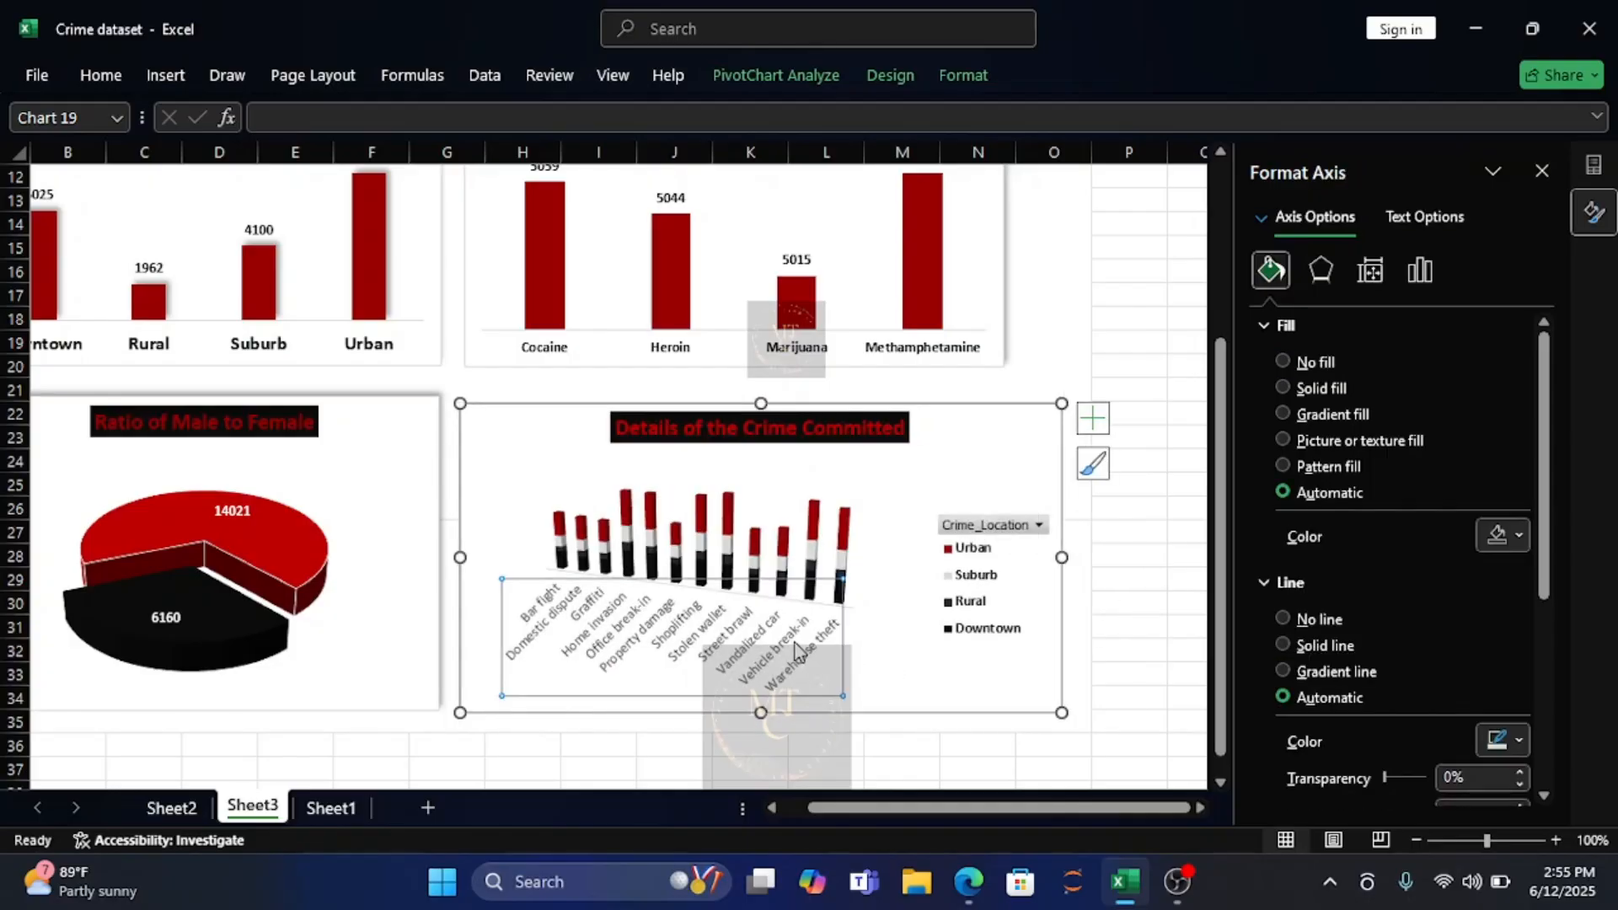
{"action": "left_click", "coordinate": [99, 77]}
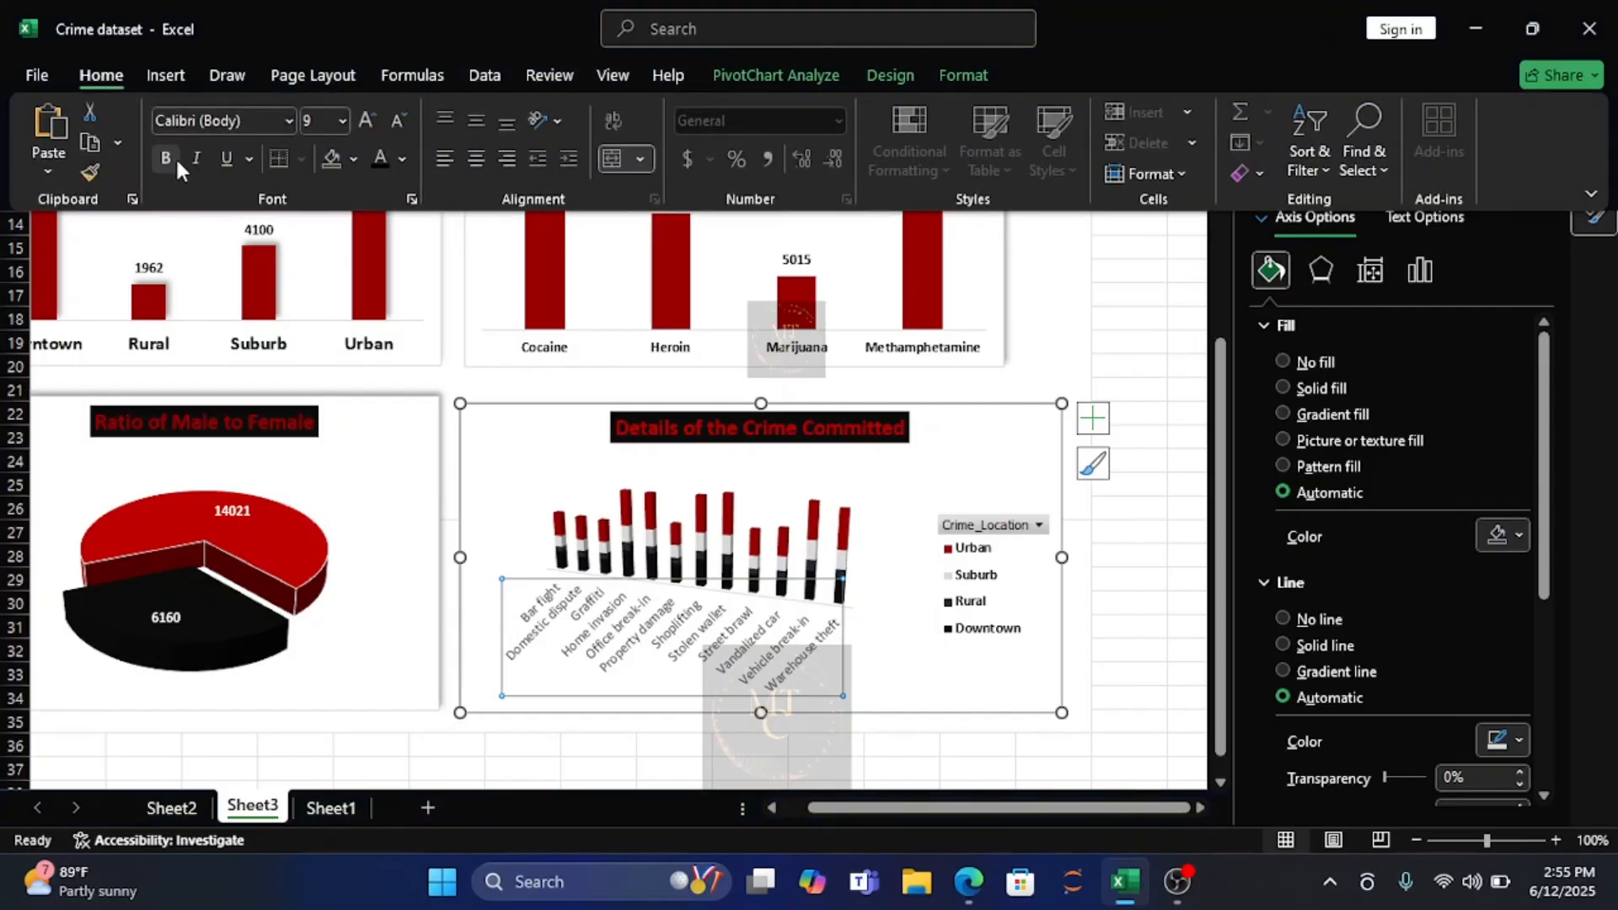
{"action": "left_click", "coordinate": [169, 159]}
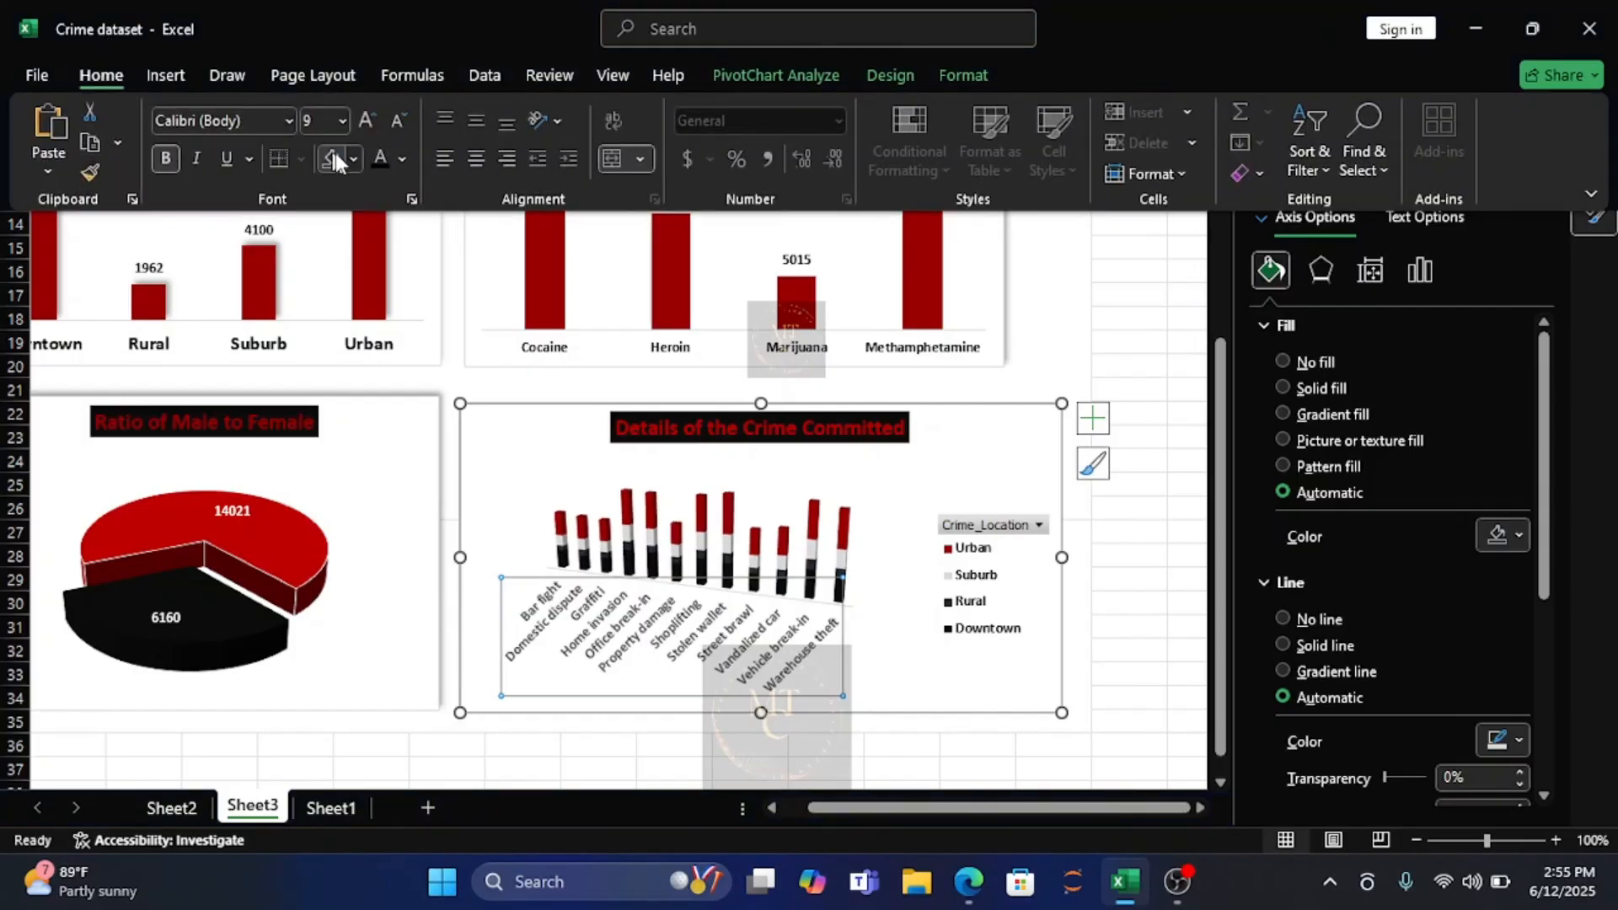
{"action": "left_click", "coordinate": [399, 158]}
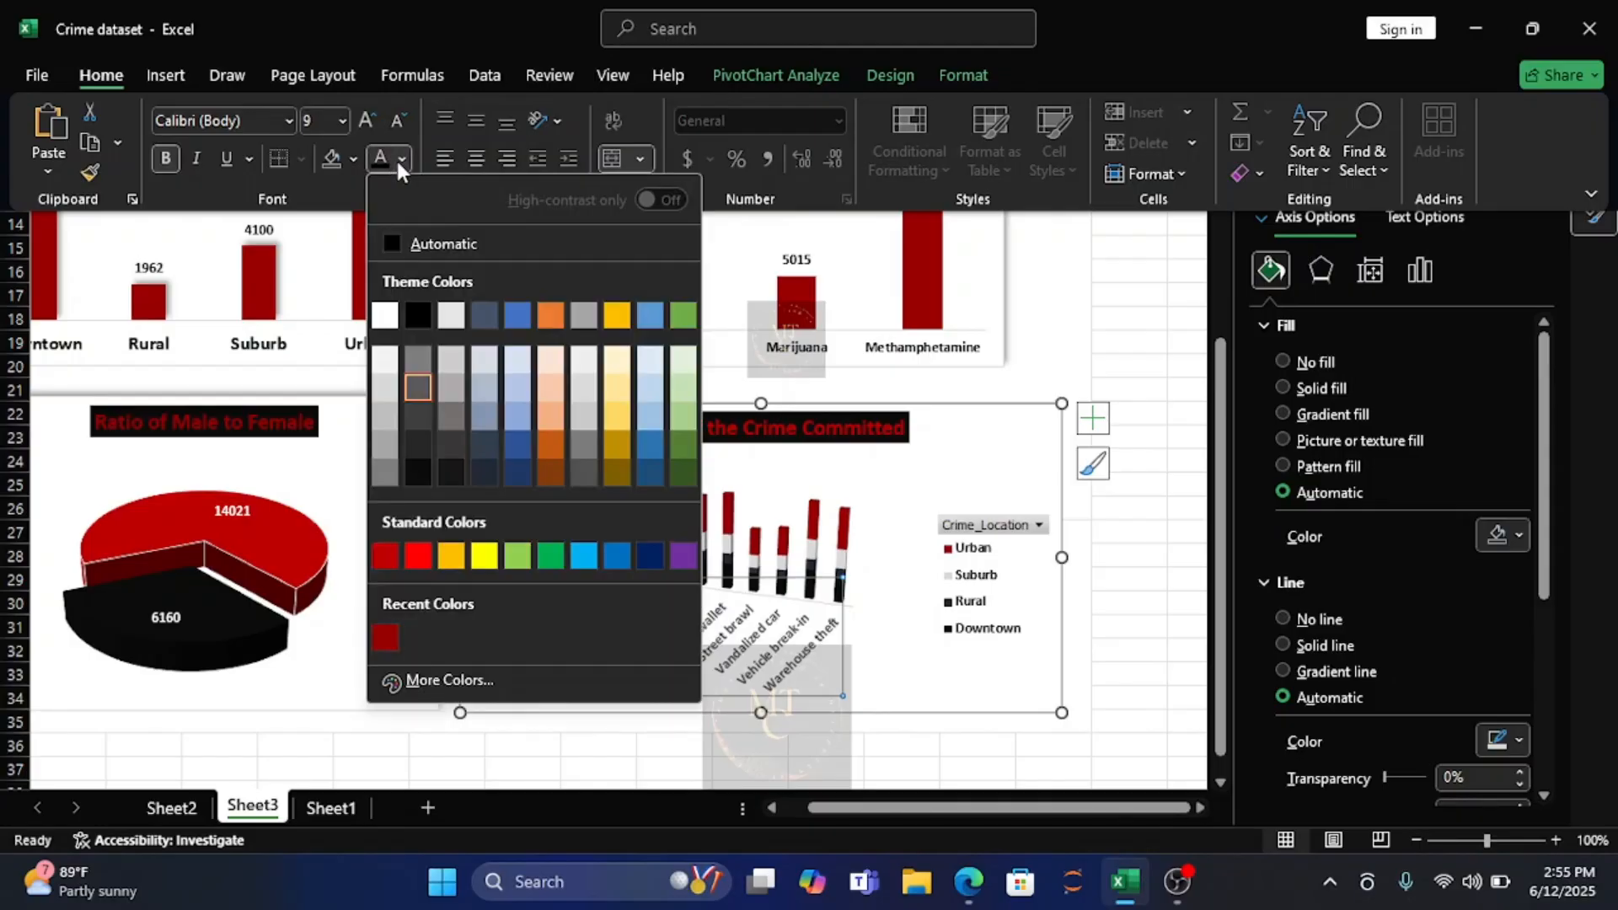
{"action": "left_click", "coordinate": [391, 241]}
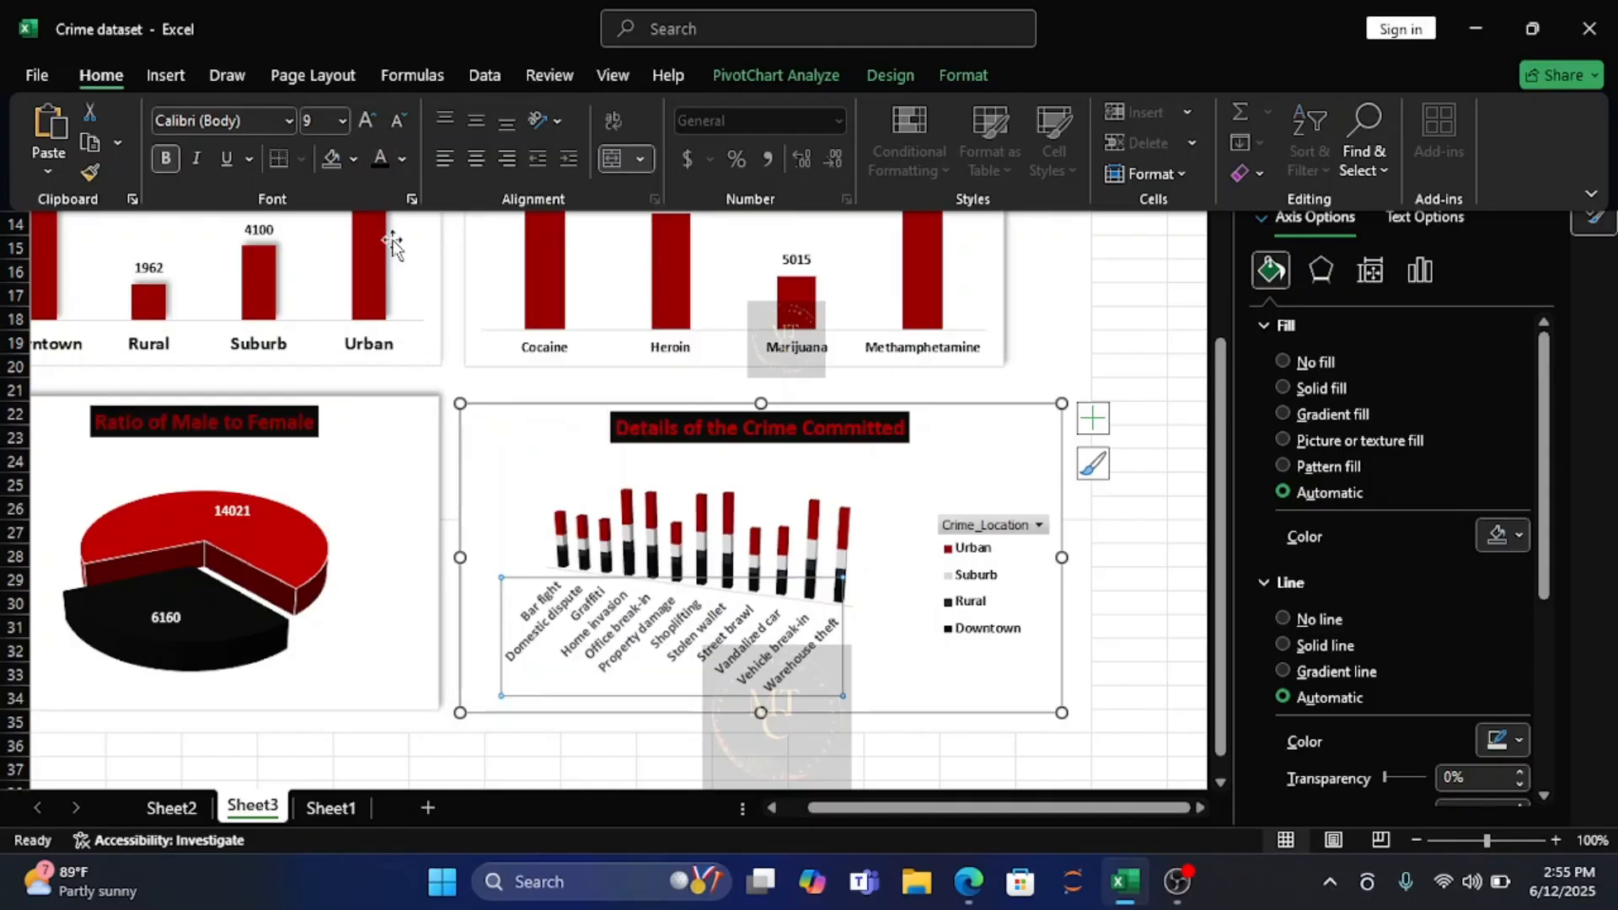
{"action": "left_click", "coordinate": [885, 676]}
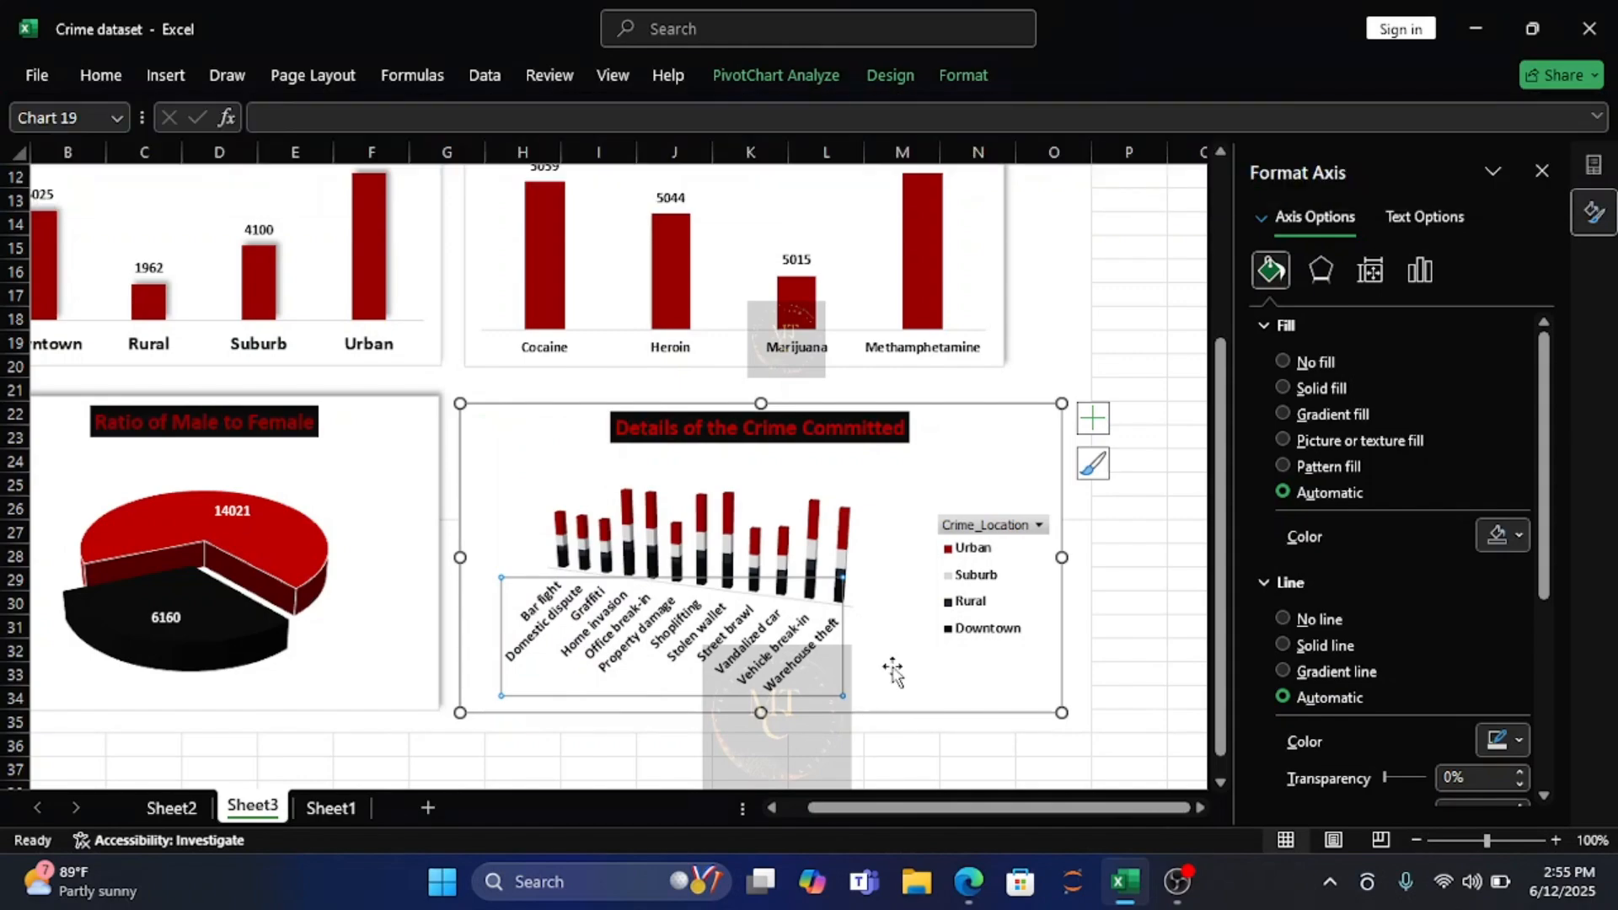
Try out data labels on the crime type chart.
{"action": "left_click", "coordinate": [933, 650]}
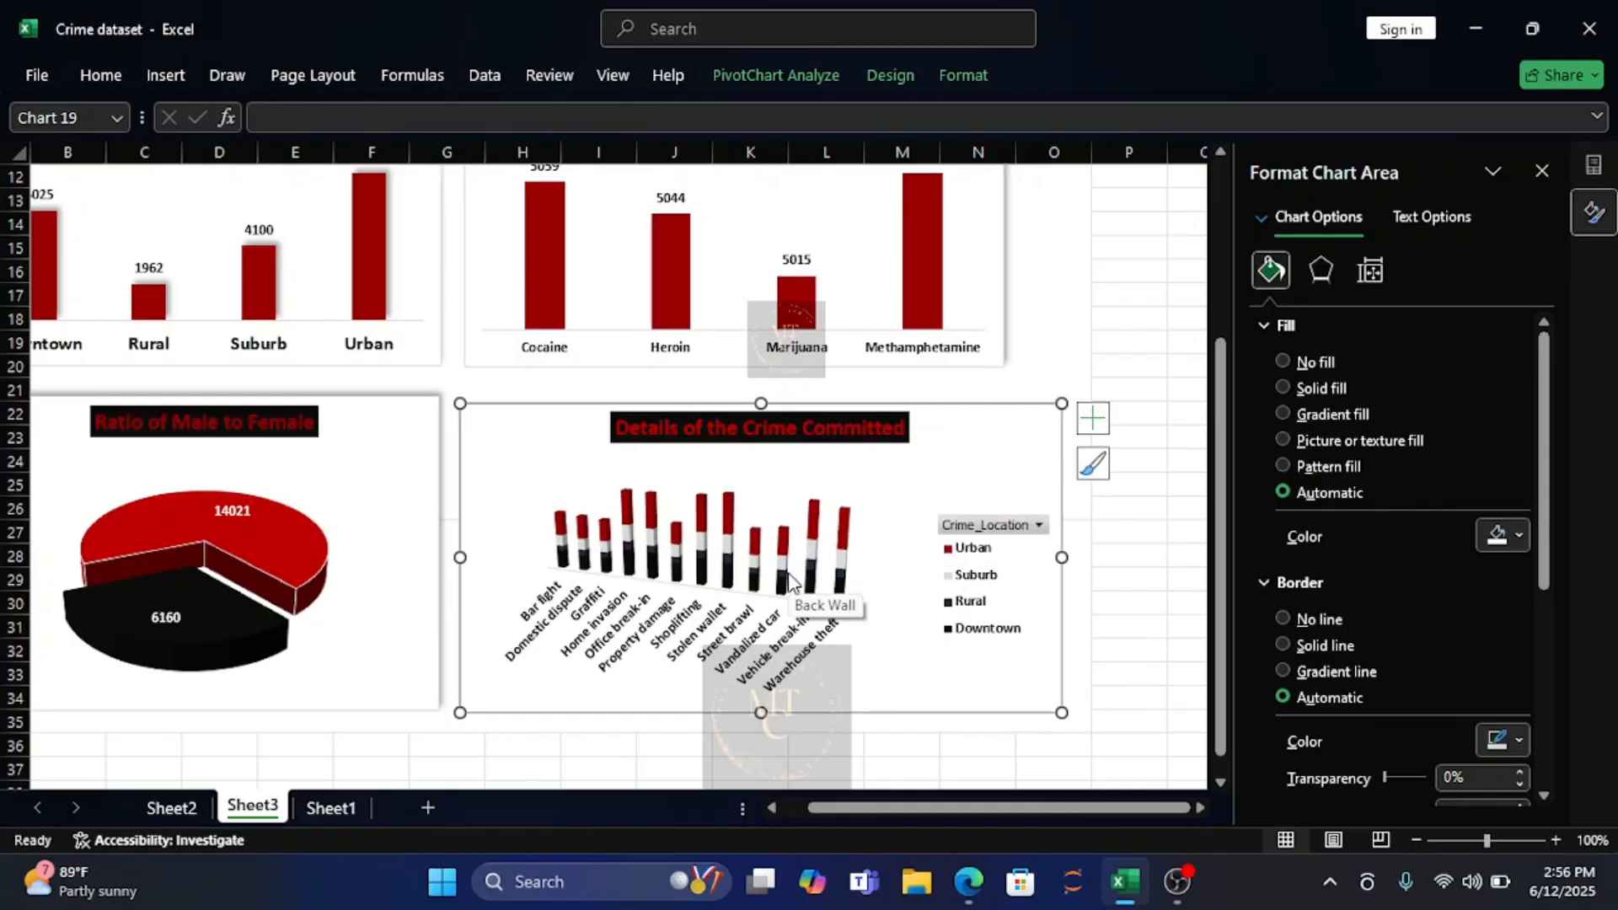
{"action": "left_click", "coordinate": [1093, 418]}
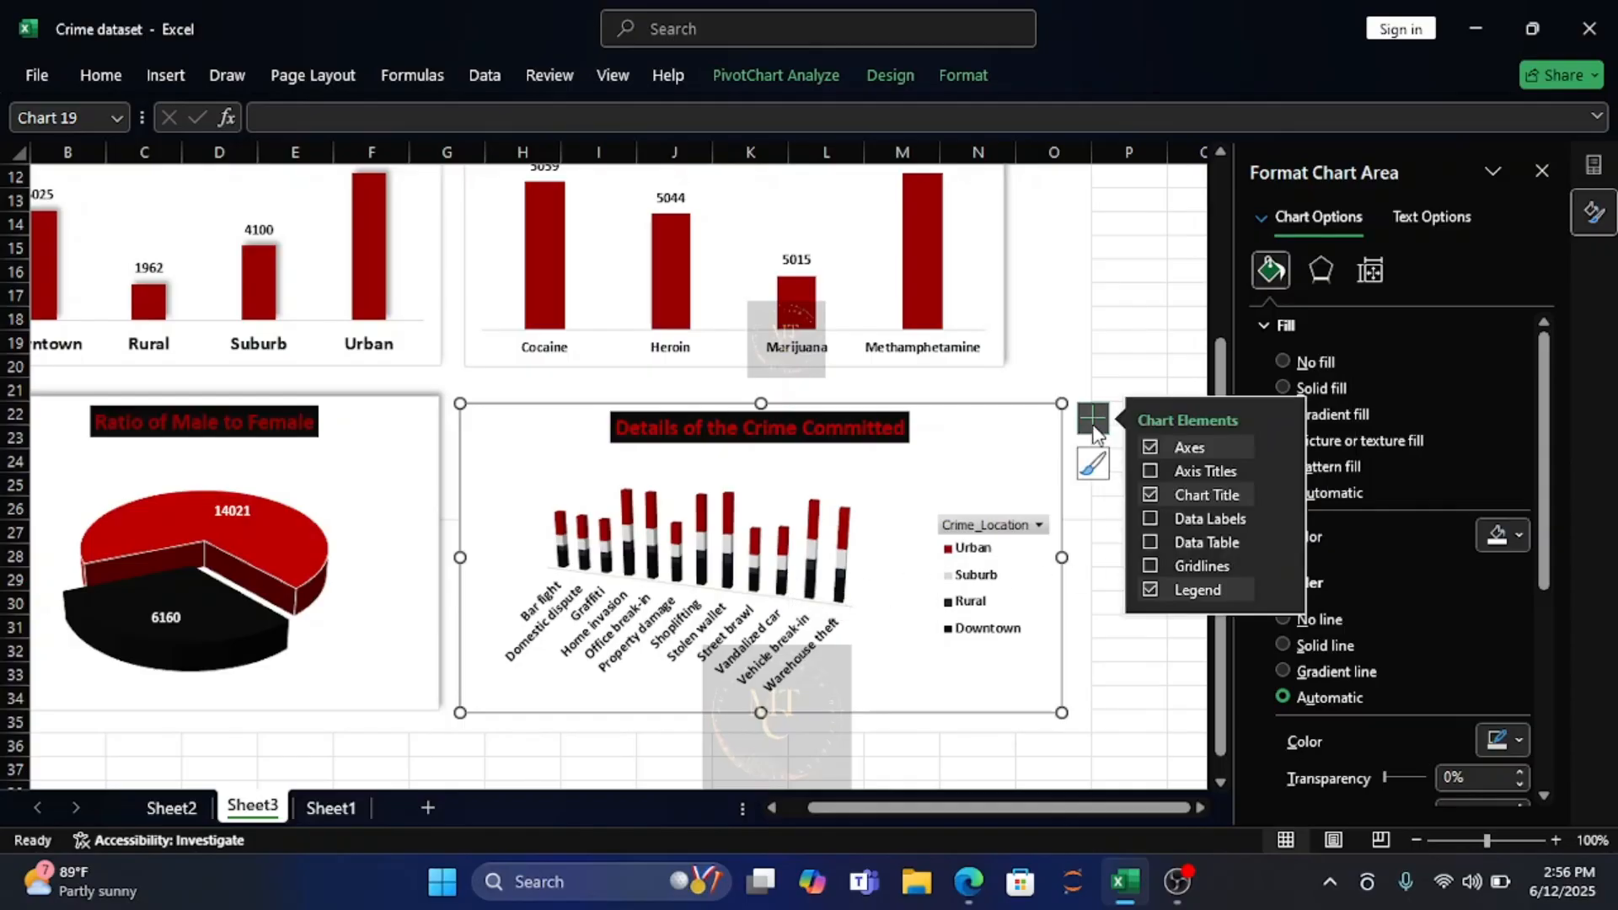
{"action": "left_click", "coordinate": [1149, 519]}
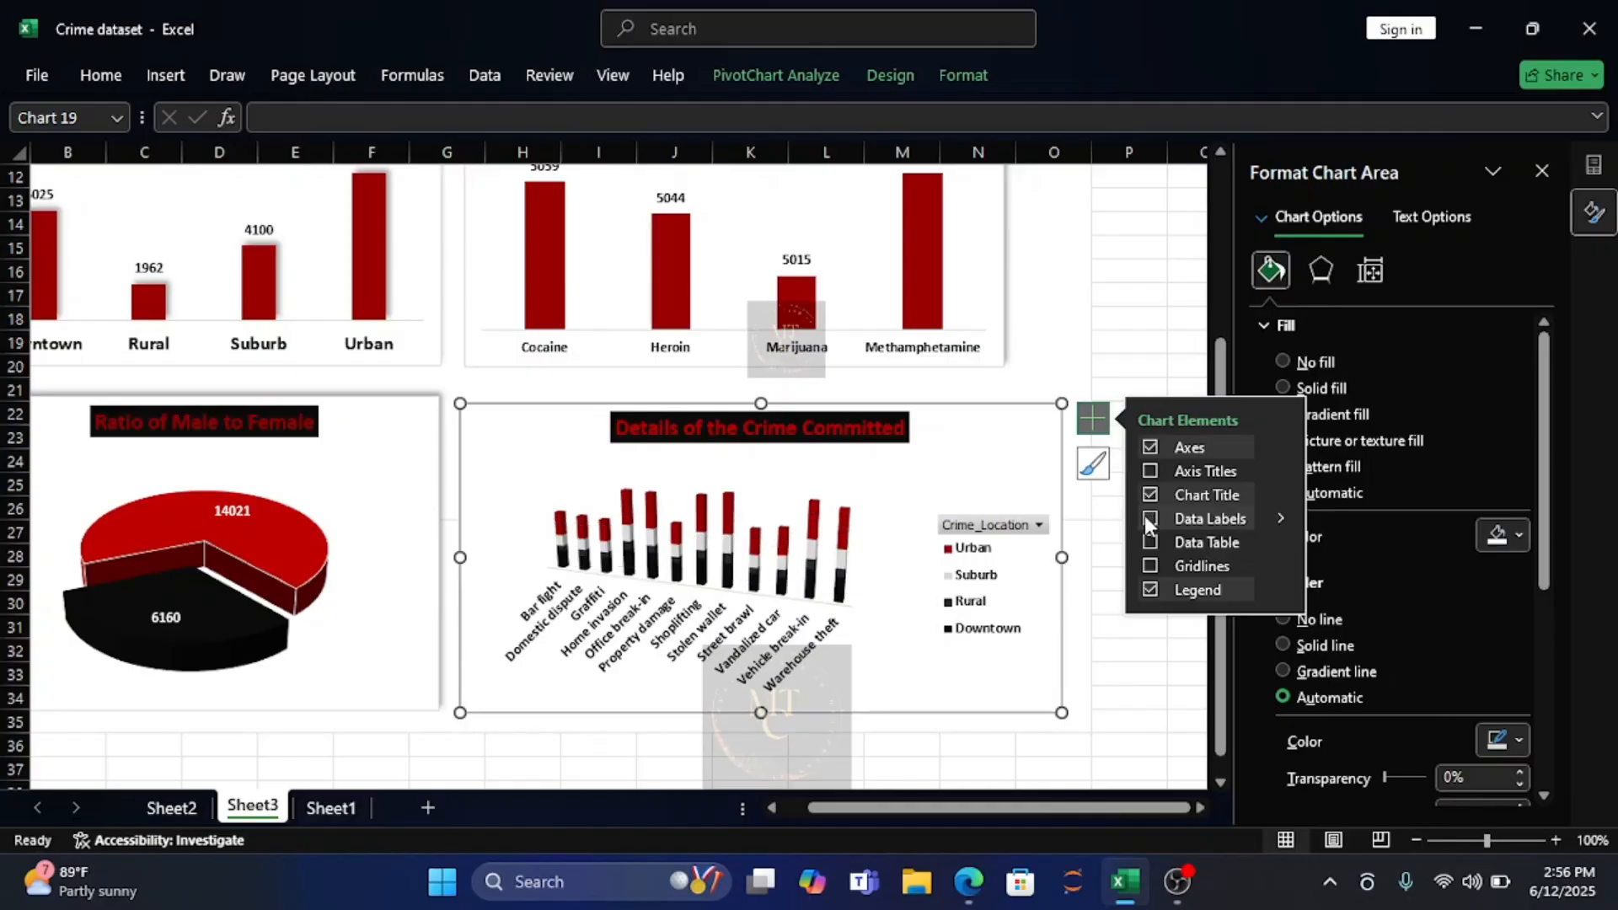
{"action": "left_click", "coordinate": [1148, 518]}
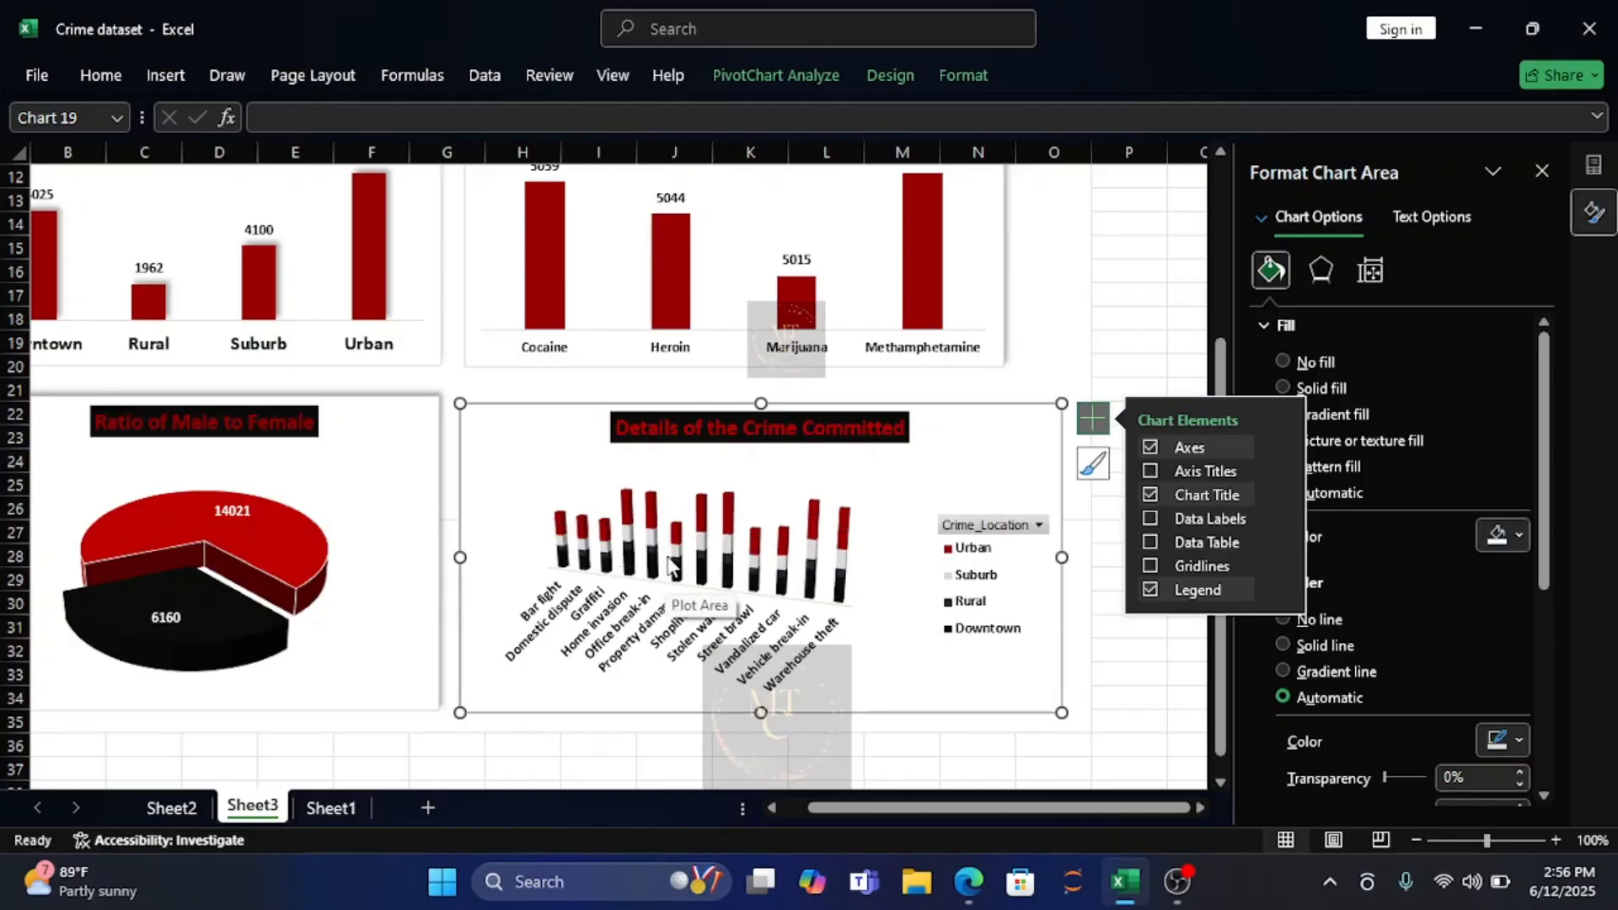
{"action": "left_click", "coordinate": [751, 548]}
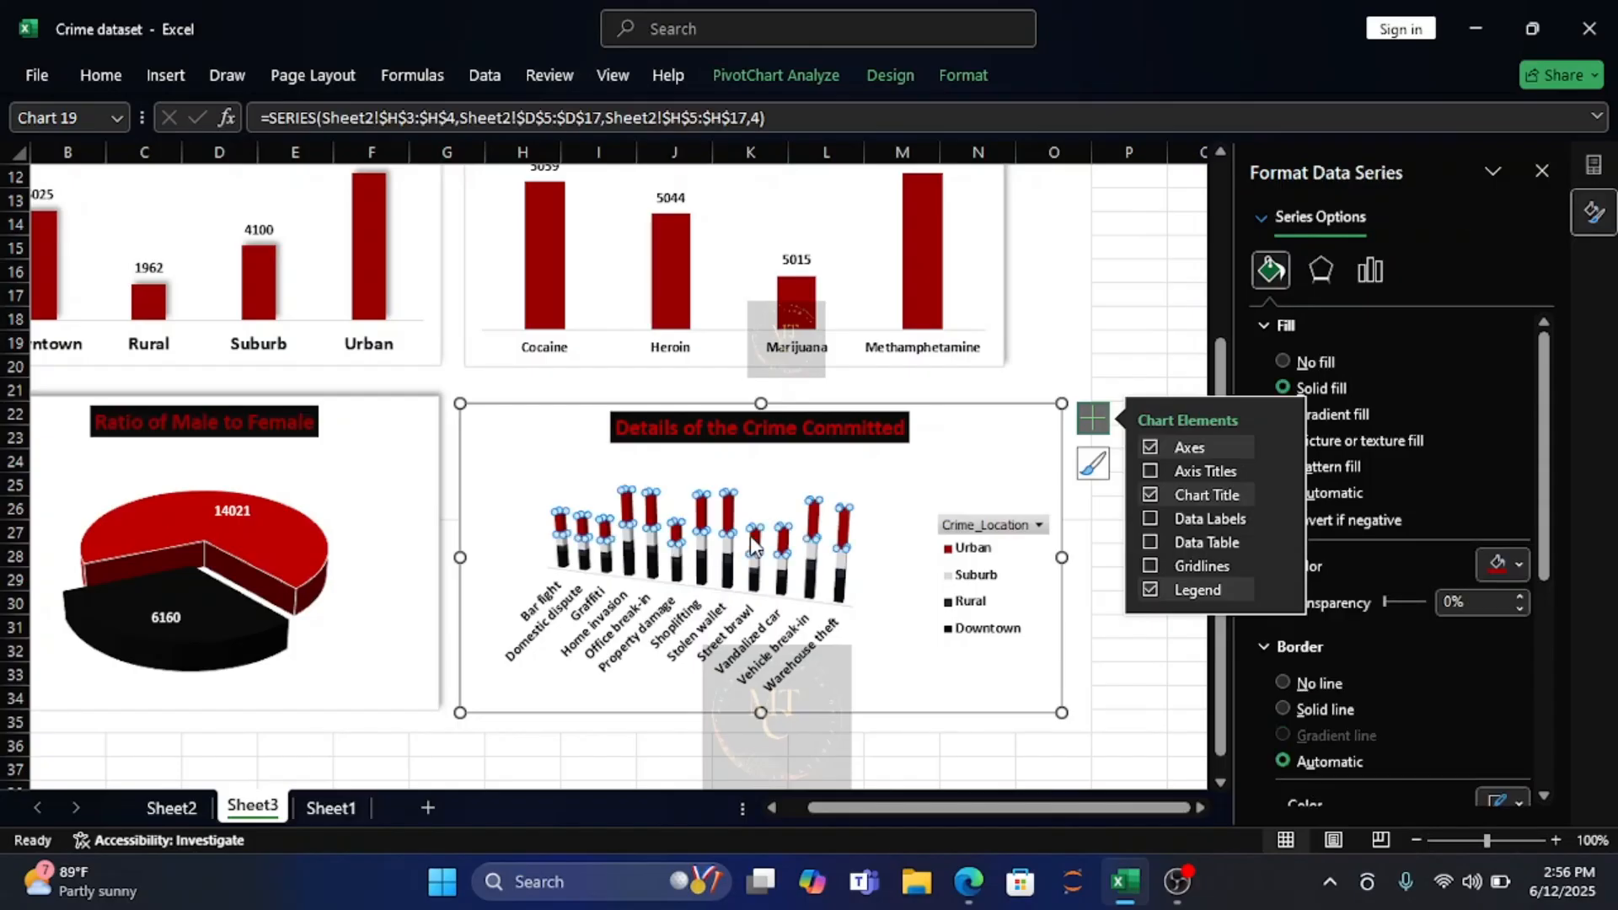
{"action": "left_click", "coordinate": [754, 496]}
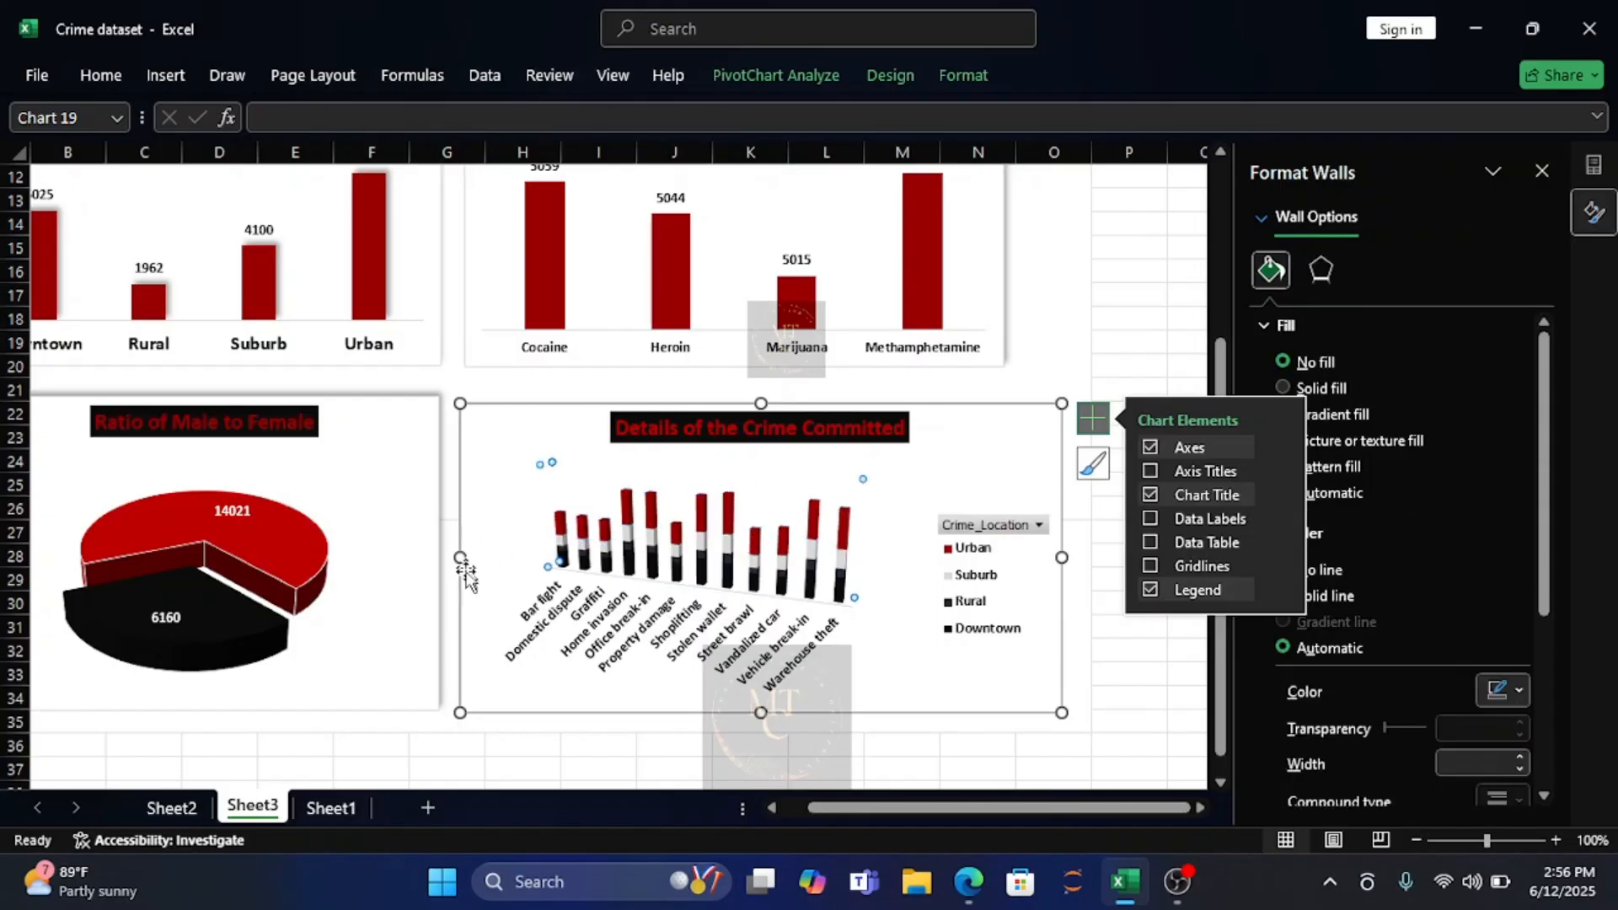
{"action": "left_click", "coordinate": [883, 670]}
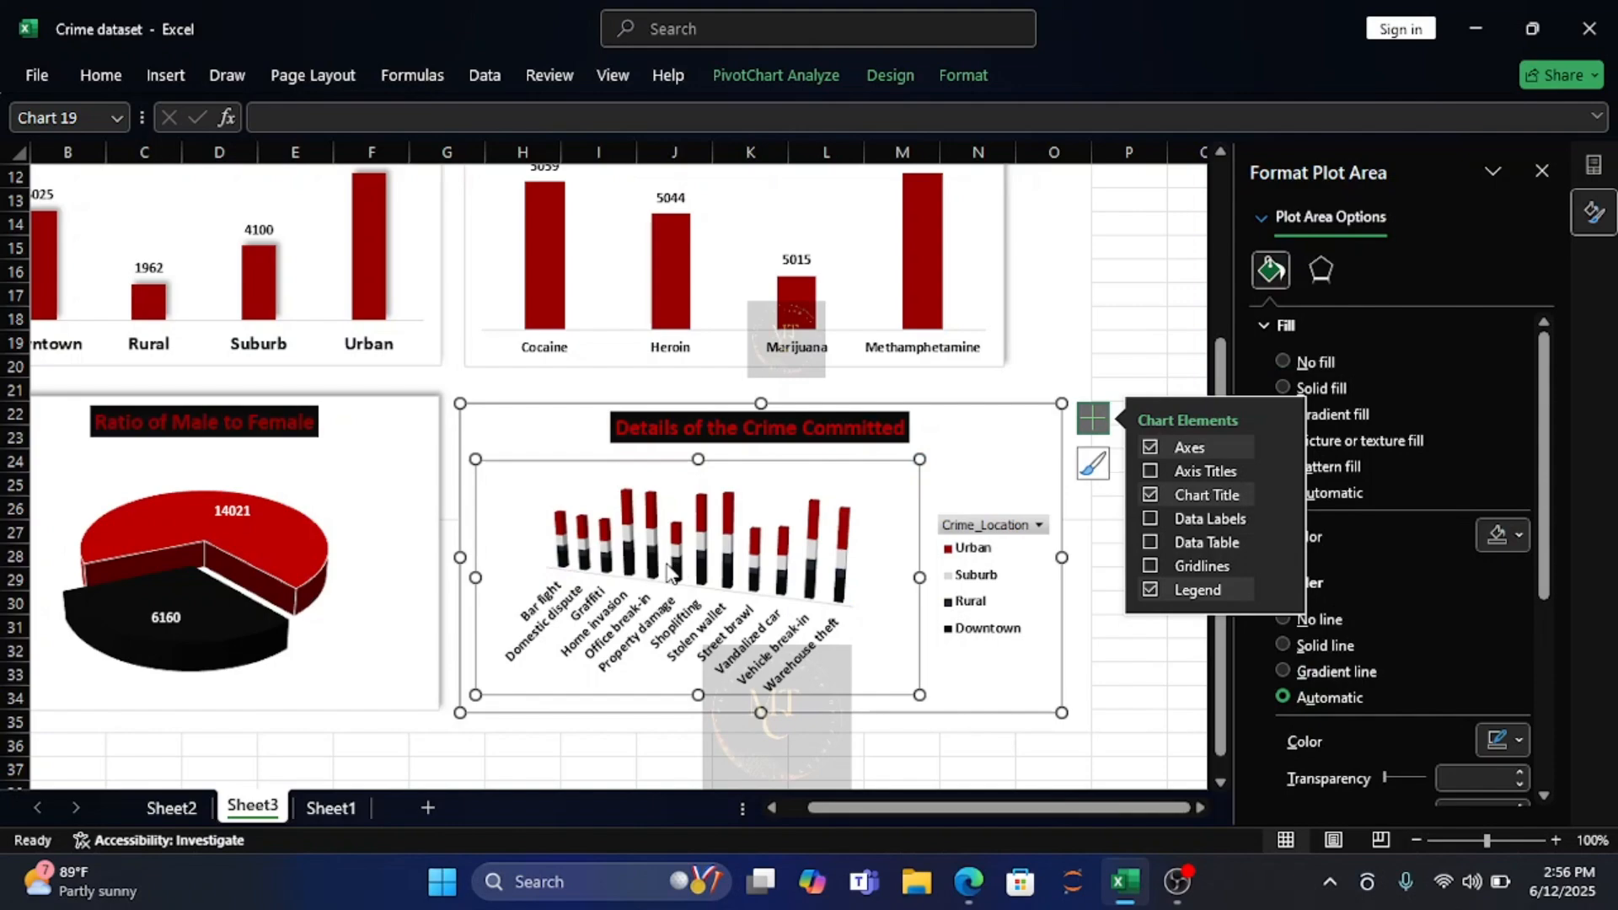
Apply the outer shadow preset with a 315° angle and 3 pt distance to the crime type chart, then deselect it.
{"action": "left_click", "coordinate": [1019, 694]}
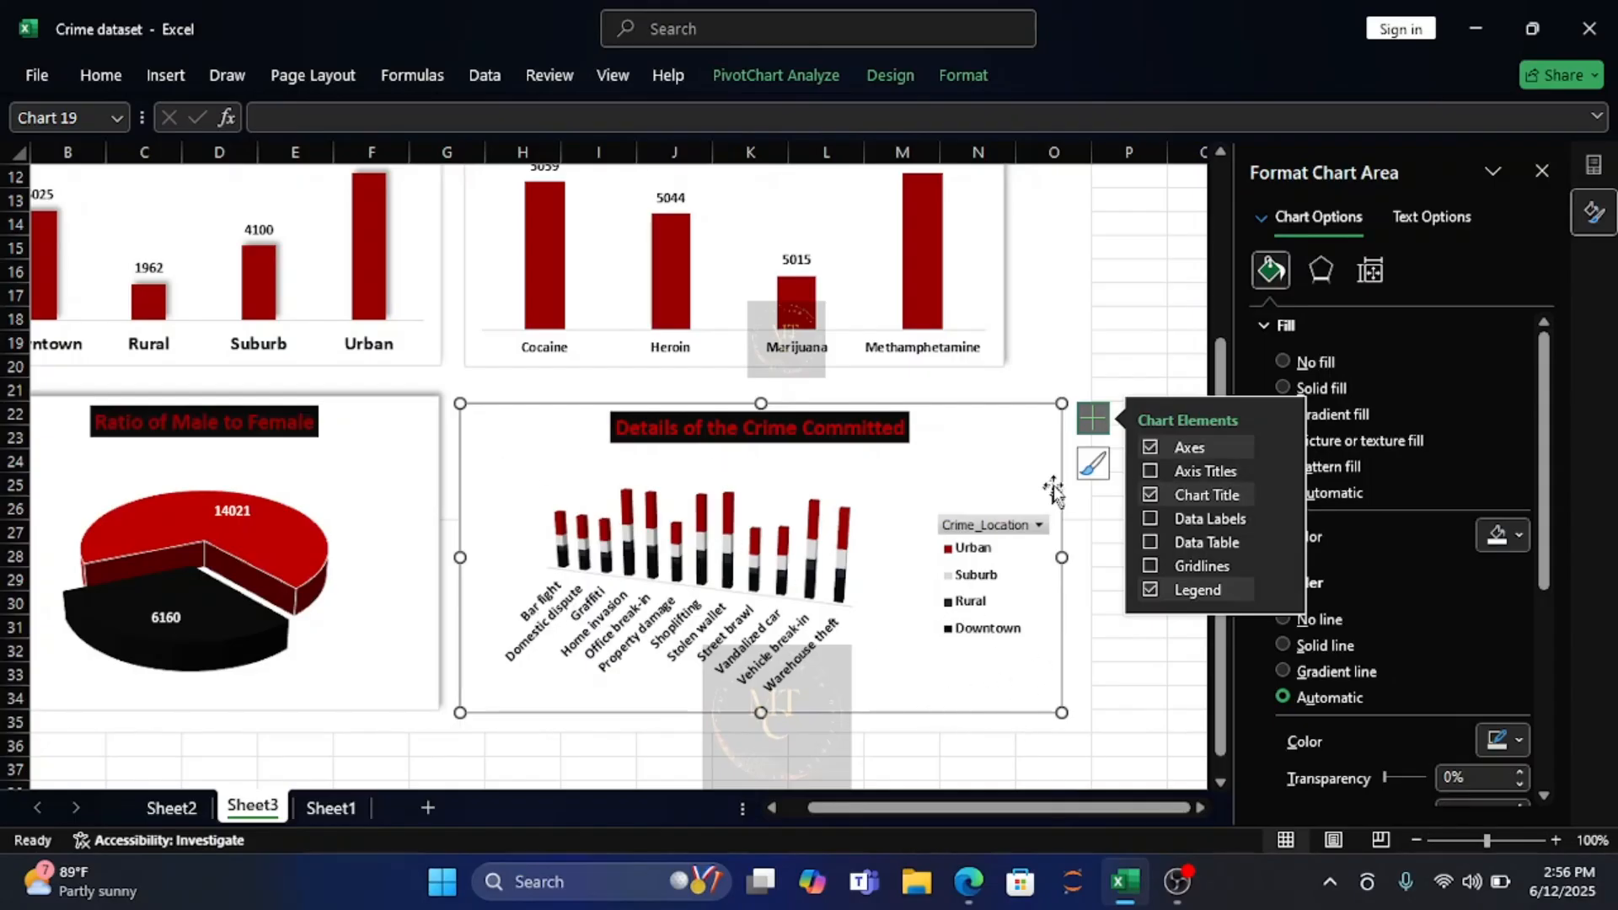
{"action": "left_click", "coordinate": [1321, 271]}
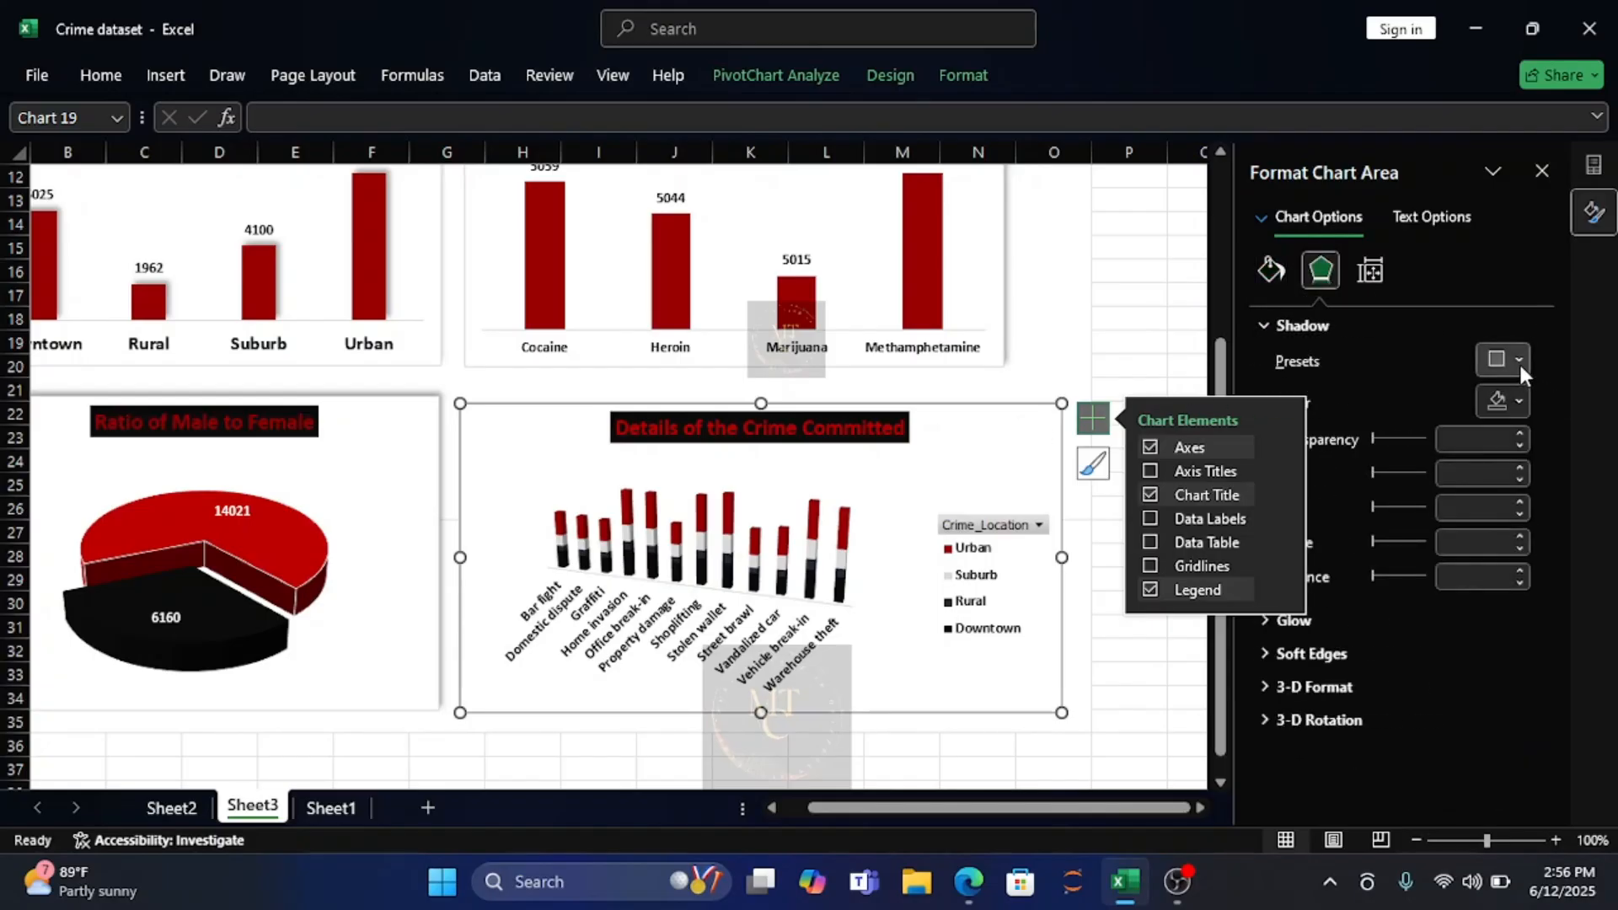
{"action": "left_click", "coordinate": [1519, 361]}
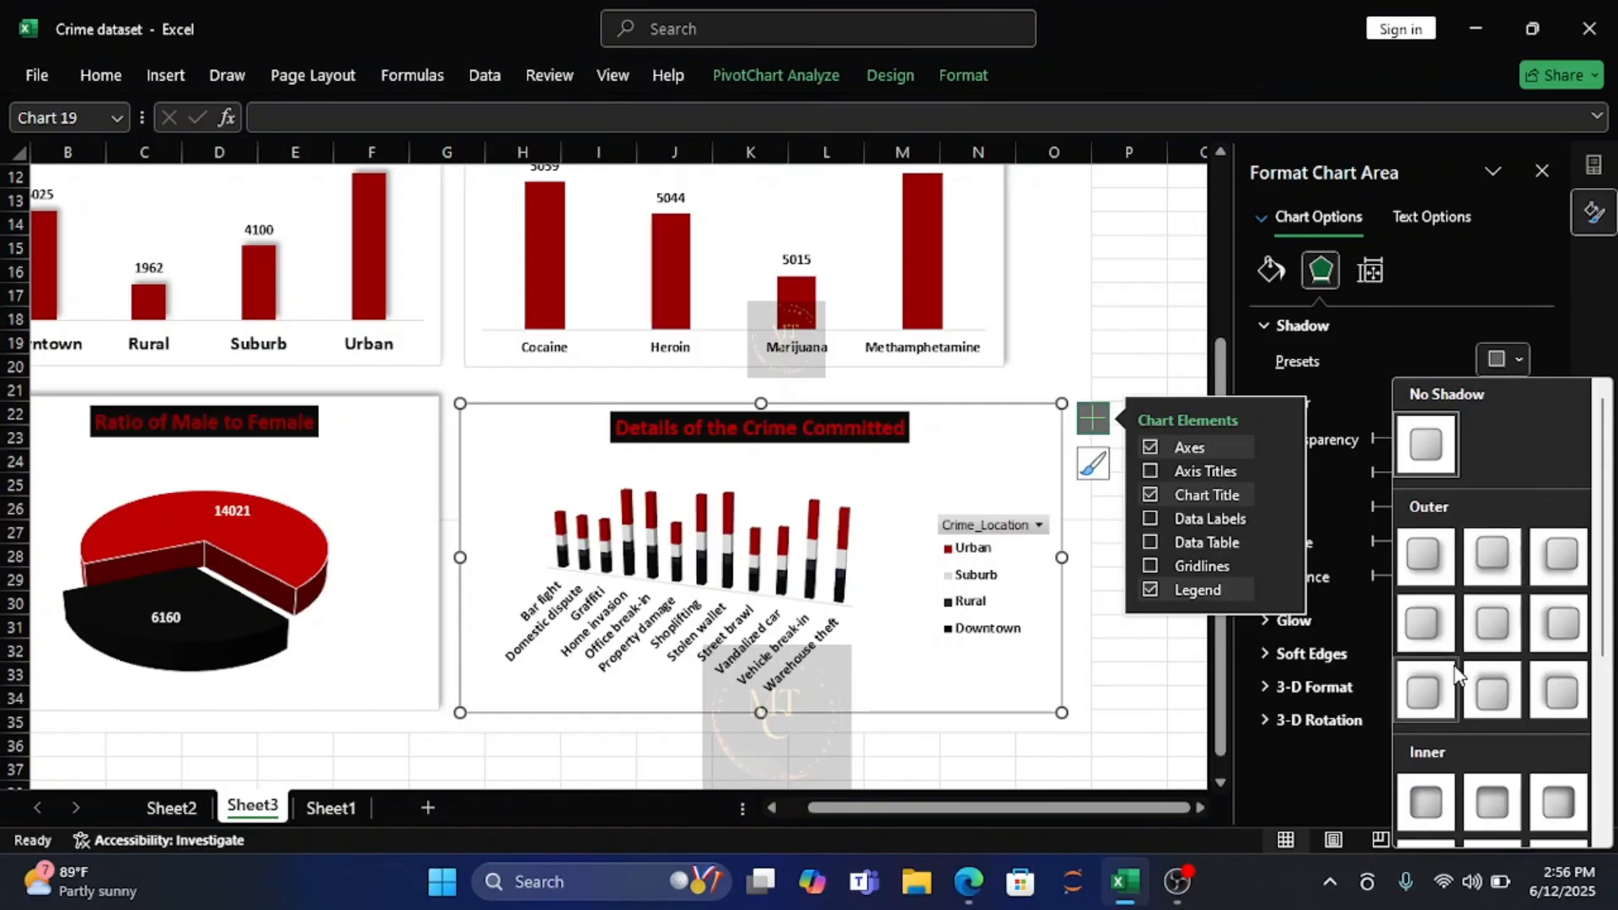
{"action": "left_click", "coordinate": [1426, 694]}
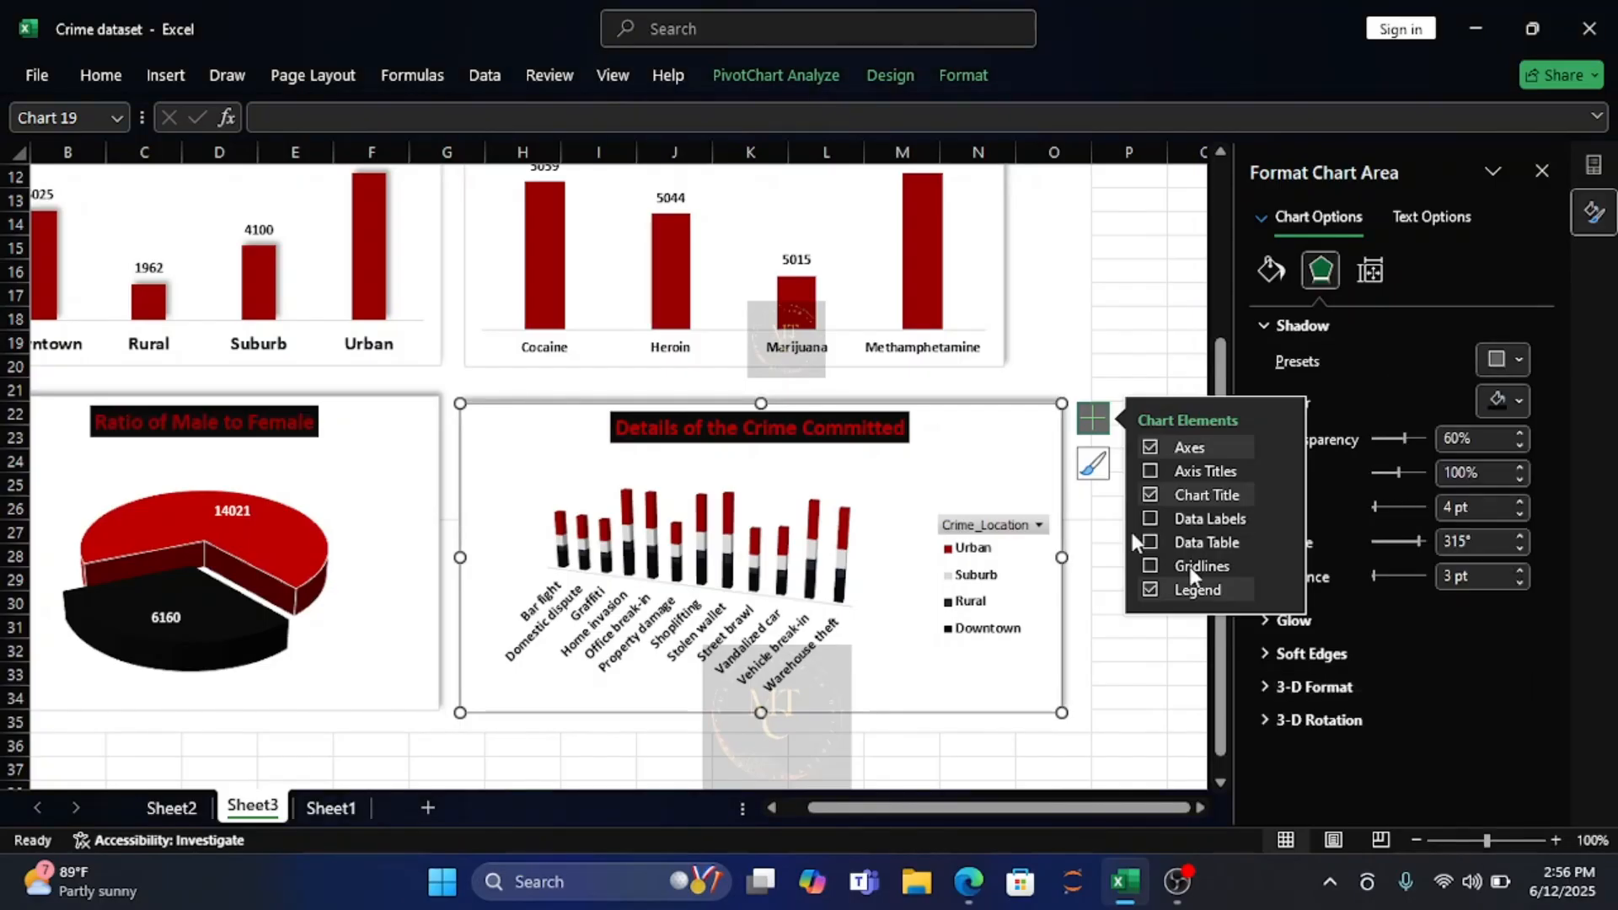
{"action": "left_click", "coordinate": [1046, 371]}
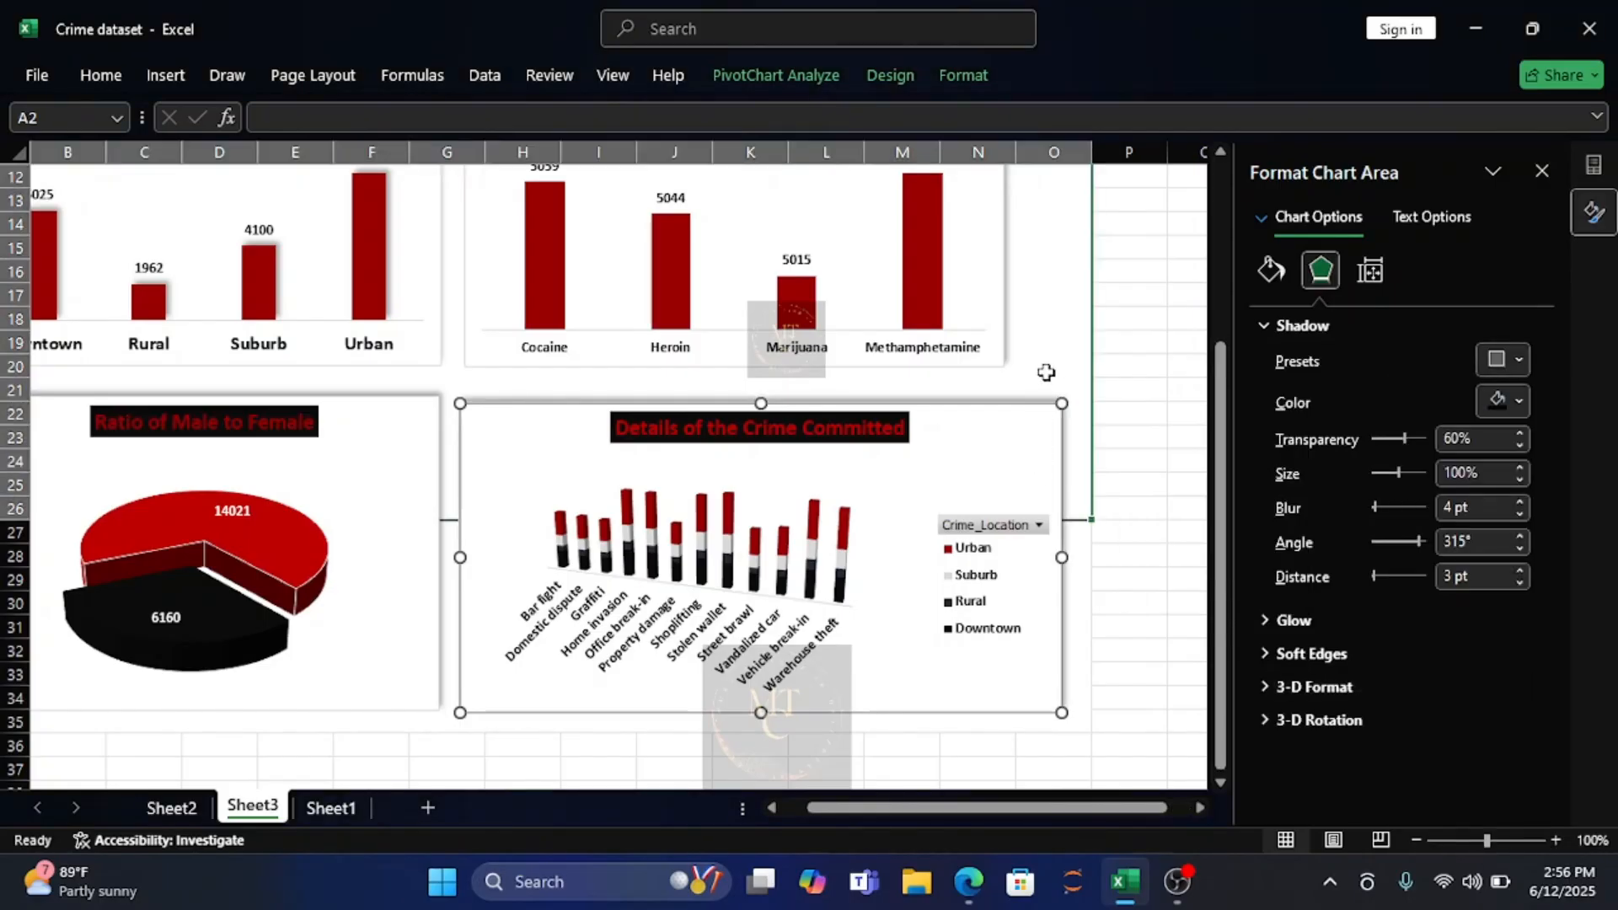
{"action": "left_click", "coordinate": [1077, 621]}
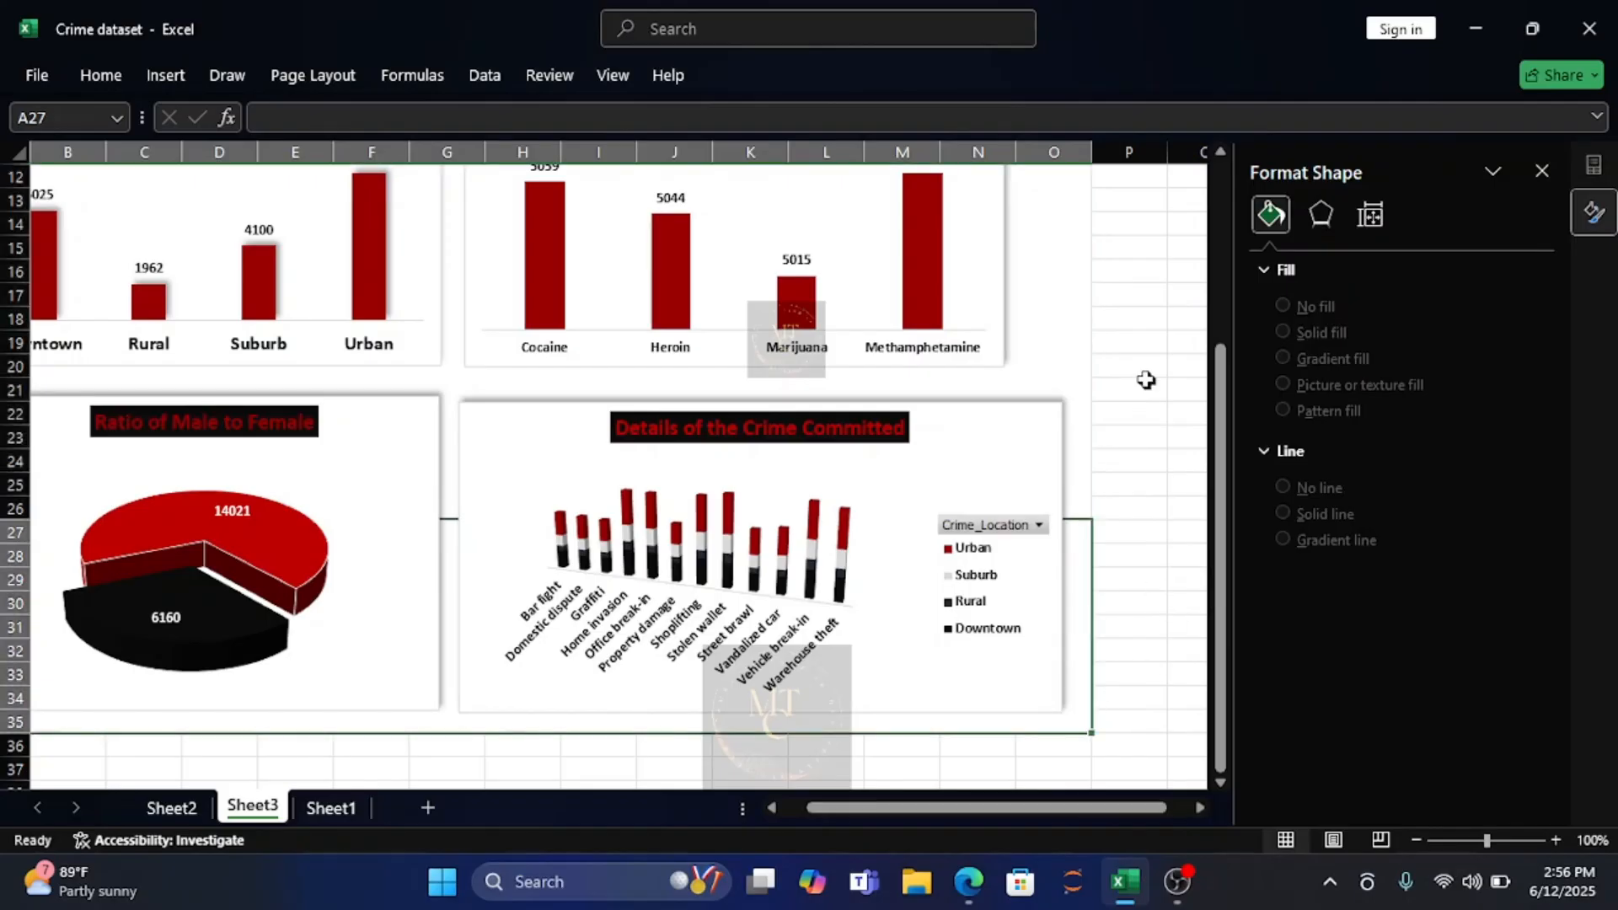
{"action": "left_click", "coordinate": [1121, 347]}
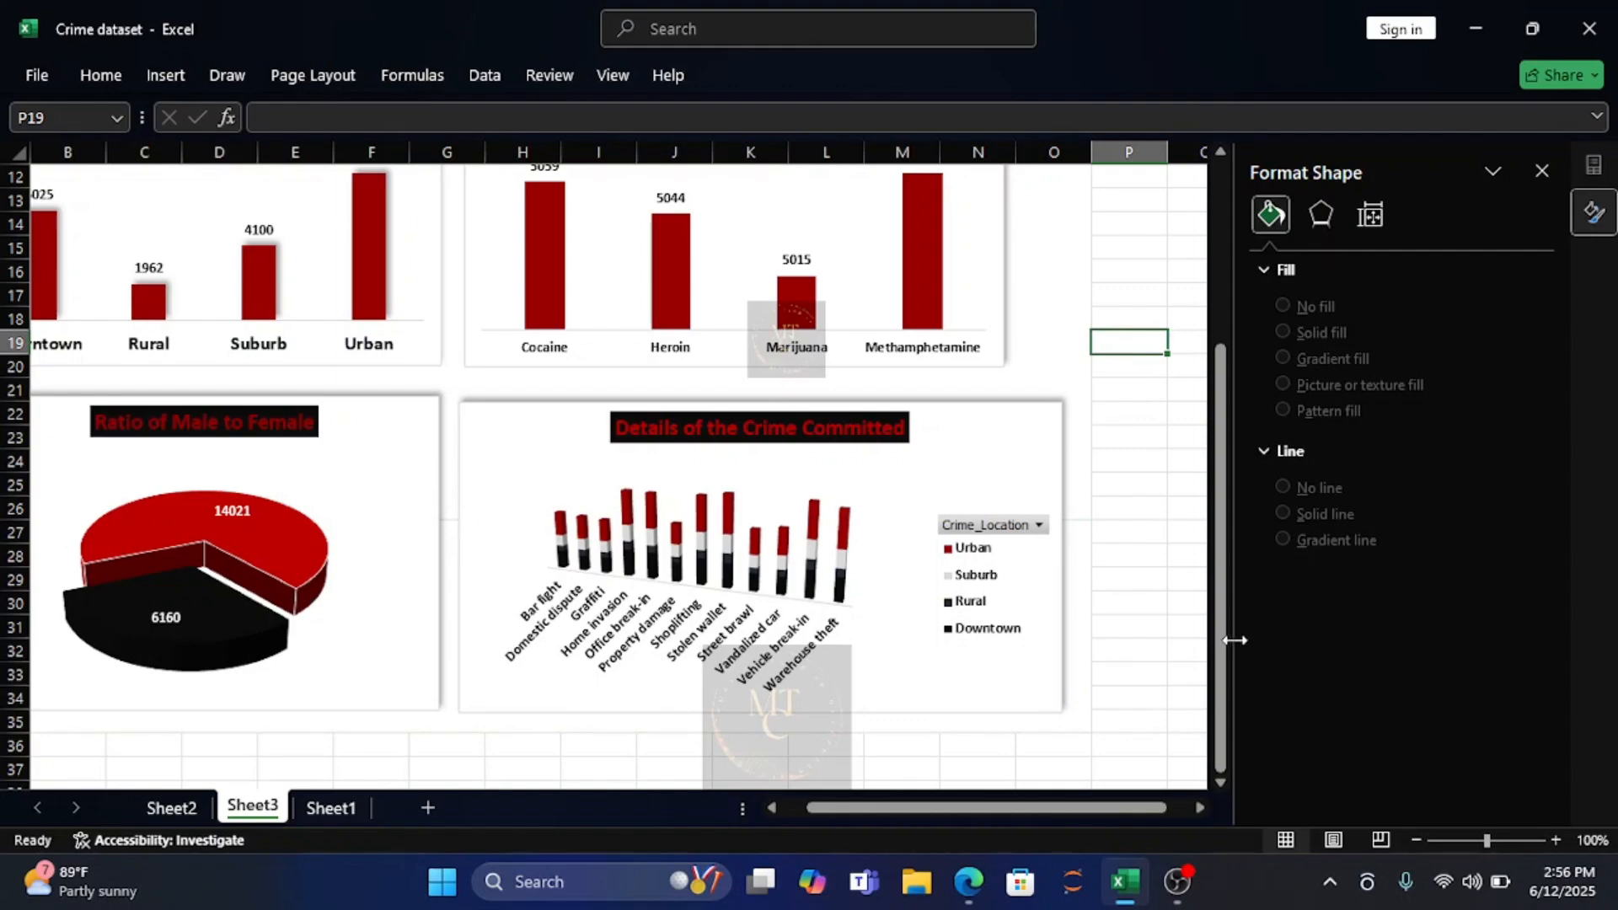
Bring the whole top of the dashboard into view and close the shape formatting options.
{"action": "left_click_drag", "start_coordinate": [1223, 651], "coordinate": [1216, 485]}
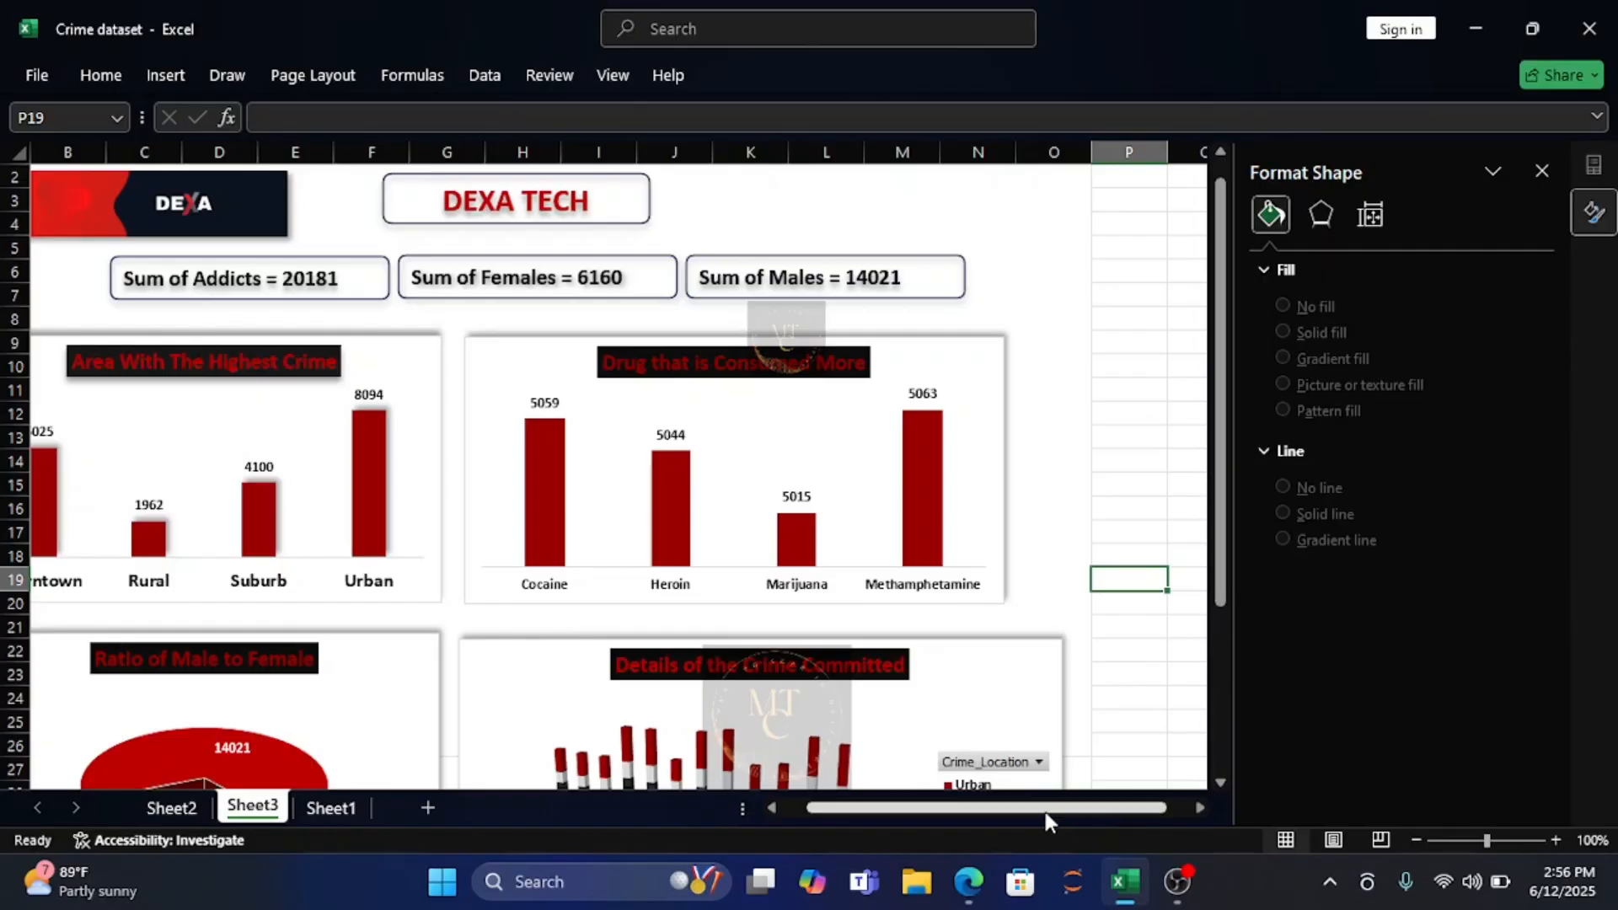
{"action": "left_click_drag", "start_coordinate": [1045, 819], "coordinate": [949, 819]}
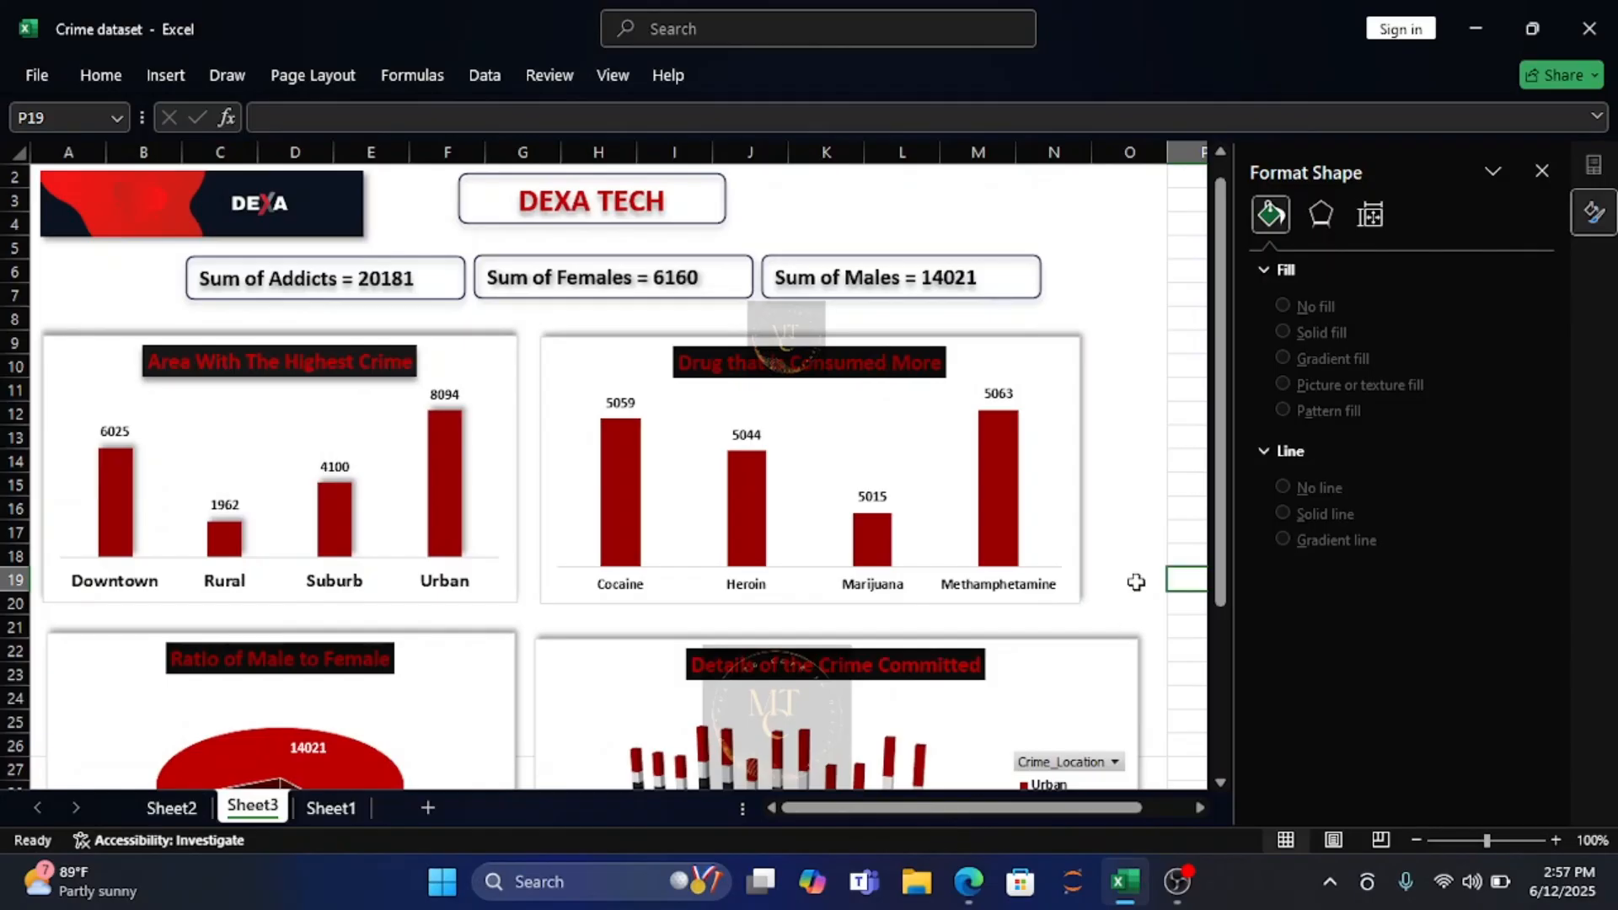
{"action": "left_click_drag", "start_coordinate": [1224, 504], "coordinate": [1256, 431]}
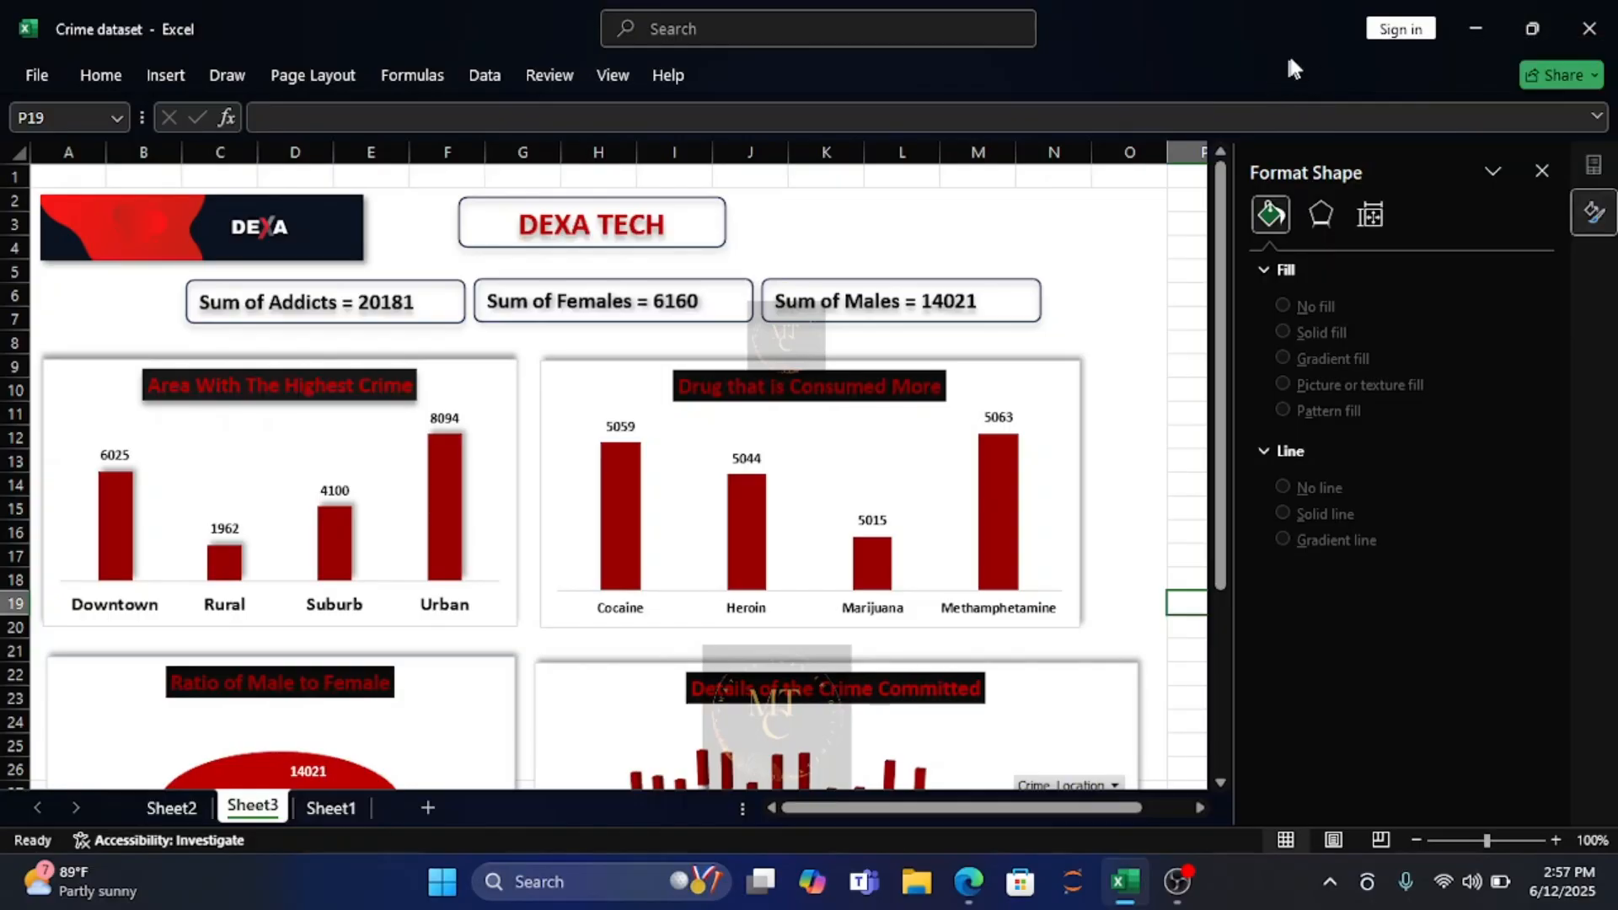
{"action": "left_click", "coordinate": [1543, 173]}
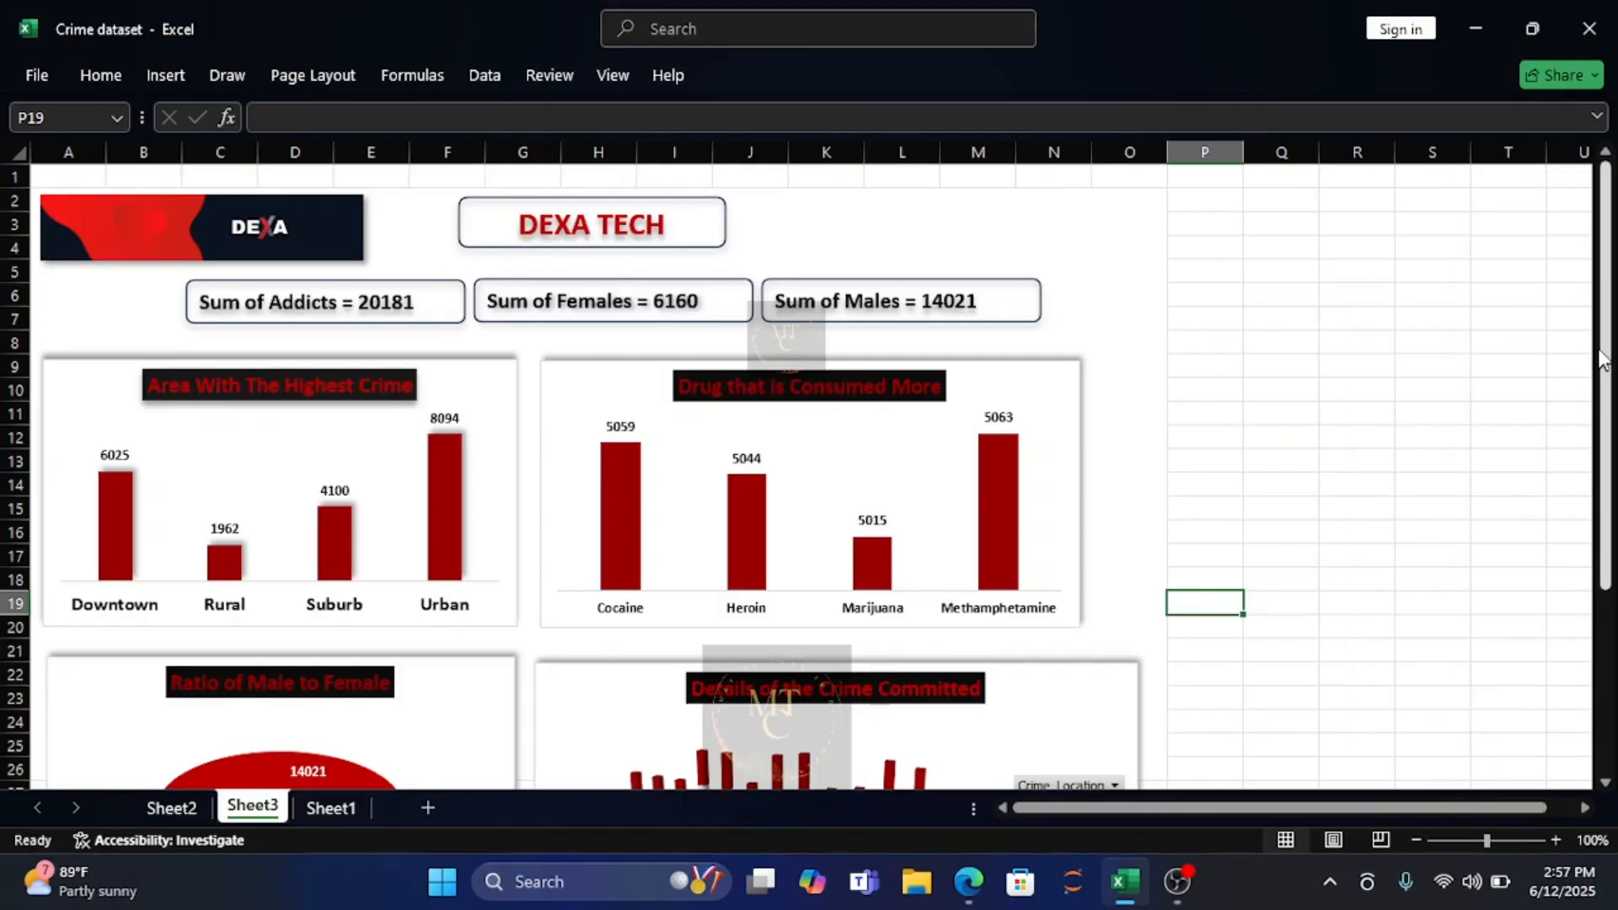
{"action": "left_click", "coordinate": [1597, 116]}
{"action": "left_click", "coordinate": [1598, 117]}
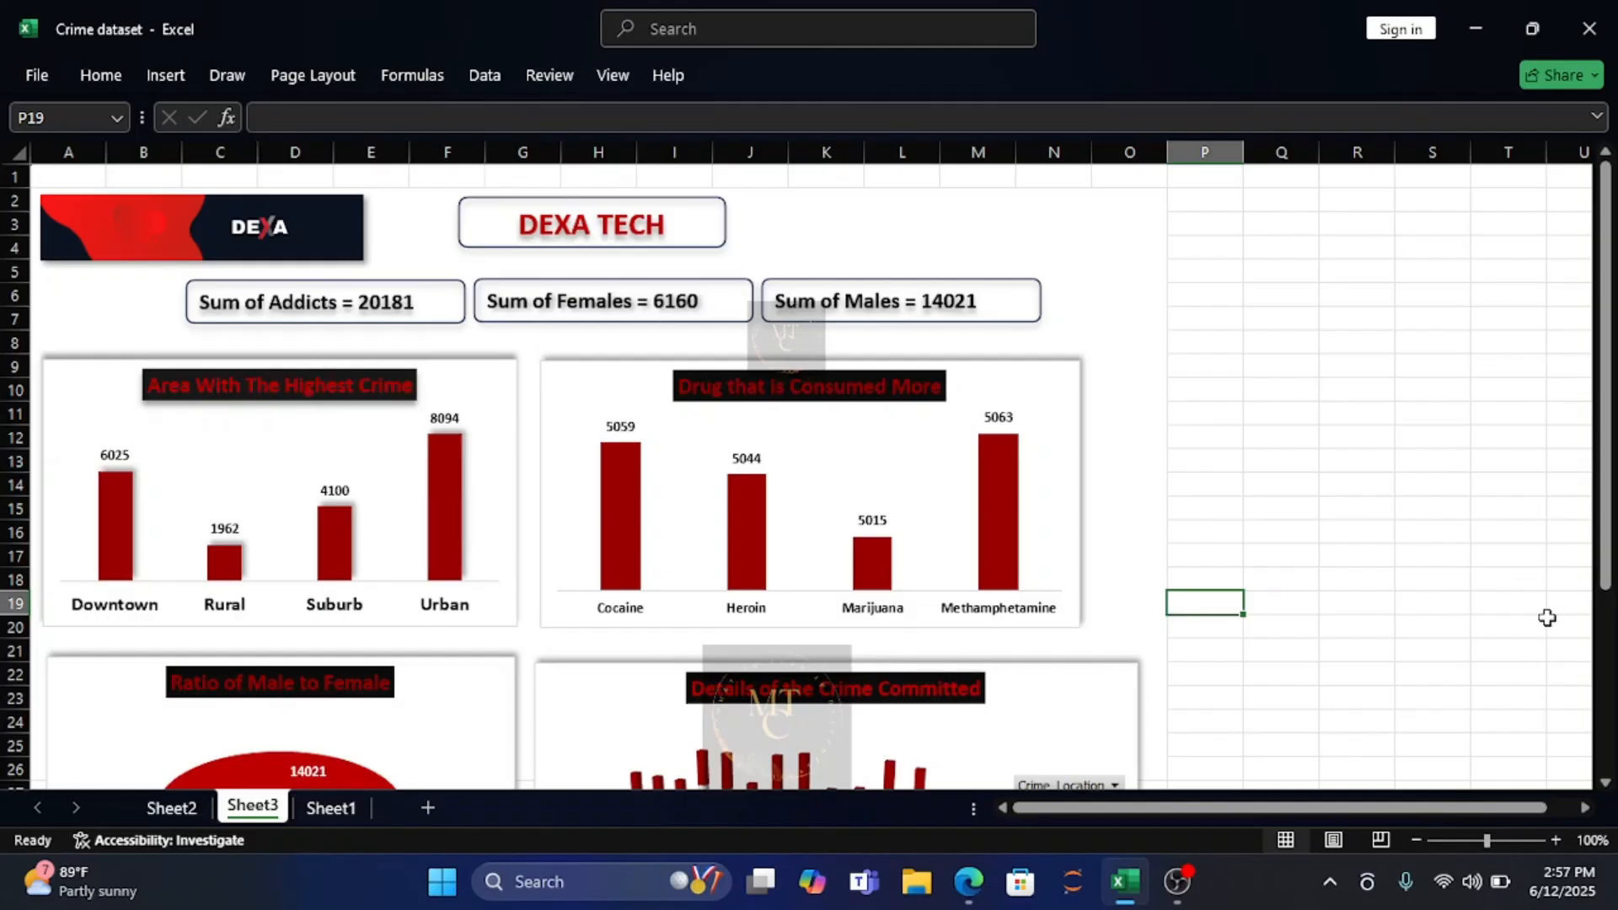
Show the Sheet3 dashboard in Page Break Preview.
{"action": "left_click", "coordinate": [1380, 840]}
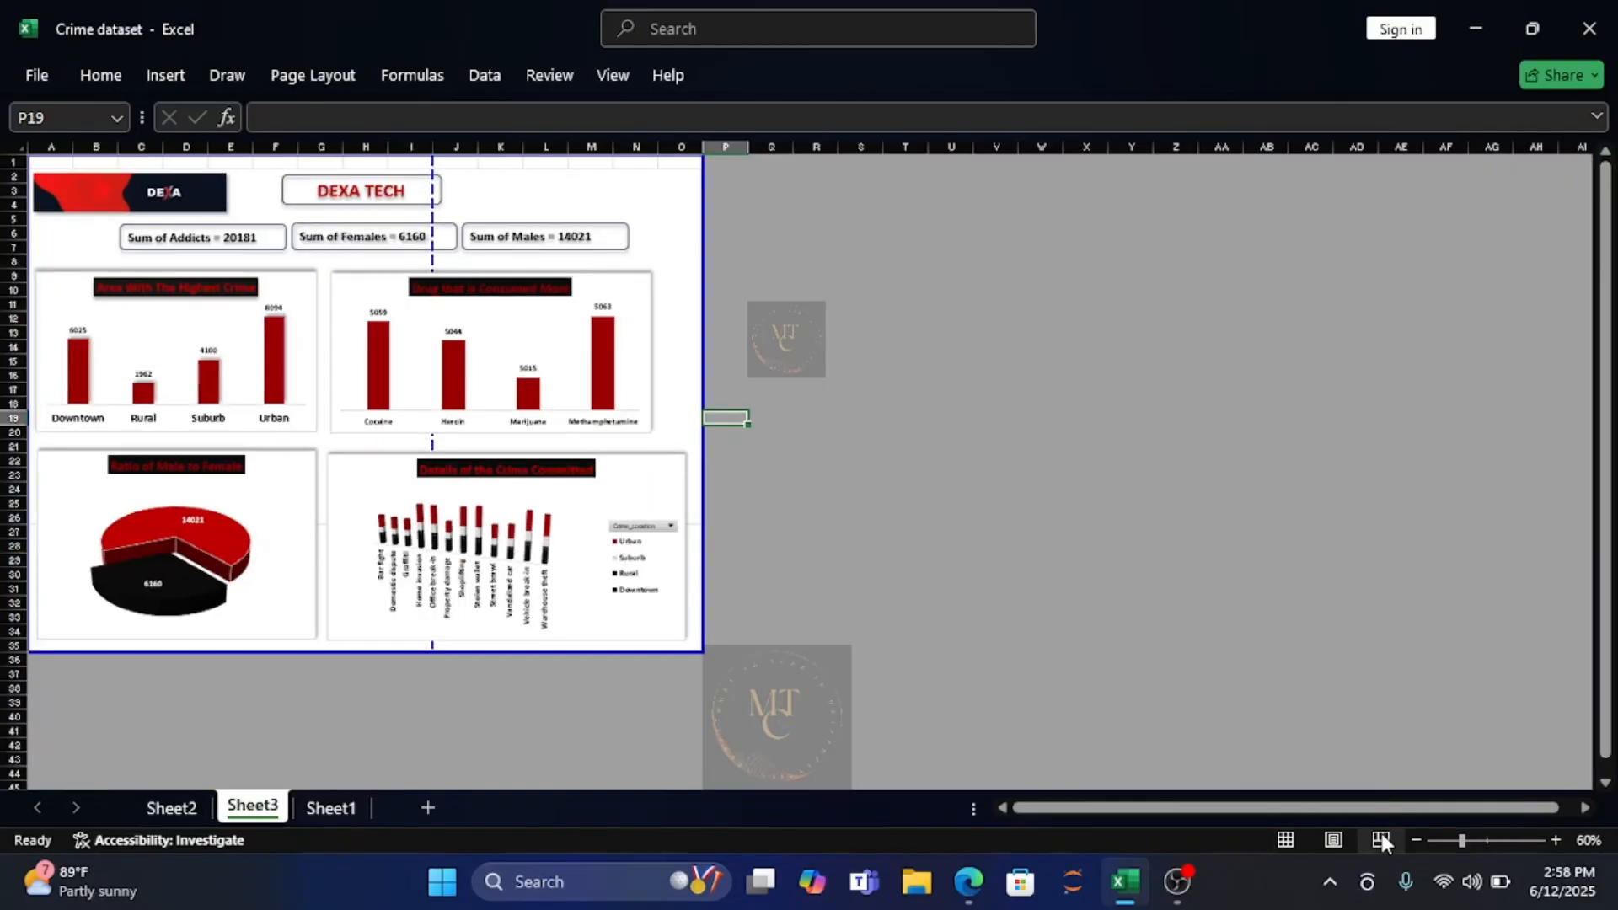
{"action": "left_click", "coordinate": [975, 545]}
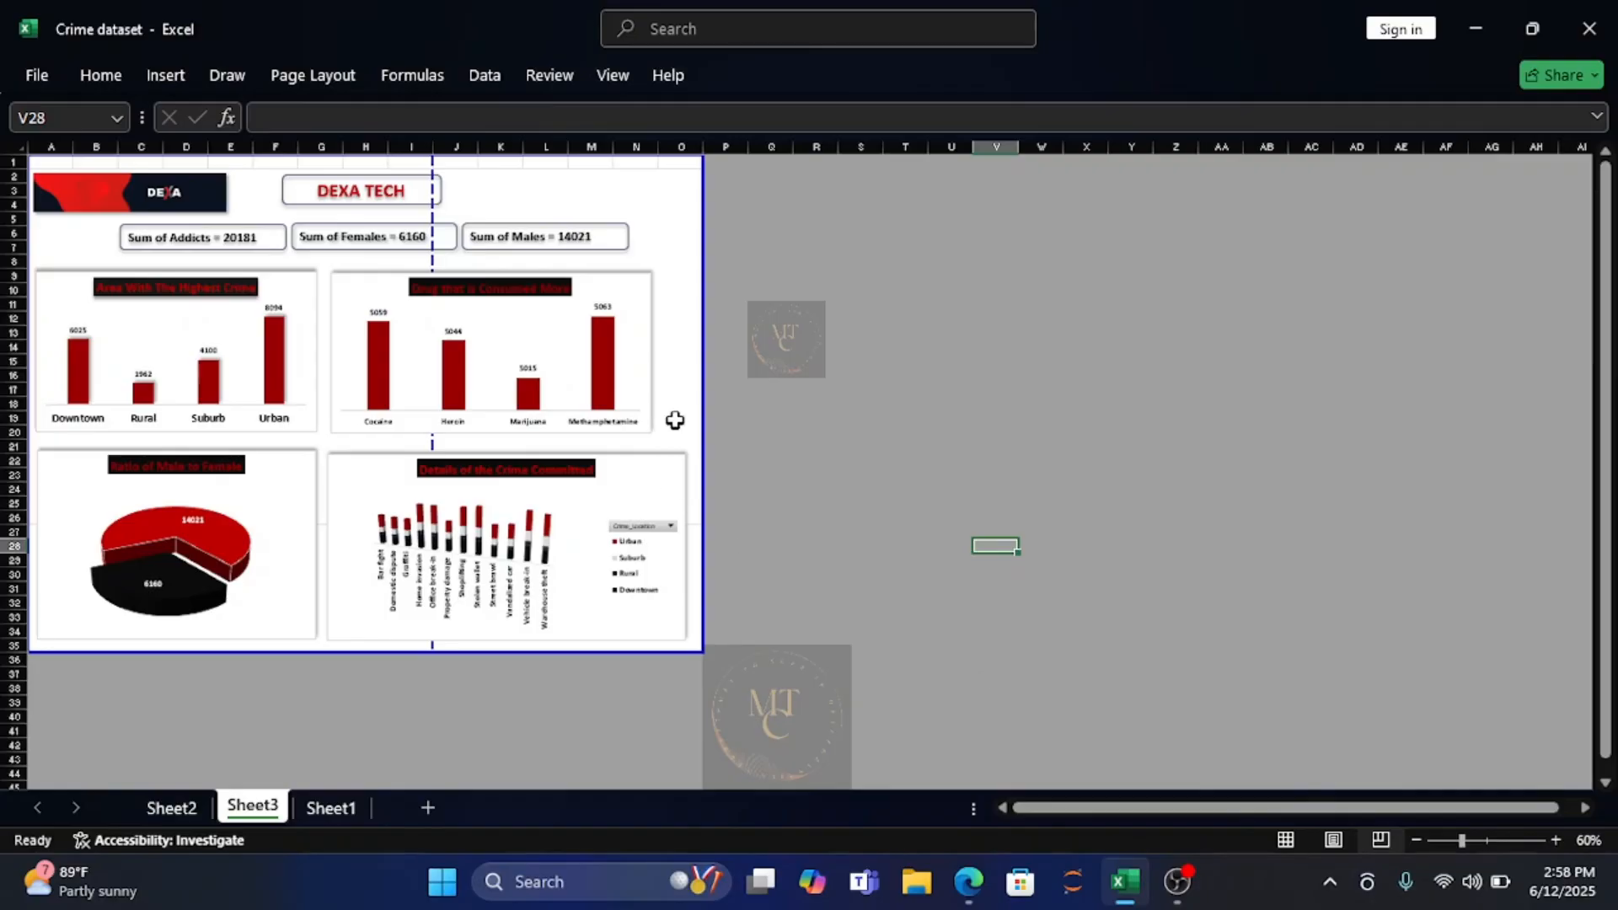
{"action": "mouse_move", "coordinate": [703, 416]}
{"action": "left_mouse_down"}
{"action": "mouse_move", "coordinate": [1003, 402]}
{"action": "mouse_move", "coordinate": [717, 399]}
{"action": "left_mouse_up"}
Try different zoom levels for the page break preview and settle on 70% to fit the dashboard.
{"action": "left_click", "coordinate": [1554, 840]}
{"action": "left_click", "coordinate": [1555, 840]}
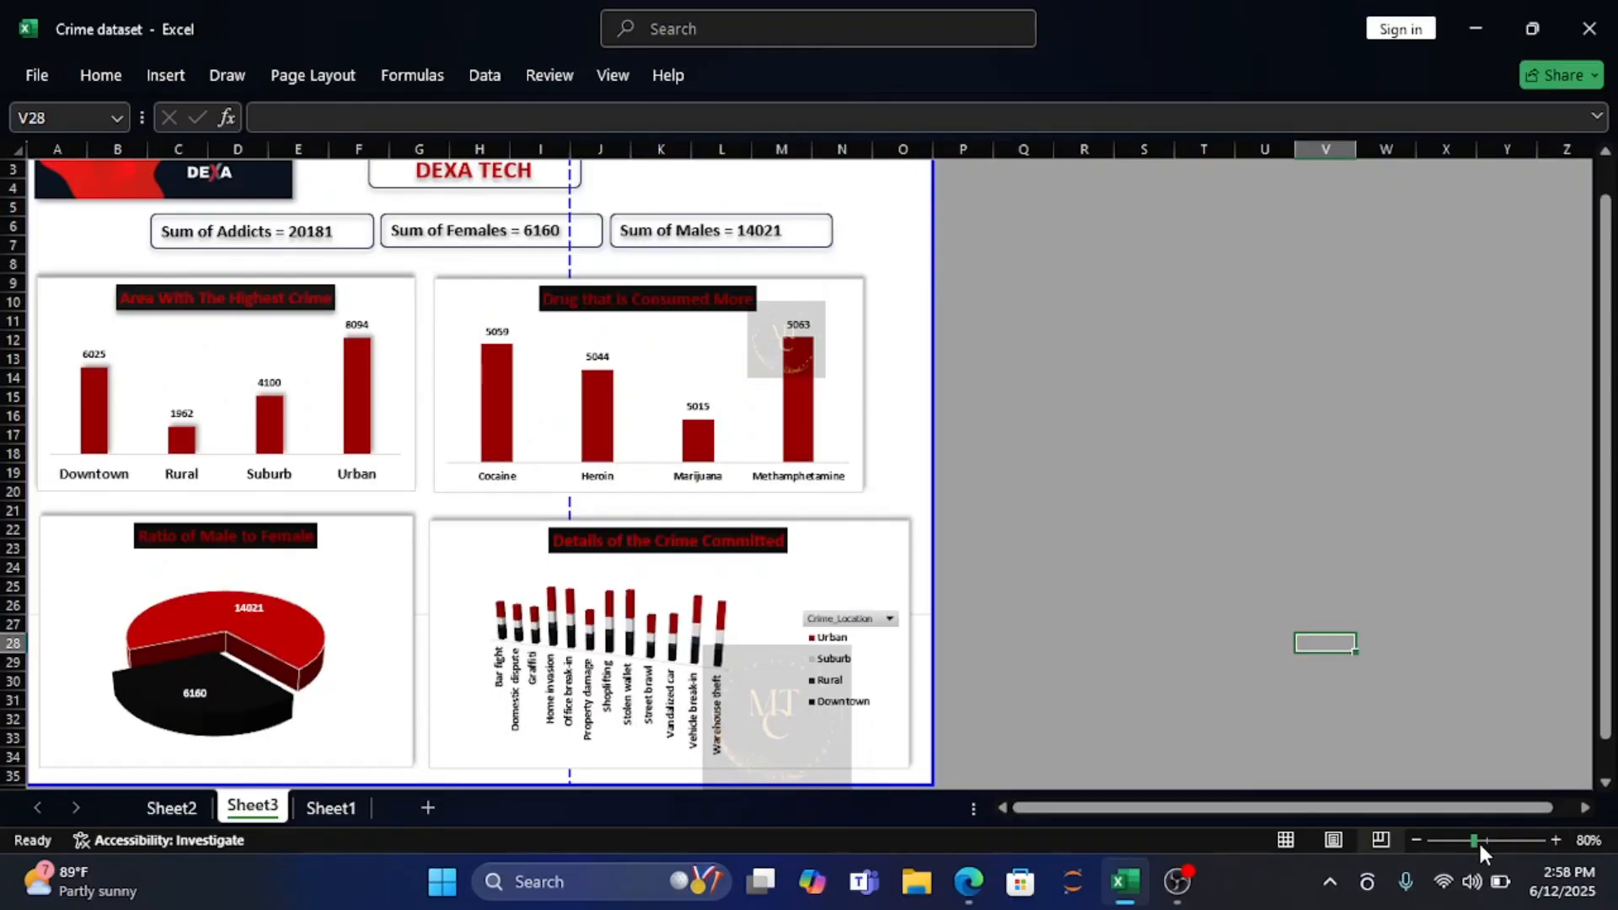
{"action": "left_click", "coordinate": [1416, 840]}
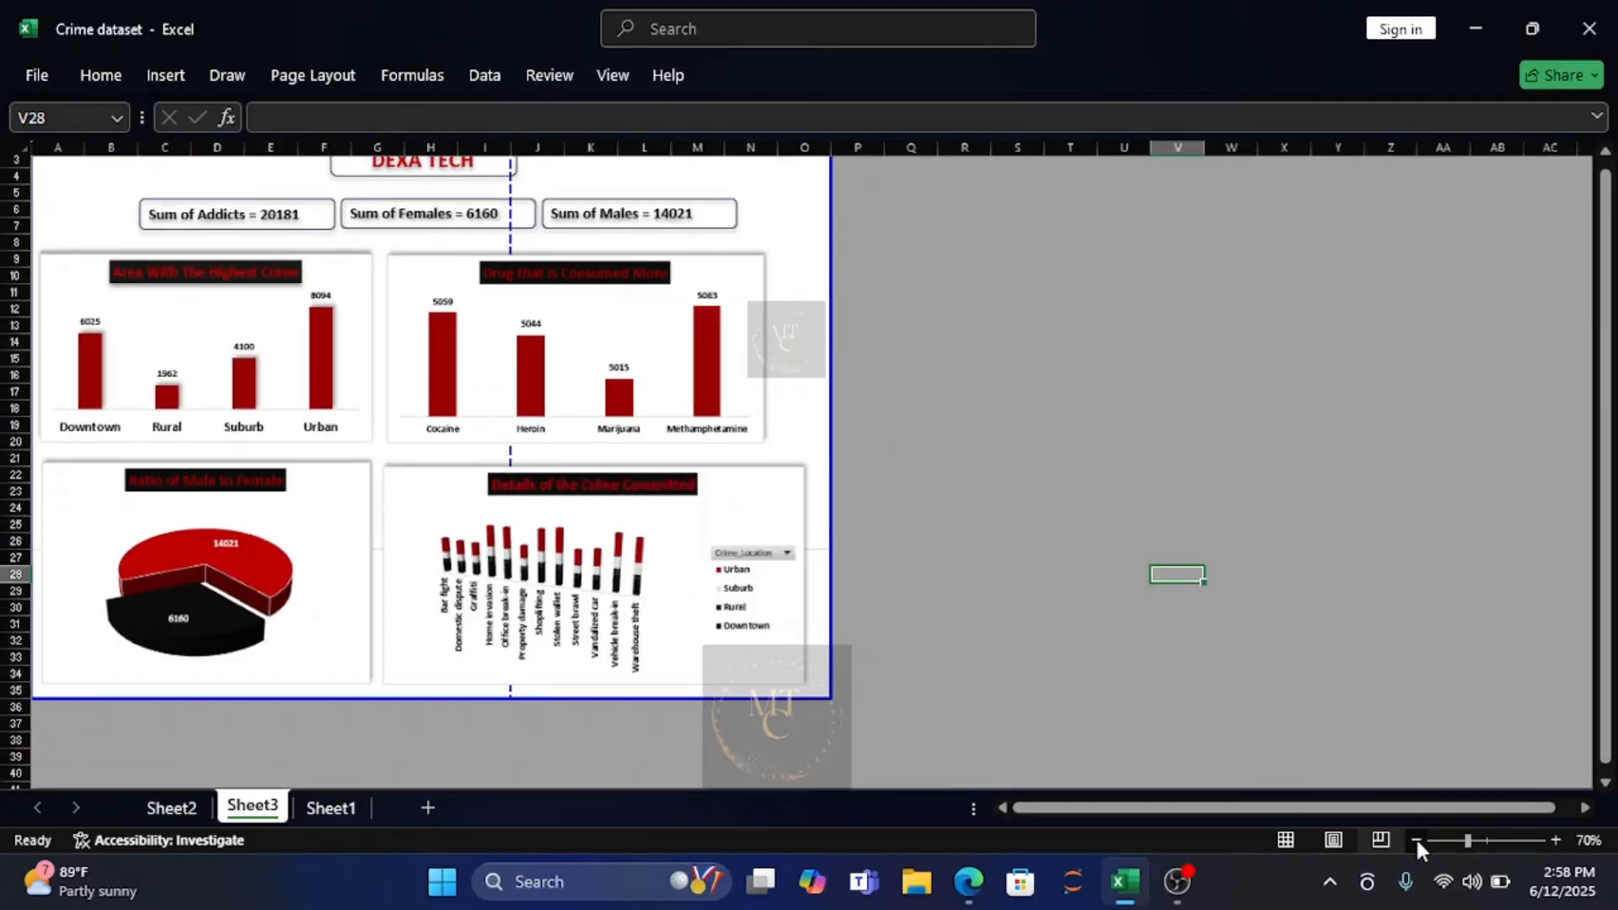
{"action": "left_click", "coordinate": [1555, 841]}
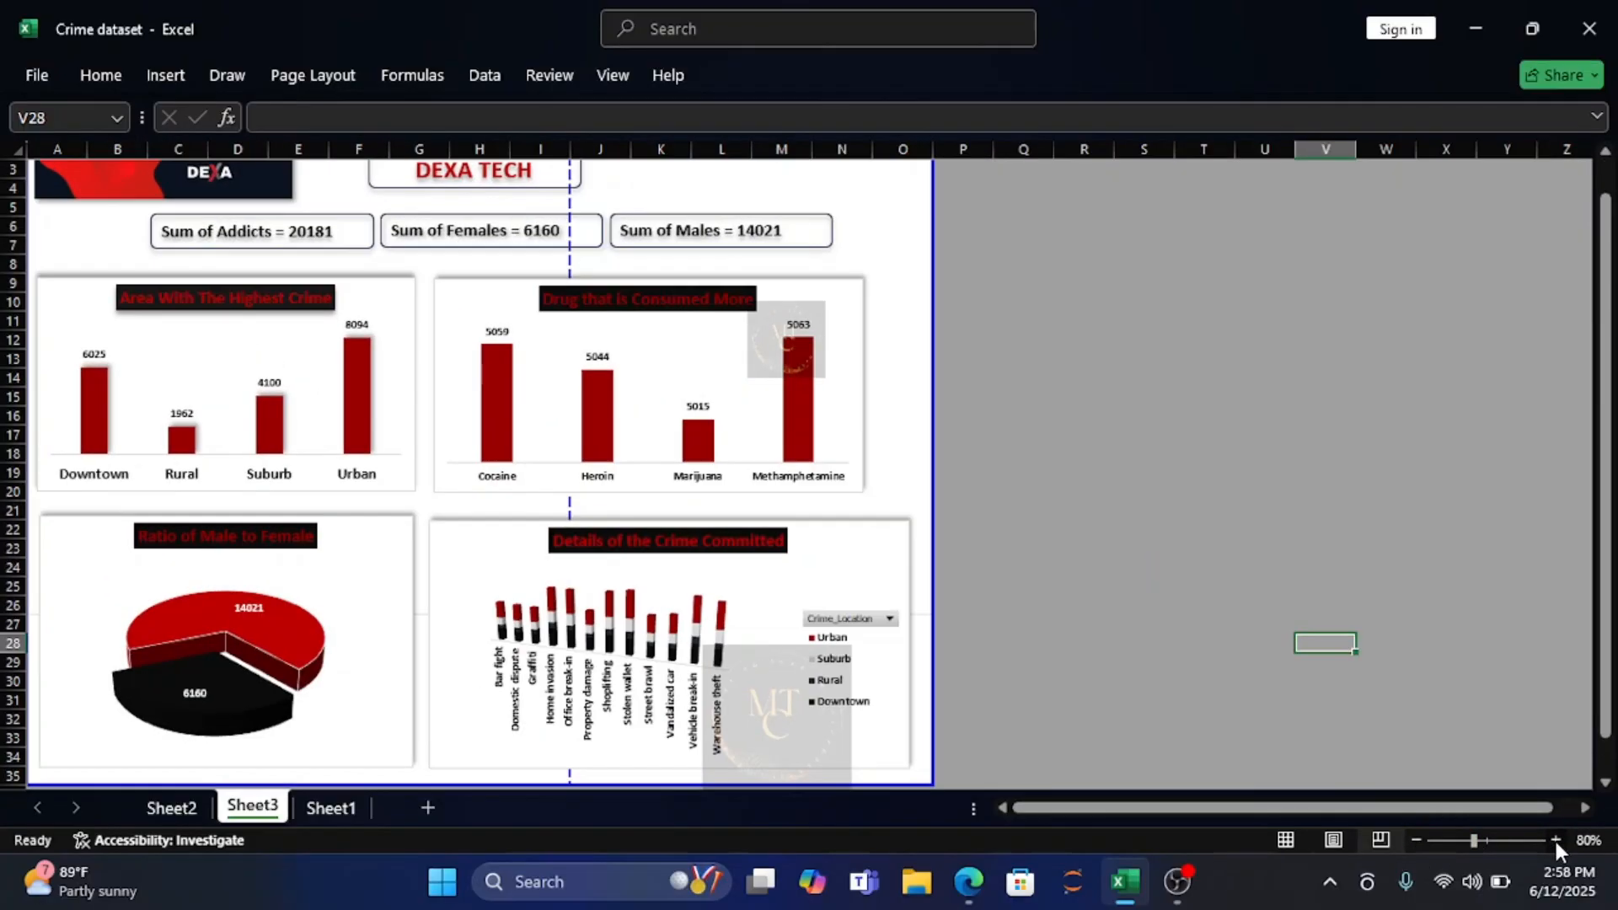
{"action": "left_click", "coordinate": [1392, 702]}
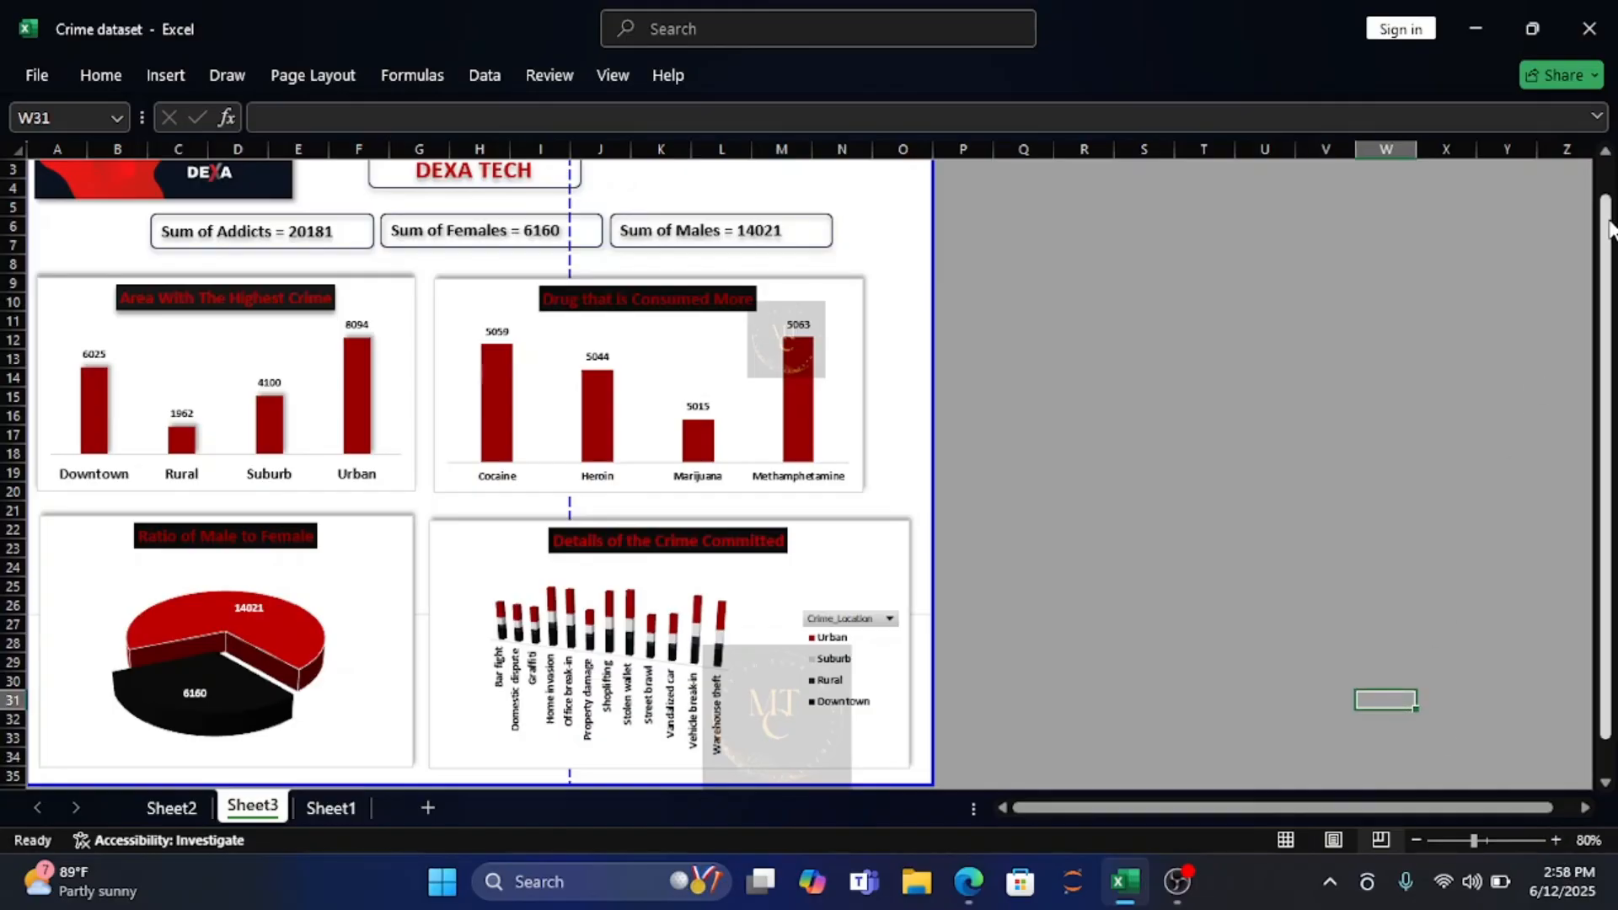
{"action": "left_click_drag", "start_coordinate": [1609, 227], "coordinate": [1609, 217]}
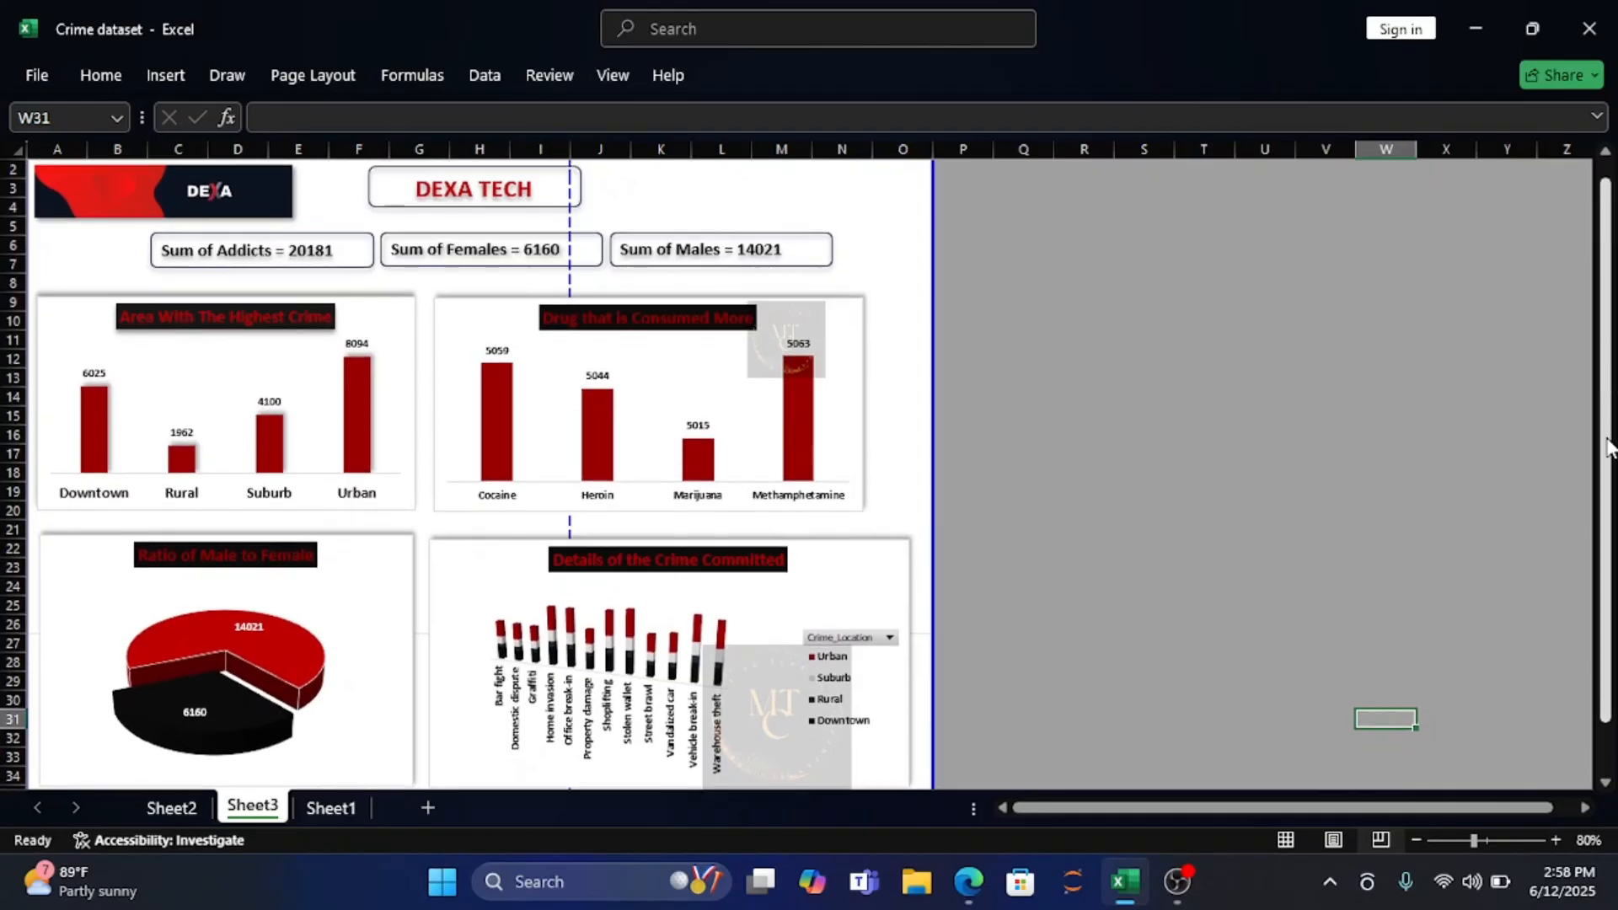
{"action": "left_click", "coordinate": [1555, 840]}
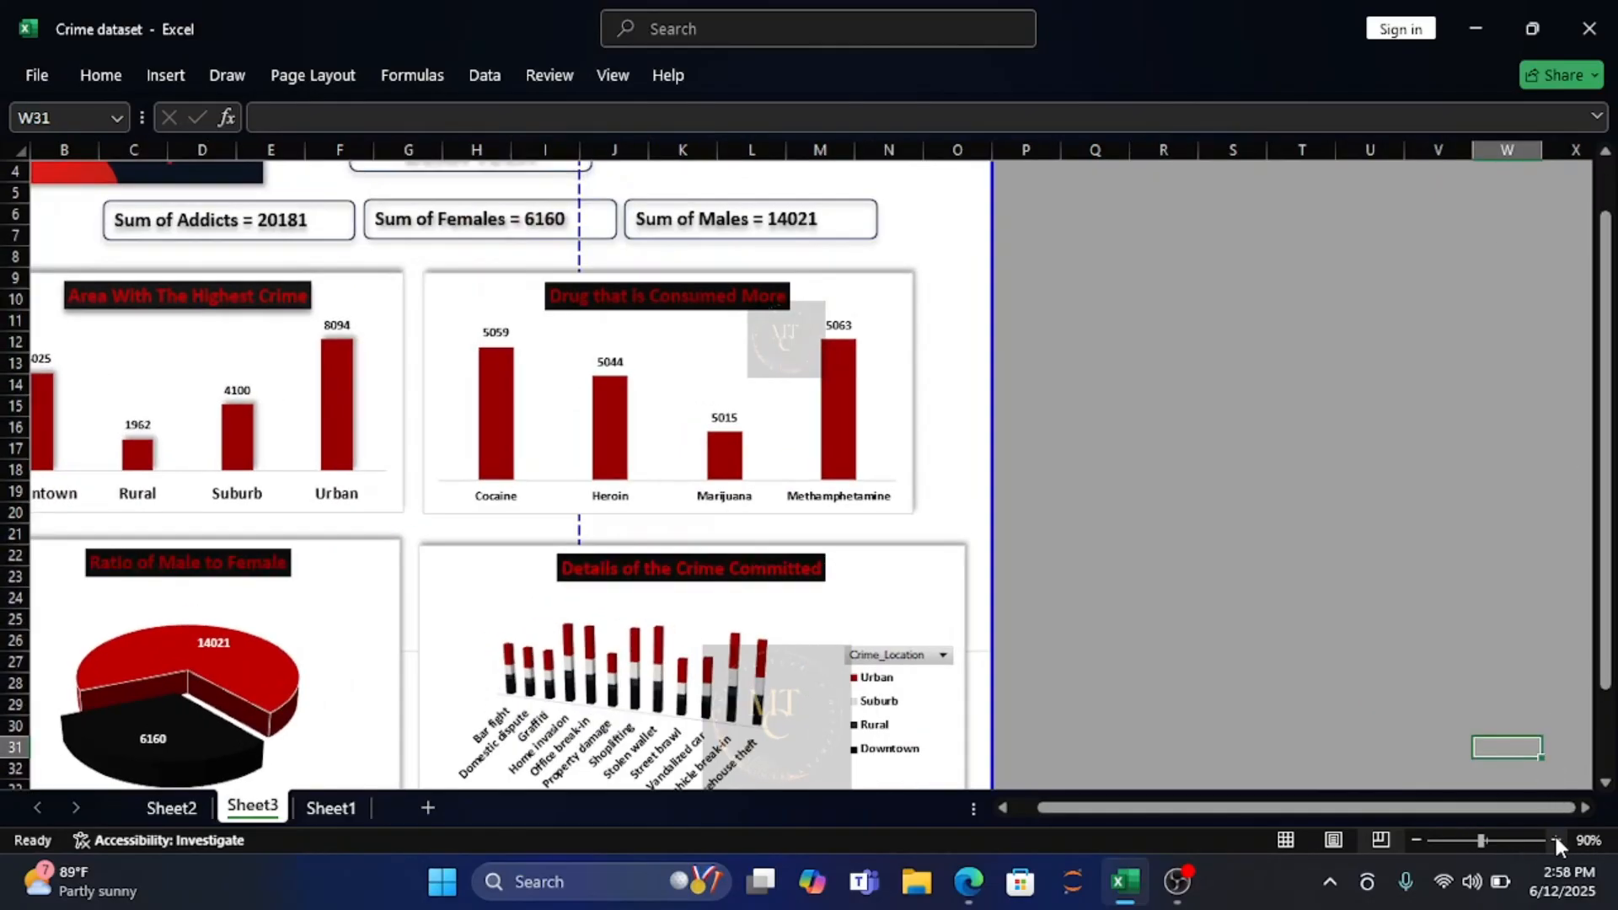
{"action": "left_click", "coordinate": [1416, 841]}
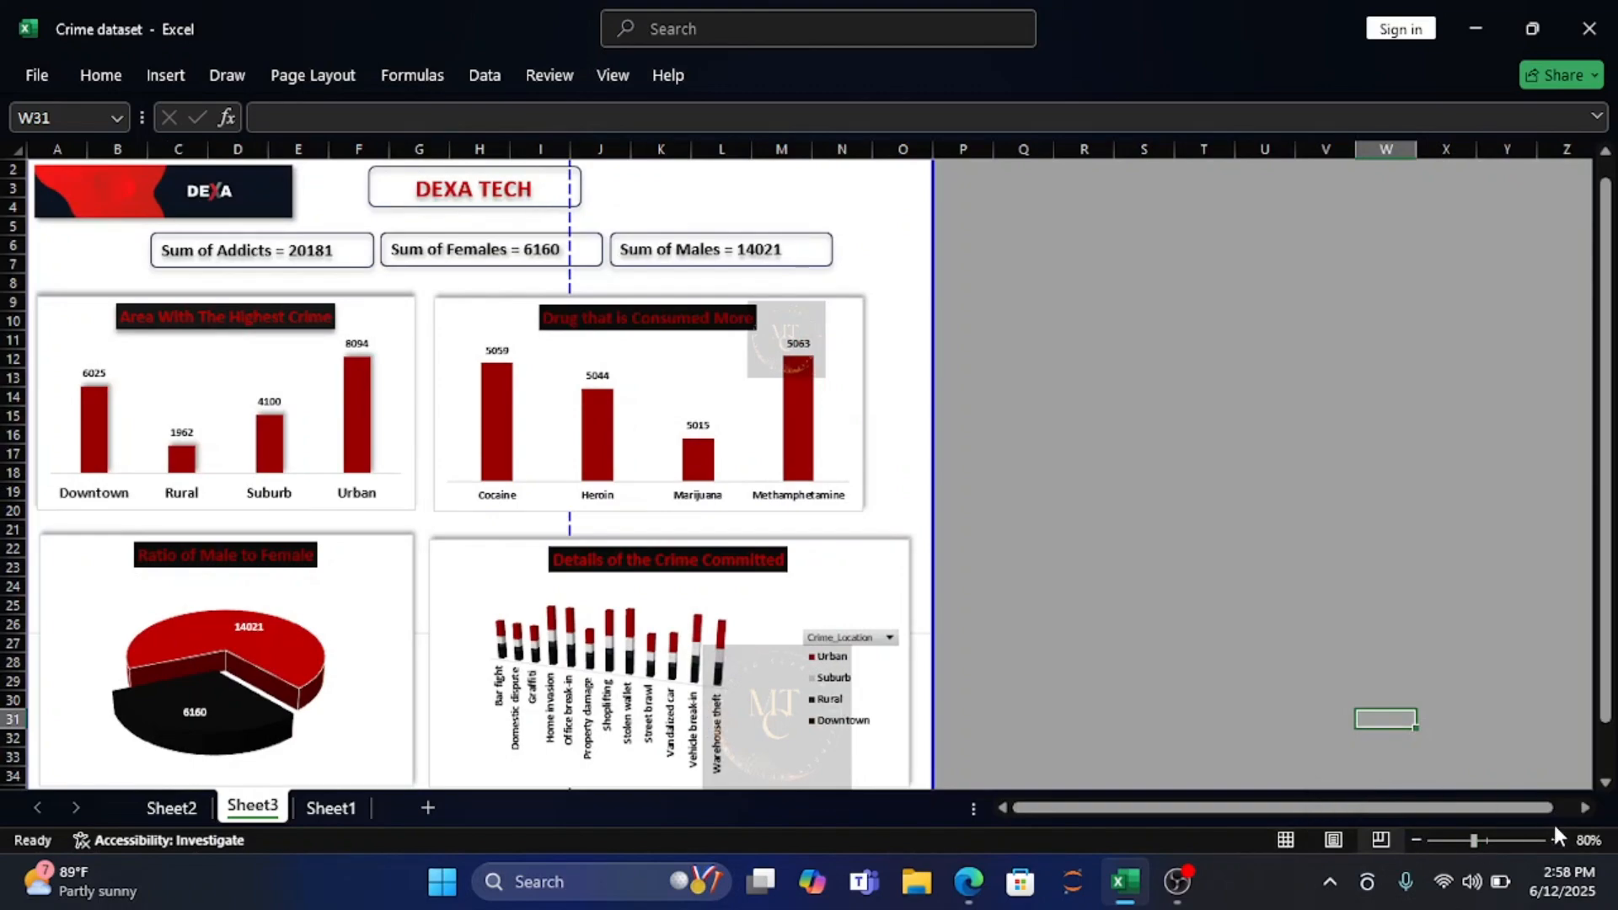
{"action": "left_click", "coordinate": [1416, 840]}
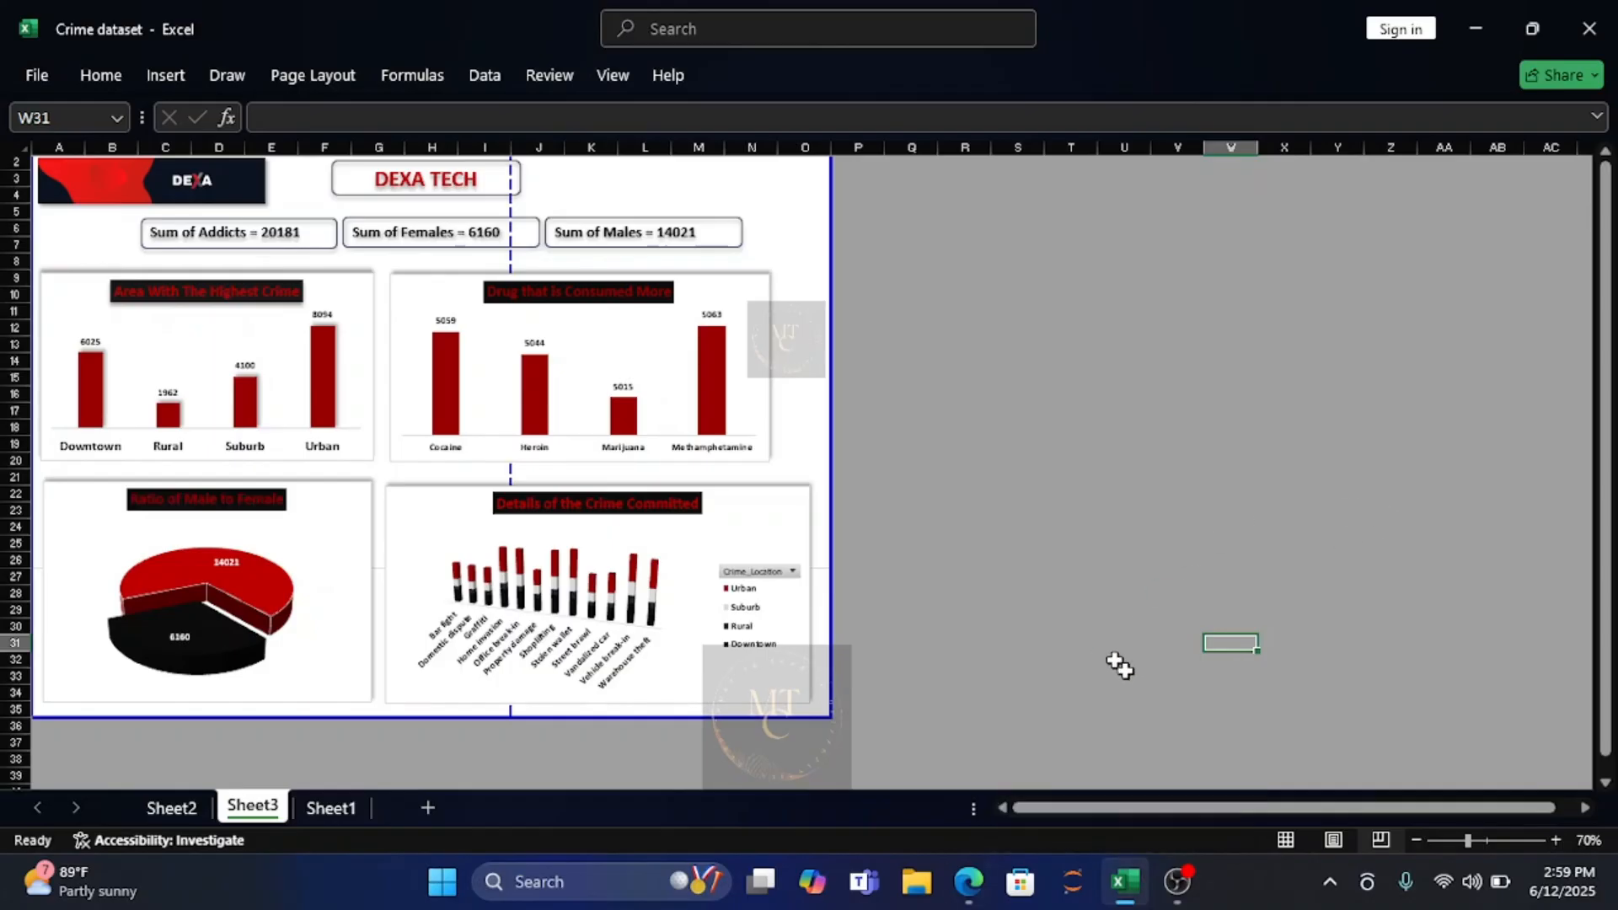
{"action": "mouse_move", "coordinate": [1175, 882]}
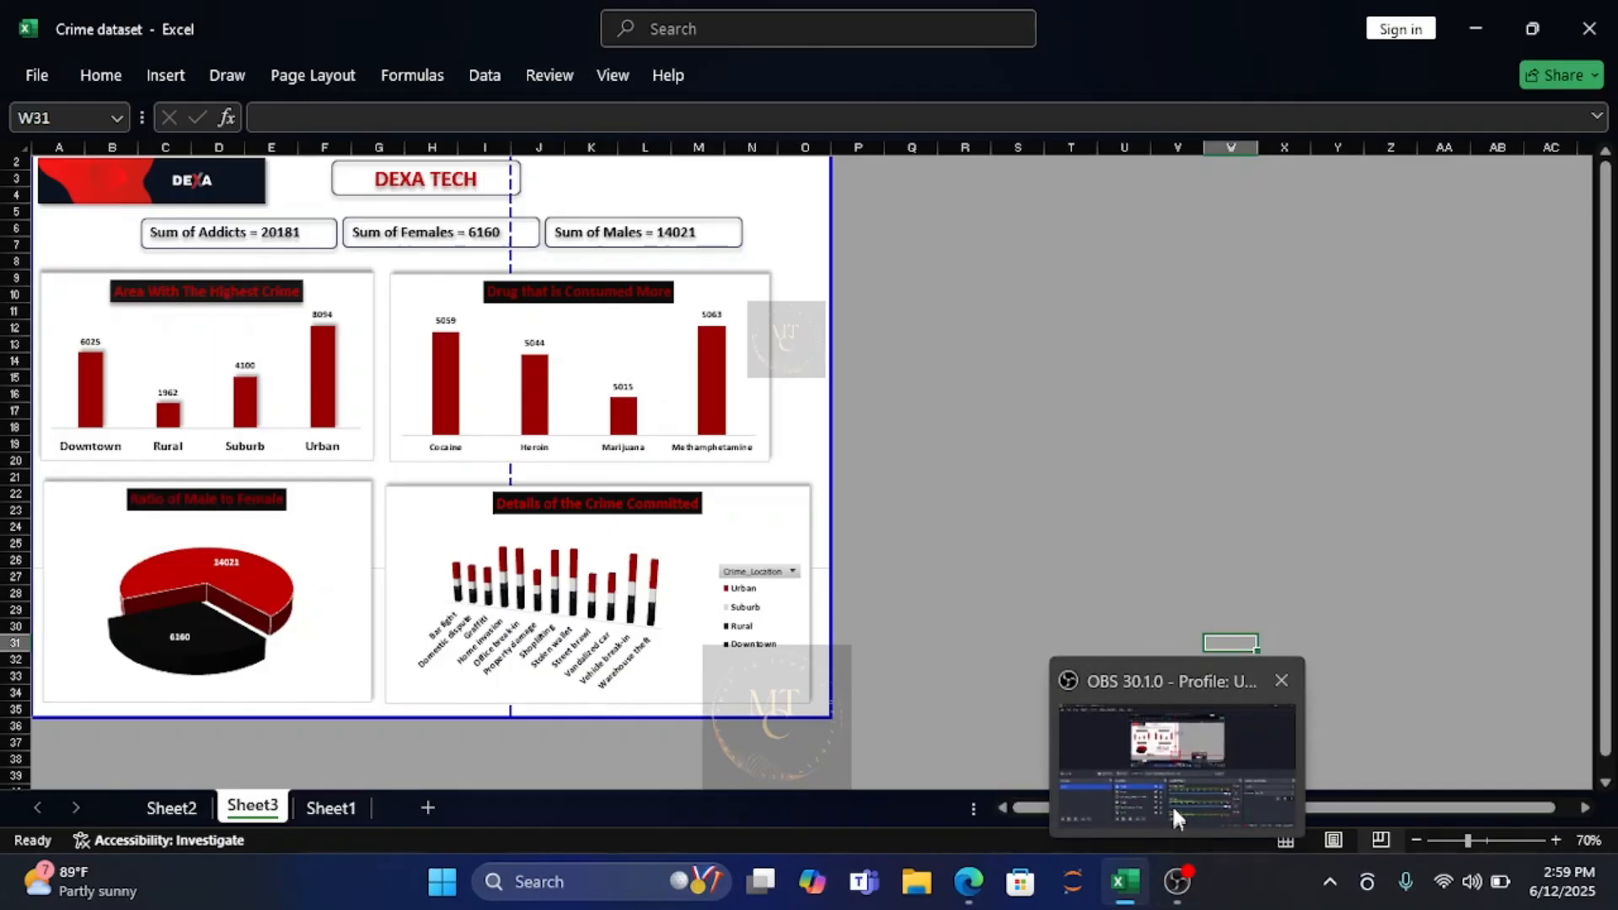